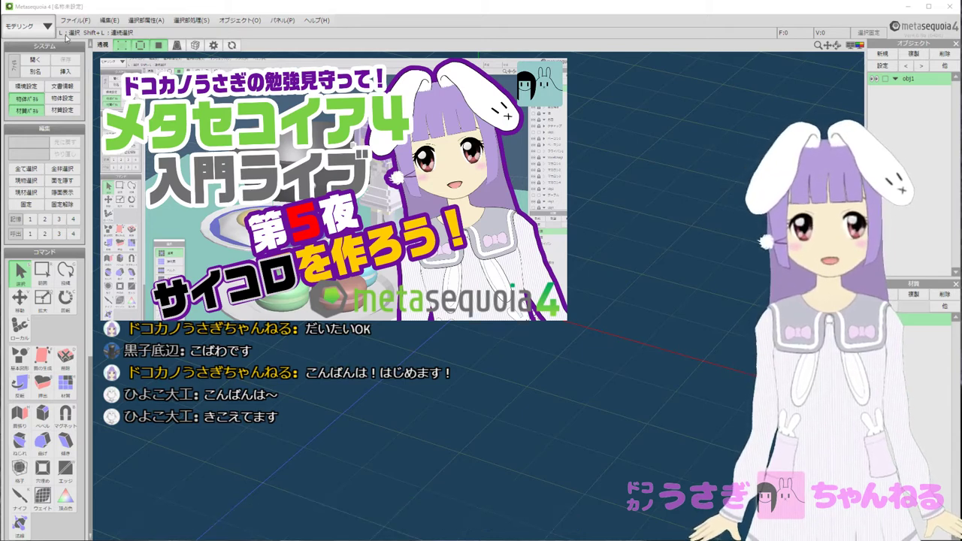
# Open the model file 朝食セットフライパン.mqo from the フライパン folder.
pyautogui.click(72, 21)
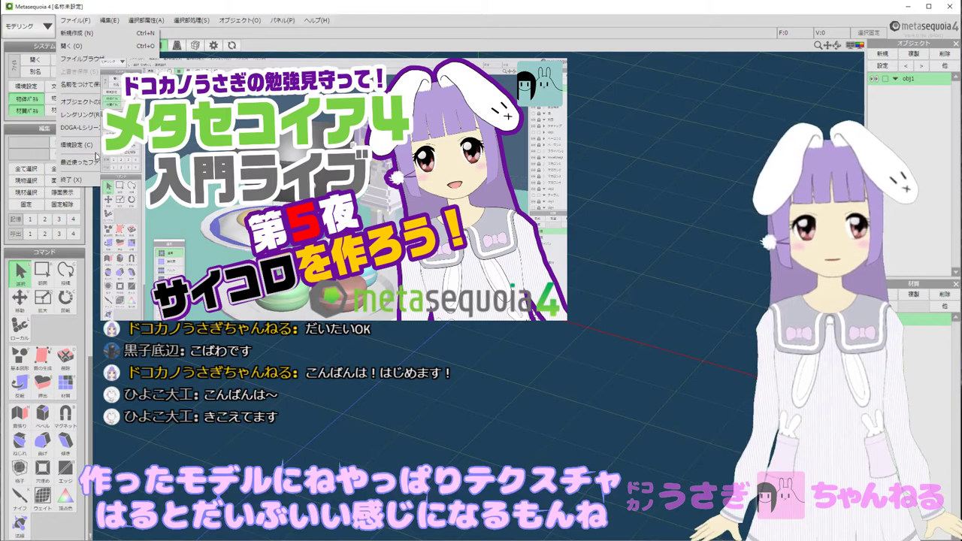
pyautogui.click(91, 47)
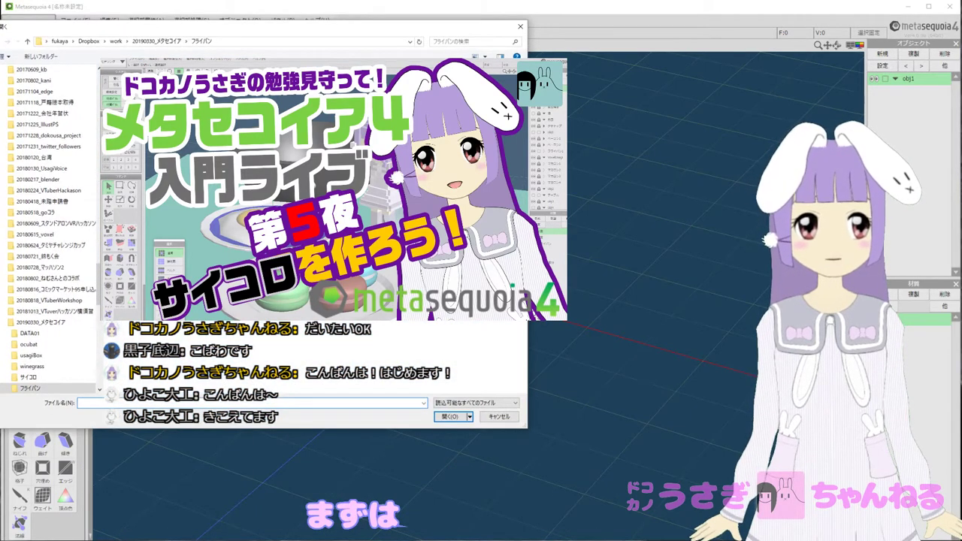
pyautogui.doubleClick(181, 113)
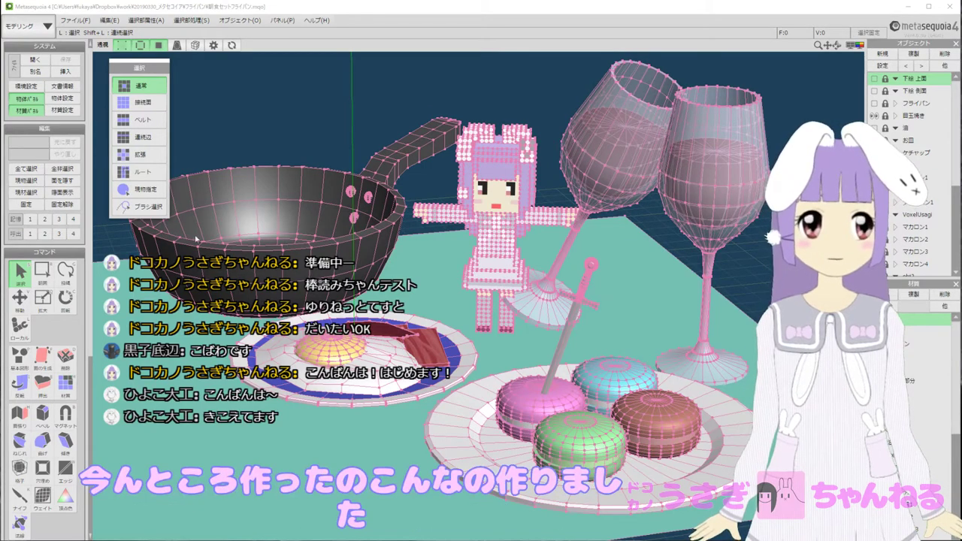
# Hide the vertices and edges in the viewport and move the 選択 panel clear of the model.
pyautogui.click(122, 46)
pyautogui.click(140, 46)
pyautogui.moveTo(134, 65); pyautogui.dragTo(100, 68)
# Examine the two wine glasses and the voxel character up close.
pyautogui.moveTo(305, 155); pyautogui.dragTo(538, 269, button='middle')
pyautogui.scroll(4, 363, 235)
pyautogui.scroll(-2, 362, 235)
pyautogui.moveTo(538, 269); pyautogui.dragTo(501, 266, button='right')
pyautogui.moveTo(502, 265); pyautogui.dragTo(569, 292, button='middle')
pyautogui.moveTo(510, 290); pyautogui.dragTo(522, 265, button='middle')
pyautogui.moveTo(521, 265); pyautogui.dragTo(532, 239, button='right')
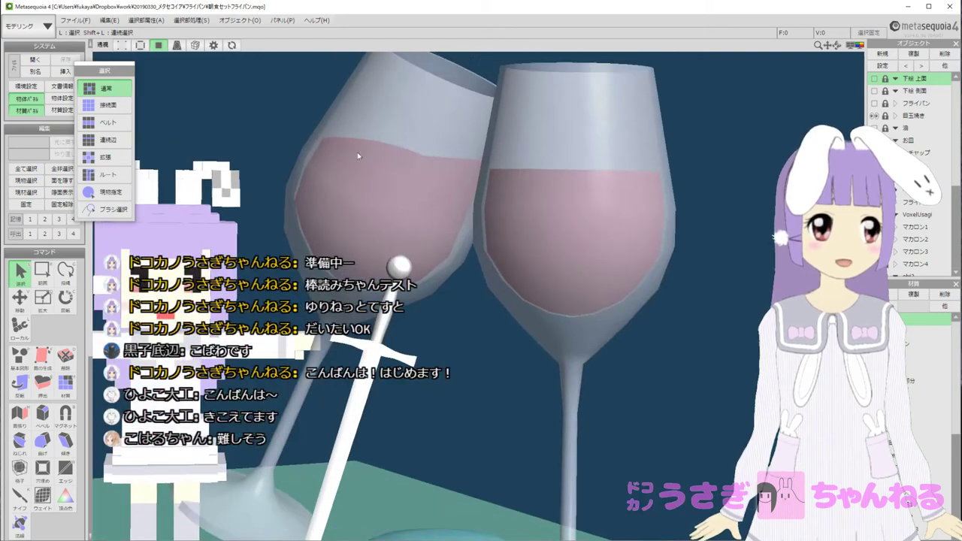
# Examine the fried egg, ketchup and bacon on the blue-rimmed plate from several angles.
pyautogui.moveTo(421, 200); pyautogui.dragTo(470, 242, button='middle')
pyautogui.moveTo(471, 243); pyautogui.dragTo(579, 231, button='right')
pyautogui.scroll(6, 579, 230)
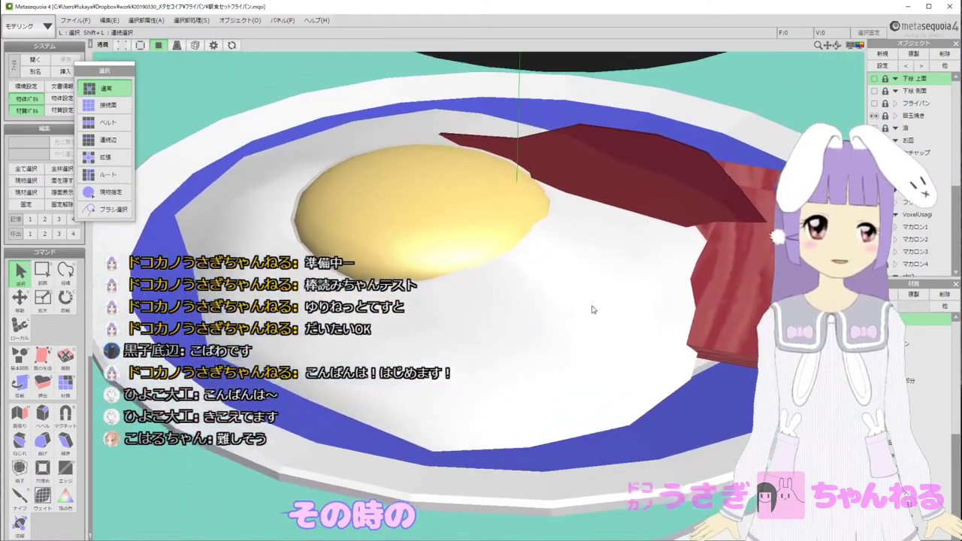
pyautogui.moveTo(608, 323); pyautogui.dragTo(556, 321, button='middle')
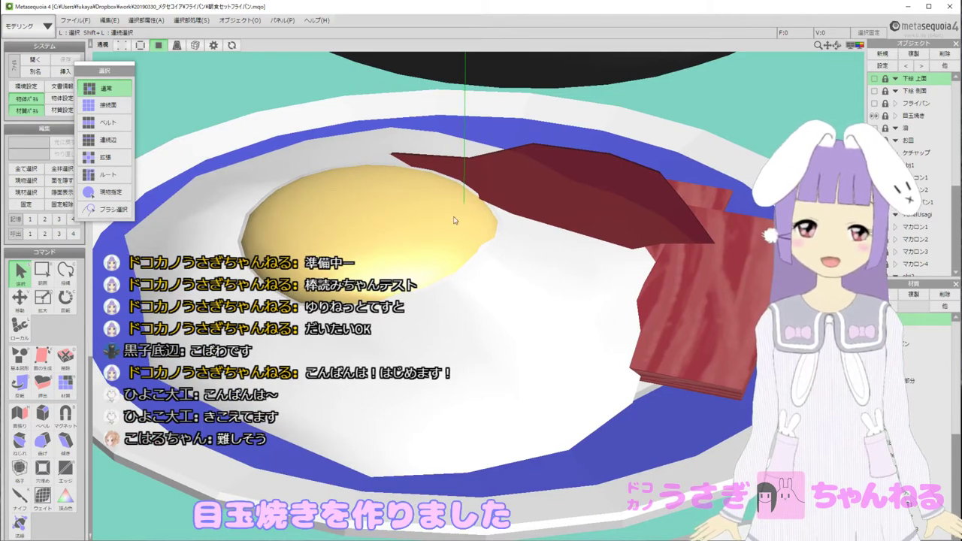
pyautogui.moveTo(400, 267); pyautogui.dragTo(378, 292, button='middle')
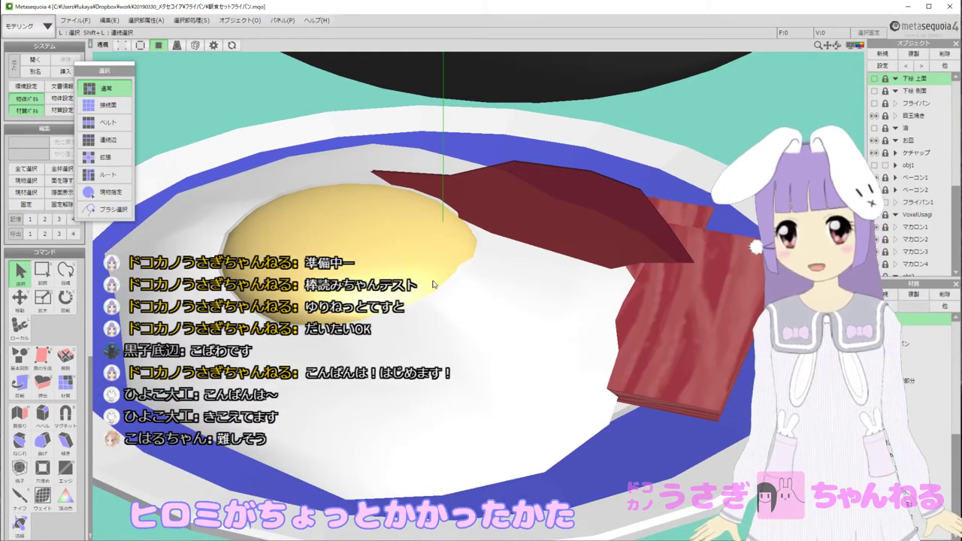
pyautogui.moveTo(436, 282); pyautogui.dragTo(552, 244, button='right')
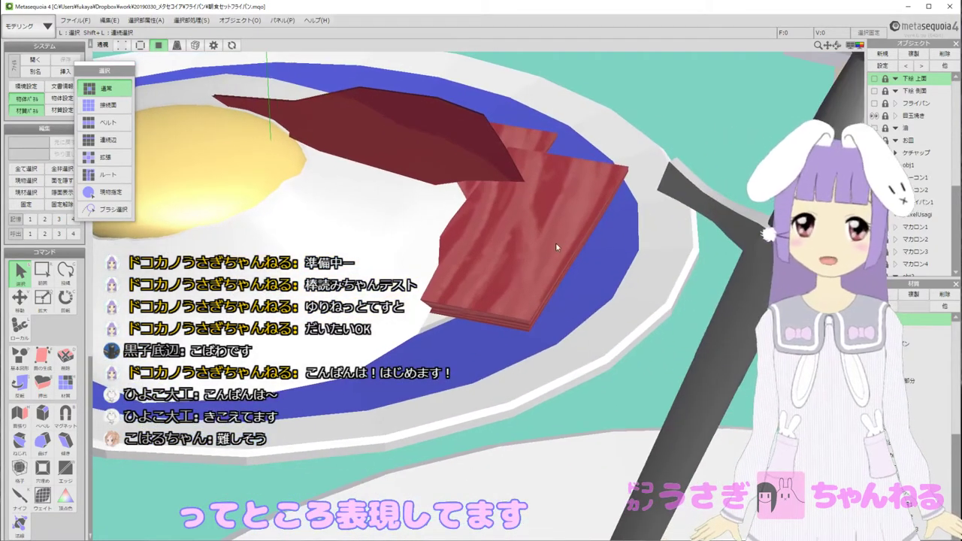
pyautogui.moveTo(602, 195); pyautogui.dragTo(518, 278, button='right')
pyautogui.scroll(3, 518, 275)
pyautogui.moveTo(519, 275); pyautogui.dragTo(587, 264, button='middle')
pyautogui.scroll(-5, 483, 260)
pyautogui.moveTo(587, 264); pyautogui.dragTo(594, 354, button='right')
pyautogui.moveTo(594, 353); pyautogui.dragTo(608, 281, button='middle')
# Inspect the sword and the plate of macarons, ending on an overview of the whole breakfast scene.
pyautogui.moveTo(609, 281); pyautogui.dragTo(430, 190, button='right')
pyautogui.scroll(5, 275, 358)
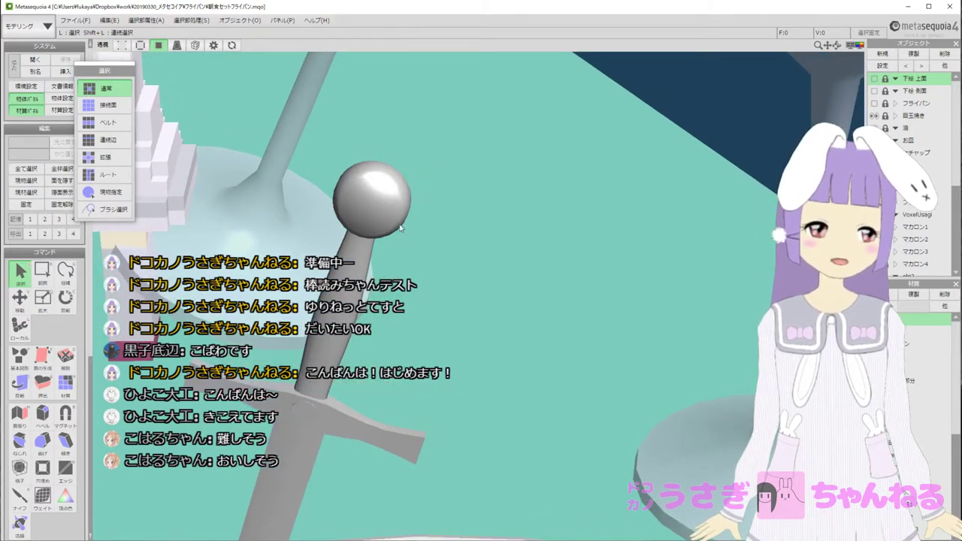
pyautogui.moveTo(400, 227); pyautogui.dragTo(420, 151, button='middle')
pyautogui.moveTo(443, 266); pyautogui.dragTo(443, 216, button='middle')
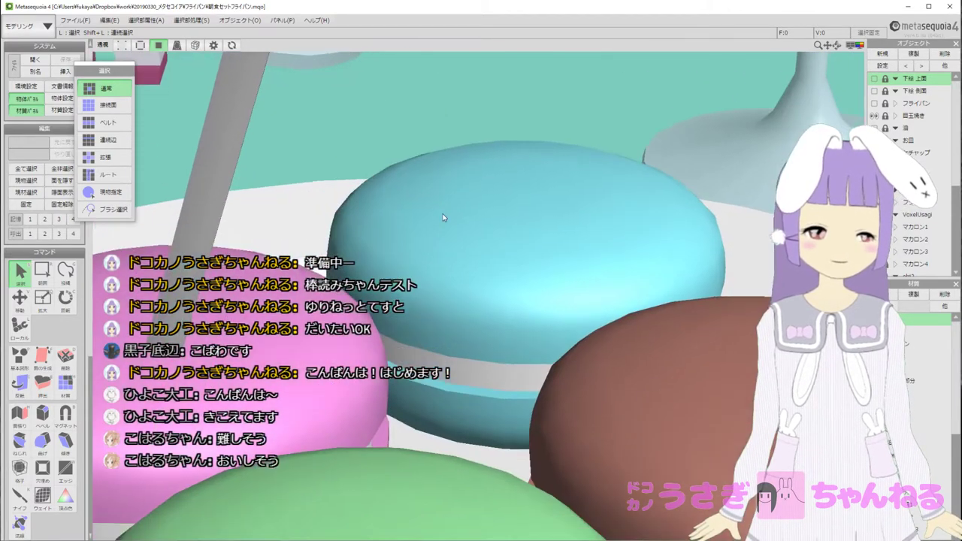
pyautogui.scroll(-5, 443, 217)
pyautogui.moveTo(443, 217); pyautogui.dragTo(441, 167, button='right')
pyautogui.moveTo(464, 208)
pyautogui.mouseDown(button='right')
pyautogui.moveTo(492, 207)
pyautogui.moveTo(473, 207)
pyautogui.mouseUp(button='right')
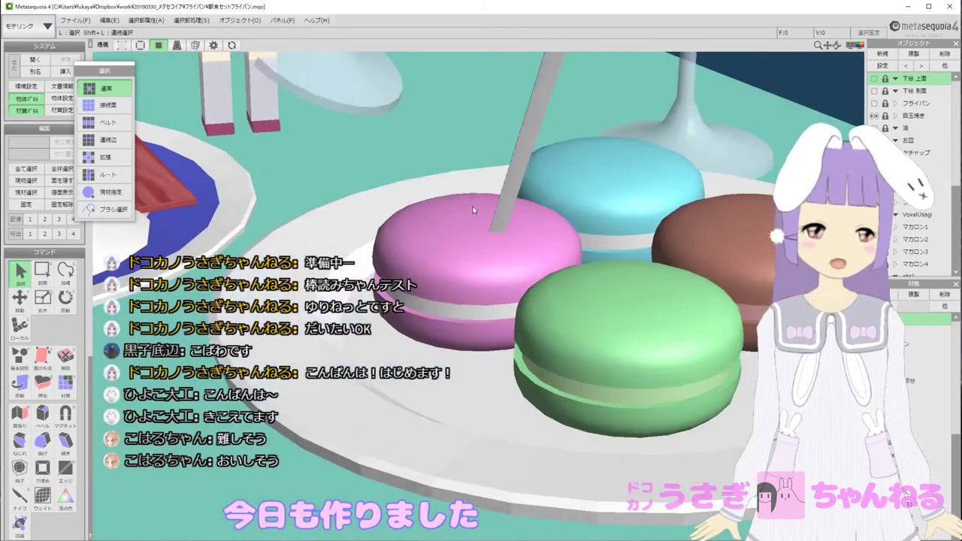
pyautogui.scroll(-5, 472, 206)
pyautogui.moveTo(473, 202); pyautogui.dragTo(626, 351, button='middle')
pyautogui.moveTo(593, 310); pyautogui.dragTo(584, 316, button='right')
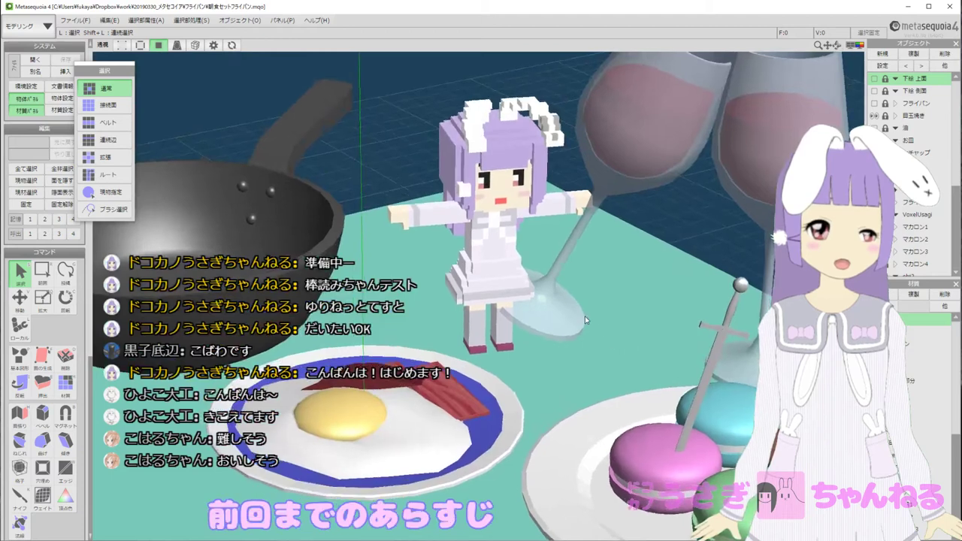
pyautogui.moveTo(584, 317); pyautogui.dragTo(553, 291, button='middle')
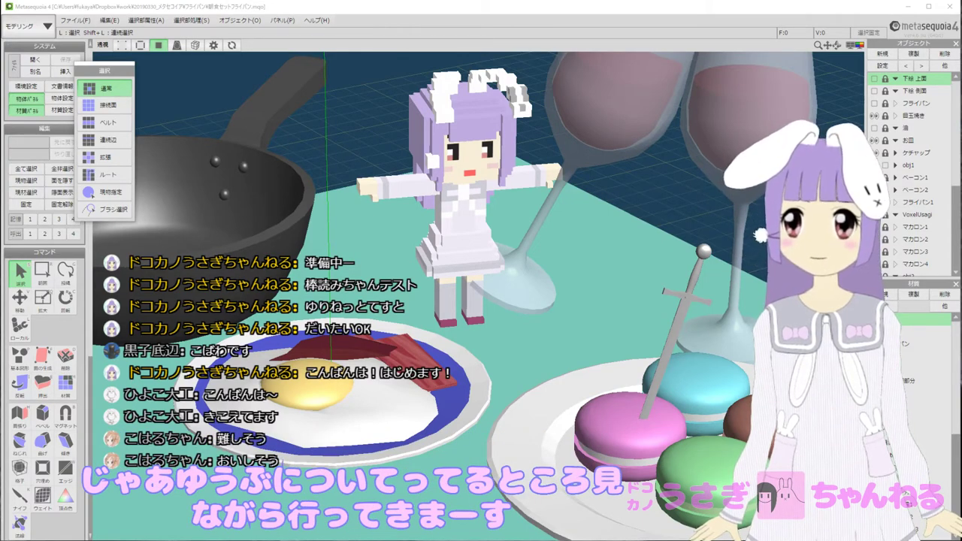
# Bring the browser over the model to review the 第5回 テクスチャ(UV)について tutorial and its chapter list, then move it away.
pyautogui.moveTo(586, 540); pyautogui.dragTo(396, 84)
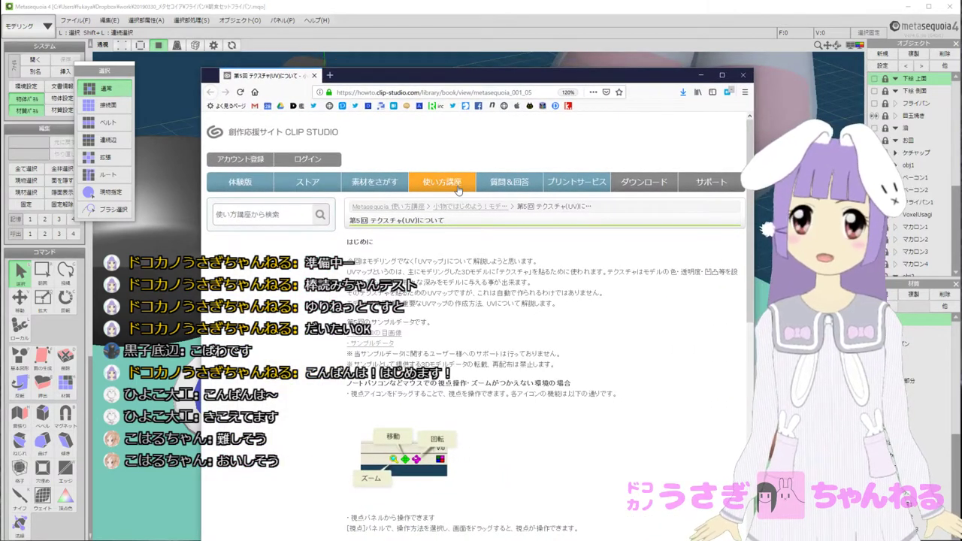
pyautogui.scroll(-1, 588, 357)
pyautogui.scroll(-1, 588, 358)
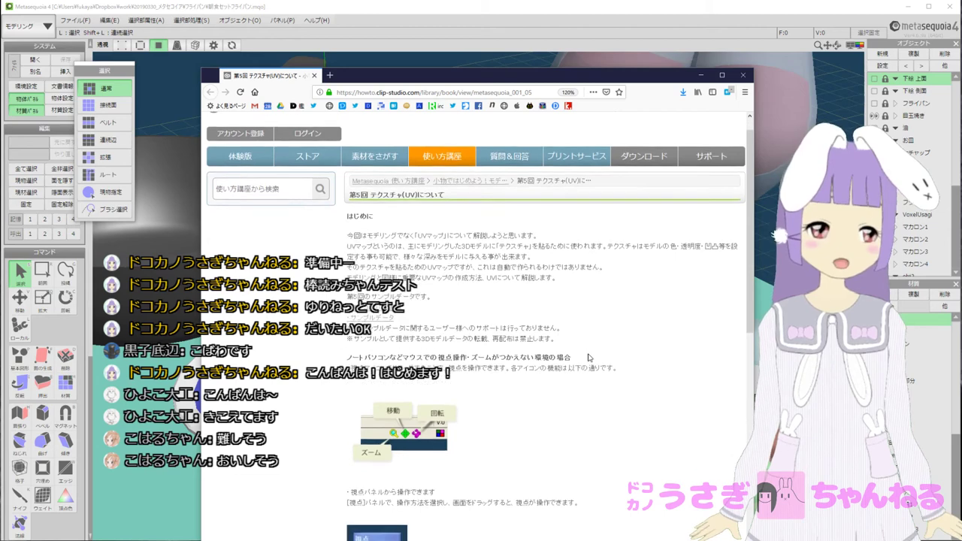
pyautogui.scroll(1, 396, 197)
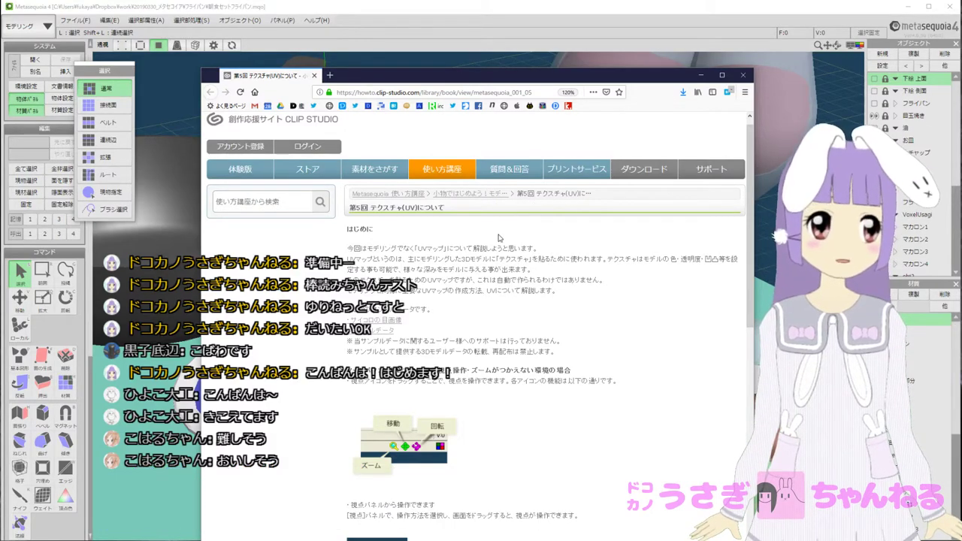
pyautogui.scroll(-6, 454, 256)
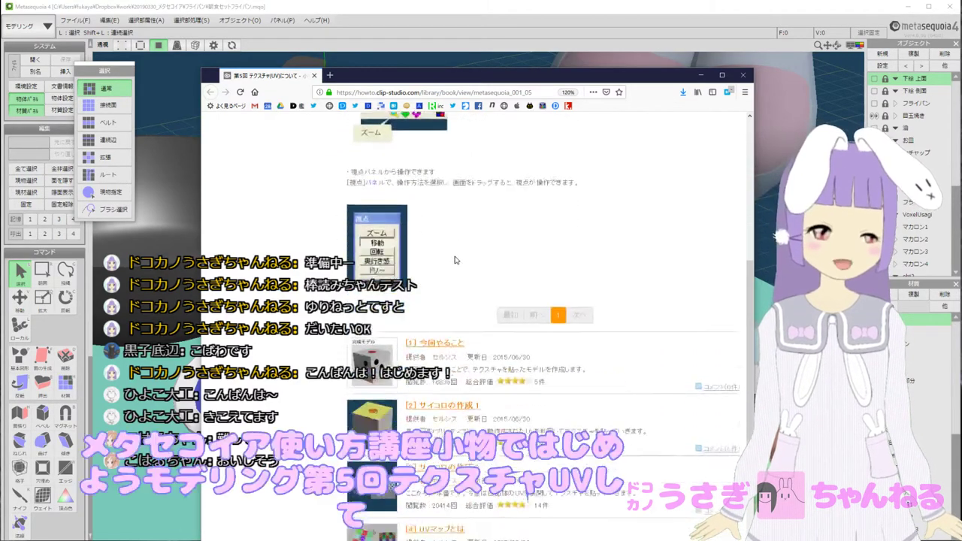
pyautogui.scroll(-4, 454, 260)
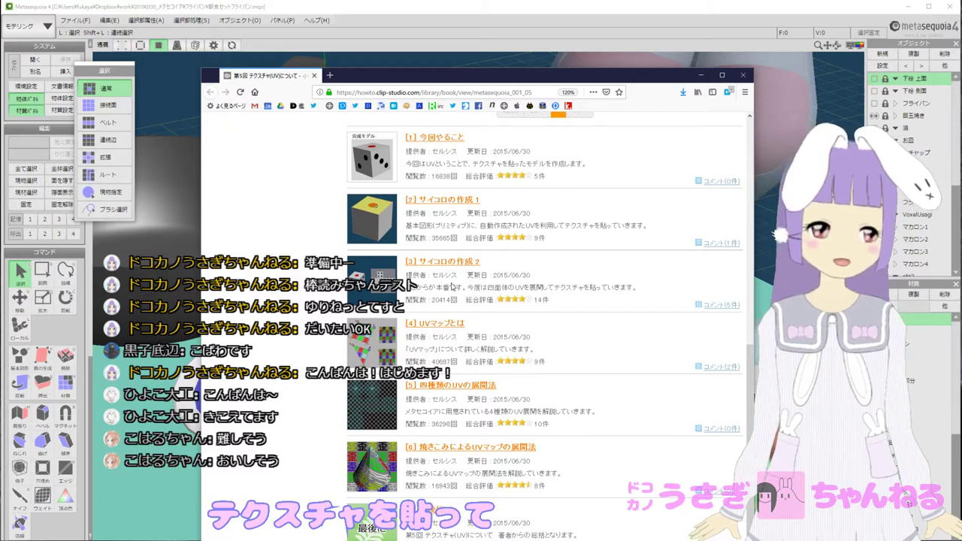
pyautogui.scroll(-1, 452, 286)
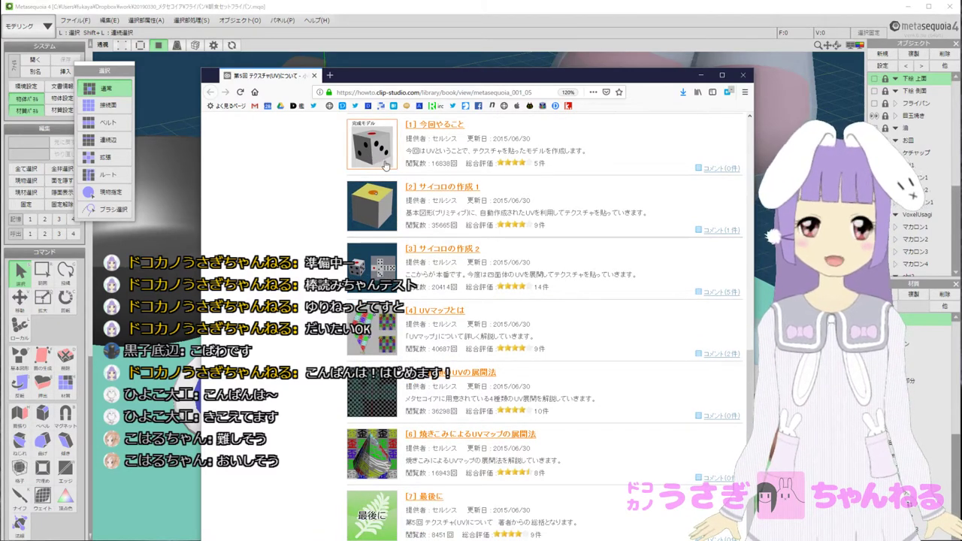
pyautogui.scroll(-2, 378, 225)
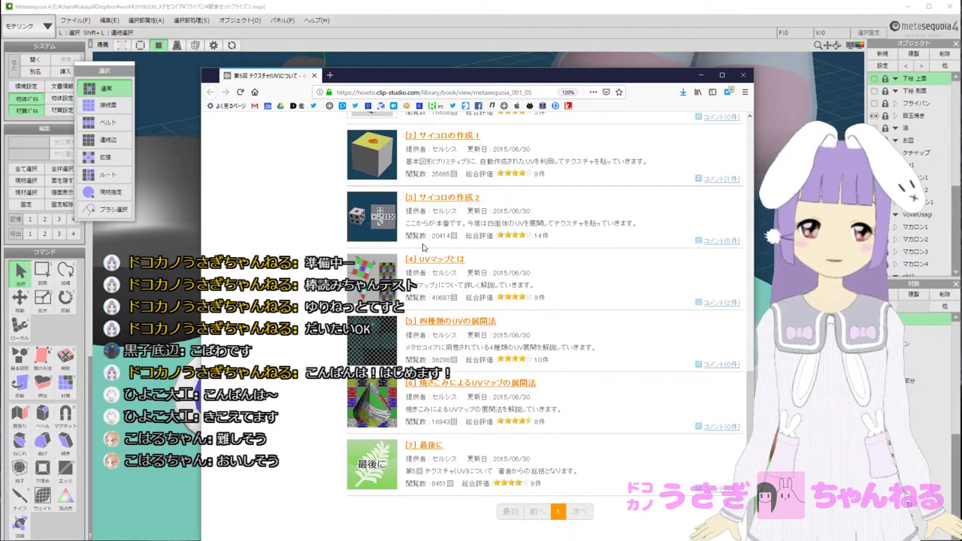
pyautogui.scroll(-4, 423, 246)
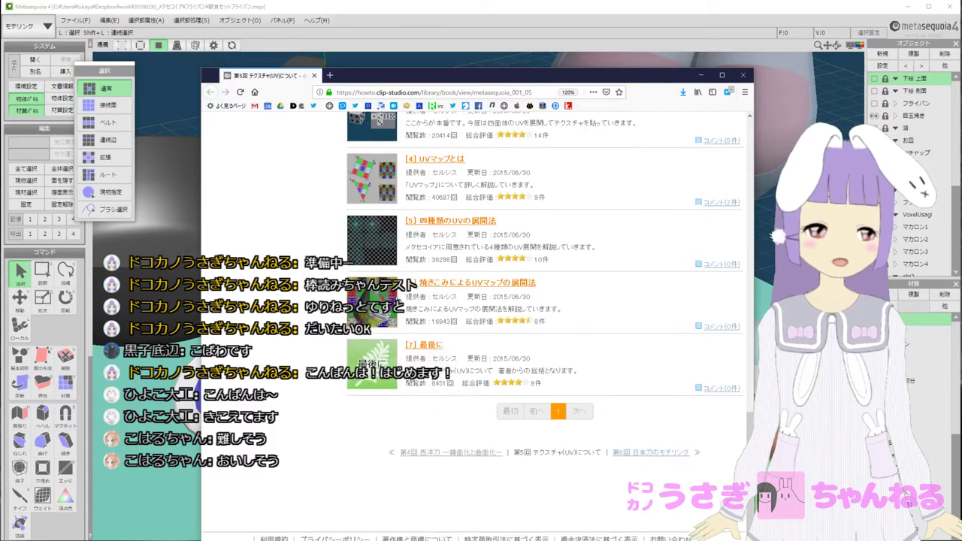
pyautogui.scroll(2, 412, 285)
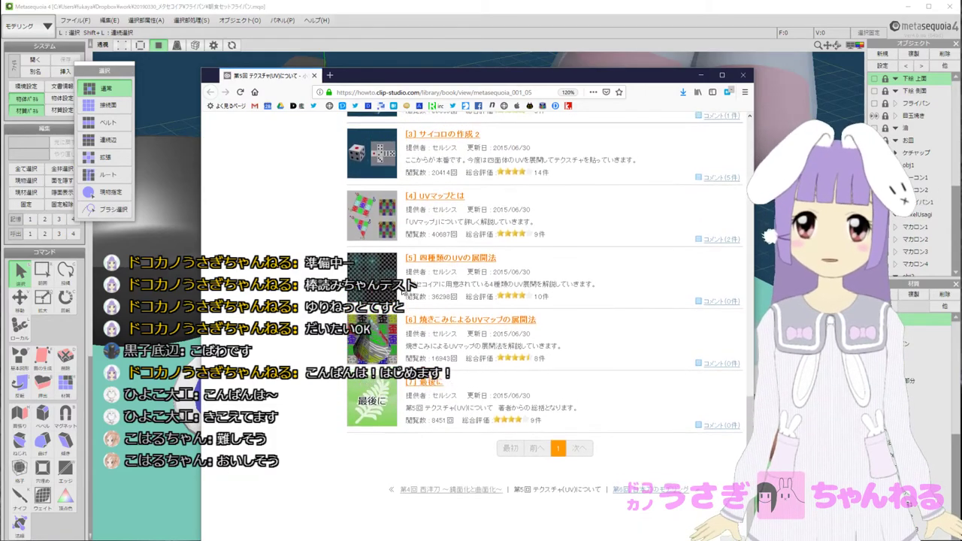
pyautogui.scroll(2, 413, 285)
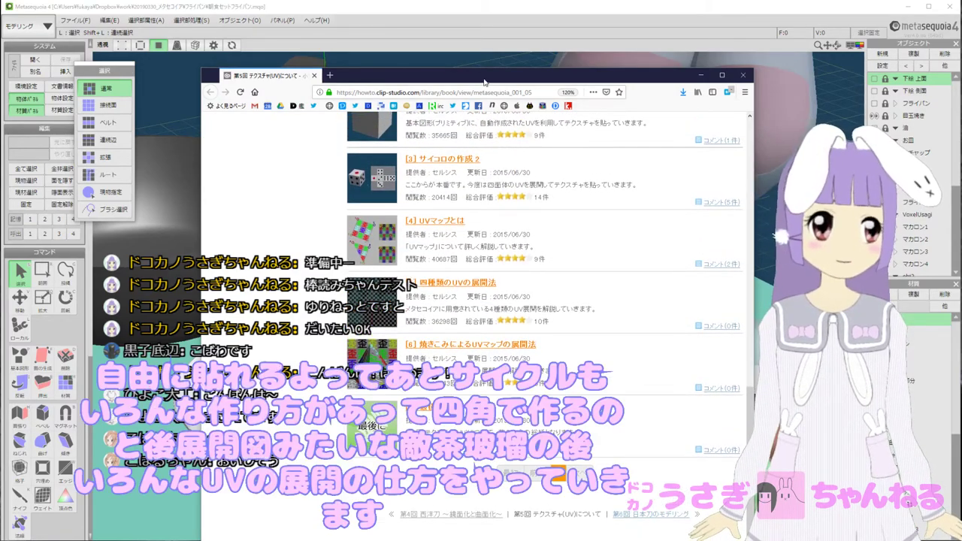
pyautogui.moveTo(484, 81); pyautogui.dragTo(0, 225)
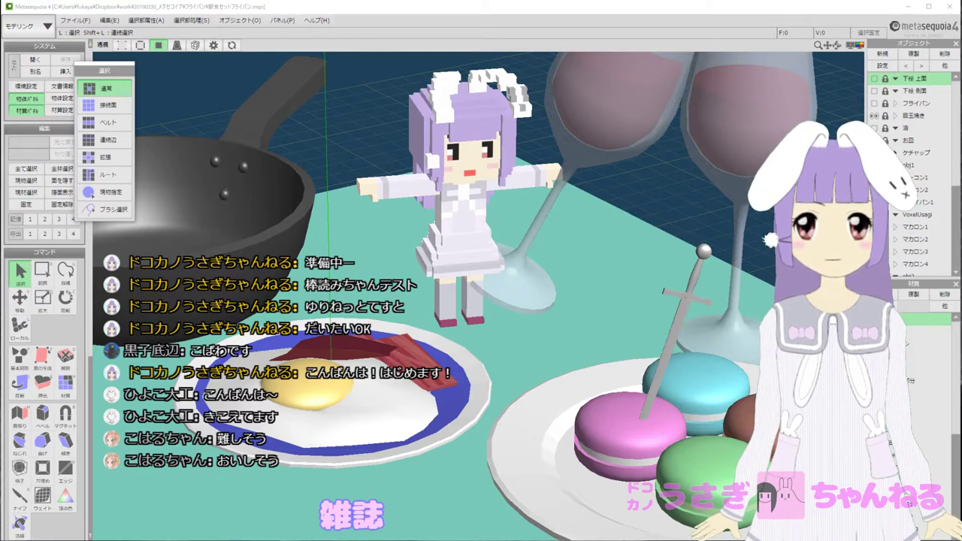
# Switch to the Twitter browser window and open the tweet announcing tonight's メタセコイア勉強生配信.
pyautogui.moveTo(954, 150); pyautogui.dragTo(409, 20)
pyautogui.scroll(-2, 497, 184)
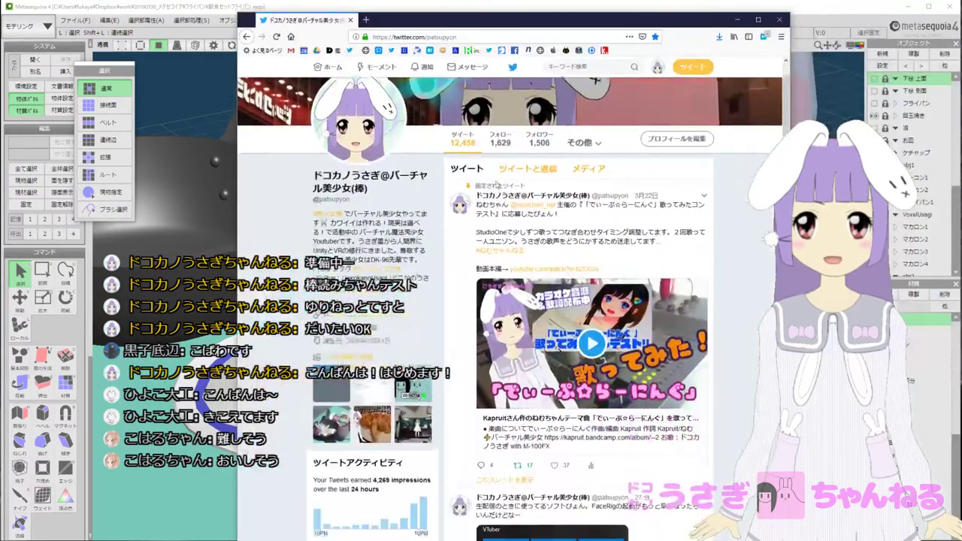
pyautogui.scroll(-5, 496, 184)
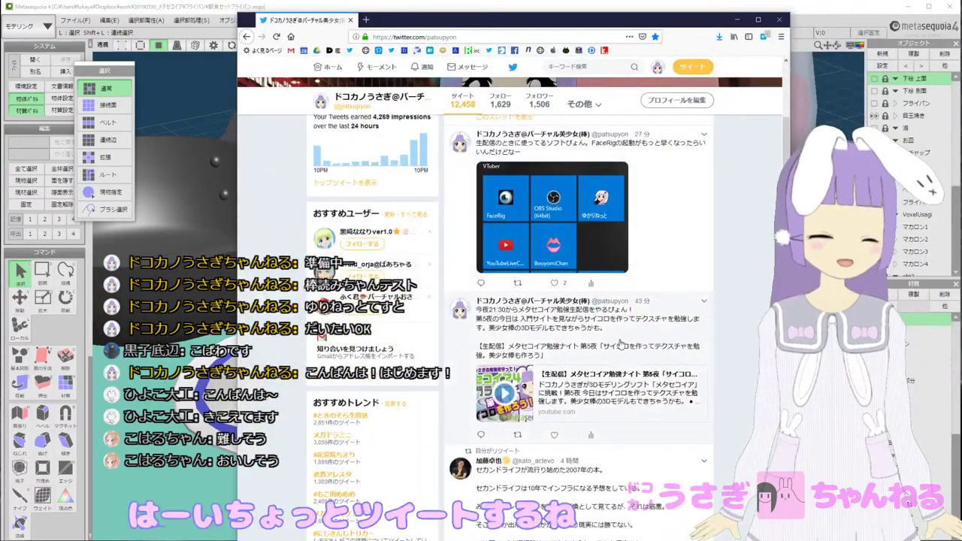
pyautogui.click(621, 343)
# Start a follow-up tweet in the announcement's thread with the line 配信はじまったぴょん!
pyautogui.click(489, 384)
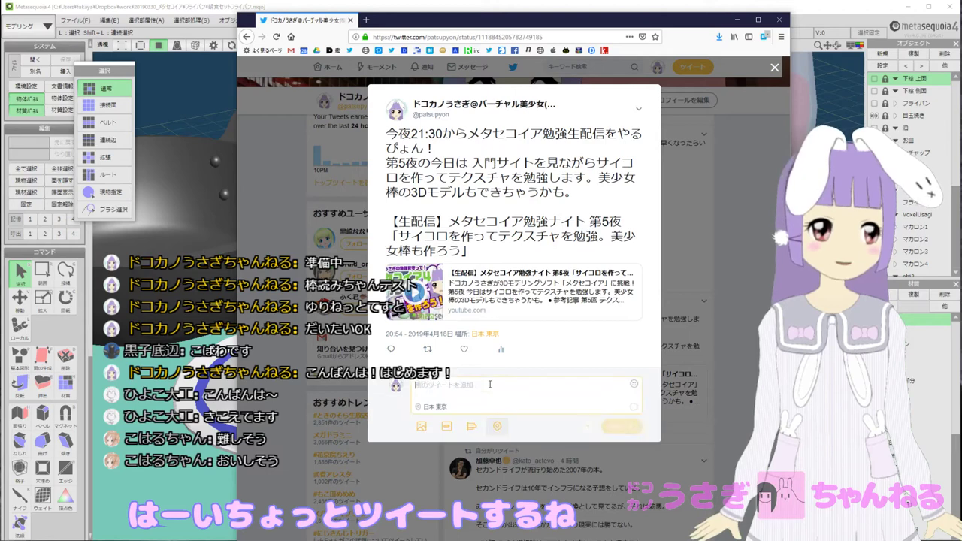
pyautogui.write('配信')
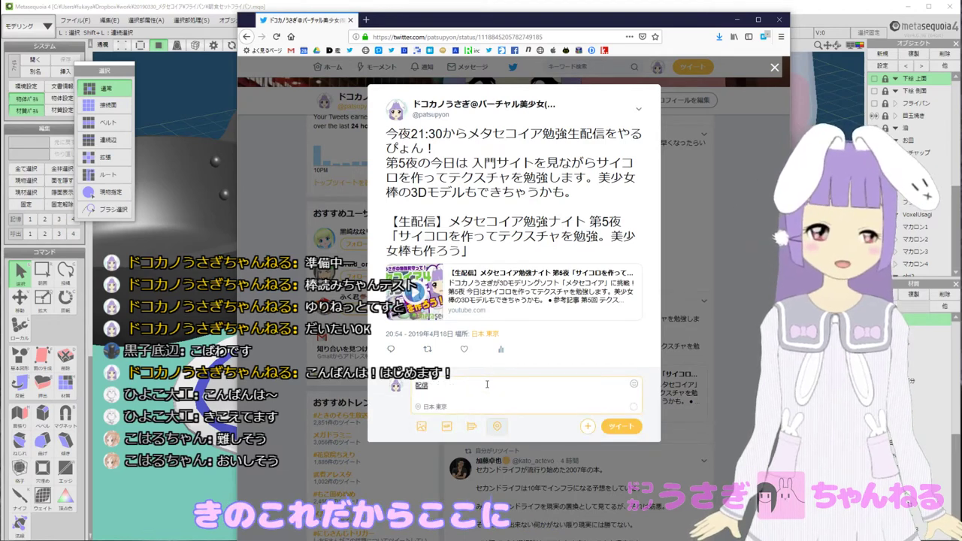
pyautogui.write('はじま')
pyautogui.write('ったぴょん')
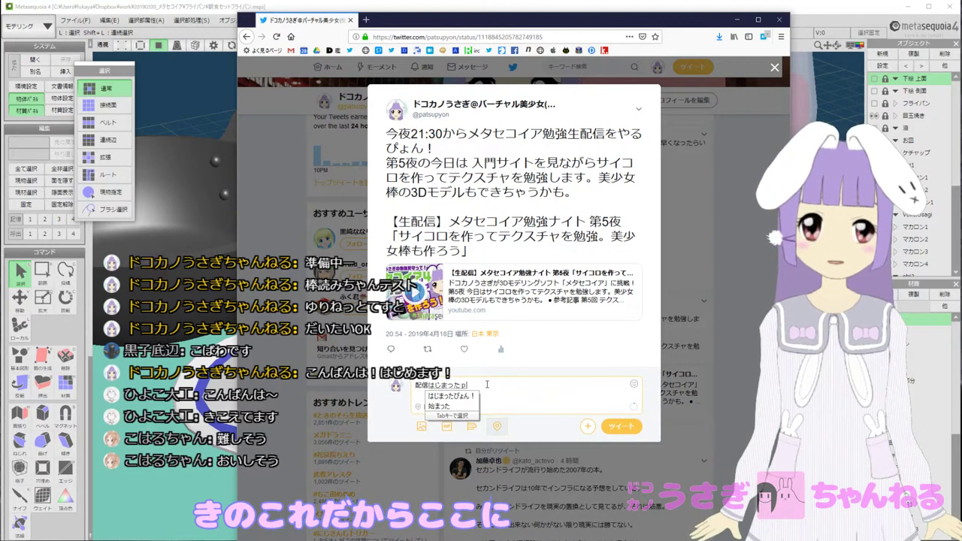
pyautogui.write('!')
pyautogui.press('Return')
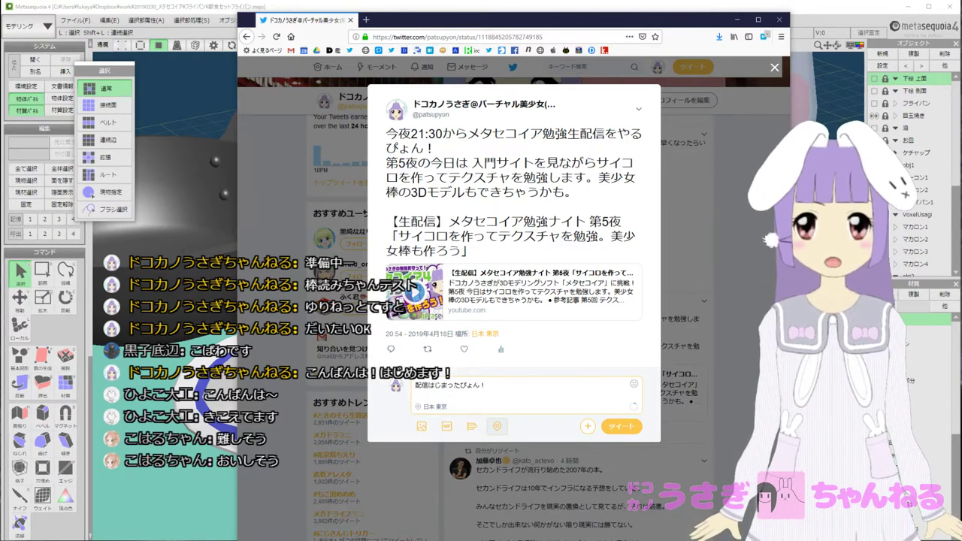
pyautogui.hotkey('alt', 'Tab')
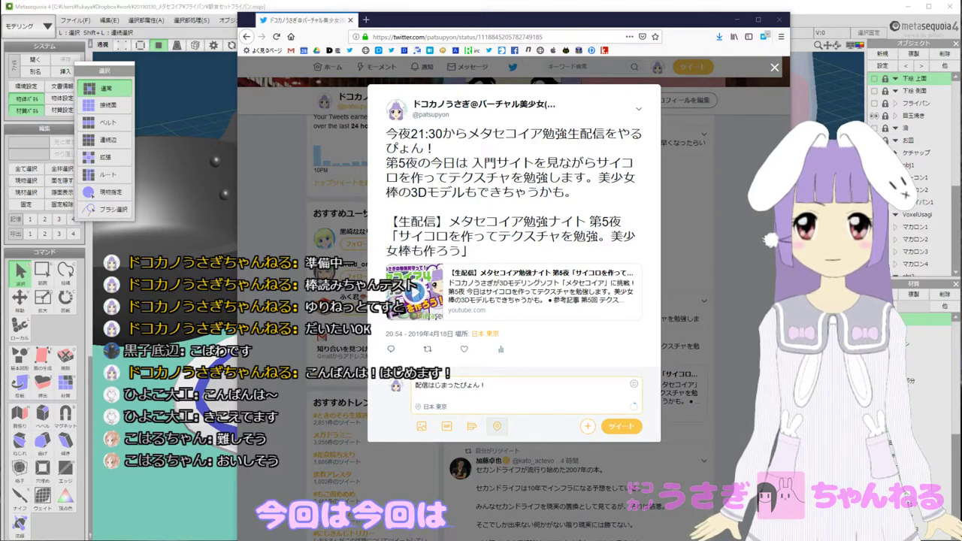
pyautogui.hotkey('alt', 'Tab')
pyautogui.write('第5回 テクスチャ(UV)について https://howto.clip-studio.com/library/book/view/metasequoia_001_05')
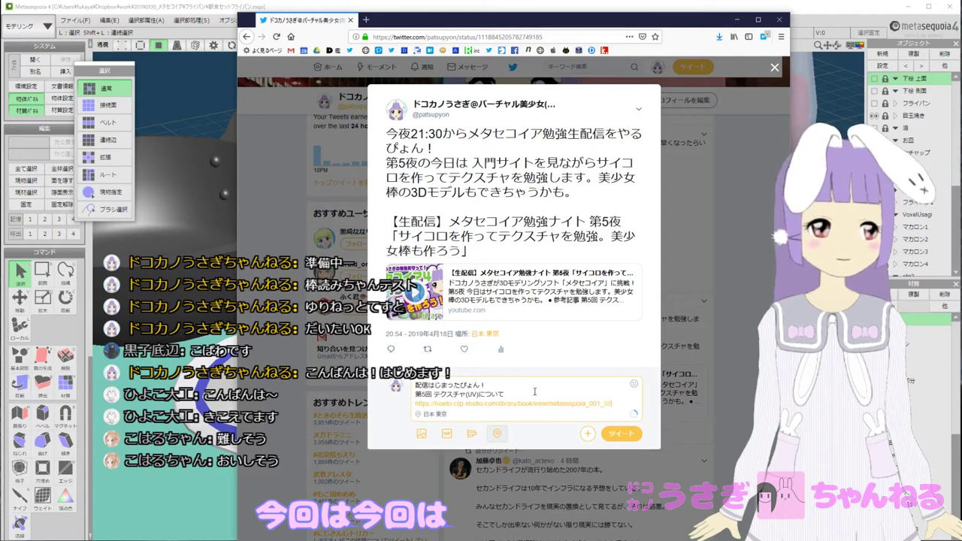
# Add a blank line and begin the sentence 今回は↓の記事を参考に above the tutorial title in the follow-up tweet.
pyautogui.press('Return')
pyautogui.press('Return')
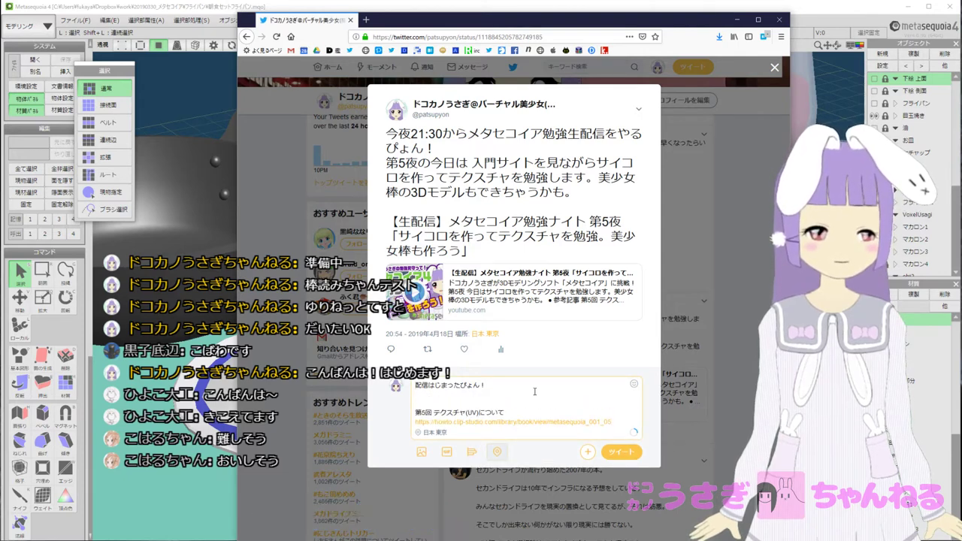
pyautogui.write('今回はし')
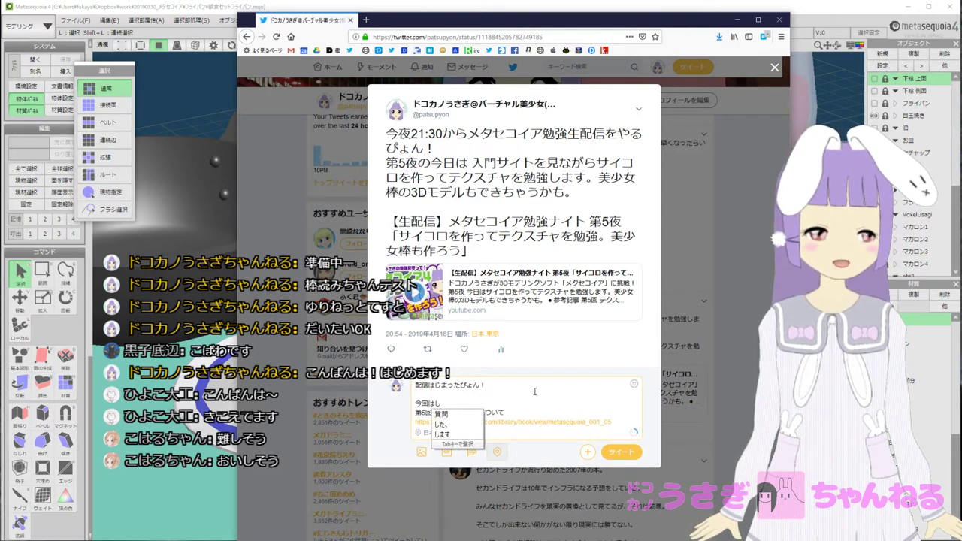
pyautogui.write('た')
pyautogui.press('space')
pyautogui.press('space')
pyautogui.write('の')
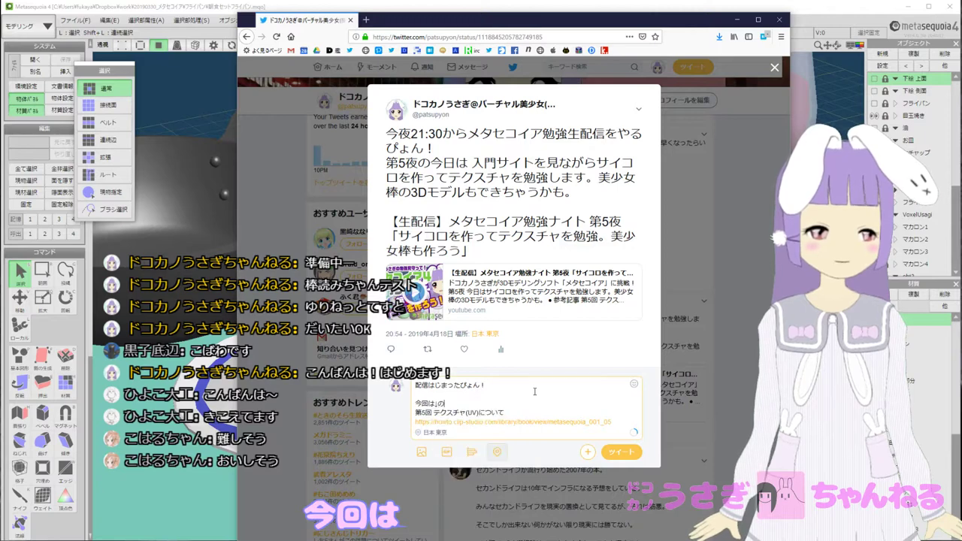
pyautogui.write('記事をさんかお')
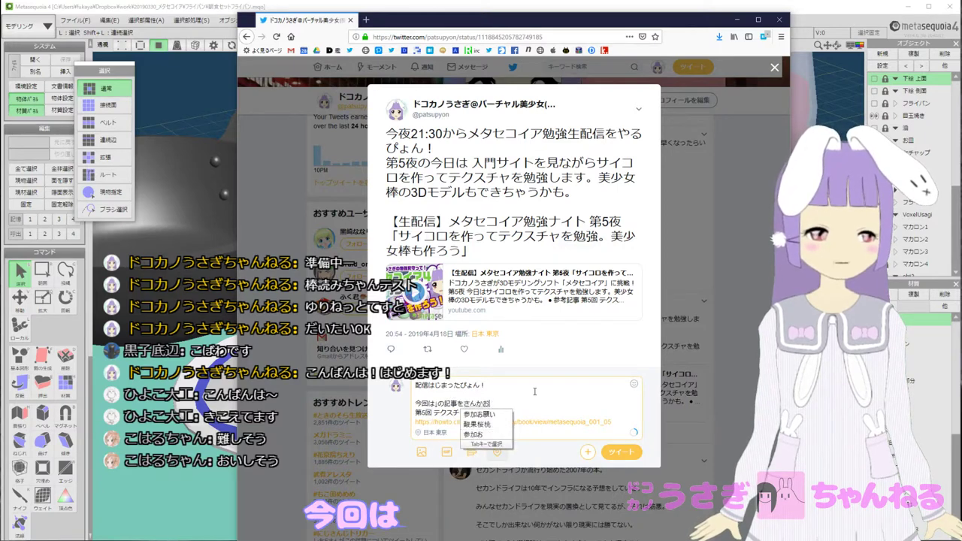
pyautogui.press('BackSpace')
pyautogui.press('BackSpace')
pyautogui.write('こうに')
pyautogui.press('space')
# Continue the tweet's sentence with テクスチャを貼り, correcting the verb ending.
pyautogui.write('てくす')
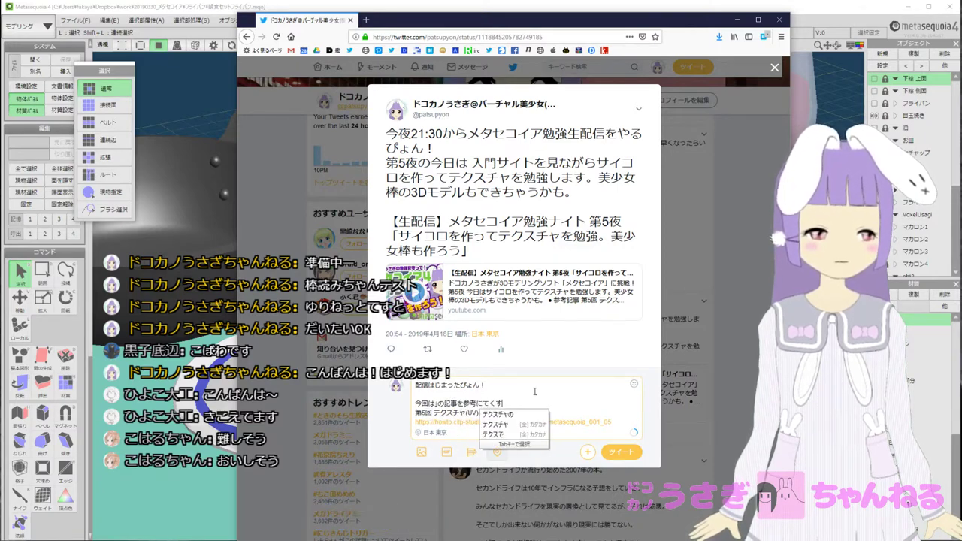
pyautogui.write('ちゃ')
pyautogui.press('space')
pyautogui.write('をはっていきまs')
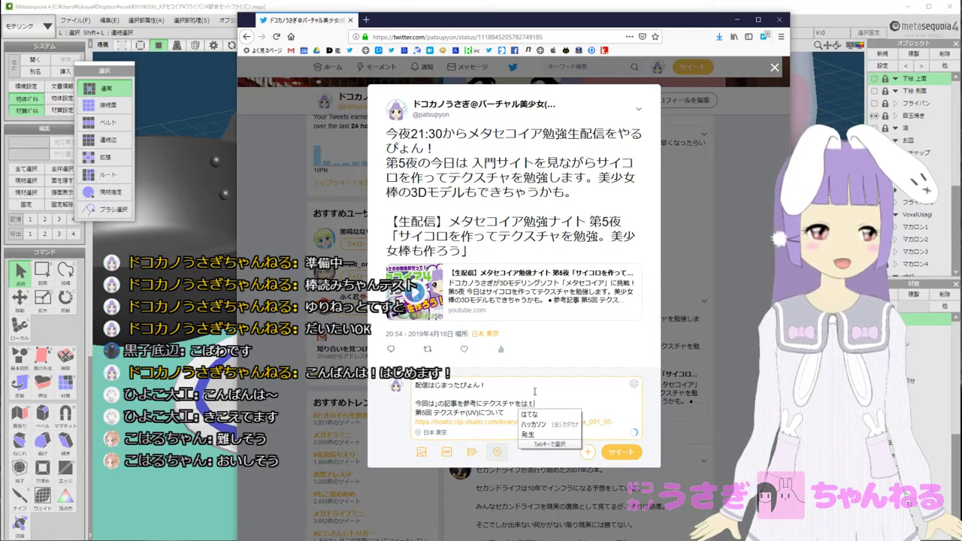
pyautogui.write('u')
pyautogui.press('space')
pyautogui.press('Return')
pyautogui.press('BackSpace')
pyautogui.press('BackSpace')
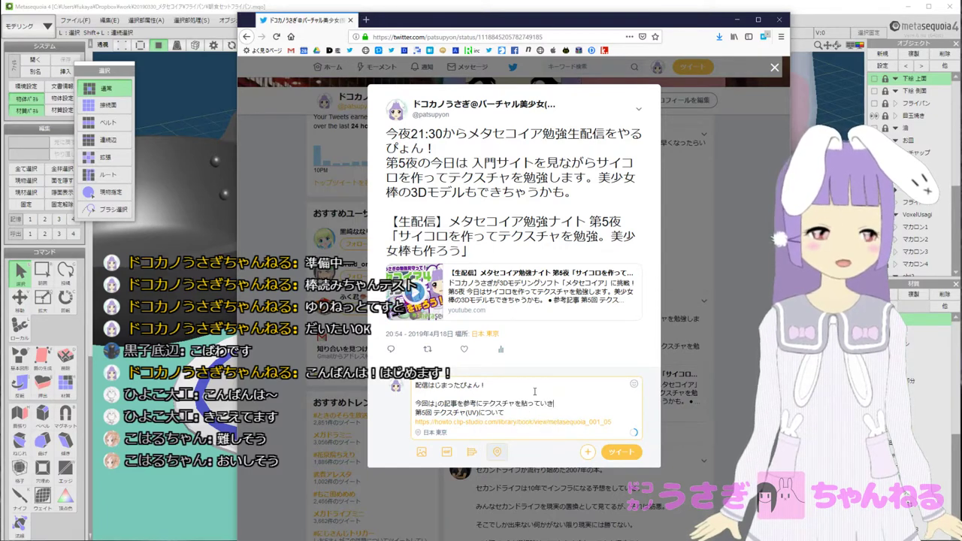
pyautogui.press('BackSpace')
pyautogui.write('り')
pyautogui.press('Return')
# Finish the sentence with 勉強します！ and post the follow-up tweet.
pyautogui.write('ねmうp')
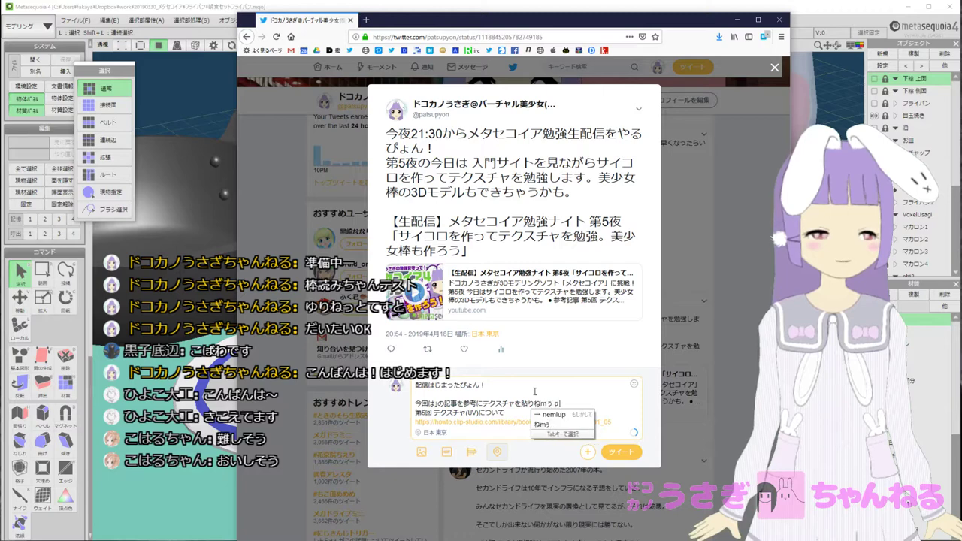
pyautogui.press('BackSpace')
pyautogui.press('BackSpace')
pyautogui.write('べんきょう')
pyautogui.press('space')
pyautogui.write('し')
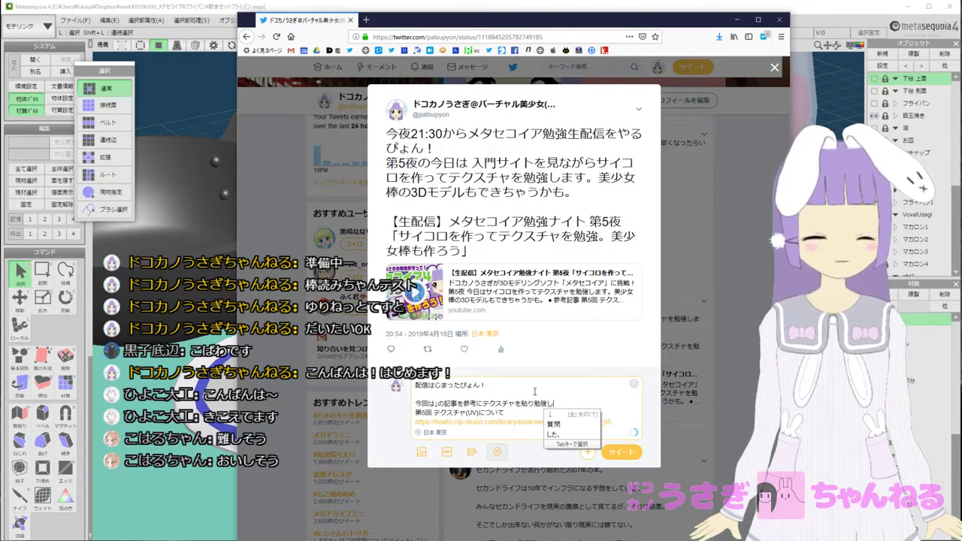
pyautogui.write('ます！')
pyautogui.press('Return')
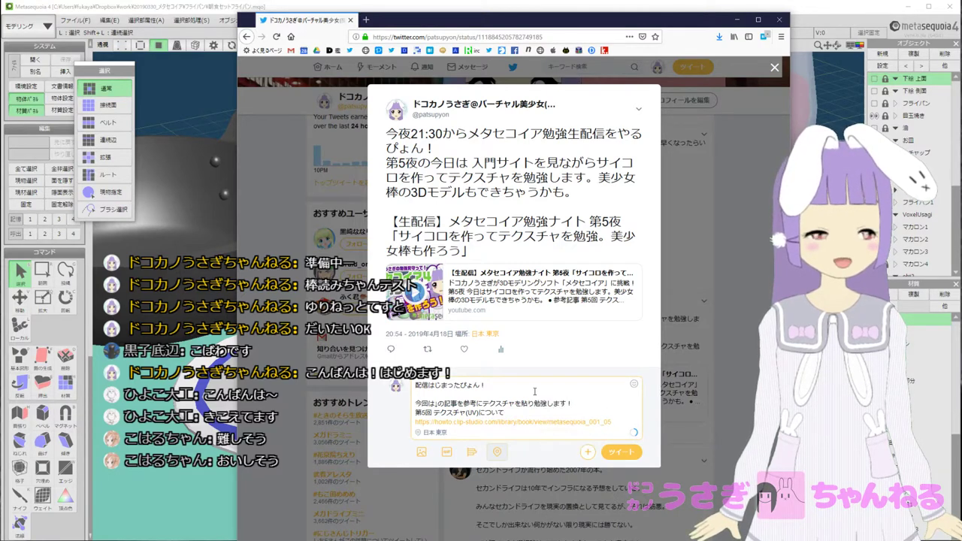
pyautogui.click(622, 452)
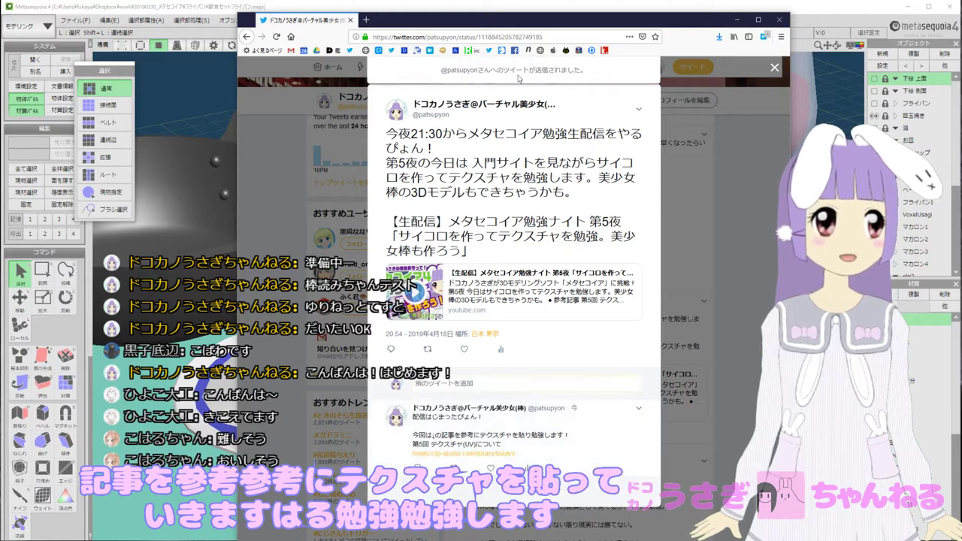
# Move the Twitter browser off the modelling window and create a new empty document in Metasequoia.
pyautogui.click(568, 35)
pyautogui.moveTo(541, 22); pyautogui.dragTo(0, 22)
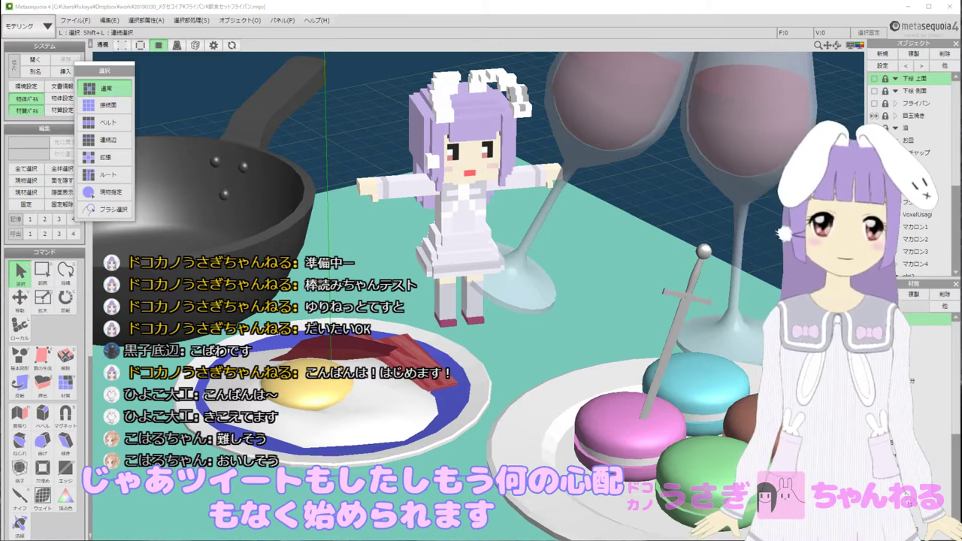
pyautogui.moveTo(106, 73); pyautogui.dragTo(133, 92)
pyautogui.click(77, 22)
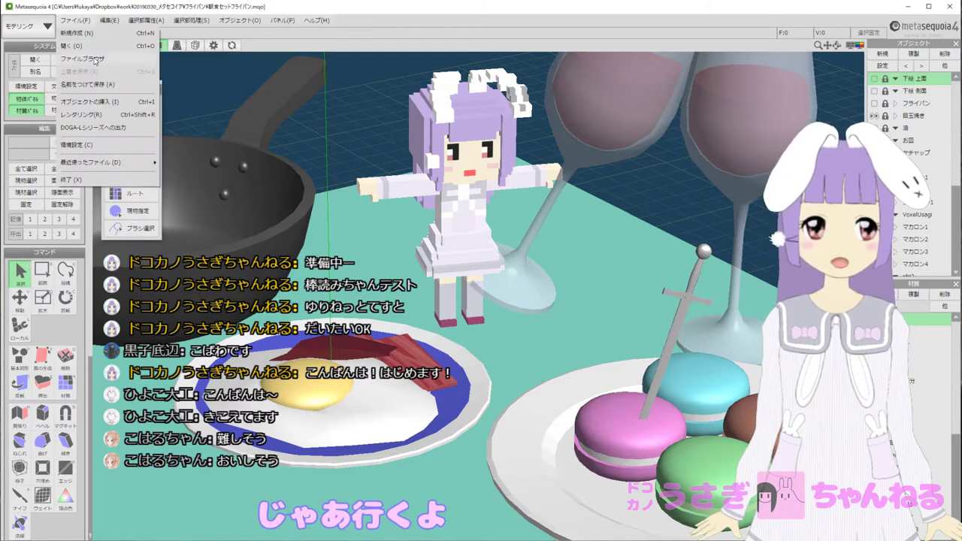
pyautogui.click(80, 34)
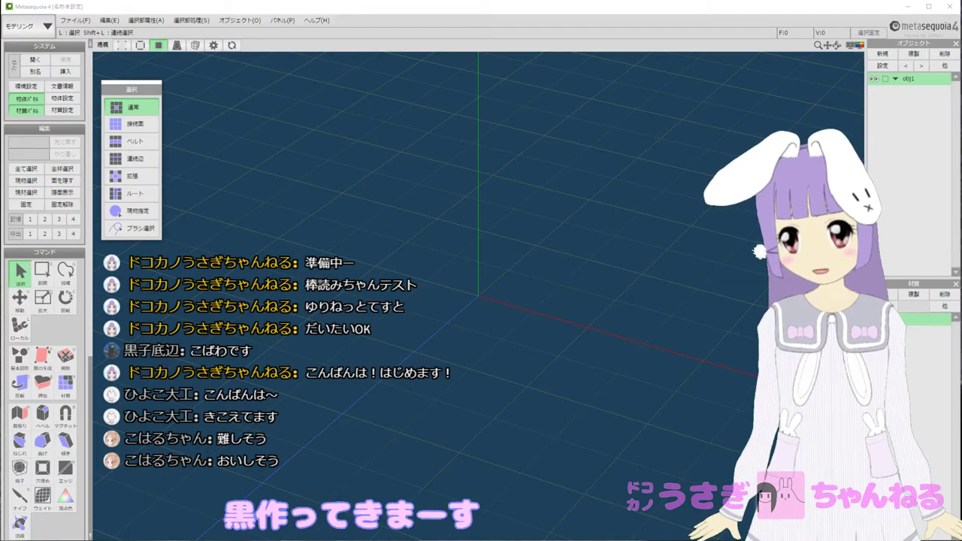
# Bring the tutorial browser over the viewport to review the two finished dice and their UV layouts, then move it away.
pyautogui.moveTo(2, 180); pyautogui.dragTo(651, 57)
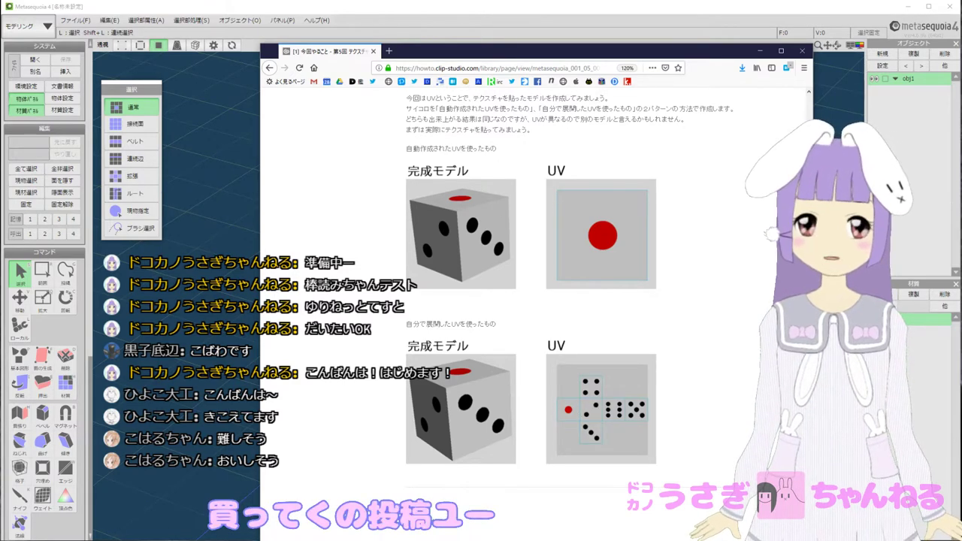
pyautogui.moveTo(463, 58); pyautogui.dragTo(0, 46)
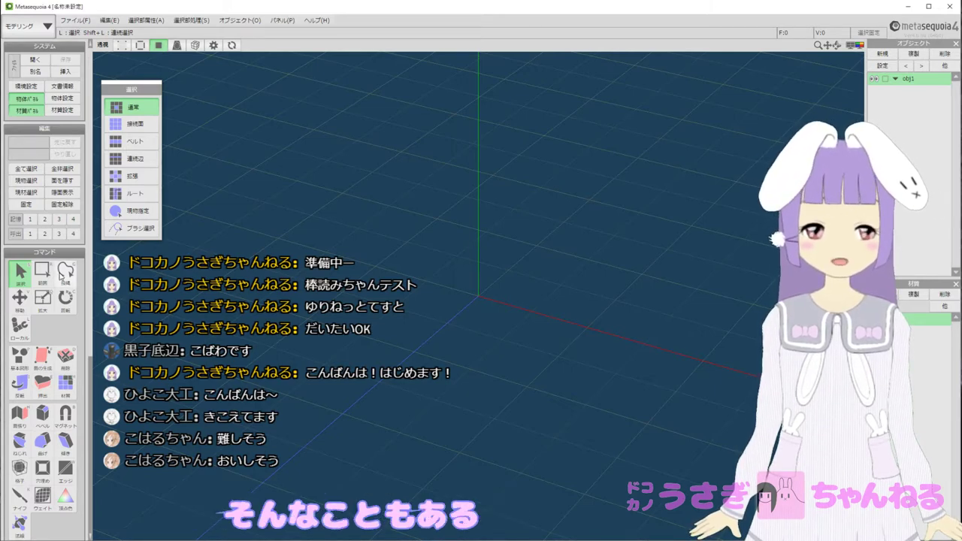
# Choose the cube as the basic primitive, create it at the origin, and delete the created cube.
pyautogui.click(20, 356)
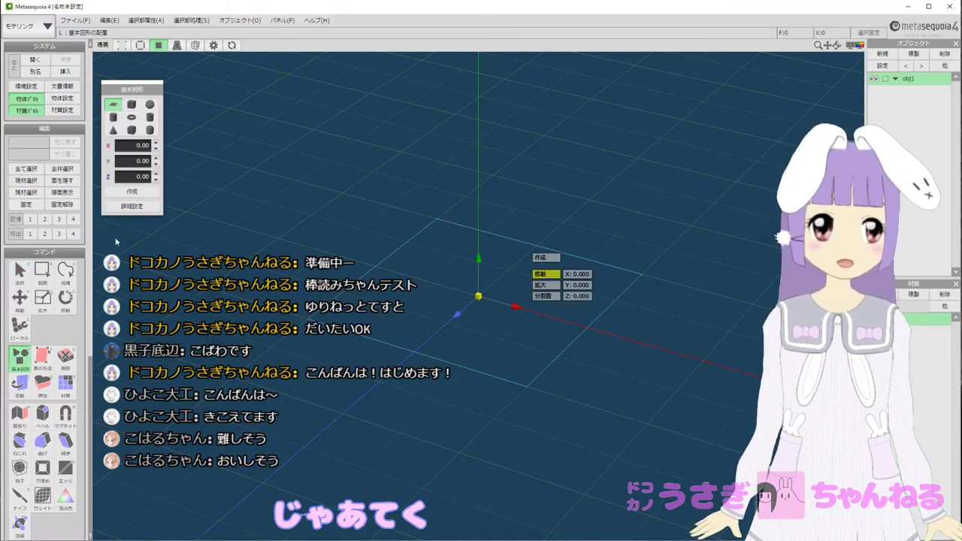
pyautogui.click(131, 105)
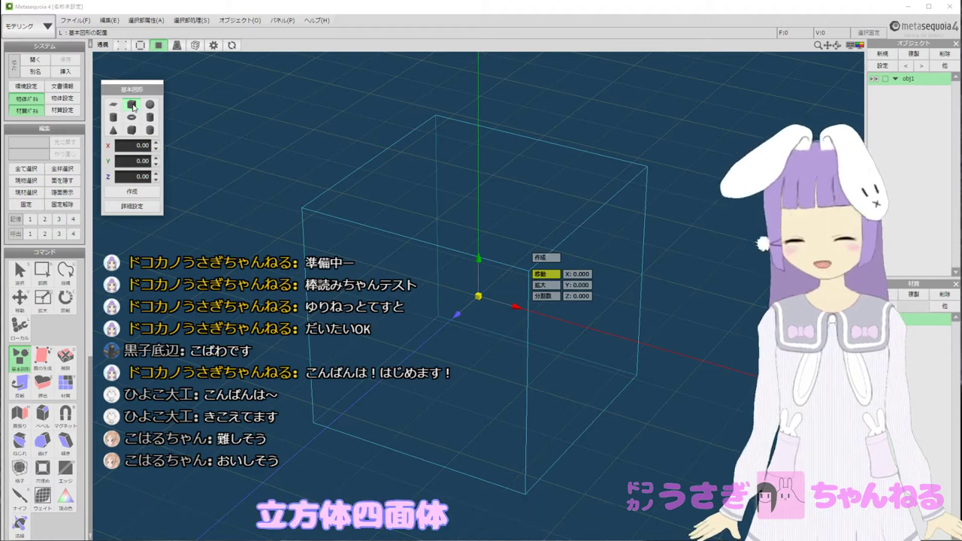
pyautogui.click(133, 106)
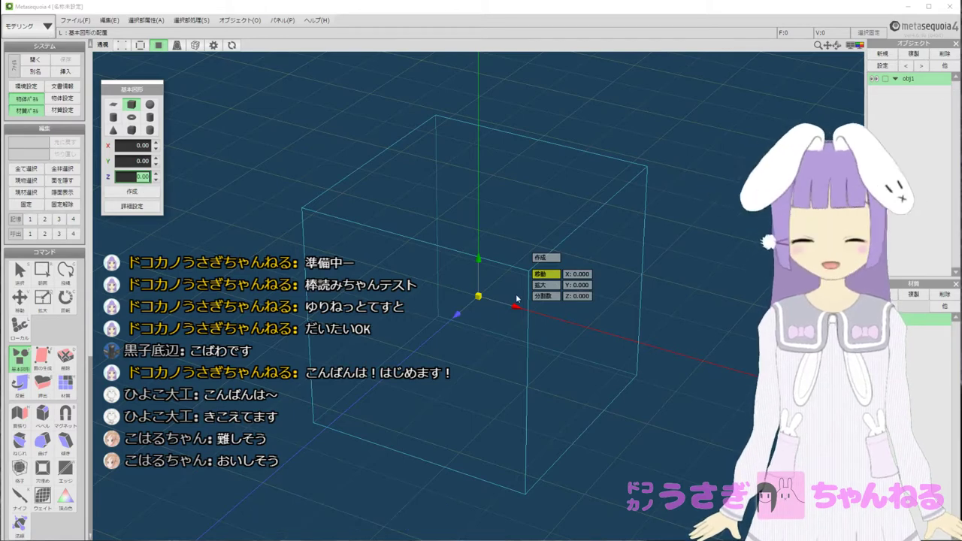
pyautogui.click(132, 191)
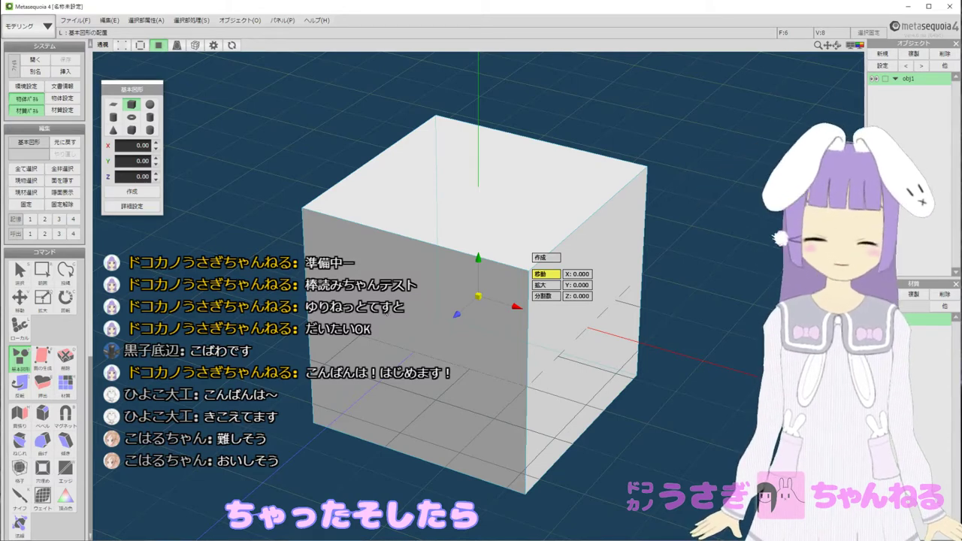
pyautogui.press('Delete')
# Show the detailed primitive settings and recreate the cube at 200.0 per side, one division per direction, with UV mapping enabled.
pyautogui.click(131, 206)
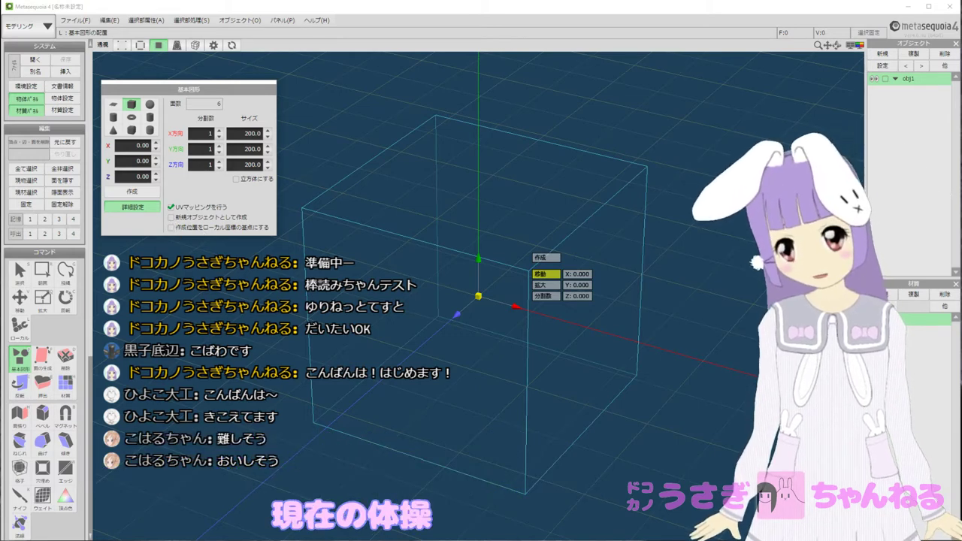
pyautogui.click(546, 259)
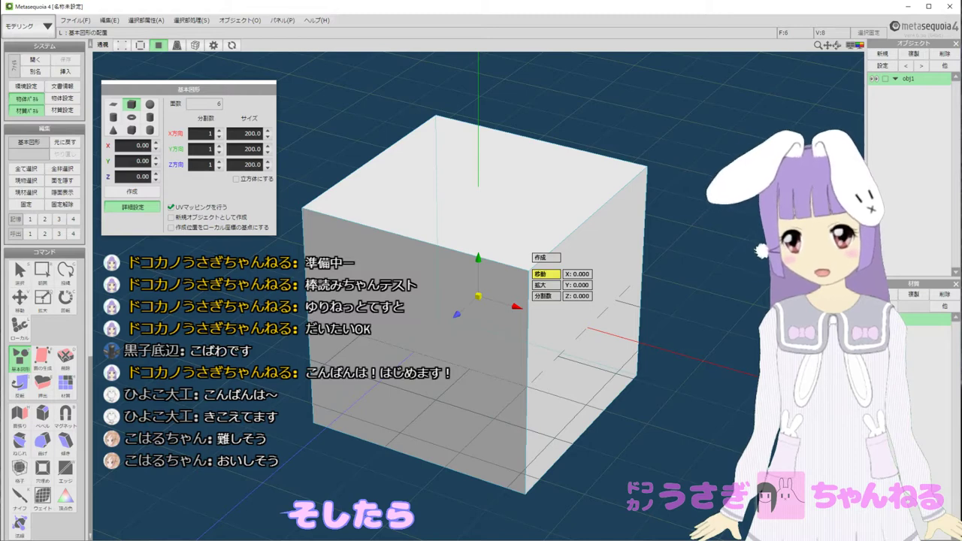
pyautogui.scroll(-3, 338, 321)
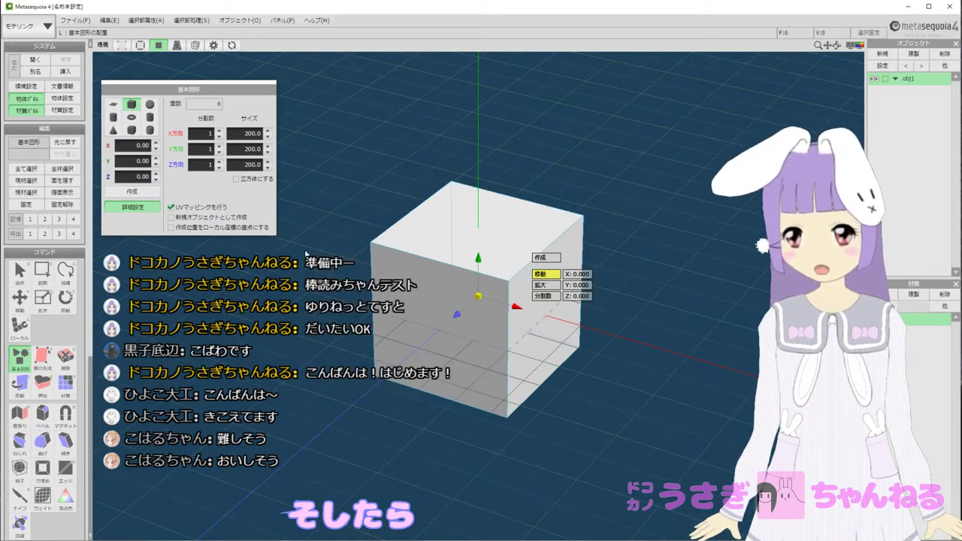
# Look through the full set of modelling commands and editing options for the texture mapping function.
pyautogui.press('Tab')
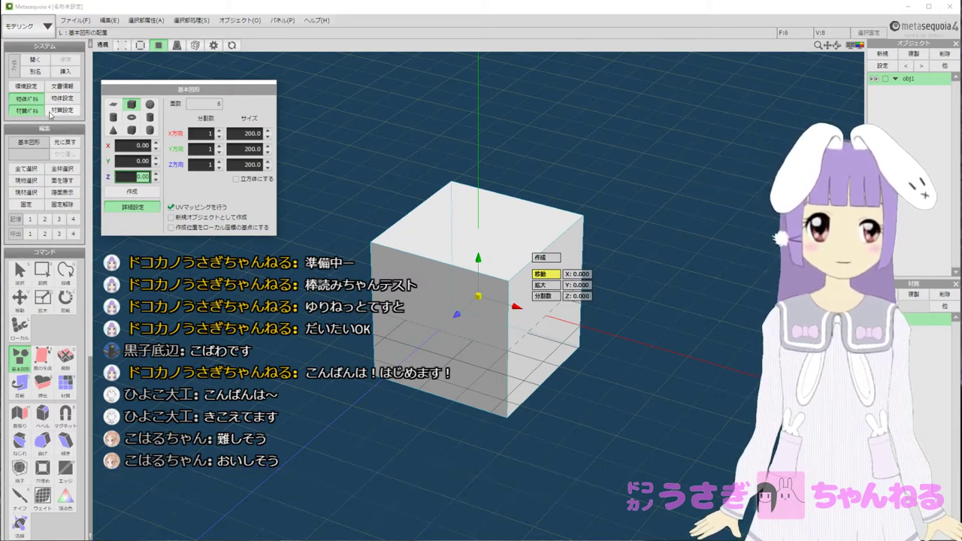
pyautogui.scroll(-4, 38, 355)
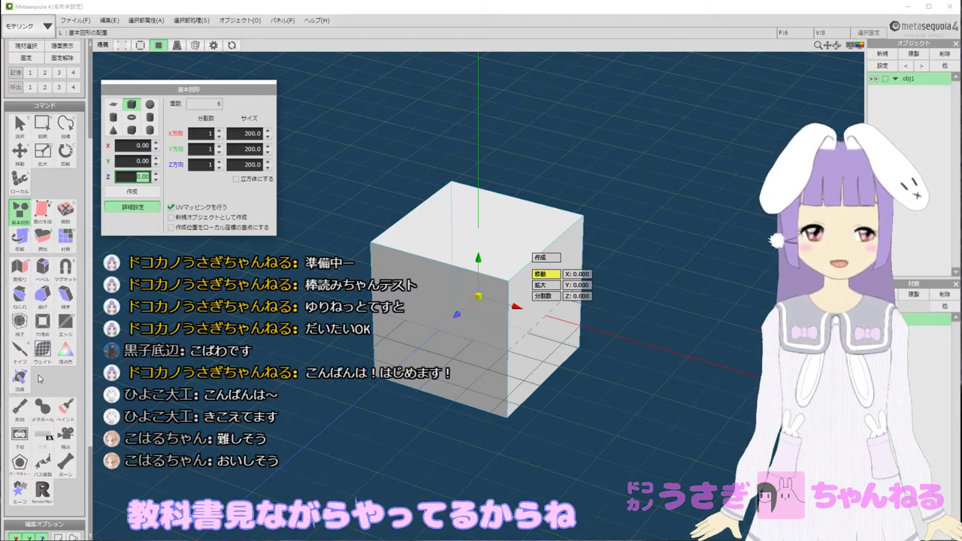
pyautogui.scroll(-2, 40, 378)
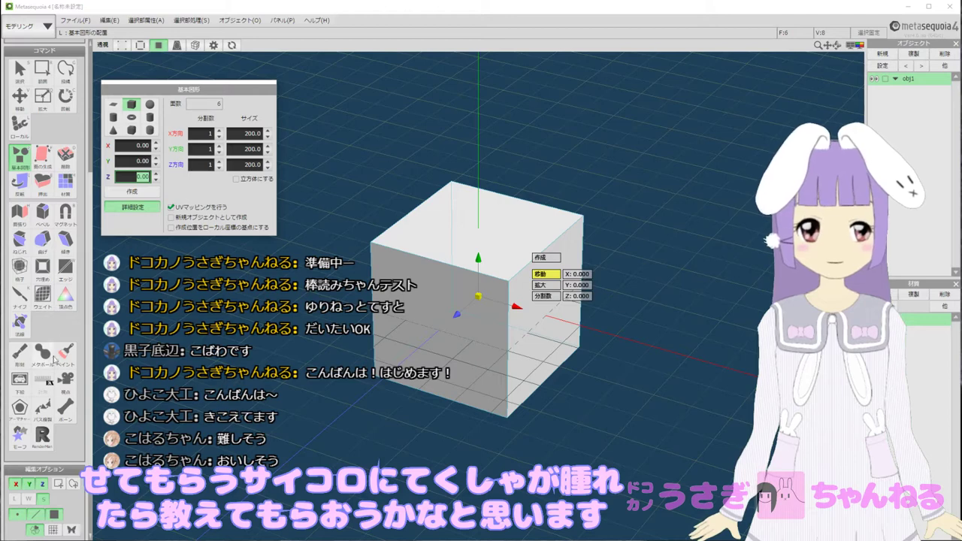
pyautogui.scroll(-3, 57, 375)
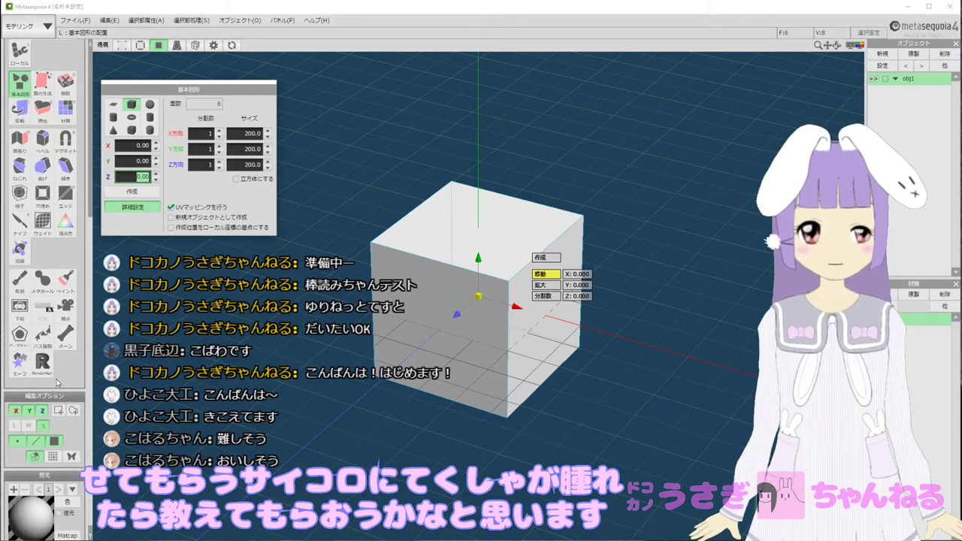
pyautogui.scroll(-1, 58, 383)
pyautogui.scroll(8, 57, 384)
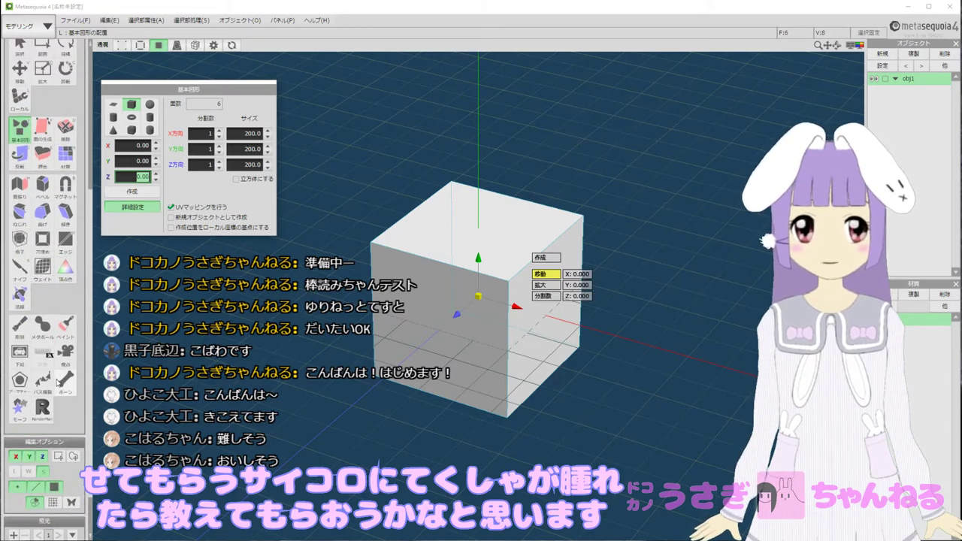
pyautogui.scroll(3, 57, 383)
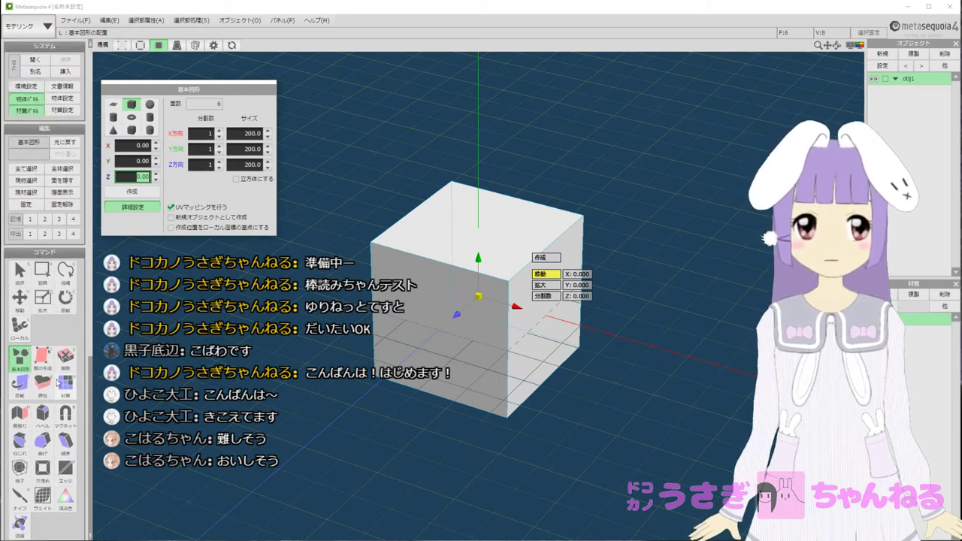
pyautogui.scroll(-1, 57, 383)
pyautogui.scroll(1, 57, 383)
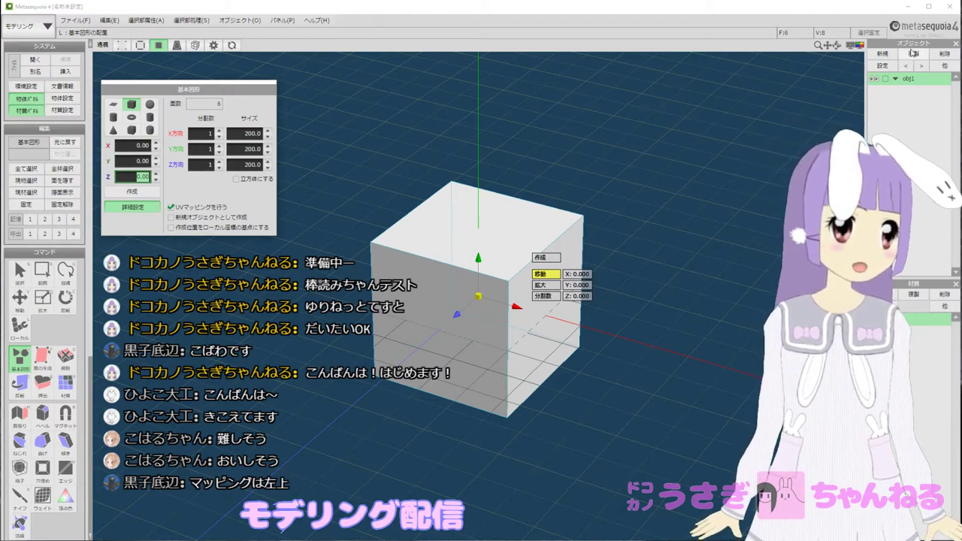
# Recheck the modelling commands and the edit commands for a way to switch to mapping.
pyautogui.click(199, 148)
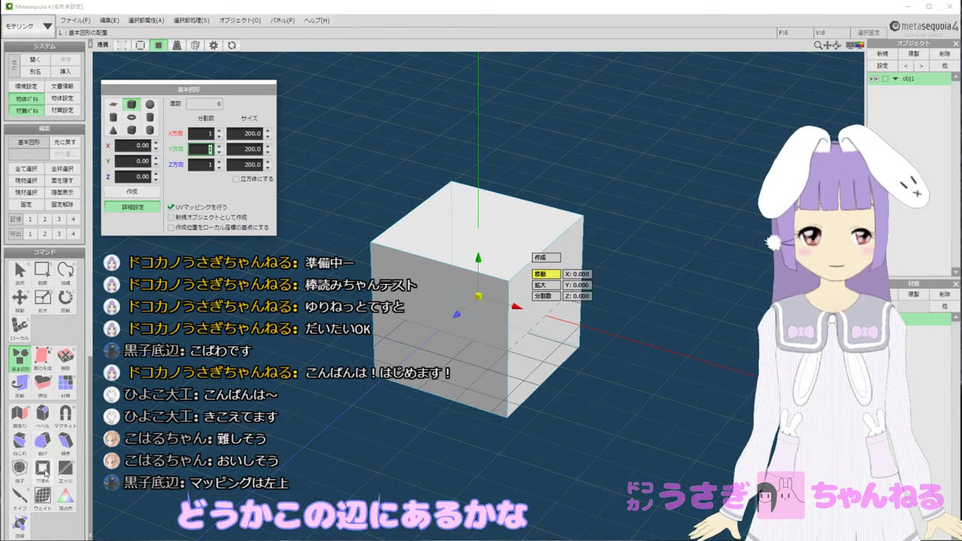
pyautogui.scroll(-3, 46, 438)
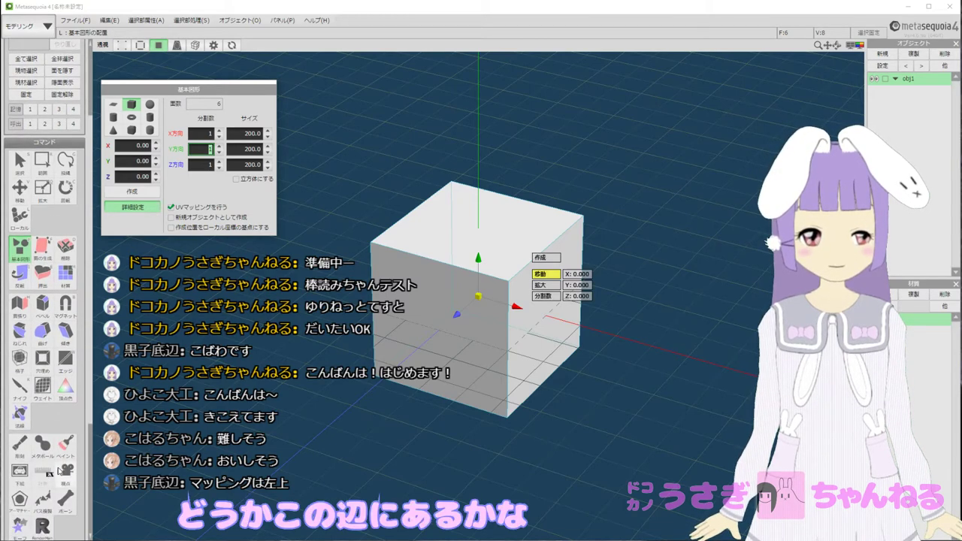
pyautogui.scroll(3, 59, 472)
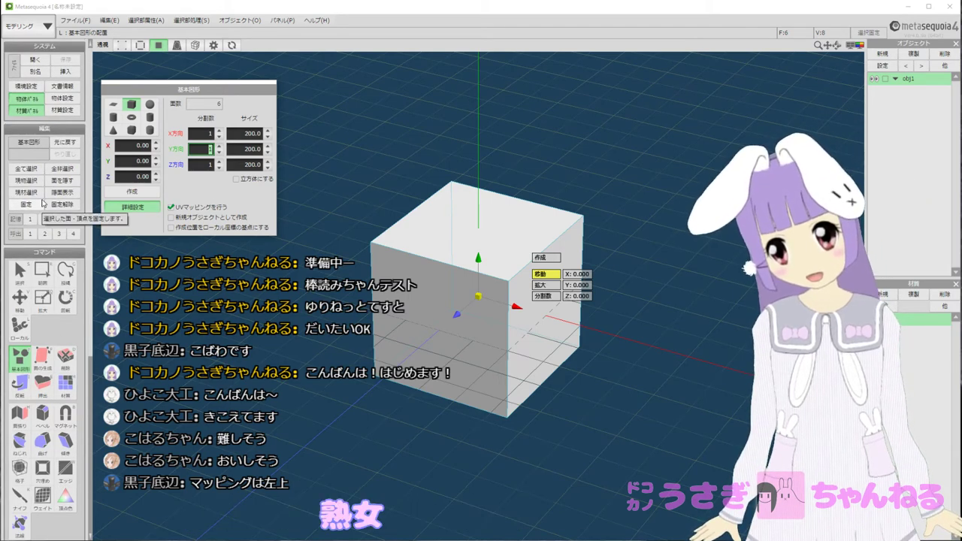
pyautogui.click(109, 21)
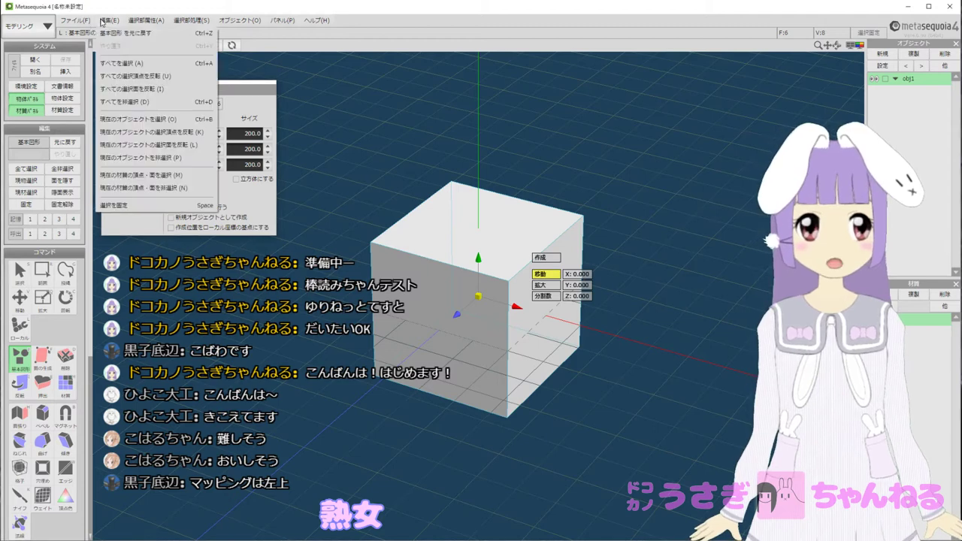
pyautogui.click(123, 13)
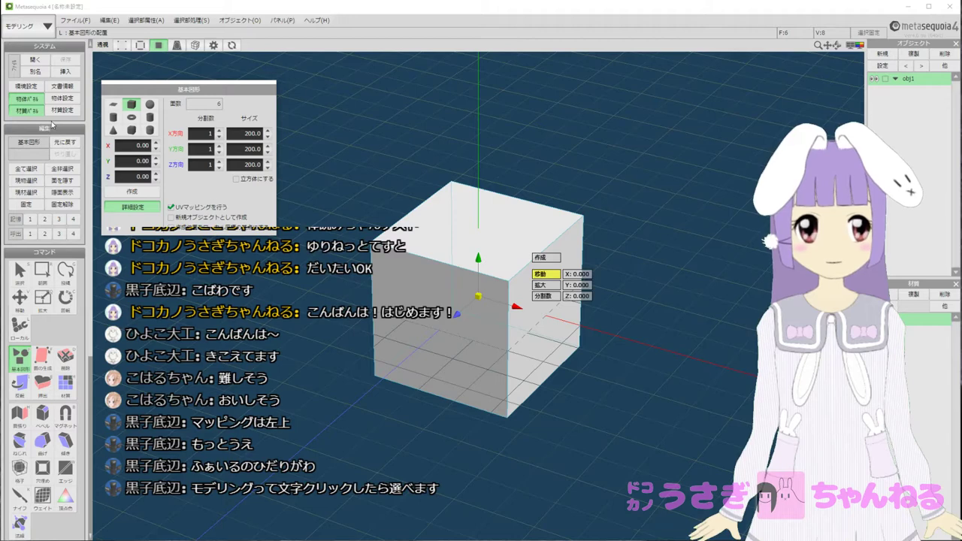
# Try the mapping mode, and return to the text-based modelling layout.
pyautogui.click(45, 30)
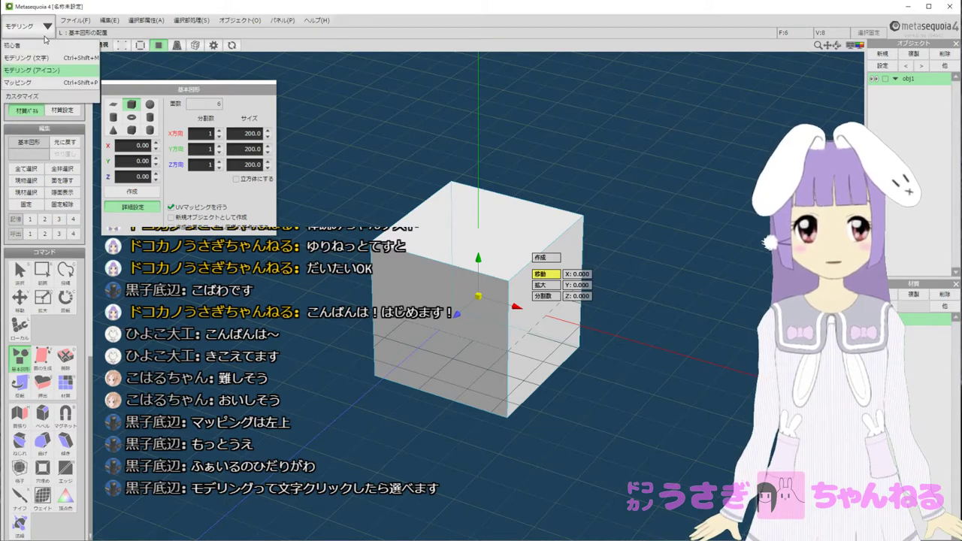
pyautogui.click(38, 83)
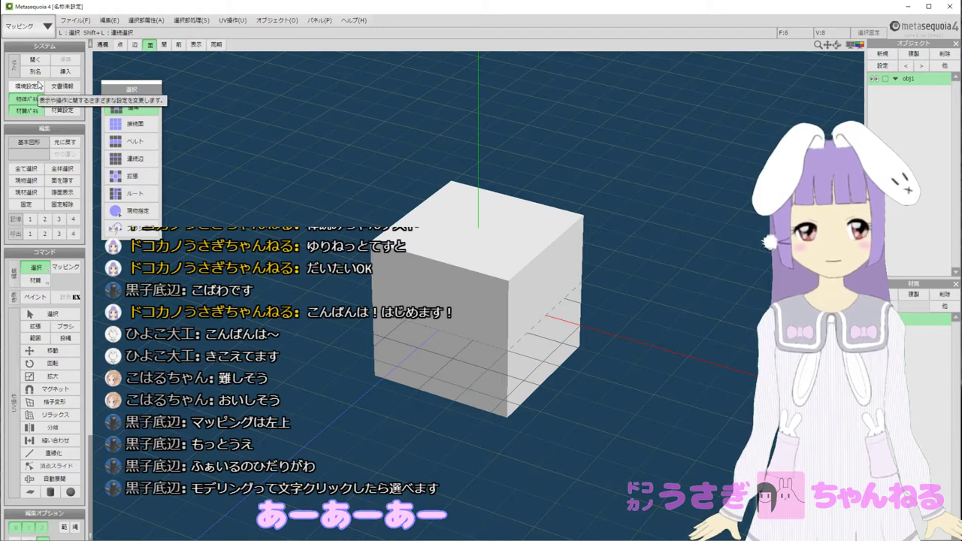
pyautogui.click(29, 26)
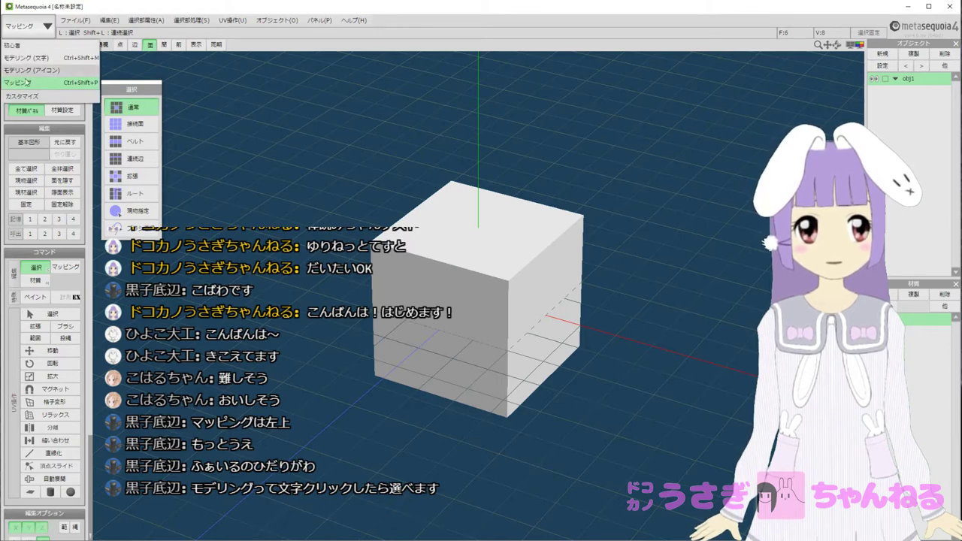
pyautogui.click(27, 57)
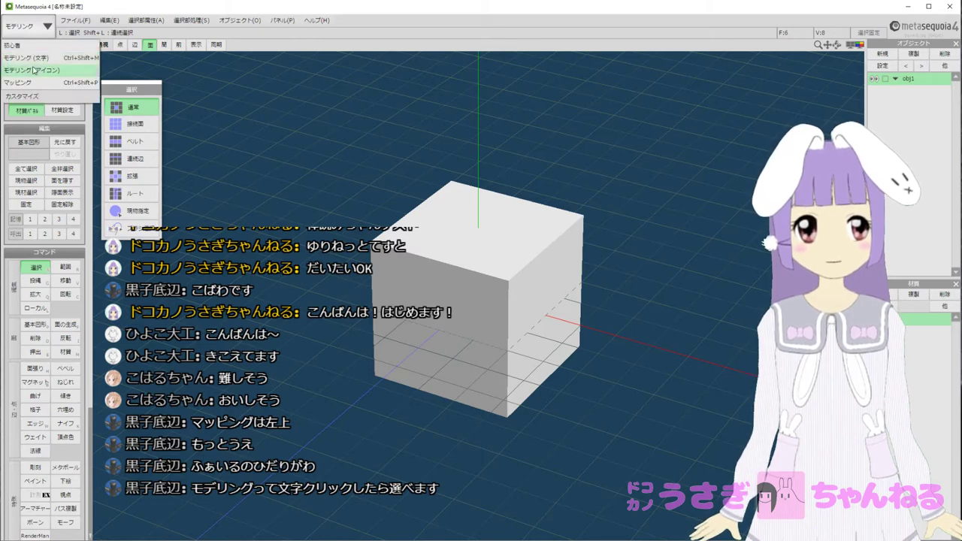
# Compare the icon-based modelling layout with the text-based one and scan the text command list for UV operations.
pyautogui.click(31, 29)
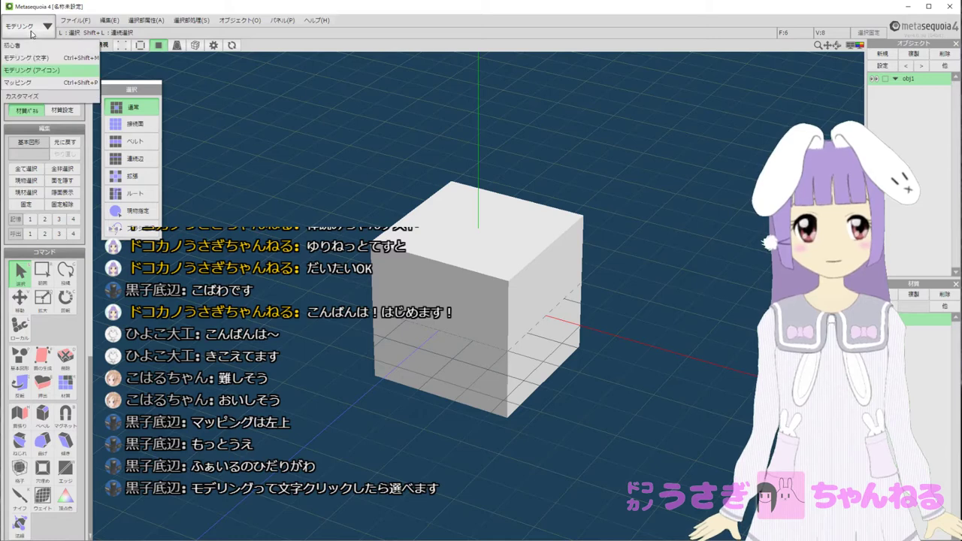
pyautogui.click(31, 59)
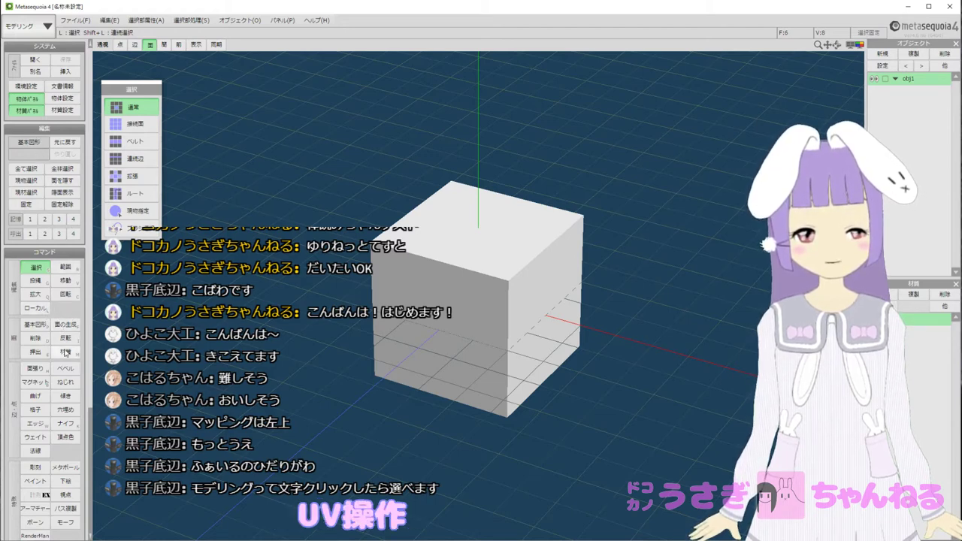
pyautogui.scroll(-3, 68, 391)
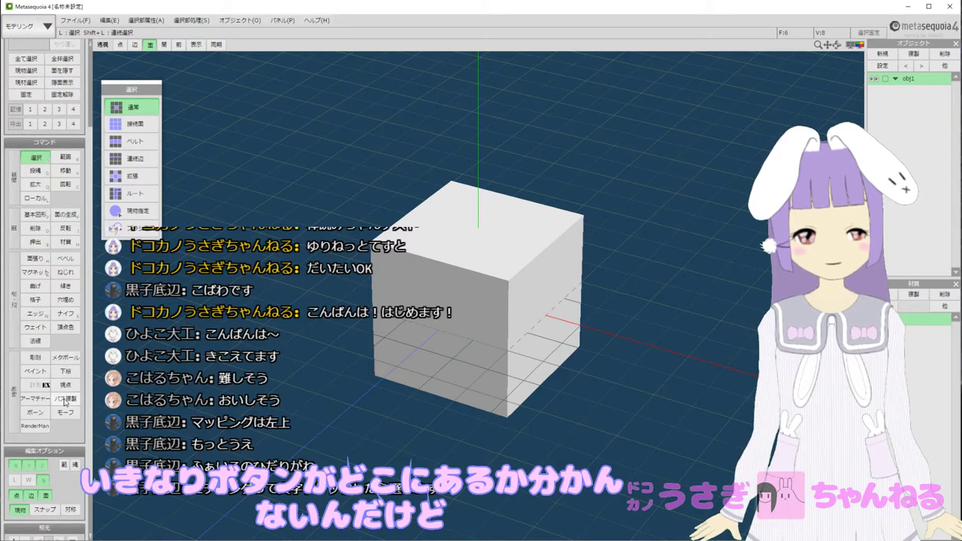
pyautogui.scroll(3, 60, 358)
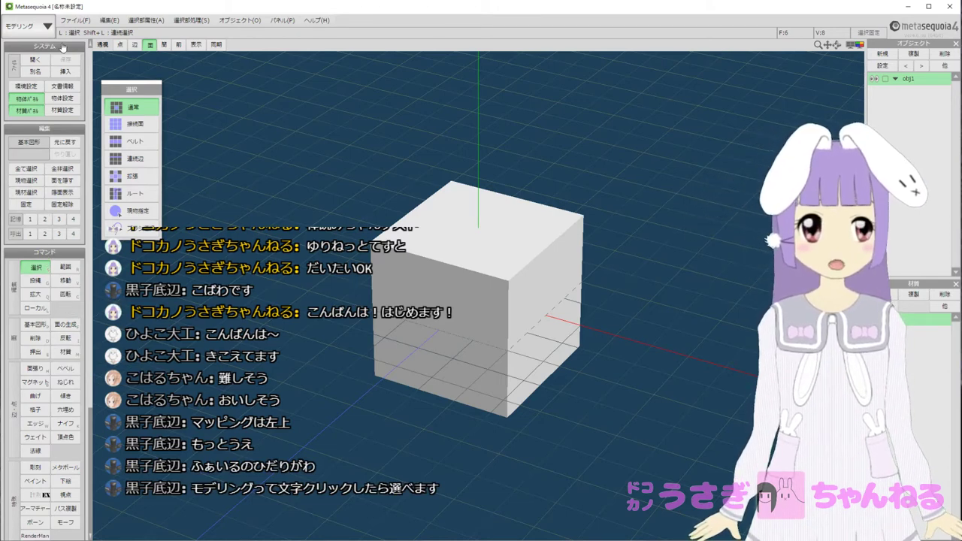
# Try the beginner layout, and switch back to the icon-based modelling layout.
pyautogui.click(41, 25)
pyautogui.click(36, 43)
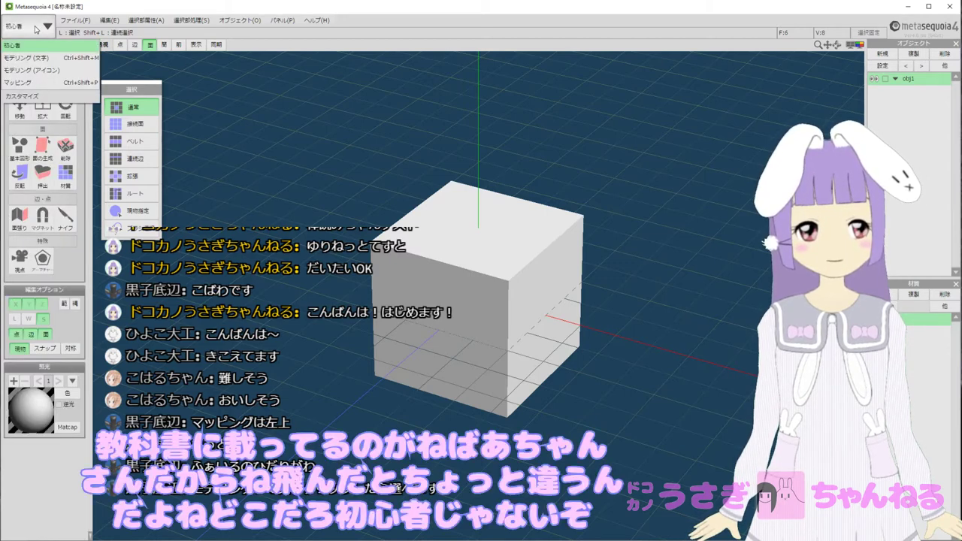
pyautogui.click(36, 27)
pyautogui.click(32, 70)
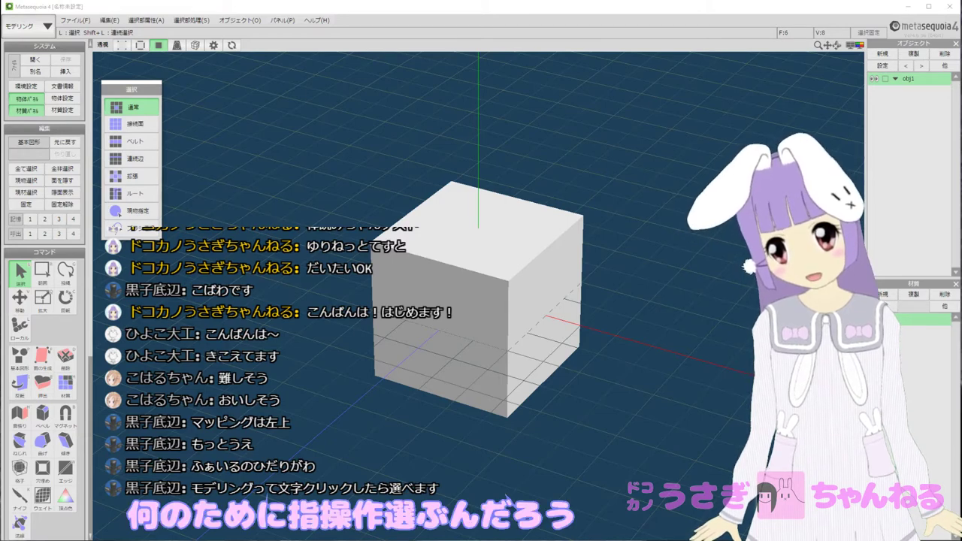
# Look through the edit commands and the whole icon-based command list for mapping or UV operations.
pyautogui.click(239, 20)
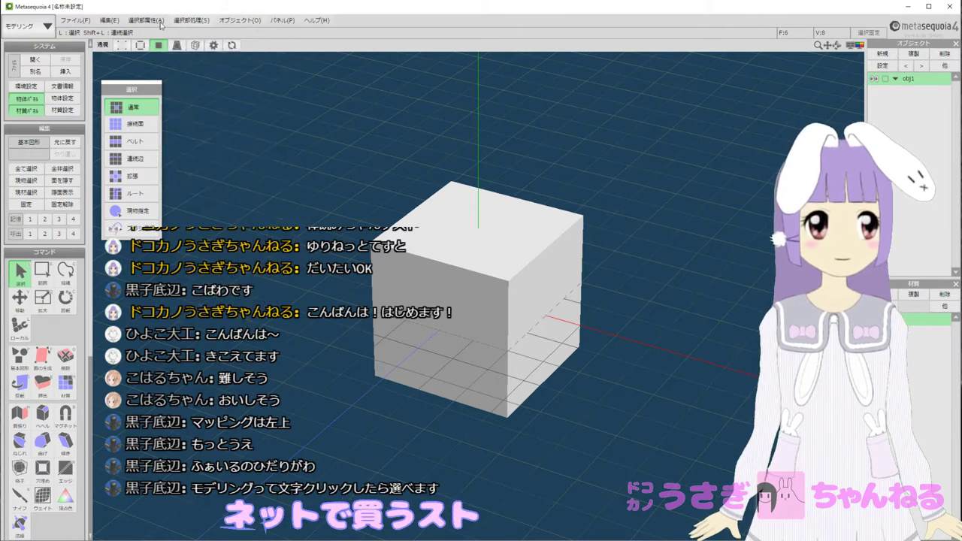
pyautogui.moveTo(110, 23)
pyautogui.moveTo(78, 20)
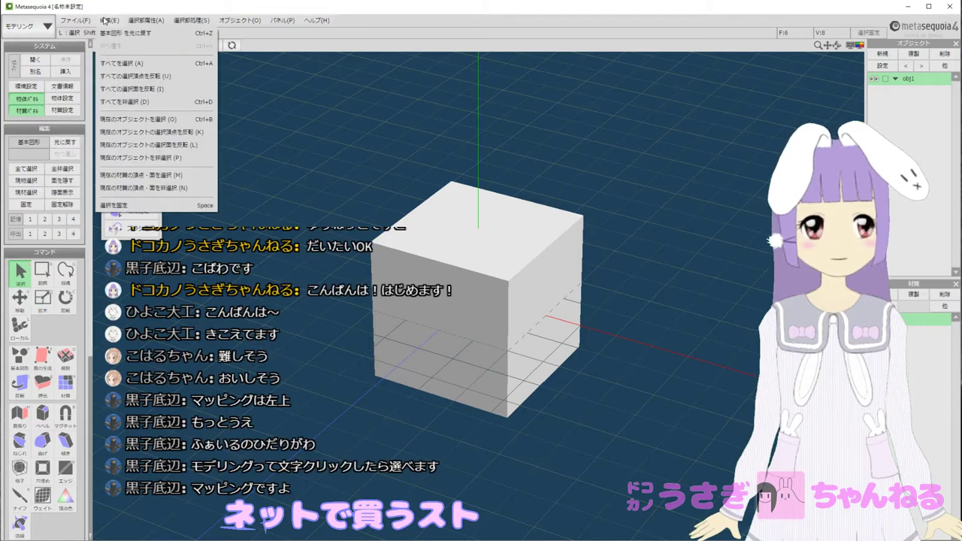
pyautogui.click(104, 12)
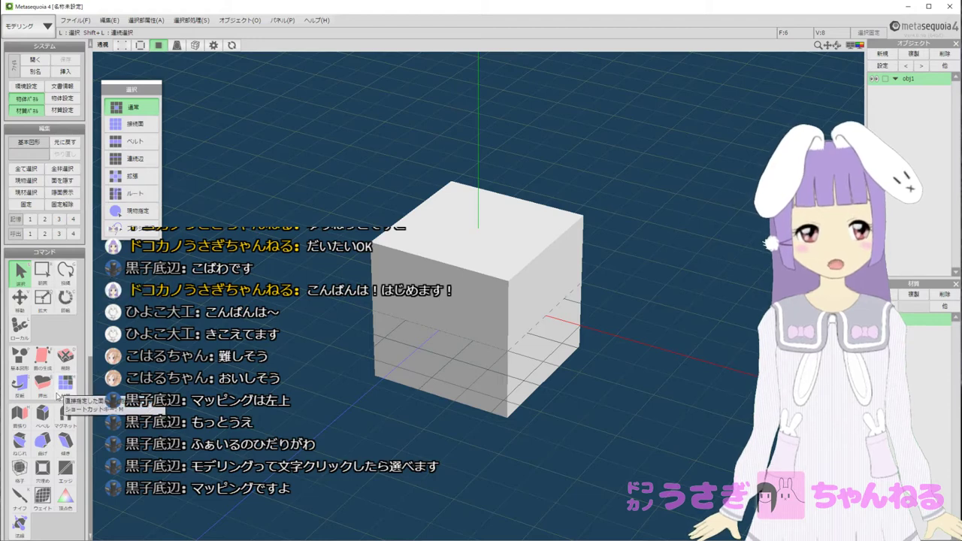
pyautogui.scroll(-5, 65, 423)
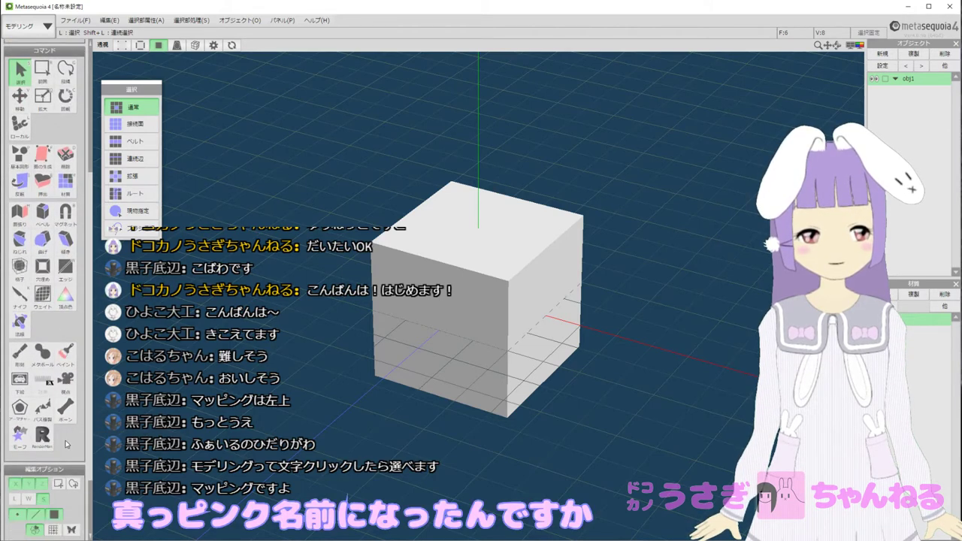
pyautogui.scroll(-2, 66, 444)
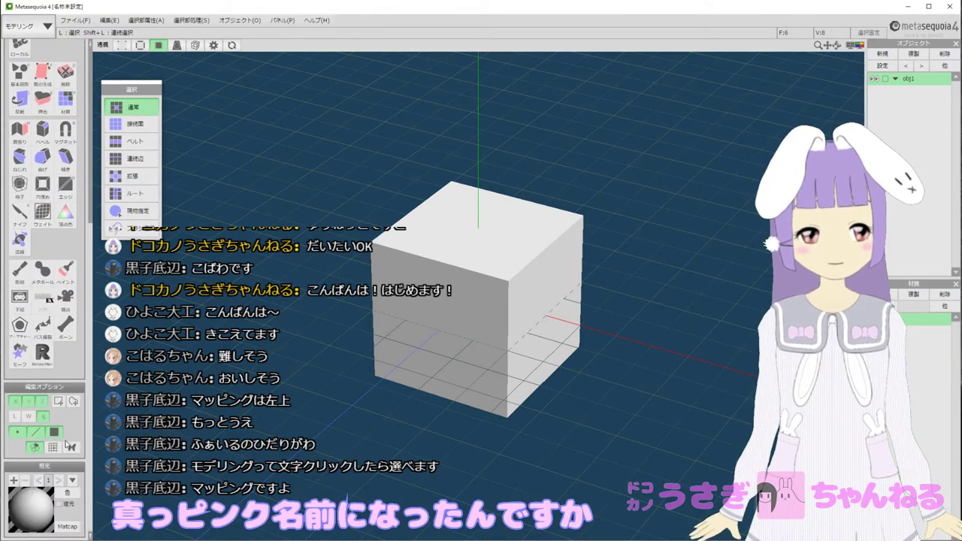
pyautogui.scroll(7, 69, 446)
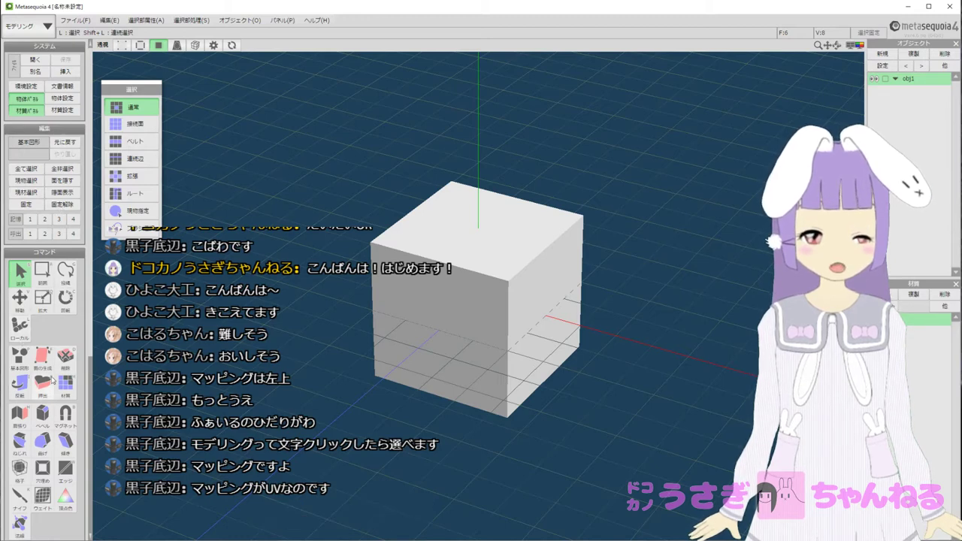
pyautogui.scroll(-5, 53, 458)
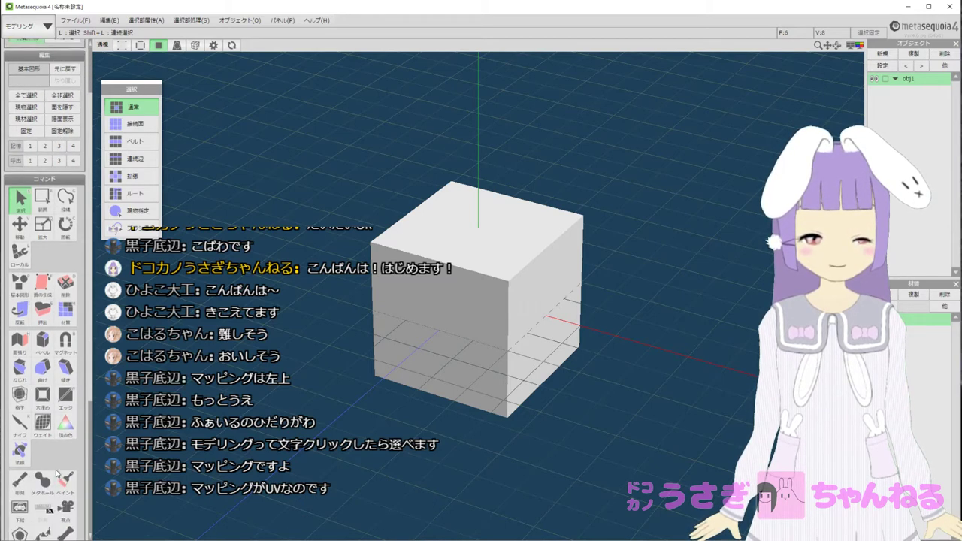
pyautogui.scroll(-4, 56, 474)
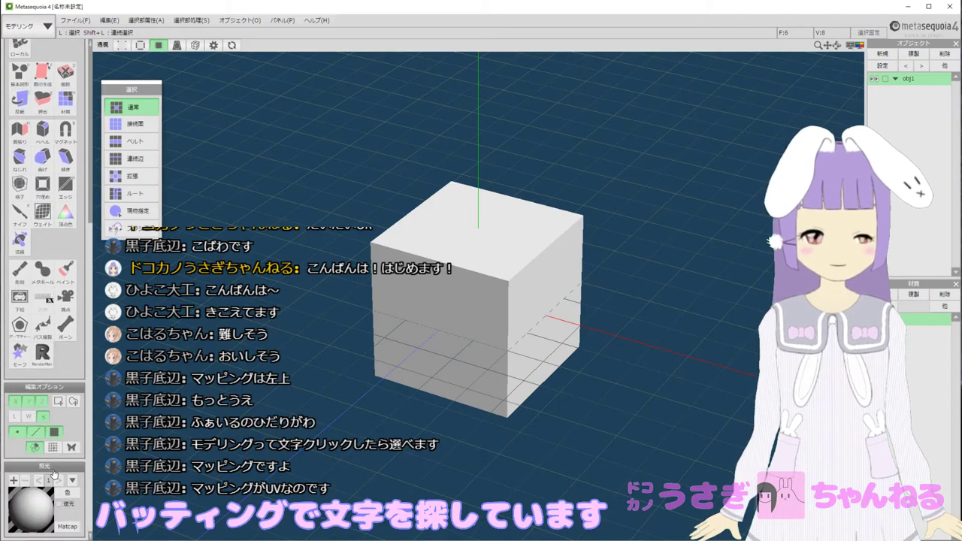
pyautogui.scroll(9, 55, 472)
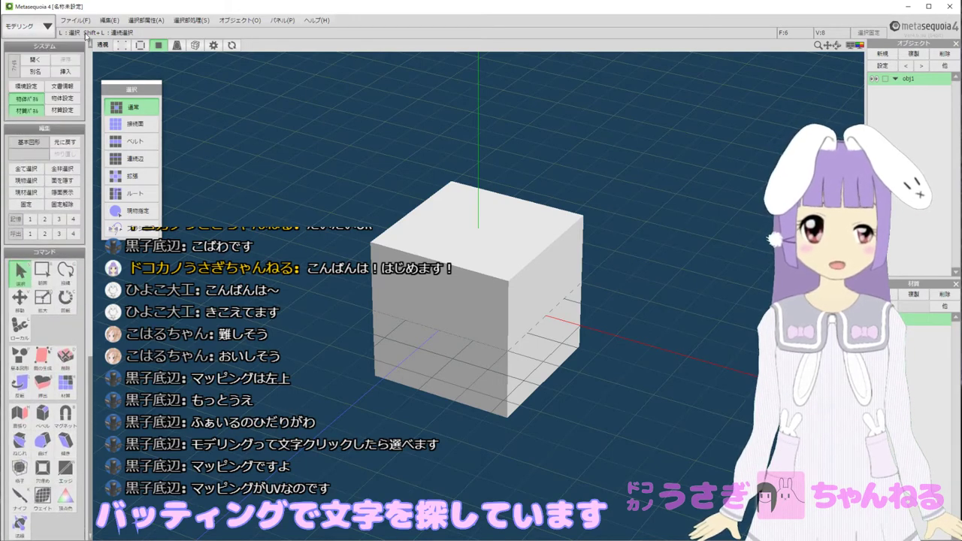
# Switch to the text-based modelling layout and check its command list for a mapping function.
pyautogui.click(48, 25)
pyautogui.click(51, 57)
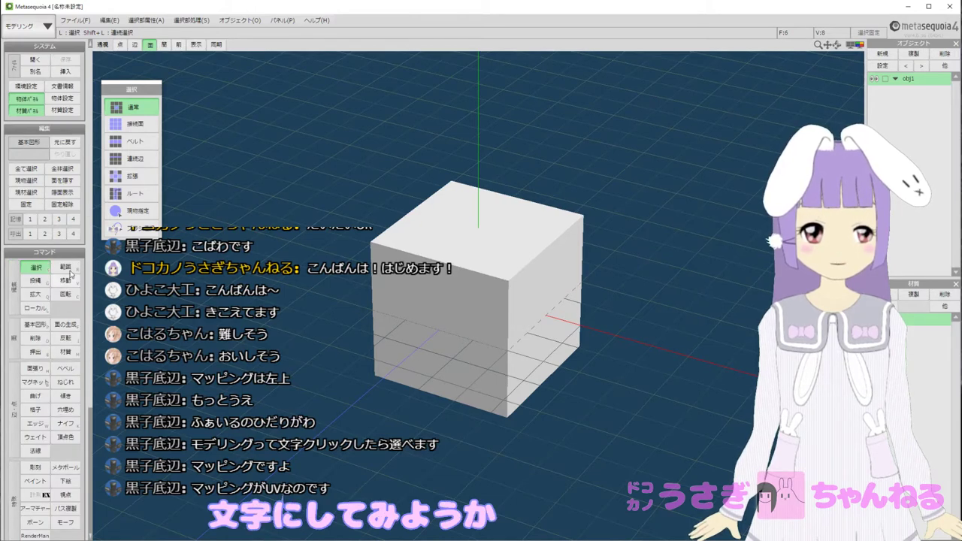
pyautogui.scroll(-3, 60, 219)
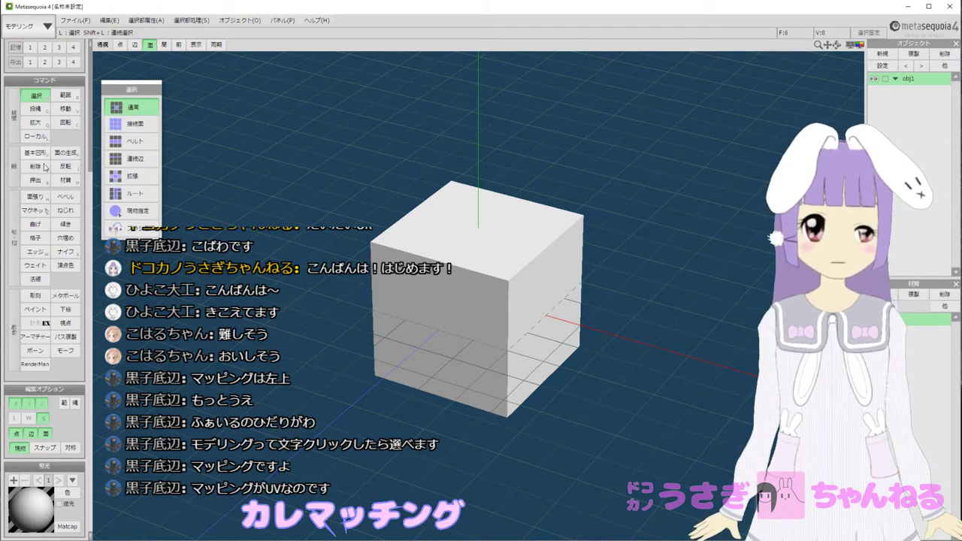
pyautogui.scroll(3, 43, 165)
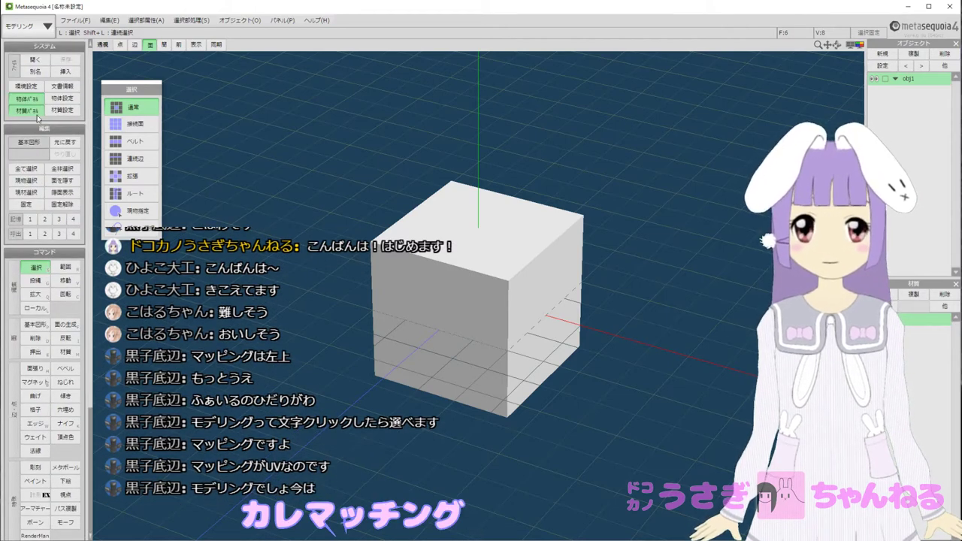
# Switch from modelling to mapping mode and start the Select command of the UV operations.
pyautogui.click(33, 30)
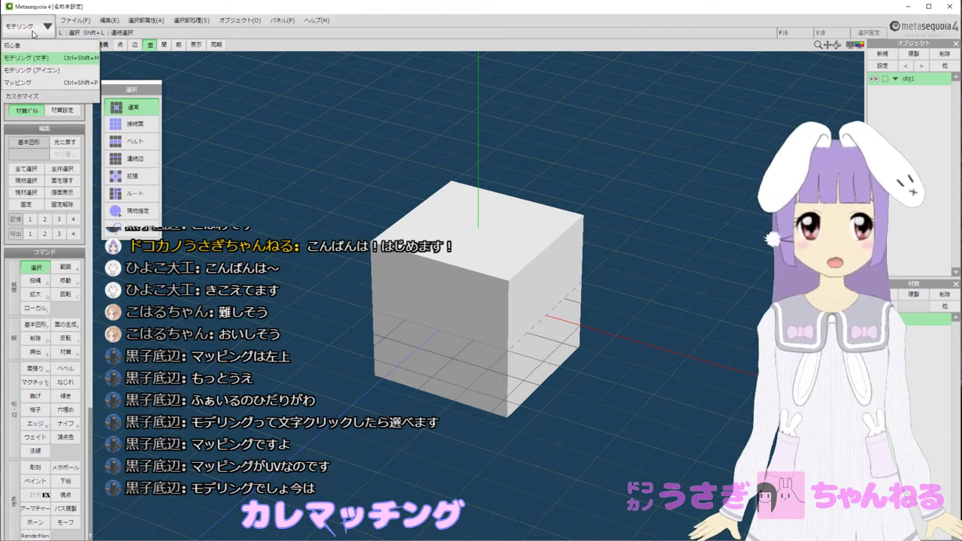
pyautogui.click(40, 82)
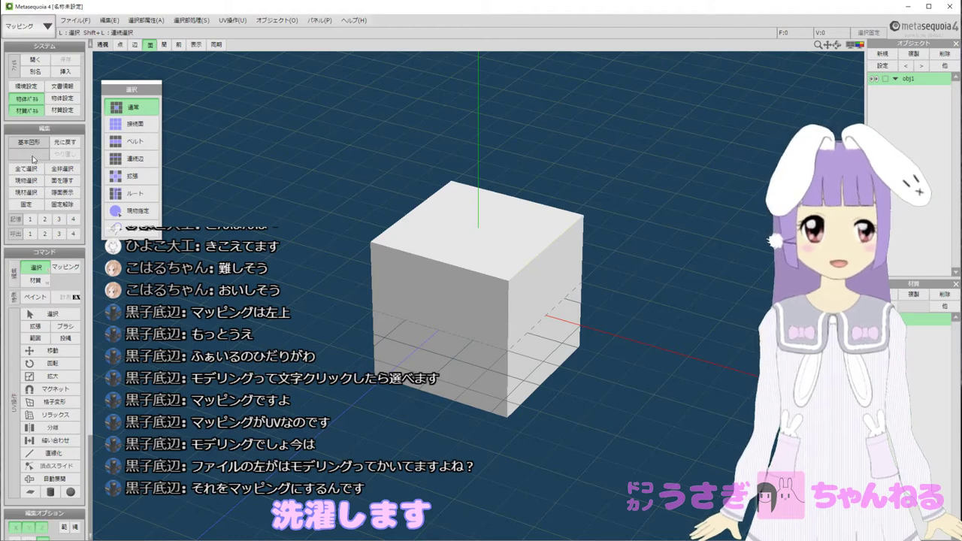
pyautogui.click(62, 317)
pyautogui.click(70, 319)
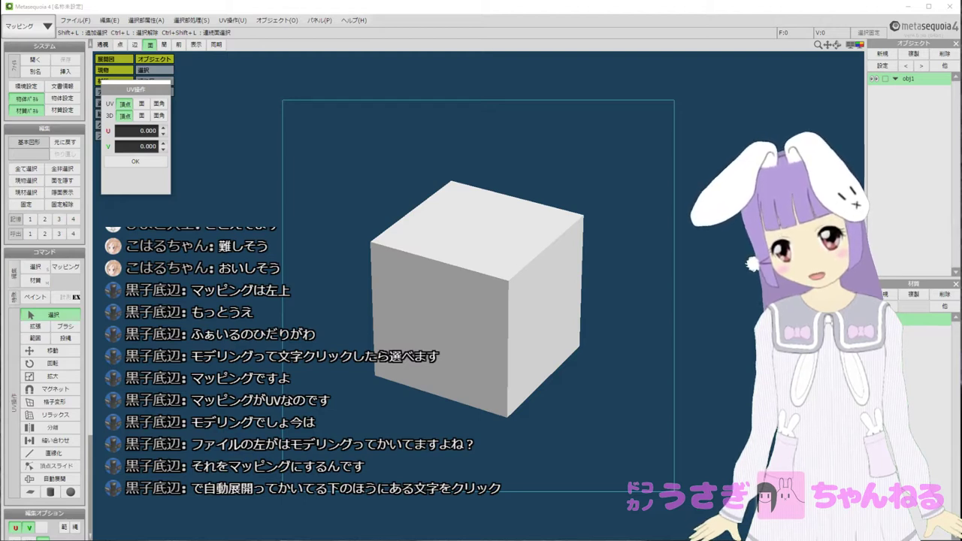
# Set the UV selection target to faces and move the UV operation panel clear of the display options.
pyautogui.moveTo(402, 329)
pyautogui.mouseDown(button='right')
pyautogui.moveTo(541, 307)
pyautogui.moveTo(421, 304)
pyautogui.mouseUp(button='right')
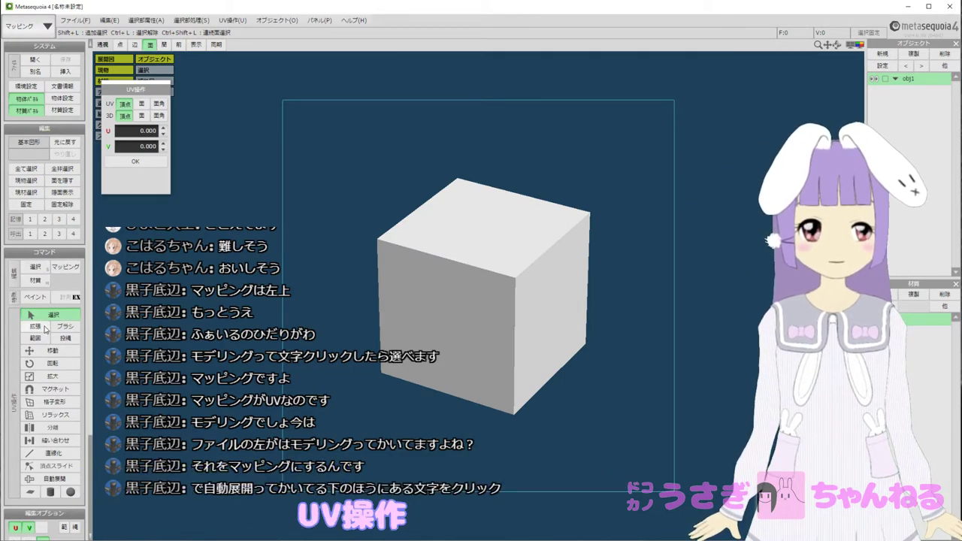
pyautogui.click(150, 115)
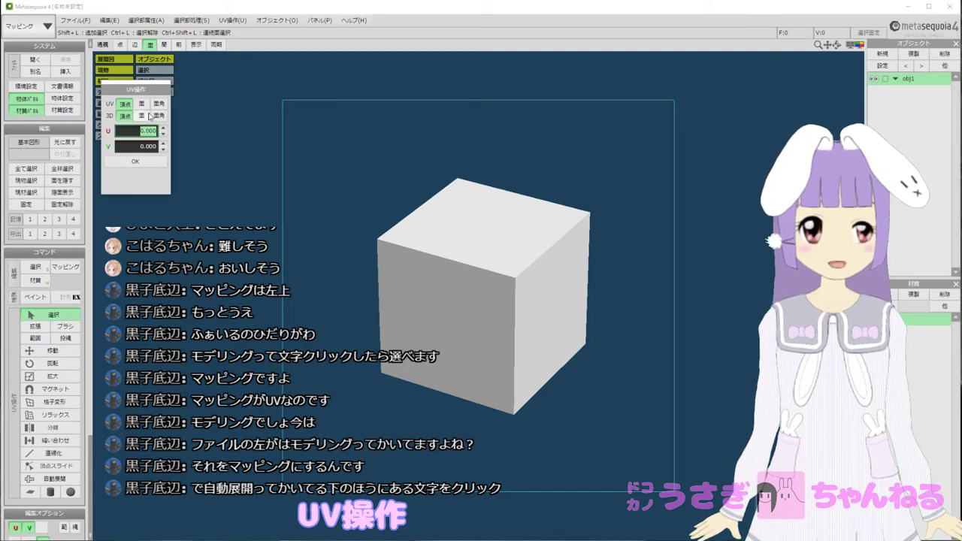
pyautogui.click(146, 106)
pyautogui.moveTo(148, 92); pyautogui.dragTo(148, 172)
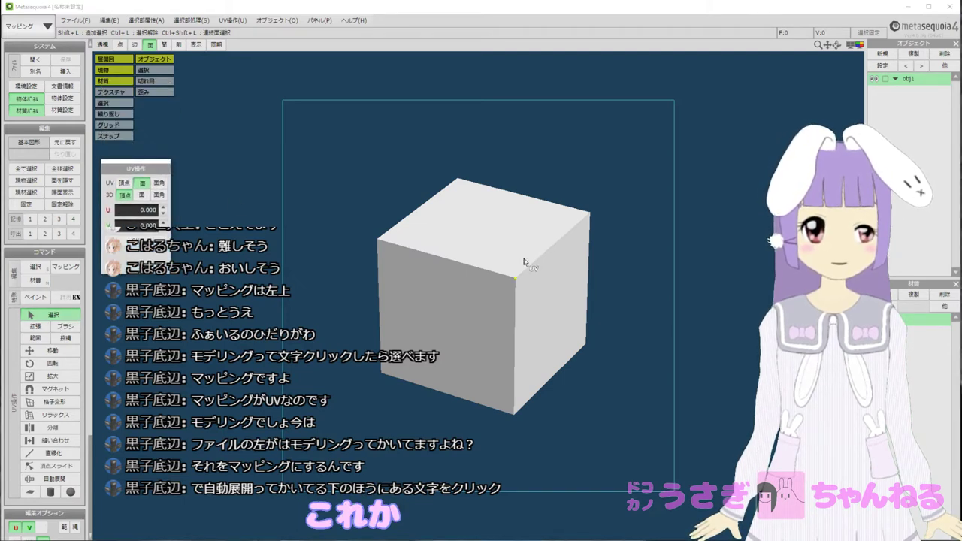
# Try selecting the cube's UVs by picking near its upper front corner in the UV view.
pyautogui.click(525, 259)
pyautogui.click(377, 201)
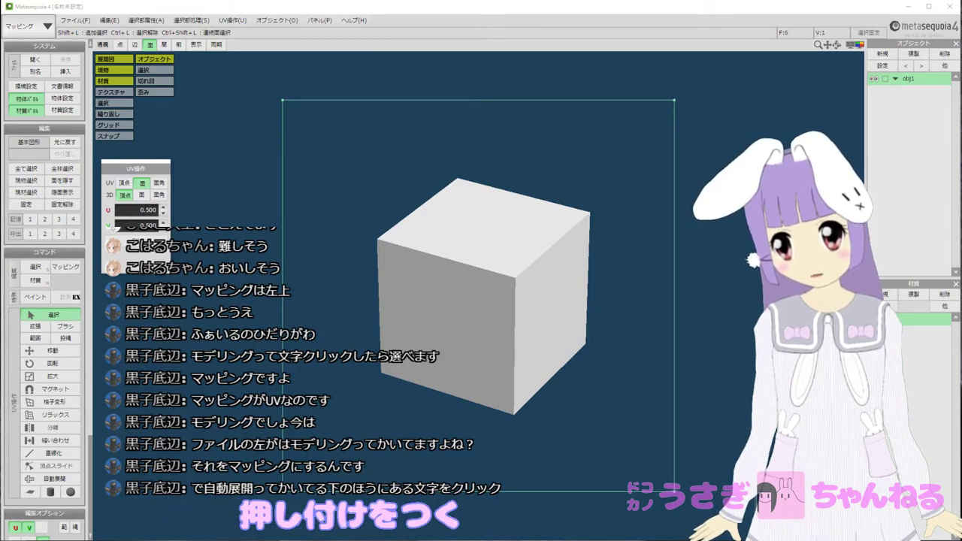
pyautogui.scroll(-2, 423, 284)
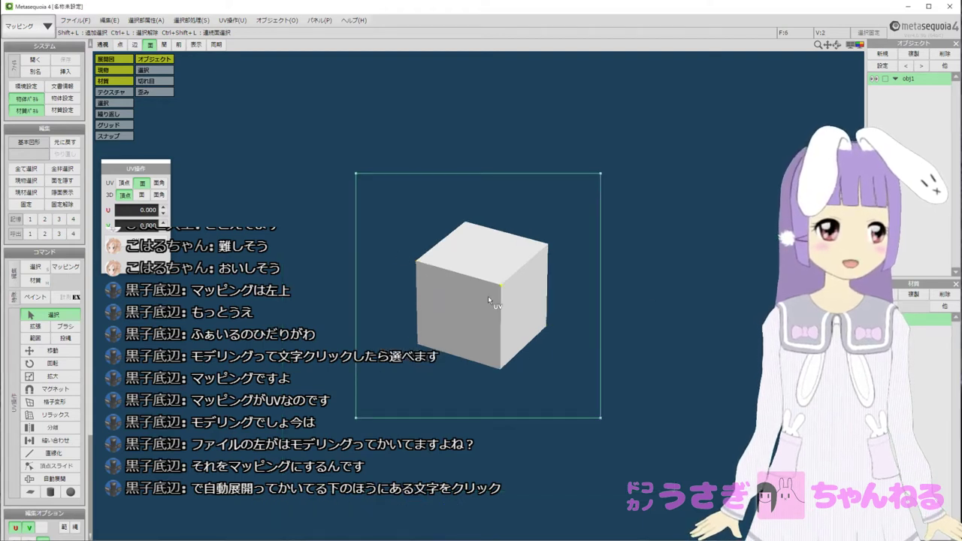
# Leave the UV selection and select the cube's front face with the general Select command.
pyautogui.click(49, 317)
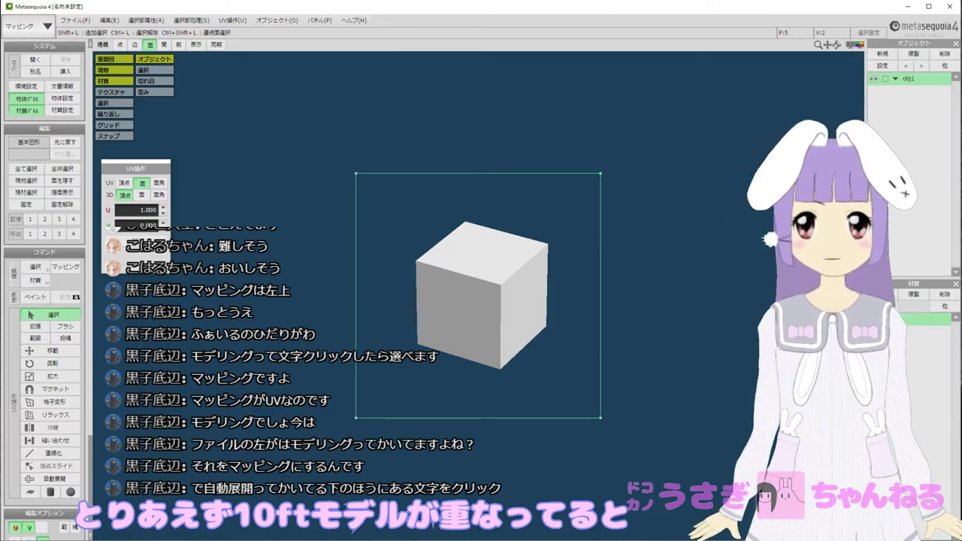
pyautogui.click(35, 267)
pyautogui.click(453, 303)
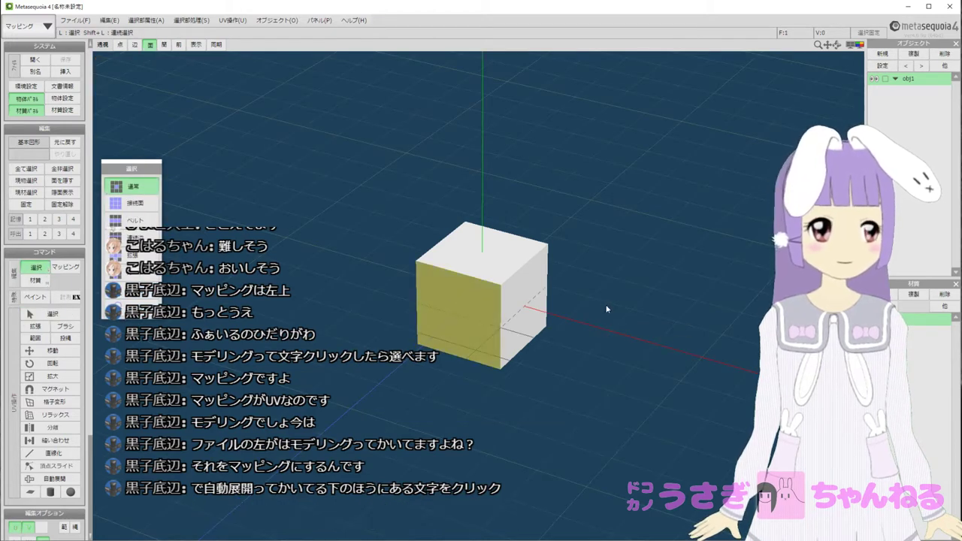
# Return to UV selection, pick on the cube's front face, and set the UV selection target to vertices.
pyautogui.click(53, 314)
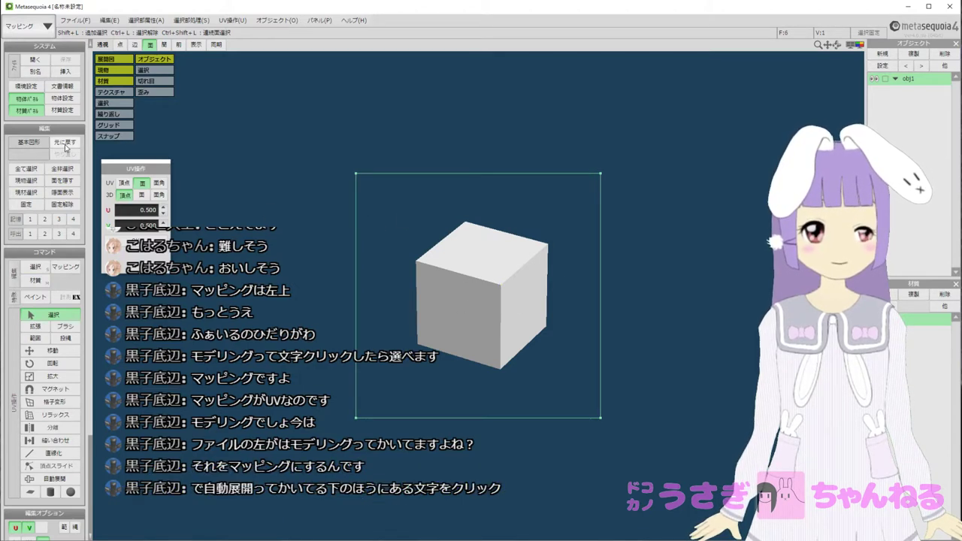
pyautogui.click(149, 208)
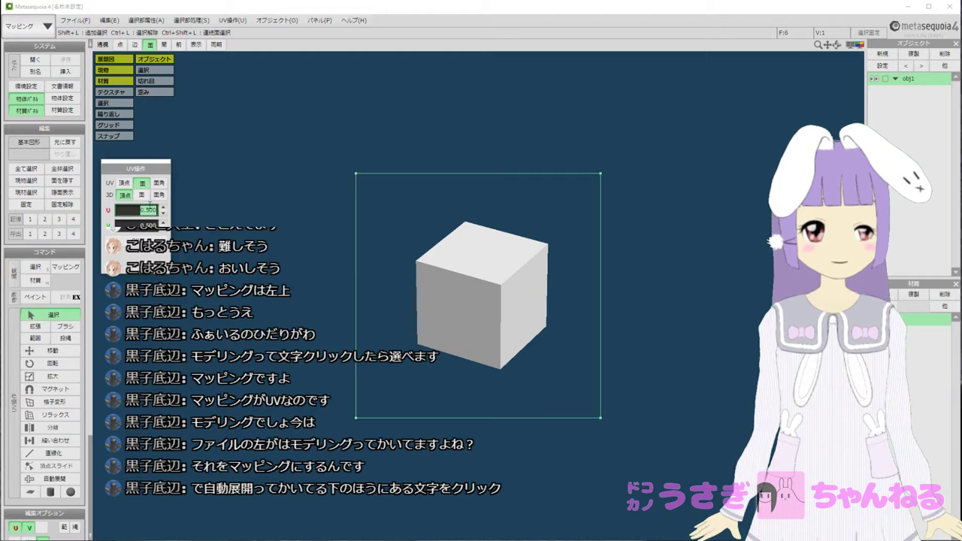
pyautogui.click(432, 282)
pyautogui.click(124, 184)
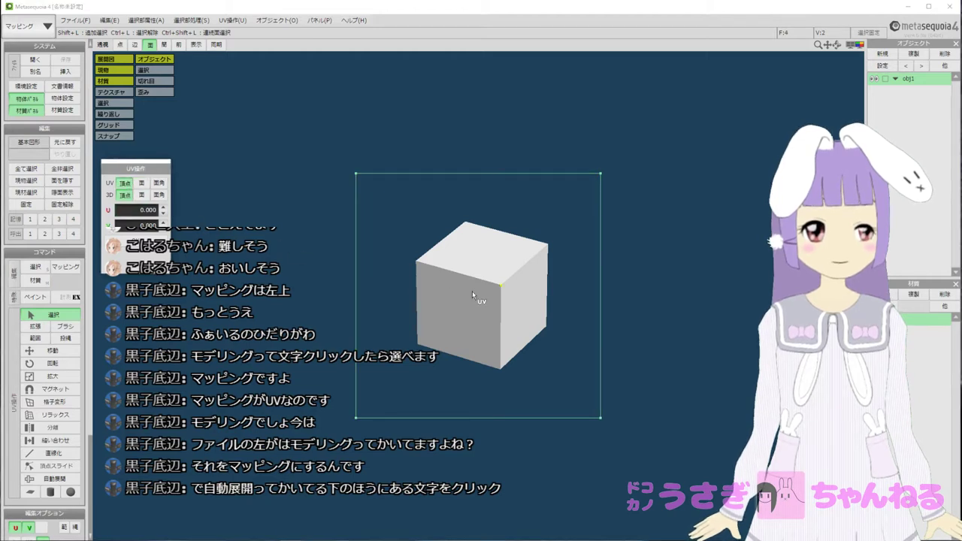
# Pick on the cube's front face and set the UV selection target to faces.
pyautogui.click(472, 291)
pyautogui.click(142, 182)
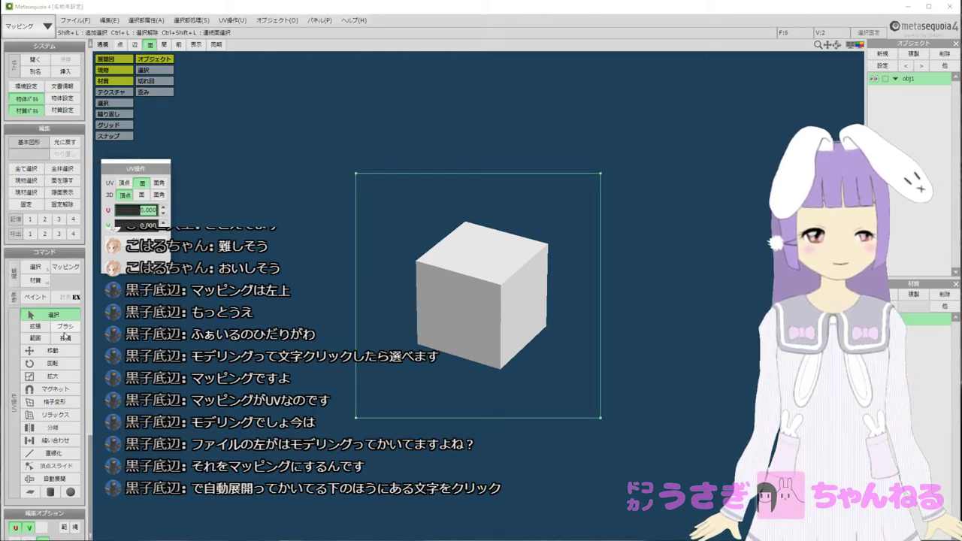
pyautogui.click(38, 266)
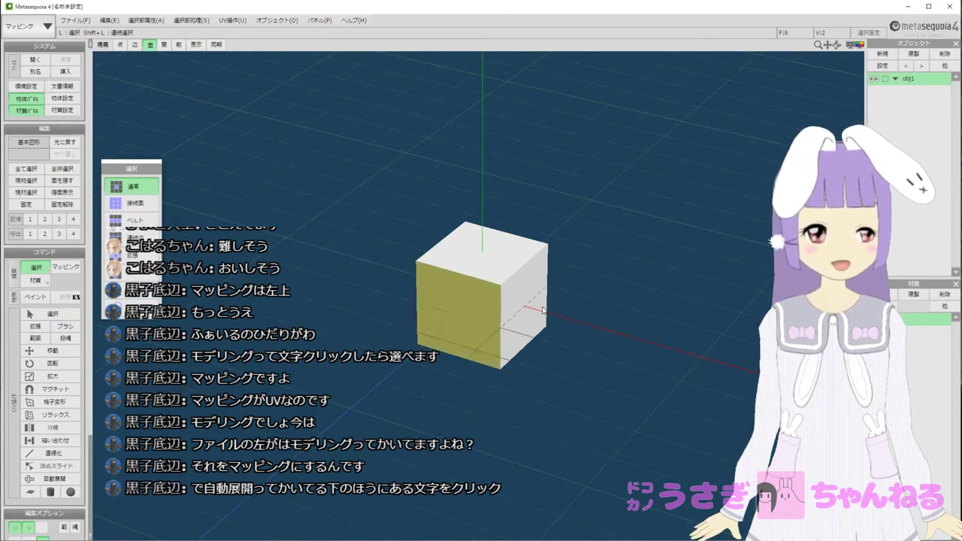
pyautogui.click(68, 268)
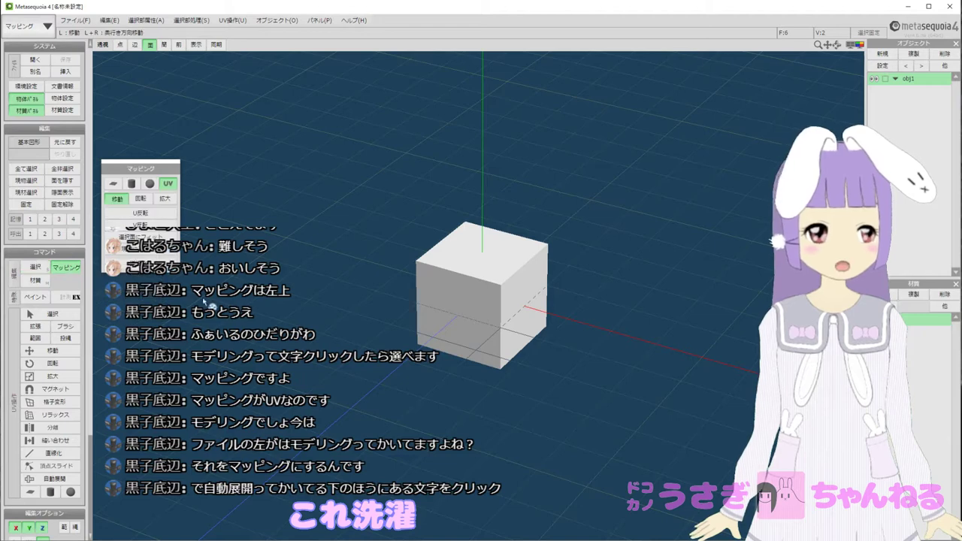
pyautogui.click(35, 280)
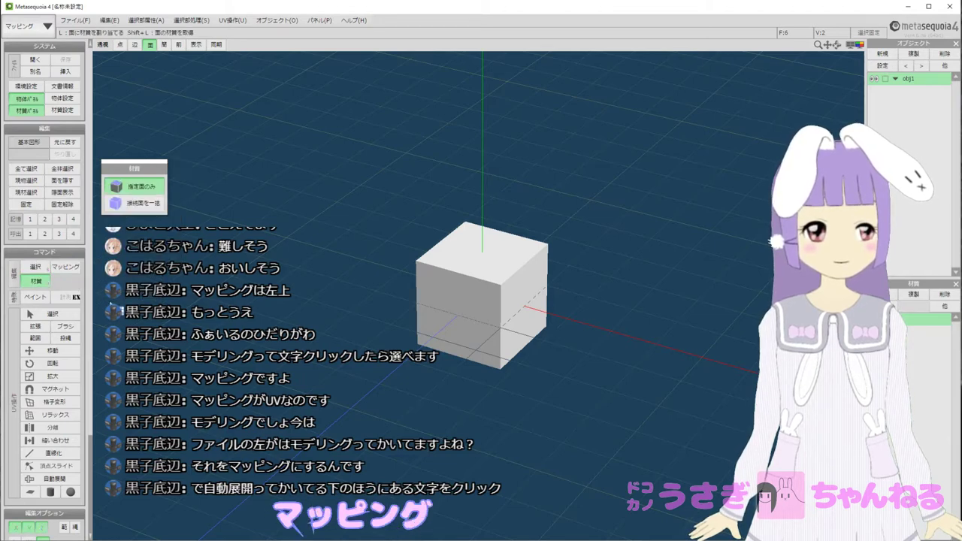
pyautogui.click(53, 314)
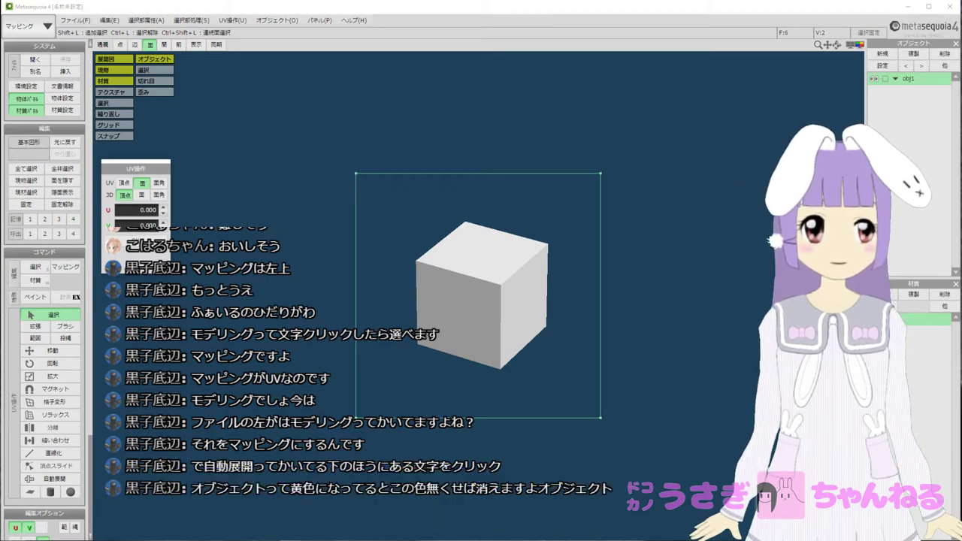
# Toggle the object display off and on, enable texture and selection display, and disable material display in the UV view.
pyautogui.click(154, 59)
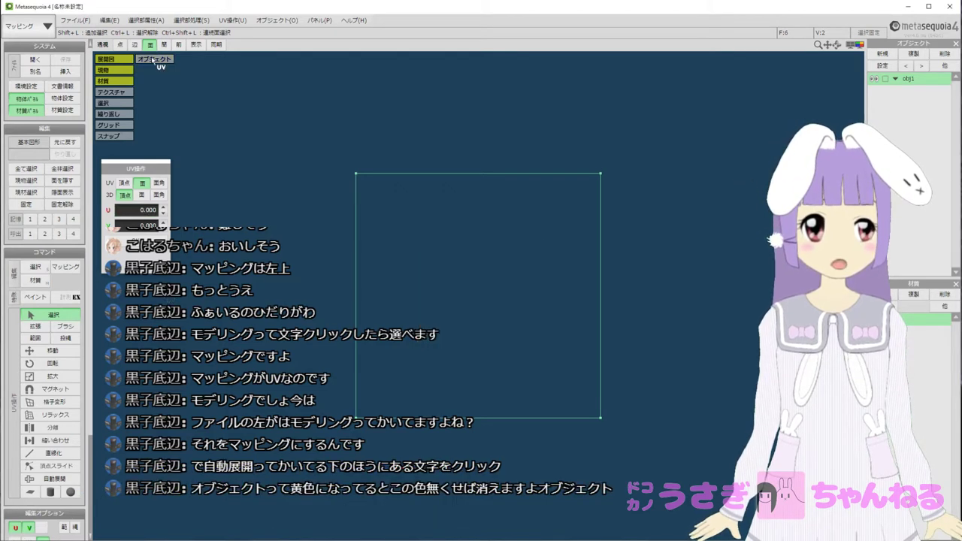
pyautogui.click(154, 60)
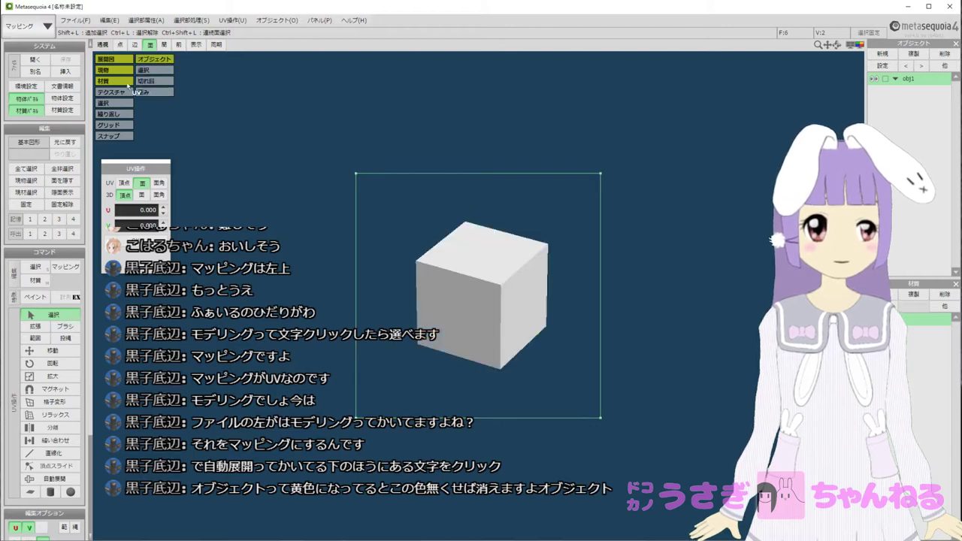
pyautogui.click(117, 102)
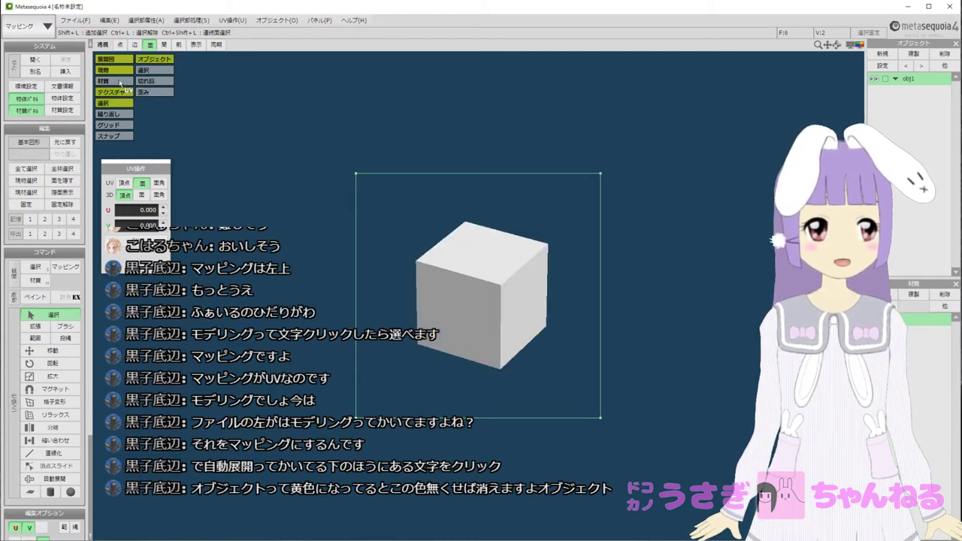
pyautogui.click(115, 82)
pyautogui.click(113, 93)
# Try the snap and grid options of the UV view and switch both off again.
pyautogui.click(111, 136)
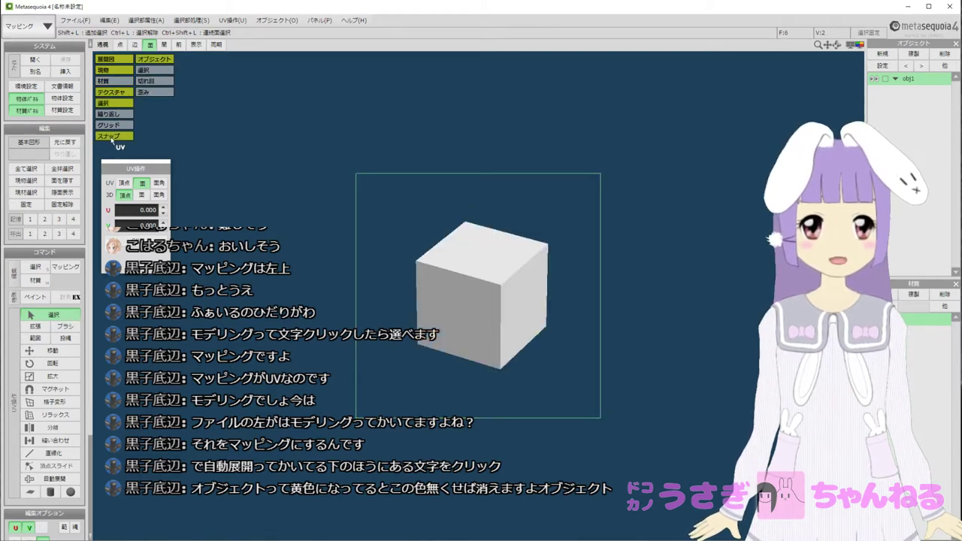
pyautogui.click(112, 125)
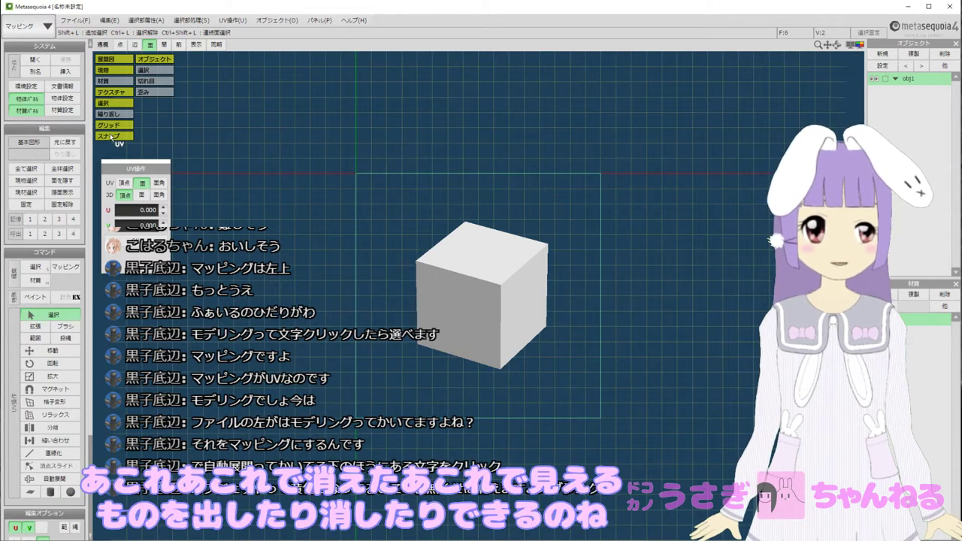
pyautogui.click(111, 136)
pyautogui.click(111, 125)
pyautogui.click(109, 126)
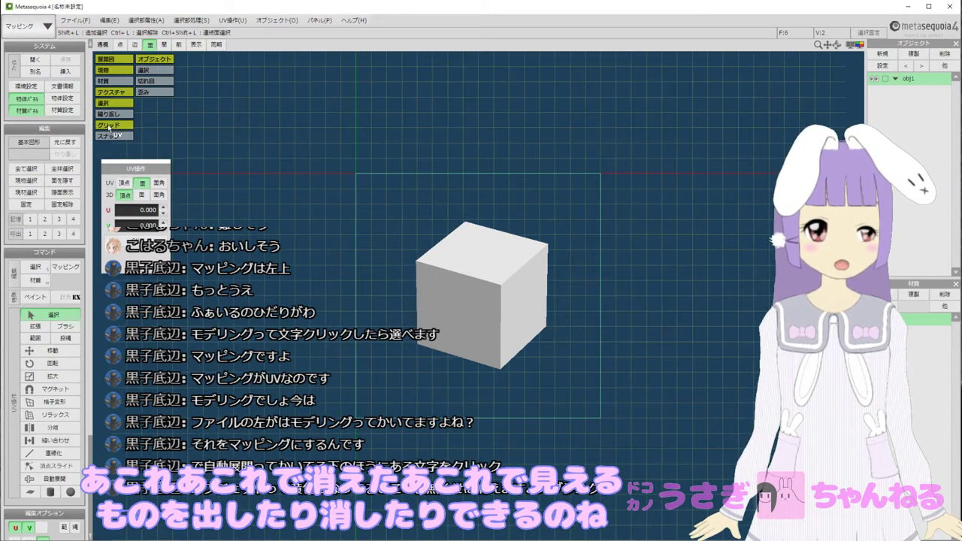
pyautogui.click(109, 126)
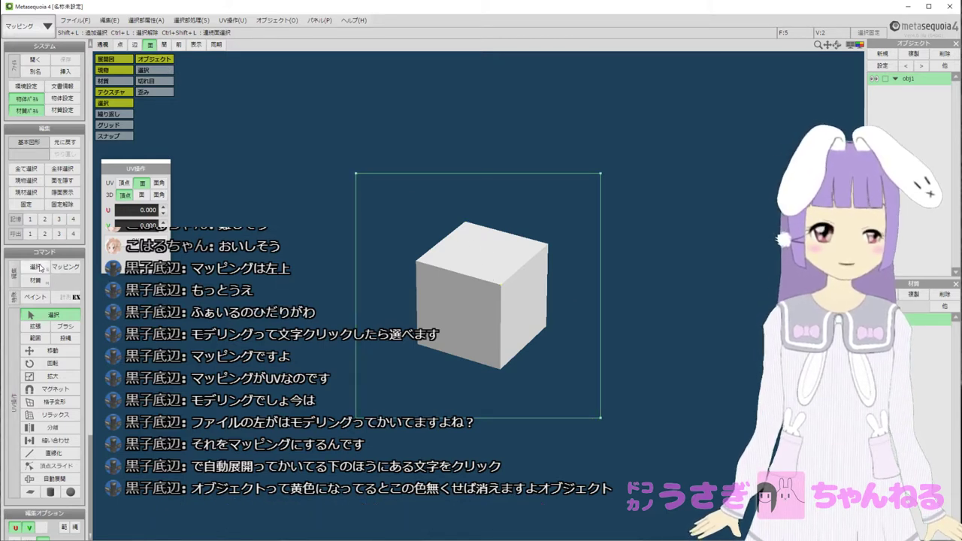
# Collapse the editing command group to free up space and return to UV selection.
pyautogui.click(35, 268)
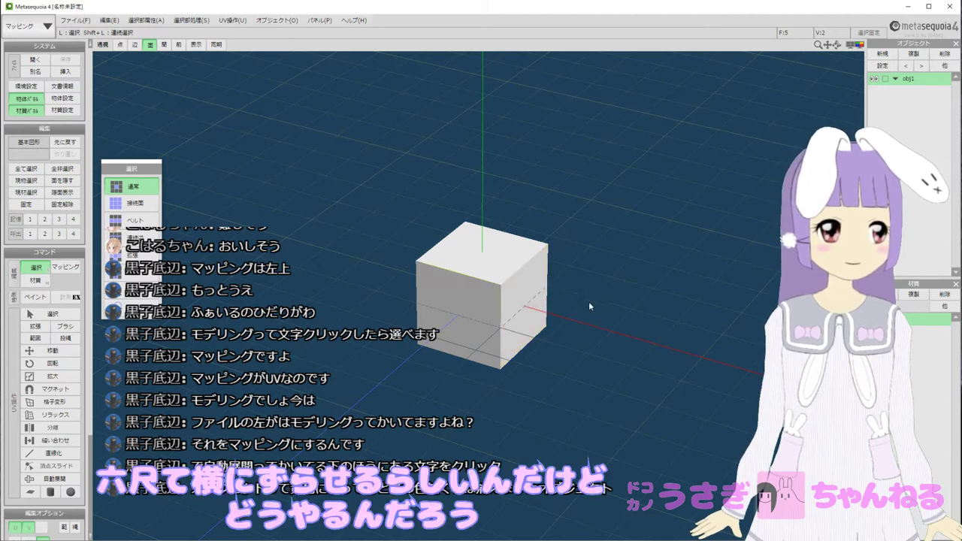
pyautogui.click(42, 299)
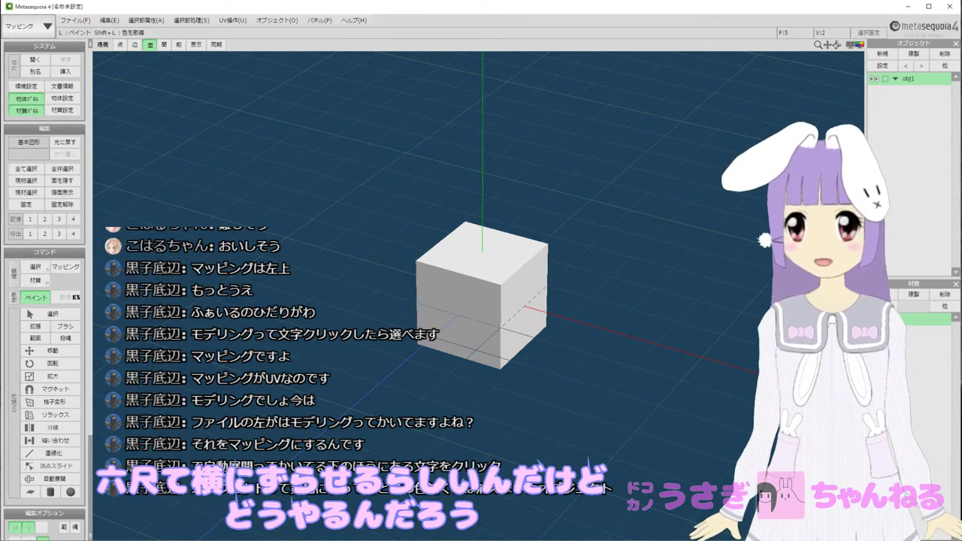
pyautogui.click(42, 128)
pyautogui.click(64, 208)
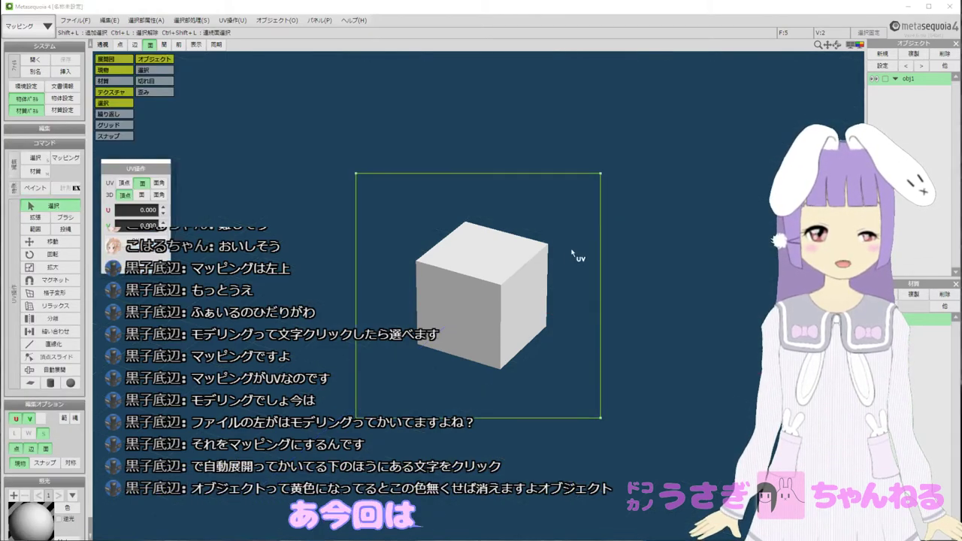
# Shift the cube view clear of the UV square so both sit side by side, and enlarge both.
pyautogui.moveTo(478, 278)
pyautogui.mouseDown(button='right')
pyautogui.moveTo(488, 276)
pyautogui.moveTo(475, 274)
pyautogui.mouseUp(button='right')
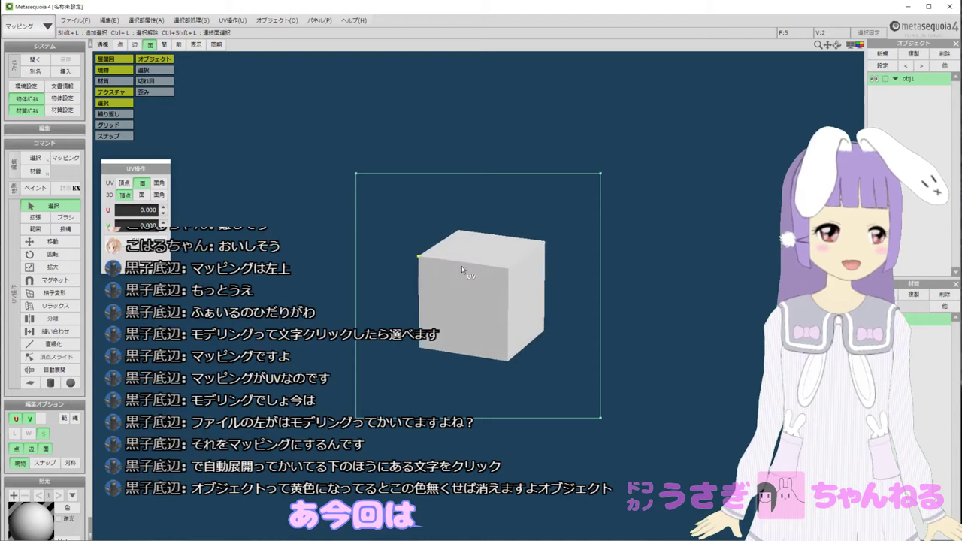
pyautogui.moveTo(476, 275); pyautogui.dragTo(674, 180, button='middle')
pyautogui.moveTo(674, 180); pyautogui.dragTo(691, 226, button='right')
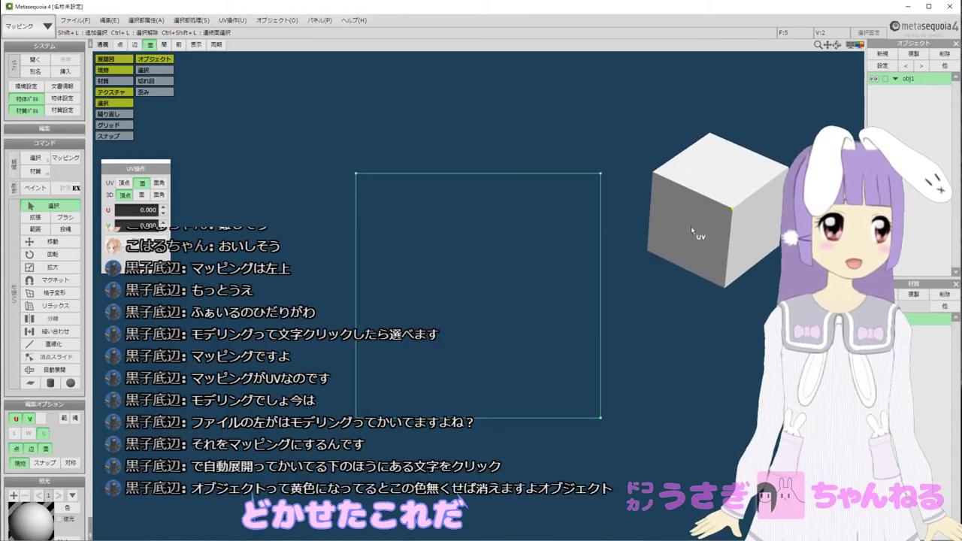
pyautogui.scroll(3, 719, 234)
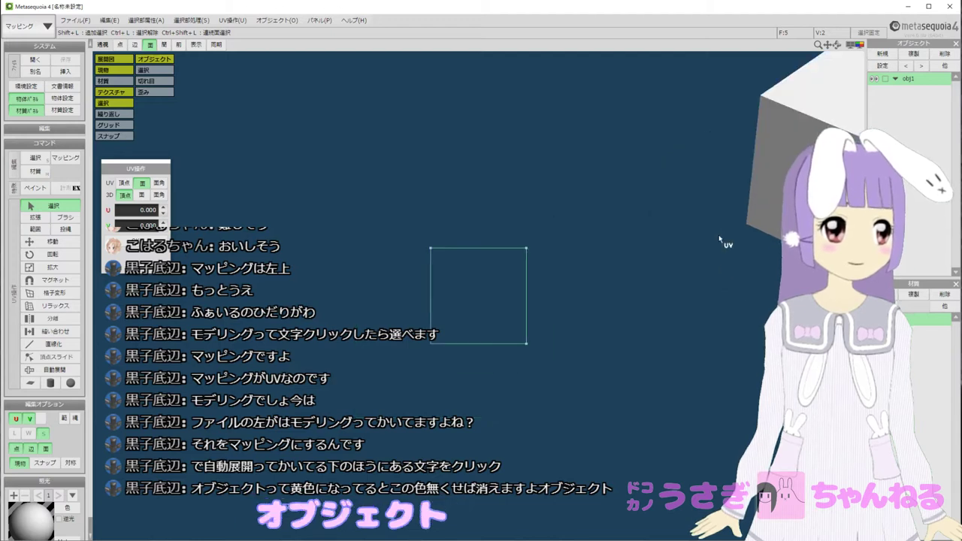
pyautogui.scroll(-3, 719, 234)
pyautogui.moveTo(674, 297); pyautogui.dragTo(723, 298, button='right')
pyautogui.scroll(1, 589, 311)
pyautogui.scroll(3, 589, 311)
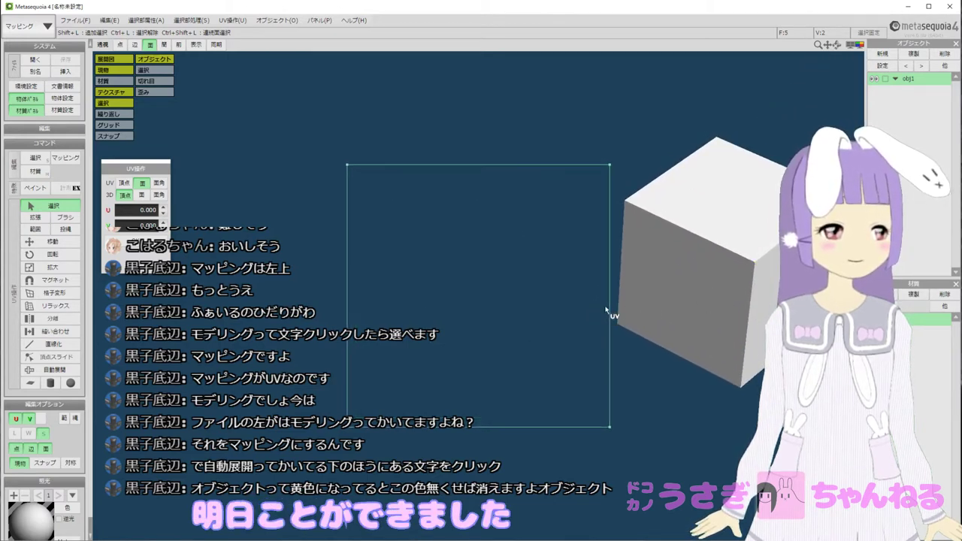
pyautogui.moveTo(641, 296); pyautogui.dragTo(657, 296, button='middle')
pyautogui.moveTo(587, 300); pyautogui.dragTo(530, 273, button='middle')
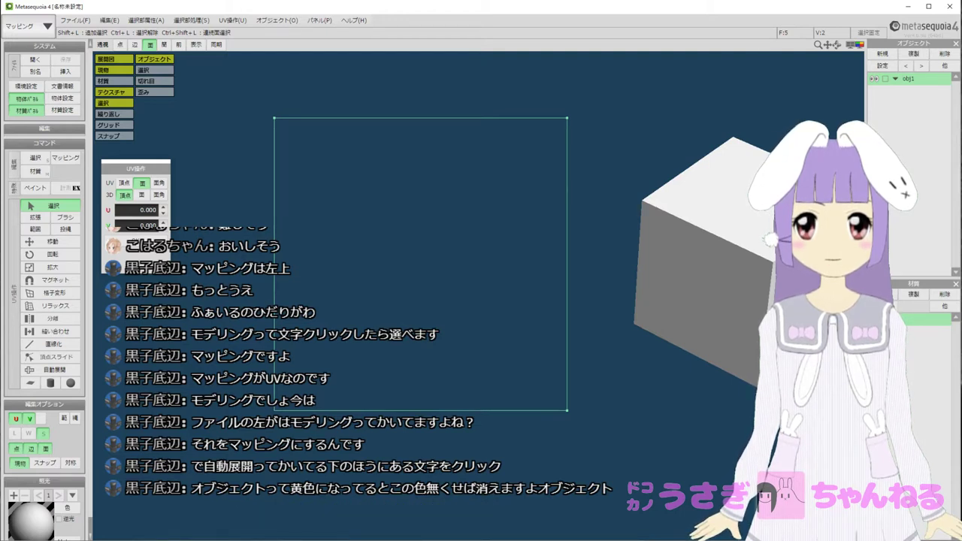
# Orbit the cube to a corner view beside the UV square and adjust the square's zoom.
pyautogui.moveTo(672, 248); pyautogui.dragTo(661, 275, button='right')
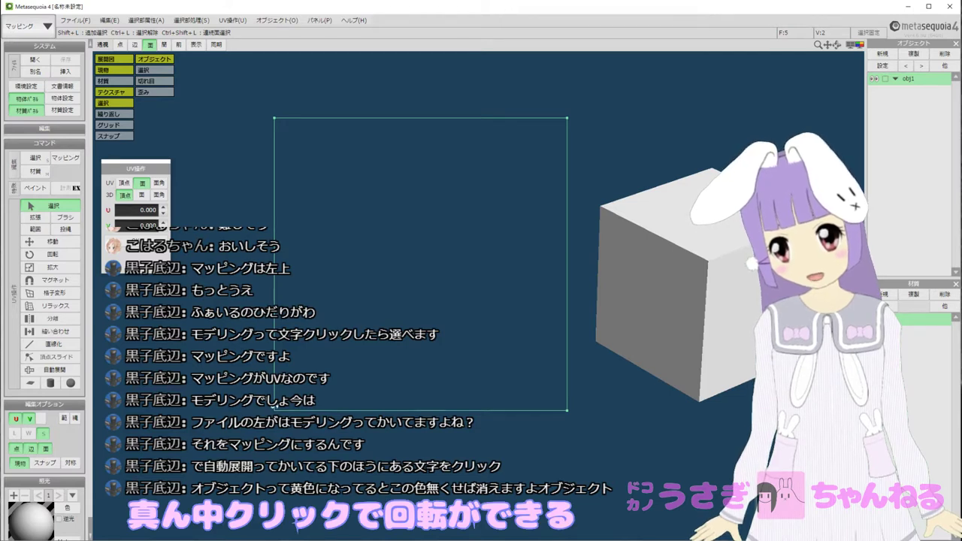
pyautogui.scroll(2, 401, 256)
pyautogui.scroll(-3, 390, 272)
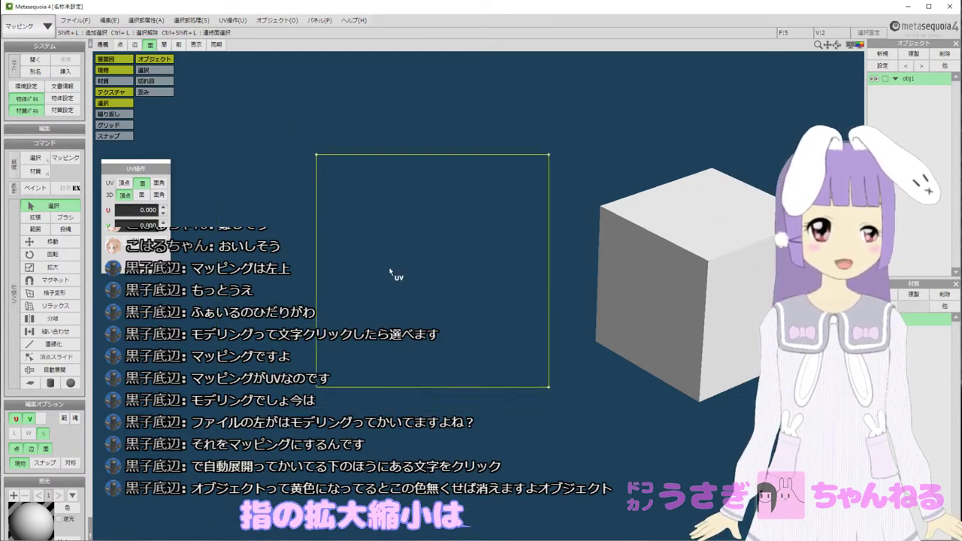
pyautogui.scroll(3, 592, 158)
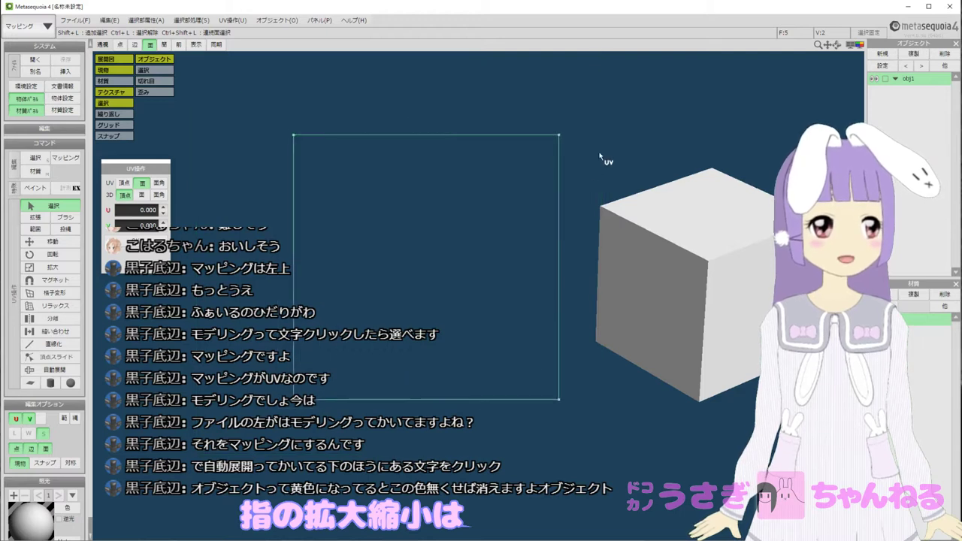
pyautogui.moveTo(600, 154)
pyautogui.mouseDown(button='right')
pyautogui.moveTo(607, 145)
pyautogui.moveTo(602, 153)
pyautogui.mouseUp(button='right')
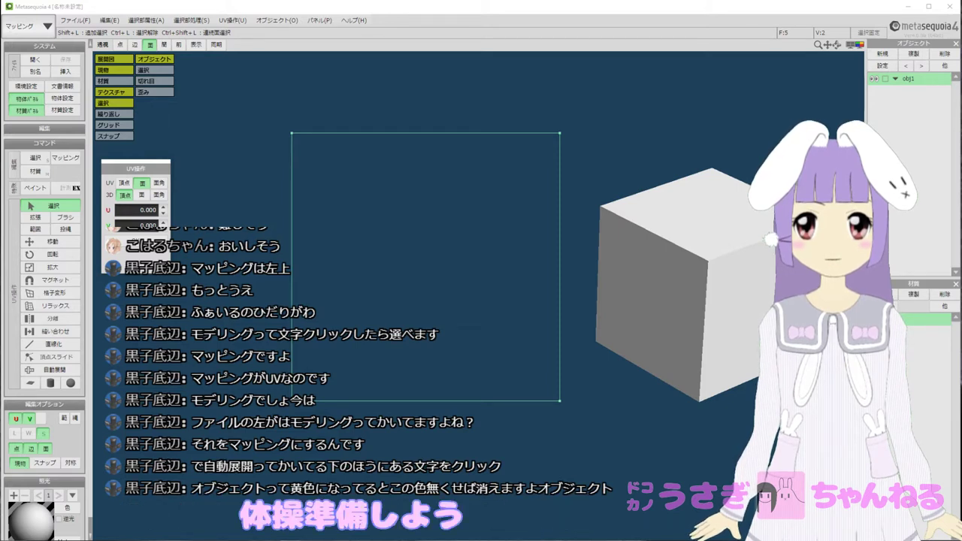
# Assign the red one-dot image from the dice folder as the pattern texture of material mat1.
pyautogui.doubleClick(915, 321)
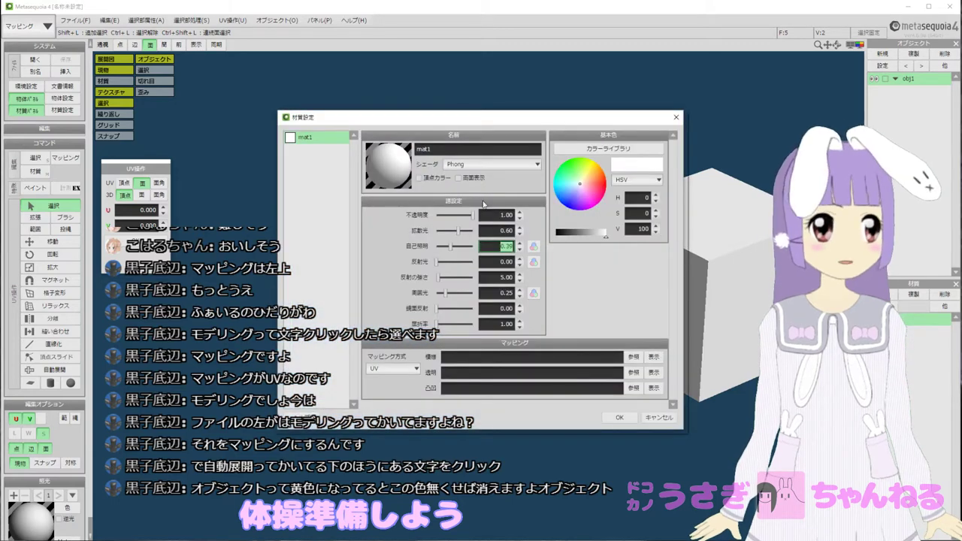
pyautogui.click(487, 213)
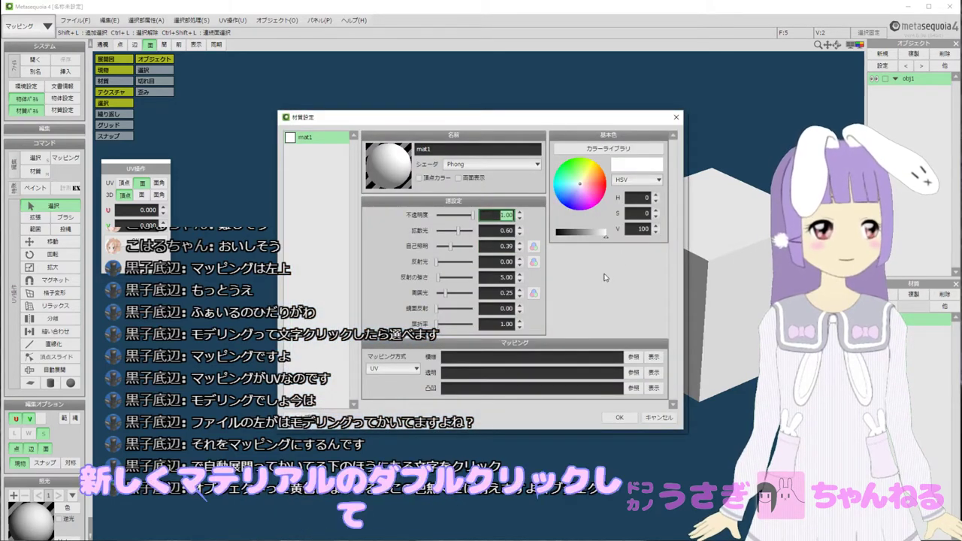
pyautogui.click(496, 323)
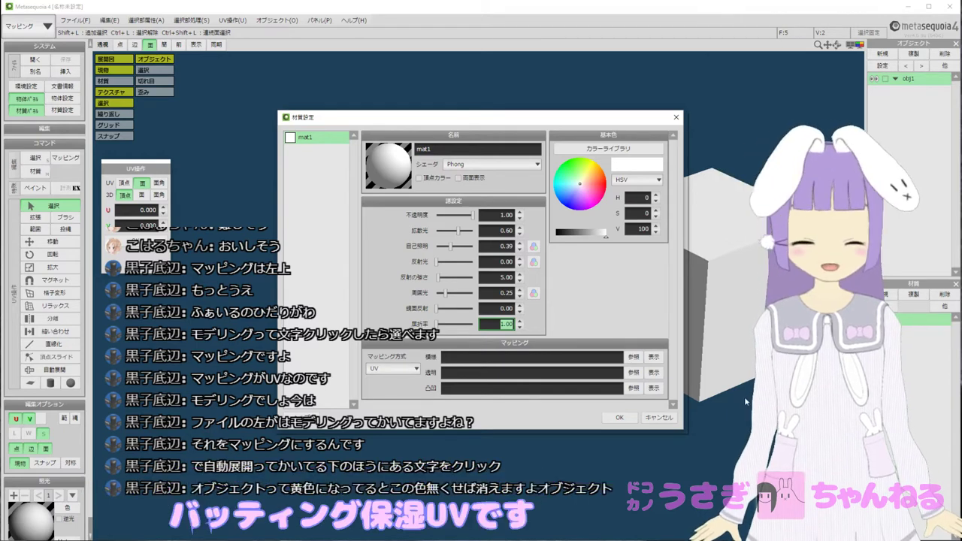
pyautogui.click(639, 361)
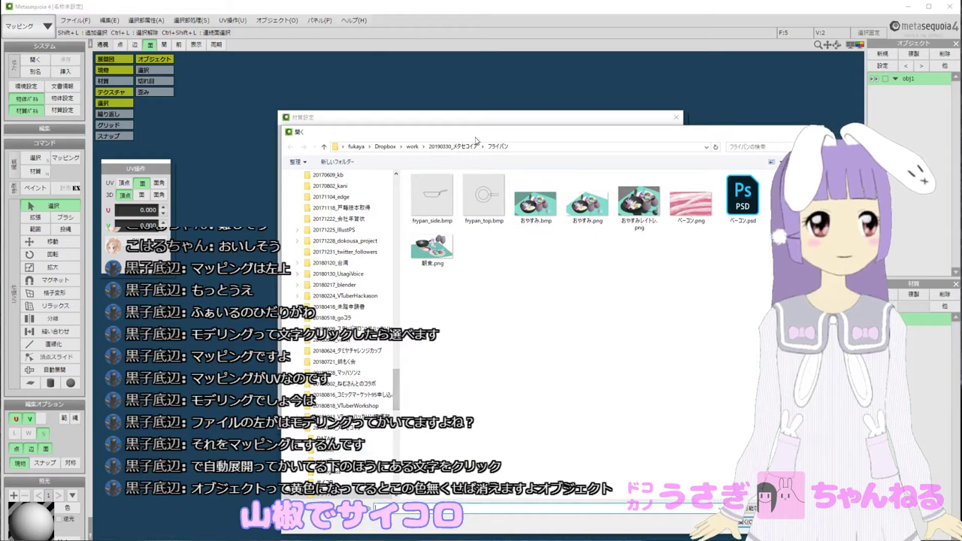
pyautogui.moveTo(477, 135); pyautogui.dragTo(0, 143)
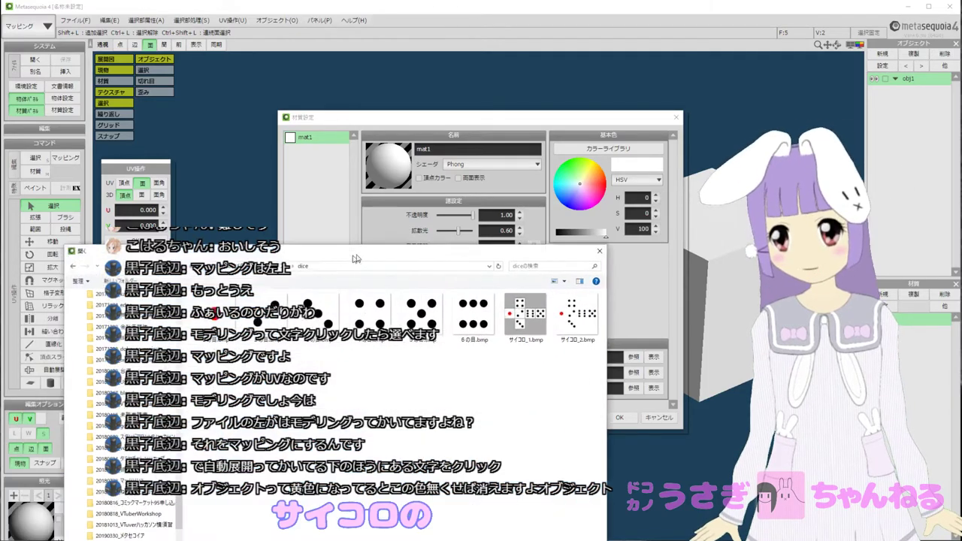
pyautogui.doubleClick(247, 302)
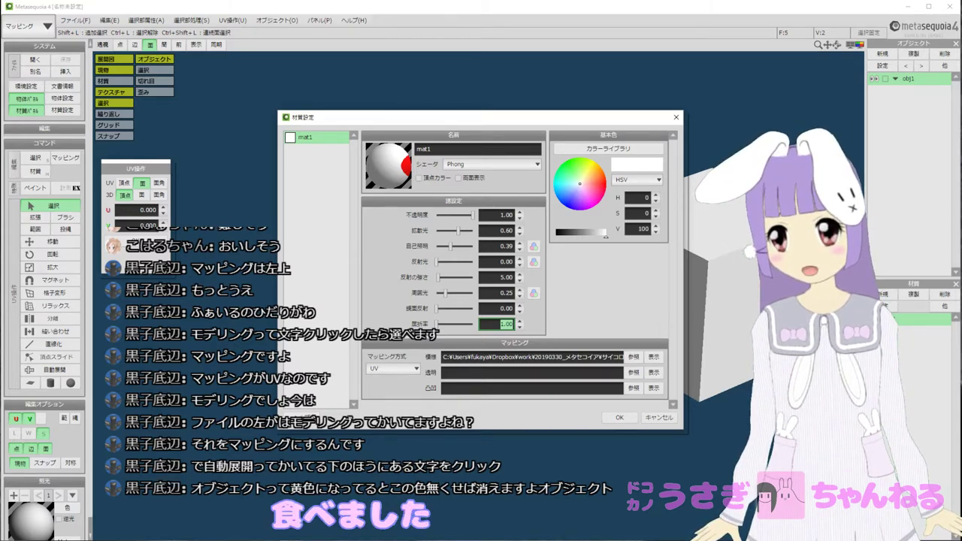
pyautogui.click(603, 388)
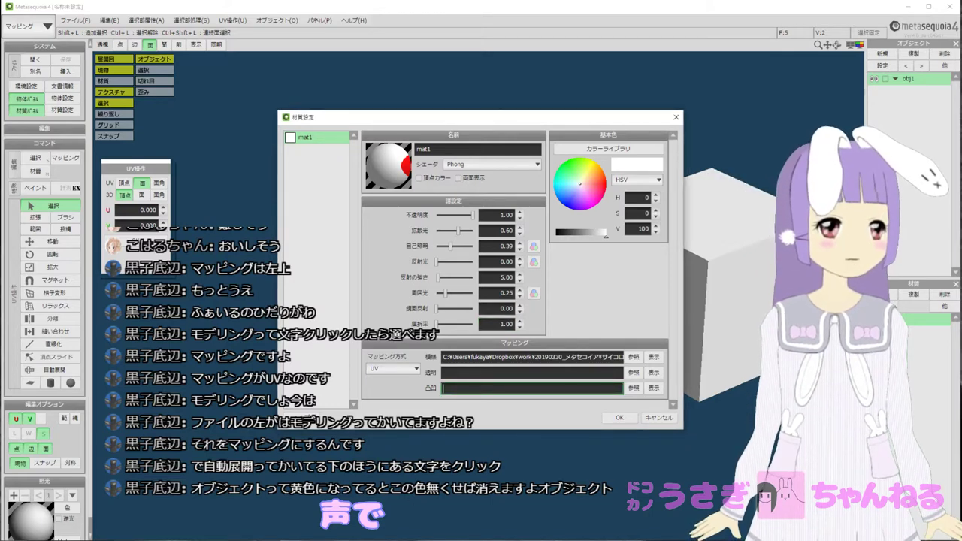
pyautogui.click(599, 357)
pyautogui.click(659, 418)
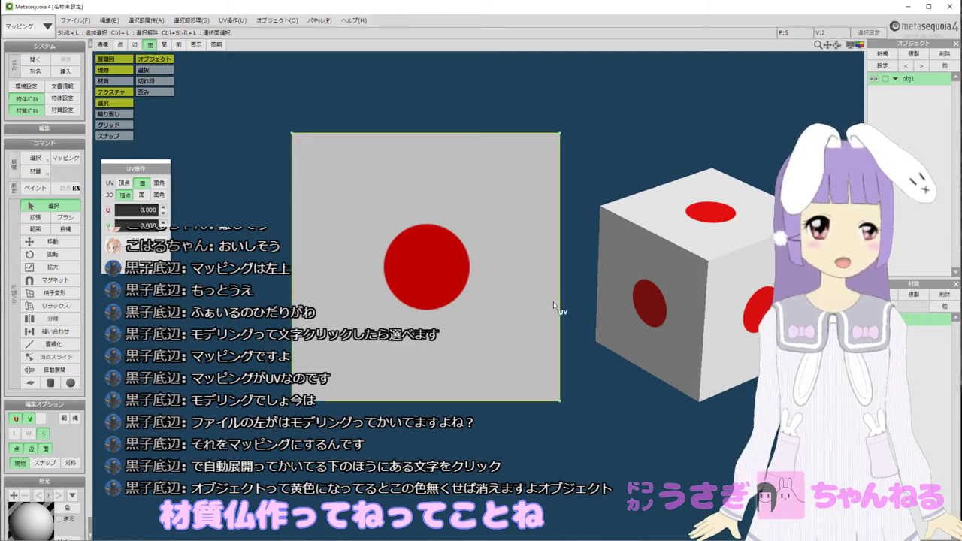
# Orbit around the cube to examine the red dot texture on its different faces.
pyautogui.moveTo(701, 210); pyautogui.dragTo(649, 181, button='right')
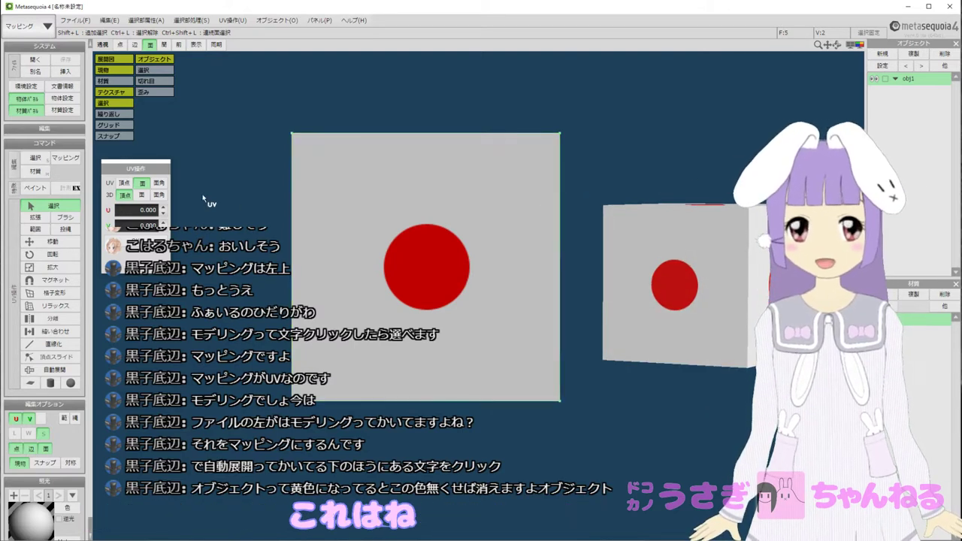
pyautogui.moveTo(736, 230)
pyautogui.mouseDown(button='right')
pyautogui.moveTo(684, 261)
pyautogui.moveTo(673, 221)
pyautogui.moveTo(702, 211)
pyautogui.moveTo(728, 218)
pyautogui.mouseUp(button='right')
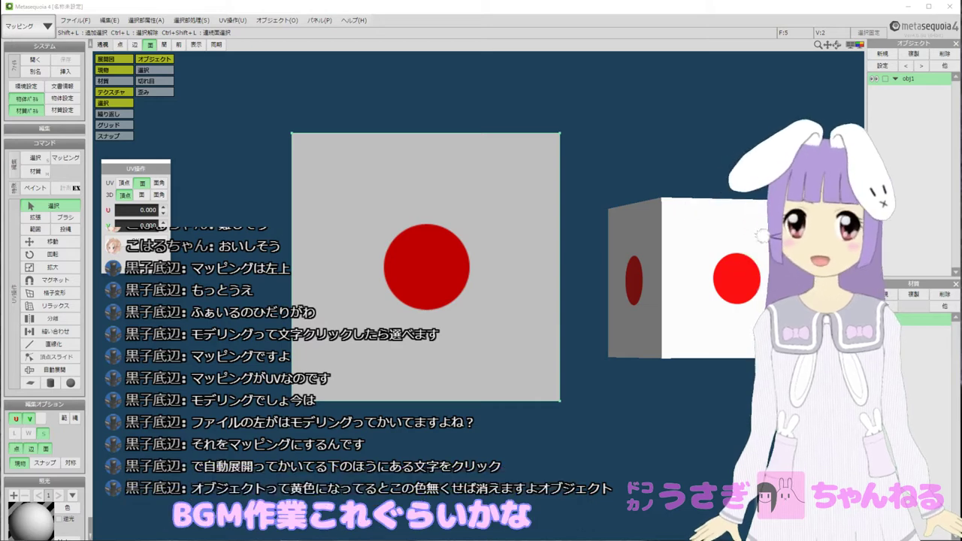
pyautogui.moveTo(700, 243); pyautogui.dragTo(689, 270, button='right')
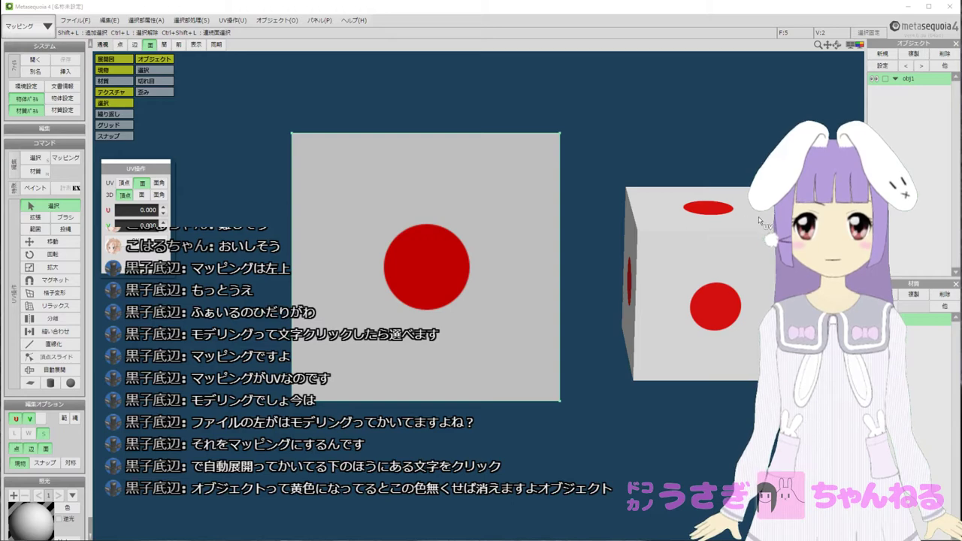
# Rename material mat1 to さいころの目1 and duplicate it to get six dice materials.
pyautogui.moveTo(706, 306); pyautogui.dragTo(706, 278, button='right')
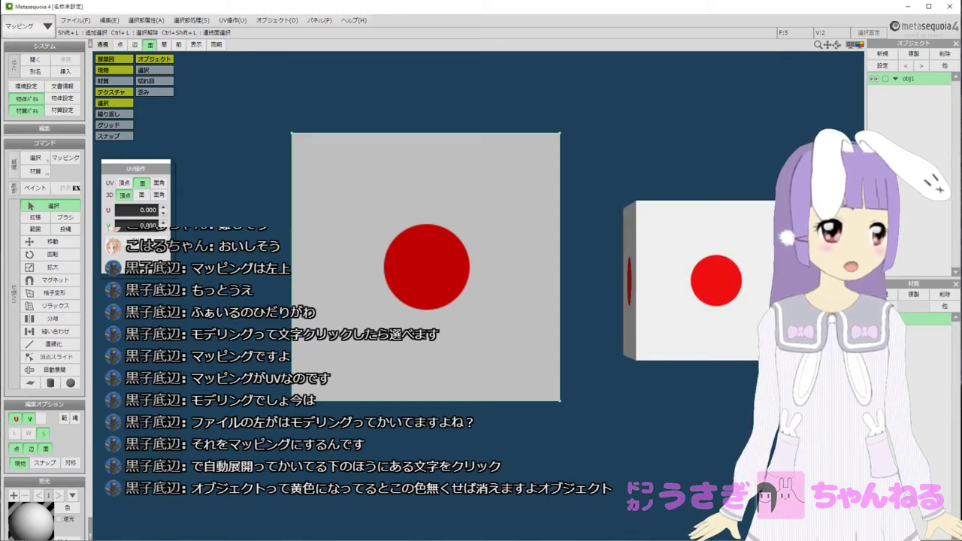
pyautogui.doubleClick(909, 319)
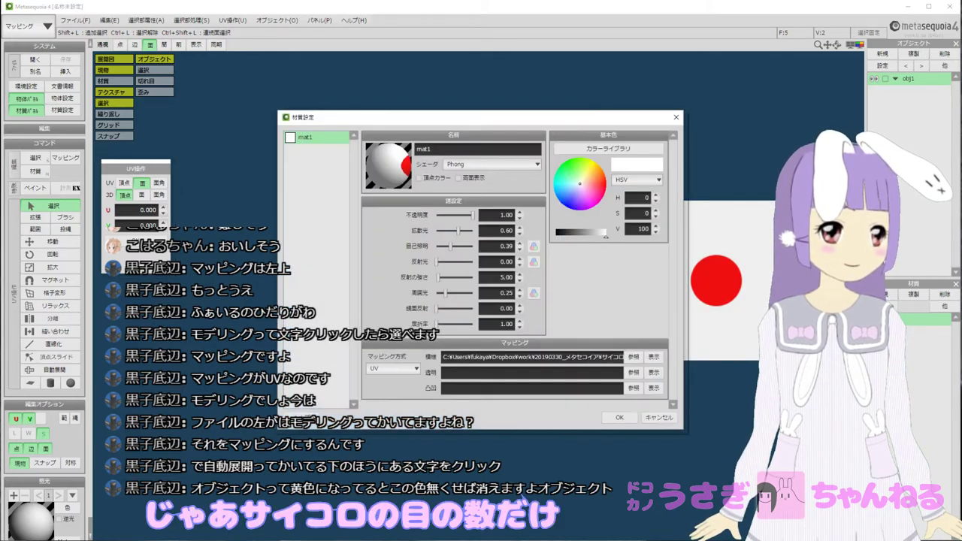
pyautogui.write('さ')
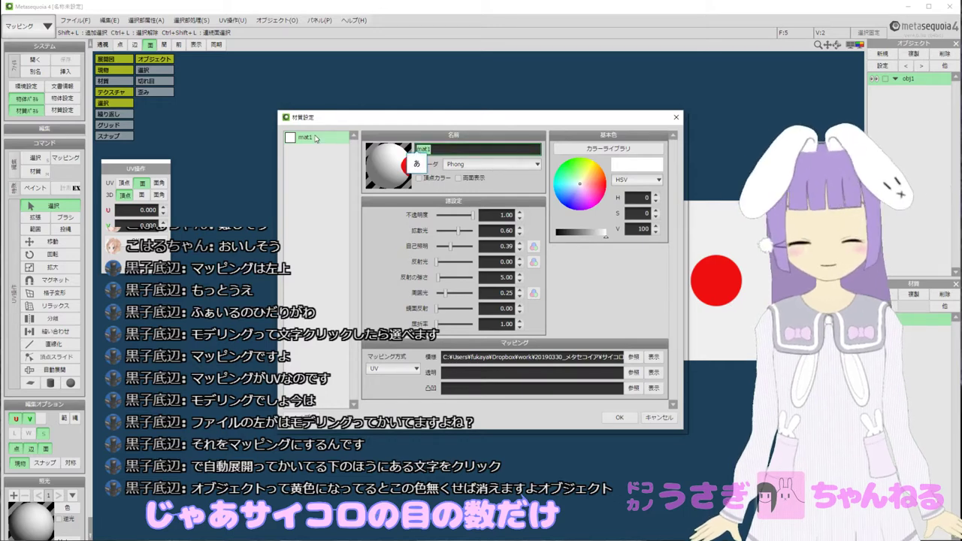
pyautogui.write('いころのめ')
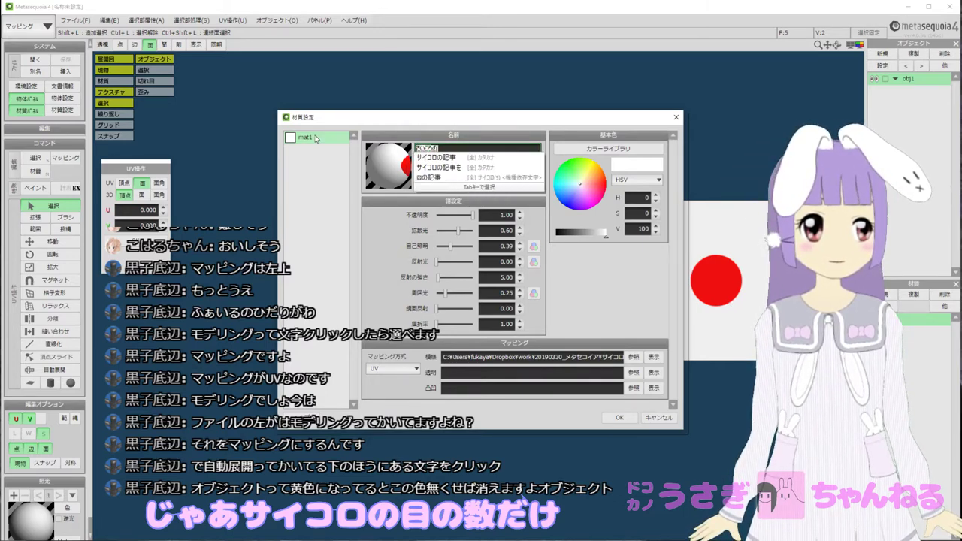
pyautogui.press('space')
pyautogui.press('space')
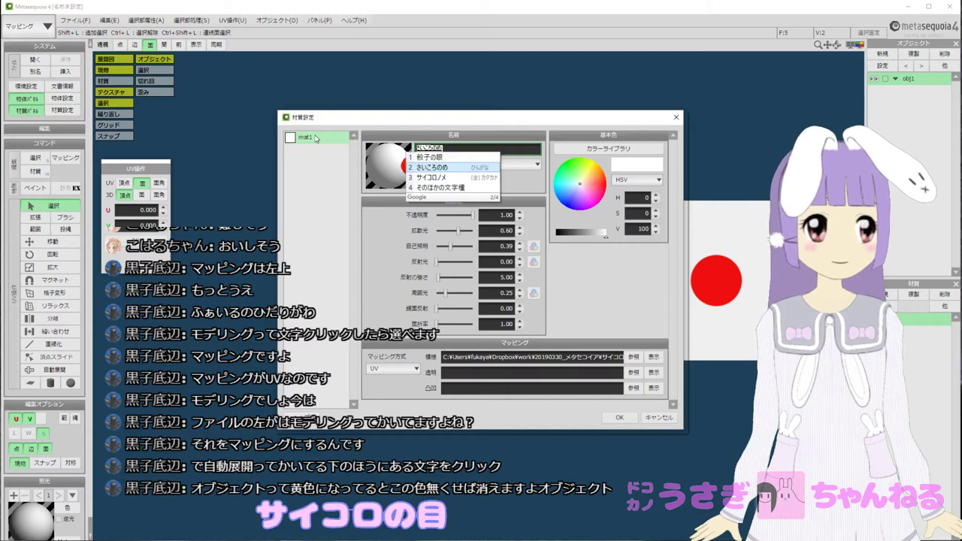
pyautogui.press('Return')
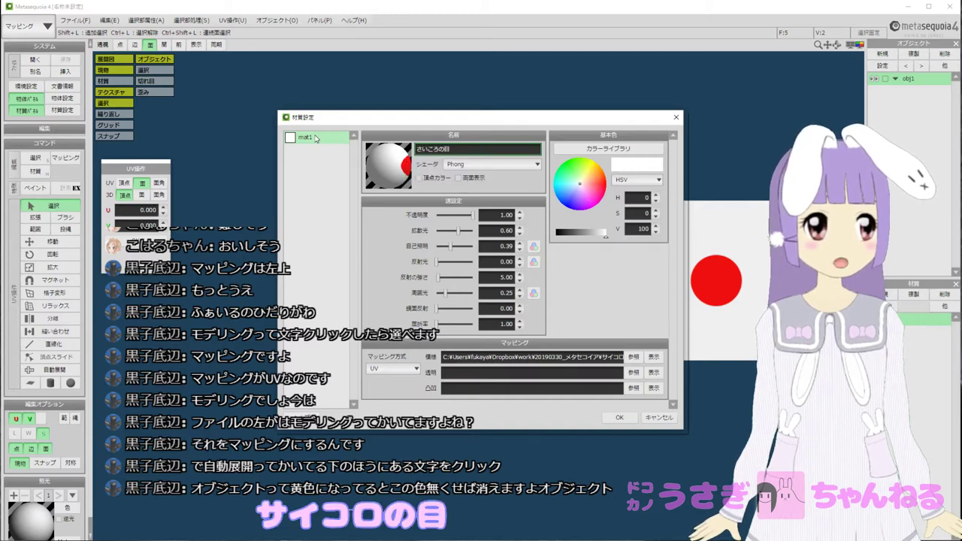
pyautogui.press('Tab')
pyautogui.press('Tab')
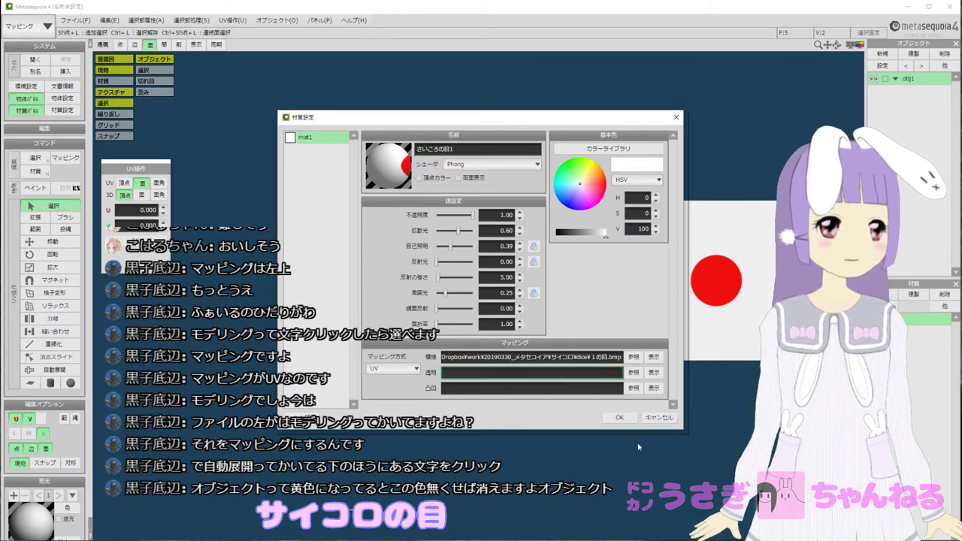
pyautogui.click(620, 419)
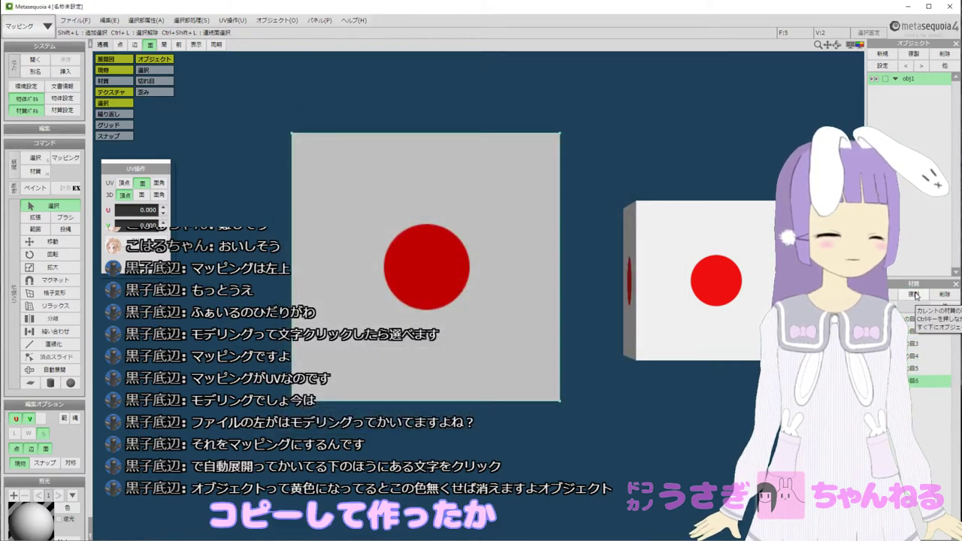
# Try to point the pattern texture path of material さいころの目2 directly to 2の目.bmp in the dice folder.
pyautogui.doubleClick(919, 335)
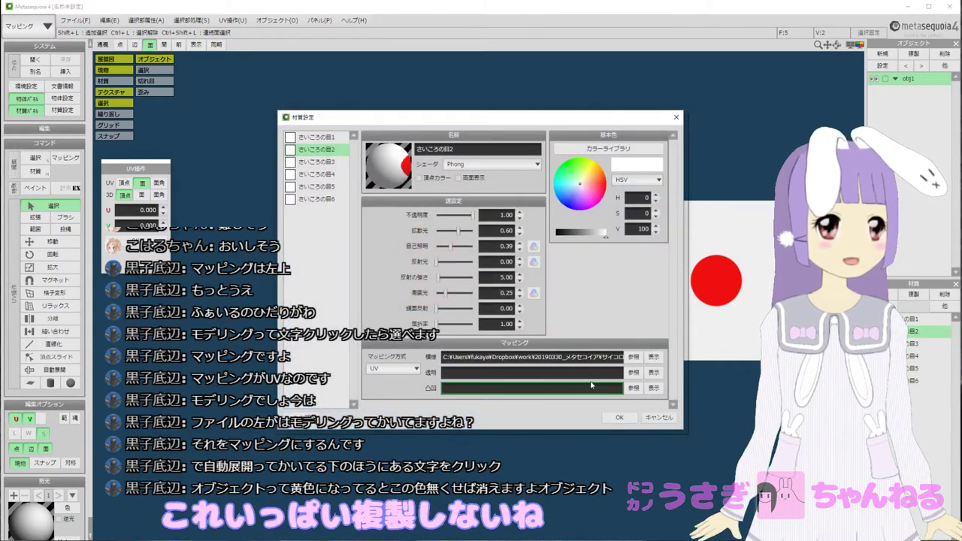
pyautogui.click(596, 357)
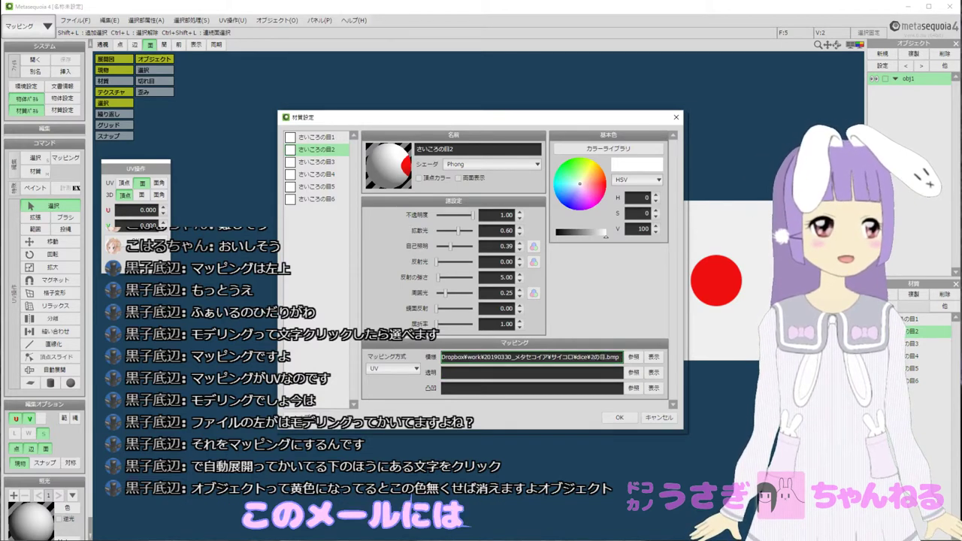
pyautogui.press('Return')
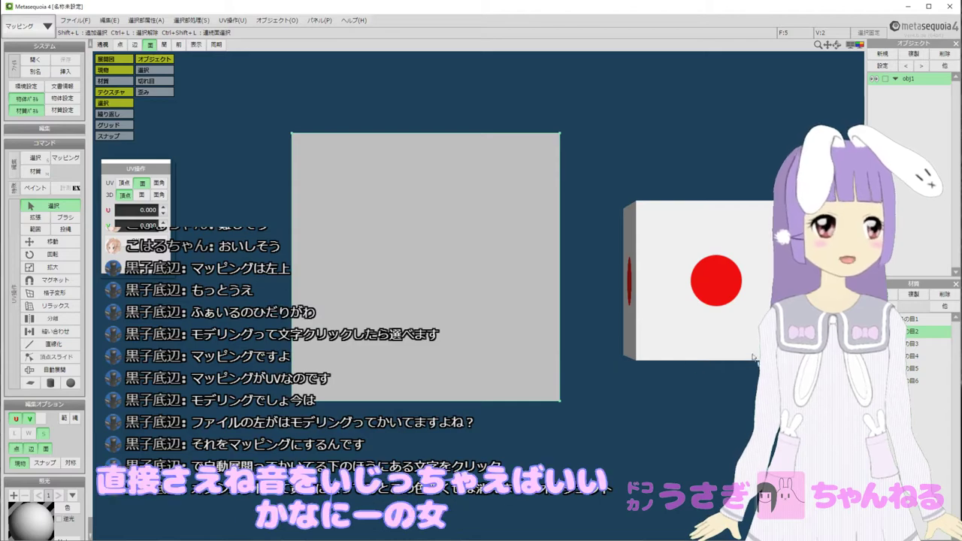
# Browse to the dice folder and assign the two-dot image as the pattern texture of material さいころの目2.
pyautogui.doubleClick(923, 332)
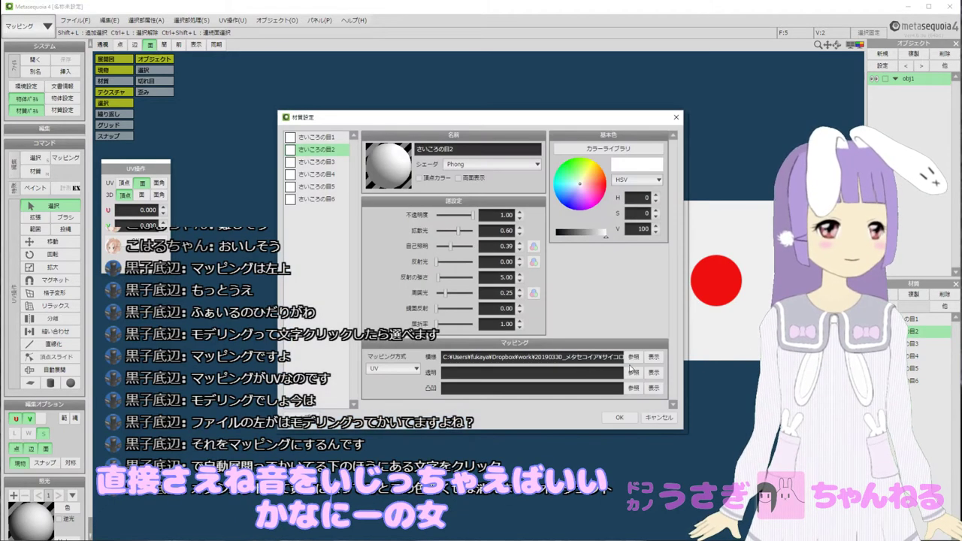
pyautogui.click(633, 358)
pyautogui.doubleClick(299, 308)
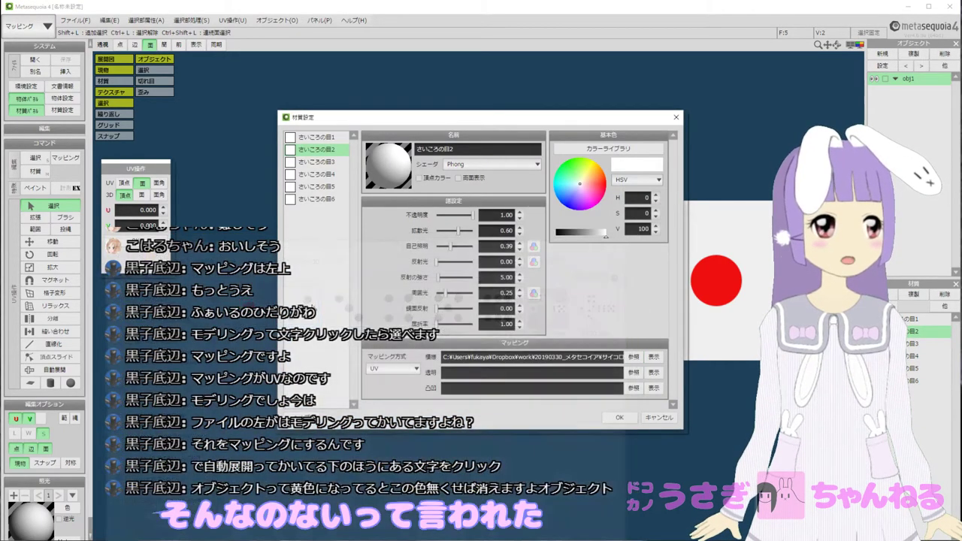
pyautogui.press('Return')
# Assign the three-dot image 3の目.bmp as the pattern texture of material さいころの目3.
pyautogui.click(938, 345)
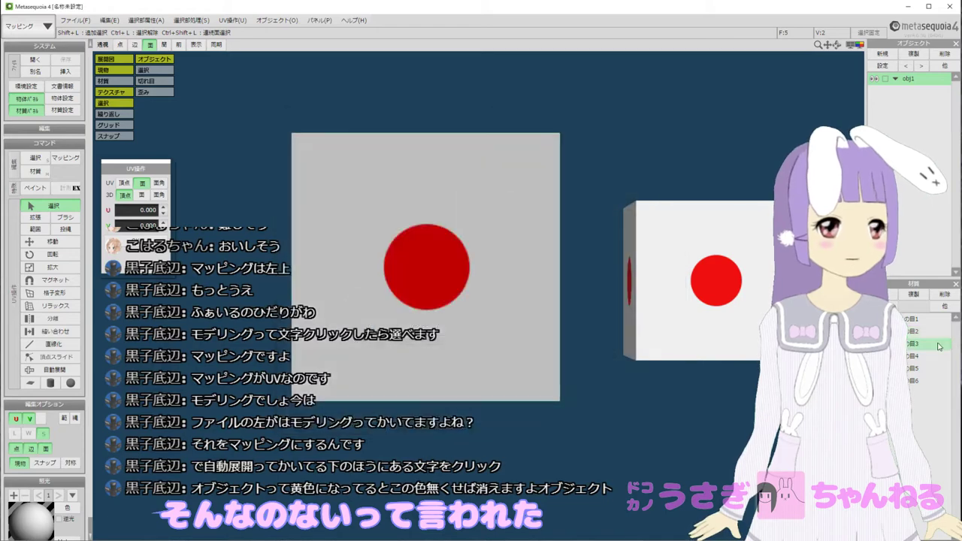
pyautogui.doubleClick(937, 345)
pyautogui.click(634, 359)
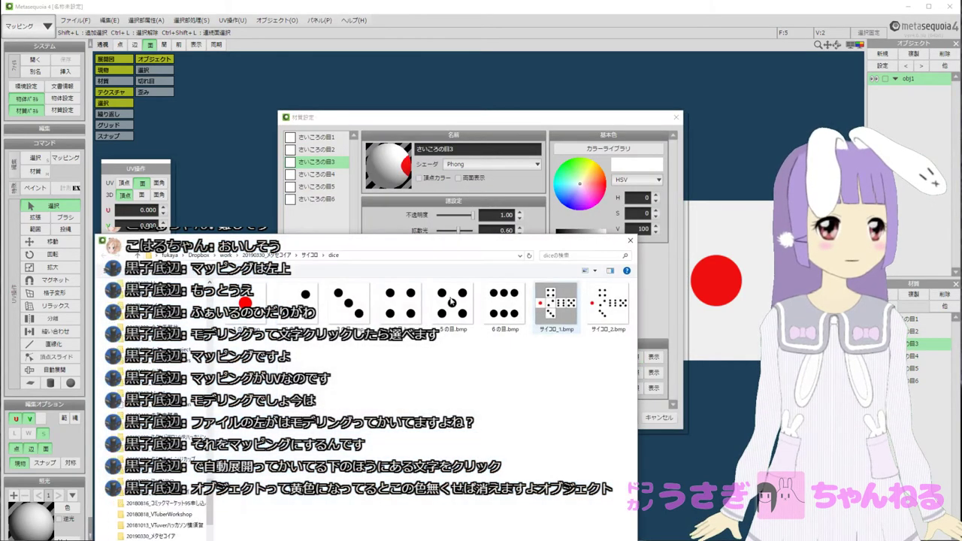
pyautogui.doubleClick(350, 304)
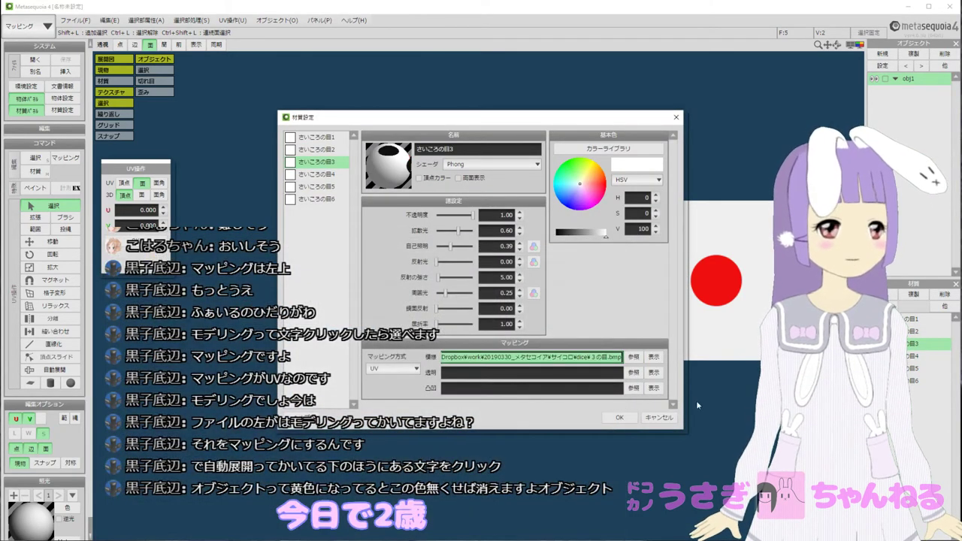
pyautogui.click(619, 418)
# Assign the four-dot image 4の目.bmp as the pattern texture of material さいころの目4.
pyautogui.doubleClick(938, 355)
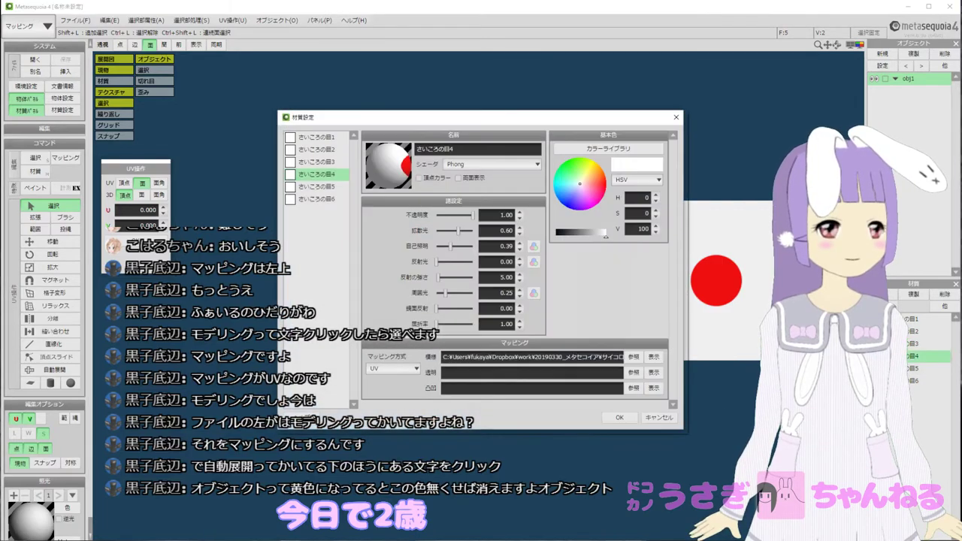
pyautogui.click(634, 357)
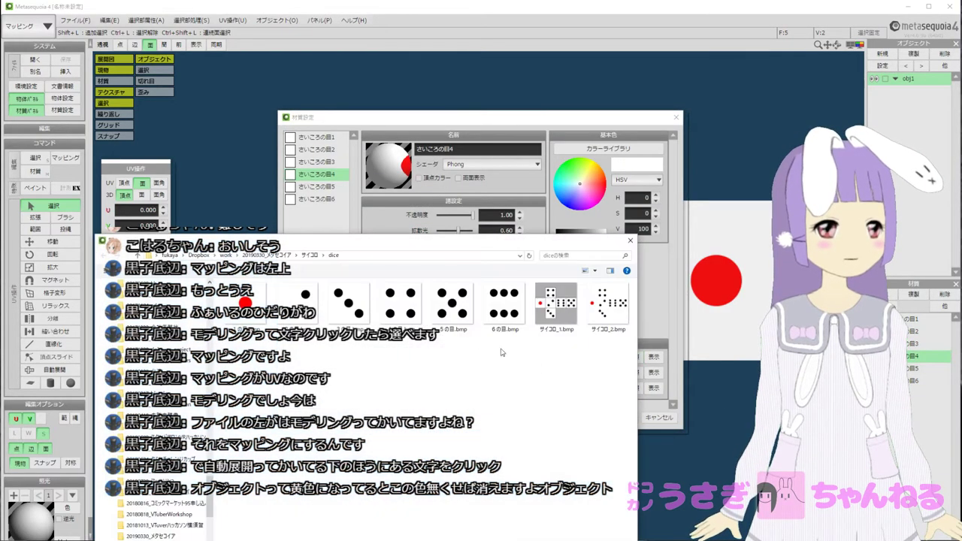
pyautogui.doubleClick(399, 316)
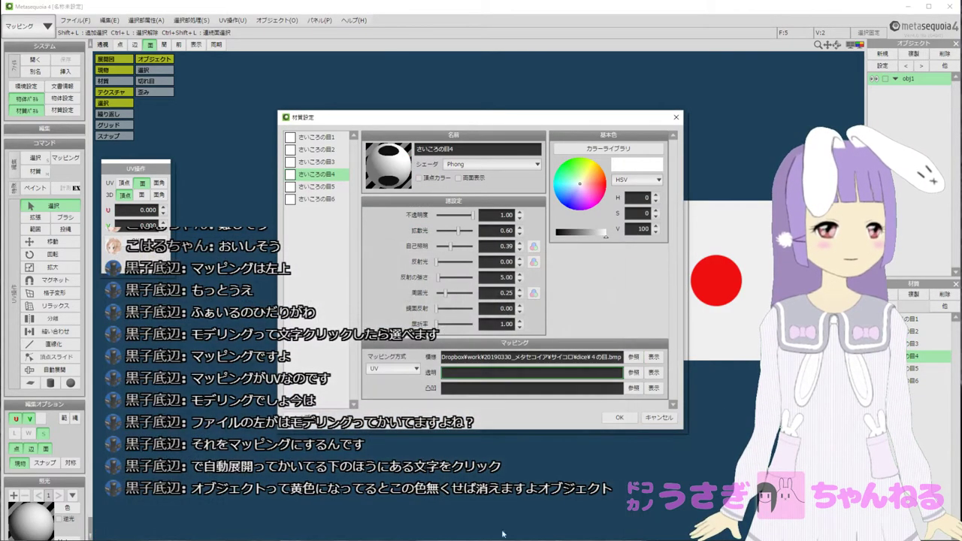
pyautogui.click(634, 422)
# Assign the five-dot image 5の目.bmp as the pattern texture of material さいころの目5.
pyautogui.doubleClick(913, 368)
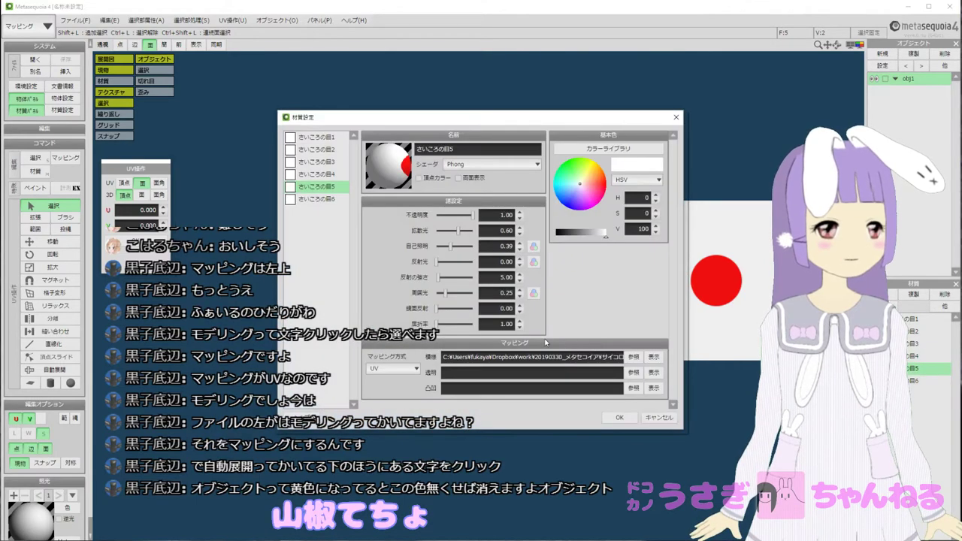
pyautogui.click(633, 357)
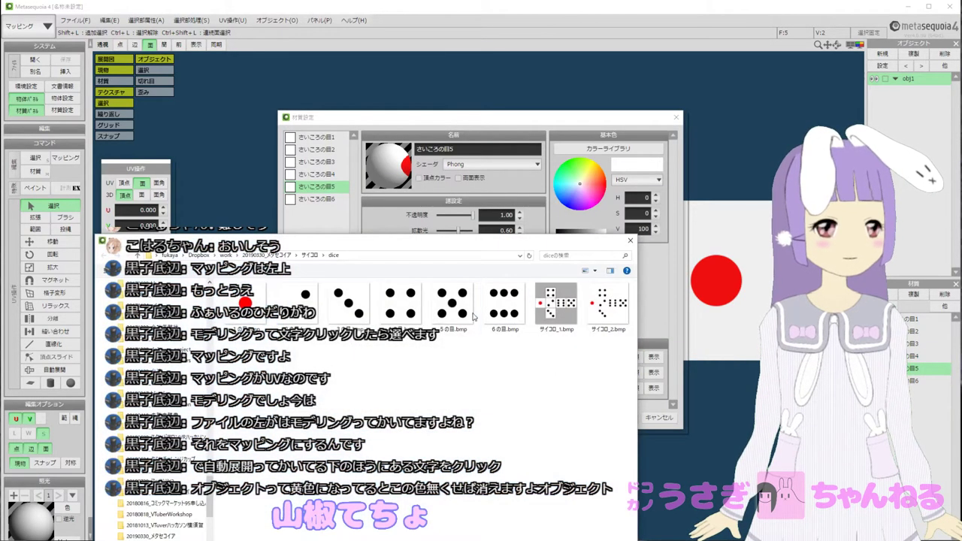
pyautogui.doubleClick(474, 317)
pyautogui.click(634, 419)
# Assign the six-dot image 6の目.bmp as the pattern texture of material さいころの目6.
pyautogui.click(915, 381)
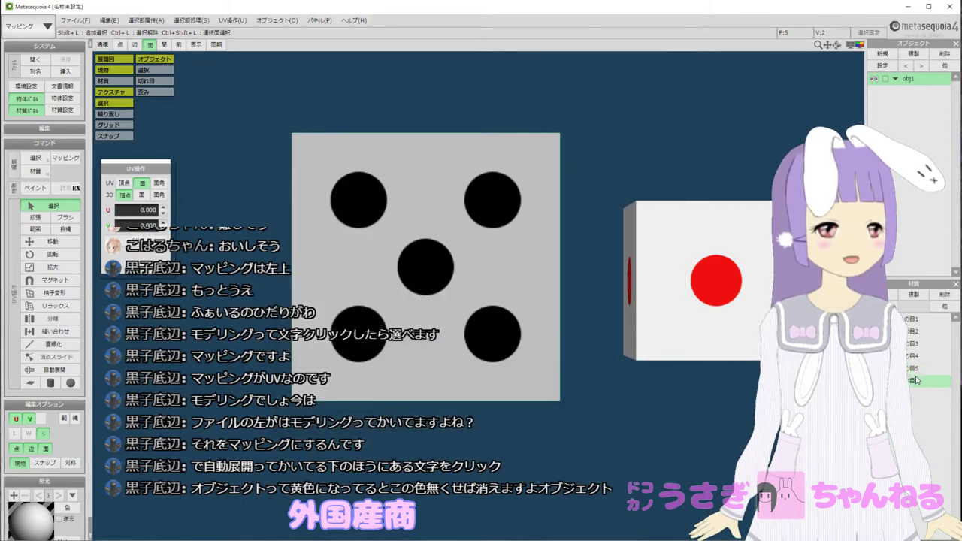
pyautogui.doubleClick(915, 381)
pyautogui.click(637, 358)
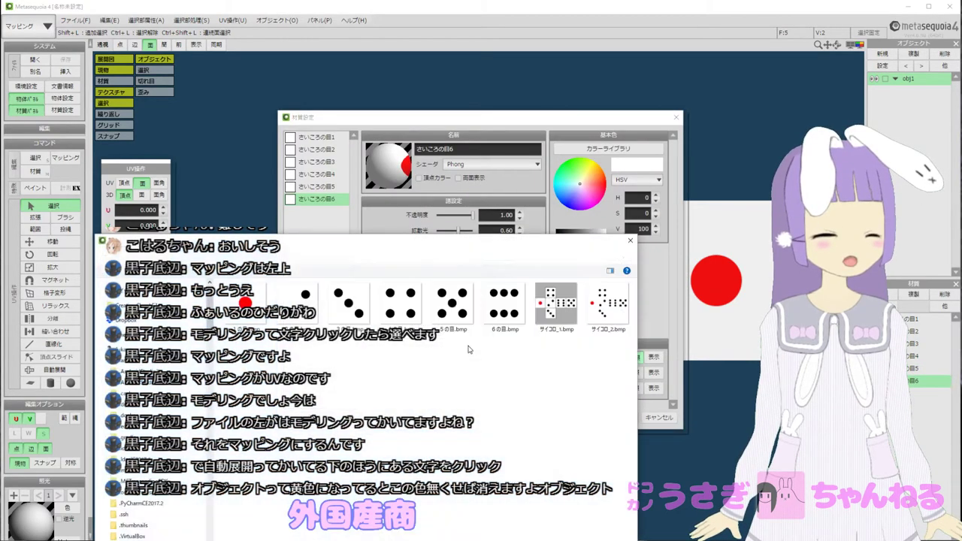
pyautogui.doubleClick(511, 322)
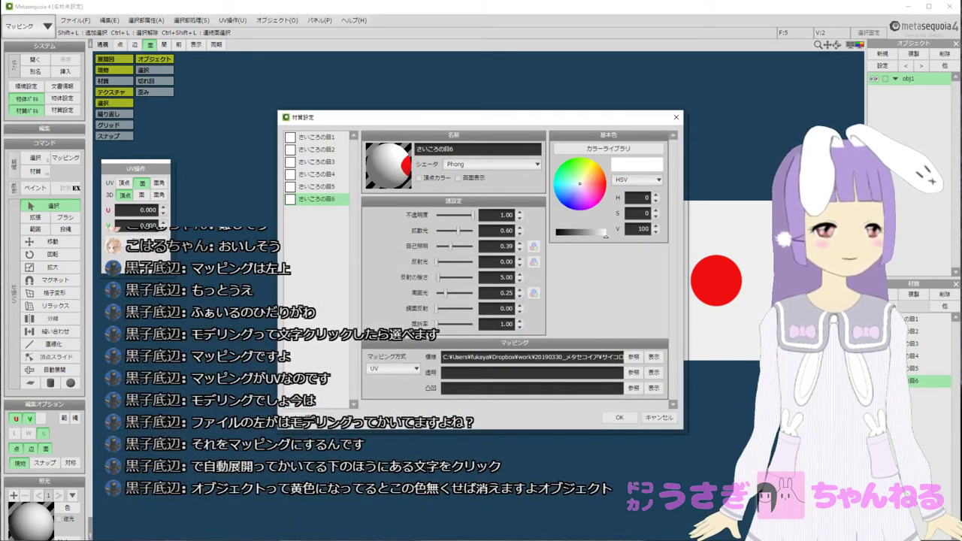
pyautogui.click(619, 419)
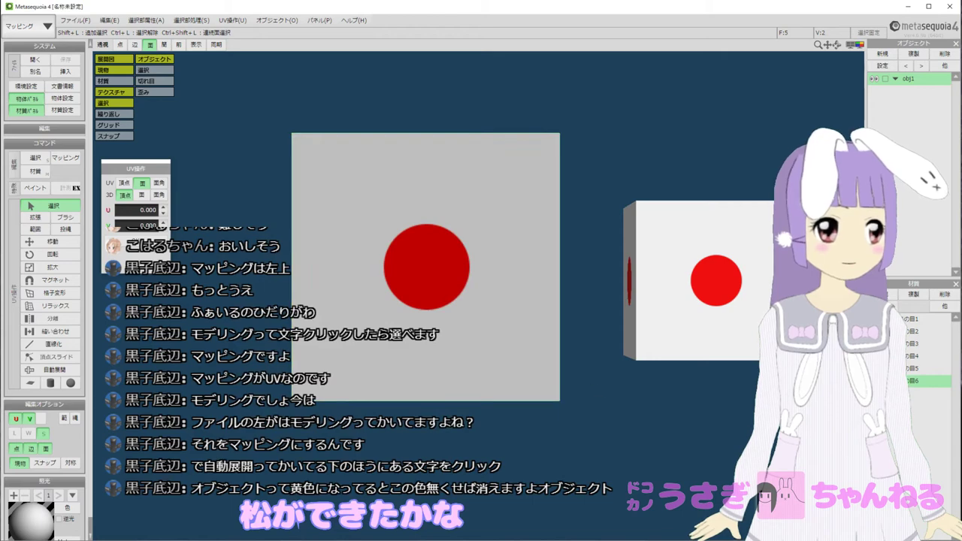
# Check the settings of material さいころの目1 and view the UV square and the textured cube from different angles.
pyautogui.moveTo(475, 189); pyautogui.dragTo(461, 206, button='middle')
pyautogui.scroll(2, 463, 206)
pyautogui.scroll(-2, 471, 204)
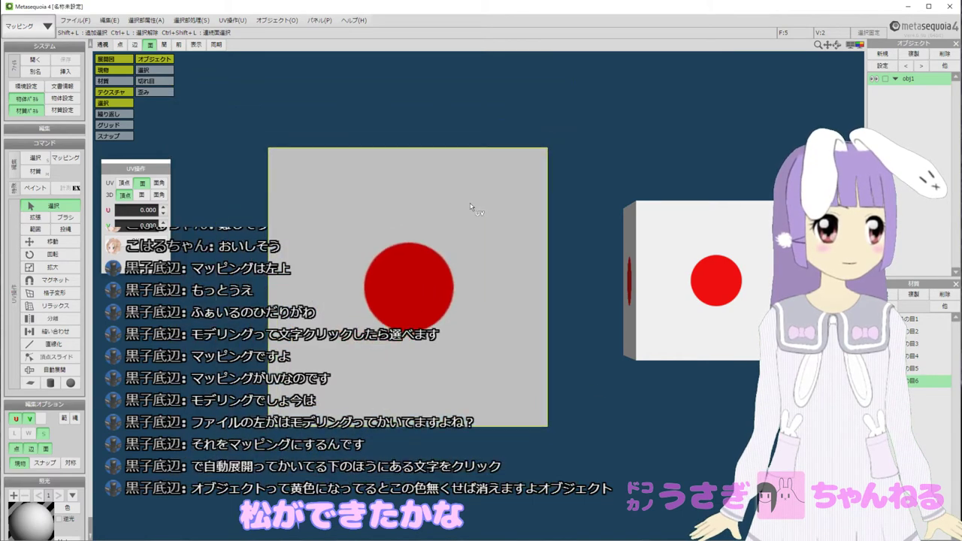
pyautogui.doubleClick(912, 320)
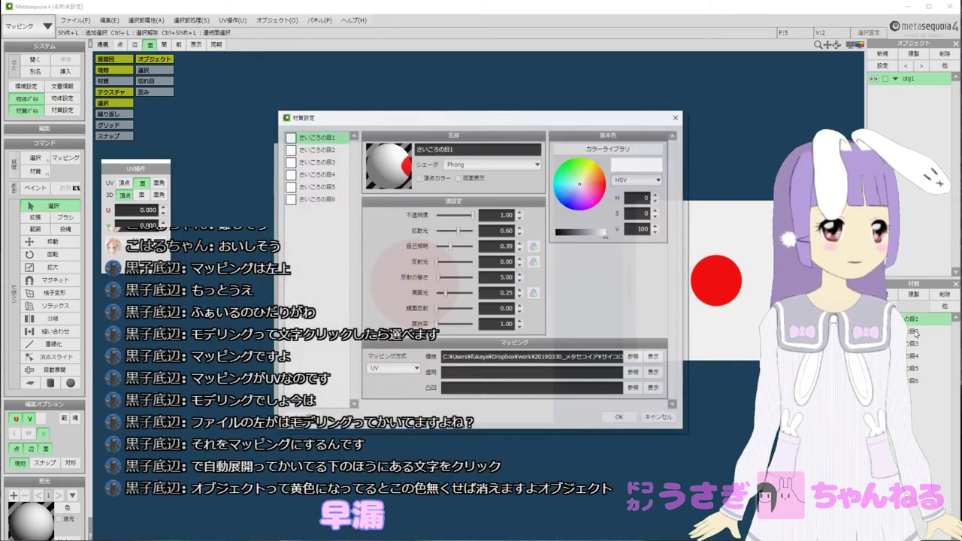
pyautogui.click(676, 117)
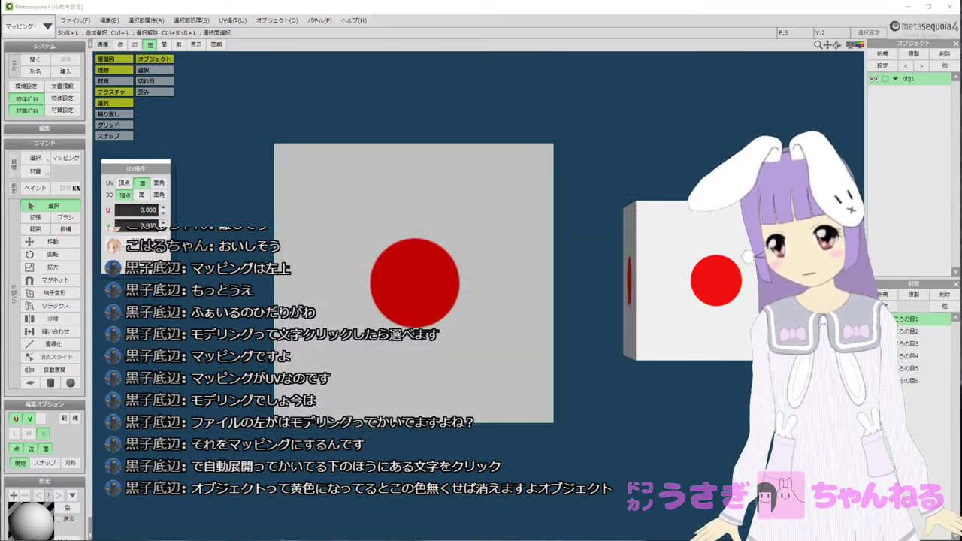
pyautogui.scroll(3, 622, 273)
pyautogui.scroll(-4, 607, 284)
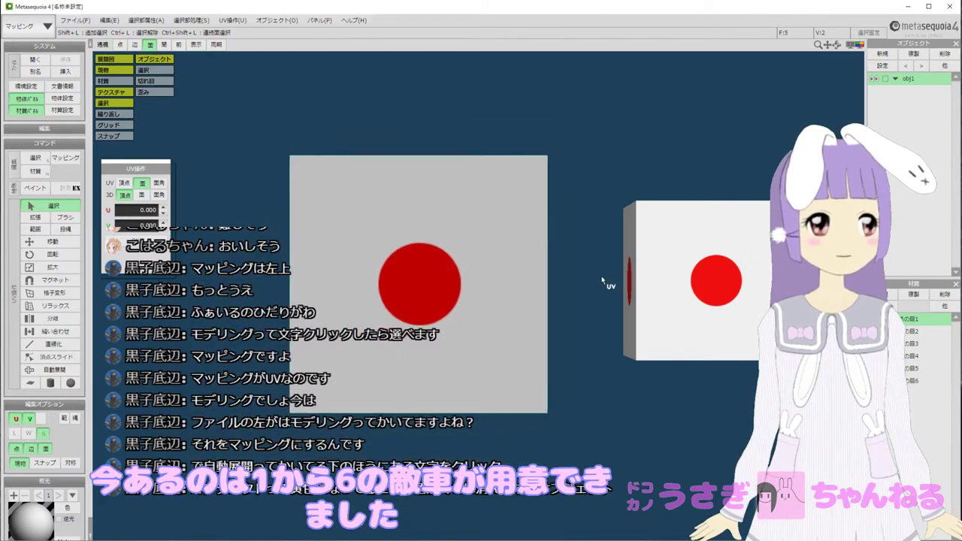
pyautogui.moveTo(652, 311); pyautogui.dragTo(614, 315, button='middle')
pyautogui.moveTo(613, 316); pyautogui.dragTo(624, 290, button='right')
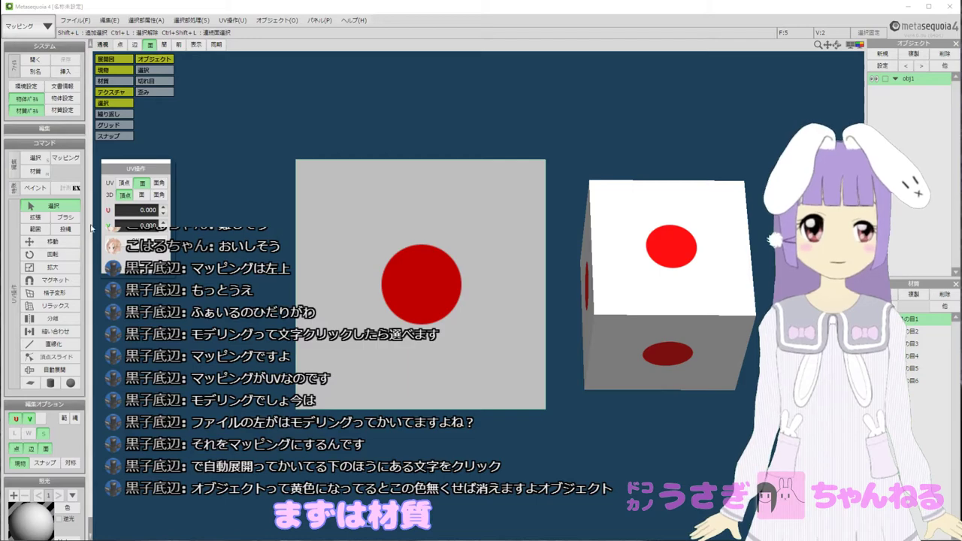
# Look through the options of the face material, selection and mapping commands with the cube turned to a corner view.
pyautogui.click(35, 171)
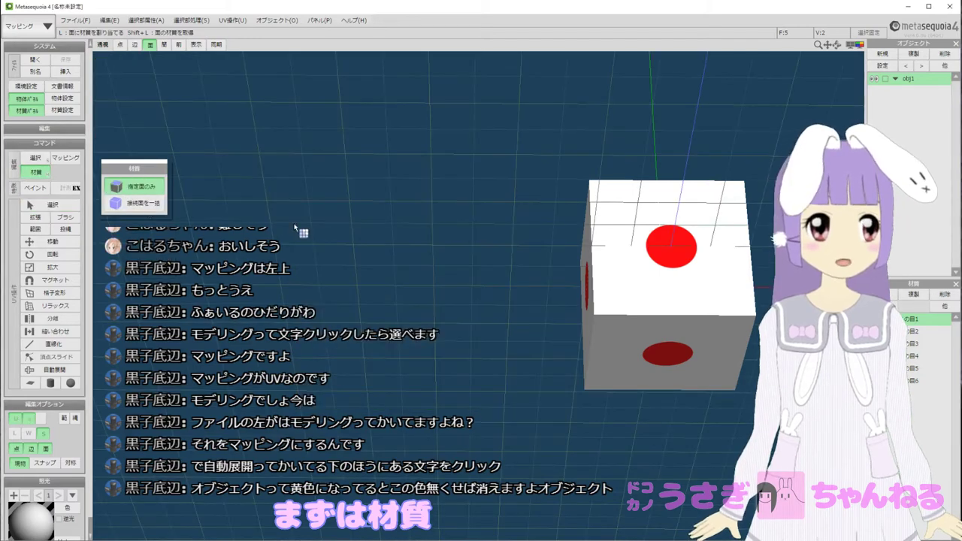
pyautogui.moveTo(417, 219); pyautogui.dragTo(432, 256, button='right')
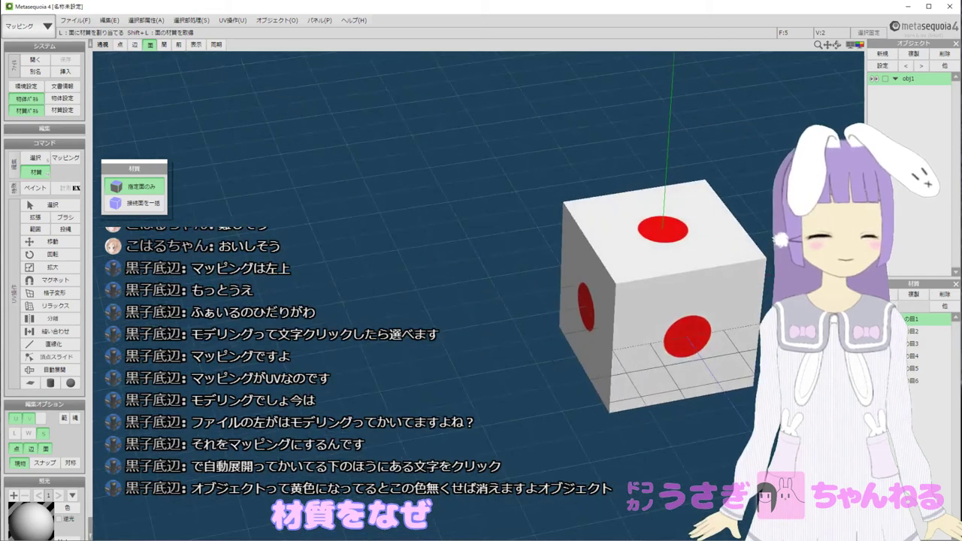
pyautogui.click(66, 159)
pyautogui.click(41, 159)
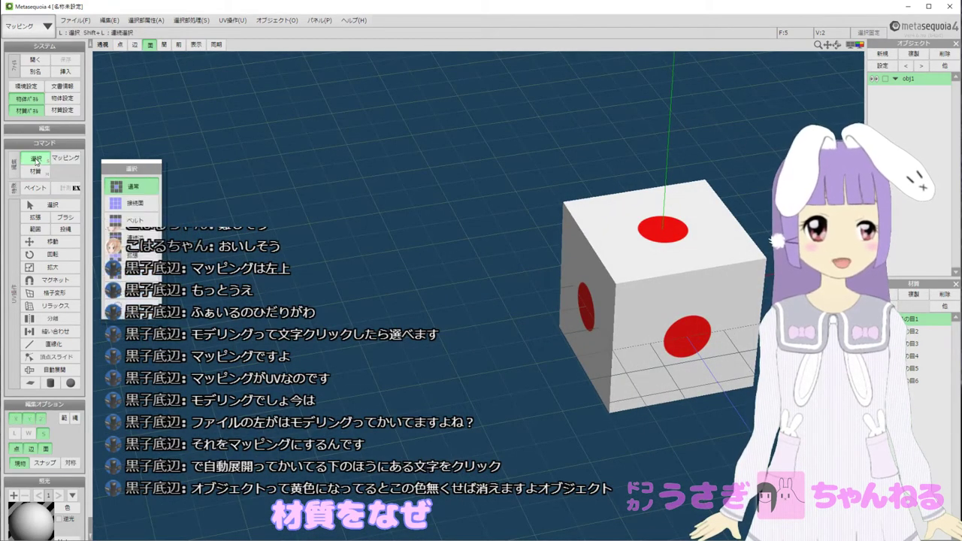
pyautogui.click(41, 172)
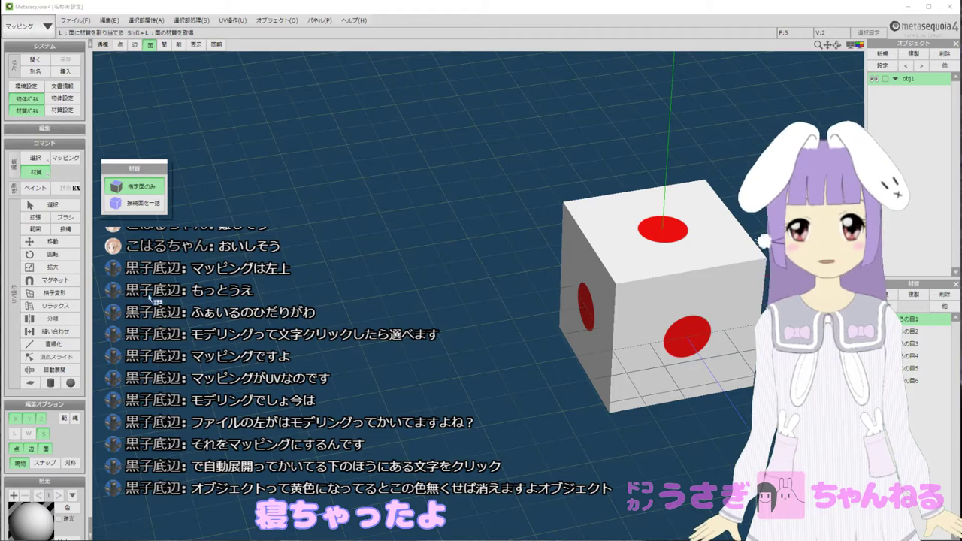
pyautogui.click(55, 159)
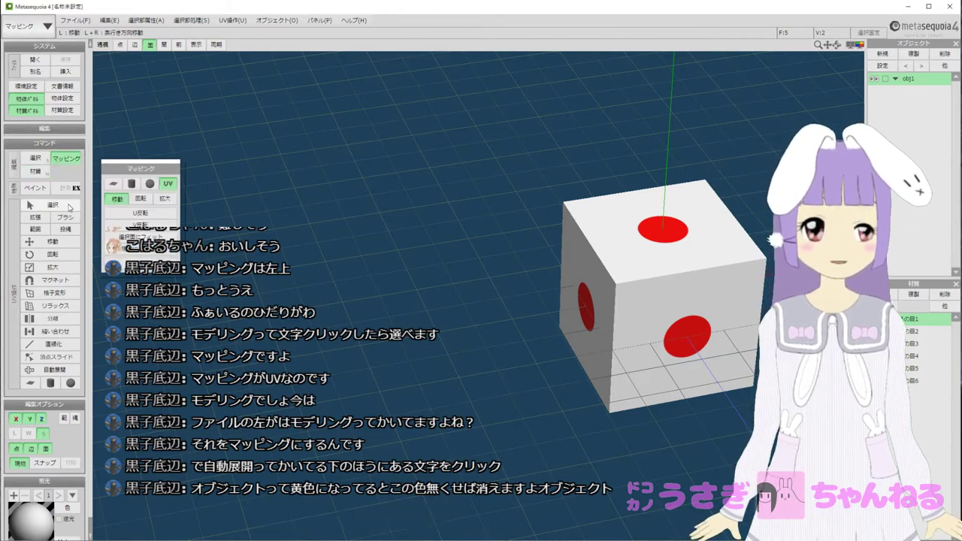
# Open the UV layout with the UV selection command and view the textures of materials さいころの目1 to さいころの目6 on it.
pyautogui.click(52, 205)
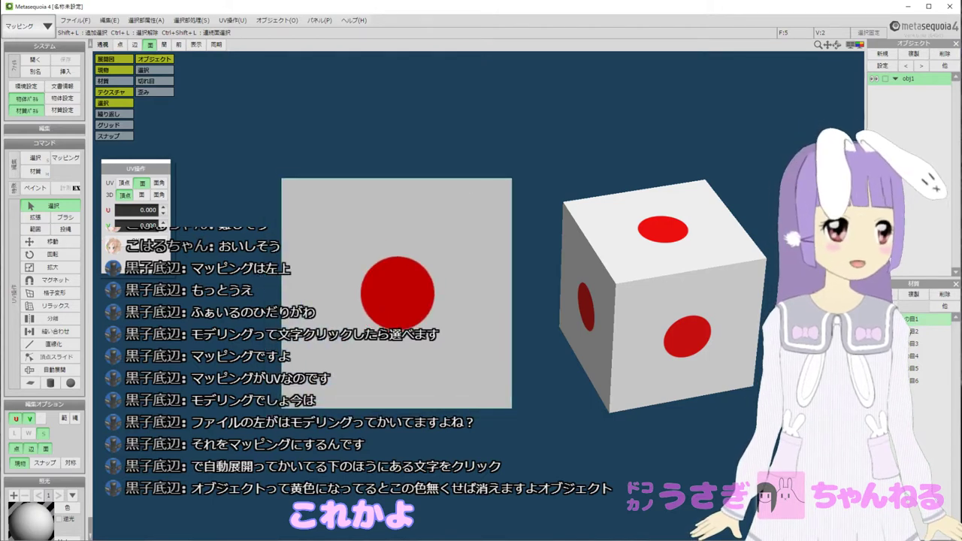
pyautogui.click(939, 331)
pyautogui.click(939, 343)
pyautogui.click(932, 357)
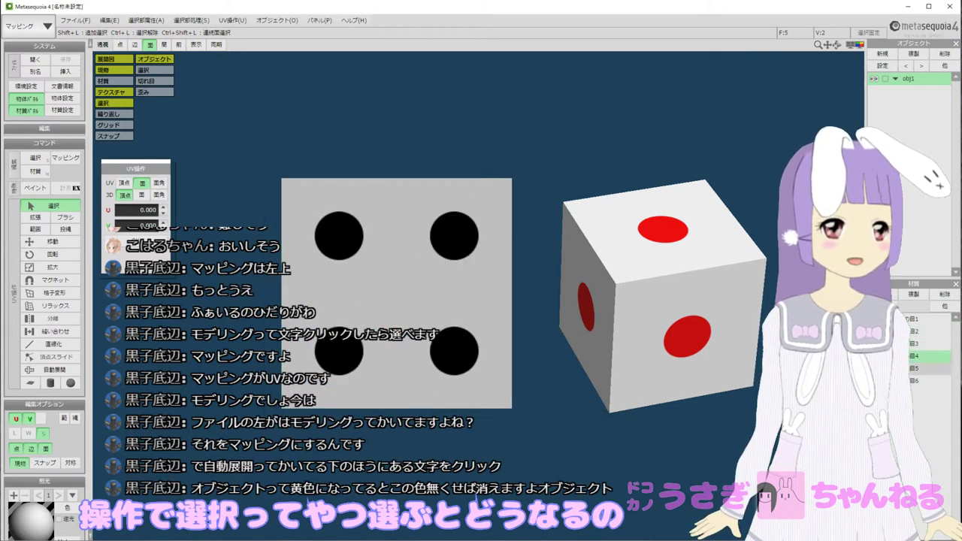
pyautogui.click(932, 368)
pyautogui.click(932, 380)
pyautogui.click(911, 368)
pyautogui.click(909, 356)
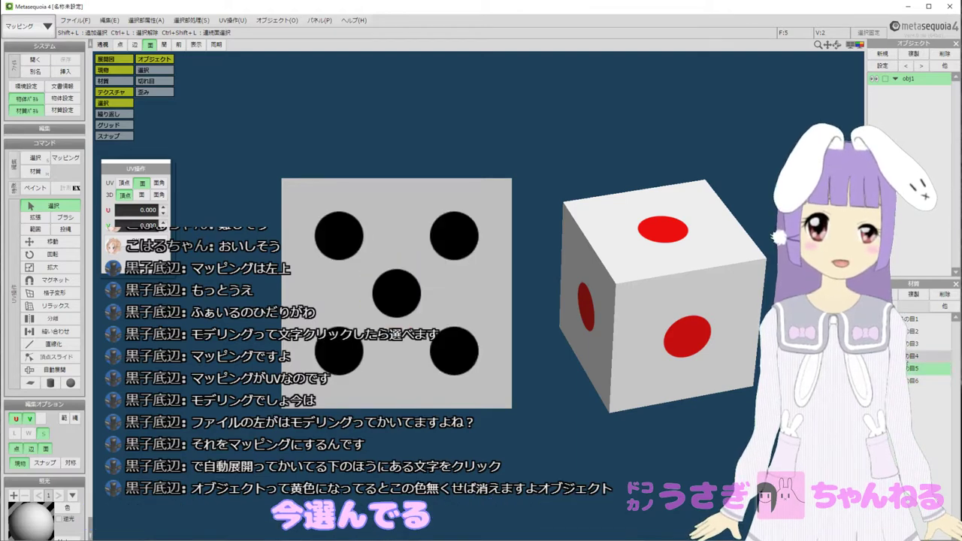
pyautogui.click(907, 345)
pyautogui.click(911, 331)
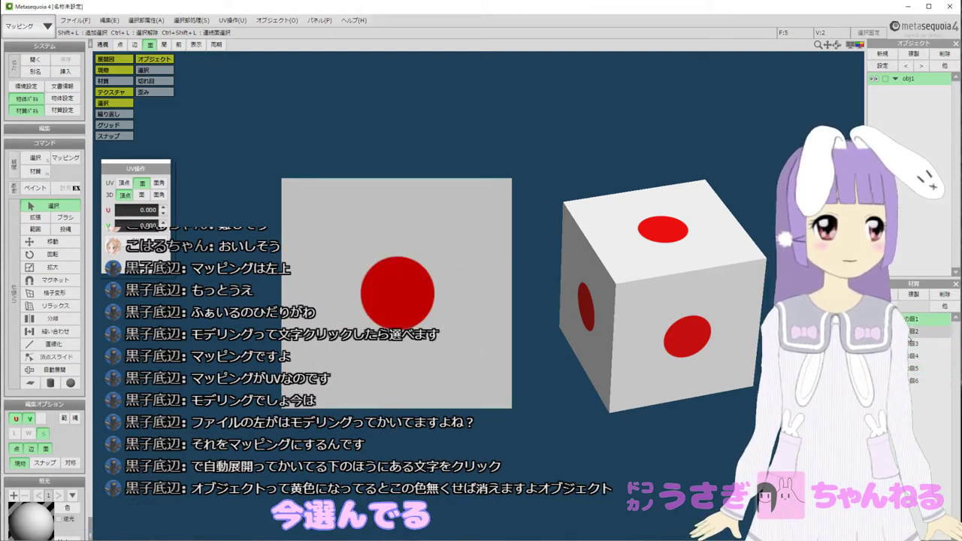
pyautogui.click(911, 356)
pyautogui.click(910, 368)
pyautogui.click(913, 343)
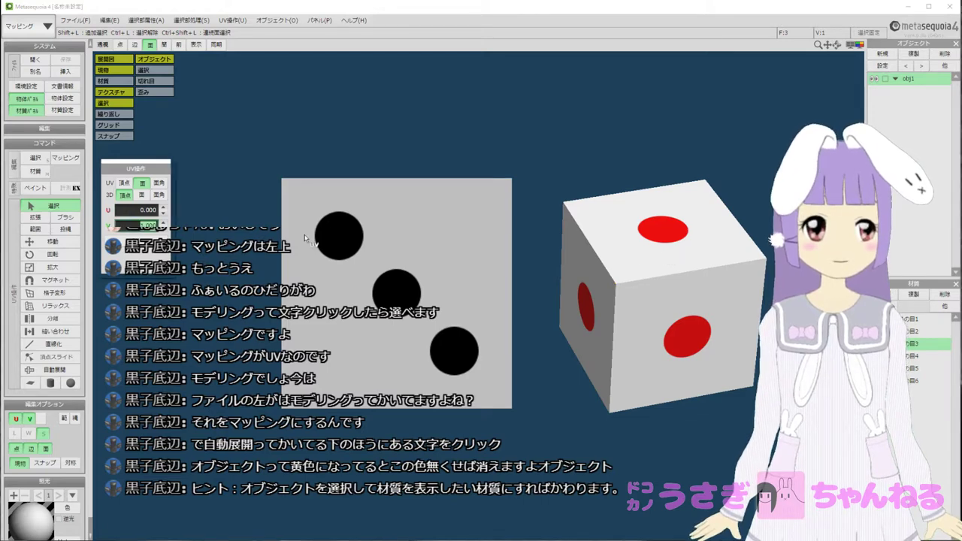
# Set the UV operation's 3D selection to faces and try to pick a single face on the cube.
pyautogui.moveTo(673, 254); pyautogui.dragTo(649, 257, button='middle')
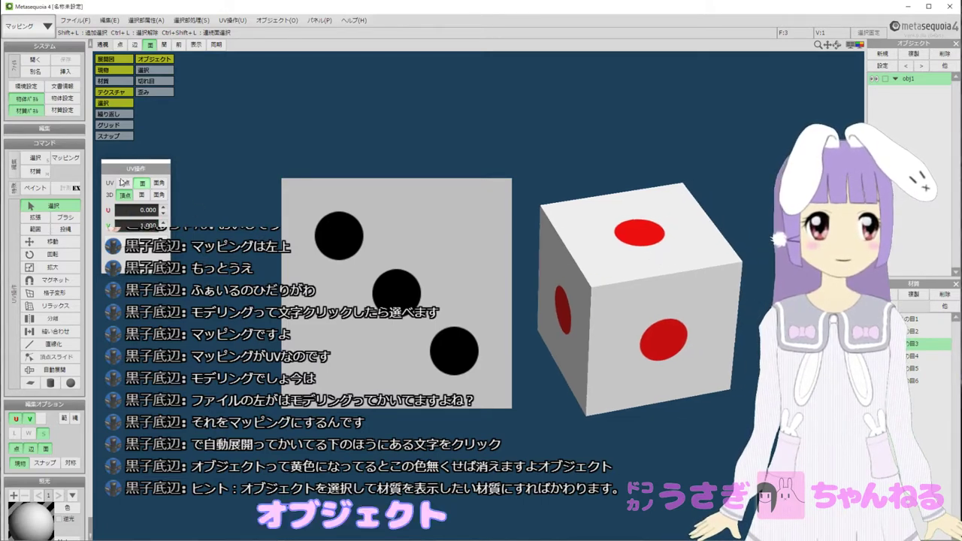
pyautogui.click(36, 157)
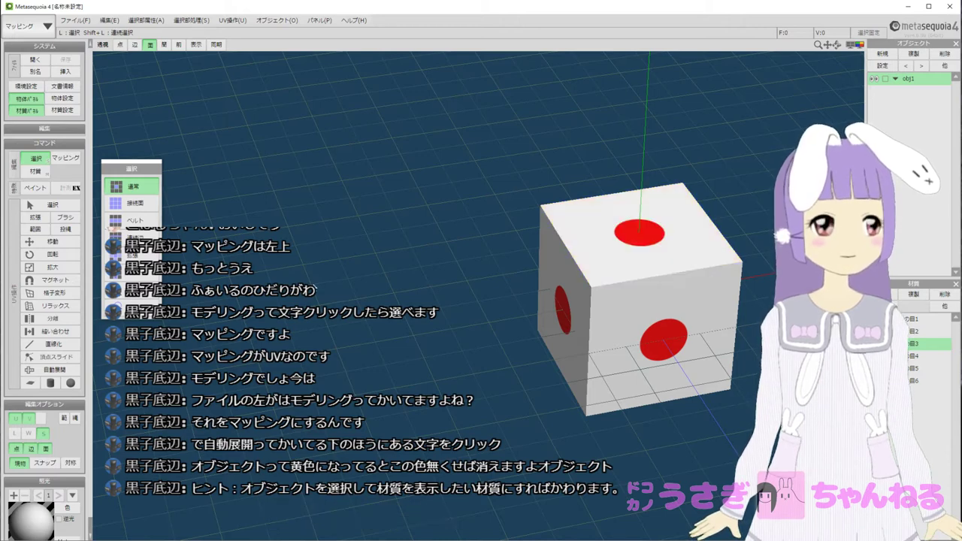
pyautogui.click(54, 205)
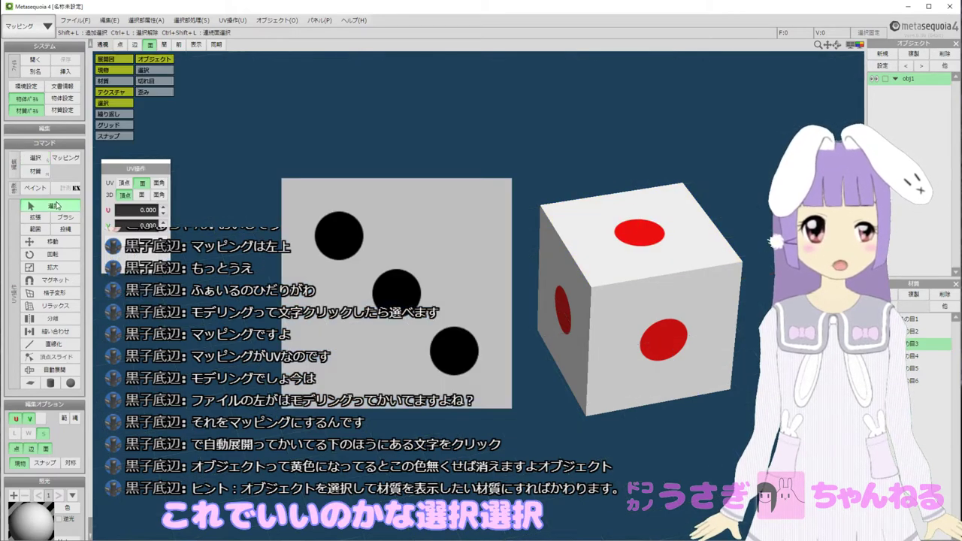
pyautogui.click(687, 251)
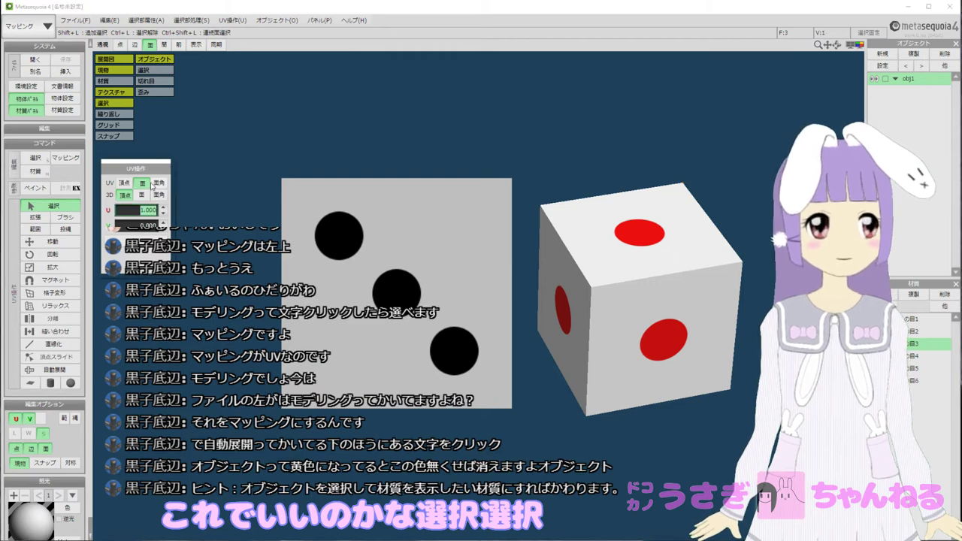
pyautogui.click(143, 198)
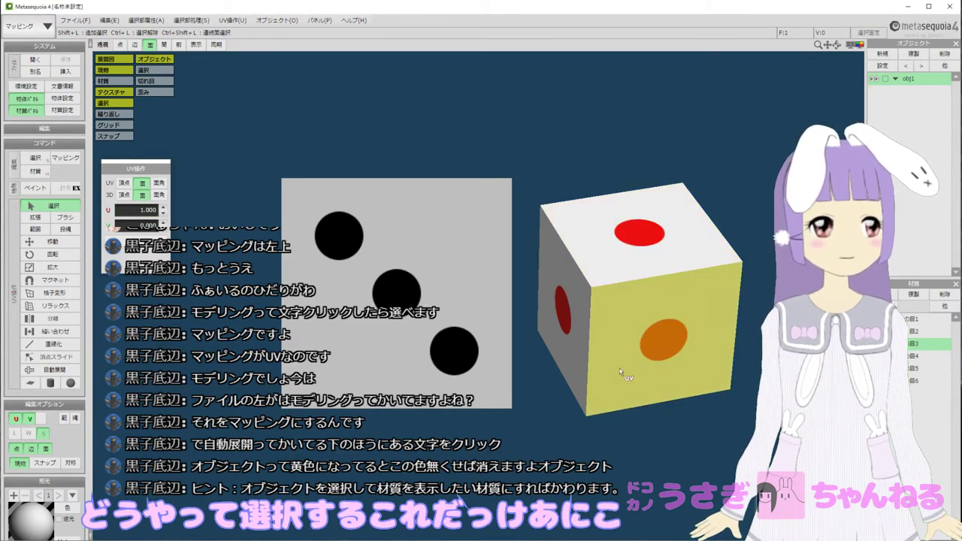
pyautogui.click(747, 306)
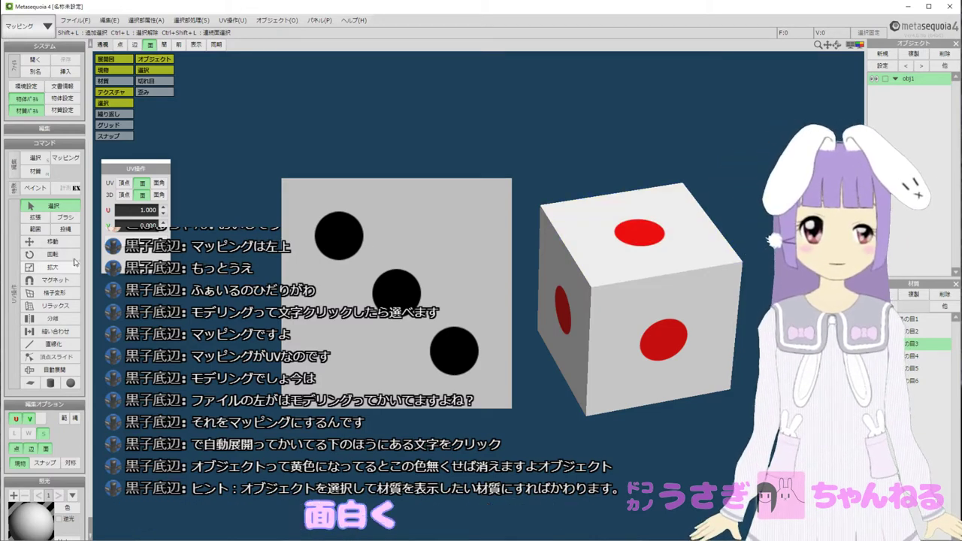
# Assign material さいころの目3 to the cube's top face, applying it to the specified face only.
pyautogui.click(35, 172)
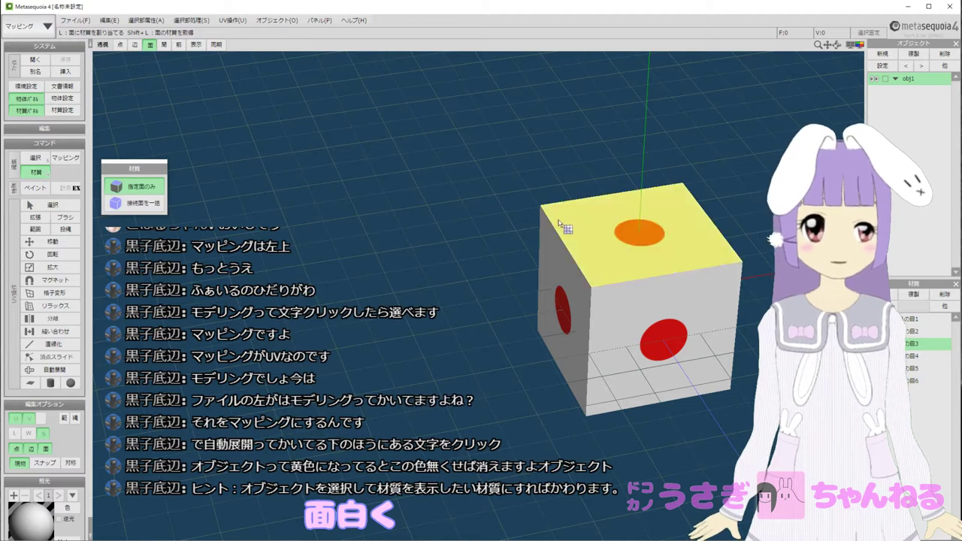
pyautogui.click(594, 227)
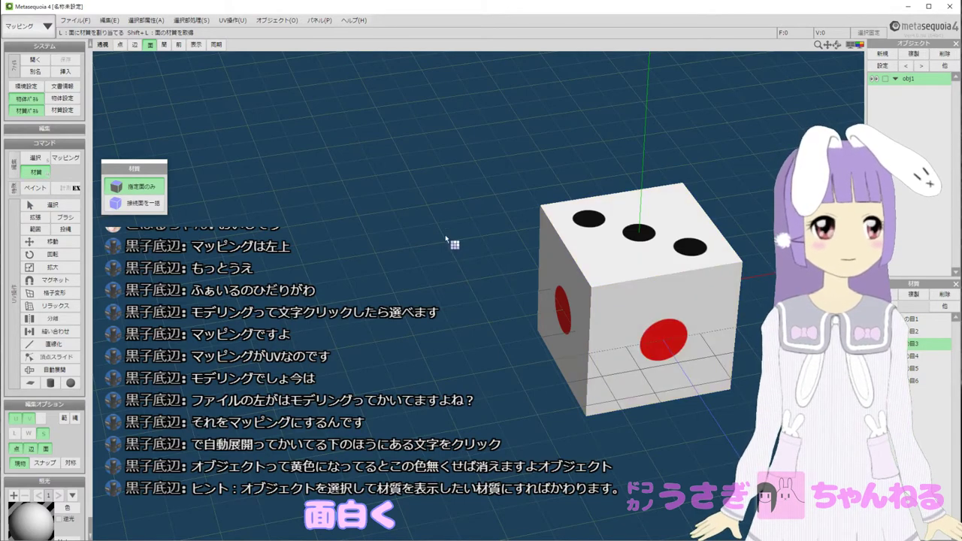
pyautogui.moveTo(445, 235); pyautogui.dragTo(282, 219, button='middle')
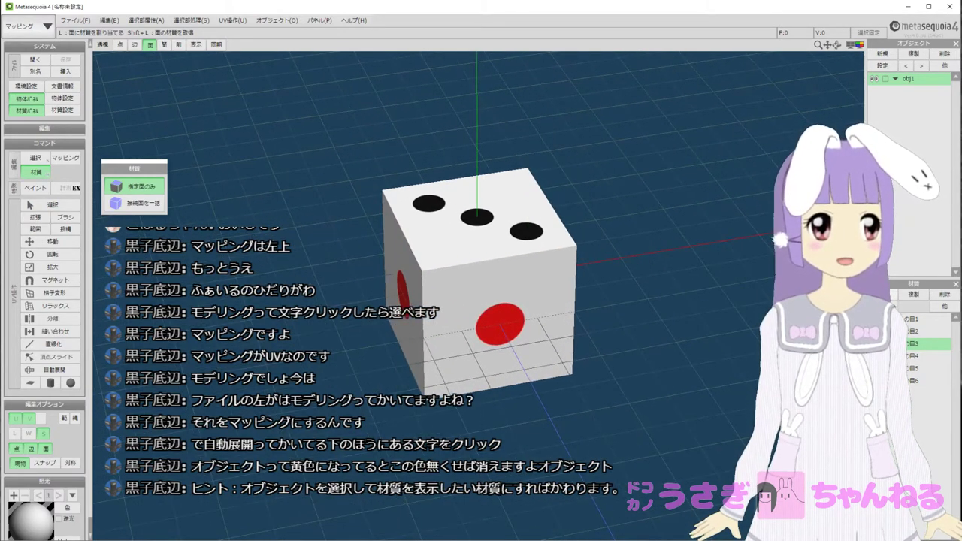
# Assign material さいころの目1 to the top face, さいころの目2 to the front face and さいころの目3 to the adjacent side face.
pyautogui.click(921, 319)
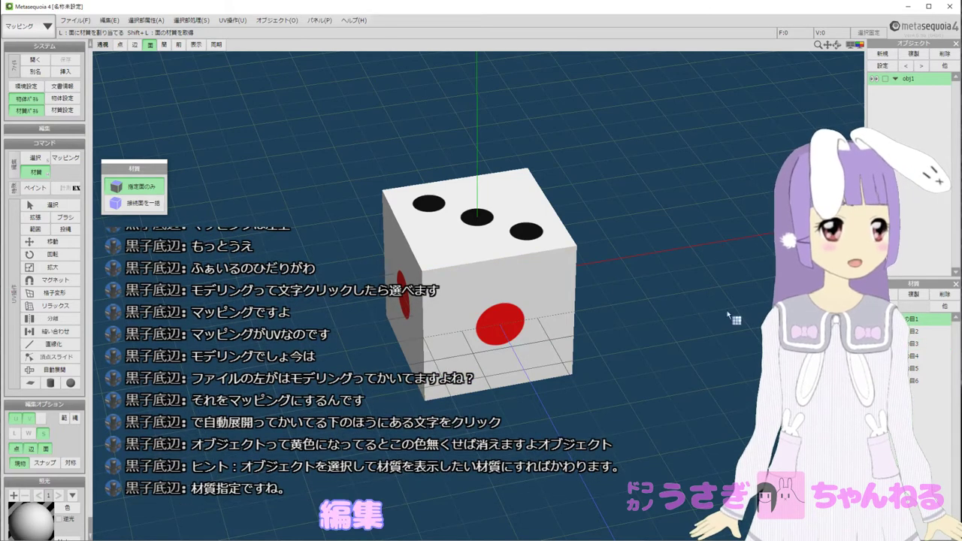
pyautogui.click(490, 231)
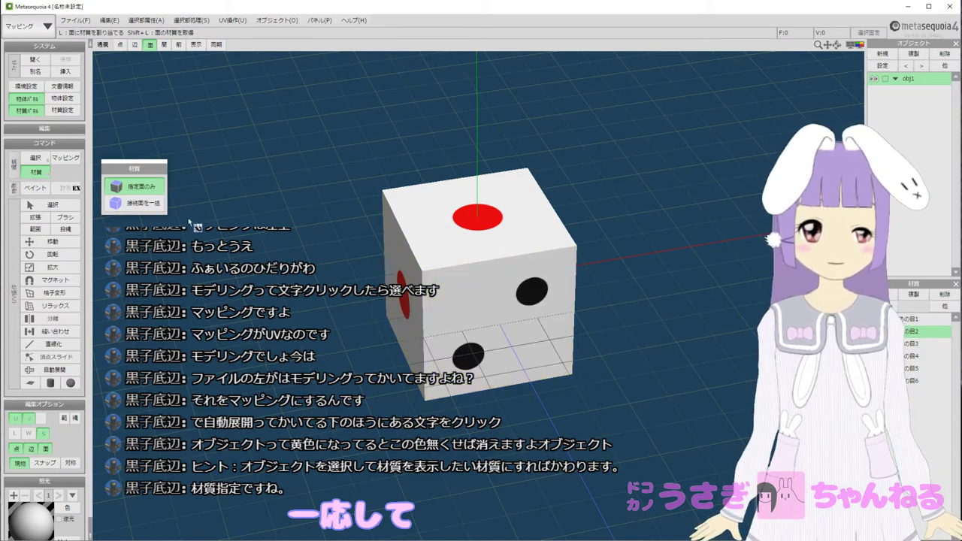
pyautogui.moveTo(621, 272); pyautogui.dragTo(571, 263, button='right')
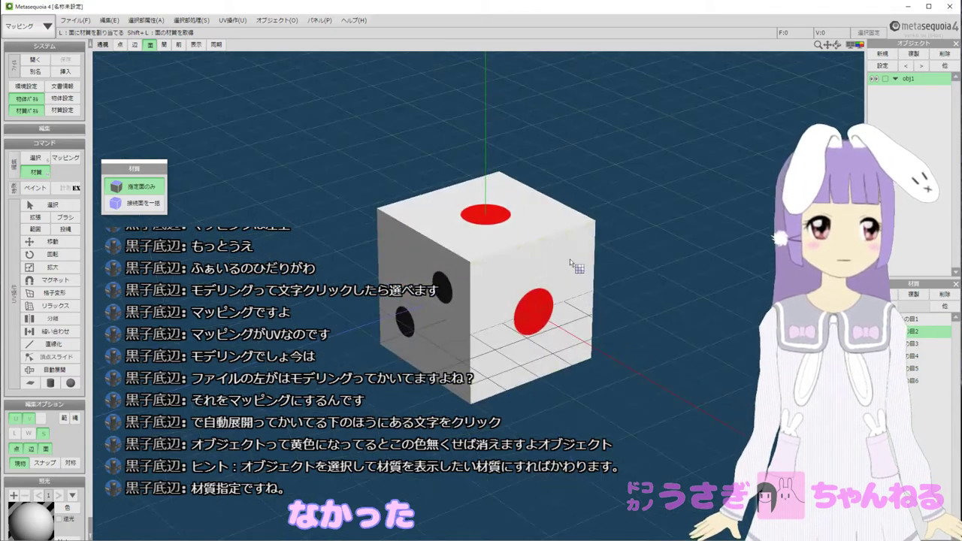
pyautogui.click(918, 344)
pyautogui.click(554, 338)
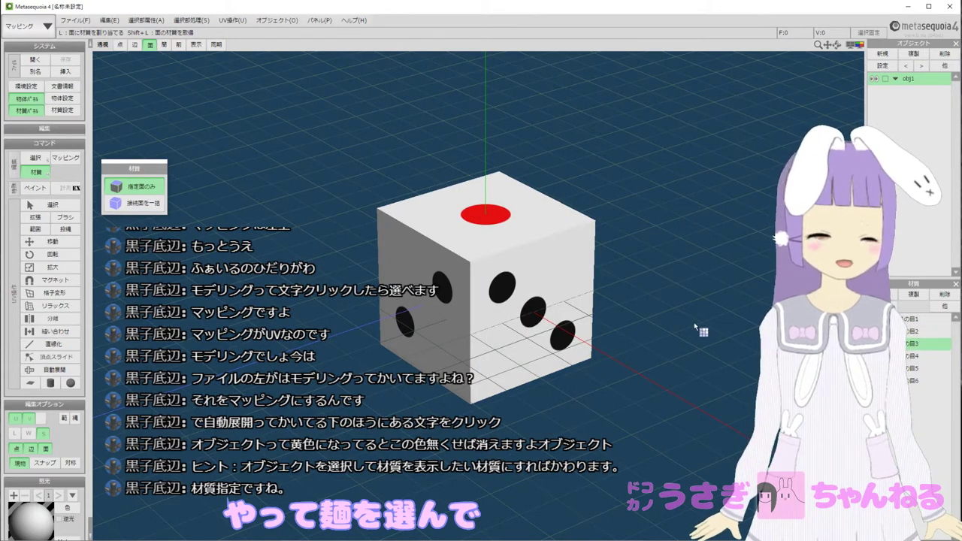
# Assign material さいころの目5 to the face opposite the two dots and さいころの目4 to the face opposite the three dots.
pyautogui.moveTo(693, 322); pyautogui.dragTo(658, 290, button='right')
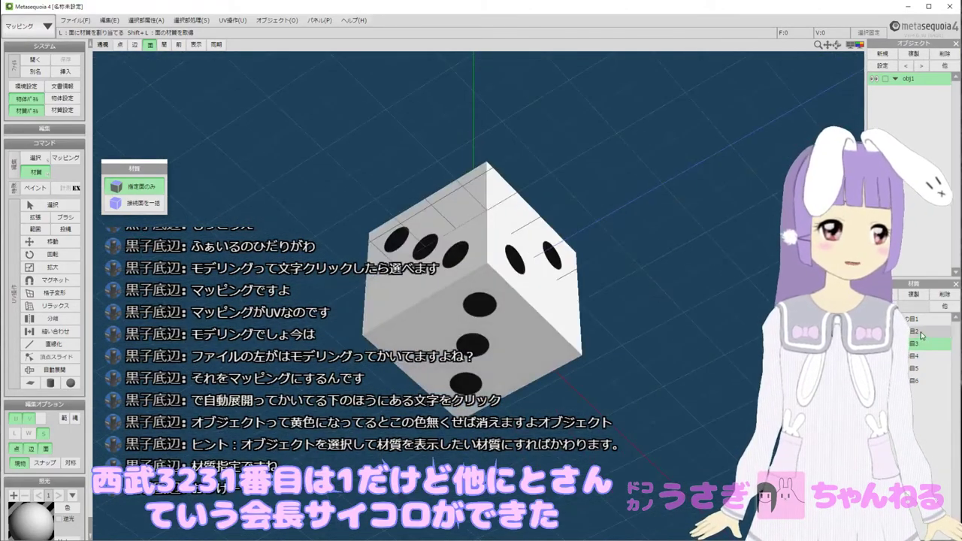
pyautogui.moveTo(553, 192); pyautogui.dragTo(505, 342, button='right')
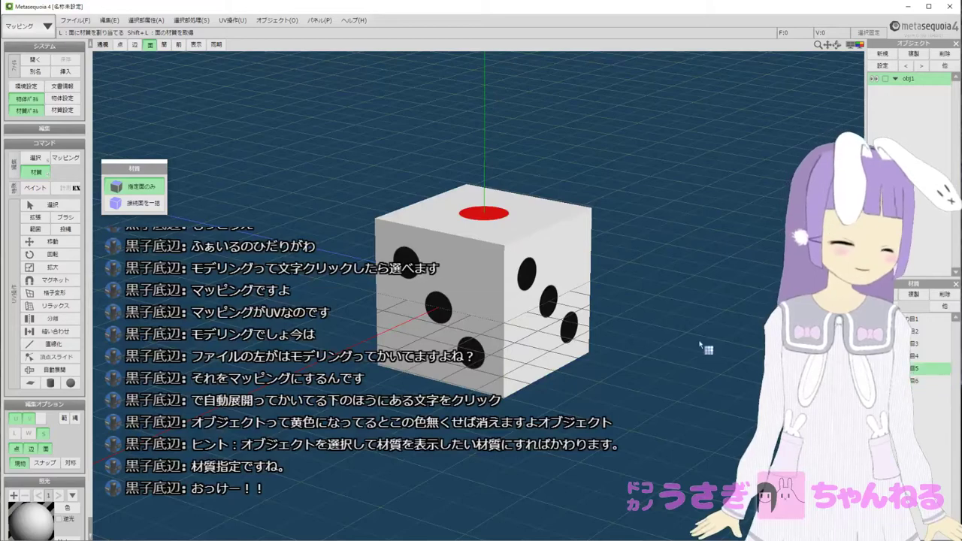
pyautogui.moveTo(706, 347); pyautogui.dragTo(614, 296, button='right')
pyautogui.click(924, 356)
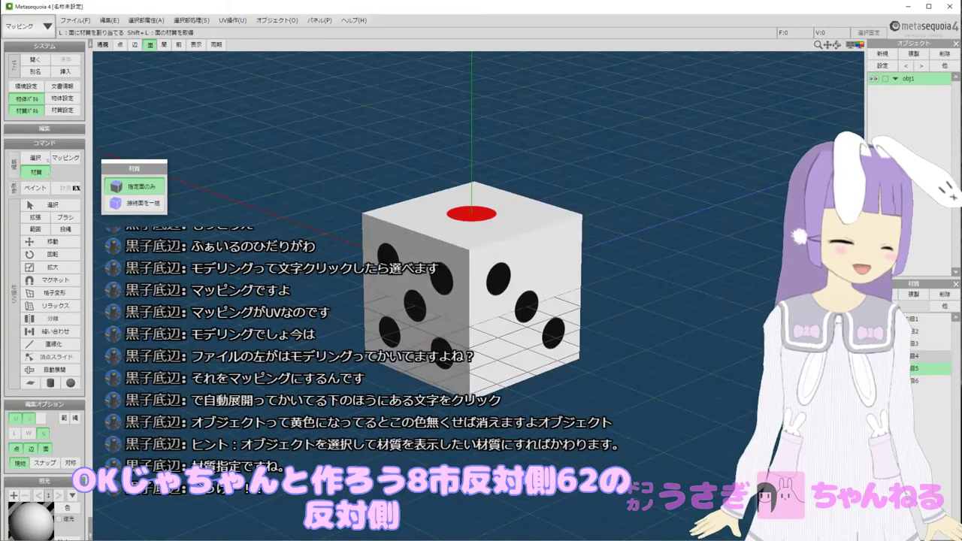
pyautogui.click(525, 311)
pyautogui.moveTo(701, 216); pyautogui.dragTo(404, 189, button='right')
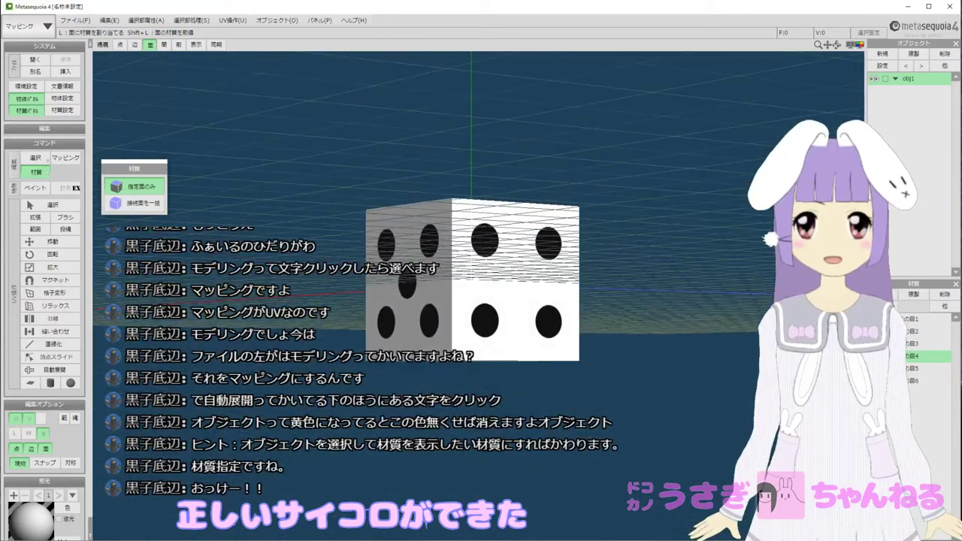
# Rename the object obj1 as サイコロ1 in its object settings.
pyautogui.doubleClick(907, 78)
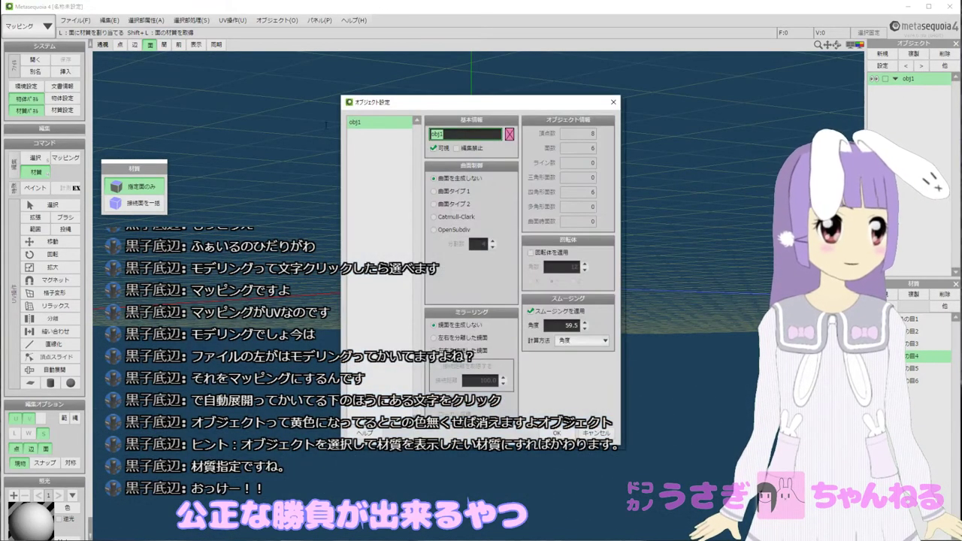
pyautogui.write('sai')
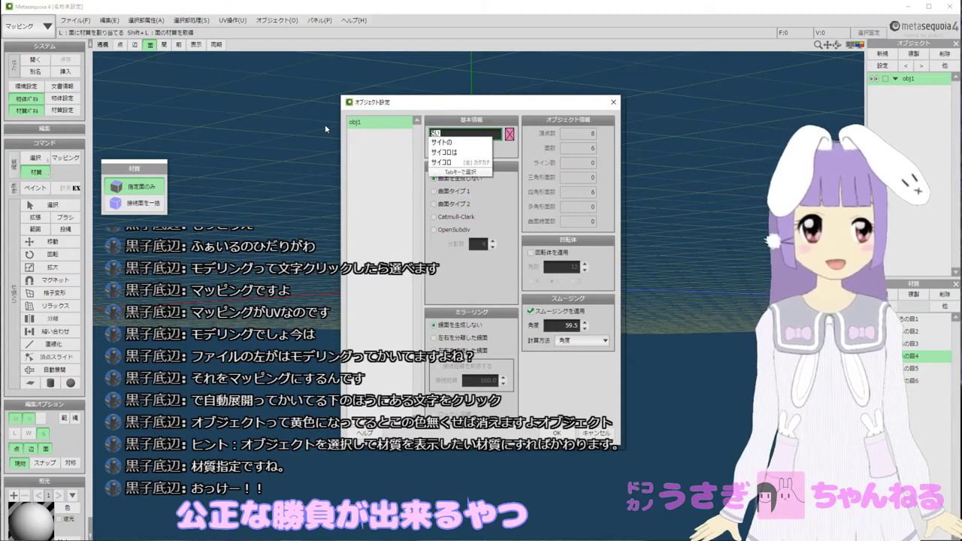
pyautogui.write('koro')
pyautogui.press('space')
pyautogui.press('Return')
pyautogui.write('1')
pyautogui.press('Return')
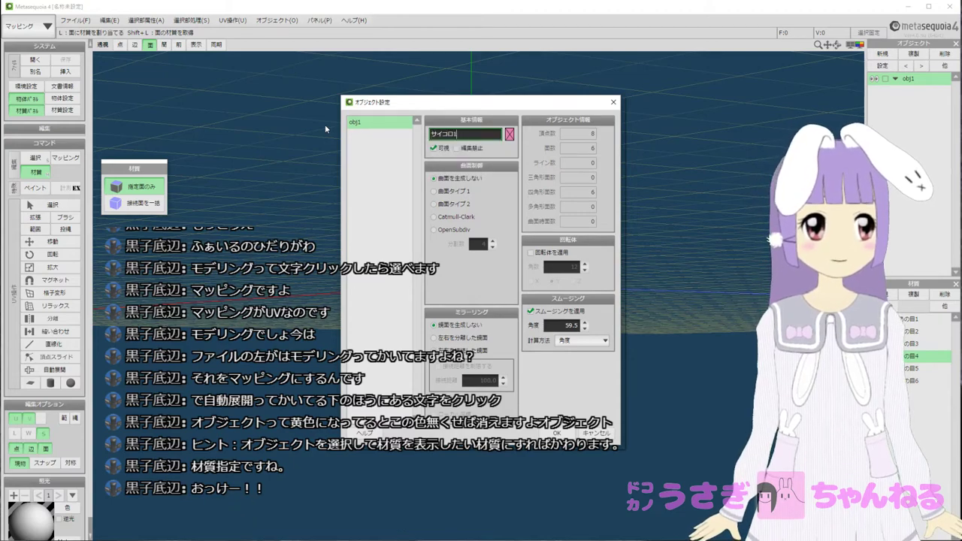
pyautogui.press('Return')
# Inspect the textured dice from several angles and check which file saving commands are available.
pyautogui.moveTo(558, 150); pyautogui.dragTo(413, 159, button='right')
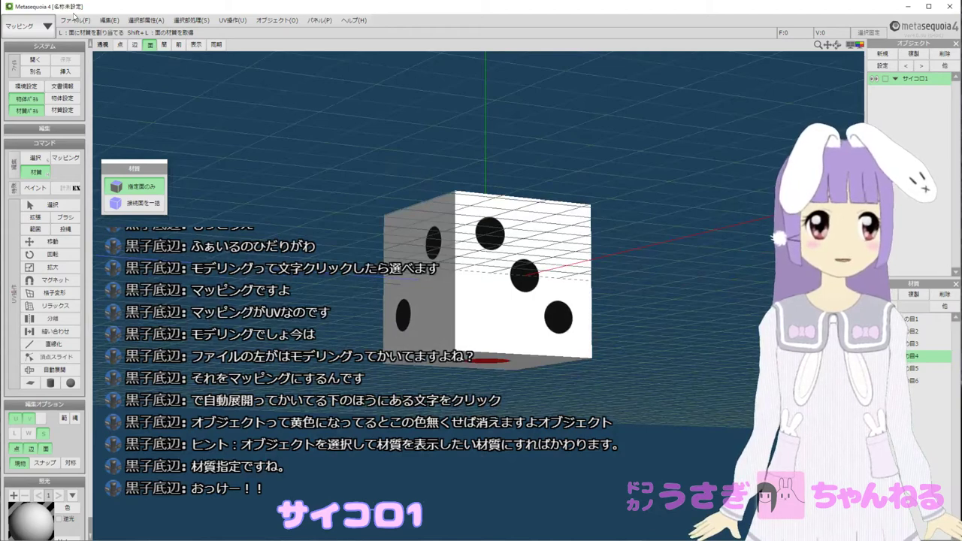
pyautogui.moveTo(153, 54); pyautogui.dragTo(204, 177, button='right')
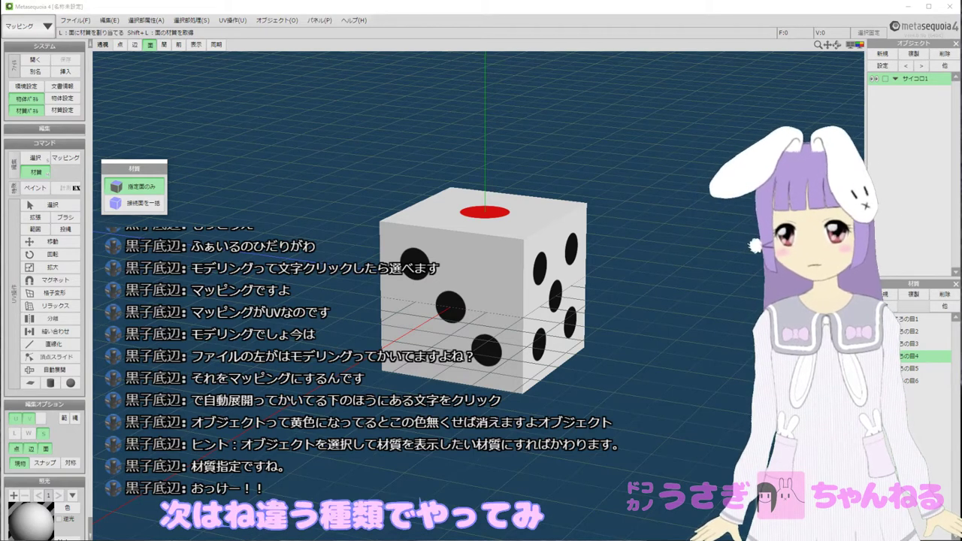
pyautogui.moveTo(338, 281); pyautogui.dragTo(319, 316, button='right')
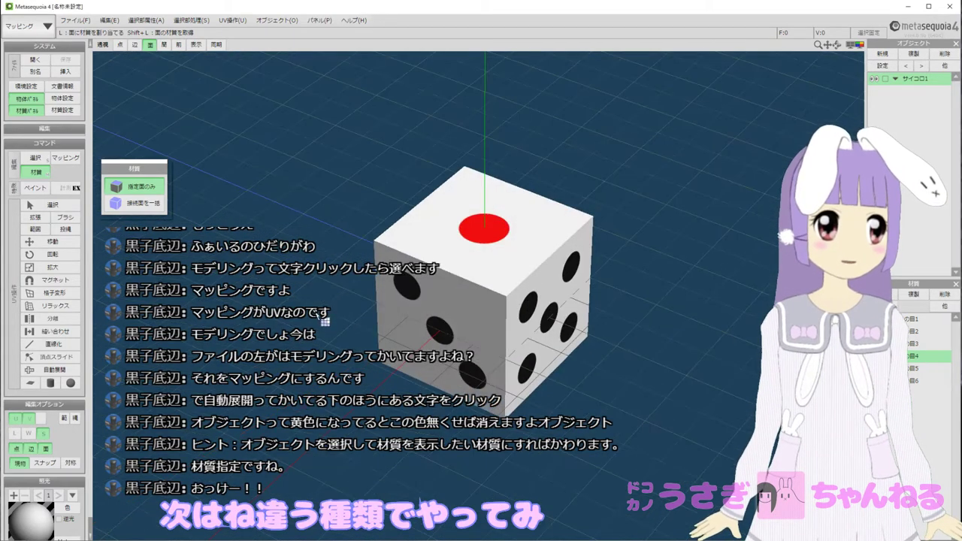
pyautogui.click(80, 19)
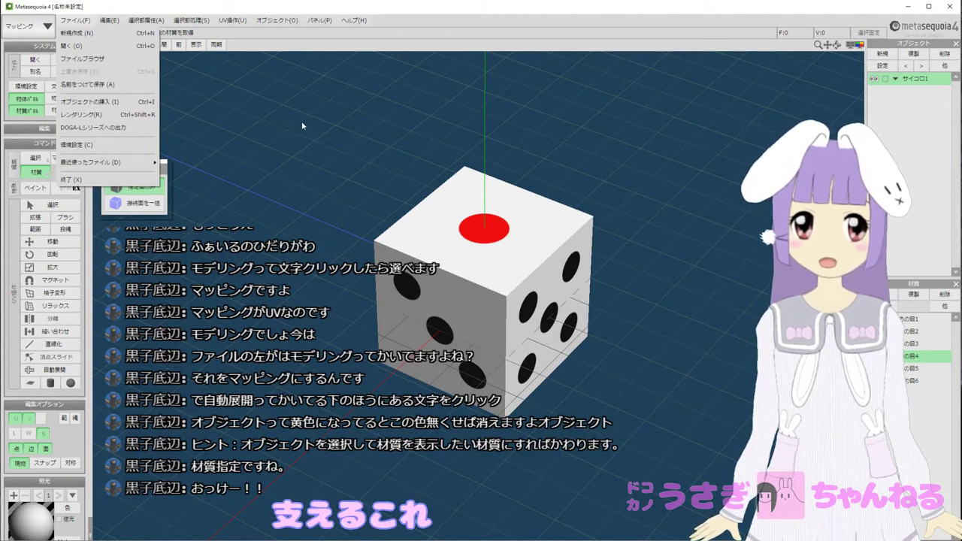
pyautogui.click(209, 90)
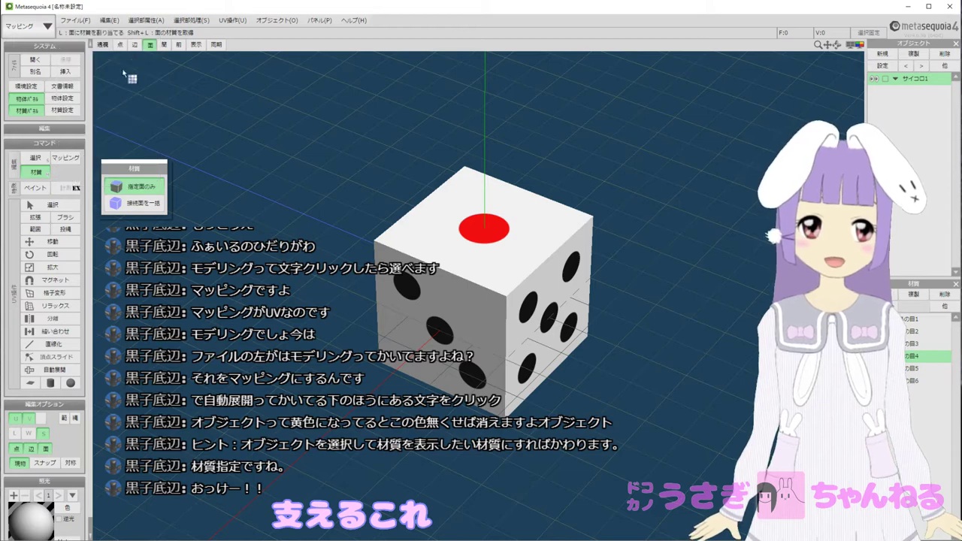
pyautogui.click(75, 21)
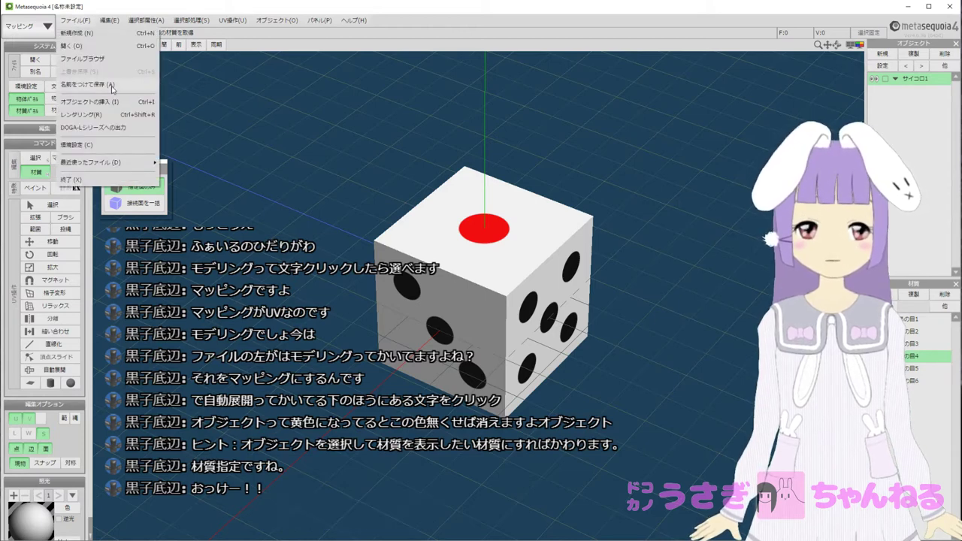
pyautogui.click(299, 144)
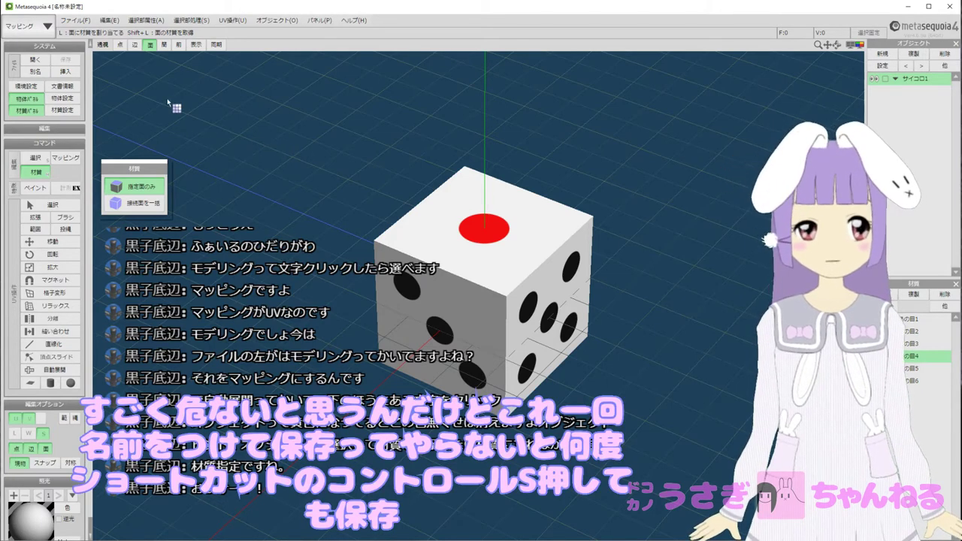
pyautogui.moveTo(278, 129); pyautogui.dragTo(306, 204, button='middle')
pyautogui.moveTo(306, 204); pyautogui.dragTo(296, 189, button='right')
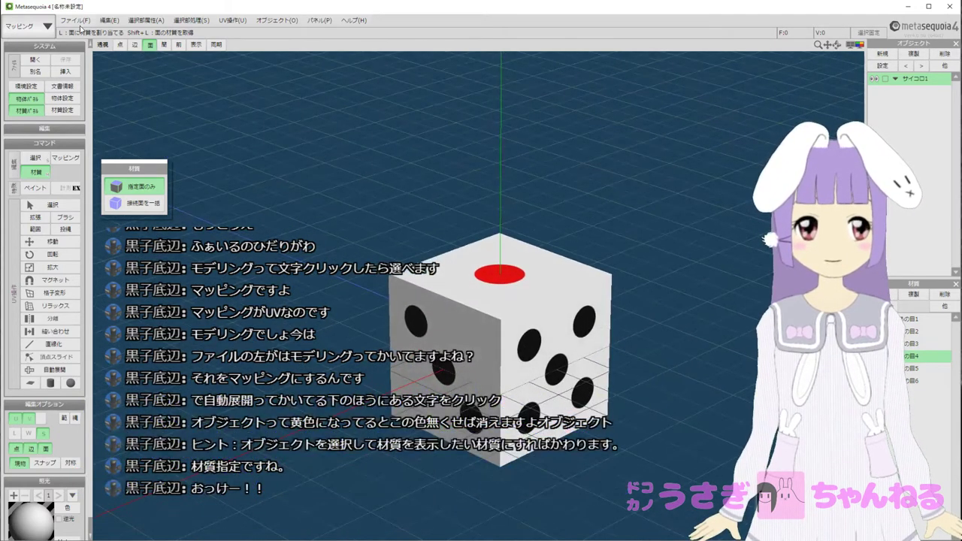
pyautogui.click(75, 21)
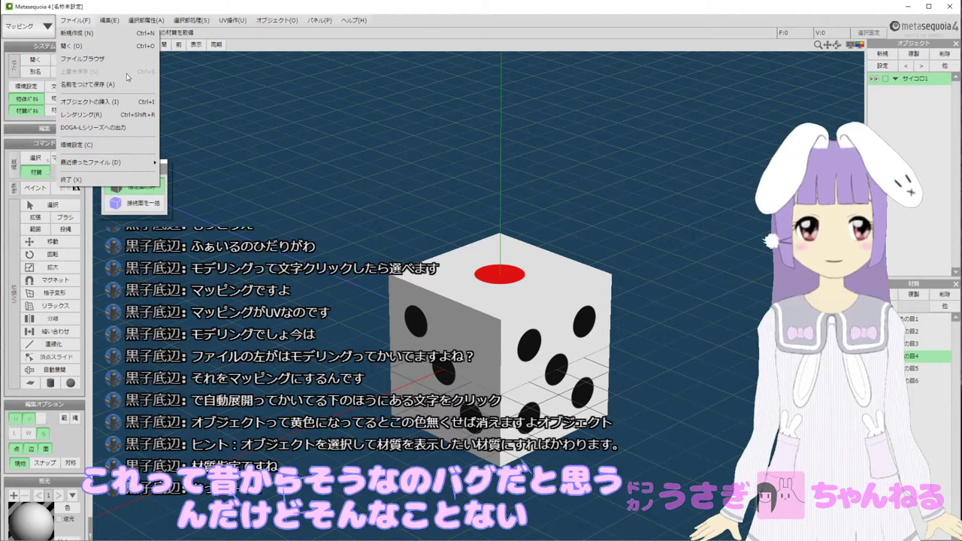
pyautogui.moveTo(317, 20)
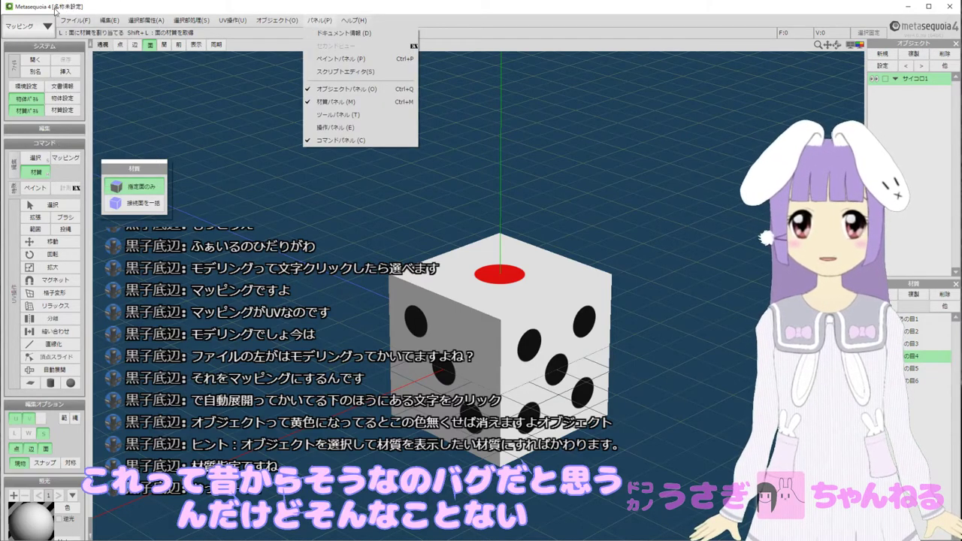
# Save the document under the name サイコロ.mqo in the dice folder.
pyautogui.moveTo(72, 20)
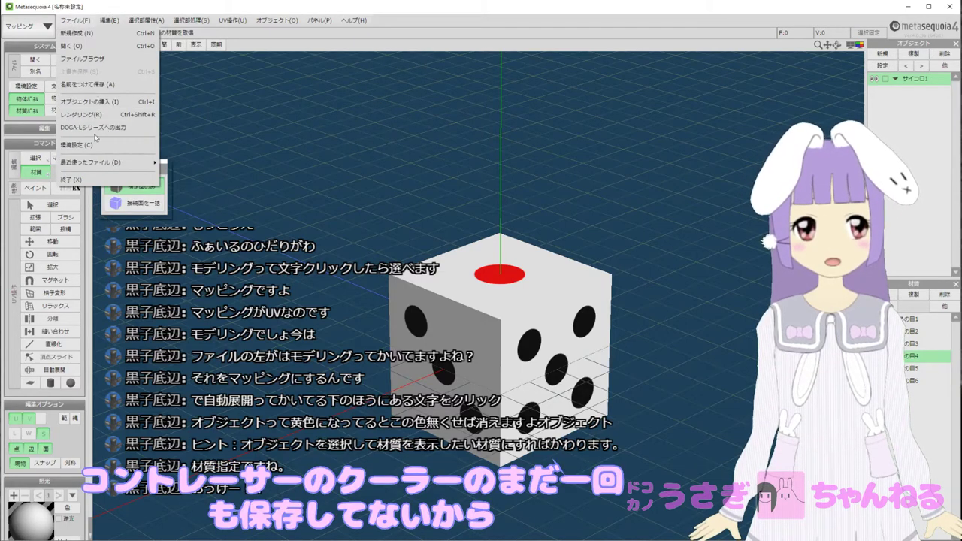
pyautogui.click(92, 88)
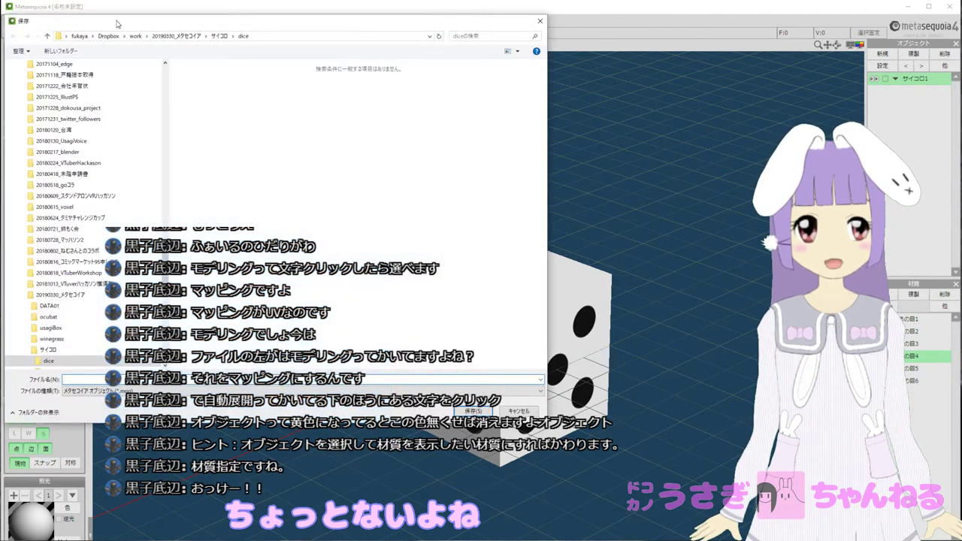
pyautogui.moveTo(118, 23); pyautogui.dragTo(0, 48)
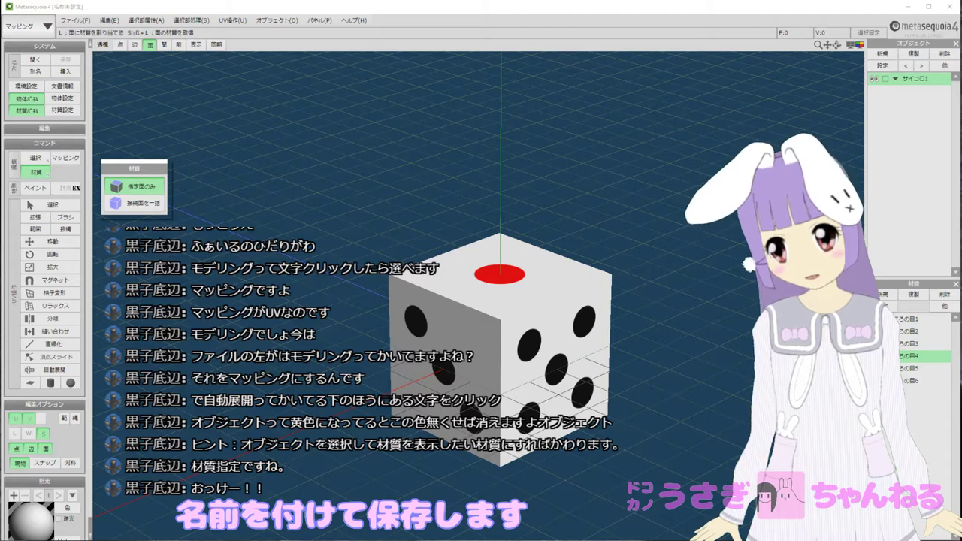
pyautogui.press('Return')
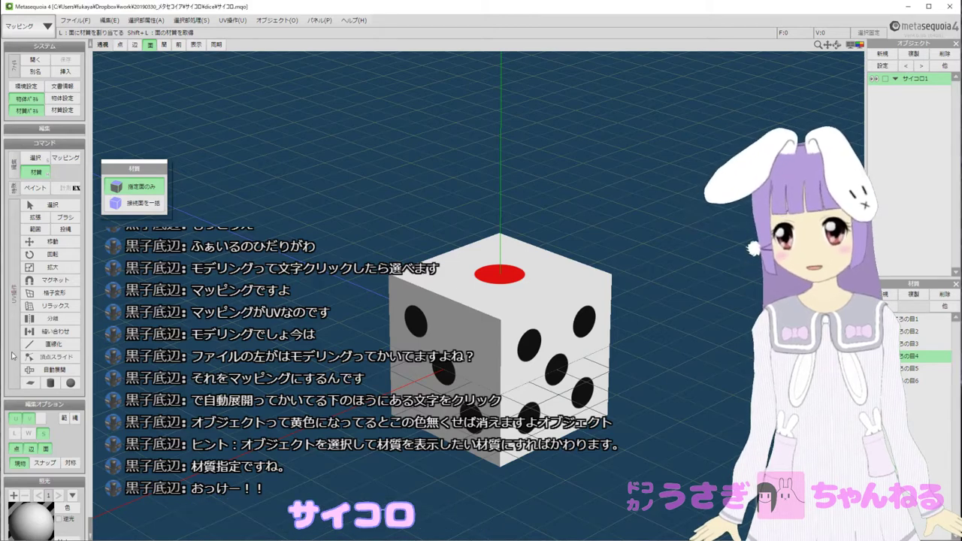
# Add a new object to the object list and name it サイコロ2 in its object settings.
pyautogui.moveTo(285, 194); pyautogui.dragTo(306, 224, button='right')
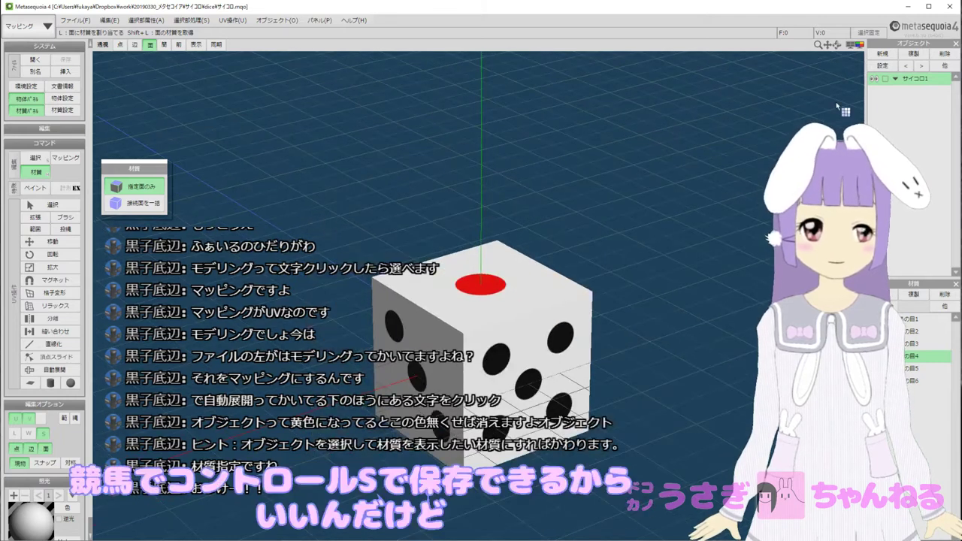
pyautogui.click(885, 55)
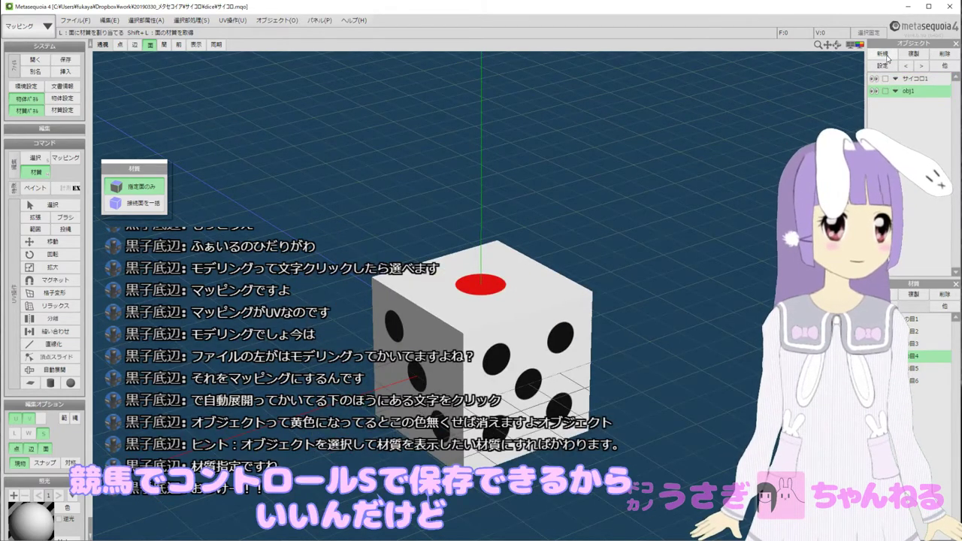
pyautogui.doubleClick(910, 92)
pyautogui.write('サイコロ')
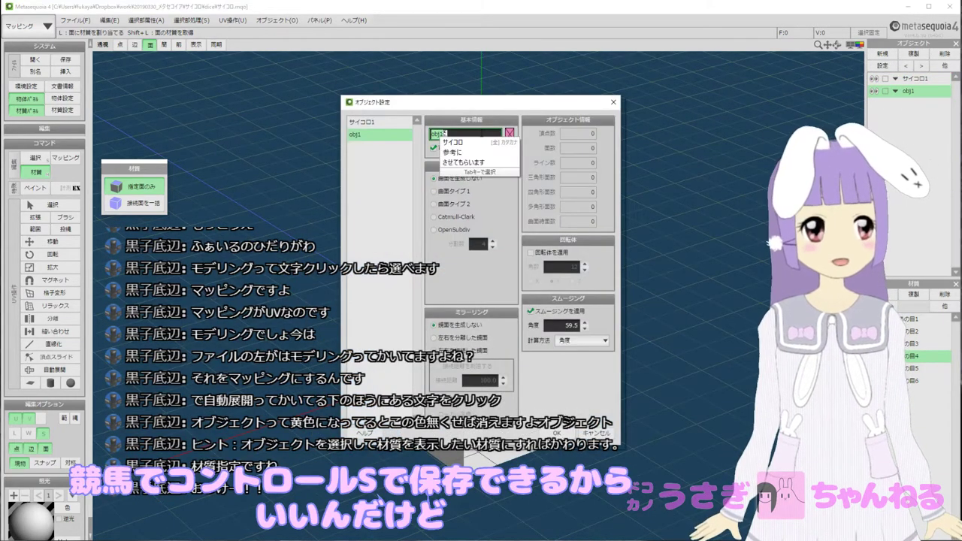
pyautogui.press('Return')
pyautogui.press('Zenkaku_Hankaku')
pyautogui.write('2')
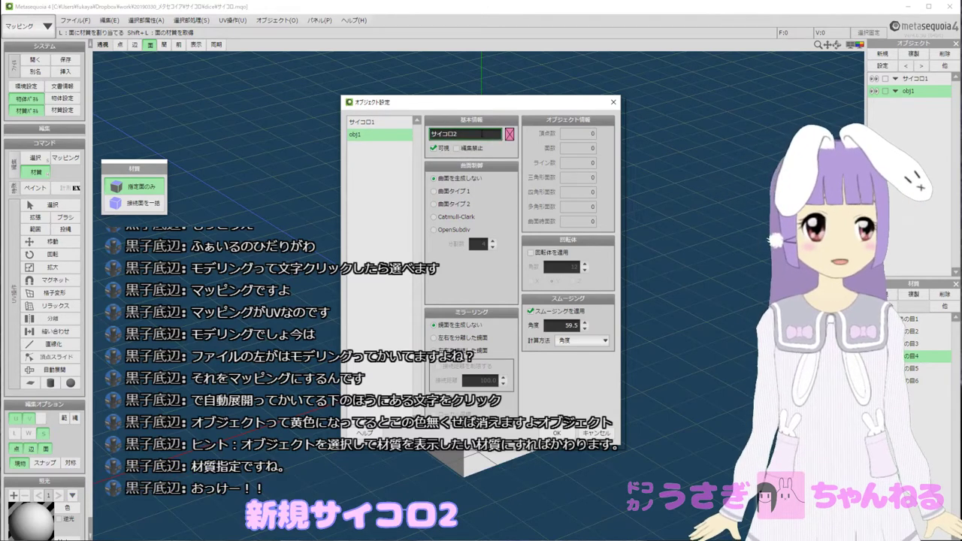
pyautogui.press('Return')
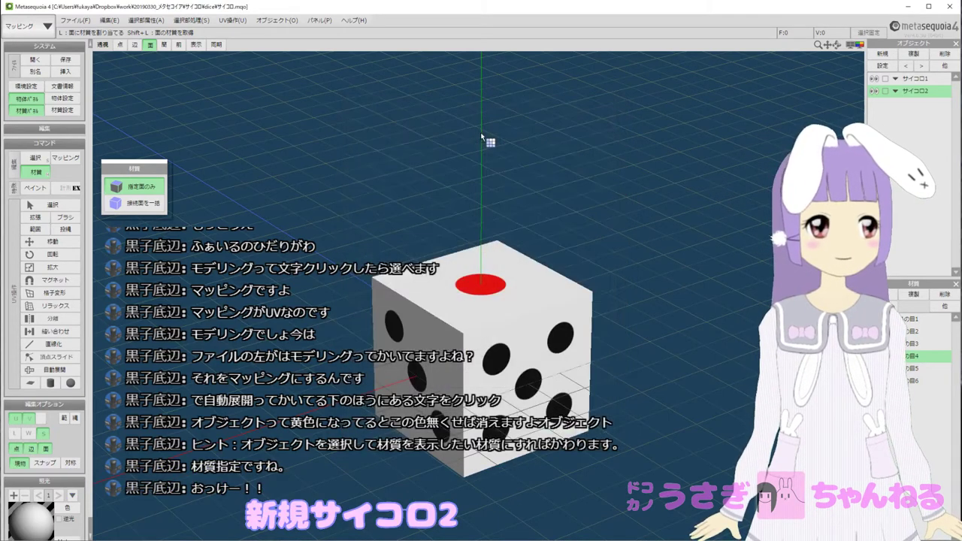
# Hide the object サイコロ1 and switch the workspace from mapping to the text-based modelling mode, モデリング (文字).
pyautogui.click(873, 78)
pyautogui.moveTo(352, 167); pyautogui.dragTo(271, 198, button='middle')
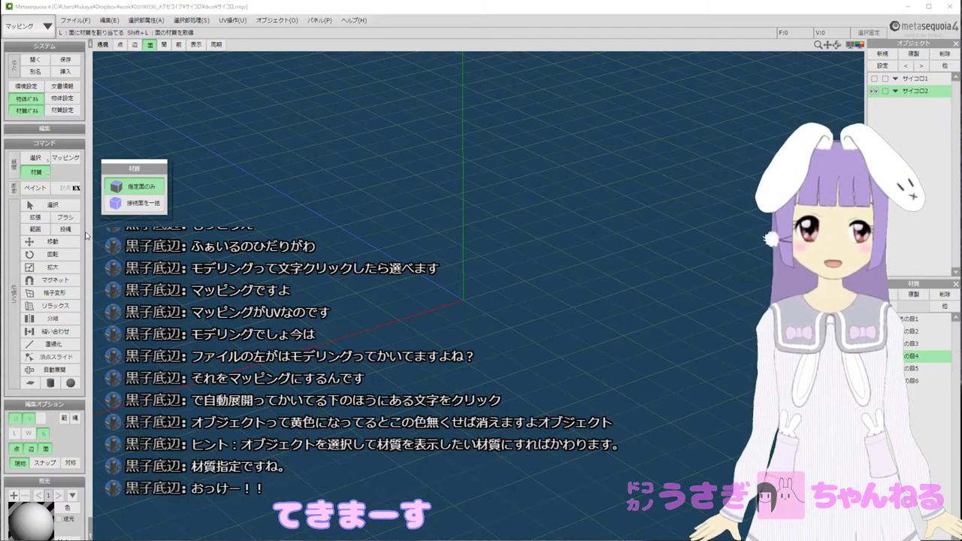
pyautogui.click(35, 28)
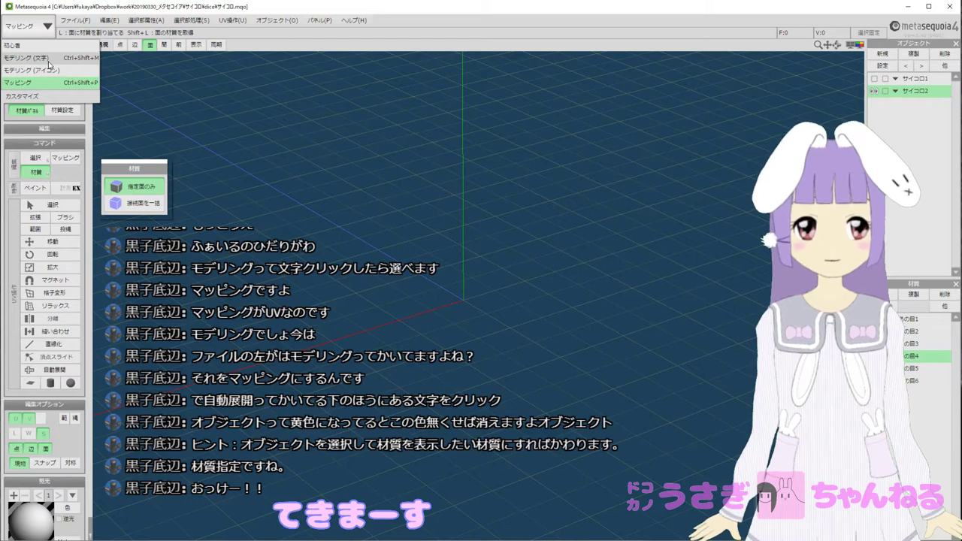
pyautogui.click(30, 58)
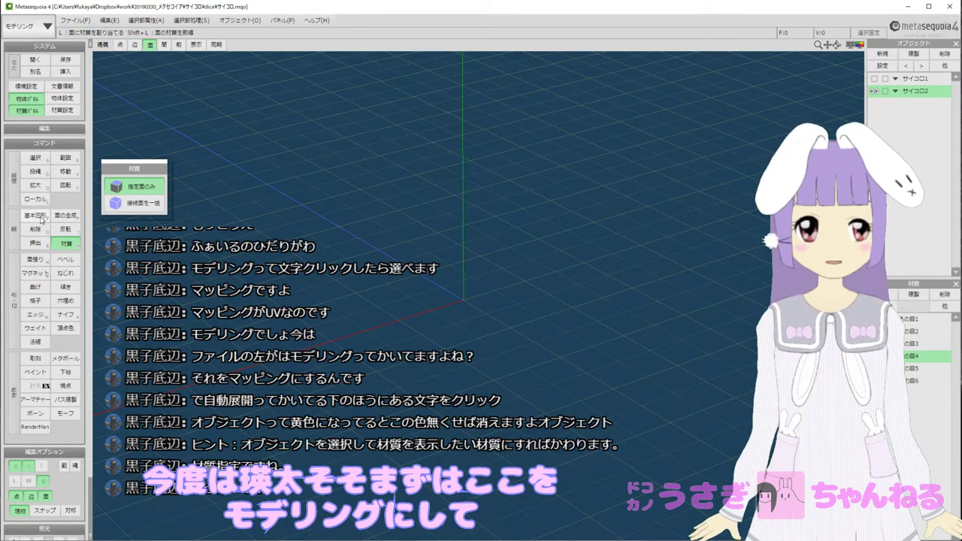
# Create a 200 × 200 × 200 box primitive with one division per axis and UV mapping in サイコロ2, and view its faces.
pyautogui.click(43, 218)
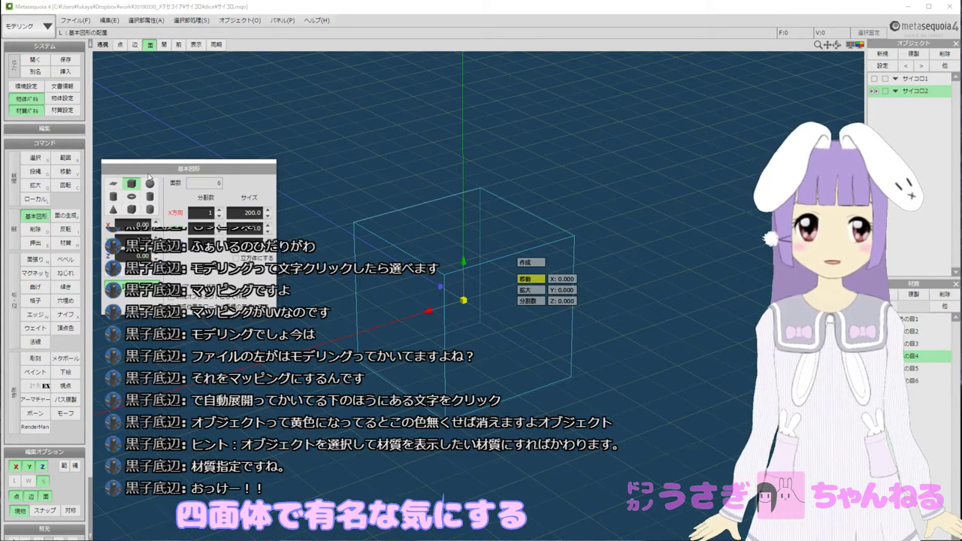
pyautogui.moveTo(180, 169); pyautogui.dragTo(184, 70)
pyautogui.moveTo(264, 145); pyautogui.dragTo(231, 154)
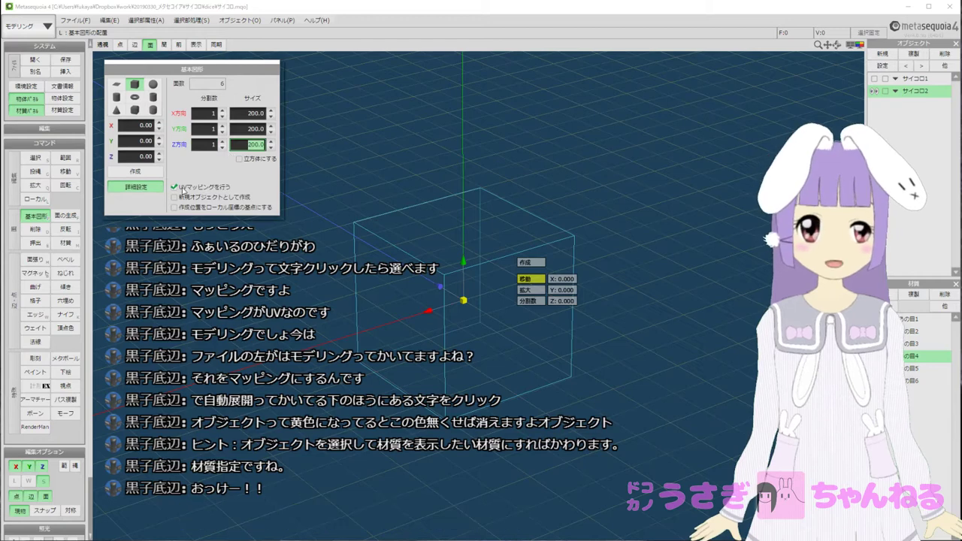
pyautogui.click(207, 114)
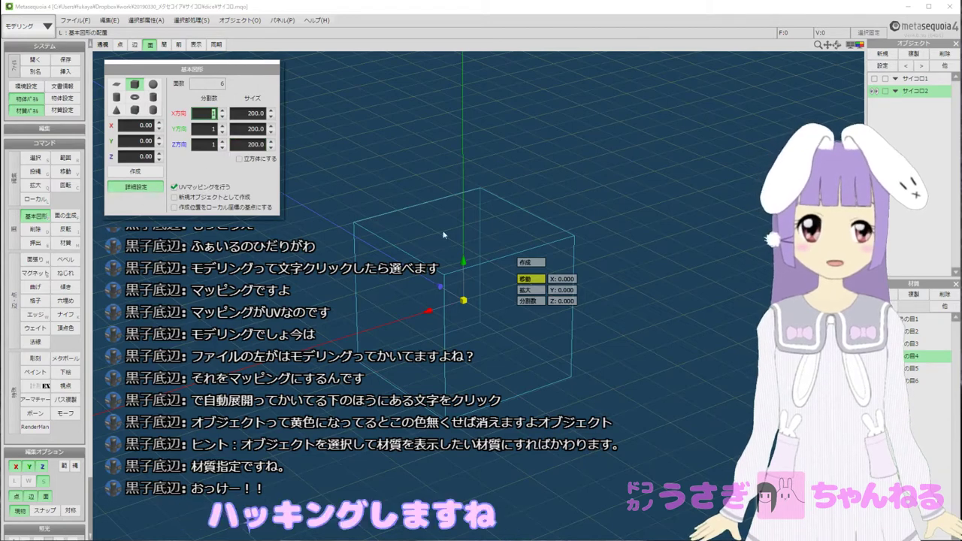
pyautogui.click(537, 264)
pyautogui.moveTo(543, 204); pyautogui.dragTo(336, 186, button='right')
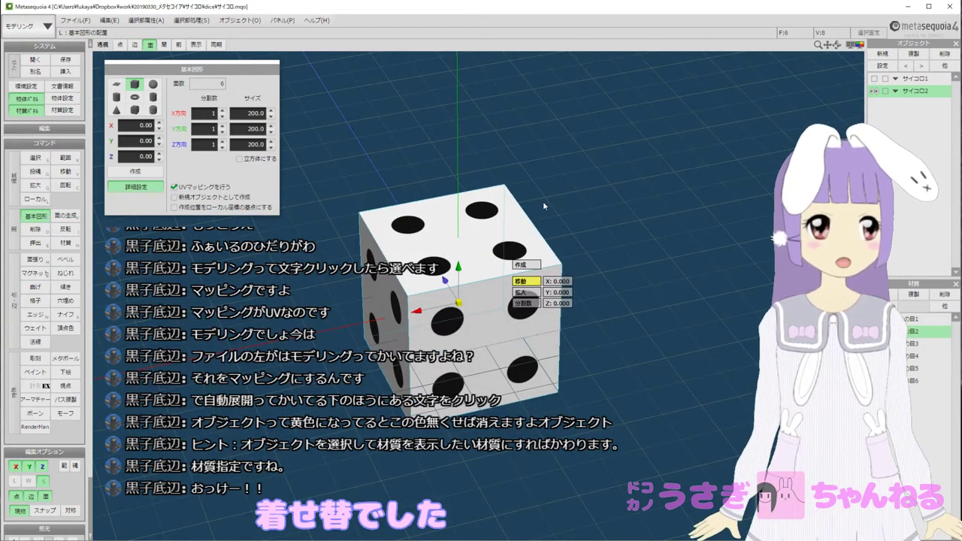
pyautogui.moveTo(543, 202); pyautogui.dragTo(581, 182, button='middle')
pyautogui.moveTo(574, 228); pyautogui.dragTo(484, 222, button='right')
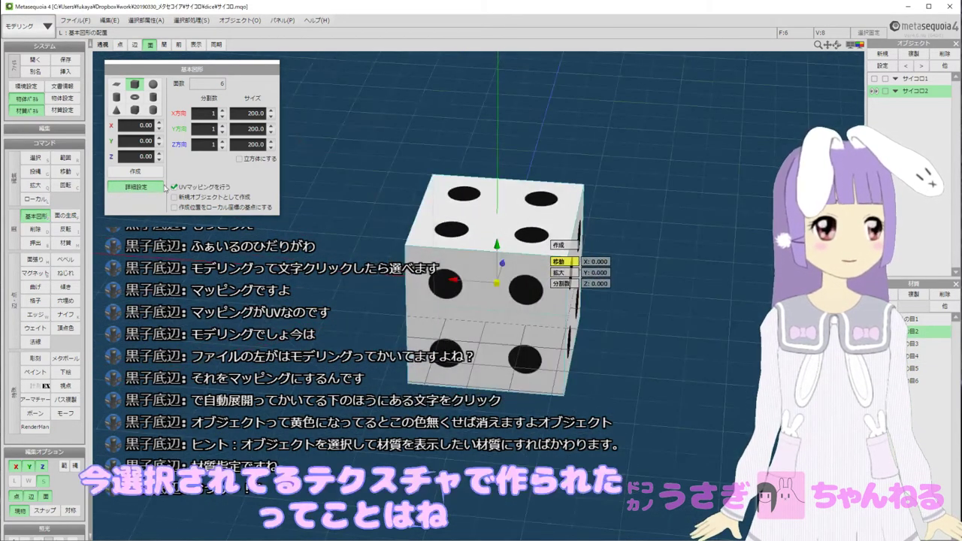
pyautogui.moveTo(153, 141); pyautogui.dragTo(109, 140)
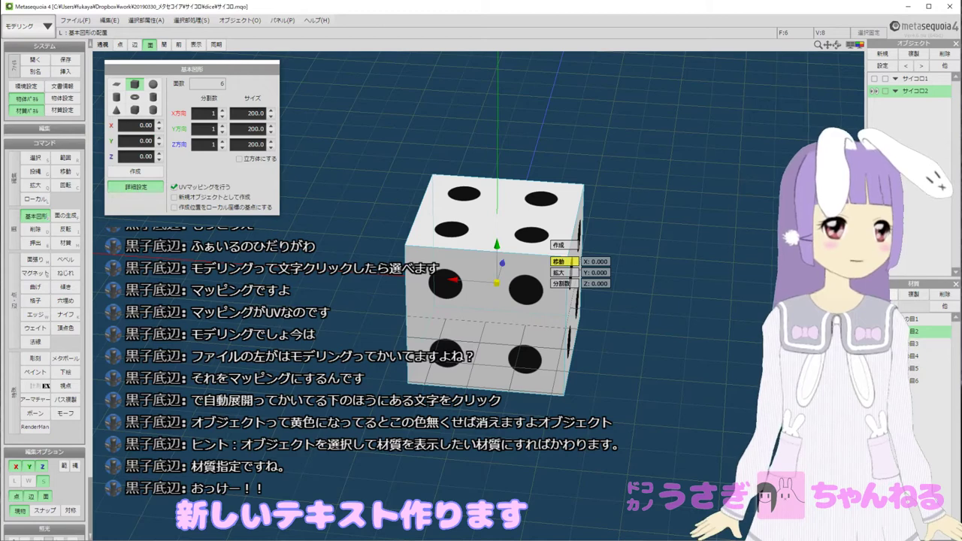
# Create a new material and name it さいころの目６面セット.
pyautogui.click(882, 294)
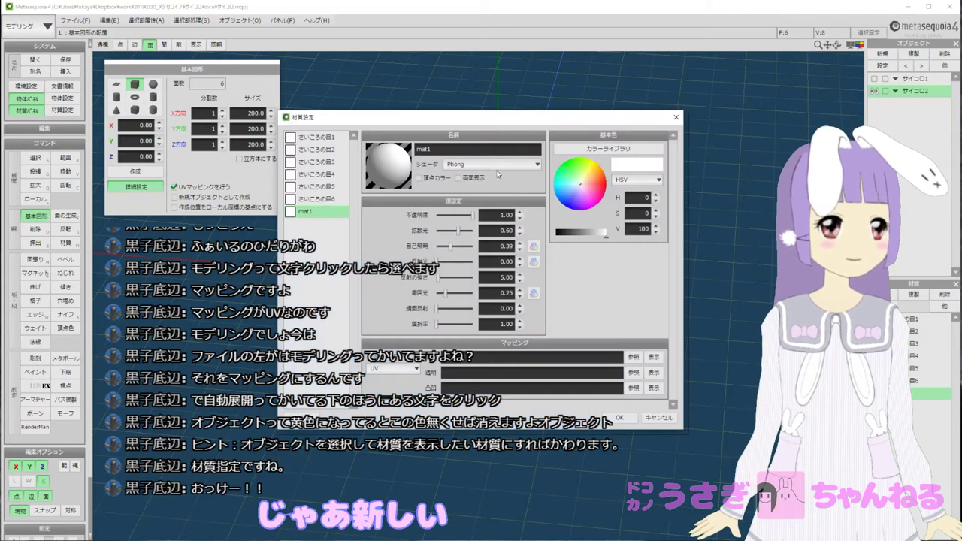
pyautogui.write('sd')
pyautogui.press('BackSpace')
pyautogui.press('BackSpace')
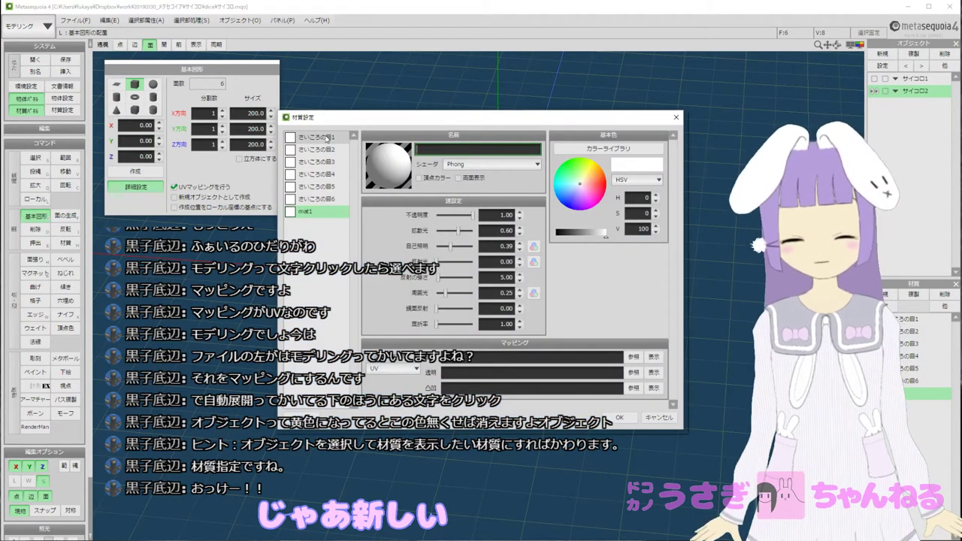
pyautogui.press('Zenkaku_Hankaku')
pyautogui.write('さいこrme')
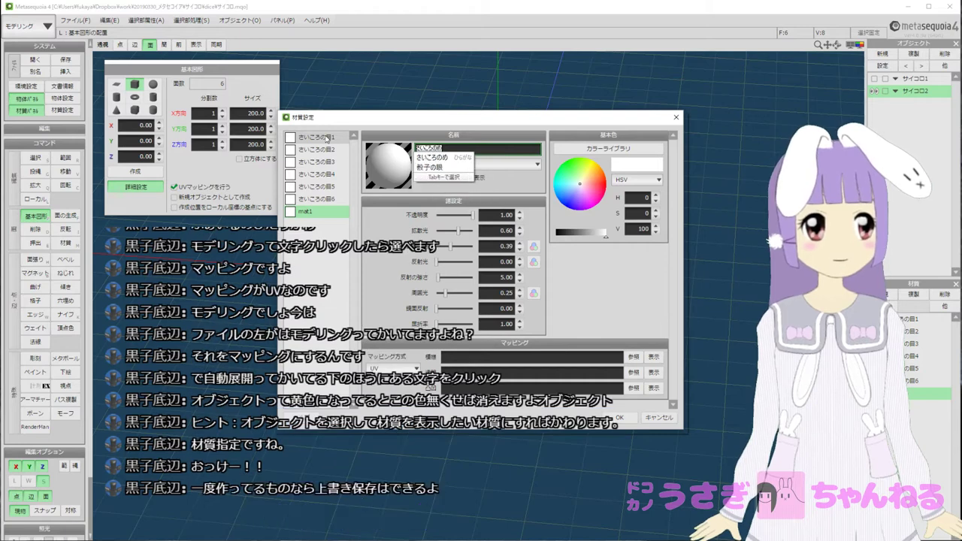
pyautogui.press('BackSpace')
pyautogui.write('no')
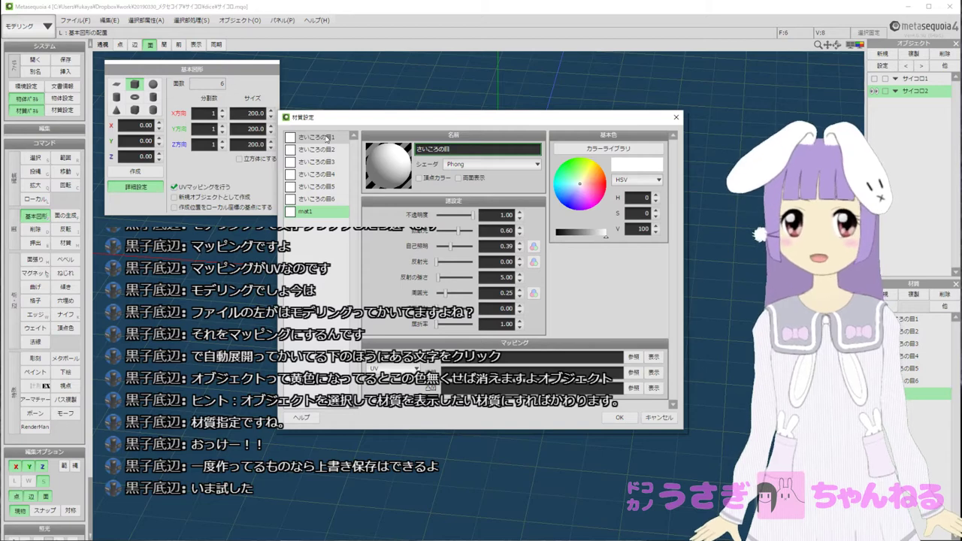
pyautogui.write('さ')
pyautogui.press('BackSpace')
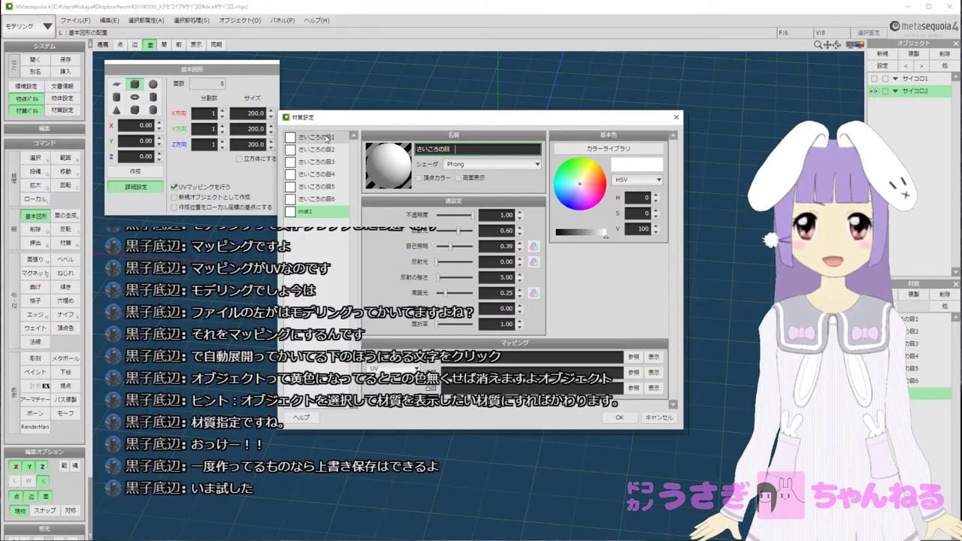
pyautogui.write('6めん')
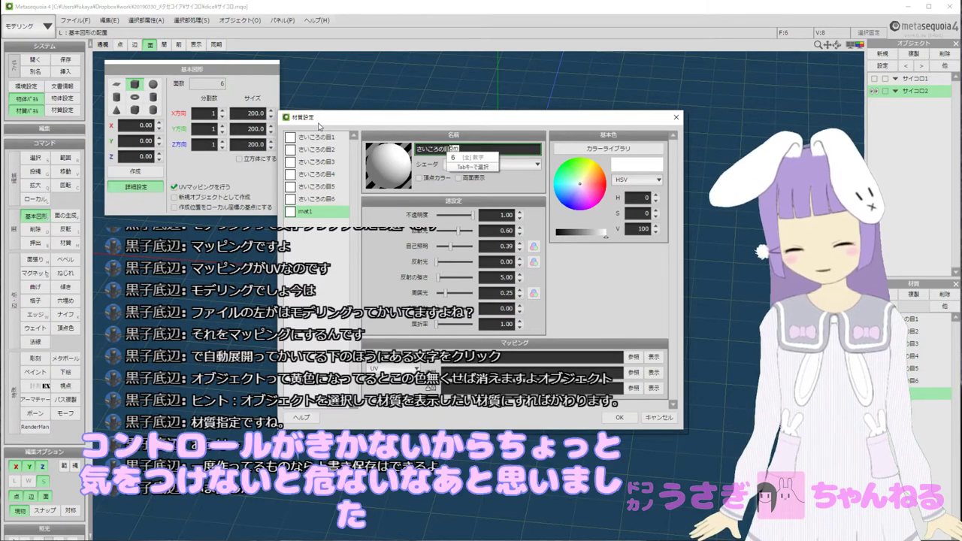
pyautogui.press('space')
pyautogui.press('Return')
pyautogui.write('セット')
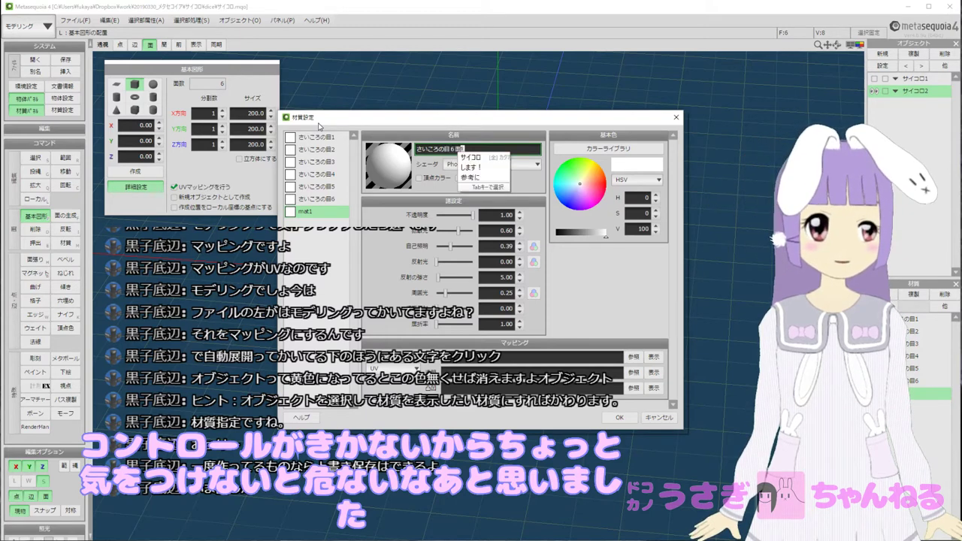
pyautogui.press('Return')
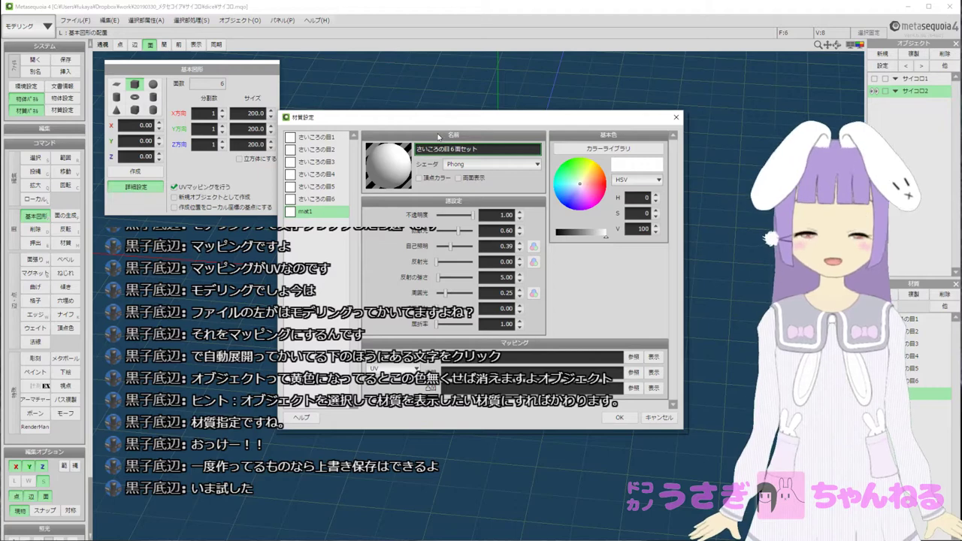
# Load サイコロ_1.bmp from the dice folder as the new material's pattern texture and check its enlarged preview on a sphere.
pyautogui.moveTo(442, 123); pyautogui.dragTo(461, 120)
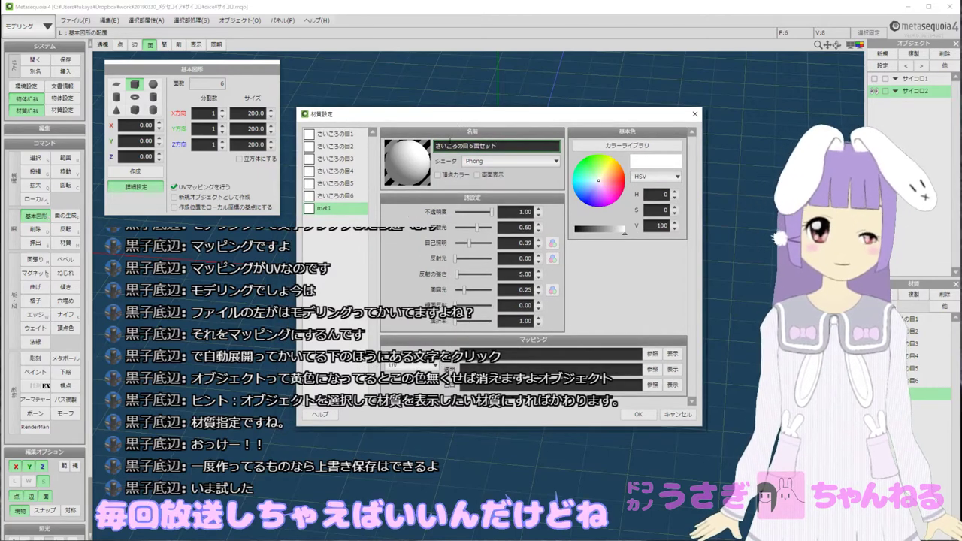
pyautogui.click(649, 354)
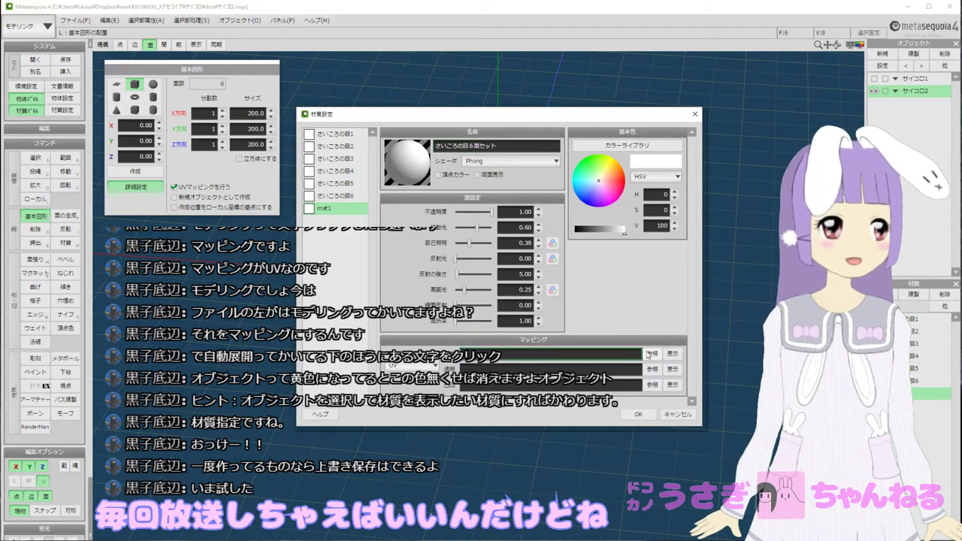
pyautogui.click(650, 354)
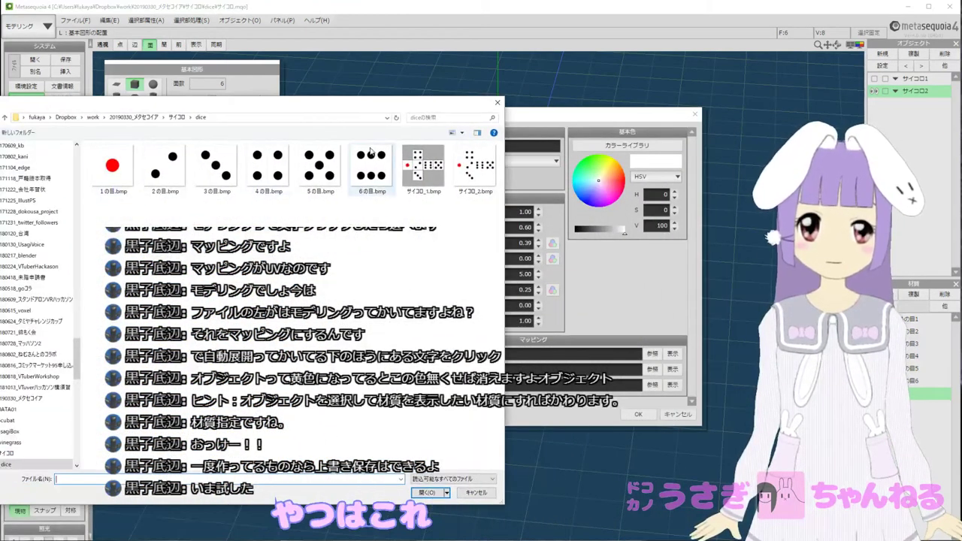
pyautogui.click(423, 171)
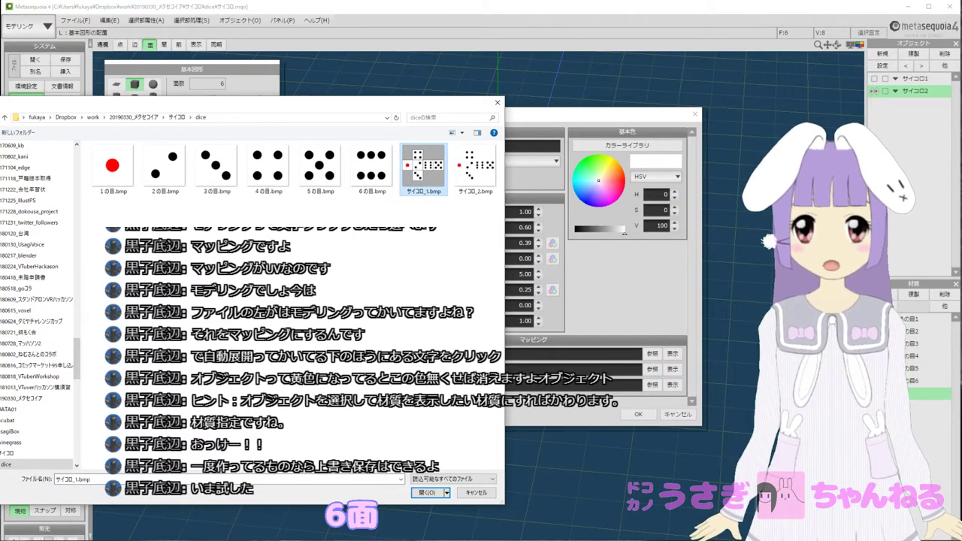
pyautogui.moveTo(311, 106); pyautogui.dragTo(174, 137)
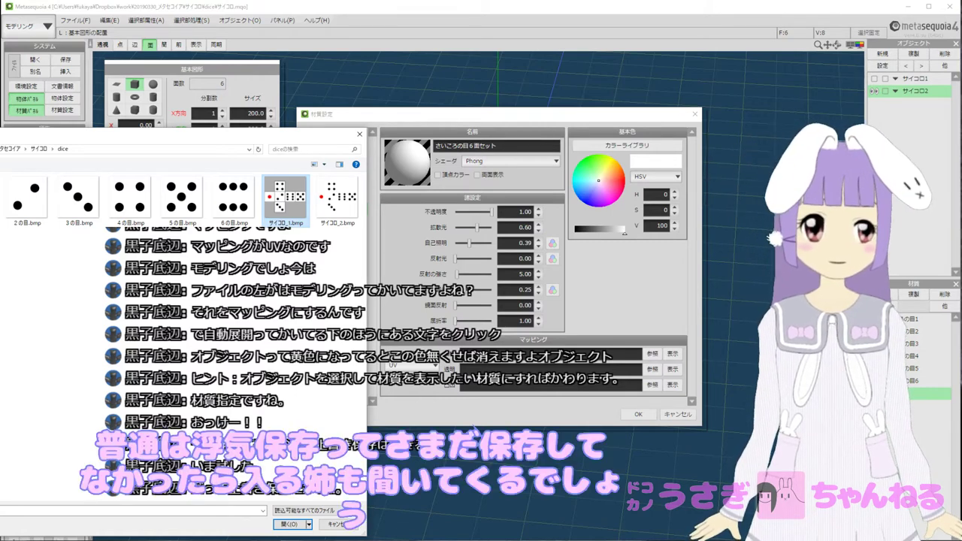
pyautogui.click(289, 524)
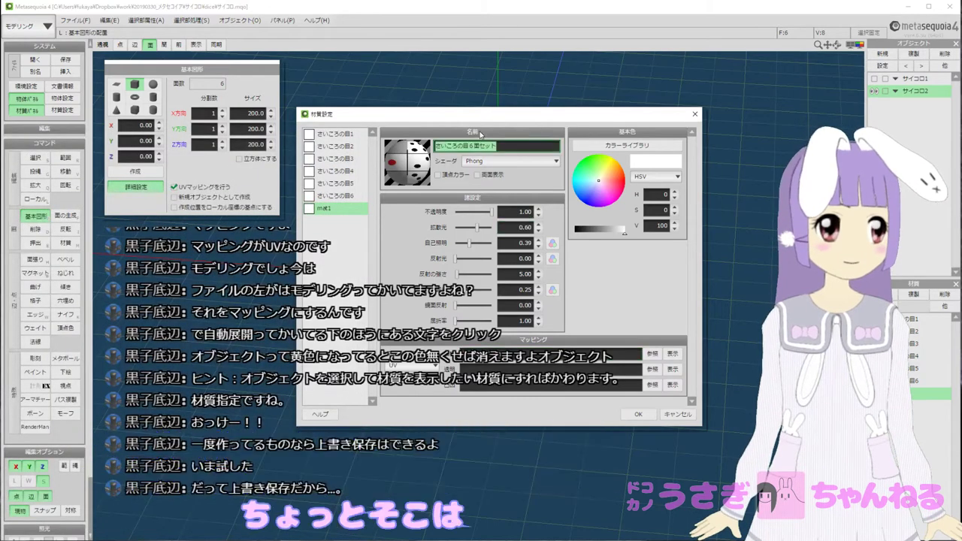
pyautogui.moveTo(492, 118); pyautogui.dragTo(540, 109)
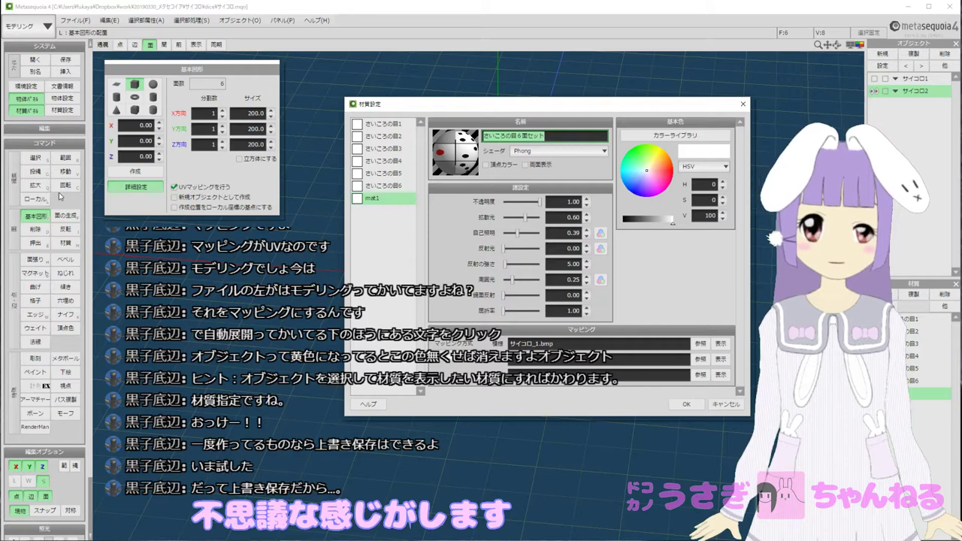
pyautogui.click(437, 155)
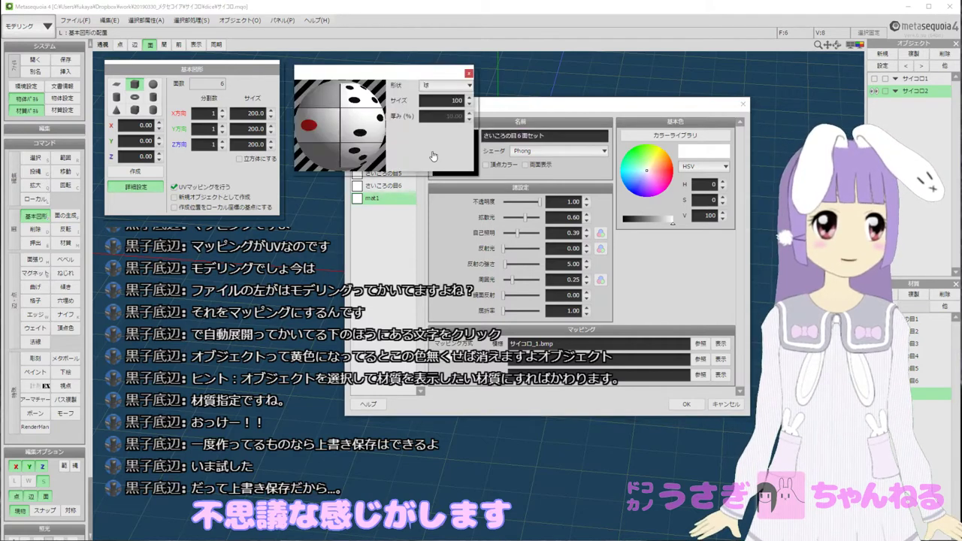
pyautogui.click(471, 75)
pyautogui.moveTo(498, 112); pyautogui.dragTo(469, 103)
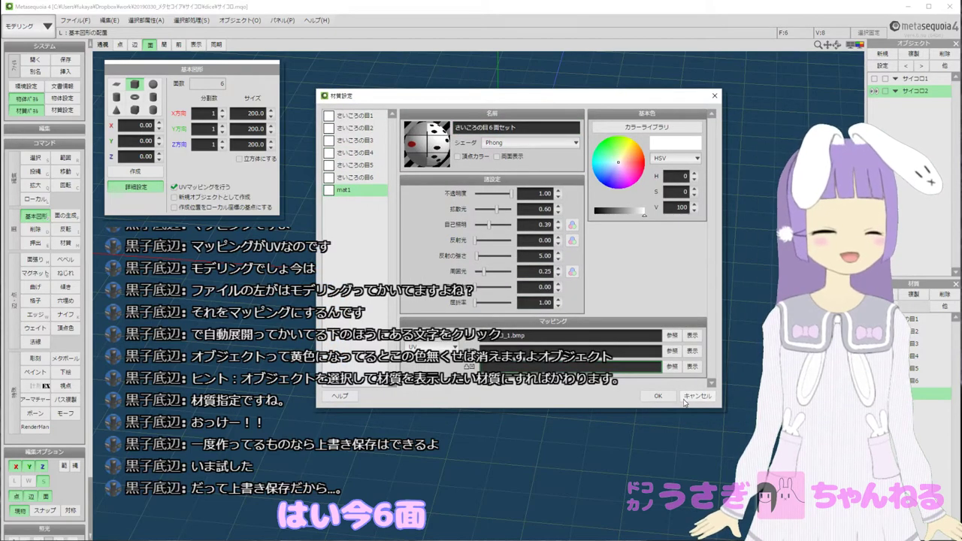
# Confirm the new material's settings, switch the workspace to mapping (マッピング), and show the UV layout beside the cube.
pyautogui.click(659, 397)
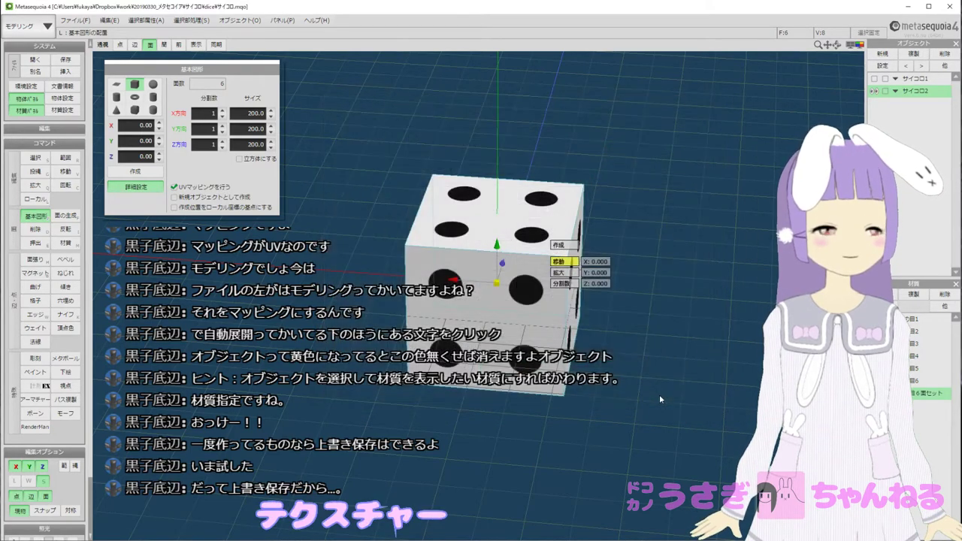
pyautogui.moveTo(659, 394); pyautogui.dragTo(587, 308, button='right')
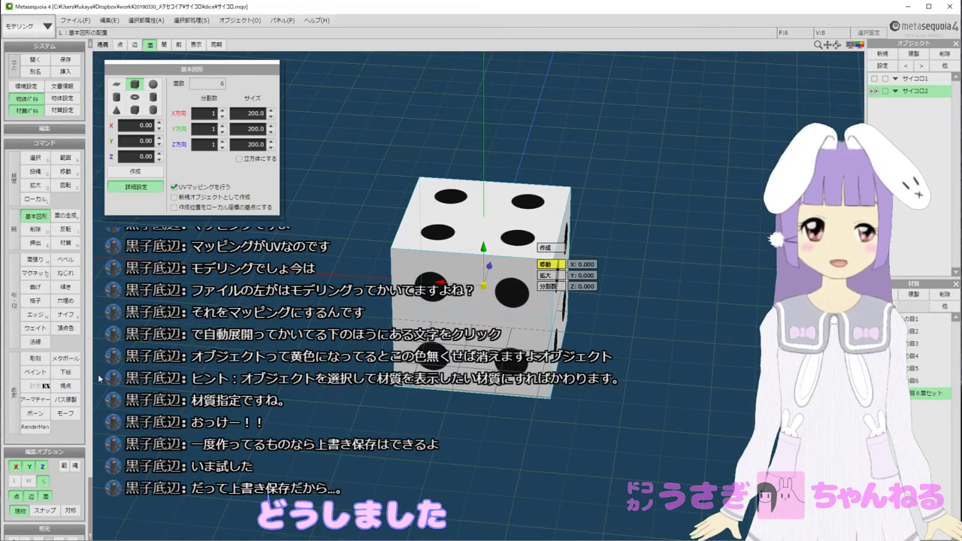
pyautogui.click(43, 34)
pyautogui.click(48, 83)
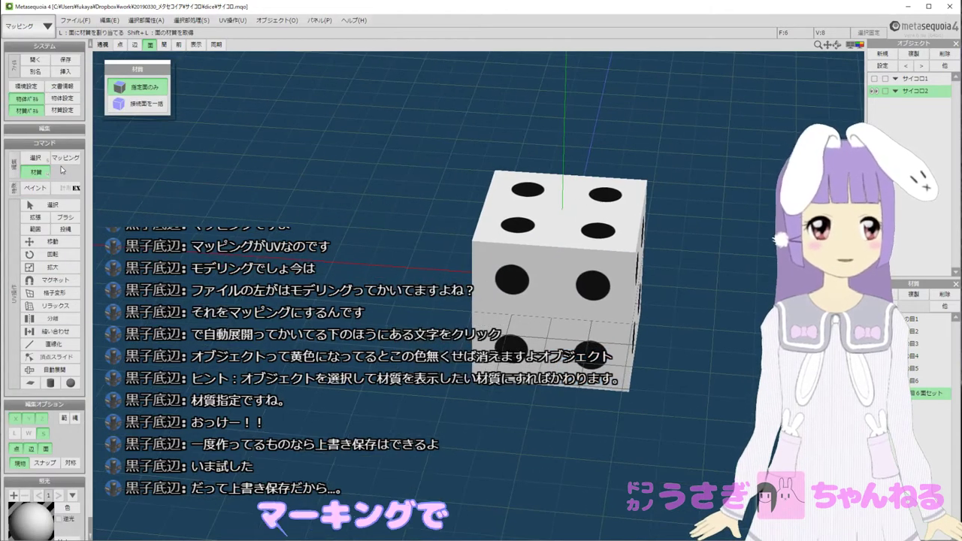
pyautogui.click(64, 208)
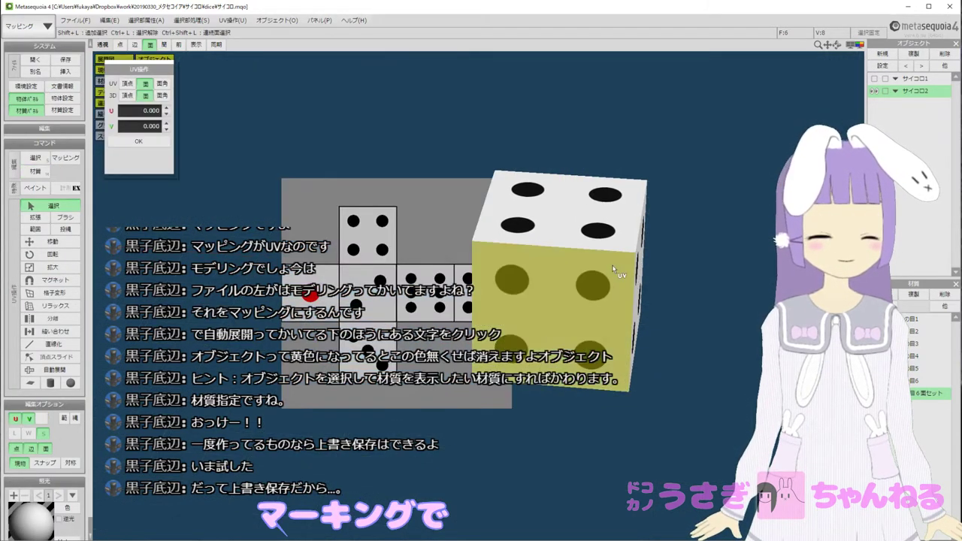
pyautogui.moveTo(621, 276); pyautogui.dragTo(684, 284, button='middle')
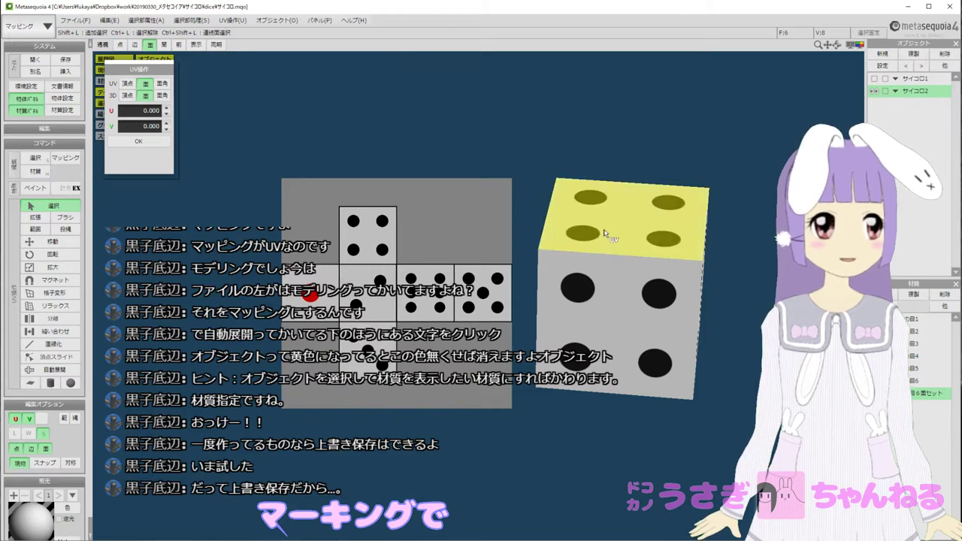
# Assign the material さいころの目６面セット to the faces of the サイコロ2 cube one by one.
pyautogui.click(35, 171)
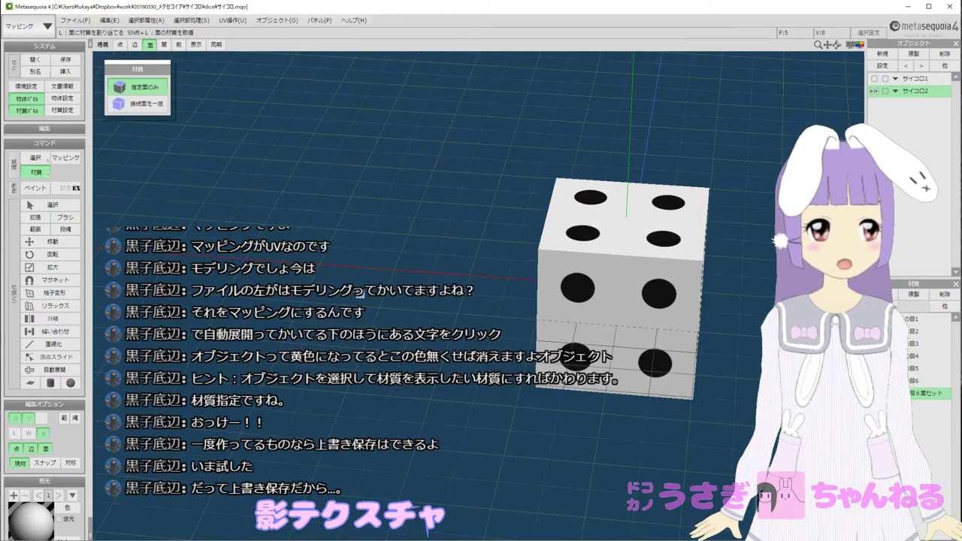
pyautogui.click(665, 248)
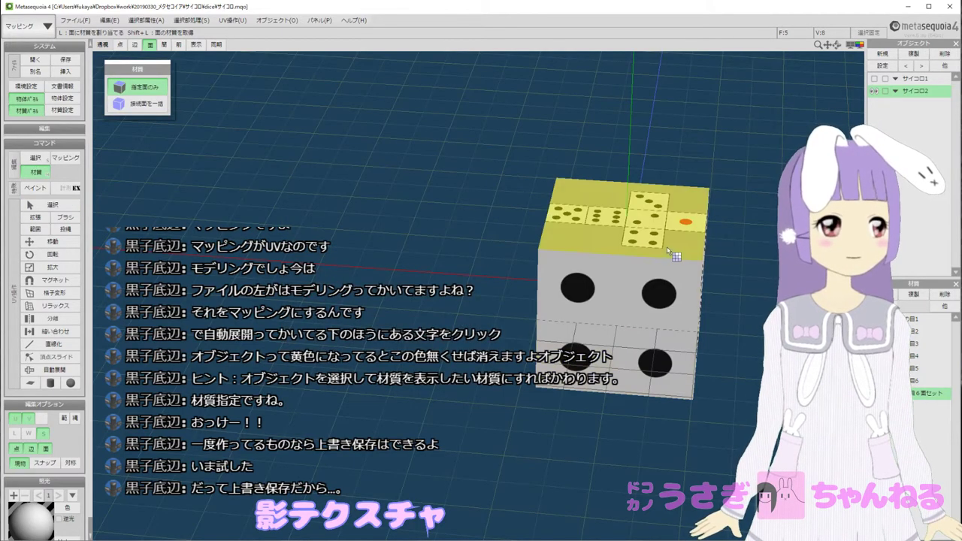
pyautogui.click(637, 324)
pyautogui.moveTo(637, 323); pyautogui.dragTo(560, 264, button='right')
pyautogui.click(630, 315)
pyautogui.click(604, 300)
pyautogui.click(557, 281)
pyautogui.moveTo(637, 339); pyautogui.dragTo(590, 303, button='right')
pyautogui.scroll(4, 590, 300)
pyautogui.moveTo(643, 297); pyautogui.dragTo(532, 310, button='middle')
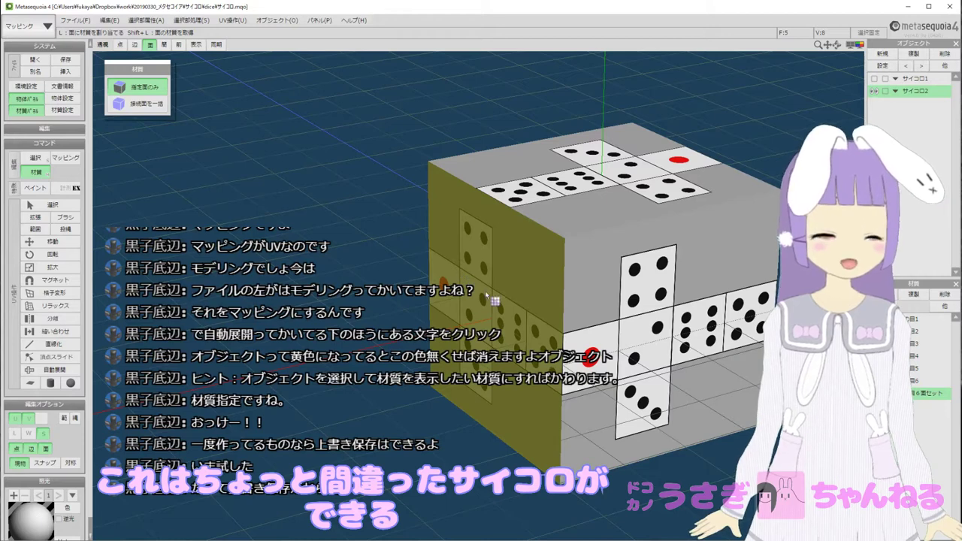
pyautogui.moveTo(526, 341); pyautogui.dragTo(579, 319, button='right')
pyautogui.scroll(-3, 583, 322)
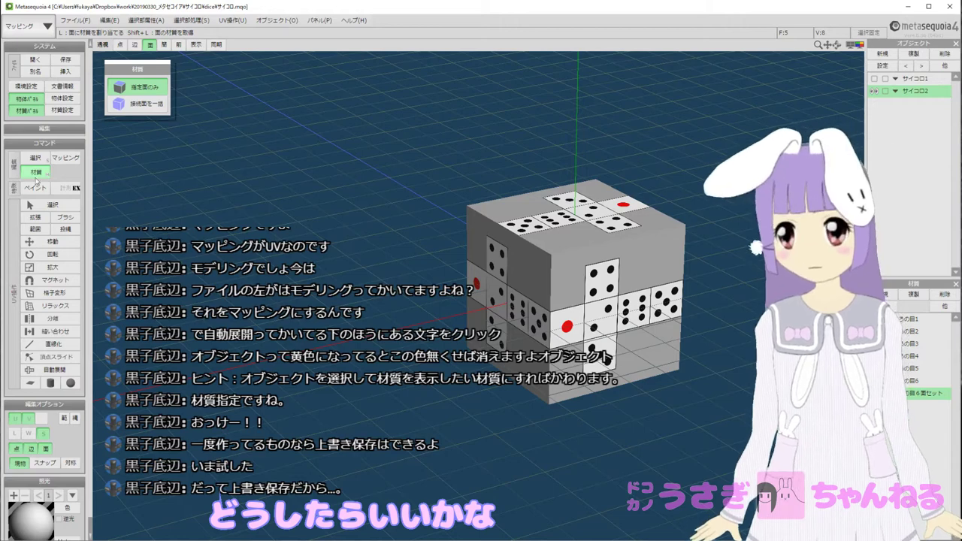
# Try automatic UV unwrapping (自動展開) on the cube with the default settings and no seam edges selected, and undo it.
pyautogui.click(53, 206)
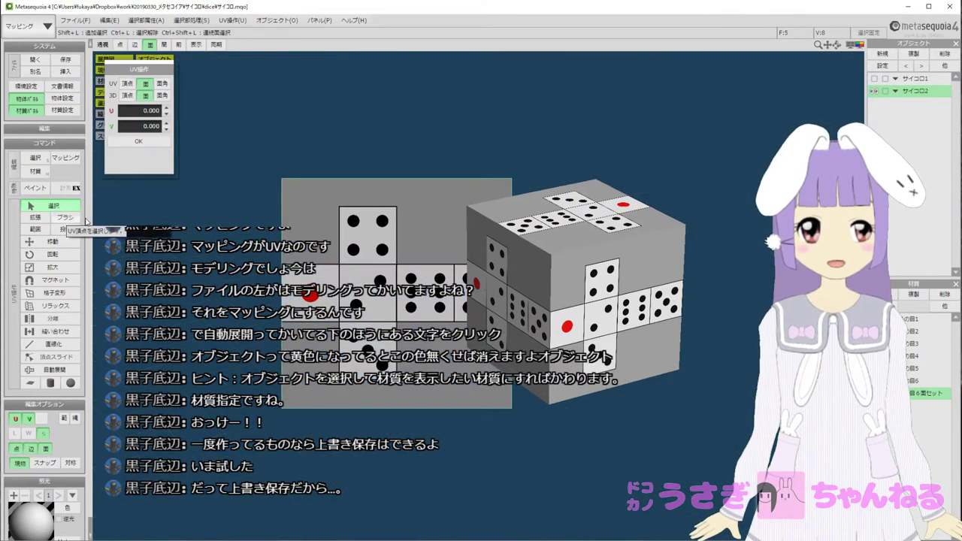
pyautogui.moveTo(630, 271); pyautogui.dragTo(654, 264, button='middle')
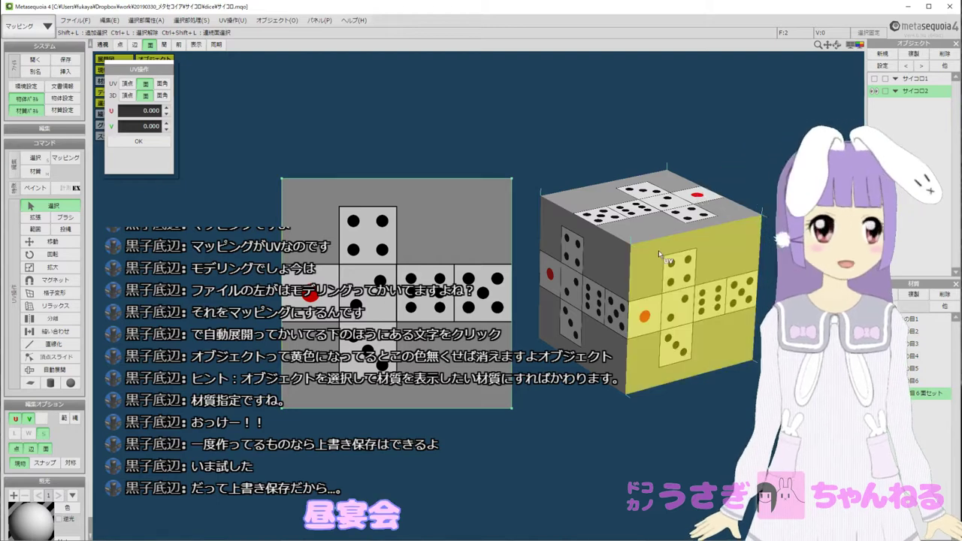
pyautogui.click(54, 370)
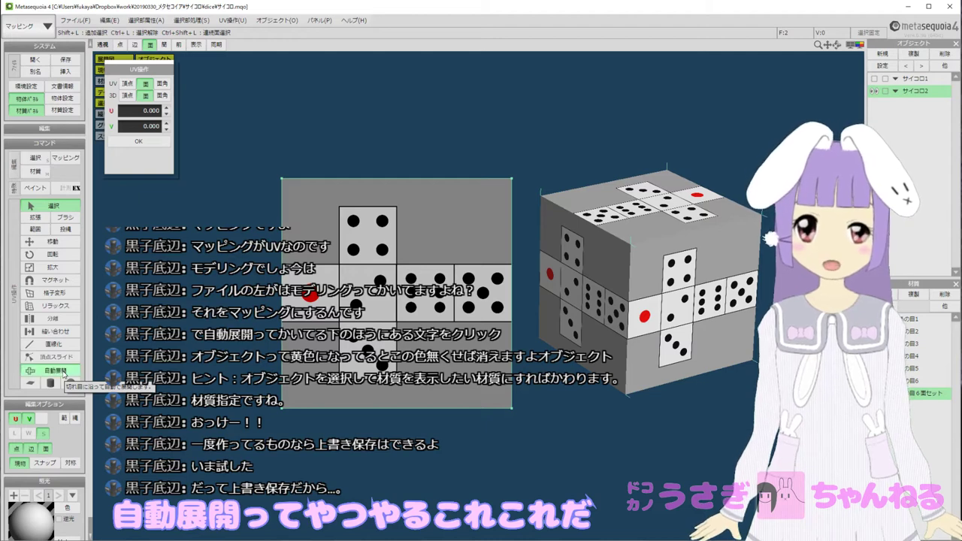
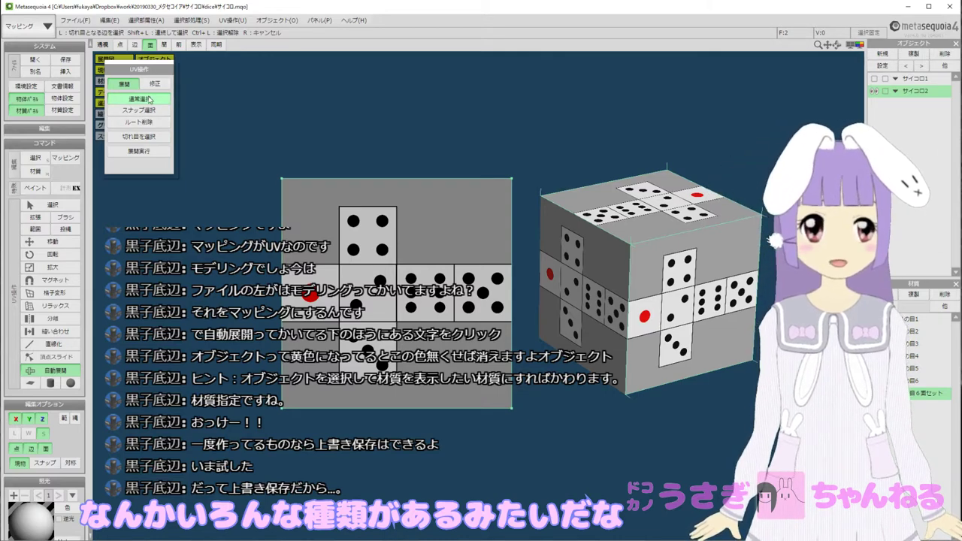
pyautogui.click(146, 155)
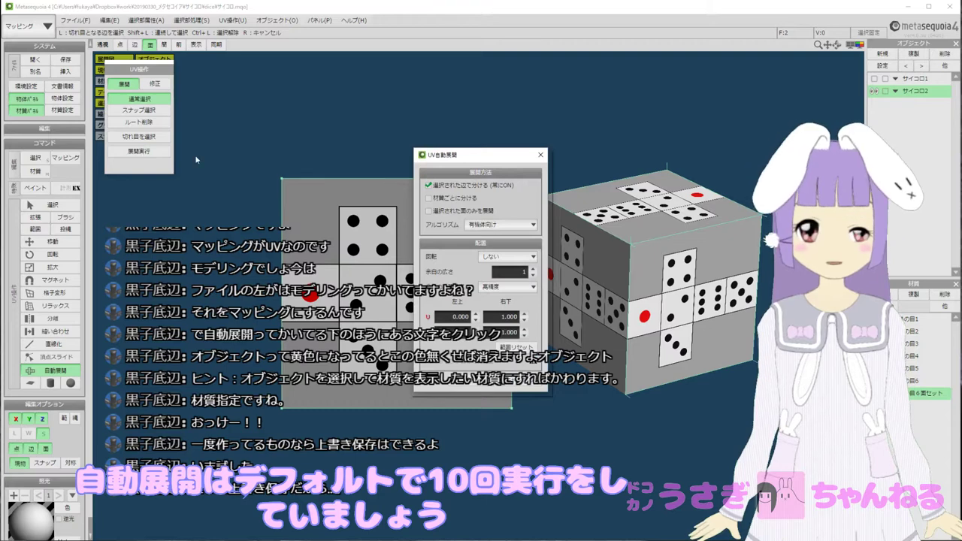
pyautogui.moveTo(520, 154); pyautogui.dragTo(496, 83)
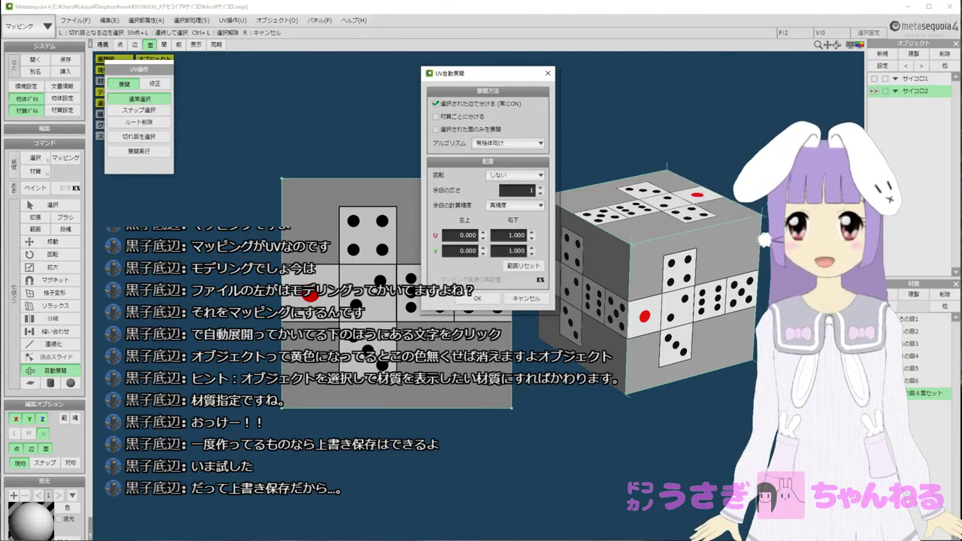
pyautogui.moveTo(507, 78); pyautogui.dragTo(519, 80)
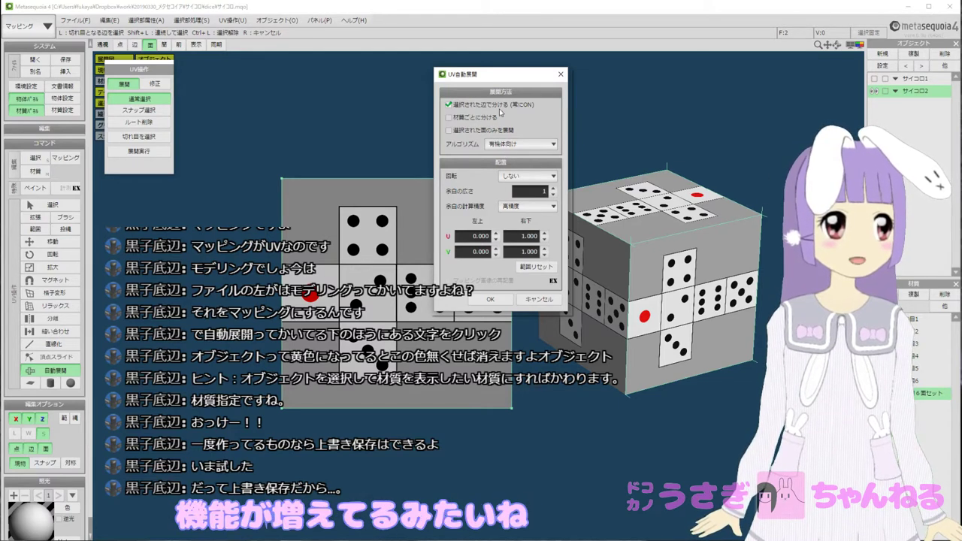
pyautogui.click(530, 190)
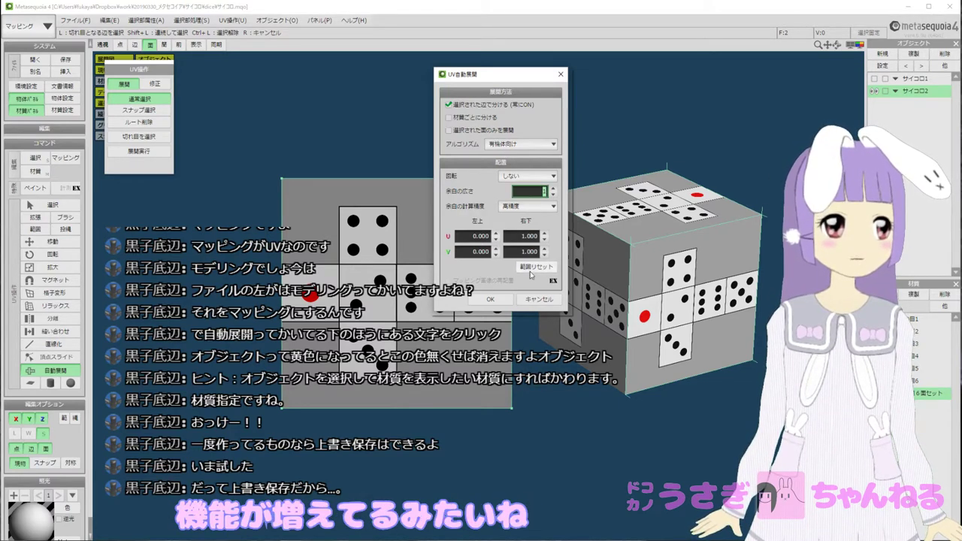
pyautogui.click(490, 299)
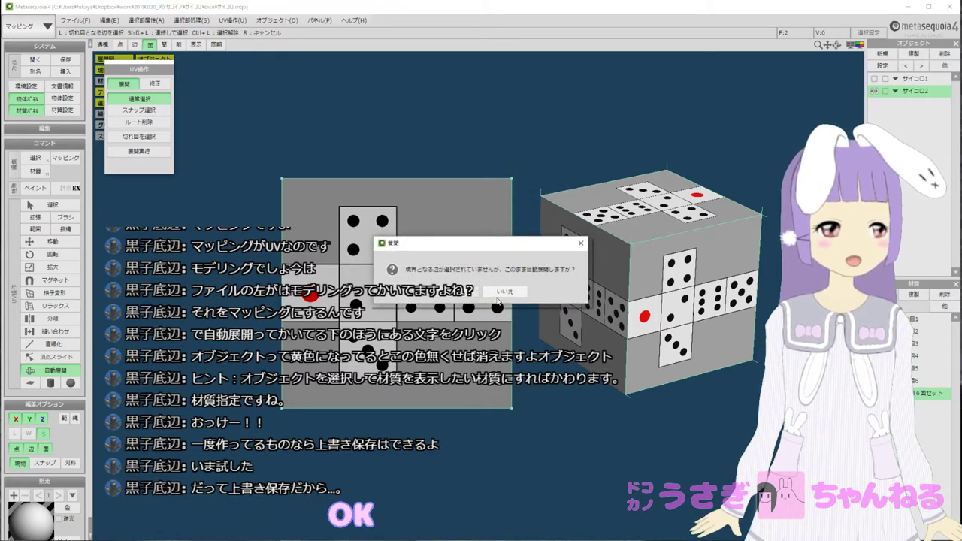
pyautogui.click(474, 298)
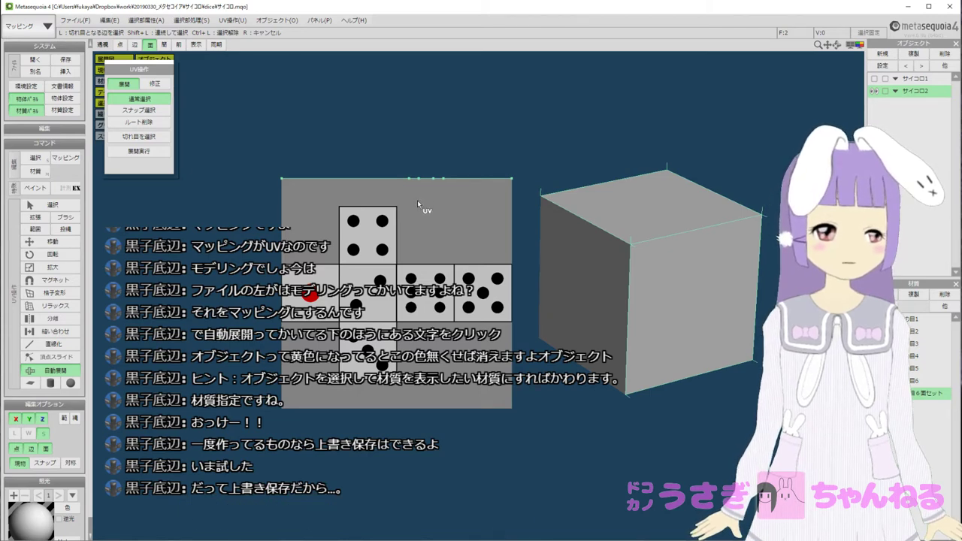
pyautogui.hotkey('ctrl', 'z')
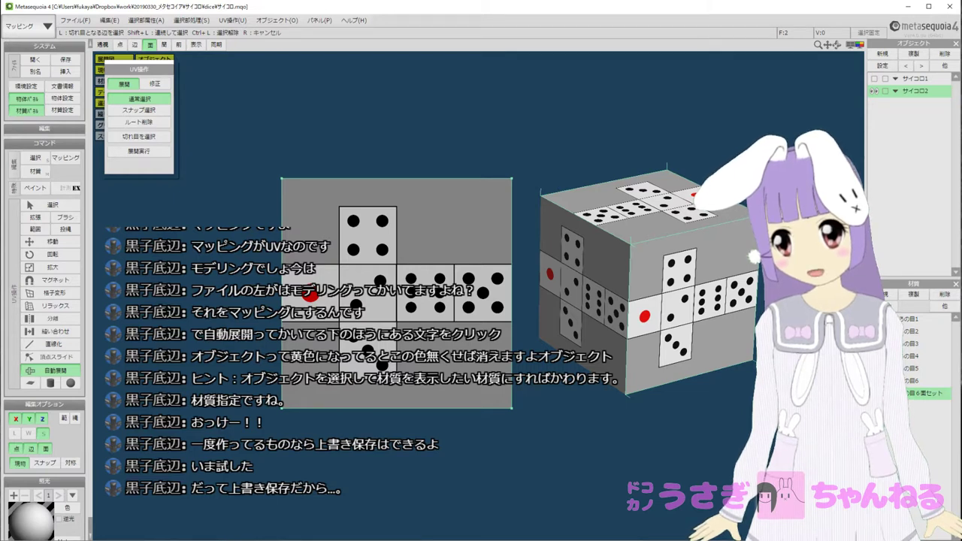
pyautogui.click(35, 159)
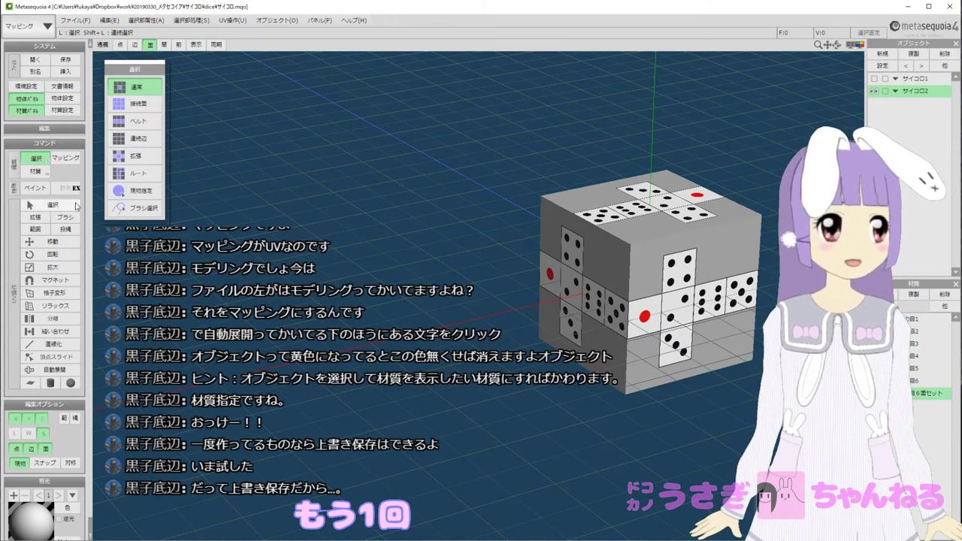
pyautogui.click(606, 260)
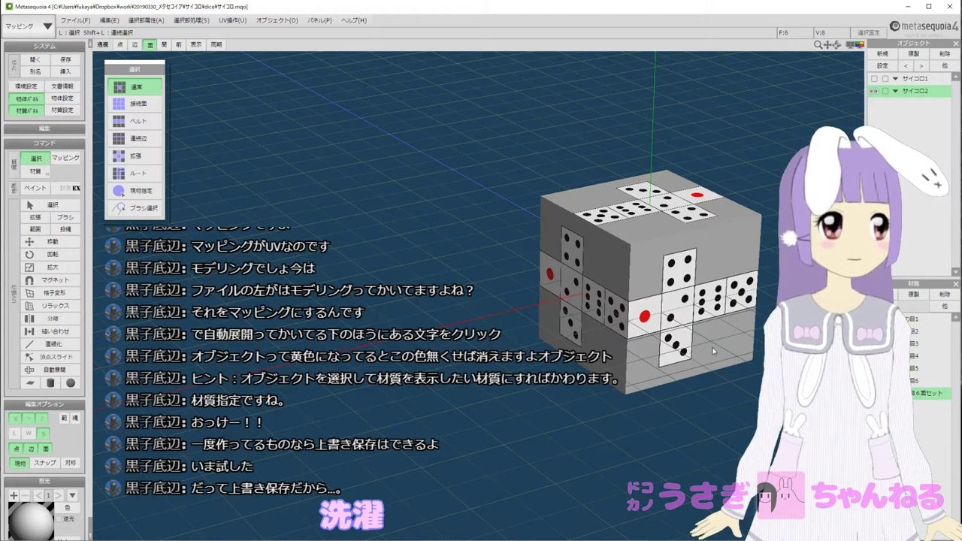
pyautogui.click(667, 337)
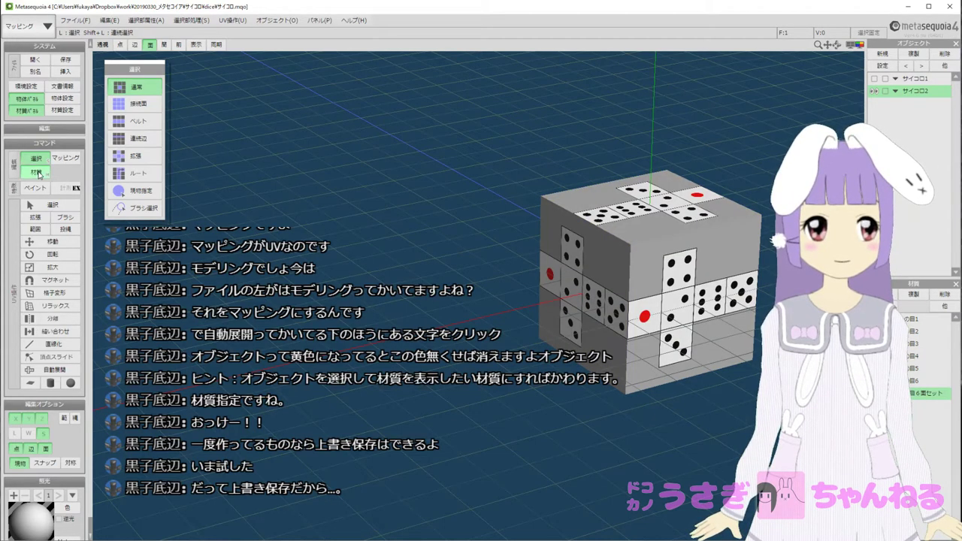
pyautogui.click(36, 172)
pyautogui.click(125, 109)
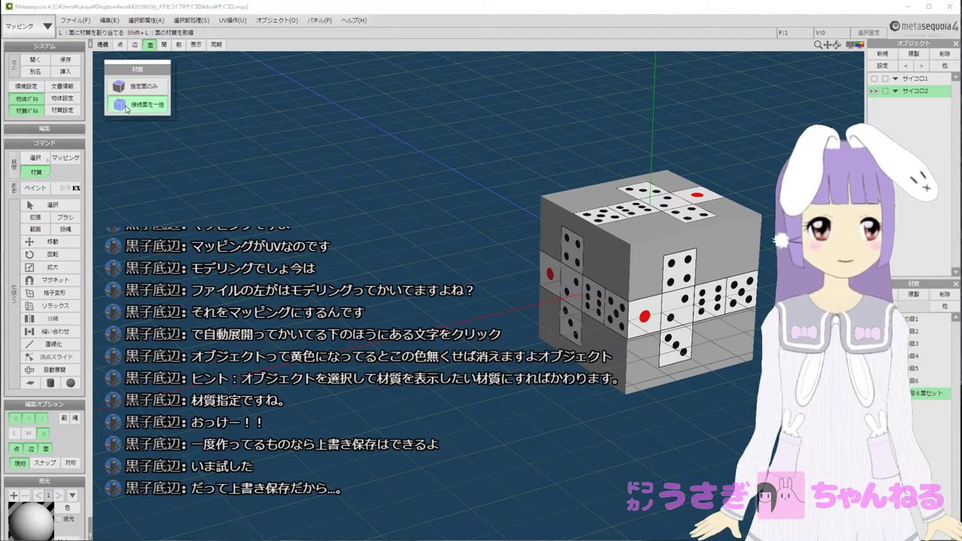
pyautogui.click(36, 158)
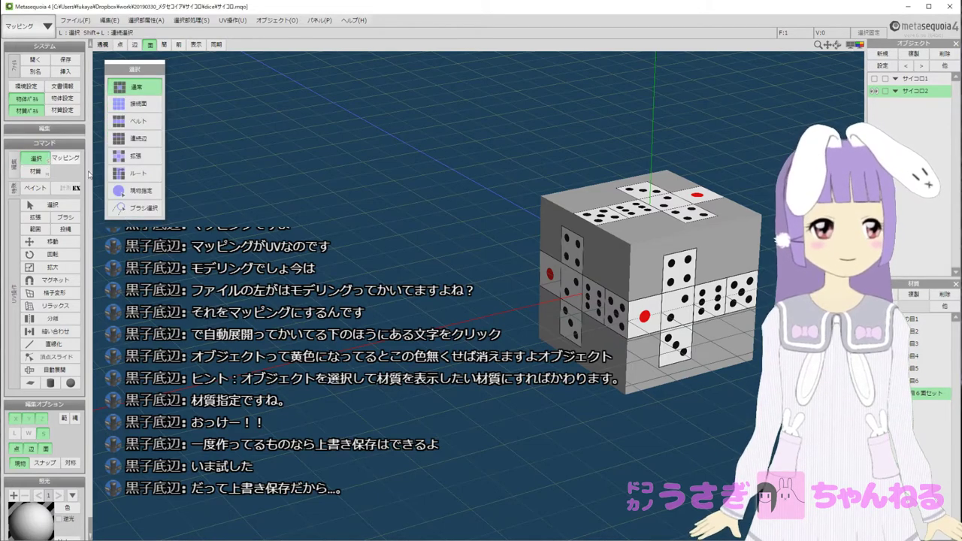
pyautogui.click(137, 191)
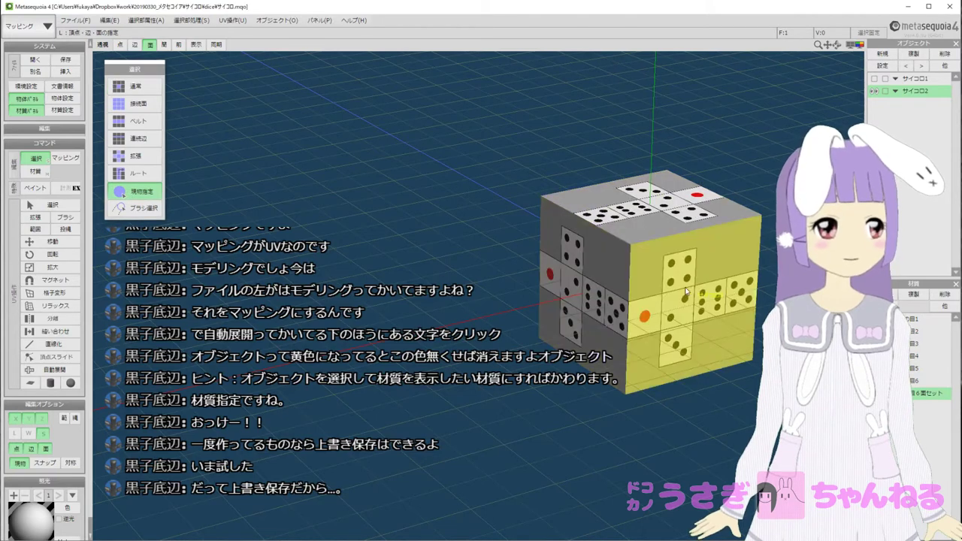
pyautogui.click(140, 87)
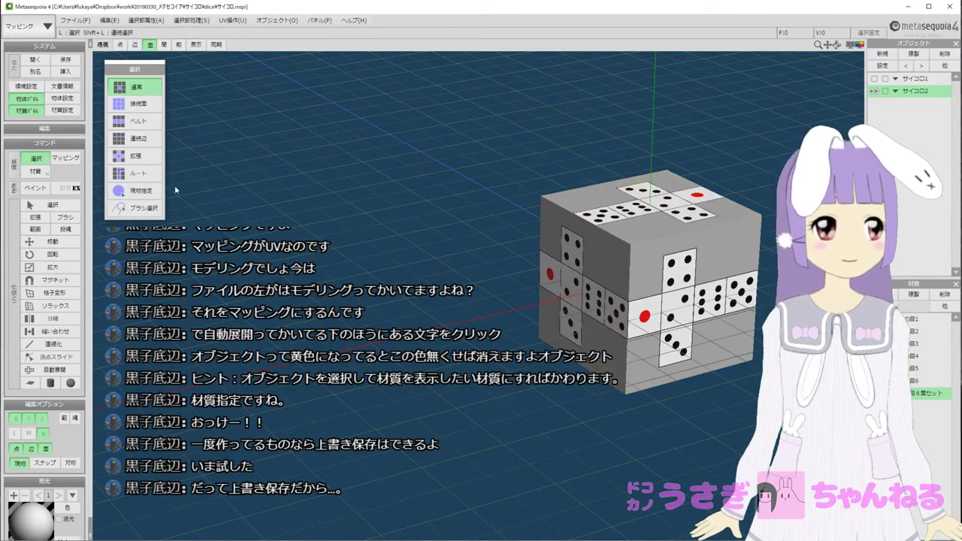
pyautogui.click(39, 161)
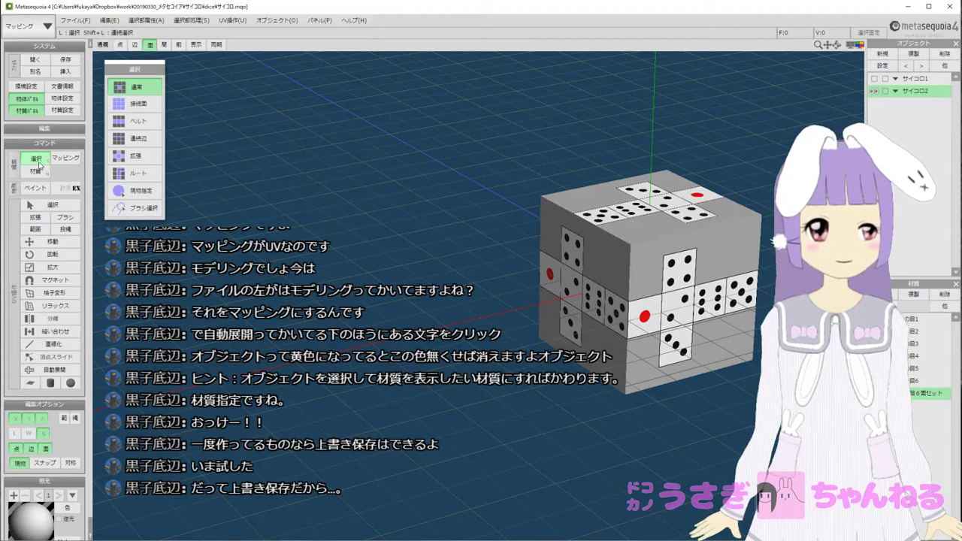
# Select the cube's top face for UV editing and arrange the view with the UV layout beside the cube.
pyautogui.click(47, 205)
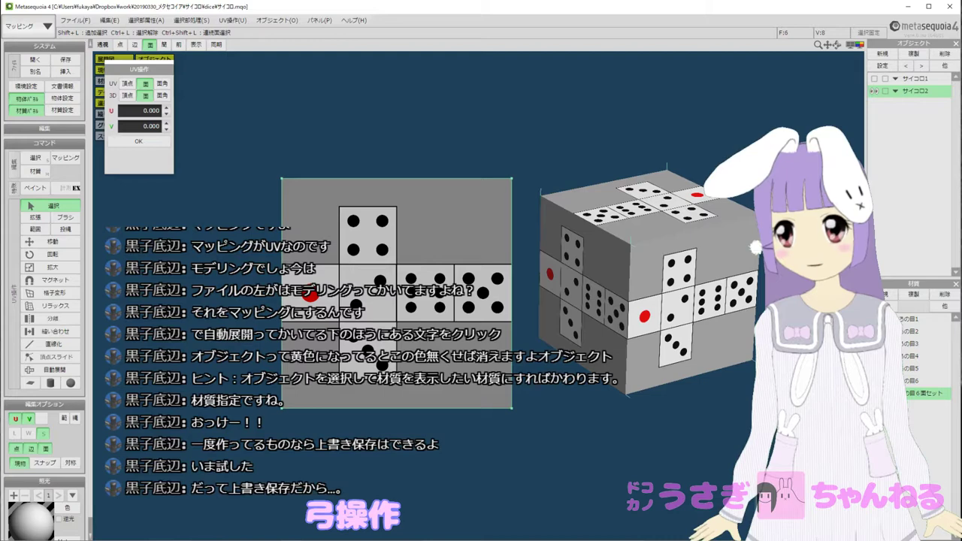
pyautogui.click(642, 209)
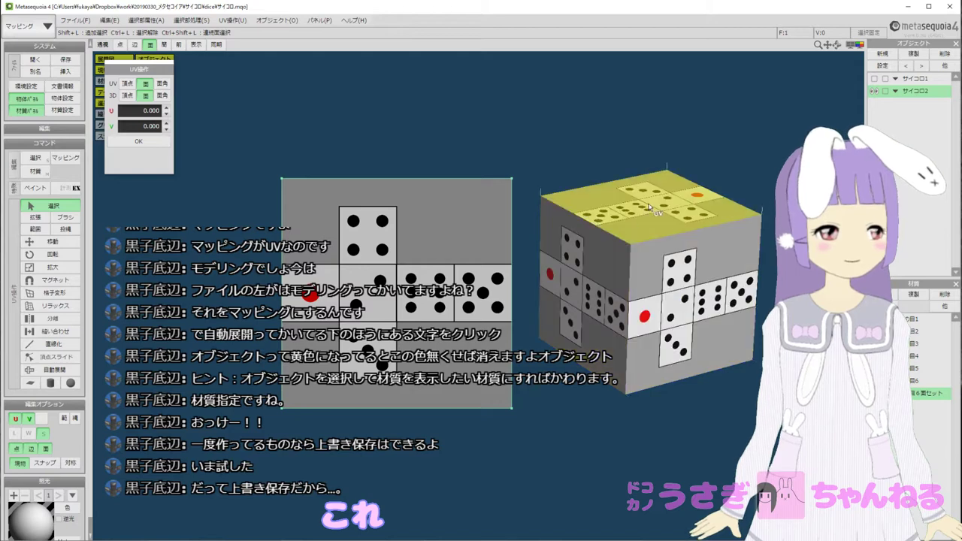
pyautogui.moveTo(647, 204); pyautogui.dragTo(650, 217, button='middle')
pyautogui.click(535, 231)
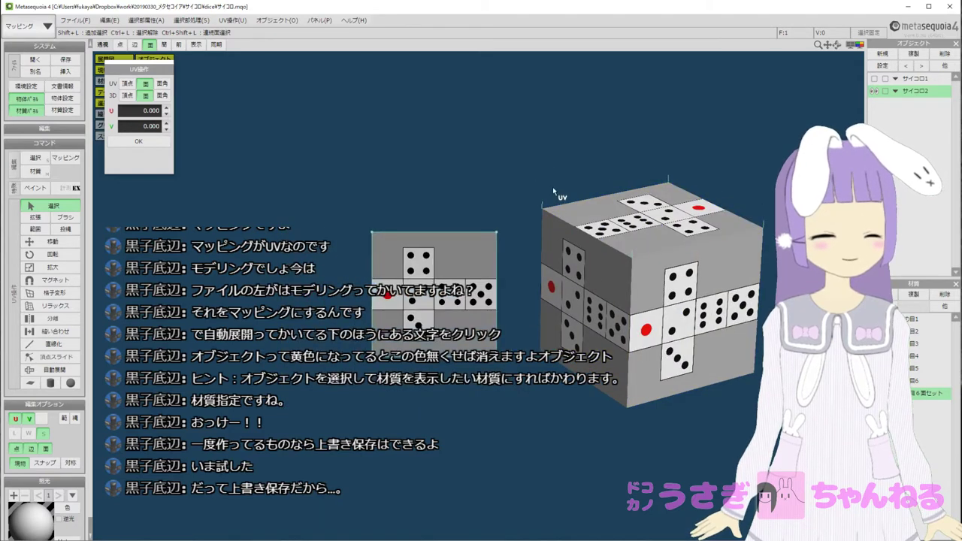
pyautogui.moveTo(527, 188); pyautogui.dragTo(610, 260, button='right')
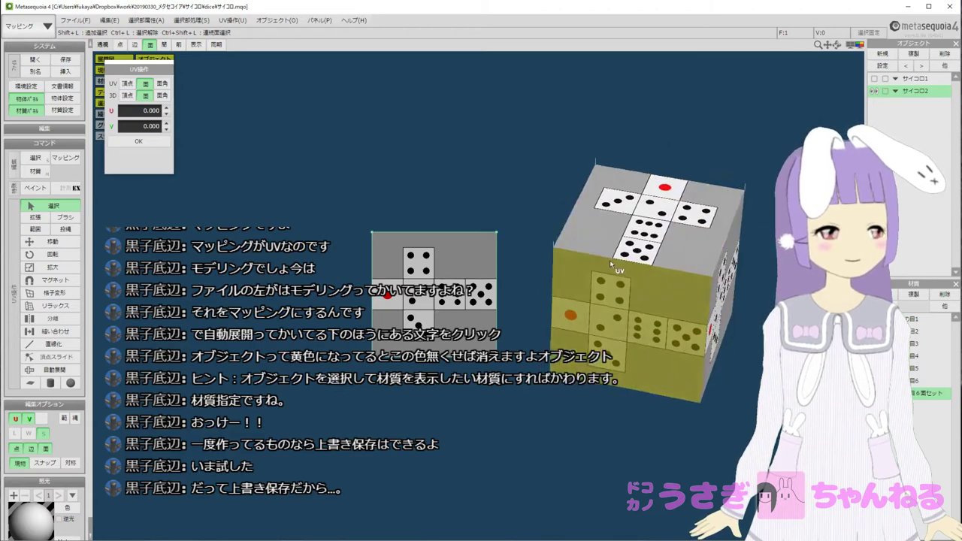
# Start automatic UV unwrapping (自動展開), move the UV操作 panel clear of the display options, and back out of automatic seam selection.
pyautogui.click(54, 370)
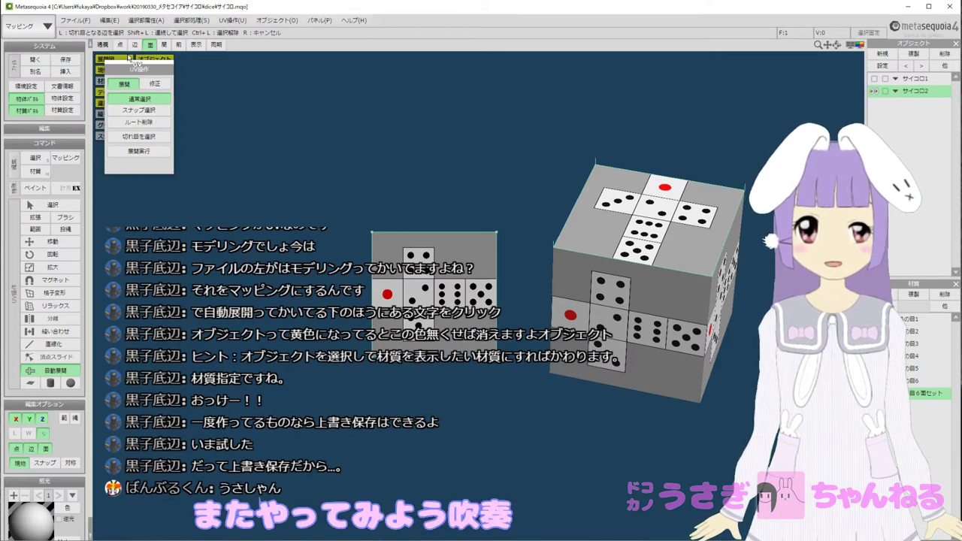
pyautogui.moveTo(128, 70); pyautogui.dragTo(218, 92)
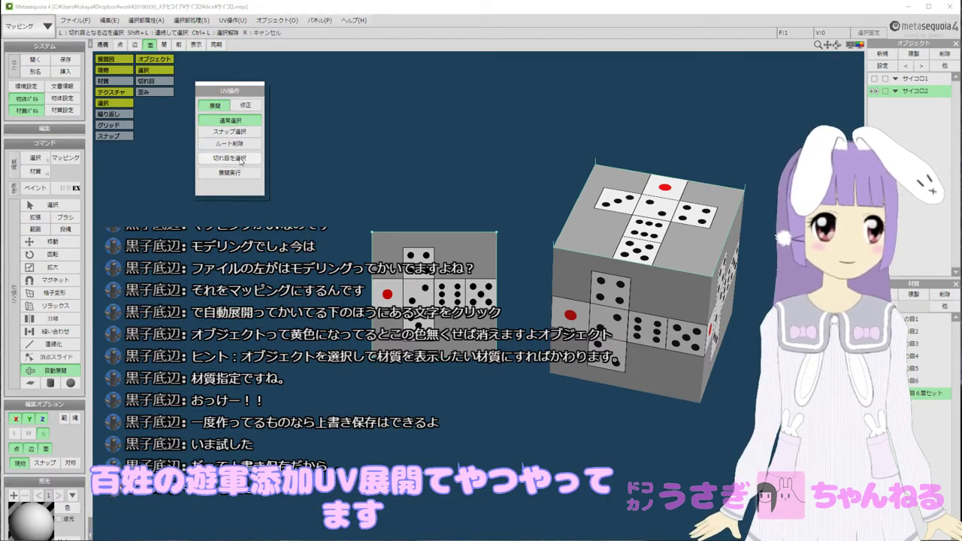
pyautogui.click(237, 156)
pyautogui.click(225, 183)
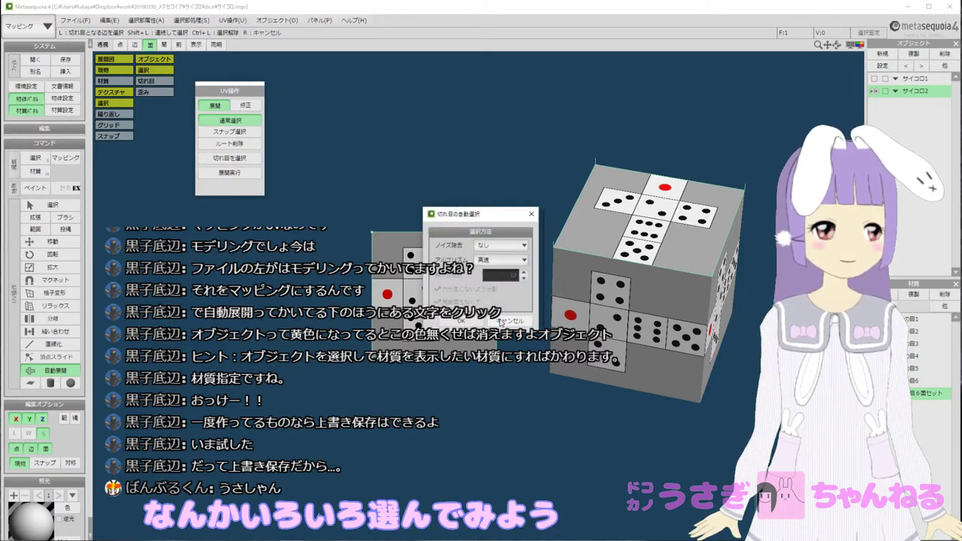
pyautogui.click(500, 323)
# Try unwrapping the selected face with the algorithm set to 6方向から投影 and no rotation, and undo it.
pyautogui.click(230, 172)
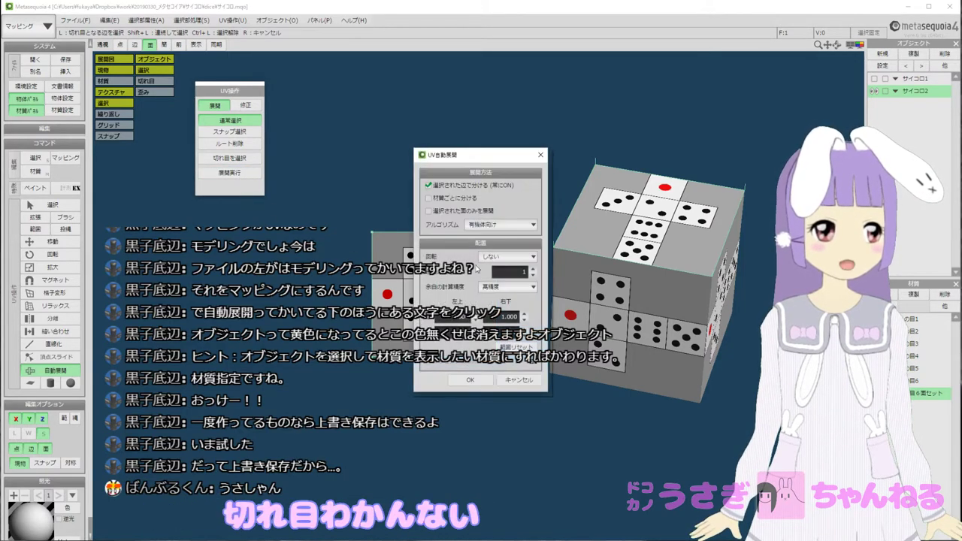
pyautogui.click(486, 226)
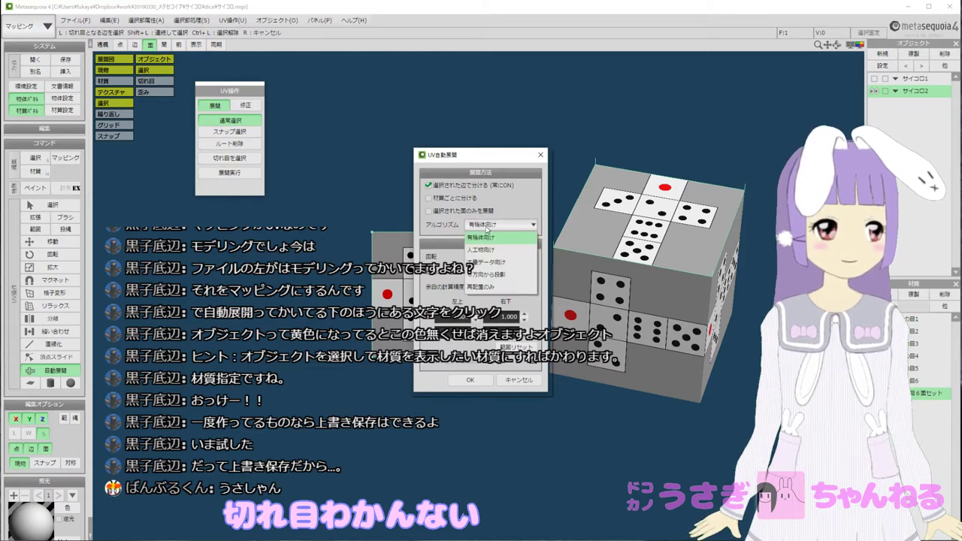
pyautogui.click(493, 274)
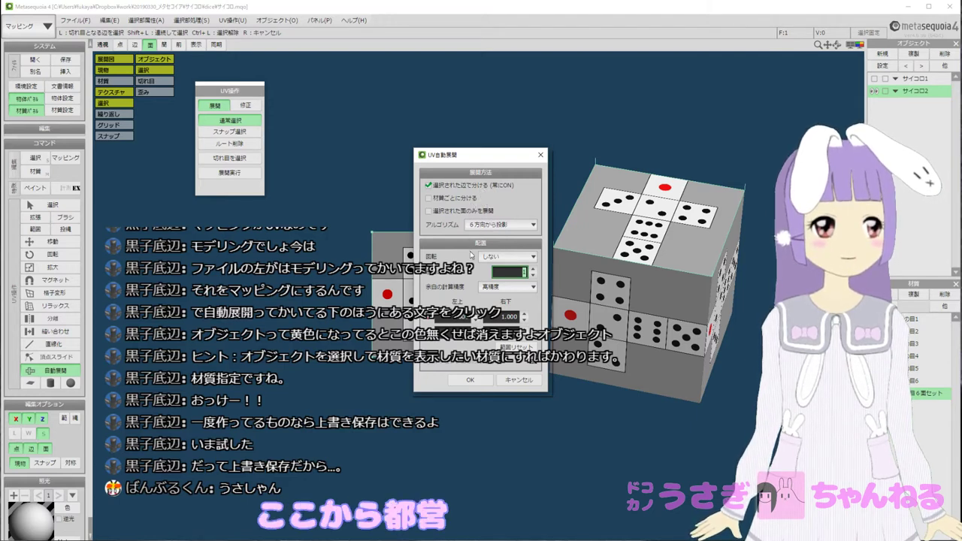
pyautogui.click(474, 384)
pyautogui.click(470, 294)
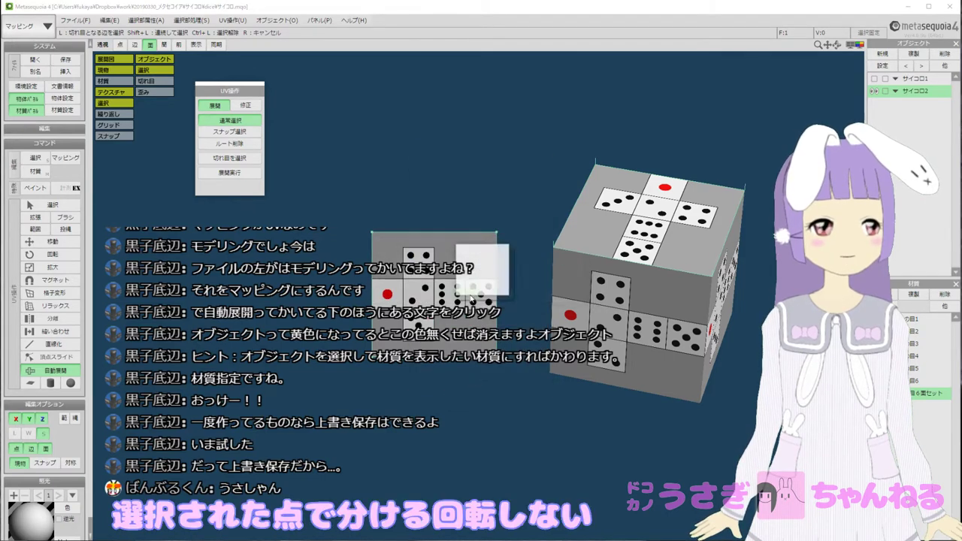
pyautogui.hotkey('ctrl', 'z')
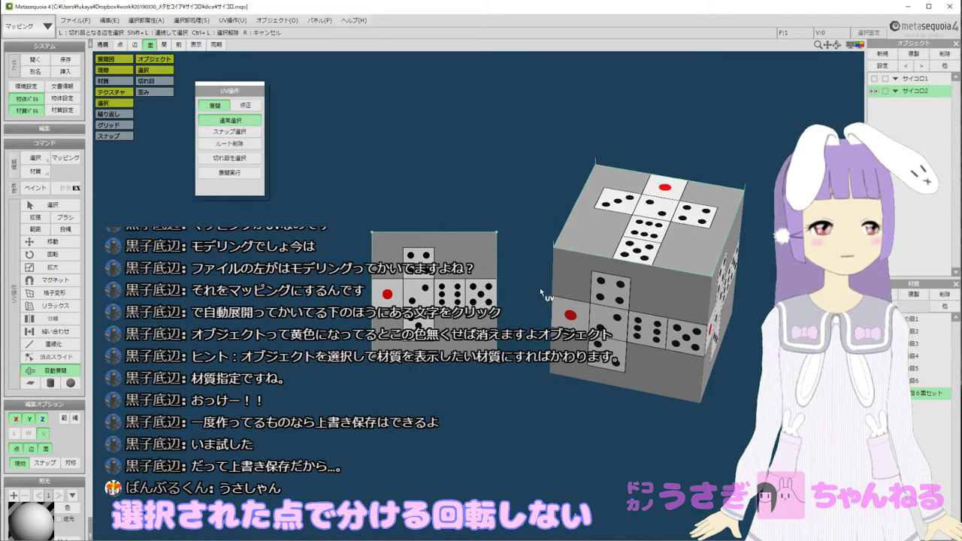
# Try to select all faces of the cube for UV editing by enclosing it with range selection (範囲) and picking a face.
pyautogui.moveTo(634, 237); pyautogui.dragTo(642, 249, button='middle')
pyautogui.moveTo(642, 249); pyautogui.dragTo(636, 255, button='right')
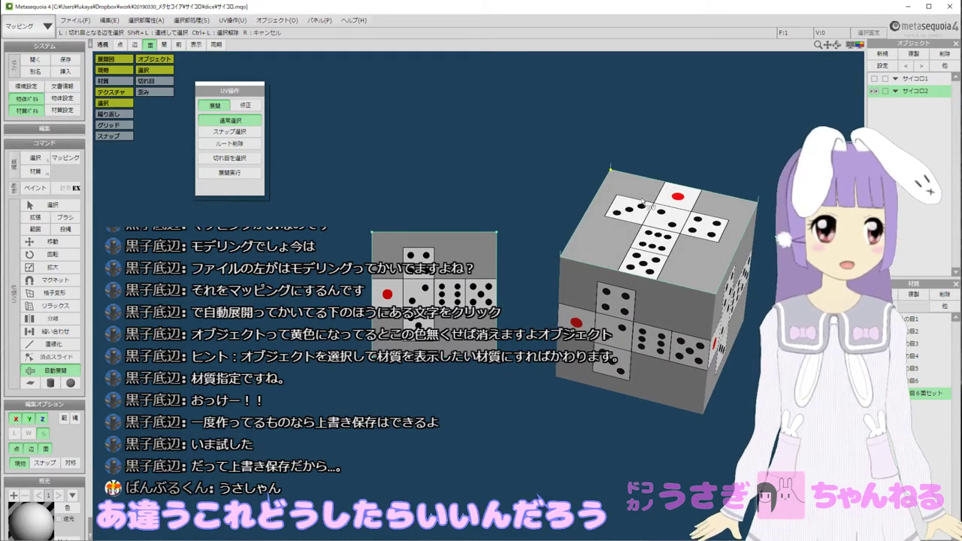
pyautogui.moveTo(688, 350); pyautogui.dragTo(688, 347, button='right')
pyautogui.moveTo(688, 348); pyautogui.dragTo(704, 340, button='middle')
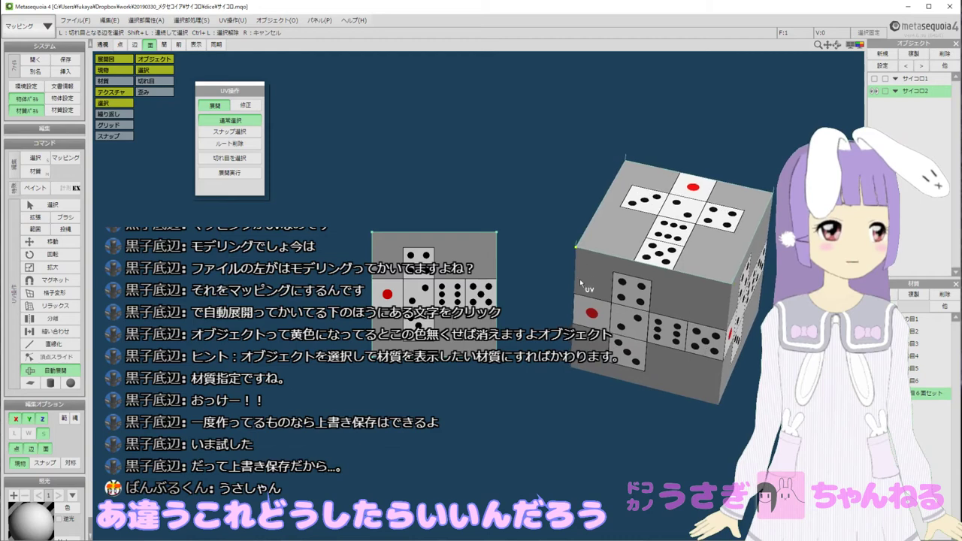
pyautogui.click(35, 229)
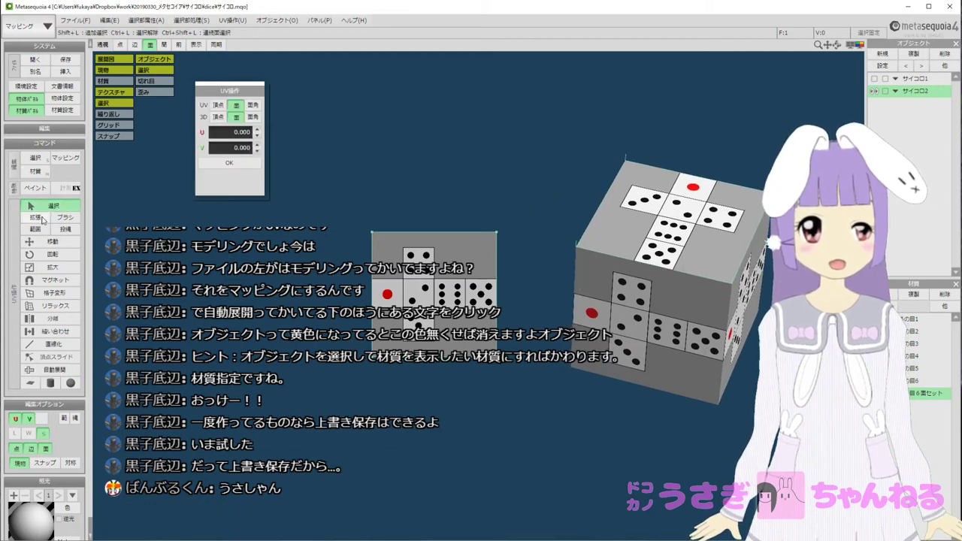
pyautogui.moveTo(534, 107); pyautogui.dragTo(799, 464)
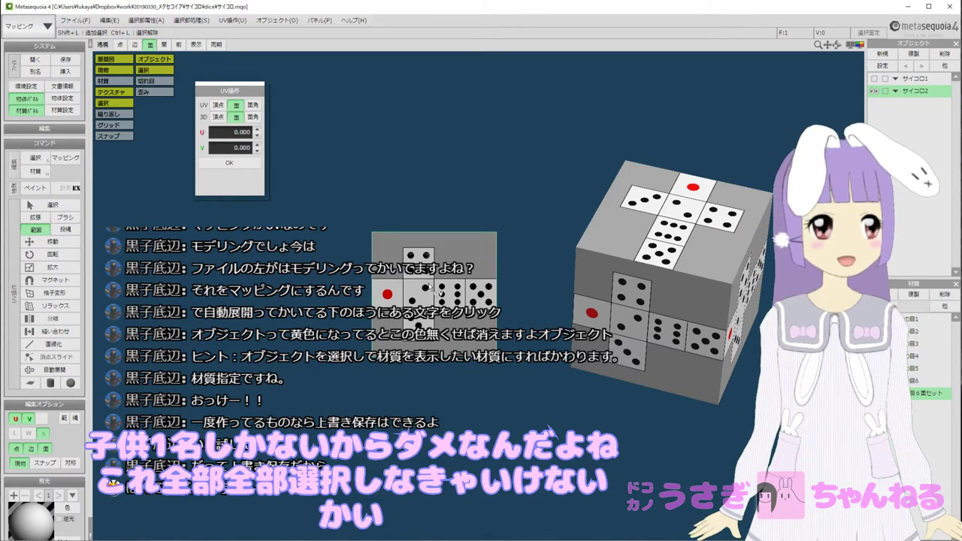
pyautogui.click(45, 204)
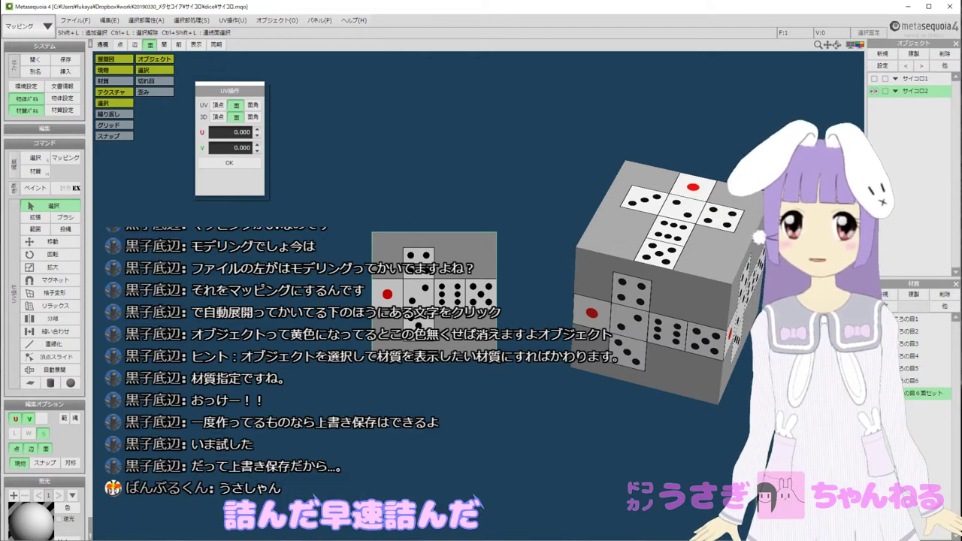
pyautogui.click(635, 258)
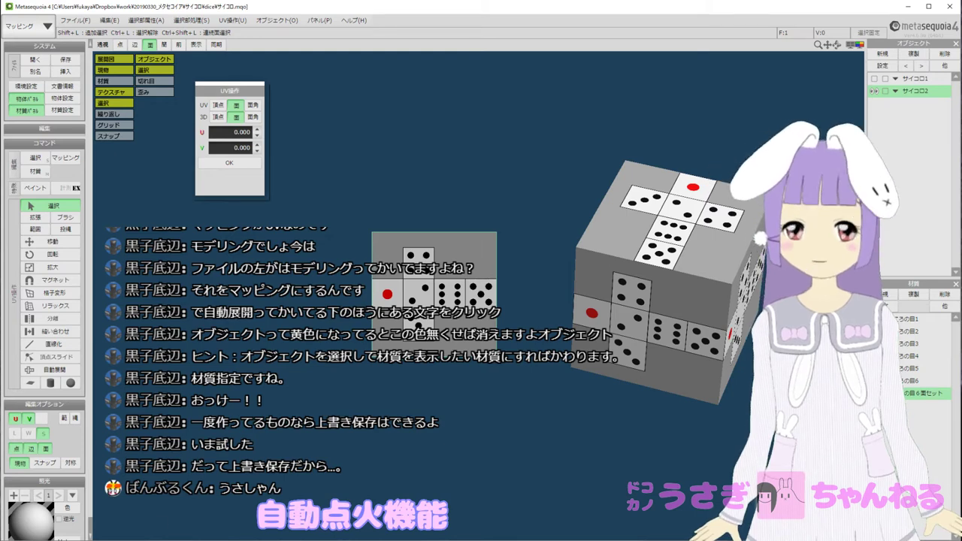
pyautogui.moveTo(688, 230); pyautogui.dragTo(689, 290, button='right')
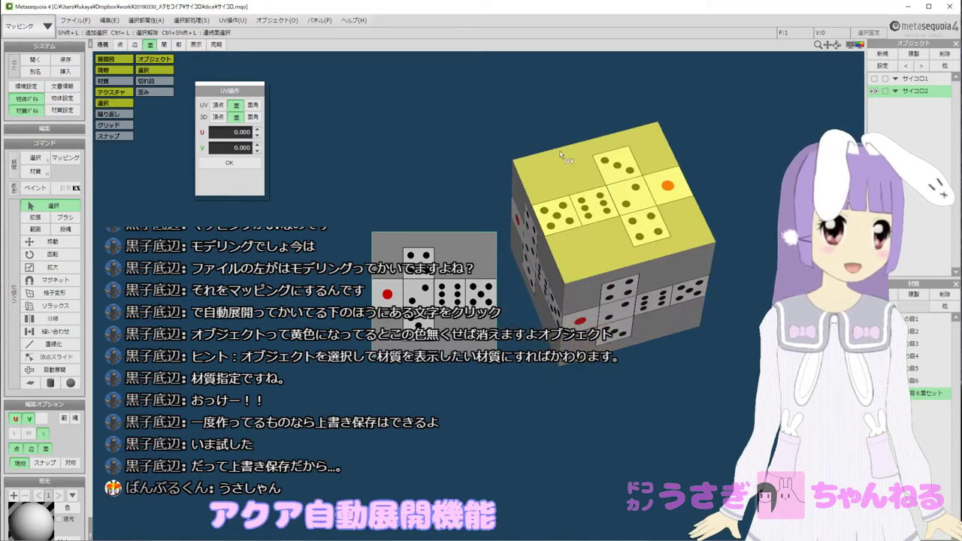
# Switch to the モデリング (アイコン) workspace with the selection tool active, and enable points and edges in addition to faces.
pyautogui.click(30, 27)
pyautogui.click(31, 55)
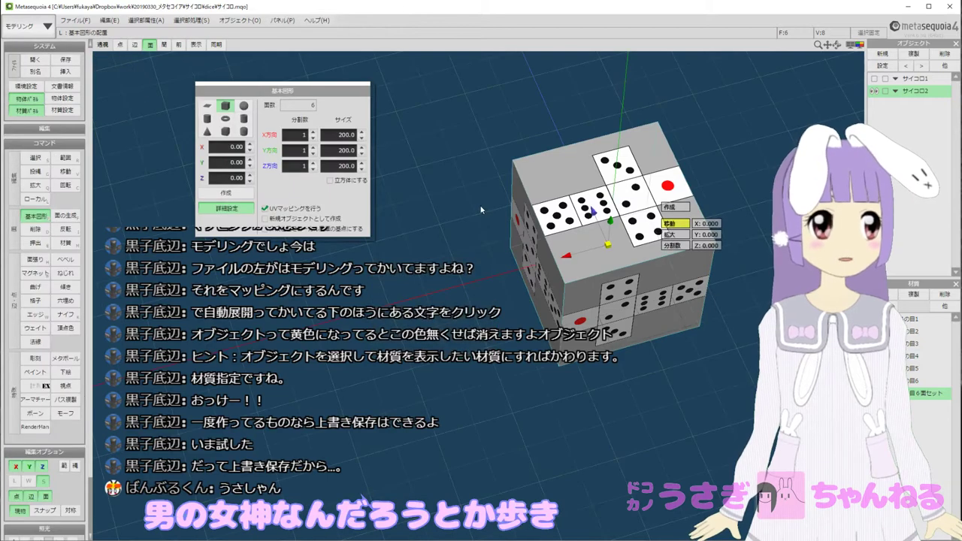
pyautogui.click(36, 158)
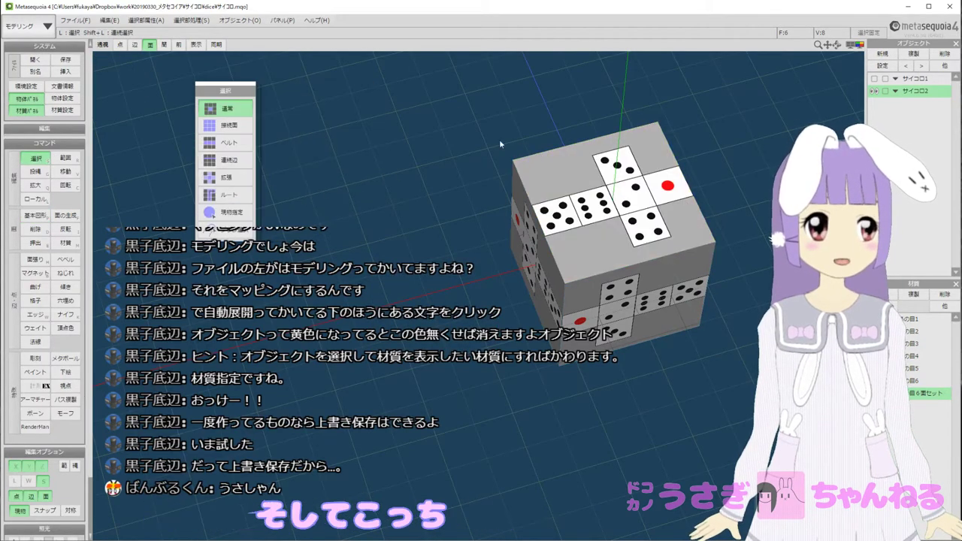
pyautogui.moveTo(721, 390); pyautogui.dragTo(703, 361, button='right')
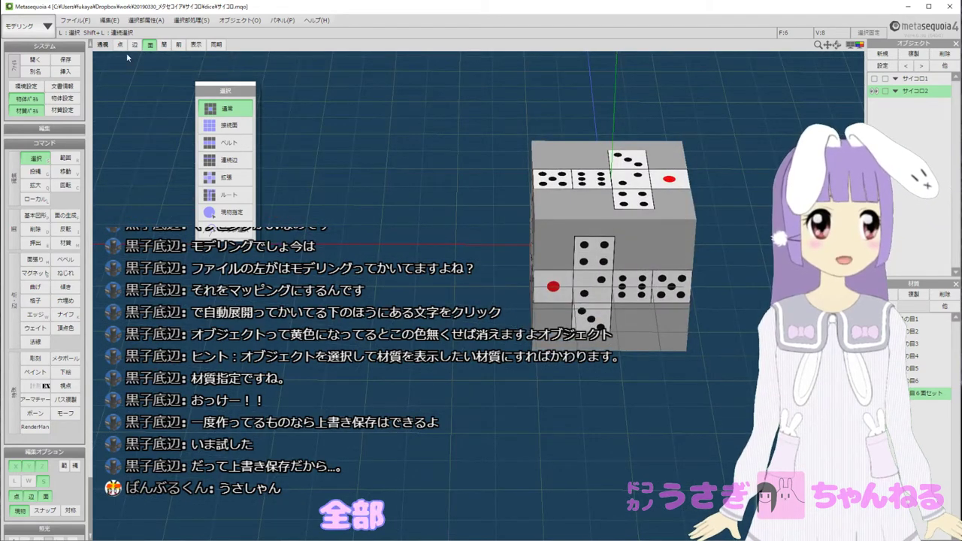
pyautogui.click(34, 26)
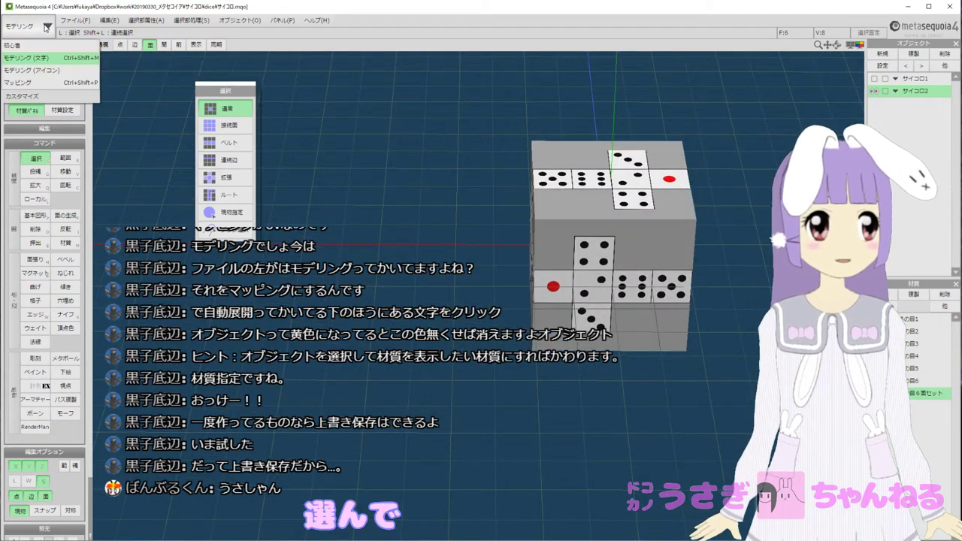
pyautogui.click(33, 70)
pyautogui.click(124, 47)
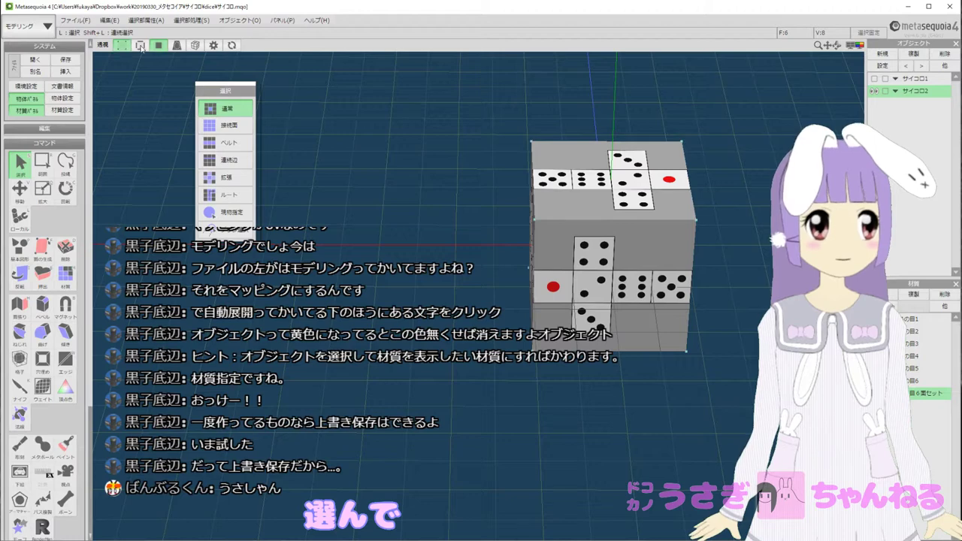
pyautogui.click(141, 46)
pyautogui.moveTo(301, 141); pyautogui.dragTo(398, 179, button='right')
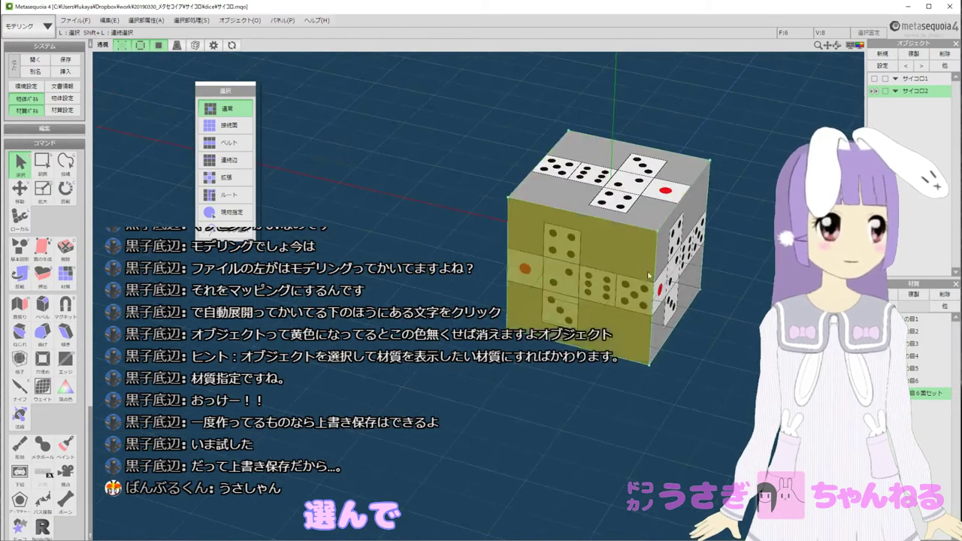
# Return to the mapping (マッピング) workspace and automatically unwrap all six faces of the cube with the 6方向から投影 algorithm.
pyautogui.click(34, 26)
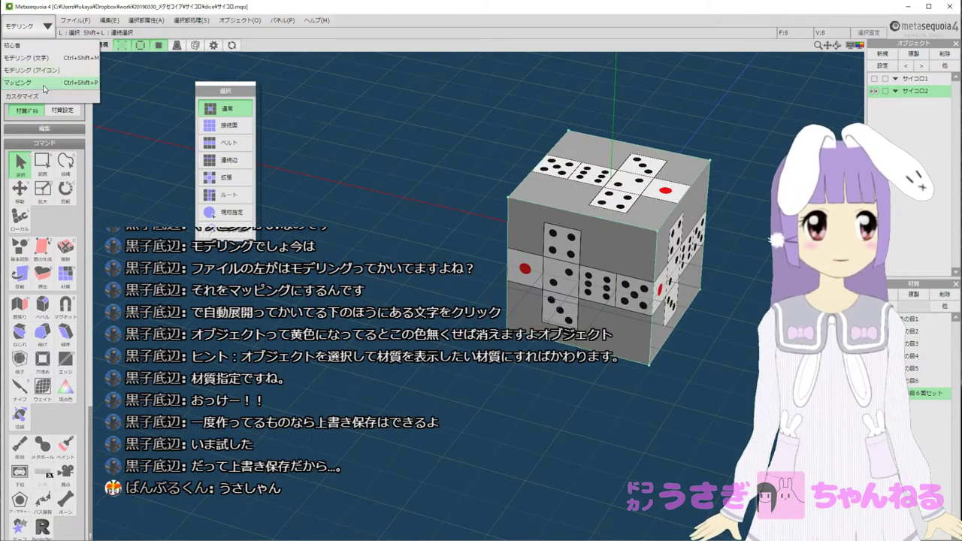
pyautogui.click(34, 82)
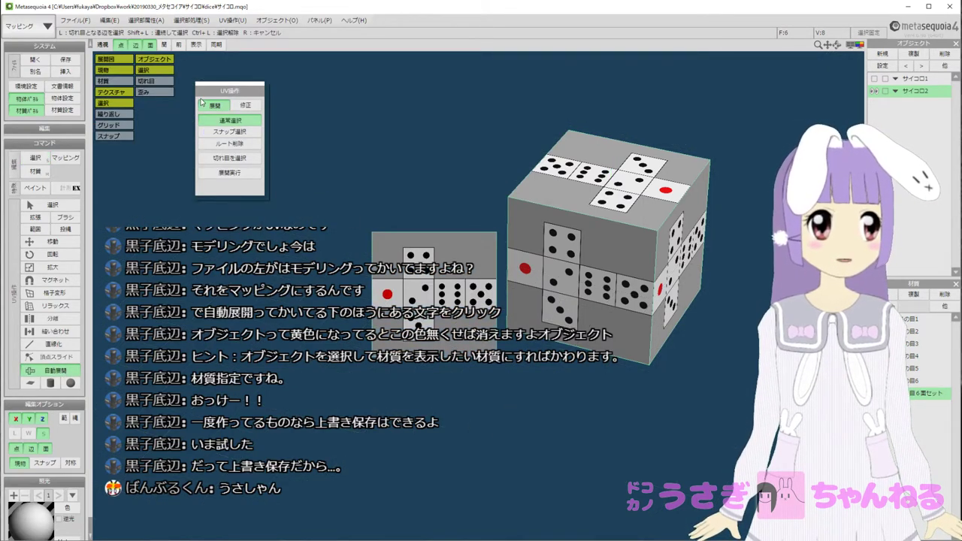
pyautogui.click(246, 175)
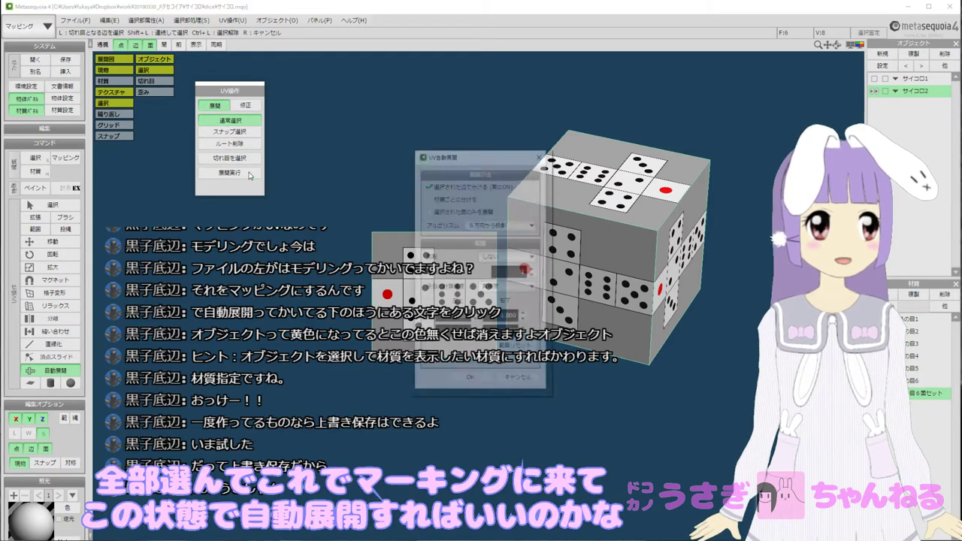
pyautogui.click(481, 380)
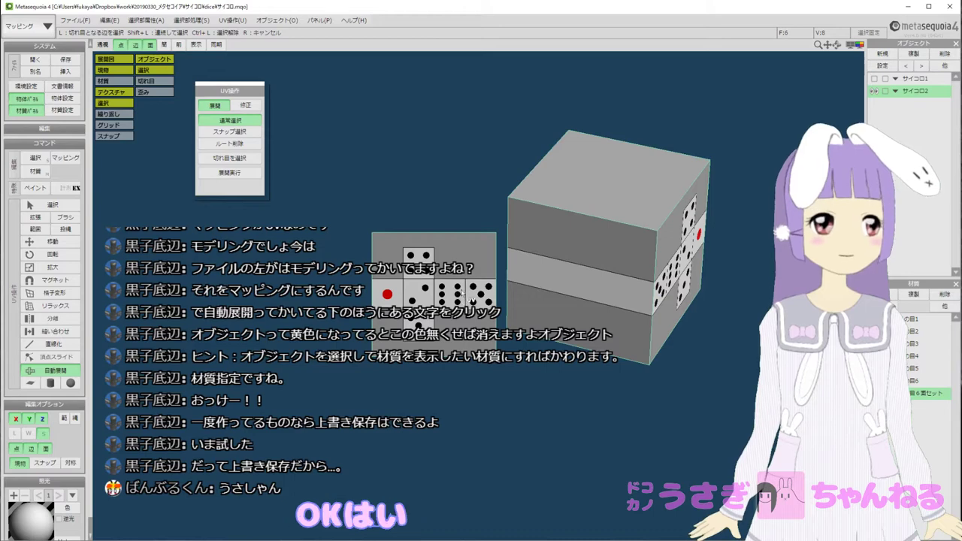
# Examine how the dice texture is placed on the unwrapped cube's different sides and in the UV layout.
pyautogui.moveTo(751, 259); pyautogui.dragTo(652, 252, button='middle')
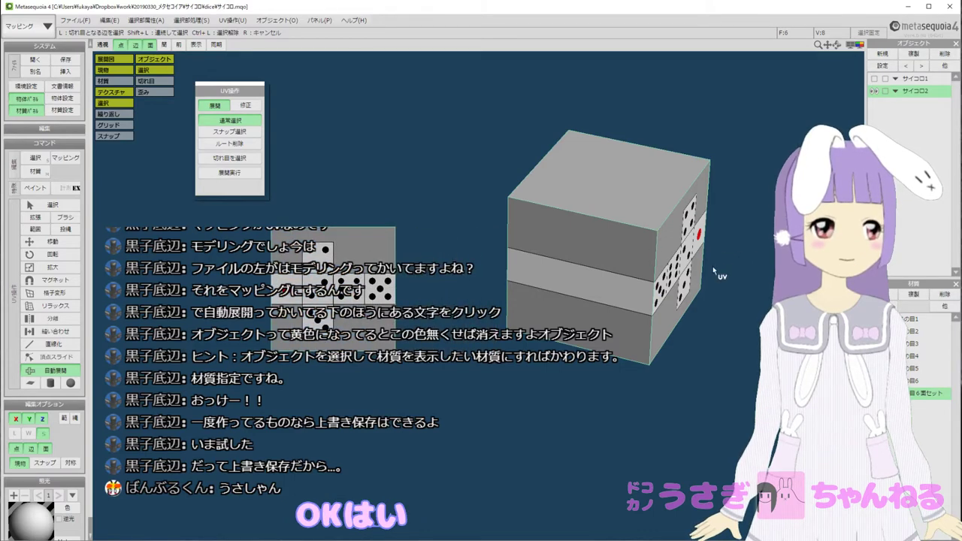
pyautogui.moveTo(713, 268); pyautogui.dragTo(683, 261, button='middle')
pyautogui.scroll(3, 683, 261)
pyautogui.scroll(-3, 683, 262)
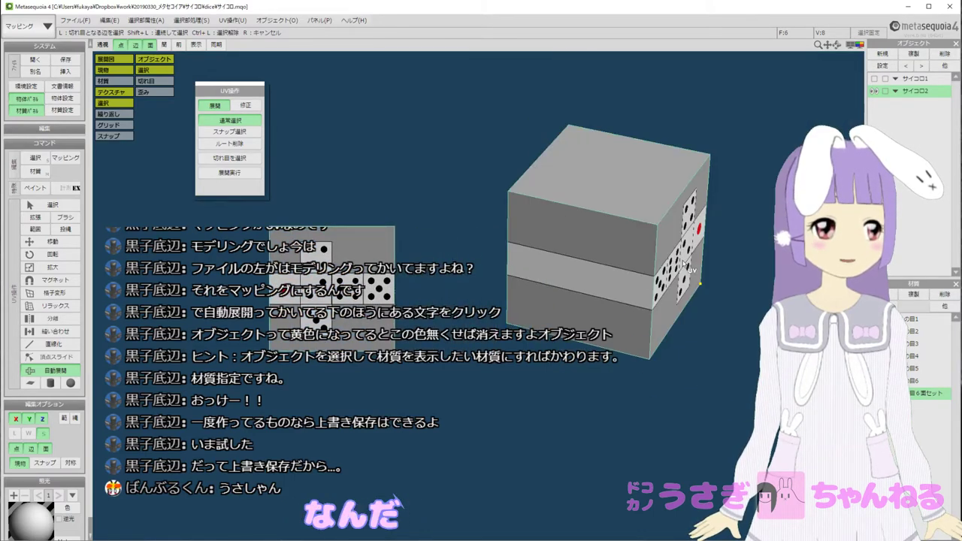
pyautogui.moveTo(685, 267); pyautogui.dragTo(617, 232, button='right')
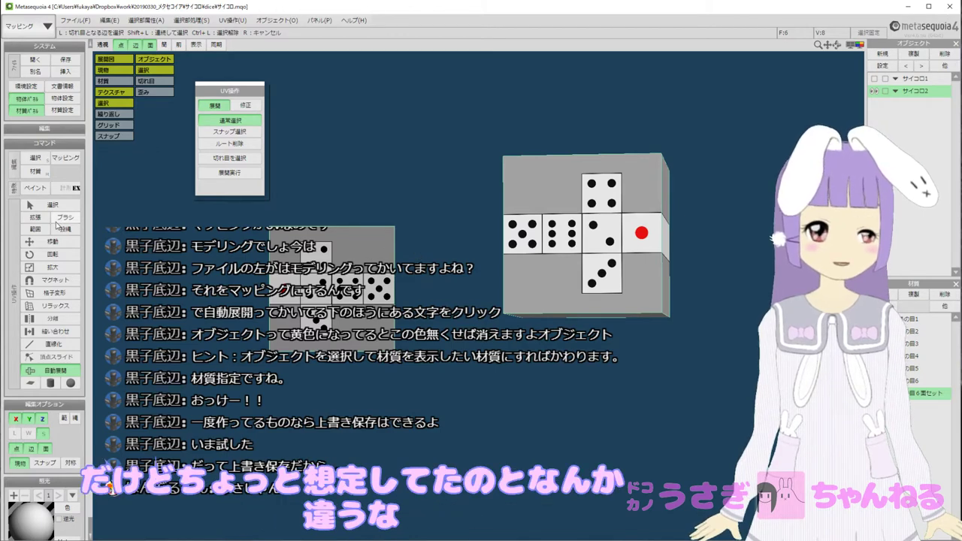
pyautogui.moveTo(607, 162); pyautogui.dragTo(543, 278, button='right')
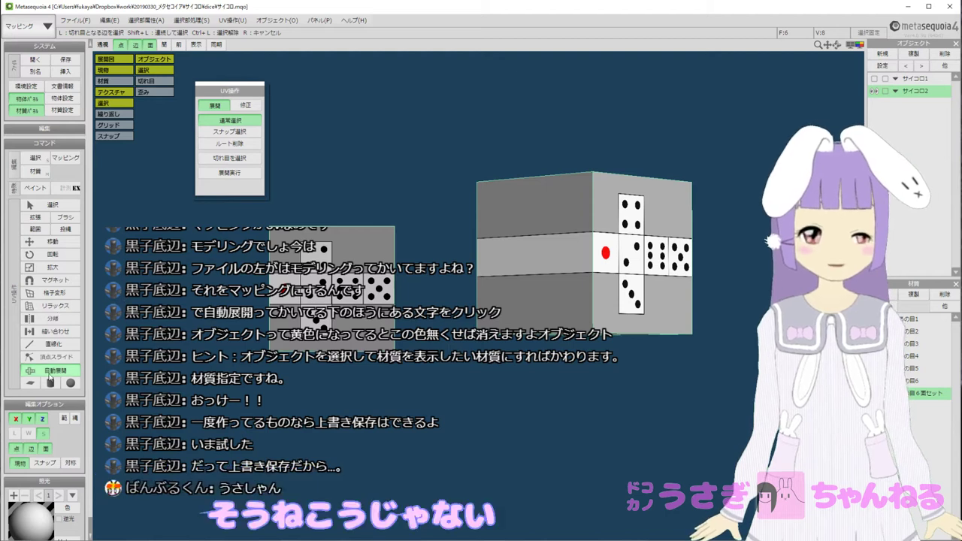
# Enlarge the UV layout with the dice texture and place the cube beside it so both can be examined separately.
pyautogui.click(54, 358)
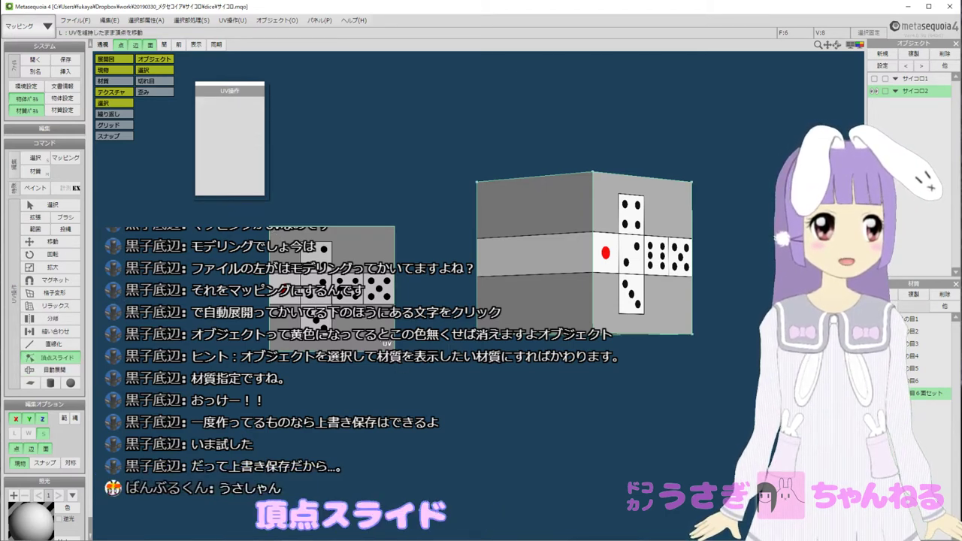
pyautogui.scroll(4, 379, 336)
pyautogui.moveTo(349, 326); pyautogui.dragTo(655, 362, button='middle')
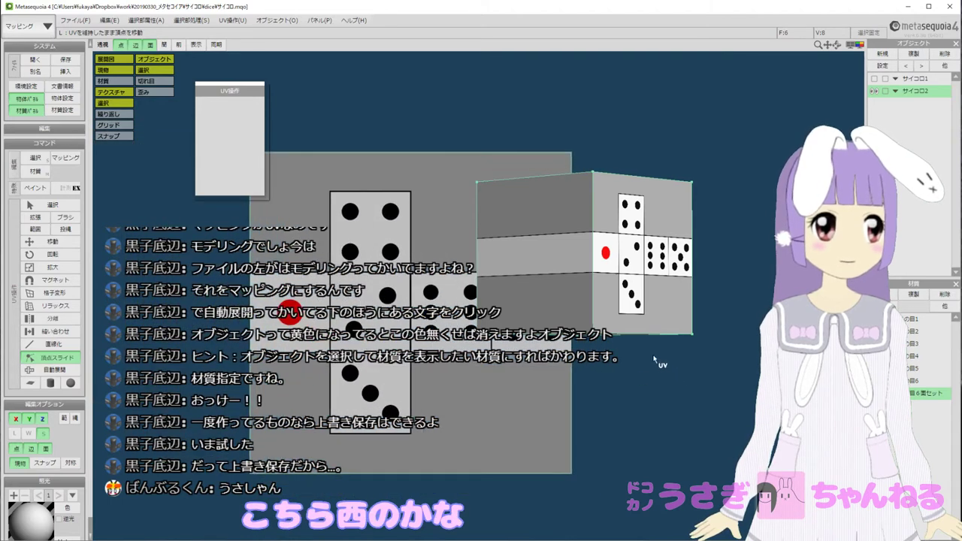
pyautogui.moveTo(633, 281); pyautogui.dragTo(786, 311, button='middle')
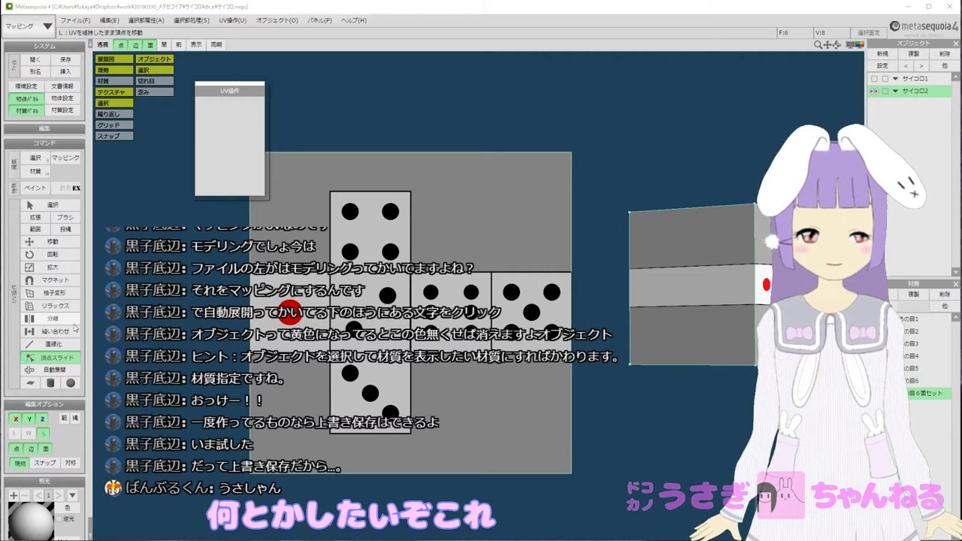
pyautogui.scroll(-1, 58, 363)
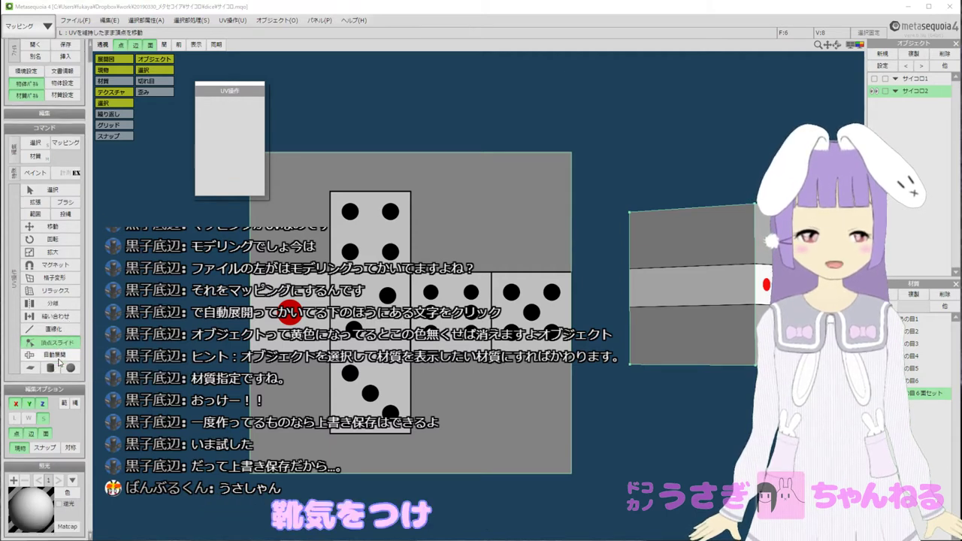
pyautogui.click(52, 367)
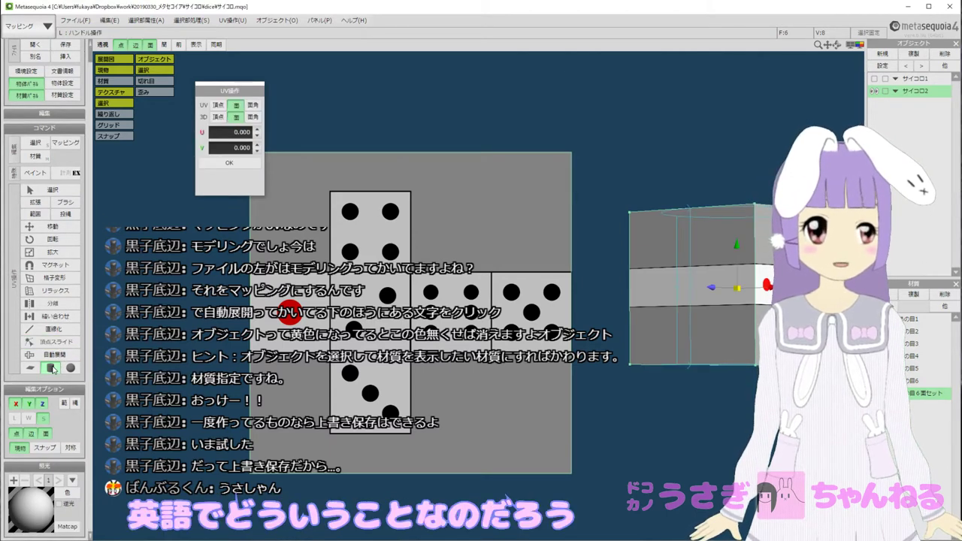
pyautogui.moveTo(825, 230); pyautogui.dragTo(710, 239, button='right')
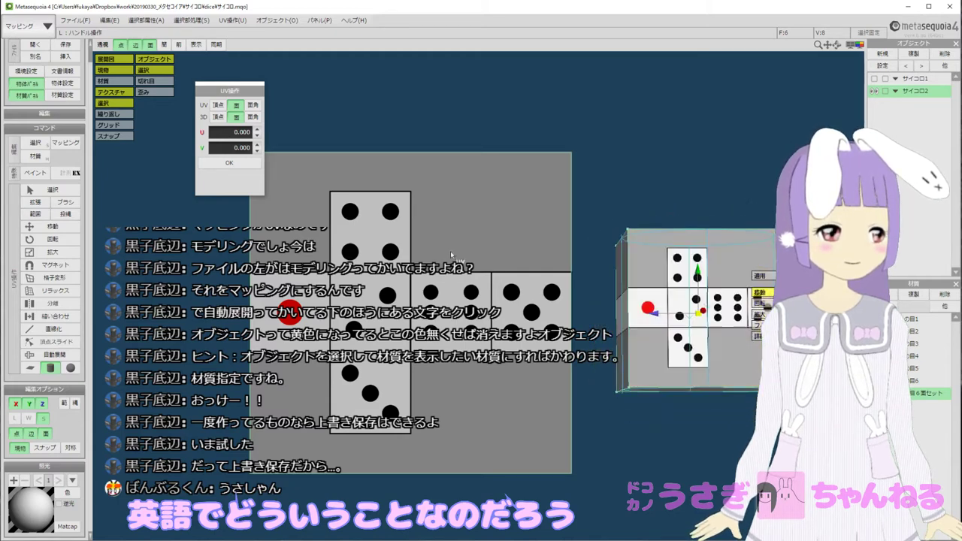
pyautogui.click(45, 354)
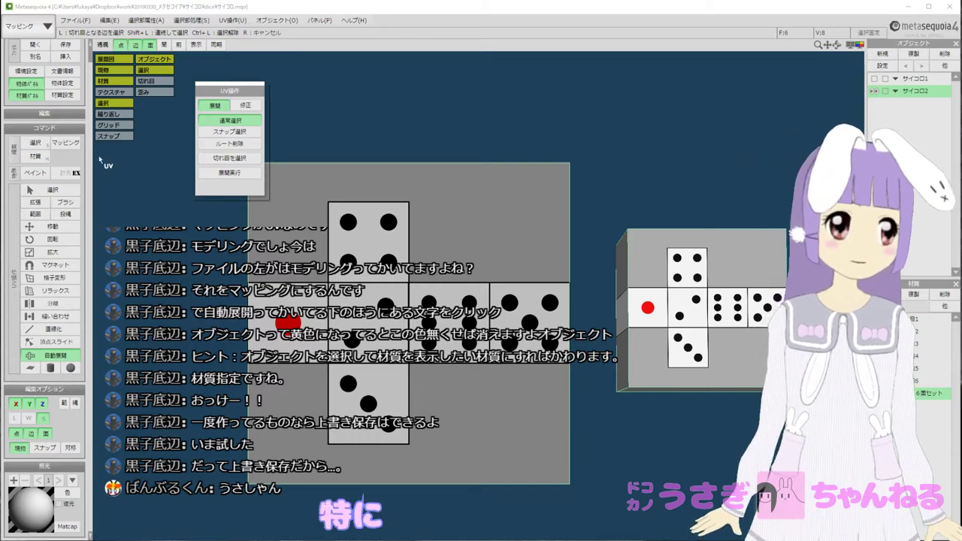
pyautogui.moveTo(498, 264); pyautogui.dragTo(476, 264, button='middle')
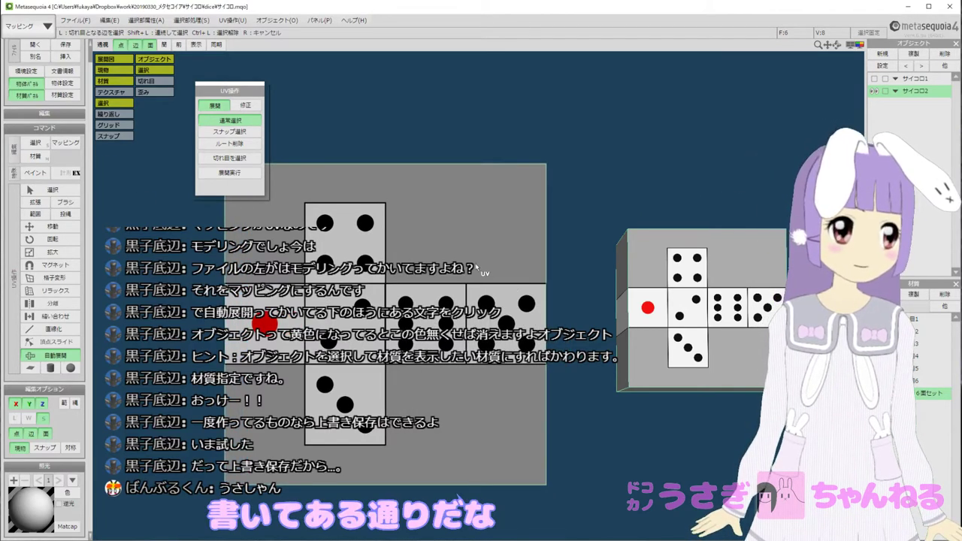
pyautogui.moveTo(679, 290)
pyautogui.mouseDown(button='right')
pyautogui.moveTo(629, 293)
pyautogui.moveTo(610, 307)
pyautogui.moveTo(688, 302)
pyautogui.moveTo(704, 293)
pyautogui.moveTo(695, 286)
pyautogui.mouseUp(button='right')
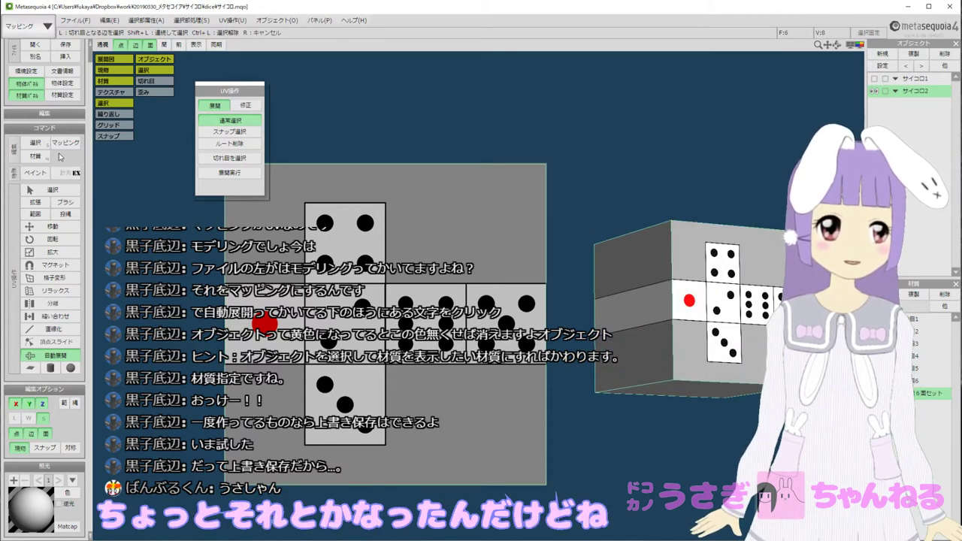
# Review the settings of the さいころの目６面セット material with the material assignment command (材質) active, and close them unchanged.
pyautogui.click(35, 145)
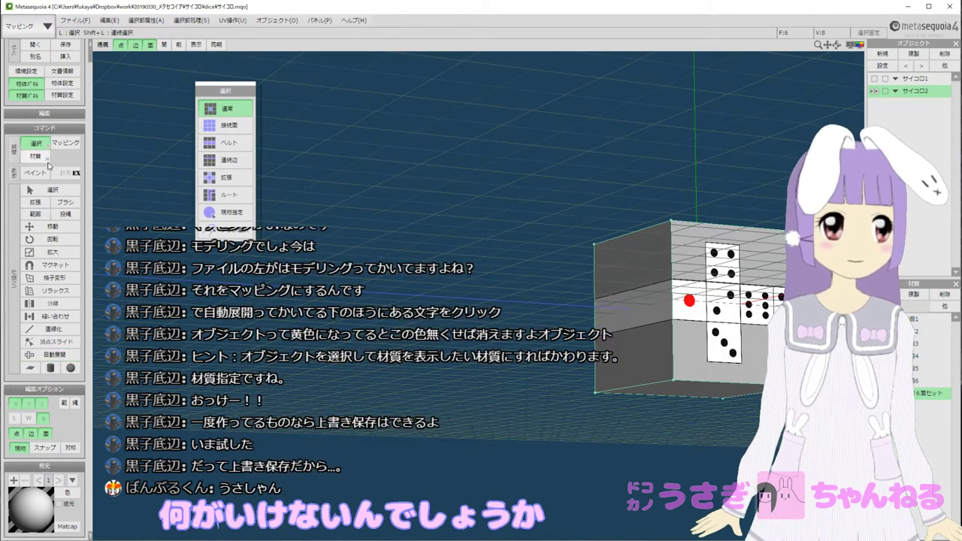
pyautogui.click(35, 156)
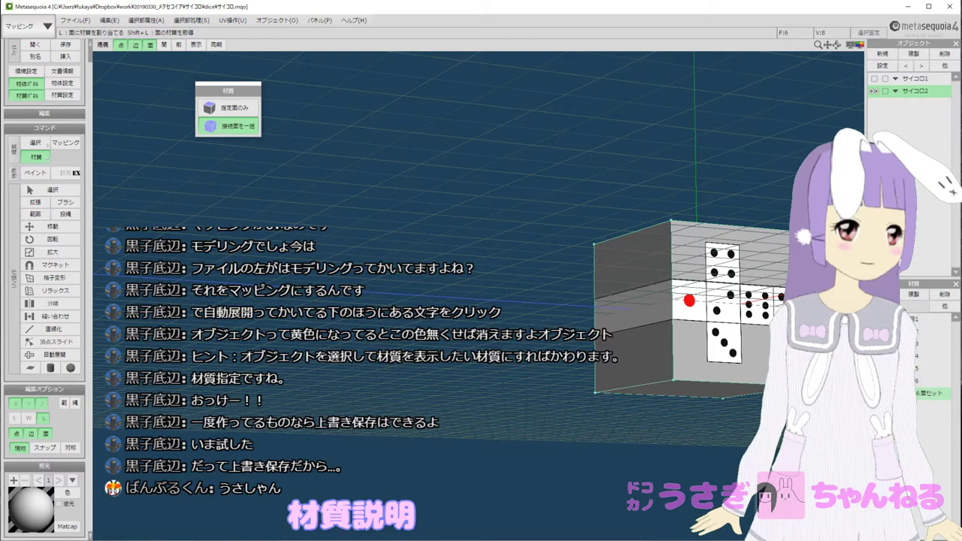
pyautogui.doubleClick(932, 392)
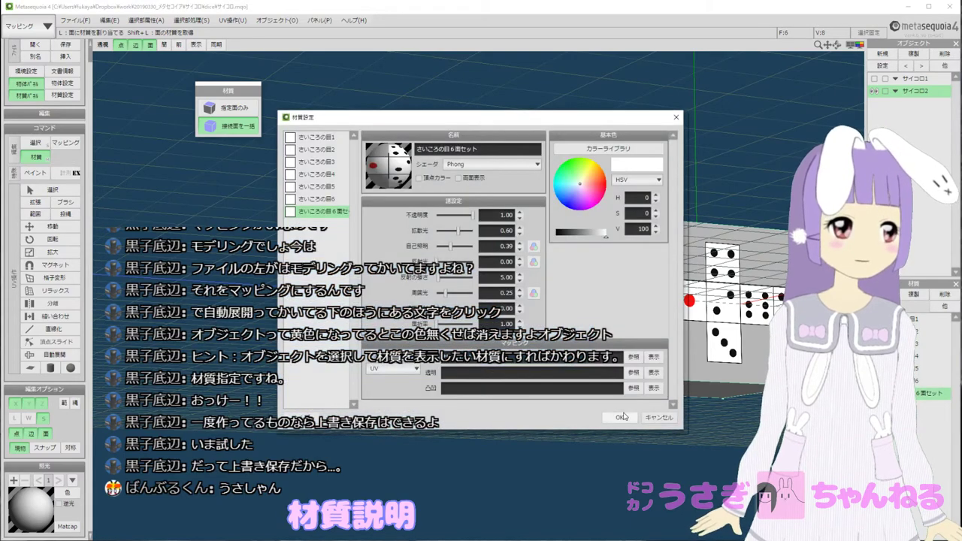
pyautogui.click(621, 417)
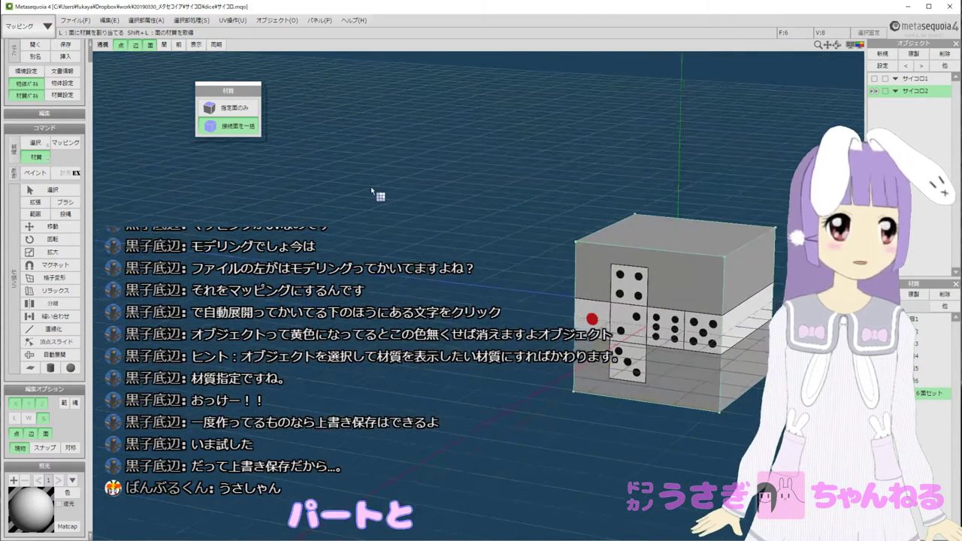
# Compare the material assignment modes 指定面のみ and 接続面を一括 on the cube's faces.
pyautogui.moveTo(370, 192); pyautogui.dragTo(282, 203, button='middle')
pyautogui.click(229, 108)
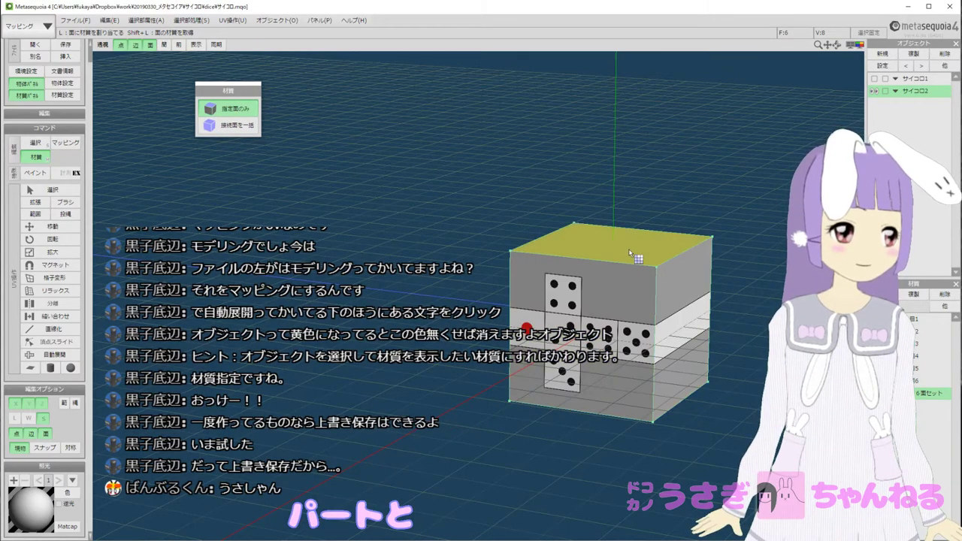
pyautogui.moveTo(687, 296)
pyautogui.mouseDown(button='right')
pyautogui.moveTo(630, 286)
pyautogui.moveTo(659, 310)
pyautogui.moveTo(699, 304)
pyautogui.mouseUp(button='right')
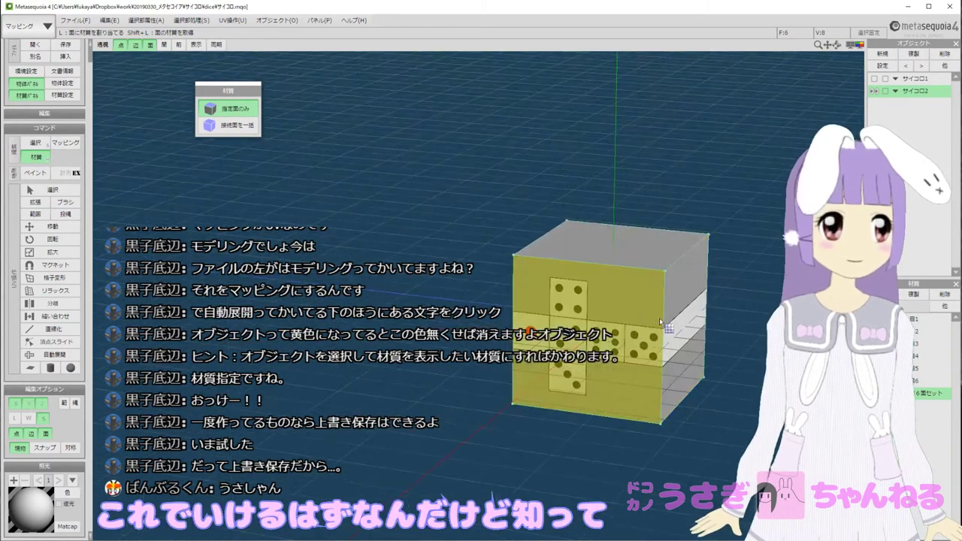
pyautogui.click(237, 126)
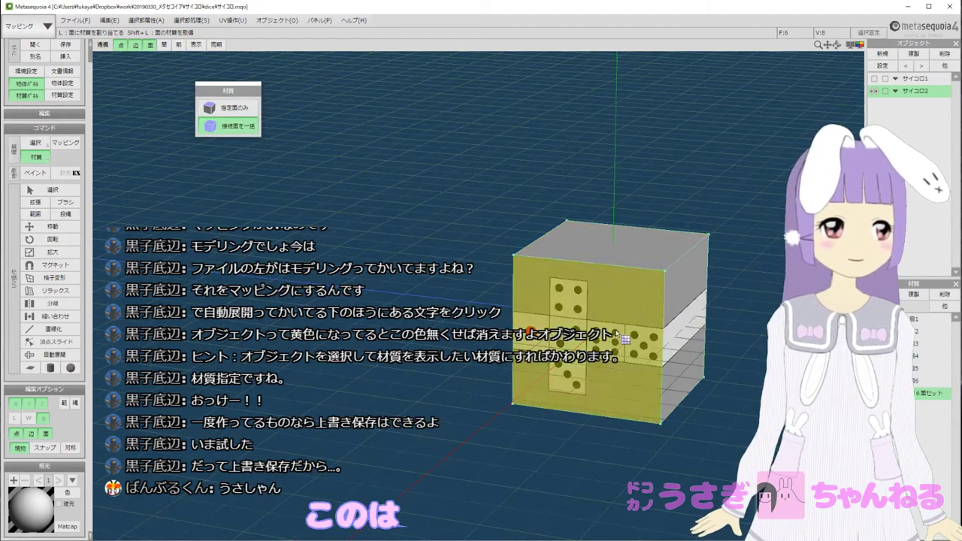
pyautogui.click(35, 142)
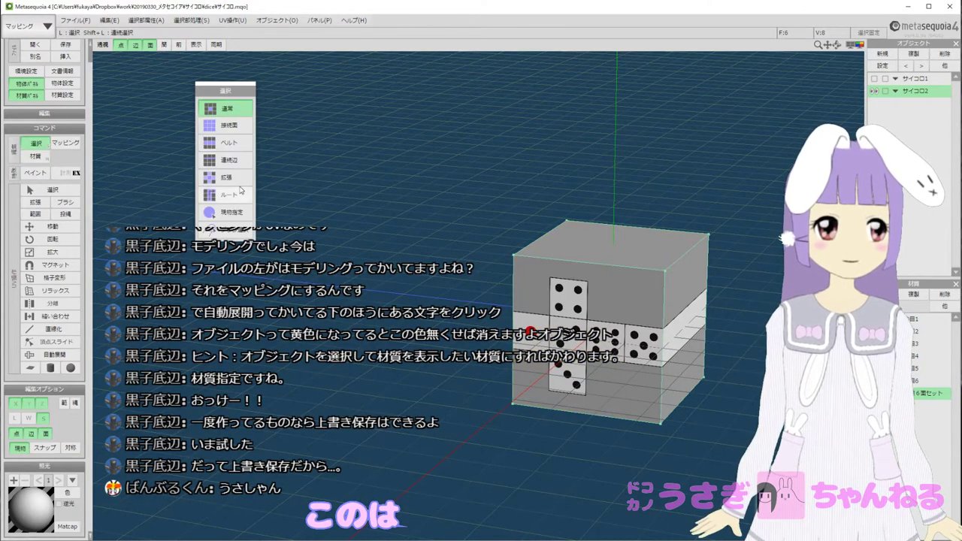
pyautogui.click(31, 175)
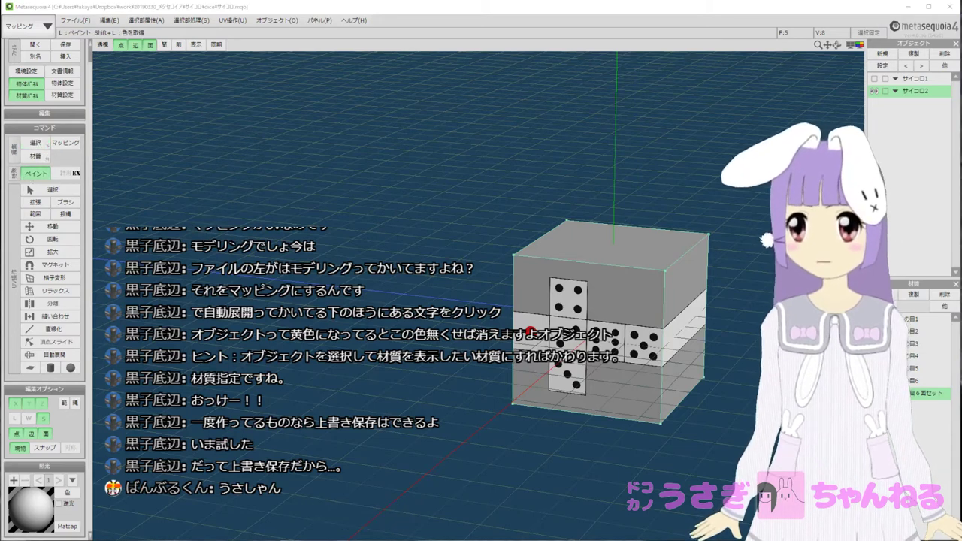
pyautogui.moveTo(440, 276); pyautogui.dragTo(419, 273, button='middle')
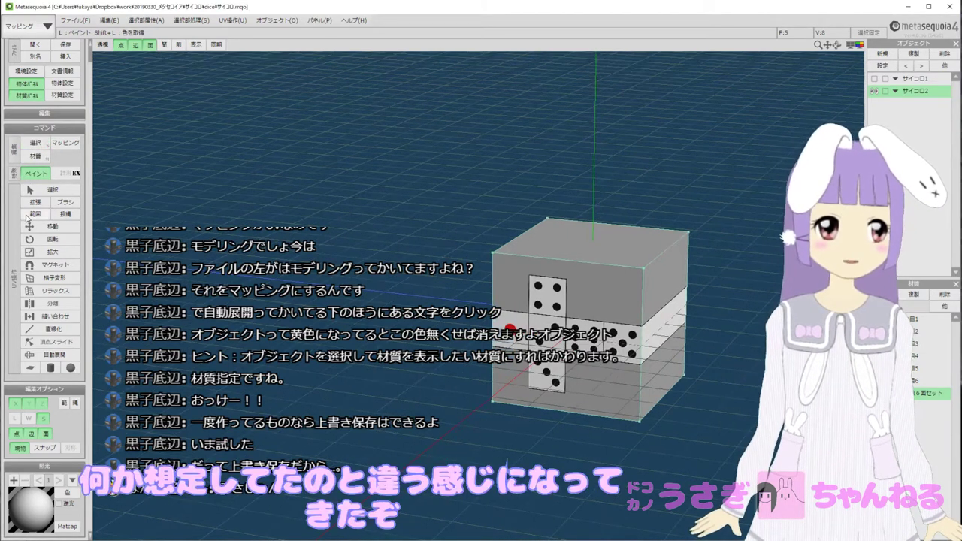
pyautogui.click(28, 217)
pyautogui.moveTo(266, 235); pyautogui.dragTo(244, 235, button='middle')
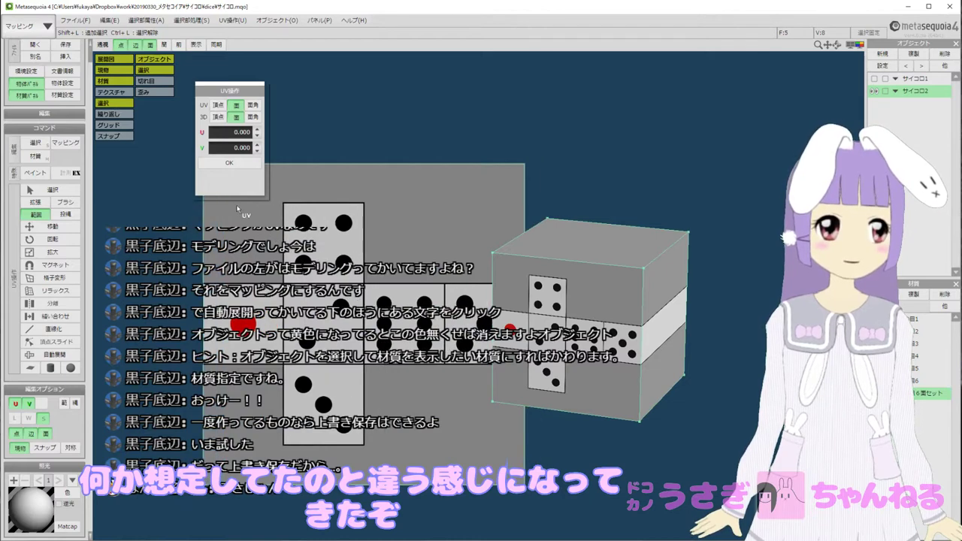
pyautogui.click(233, 132)
pyautogui.click(246, 147)
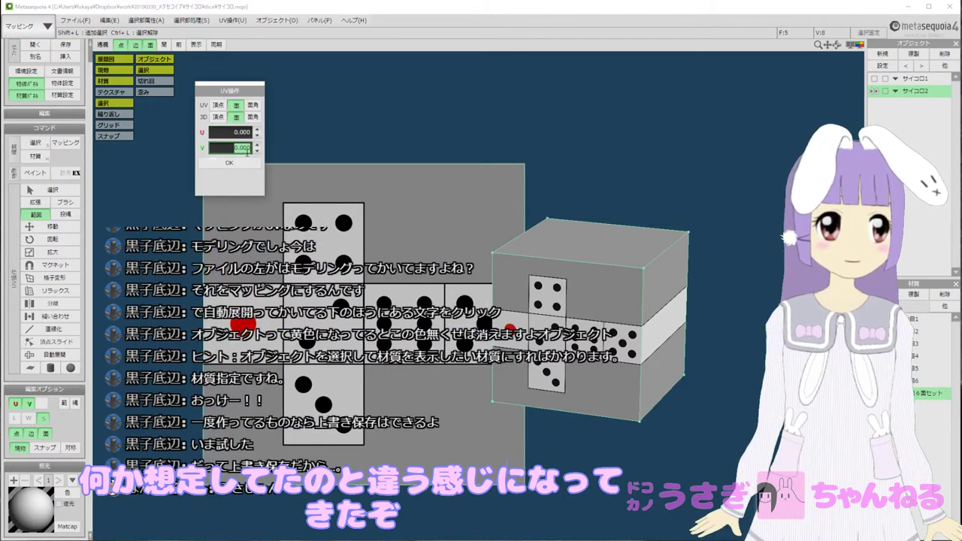
pyautogui.click(66, 214)
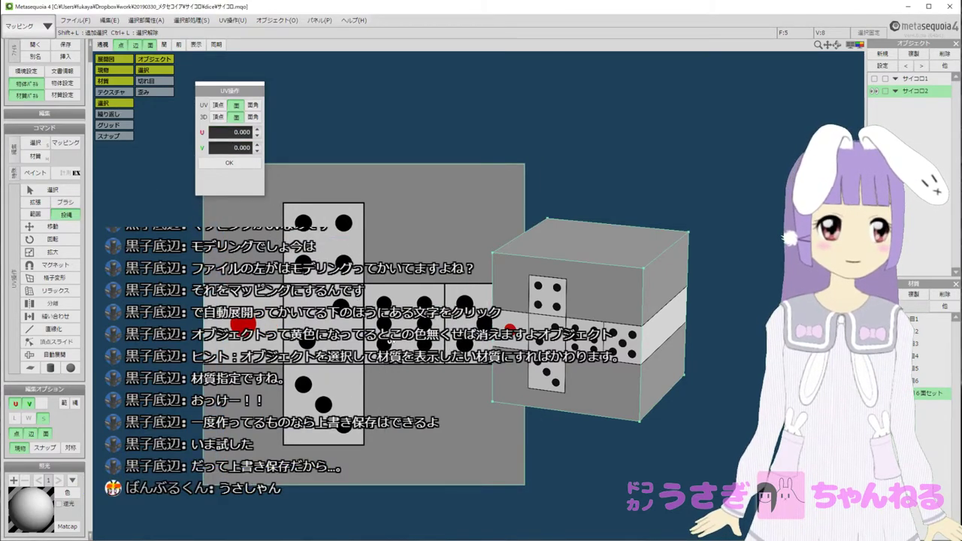
# Try moving the UV outlines of the cube's faces across the dice texture, and undo the moves.
pyautogui.click(51, 226)
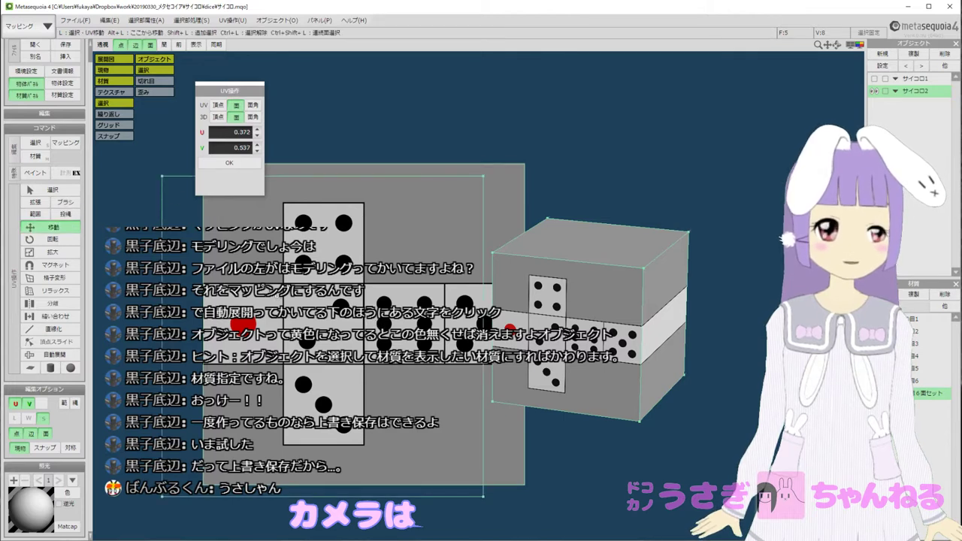
pyautogui.moveTo(322, 336); pyautogui.dragTo(370, 341)
pyautogui.moveTo(454, 209); pyautogui.dragTo(362, 270)
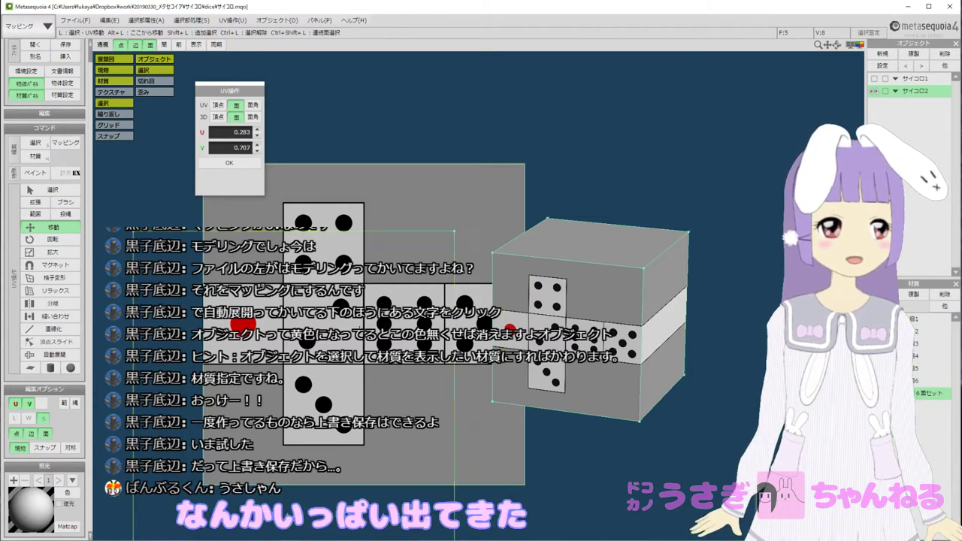
pyautogui.moveTo(359, 339); pyautogui.dragTo(425, 276)
pyautogui.hotkey('ctrl', 'z')
pyautogui.hotkey('ctrl', 'z')
pyautogui.hotkey('ctrl', 'z')
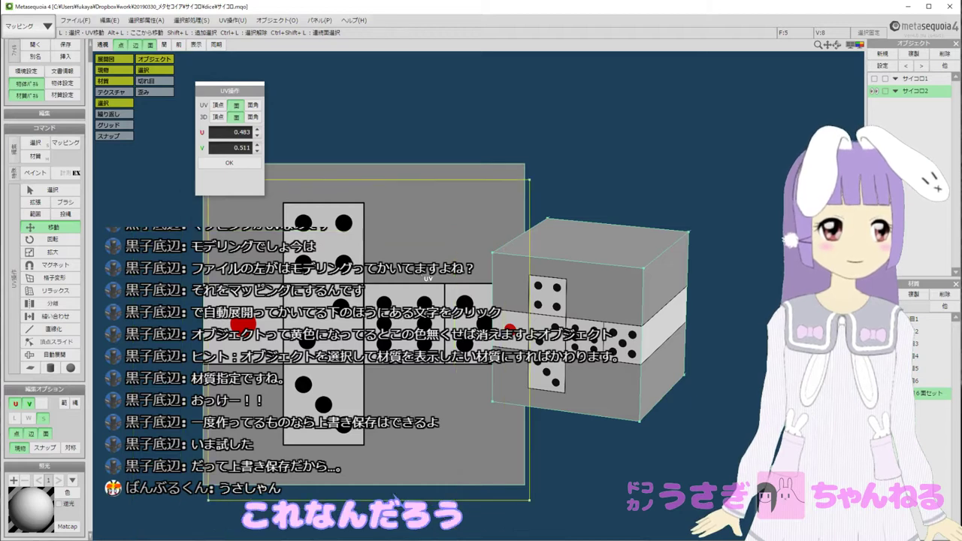
pyautogui.moveTo(394, 498); pyautogui.dragTo(395, 496)
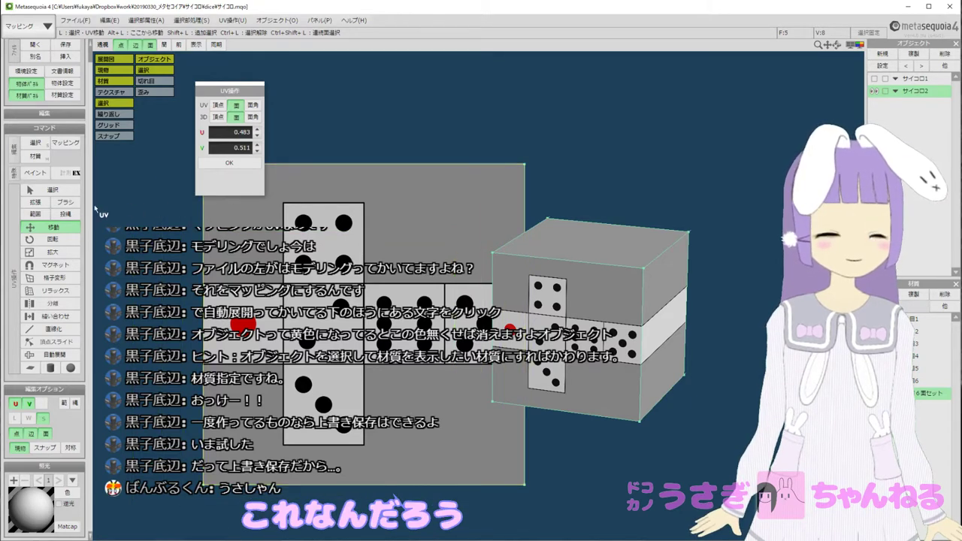
pyautogui.click(53, 252)
pyautogui.click(52, 277)
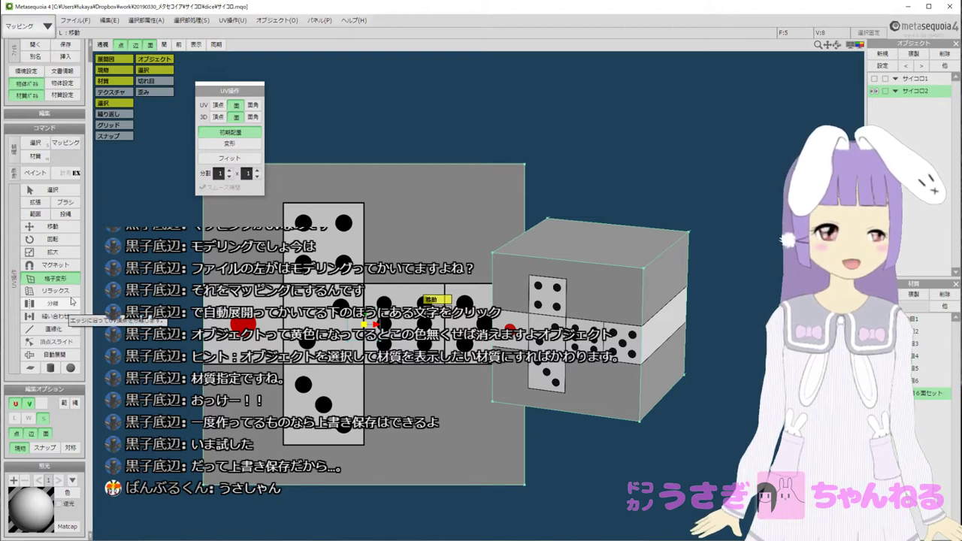
pyautogui.click(57, 265)
pyautogui.click(56, 226)
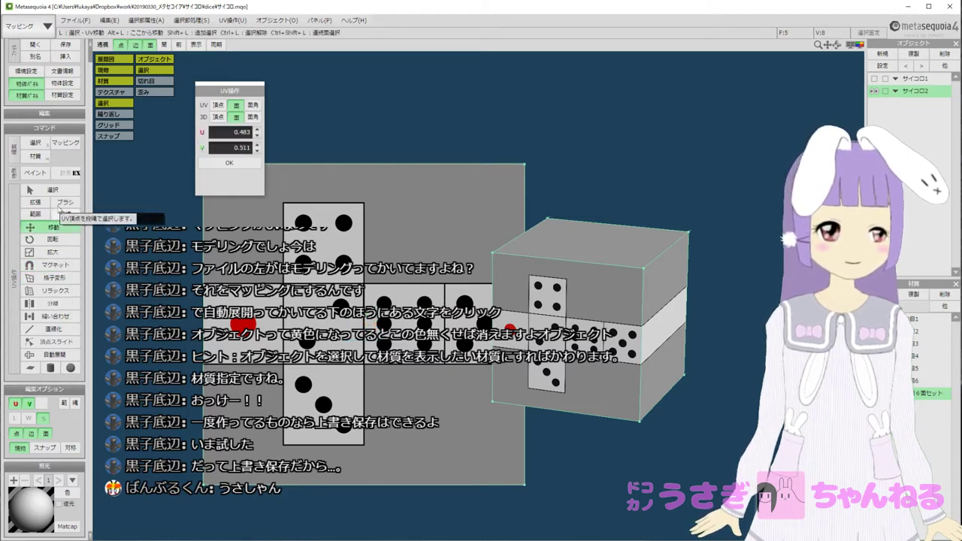
# Select a single face of the cube and move its UV outline over the dice texture to about U 0.584, V 0.649.
pyautogui.click(55, 193)
pyautogui.moveTo(729, 162); pyautogui.dragTo(695, 152, button='middle')
pyautogui.moveTo(569, 327); pyautogui.dragTo(618, 279, button='middle')
pyautogui.click(365, 363)
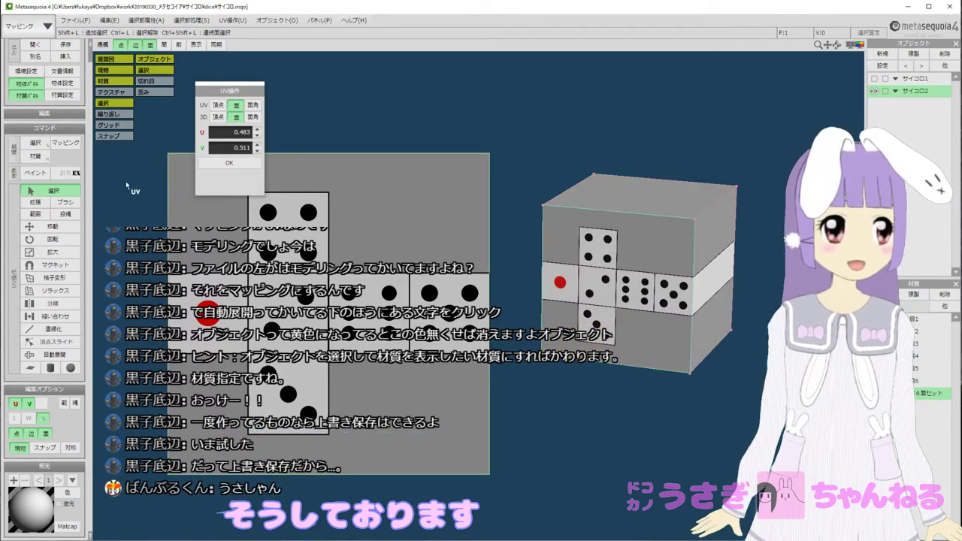
pyautogui.click(52, 226)
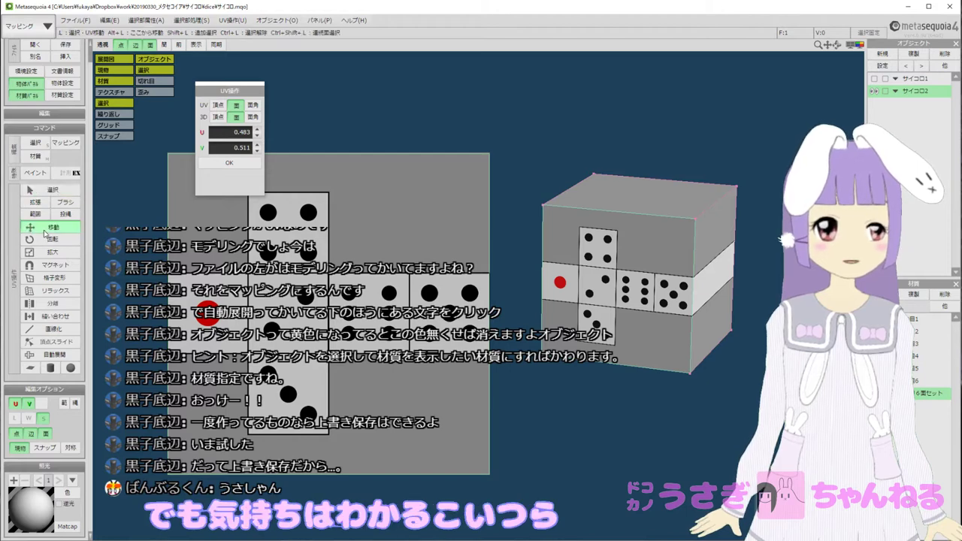
pyautogui.moveTo(256, 294); pyautogui.dragTo(280, 295)
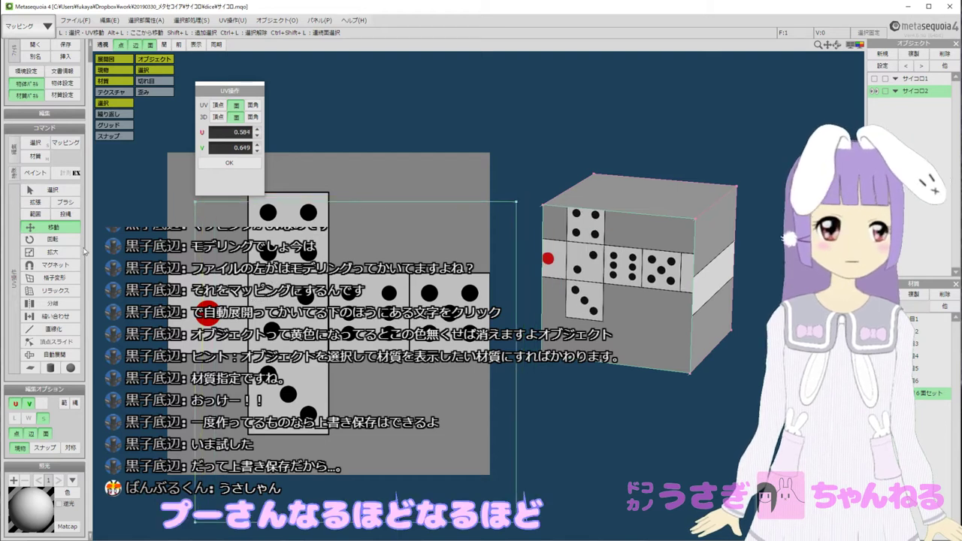
# Try to scale the moved face's UV outline with the 拡大 tool, and return to the selection tool.
pyautogui.click(54, 253)
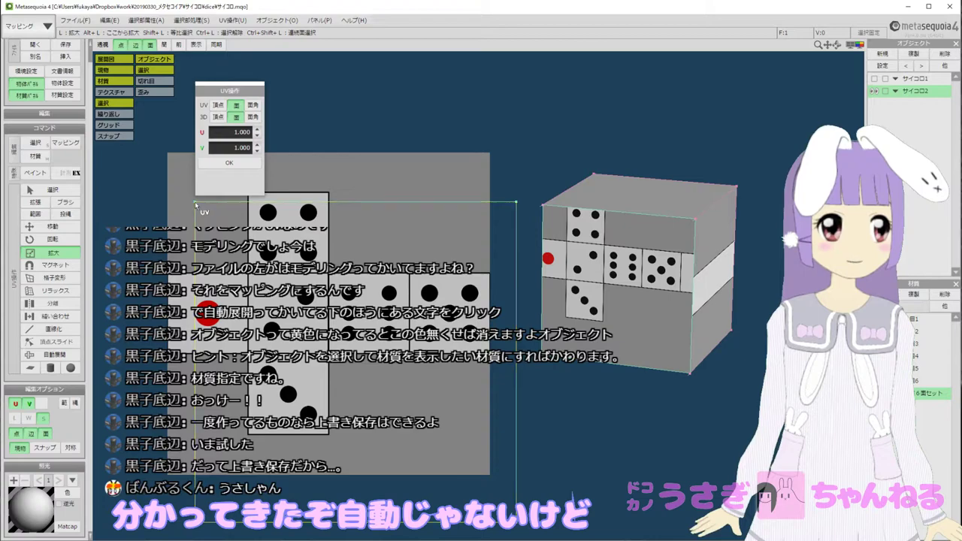
pyautogui.moveTo(313, 286); pyautogui.dragTo(312, 279, button='middle')
pyautogui.scroll(4, 311, 279)
pyautogui.scroll(-4, 311, 278)
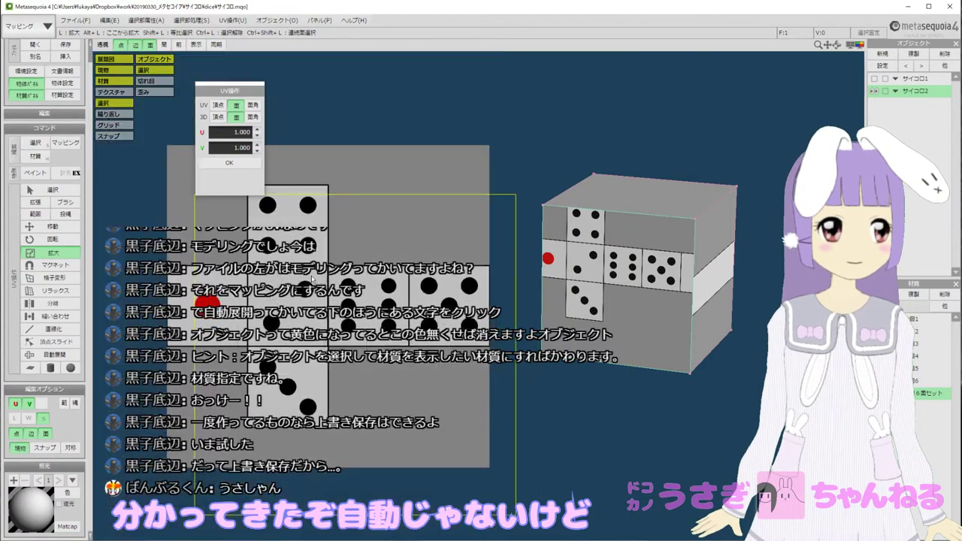
pyautogui.moveTo(311, 278); pyautogui.dragTo(311, 321)
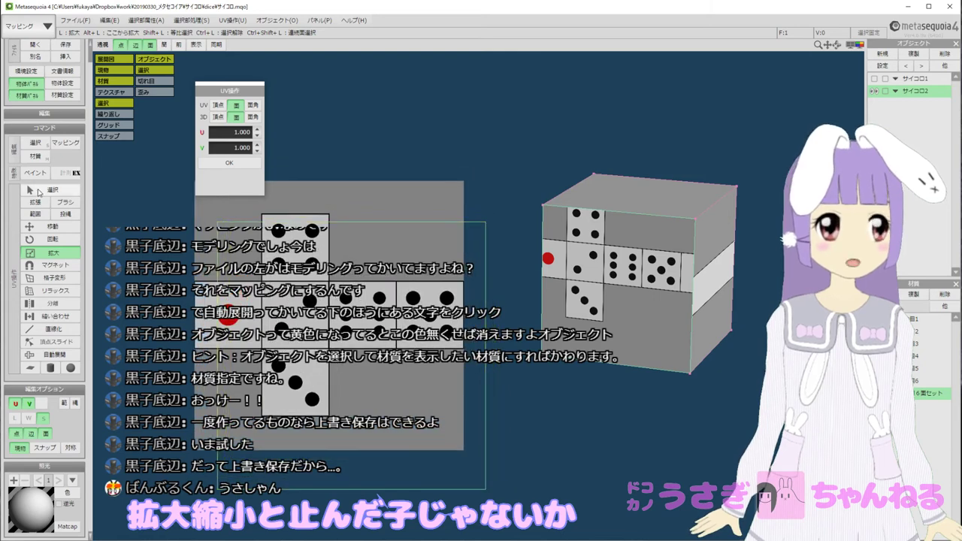
pyautogui.click(39, 191)
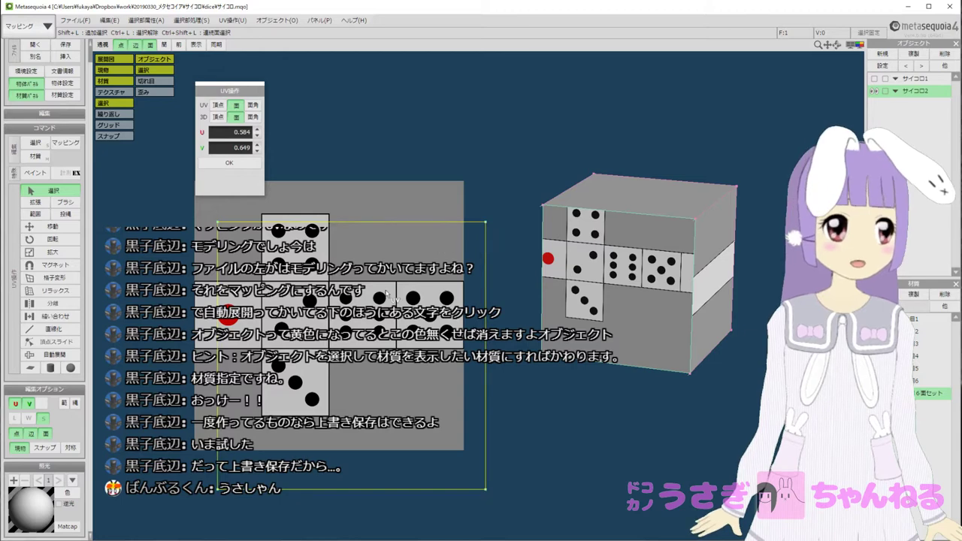
# Move the UV outline of the cube's front face over the dice texture to about U 0.441, V 0.675.
pyautogui.moveTo(385, 293)
pyautogui.mouseDown(button='middle')
pyautogui.moveTo(373, 249)
pyautogui.moveTo(383, 294)
pyautogui.mouseUp(button='middle')
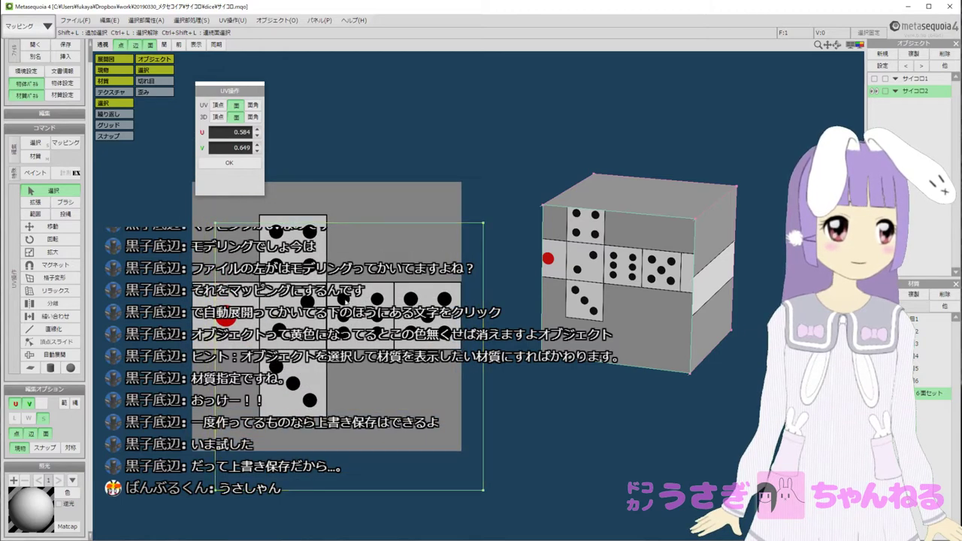
pyautogui.click(34, 225)
pyautogui.moveTo(366, 328); pyautogui.dragTo(339, 326)
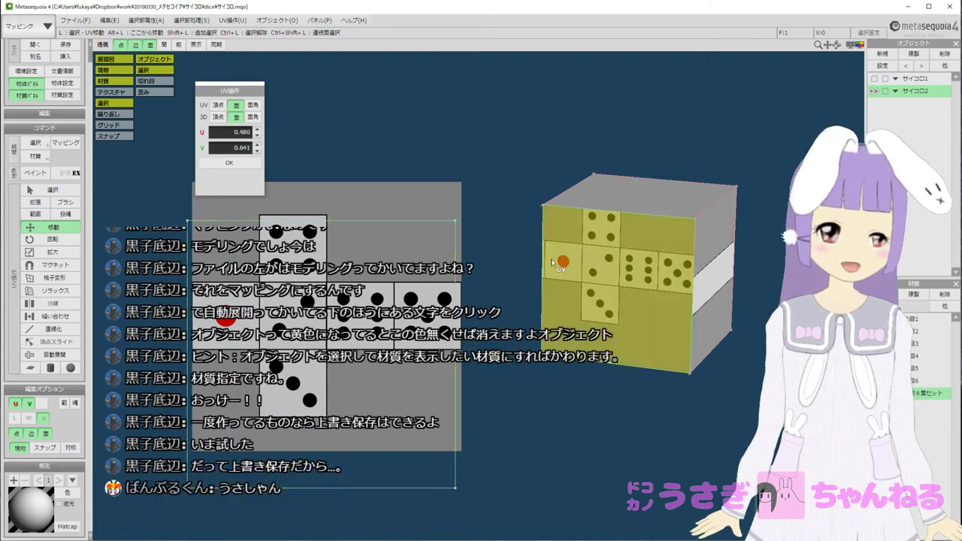
pyautogui.moveTo(450, 441); pyautogui.dragTo(488, 448)
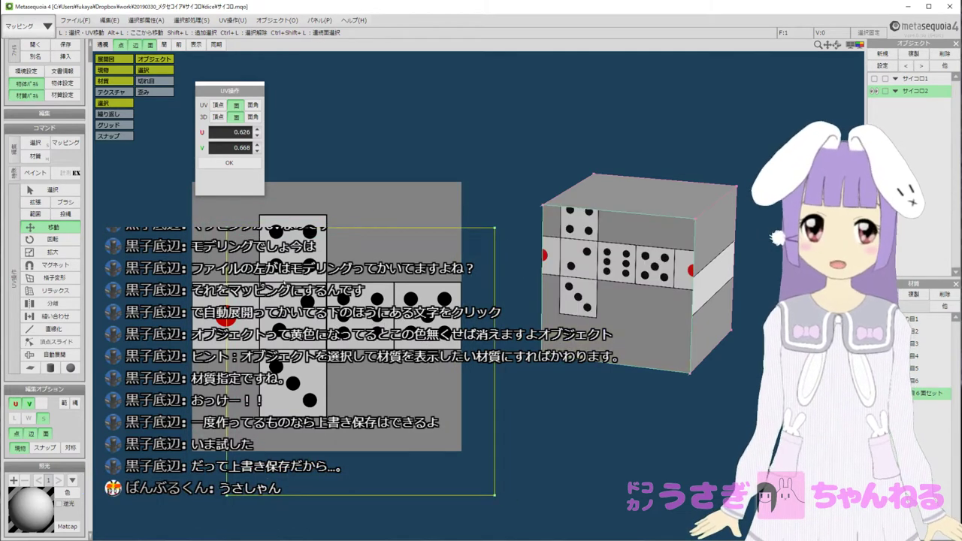
pyautogui.moveTo(275, 317); pyautogui.dragTo(234, 311)
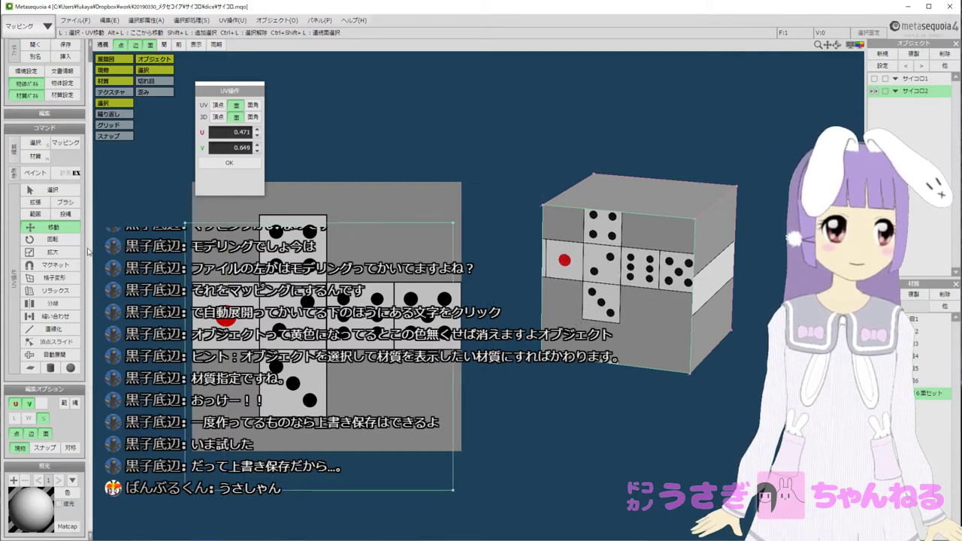
pyautogui.moveTo(372, 315)
pyautogui.mouseDown()
pyautogui.moveTo(321, 319)
pyautogui.moveTo(351, 332)
pyautogui.moveTo(364, 322)
pyautogui.mouseUp()
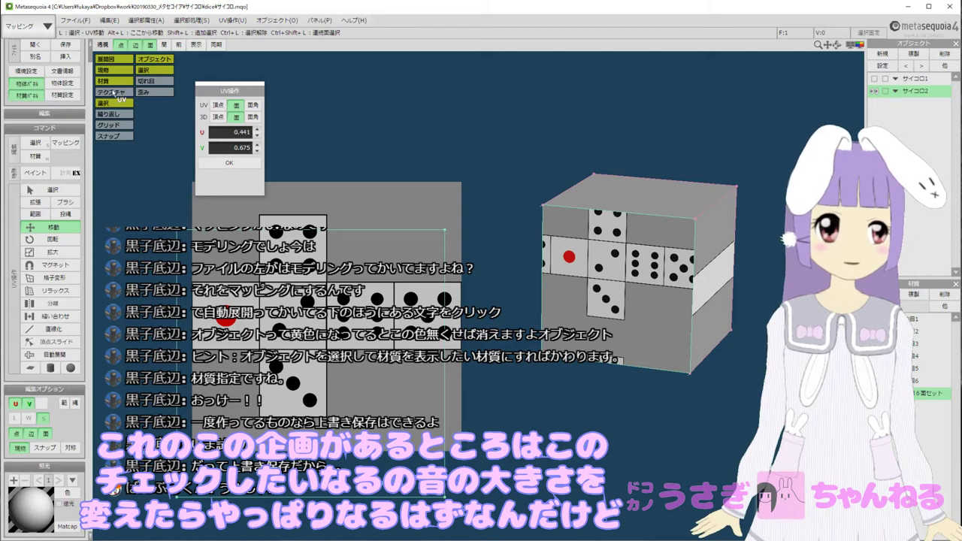
# Shrink the front face's UV outline with the 拡大 tool to slightly larger than one dice square of the texture.
pyautogui.click(47, 252)
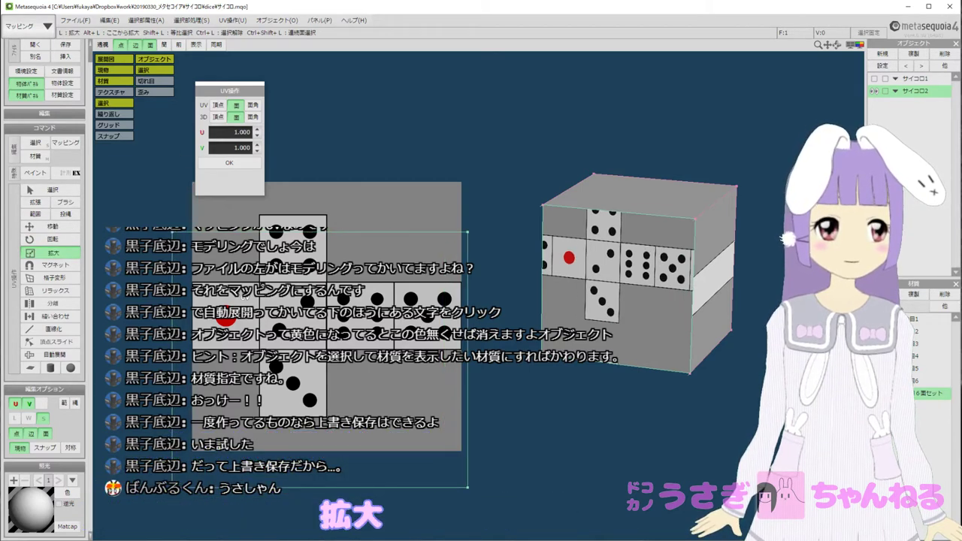
pyautogui.moveTo(264, 299); pyautogui.dragTo(206, 253)
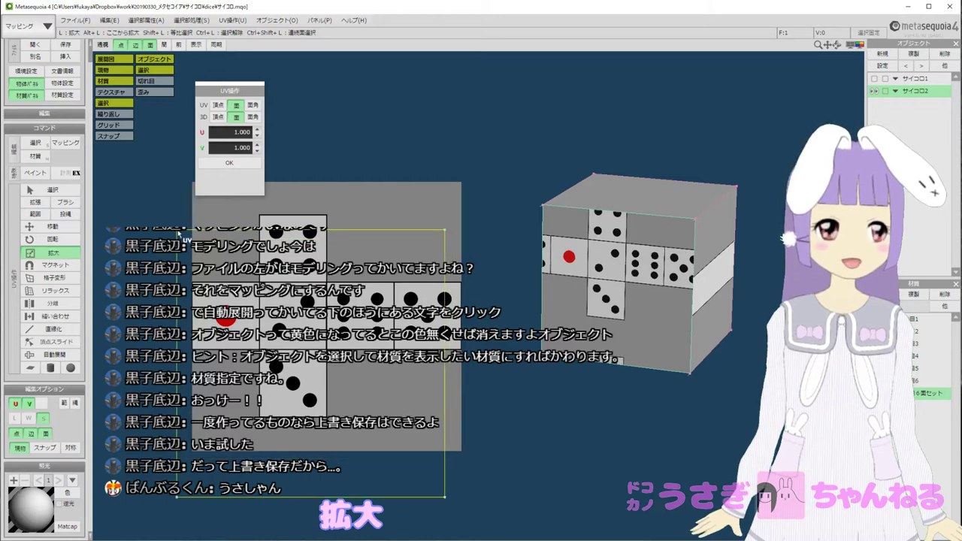
pyautogui.moveTo(287, 373); pyautogui.dragTo(293, 341)
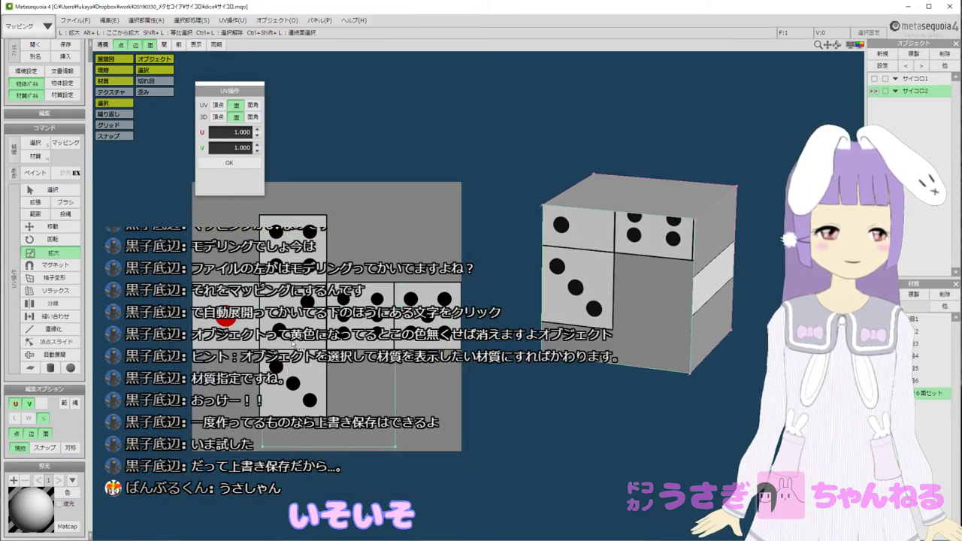
pyautogui.moveTo(337, 378)
pyautogui.mouseDown()
pyautogui.moveTo(332, 369)
pyautogui.moveTo(337, 389)
pyautogui.mouseUp()
pyautogui.moveTo(337, 375); pyautogui.dragTo(333, 369, button='middle')
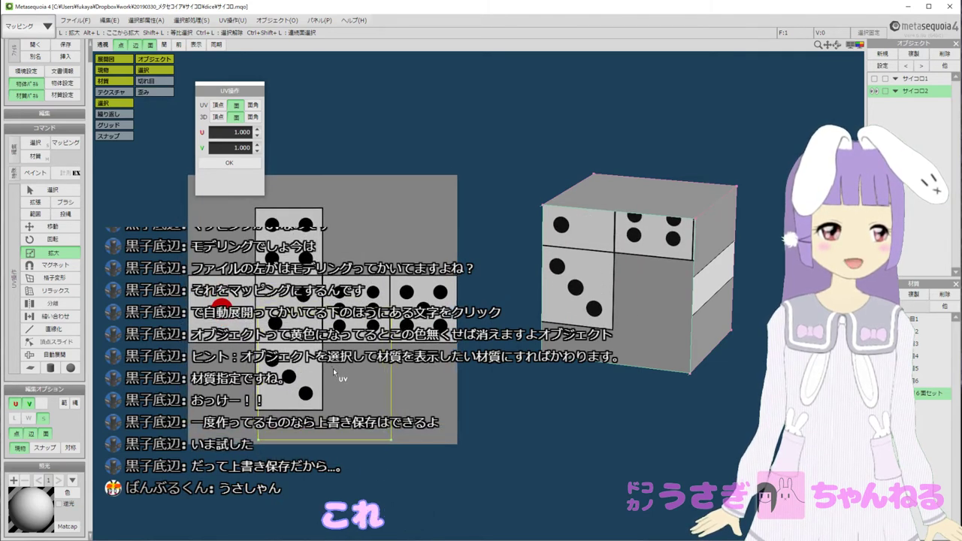
pyautogui.moveTo(333, 368); pyautogui.dragTo(298, 320)
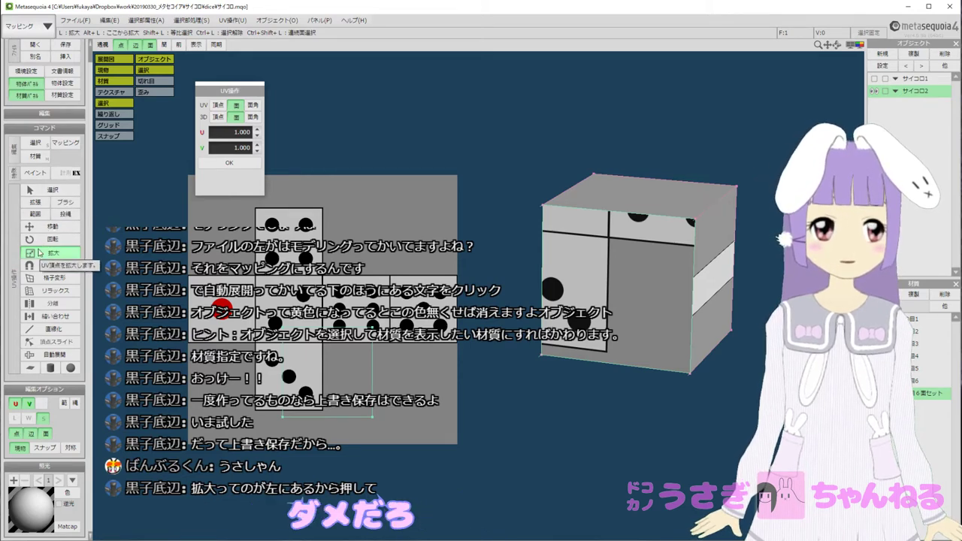
pyautogui.moveTo(313, 346)
pyautogui.mouseDown(button='middle')
pyautogui.moveTo(322, 357)
pyautogui.moveTo(313, 343)
pyautogui.mouseUp(button='middle')
pyautogui.moveTo(313, 343); pyautogui.dragTo(335, 371)
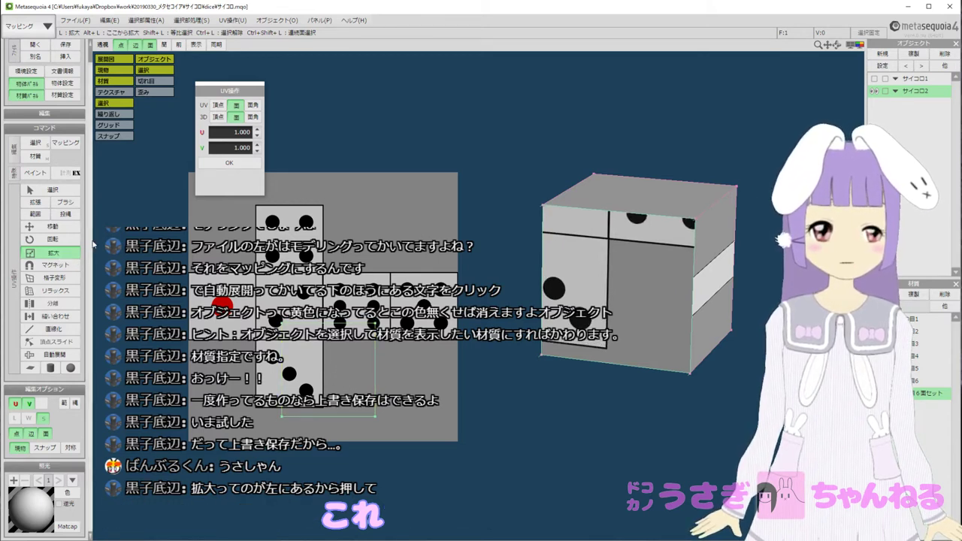
# Move the front face's UV outline over the two-dot square and shrink it to about that square's size.
pyautogui.click(51, 226)
pyautogui.moveTo(327, 378); pyautogui.dragTo(286, 312)
pyautogui.click(52, 252)
pyautogui.click(53, 252)
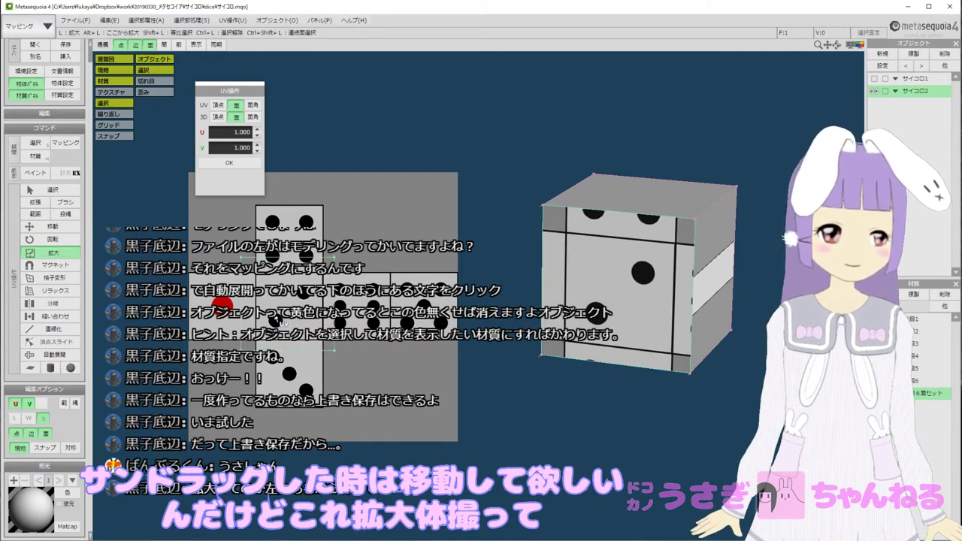
pyautogui.moveTo(302, 321)
pyautogui.mouseDown()
pyautogui.moveTo(278, 299)
pyautogui.moveTo(294, 305)
pyautogui.mouseUp()
# Fine-tune the outline's size and position on the two-dot square, to about U 0.371, V 0.496.
pyautogui.click(63, 229)
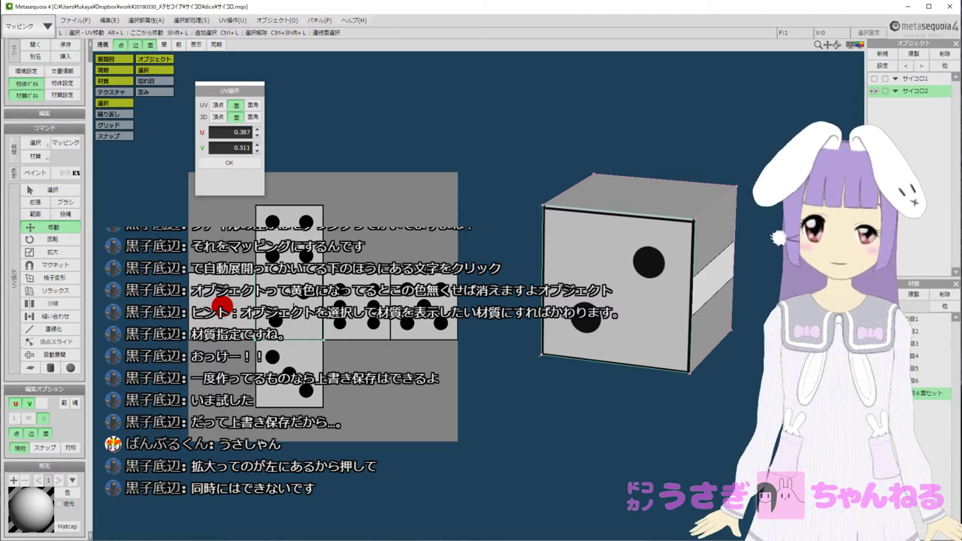
pyautogui.click(53, 251)
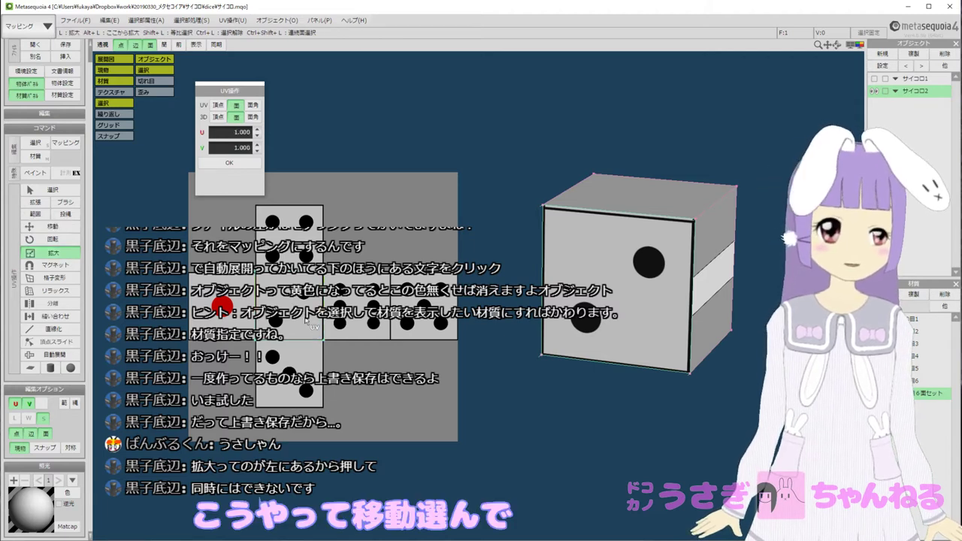
pyautogui.moveTo(306, 320); pyautogui.dragTo(302, 318)
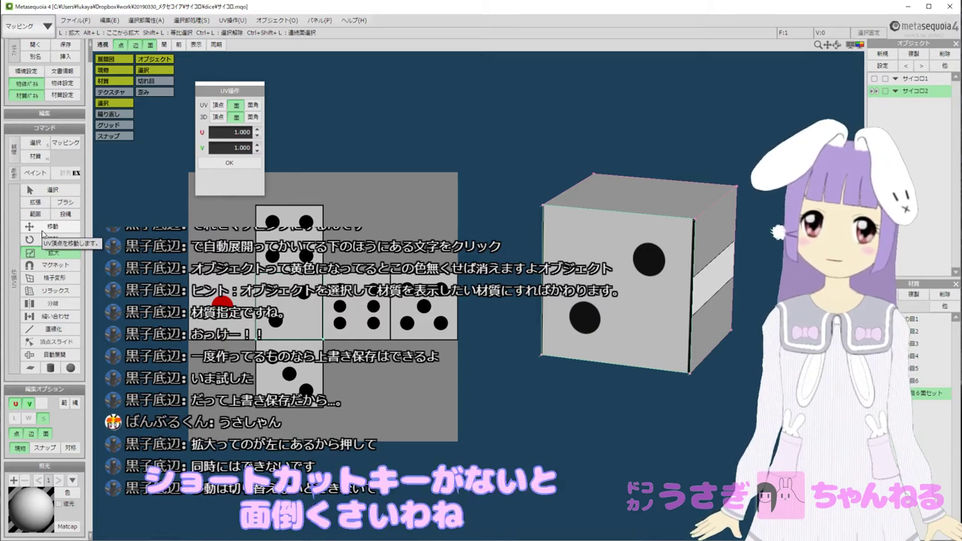
pyautogui.click(57, 231)
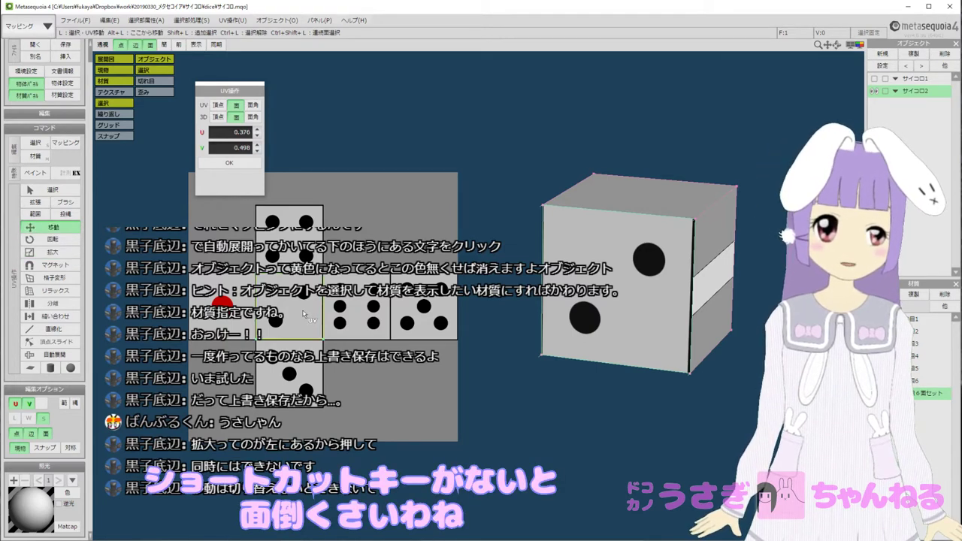
pyautogui.scroll(2, 303, 315)
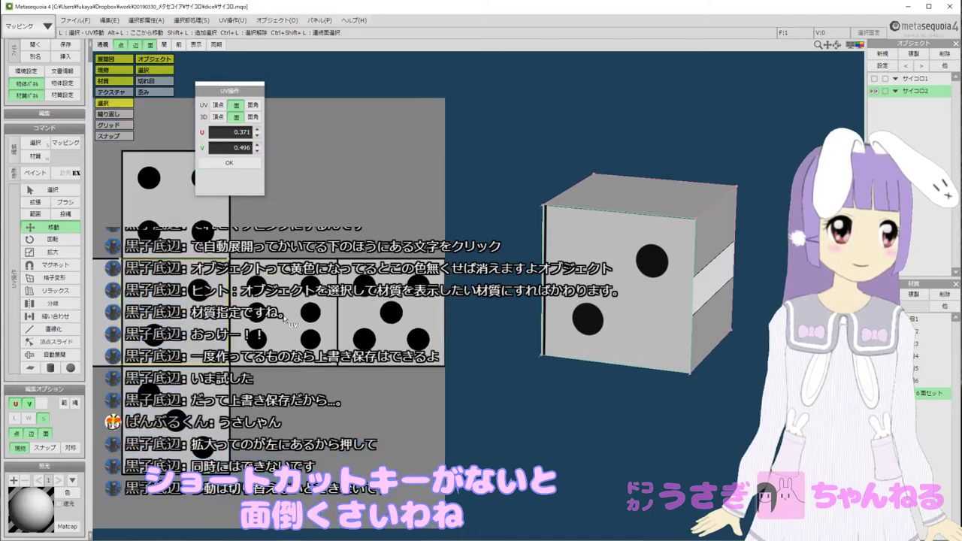
pyautogui.moveTo(203, 317); pyautogui.dragTo(203, 317)
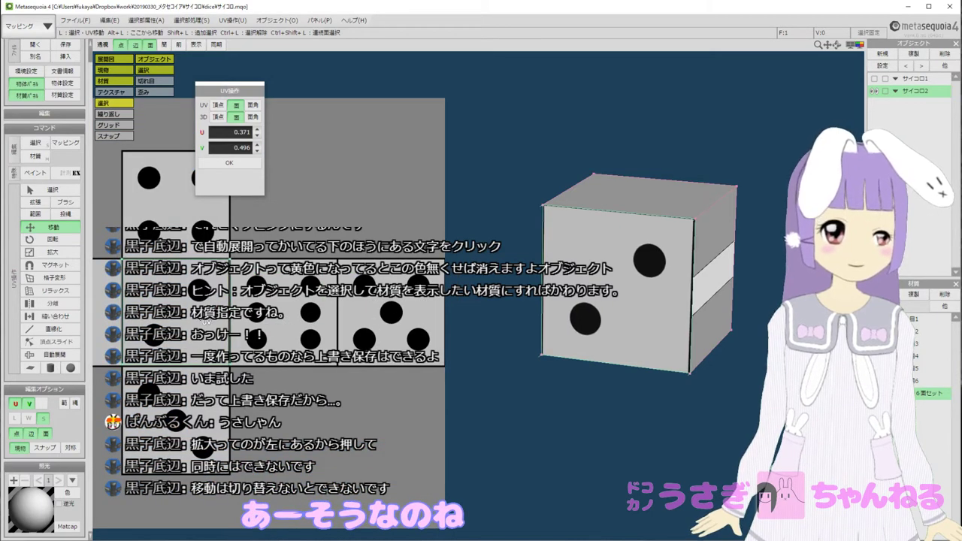
# Adjust the scale of the front face's UV outline to fit the borders of the two-dot square.
pyautogui.click(53, 252)
pyautogui.moveTo(141, 299); pyautogui.dragTo(159, 323)
pyautogui.click(53, 227)
pyautogui.click(33, 253)
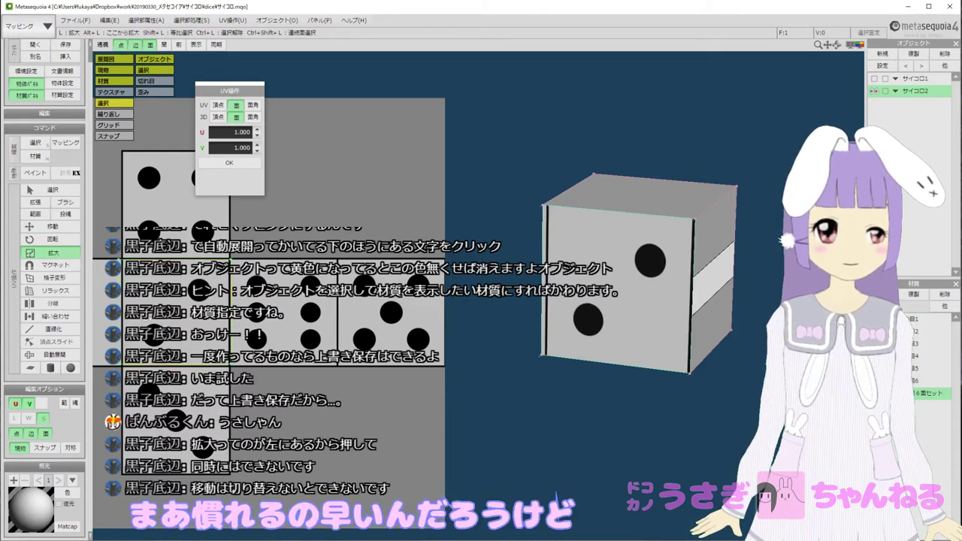
# Nudge the outline into alignment and shift it onto the red one-dot square, at about U 0.127, V 0.495.
pyautogui.click(52, 226)
pyautogui.moveTo(178, 314); pyautogui.dragTo(177, 314)
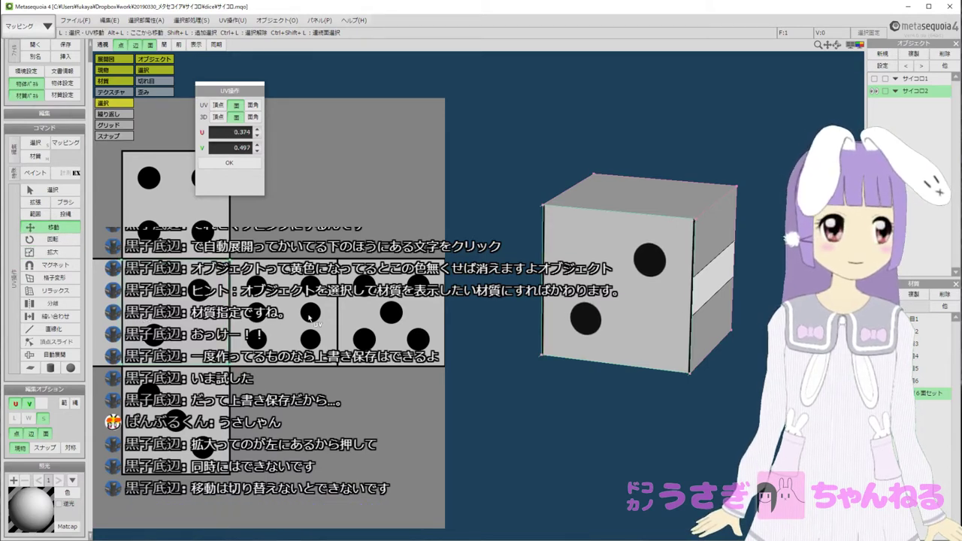
pyautogui.moveTo(308, 315); pyautogui.dragTo(422, 308, button='middle')
pyautogui.moveTo(284, 301); pyautogui.dragTo(176, 301)
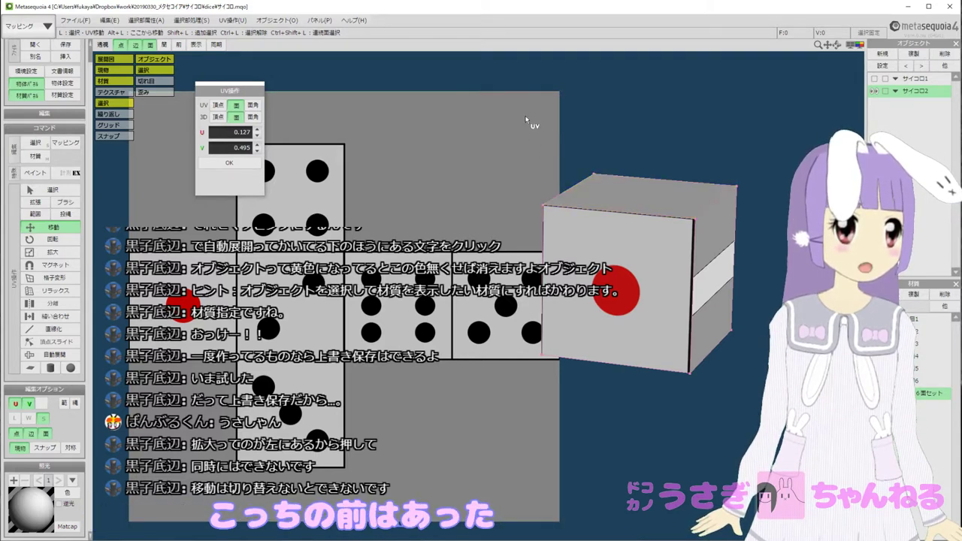
# Select the cube's top face and try to scale and move its flat UV outline.
pyautogui.click(53, 252)
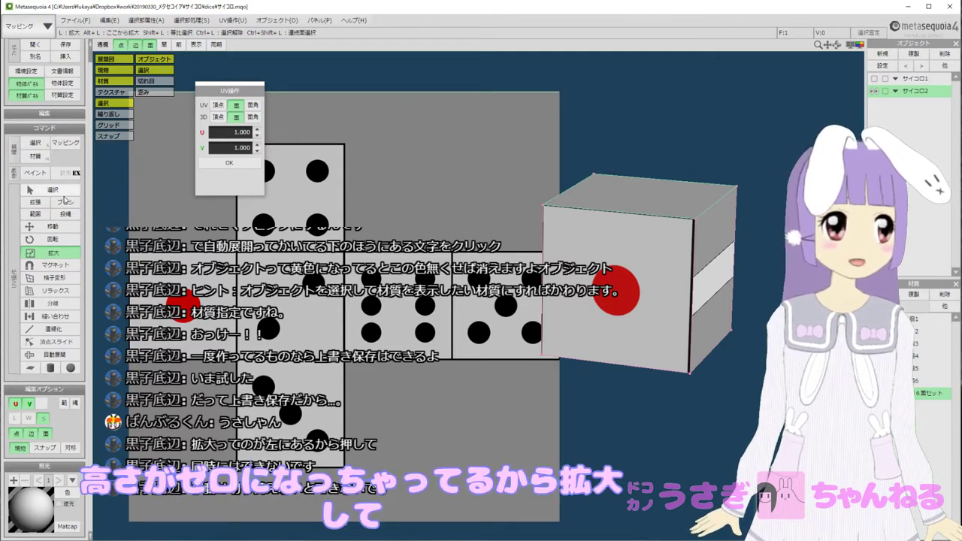
pyautogui.click(49, 226)
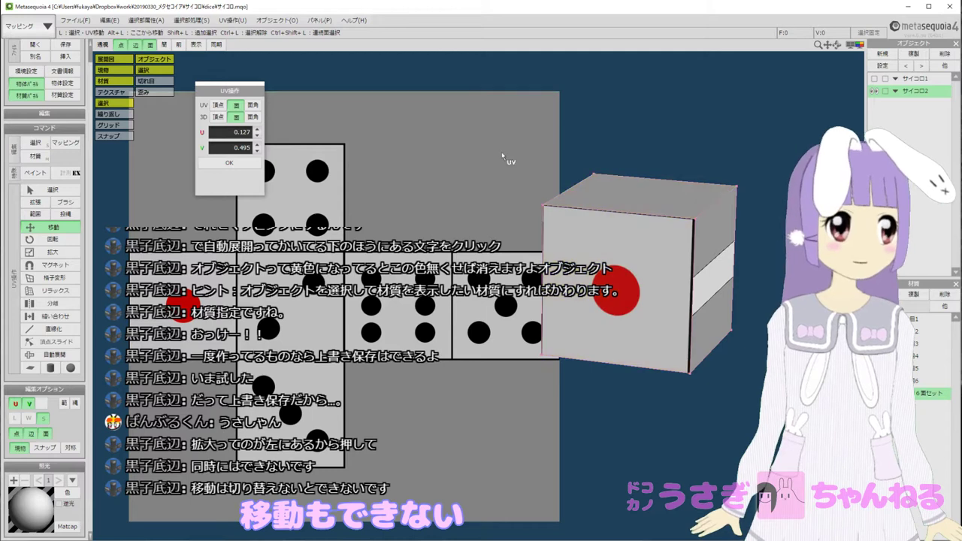
pyautogui.click(626, 184)
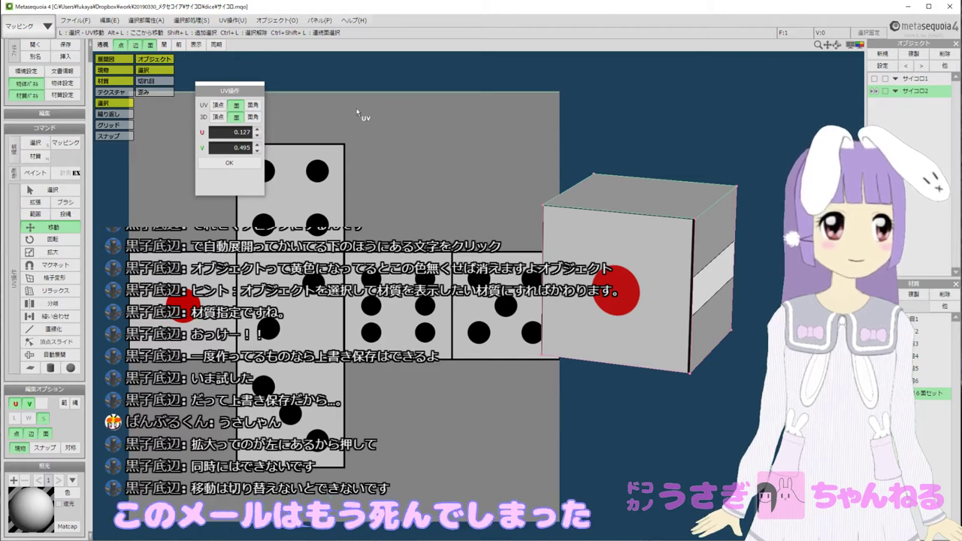
# Try to reposition the top face's UV outline by entering U 0 and V 0.
pyautogui.click(239, 132)
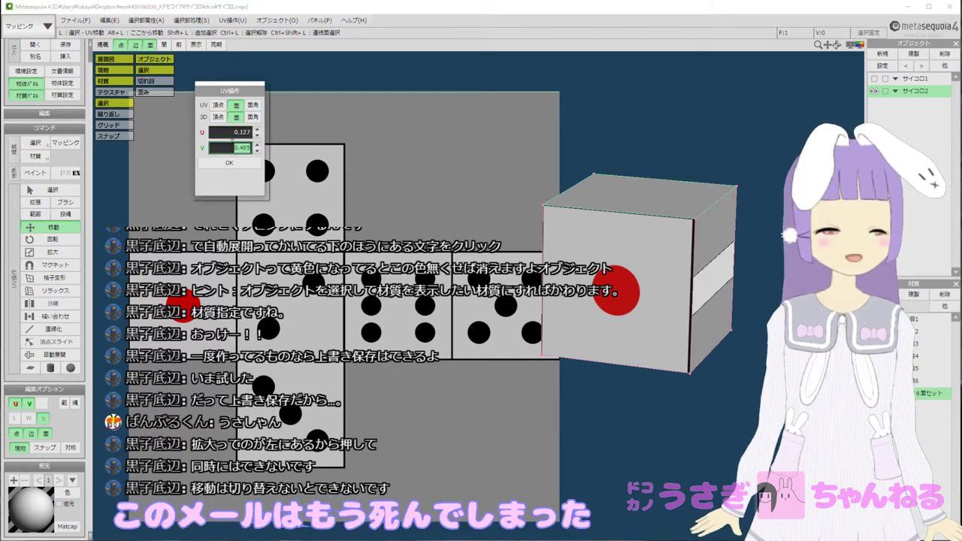
pyautogui.write('0')
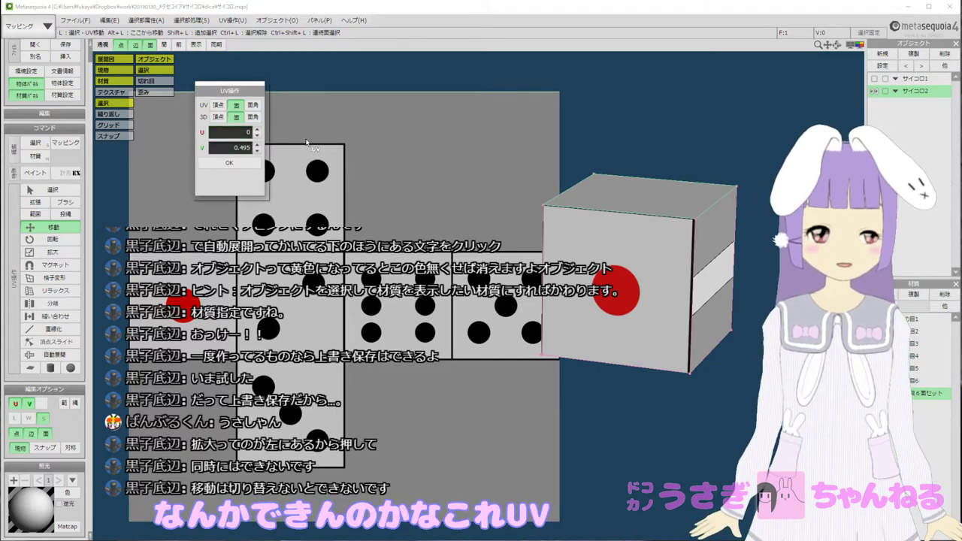
pyautogui.press('Tab')
pyautogui.write('0')
pyautogui.press('Tab')
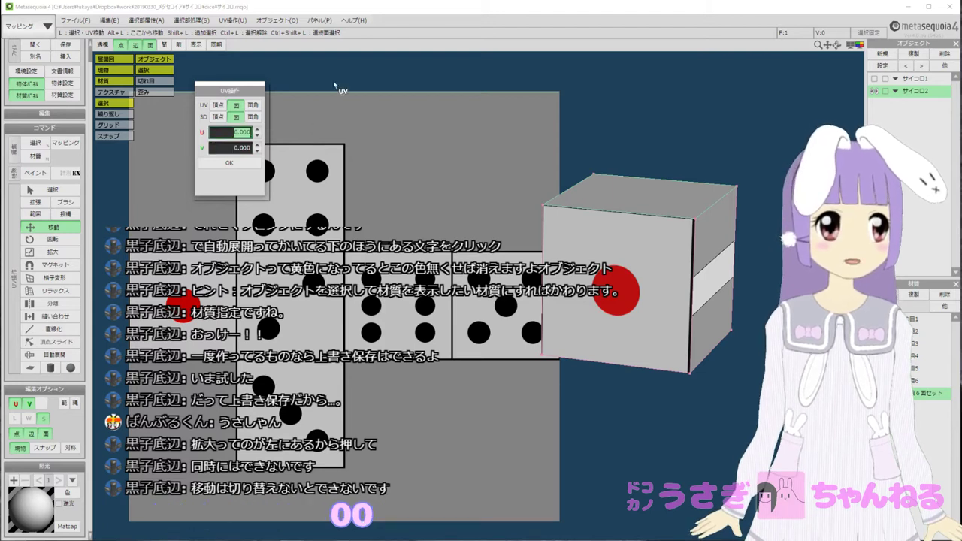
pyautogui.click(346, 97)
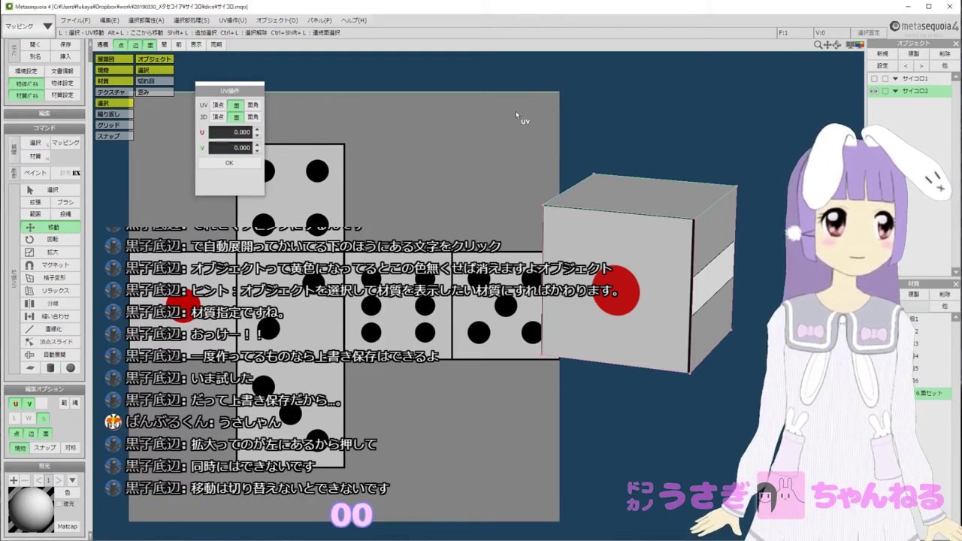
pyautogui.click(613, 185)
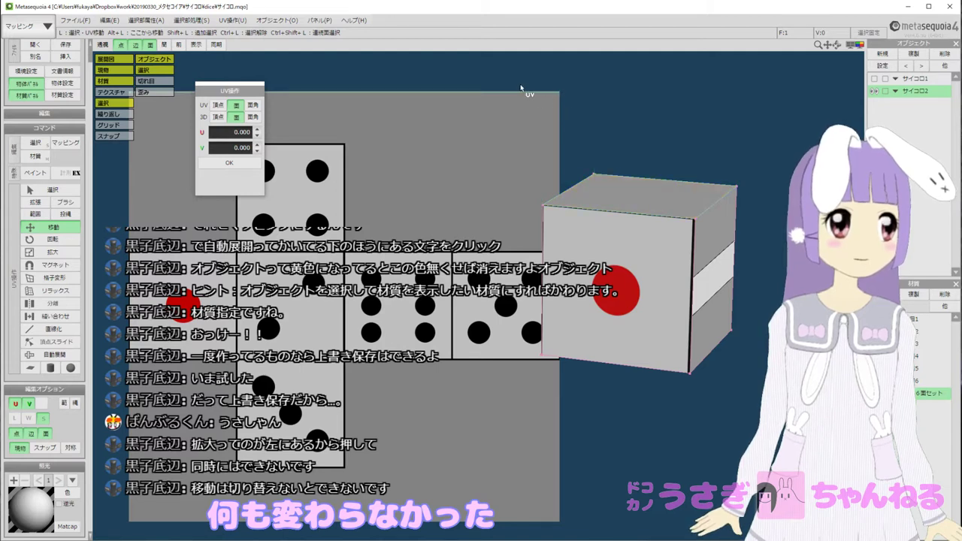
# Try to enlarge the top face's flat UV outline on the texture's upper edge with the 拡大 tool.
pyautogui.click(53, 251)
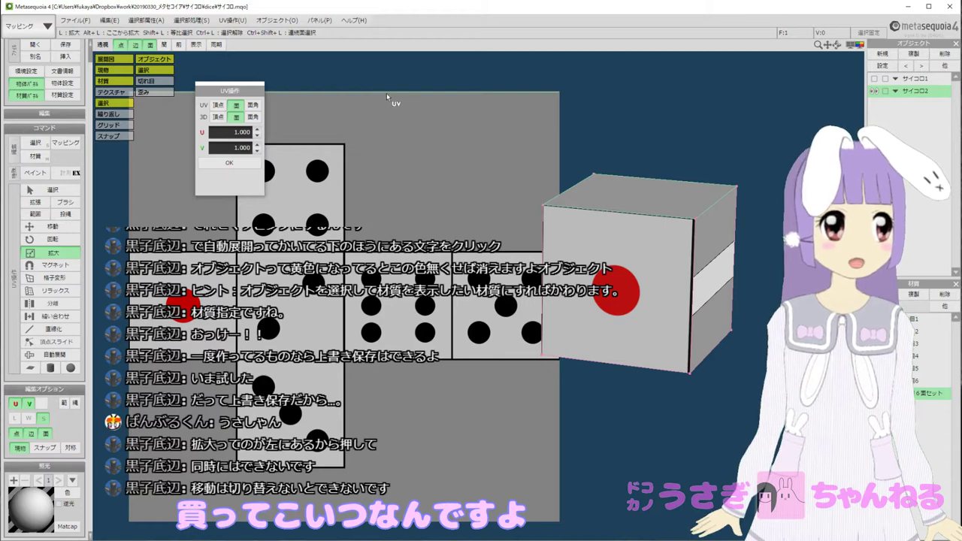
pyautogui.scroll(-1, 380, 132)
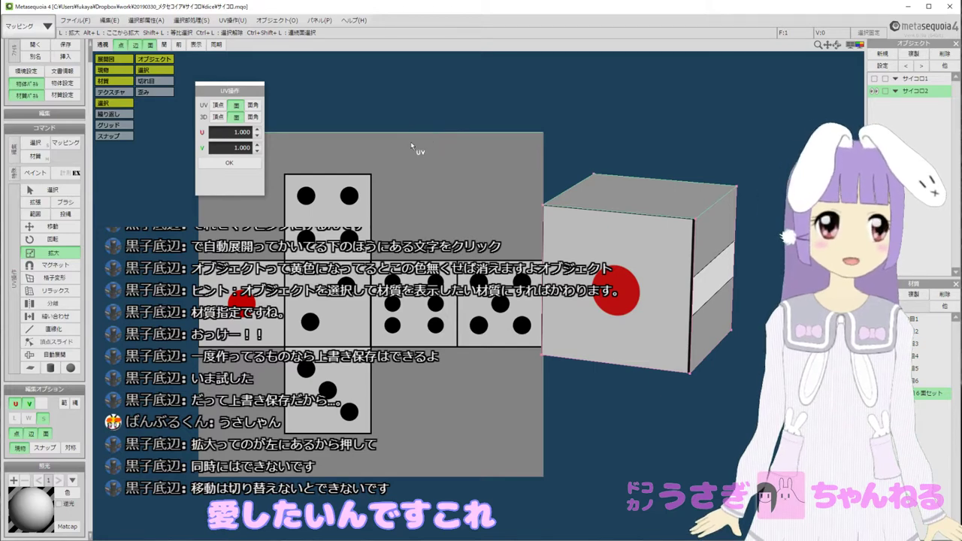
pyautogui.moveTo(414, 162); pyautogui.dragTo(412, 152, button='middle')
pyautogui.scroll(5, 413, 157)
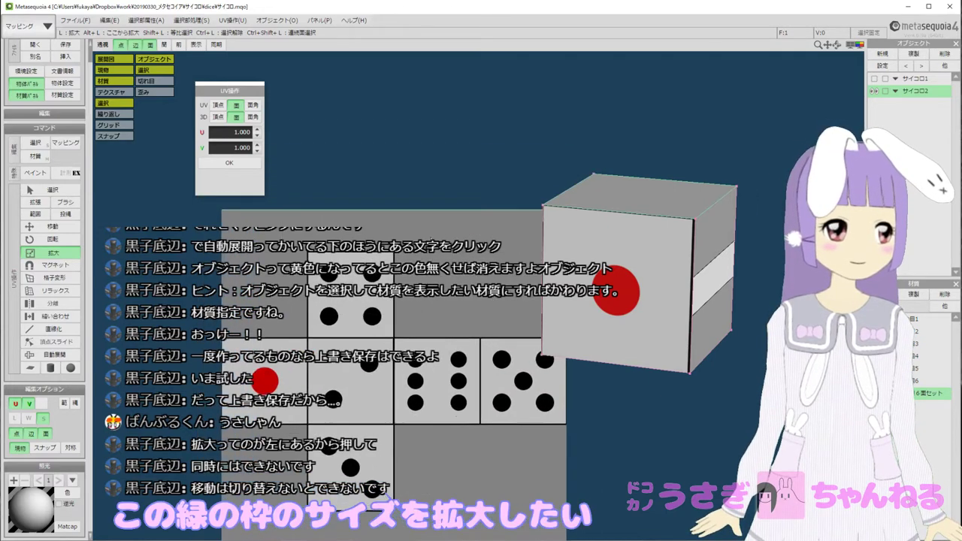
pyautogui.scroll(-5, 426, 222)
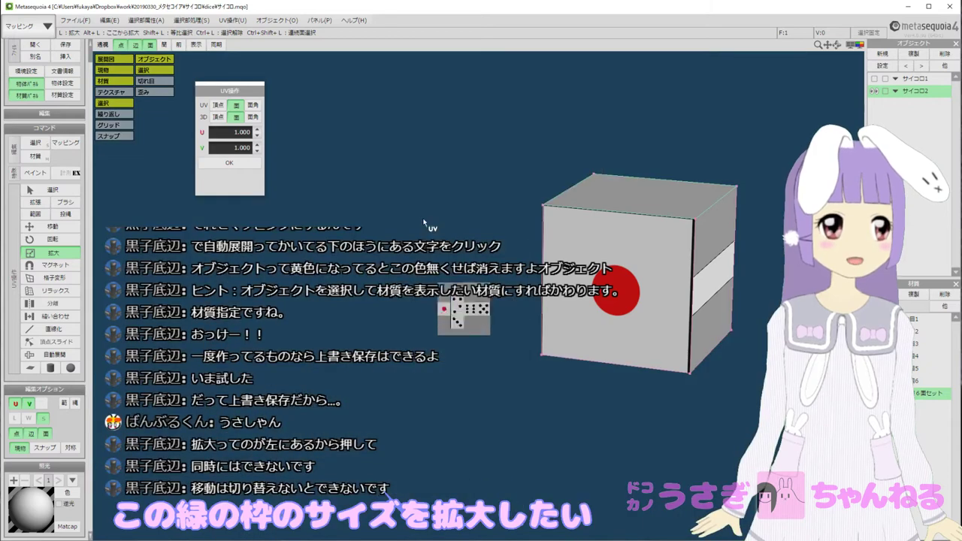
pyautogui.moveTo(429, 221); pyautogui.dragTo(323, 223, button='middle')
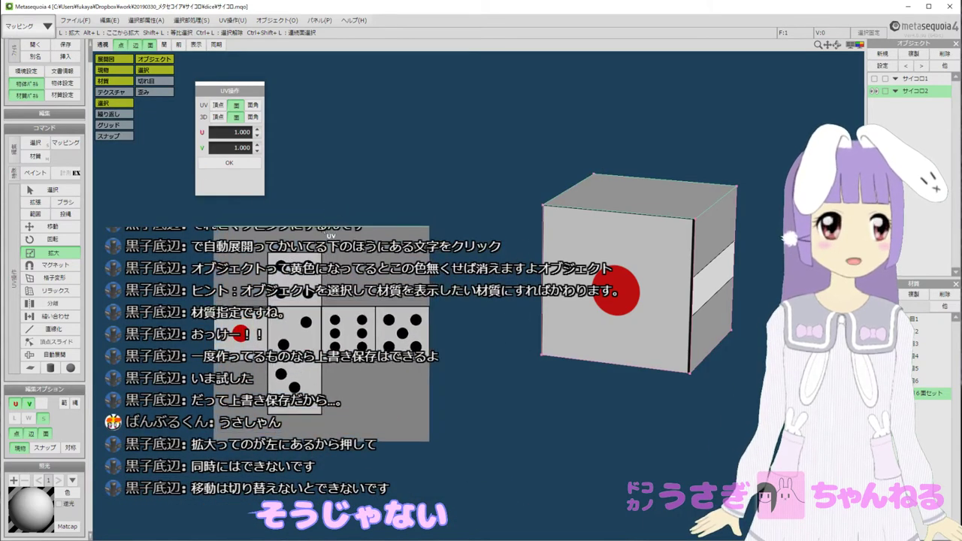
pyautogui.moveTo(425, 261); pyautogui.dragTo(398, 262, button='middle')
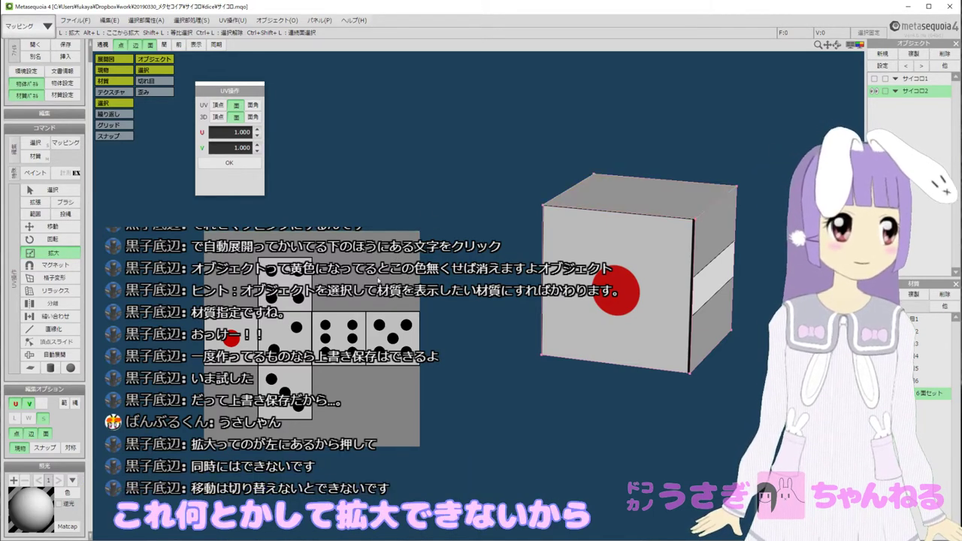
# Try to auto-unwrap the second dice's UVs with the six-direction projection, and undo the result.
pyautogui.click(53, 355)
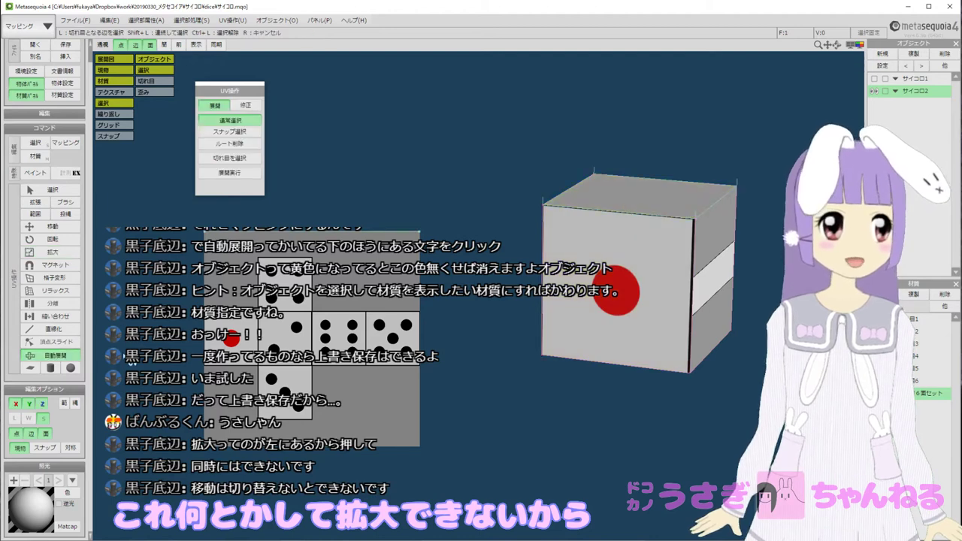
pyautogui.click(229, 172)
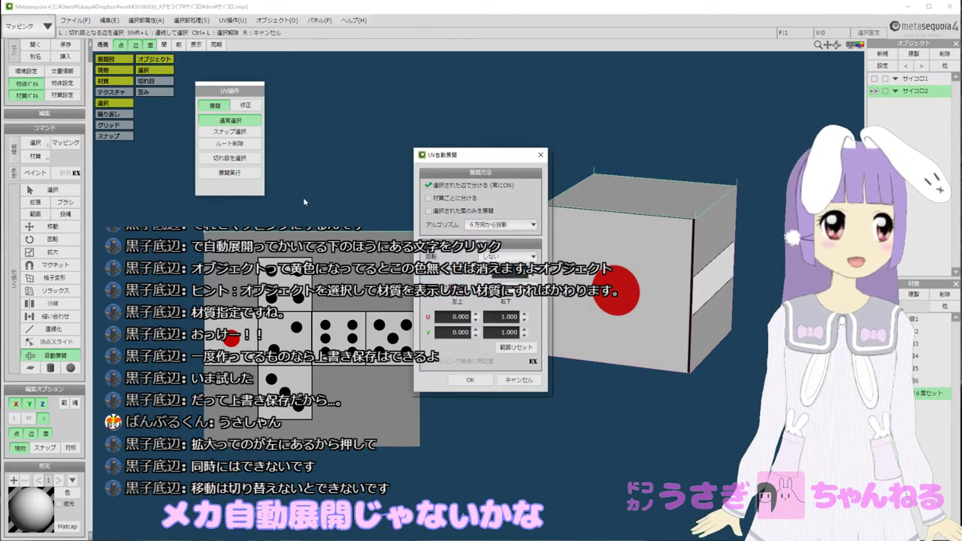
pyautogui.press('Tab')
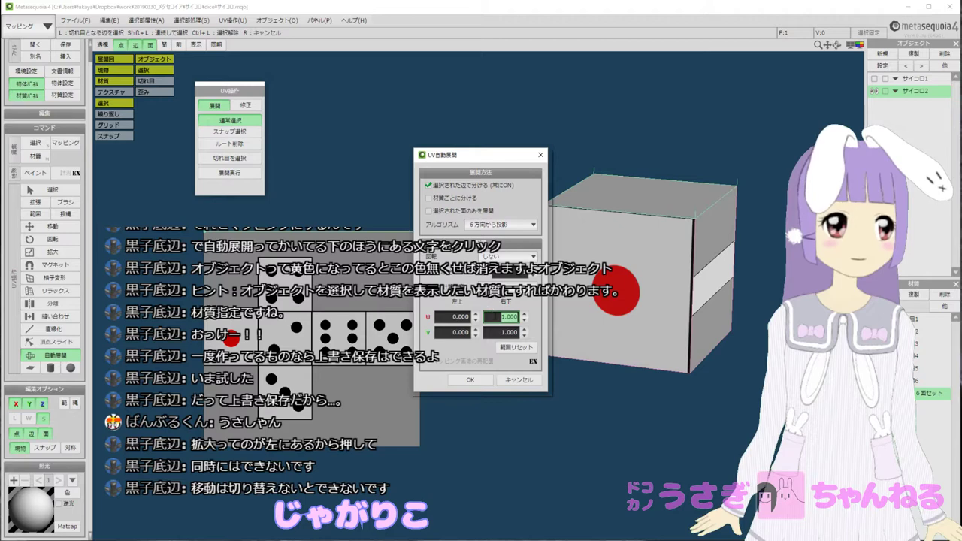
pyautogui.click(469, 380)
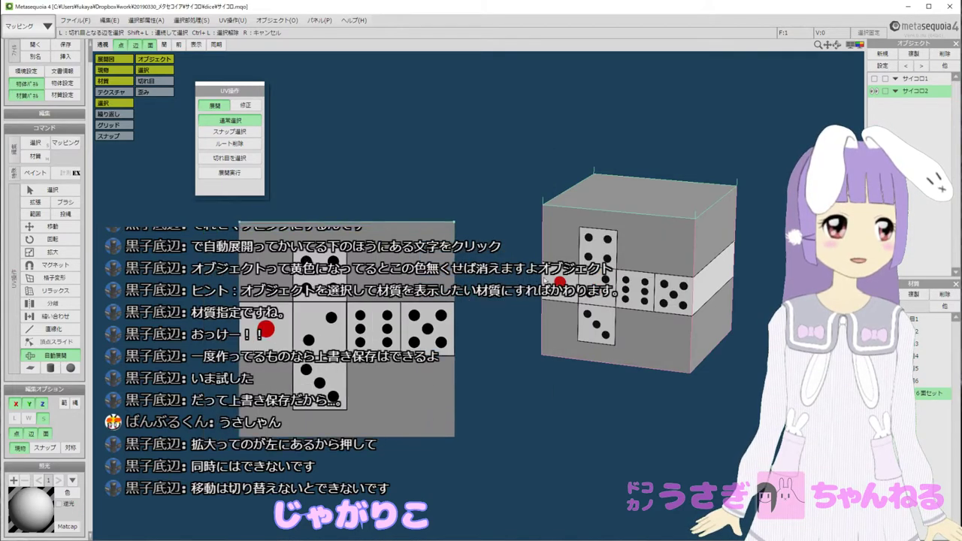
pyautogui.moveTo(518, 287); pyautogui.dragTo(490, 295, button='middle')
pyautogui.hotkey('ctrl', 'z')
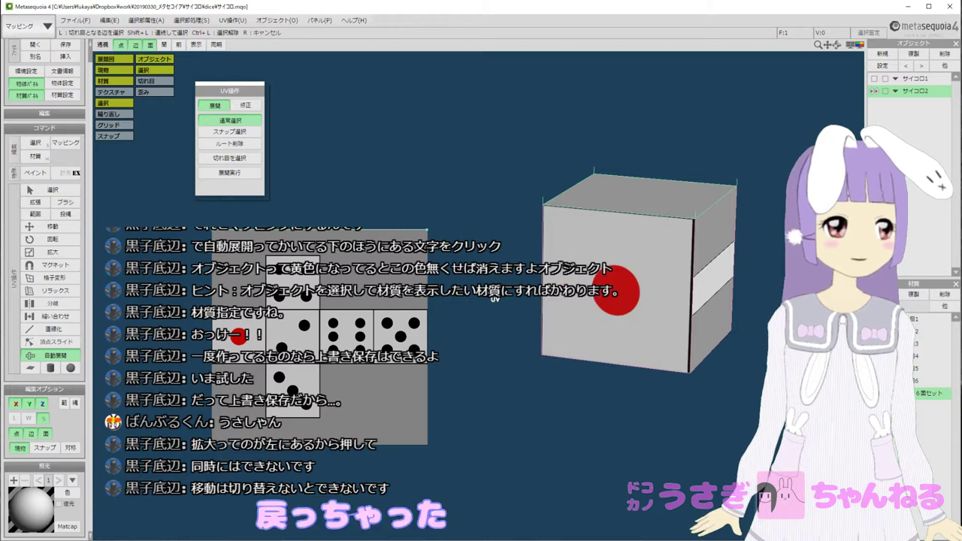
pyautogui.moveTo(421, 261); pyautogui.dragTo(427, 257, button='middle')
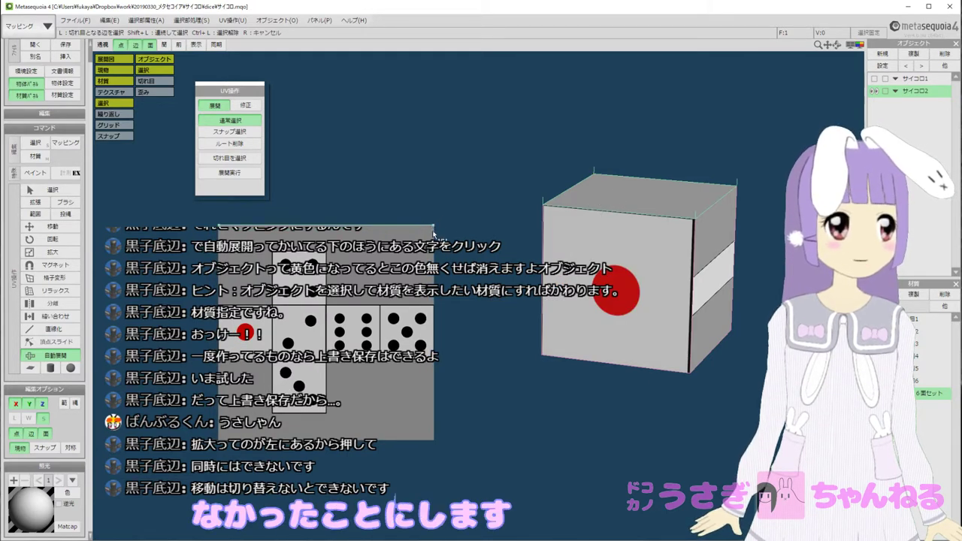
# Select the cube's side face with the white stripe and try to scale its UV.
pyautogui.click(52, 251)
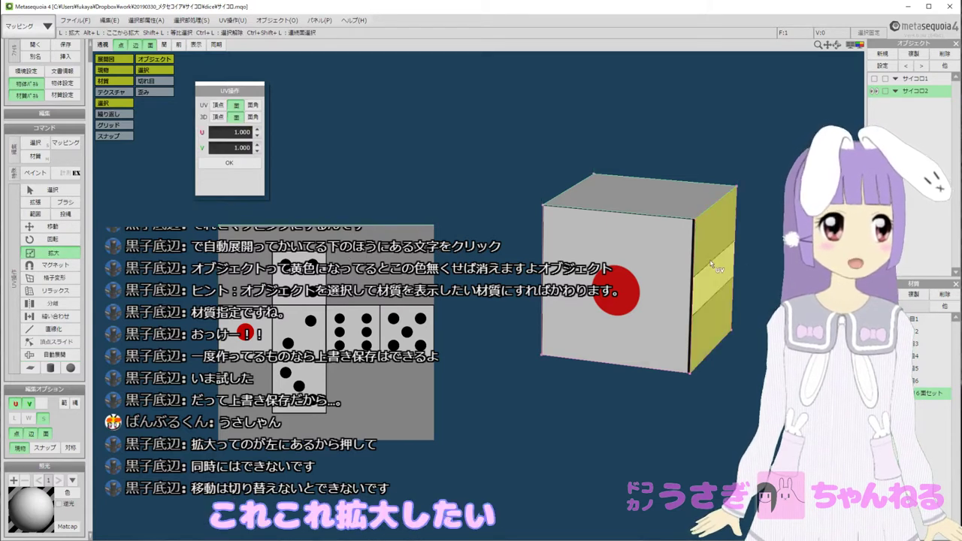
pyautogui.moveTo(720, 260); pyautogui.dragTo(676, 263, button='right')
pyautogui.click(455, 281)
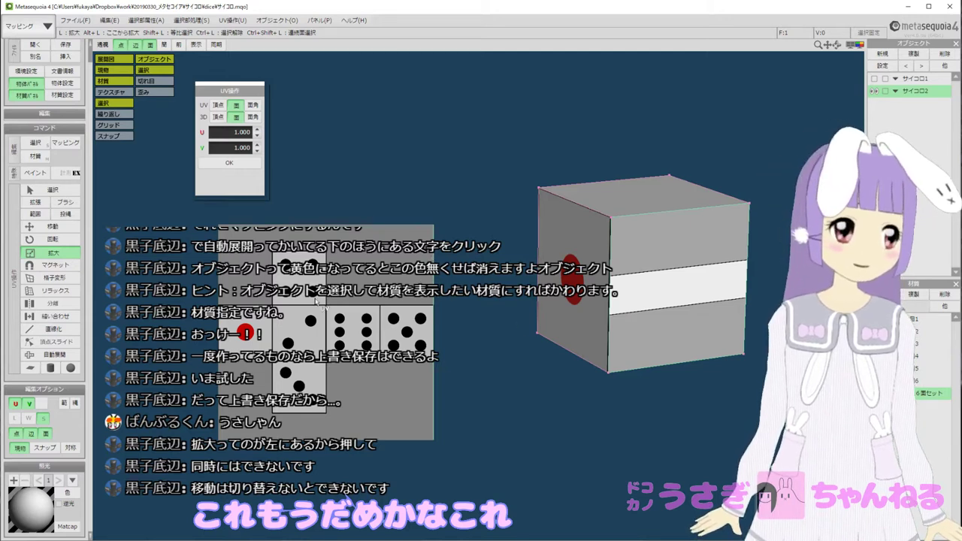
pyautogui.moveTo(240, 337); pyautogui.dragTo(247, 323, button='middle')
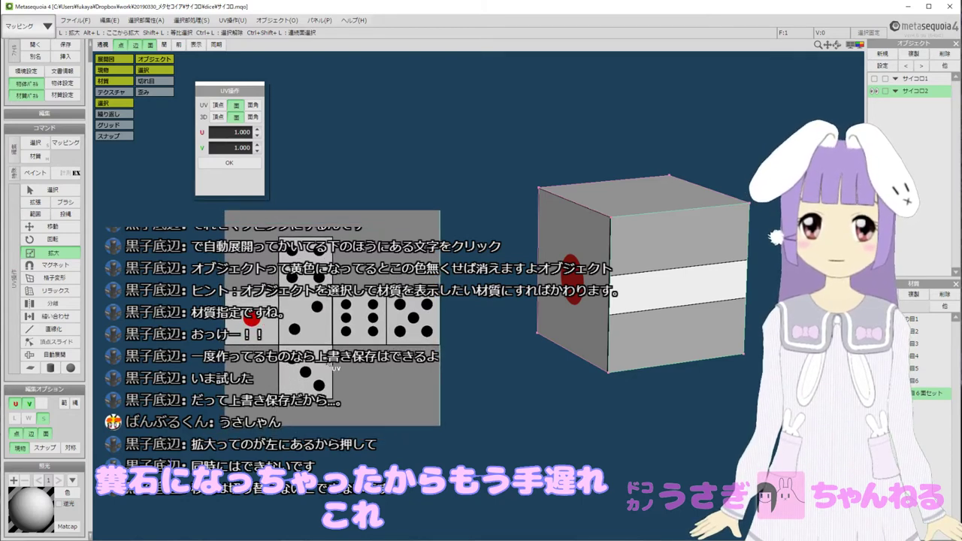
pyautogui.moveTo(651, 303); pyautogui.dragTo(630, 294, button='right')
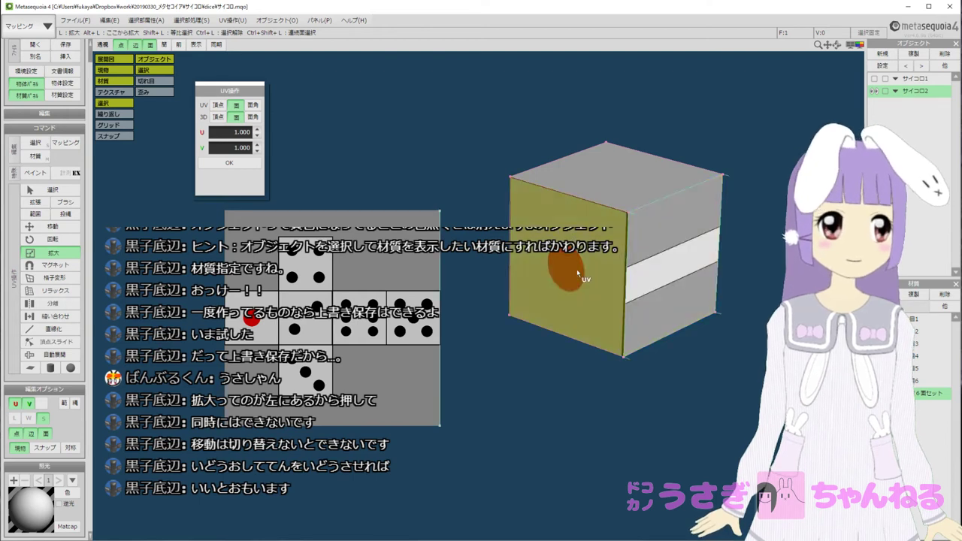
pyautogui.moveTo(680, 271); pyautogui.dragTo(649, 255, button='right')
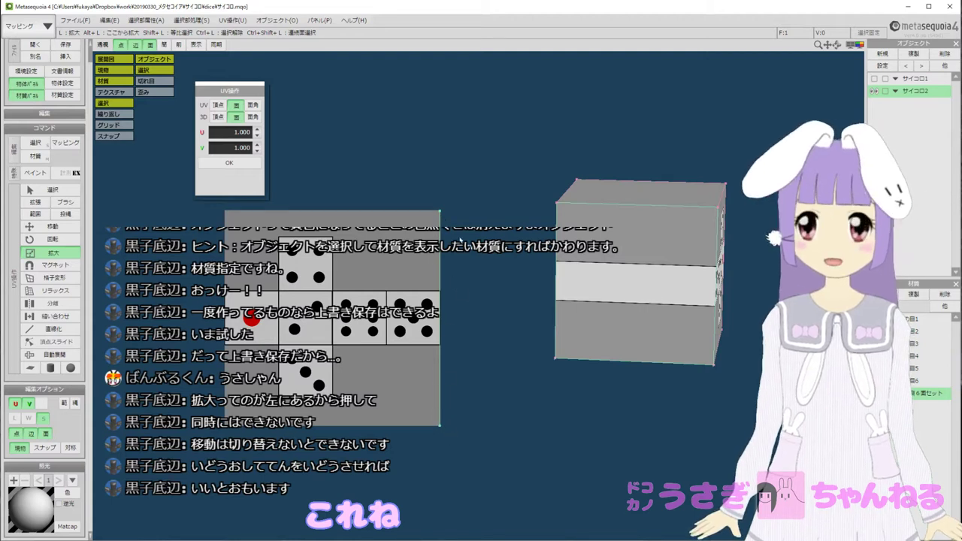
# Try the Move, Rotate and Scale tools on the striped face's UV over the dice texture.
pyautogui.click(63, 228)
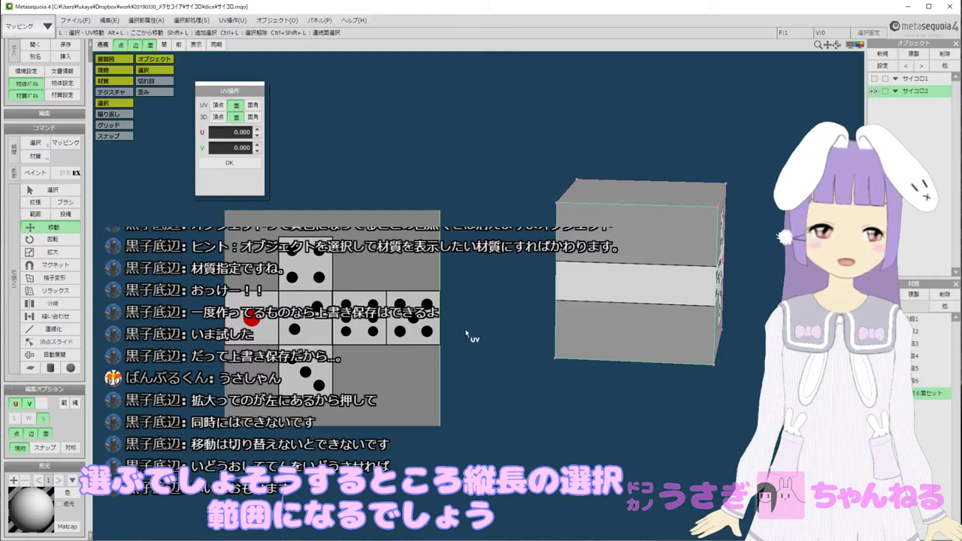
pyautogui.moveTo(456, 274); pyautogui.dragTo(406, 264)
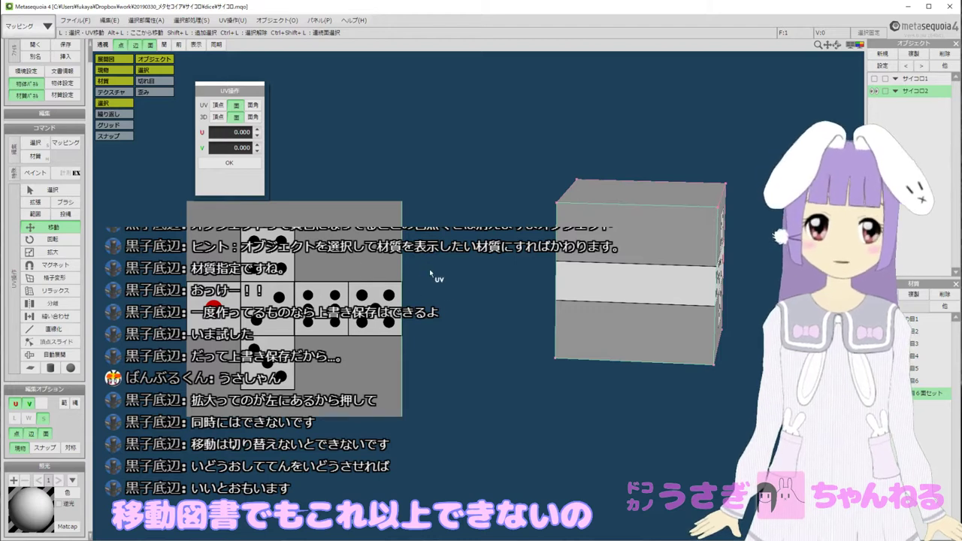
pyautogui.click(63, 241)
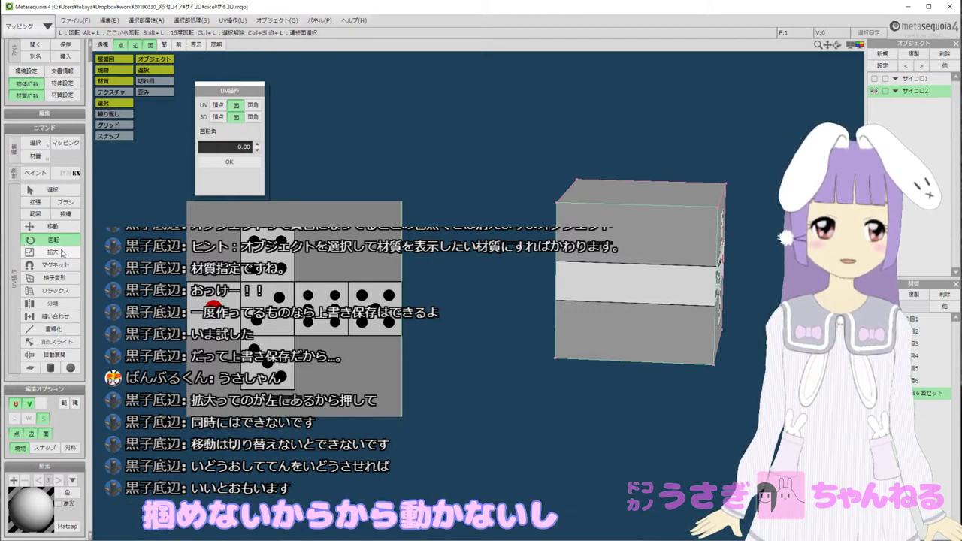
pyautogui.click(48, 252)
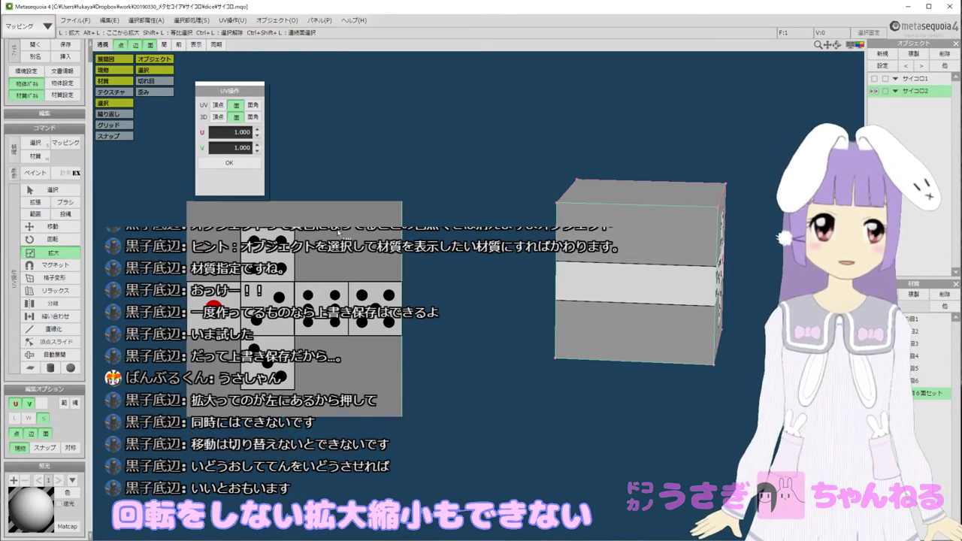
# Switch both the UV and 3D selection modes to vertex and pick the UV's upper-right corner point with the Scale tool.
pyautogui.click(218, 106)
pyautogui.click(218, 117)
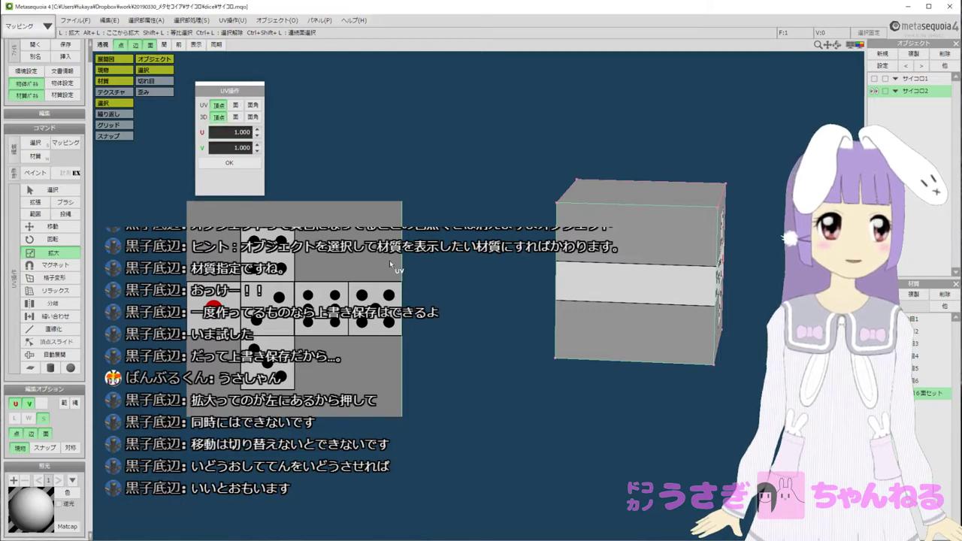
pyautogui.click(39, 239)
pyautogui.click(42, 252)
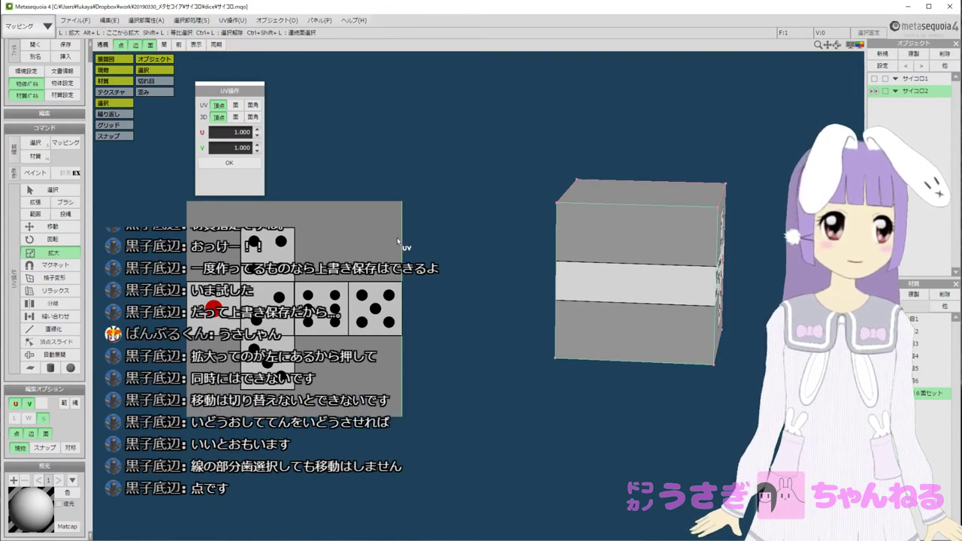
pyautogui.click(402, 202)
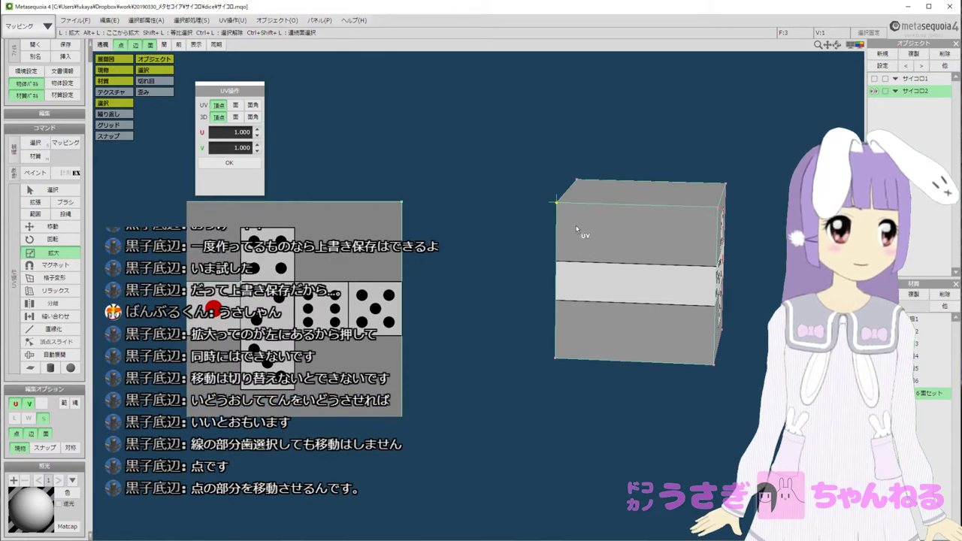
# Set both the UV and 3D selection modes to face and select the cube's striped side face.
pyautogui.moveTo(577, 229); pyautogui.dragTo(612, 257, button='middle')
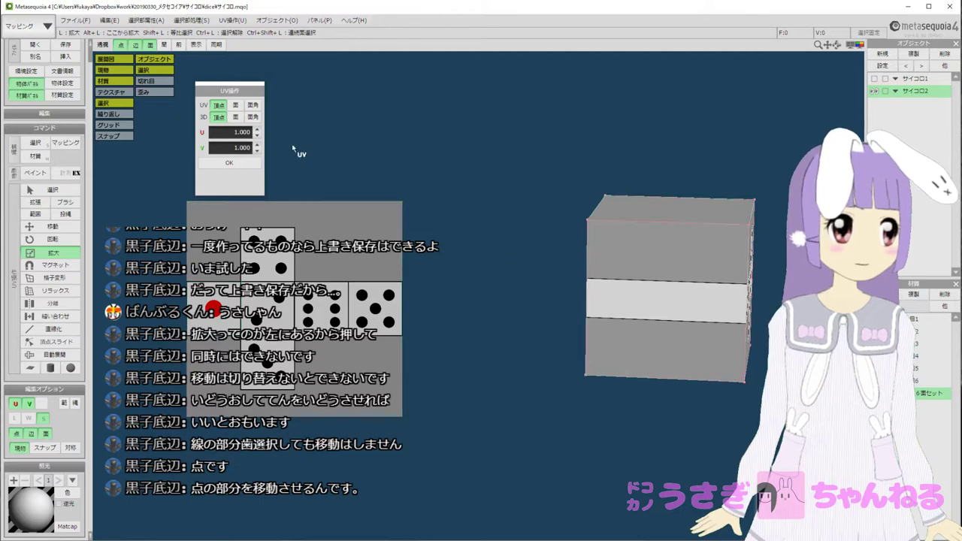
pyautogui.click(235, 105)
pyautogui.click(235, 117)
pyautogui.click(659, 275)
pyautogui.click(434, 236)
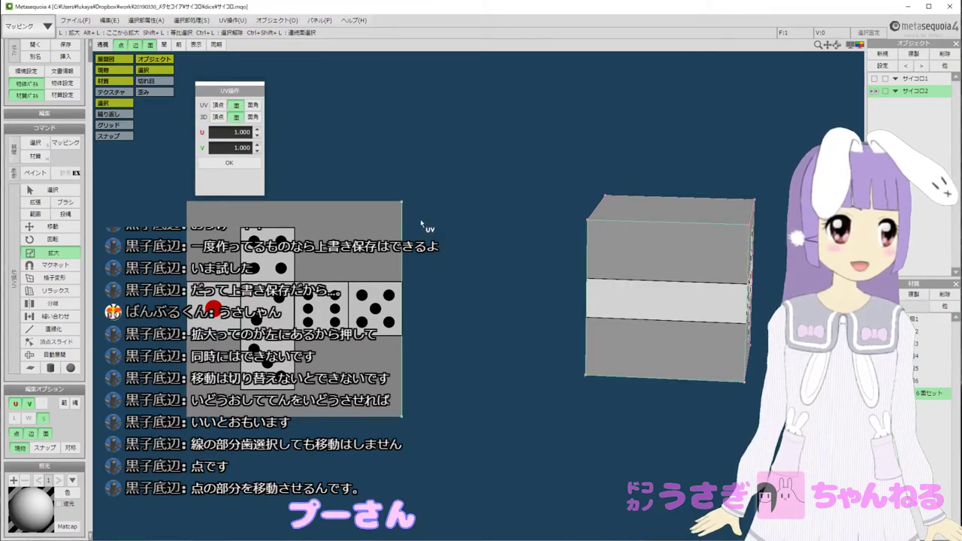
pyautogui.scroll(3, 411, 213)
pyautogui.click(559, 249)
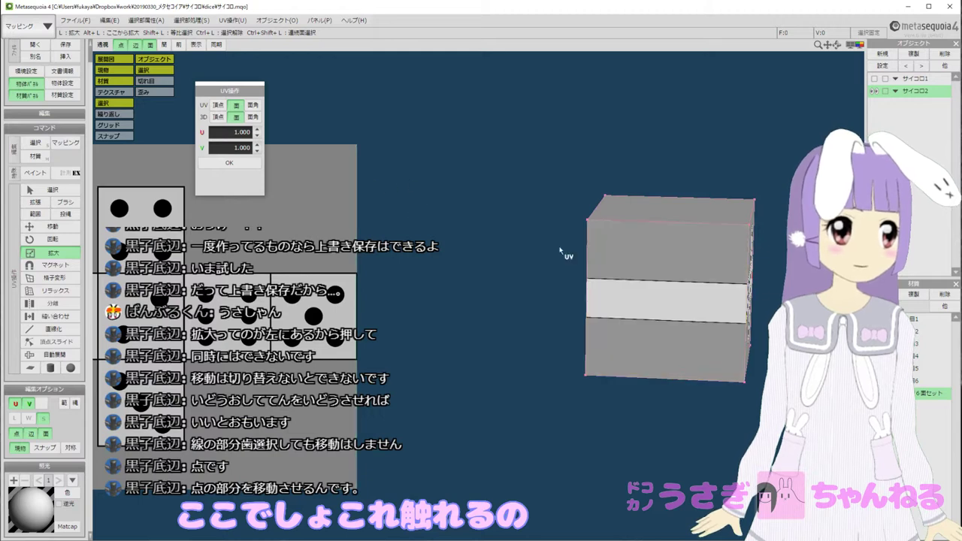
pyautogui.click(634, 266)
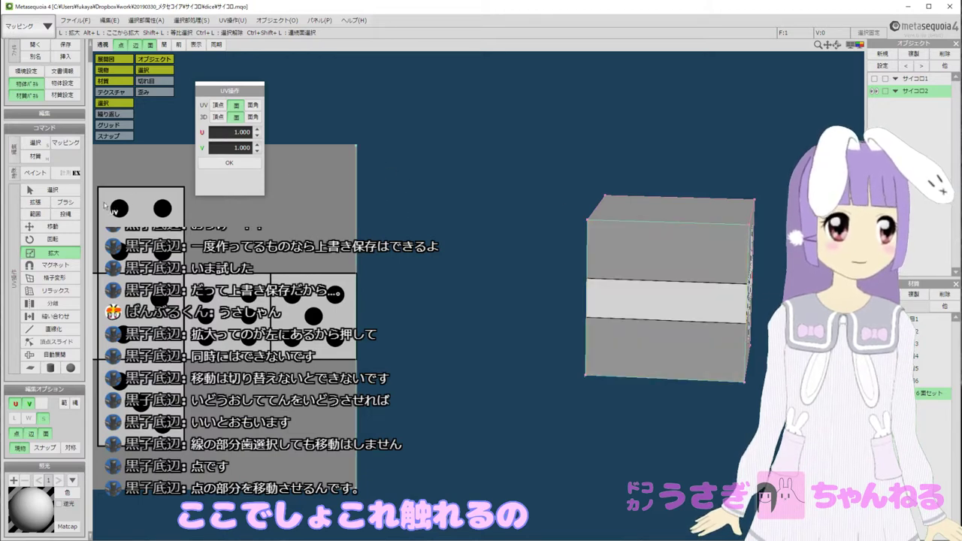
# Try to move the striped face's UV by its upper-right corner point on the dice texture.
pyautogui.click(52, 226)
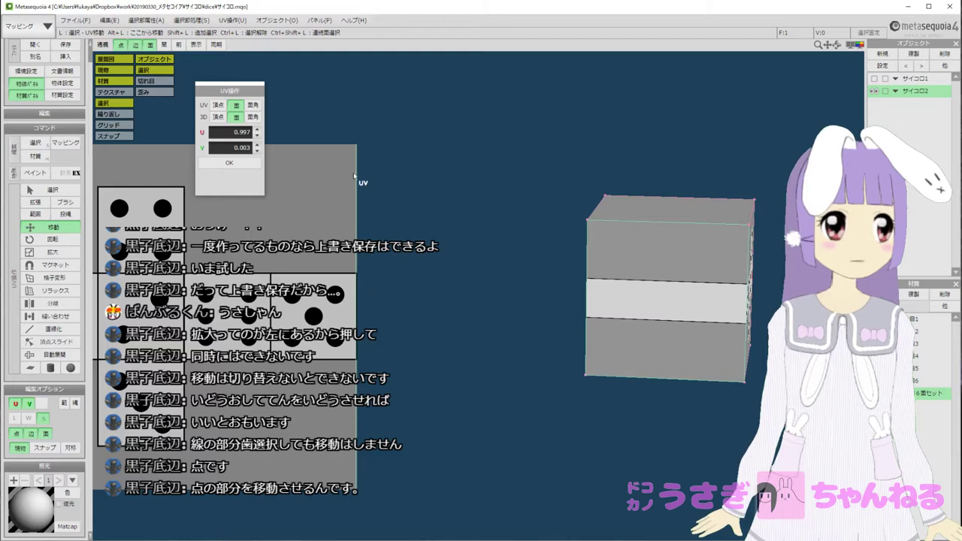
pyautogui.click(649, 287)
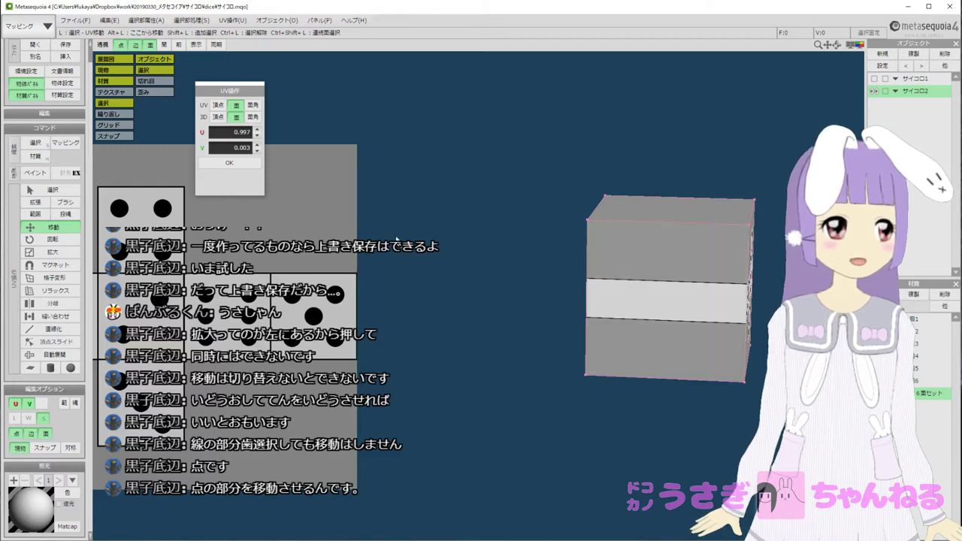
pyautogui.click(698, 285)
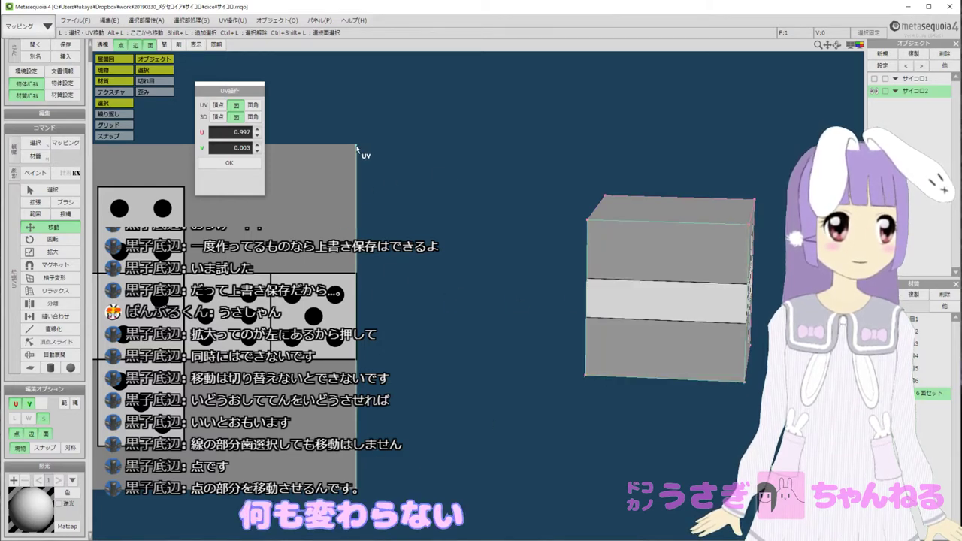
pyautogui.moveTo(356, 147); pyautogui.dragTo(371, 167)
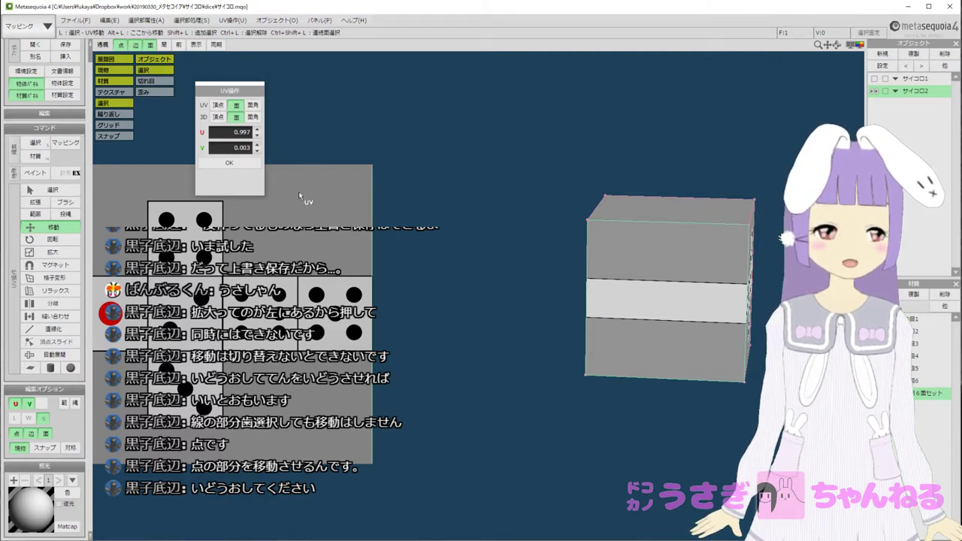
pyautogui.click(637, 269)
pyautogui.click(369, 176)
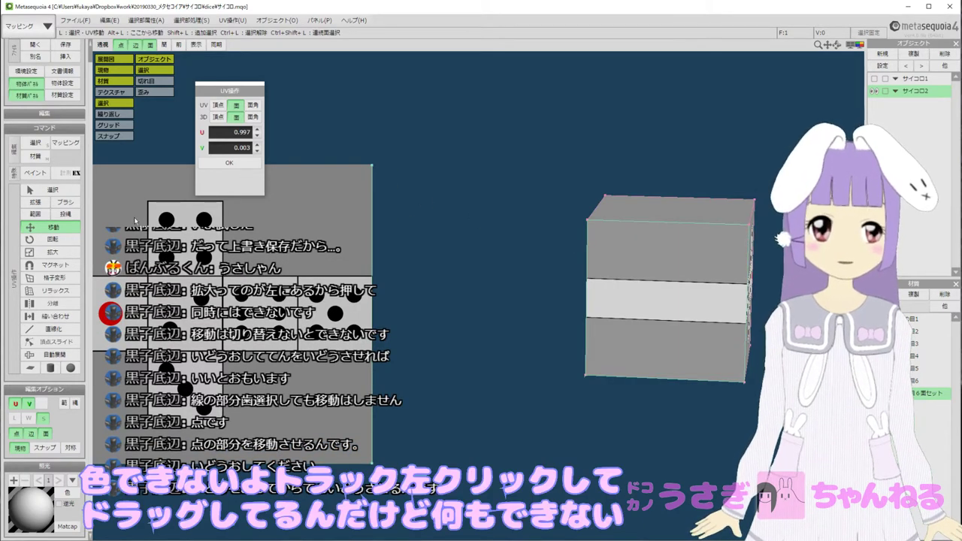
pyautogui.click(63, 228)
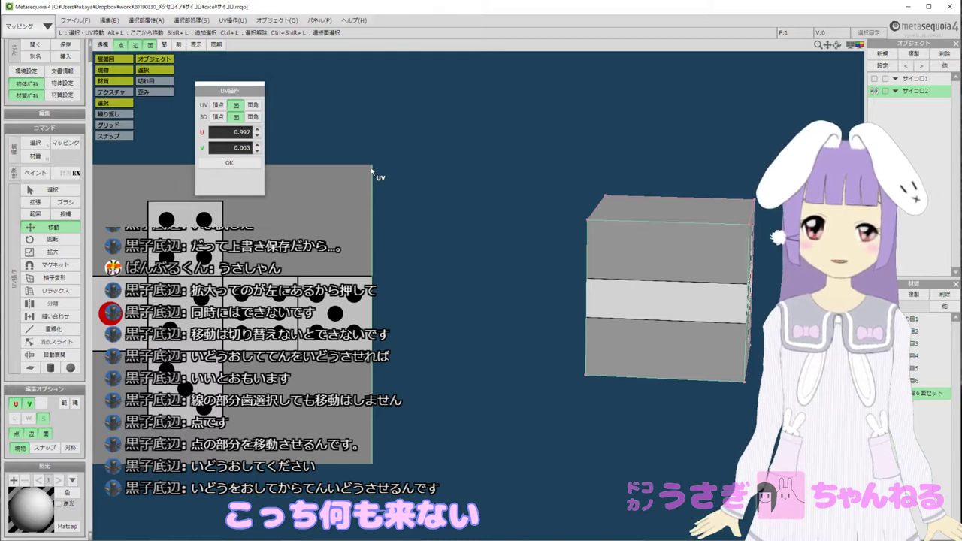
# Deselect the face and narrow the program window until the object and material lists and the axis handle are uncovered.
pyautogui.click(27, 73)
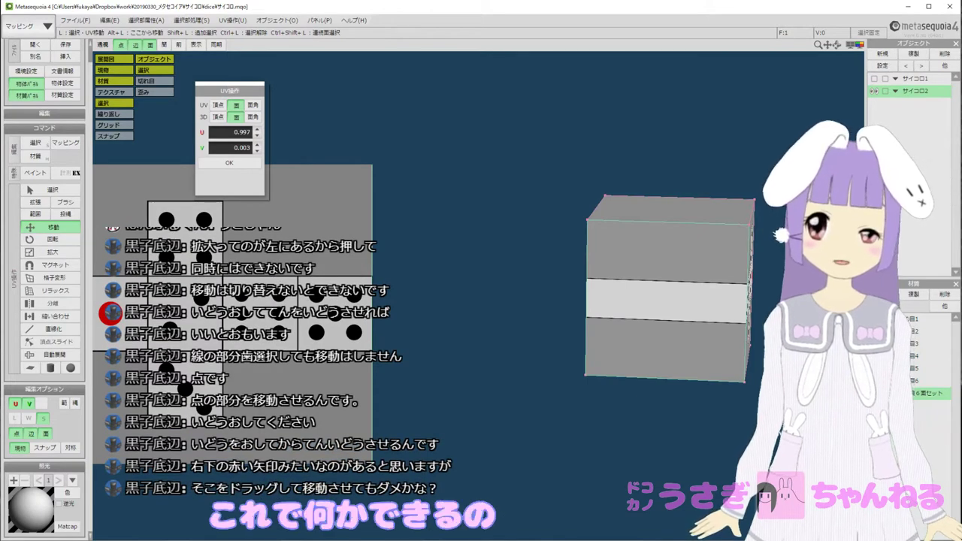
pyautogui.click(690, 303)
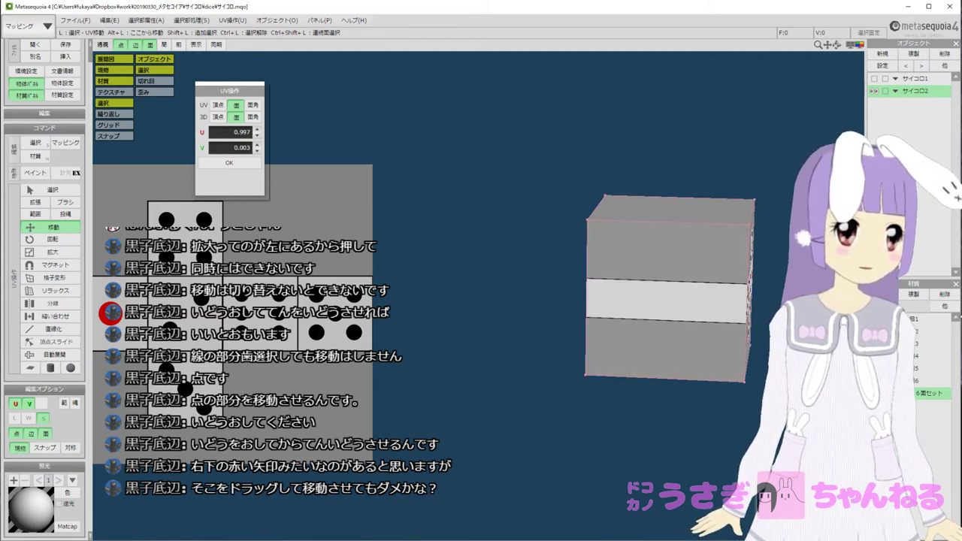
pyautogui.moveTo(961, 316); pyautogui.dragTo(717, 321)
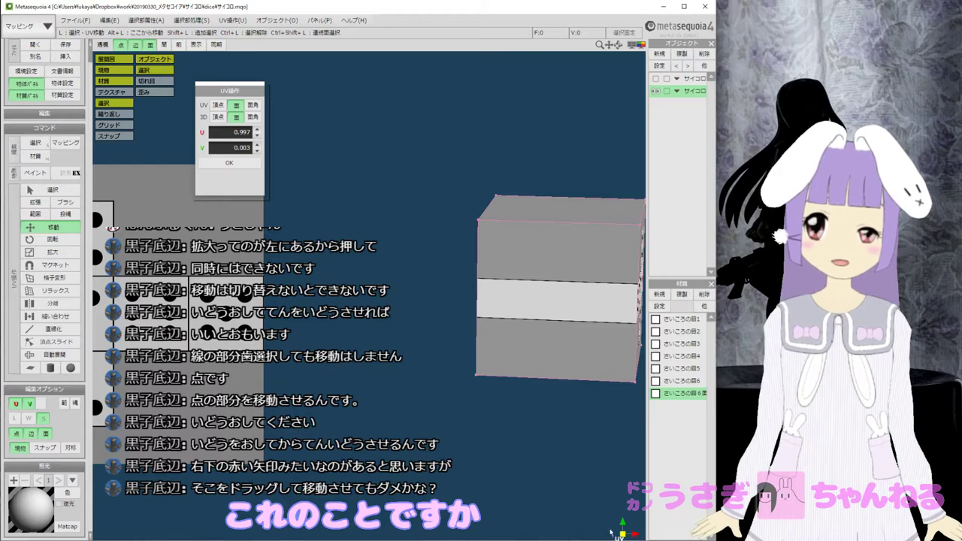
# Select the cube's striped side face and try to shift its UV with the axis handle, also trying the Scale tool.
pyautogui.click(549, 336)
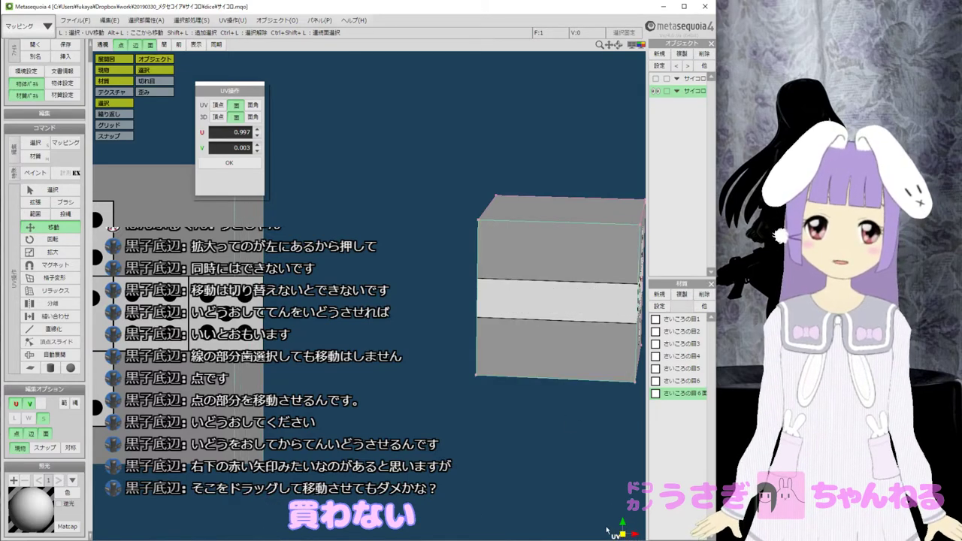
pyautogui.moveTo(628, 530); pyautogui.dragTo(502, 474)
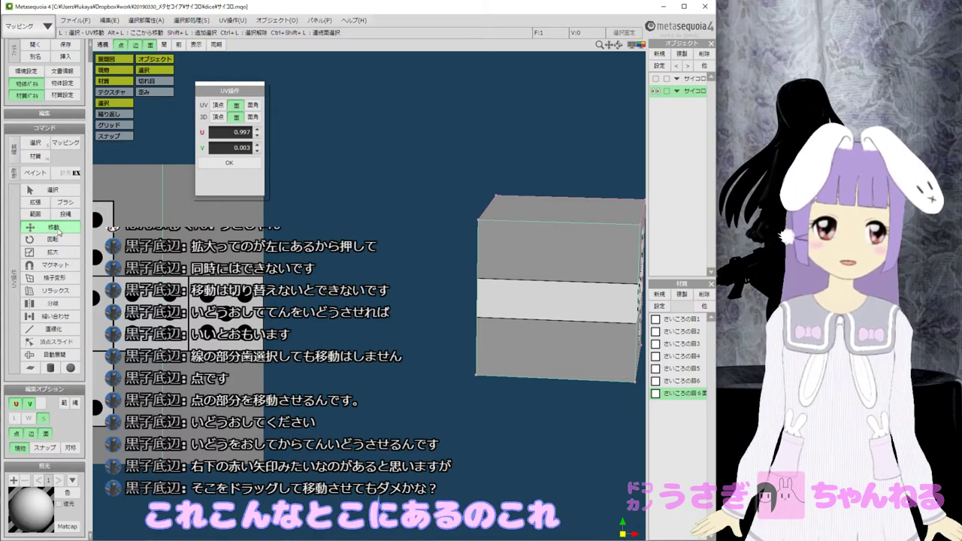
pyautogui.click(53, 253)
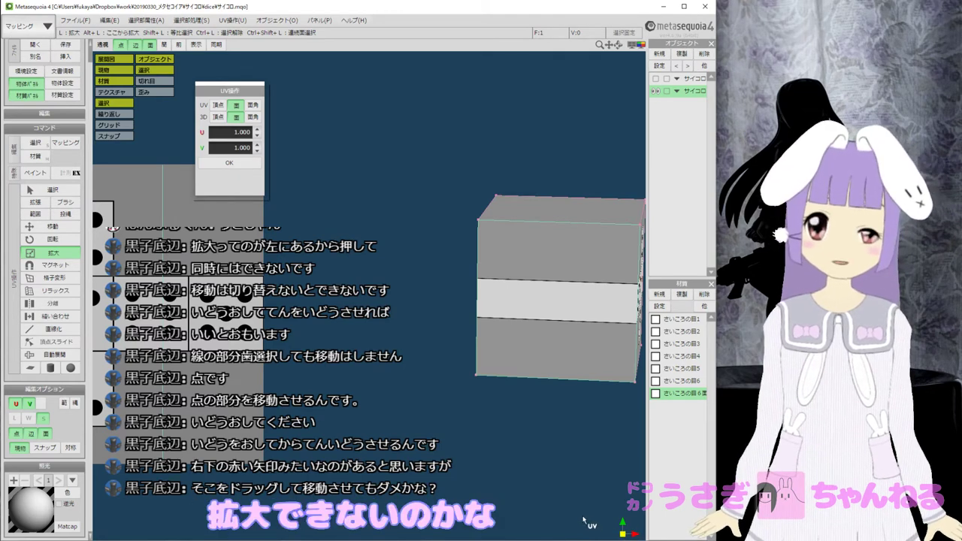
# Set the UV Move amounts for the striped face to U 1 and V 1.
pyautogui.click(52, 227)
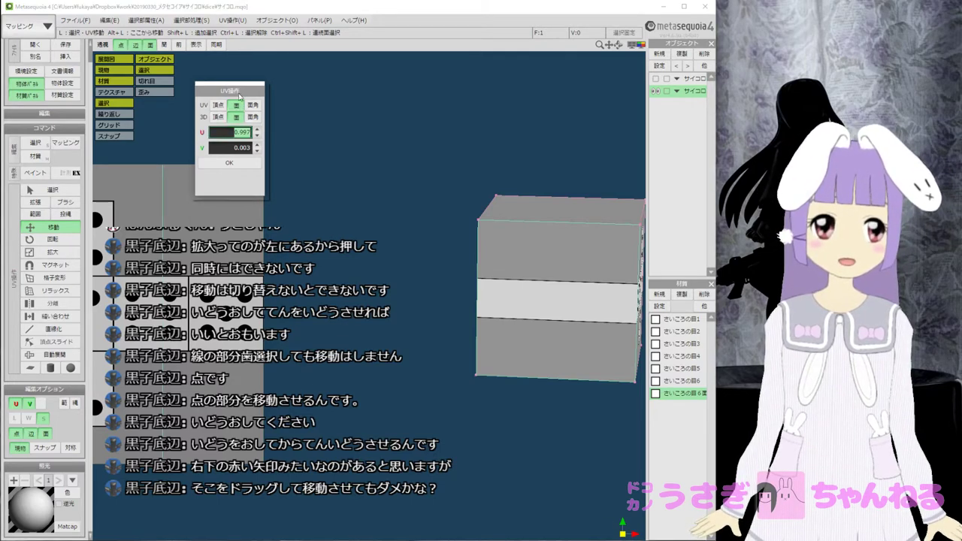
pyautogui.moveTo(240, 94); pyautogui.dragTo(261, 94)
pyautogui.press('Tab')
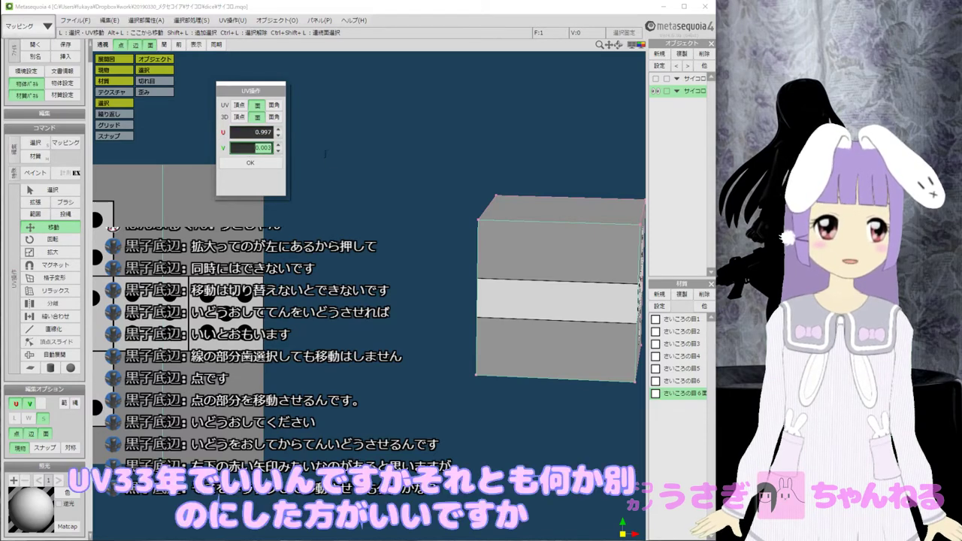
pyautogui.write('1')
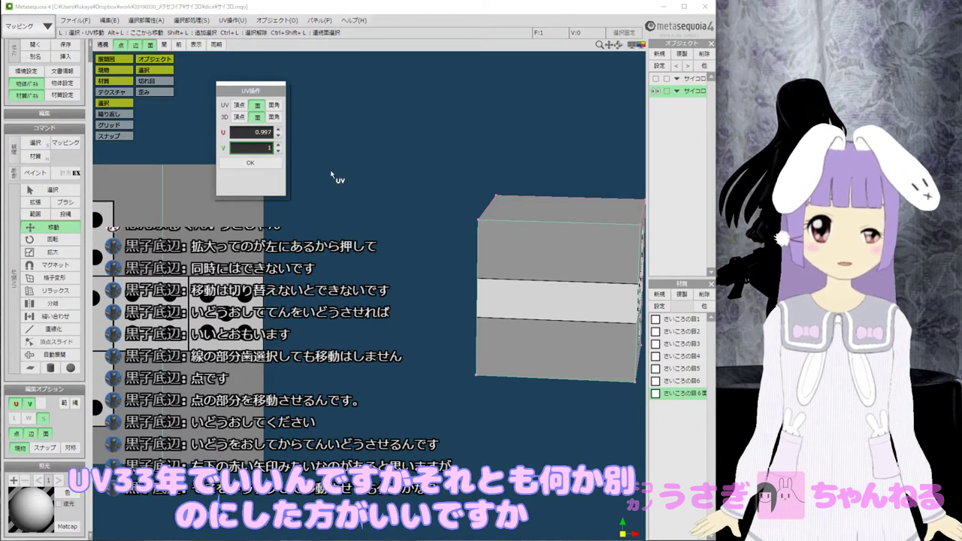
pyautogui.press('Return')
pyautogui.click(238, 131)
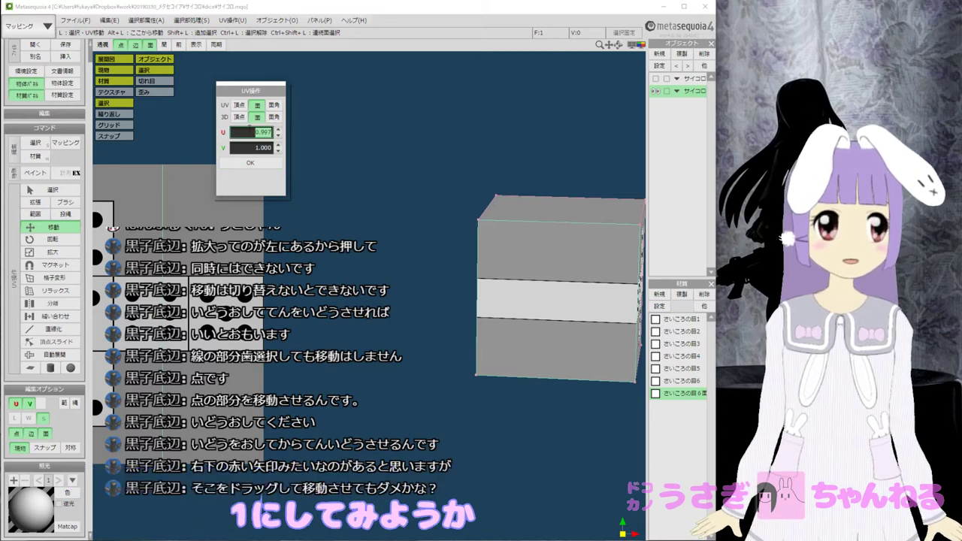
pyautogui.write('1')
pyautogui.press('Return')
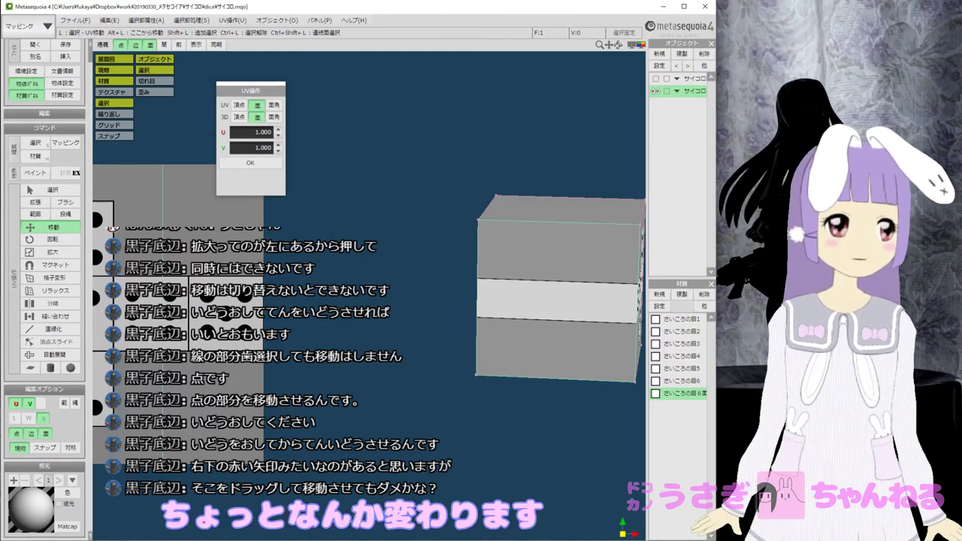
# Activate the UV Scale tool and move the UV operation dialog aside from the dice texture.
pyautogui.click(50, 253)
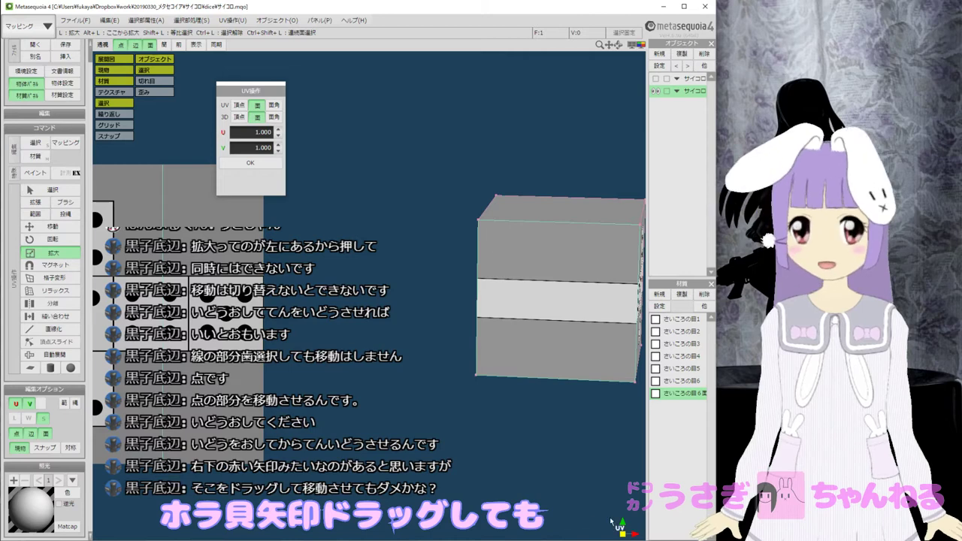
pyautogui.moveTo(244, 372); pyautogui.dragTo(353, 386, button='middle')
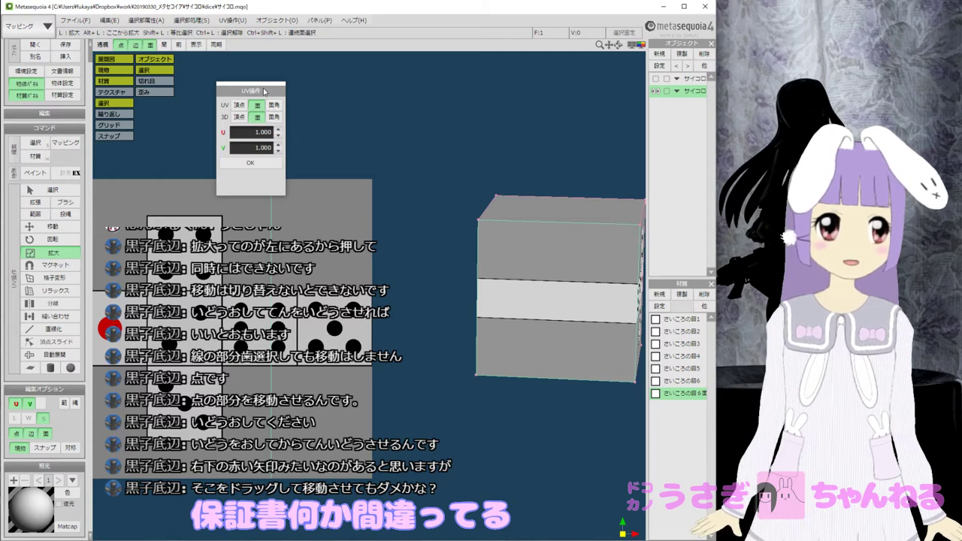
pyautogui.moveTo(263, 90); pyautogui.dragTo(306, 88)
pyautogui.press('Tab')
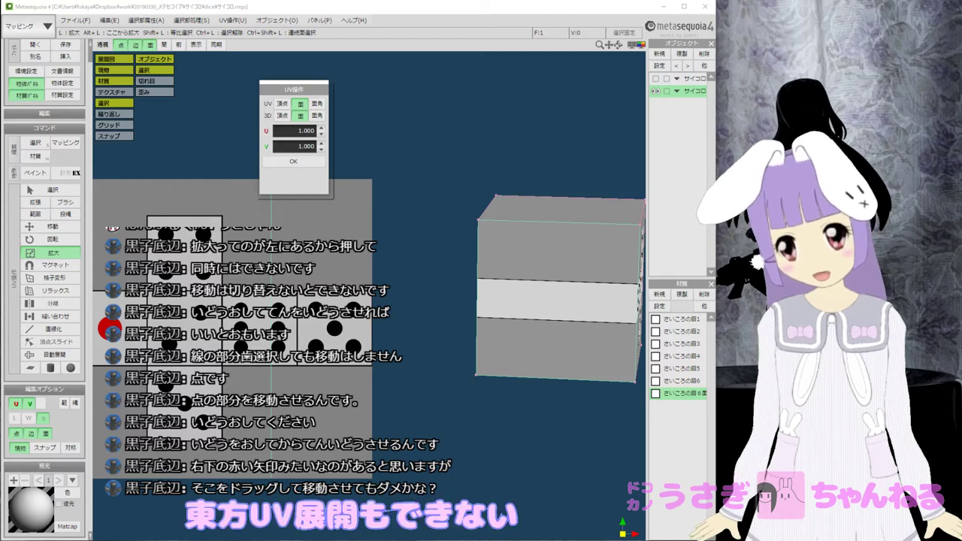
# Try picking the striped face on the texture and the cube with the Scale tool, clearing its selection and selecting it again.
pyautogui.moveTo(547, 221); pyautogui.dragTo(586, 218, button='middle')
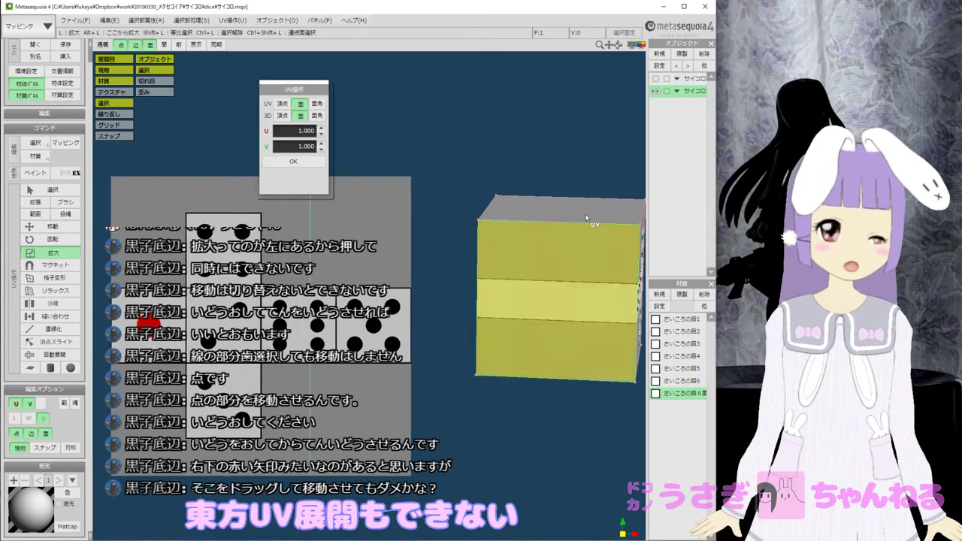
pyautogui.click(263, 279)
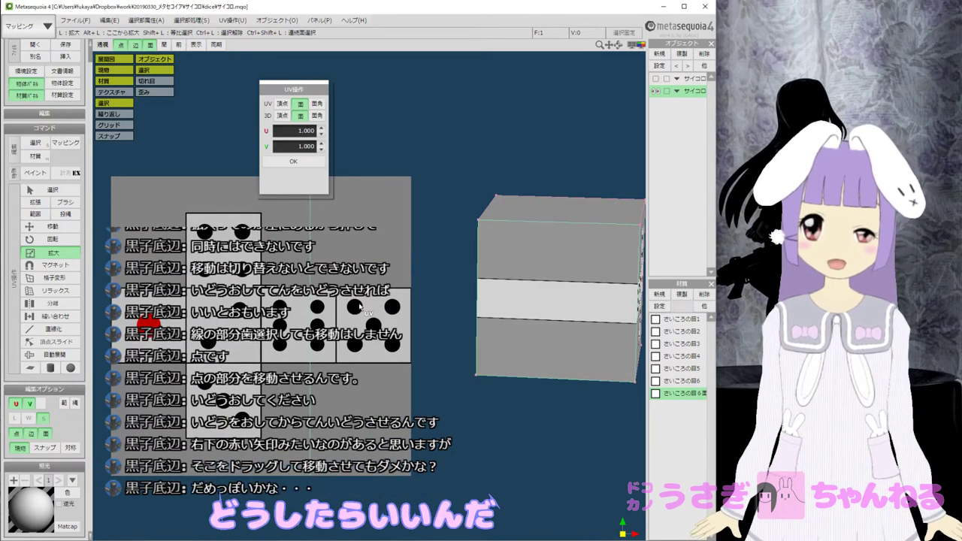
pyautogui.doubleClick(488, 302)
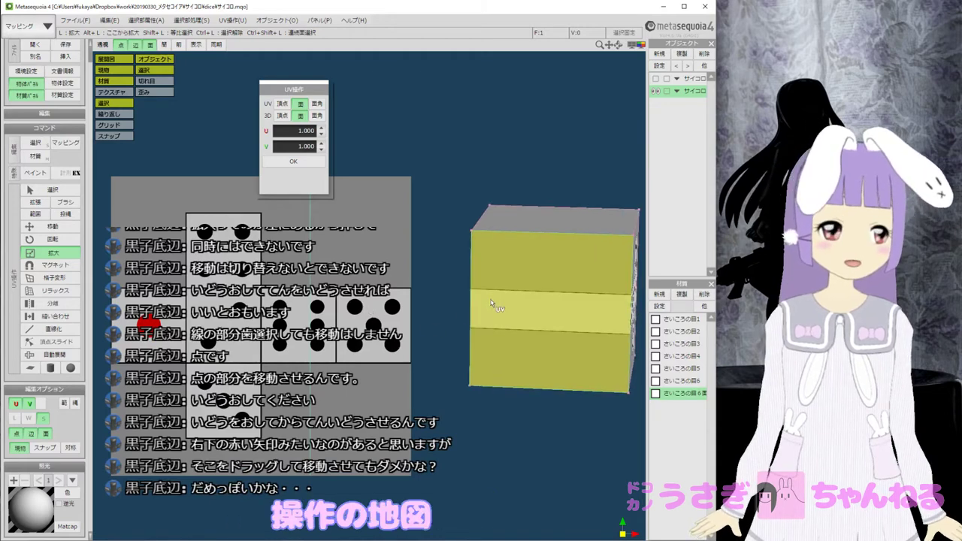
pyautogui.click(516, 295)
pyautogui.click(512, 283)
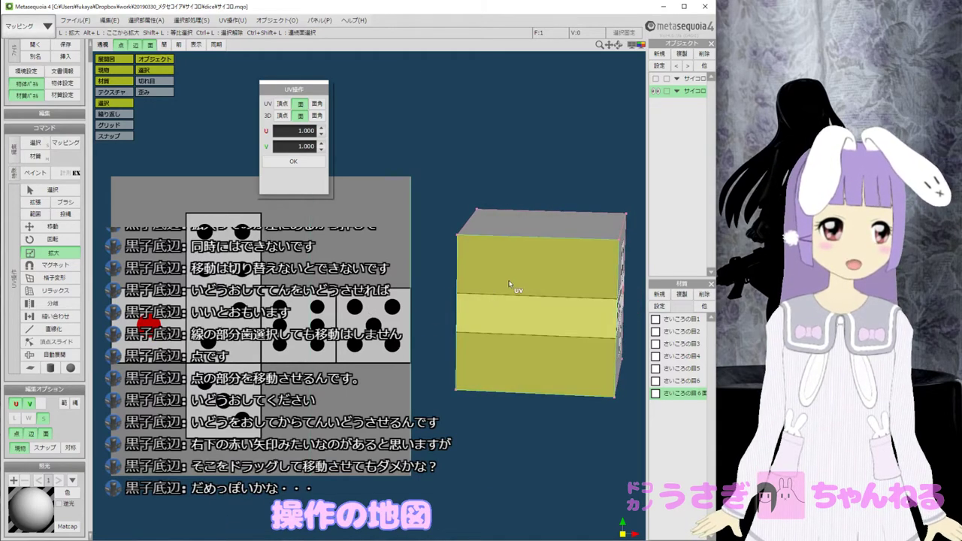
pyautogui.click(510, 281)
pyautogui.doubleClick(510, 282)
pyautogui.click(492, 281)
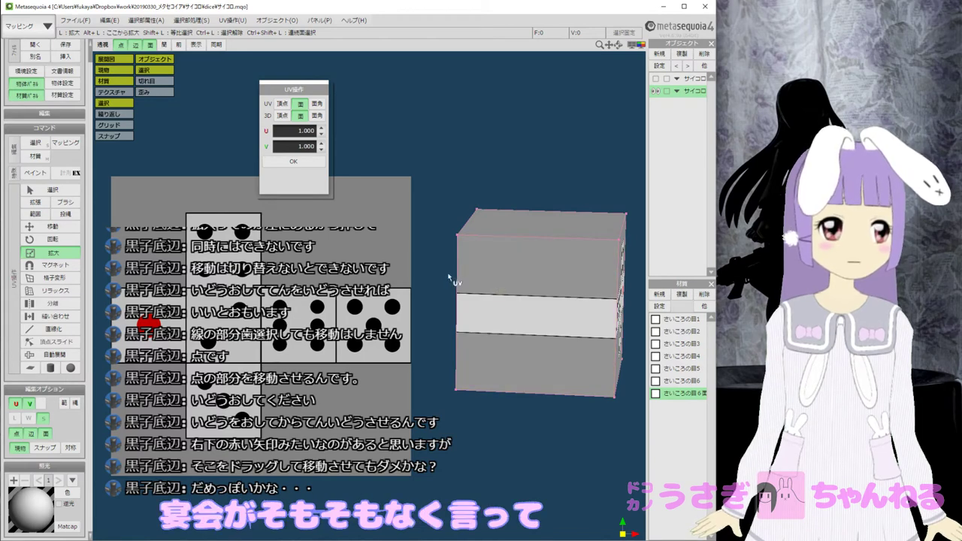
pyautogui.scroll(-2, 450, 274)
pyautogui.moveTo(401, 266); pyautogui.dragTo(318, 268, button='middle')
pyautogui.moveTo(323, 275); pyautogui.dragTo(389, 279)
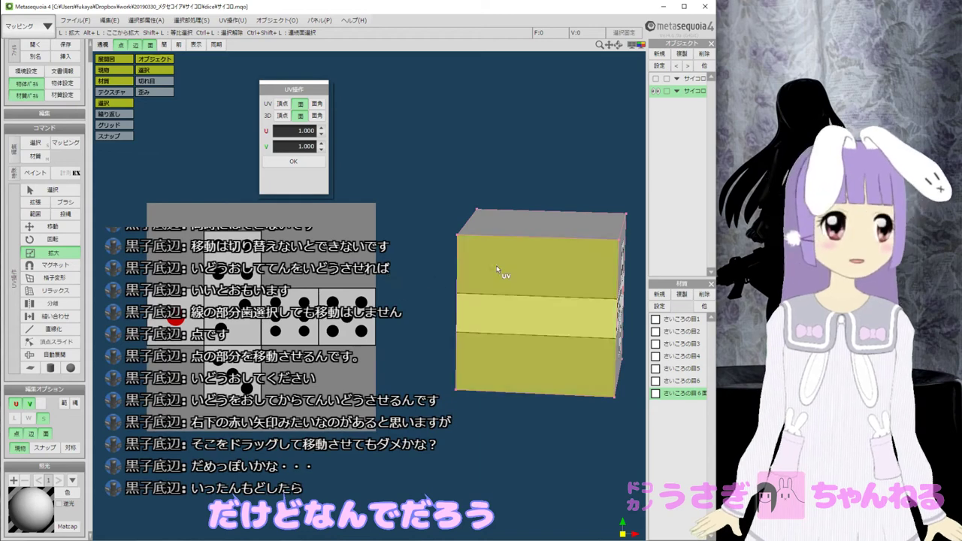
# Switch to the text version of the modeling layout and delete the cube's striped side face and top face.
pyautogui.click(43, 28)
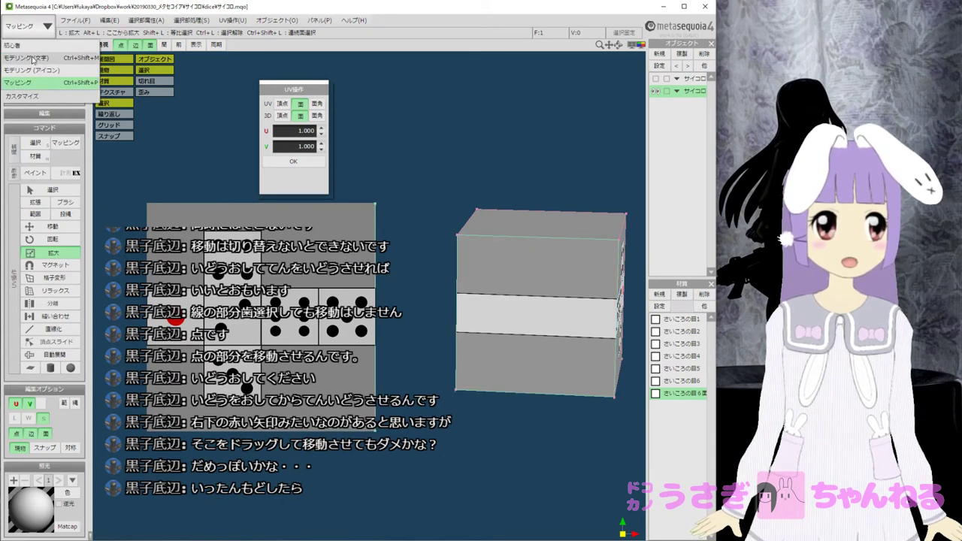
pyautogui.click(34, 58)
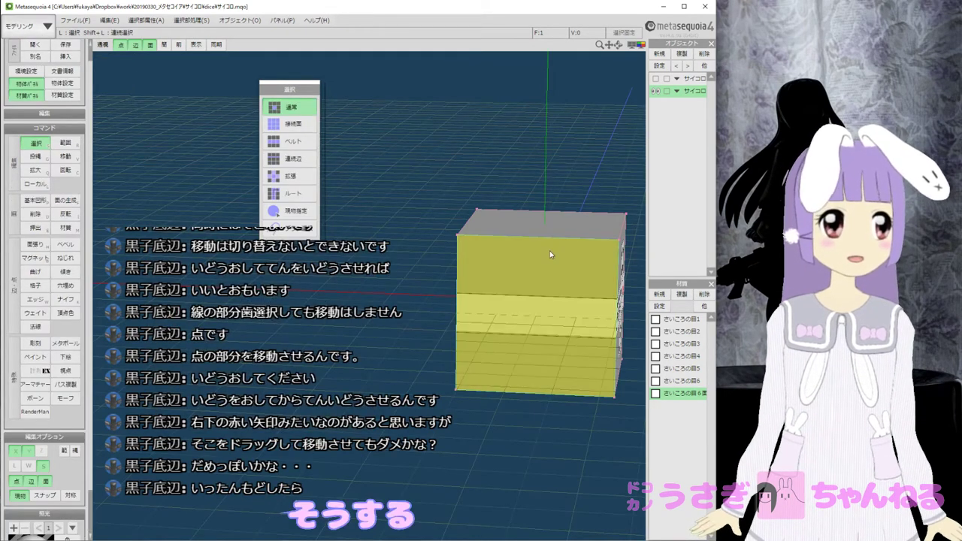
pyautogui.moveTo(550, 251); pyautogui.dragTo(499, 242)
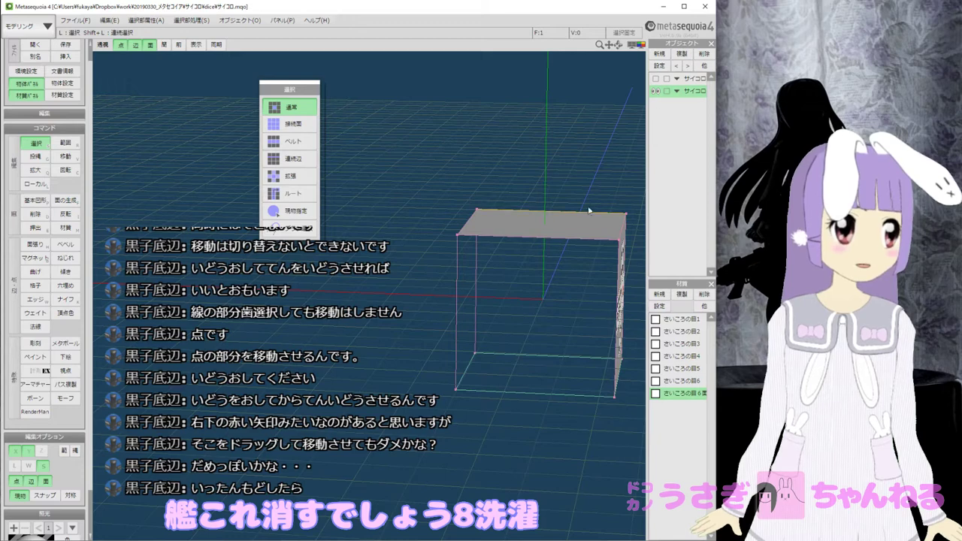
pyautogui.click(518, 236)
pyautogui.press('Delete')
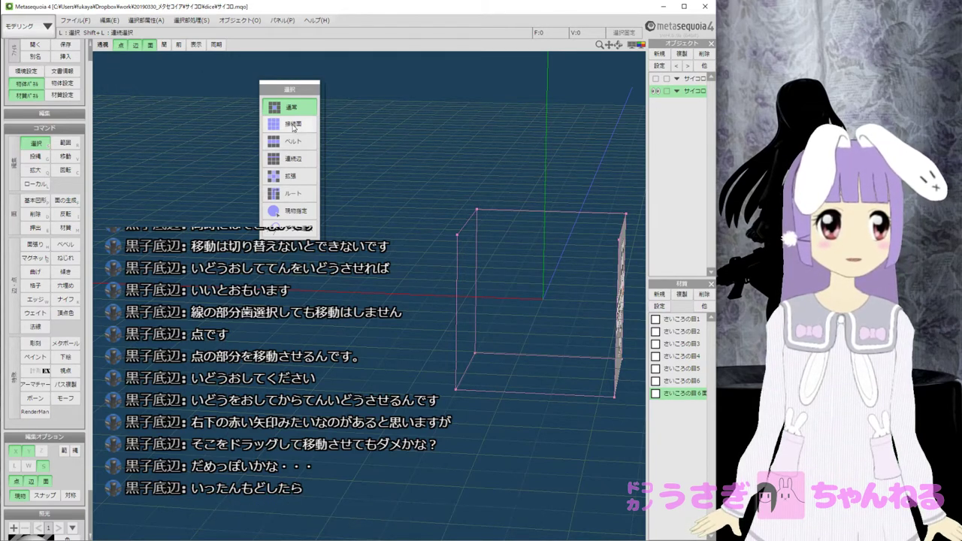
# Select all the remaining parts of the cube with the range selection tool and delete them.
pyautogui.click(66, 143)
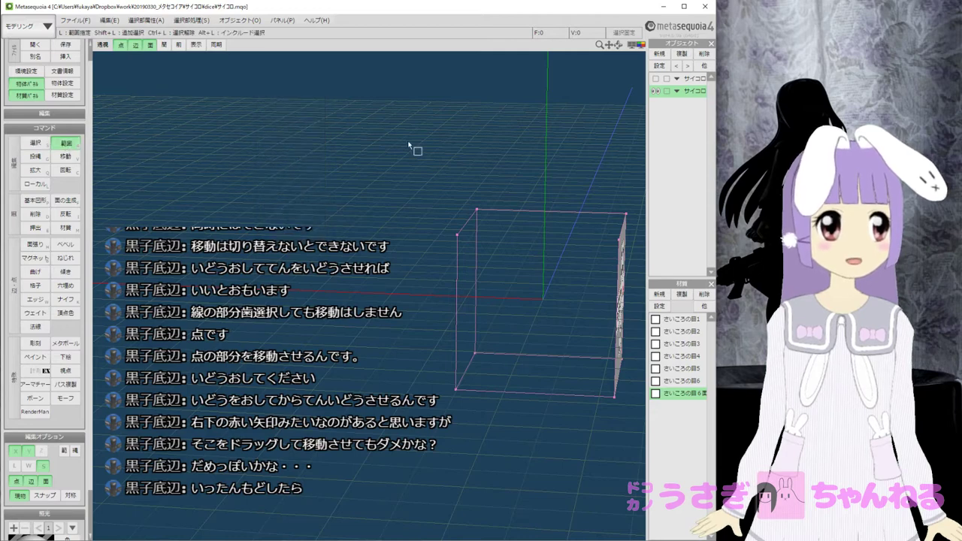
pyautogui.moveTo(408, 143); pyautogui.dragTo(628, 470)
pyautogui.press('Delete')
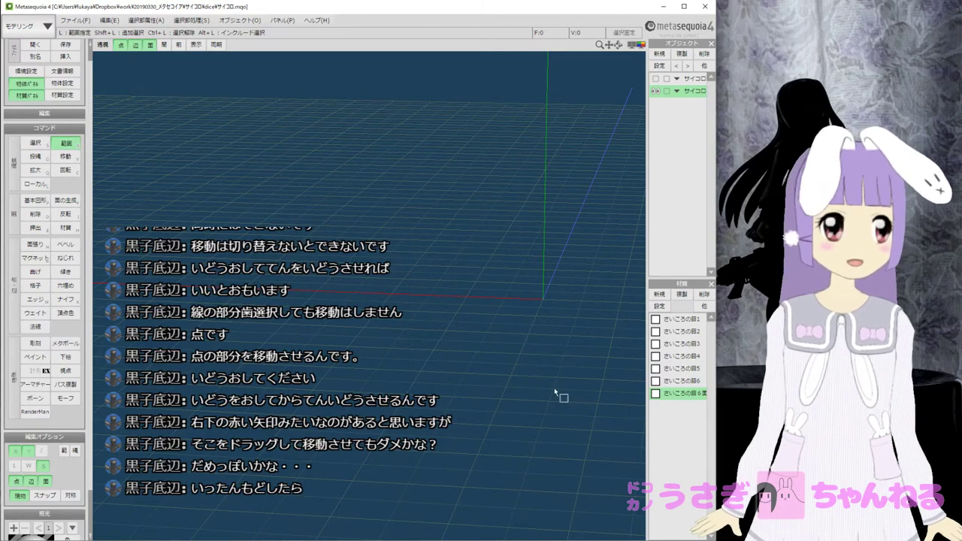
# Create a new cube primitive of 200 × 200 × 200 at the origin with UV mapping enabled.
pyautogui.moveTo(554, 387); pyautogui.dragTo(376, 295, button='middle')
pyautogui.moveTo(376, 295); pyautogui.dragTo(360, 321, button='right')
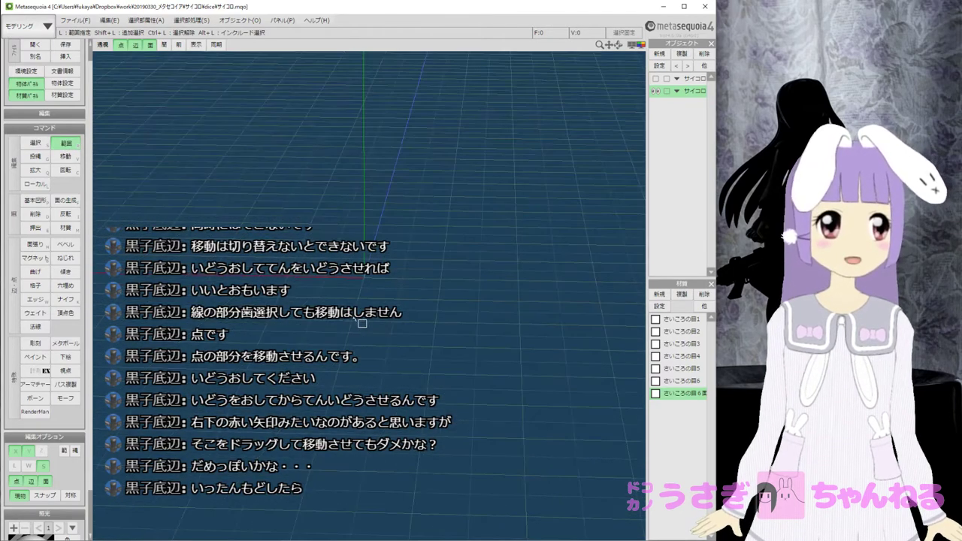
pyautogui.click(36, 200)
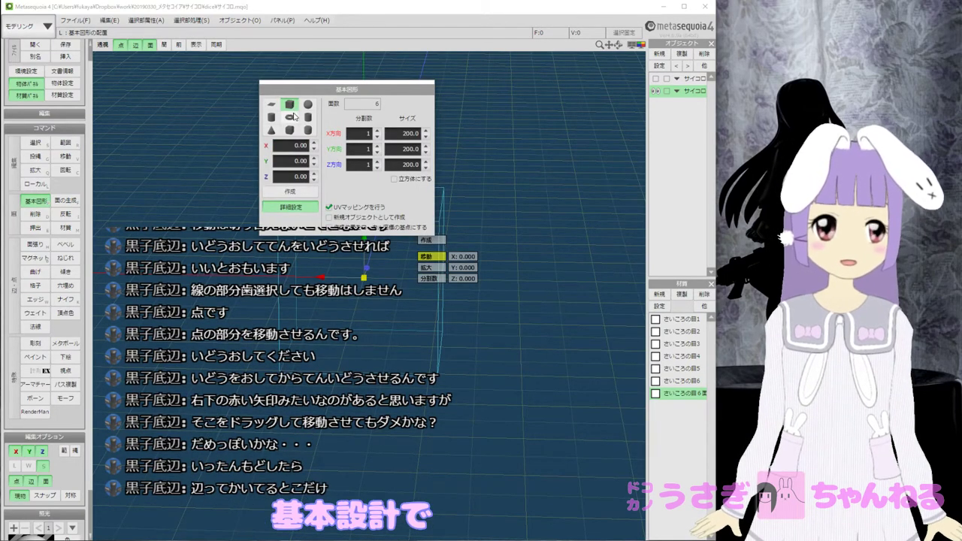
pyautogui.click(314, 191)
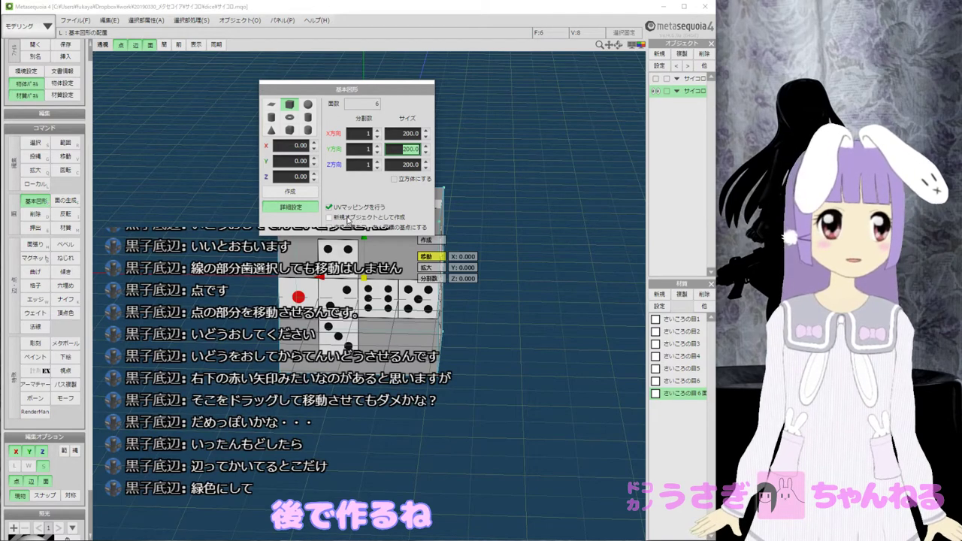
pyautogui.click(301, 176)
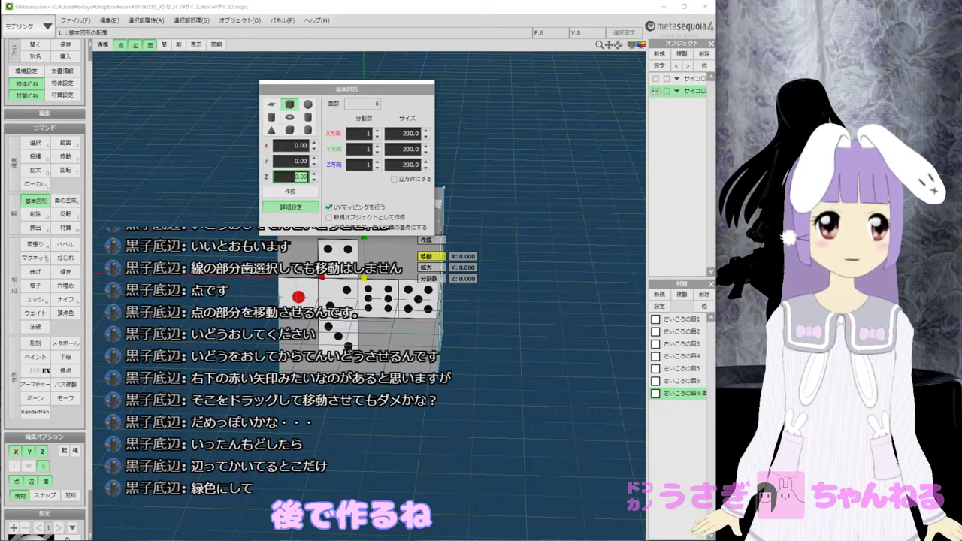
pyautogui.click(409, 148)
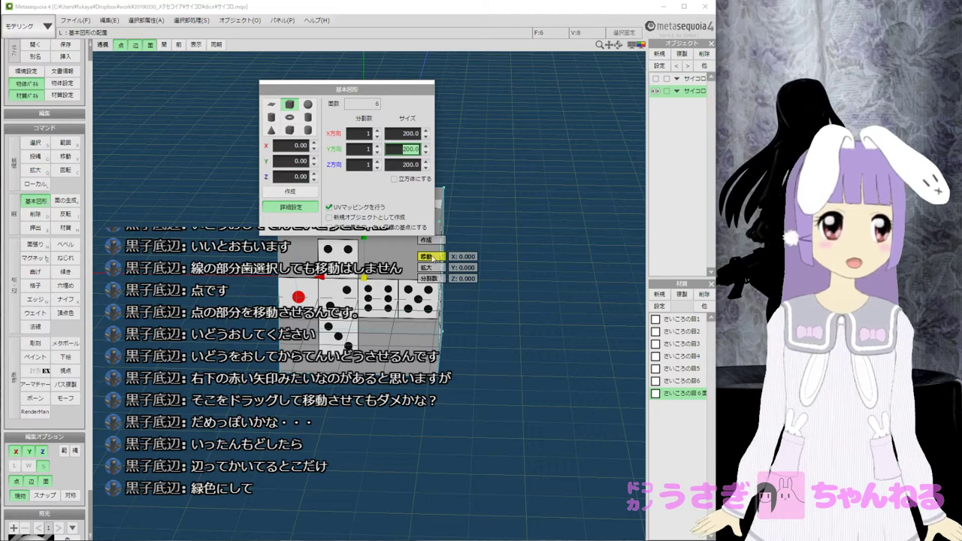
# Switch to the selection tool, hide points and faces so only the edges are displayed, and move the selection palette away from the cube.
pyautogui.click(37, 144)
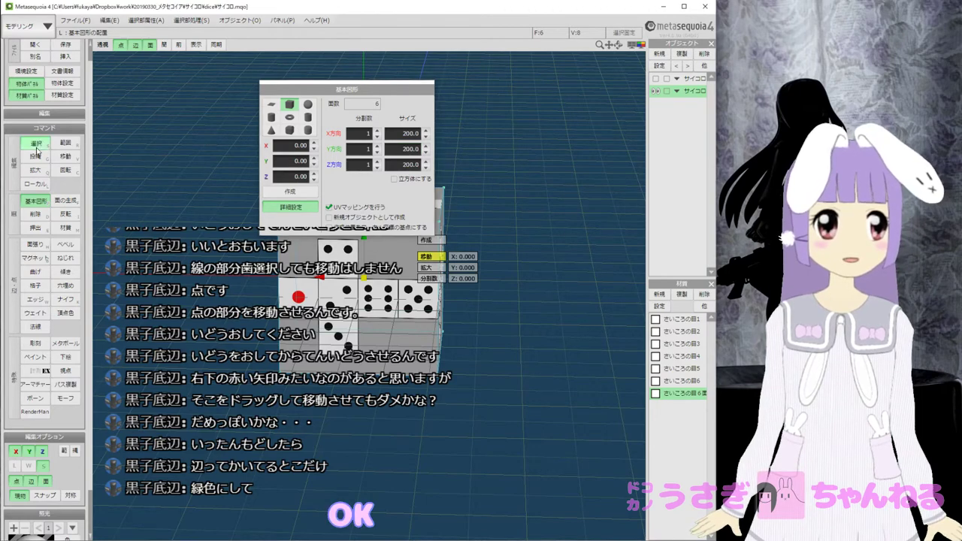
pyautogui.click(123, 45)
pyautogui.click(150, 46)
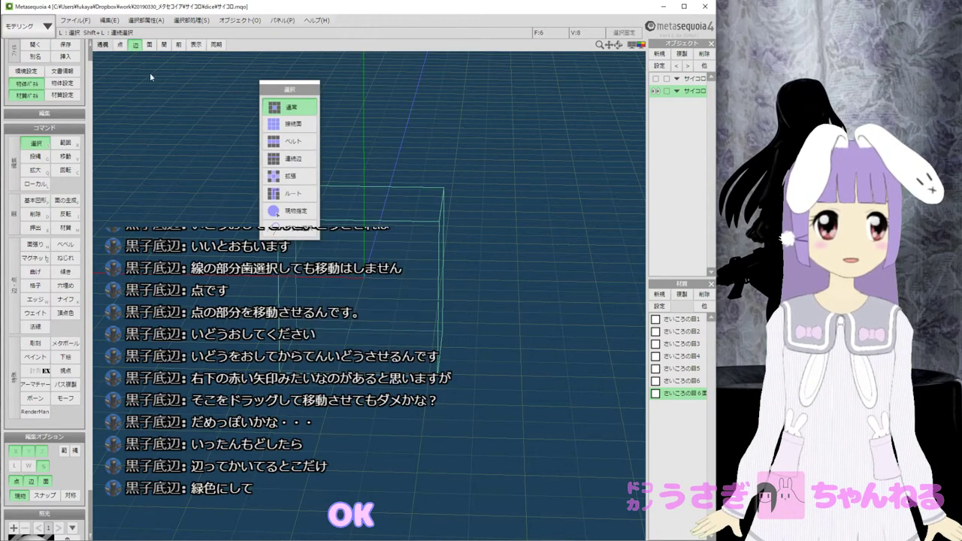
pyautogui.moveTo(347, 252); pyautogui.dragTo(374, 253, button='right')
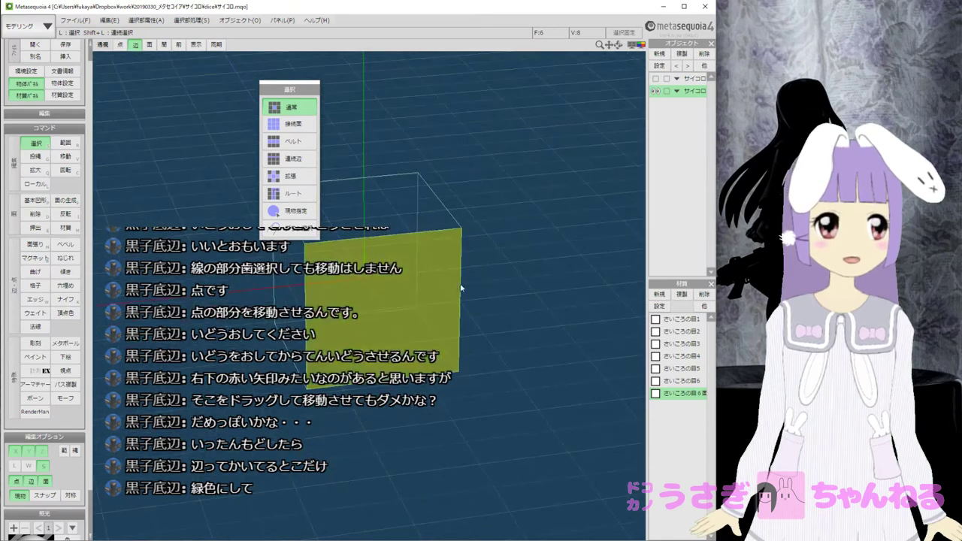
pyautogui.moveTo(300, 91); pyautogui.dragTo(155, 76)
pyautogui.moveTo(254, 175)
pyautogui.mouseDown(button='right')
pyautogui.moveTo(270, 173)
pyautogui.moveTo(267, 160)
pyautogui.moveTo(275, 181)
pyautogui.moveTo(262, 167)
pyautogui.moveTo(271, 170)
pyautogui.mouseUp(button='right')
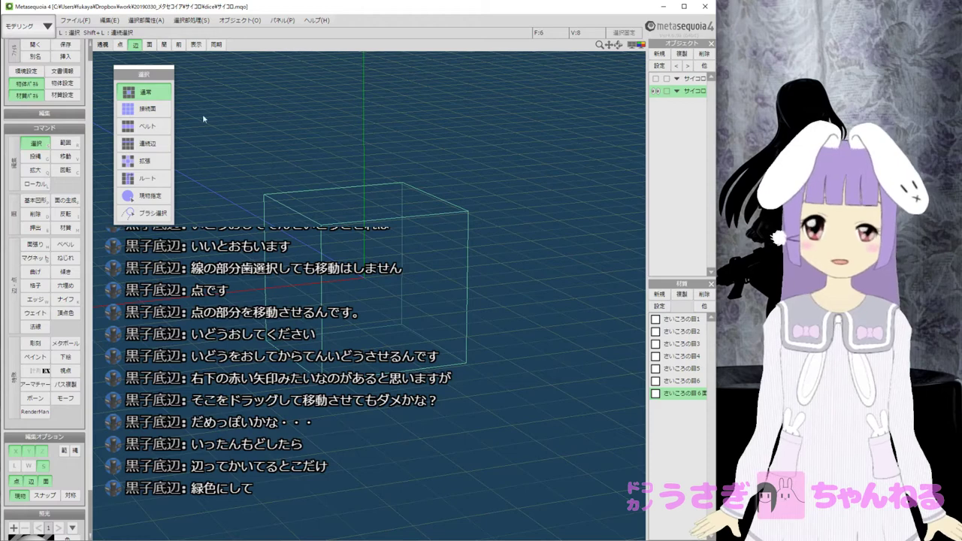
pyautogui.click(30, 24)
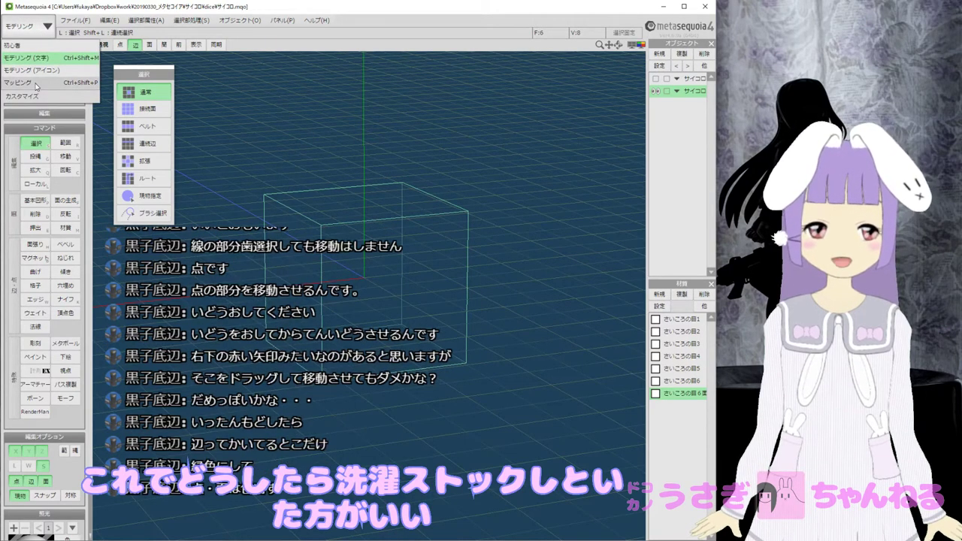
pyautogui.click(223, 190)
pyautogui.moveTo(264, 214)
pyautogui.mouseDown(button='right')
pyautogui.moveTo(277, 215)
pyautogui.moveTo(269, 213)
pyautogui.mouseUp(button='right')
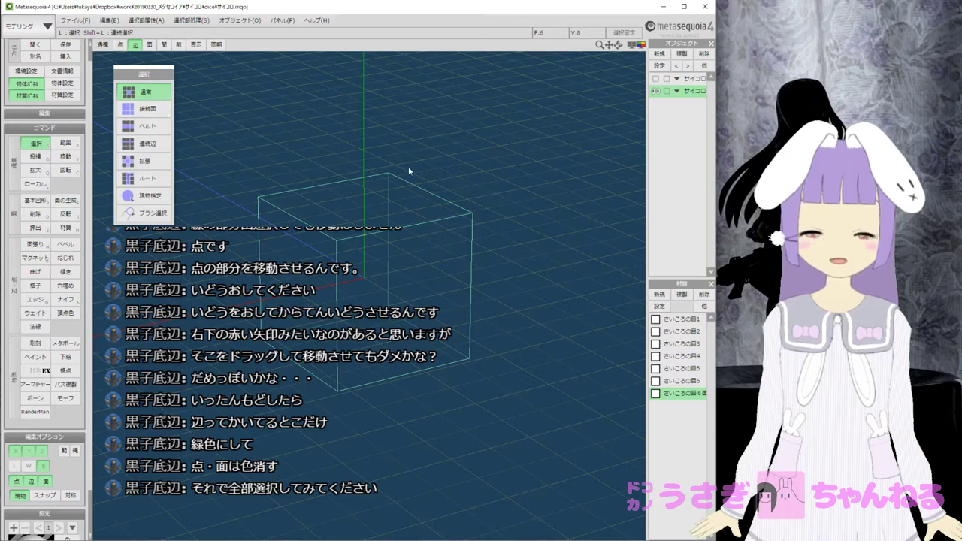
pyautogui.moveTo(521, 262)
pyautogui.mouseDown(button='right')
pyautogui.moveTo(510, 266)
pyautogui.moveTo(518, 261)
pyautogui.mouseUp(button='right')
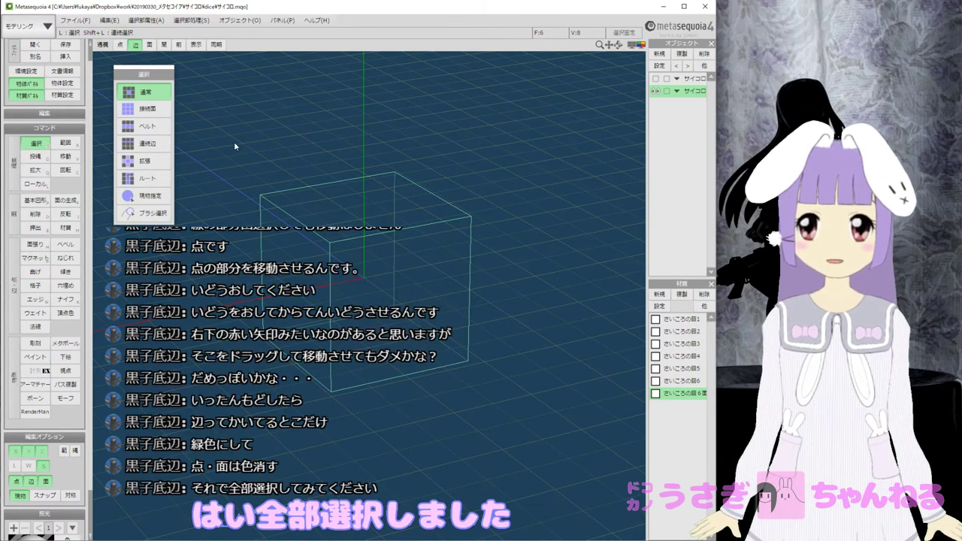
# Switch to the mapping layout and open the automatic UV unwrap settings for the cube.
pyautogui.click(46, 27)
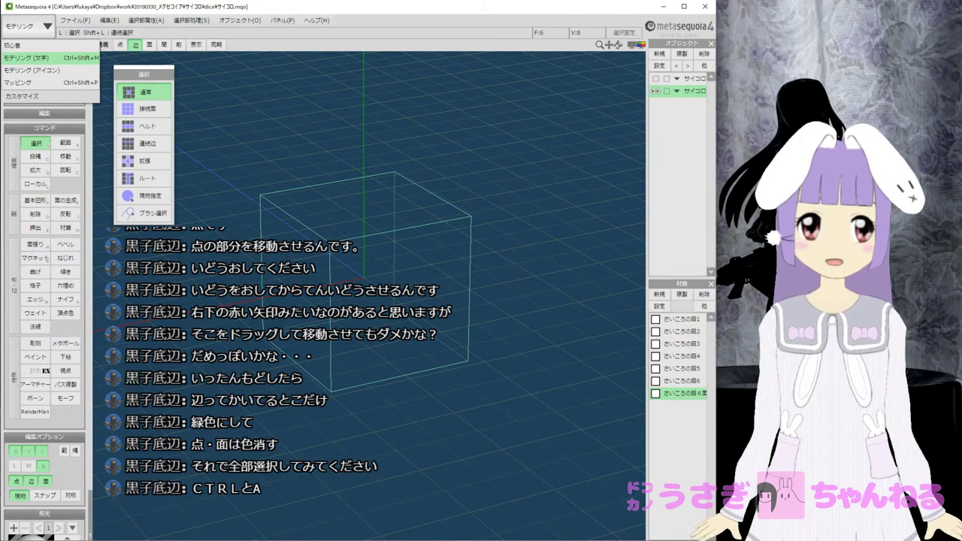
pyautogui.click(305, 12)
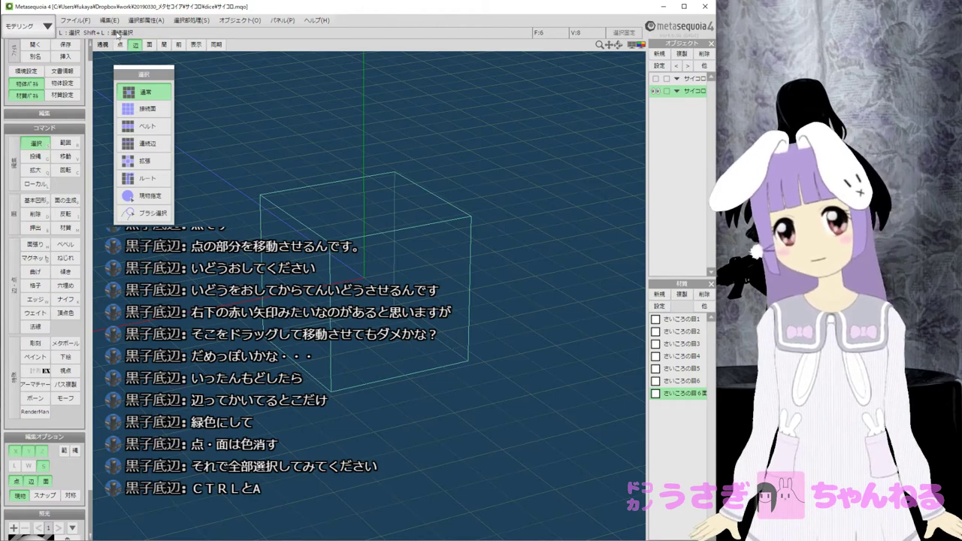
pyautogui.click(51, 26)
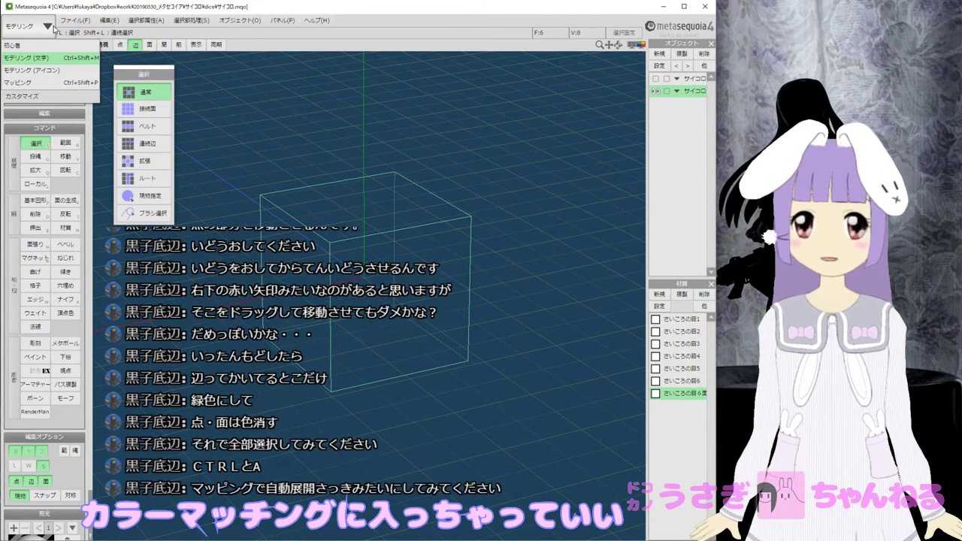
pyautogui.click(34, 82)
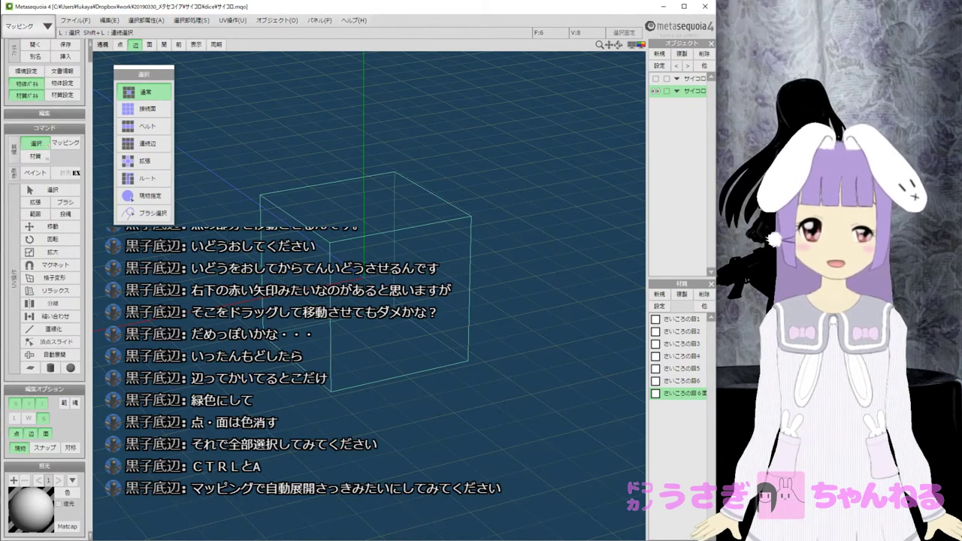
pyautogui.click(55, 357)
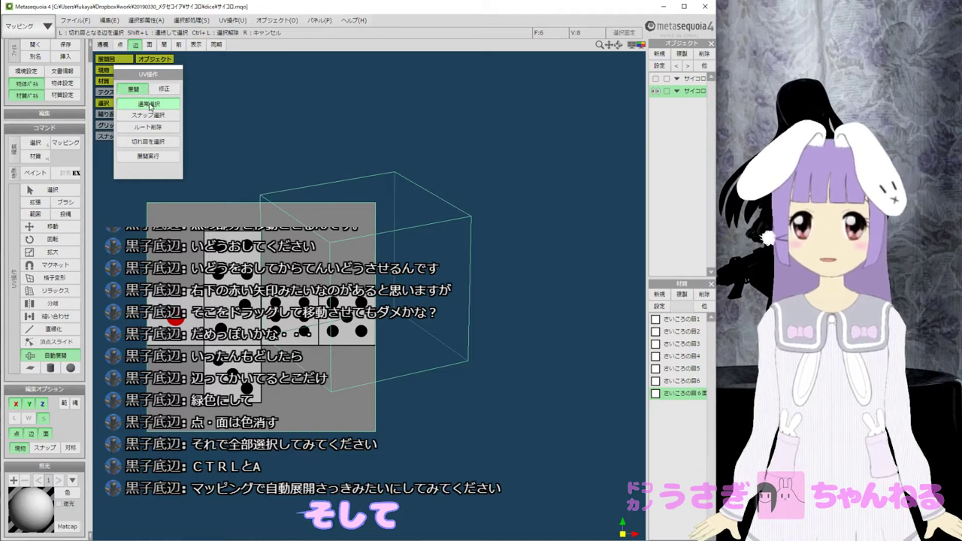
pyautogui.click(148, 156)
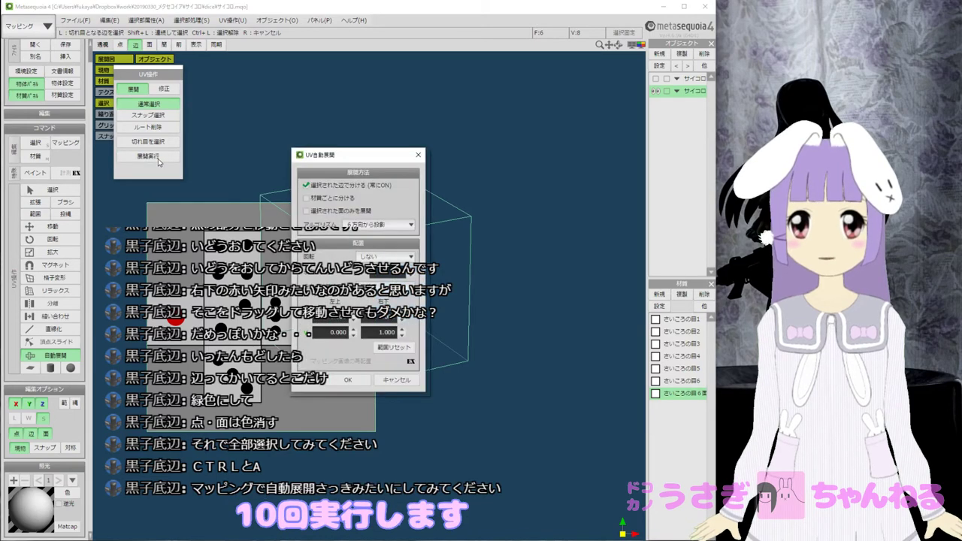
# Auto-unwrap the cube with the 人工物向け (artificial objects) algorithm, no rotation and a margin of 1, proceeding without selected boundary edges.
pyautogui.moveTo(382, 161); pyautogui.dragTo(586, 77)
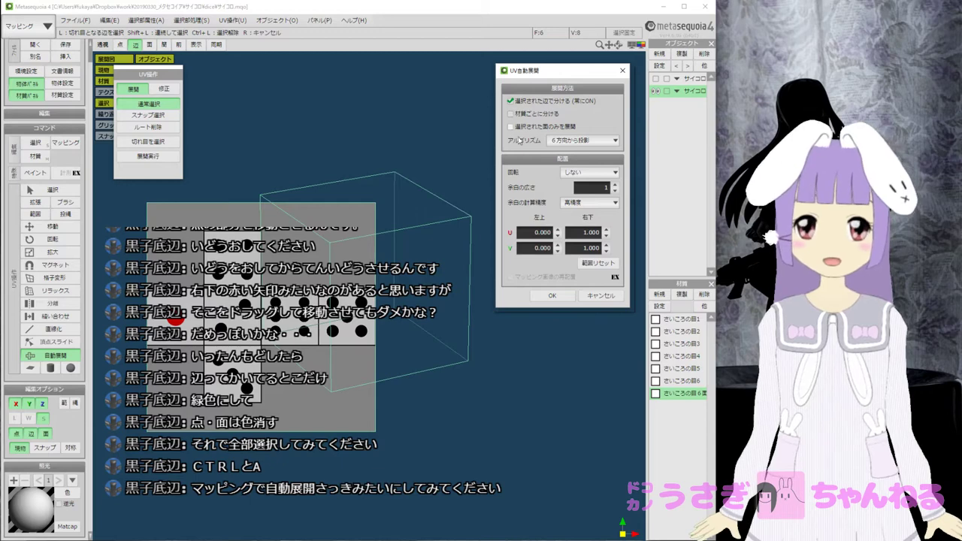
pyautogui.click(601, 140)
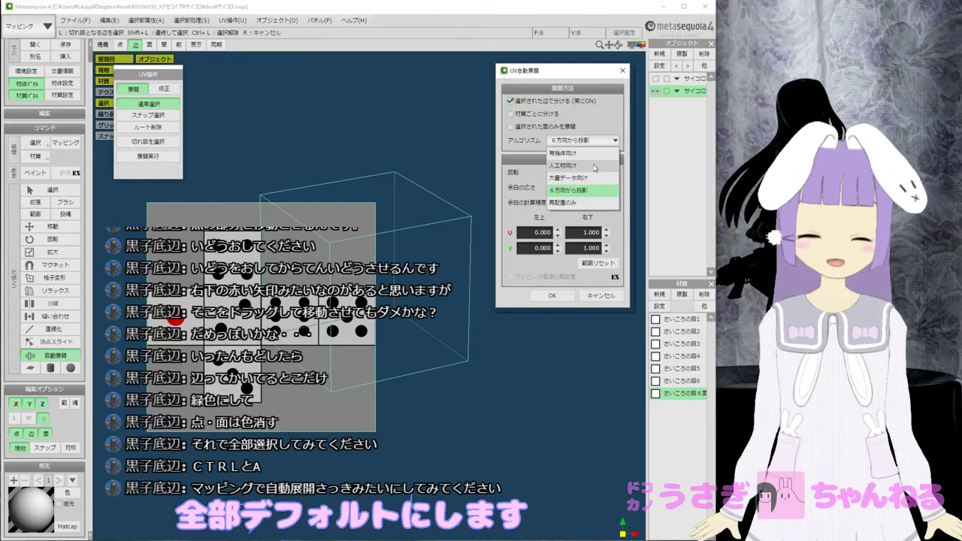
pyautogui.click(594, 154)
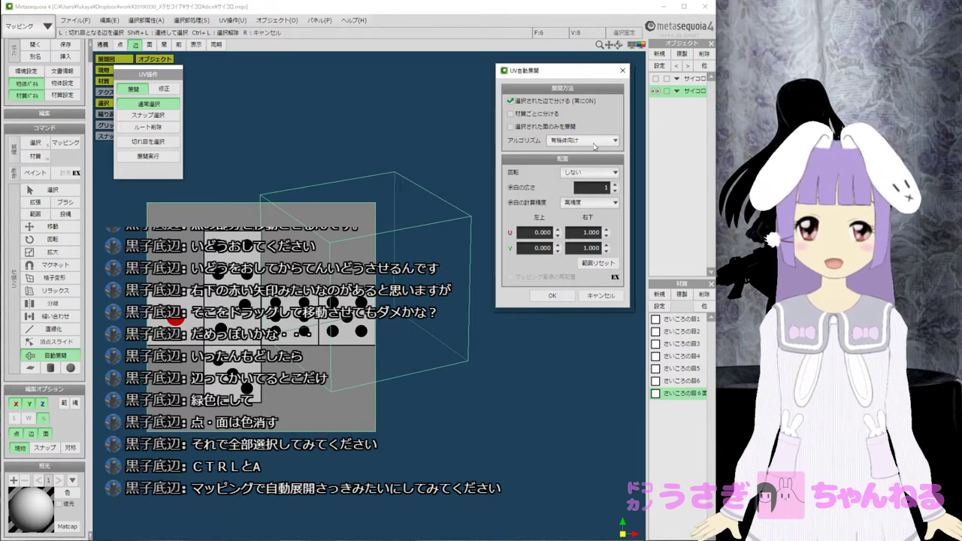
pyautogui.click(593, 143)
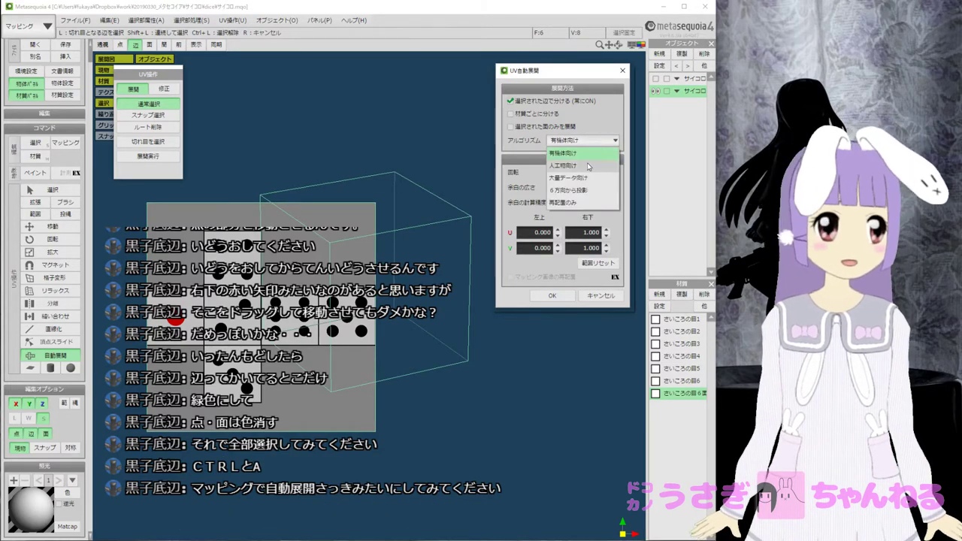
pyautogui.click(588, 165)
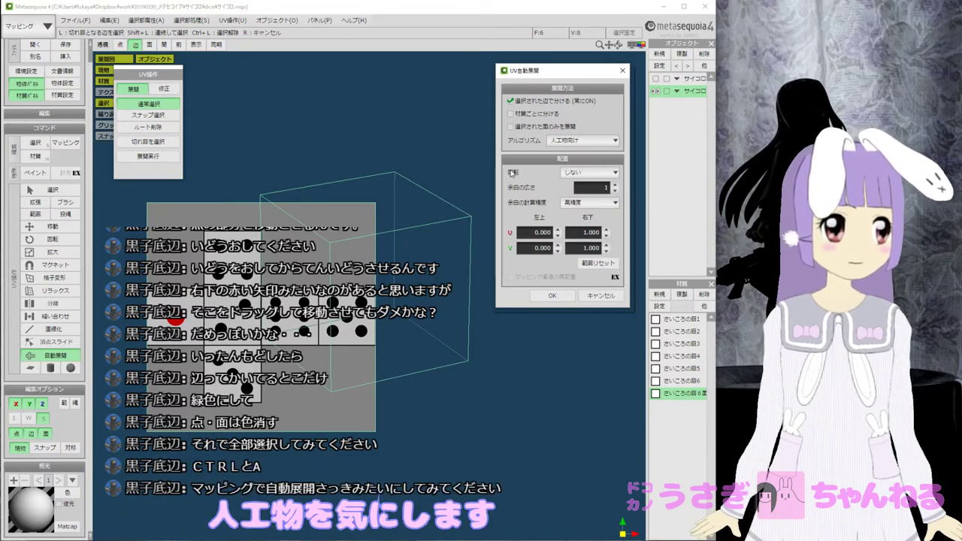
pyautogui.click(591, 188)
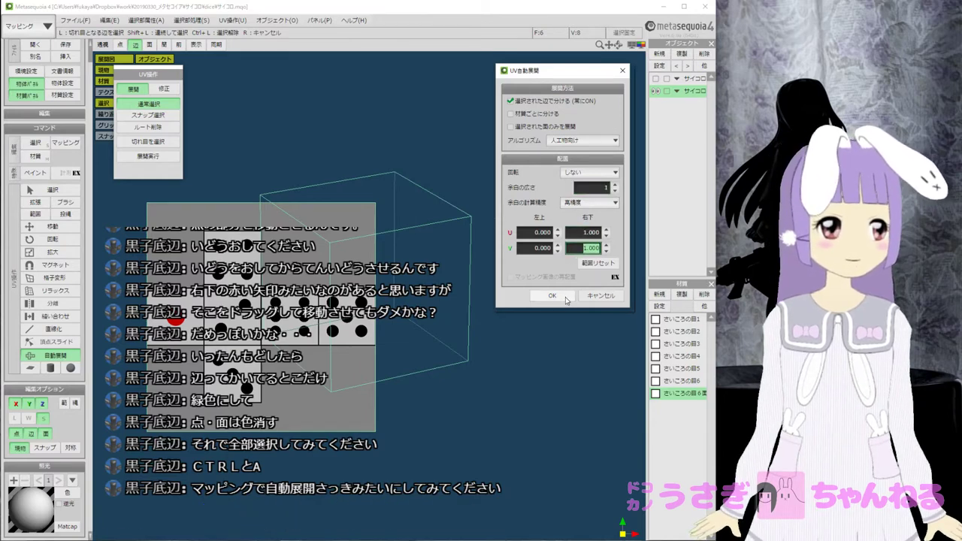
pyautogui.click(564, 298)
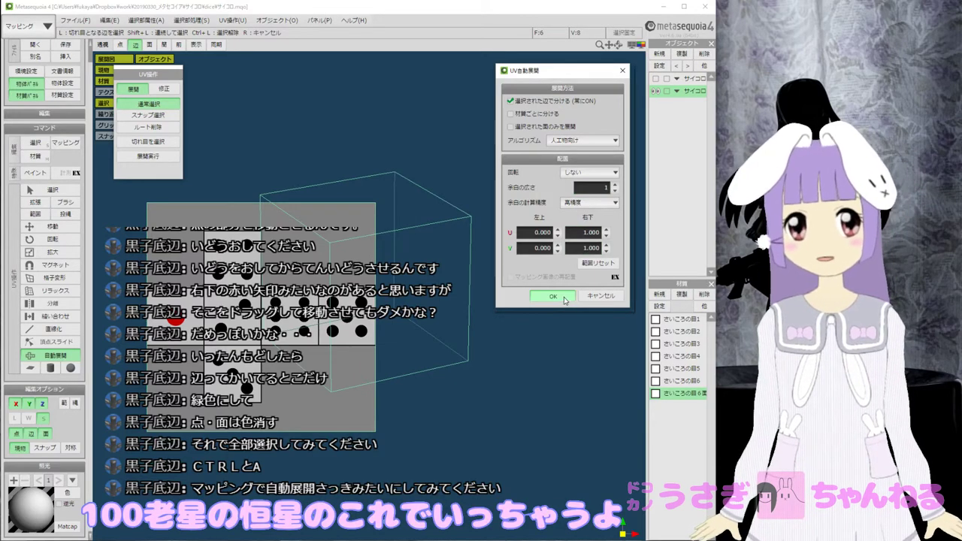
pyautogui.click(553, 297)
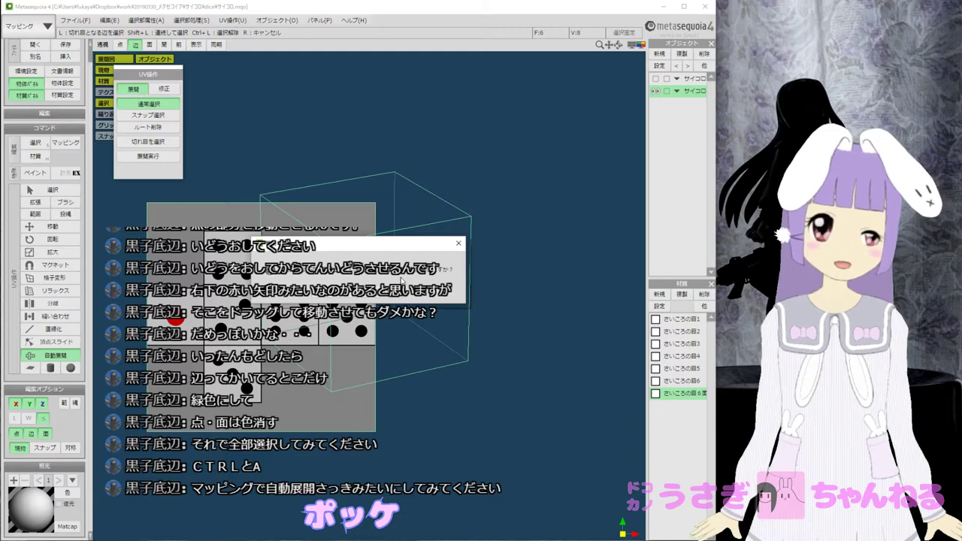
pyautogui.moveTo(412, 245); pyautogui.dragTo(428, 89)
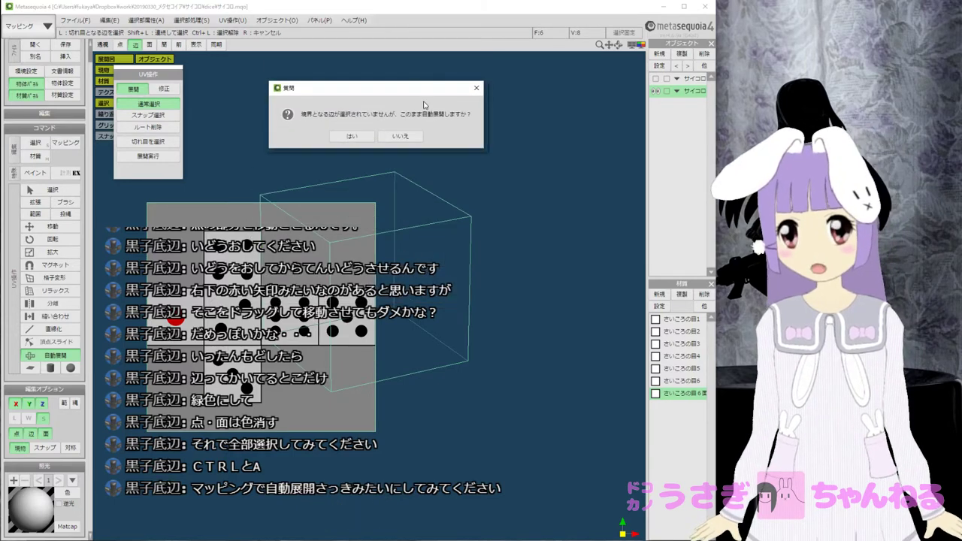
pyautogui.click(350, 137)
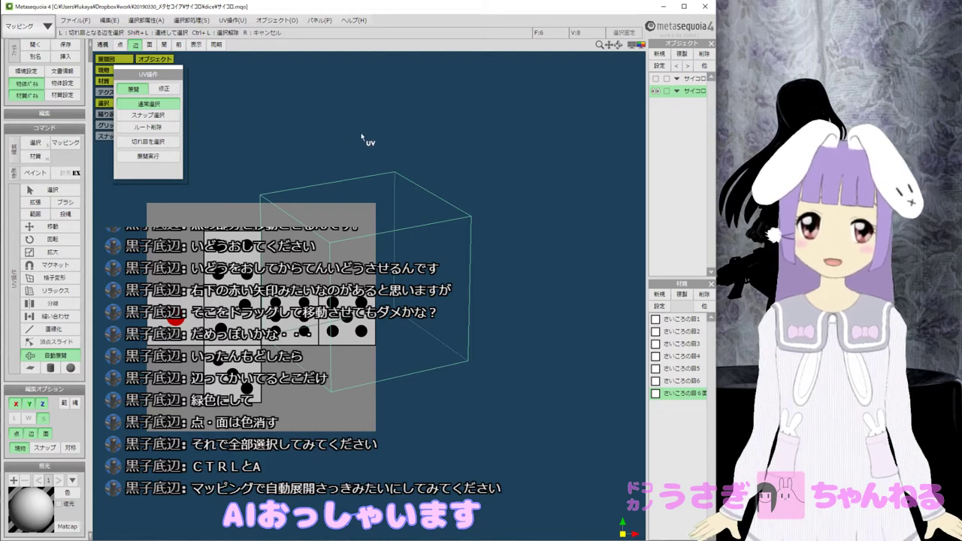
# Move the cube clear of the dice texture in the view and examine its UV layout.
pyautogui.moveTo(367, 210); pyautogui.dragTo(489, 226, button='middle')
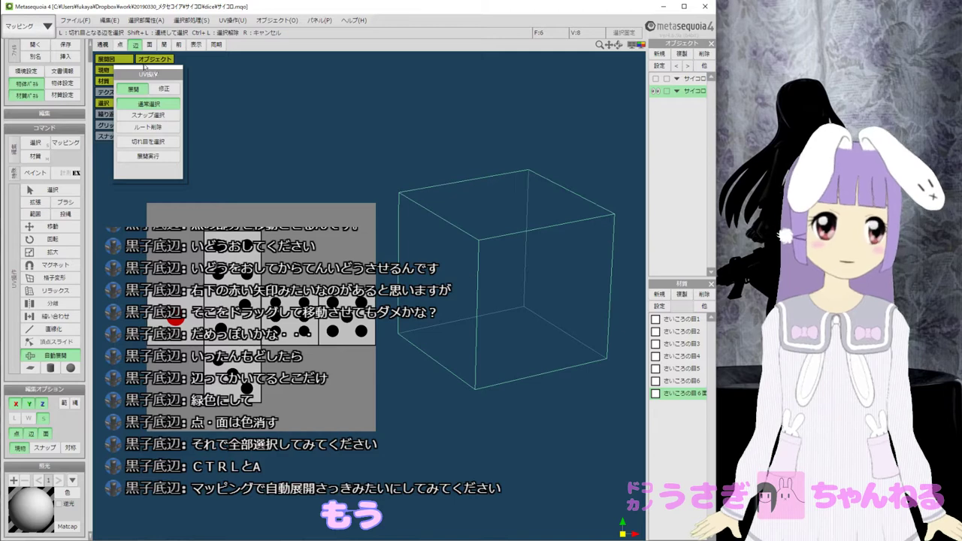
pyautogui.click(149, 45)
pyautogui.click(150, 45)
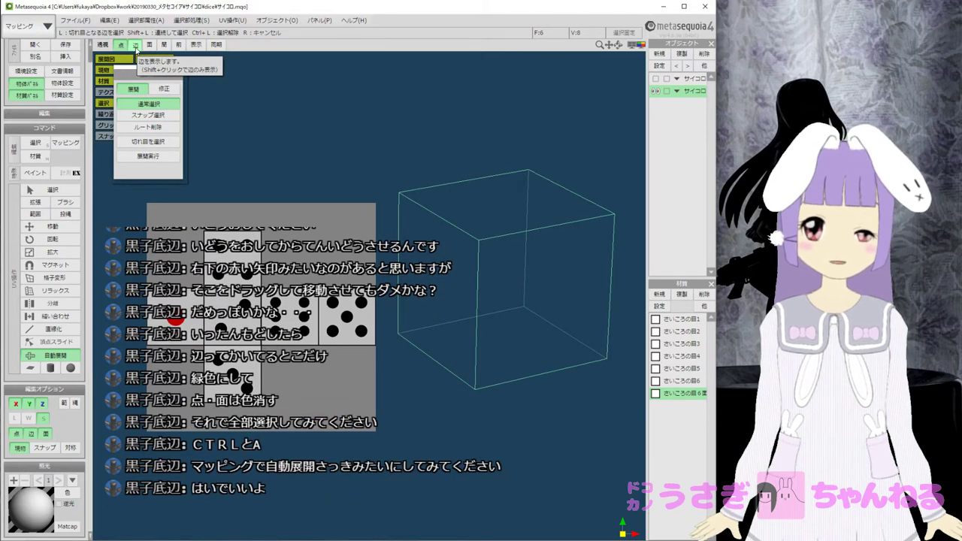
pyautogui.click(122, 47)
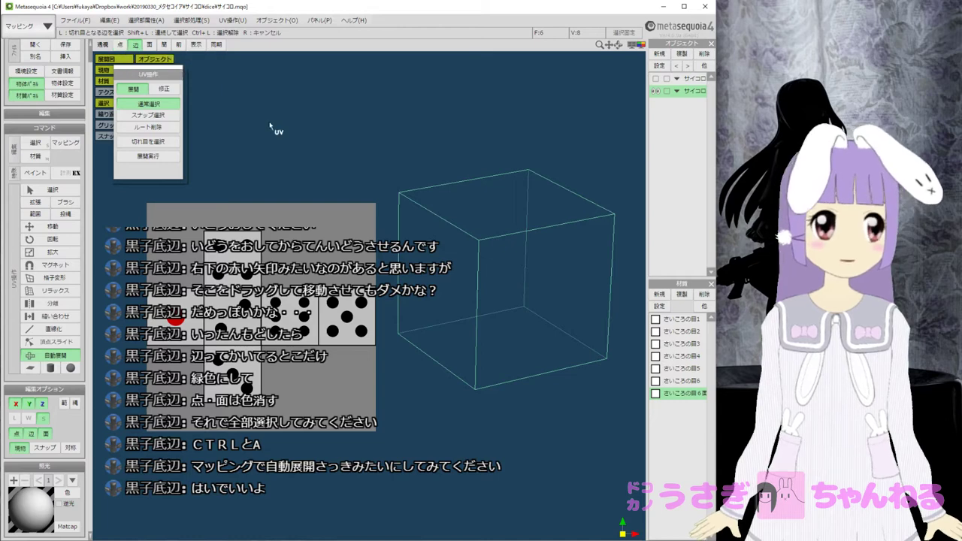
pyautogui.moveTo(434, 178); pyautogui.dragTo(437, 164, button='middle')
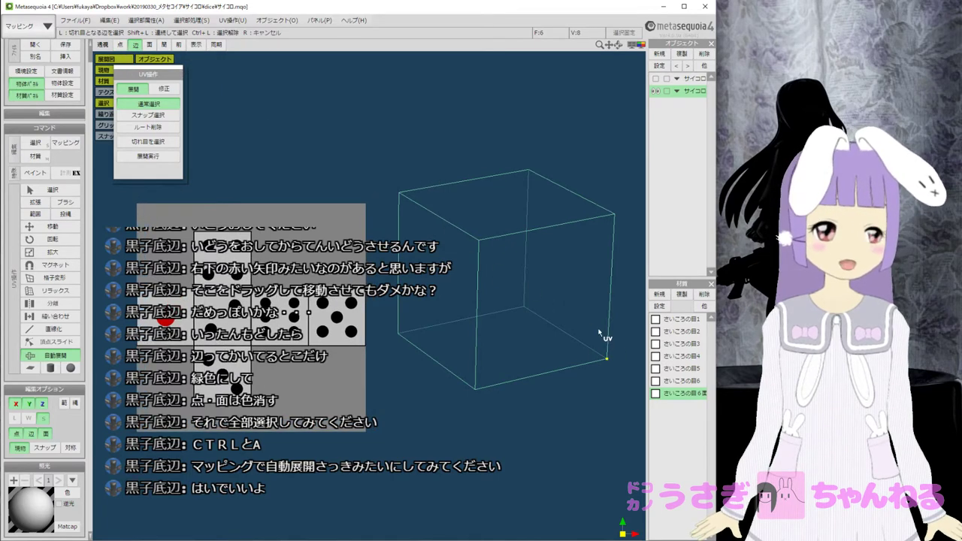
pyautogui.click(476, 299)
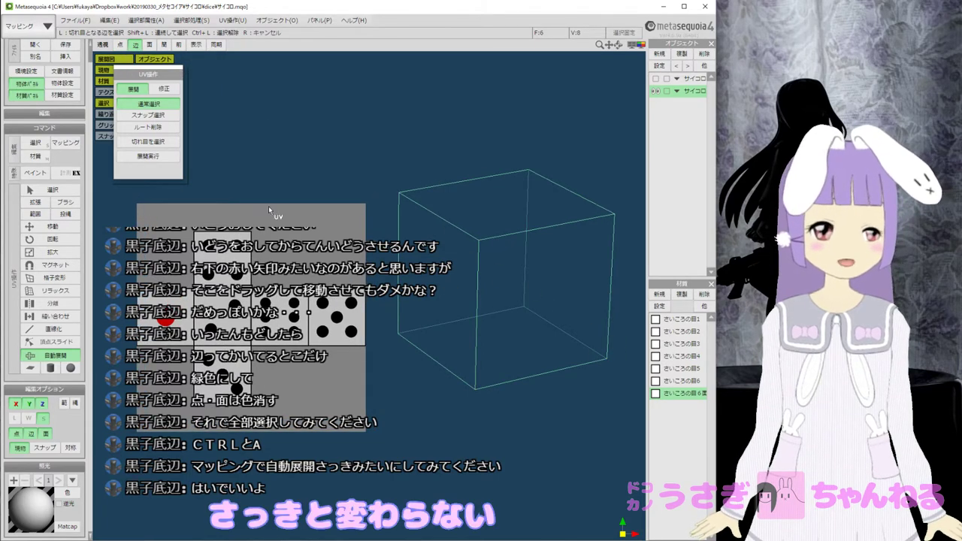
pyautogui.moveTo(176, 204)
pyautogui.mouseDown()
pyautogui.moveTo(211, 198)
pyautogui.moveTo(191, 193)
pyautogui.mouseUp()
pyautogui.moveTo(489, 309)
pyautogui.mouseDown(button='middle')
pyautogui.moveTo(500, 304)
pyautogui.moveTo(490, 300)
pyautogui.mouseUp(button='middle')
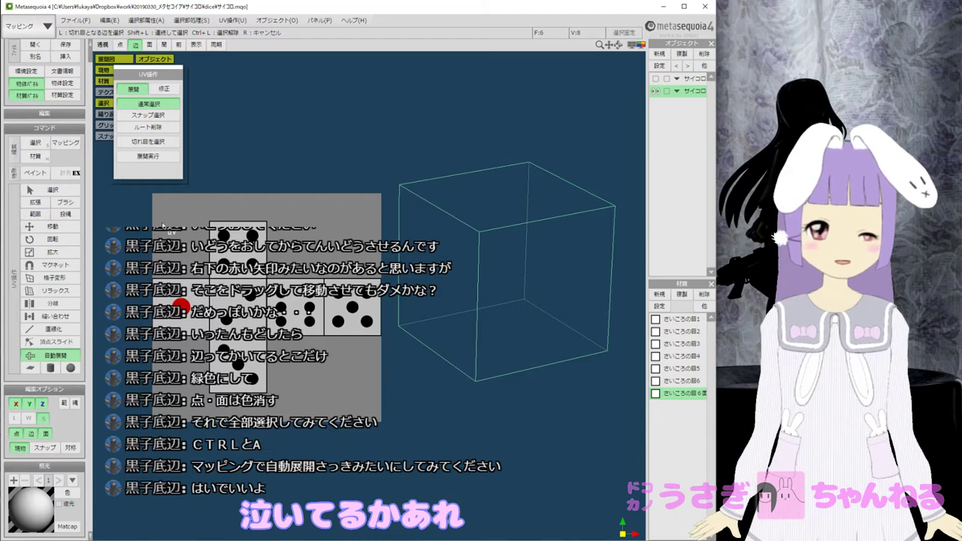
# Delete the entire cube and return to the text version of the modeling layout.
pyautogui.click(53, 190)
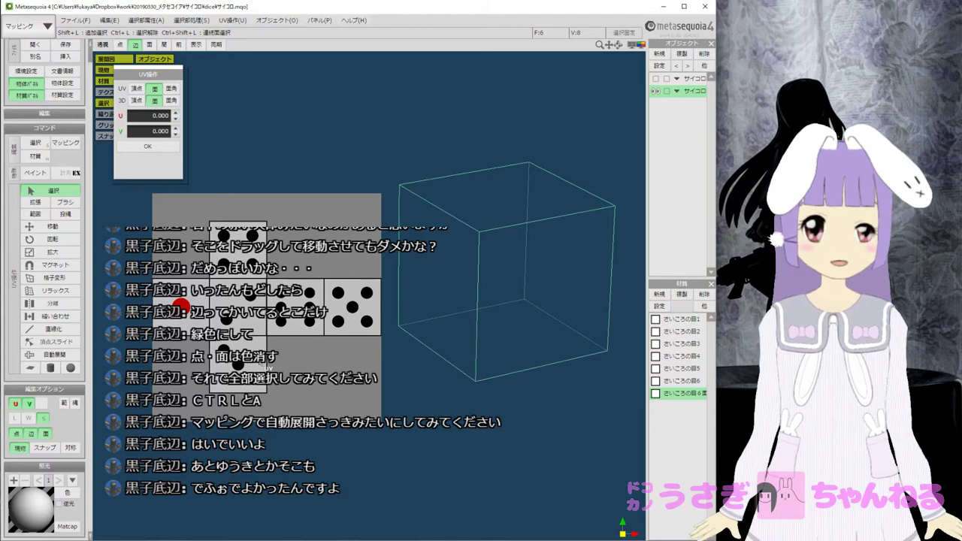
pyautogui.click(414, 224)
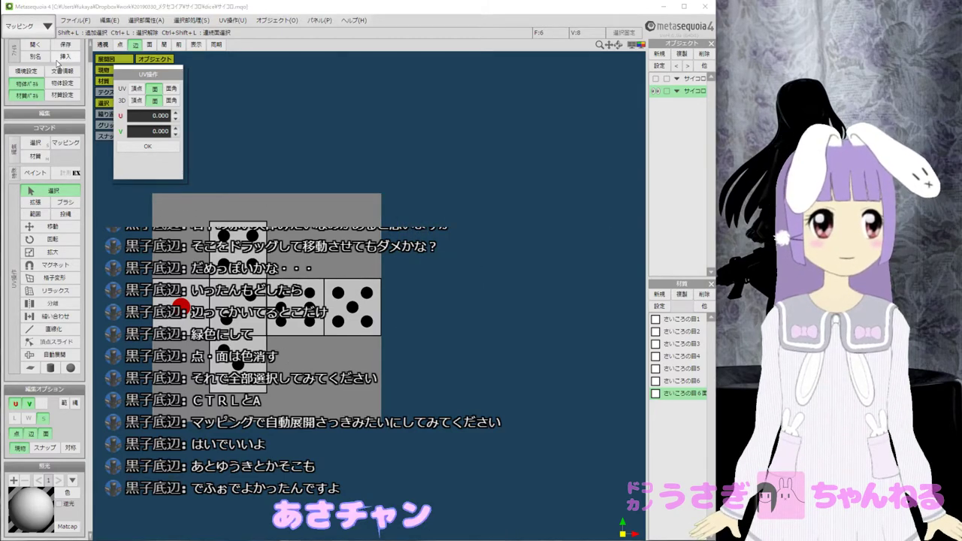
pyautogui.click(26, 26)
pyautogui.click(32, 57)
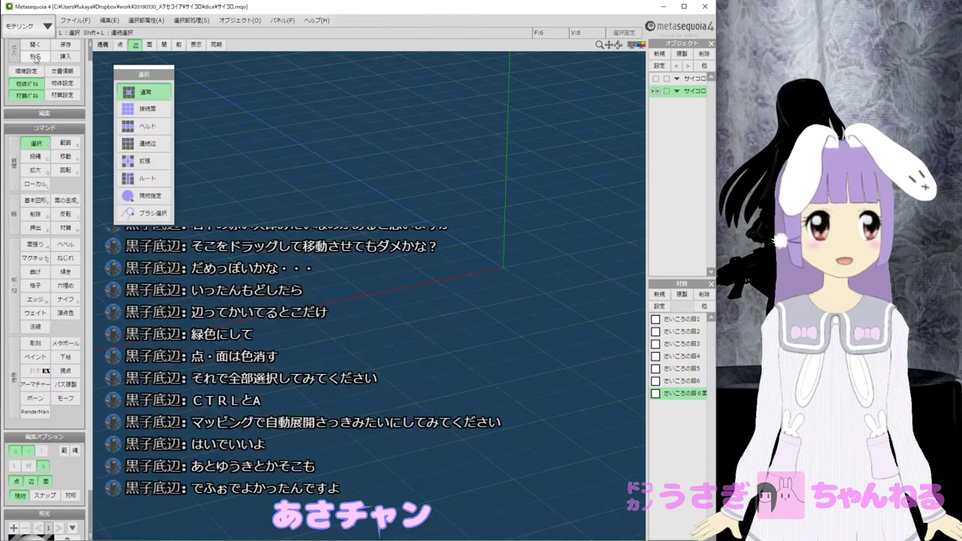
pyautogui.click(24, 27)
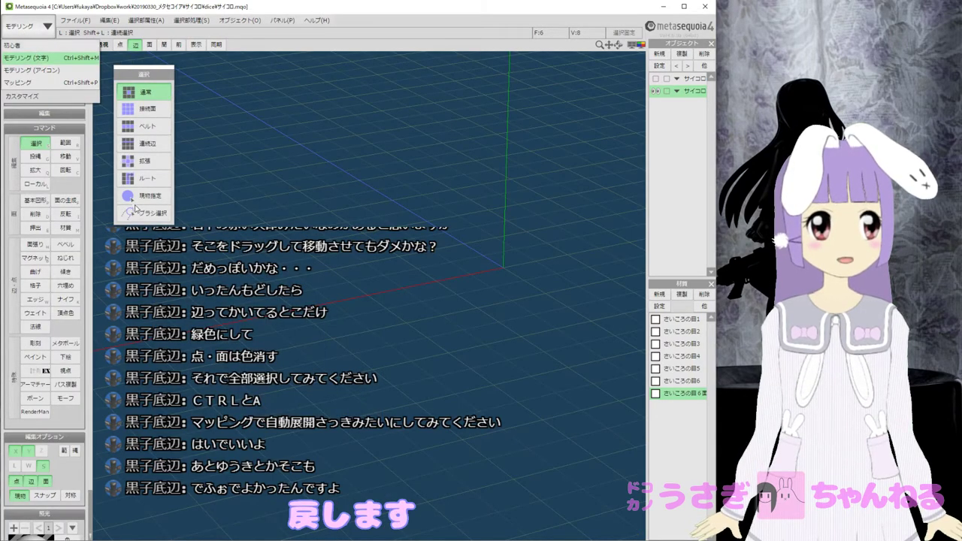
pyautogui.click(39, 201)
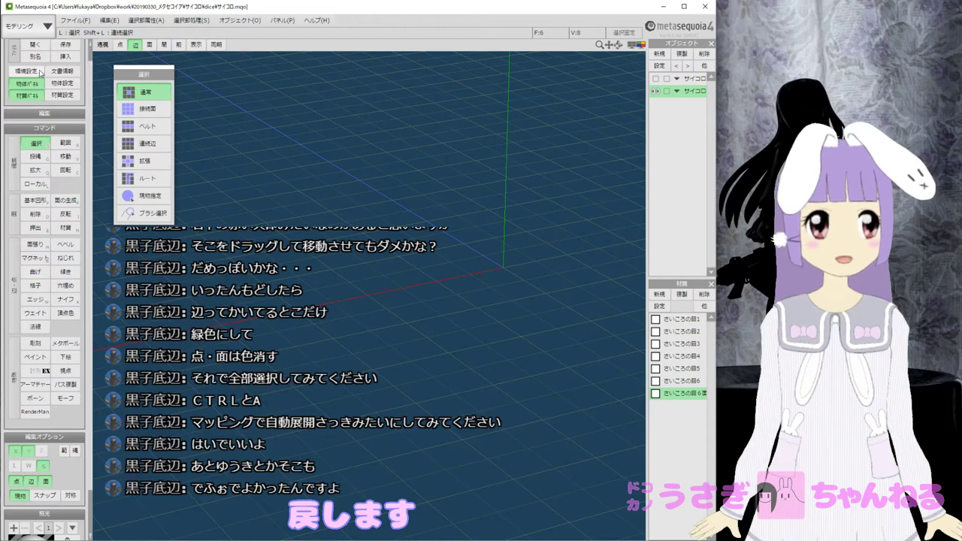
# Create another 200 × 200 × 200 cube primitive at the origin with UV mapping enabled, and switch to the selection tool.
pyautogui.click(35, 200)
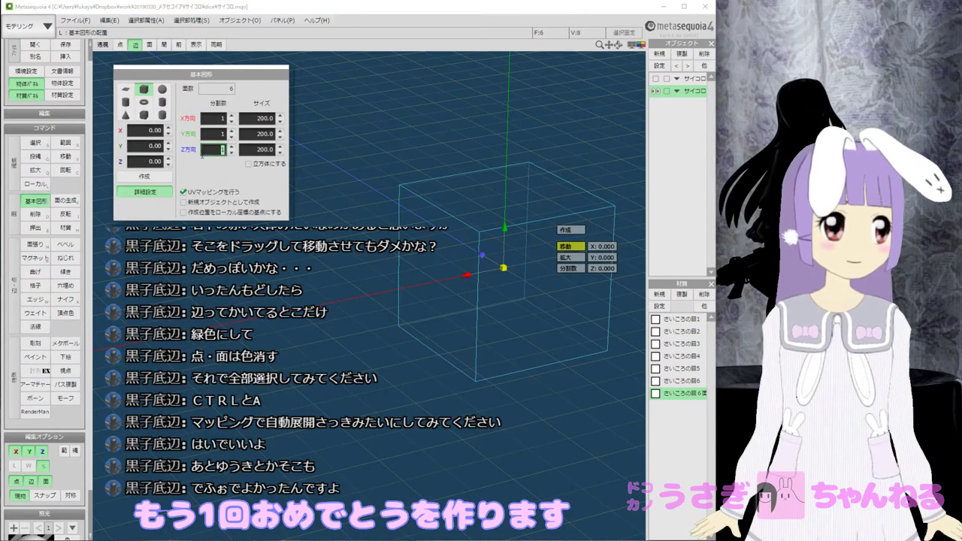
pyautogui.click(146, 161)
pyautogui.click(579, 231)
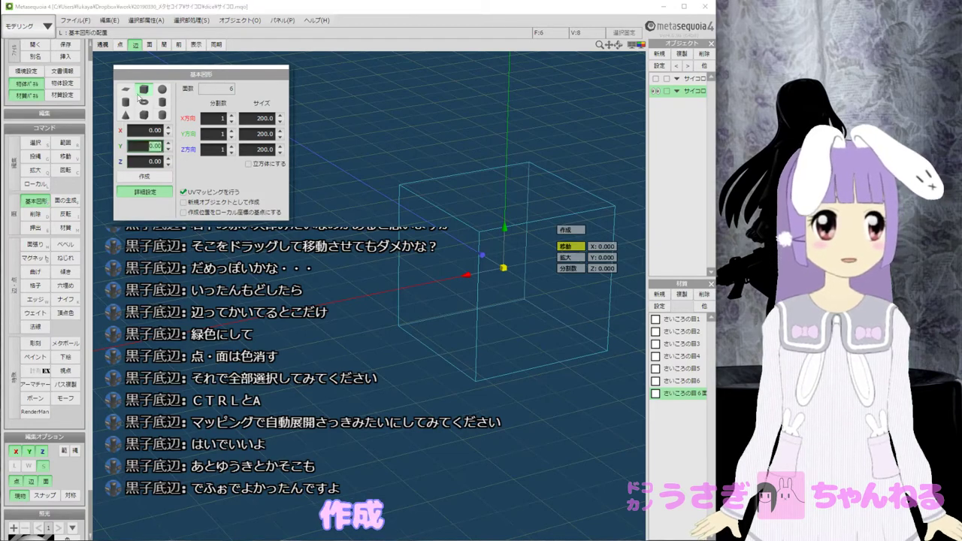
pyautogui.click(146, 160)
pyautogui.click(36, 145)
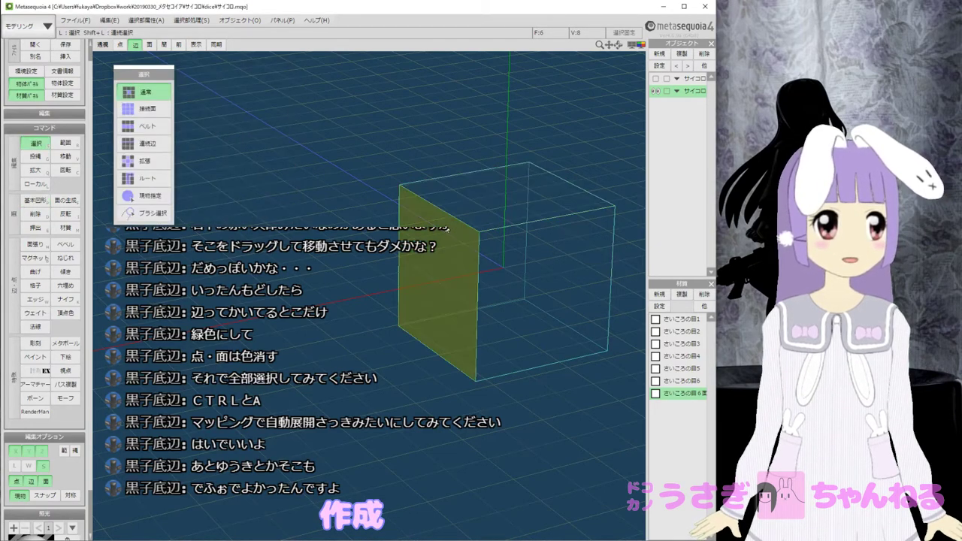
# In the mapping layout, auto-unwrap the cube with the 有機体向け algorithm, no rotation and a margin of 1, proceeding without selected boundary edges.
pyautogui.click(39, 27)
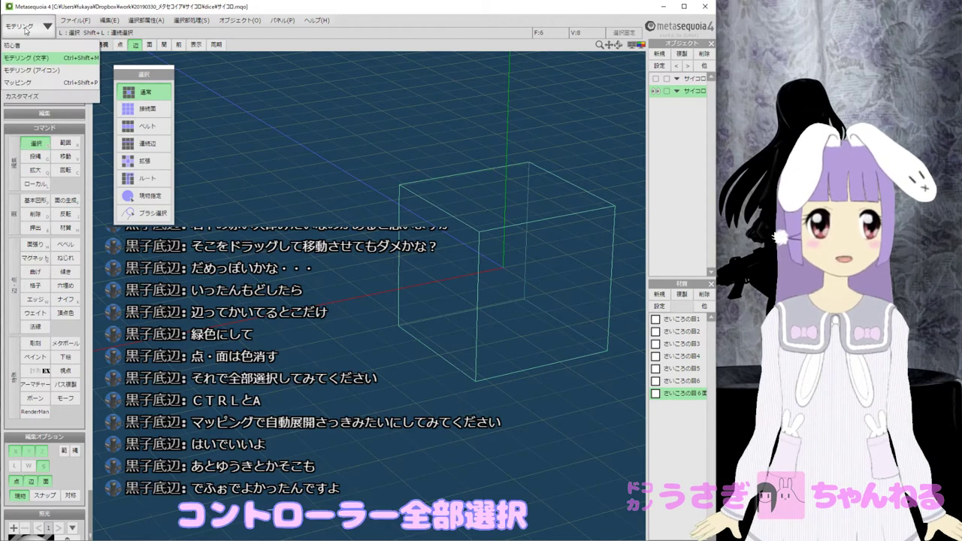
pyautogui.click(41, 82)
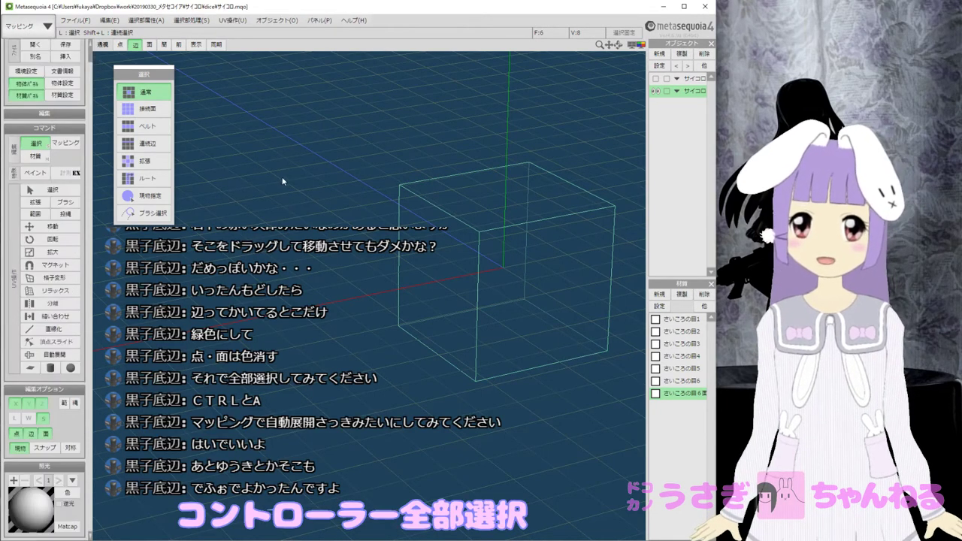
pyautogui.click(53, 355)
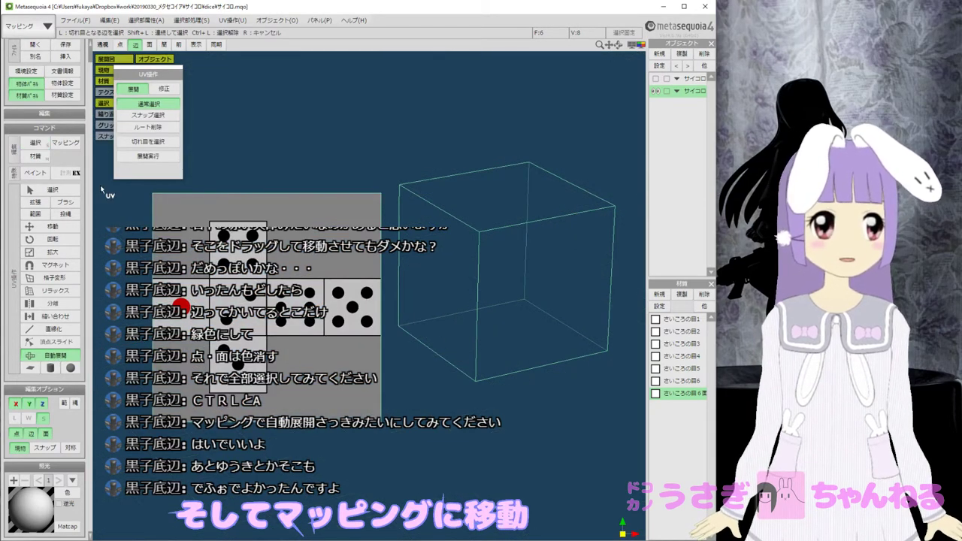
pyautogui.click(170, 159)
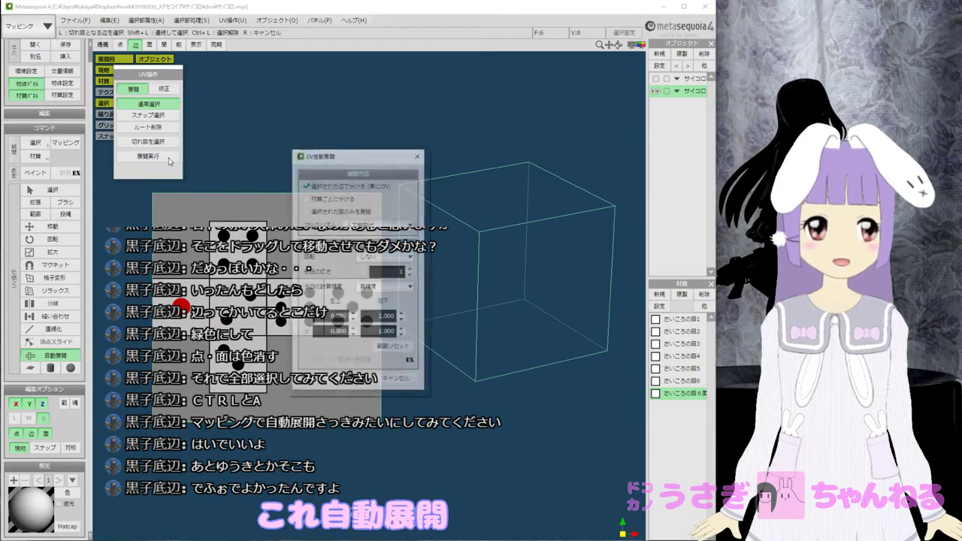
pyautogui.click(372, 224)
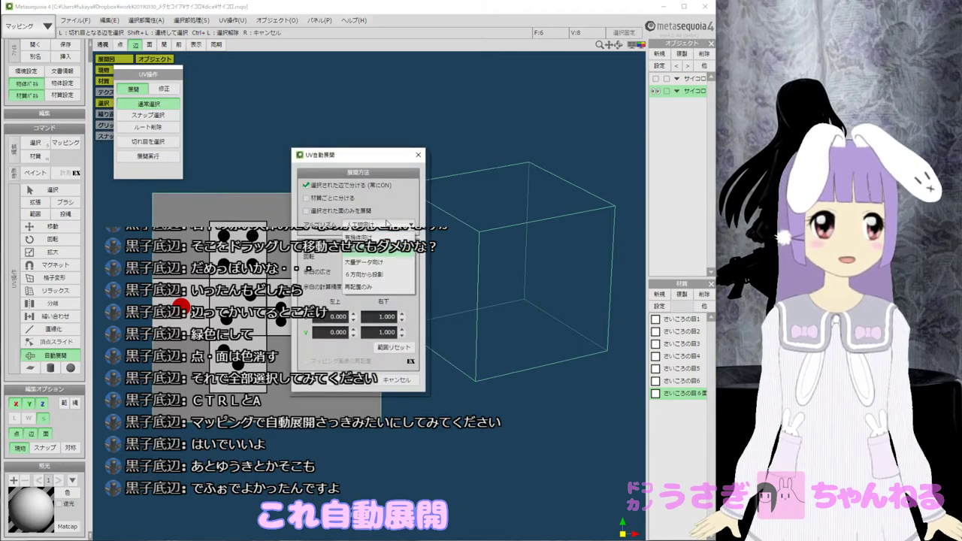
pyautogui.click(378, 238)
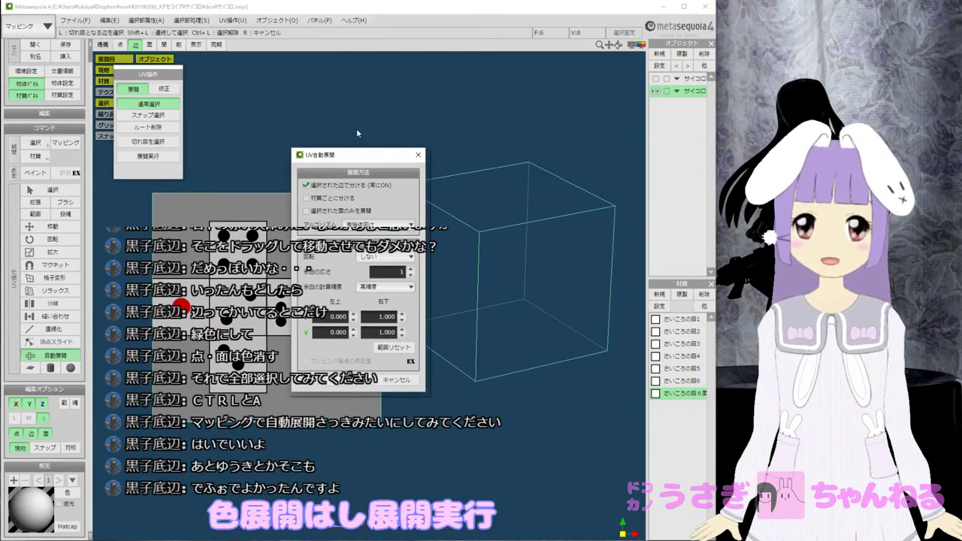
pyautogui.moveTo(353, 154); pyautogui.dragTo(466, 120)
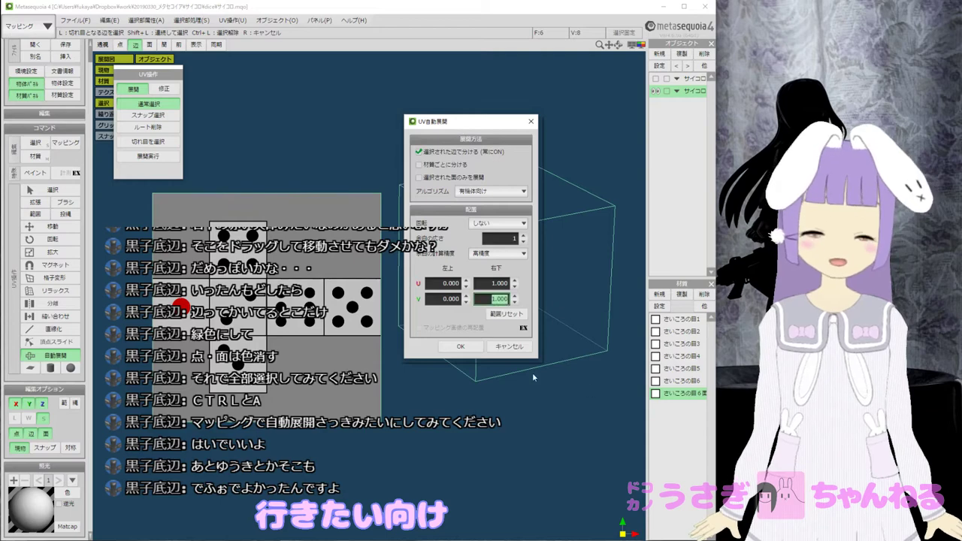
pyautogui.click(466, 348)
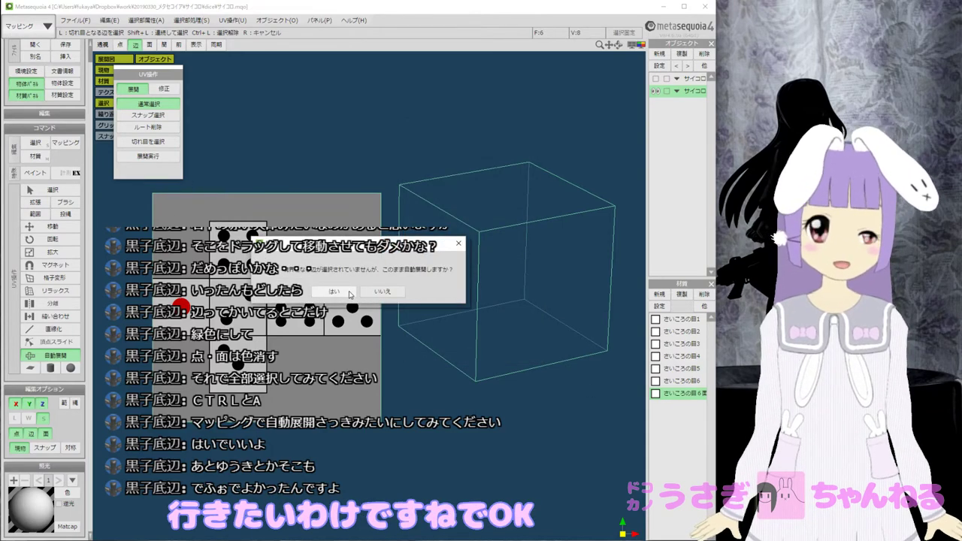
pyautogui.moveTo(376, 246); pyautogui.dragTo(398, 91)
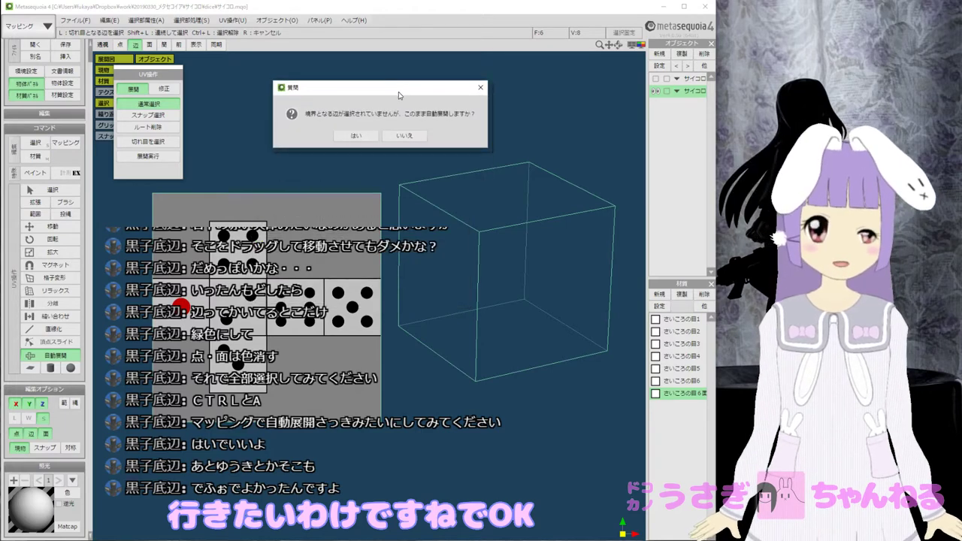
pyautogui.click(374, 133)
pyautogui.click(356, 135)
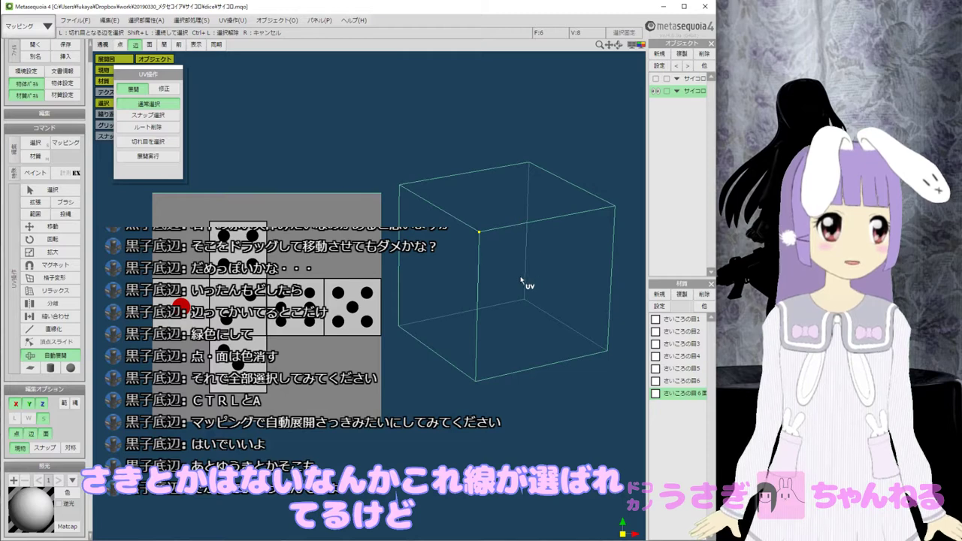
# Display the cube's faces and points and examine its UV layout against the edges of the dice texture.
pyautogui.moveTo(459, 270); pyautogui.dragTo(501, 283, button='middle')
pyautogui.click(150, 45)
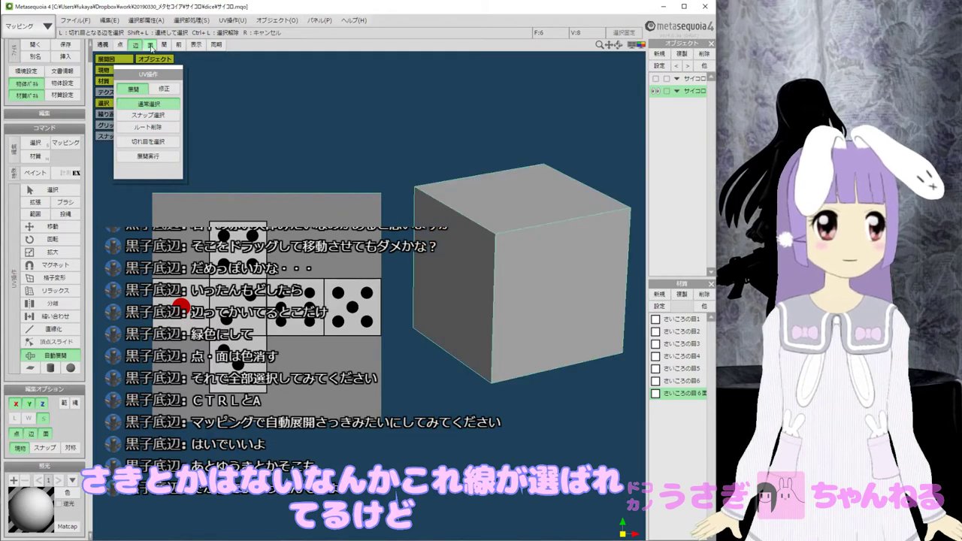
pyautogui.moveTo(405, 190)
pyautogui.mouseDown(button='middle')
pyautogui.moveTo(398, 196)
pyautogui.moveTo(407, 195)
pyautogui.mouseUp(button='middle')
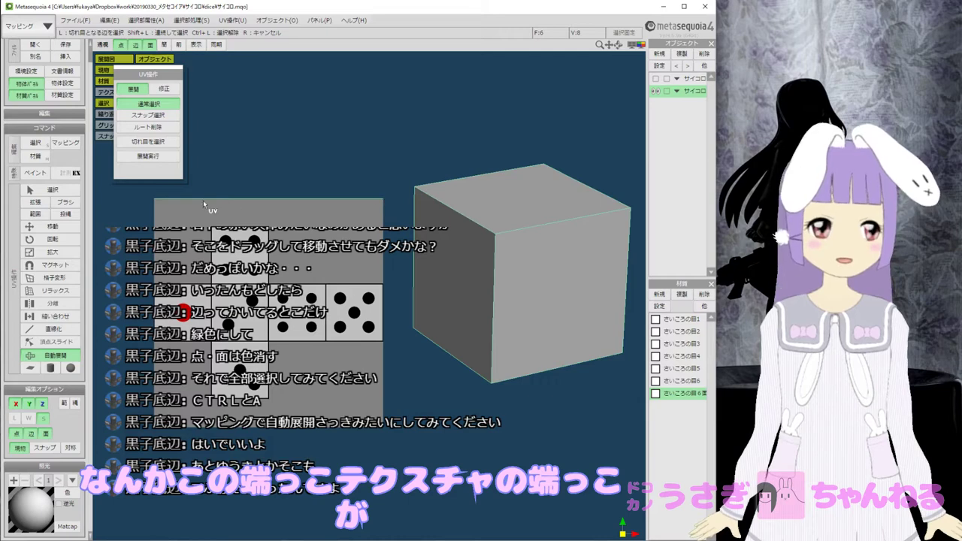
pyautogui.moveTo(318, 231); pyautogui.dragTo(327, 238, button='middle')
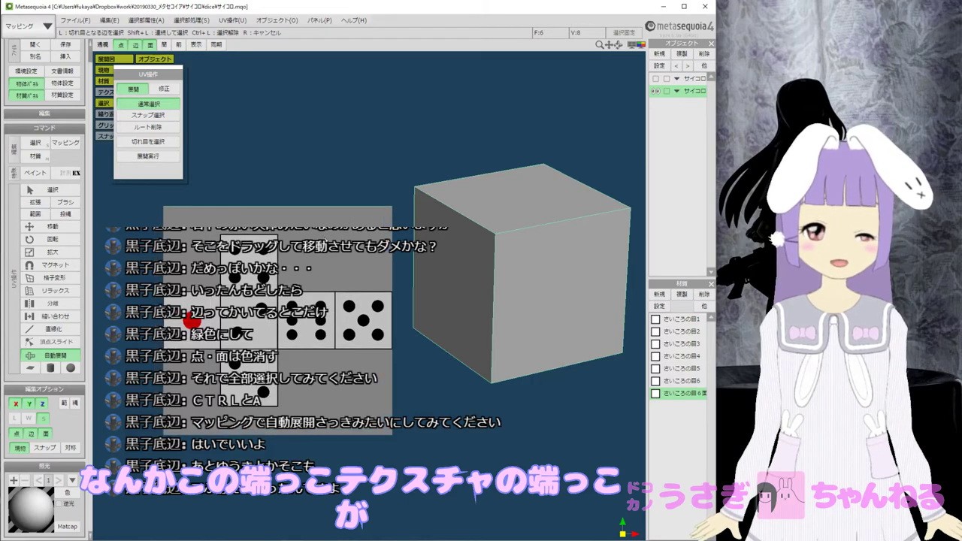
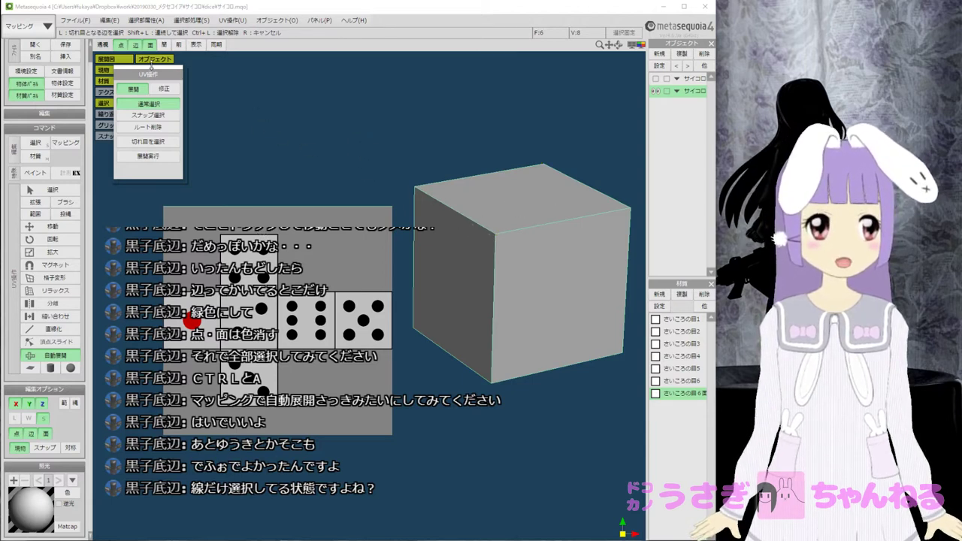
# Hide the faces, edges and points, and undo the latest changes back through the cube's unwrap and creation.
pyautogui.click(150, 45)
pyautogui.click(136, 45)
pyautogui.click(120, 45)
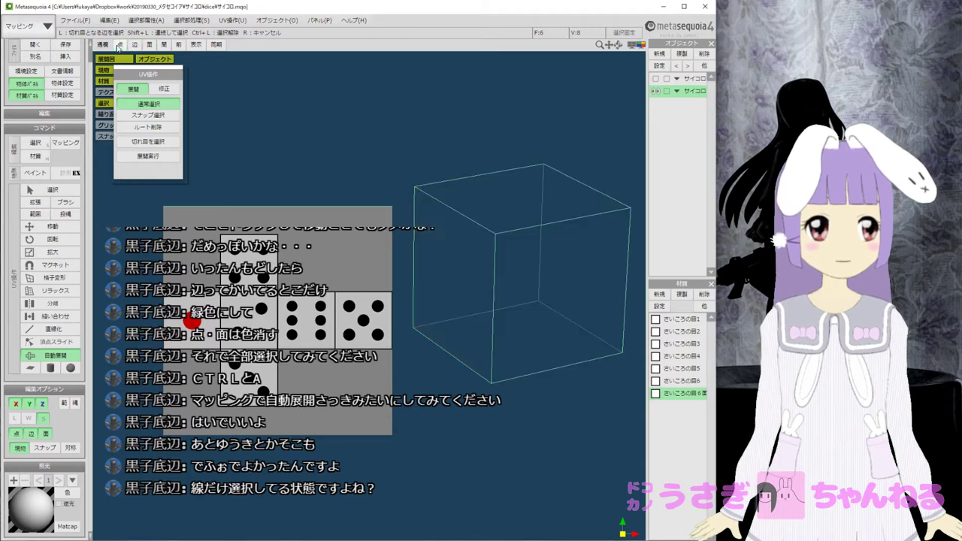
pyautogui.hotkey('ctrl', 'z')
pyautogui.hotkey('ctrl', 'z')
pyautogui.hotkey('ctrl', 'z')
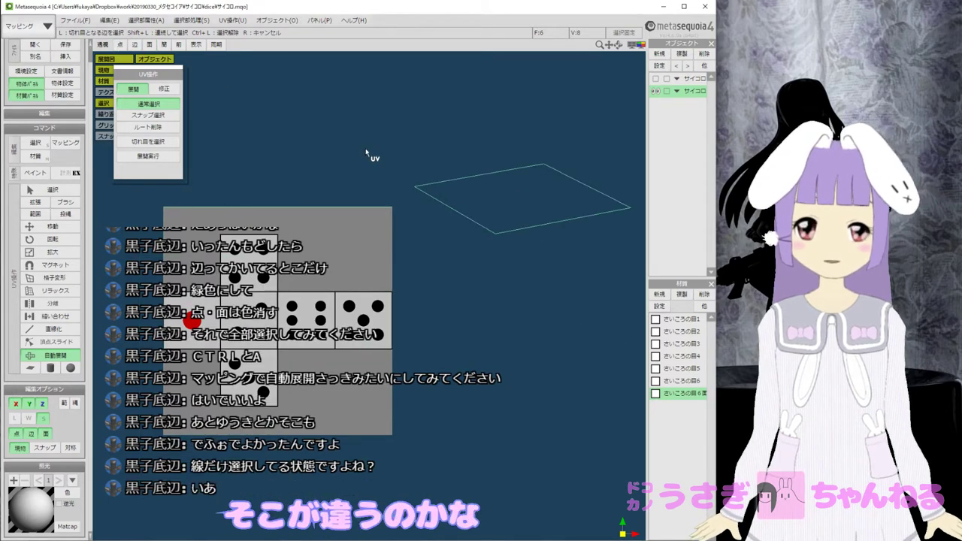
pyautogui.hotkey('ctrl', 'z')
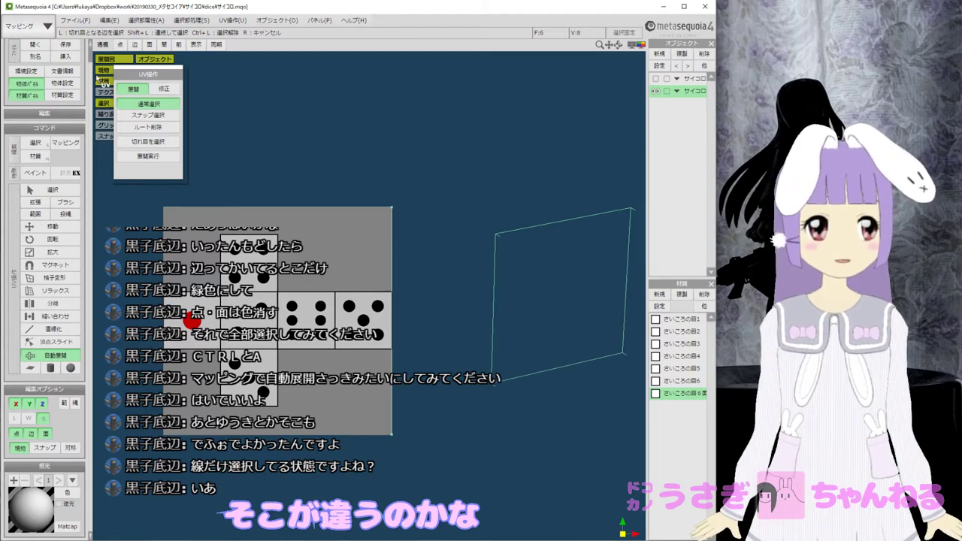
# Return to the text version of the modeling layout.
pyautogui.click(26, 26)
pyautogui.click(26, 45)
pyautogui.moveTo(401, 174); pyautogui.dragTo(385, 206, button='middle')
pyautogui.click(360, 201)
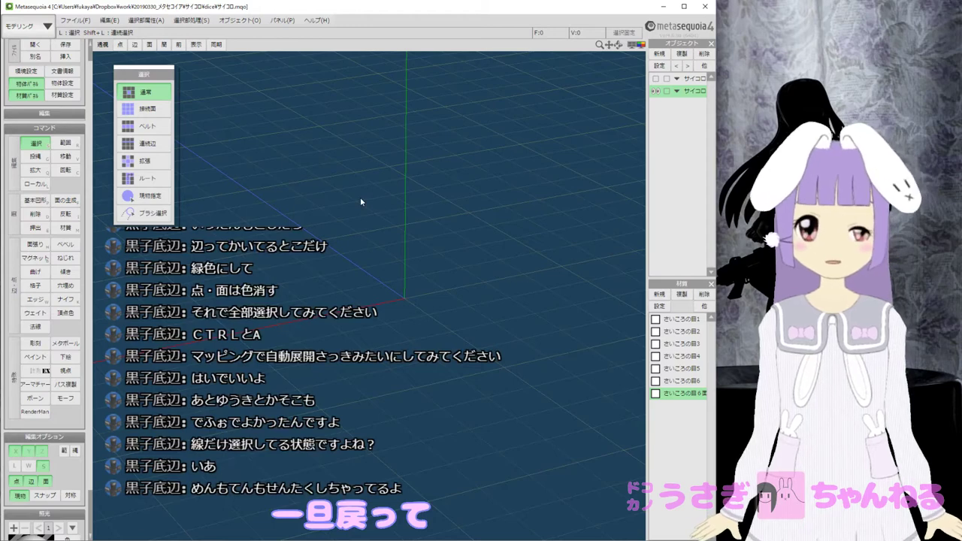
pyautogui.moveTo(360, 197); pyautogui.dragTo(315, 191, button='right')
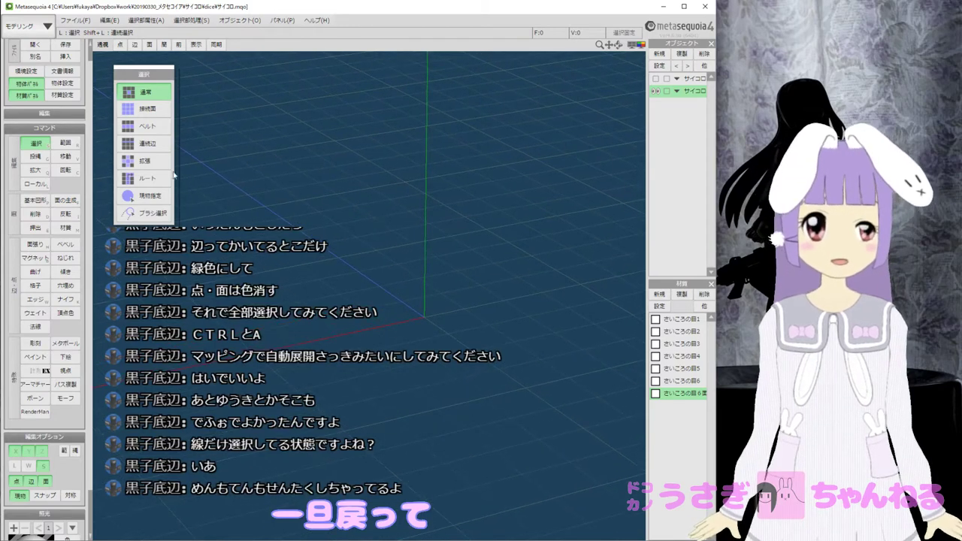
pyautogui.moveTo(263, 165); pyautogui.dragTo(313, 197, button='right')
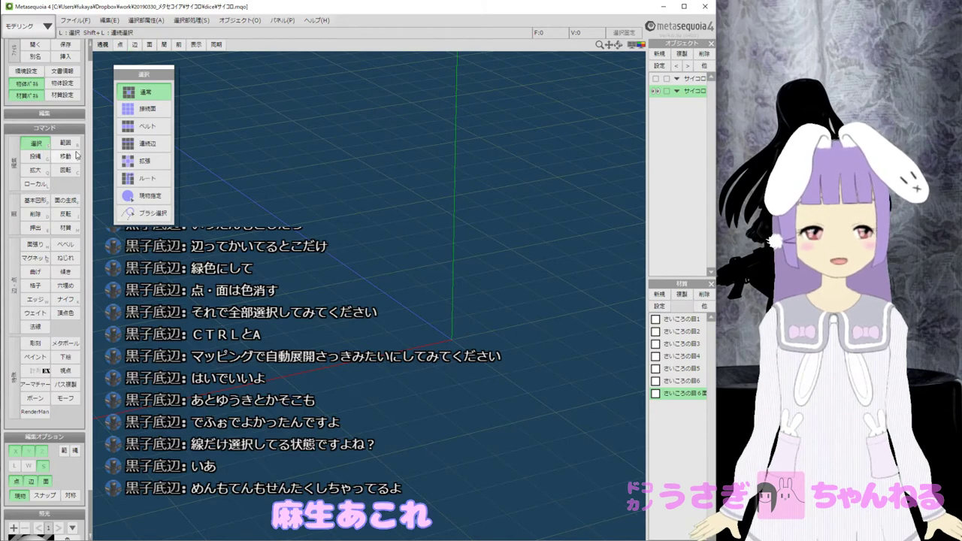
pyautogui.click(41, 201)
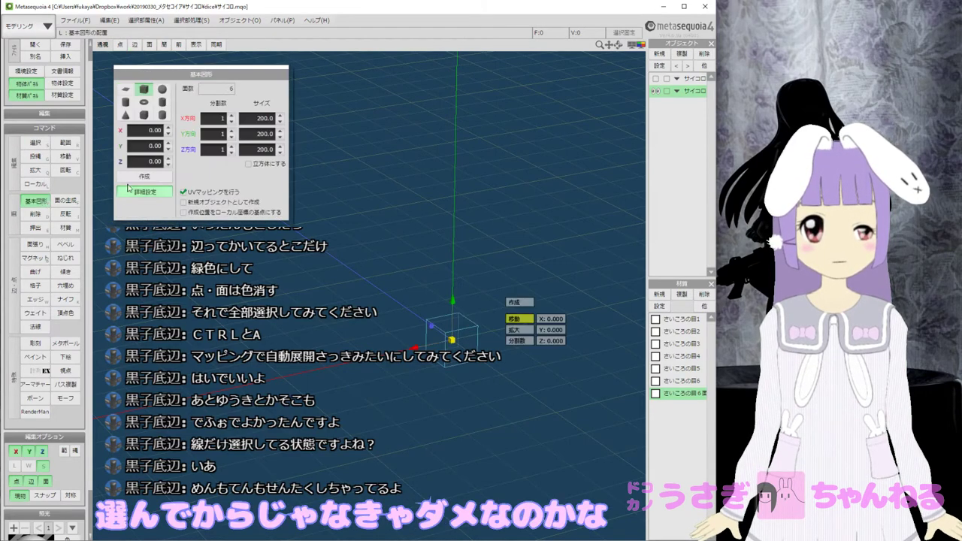
pyautogui.scroll(5, 414, 314)
pyautogui.moveTo(413, 314); pyautogui.dragTo(195, 235, button='middle')
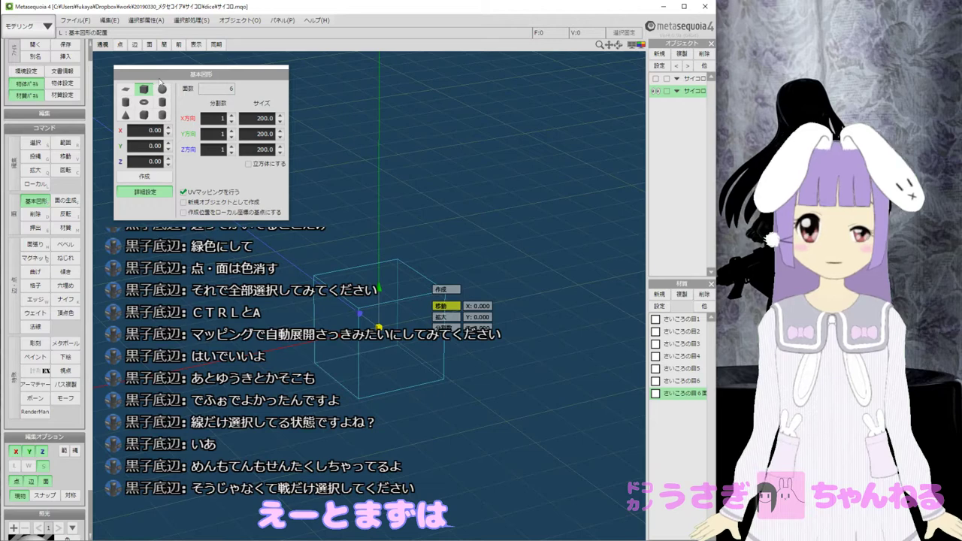
pyautogui.moveTo(180, 78); pyautogui.dragTo(169, 77)
pyautogui.click(37, 143)
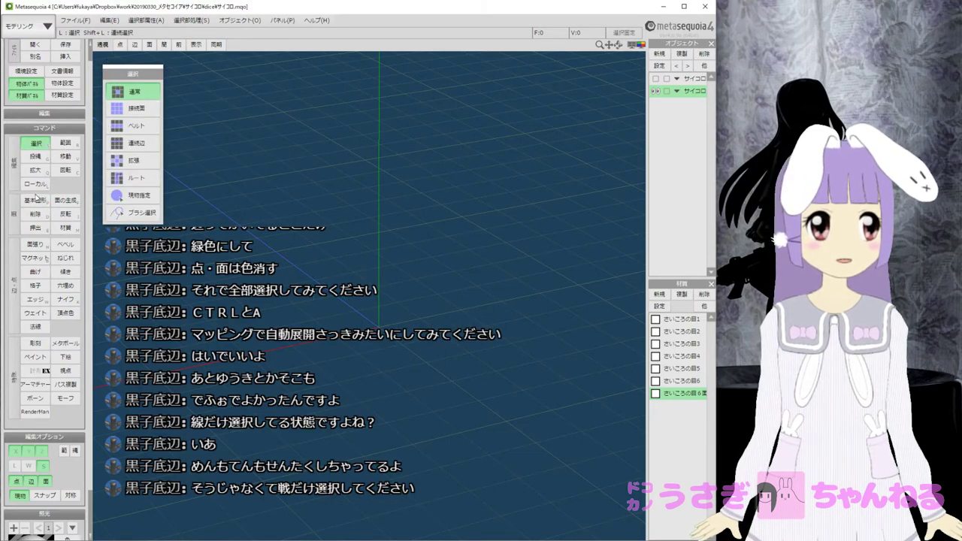
# Create a 200 × 200 × 200 cube primitive, turn on the display of points, edges and faces, and undo the cube.
pyautogui.click(35, 201)
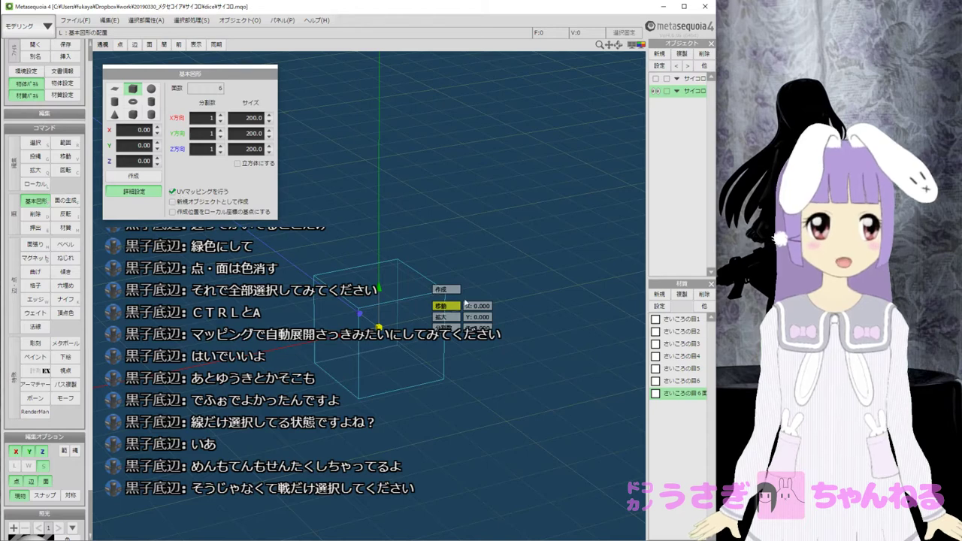
pyautogui.click(202, 118)
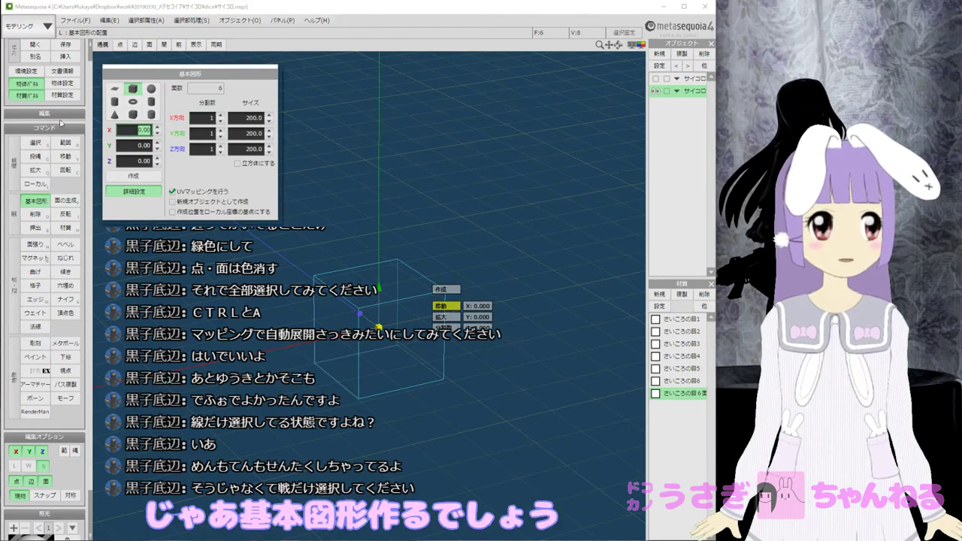
pyautogui.click(33, 142)
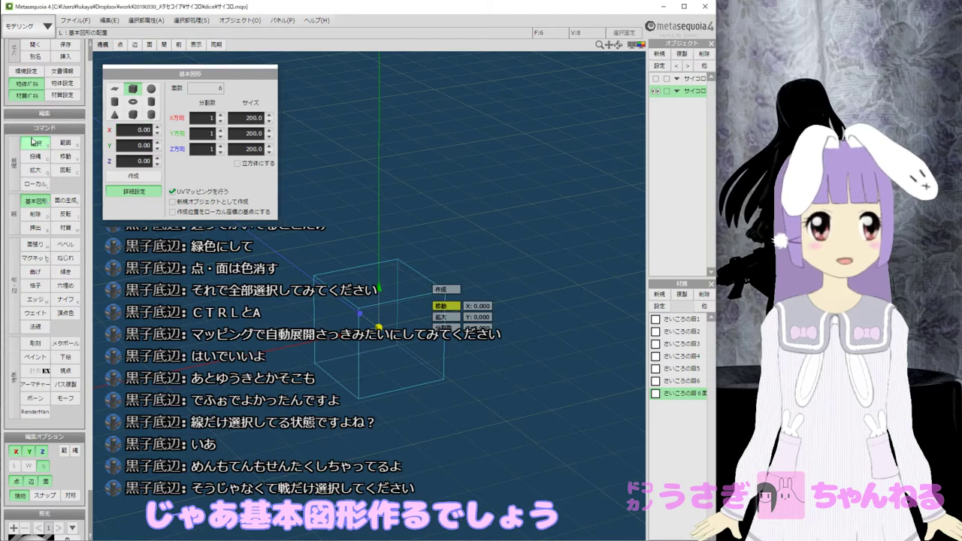
pyautogui.click(120, 44)
pyautogui.click(135, 45)
pyautogui.click(149, 47)
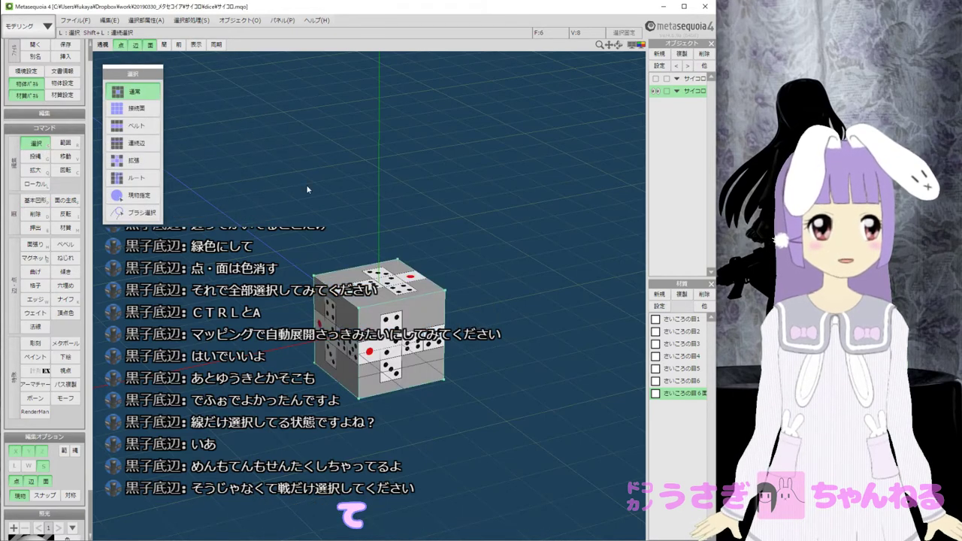
pyautogui.hotkey('ctrl', 'z')
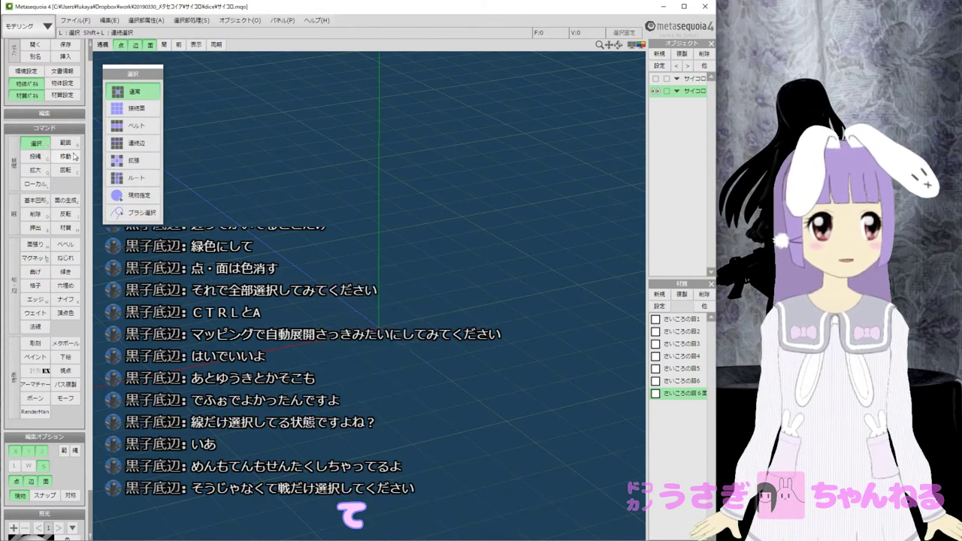
# Create a 200 × 200 × 200 cube primitive at the origin with UV mapping enabled, and switch to the selection tool.
pyautogui.click(36, 201)
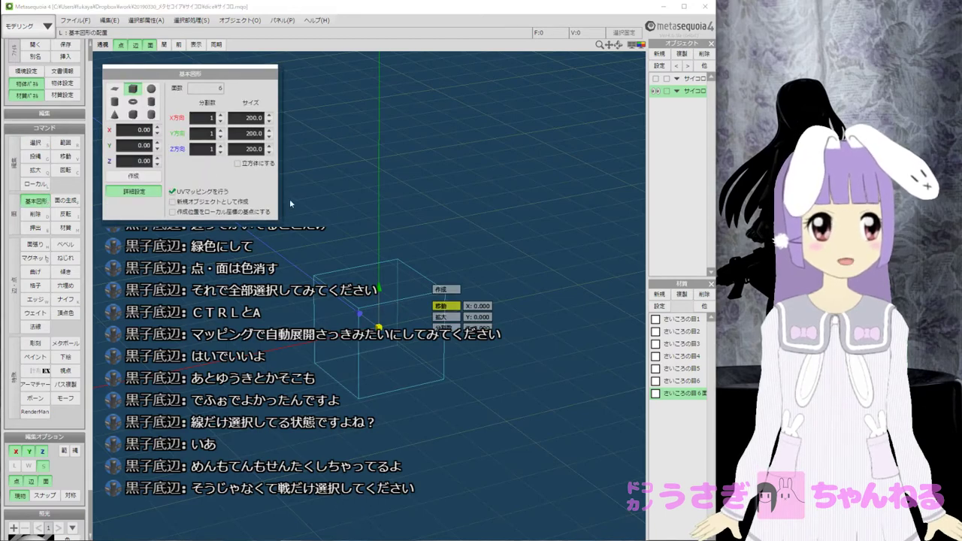
pyautogui.click(140, 146)
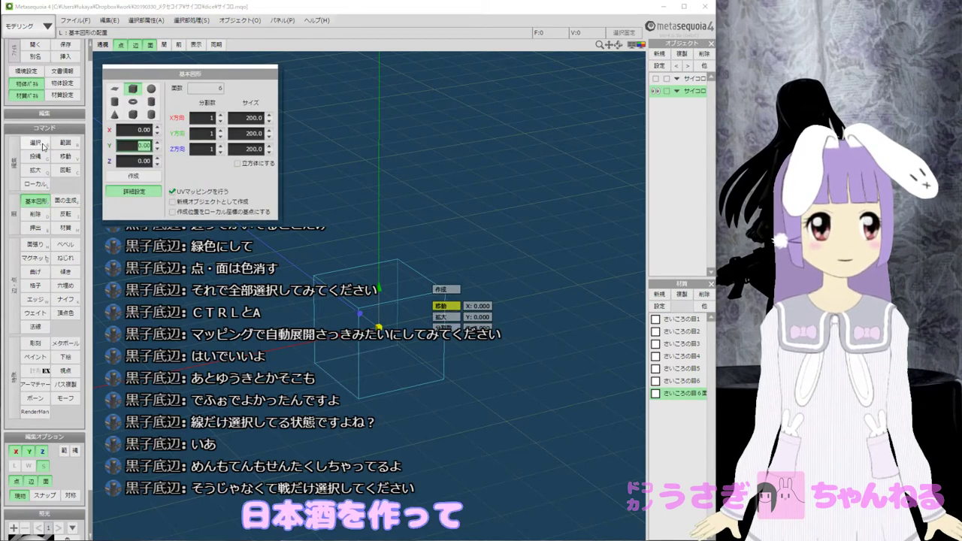
pyautogui.click(448, 291)
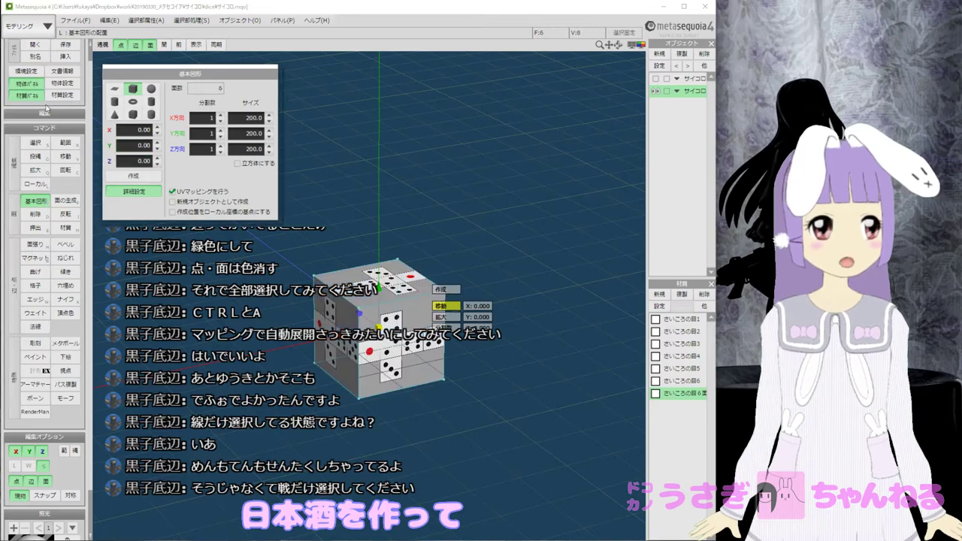
pyautogui.press('s')
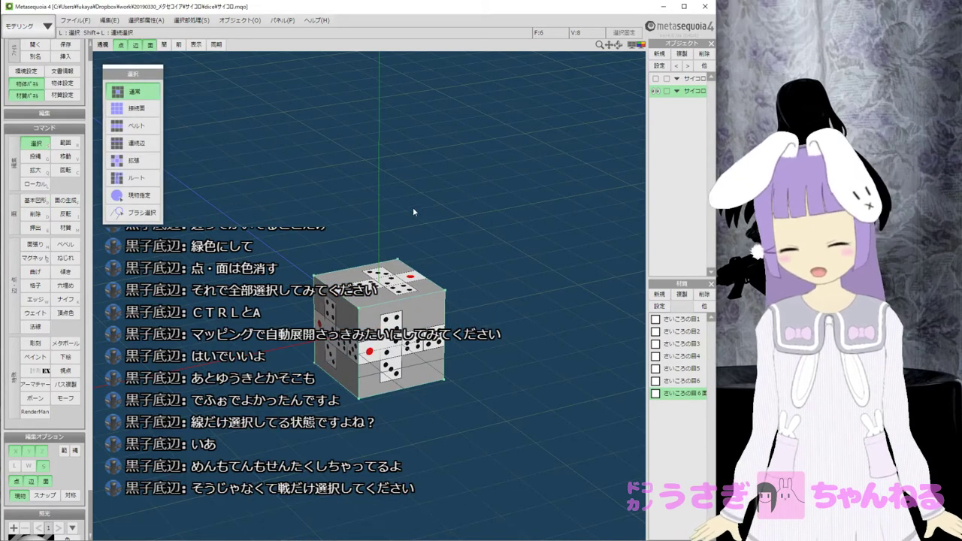
# Clear the selection, hide faces and points so only edges are displayed, and select the entire cube.
pyautogui.click(316, 201)
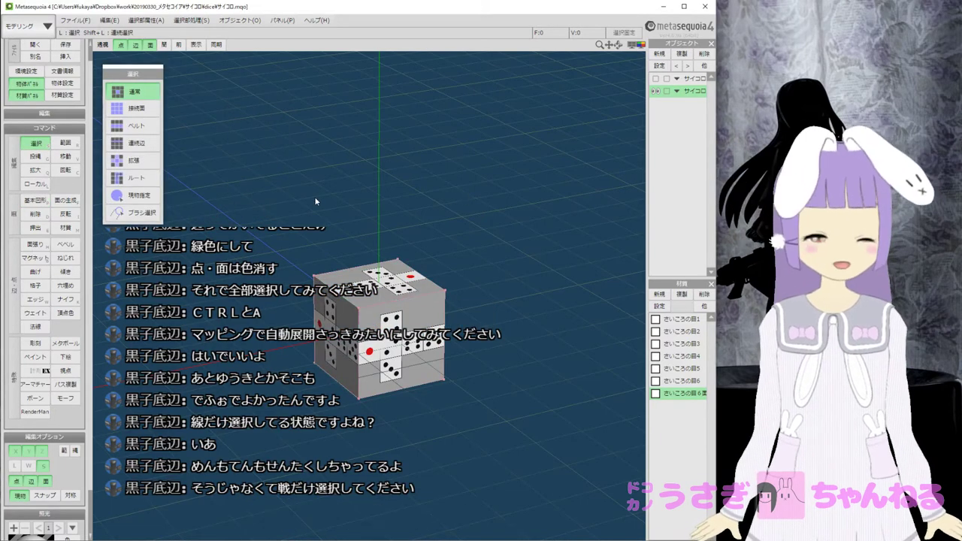
pyautogui.click(150, 44)
pyautogui.click(120, 45)
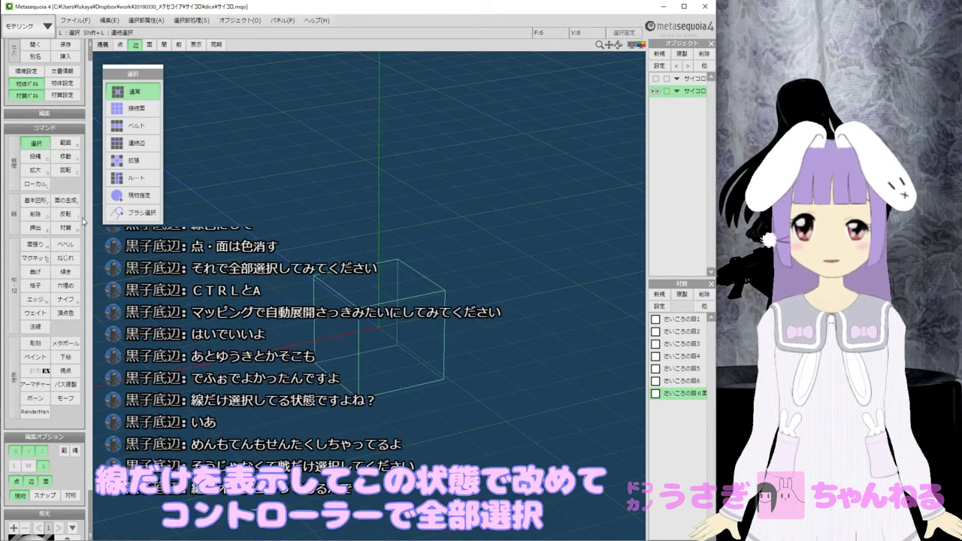
# Switch from the modeling layout to the mapping layout.
pyautogui.click(30, 26)
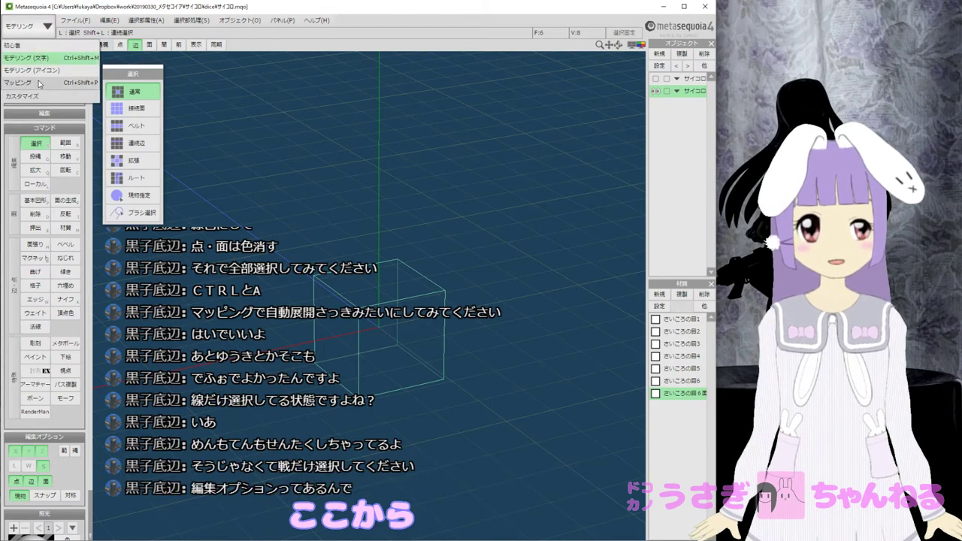
pyautogui.click(113, 23)
pyautogui.click(113, 23)
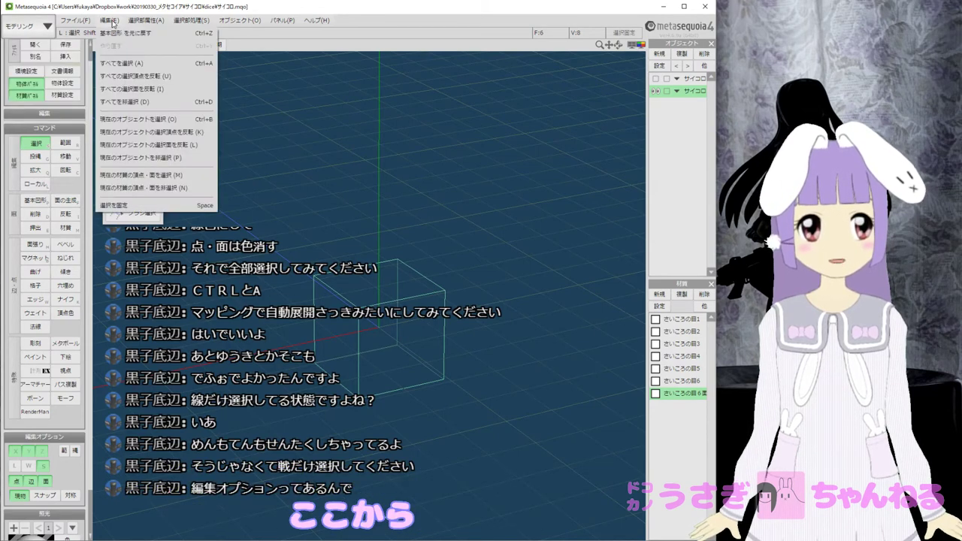
pyautogui.click(114, 20)
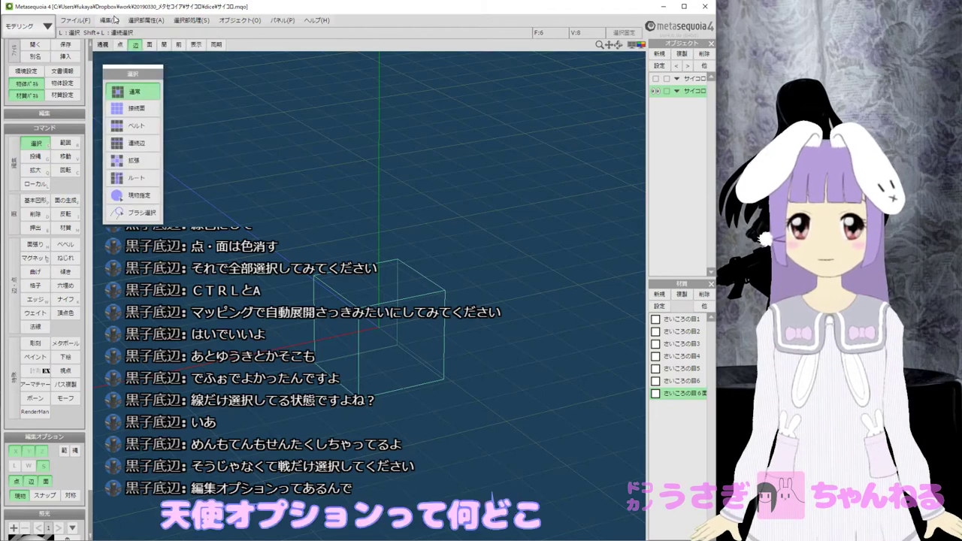
pyautogui.click(109, 21)
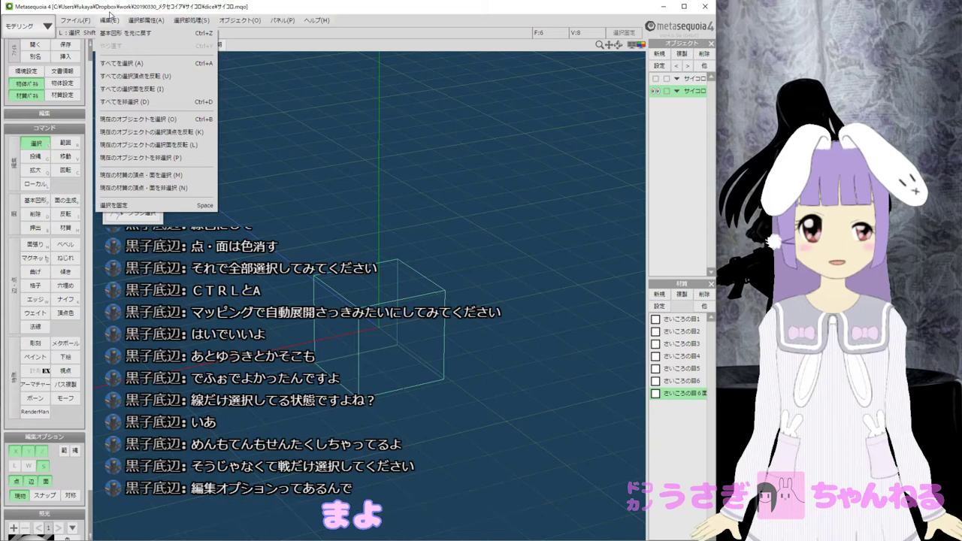
pyautogui.click(27, 26)
pyautogui.click(26, 26)
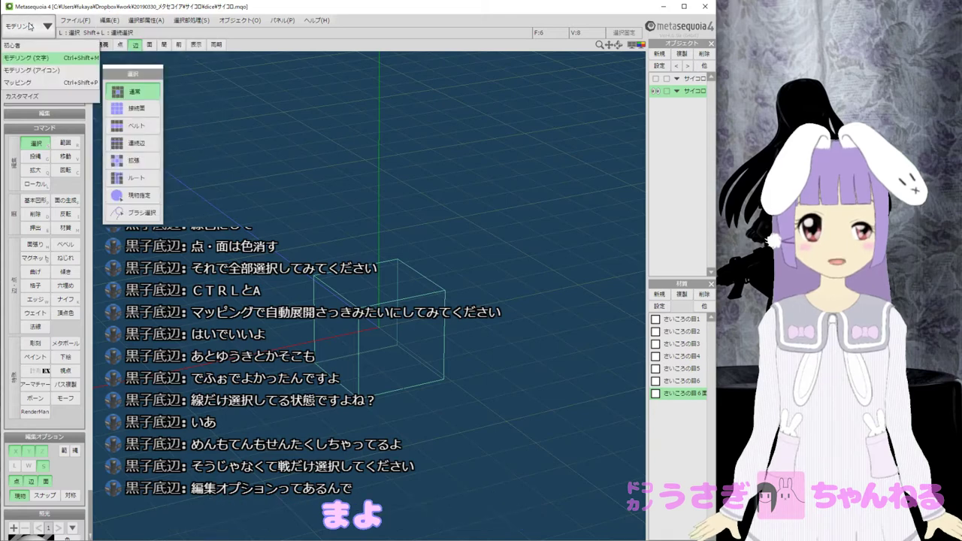
pyautogui.click(48, 84)
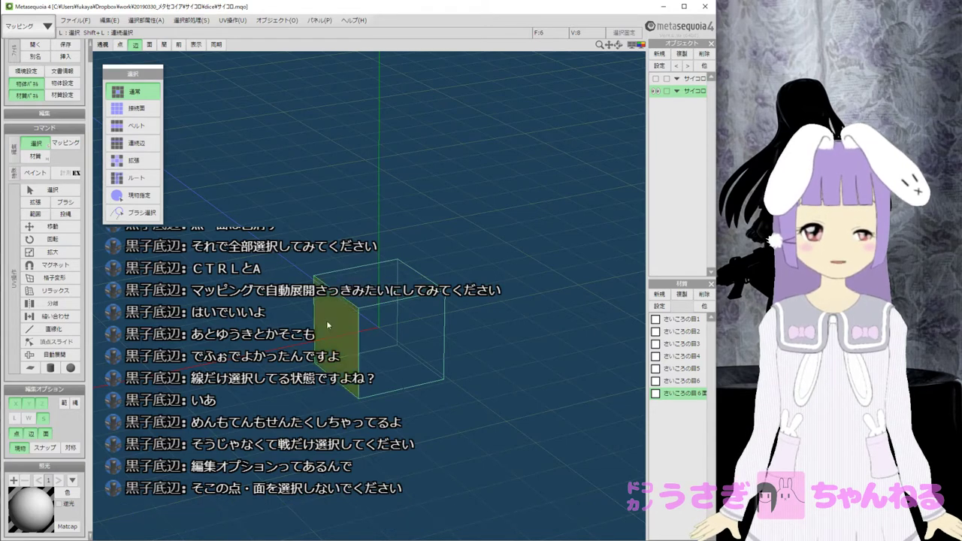
# Try to auto-unwrap the cube's UVs, splitting them by selected edges, and decline the unwrap at the confirmation.
pyautogui.moveTo(390, 267); pyautogui.dragTo(520, 227, button='middle')
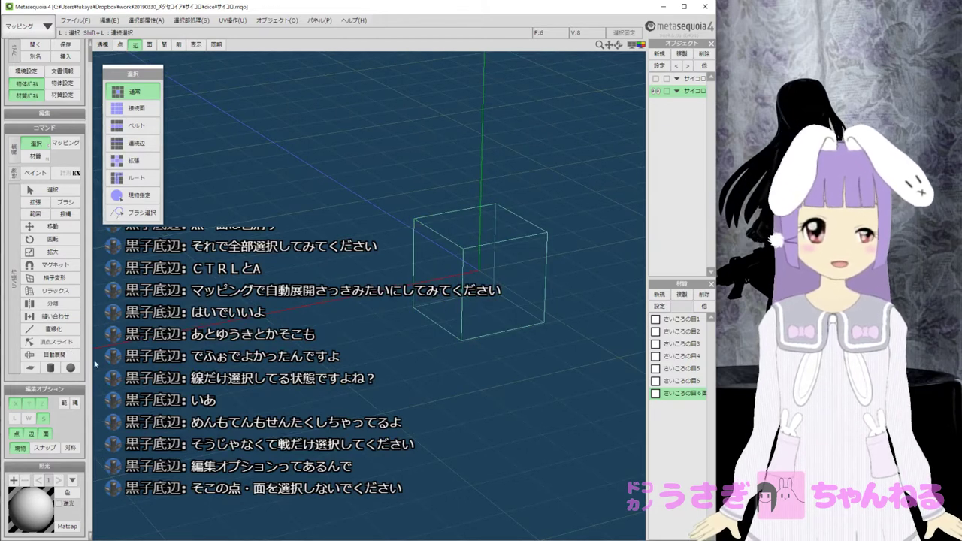
pyautogui.click(70, 356)
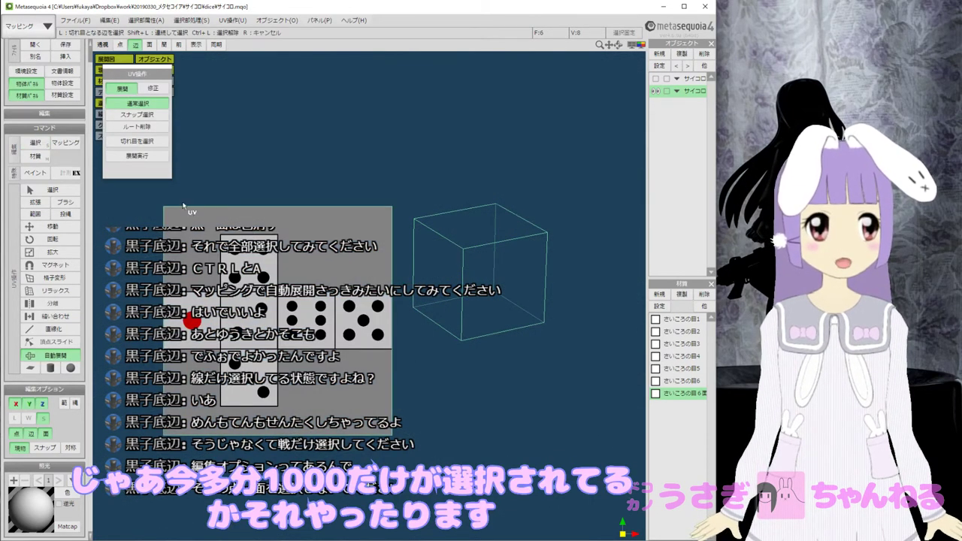
pyautogui.click(137, 154)
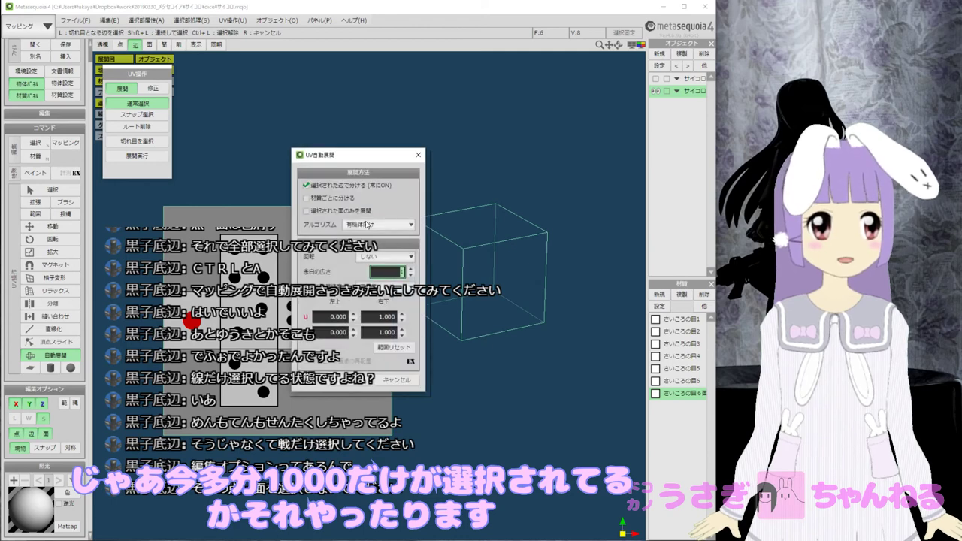
pyautogui.moveTo(366, 159); pyautogui.dragTo(557, 71)
pyautogui.click(525, 244)
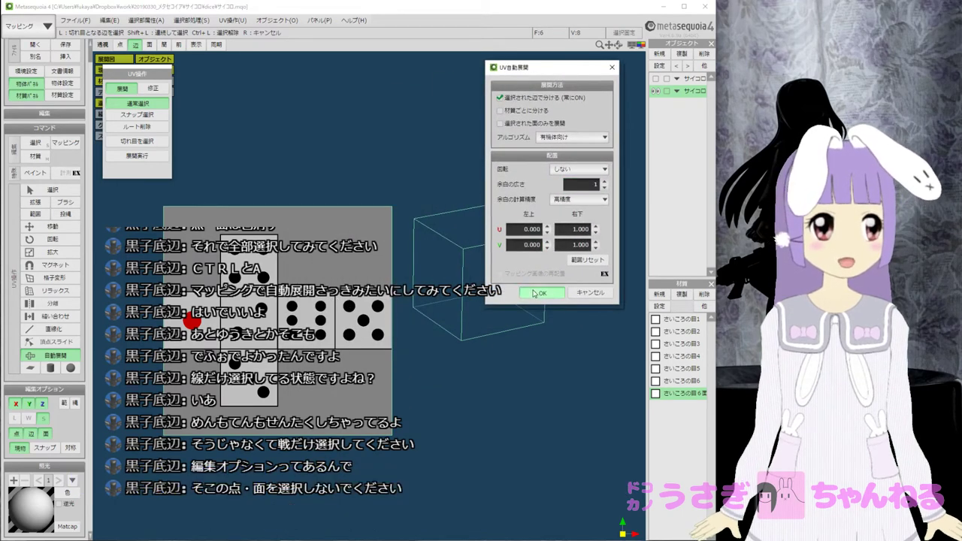
pyautogui.click(541, 292)
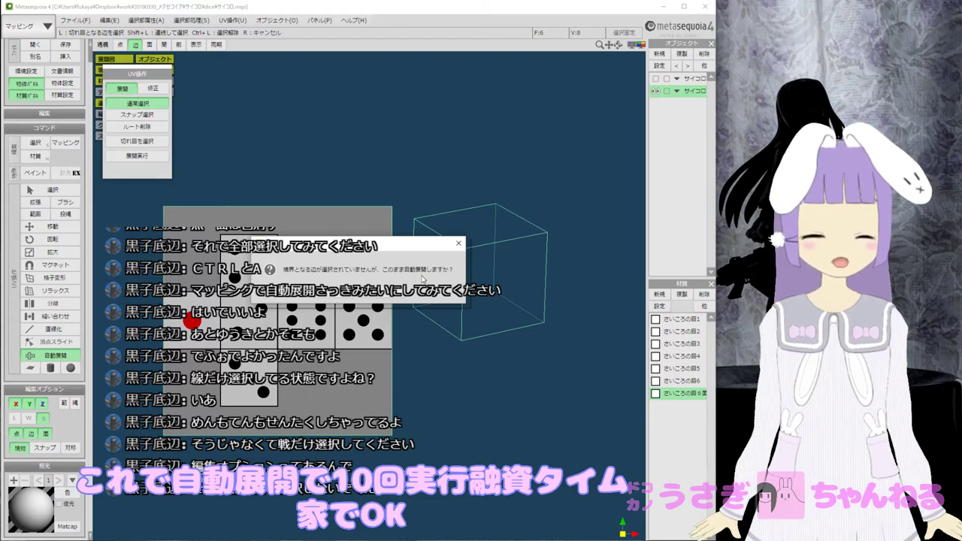
pyautogui.moveTo(386, 247); pyautogui.dragTo(361, 118)
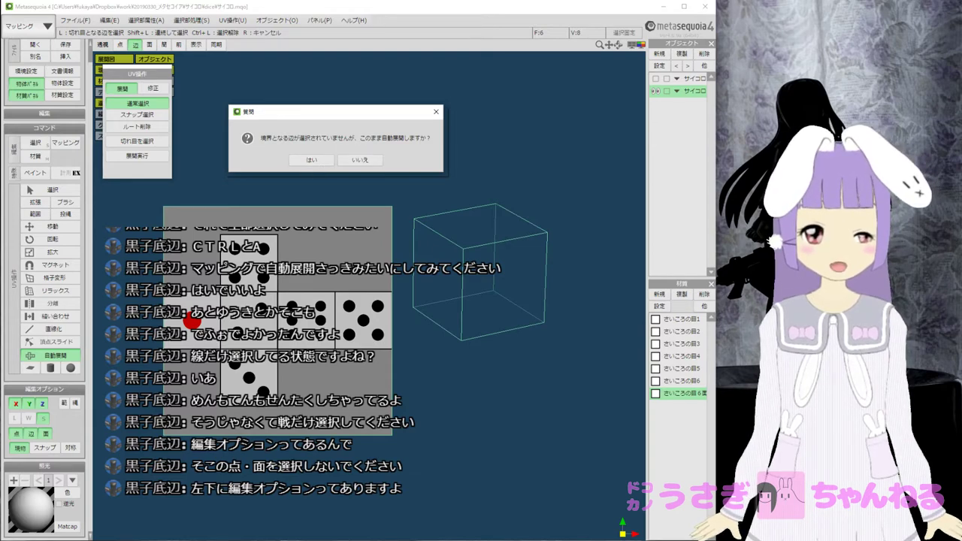
pyautogui.click(360, 160)
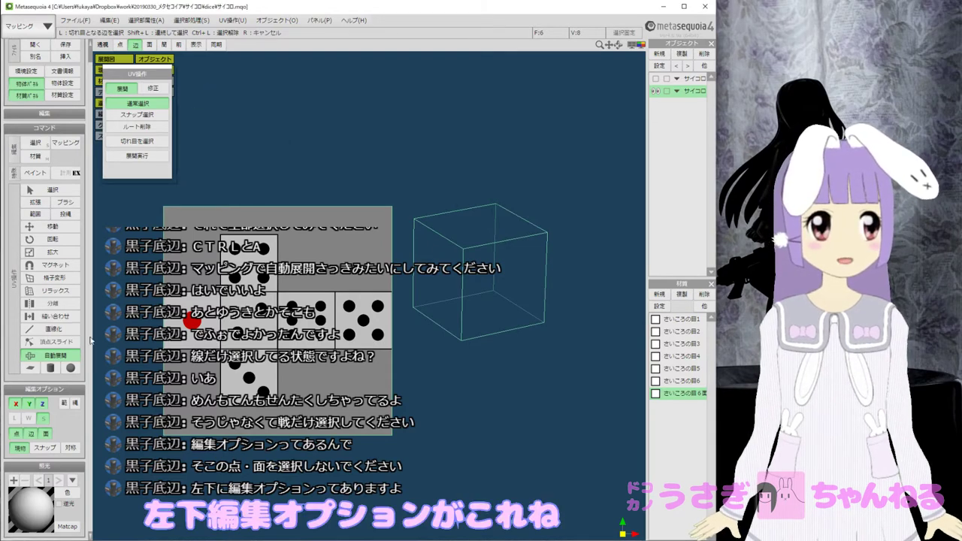
# Disable point and edge selection in the editing options, and return to the text version of the modeling layout.
pyautogui.scroll(5, 388, 241)
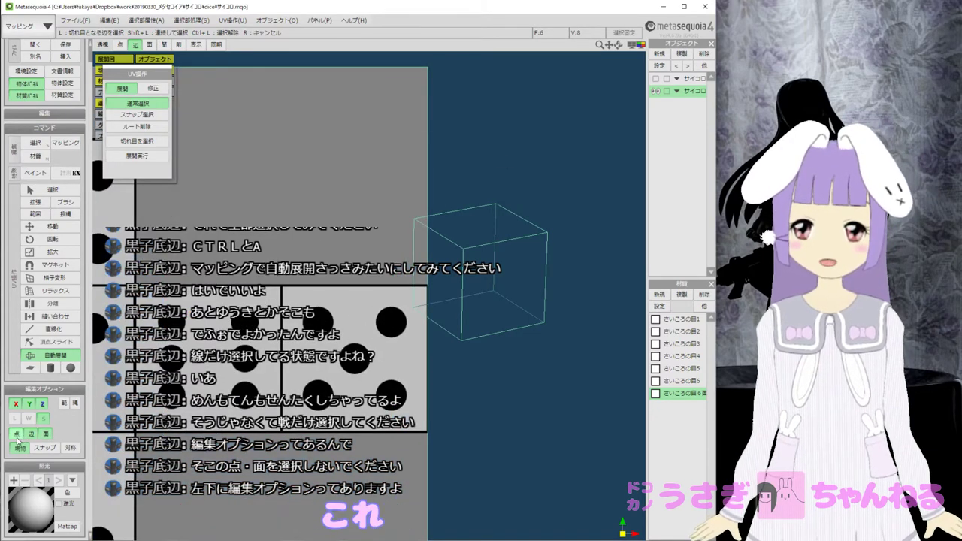
pyautogui.click(19, 436)
pyautogui.click(29, 436)
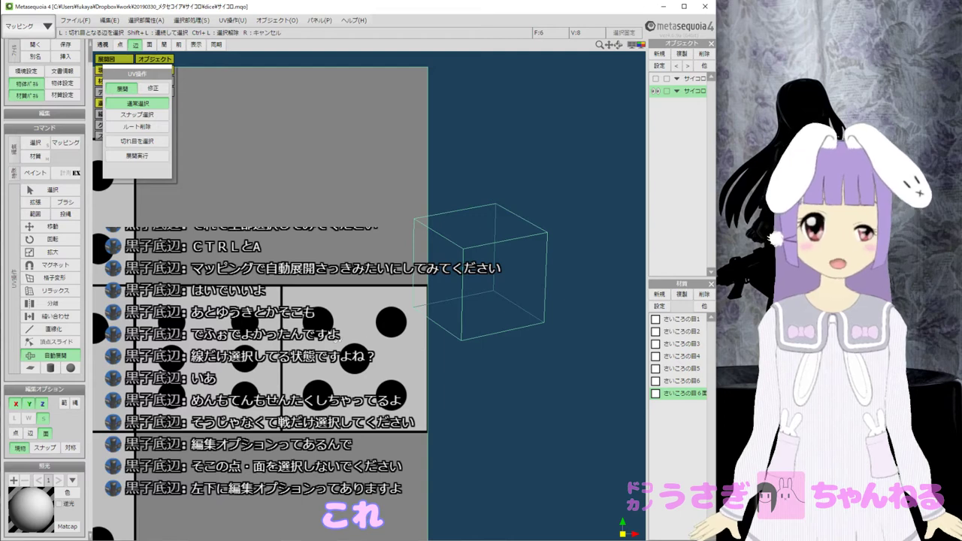
pyautogui.scroll(-3, 359, 341)
pyautogui.moveTo(448, 331); pyautogui.dragTo(440, 302, button='middle')
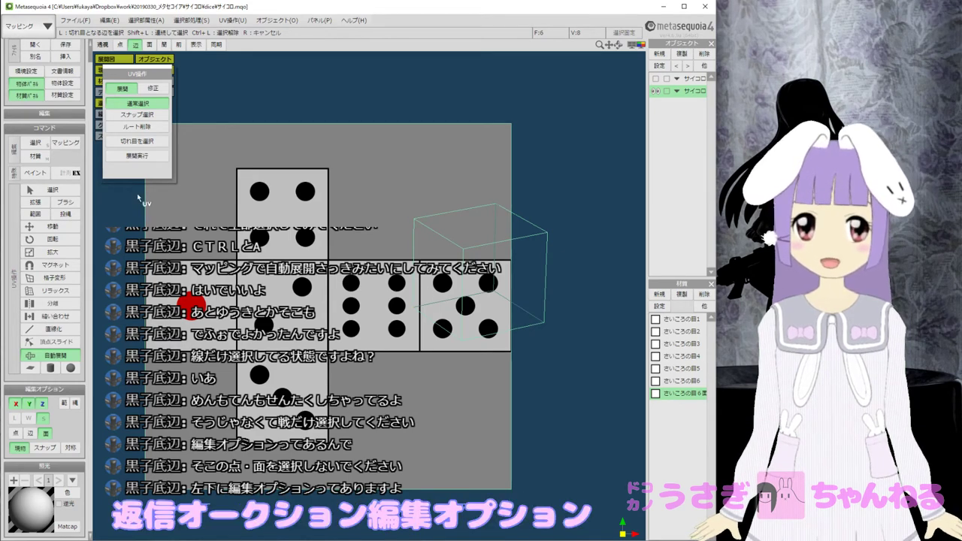
pyautogui.click(27, 25)
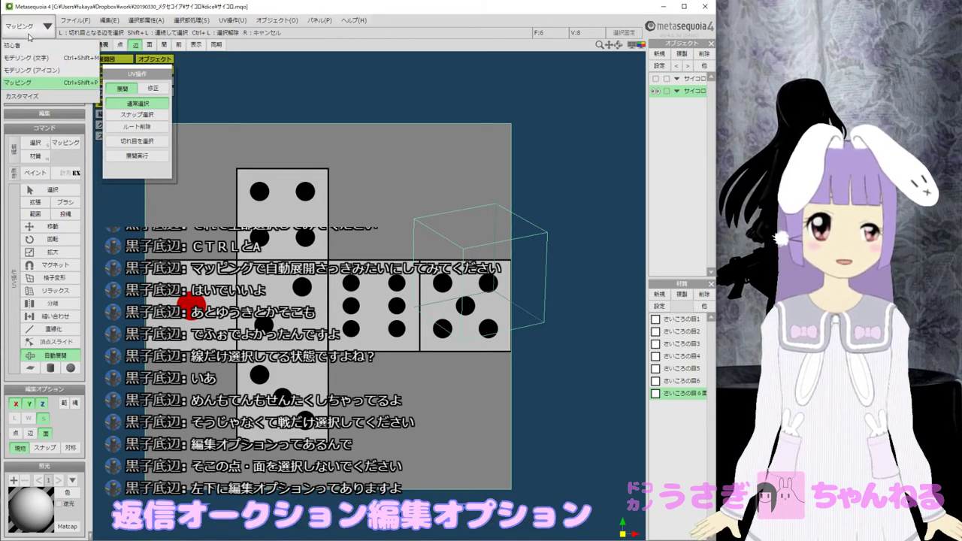
pyautogui.click(31, 57)
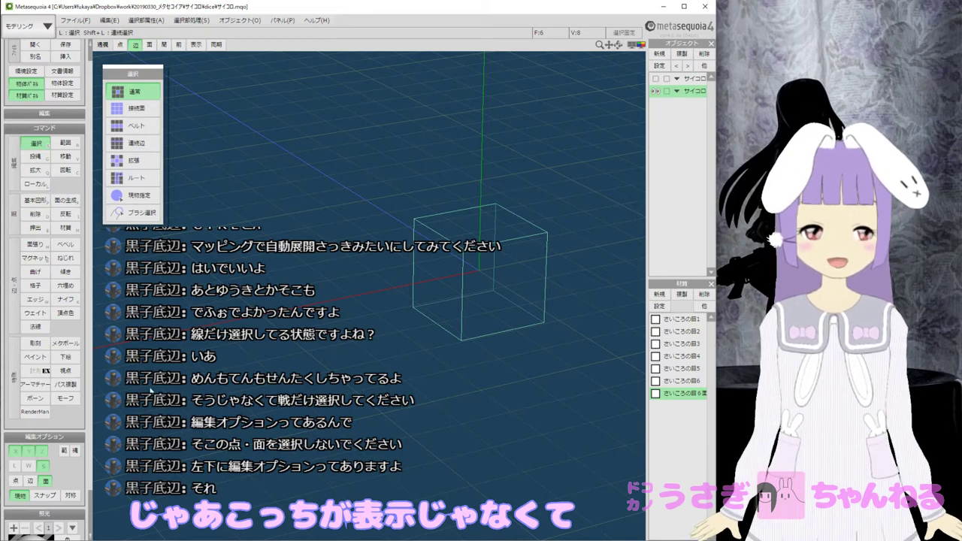
# Restrict the editing options to edges only, clear the current selection, and select all edges of the cube.
pyautogui.click(18, 483)
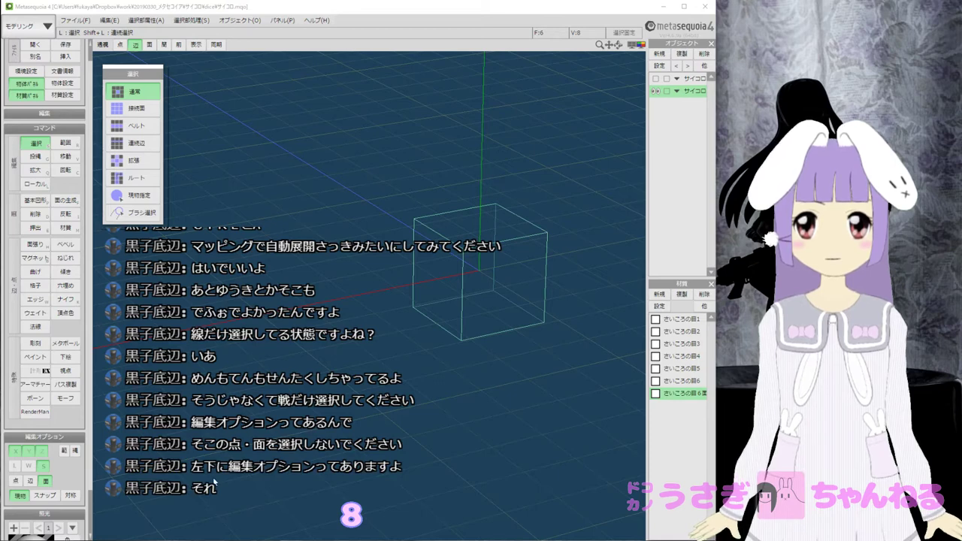
pyautogui.click(30, 481)
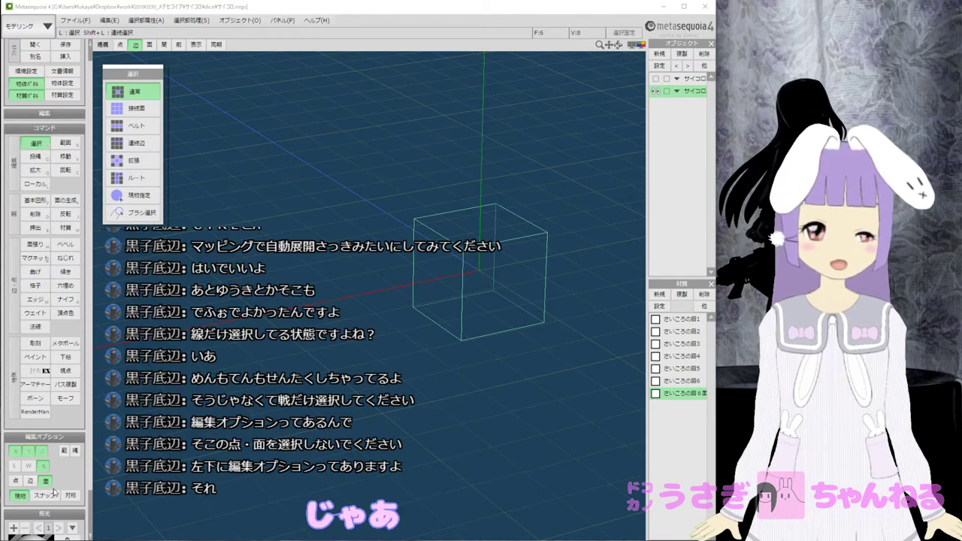
pyautogui.click(45, 481)
pyautogui.click(44, 483)
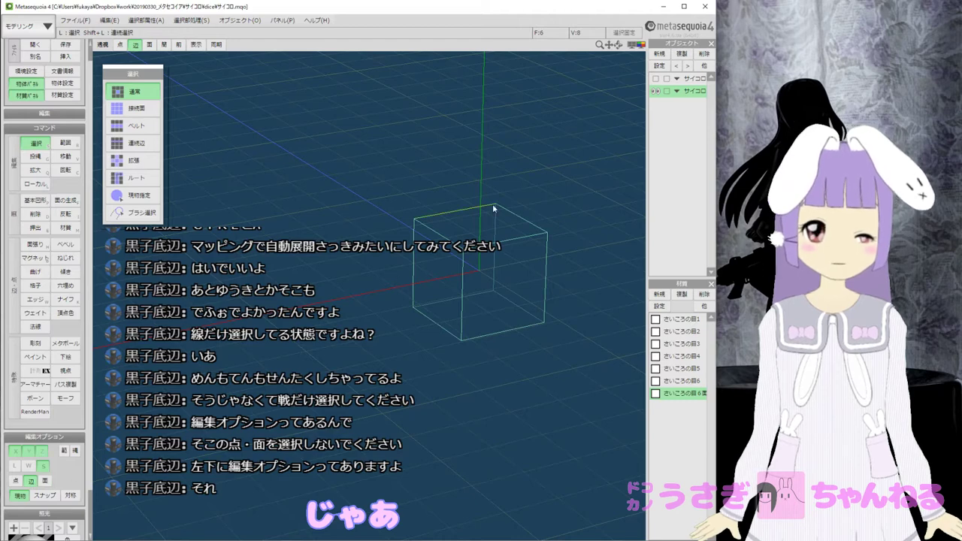
pyautogui.click(502, 421)
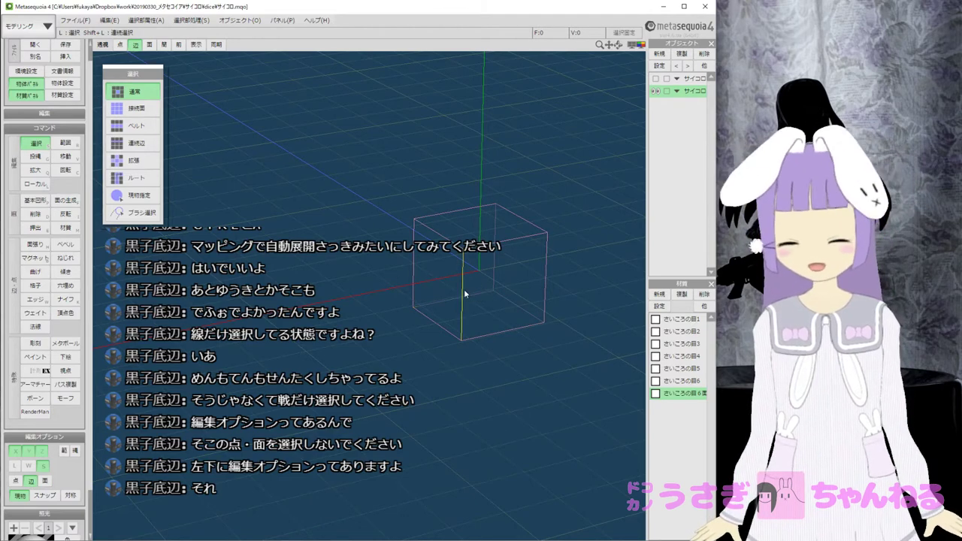
pyautogui.hotkey('ctrl', 'a')
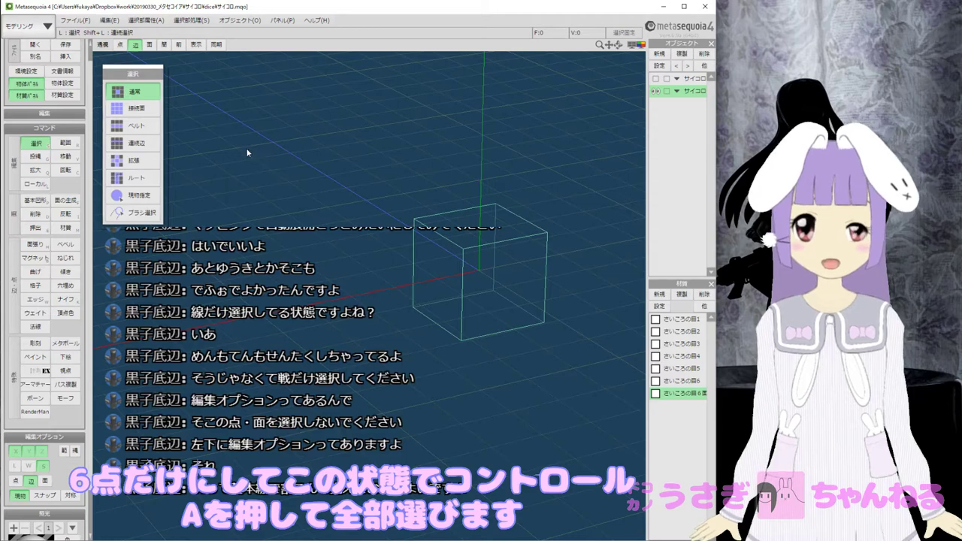
# Switch to the mapping layout and auto-unwrap the cube's UVs, splitting them by the selected edges.
pyautogui.click(28, 25)
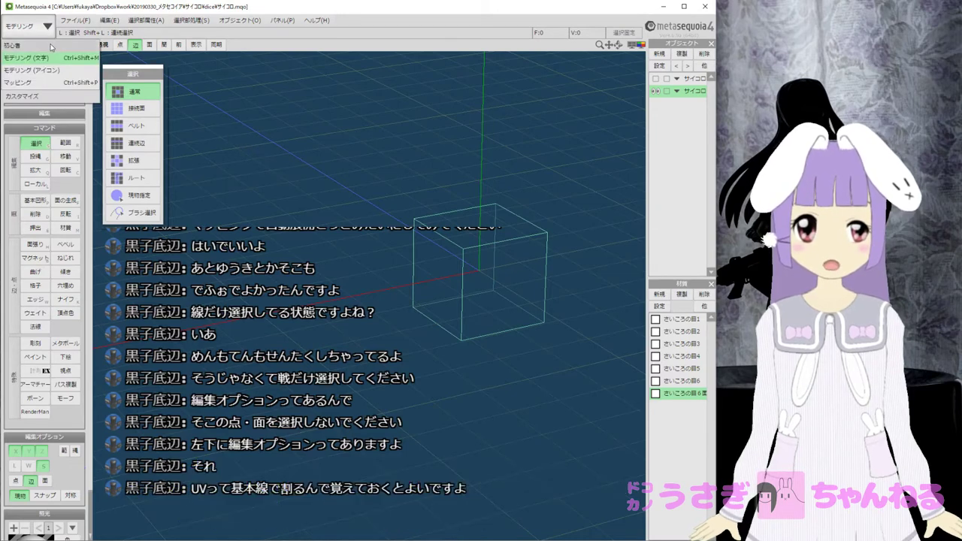
pyautogui.click(46, 82)
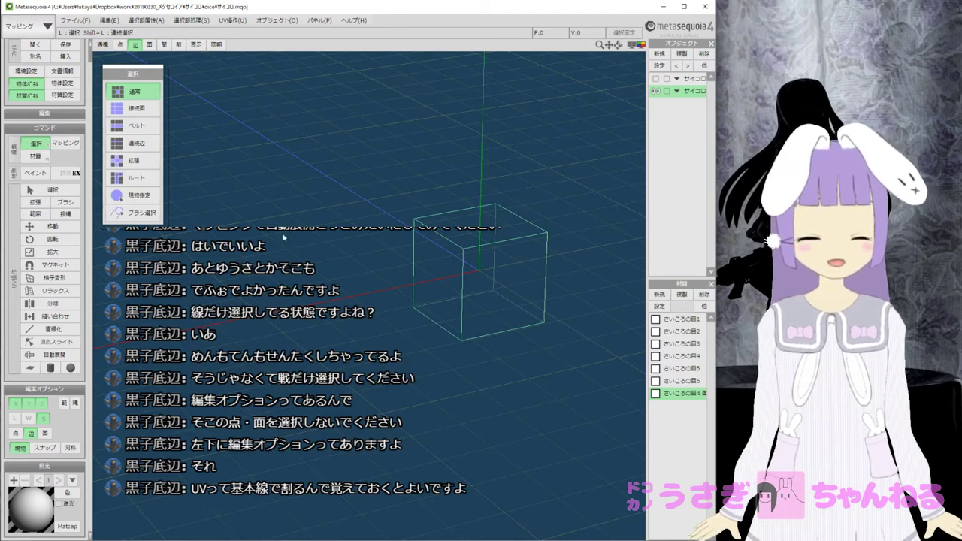
pyautogui.click(51, 356)
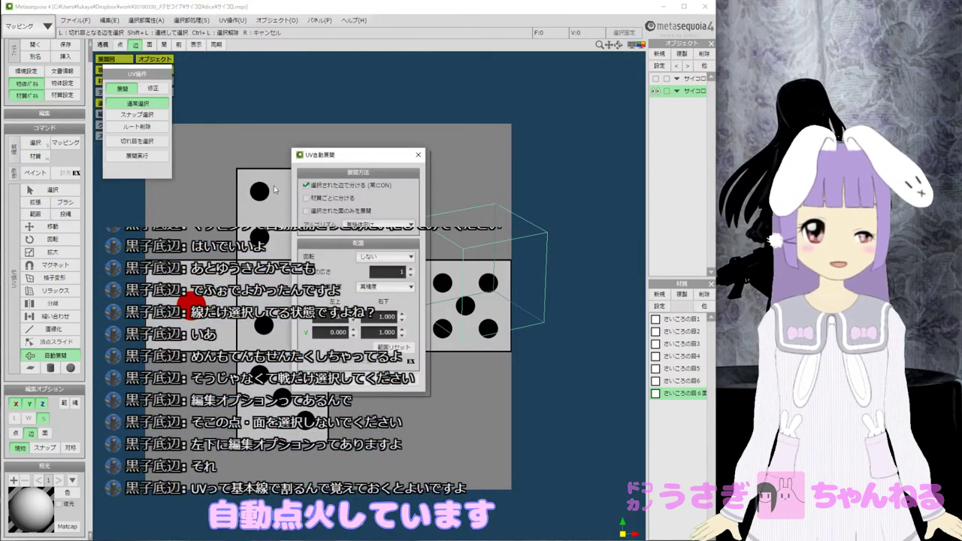
pyautogui.click(352, 383)
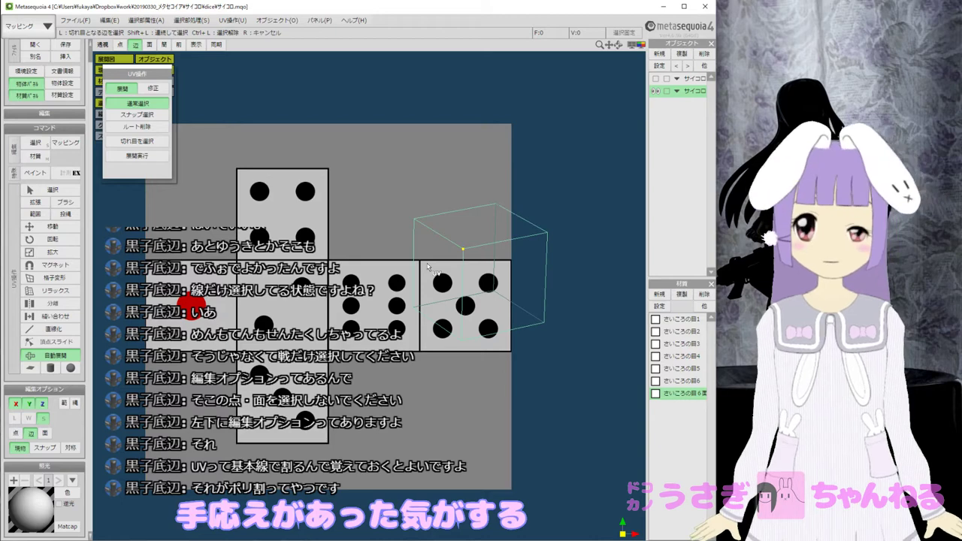
# Activate the UV selection tool and select individual cube faces to examine where they lie on the dice texture.
pyautogui.scroll(-2, 410, 260)
pyautogui.moveTo(390, 250); pyautogui.dragTo(327, 246, button='middle')
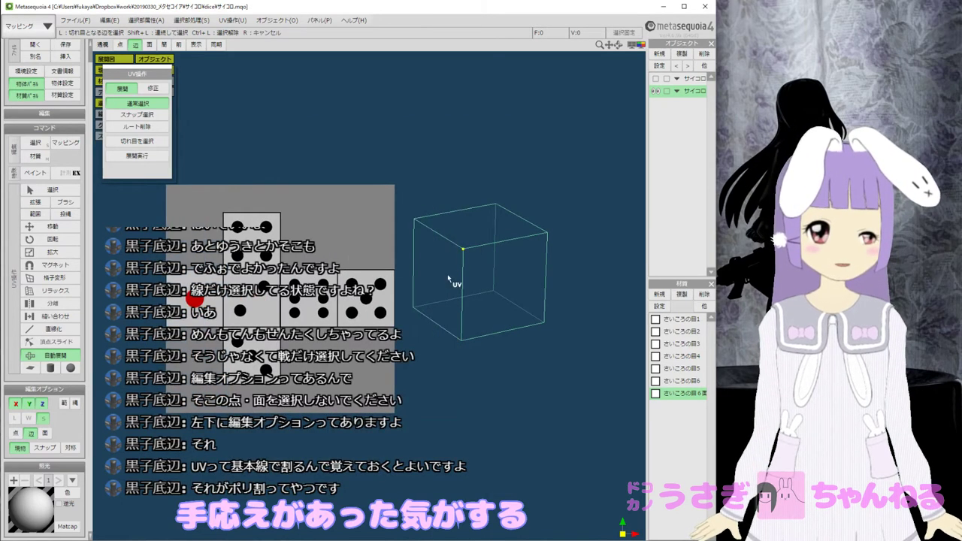
pyautogui.scroll(3, 352, 266)
pyautogui.scroll(-3, 352, 266)
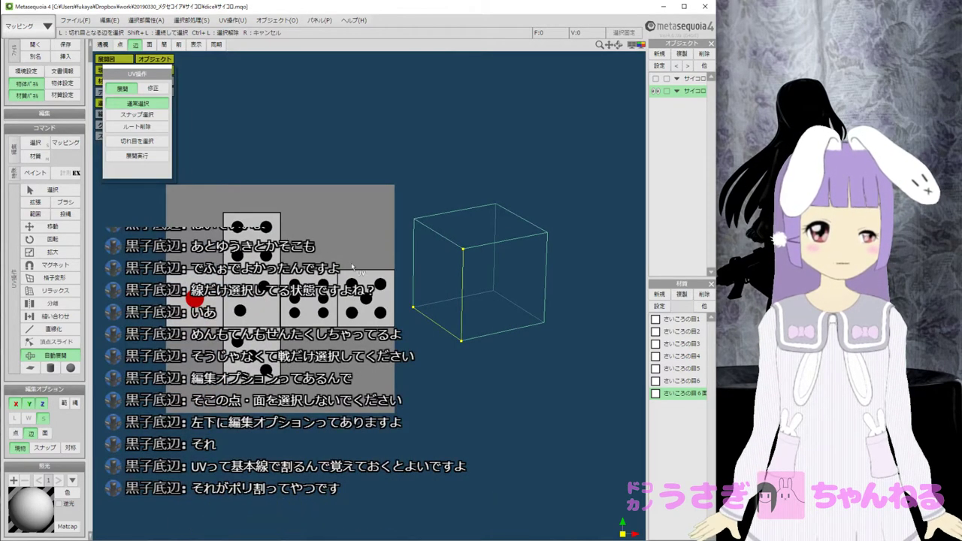
pyautogui.click(53, 190)
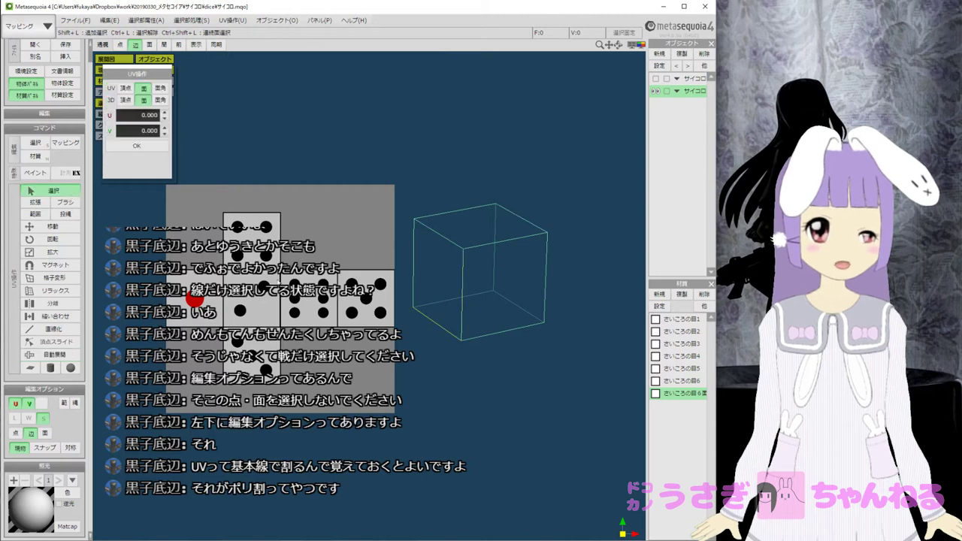
pyautogui.click(436, 279)
pyautogui.click(494, 280)
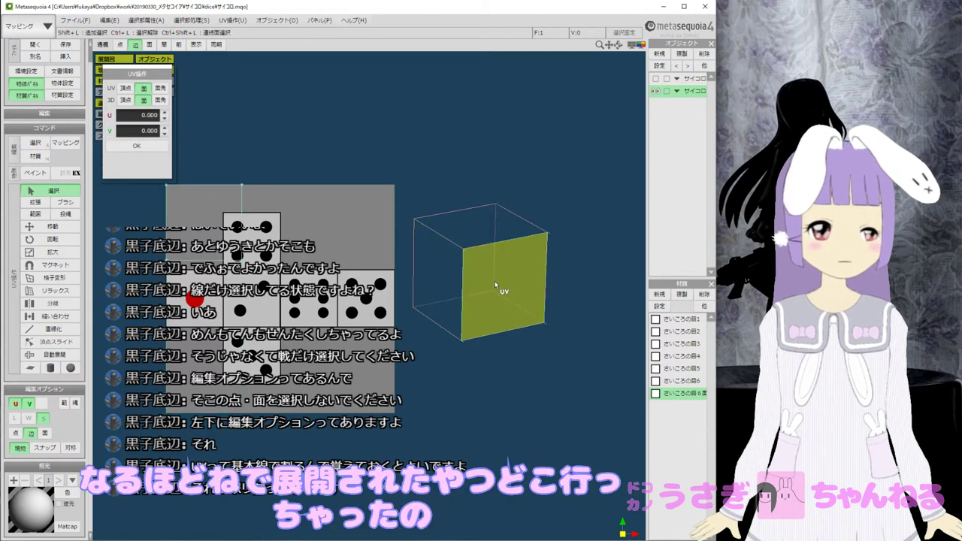
pyautogui.click(484, 217)
pyautogui.click(471, 275)
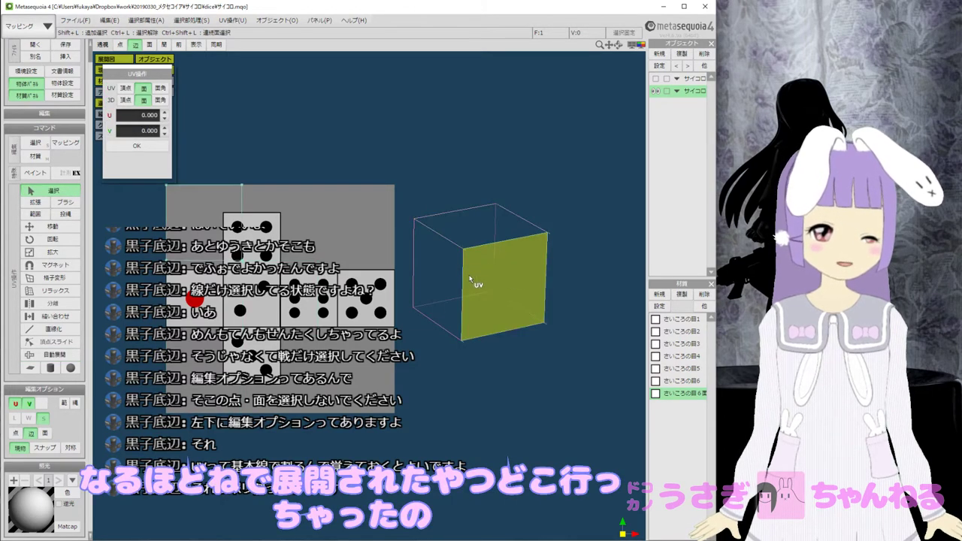
# Widen the program window and select the cube's top face to check its placement on the texture.
pyautogui.moveTo(468, 275); pyautogui.dragTo(509, 233, button='middle')
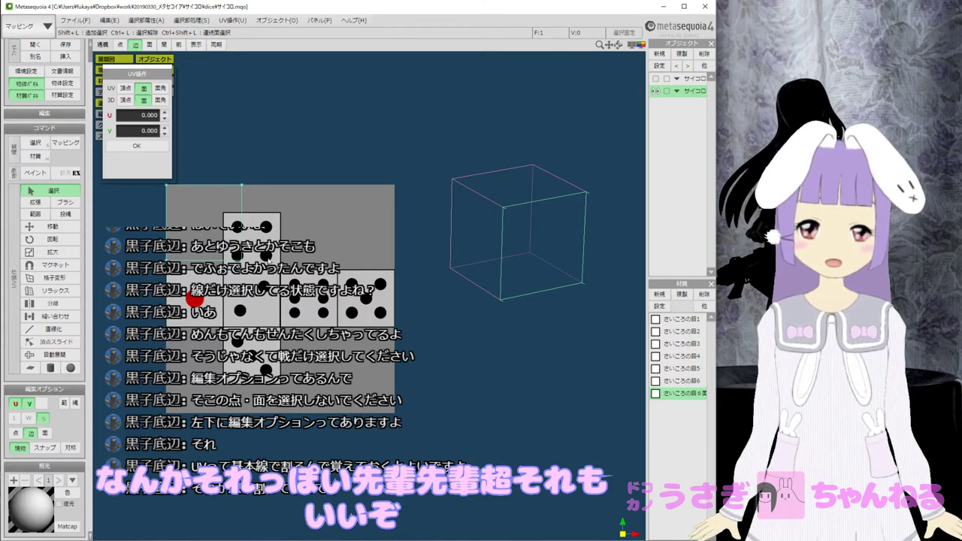
pyautogui.moveTo(716, 242); pyautogui.dragTo(951, 248)
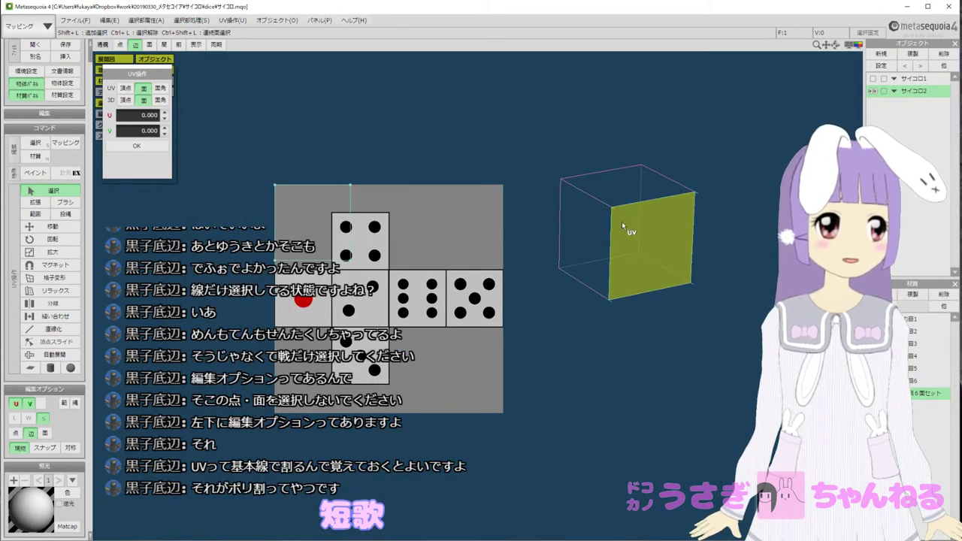
pyautogui.moveTo(621, 221)
pyautogui.mouseDown(button='middle')
pyautogui.moveTo(600, 232)
pyautogui.moveTo(611, 232)
pyautogui.mouseUp(button='middle')
pyautogui.click(605, 205)
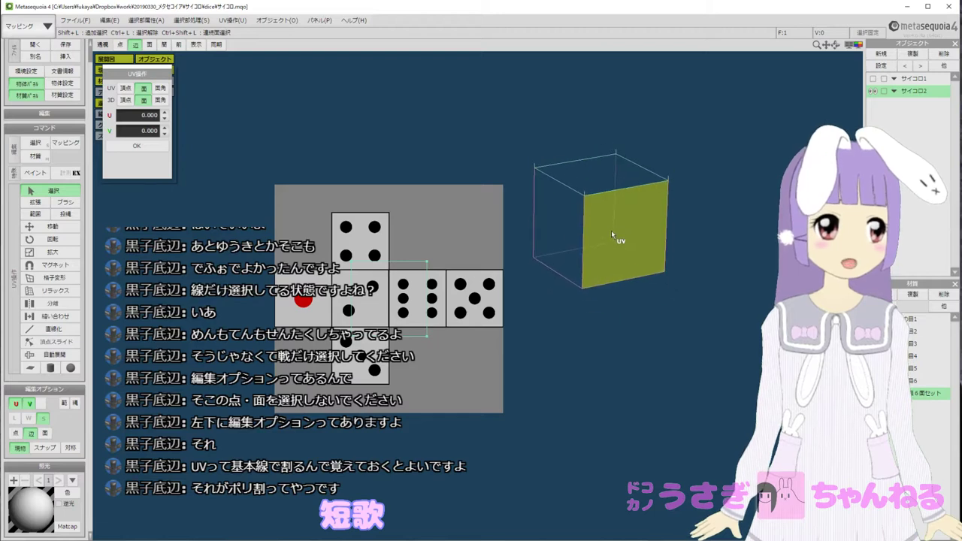
# Select the cube's top and side faces one after another to examine where each lies on the dice texture.
pyautogui.moveTo(620, 238); pyautogui.dragTo(586, 211, button='right')
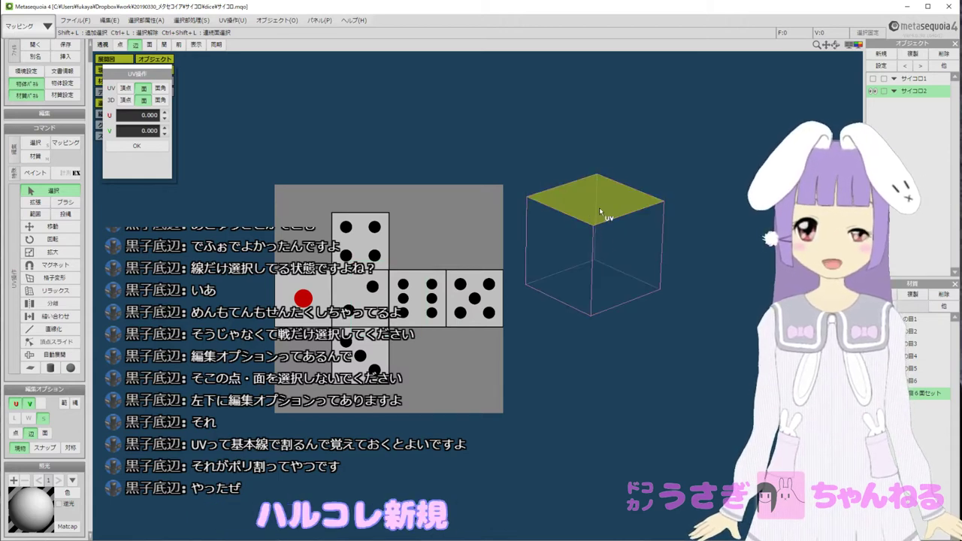
pyautogui.click(601, 207)
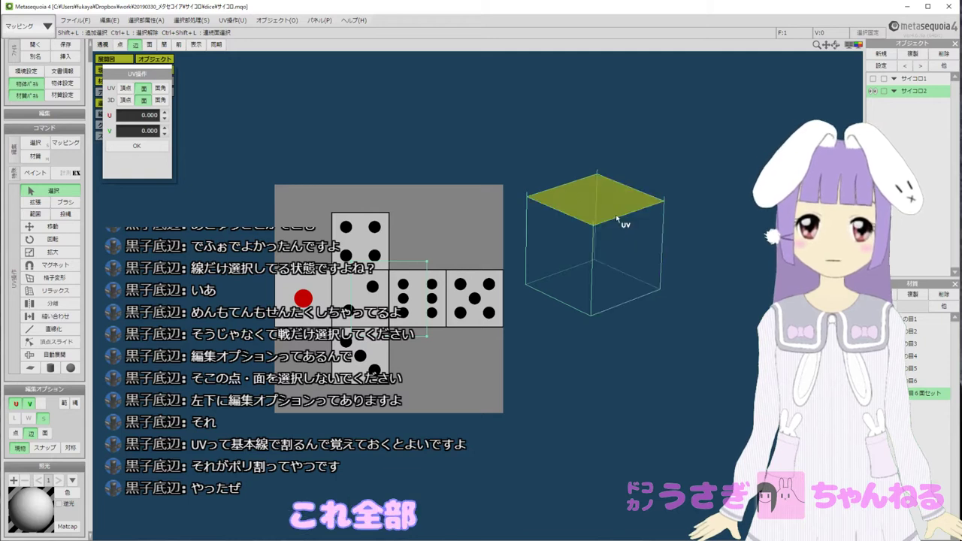
pyautogui.click(615, 214)
pyautogui.click(609, 259)
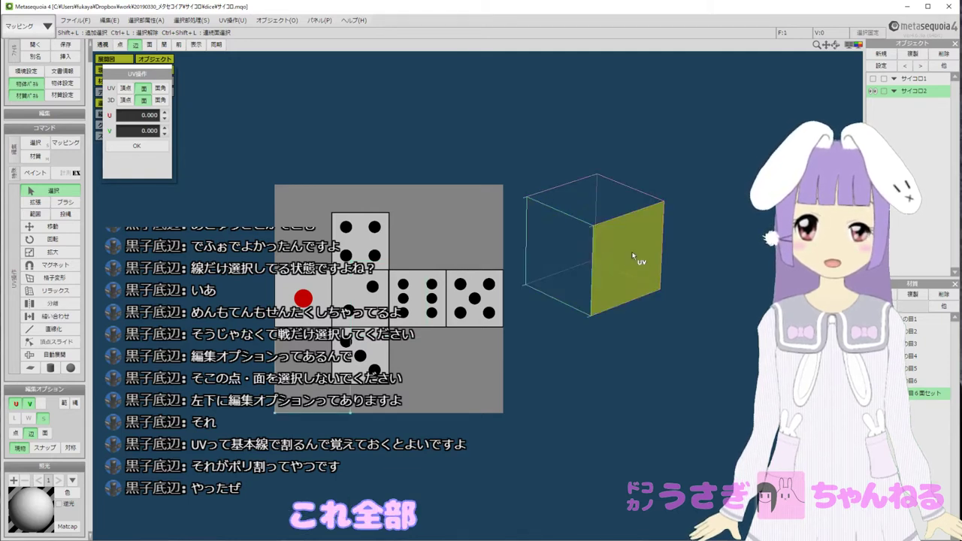
pyautogui.click(612, 206)
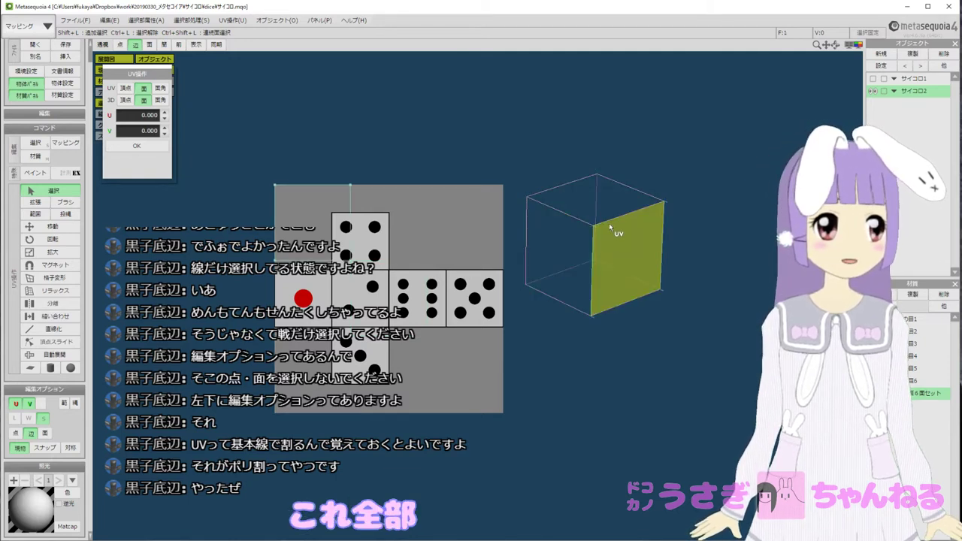
pyautogui.click(562, 259)
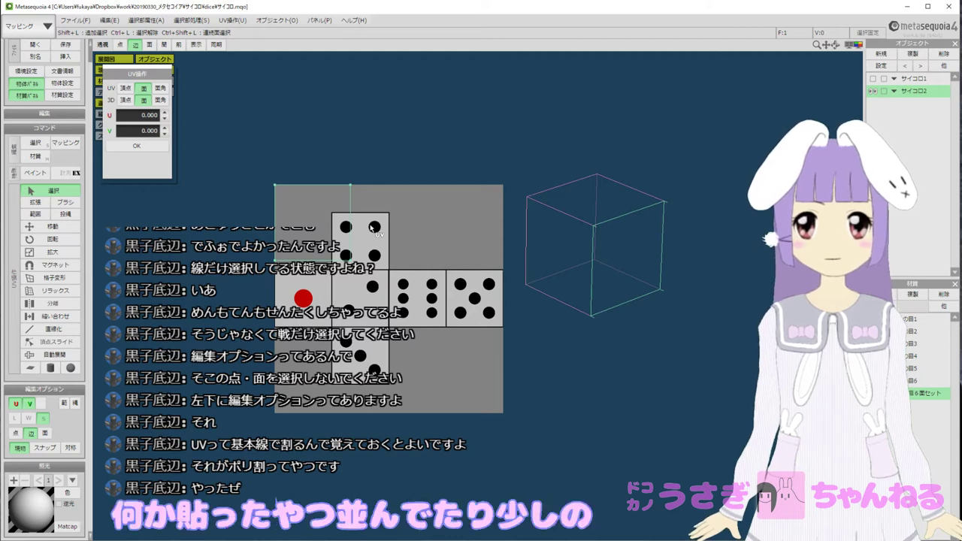
pyautogui.click(526, 244)
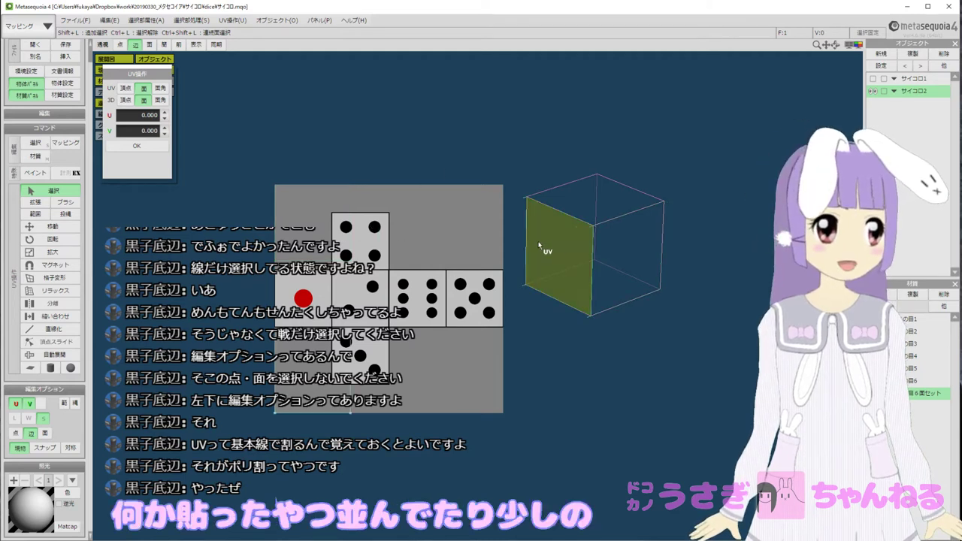
# Turn the display of points and faces back on so the cube is shown with its dice texture.
pyautogui.click(150, 44)
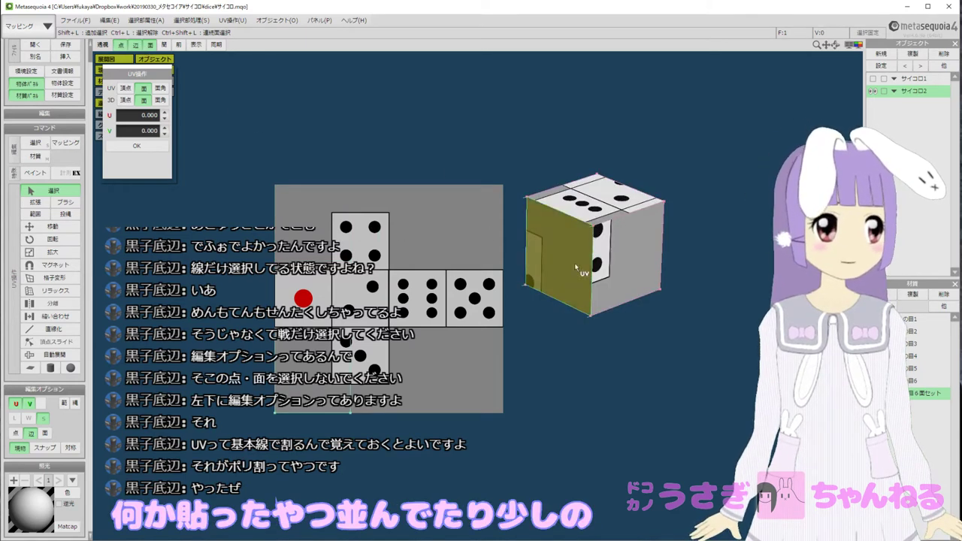
pyautogui.moveTo(615, 276); pyautogui.dragTo(579, 293, button='middle')
pyautogui.moveTo(579, 293)
pyautogui.mouseDown(button='right')
pyautogui.moveTo(604, 267)
pyautogui.moveTo(601, 308)
pyautogui.moveTo(569, 293)
pyautogui.mouseUp(button='right')
pyautogui.moveTo(568, 292)
pyautogui.mouseDown(button='middle')
pyautogui.moveTo(582, 290)
pyautogui.moveTo(567, 296)
pyautogui.mouseUp(button='middle')
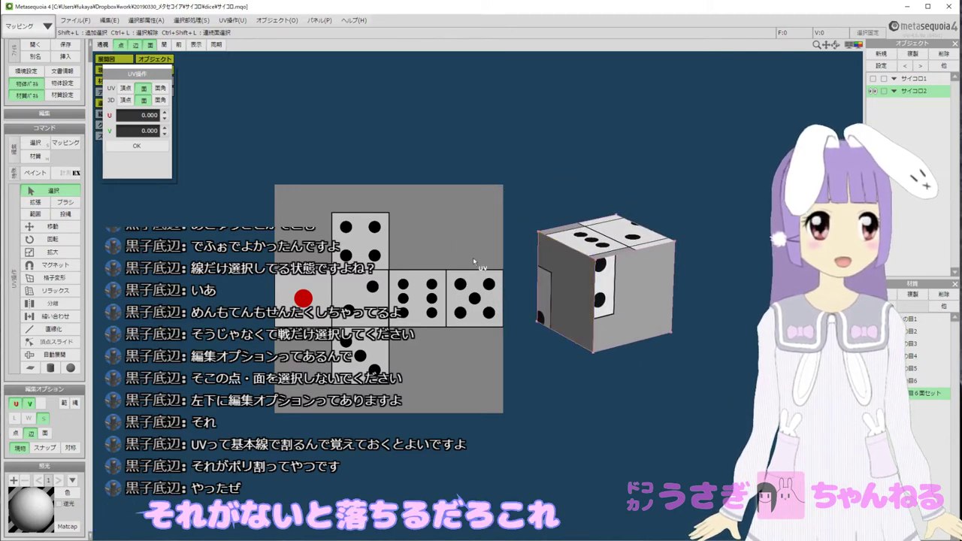
pyautogui.click(29, 26)
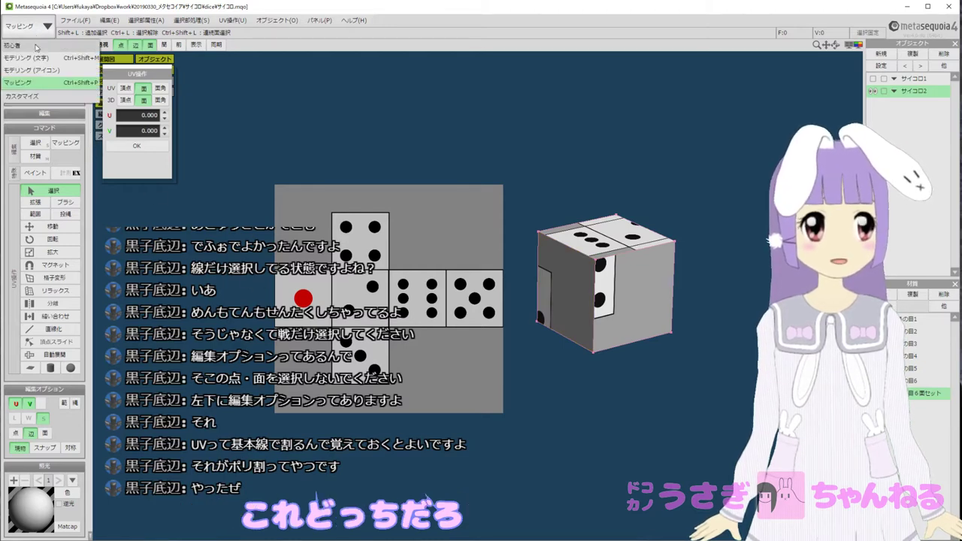
pyautogui.click(34, 57)
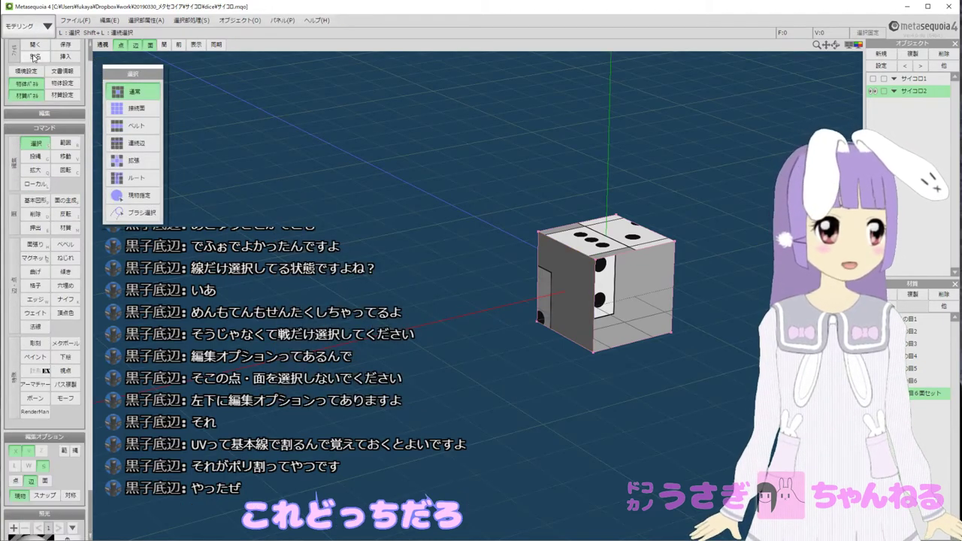
pyautogui.click(38, 30)
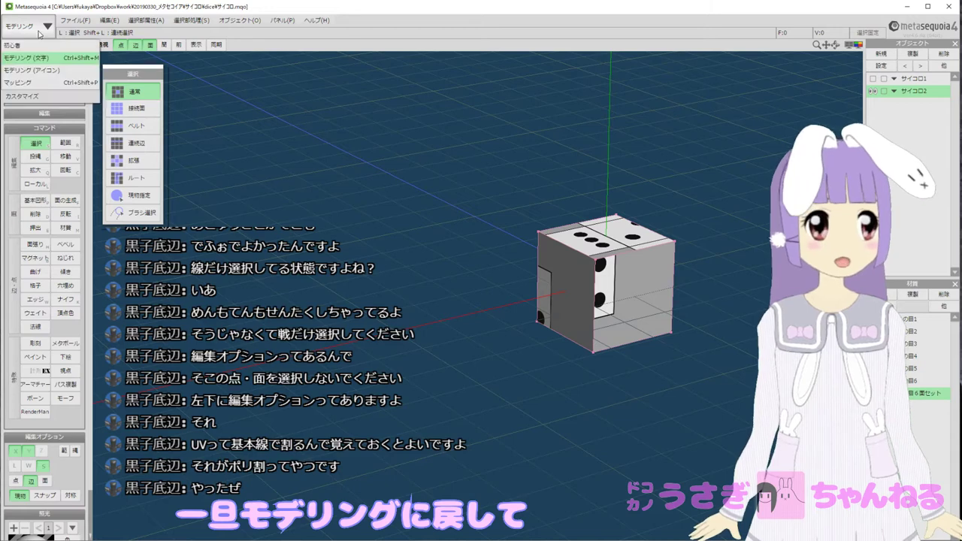
pyautogui.click(30, 82)
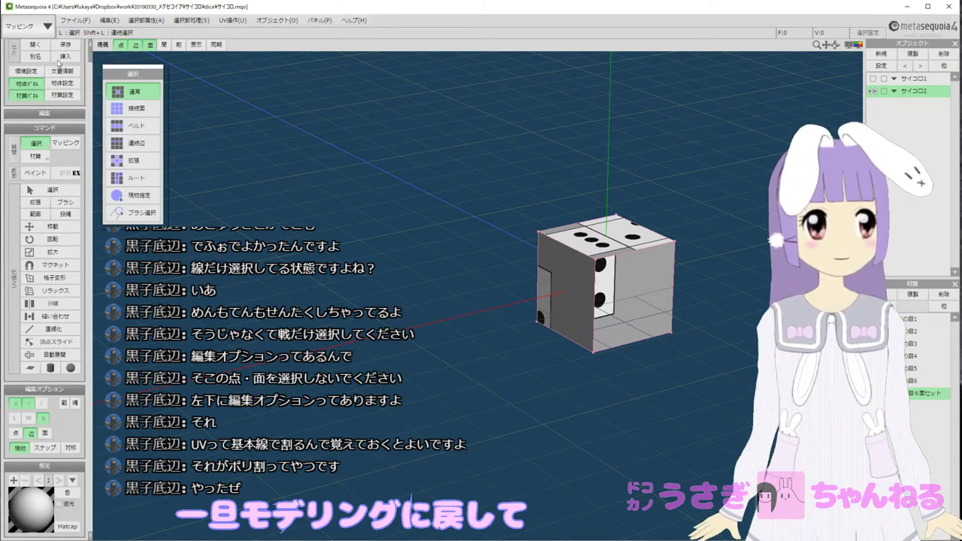
# Select the cube's top face with the UV selection tool and move its UV square onto the texture's red one-pip square.
pyautogui.click(53, 190)
pyautogui.click(620, 244)
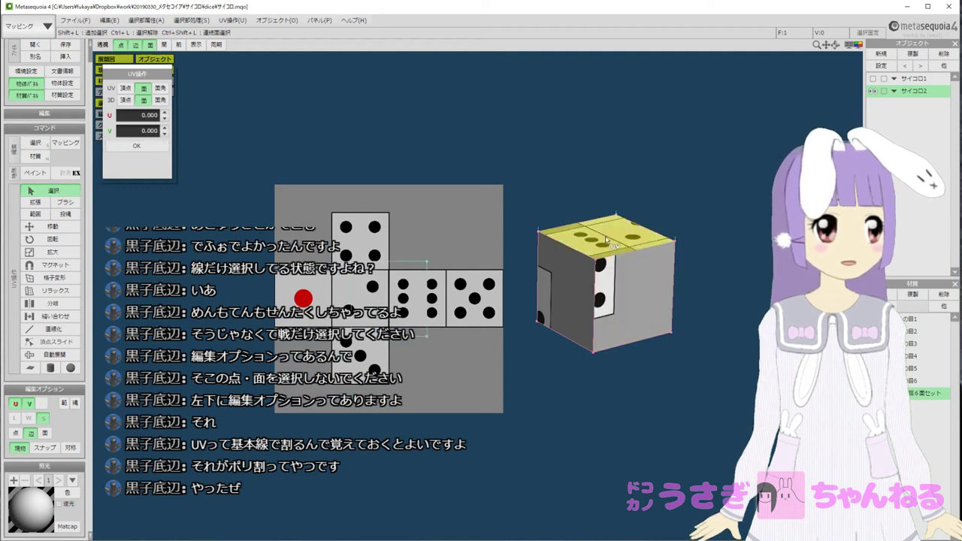
pyautogui.click(421, 308)
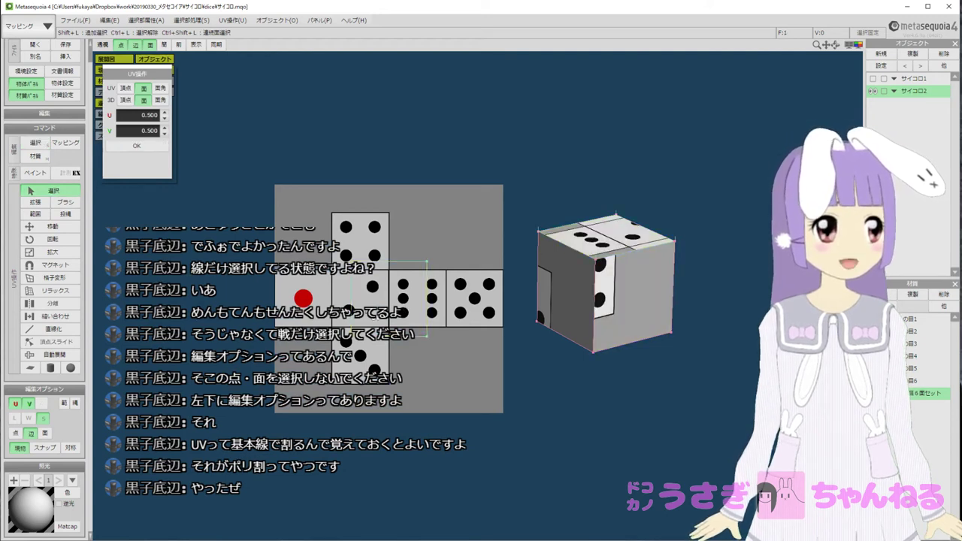
pyautogui.click(53, 226)
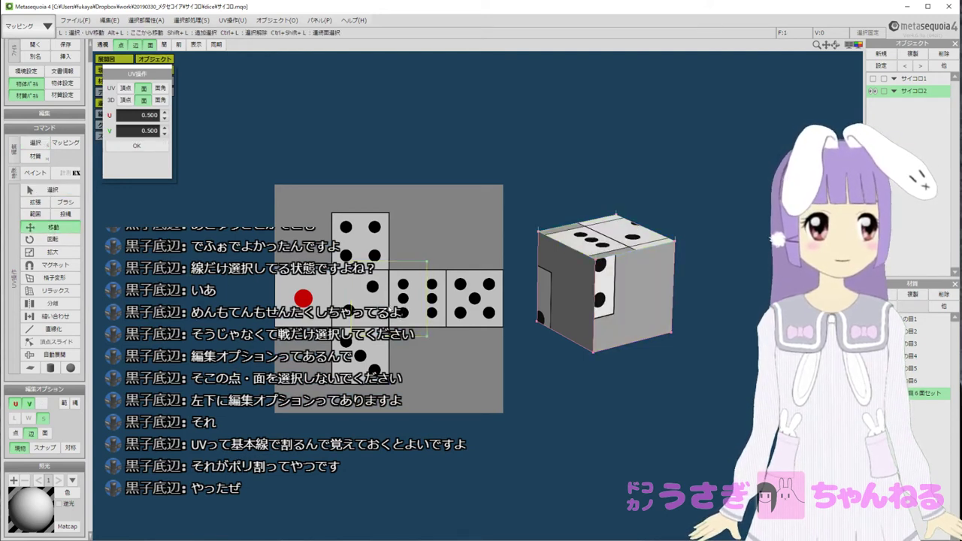
pyautogui.moveTo(390, 310); pyautogui.dragTo(287, 300)
# Scale the top face's UVs evenly to the size of the one-pip square and align them at about U 0.126, V 0.499.
pyautogui.click(72, 252)
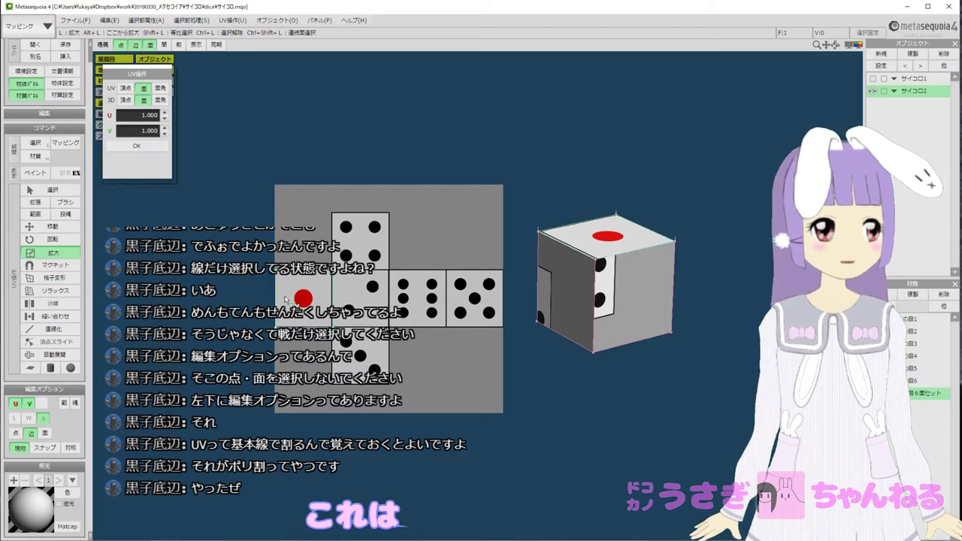
pyautogui.click(53, 227)
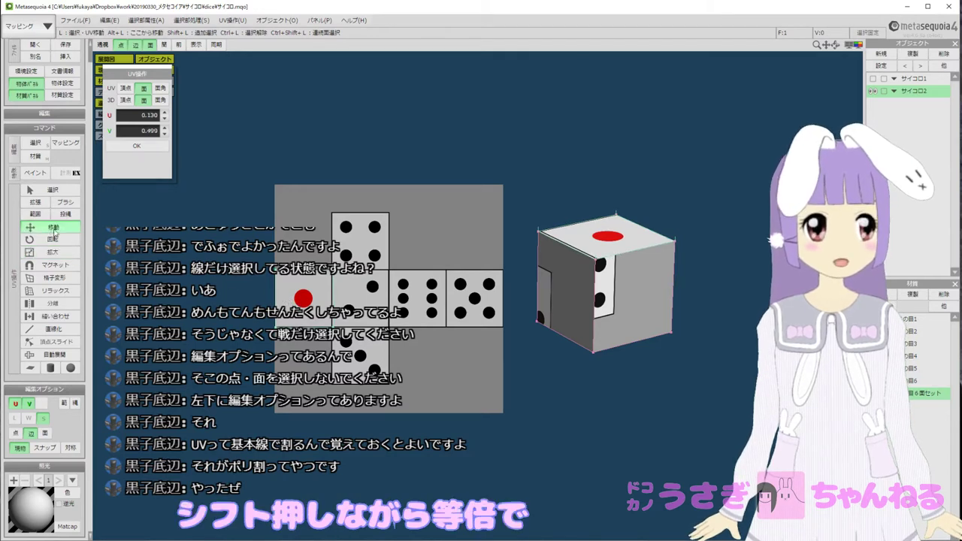
pyautogui.moveTo(324, 302); pyautogui.dragTo(324, 302)
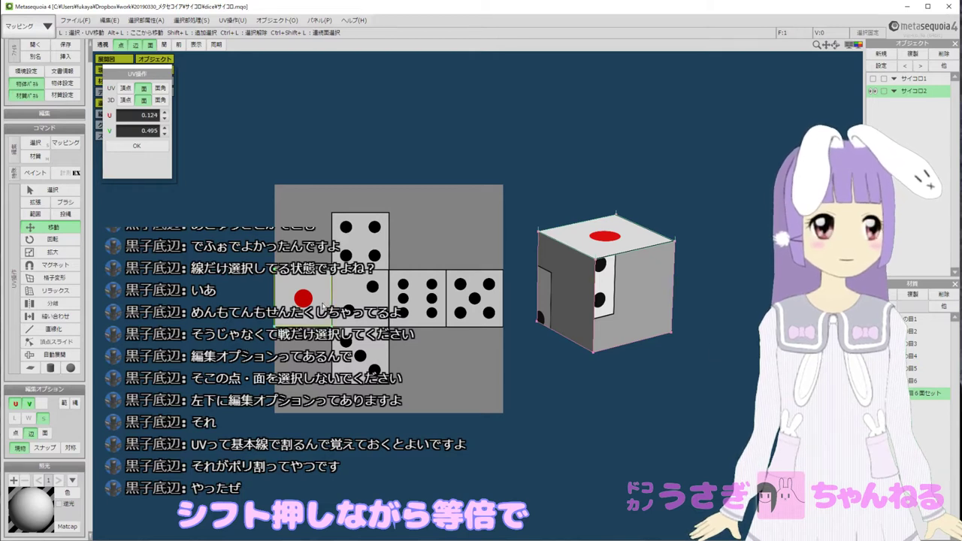
pyautogui.moveTo(322, 306); pyautogui.dragTo(323, 306)
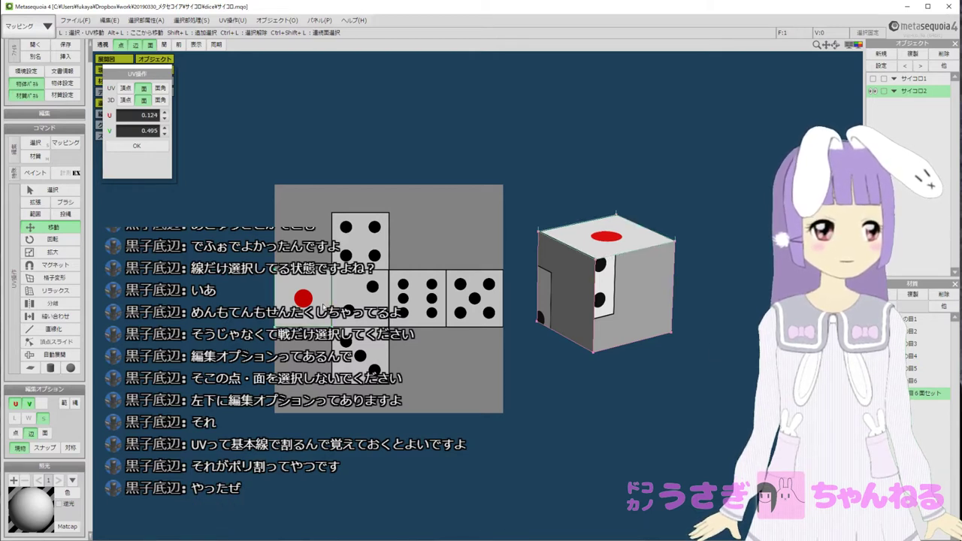
# Select the blank side face beneath the one-pip face and move its UV square over the texture's two-pip square.
pyautogui.click(629, 307)
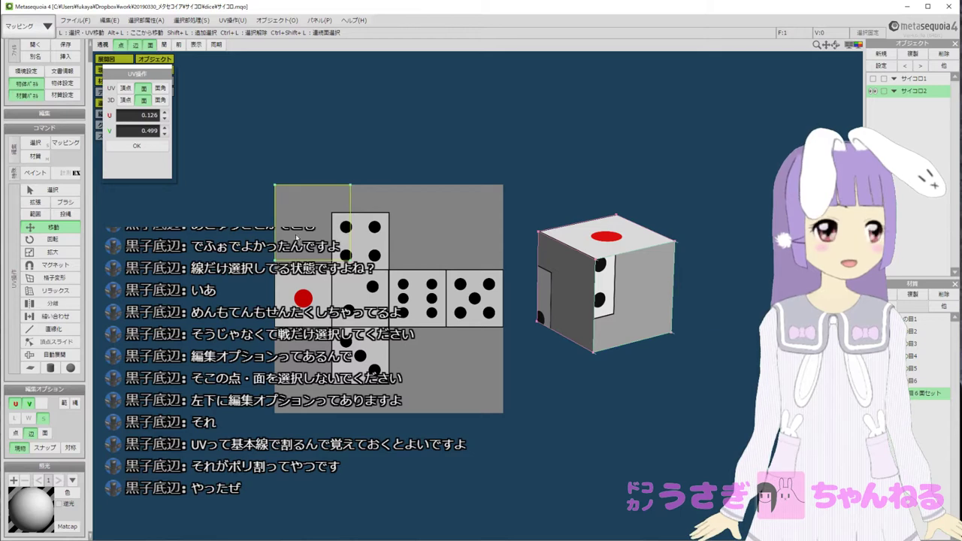
pyautogui.moveTo(296, 238); pyautogui.dragTo(343, 314)
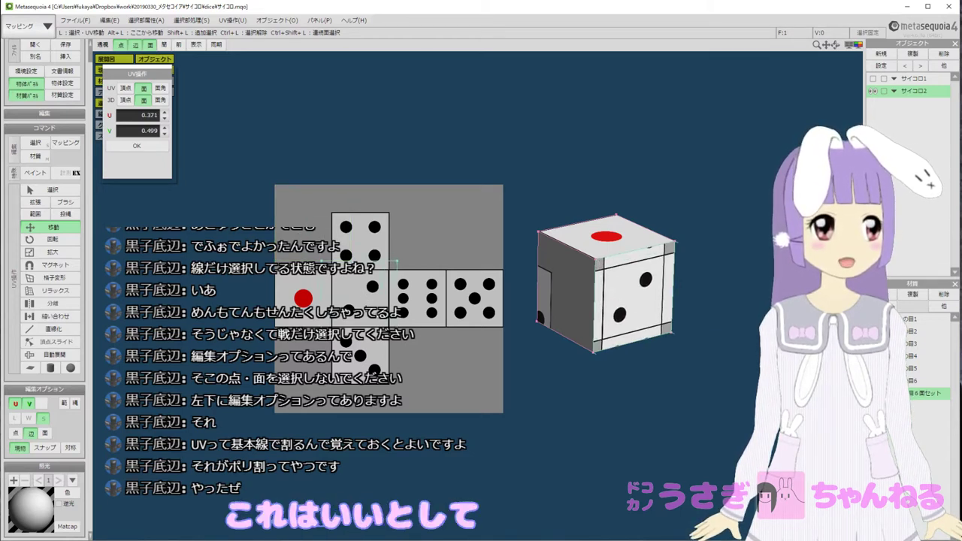
pyautogui.moveTo(364, 305); pyautogui.dragTo(365, 306)
pyautogui.scroll(2, 365, 306)
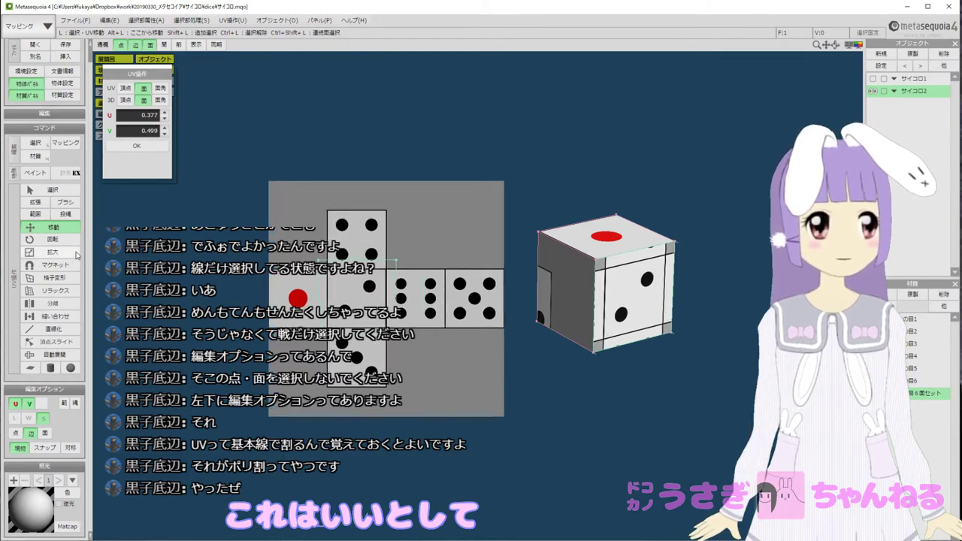
# Scale that face's UVs down to the two-pip square and align them at about U 0.372, V 0.497.
pyautogui.click(51, 253)
pyautogui.moveTo(370, 318); pyautogui.dragTo(350, 302)
pyautogui.click(41, 240)
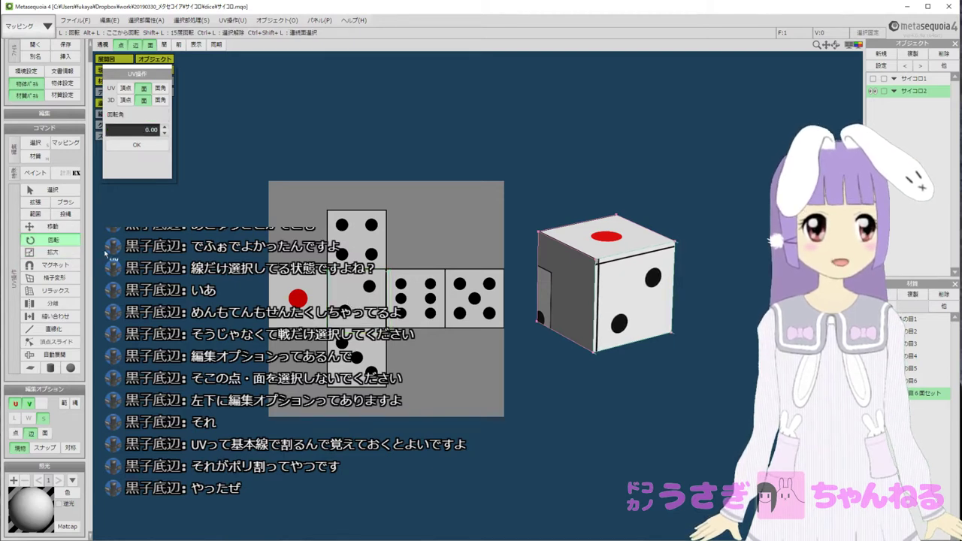
pyautogui.moveTo(352, 316)
pyautogui.mouseDown()
pyautogui.moveTo(308, 282)
pyautogui.moveTo(255, 275)
pyautogui.moveTo(338, 308)
pyautogui.mouseUp()
pyautogui.click(51, 227)
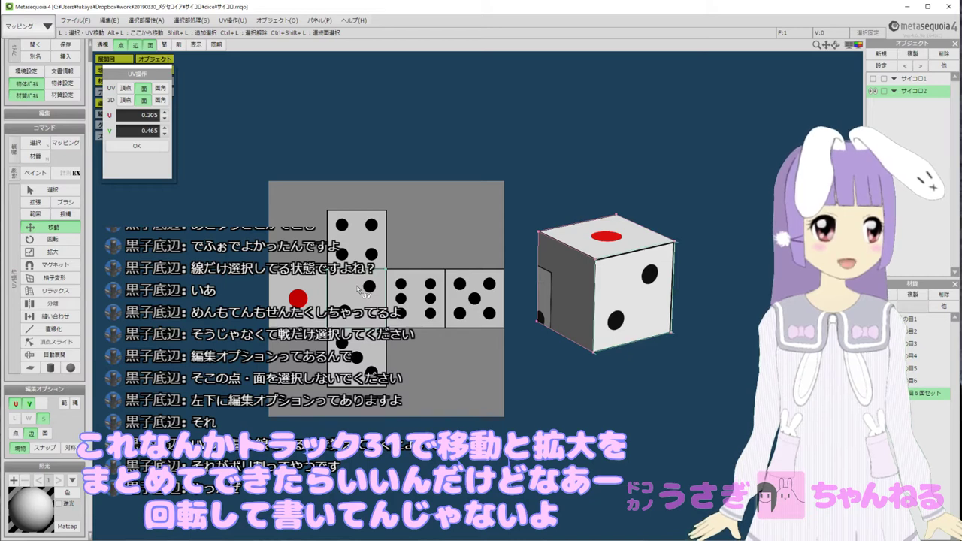
pyautogui.moveTo(357, 286); pyautogui.dragTo(357, 287)
# Select the side face adjacent to the two-pip face and fit its UVs to the three-pip square at about U 0.375, V 0.746.
pyautogui.moveTo(675, 317); pyautogui.dragTo(615, 310, button='right')
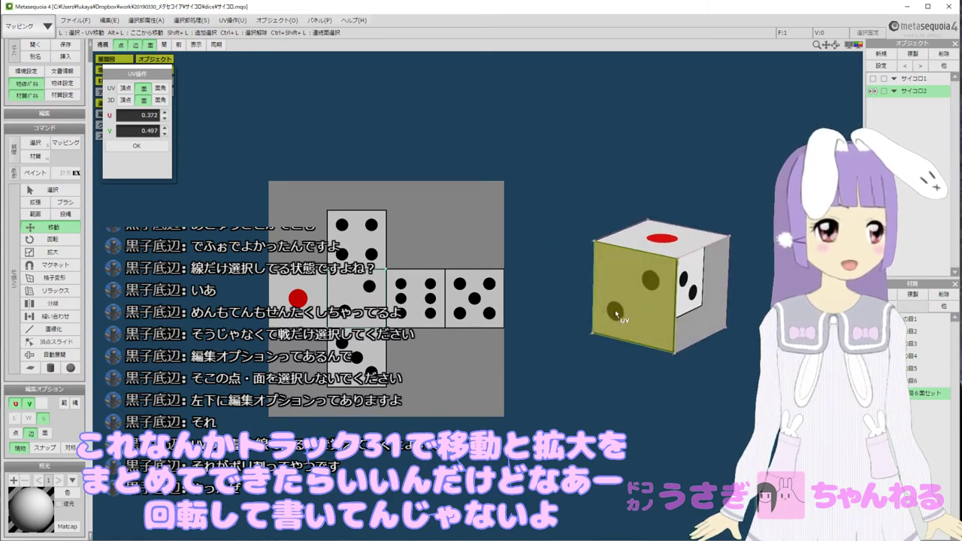
pyautogui.click(697, 314)
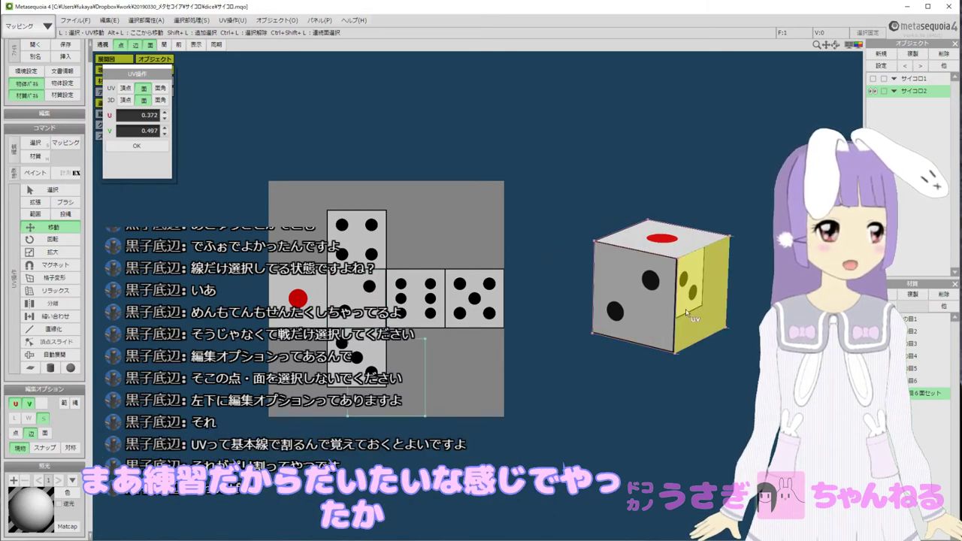
pyautogui.moveTo(399, 371); pyautogui.dragTo(366, 352)
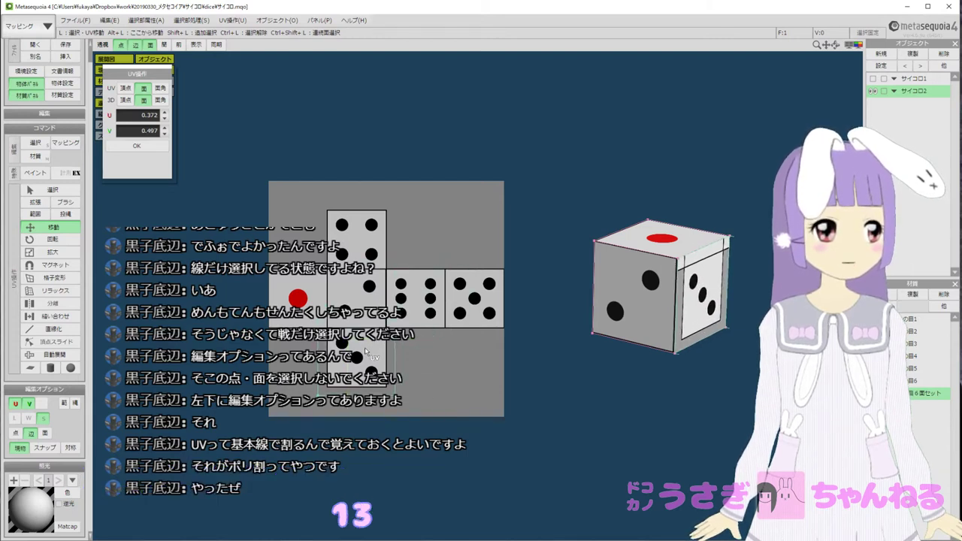
pyautogui.click(52, 252)
pyautogui.moveTo(356, 356); pyautogui.dragTo(331, 341)
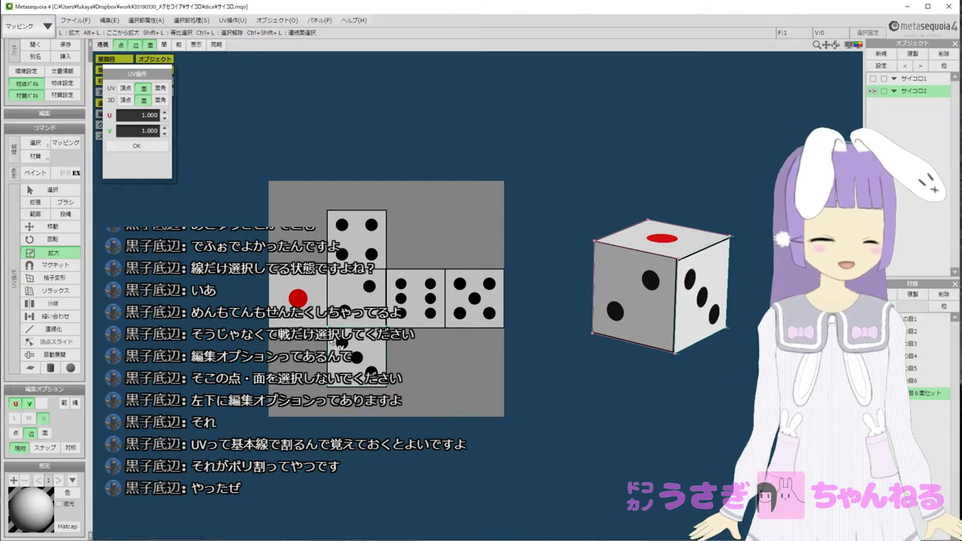
pyautogui.click(53, 227)
pyautogui.moveTo(351, 346); pyautogui.dragTo(351, 347)
# Move the UVs of the side face next to the three-pip face onto the five-pip square, scaled to fit, at about U 0.875, V 0.498.
pyautogui.moveTo(695, 314); pyautogui.dragTo(575, 318, button='right')
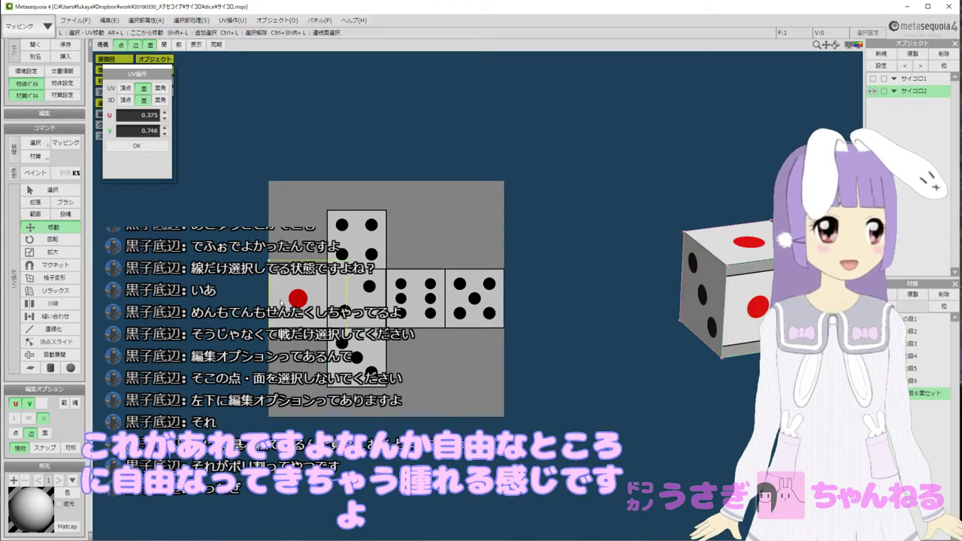
pyautogui.moveTo(282, 303); pyautogui.dragTo(458, 293)
pyautogui.click(32, 252)
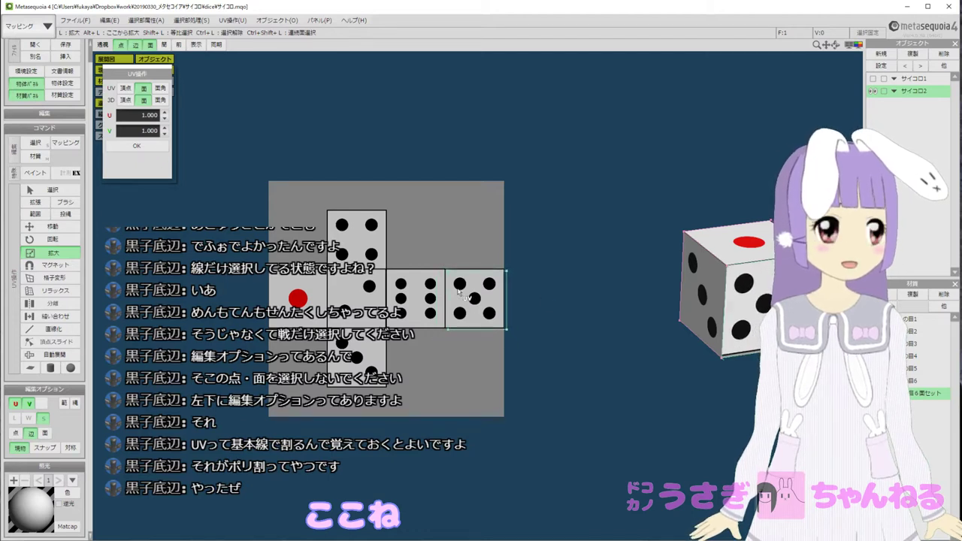
pyautogui.click(31, 226)
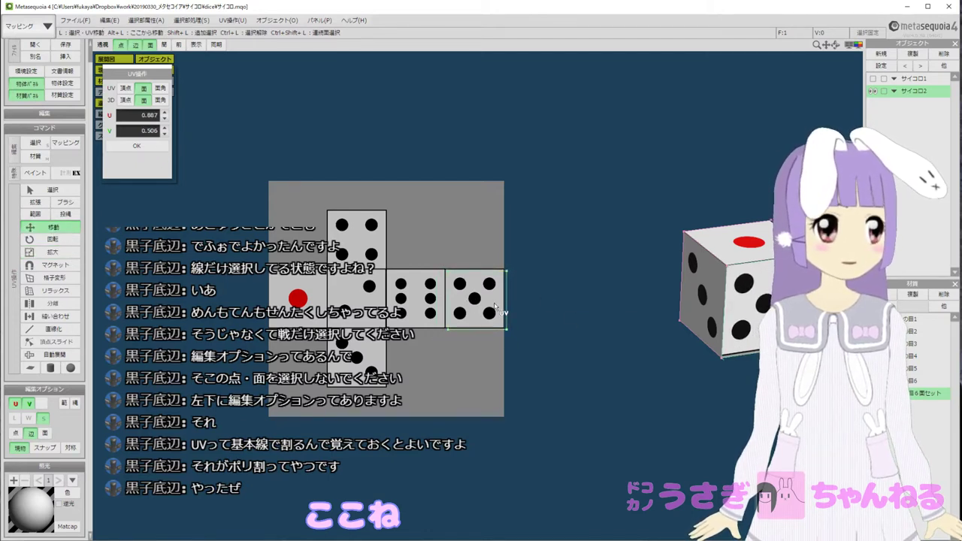
pyautogui.moveTo(495, 304); pyautogui.dragTo(493, 304)
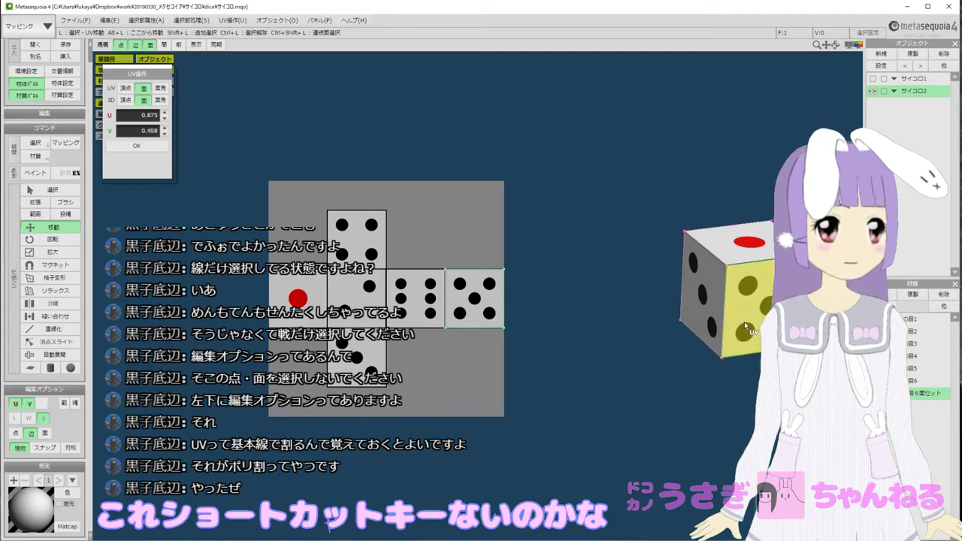
# Select the blank side face next to the five-pip face and fit its UVs to the four-pip square at about U 0.374, V 0.246.
pyautogui.moveTo(743, 325); pyautogui.dragTo(686, 317, button='right')
pyautogui.moveTo(696, 315)
pyautogui.mouseDown(button='middle')
pyautogui.moveTo(672, 305)
pyautogui.moveTo(683, 304)
pyautogui.mouseUp(button='middle')
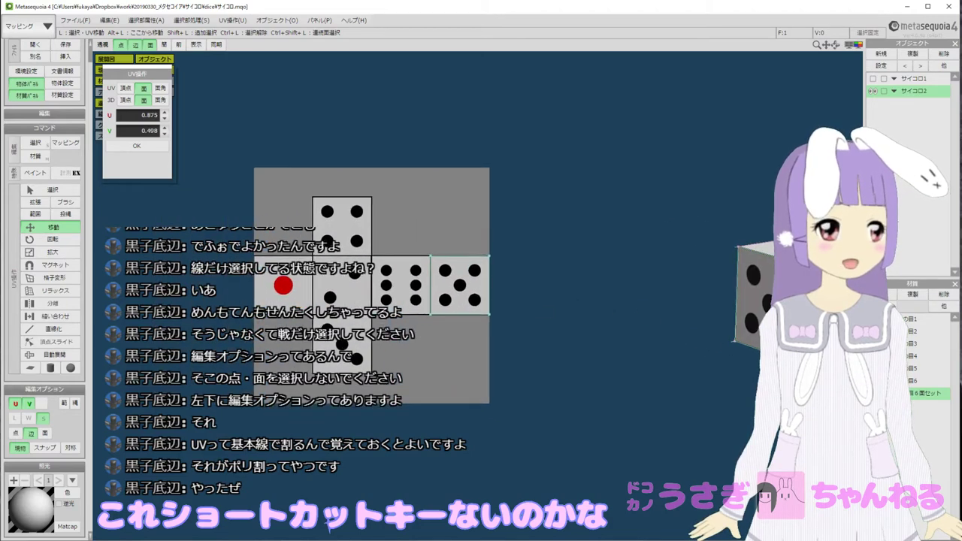
pyautogui.moveTo(839, 293); pyautogui.dragTo(719, 284, button='middle')
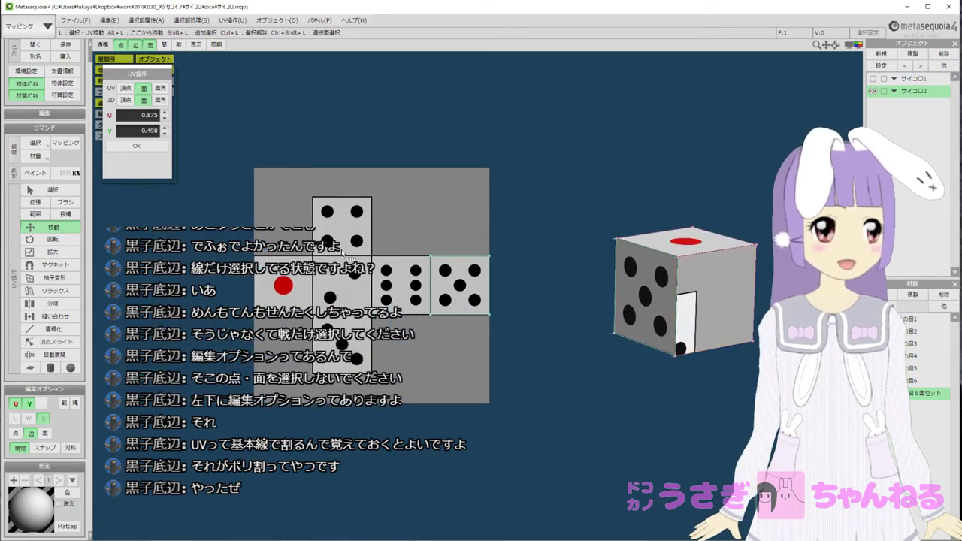
pyautogui.click(719, 303)
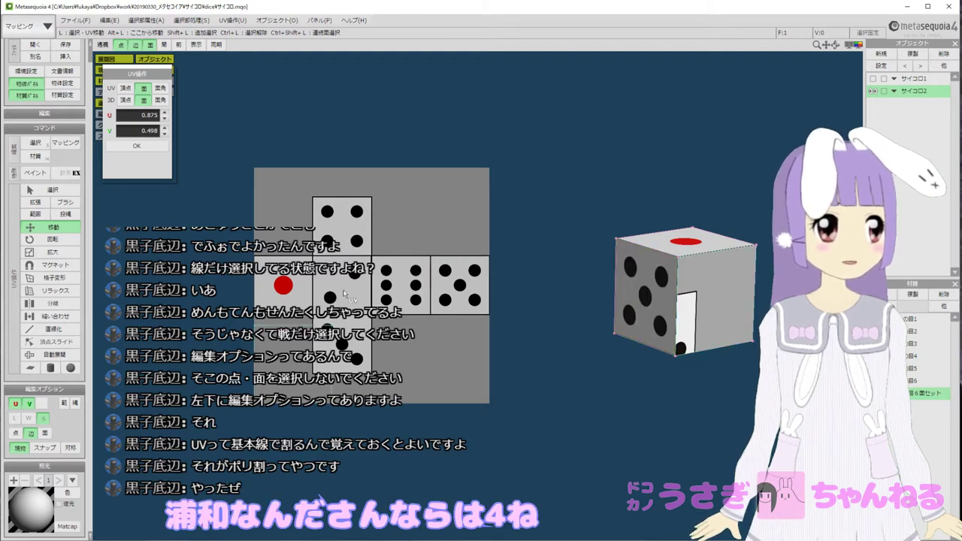
pyautogui.moveTo(292, 354); pyautogui.dragTo(342, 217)
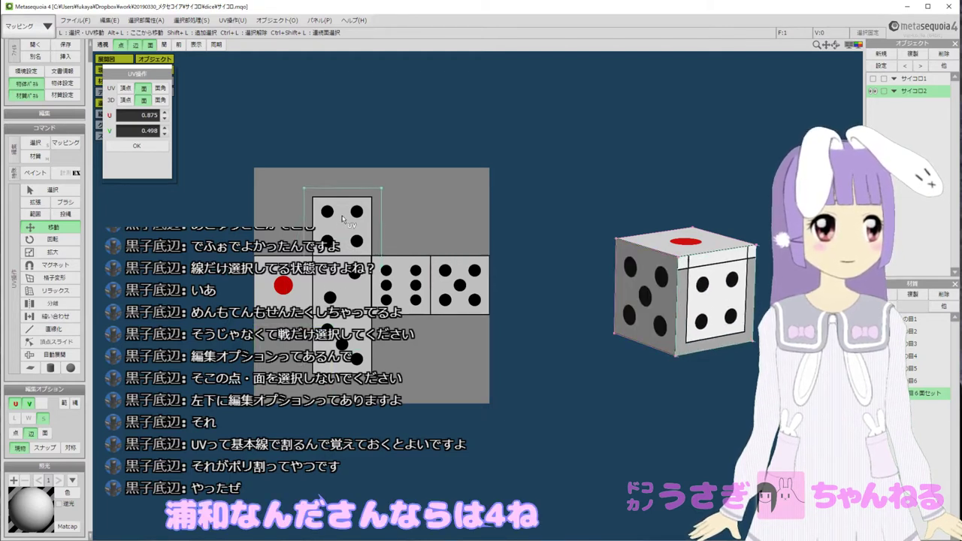
pyautogui.click(54, 253)
pyautogui.moveTo(341, 256); pyautogui.dragTo(353, 240)
pyautogui.click(54, 227)
# Select the blank bottom face and fit its UVs to the six-pip square, scaled down and aligned at about U 0.622, V 0.497.
pyautogui.moveTo(658, 298); pyautogui.dragTo(582, 310, button='right')
pyautogui.moveTo(690, 328); pyautogui.dragTo(713, 274, button='right')
pyautogui.click(738, 329)
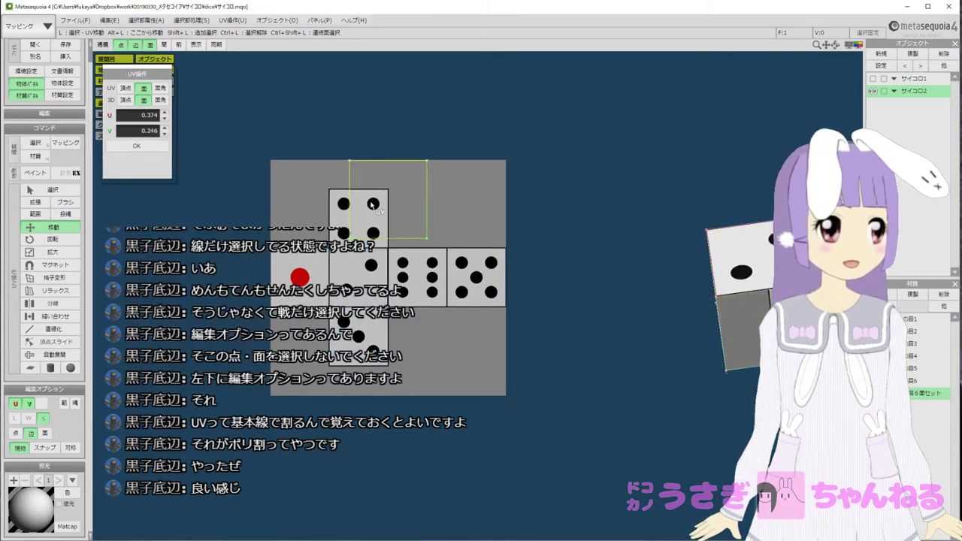
pyautogui.moveTo(371, 205); pyautogui.dragTo(400, 281)
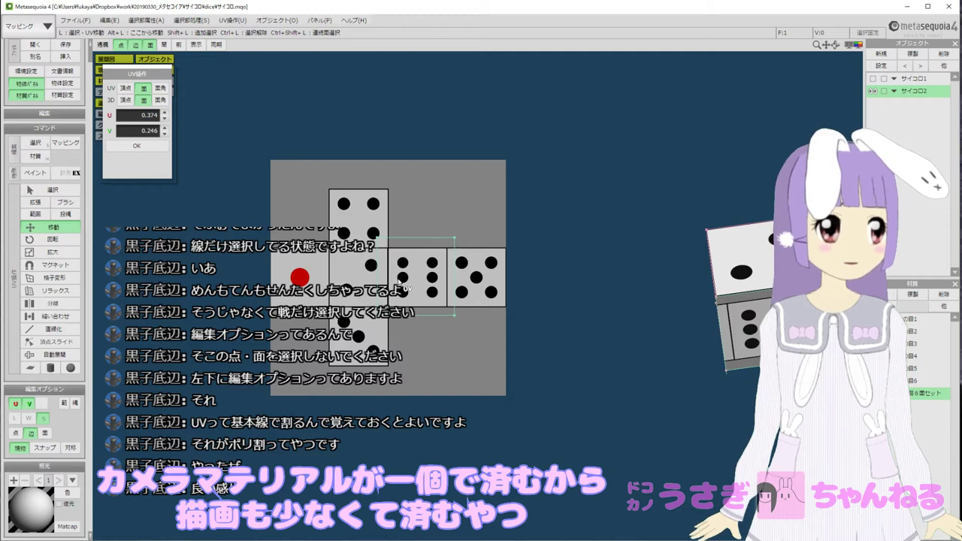
pyautogui.click(46, 252)
pyautogui.moveTo(407, 291); pyautogui.dragTo(404, 275)
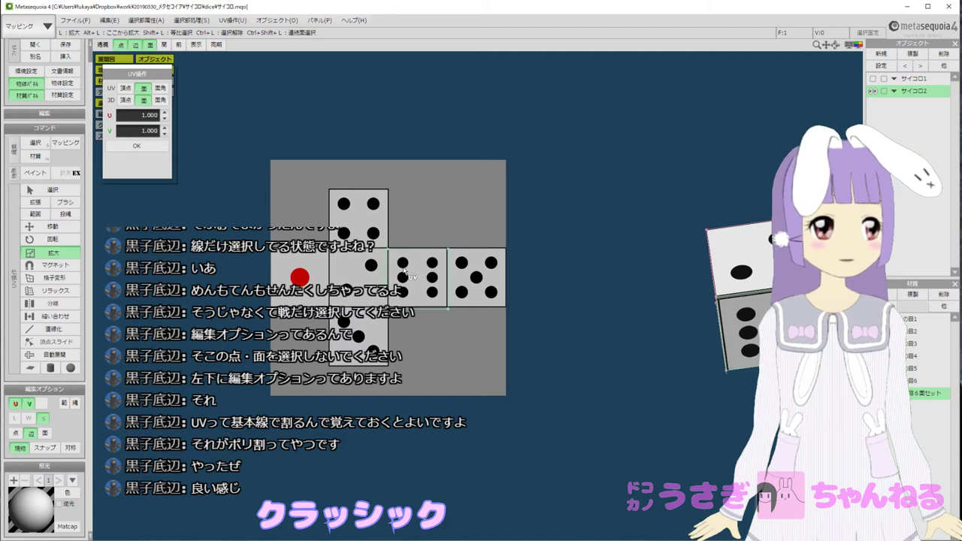
pyautogui.click(46, 226)
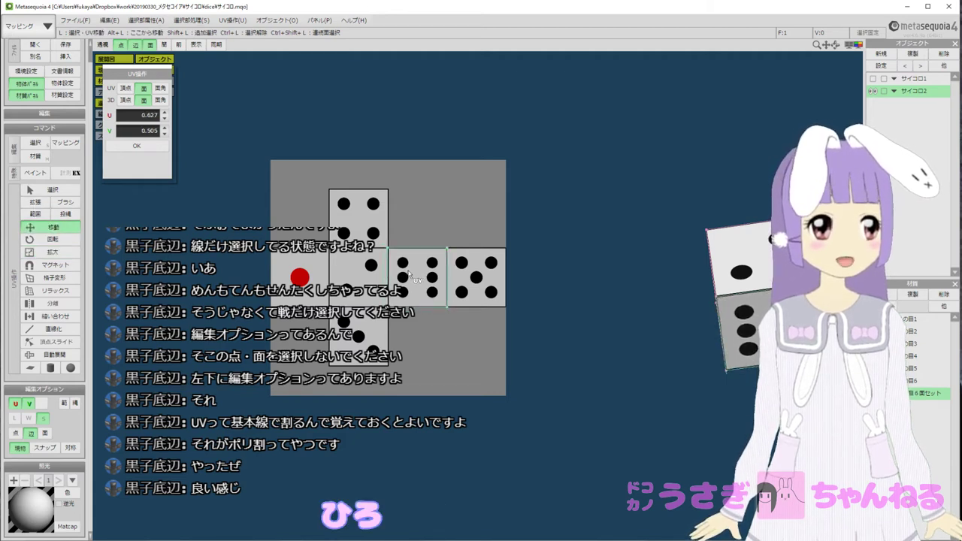
pyautogui.moveTo(688, 315)
pyautogui.mouseDown(button='middle')
pyautogui.moveTo(661, 312)
pyautogui.moveTo(682, 318)
pyautogui.mouseUp(button='middle')
pyautogui.moveTo(682, 318); pyautogui.dragTo(422, 313, button='right')
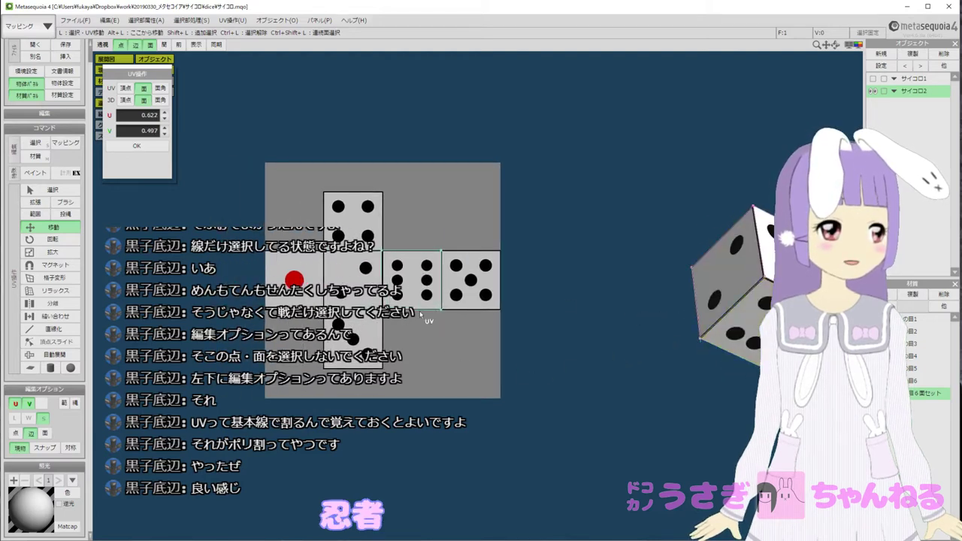
# Shrink the five-pip face's UVs inside their texture square and centre them at about U 0.874, V 0.499.
pyautogui.moveTo(808, 329); pyautogui.dragTo(671, 326, button='middle')
pyautogui.moveTo(670, 327); pyautogui.dragTo(522, 310, button='right')
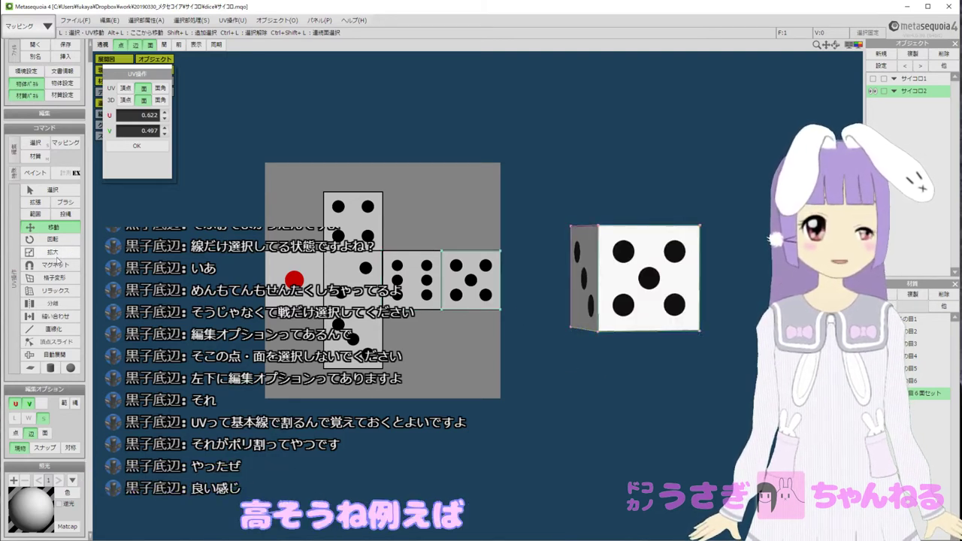
pyautogui.click(53, 252)
pyautogui.moveTo(476, 290); pyautogui.dragTo(447, 275)
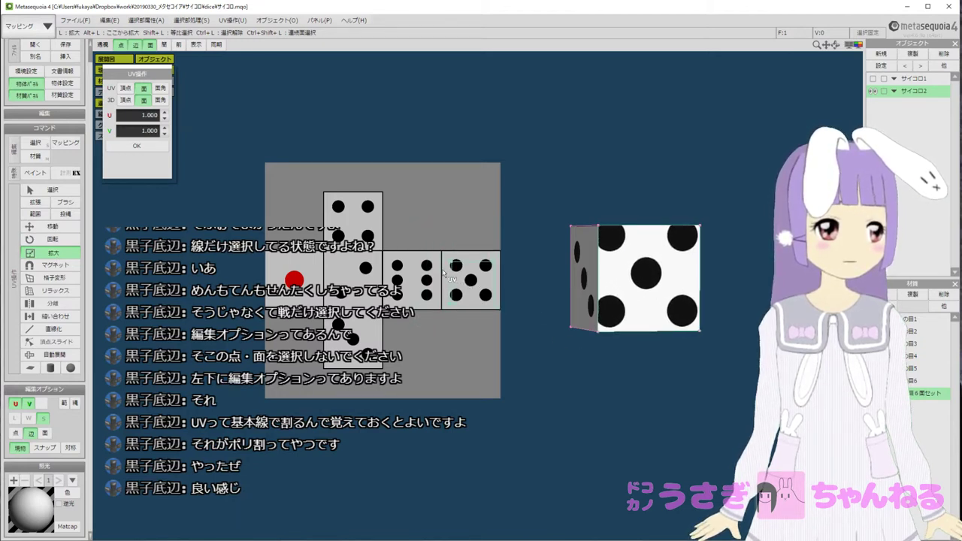
pyautogui.click(52, 227)
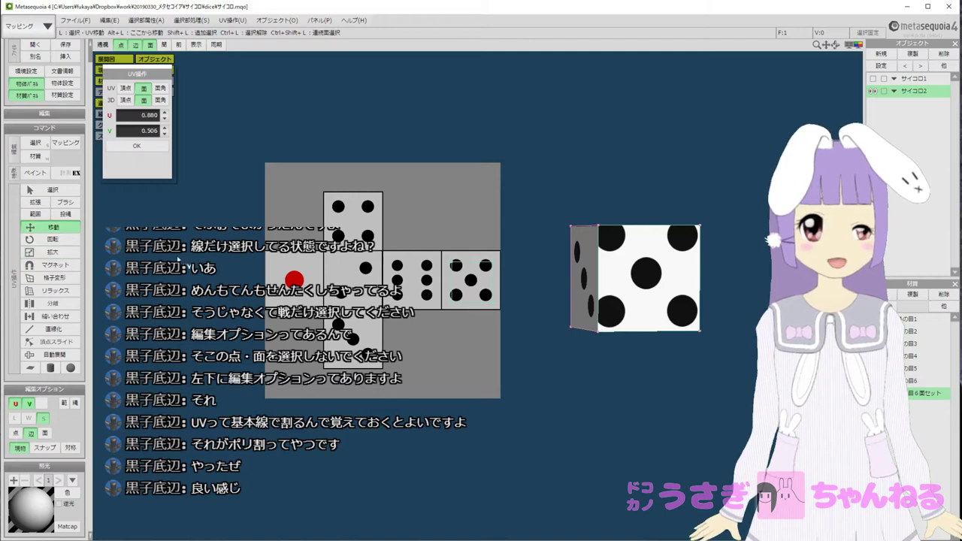
pyautogui.moveTo(465, 279); pyautogui.dragTo(462, 278)
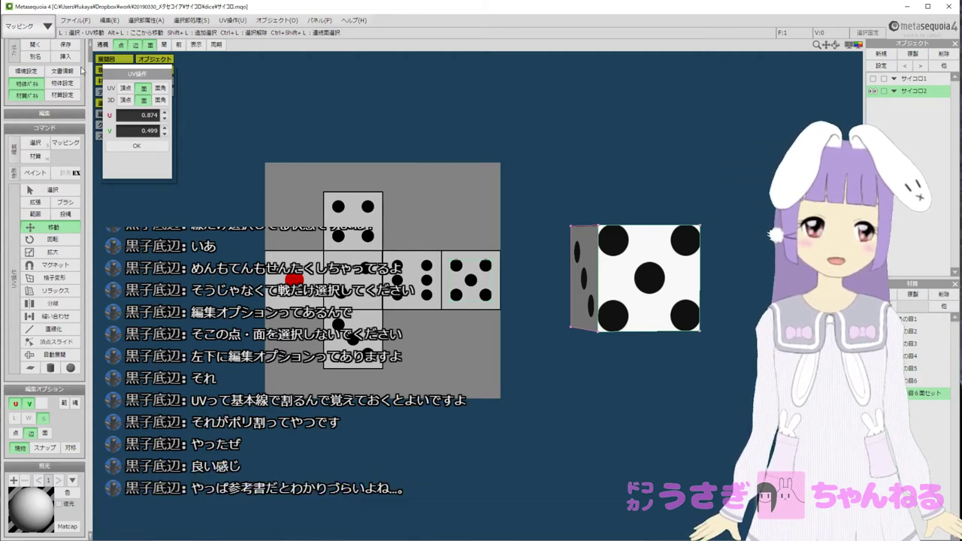
# Switch from mapping mode to modelling mode with the second die in view.
pyautogui.click(30, 26)
pyautogui.click(37, 57)
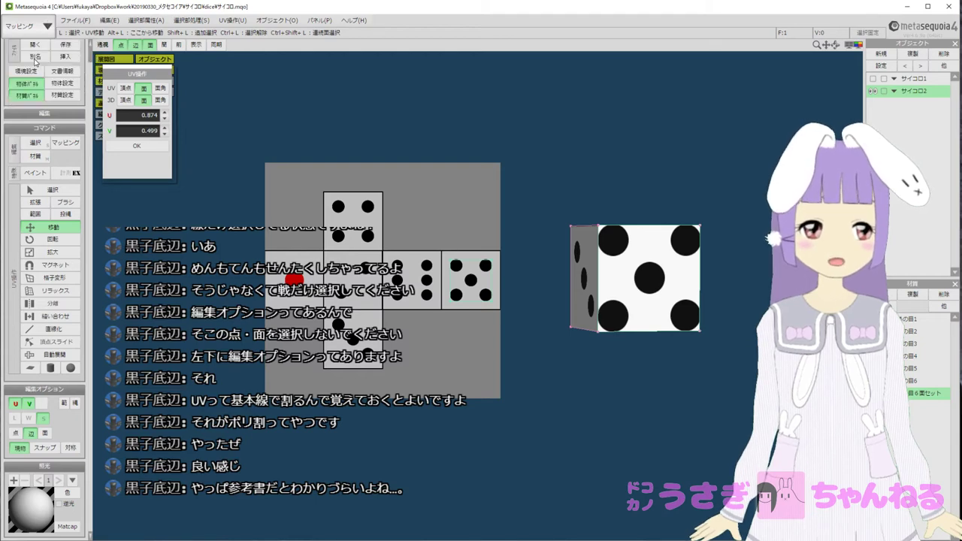
pyautogui.moveTo(572, 262); pyautogui.dragTo(320, 220, button='right')
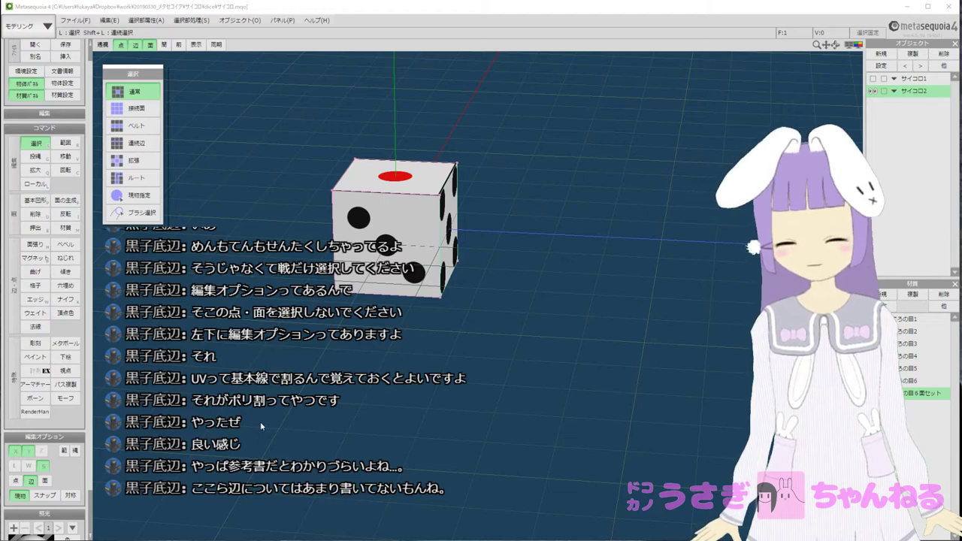
# Examine the second die's top and side faces up close and from farther away.
pyautogui.moveTo(246, 332); pyautogui.dragTo(278, 351, button='middle')
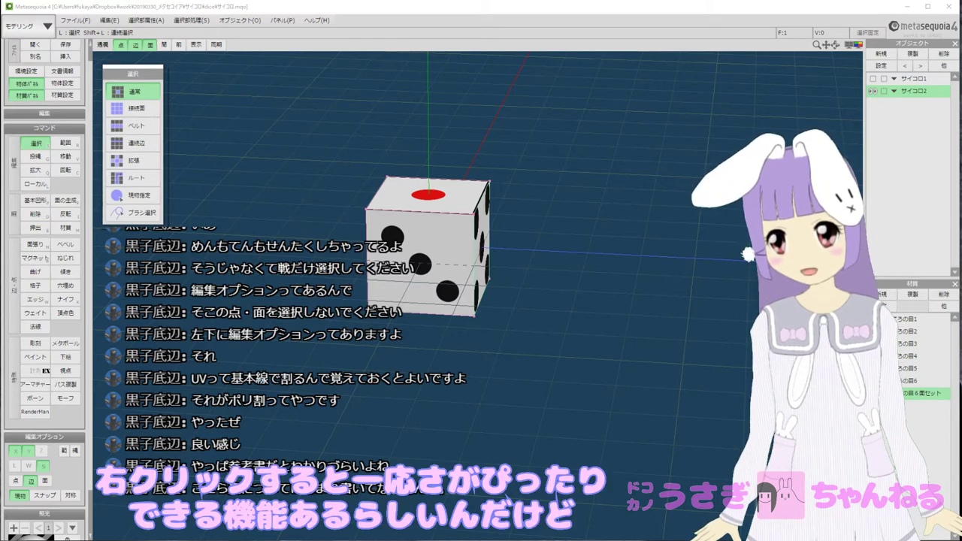
pyautogui.moveTo(251, 197)
pyautogui.mouseDown(button='right')
pyautogui.moveTo(259, 212)
pyautogui.moveTo(279, 180)
pyautogui.moveTo(239, 205)
pyautogui.mouseUp(button='right')
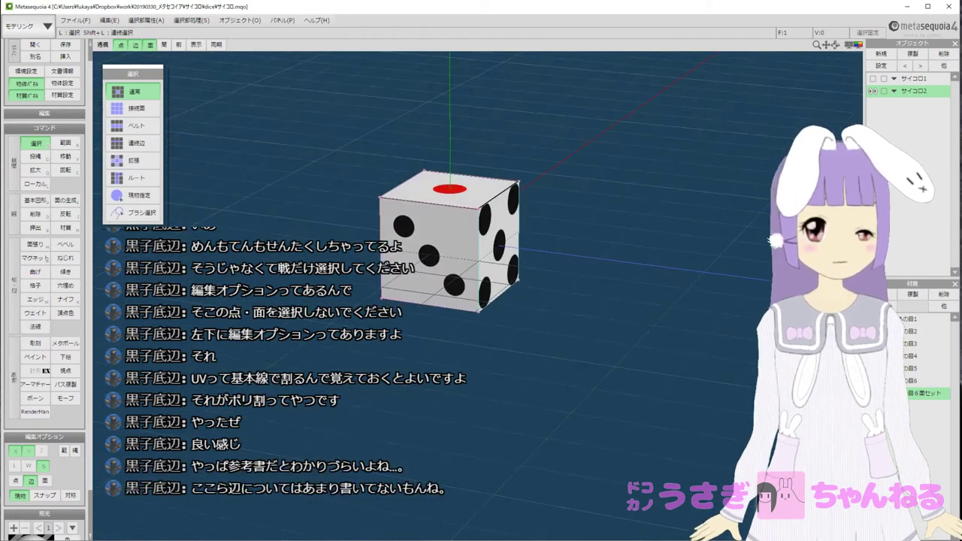
pyautogui.scroll(3, 436, 195)
pyautogui.moveTo(320, 263); pyautogui.dragTo(300, 296, button='middle')
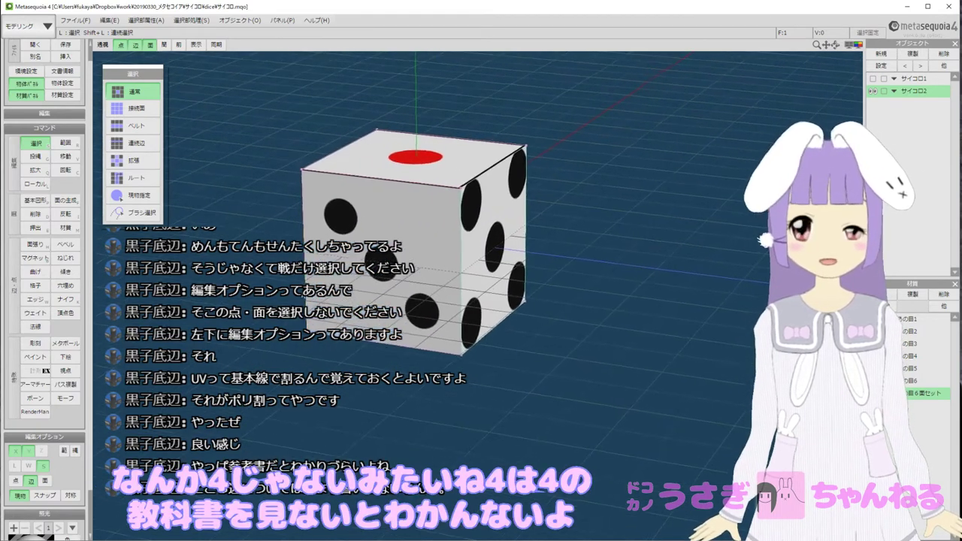
pyautogui.moveTo(417, 229); pyautogui.dragTo(412, 233, button='middle')
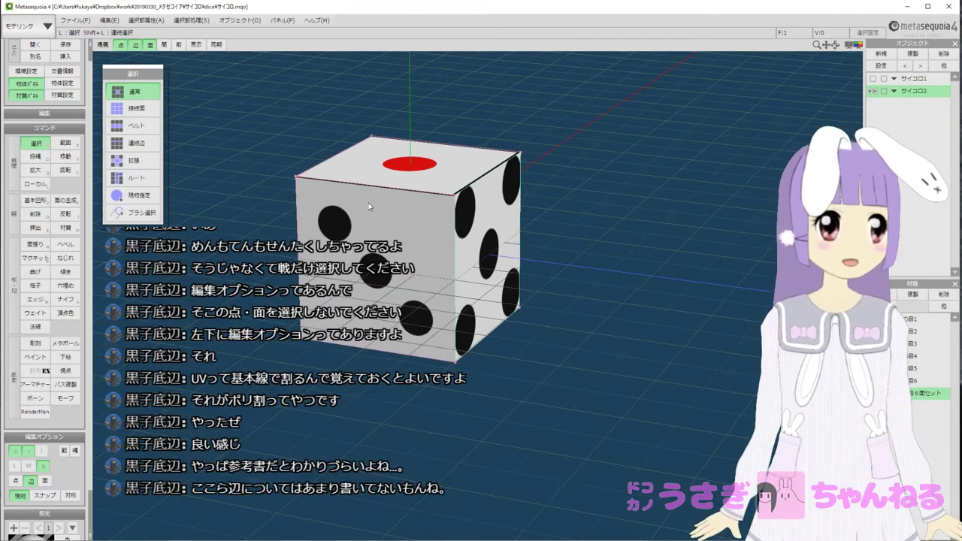
pyautogui.scroll(-3, 369, 209)
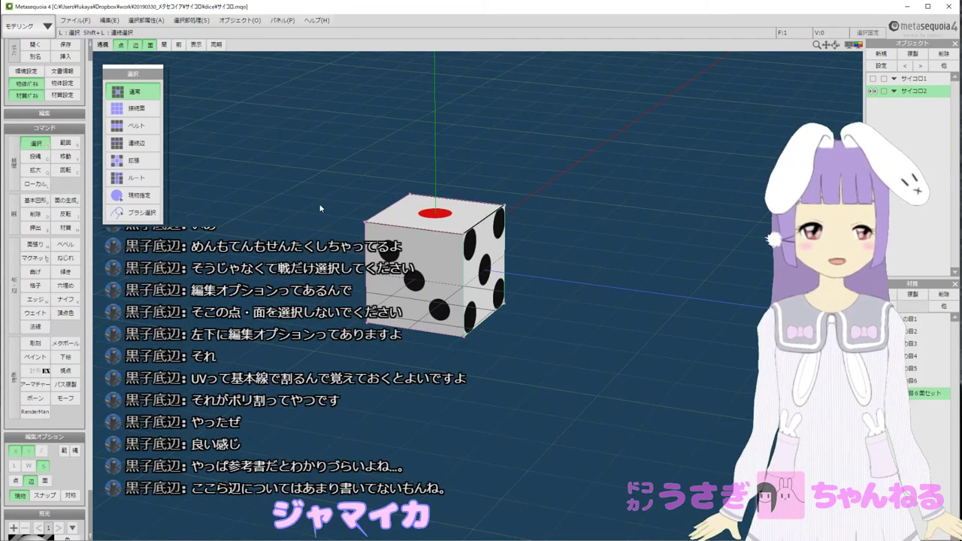
pyautogui.scroll(3, 320, 208)
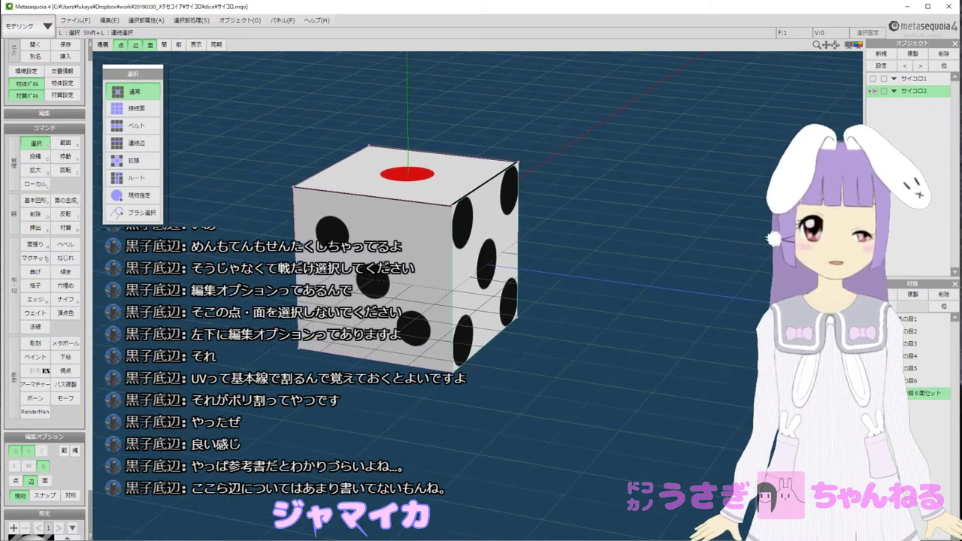
# Add a new object, show サイコロ1, and make サイコロ1 the current, only unlocked object.
pyautogui.click(884, 55)
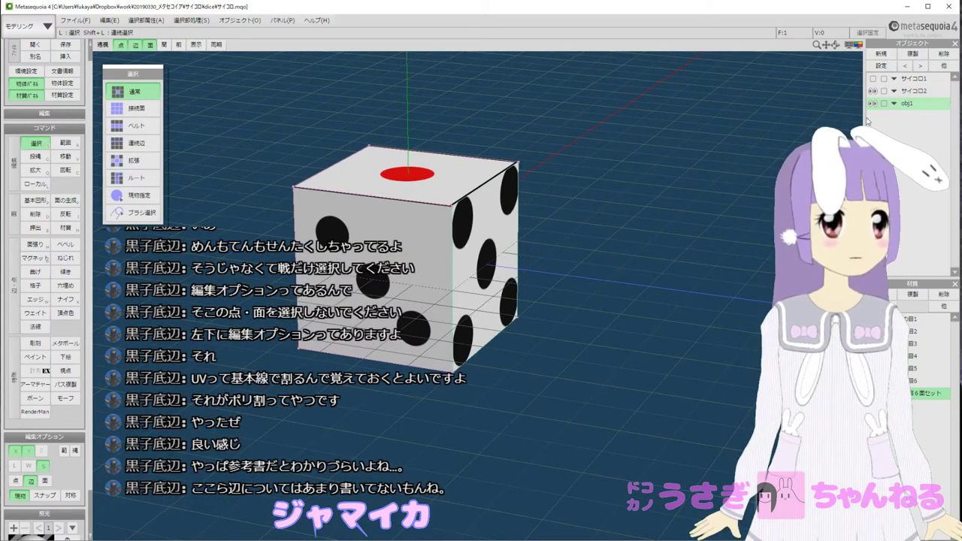
pyautogui.click(873, 79)
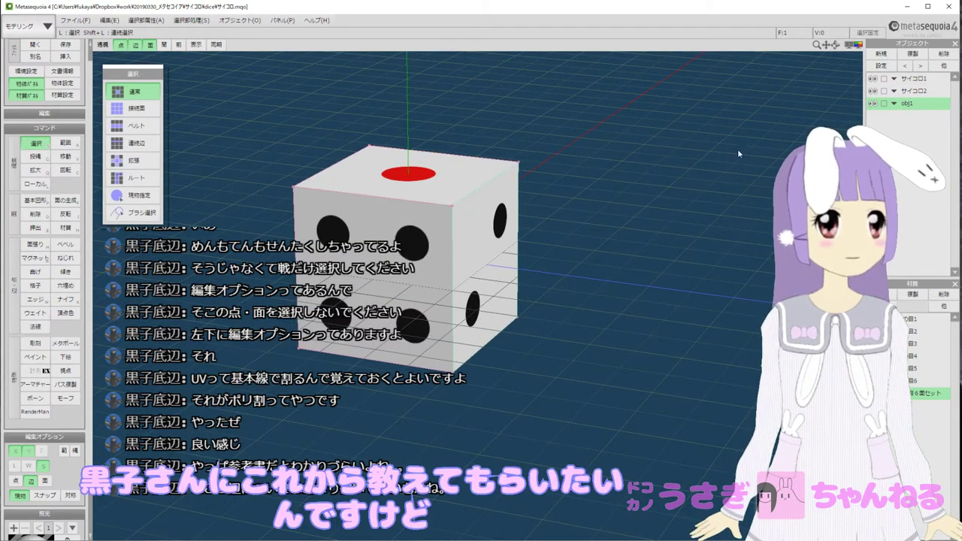
pyautogui.click(885, 79)
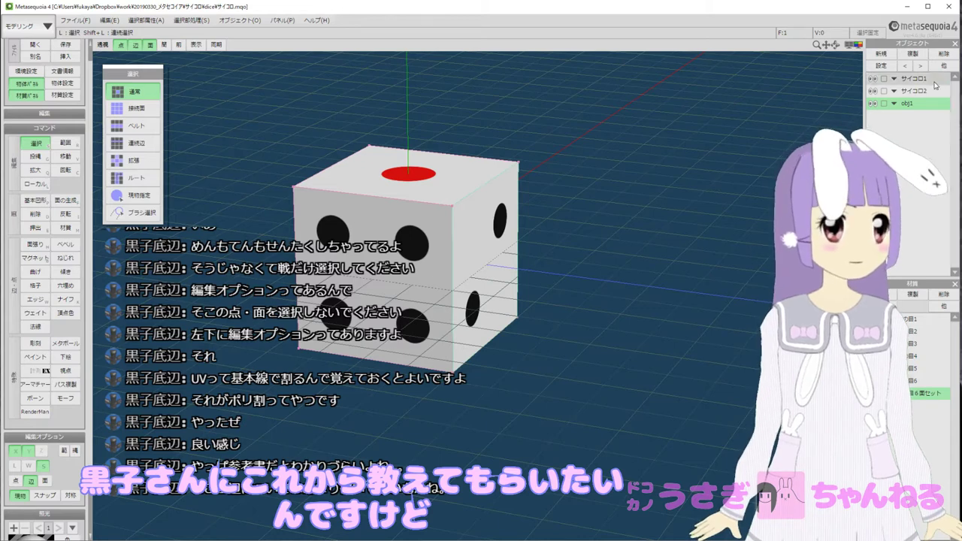
pyautogui.click(885, 79)
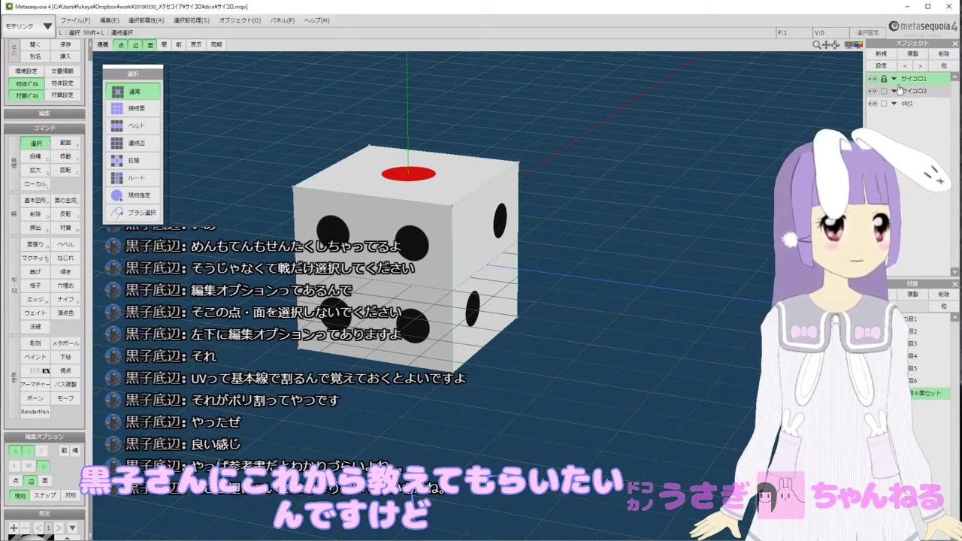
pyautogui.click(884, 91)
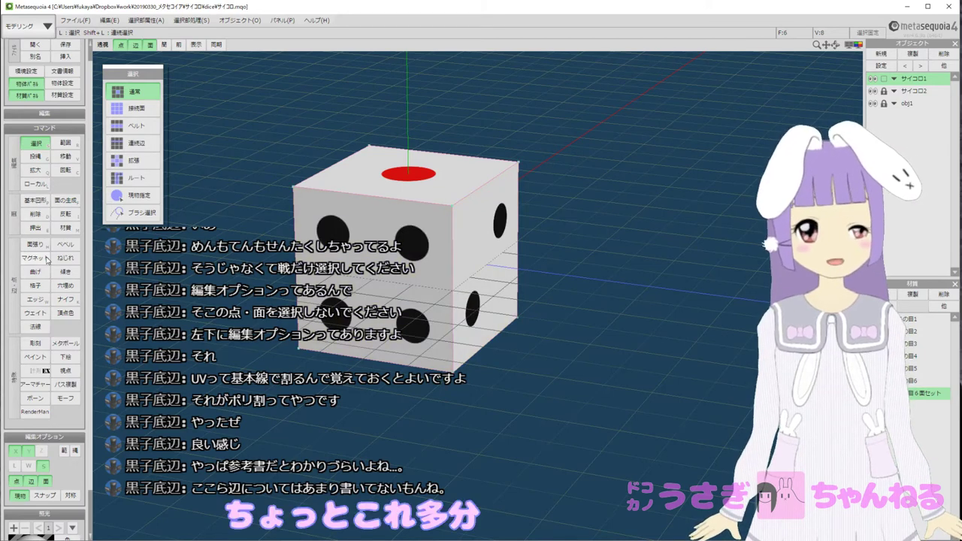
# Move サイコロ1 by 306.51 along Z to stand beside サイコロ2, and unlock the other two objects.
pyautogui.click(66, 156)
pyautogui.moveTo(448, 264); pyautogui.dragTo(717, 304)
pyautogui.scroll(-3, 717, 304)
pyautogui.click(884, 91)
pyautogui.click(884, 103)
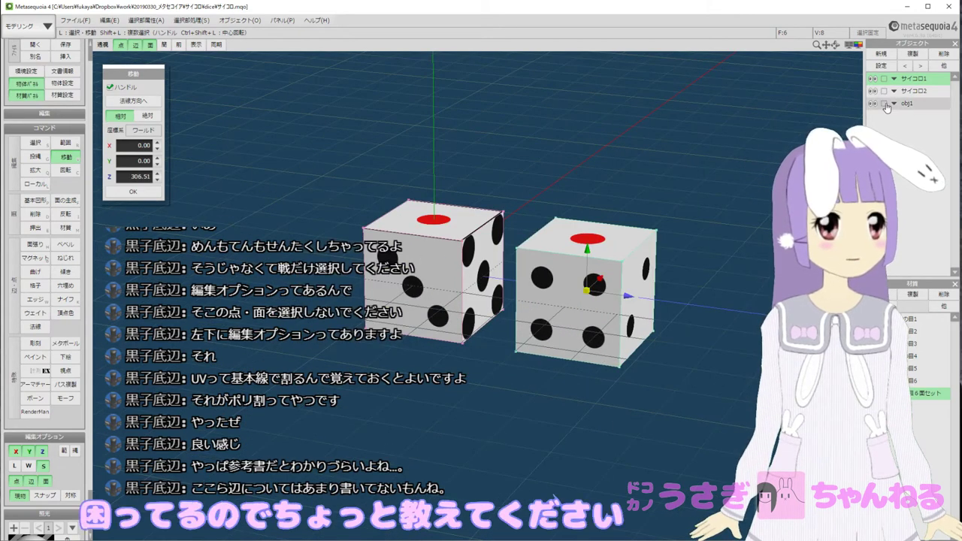
# Create a sphere of radius 100 with 20 by 20 divisions in obj1 at about Z -293, and clear the selection.
pyautogui.click(907, 102)
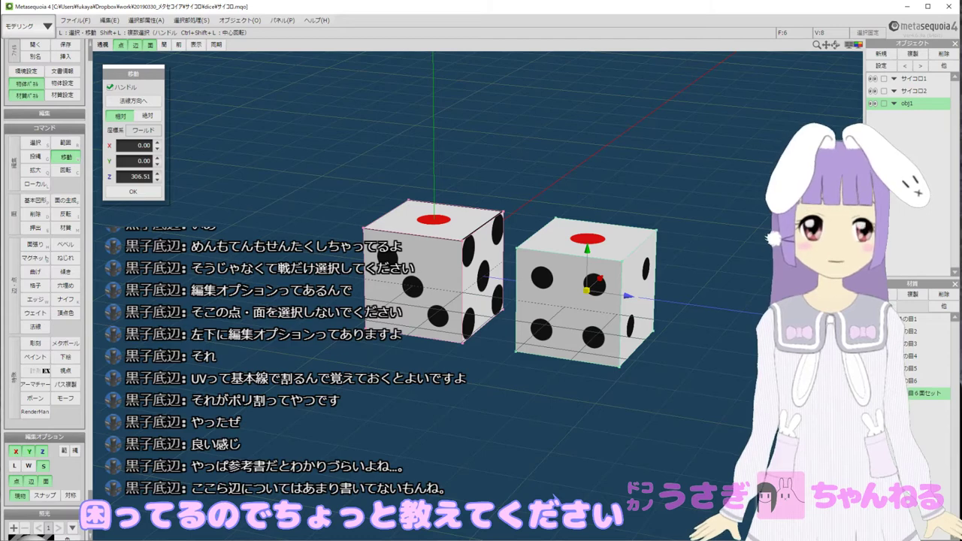
pyautogui.click(41, 203)
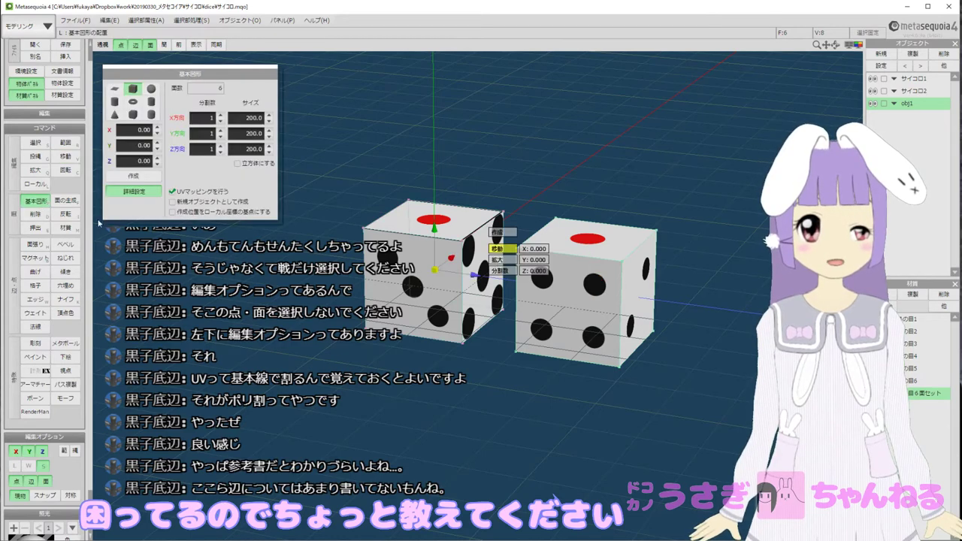
pyautogui.click(151, 89)
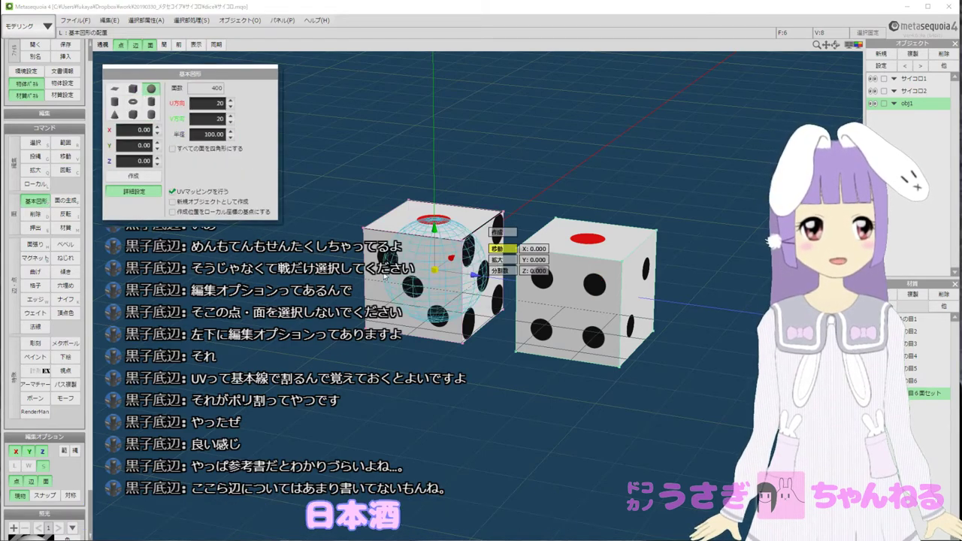
pyautogui.moveTo(474, 274); pyautogui.dragTo(285, 235)
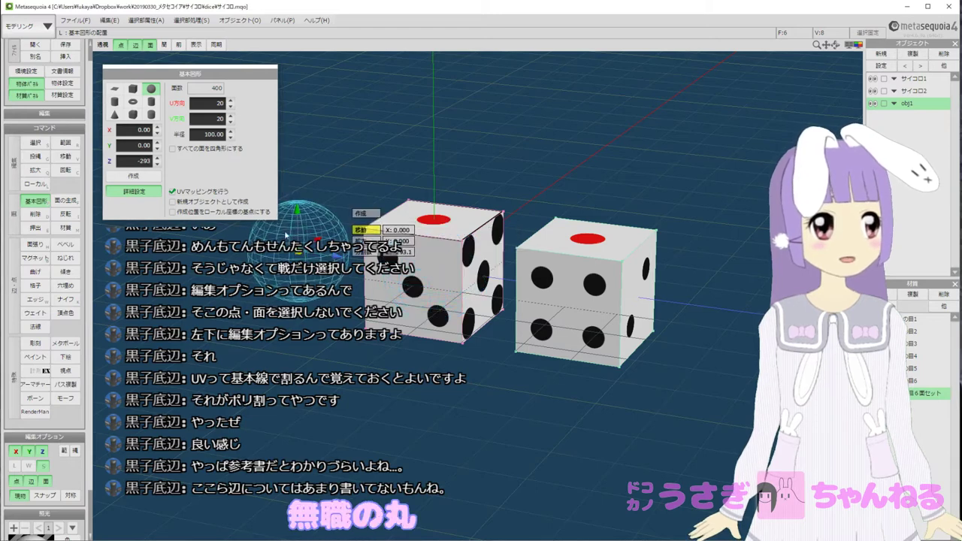
pyautogui.click(368, 215)
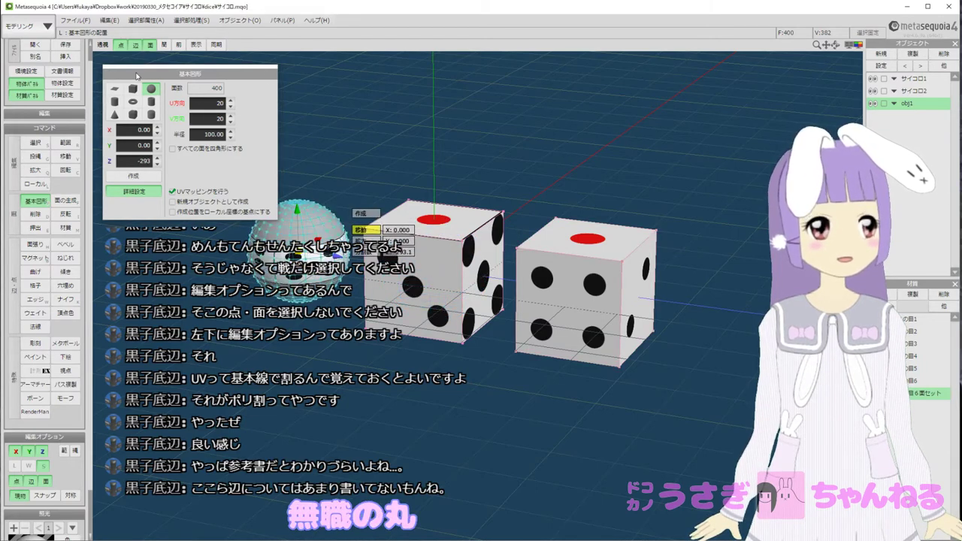
pyautogui.click(36, 143)
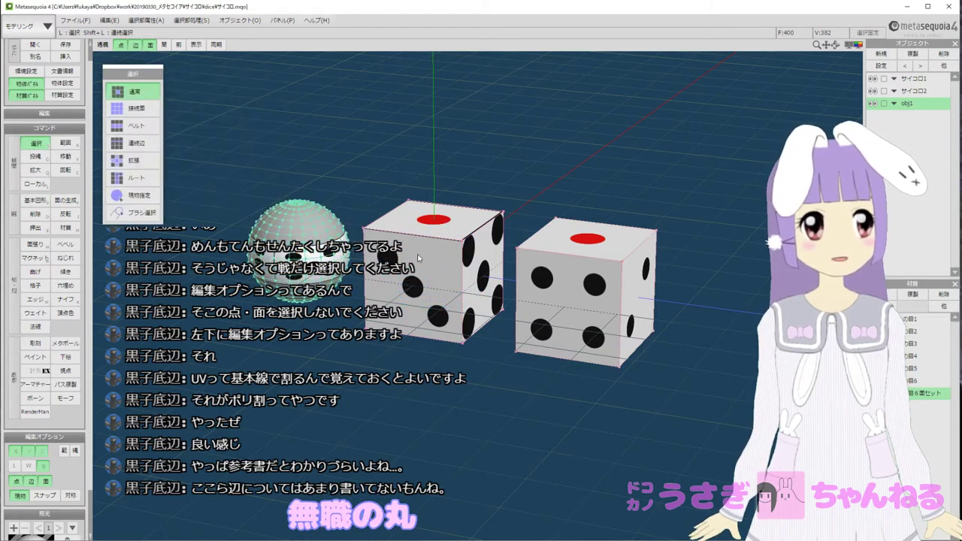
pyautogui.click(531, 392)
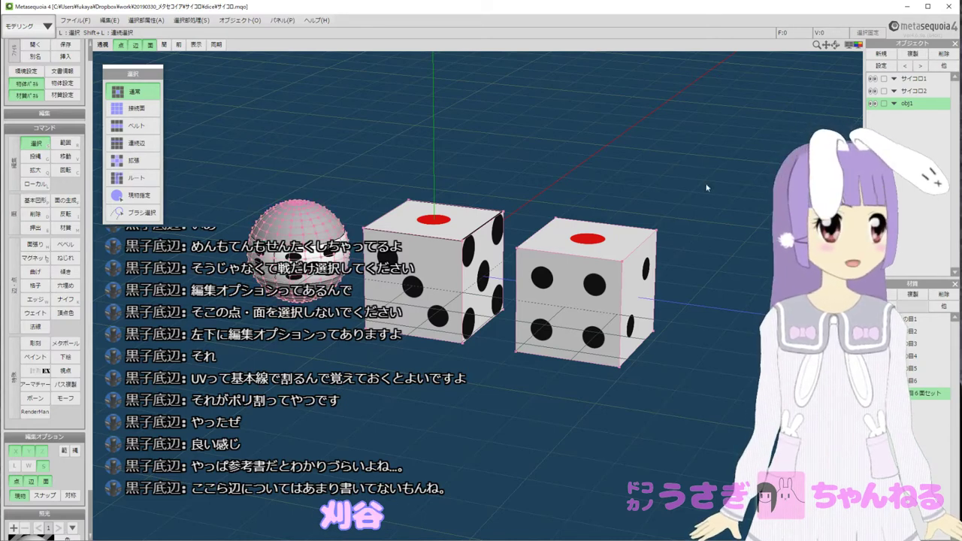
pyautogui.moveTo(480, 360); pyautogui.dragTo(503, 362, button='middle')
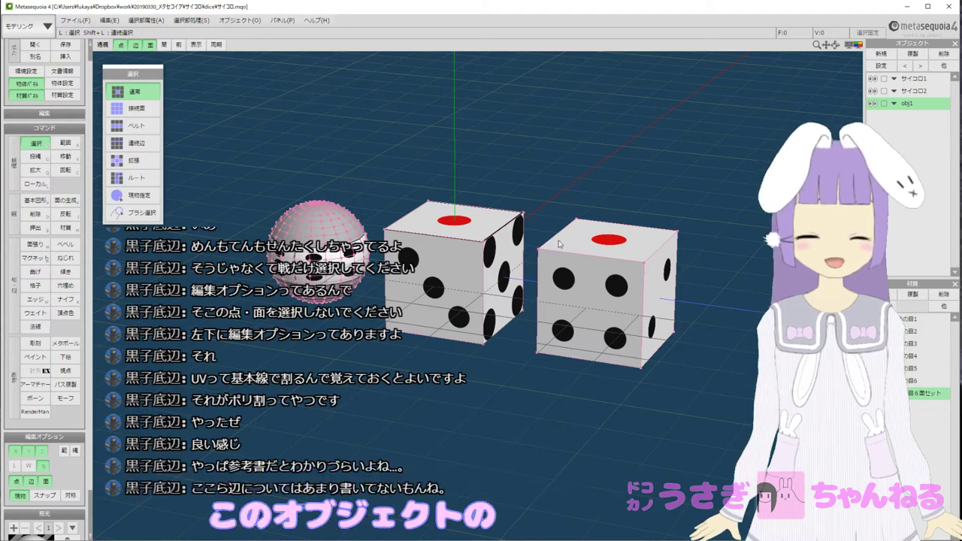
# Try selecting サイコロ2, サイコロ1 and obj1 from the object list, clear the selection, and leave obj1 as the current object.
pyautogui.click(911, 93)
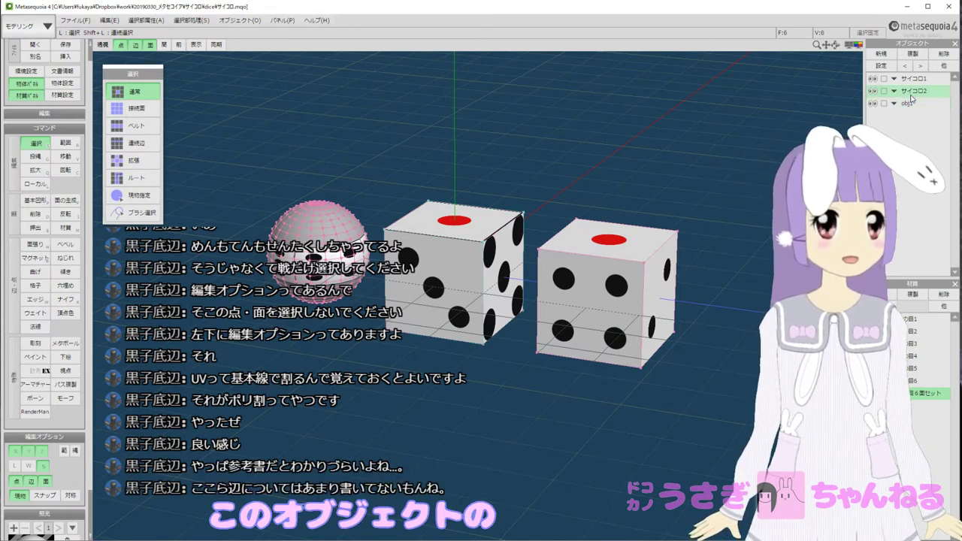
pyautogui.click(913, 80)
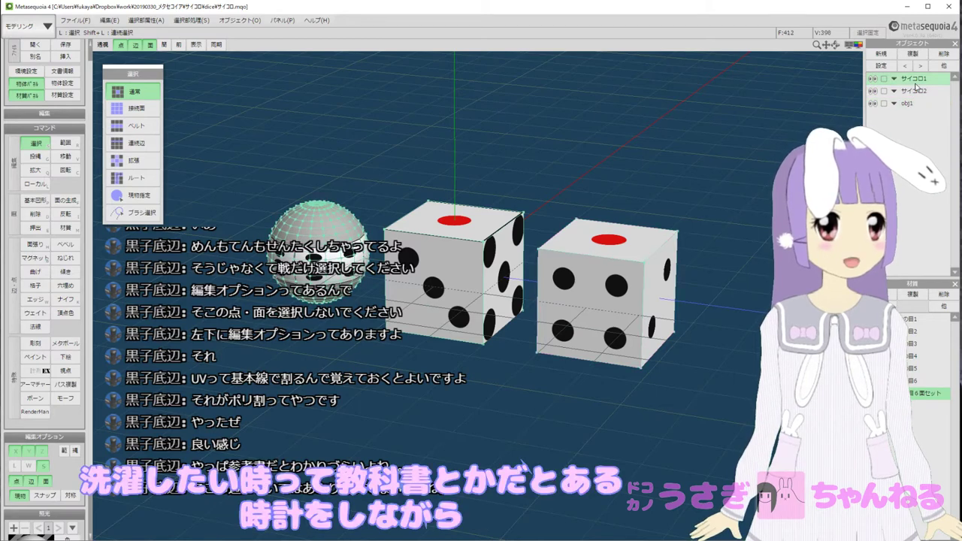
pyautogui.click(903, 102)
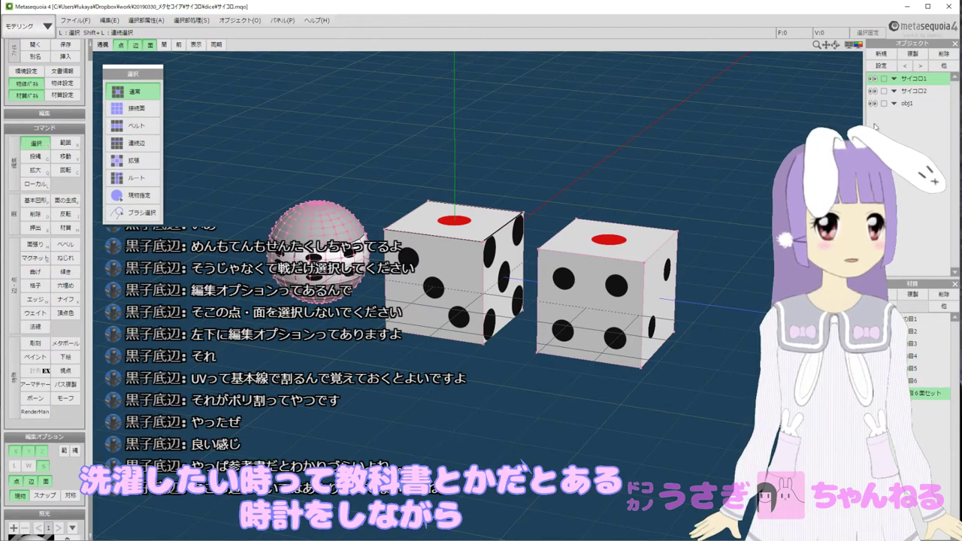
pyautogui.click(903, 95)
pyautogui.click(902, 104)
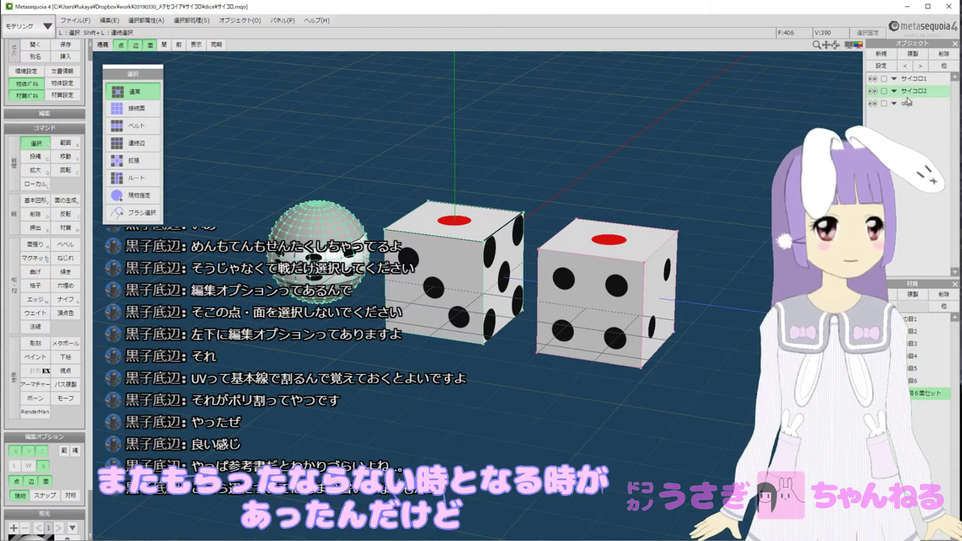
pyautogui.click(624, 182)
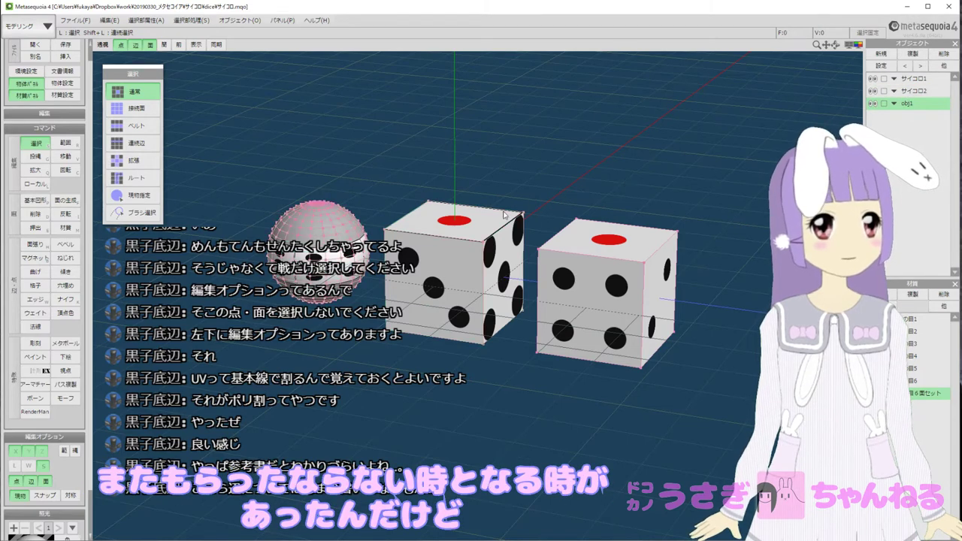
# Switch the command panel to the icon version of the modelling layout, モデリング (アイコン).
pyautogui.scroll(-2, 76, 469)
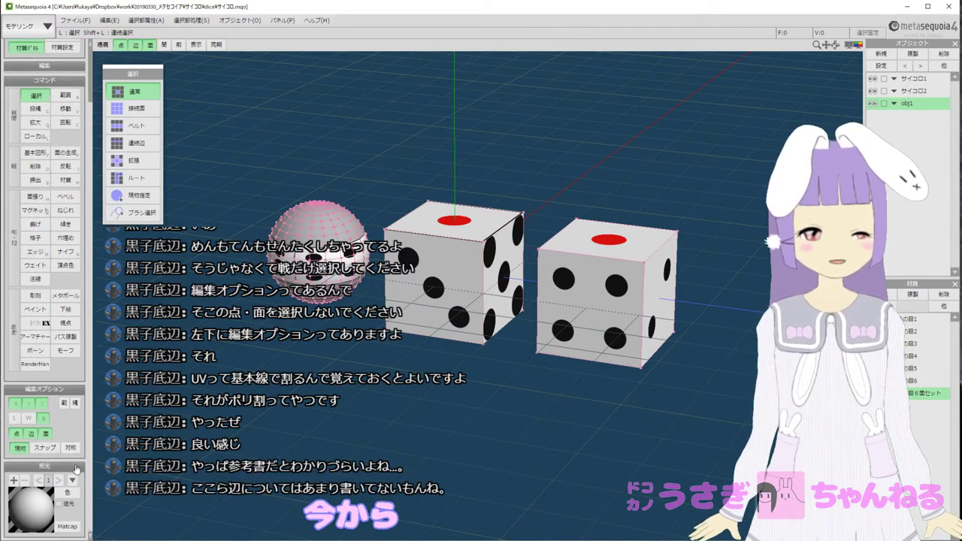
pyautogui.click(42, 28)
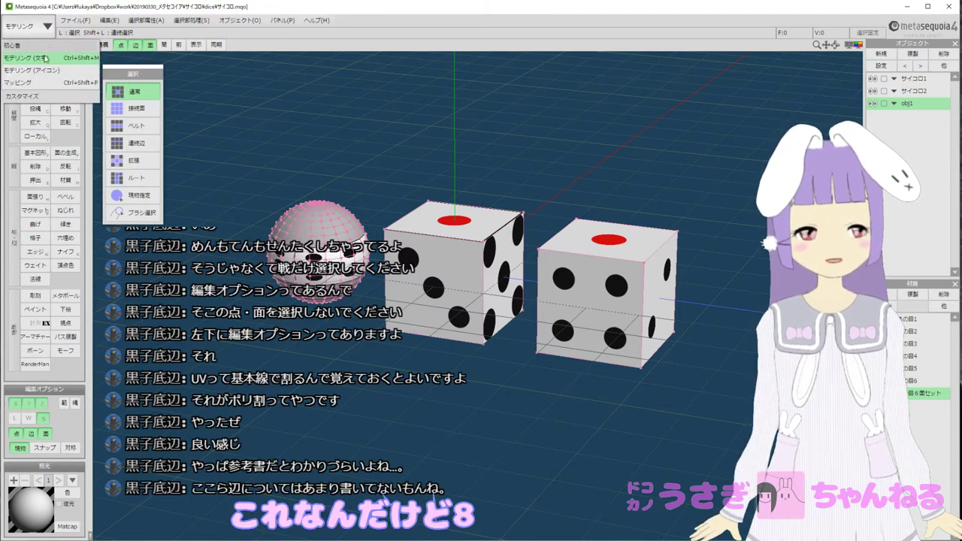
pyautogui.click(64, 73)
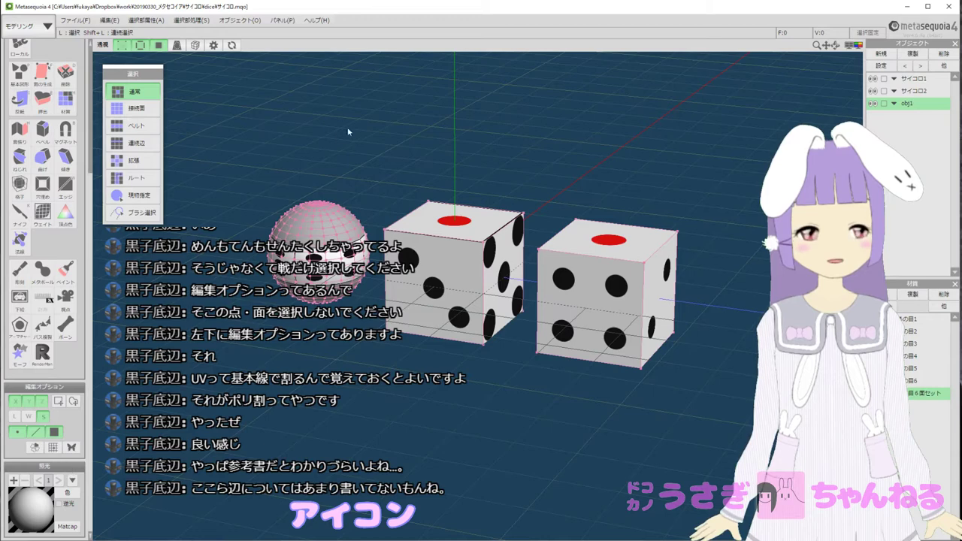
# Box-select the sphere and both dice together, and clear the selection.
pyautogui.press('r')
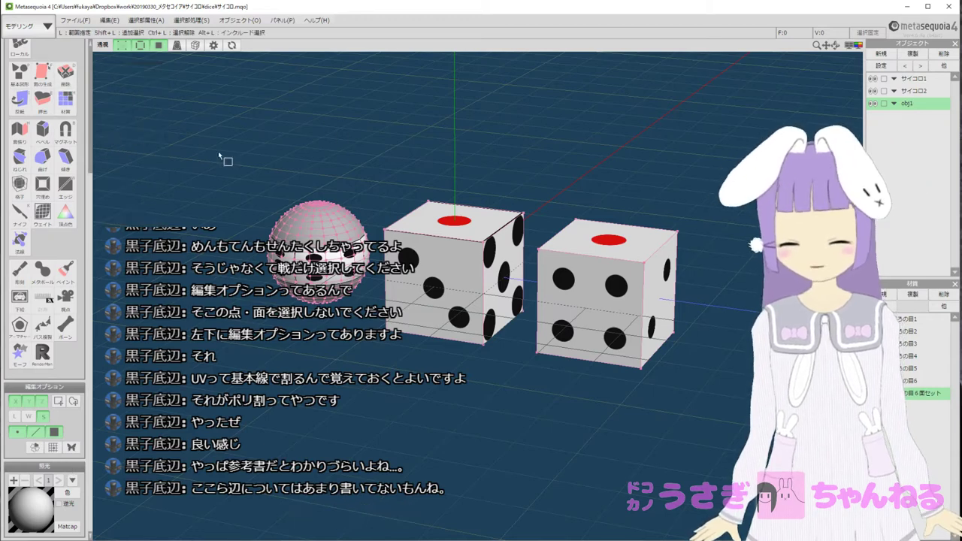
pyautogui.moveTo(239, 145); pyautogui.dragTo(722, 408)
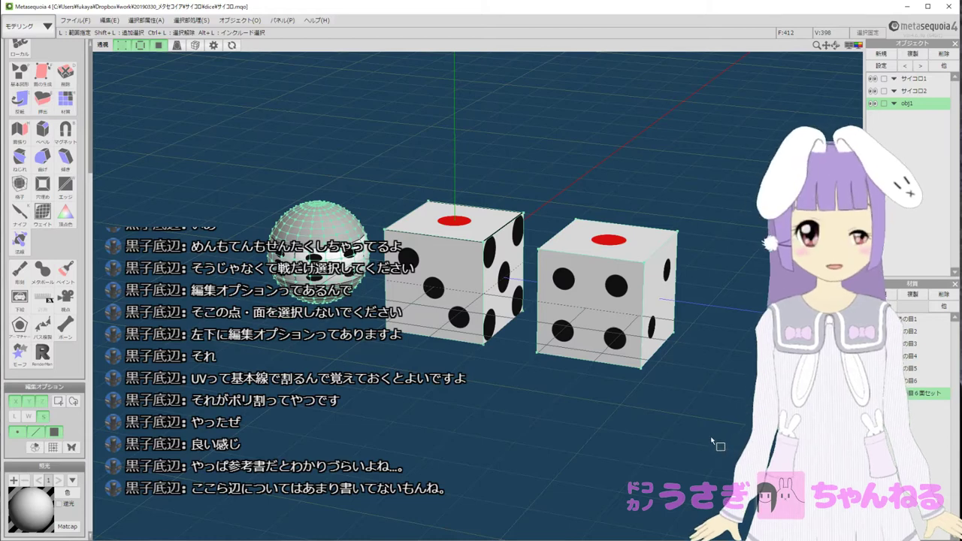
pyautogui.click(713, 439)
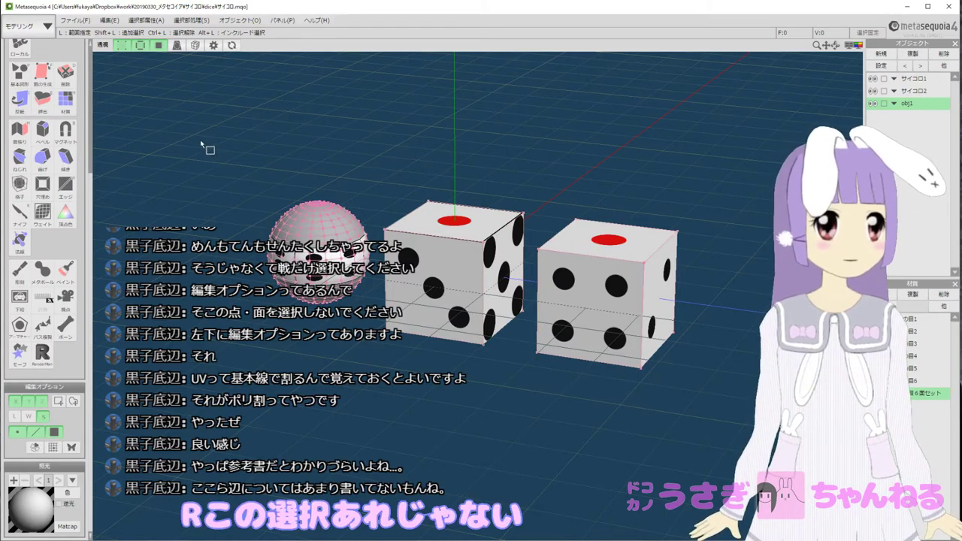
# Box-select the sphere with the adjoining die face, try moving them by X -54.19, Y -22.12, Z -108.57, undo the move, and clear the selection.
pyautogui.moveTo(201, 142); pyautogui.dragTo(451, 371)
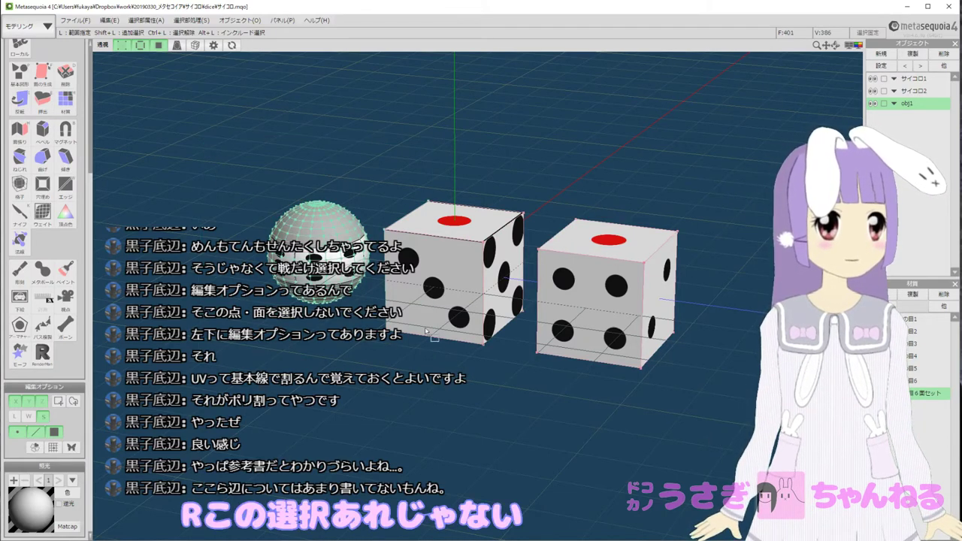
pyautogui.moveTo(242, 91); pyautogui.dragTo(472, 401)
pyautogui.moveTo(403, 329); pyautogui.dragTo(405, 333, button='middle')
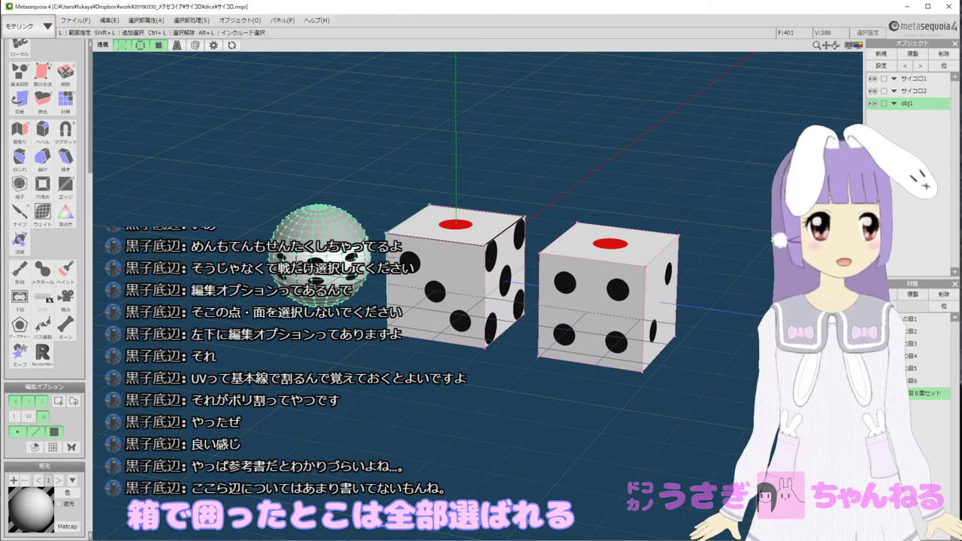
pyautogui.press('v')
pyautogui.moveTo(378, 254); pyautogui.dragTo(310, 267)
pyautogui.hotkey('ctrl', 'z')
pyautogui.click(347, 349)
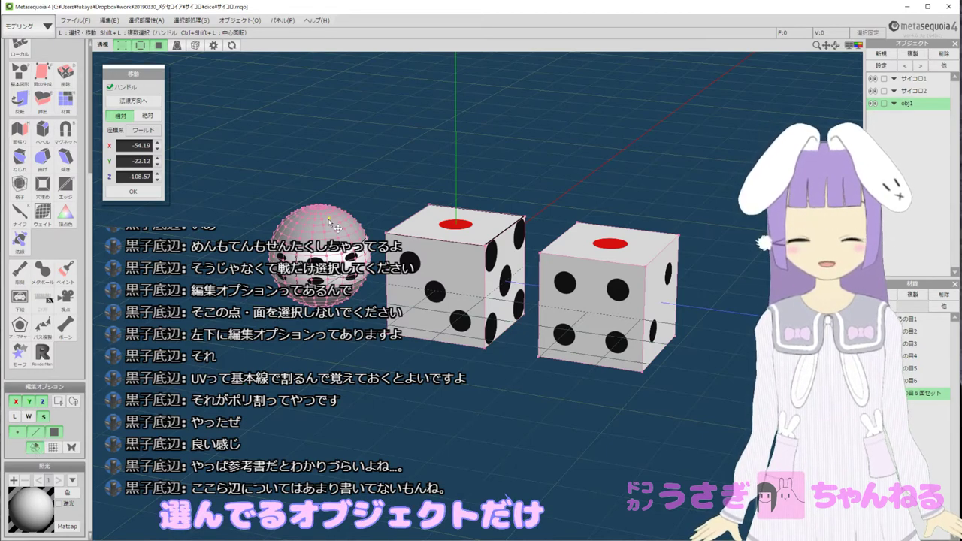
# With selection limited to the current object obj1, box-select across the sphere and the neighbouring die, and inspect the selected sphere up close.
pyautogui.press('r')
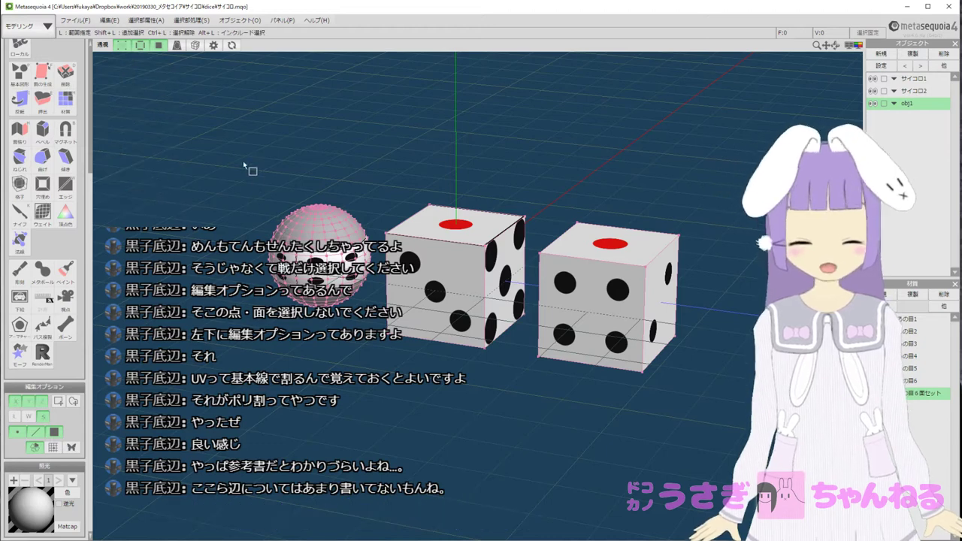
pyautogui.moveTo(242, 161); pyautogui.dragTo(487, 408)
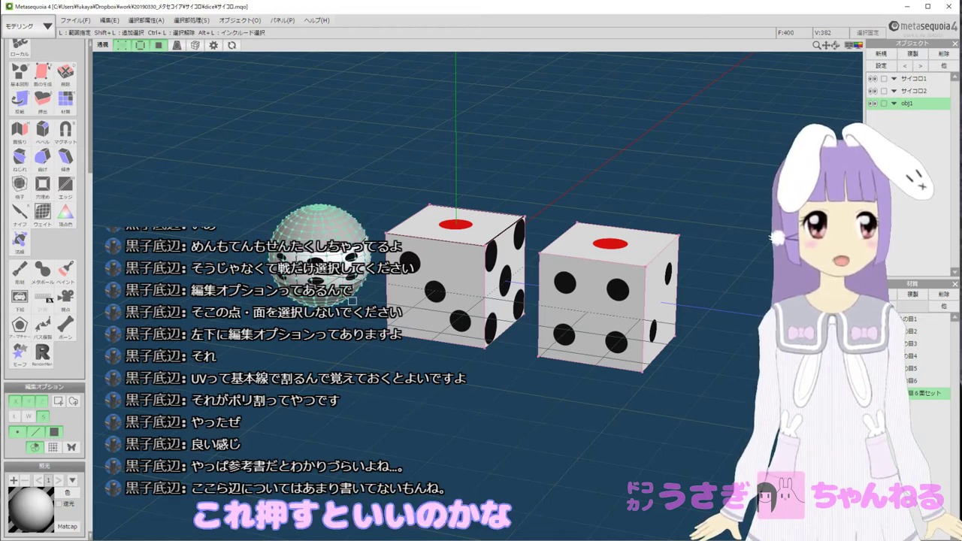
pyautogui.moveTo(344, 302)
pyautogui.mouseDown(button='middle')
pyautogui.moveTo(335, 306)
pyautogui.moveTo(354, 298)
pyautogui.mouseUp(button='middle')
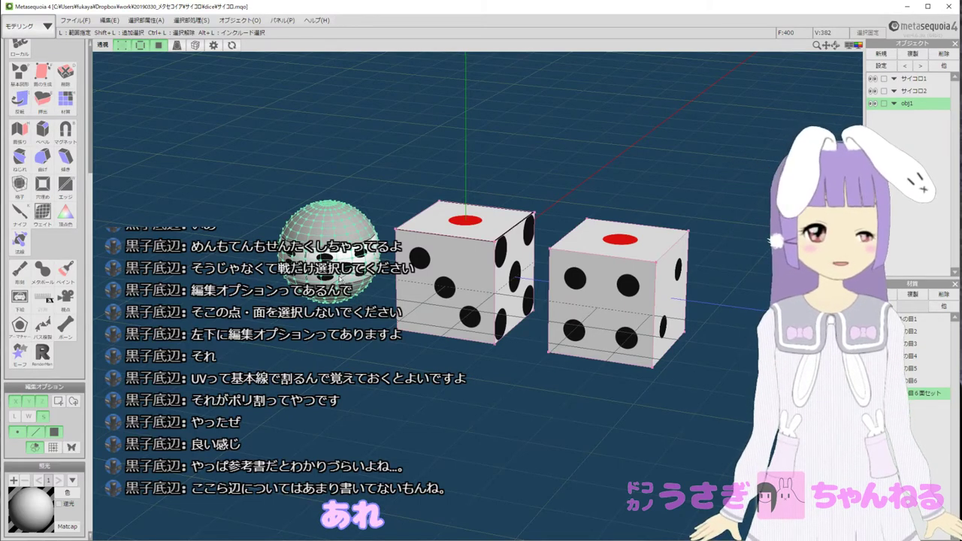
pyautogui.scroll(2, 352, 298)
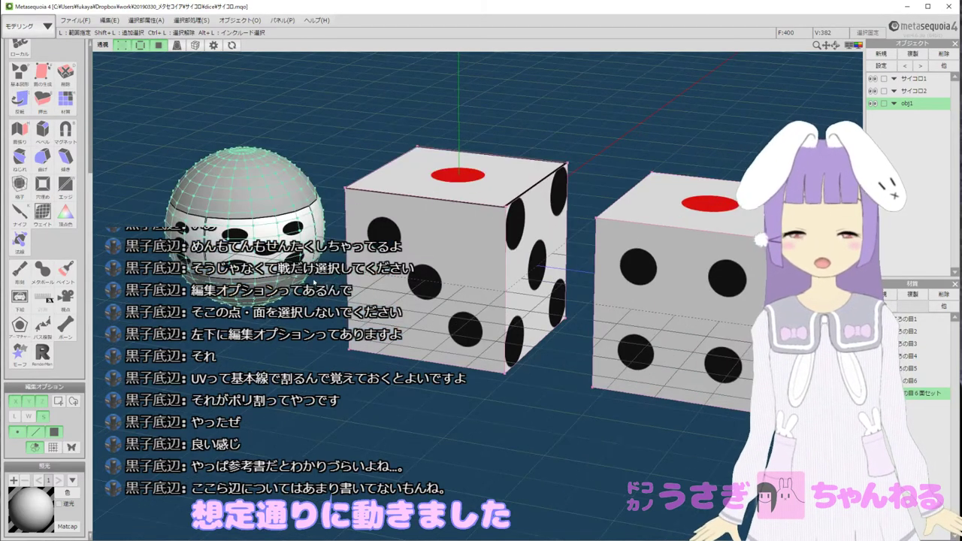
pyautogui.moveTo(314, 282); pyautogui.dragTo(290, 300, button='right')
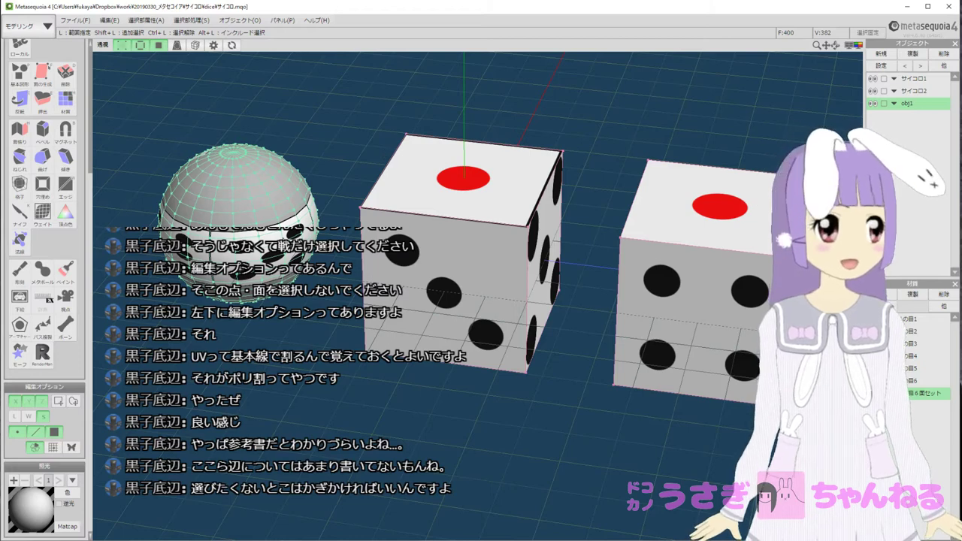
# With selection limited to the current object, make サイコロ2 current, box-select it, and move it by X -28.88, Y -47.67, Z 2.39.
pyautogui.click(35, 448)
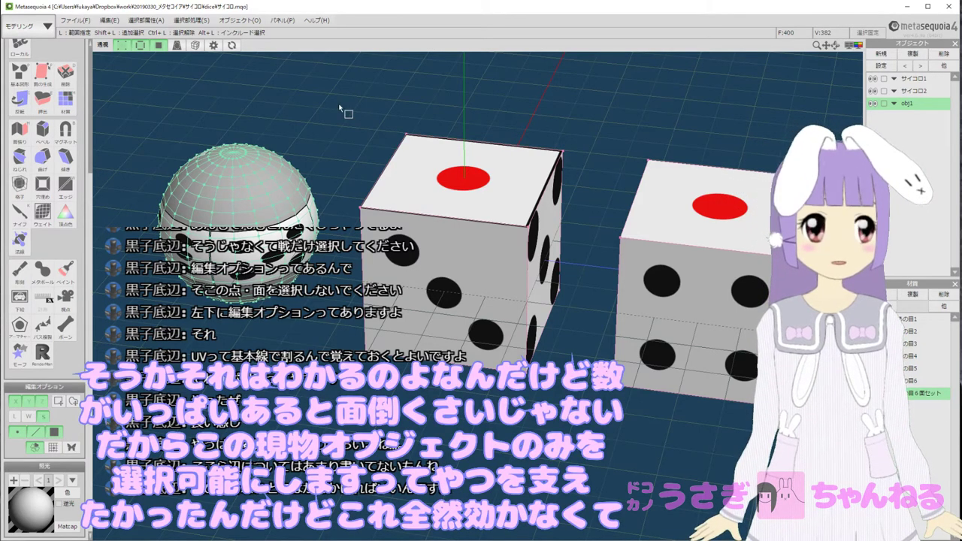
pyautogui.click(913, 90)
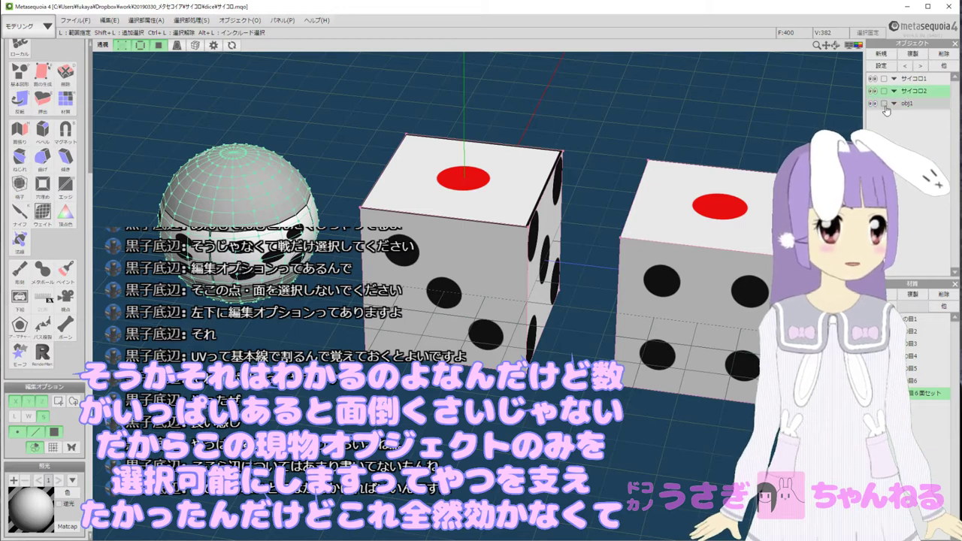
pyautogui.moveTo(257, 96); pyautogui.dragTo(632, 417)
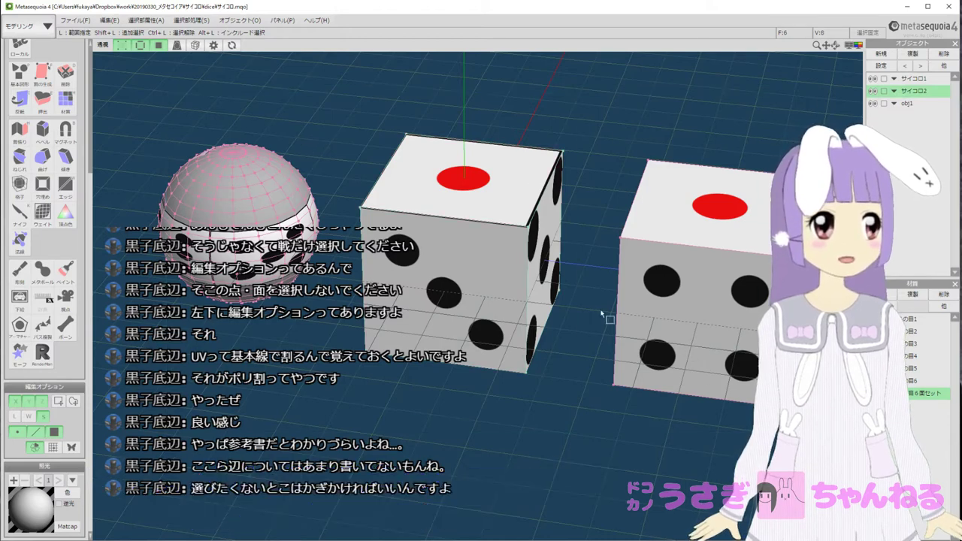
pyautogui.press('v')
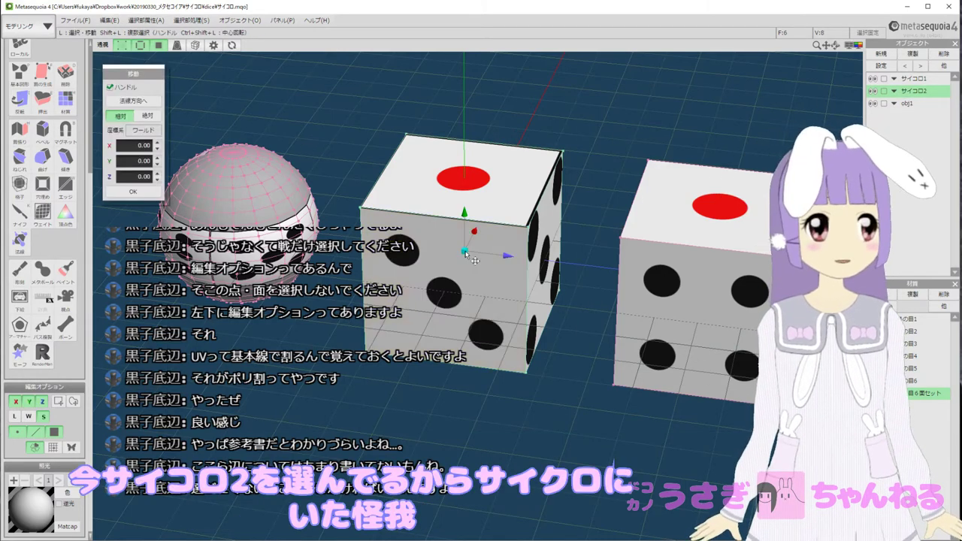
pyautogui.moveTo(465, 256); pyautogui.dragTo(465, 298)
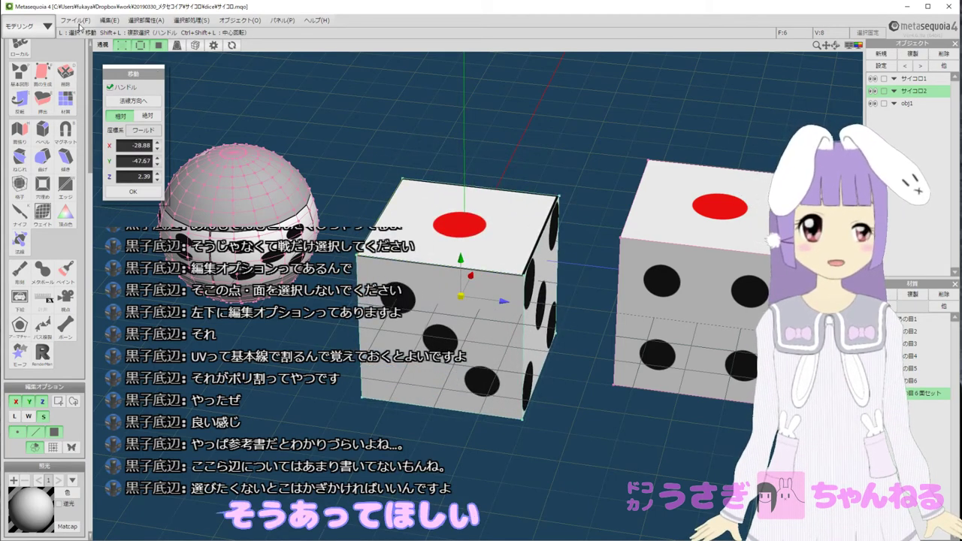
# Open the recently used file 朝食セットフライパン.mqo.
pyautogui.click(76, 20)
pyautogui.moveTo(114, 21)
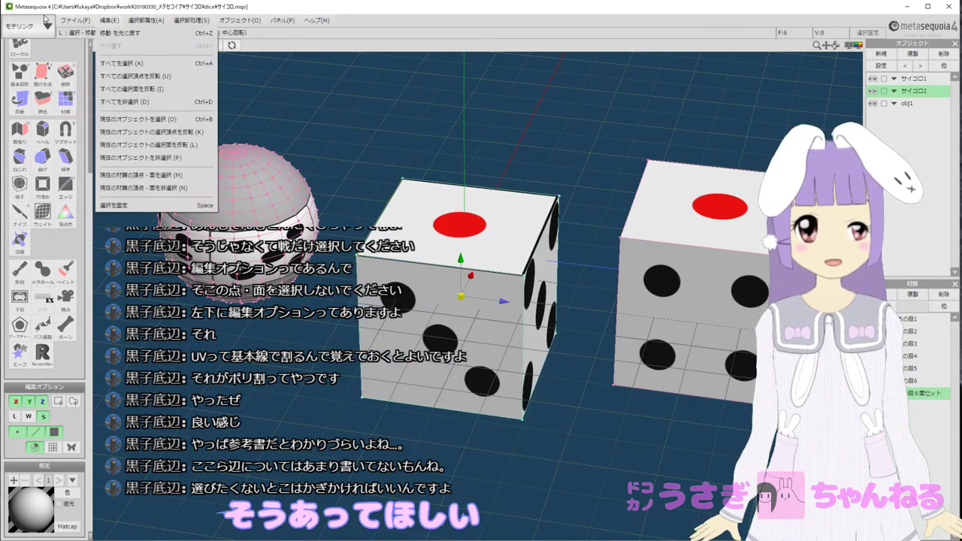
pyautogui.moveTo(68, 23)
pyautogui.moveTo(125, 168)
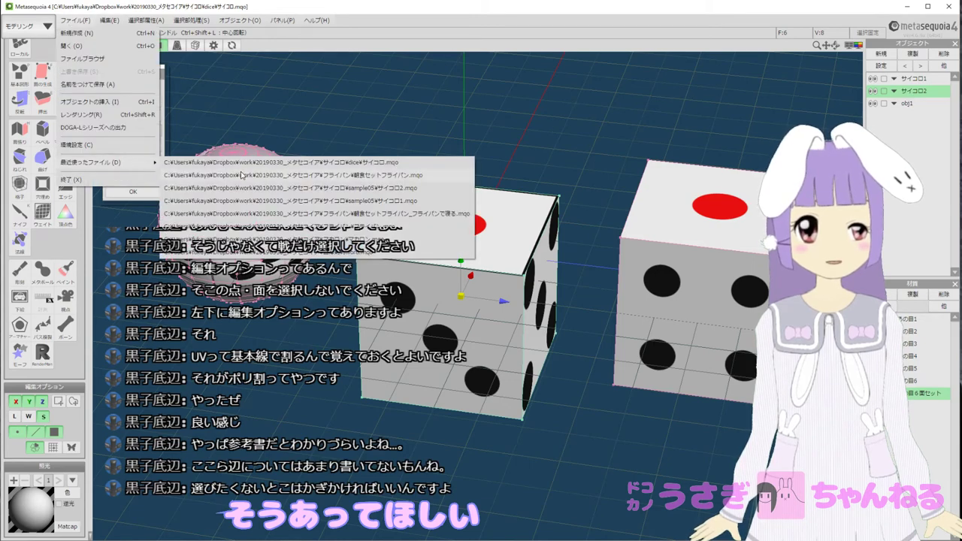
pyautogui.click(328, 179)
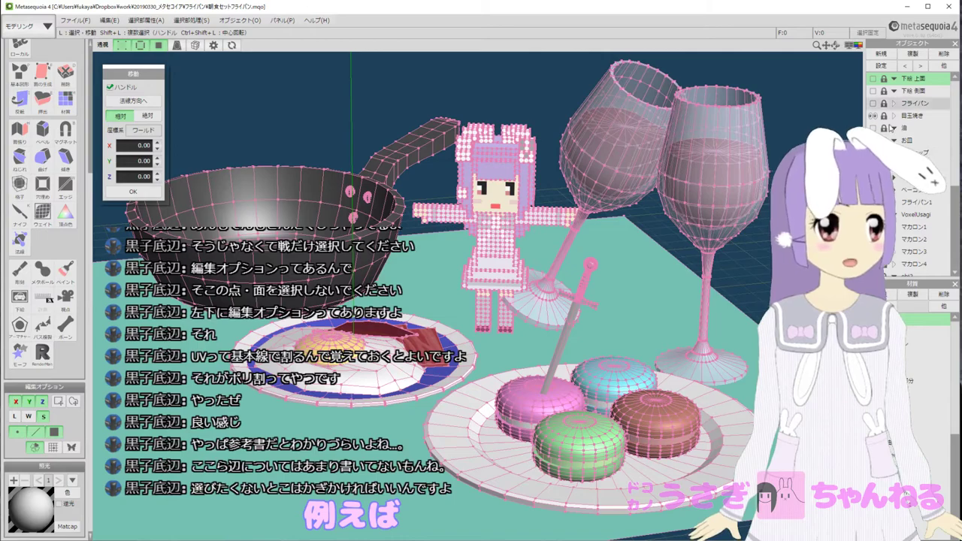
# Unlock 下絵 上面, 下絵 側面, フライパン, 目玉焼き and 油, and narrow the application window to uncover the whole object list.
pyautogui.moveTo(652, 215); pyautogui.dragTo(605, 240, button='right')
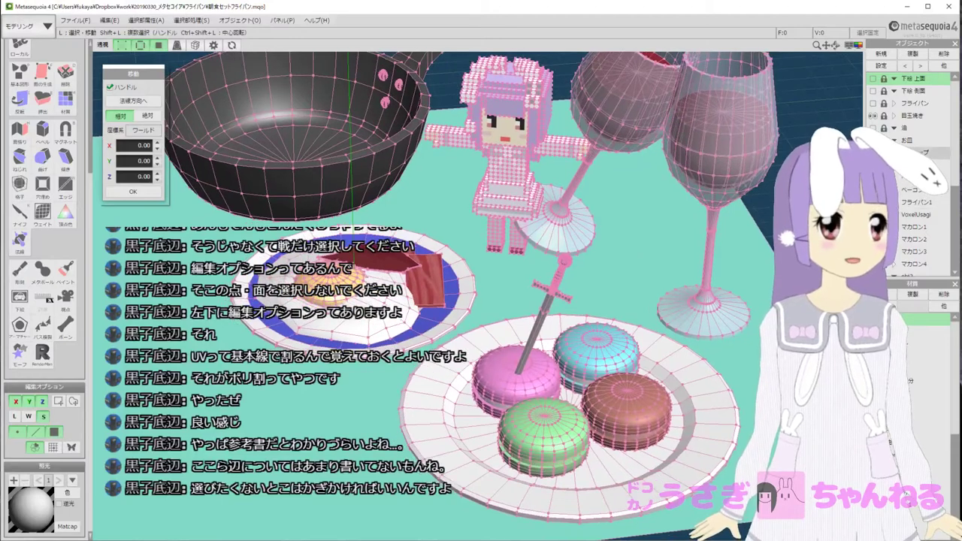
pyautogui.click(885, 79)
pyautogui.click(885, 104)
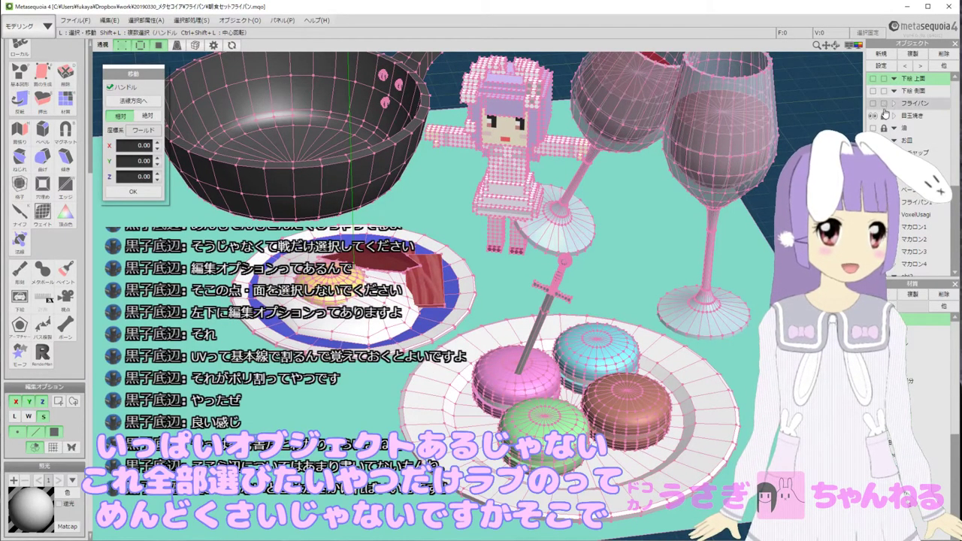
pyautogui.click(885, 116)
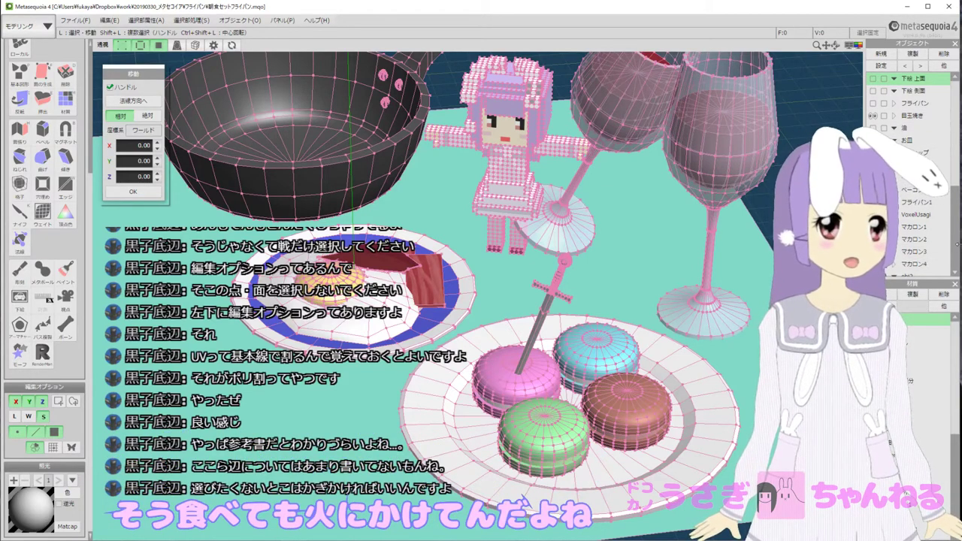
pyautogui.moveTo(959, 244); pyautogui.dragTo(731, 258)
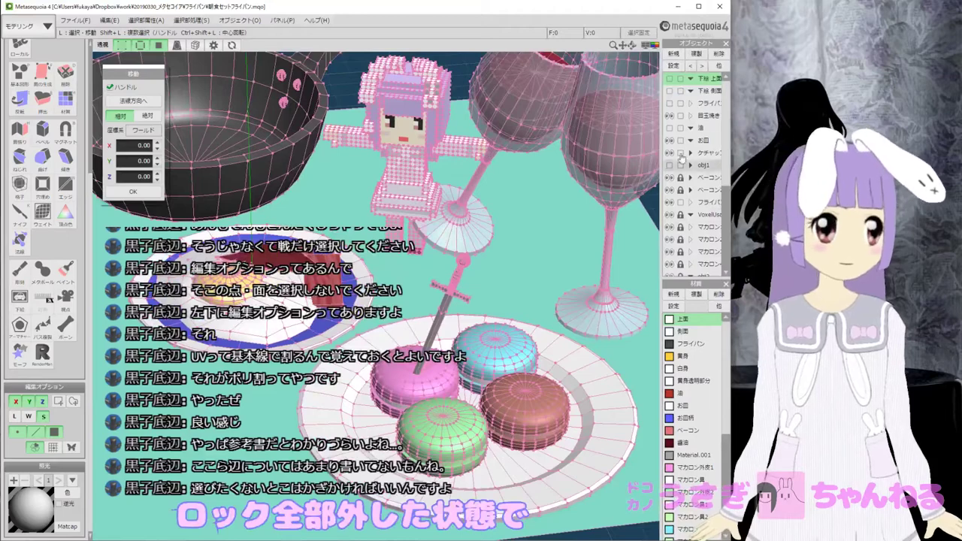
# Unlock both ベーコン objects, VoxelUsagi and the four マカロン objects.
pyautogui.click(684, 180)
pyautogui.click(681, 191)
pyautogui.click(680, 179)
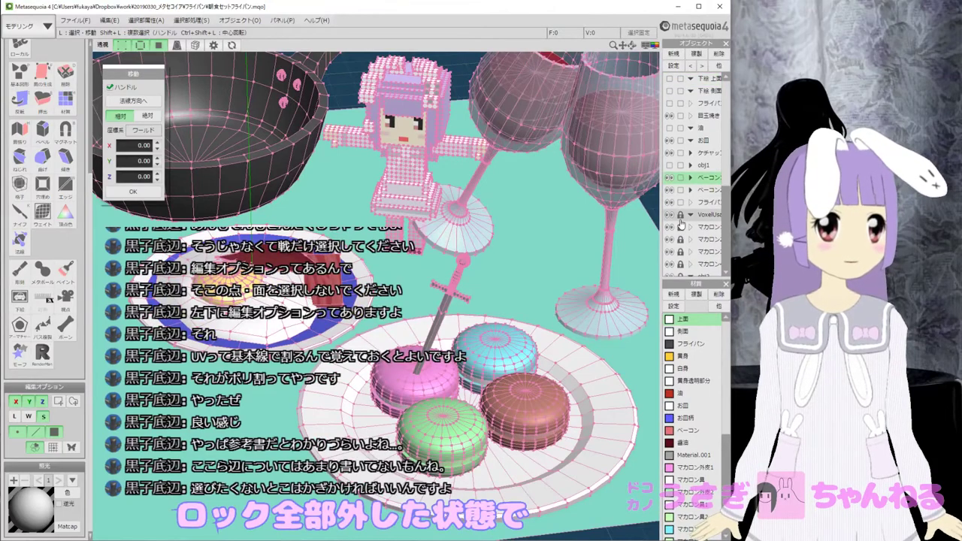
pyautogui.click(680, 217)
pyautogui.click(680, 228)
pyautogui.click(680, 240)
pyautogui.click(681, 252)
pyautogui.click(680, 265)
# Unlock obj2, obj3, obj4, Grass and Grass1 together with the Wine object under each glass.
pyautogui.scroll(-4, 681, 265)
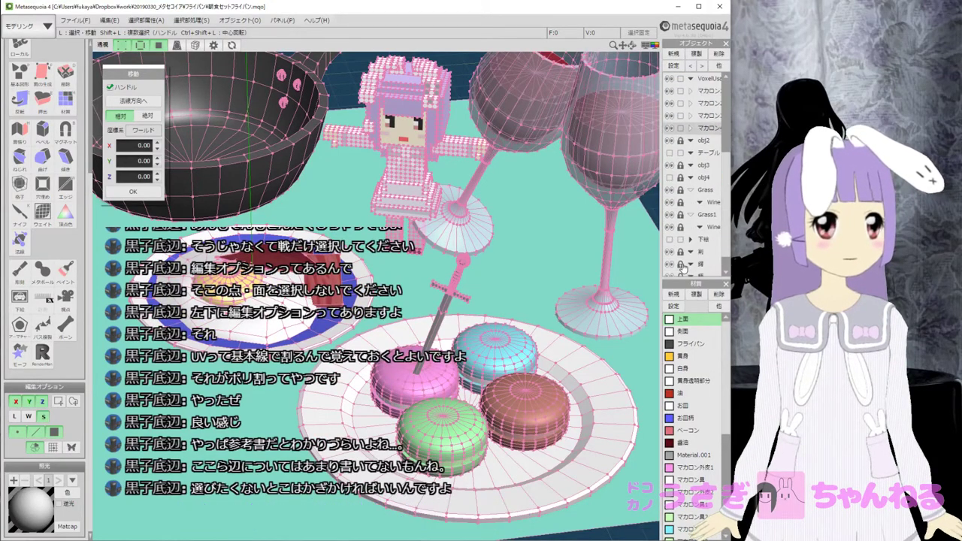
pyautogui.click(684, 142)
pyautogui.click(681, 142)
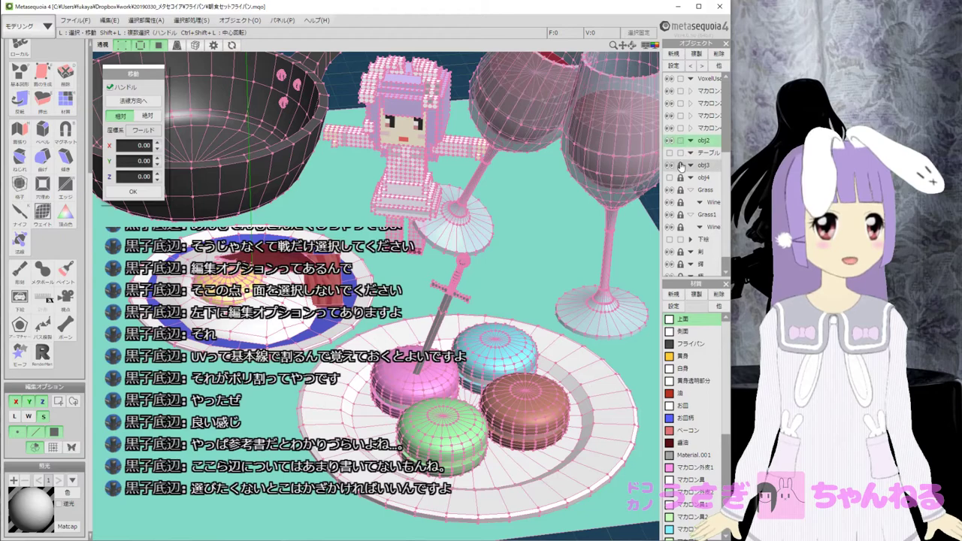
pyautogui.click(680, 165)
pyautogui.click(680, 178)
pyautogui.click(680, 189)
pyautogui.click(680, 202)
pyautogui.click(680, 214)
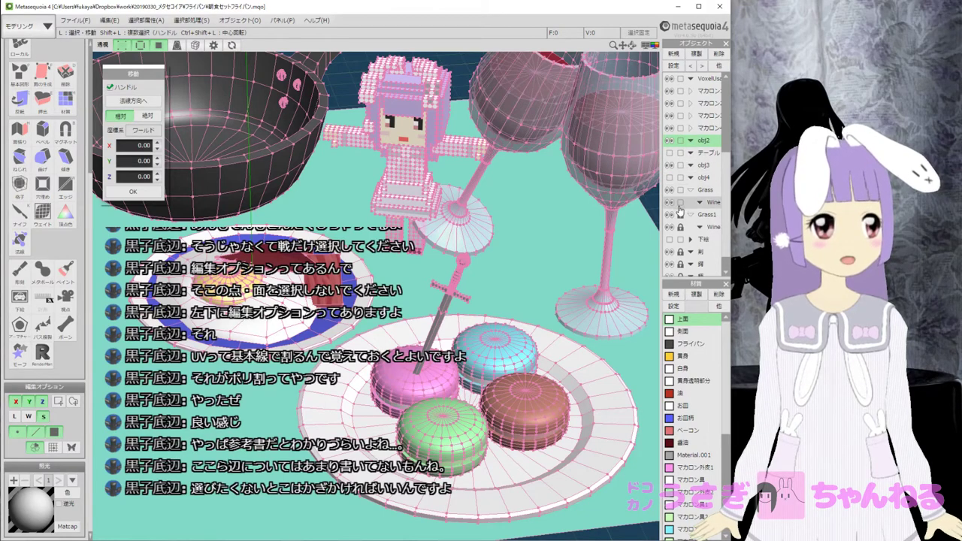
pyautogui.click(680, 226)
# Unlock 剣 and the remaining sword parts at the end of the object list.
pyautogui.click(680, 252)
pyautogui.click(680, 264)
pyautogui.scroll(-2, 680, 265)
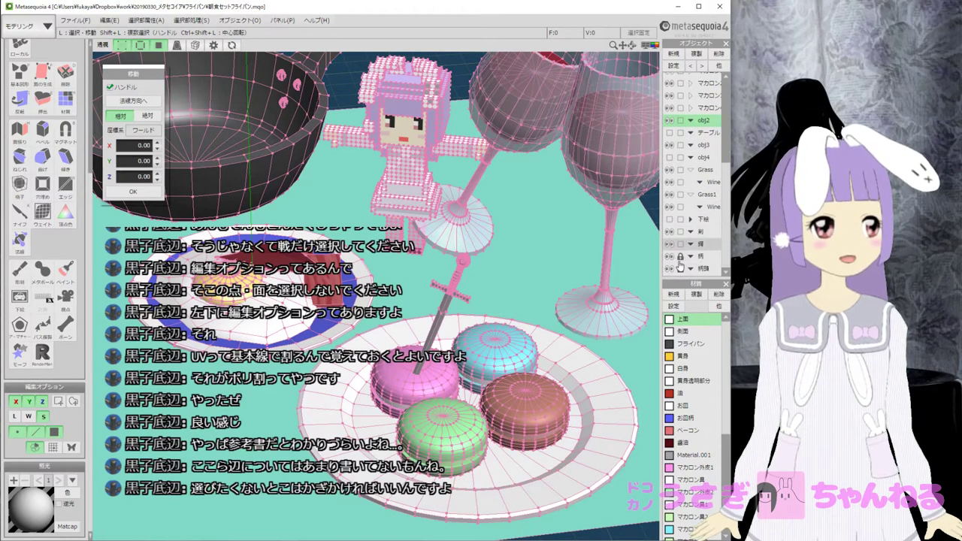
pyautogui.click(680, 258)
pyautogui.click(680, 268)
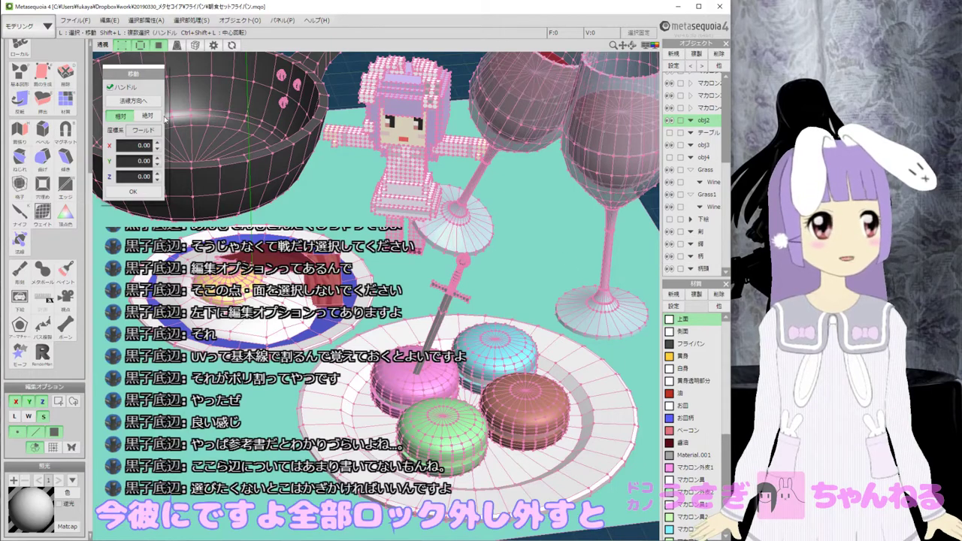
# Make 目玉焼き the current object.
pyautogui.moveTo(289, 237); pyautogui.dragTo(235, 166, button='middle')
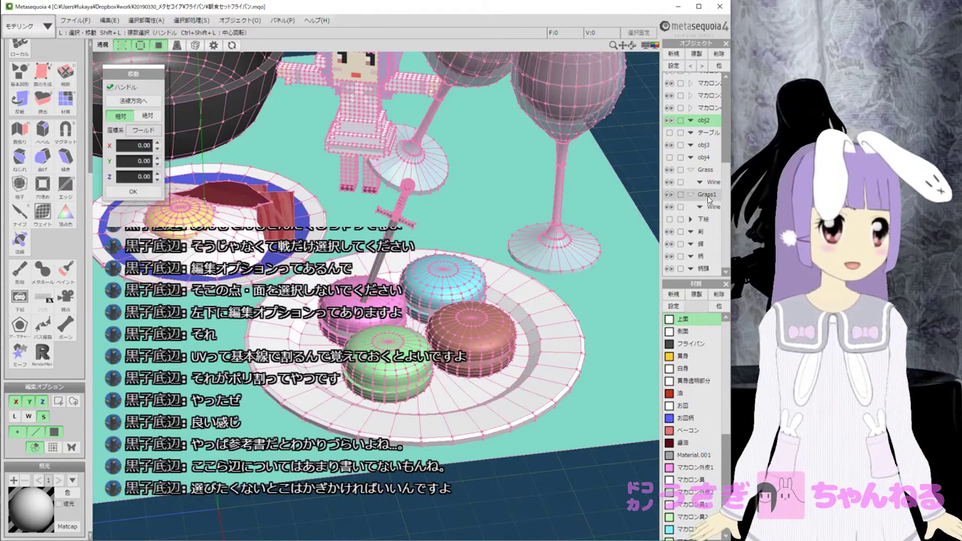
pyautogui.scroll(3, 712, 188)
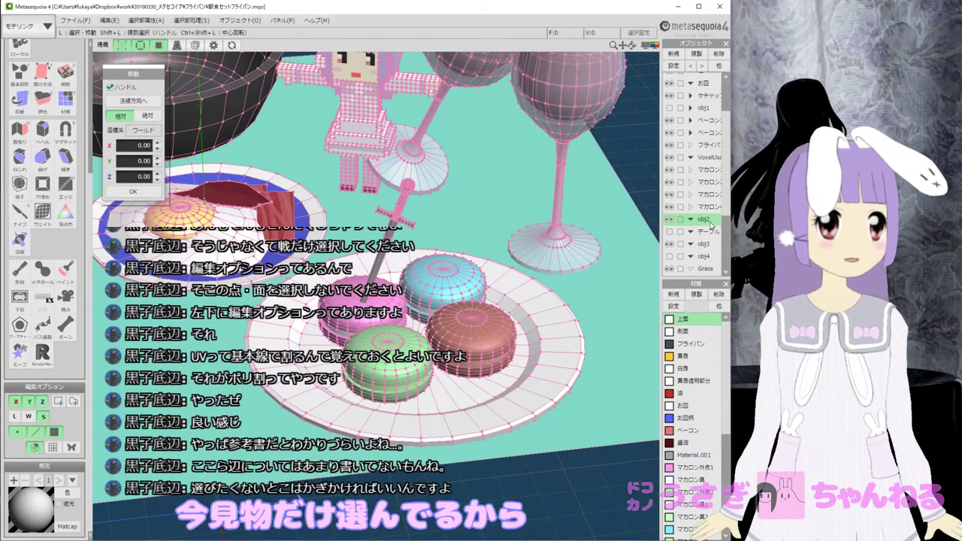
pyautogui.scroll(2, 716, 165)
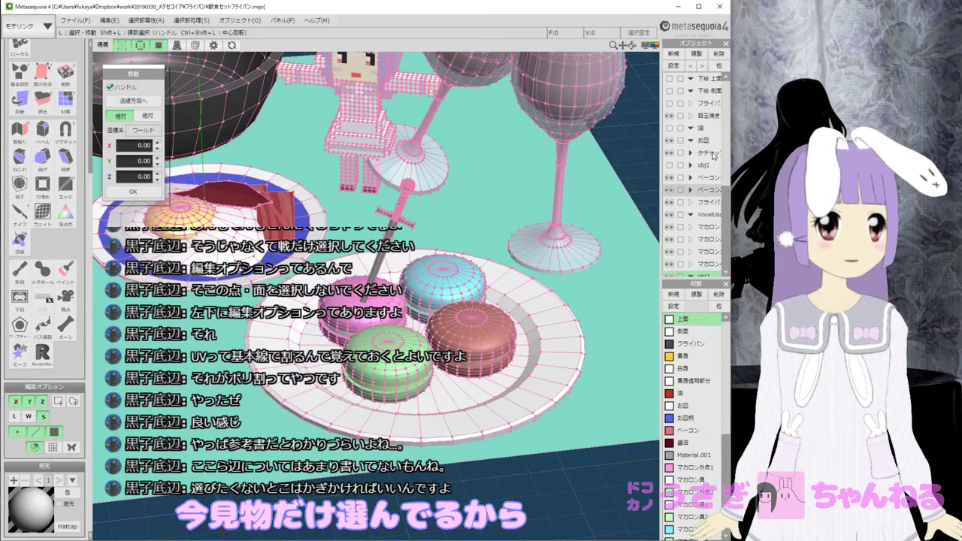
pyautogui.click(707, 117)
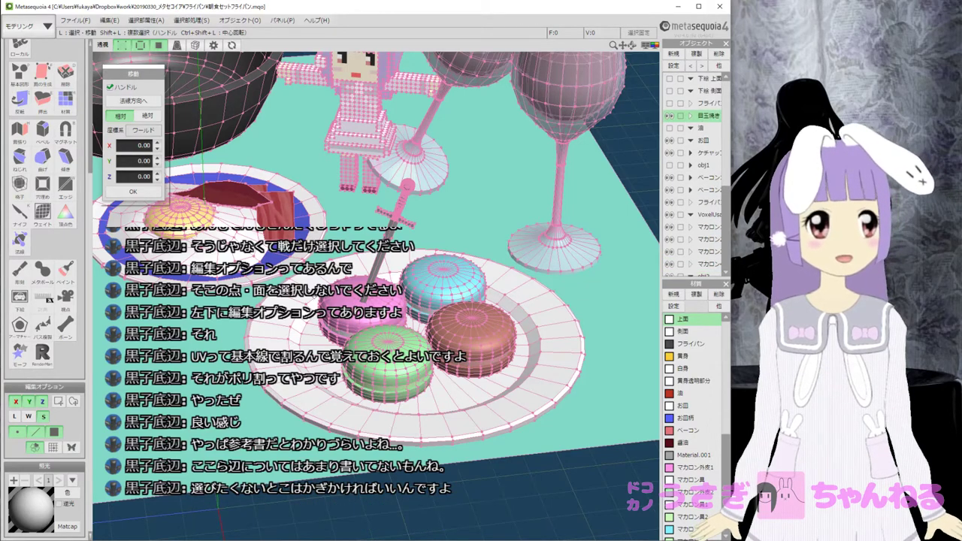
# Turn off limiting selection to the current object and box-select the area around the fried-egg plate with 目玉焼き current.
pyautogui.moveTo(307, 293); pyautogui.dragTo(346, 301, button='middle')
pyautogui.press('r')
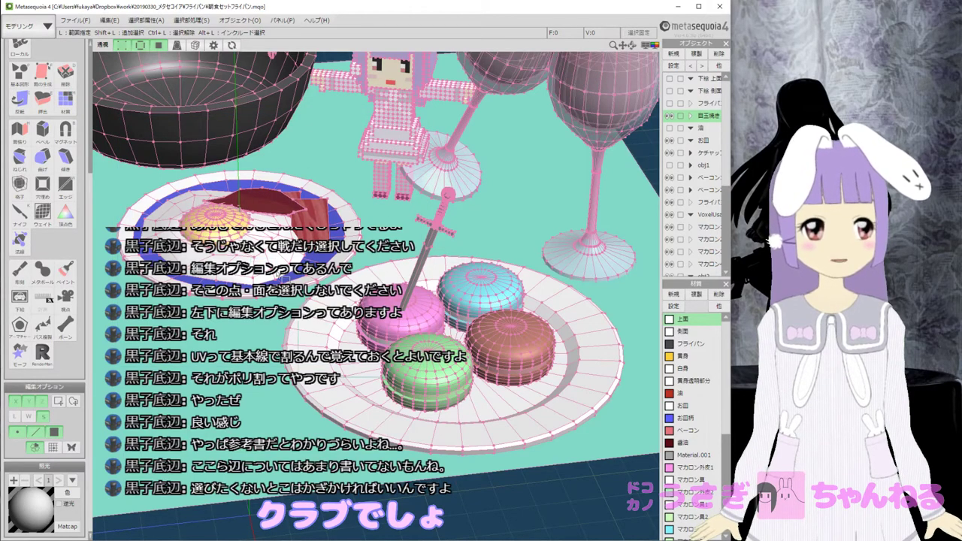
pyautogui.moveTo(221, 184); pyautogui.dragTo(319, 216, button='middle')
pyautogui.scroll(4, 334, 185)
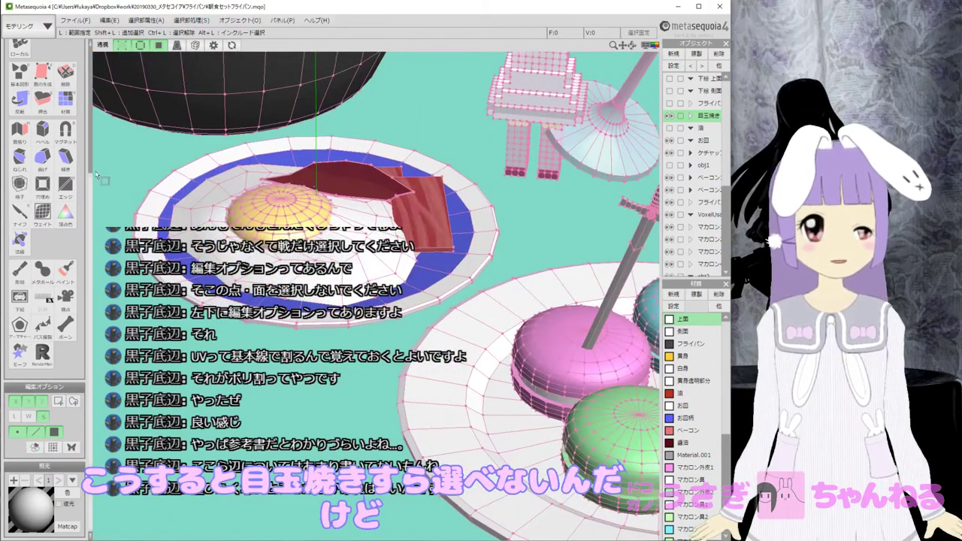
pyautogui.moveTo(120, 110); pyautogui.dragTo(516, 428)
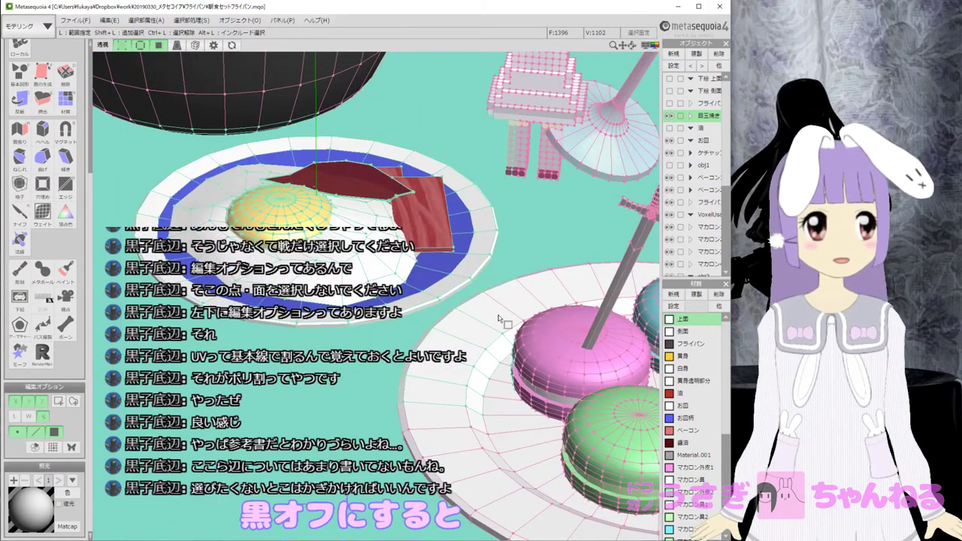
pyautogui.scroll(-2, 499, 319)
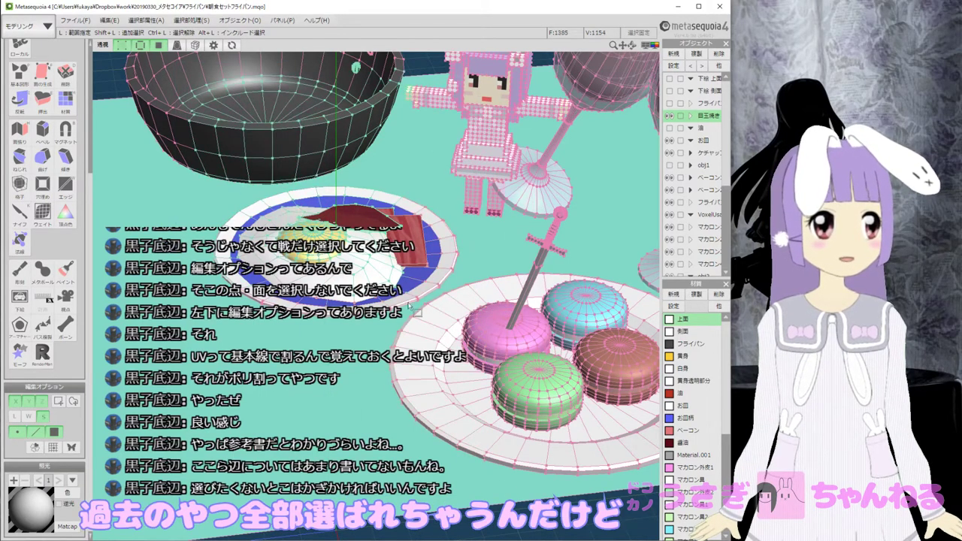
pyautogui.moveTo(326, 324); pyautogui.dragTo(273, 393, button='right')
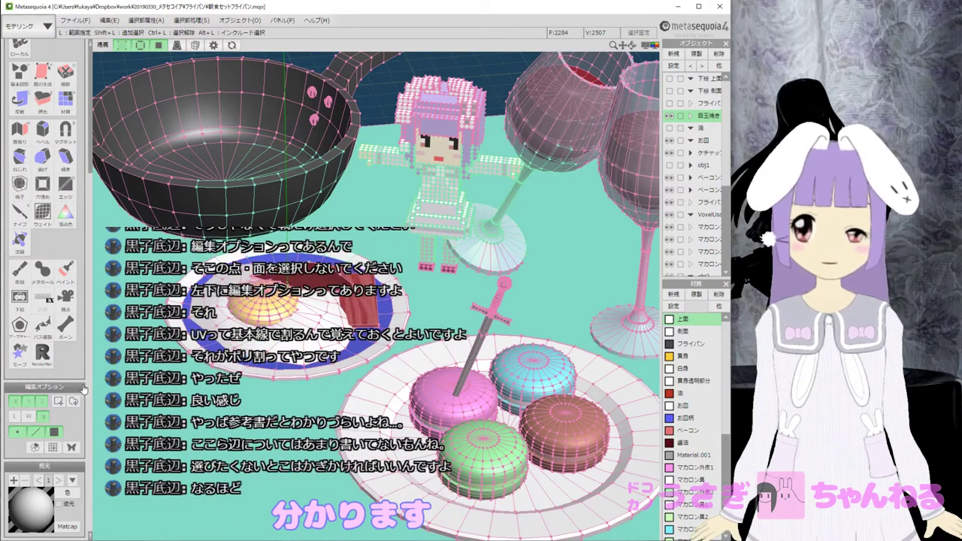
# Limit selection to the current object again and try to box-select the whole scene with 目玉焼き current.
pyautogui.click(35, 448)
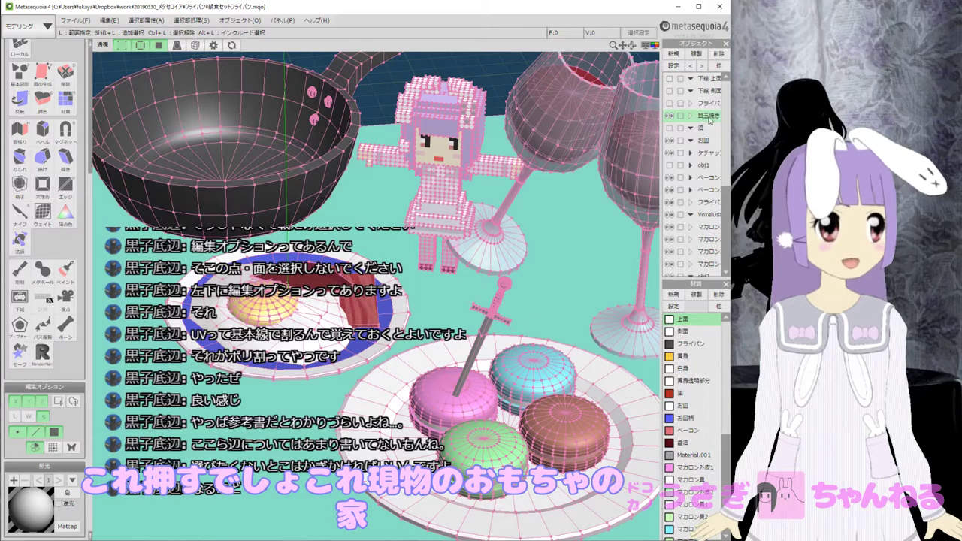
pyautogui.click(709, 116)
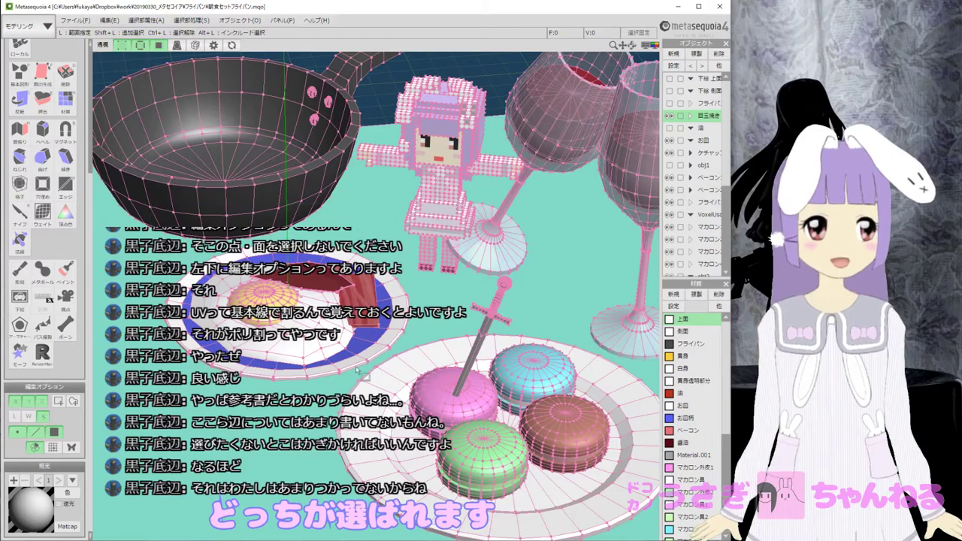
pyautogui.scroll(-3, 380, 278)
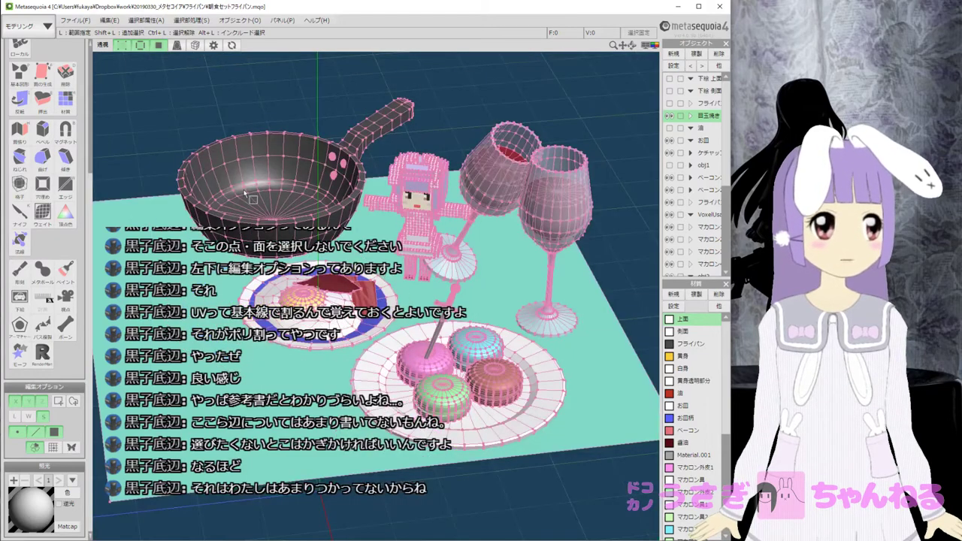
pyautogui.scroll(-2, 510, 412)
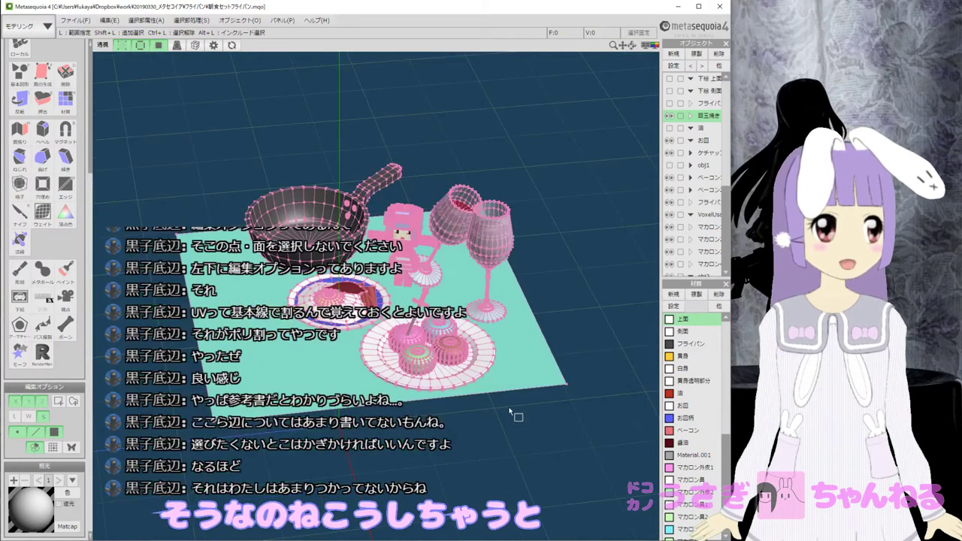
pyautogui.moveTo(162, 114); pyautogui.dragTo(549, 450)
pyautogui.moveTo(193, 83); pyautogui.dragTo(599, 470)
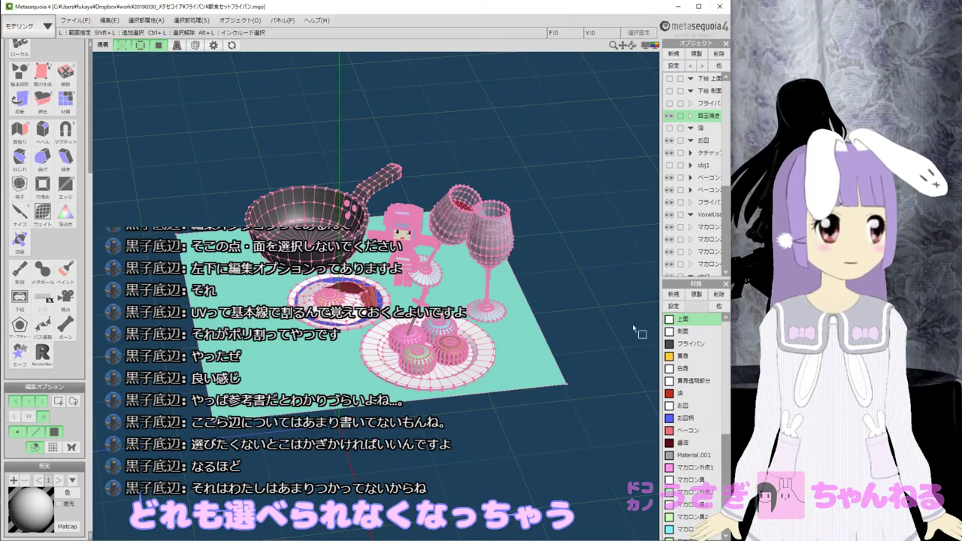
pyautogui.click(669, 118)
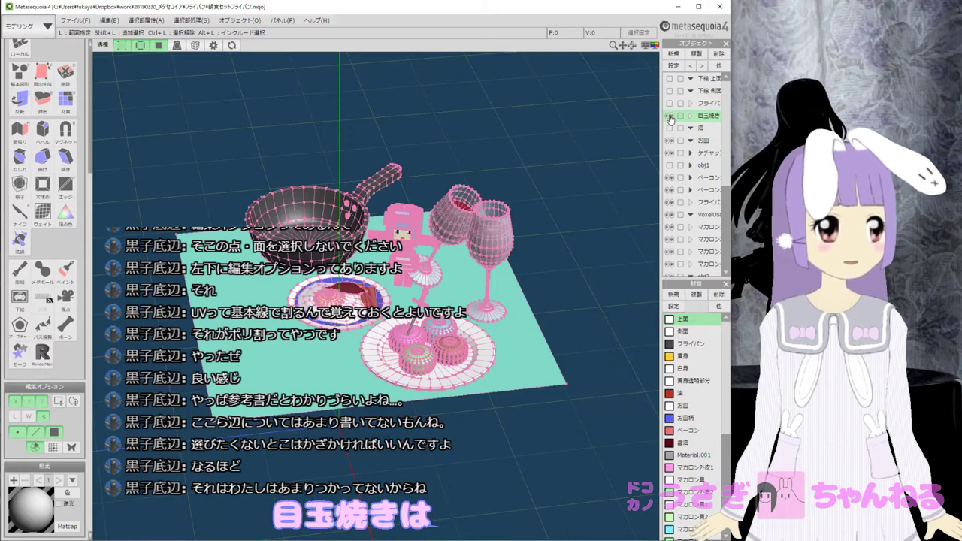
pyautogui.click(670, 117)
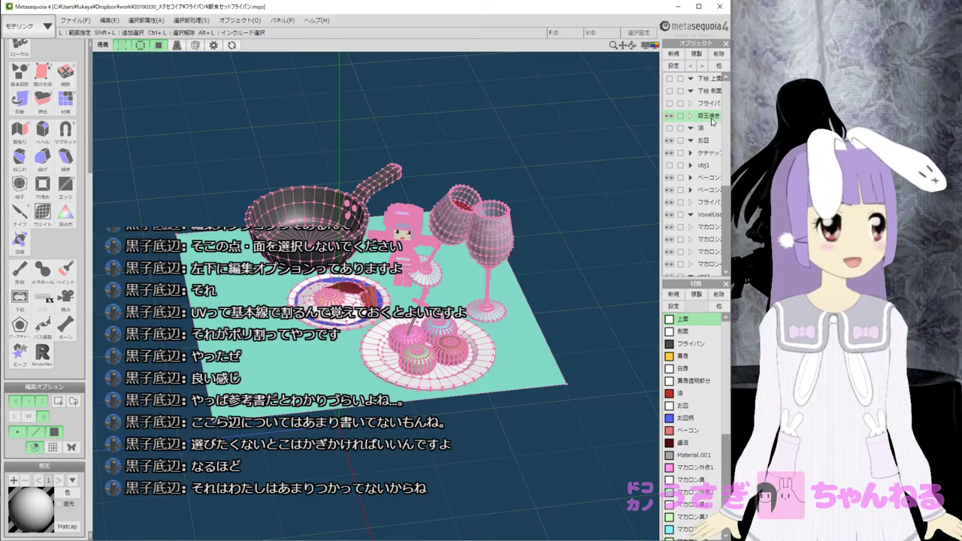
# Select all faces of the visible フライパン, VoxelUsagi, the first ベーコン, the third マカロン and ケチャップ from the object list.
pyautogui.scroll(2, 368, 257)
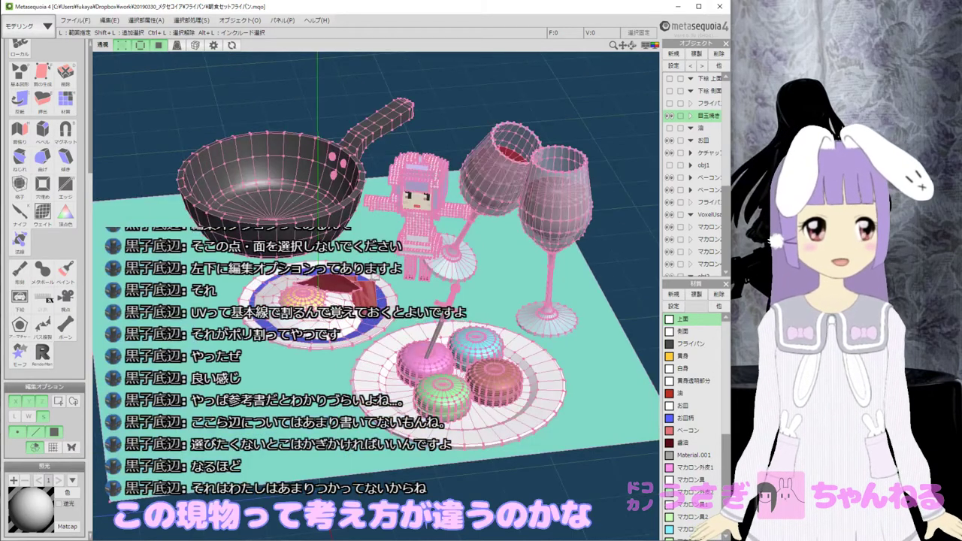
pyautogui.moveTo(423, 274); pyautogui.dragTo(411, 249, button='middle')
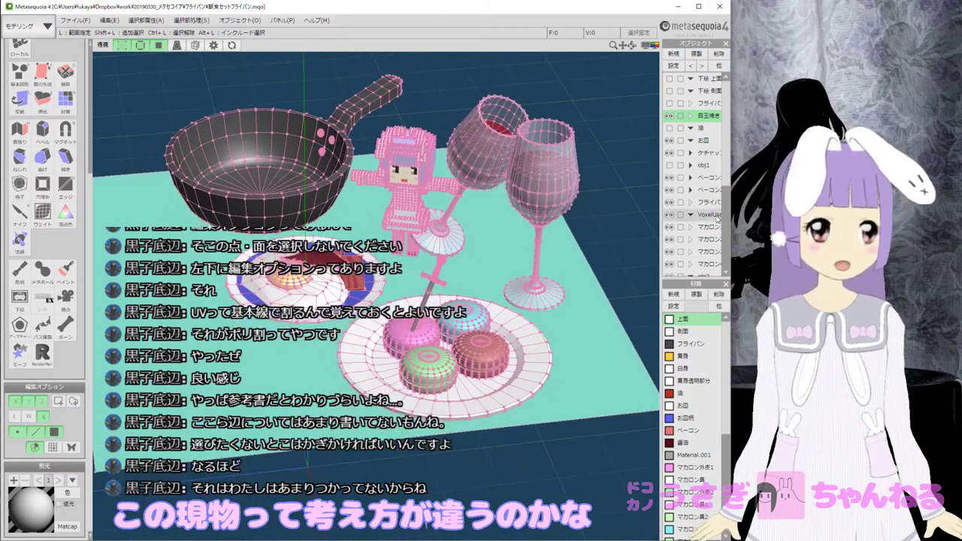
pyautogui.click(709, 203)
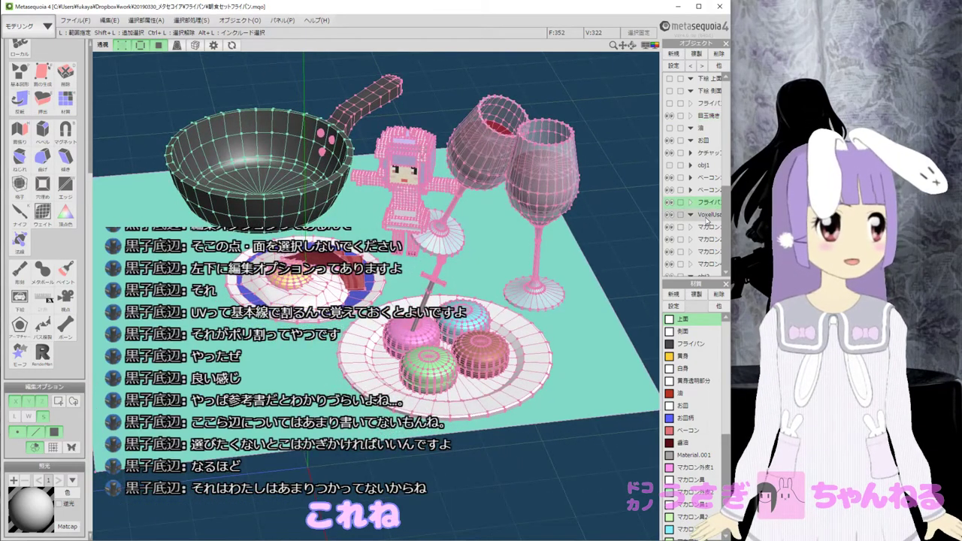
pyautogui.click(707, 215)
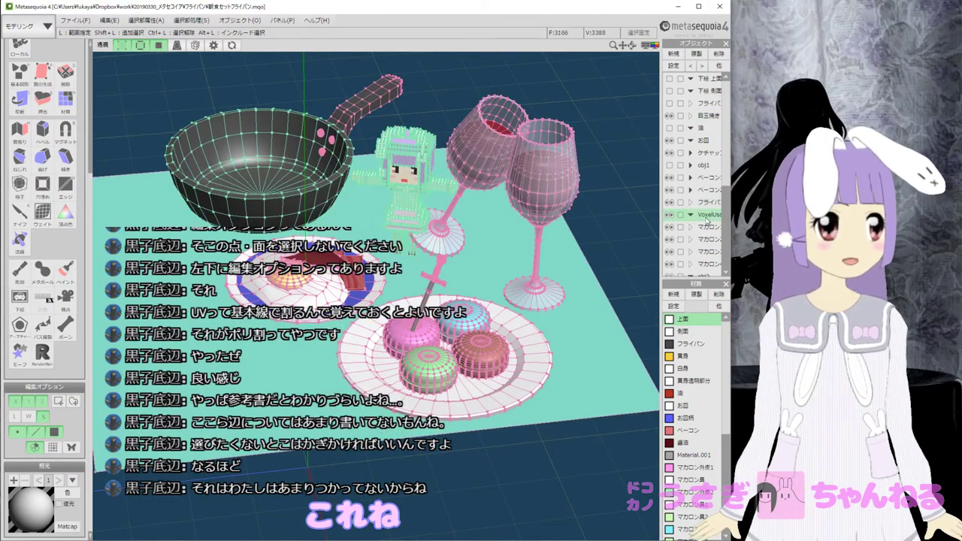
pyautogui.click(708, 178)
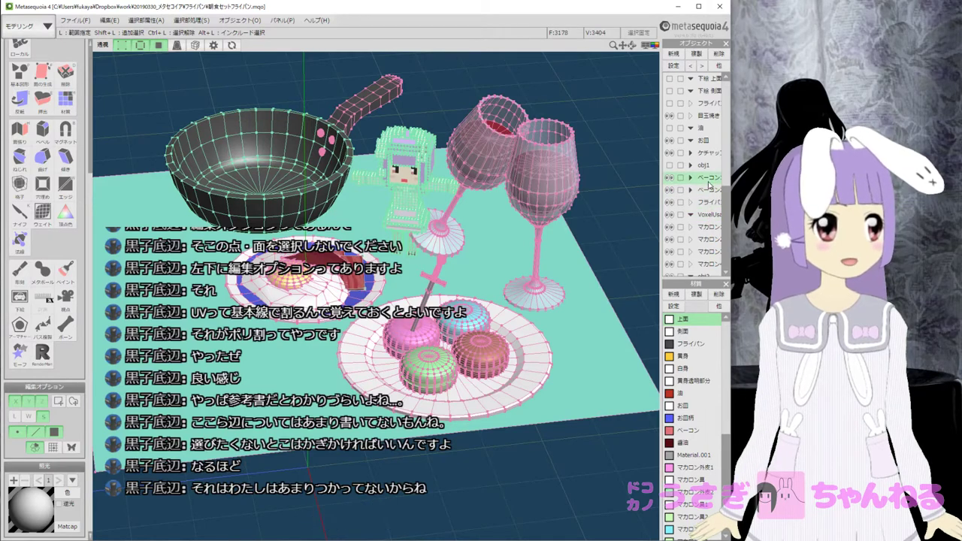
pyautogui.click(707, 252)
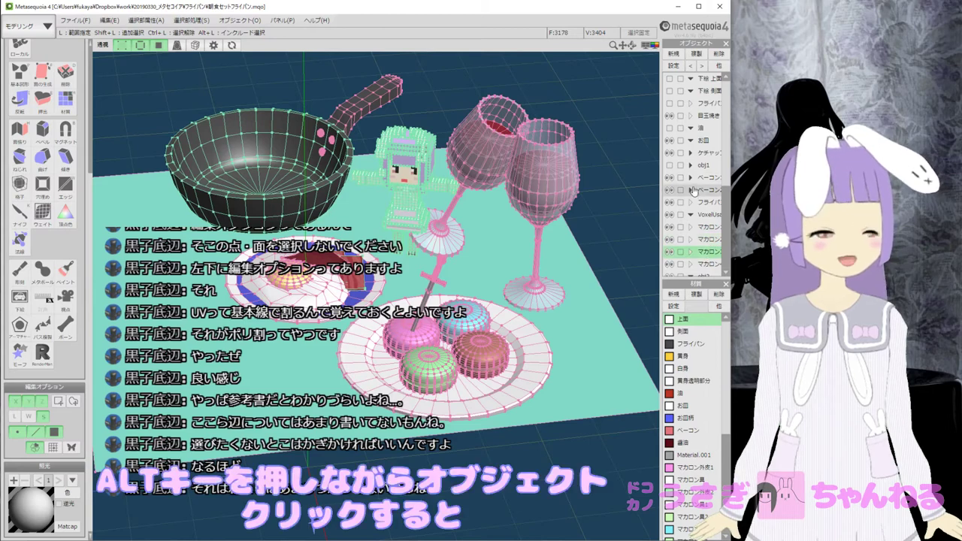
pyautogui.click(702, 153)
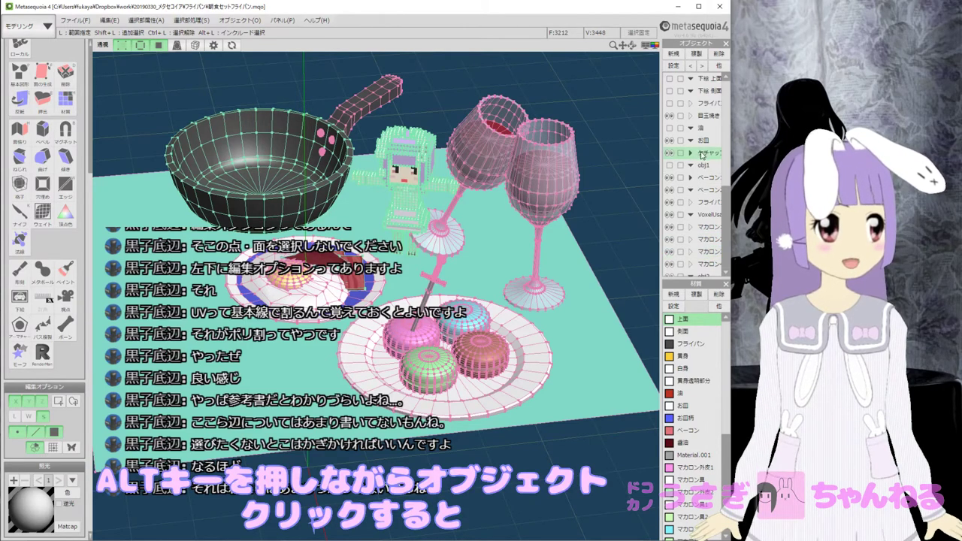
# Expand 目玉焼き, select the faces of its yolk and white child objects, and make 黄身 the current object.
pyautogui.click(711, 116)
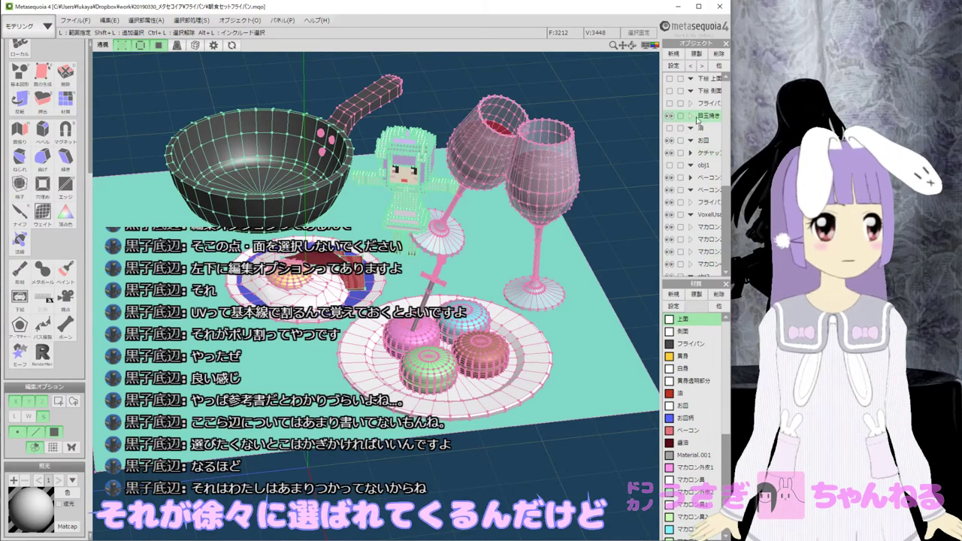
pyautogui.click(691, 116)
pyautogui.click(711, 128)
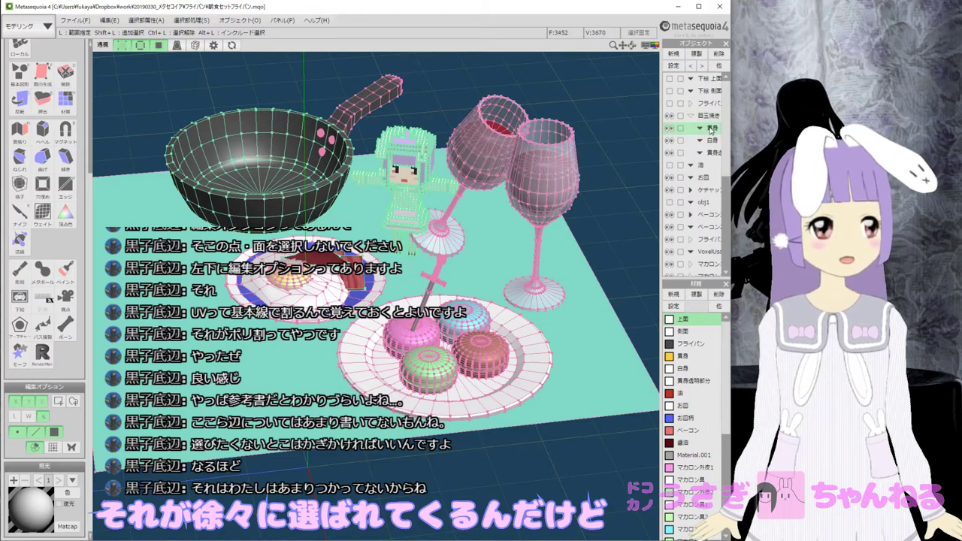
pyautogui.click(712, 140)
pyautogui.click(713, 153)
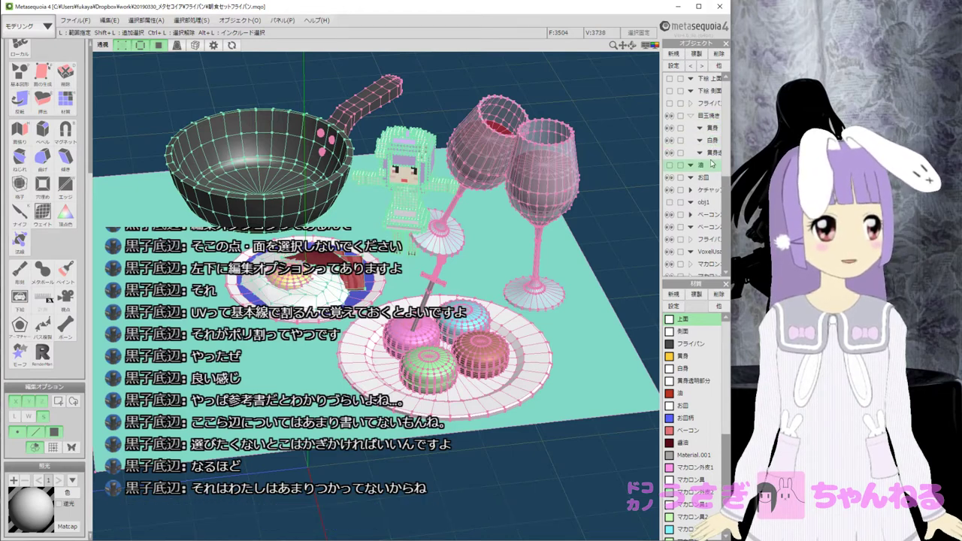
pyautogui.click(713, 164)
pyautogui.click(711, 116)
pyautogui.click(711, 128)
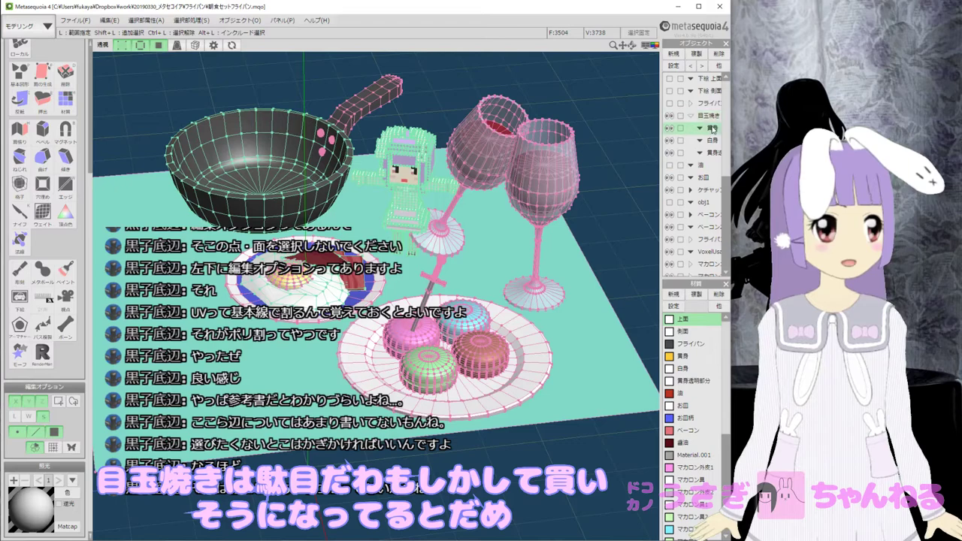
# Widen the application window slightly, clear the whole selection, and select only the egg yolk 黄身 on the plate.
pyautogui.moveTo(730, 148); pyautogui.dragTo(739, 148)
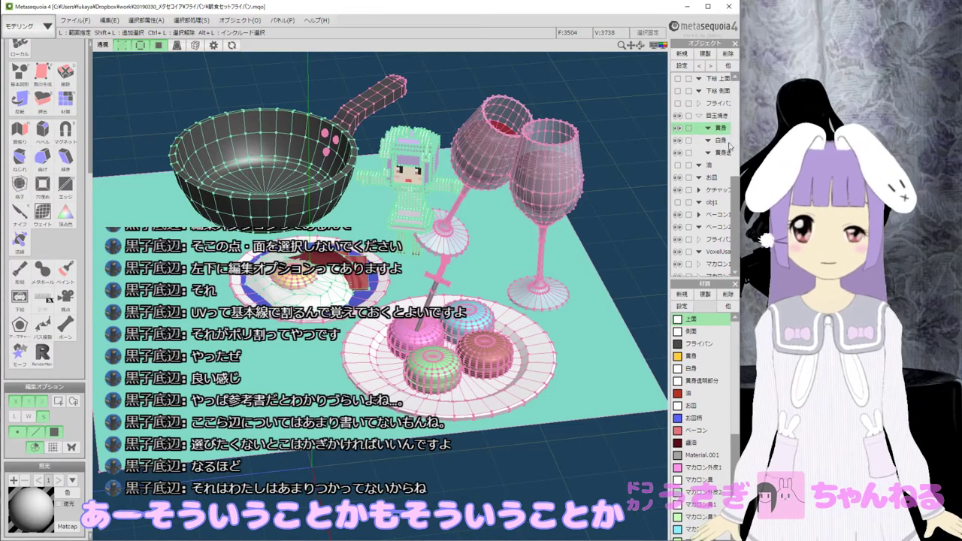
pyautogui.hotkey('ctrl', 'd')
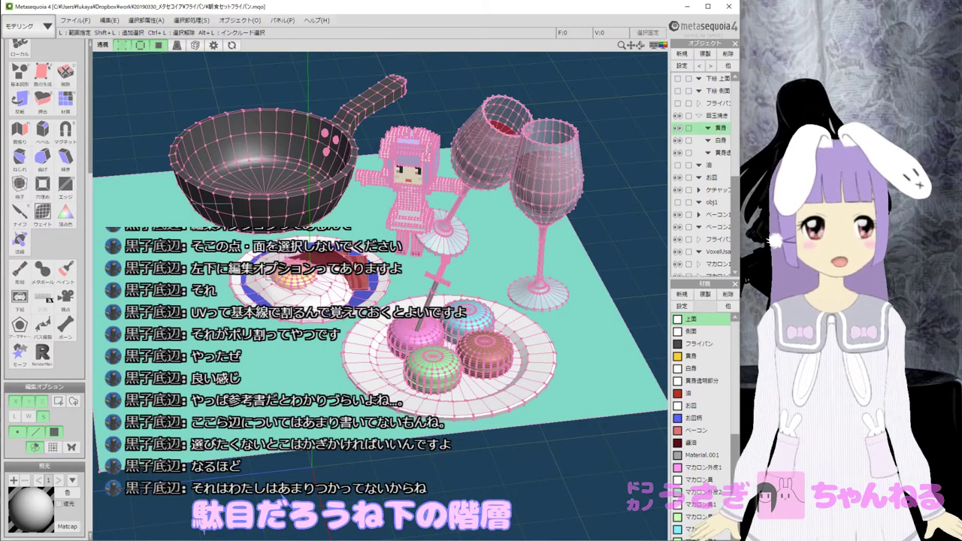
pyautogui.scroll(5, 384, 361)
pyautogui.moveTo(336, 312); pyautogui.dragTo(393, 322, button='middle')
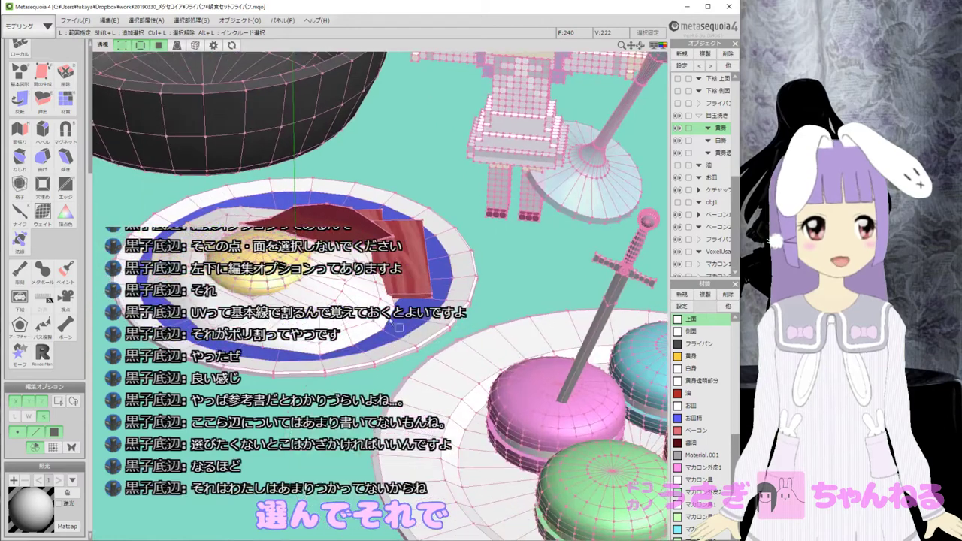
# Hide the faces and vertices in the viewport so only the wireframe lines of the scene are displayed.
pyautogui.click(140, 45)
pyautogui.scroll(-2, 202, 127)
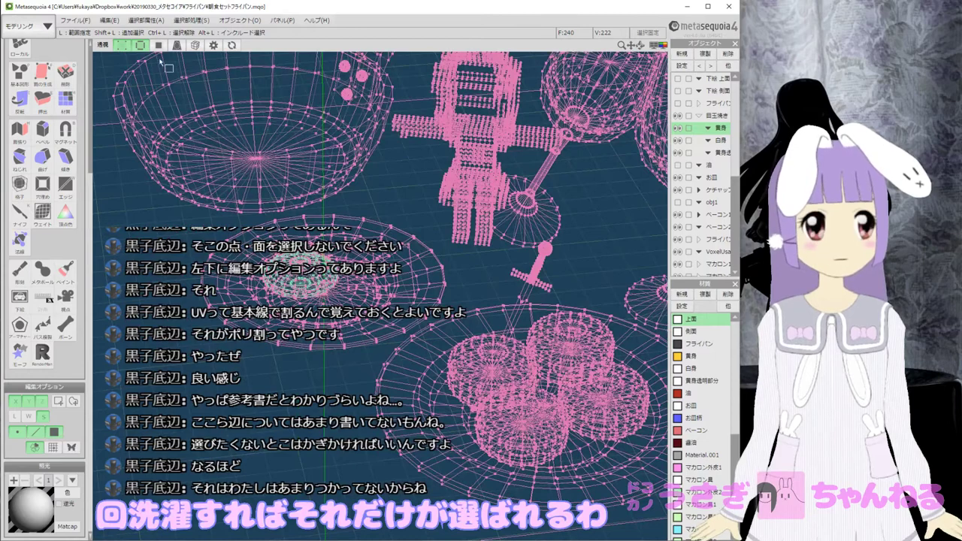
pyautogui.click(141, 45)
pyautogui.click(140, 45)
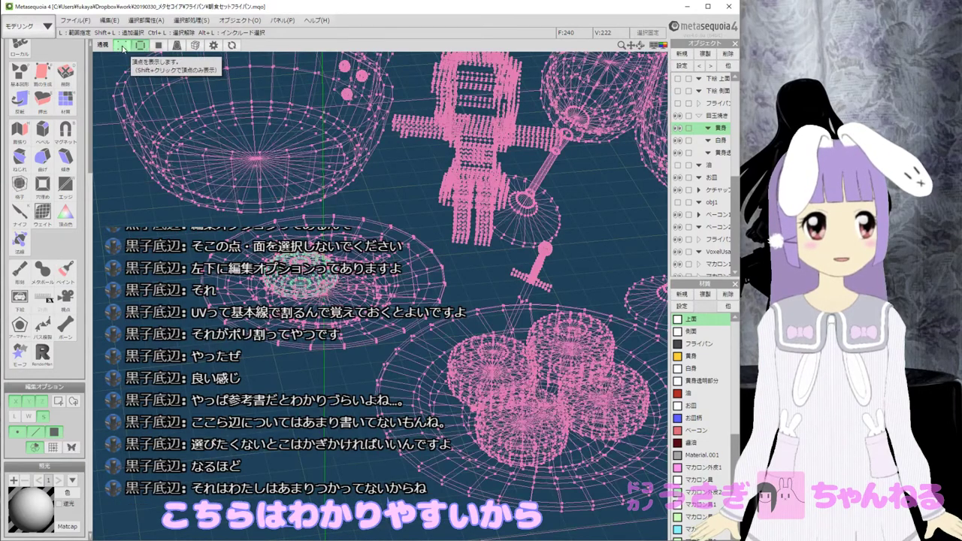
pyautogui.click(121, 45)
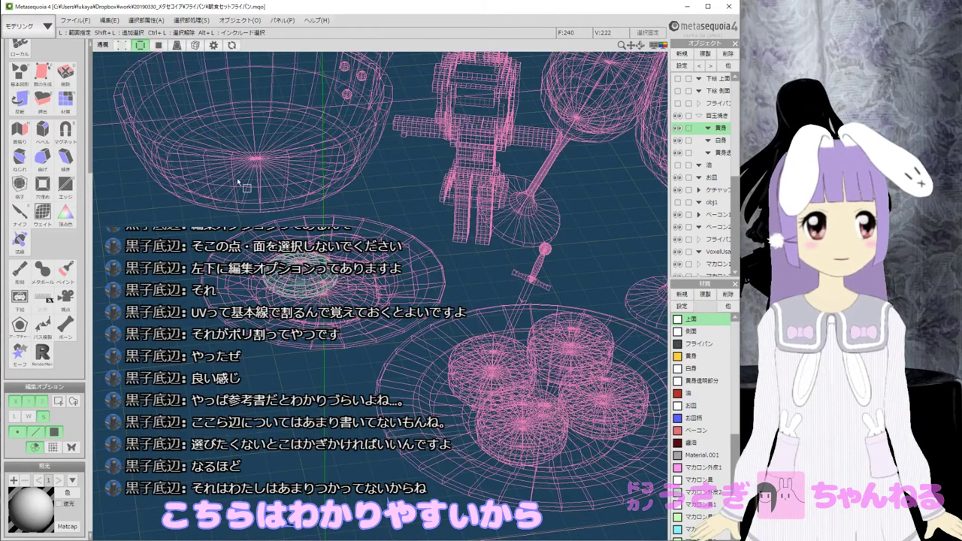
# Clear the selection and box-select across the whole egg plate with 黄身 as the current object.
pyautogui.scroll(2, 242, 181)
pyautogui.scroll(2, 301, 197)
pyautogui.click(300, 197)
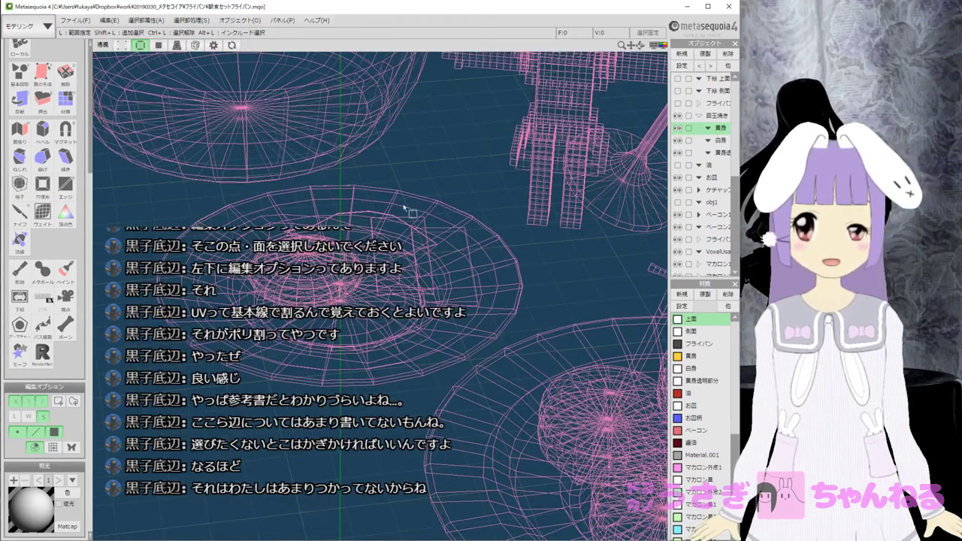
pyautogui.moveTo(127, 136); pyautogui.dragTo(556, 431)
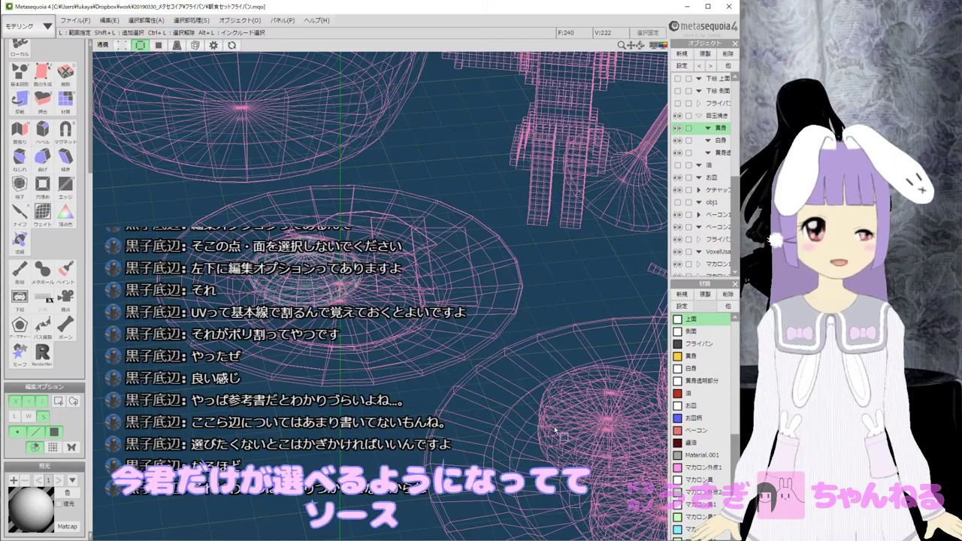
# Highlight 黄身 and 白身 together in the object list, clear the face selection and restore it.
pyautogui.click(723, 140)
pyautogui.keyDown('ctrl'); pyautogui.click(720, 129); pyautogui.keyUp('ctrl')
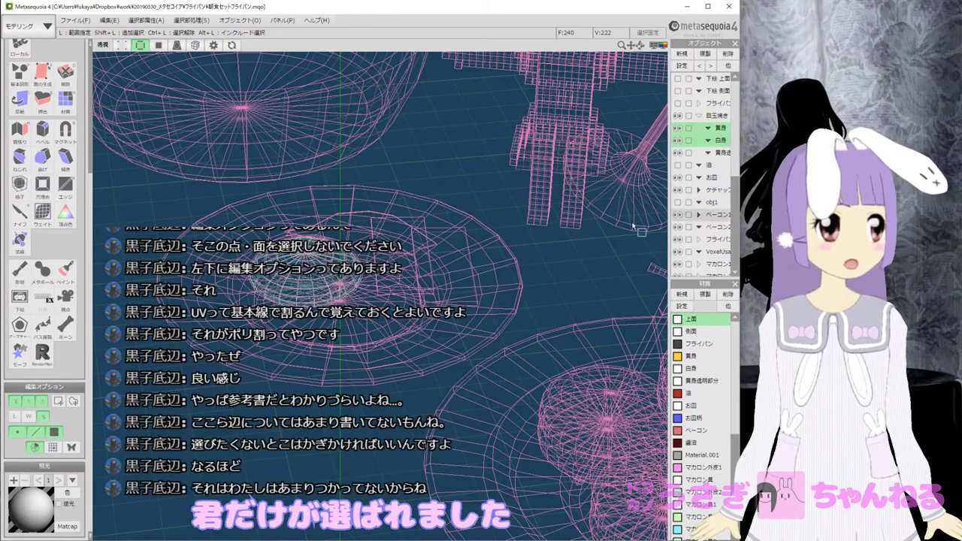
pyautogui.click(217, 153)
pyautogui.hotkey('ctrl', 'z')
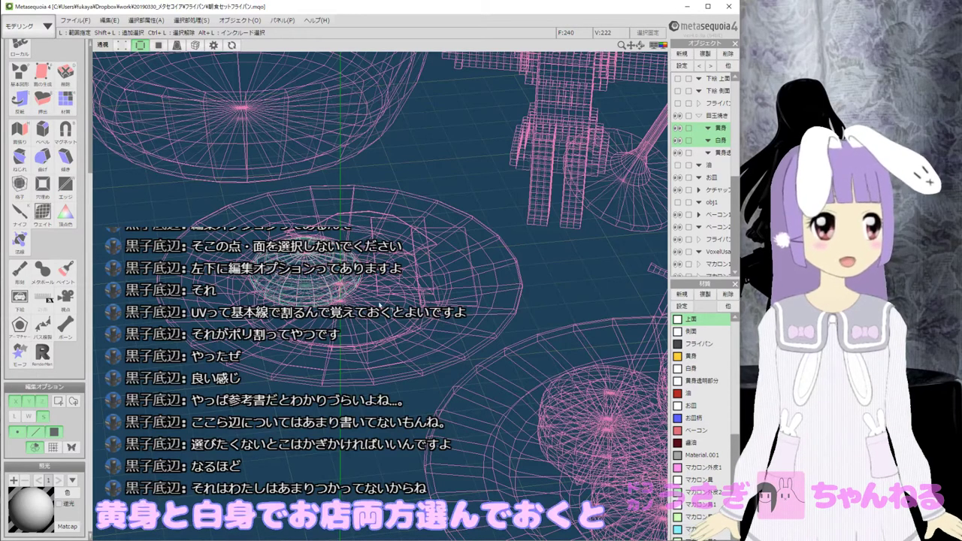
pyautogui.scroll(2, 381, 303)
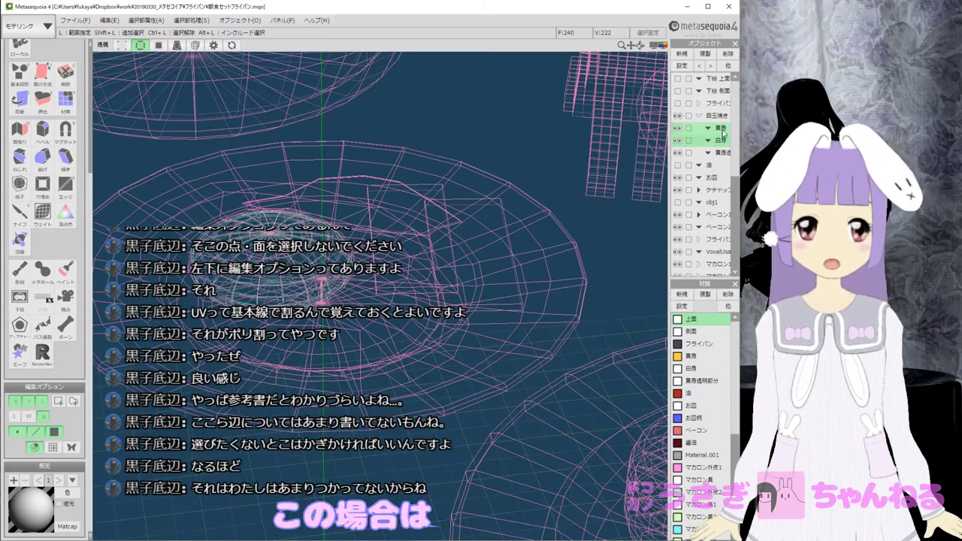
pyautogui.scroll(-2, 487, 233)
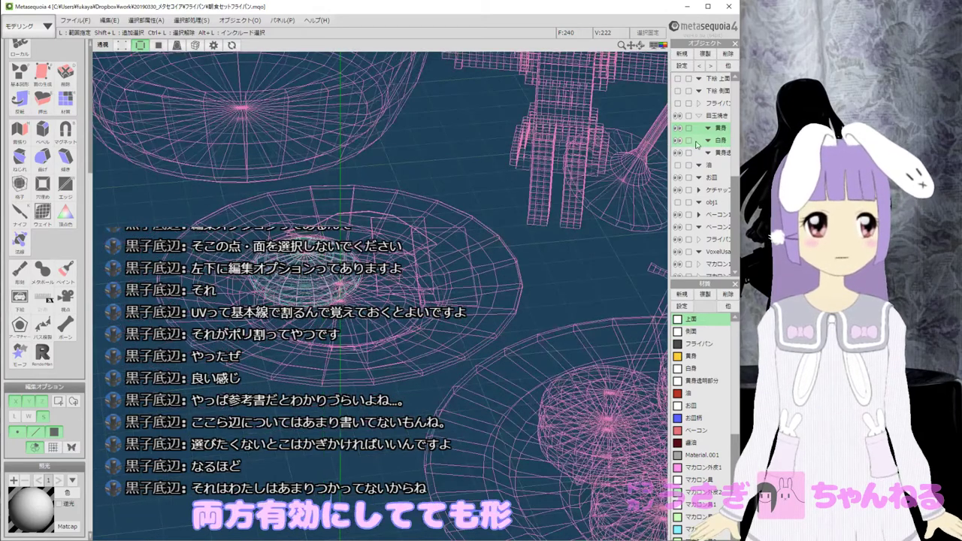
# Add the third child of 目玉焼き to the highlighted objects and display faces and vertices in the viewport again.
pyautogui.keyDown('ctrl'); pyautogui.click(722, 130); pyautogui.keyUp('ctrl')
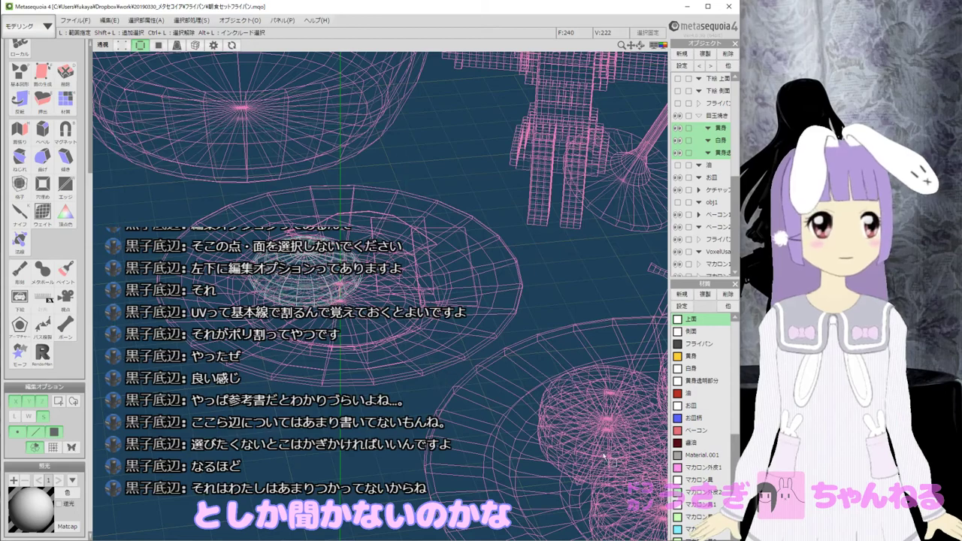
pyautogui.scroll(2, 397, 321)
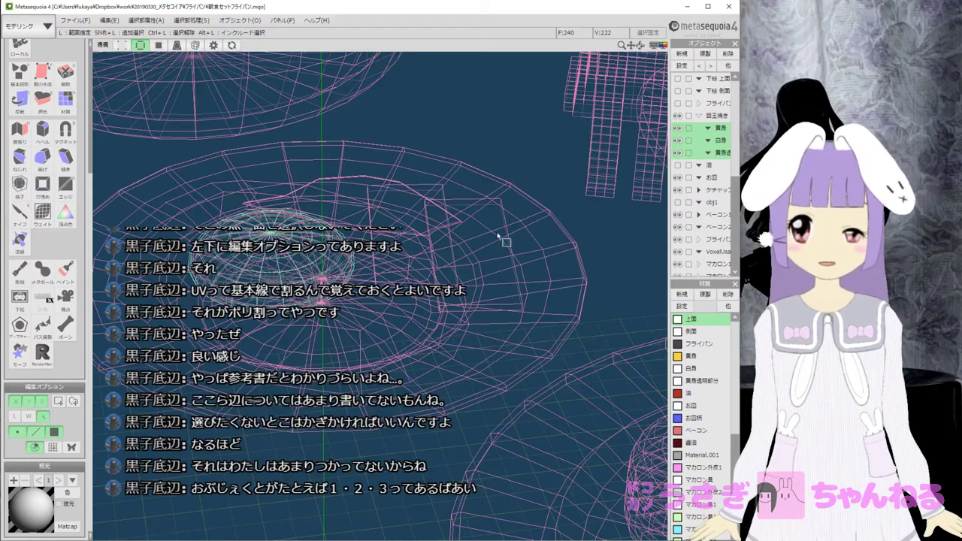
pyautogui.click(160, 46)
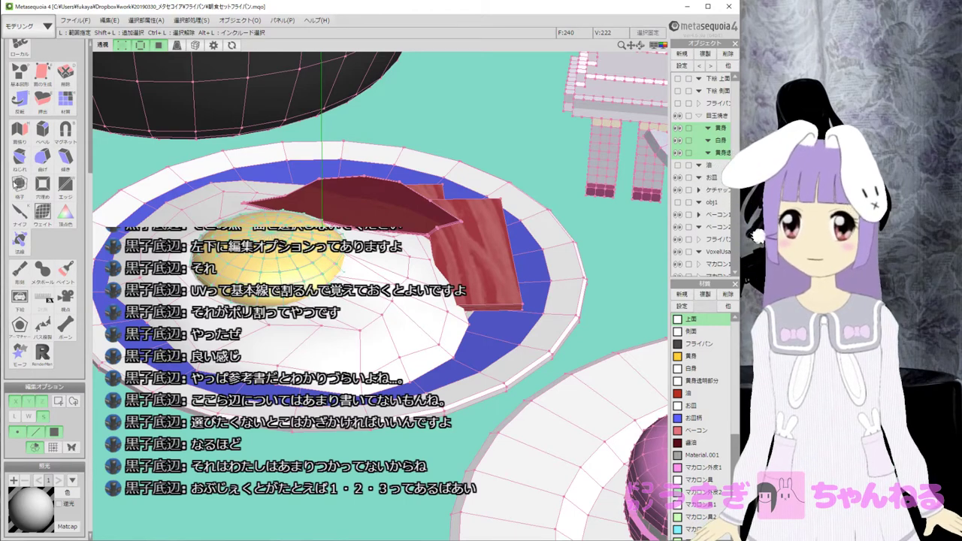
pyautogui.moveTo(173, 215); pyautogui.dragTo(242, 216, button='right')
pyautogui.moveTo(178, 196); pyautogui.dragTo(73, 226, button='right')
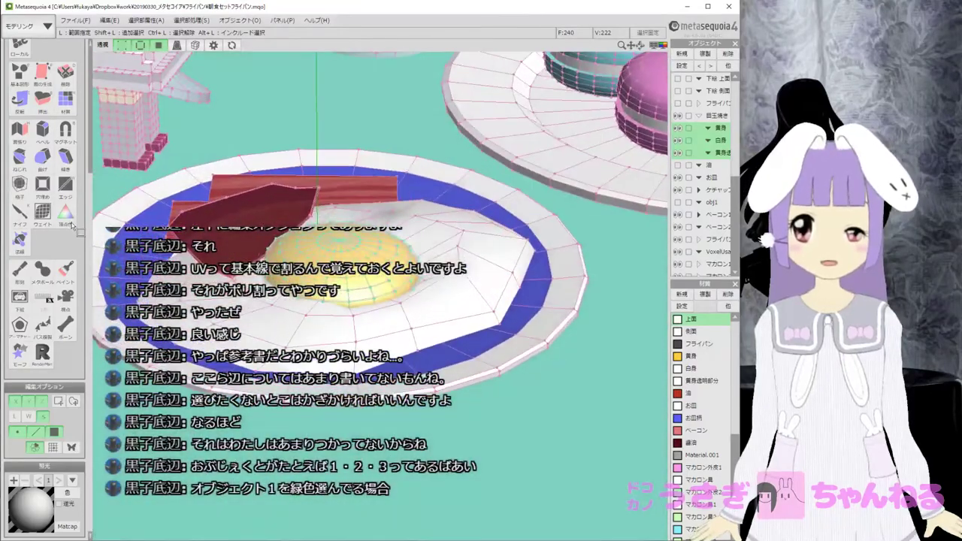
pyautogui.moveTo(179, 262); pyautogui.dragTo(177, 251, button='right')
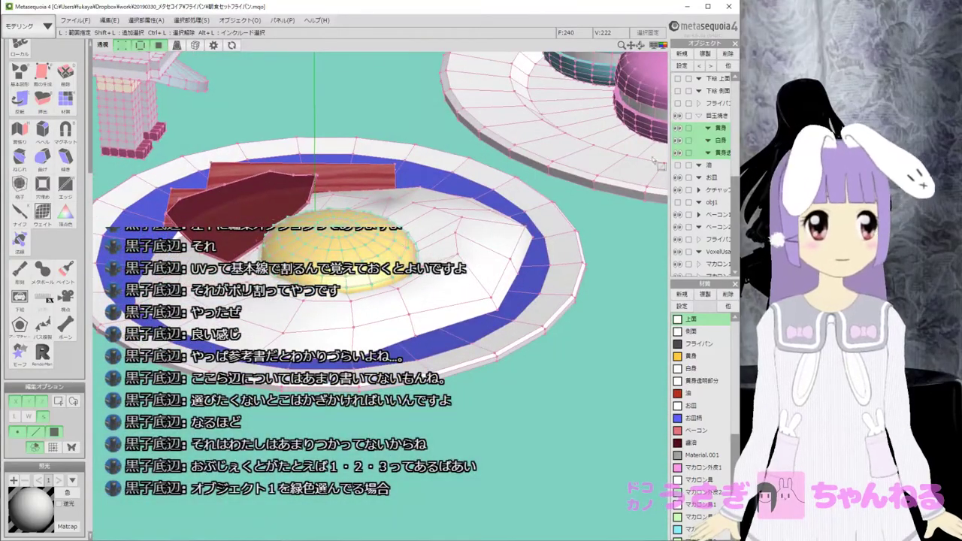
# Make 黄身 the only current object, clear the selection, and select everything in the scene.
pyautogui.click(719, 140)
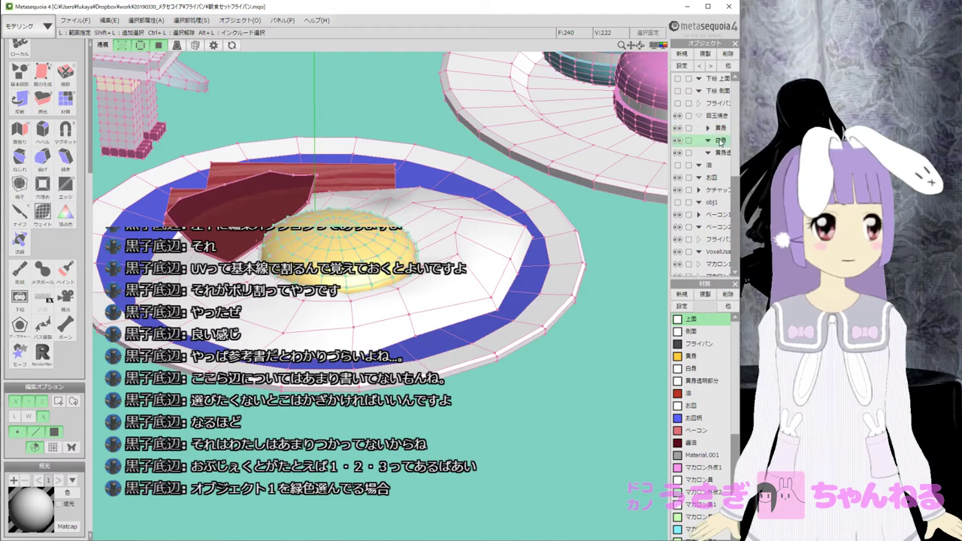
pyautogui.click(720, 128)
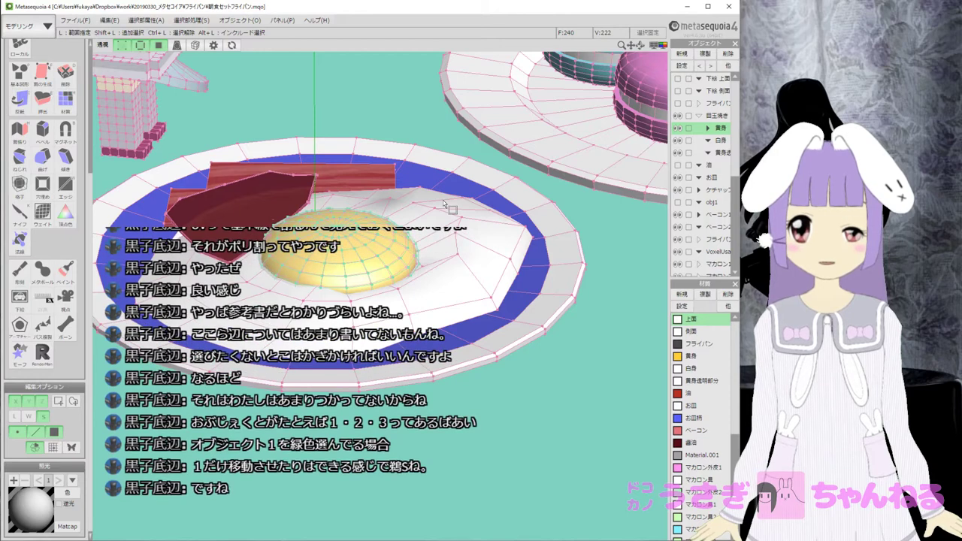
pyautogui.click(623, 111)
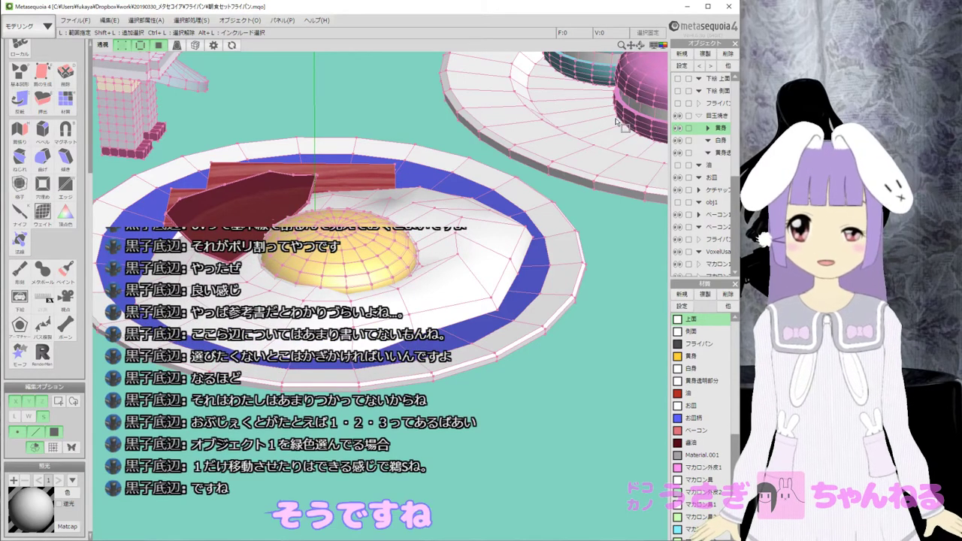
pyautogui.hotkey('ctrl', 'a')
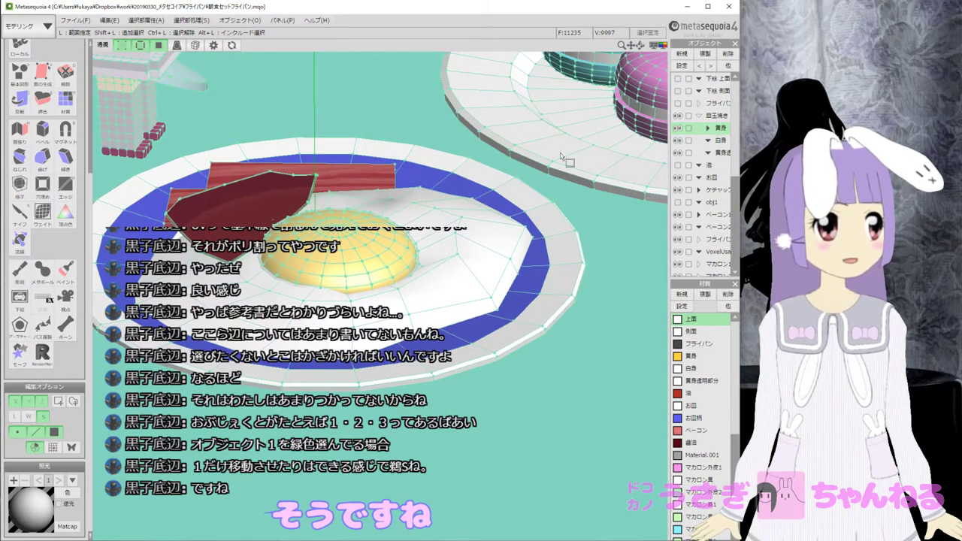
# Reduce the selection to the egg yolk and try to move it by about X 8.19, Y -0.53, Z 1.57.
pyautogui.hotkey('ctrl', 'd')
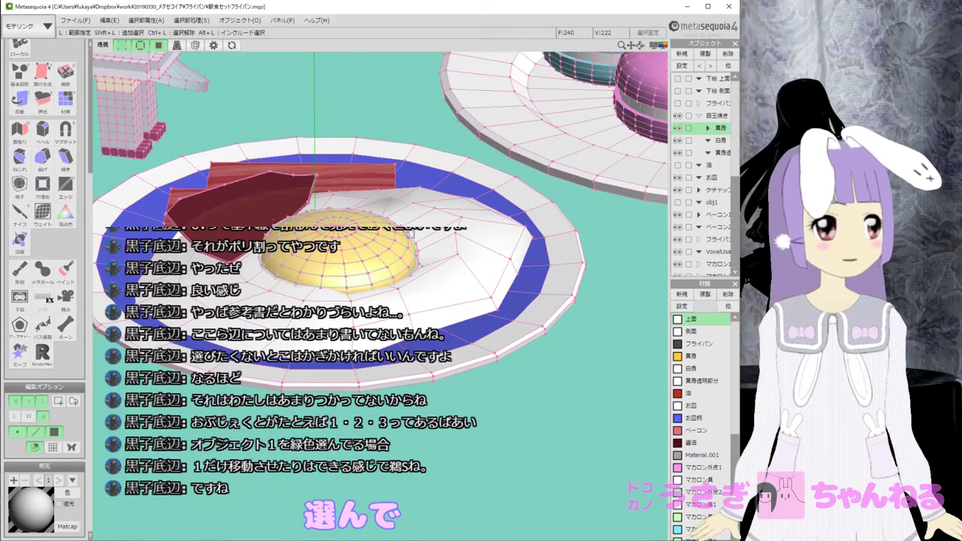
pyautogui.press('v')
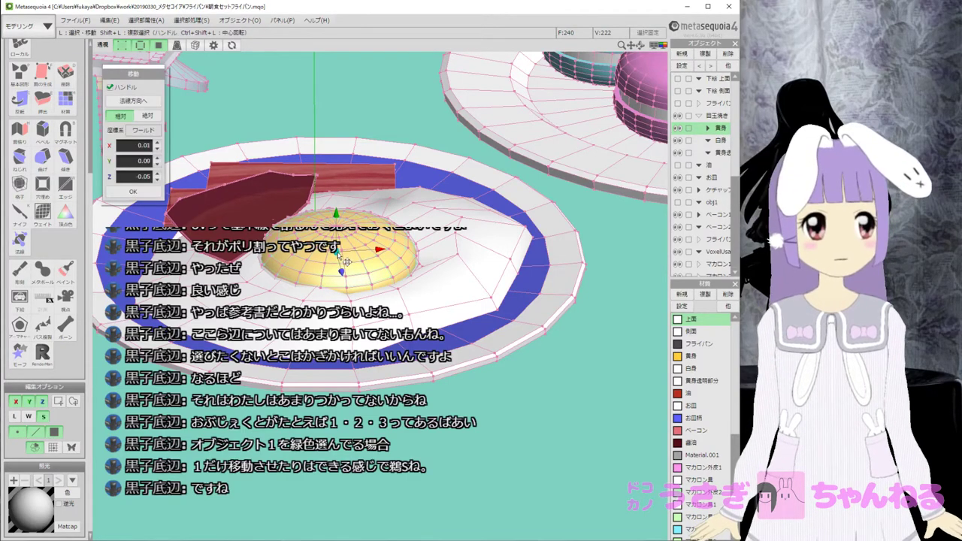
pyautogui.moveTo(348, 262); pyautogui.dragTo(411, 265)
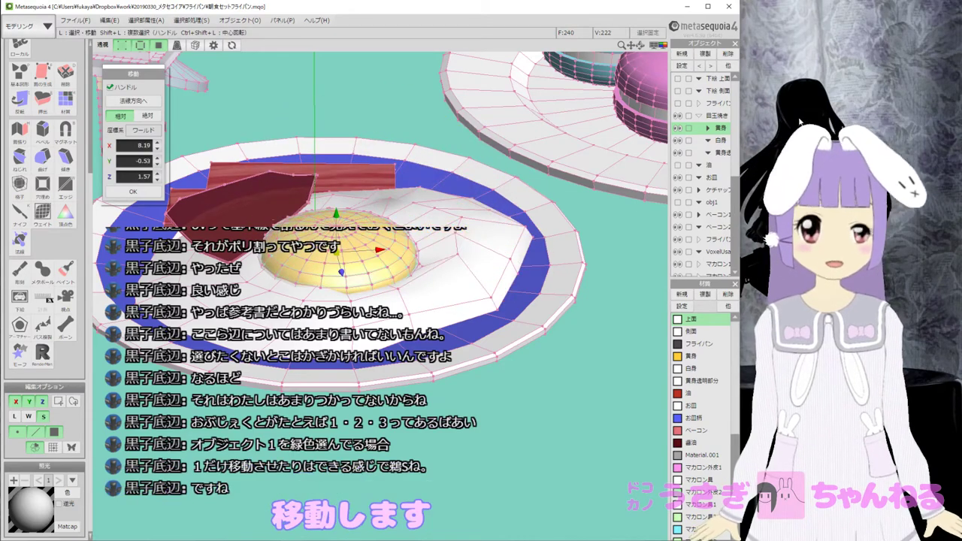
# Highlight 白身 in addition to 黄身, select everything in the scene, and clear the whole selection.
pyautogui.keyDown('ctrl'); pyautogui.click(720, 141); pyautogui.keyUp('ctrl')
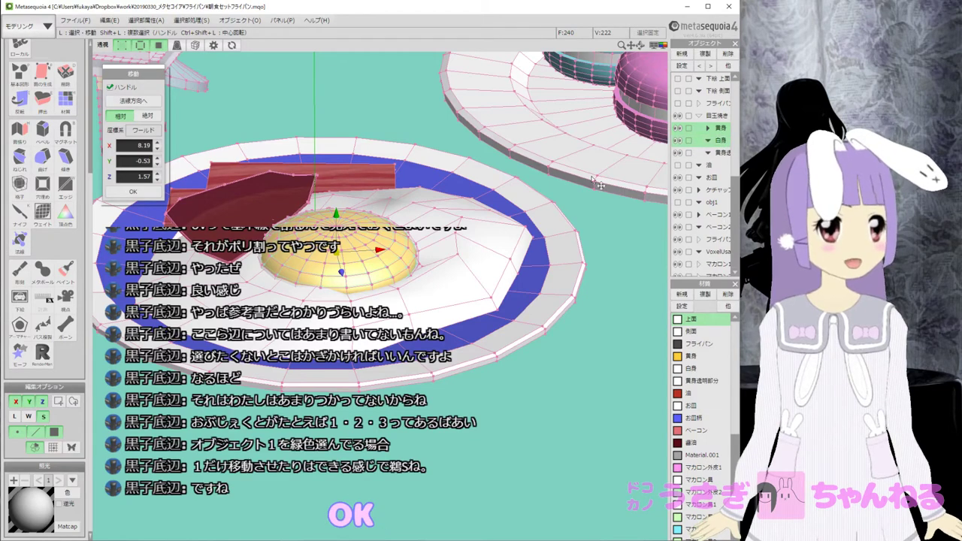
pyautogui.hotkey('ctrl', 'a')
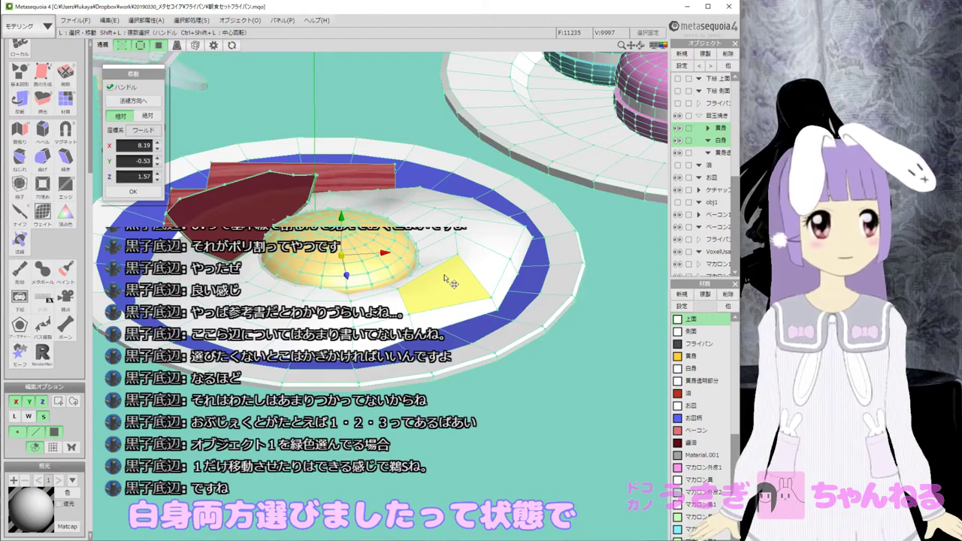
pyautogui.scroll(-8, 448, 283)
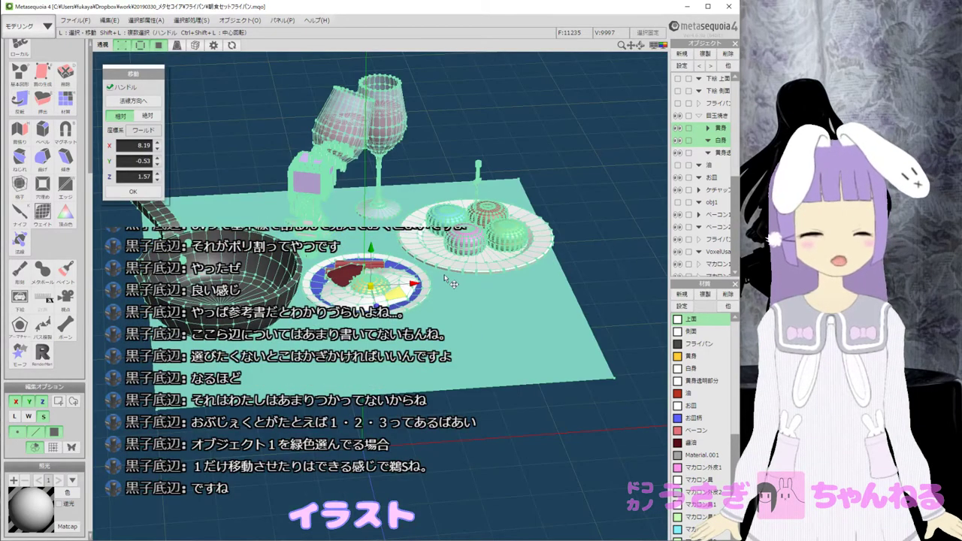
pyautogui.click(33, 448)
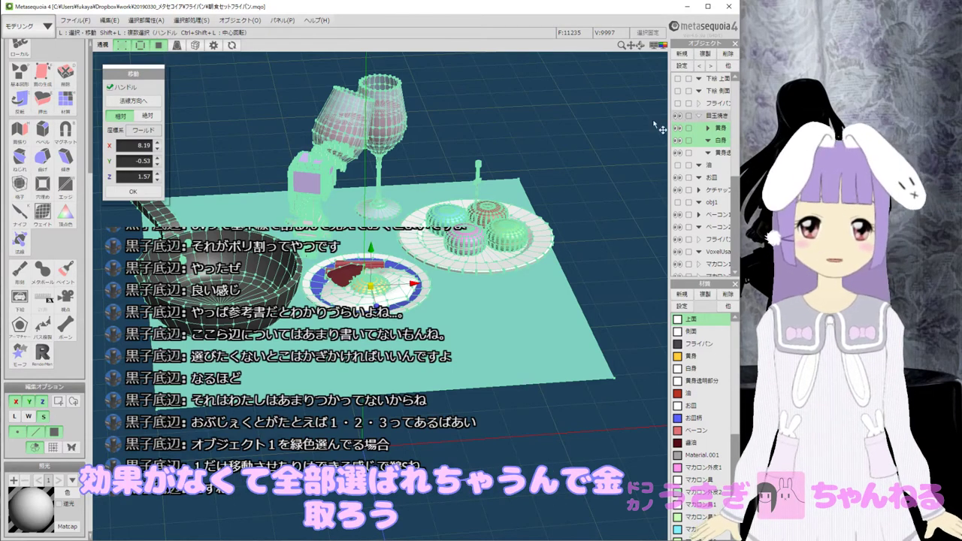
pyautogui.click(459, 178)
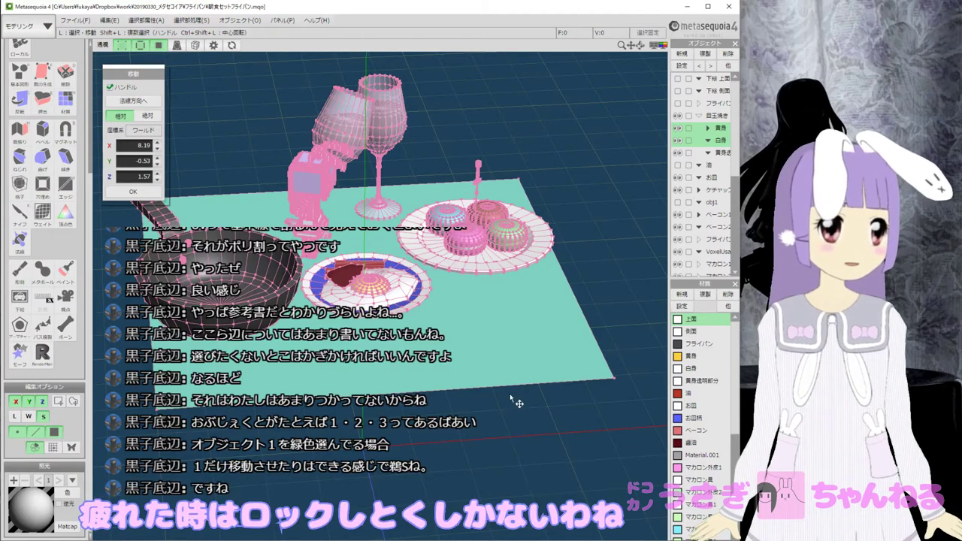
# Switch to range selection and select only the faces of the egg white 白身 on the plate.
pyautogui.press('r')
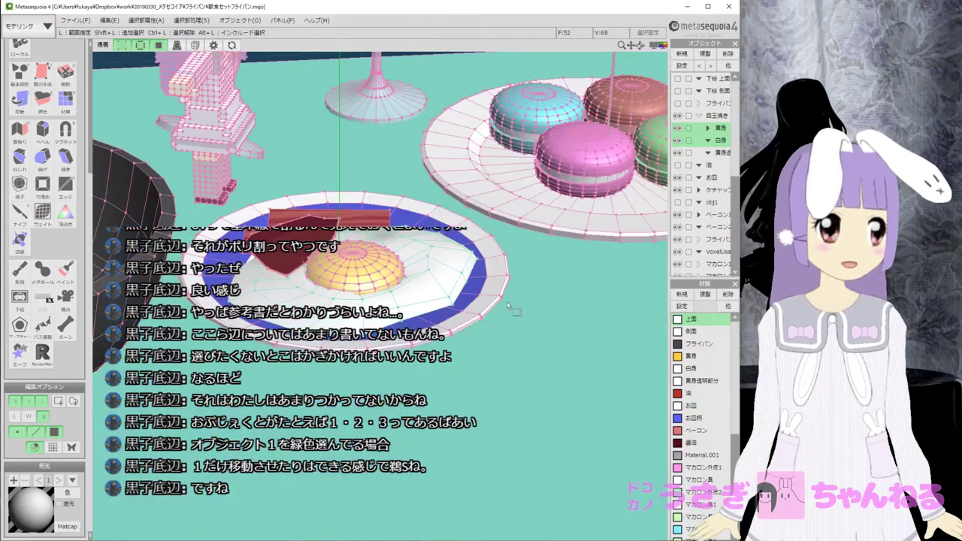
pyautogui.scroll(2, 441, 289)
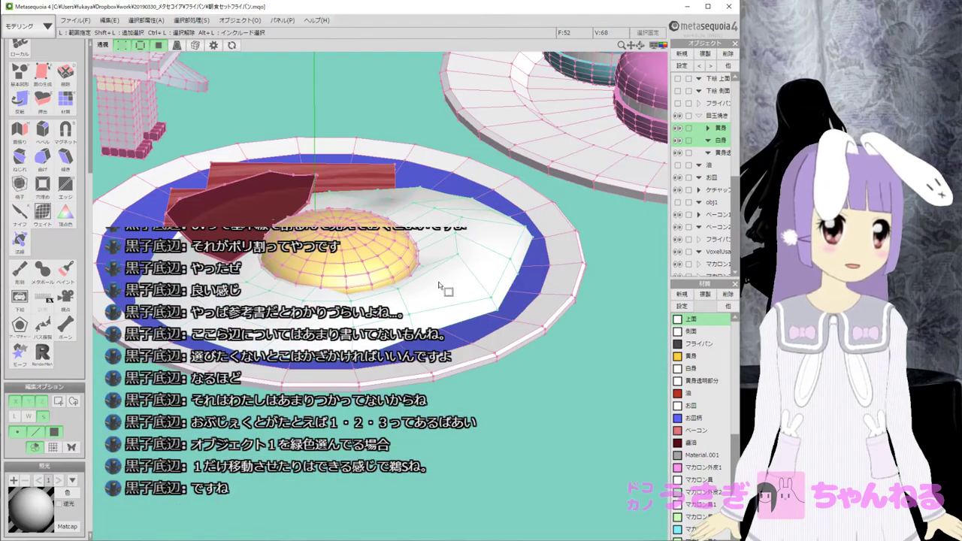
pyautogui.click(35, 448)
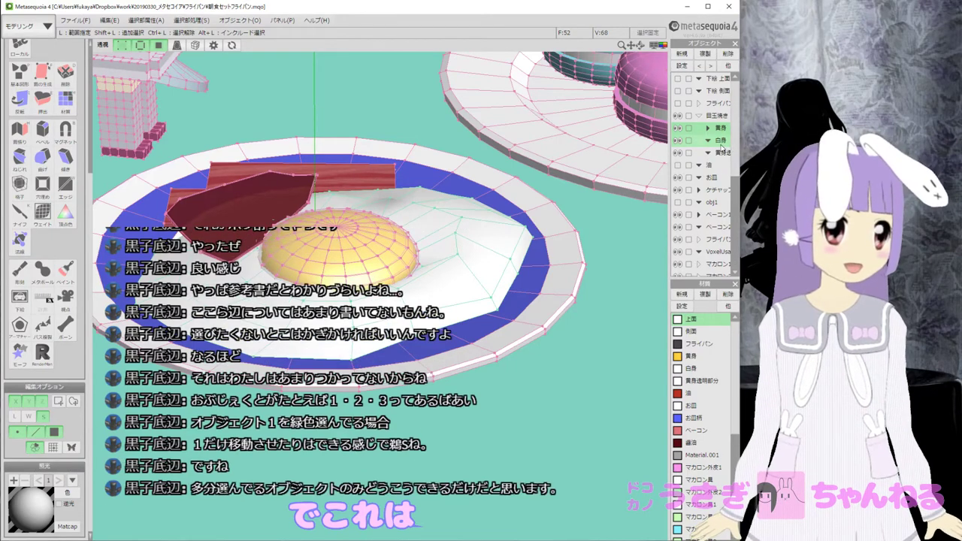
# Make 白身 the current object, and add the vertices and faces of 黄身 to the selection from the object list.
pyautogui.click(720, 142)
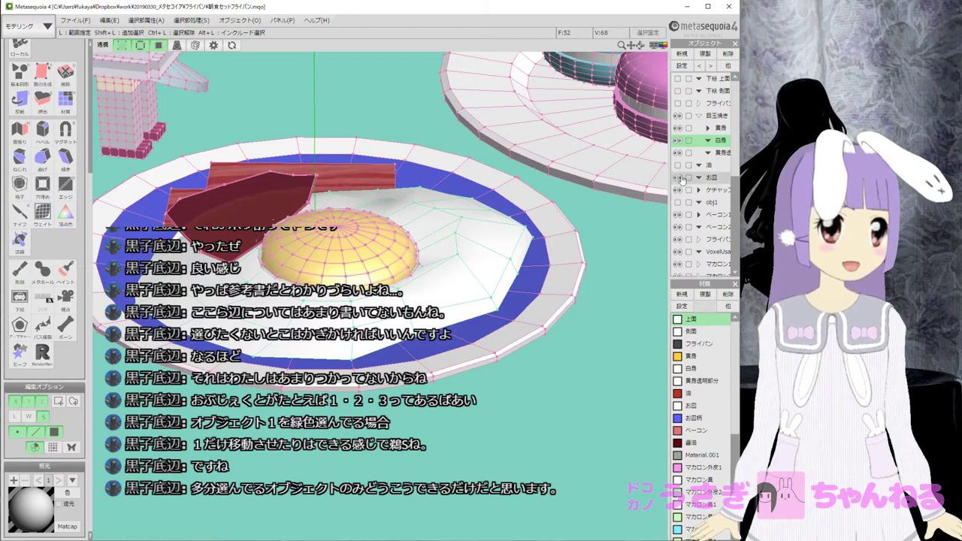
pyautogui.rightClick(690, 132)
pyautogui.click(702, 136)
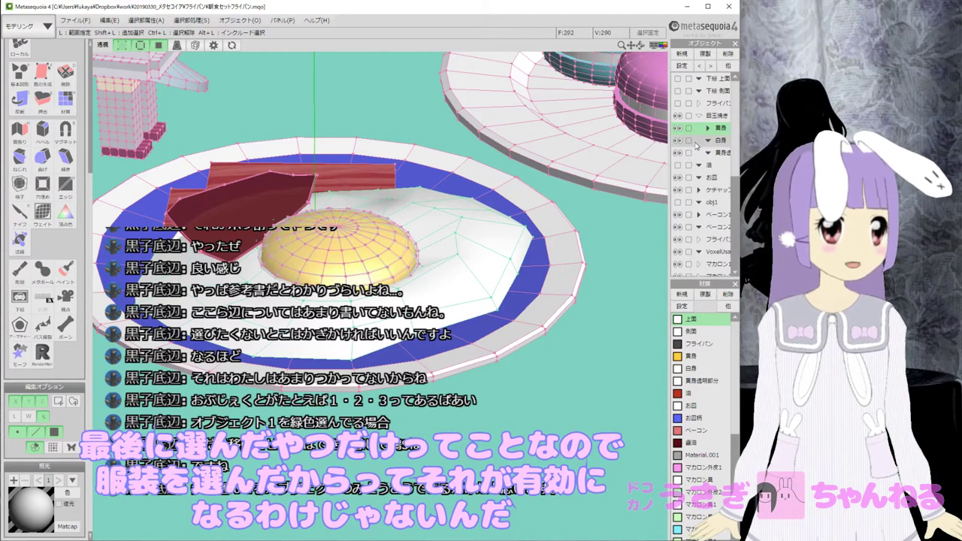
# Lock the egg white 白身, and make all objects in the scene editable again.
pyautogui.click(688, 141)
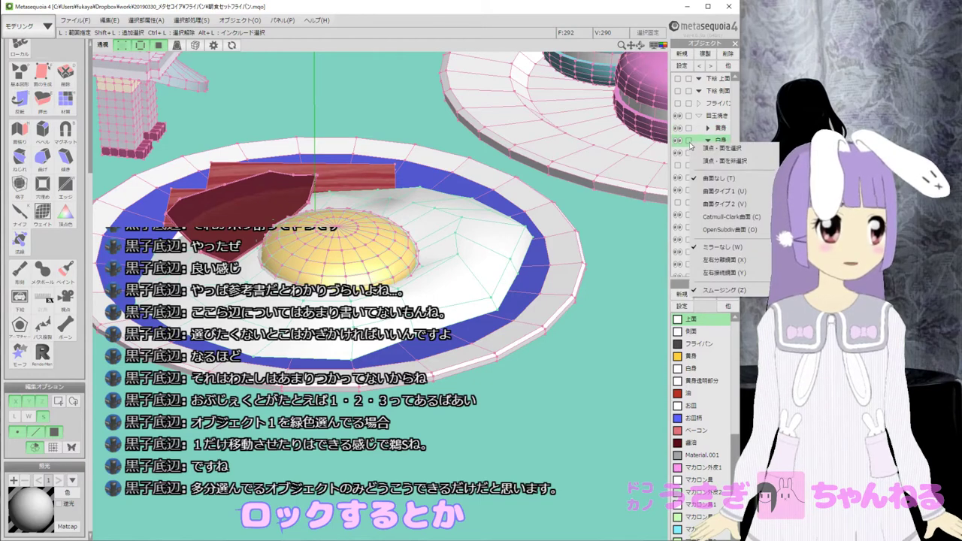
pyautogui.click(689, 142)
pyautogui.click(729, 66)
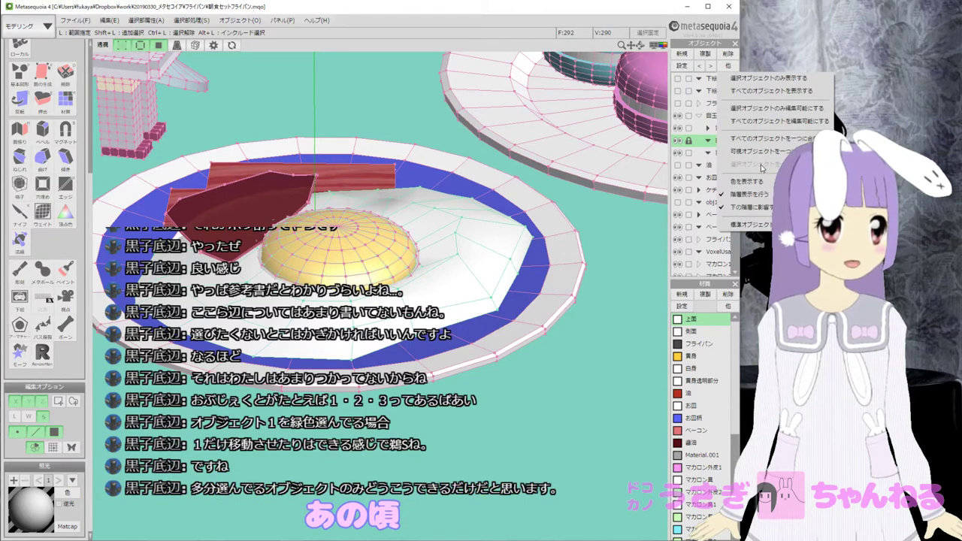
pyautogui.click(771, 123)
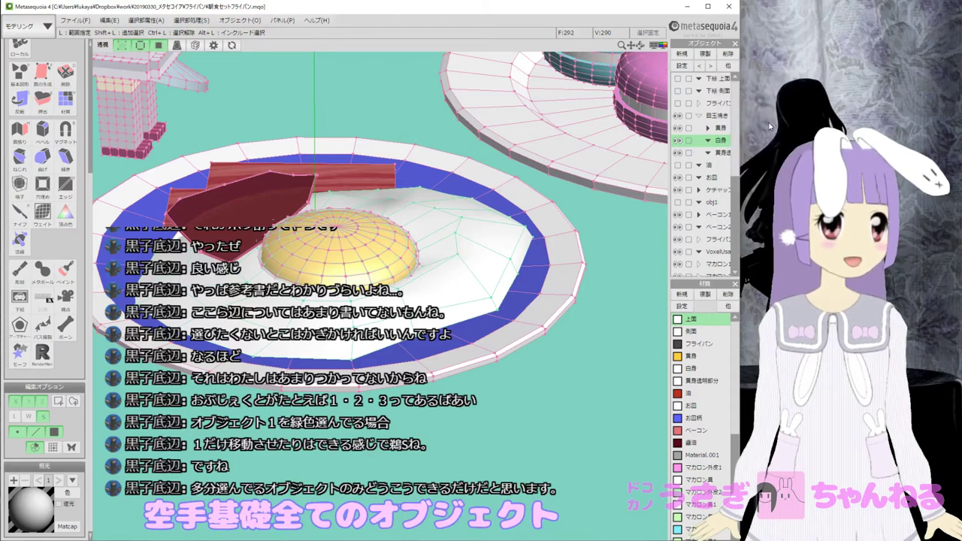
# Make only the current object 白身 editable, and restore editing for all objects.
pyautogui.rightClick(687, 142)
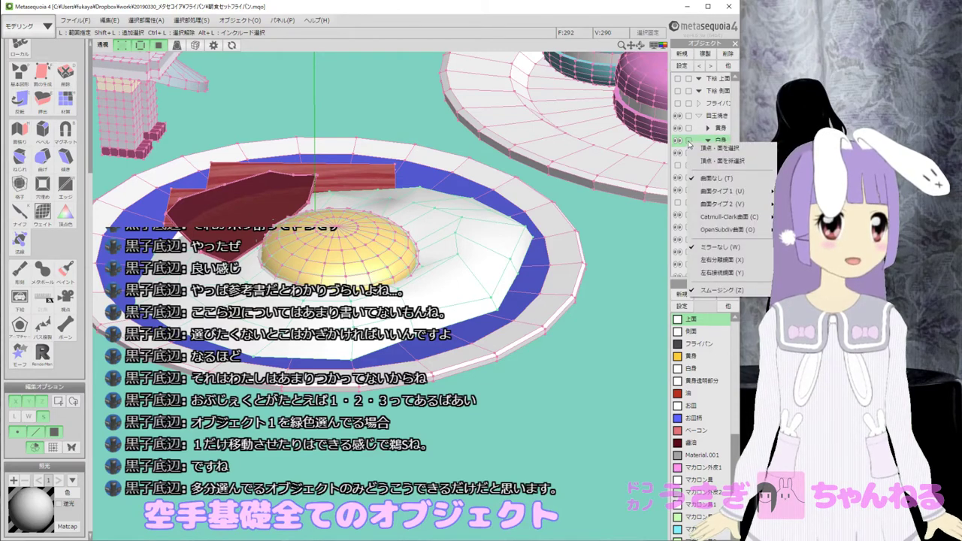
pyautogui.click(727, 66)
pyautogui.click(728, 66)
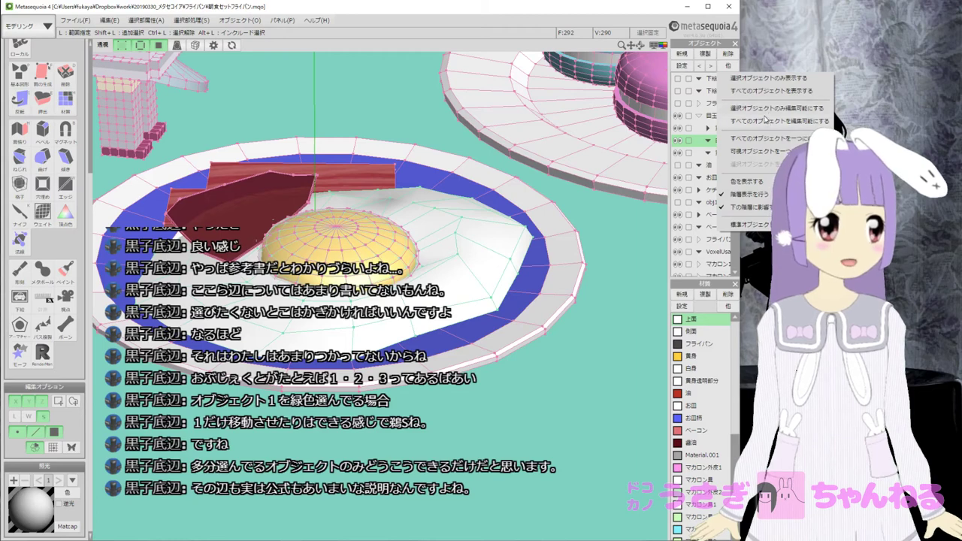
pyautogui.click(764, 119)
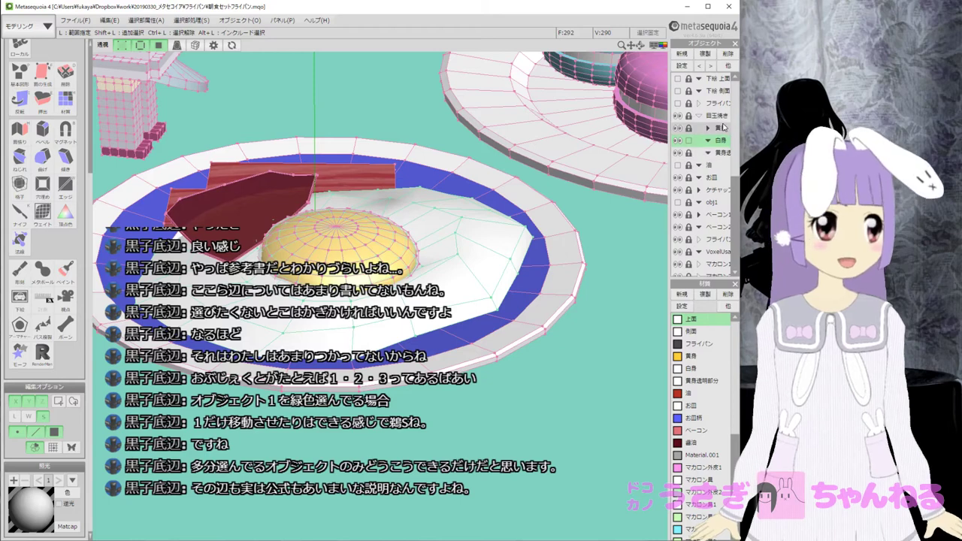
pyautogui.click(728, 67)
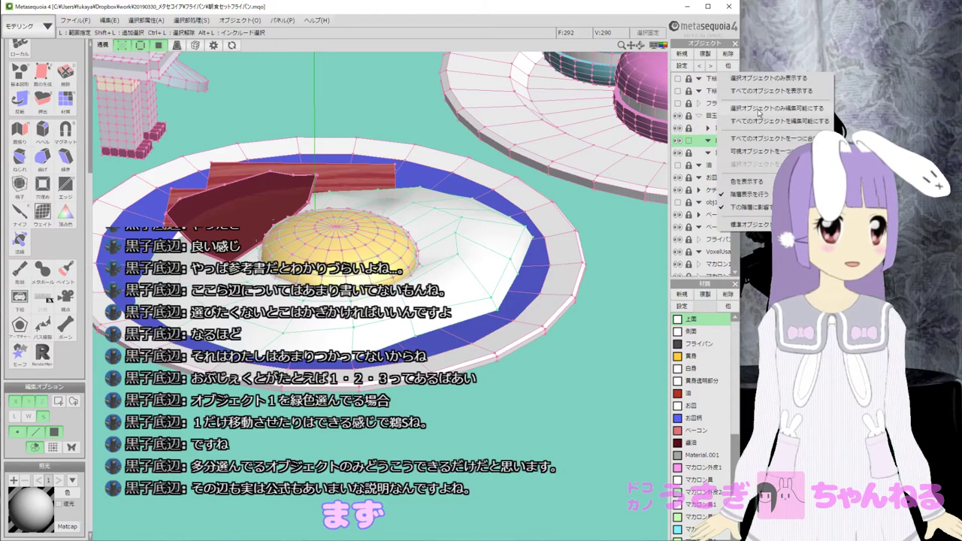
pyautogui.click(759, 120)
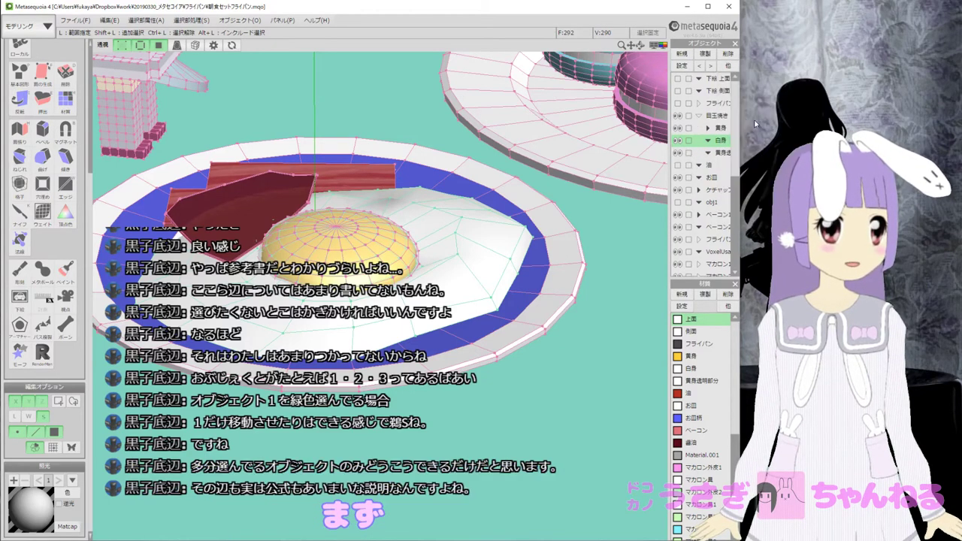
# Highlight 黄身, 白身 and the transparent yolk object, make only them editable, and select all their geometry for moving.
pyautogui.keyDown('ctrl'); pyautogui.click(722, 143); pyautogui.keyUp('ctrl')
pyautogui.click(728, 67)
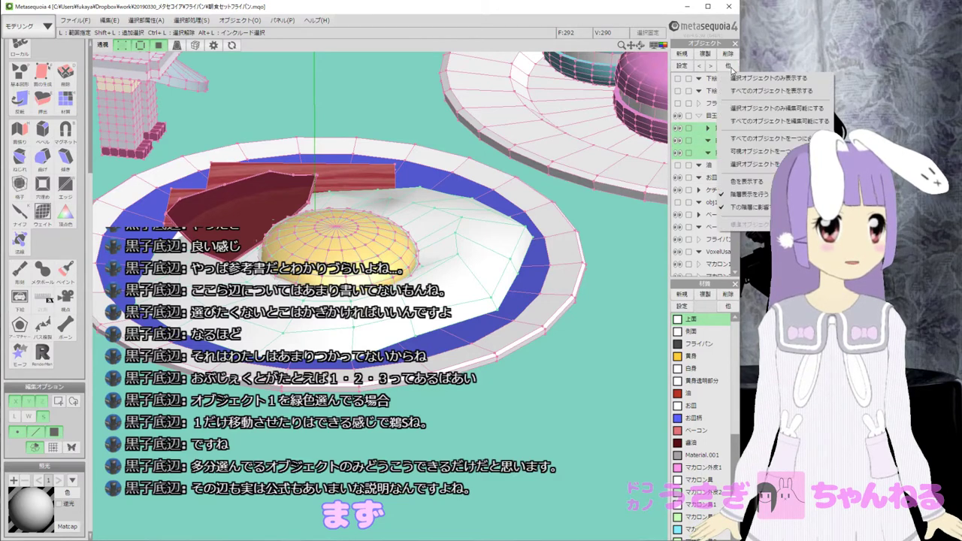
pyautogui.click(746, 109)
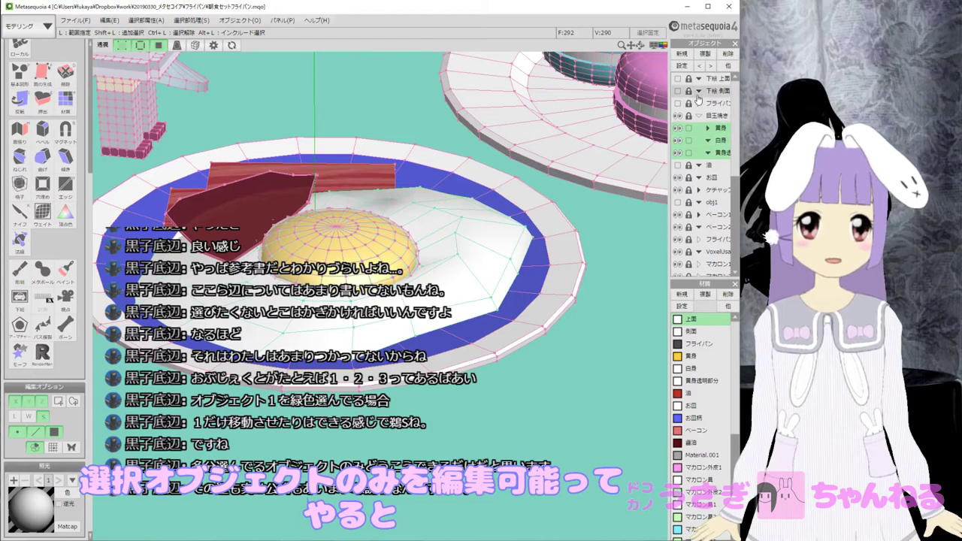
pyautogui.hotkey('ctrl', 'a')
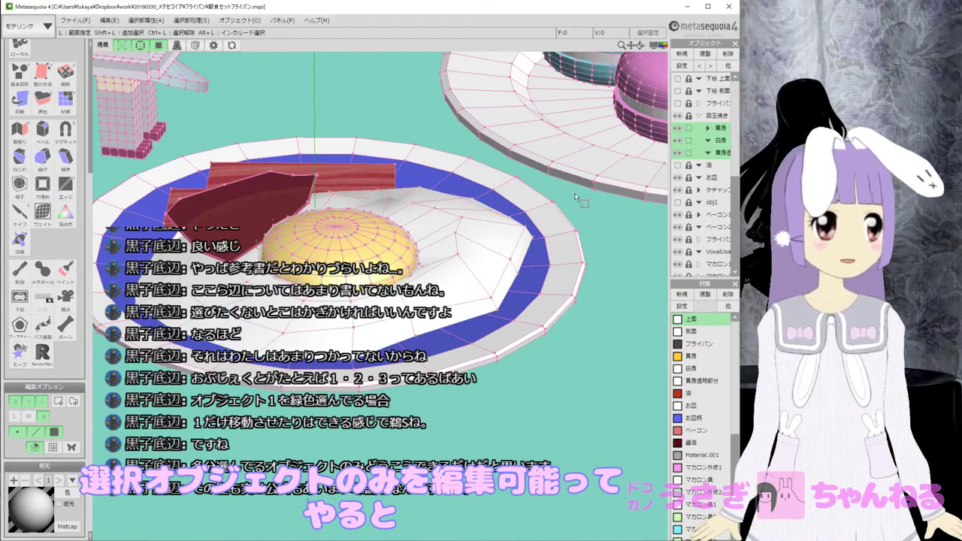
pyautogui.press('v')
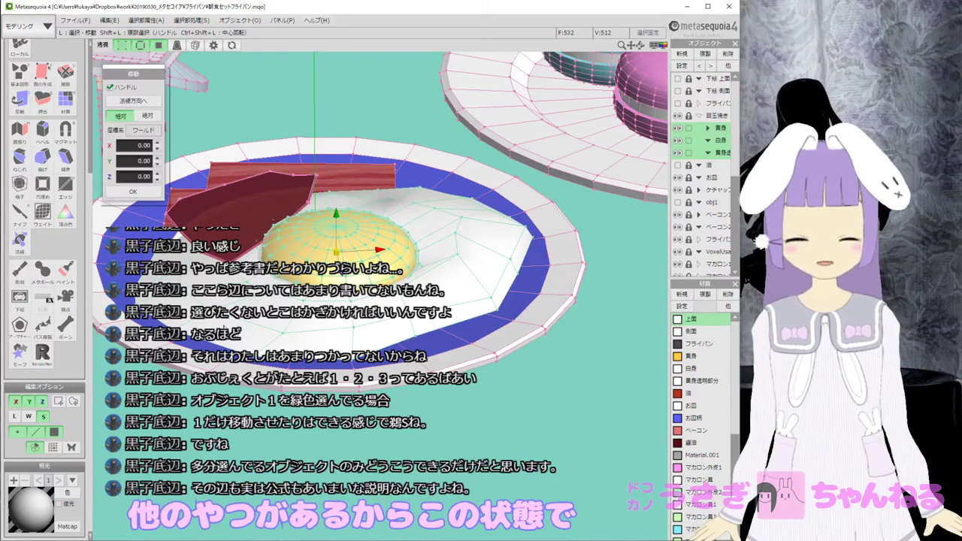
# Try moving the selection by about X 7.98, Y 8.96, Z -3.96, by X 9.85, Y 8.39, Z -3.34, and by X 17.10, undoing each move.
pyautogui.moveTo(339, 256); pyautogui.dragTo(411, 174)
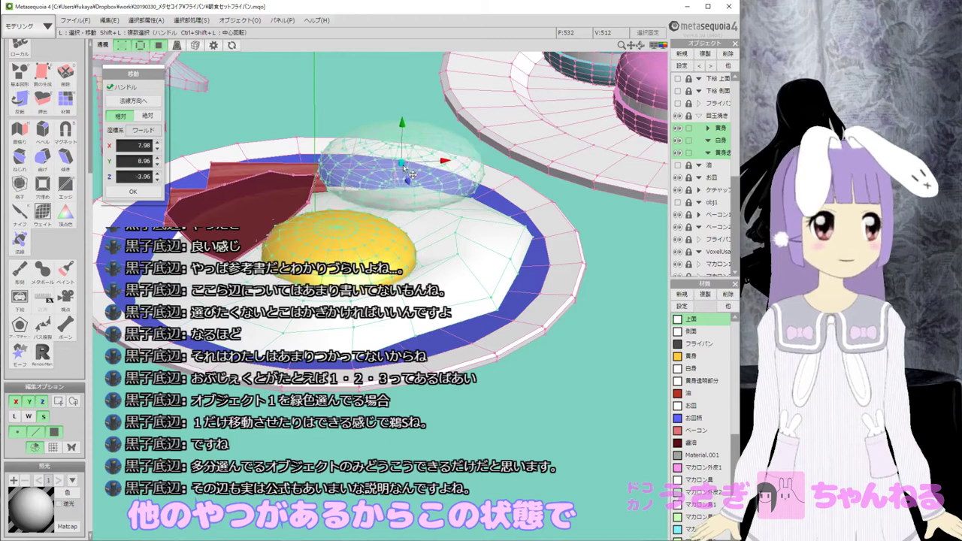
pyautogui.hotkey('ctrl', 'z')
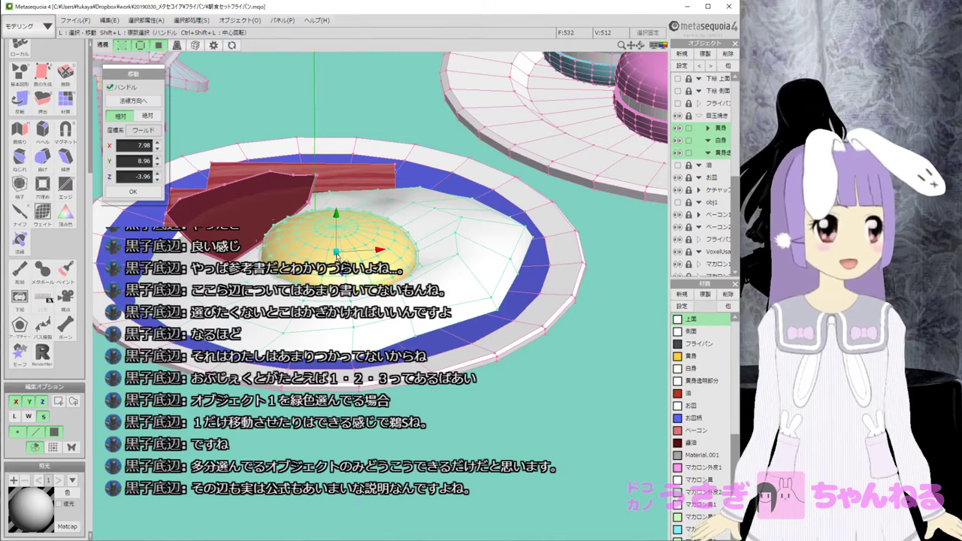
pyautogui.moveTo(337, 251); pyautogui.dragTo(421, 174)
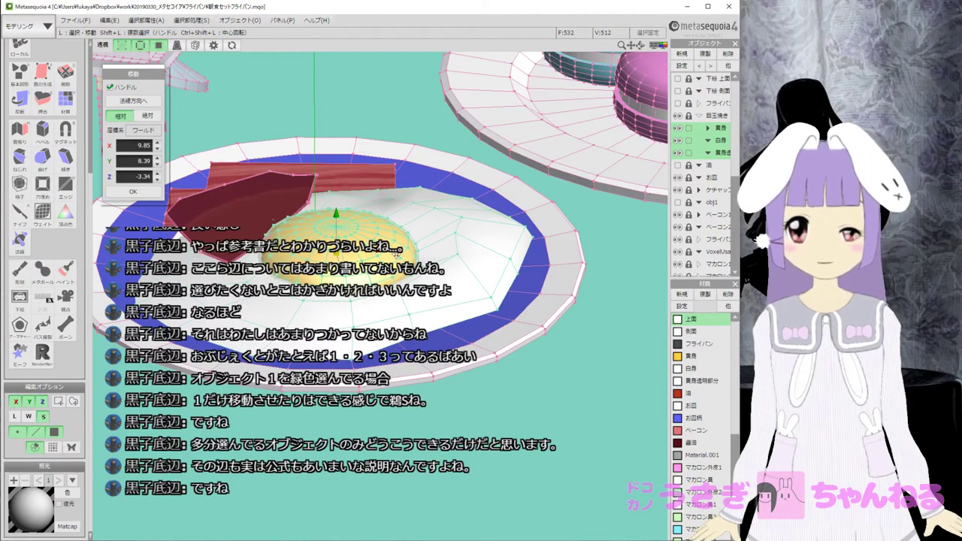
pyautogui.moveTo(392, 259); pyautogui.dragTo(517, 255)
pyautogui.hotkey('ctrl', 'z')
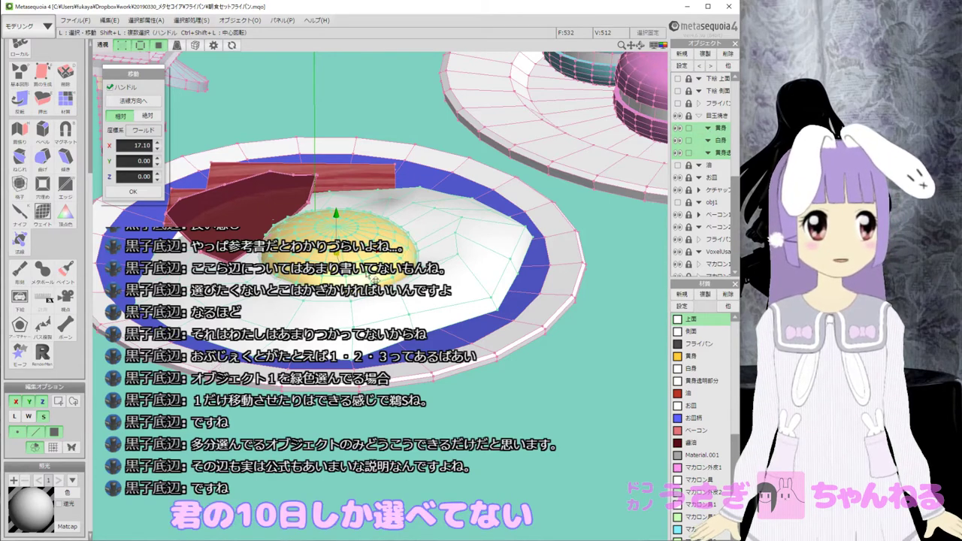
# Try raising the selected egg parts along Y by about 2.75, 6.14 and 2.19, undoing each move.
pyautogui.scroll(4, 370, 278)
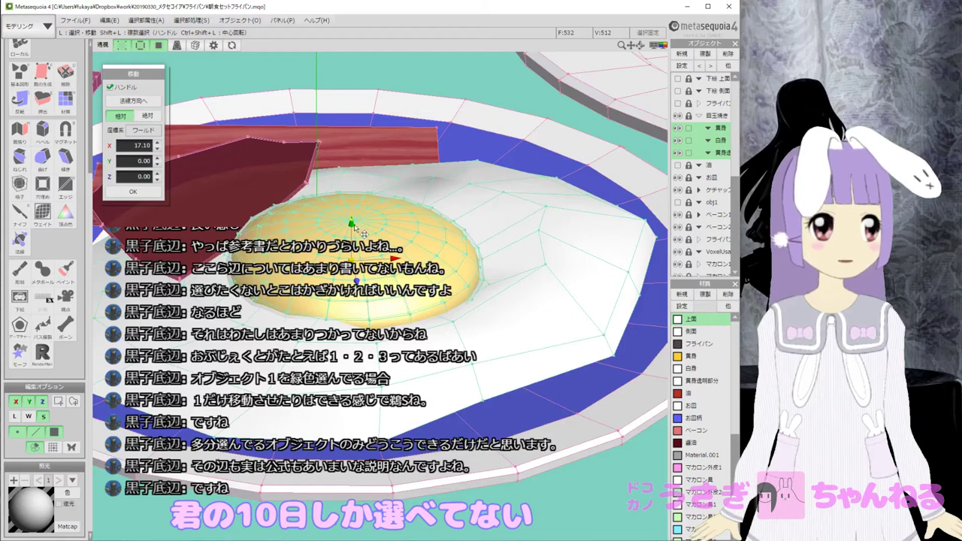
pyautogui.moveTo(363, 234); pyautogui.dragTo(391, 191)
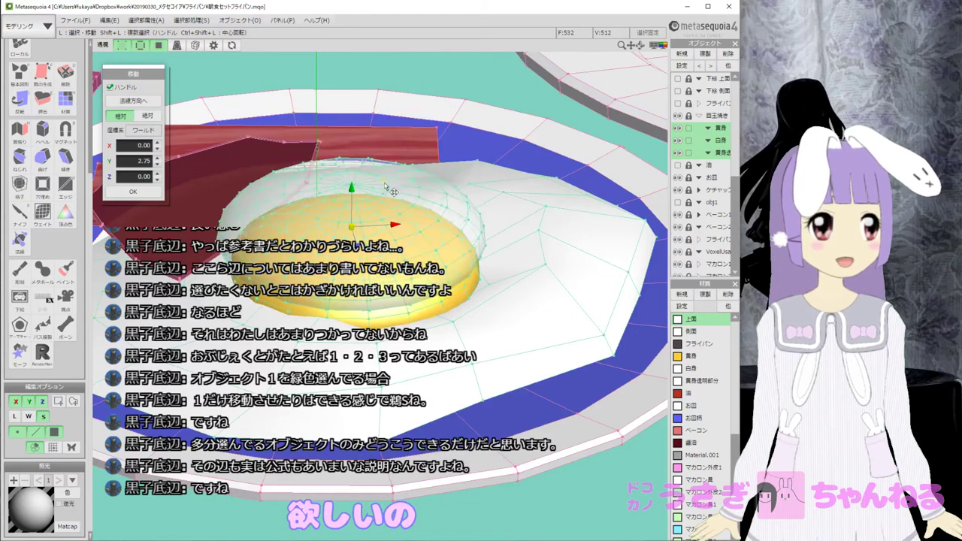
pyautogui.click(711, 143)
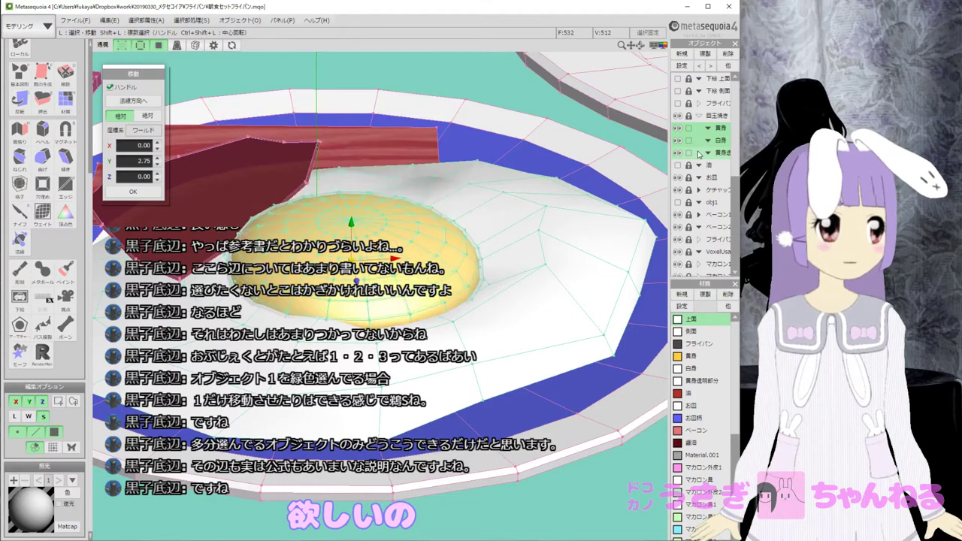
pyautogui.click(708, 141)
pyautogui.click(689, 129)
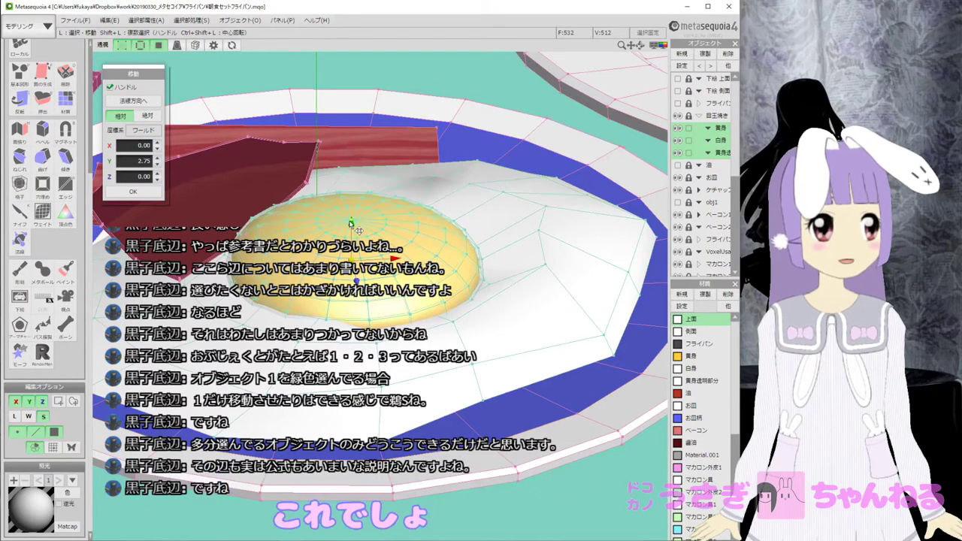
pyautogui.moveTo(350, 224)
pyautogui.mouseDown()
pyautogui.moveTo(350, 150)
pyautogui.moveTo(353, 214)
pyautogui.mouseUp()
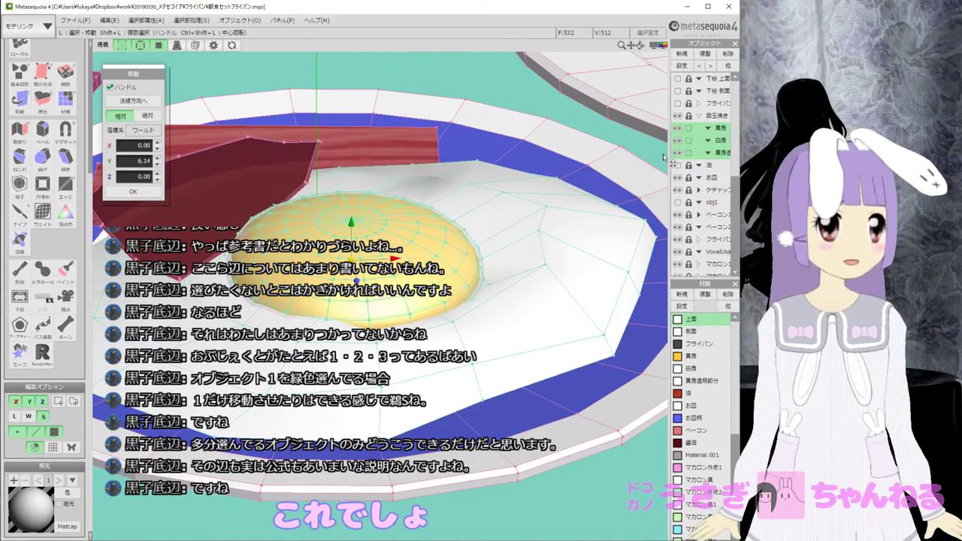
pyautogui.scroll(-2, 508, 209)
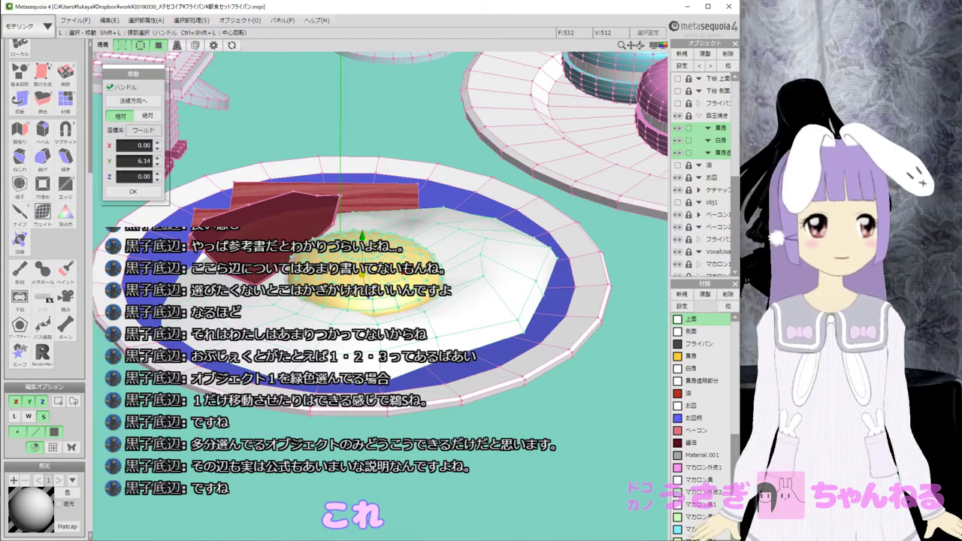
pyautogui.moveTo(362, 237); pyautogui.dragTo(367, 215)
pyautogui.hotkey('ctrl', 'z')
# Highlight the transparent yolk object, 黄身 and 白身 afresh, and raise the selection by about 0.51 along Y.
pyautogui.click(726, 154)
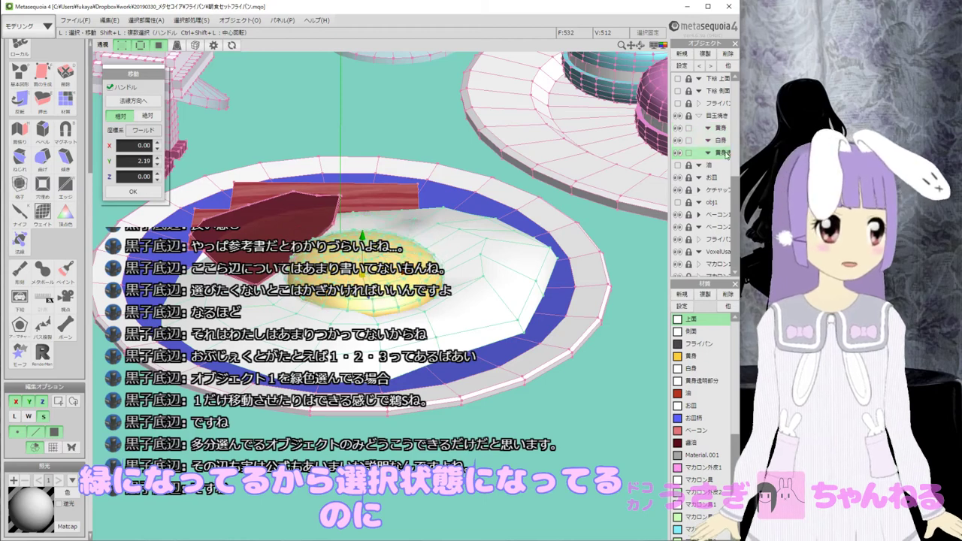
pyautogui.keyDown('ctrl'); pyautogui.click(723, 129); pyautogui.keyUp('ctrl')
pyautogui.keyDown('ctrl'); pyautogui.click(723, 140); pyautogui.keyUp('ctrl')
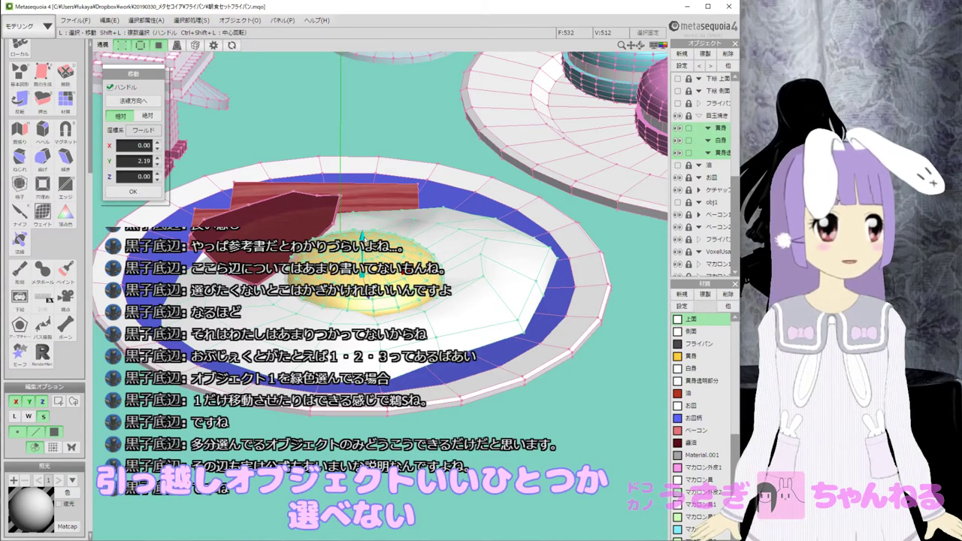
pyautogui.moveTo(362, 235); pyautogui.dragTo(342, 235)
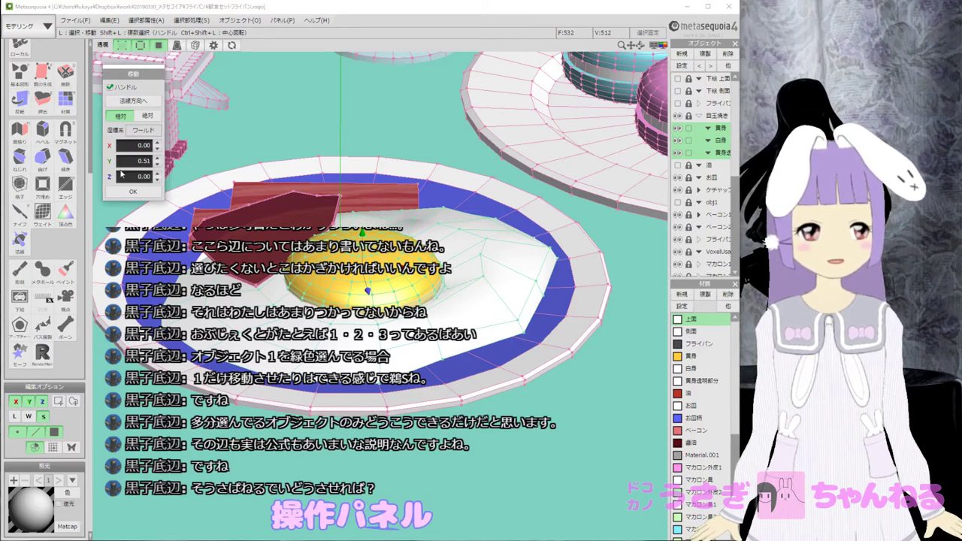
# Choose the Move command from the command list and raise the selection by about 0.80 along Y.
pyautogui.scroll(3, 45, 105)
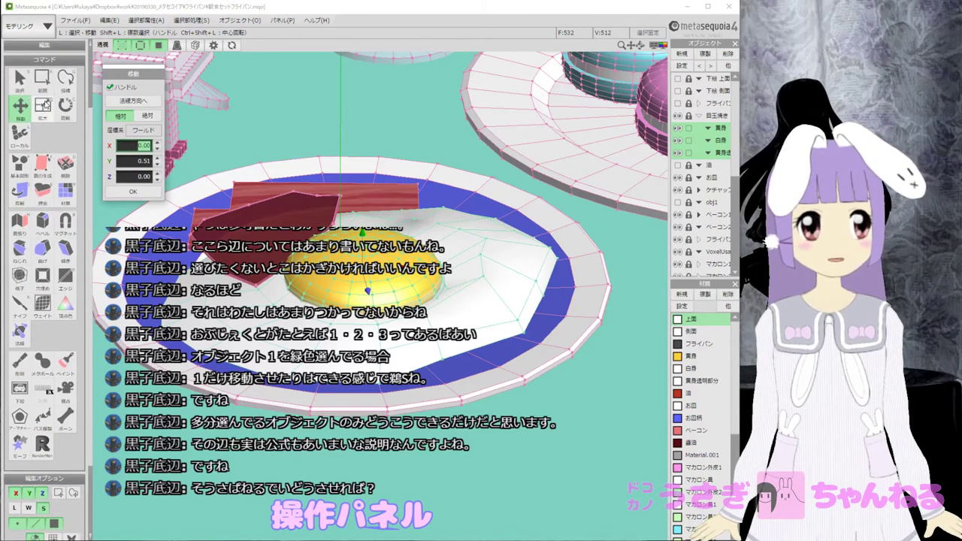
pyautogui.scroll(2, 45, 105)
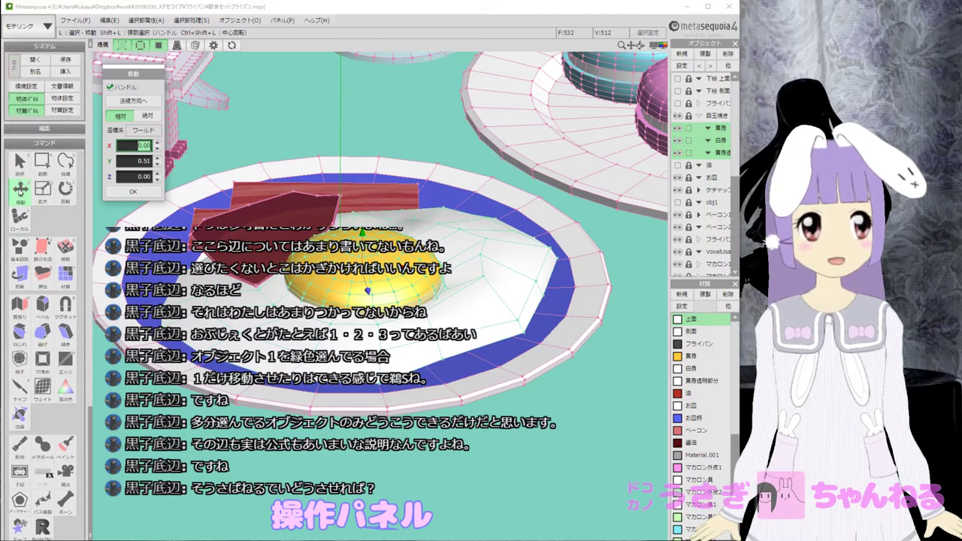
pyautogui.click(22, 194)
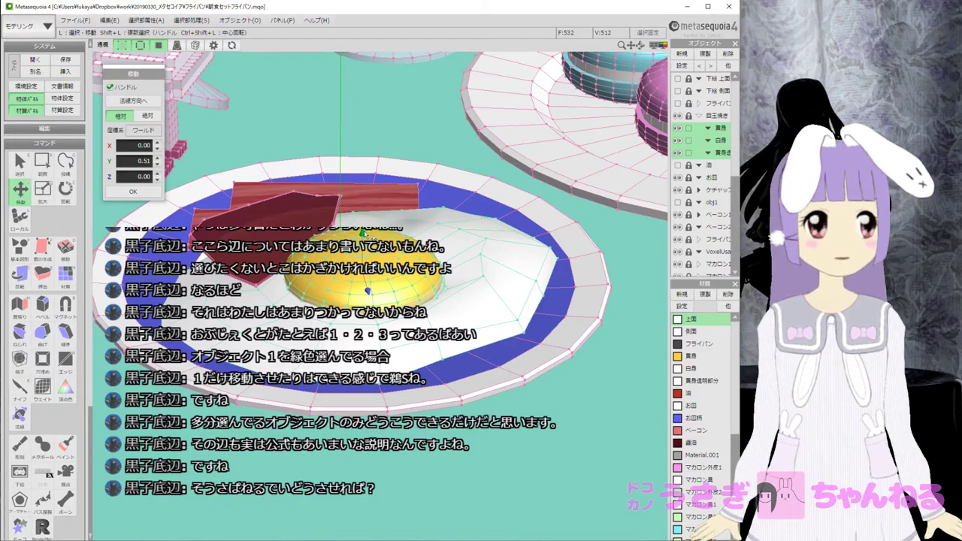
pyautogui.moveTo(364, 235)
pyautogui.mouseDown()
pyautogui.moveTo(377, 171)
pyautogui.moveTo(369, 234)
pyautogui.moveTo(366, 166)
pyautogui.moveTo(358, 234)
pyautogui.moveTo(359, 226)
pyautogui.mouseUp()
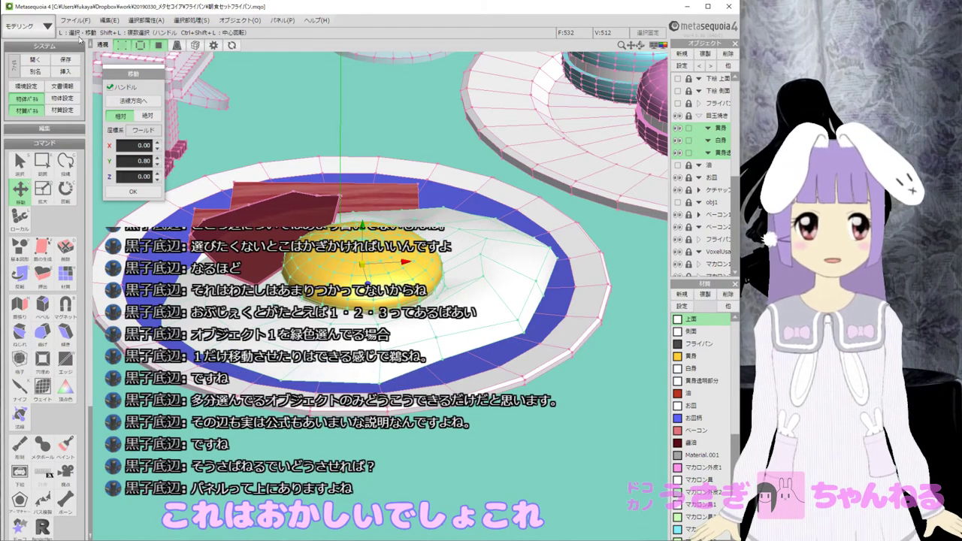
# Show the floating 操作パネル, place it over the viewport, and use its move control to shift the selection along X.
pyautogui.click(38, 25)
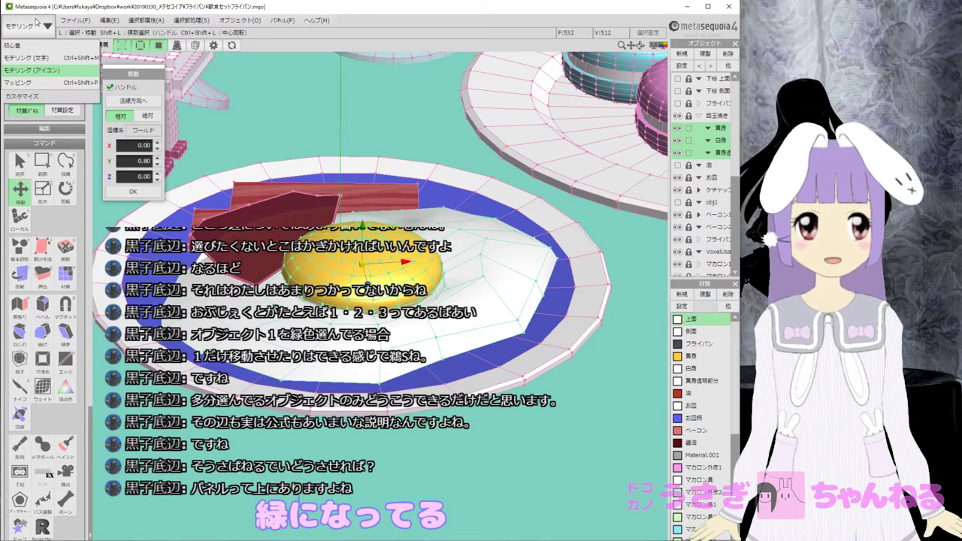
pyautogui.click(50, 15)
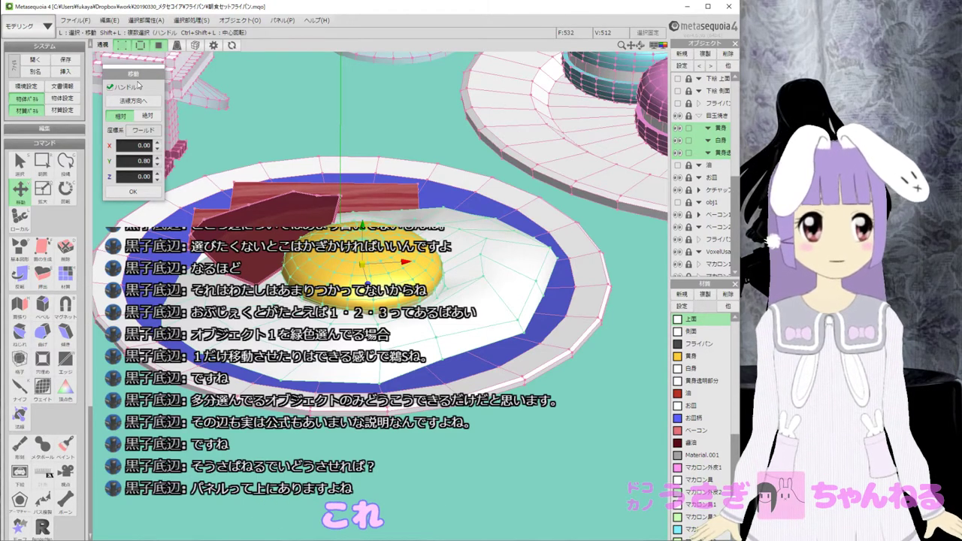
pyautogui.click(283, 21)
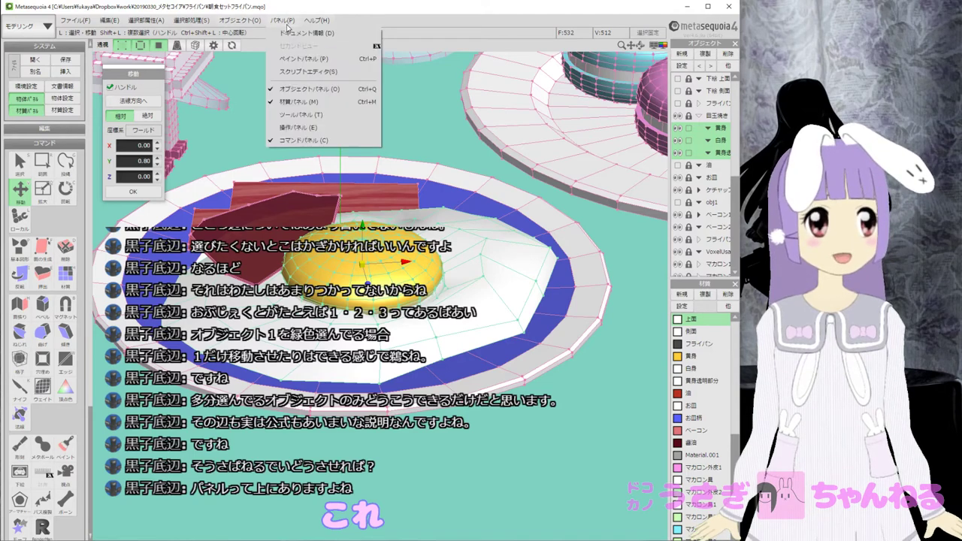
pyautogui.click(298, 127)
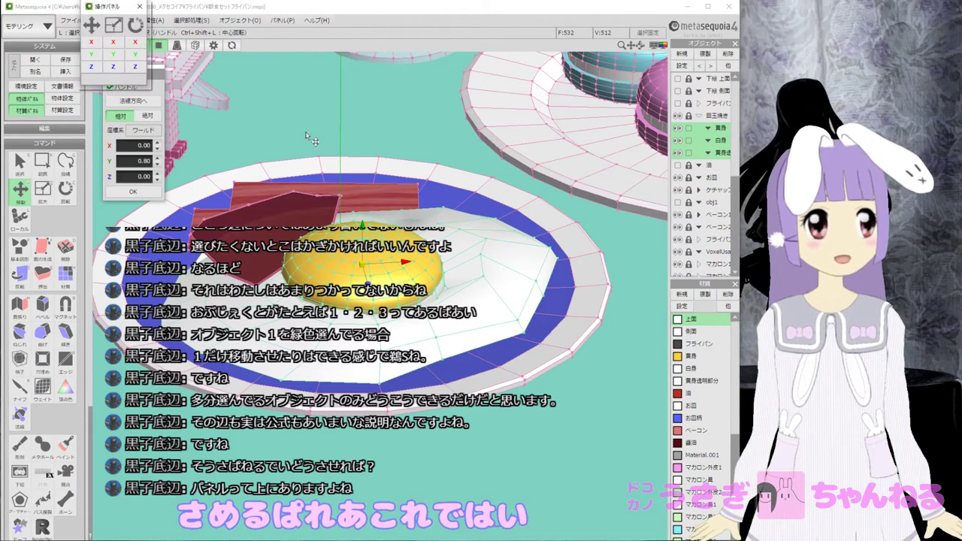
pyautogui.moveTo(158, 27); pyautogui.dragTo(251, 54)
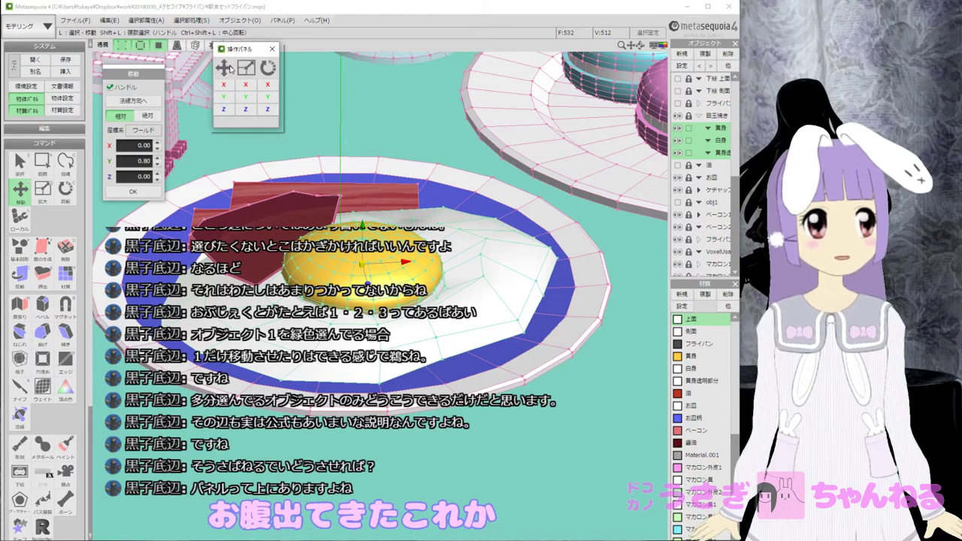
pyautogui.moveTo(225, 85); pyautogui.dragTo(250, 102)
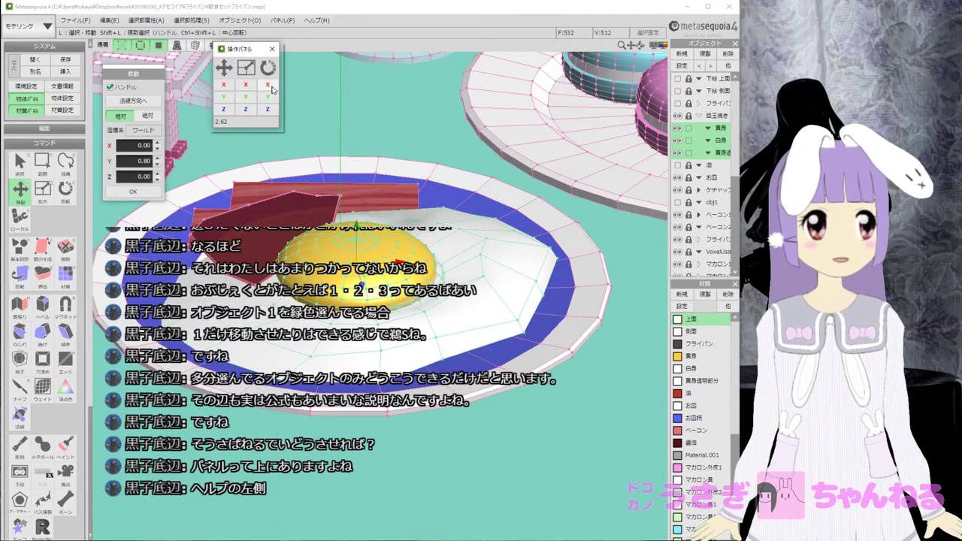
# Try rotating the selection about X, undo it, and scale the selection uniformly by about 0.956.
pyautogui.moveTo(268, 85); pyautogui.dragTo(268, 113)
pyautogui.hotkey('ctrl', 'z')
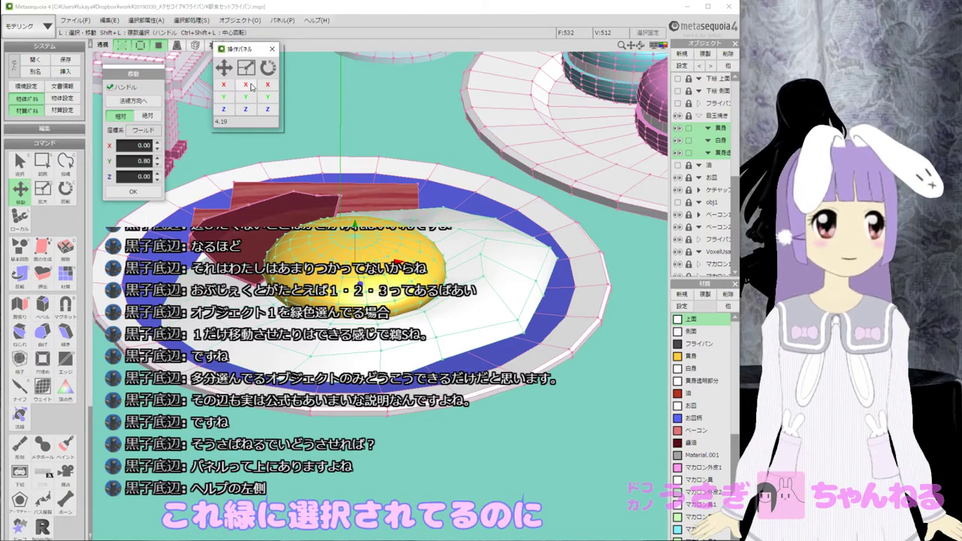
pyautogui.moveTo(246, 73)
pyautogui.mouseDown()
pyautogui.moveTo(272, 71)
pyautogui.moveTo(245, 88)
pyautogui.mouseUp()
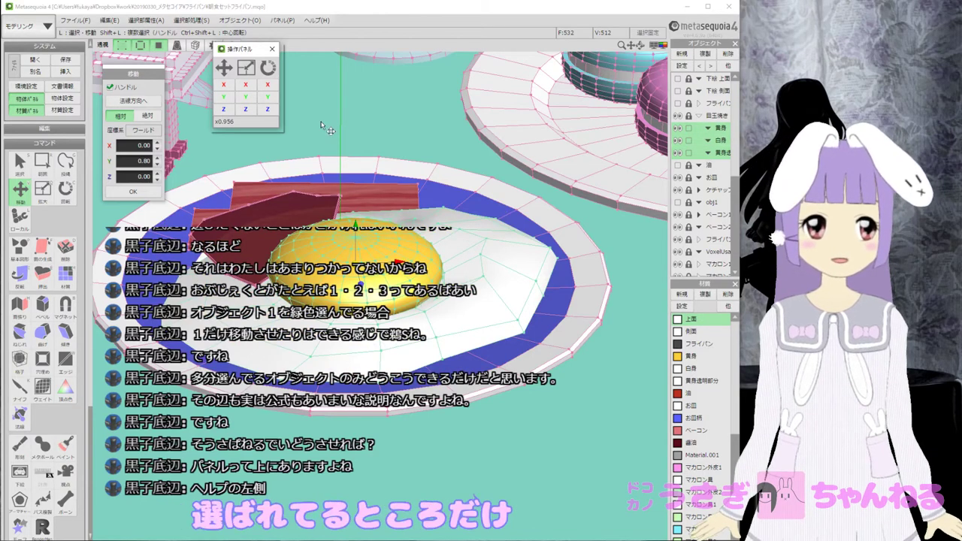
pyautogui.click(140, 172)
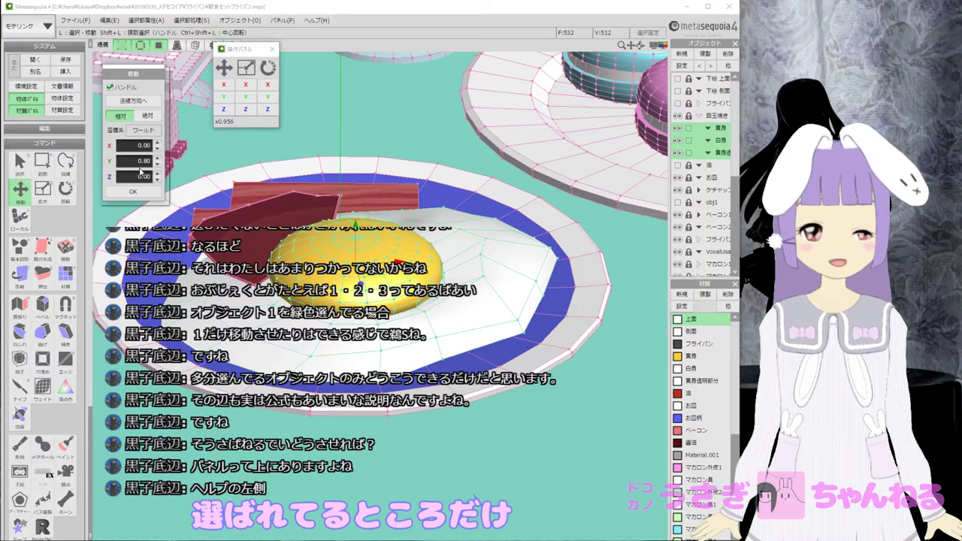
pyautogui.click(140, 175)
# Enable the rope selection option in the edit options and scale the selection uniformly by about 1.179.
pyautogui.scroll(-3, 71, 366)
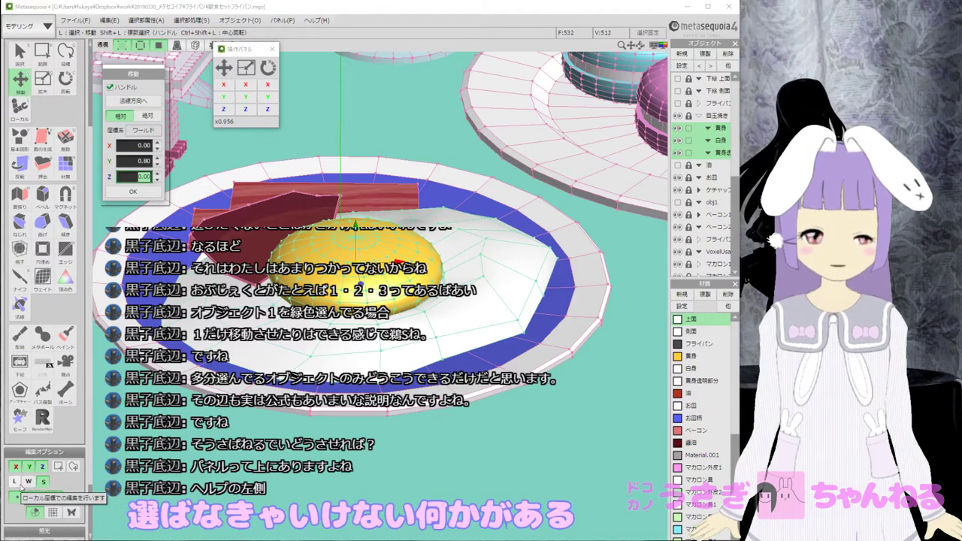
pyautogui.click(72, 468)
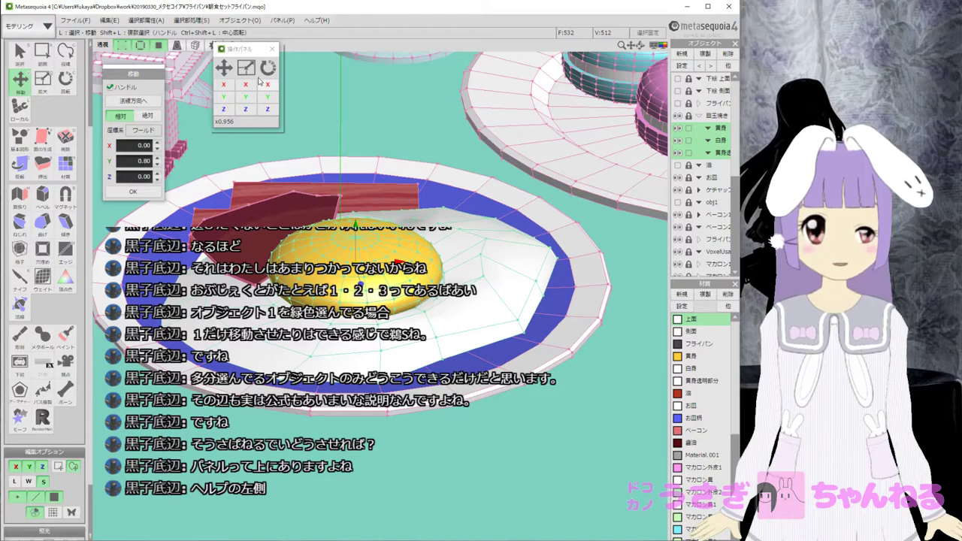
pyautogui.moveTo(268, 68); pyautogui.dragTo(246, 68)
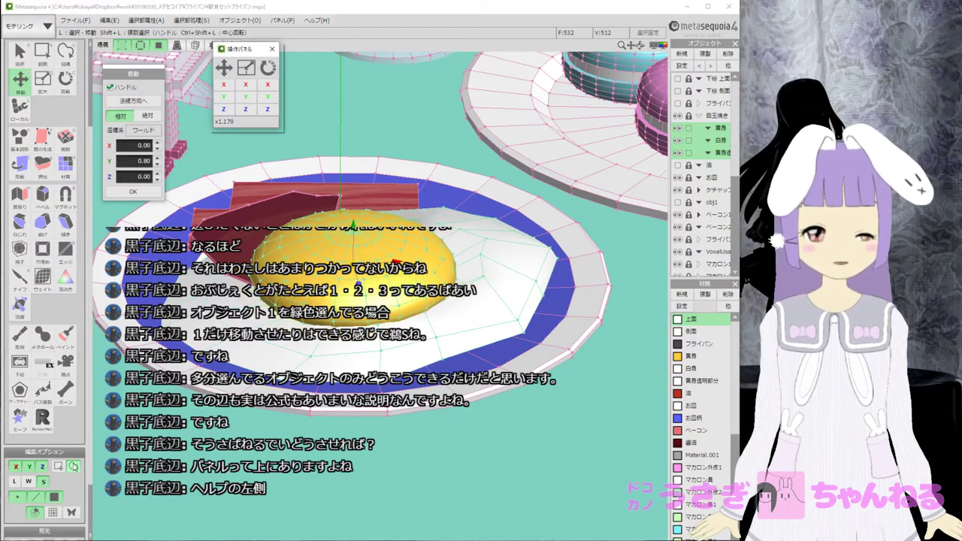
# Turn off limiting edits to the current object, scale all egg parts by about 1.283, and turn the limit back on.
pyautogui.click(70, 467)
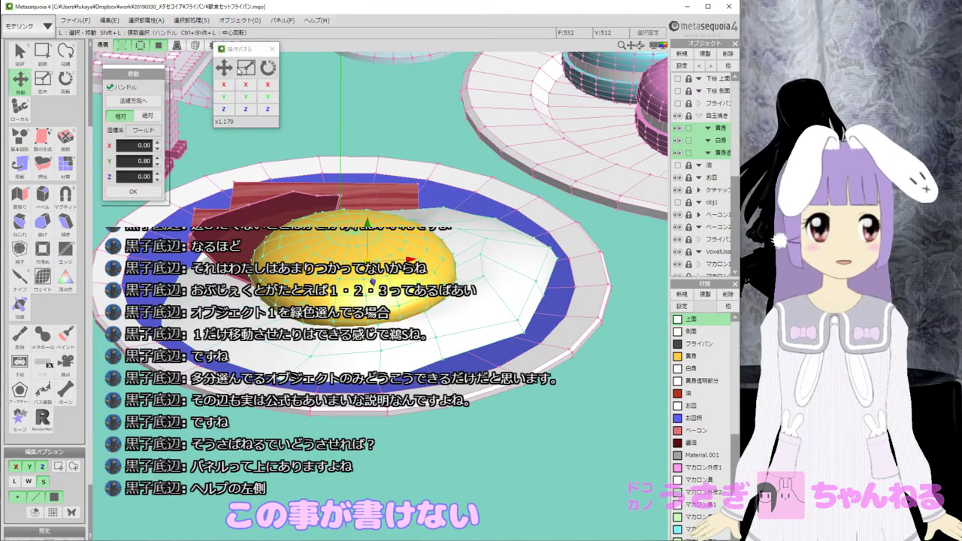
pyautogui.moveTo(245, 68); pyautogui.dragTo(266, 123)
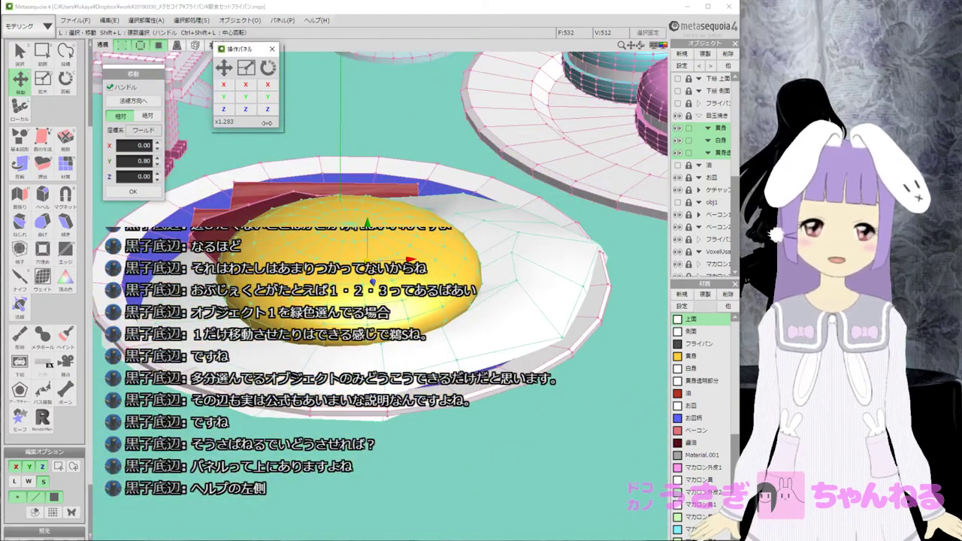
pyautogui.click(34, 514)
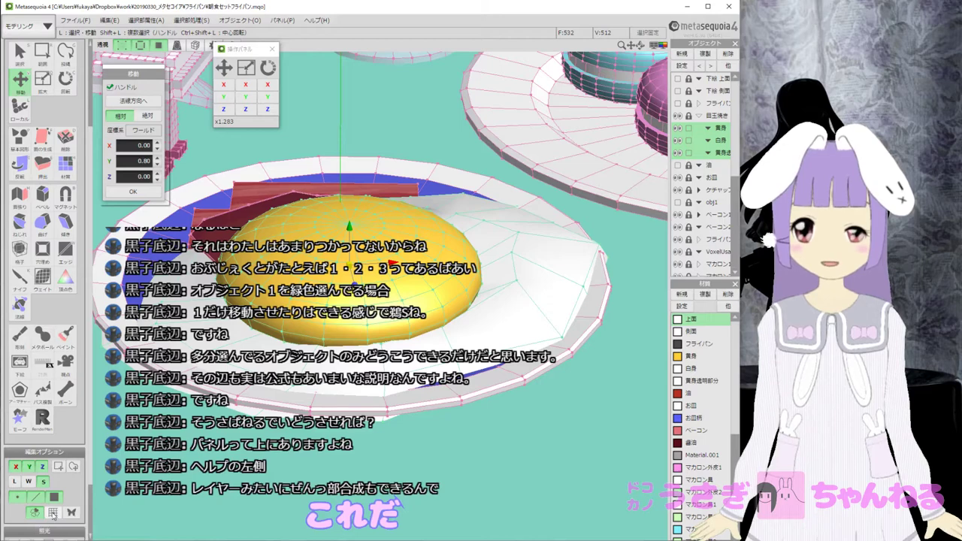
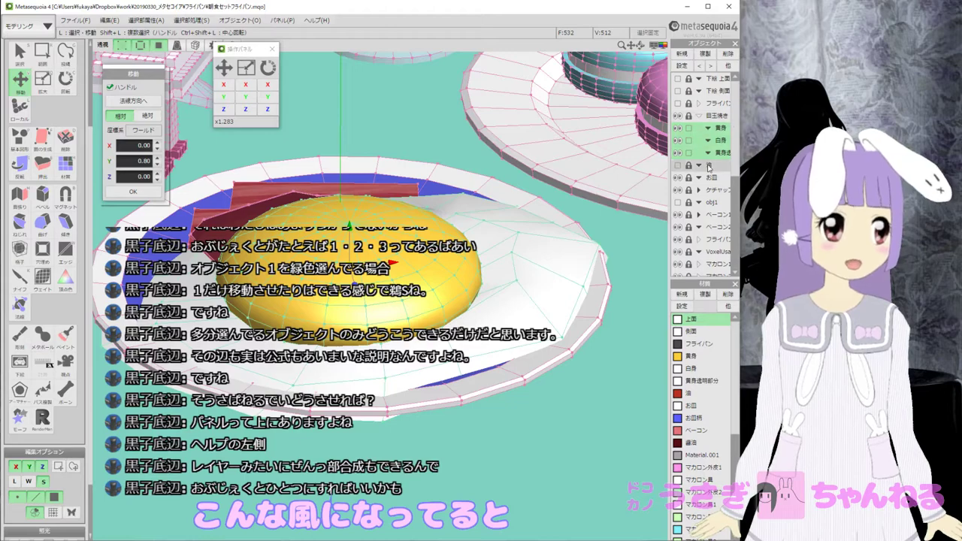
# Raise only the yolk 4.34 along Y, then disable current-object-only editing and try moving all selected egg parts up 5.06.
pyautogui.moveTo(356, 207); pyautogui.dragTo(409, 199)
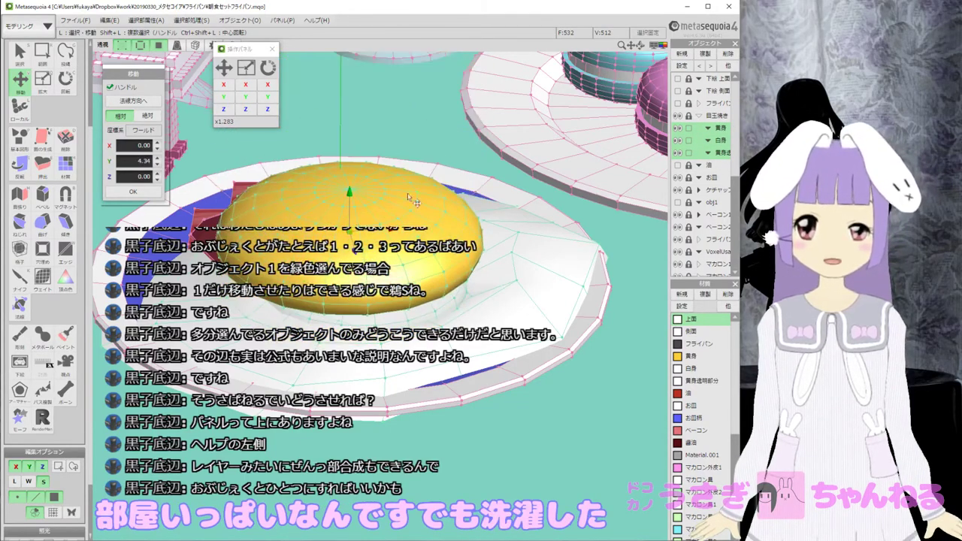
pyautogui.click(38, 511)
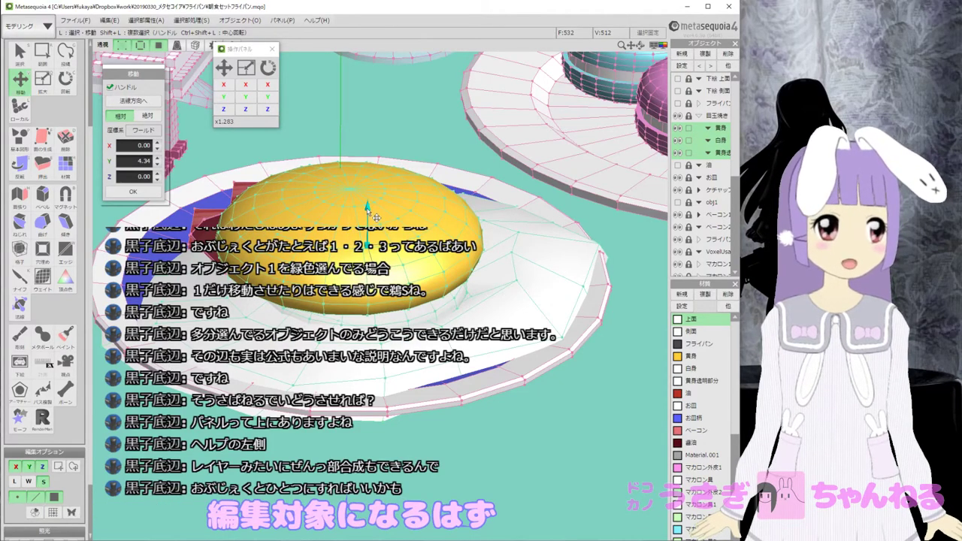
pyautogui.moveTo(365, 220); pyautogui.dragTo(396, 158)
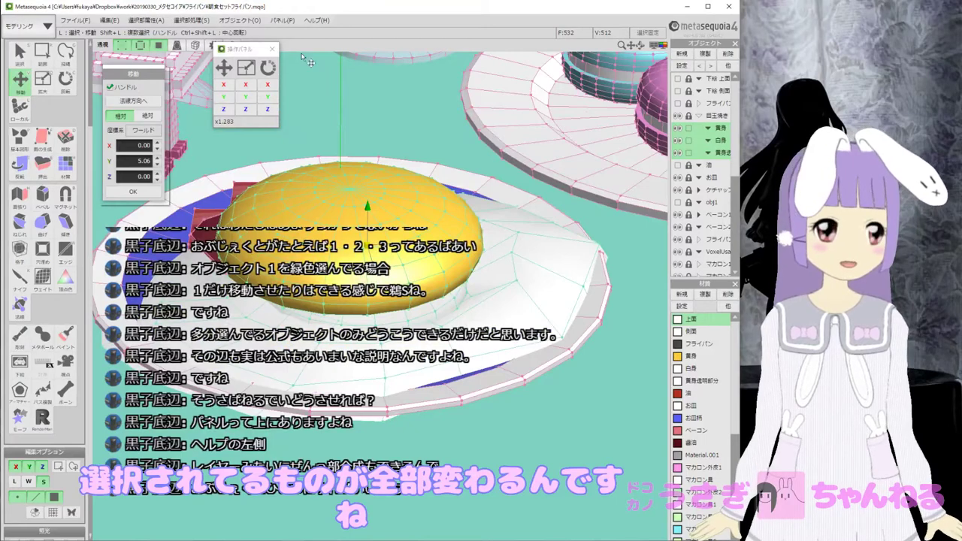
# Scale all selected fried-egg parts by 0.552, then re-enable current-object-only editing and lower just the yolk 1.80 along Y.
pyautogui.moveTo(309, 60); pyautogui.dragTo(347, 189)
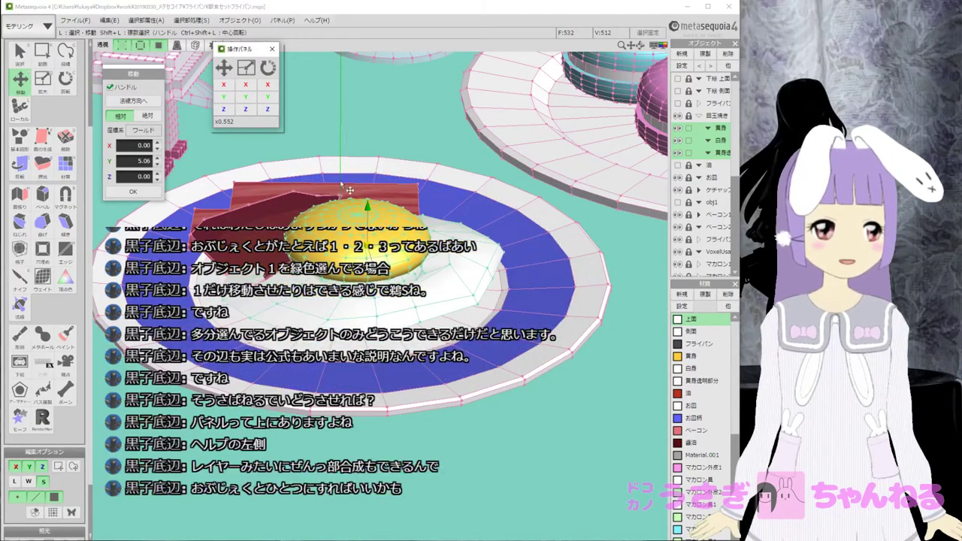
pyautogui.click(36, 513)
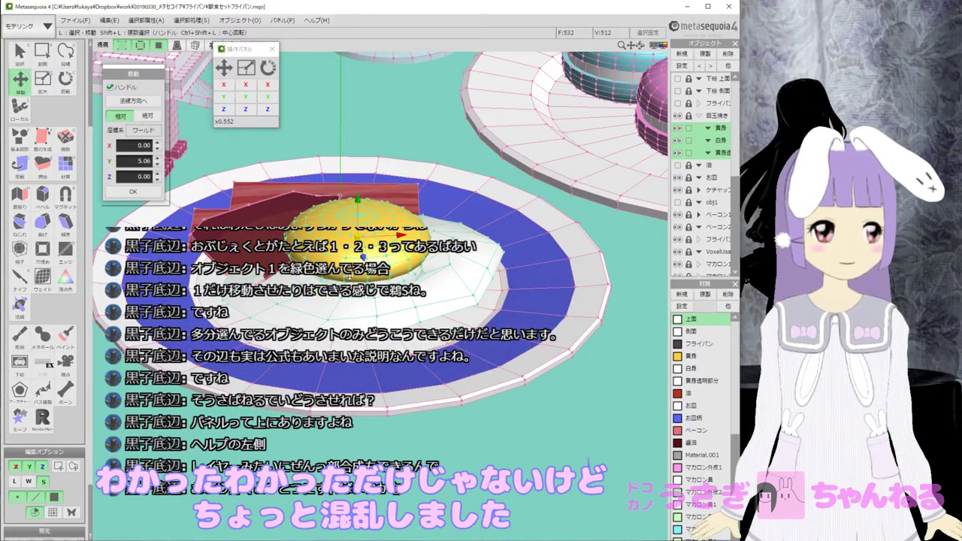
pyautogui.moveTo(363, 217); pyautogui.dragTo(362, 230)
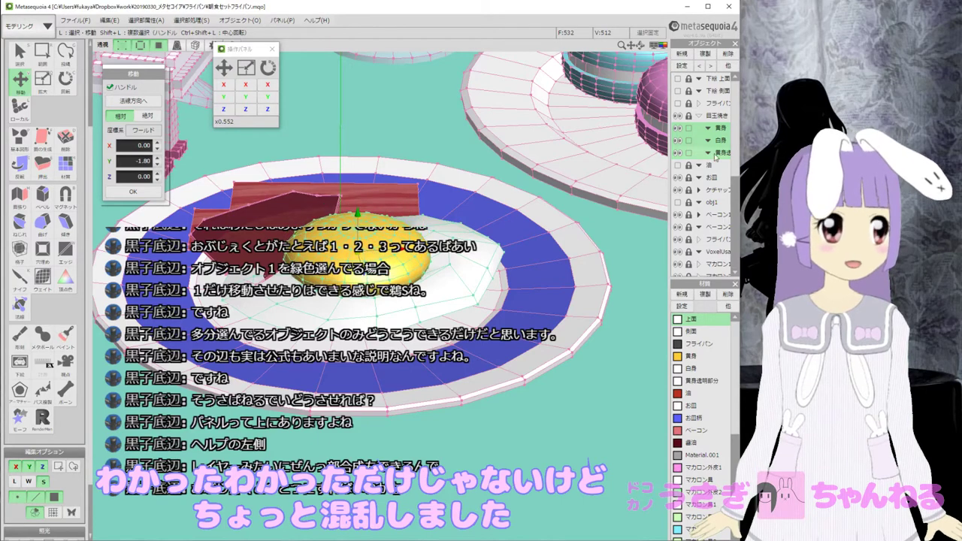
# Restrict editing to the selected objects, then make every object in the scene editable.
pyautogui.rightClick(724, 78)
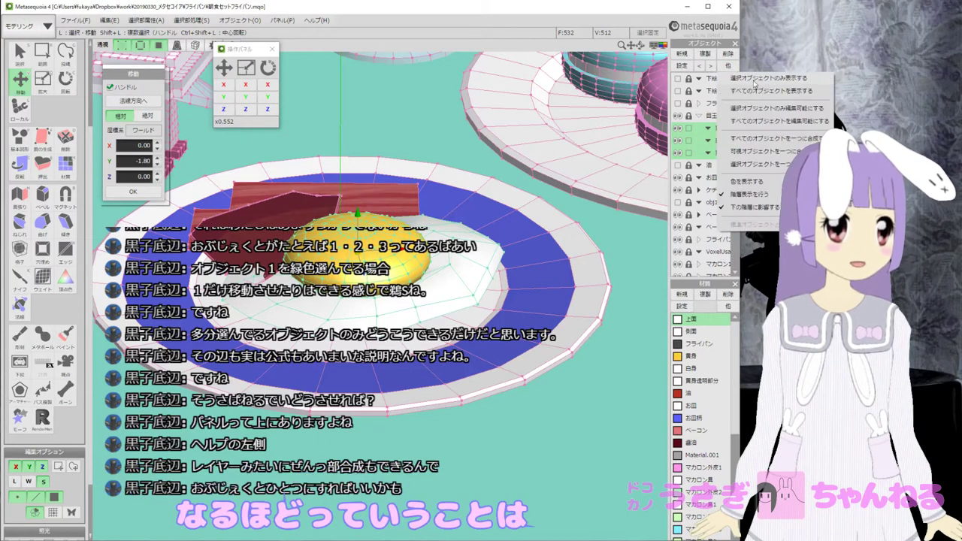
pyautogui.click(758, 111)
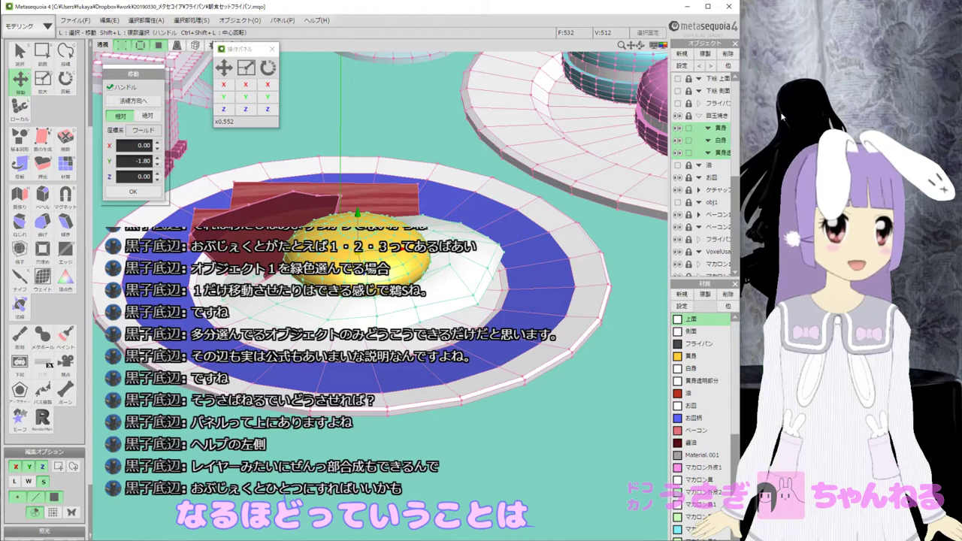
pyautogui.rightClick(733, 71)
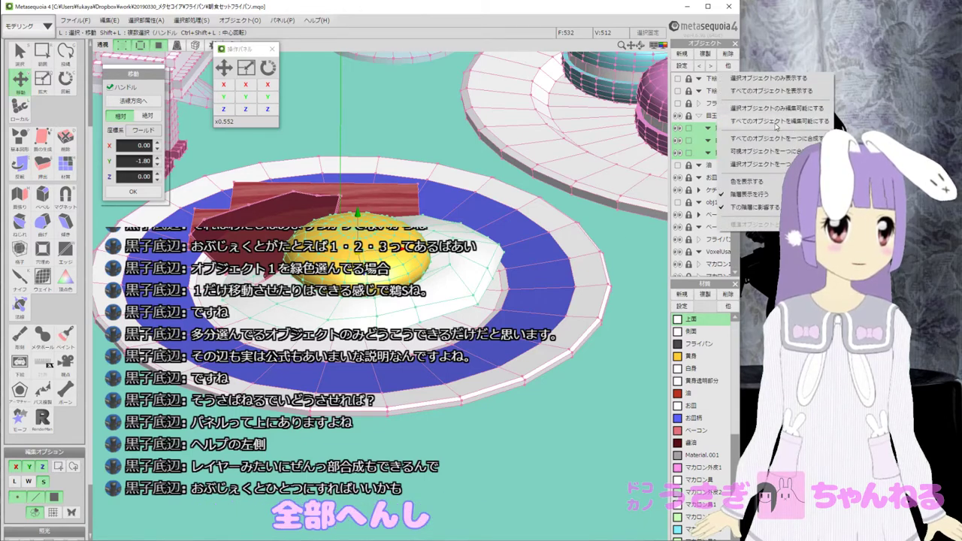
pyautogui.click(776, 127)
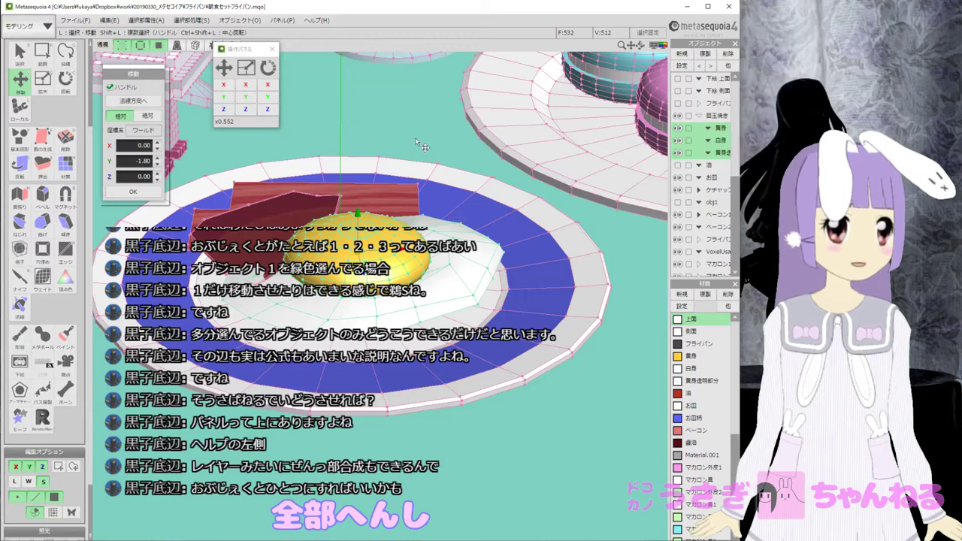
# Box-select the fried egg, bacon and plate together with current-object-only editing turned off.
pyautogui.click(45, 53)
pyautogui.click(271, 154)
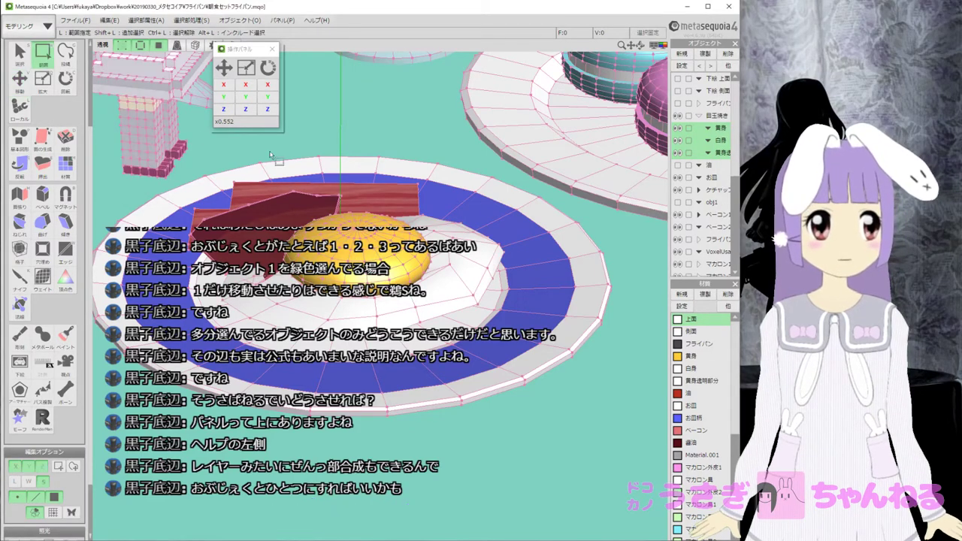
pyautogui.moveTo(120, 84); pyautogui.dragTo(596, 441)
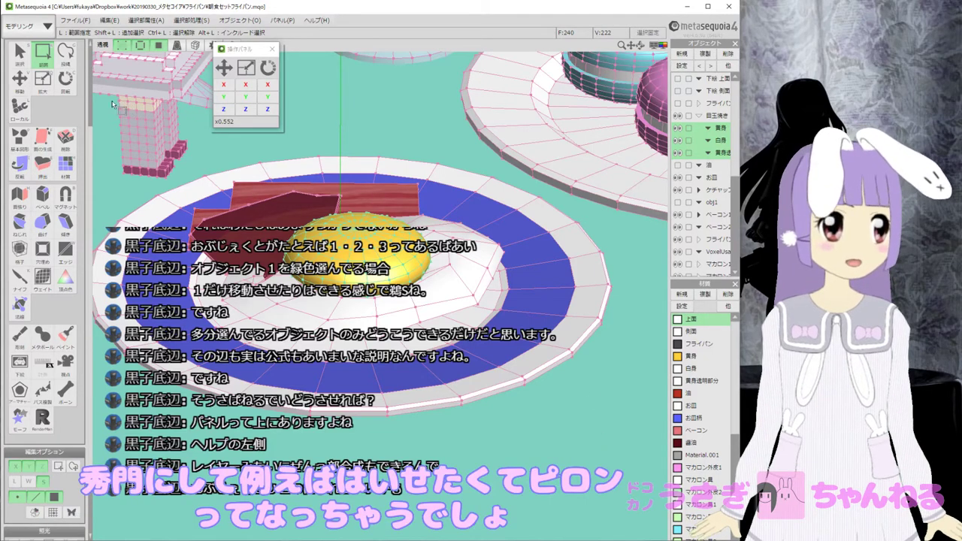
pyautogui.moveTo(114, 102); pyautogui.dragTo(606, 500)
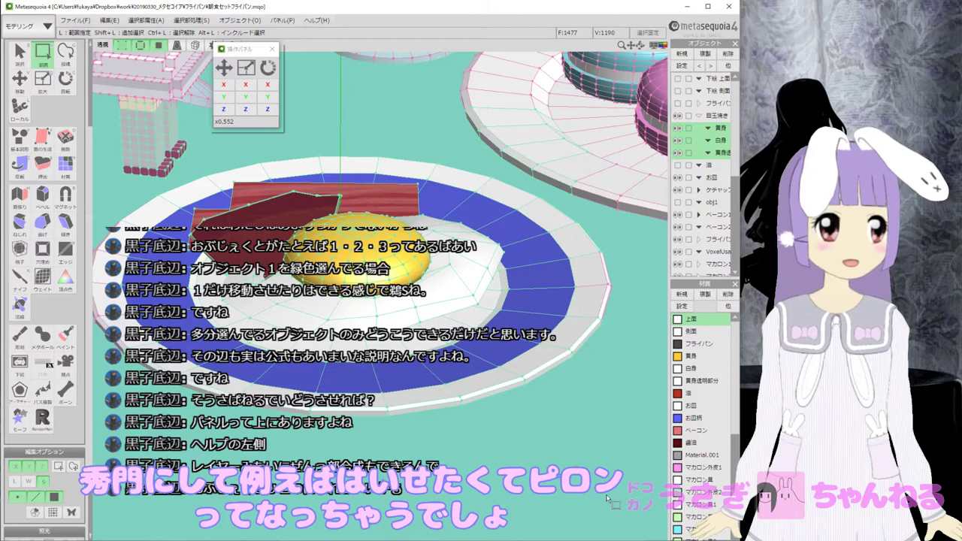
# Make 黄身 the current object, enable current-object-only editing, try moving it up 4.46 along Y, and undo the move.
pyautogui.click(722, 129)
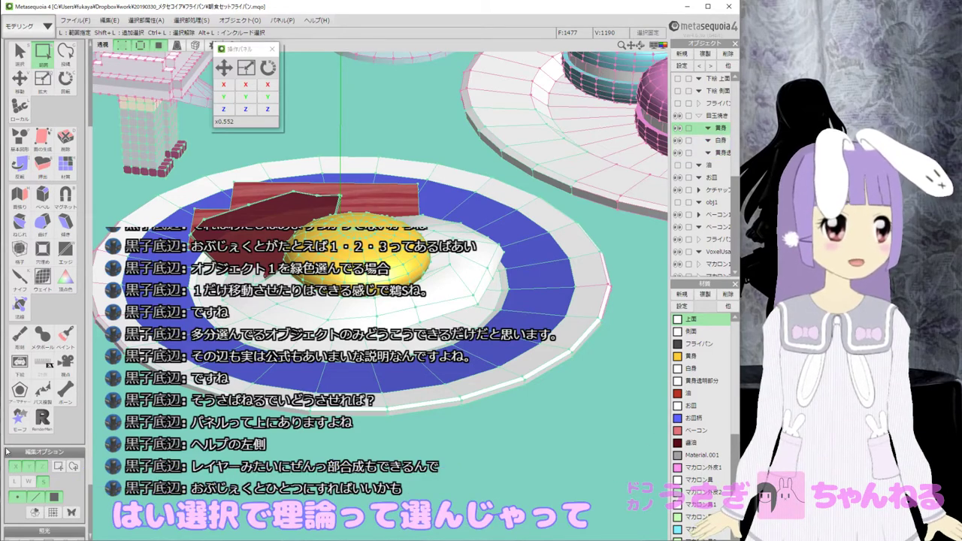
pyautogui.click(35, 514)
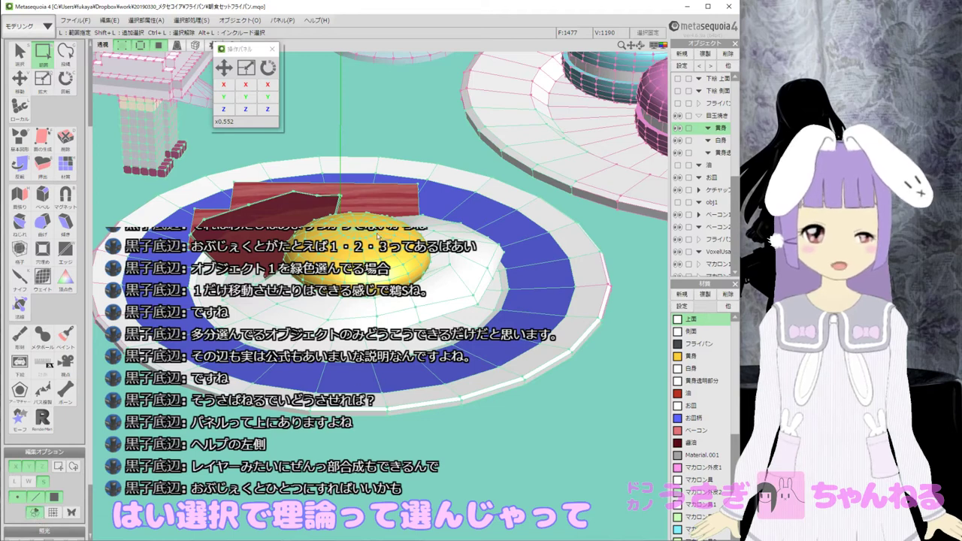
pyautogui.press('v')
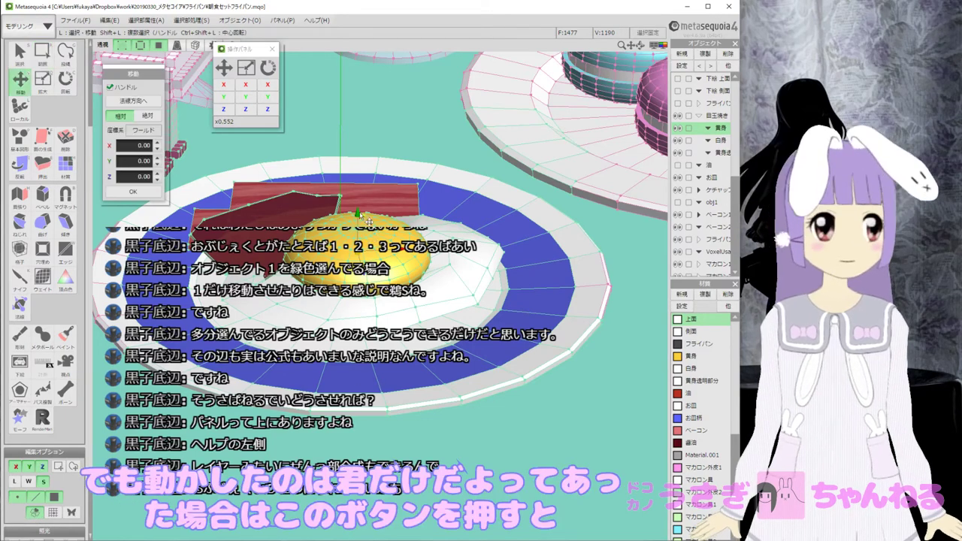
pyautogui.moveTo(359, 214); pyautogui.dragTo(386, 164)
pyautogui.hotkey('ctrl', 'z')
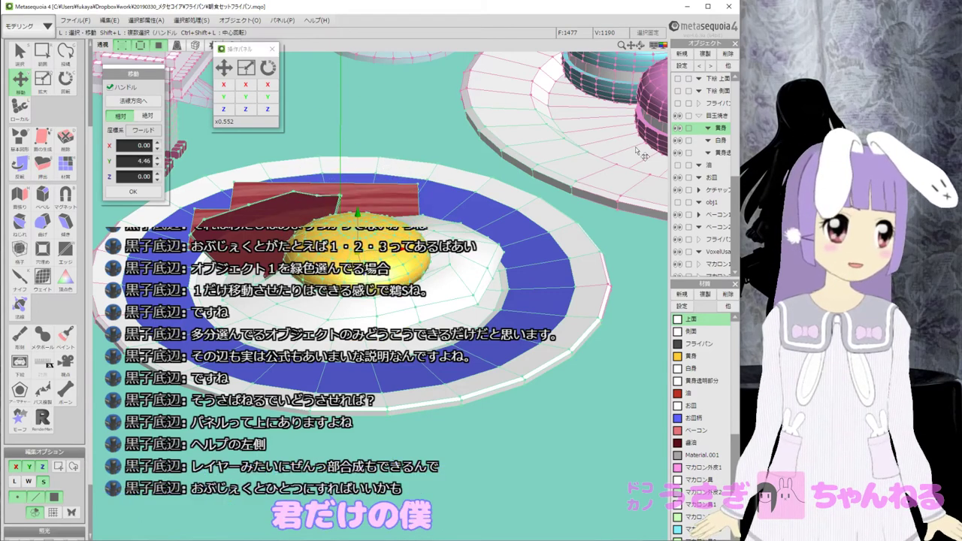
# Make the 目玉焼き parent object current and clear the whole selection.
pyautogui.click(726, 118)
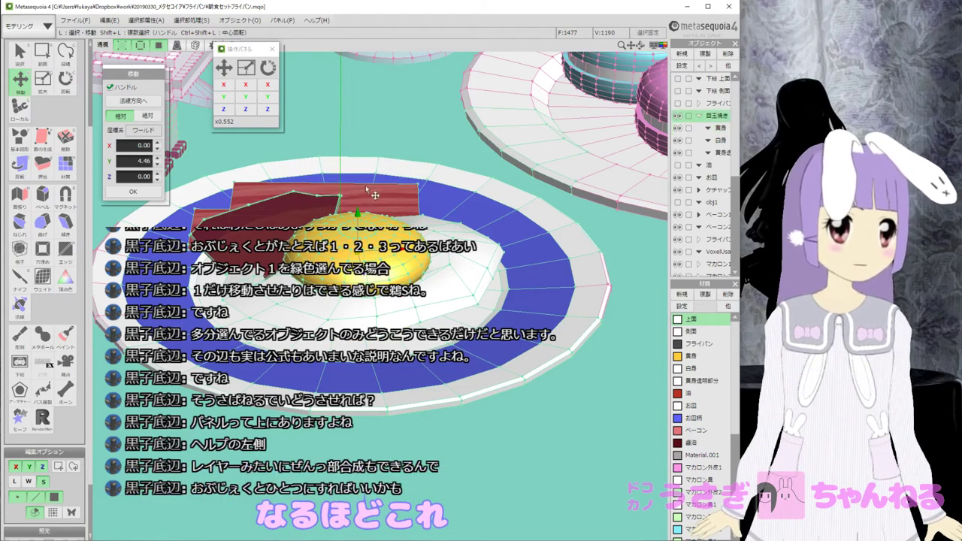
pyautogui.hotkey('ctrl', 'd')
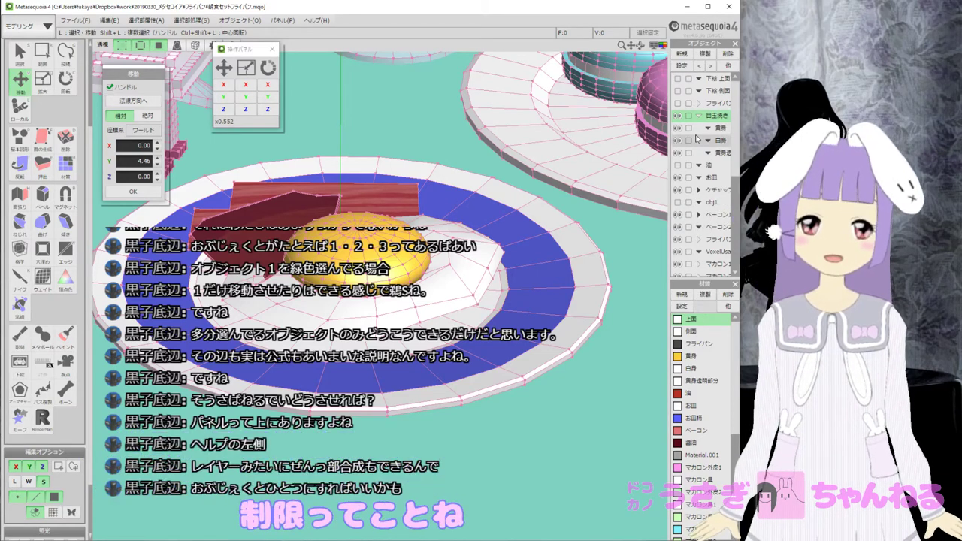
# Examine the fried egg, bacon and plate from a higher angle and at different distances.
pyautogui.scroll(-3, 397, 261)
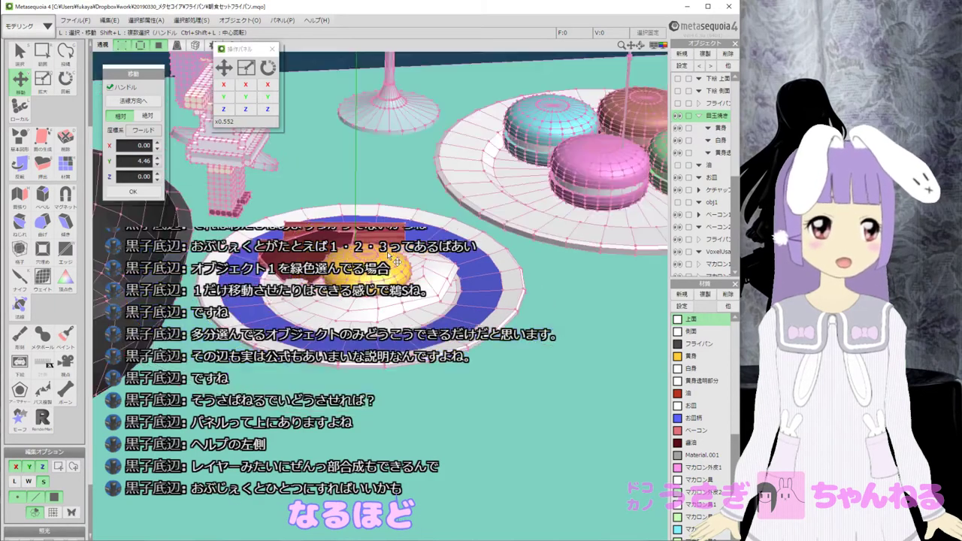
pyautogui.scroll(3, 396, 261)
pyautogui.moveTo(397, 261); pyautogui.dragTo(412, 261, button='middle')
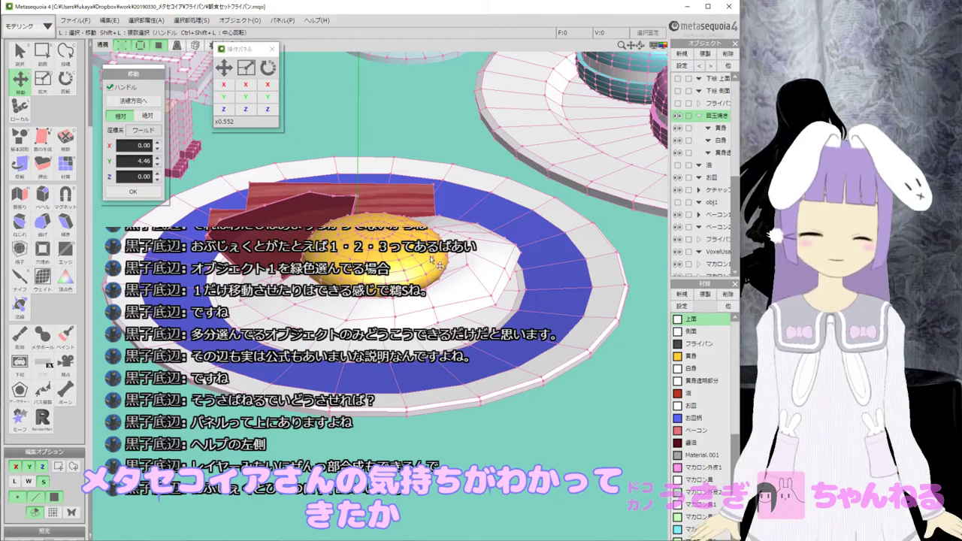
pyautogui.moveTo(446, 260); pyautogui.dragTo(483, 308, button='middle')
pyautogui.moveTo(485, 312); pyautogui.dragTo(445, 274, button='right')
pyautogui.scroll(-3, 466, 293)
pyautogui.scroll(3, 466, 293)
pyautogui.moveTo(370, 299); pyautogui.dragTo(406, 271, button='middle')
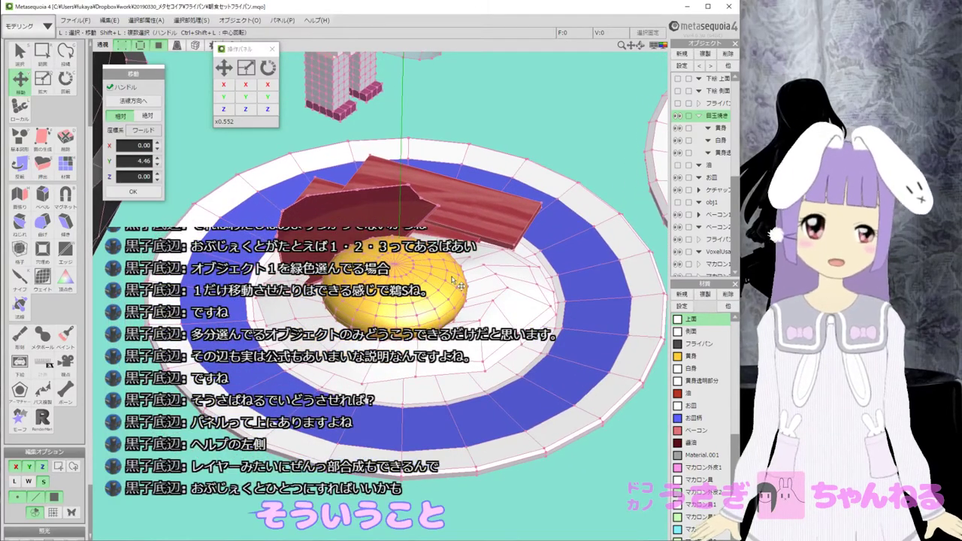
pyautogui.moveTo(433, 292); pyautogui.dragTo(405, 297, button='right')
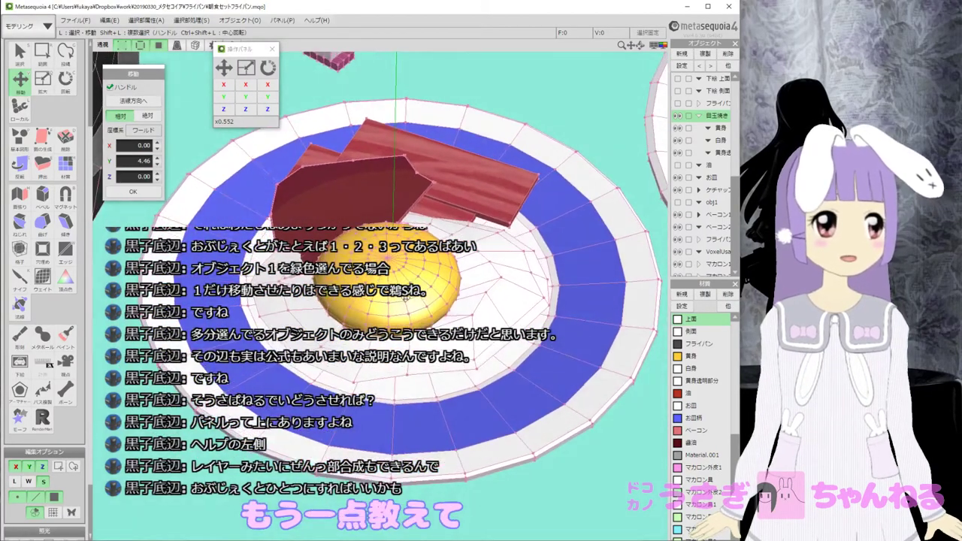
pyautogui.click(70, 22)
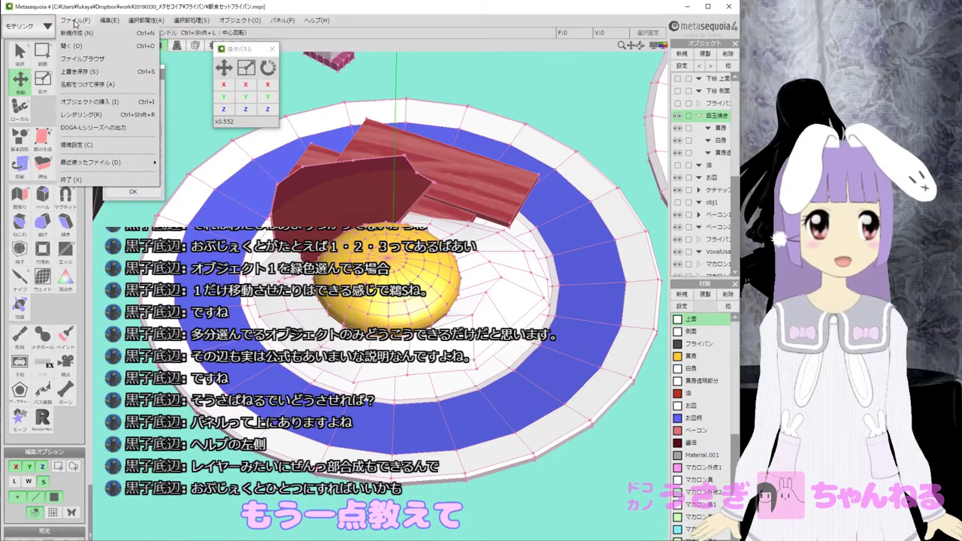
pyautogui.click(432, 58)
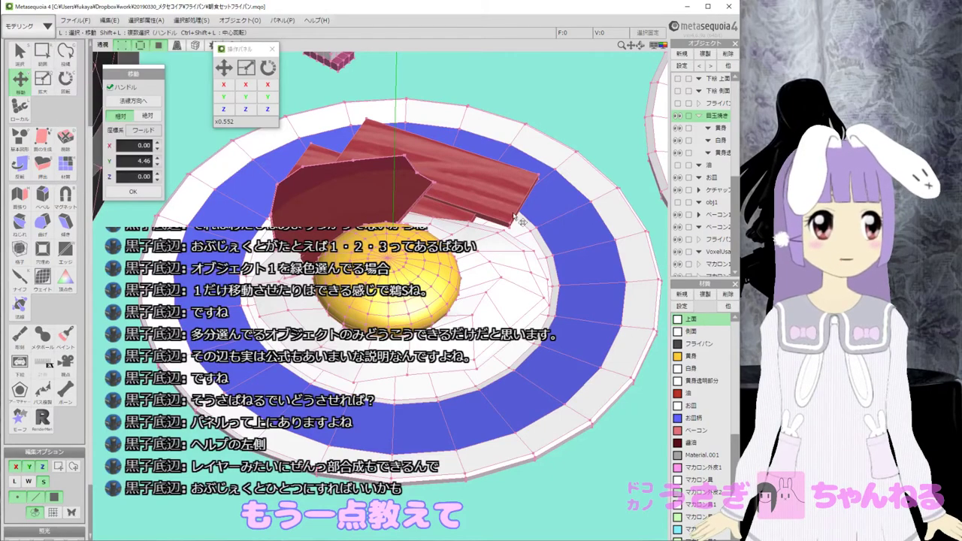
# Make the 黄身 object under 目玉焼き the current object.
pyautogui.click(731, 64)
pyautogui.click(694, 126)
pyautogui.click(694, 127)
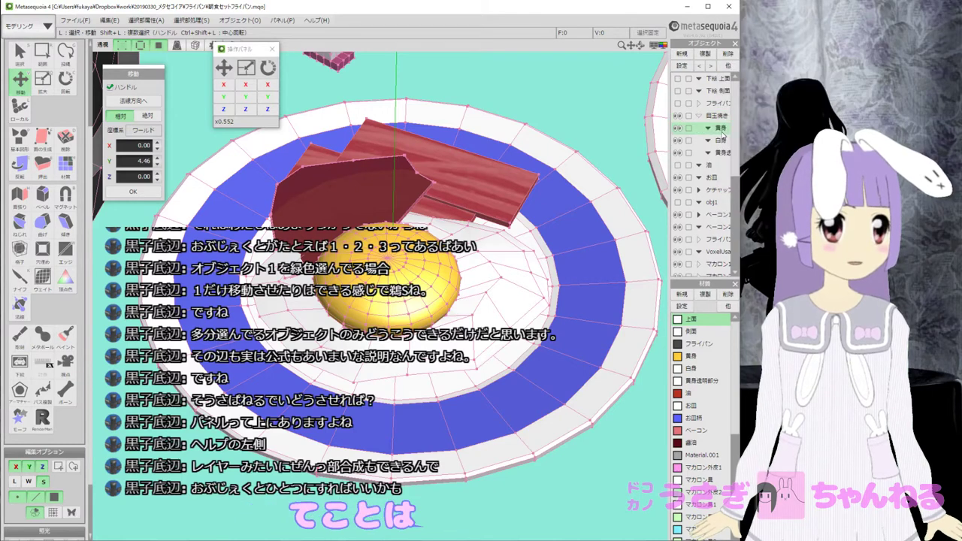
pyautogui.click(727, 54)
pyautogui.hotkey('ctrl', 'z')
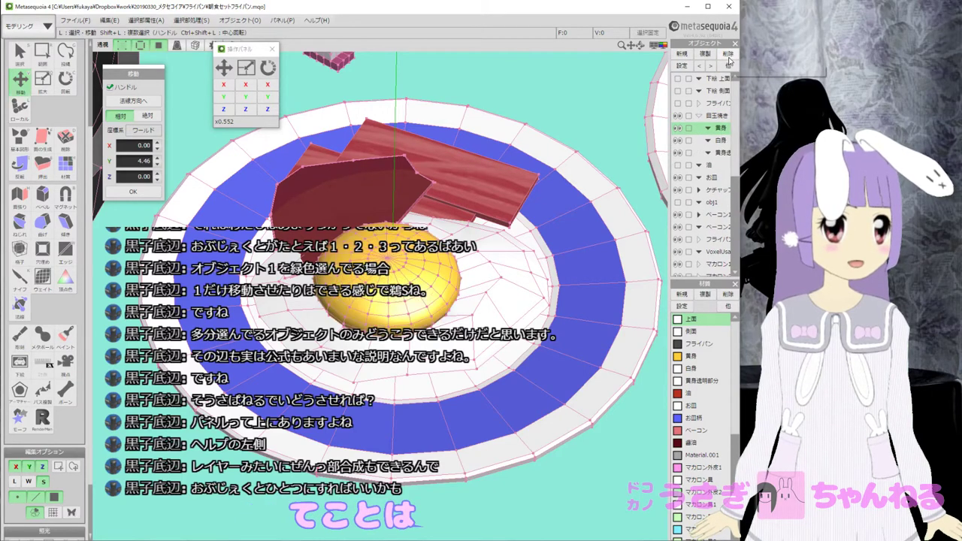
# Show only the 黄身 object, inspect the isolated yolk, and undo the isolation.
pyautogui.click(728, 66)
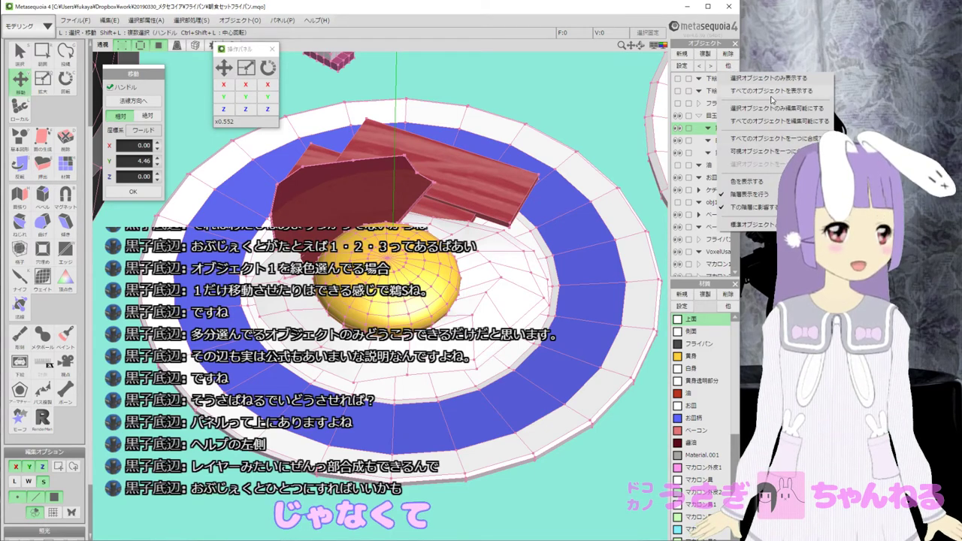
pyautogui.click(772, 79)
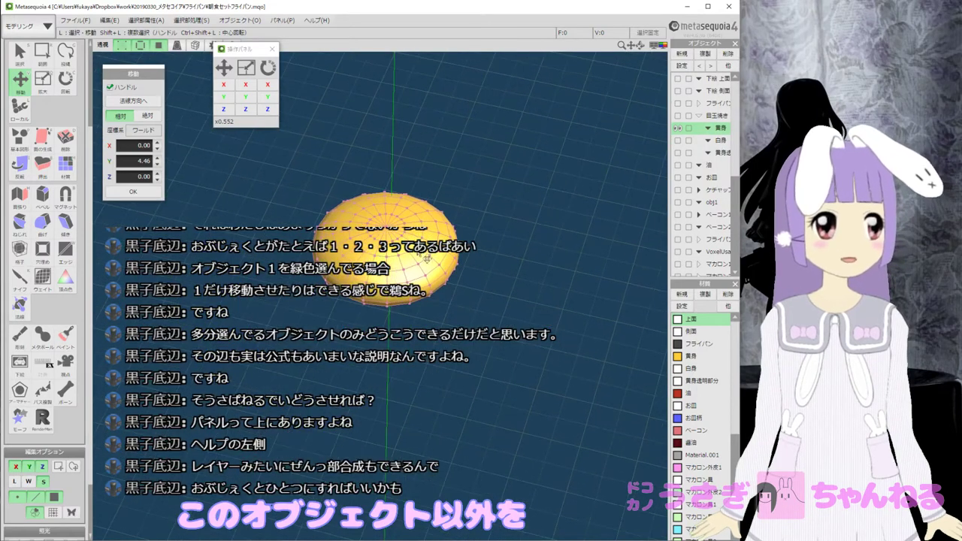
pyautogui.scroll(3, 426, 256)
pyautogui.scroll(-1, 429, 261)
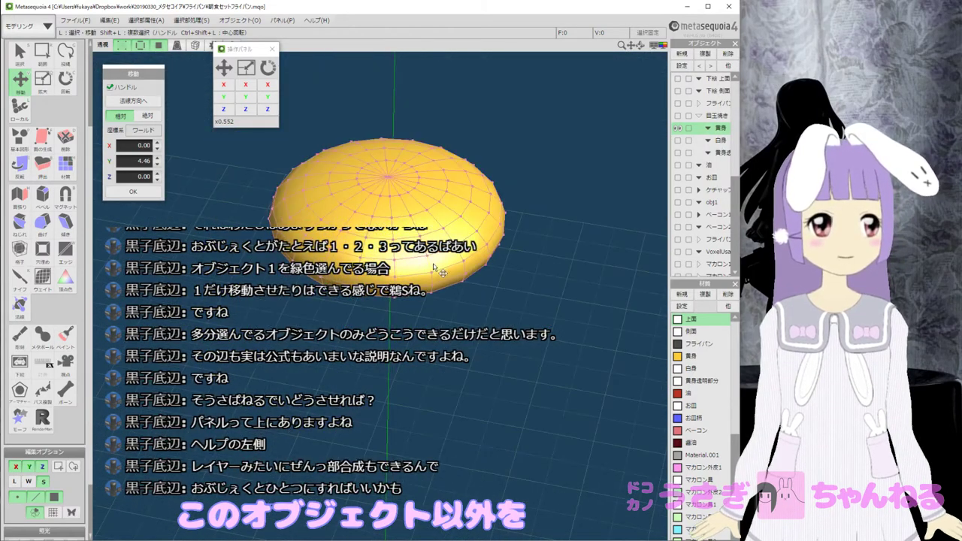
pyautogui.moveTo(433, 267)
pyautogui.mouseDown(button='right')
pyautogui.moveTo(408, 295)
pyautogui.moveTo(445, 278)
pyautogui.mouseUp(button='right')
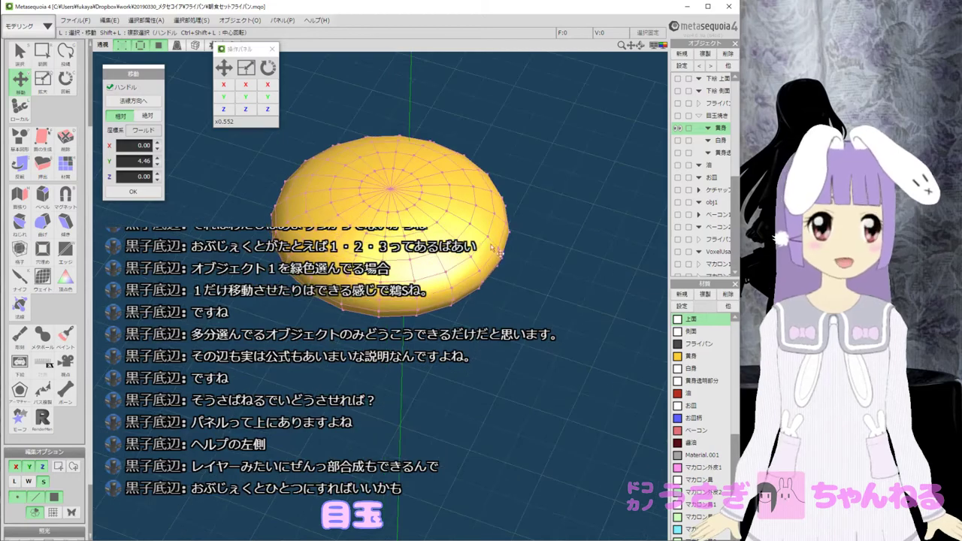
pyautogui.moveTo(517, 217); pyautogui.dragTo(505, 228, button='middle')
pyautogui.hotkey('ctrl', 'z')
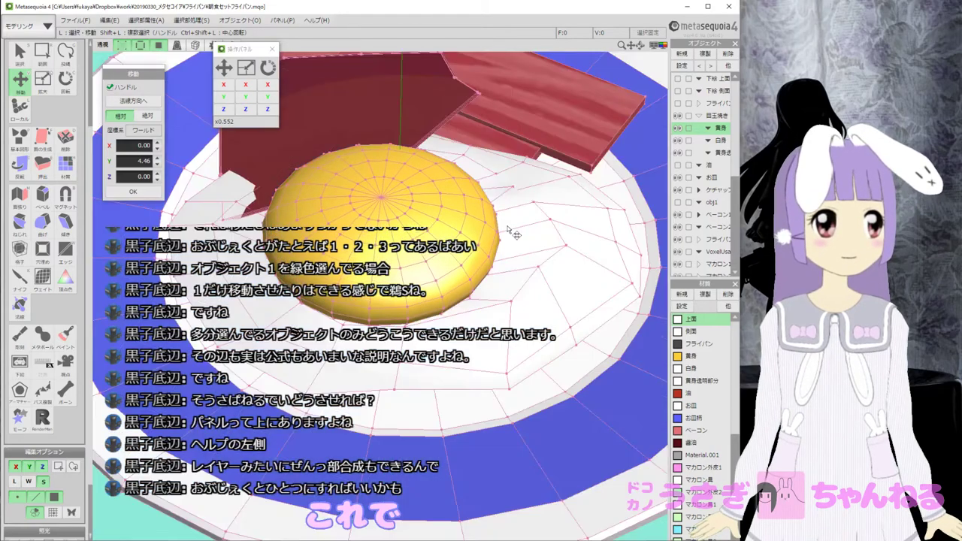
# Bring the whole breakfast scene with the frying pan, plates and wine glass into view from the side.
pyautogui.scroll(-1, 532, 221)
pyautogui.moveTo(423, 140); pyautogui.dragTo(446, 221, button='middle')
pyautogui.scroll(-3, 427, 201)
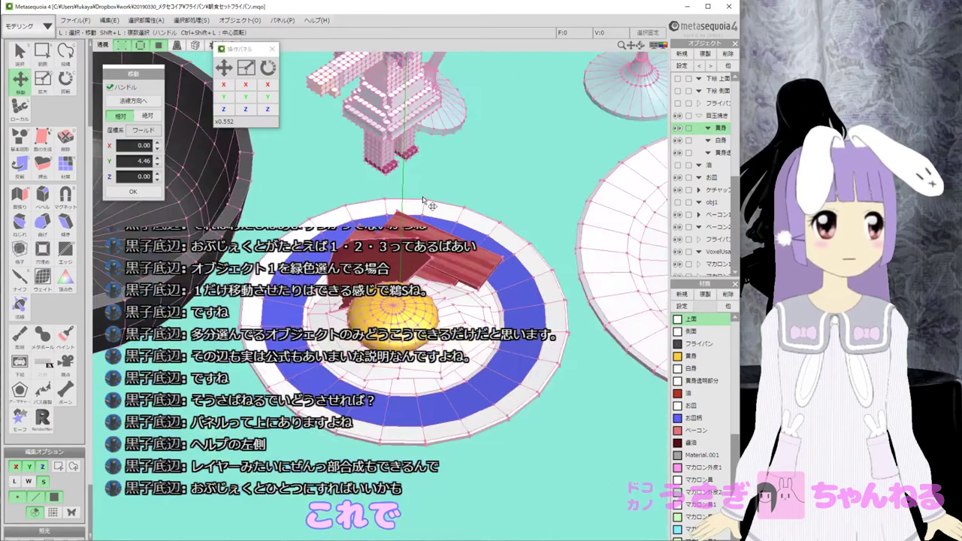
pyautogui.scroll(-5, 422, 200)
pyautogui.moveTo(423, 200); pyautogui.dragTo(313, 118, button='right')
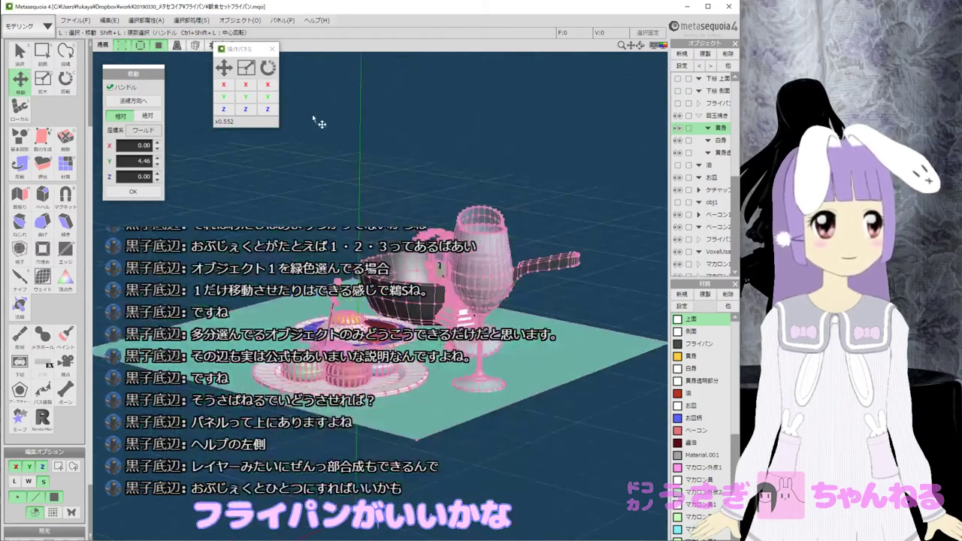
# Expand the フライパン group in the object list to show its child objects.
pyautogui.moveTo(313, 118); pyautogui.dragTo(261, 177, button='middle')
pyautogui.click(699, 103)
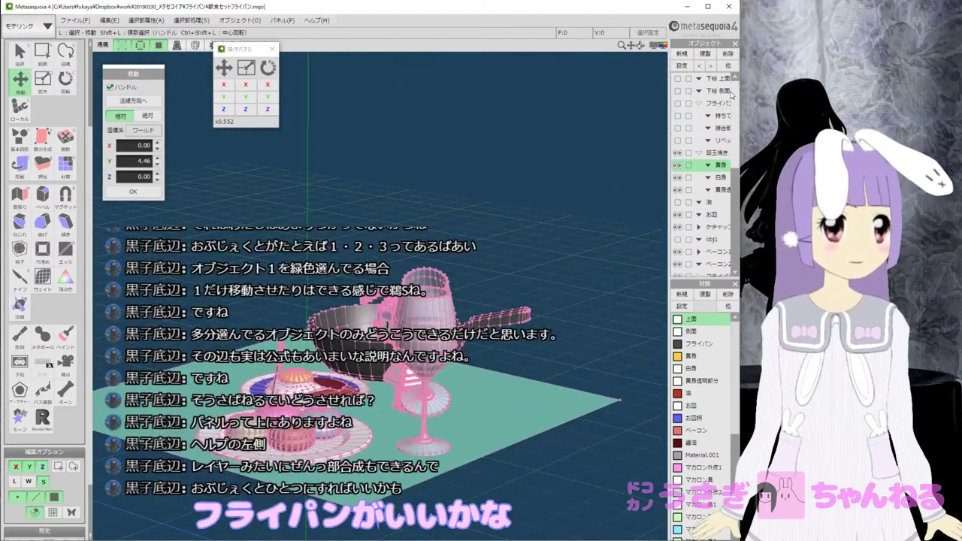
# Show only the フライパン parent object and undo the isolation.
pyautogui.click(716, 103)
pyautogui.click(727, 65)
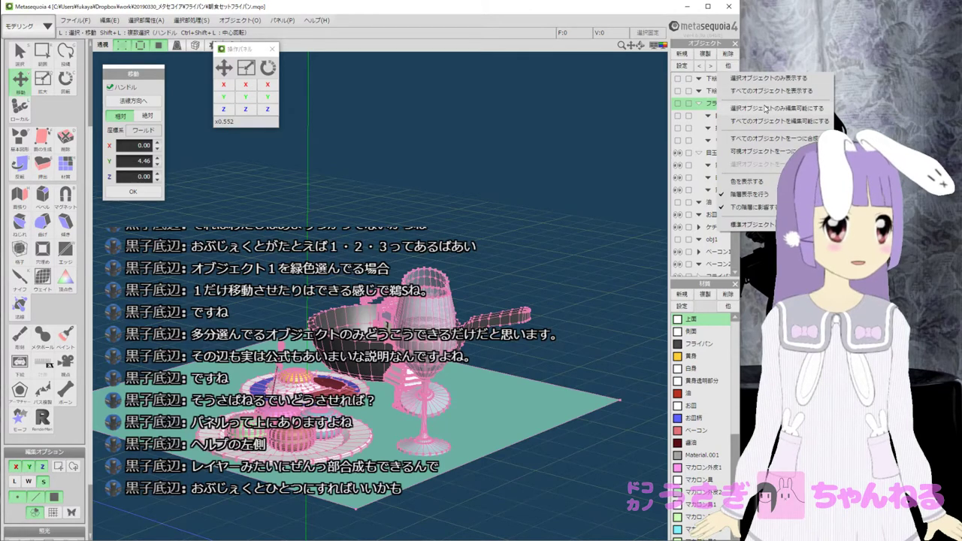
pyautogui.click(769, 79)
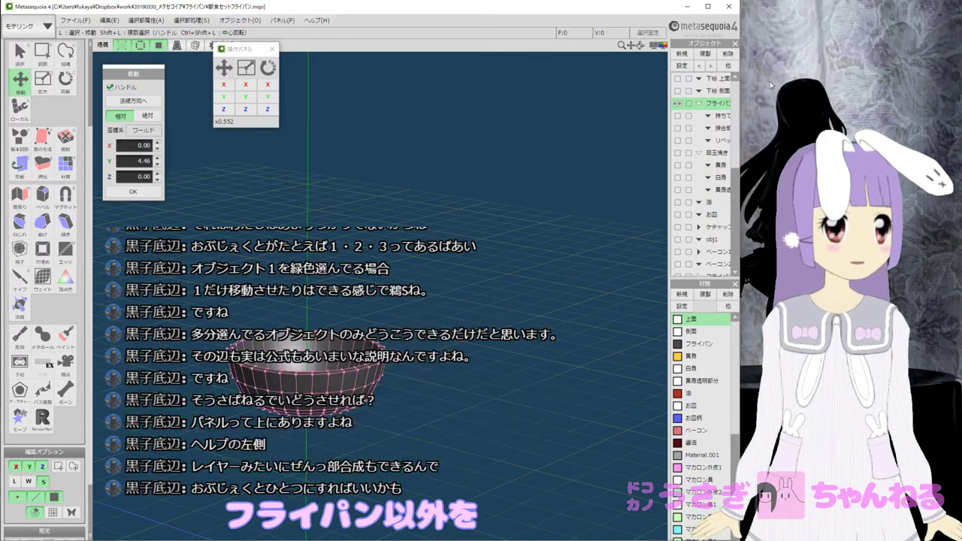
pyautogui.hotkey('ctrl', 'z')
# Make the 持ちて child object under フライパン current and show only that pan handle.
pyautogui.click(726, 116)
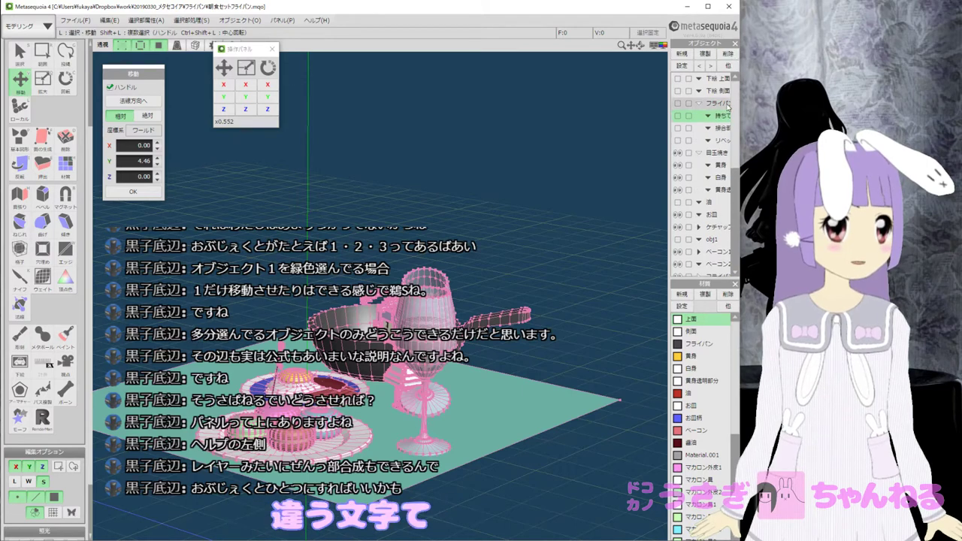
pyautogui.click(727, 67)
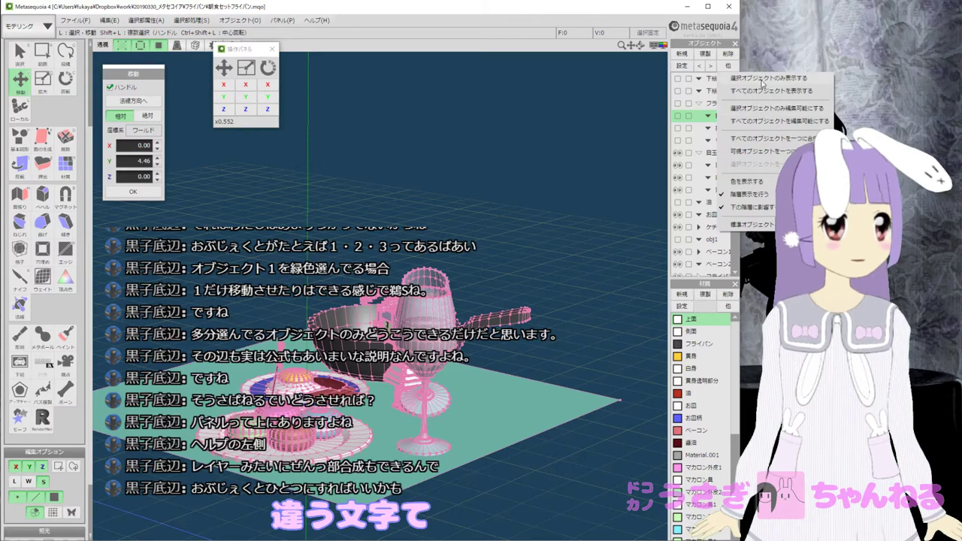
pyautogui.click(762, 81)
pyautogui.moveTo(444, 366); pyautogui.dragTo(455, 220)
pyautogui.moveTo(455, 220)
pyautogui.mouseDown(button='right')
pyautogui.moveTo(452, 300)
pyautogui.moveTo(439, 308)
pyautogui.moveTo(440, 218)
pyautogui.mouseUp(button='right')
pyautogui.scroll(3, 447, 263)
pyautogui.moveTo(456, 269); pyautogui.dragTo(343, 236, button='middle')
pyautogui.moveTo(408, 260)
pyautogui.mouseDown(button='middle')
pyautogui.moveTo(386, 234)
pyautogui.moveTo(403, 266)
pyautogui.mouseUp(button='middle')
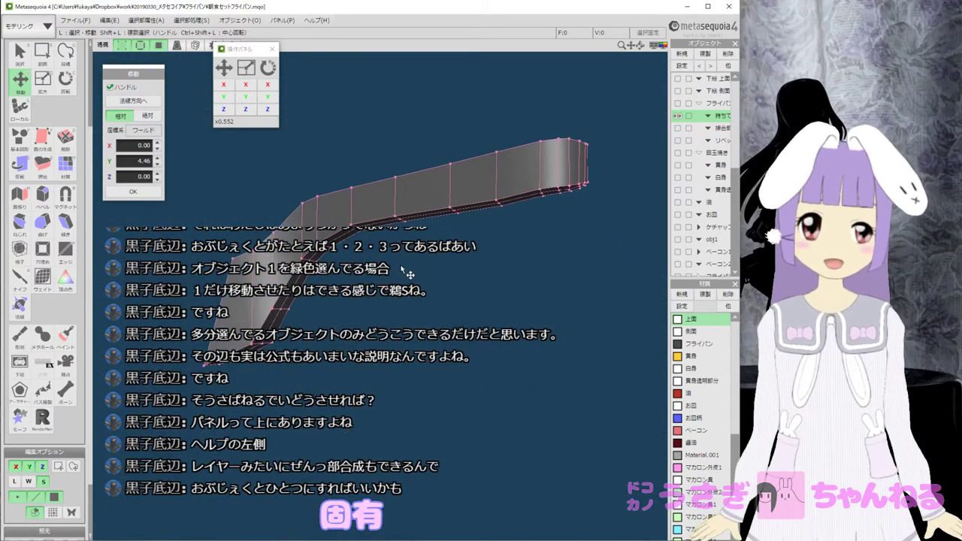
# View the isolated pan handle from the side in parallel projection (平行).
pyautogui.press('F1')
pyautogui.press('F2')
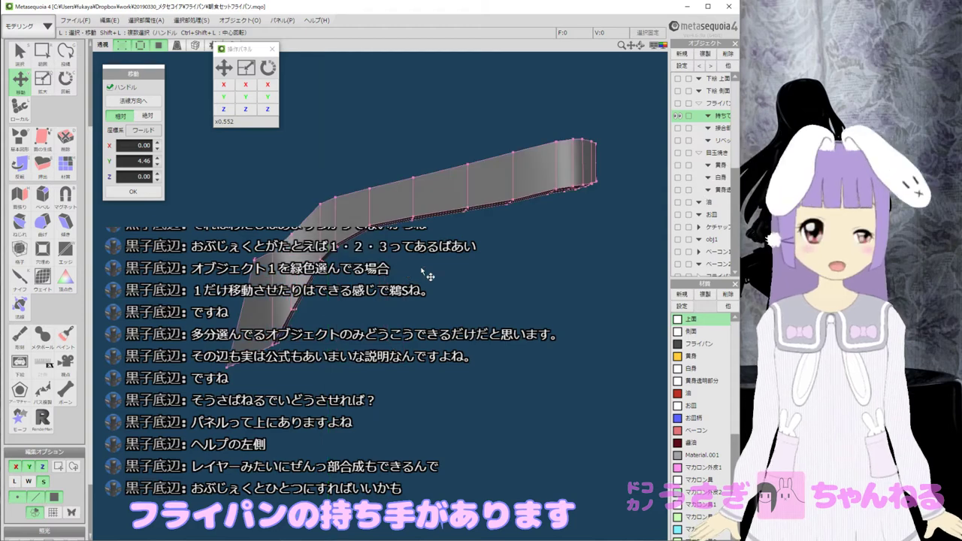
pyautogui.moveTo(422, 268); pyautogui.dragTo(425, 295, button='right')
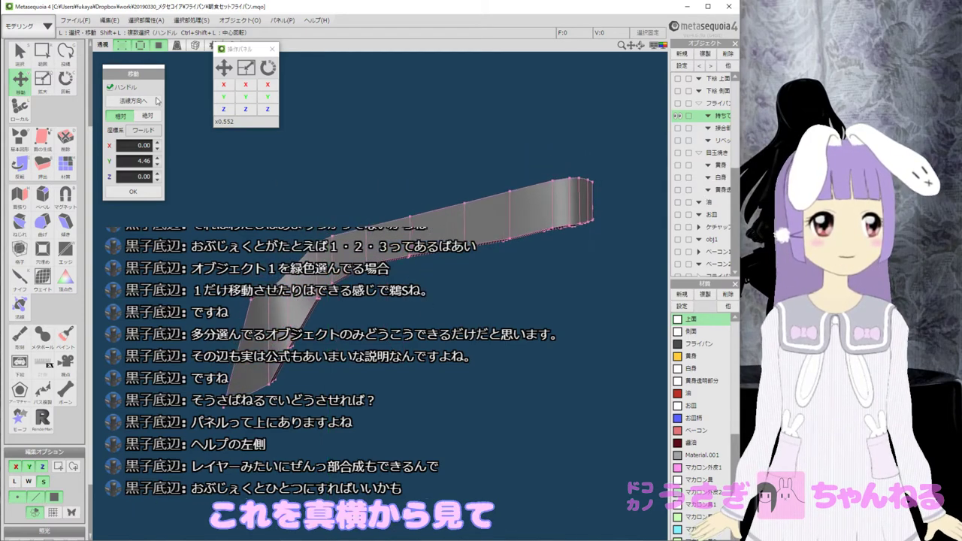
pyautogui.click(102, 45)
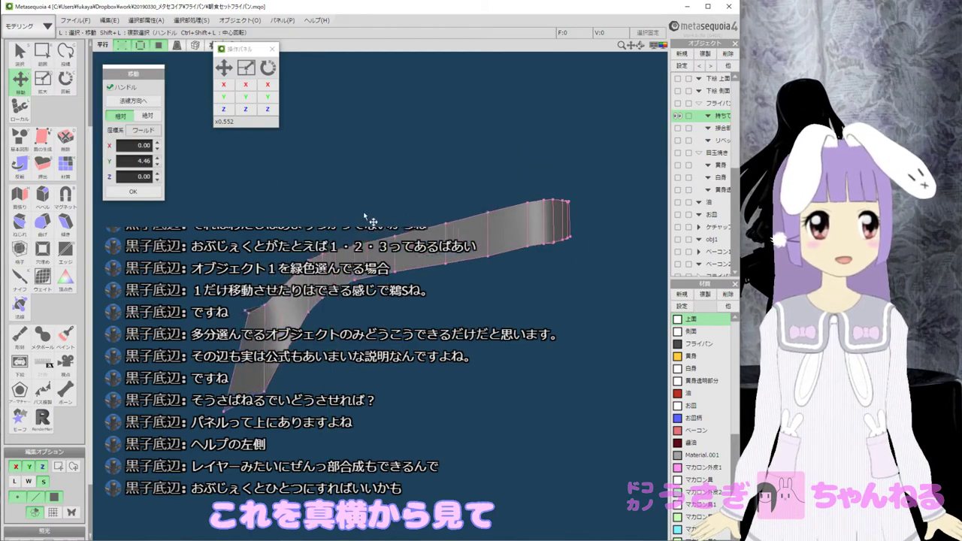
pyautogui.moveTo(374, 171); pyautogui.dragTo(375, 179, button='right')
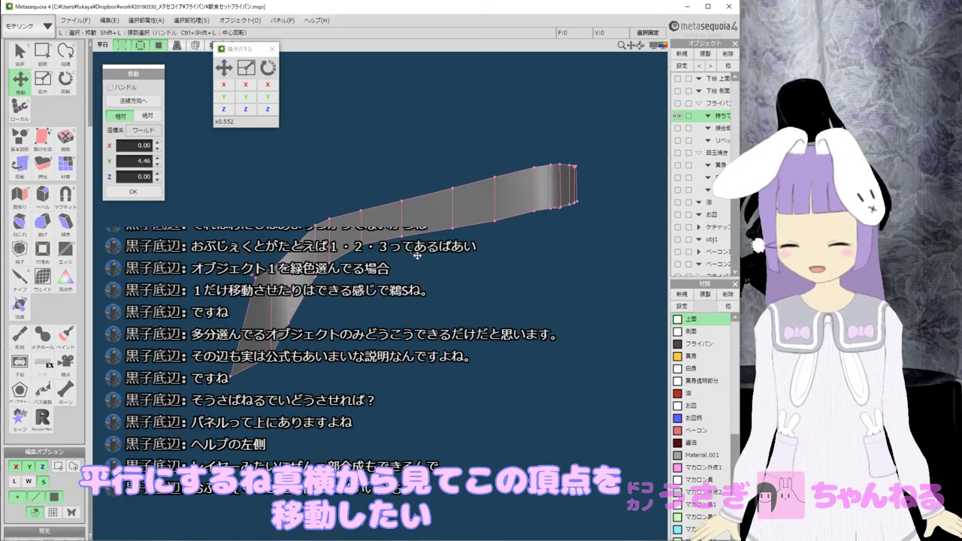
# Focus on the vertices along the pan handle's lower edge and enable the Move tool's ハンドル option.
pyautogui.press('v')
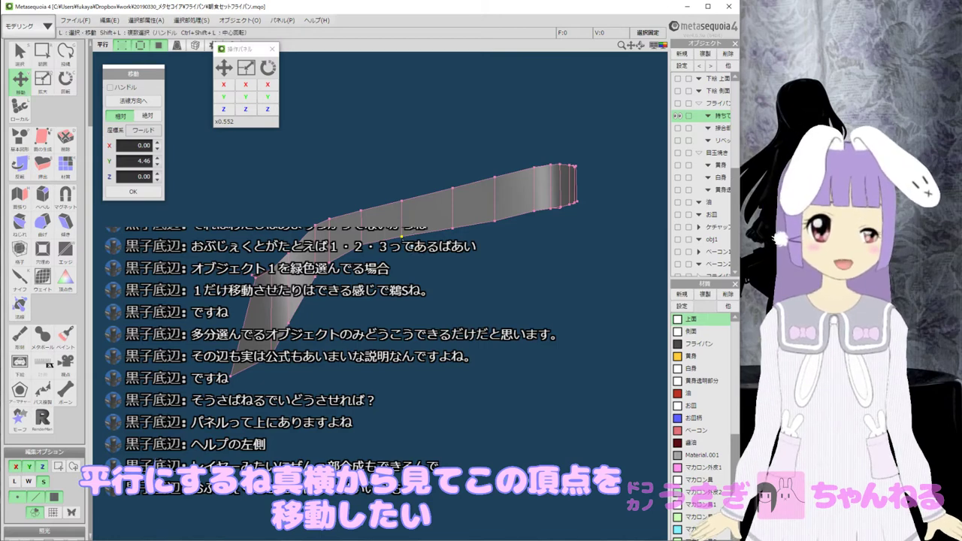
pyautogui.scroll(2, 402, 237)
pyautogui.moveTo(404, 240); pyautogui.dragTo(397, 251, button='middle')
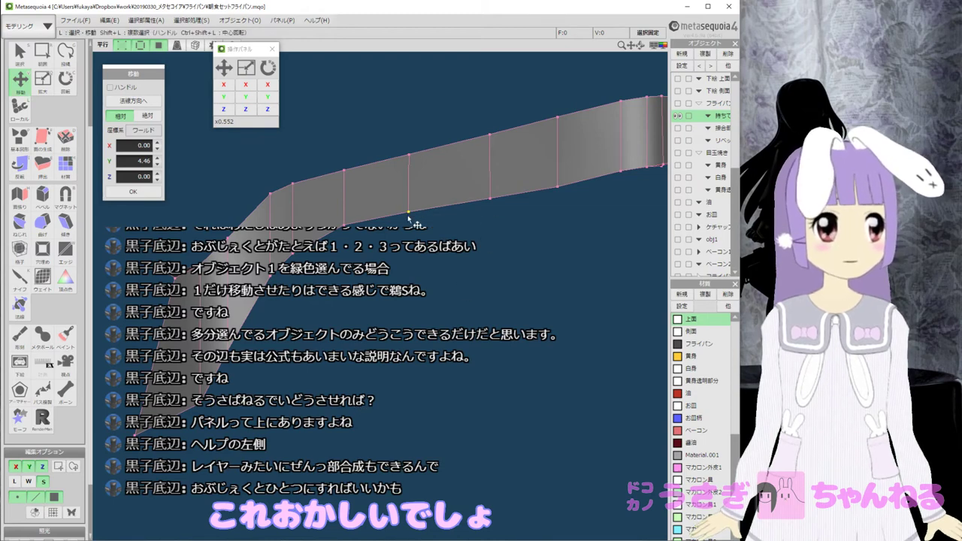
pyautogui.press('h')
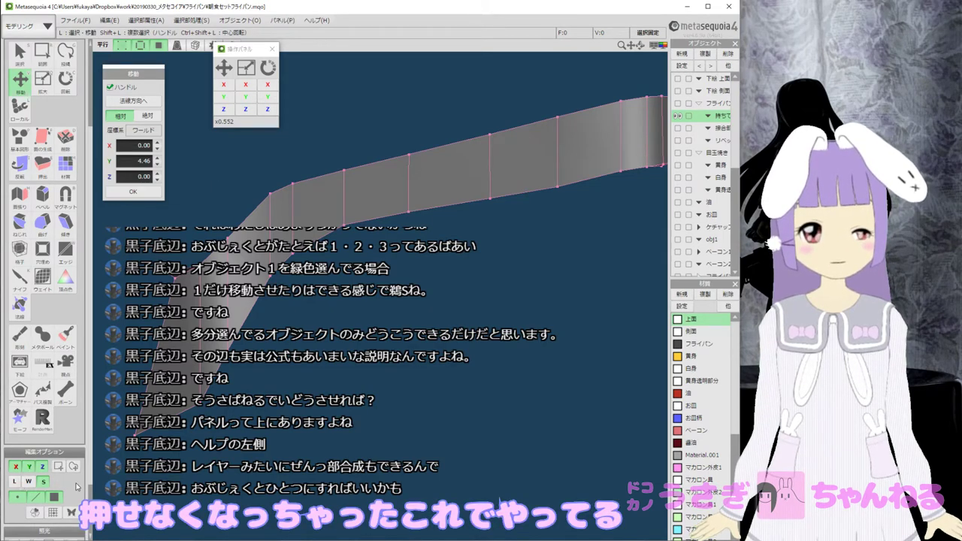
# Try to pick a lower-edge vertex of the pan handle, switching to the Select tool and back to Move.
pyautogui.scroll(-2, 75, 487)
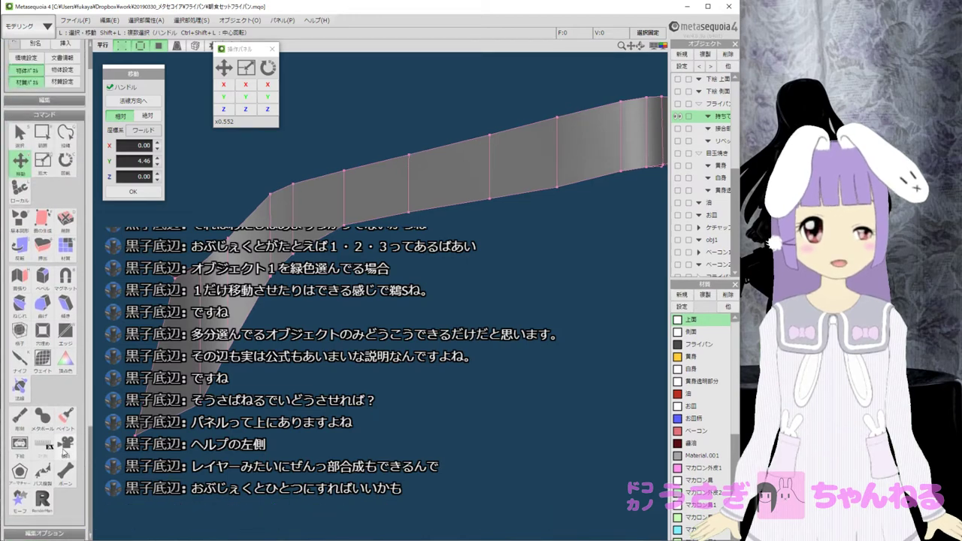
pyautogui.click(427, 188)
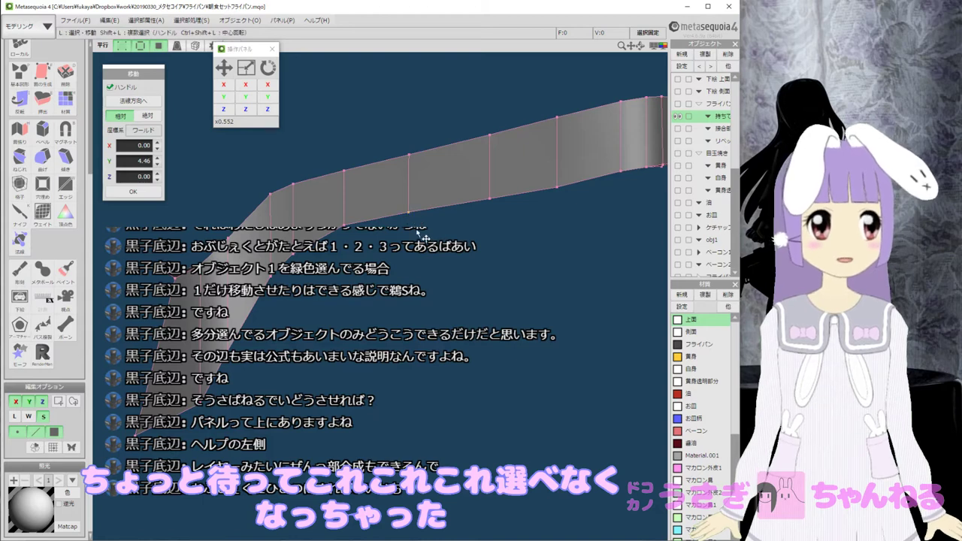
pyautogui.scroll(6, 412, 228)
pyautogui.scroll(-6, 412, 229)
pyautogui.press('w')
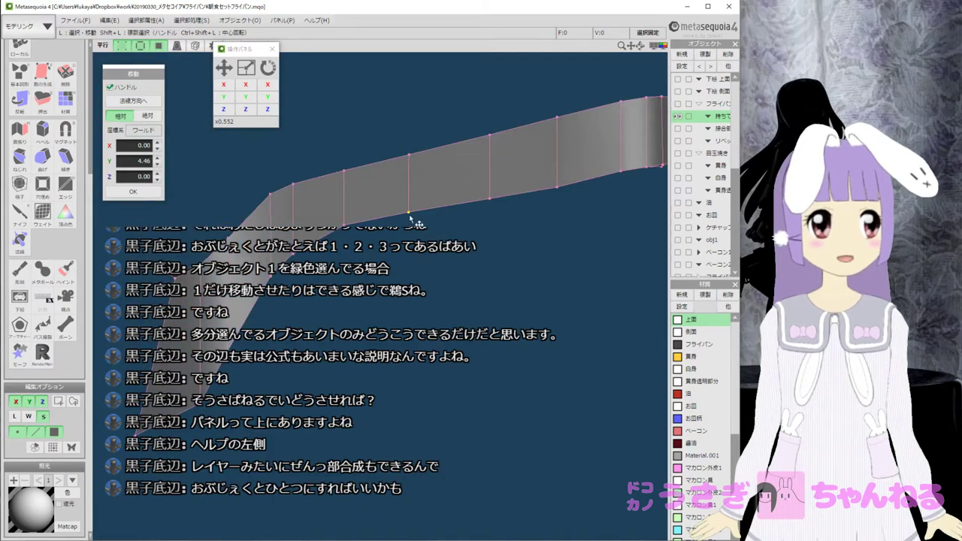
pyautogui.scroll(3, 30, 155)
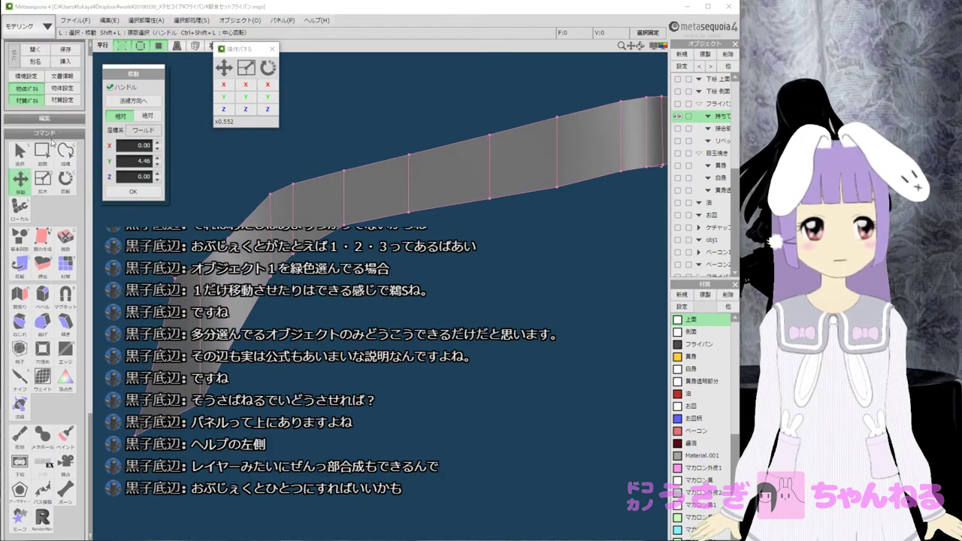
pyautogui.click(30, 155)
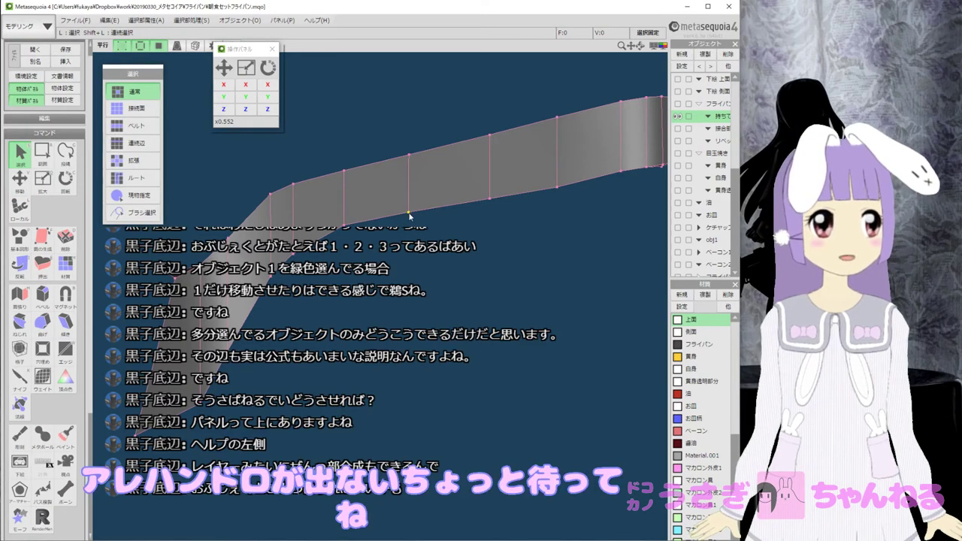
pyautogui.press('t')
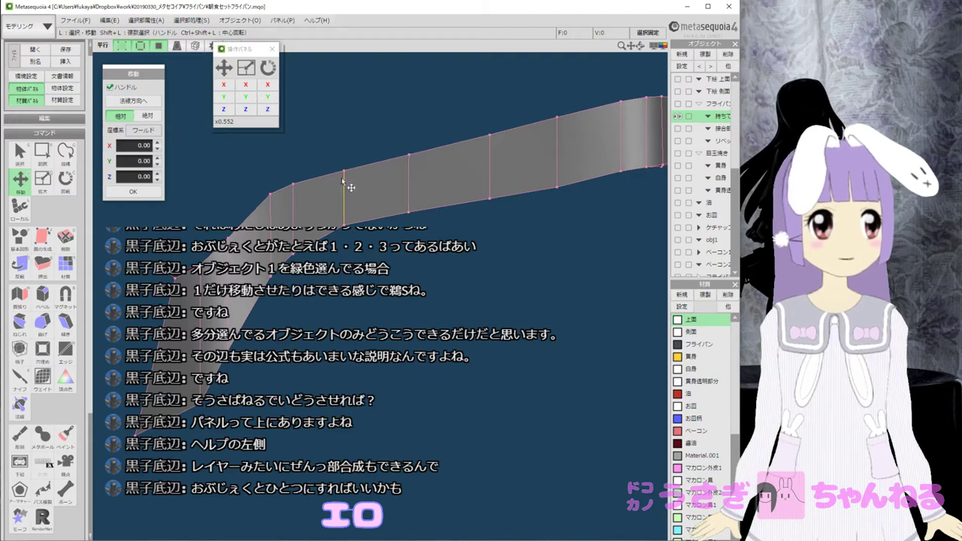
# Close the floating 操作パネル and toggle the lock on the 持ちて object.
pyautogui.click(271, 50)
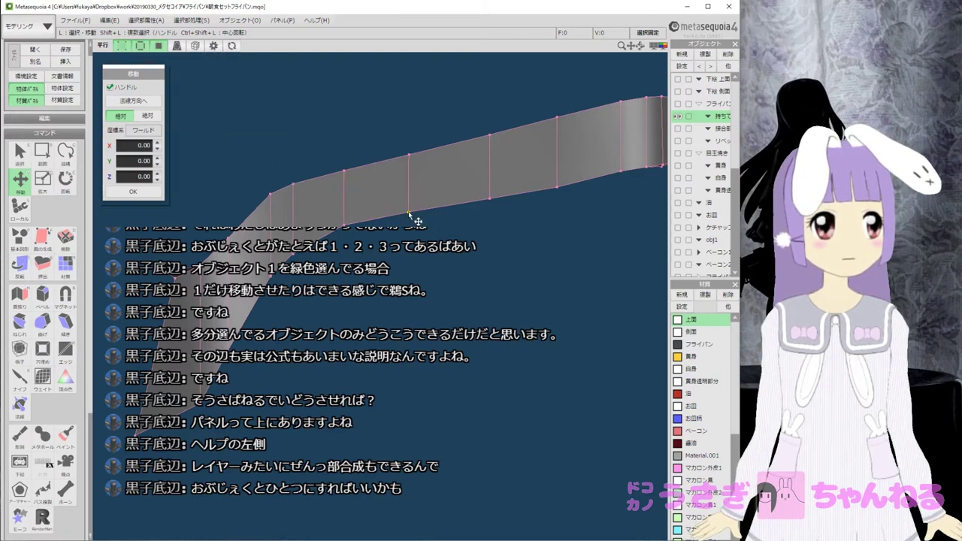
pyautogui.moveTo(423, 265); pyautogui.dragTo(410, 246, button='middle')
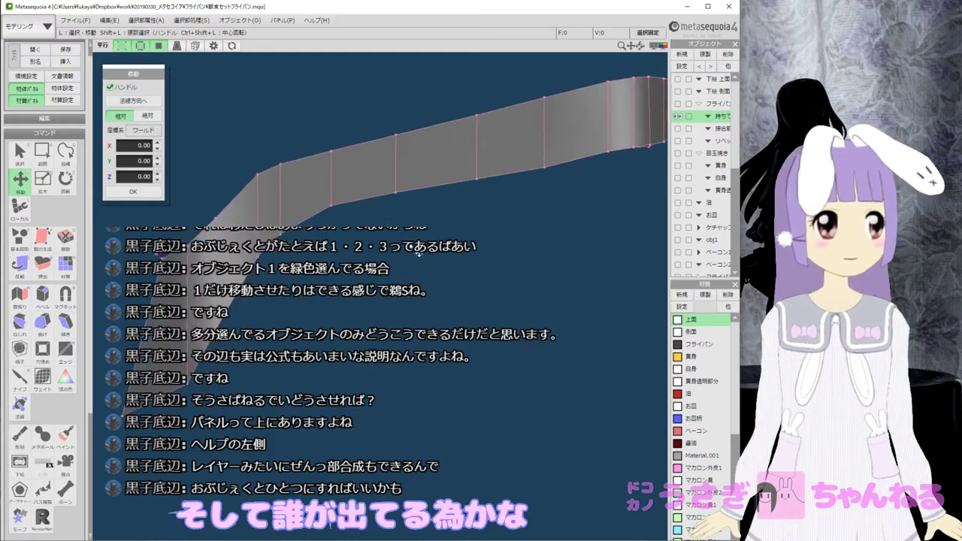
pyautogui.click(689, 118)
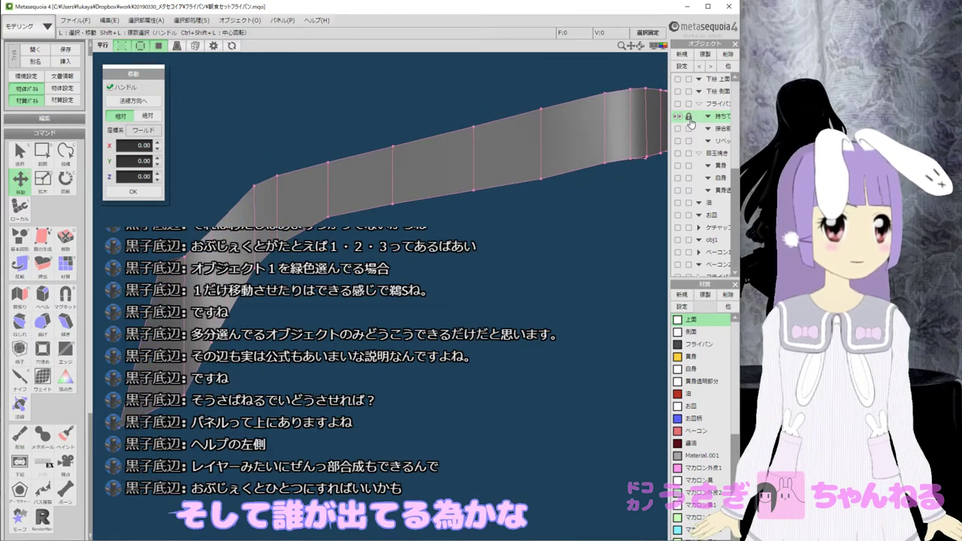
# Check the editing options and switch the command buttons from icons to text labels.
pyautogui.scroll(-4, 37, 451)
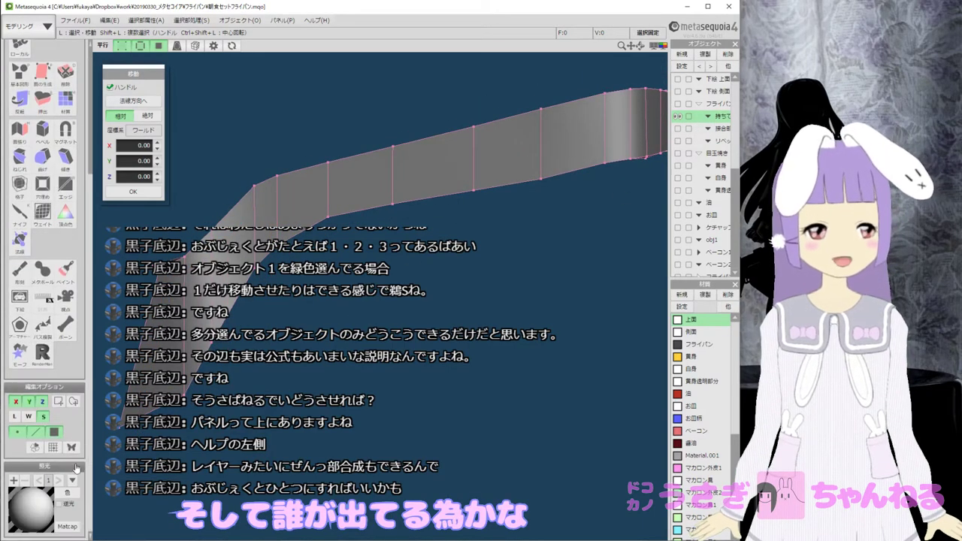
pyautogui.click(37, 449)
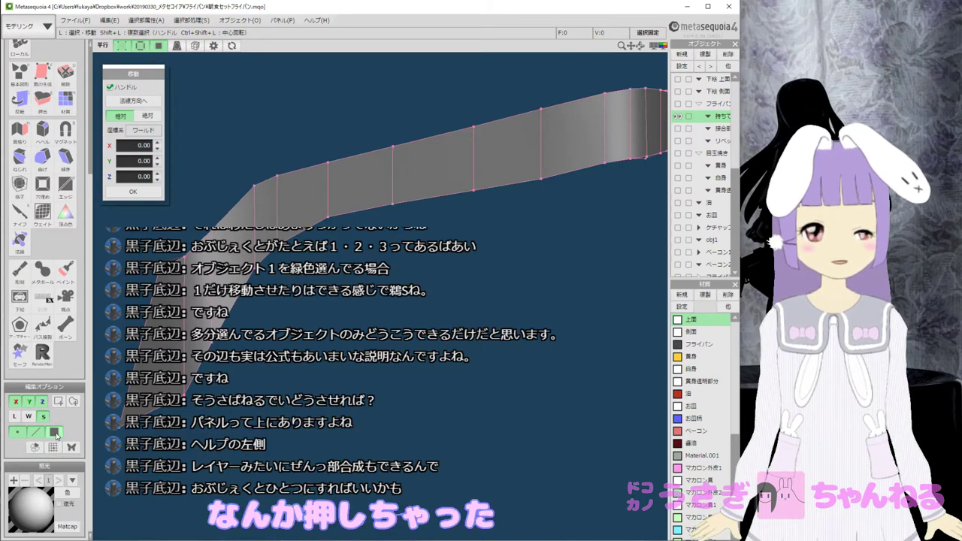
pyautogui.click(43, 435)
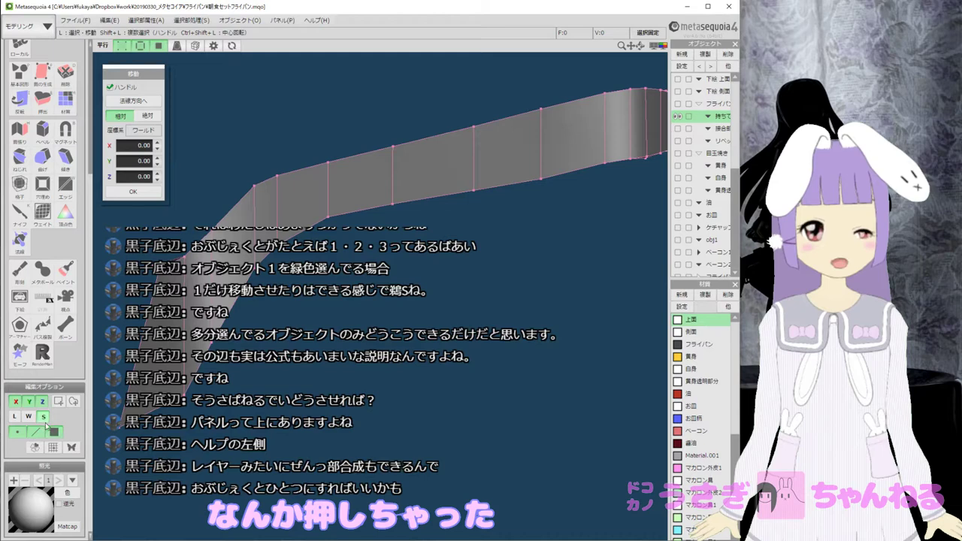
pyautogui.click(52, 26)
pyautogui.click(41, 58)
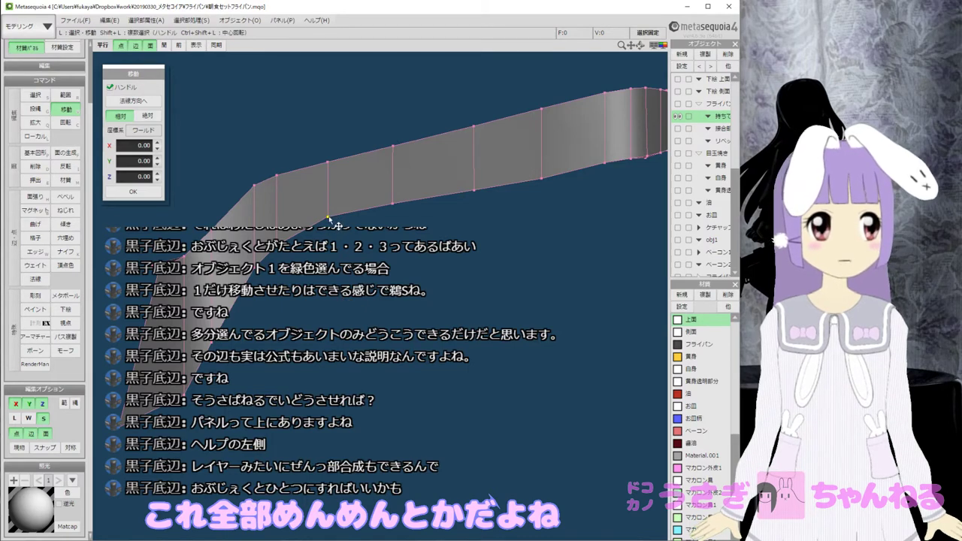
pyautogui.moveTo(332, 237); pyautogui.dragTo(334, 215, button='right')
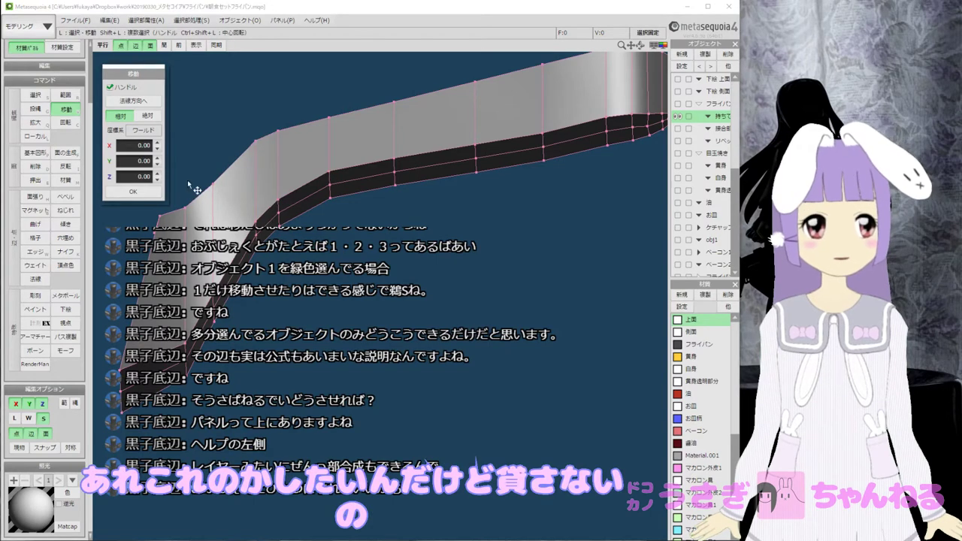
pyautogui.scroll(4, 58, 139)
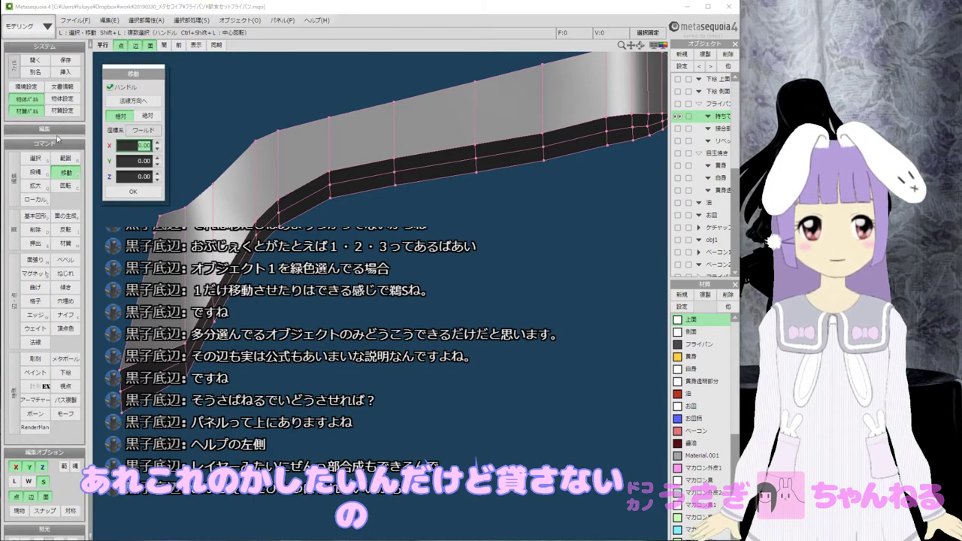
pyautogui.click(65, 111)
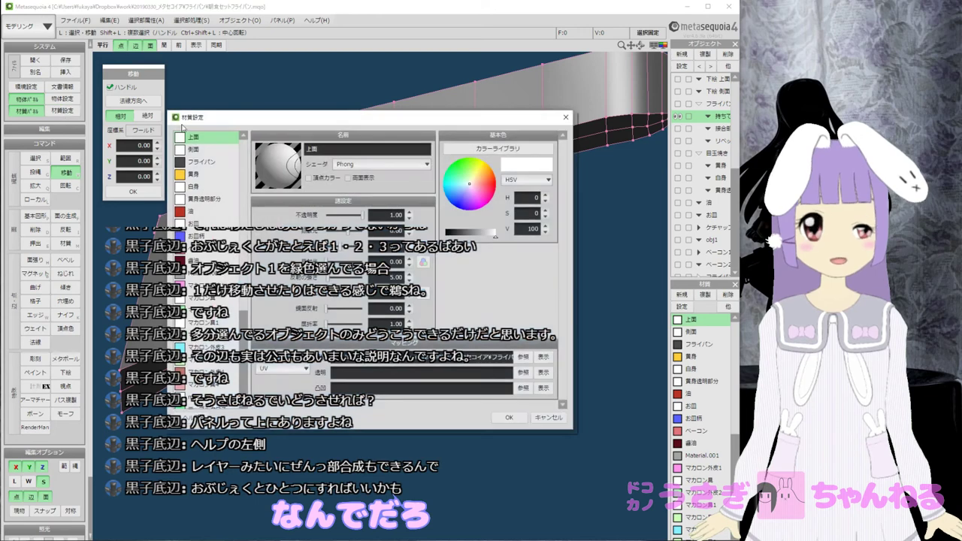
pyautogui.click(565, 117)
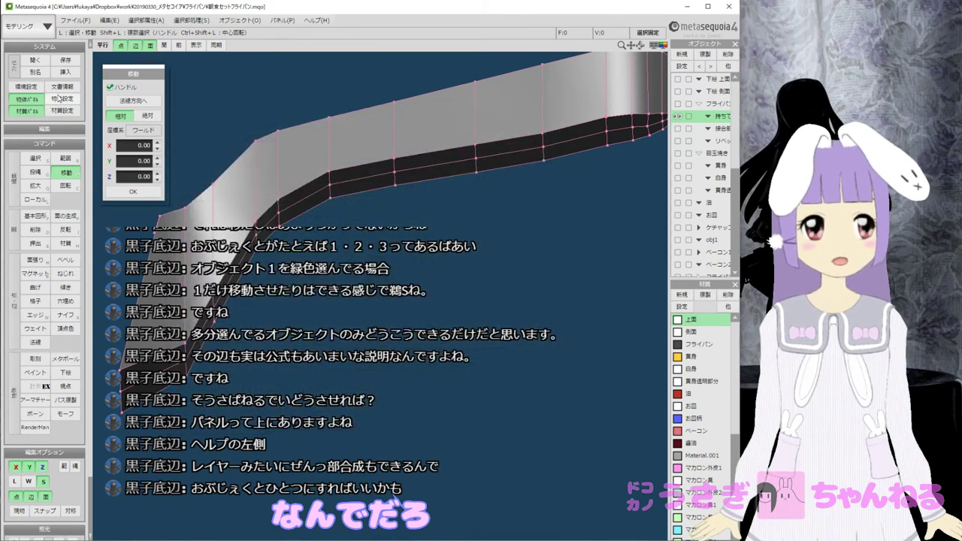
# With the Select tool active, try the 現物 editing option on and off and check the スナップ choices.
pyautogui.click(36, 158)
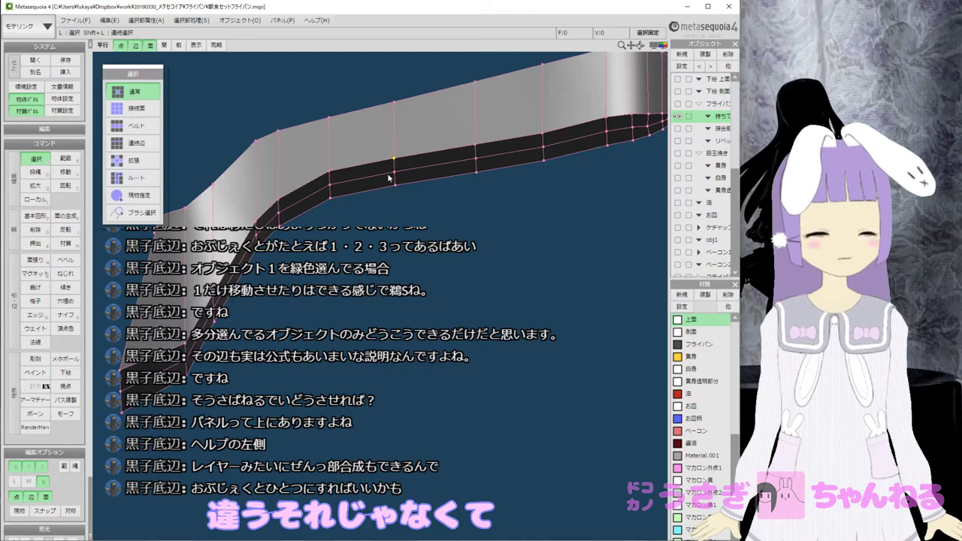
pyautogui.scroll(-1, 47, 507)
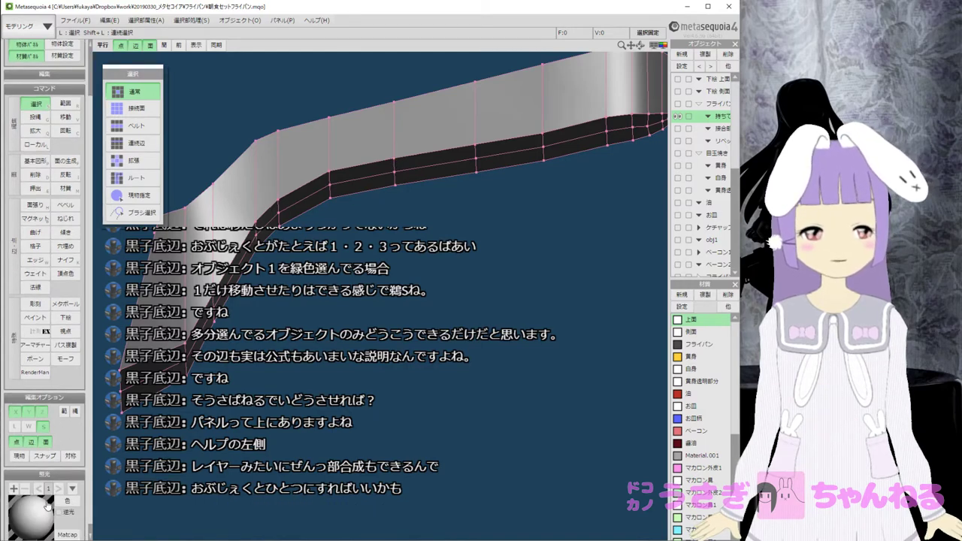
pyautogui.click(19, 455)
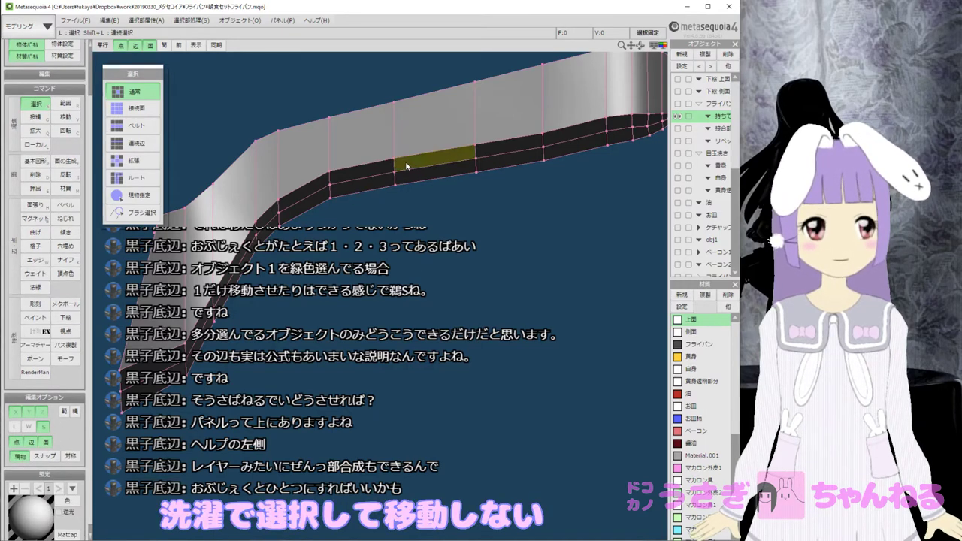
pyautogui.click(20, 456)
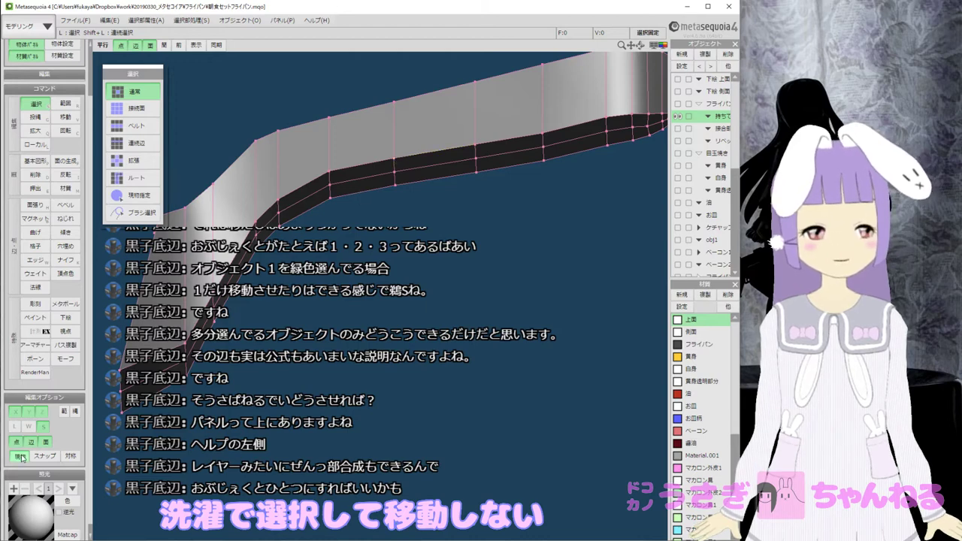
pyautogui.click(53, 456)
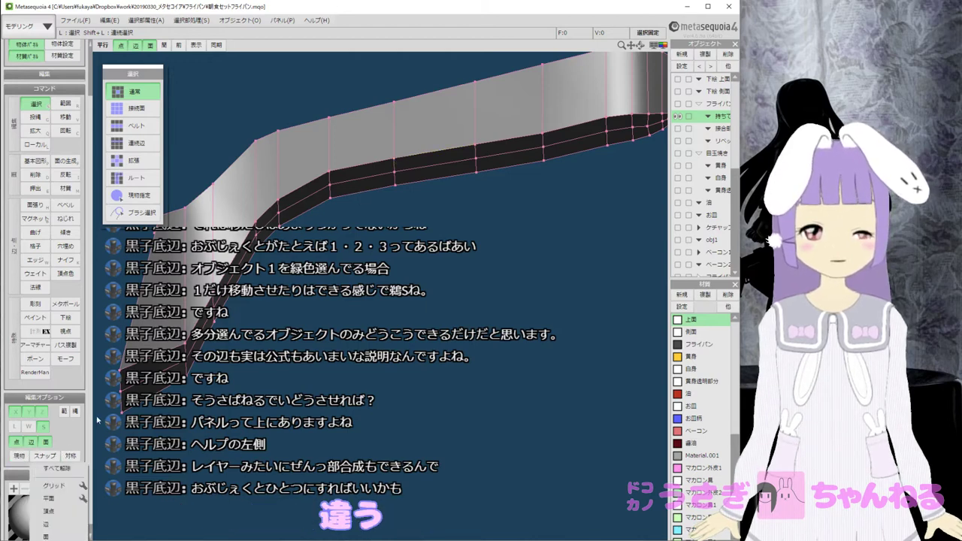
pyautogui.click(80, 430)
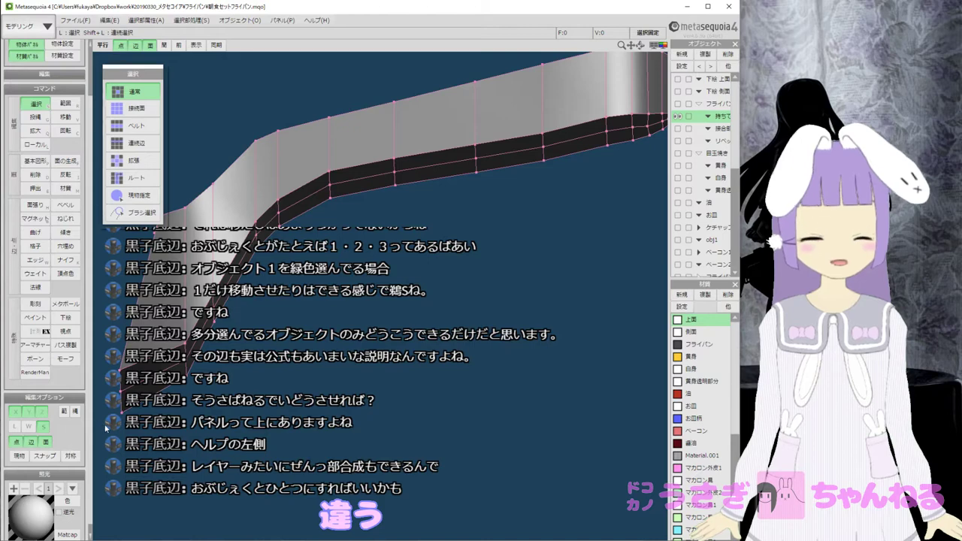
pyautogui.scroll(2, 50, 386)
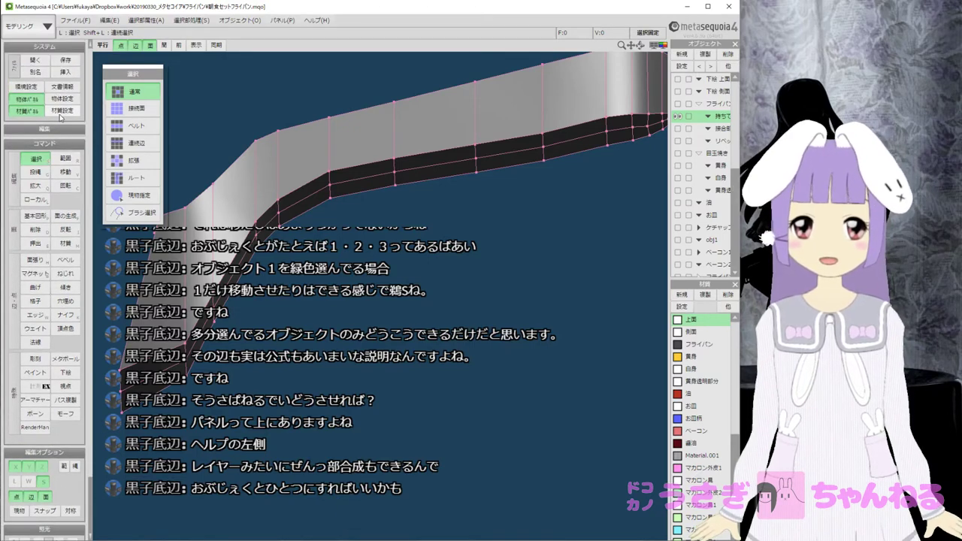
# Box-select the three vertices at the bend of the pan handle's lower edge and try moving them about 0.69 along Z.
pyautogui.click(66, 158)
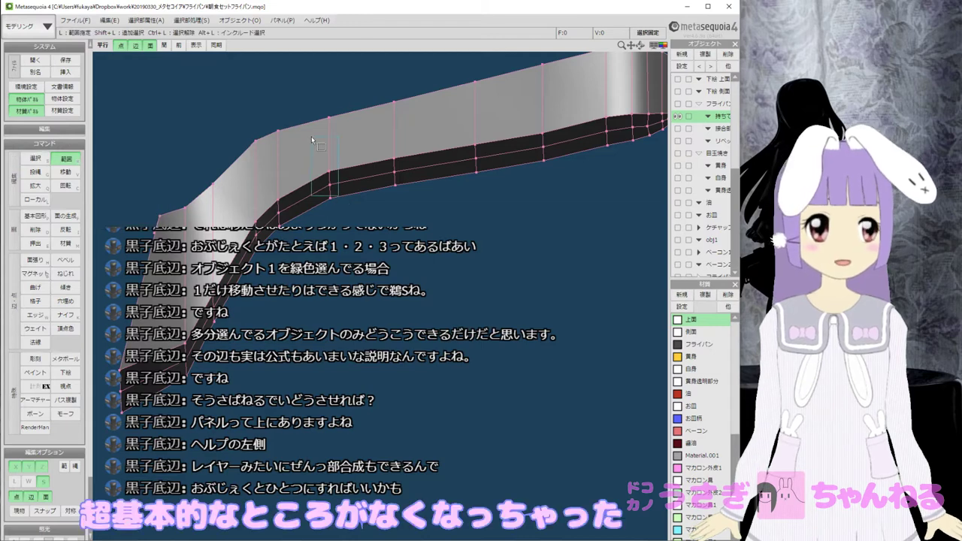
pyautogui.click(36, 158)
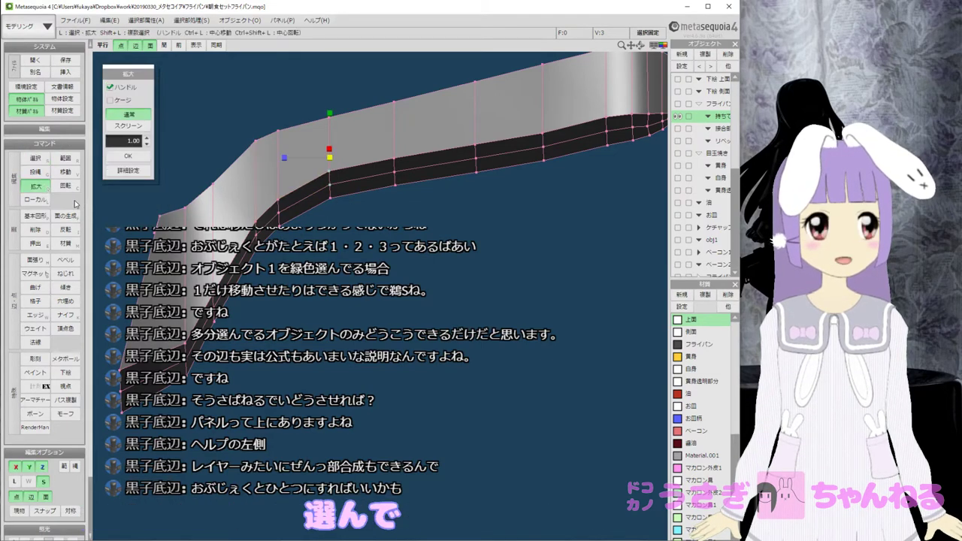
pyautogui.click(34, 175)
pyautogui.click(36, 158)
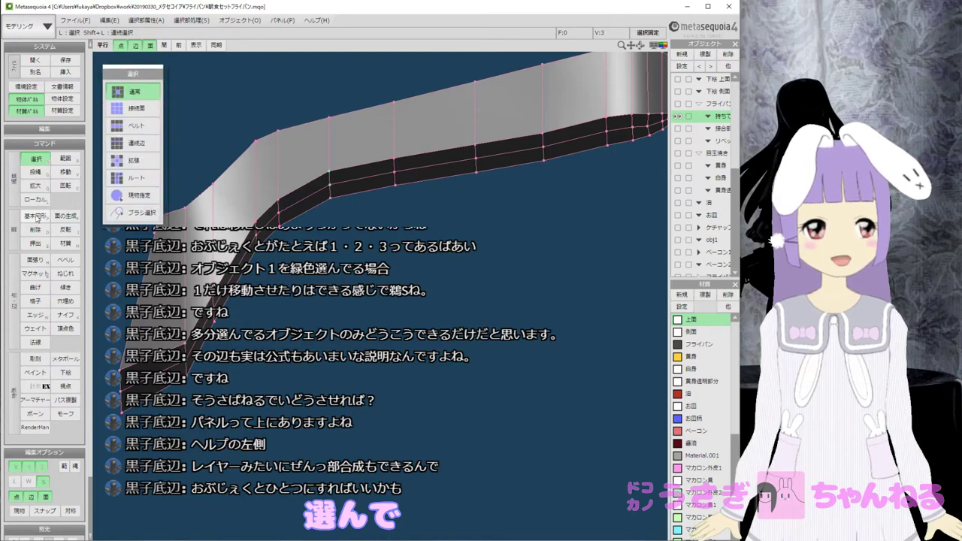
pyautogui.click(66, 172)
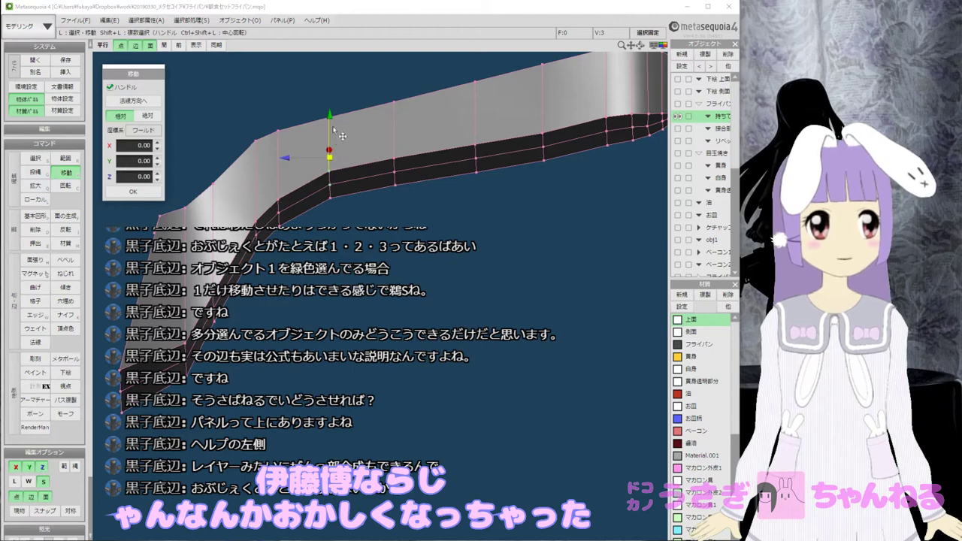
pyautogui.moveTo(291, 159); pyautogui.dragTo(283, 159)
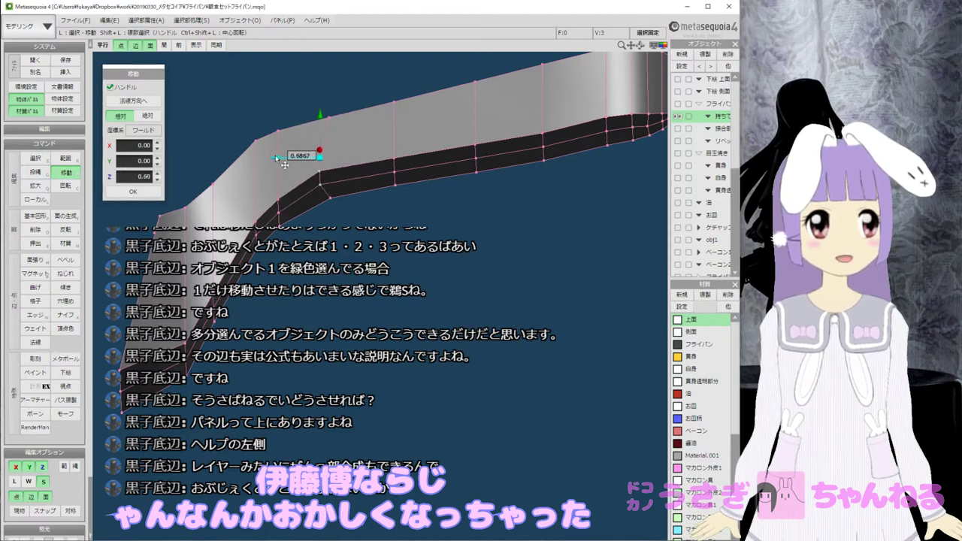
pyautogui.click(357, 227)
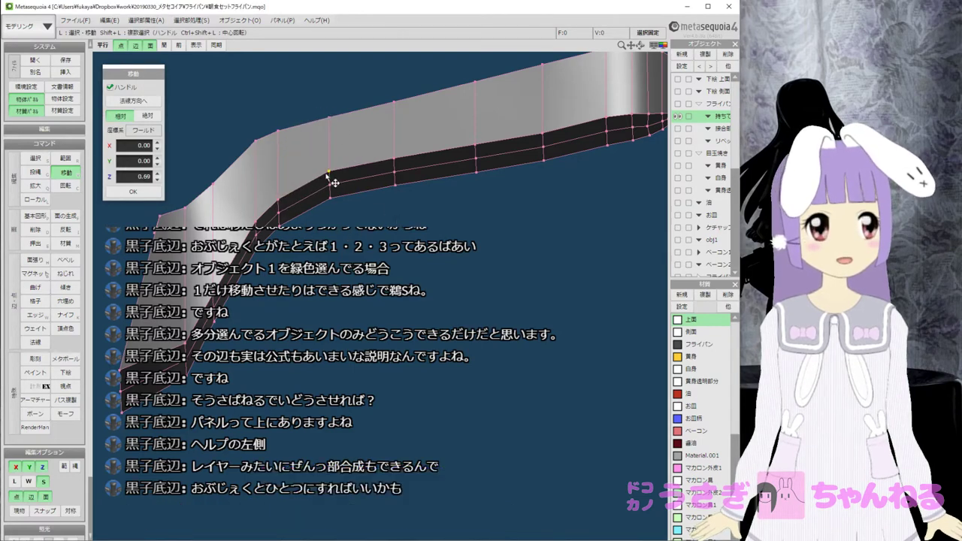
# Try to move a single unselected vertex at the handle's bend directly with the Move tool.
pyautogui.moveTo(333, 185); pyautogui.dragTo(335, 217, button='middle')
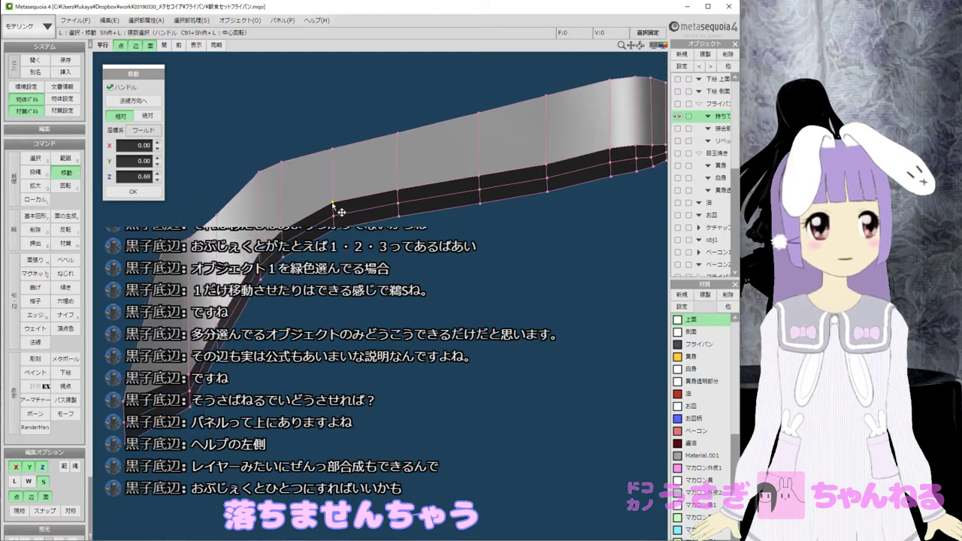
pyautogui.moveTo(331, 202); pyautogui.dragTo(294, 209)
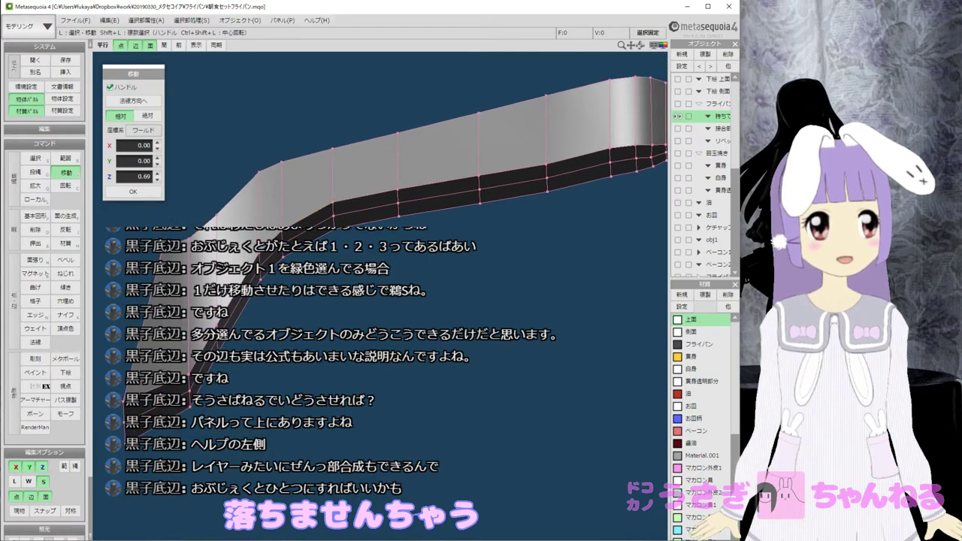
pyautogui.scroll(2, 334, 215)
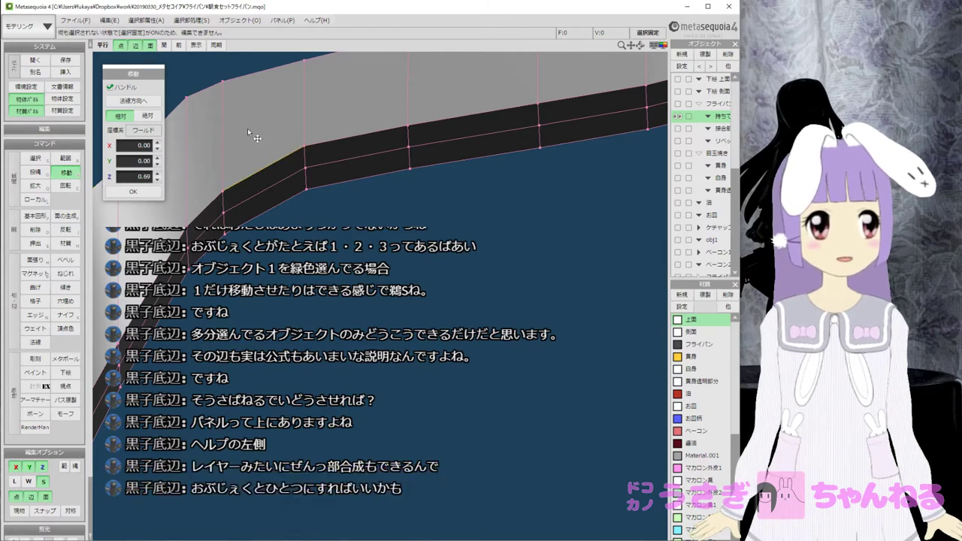
pyautogui.moveTo(453, 216); pyautogui.dragTo(464, 242, button='right')
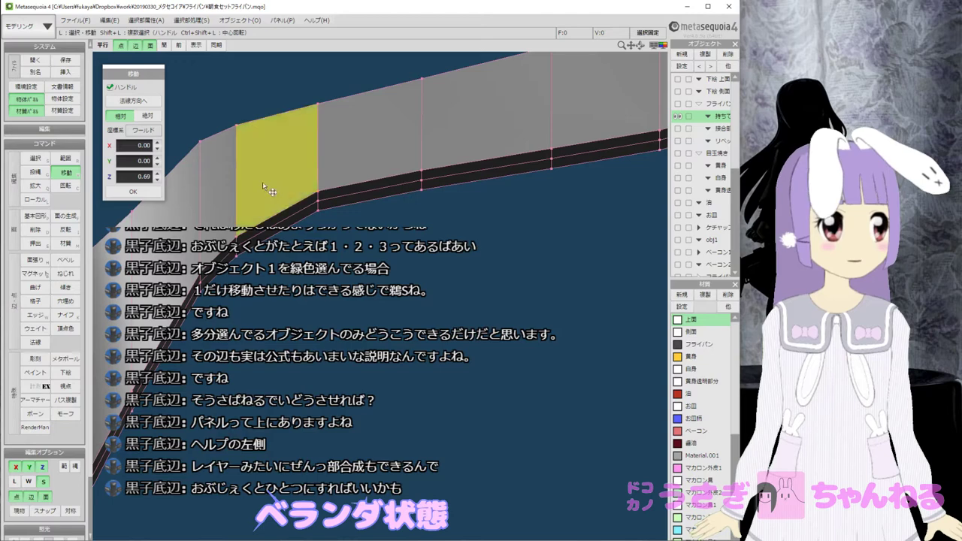
pyautogui.click(139, 146)
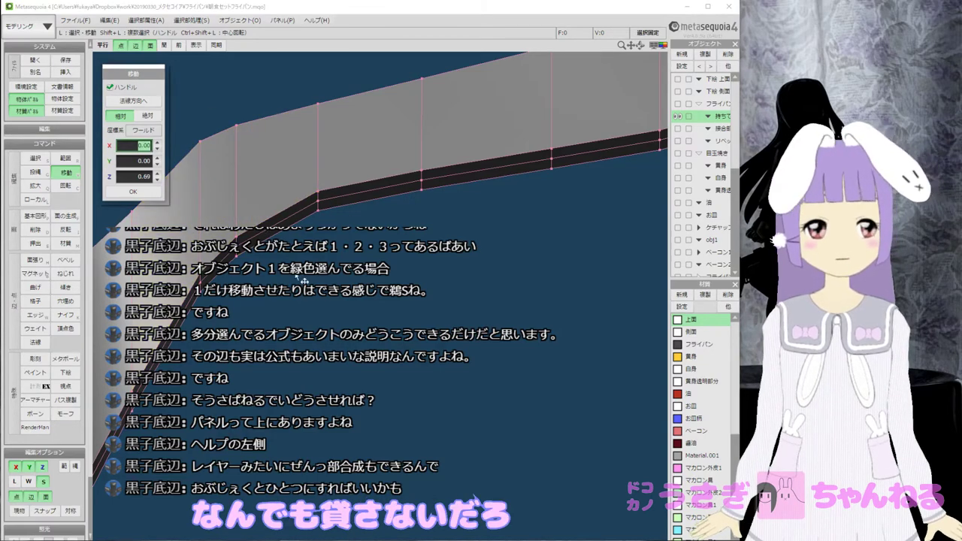
pyautogui.click(339, 206)
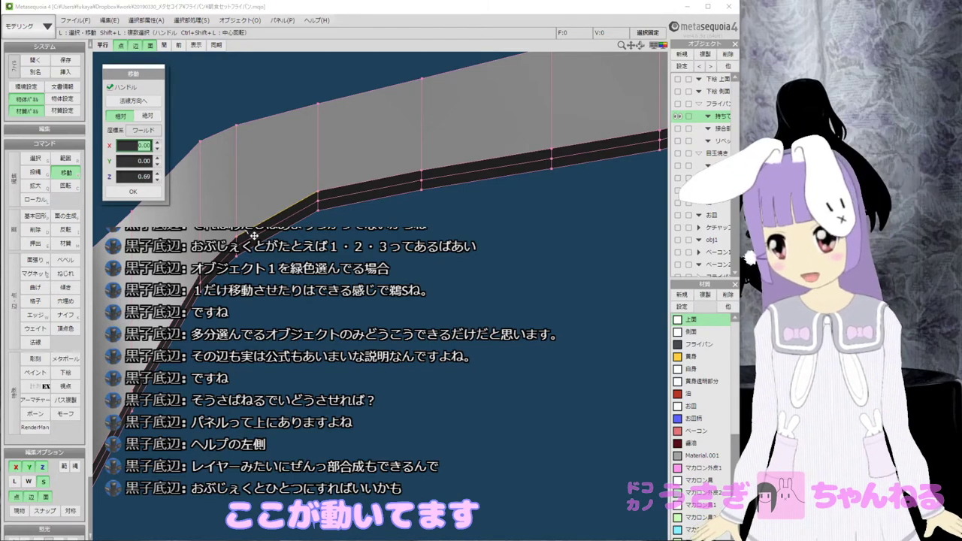
pyautogui.click(289, 254)
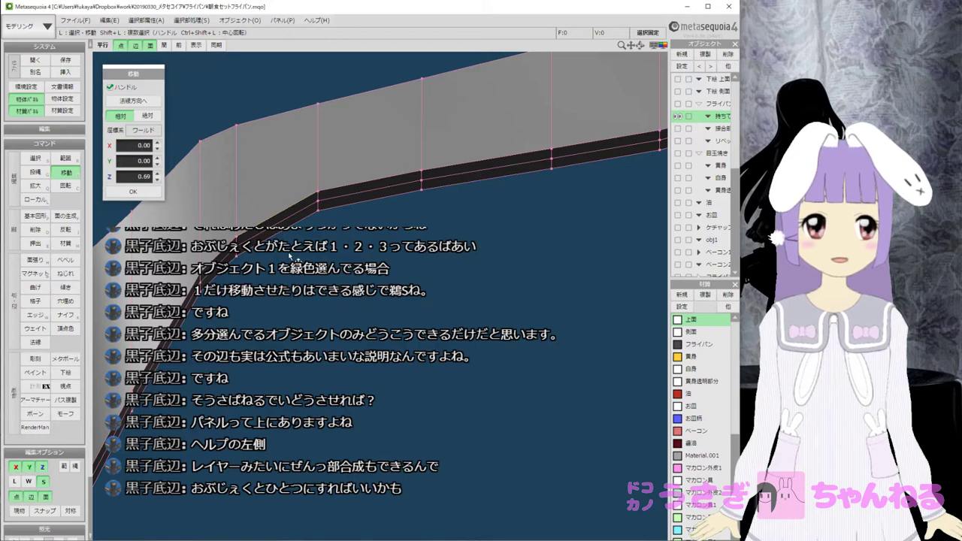
# Box-select the vertices at the lower-edge bend, move them about 0.72 along Z, then undo the move and deselect.
pyautogui.press('r')
pyautogui.moveTo(350, 229); pyautogui.dragTo(303, 177)
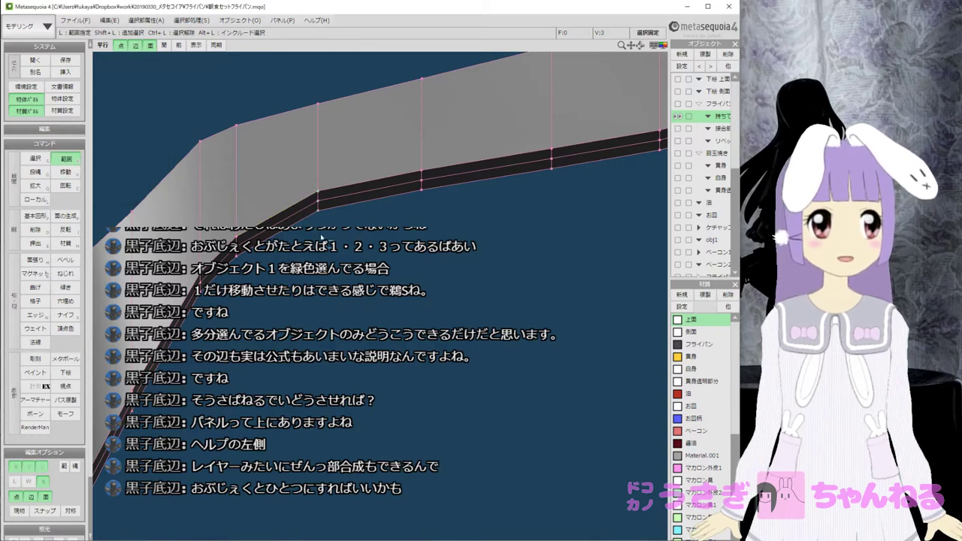
pyautogui.press('v')
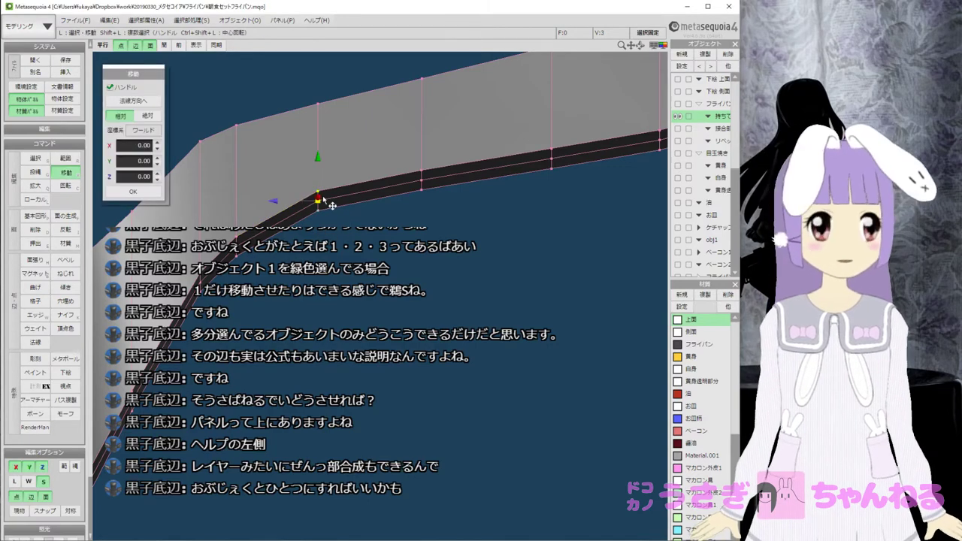
pyautogui.moveTo(272, 201); pyautogui.dragTo(257, 200)
pyautogui.hotkey('ctrl', 'z')
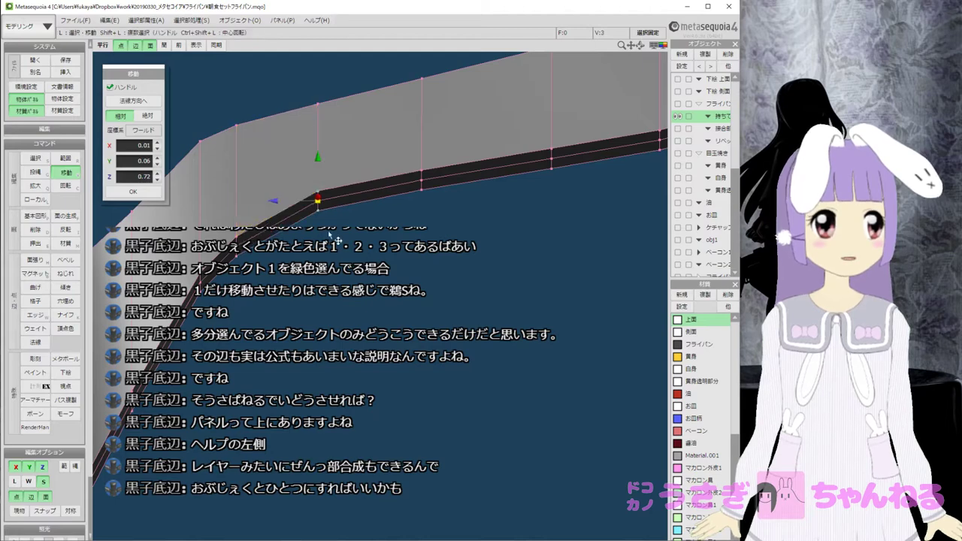
pyautogui.click(353, 236)
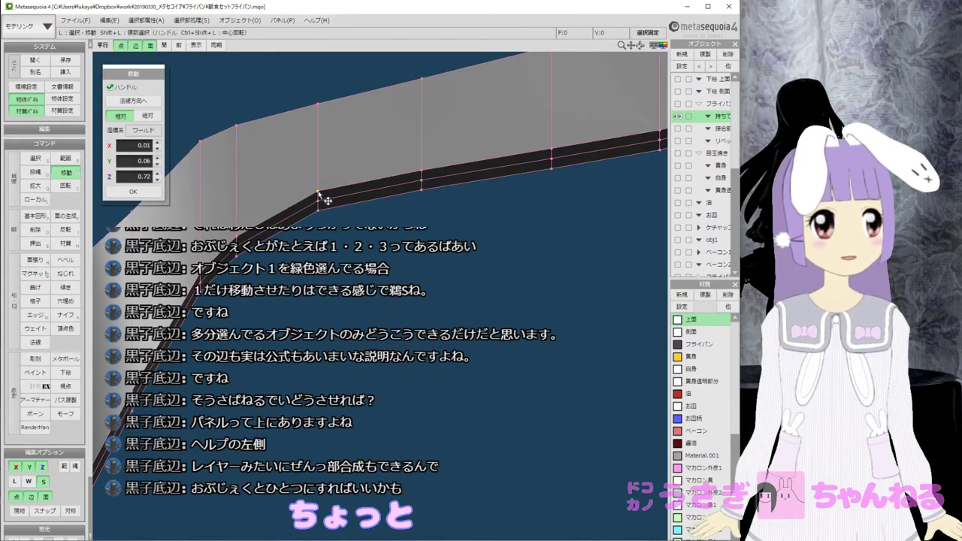
# Try again to move the topmost lower-edge vertex at the bend without selecting it first, working in a closer view.
pyautogui.moveTo(319, 179); pyautogui.dragTo(347, 207, button='right')
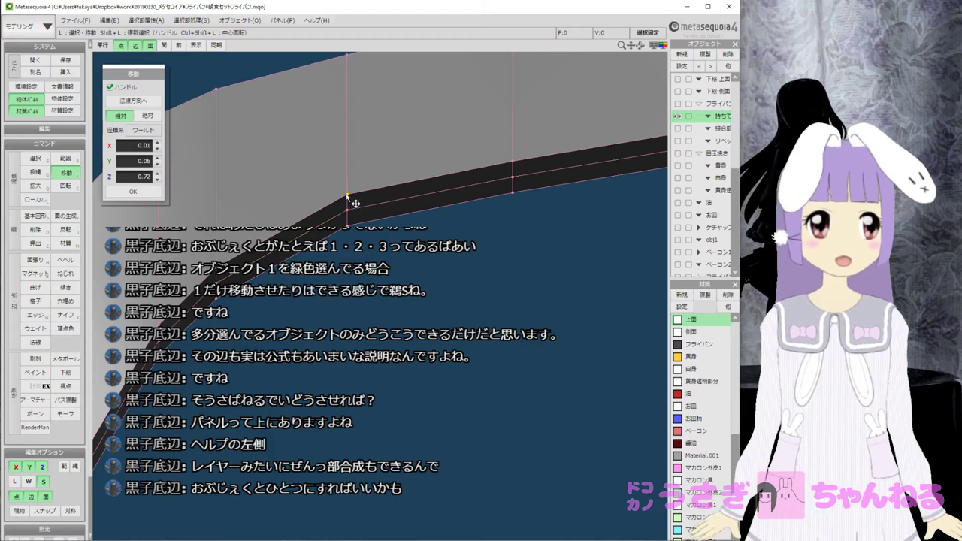
pyautogui.moveTo(366, 249); pyautogui.dragTo(388, 238, button='middle')
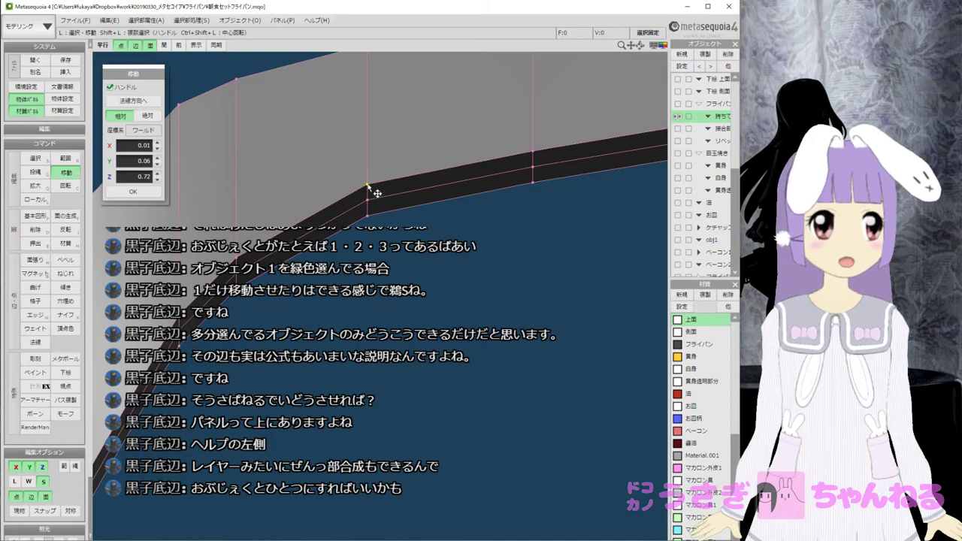
pyautogui.moveTo(368, 184); pyautogui.dragTo(259, 163)
pyautogui.moveTo(369, 185); pyautogui.dragTo(376, 191)
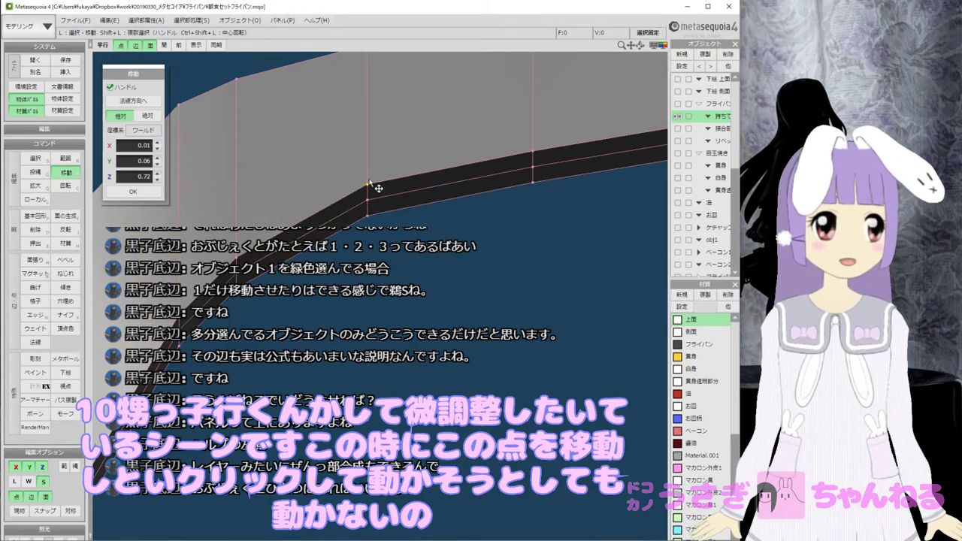
pyautogui.click(371, 223)
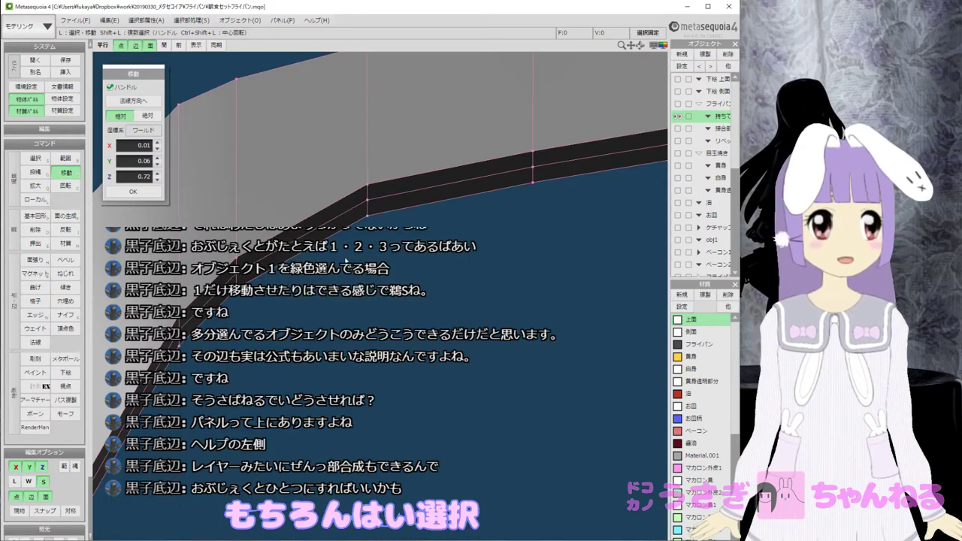
# Box-select the three bend vertices and shift them in two small moves, about -0.17 and -0.13 along Z.
pyautogui.press('r')
pyautogui.moveTo(353, 159); pyautogui.dragTo(404, 227)
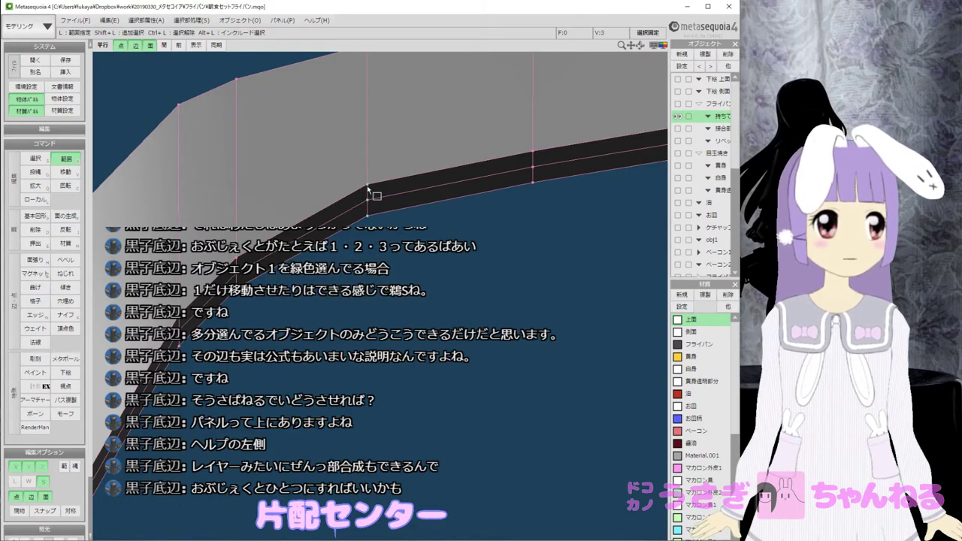
pyautogui.press('v')
pyautogui.moveTo(369, 187)
pyautogui.mouseDown()
pyautogui.moveTo(325, 189)
pyautogui.moveTo(382, 196)
pyautogui.mouseUp()
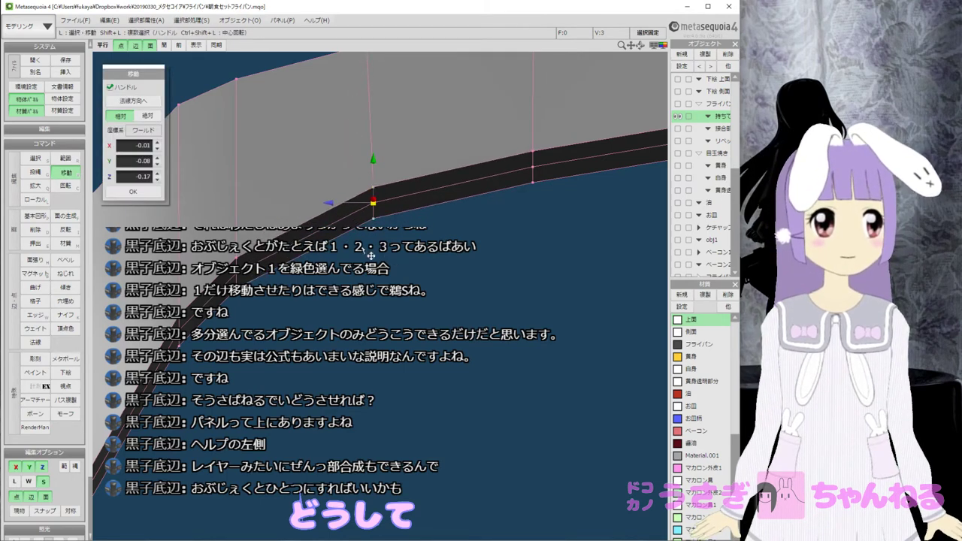
pyautogui.moveTo(237, 259)
pyautogui.mouseDown()
pyautogui.moveTo(213, 253)
pyautogui.moveTo(242, 262)
pyautogui.mouseUp()
pyautogui.press('v')
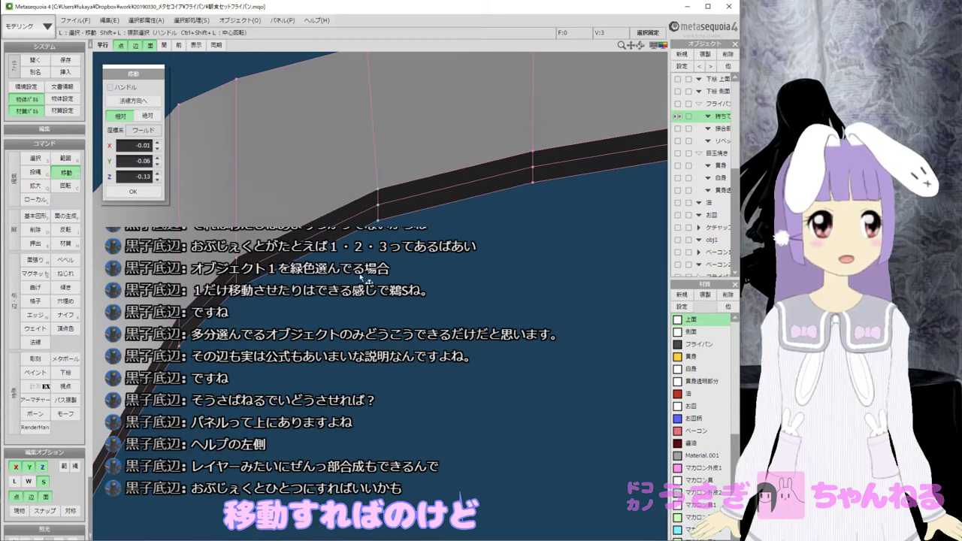
pyautogui.click(379, 195)
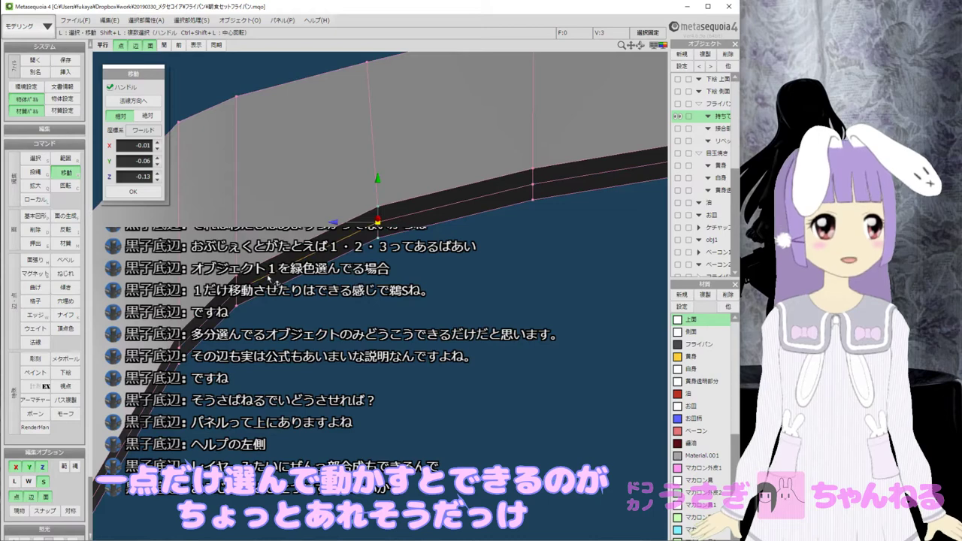
# Switch to range selection and back to Move, and shift the selected bend vertices about -0.32 along Z.
pyautogui.press('r')
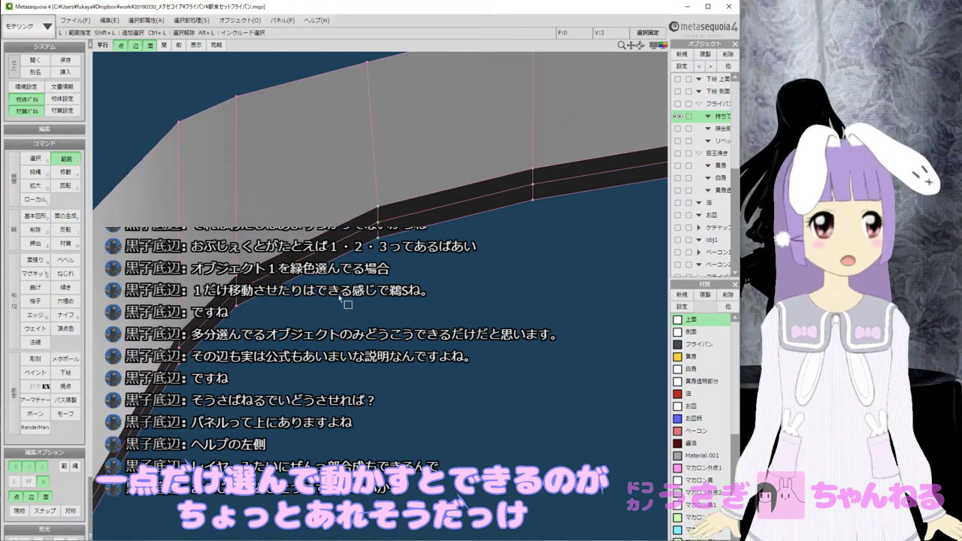
pyautogui.press('v')
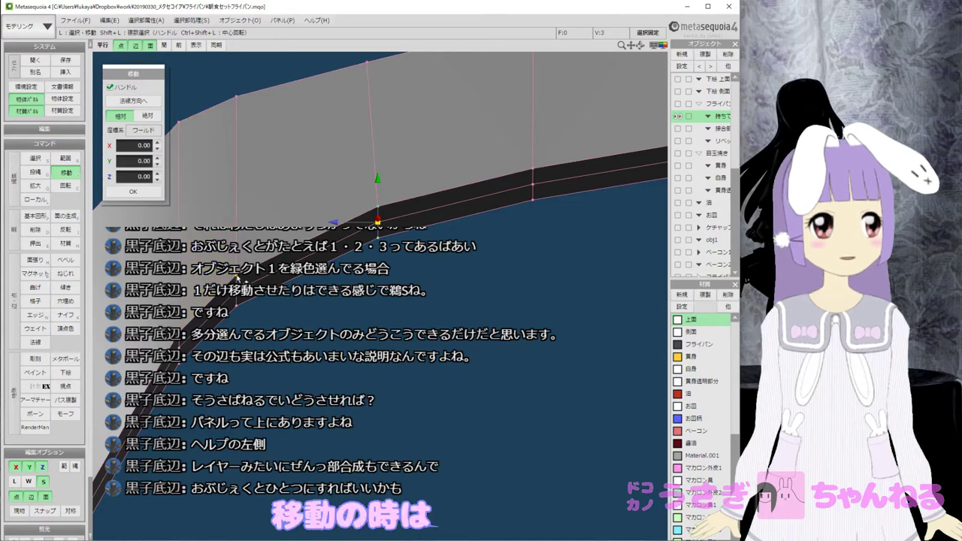
pyautogui.moveTo(236, 277); pyautogui.dragTo(248, 276)
pyautogui.moveTo(401, 280); pyautogui.dragTo(396, 303, button='right')
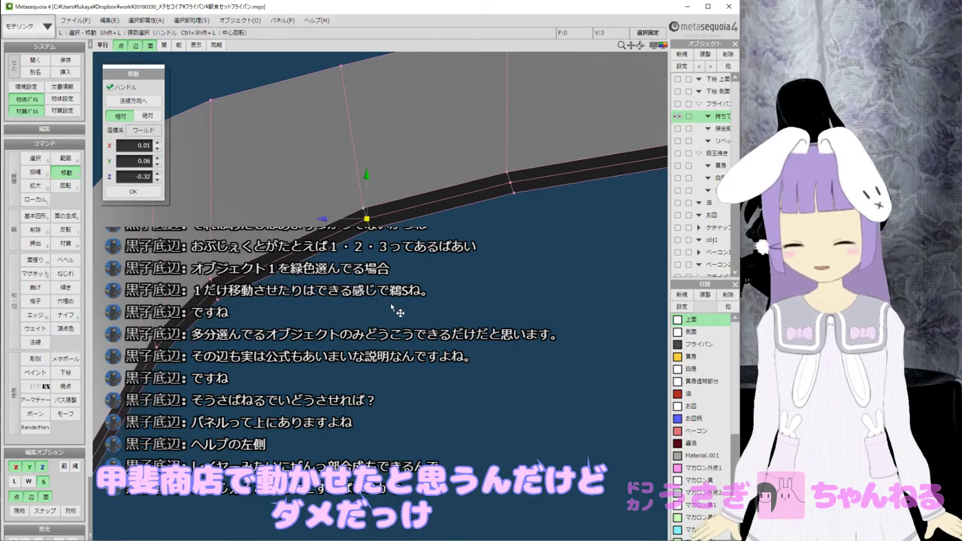
# In the side view with only points editable, nudge the selected bend vertices about -0.10 along Y, and about 0.06 and 0.10 along Z.
pyautogui.press('F2')
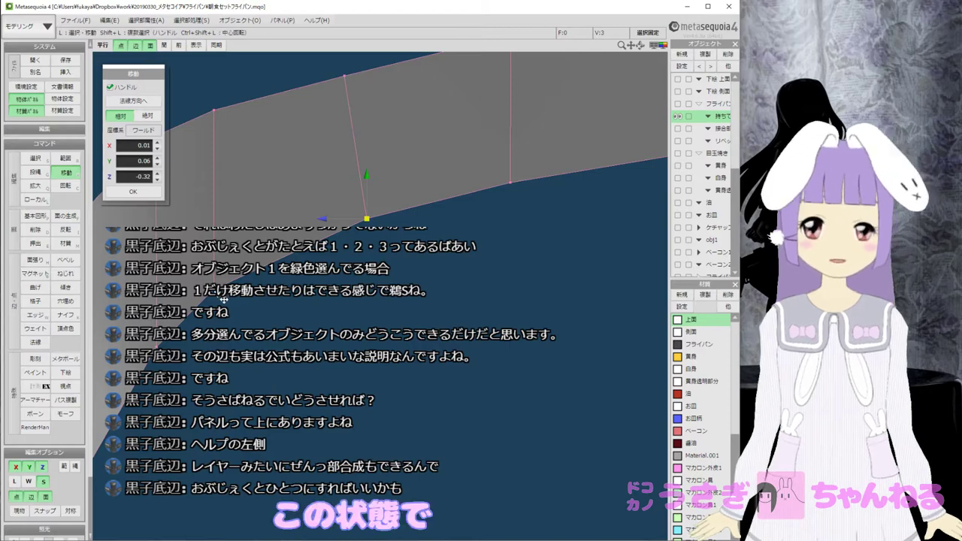
pyautogui.moveTo(223, 295); pyautogui.dragTo(225, 298)
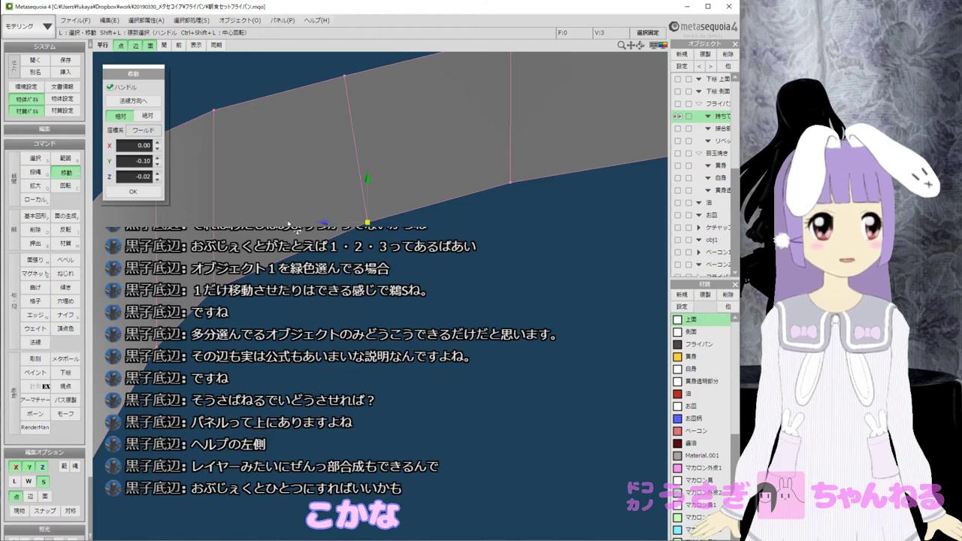
pyautogui.moveTo(327, 224); pyautogui.dragTo(324, 224)
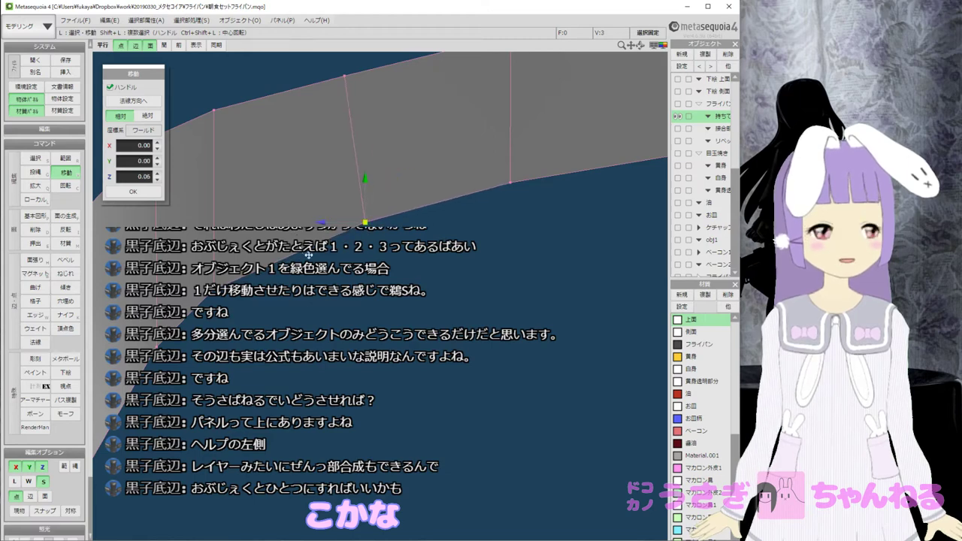
pyautogui.moveTo(223, 299)
pyautogui.mouseDown()
pyautogui.moveTo(245, 307)
pyautogui.moveTo(221, 299)
pyautogui.mouseUp()
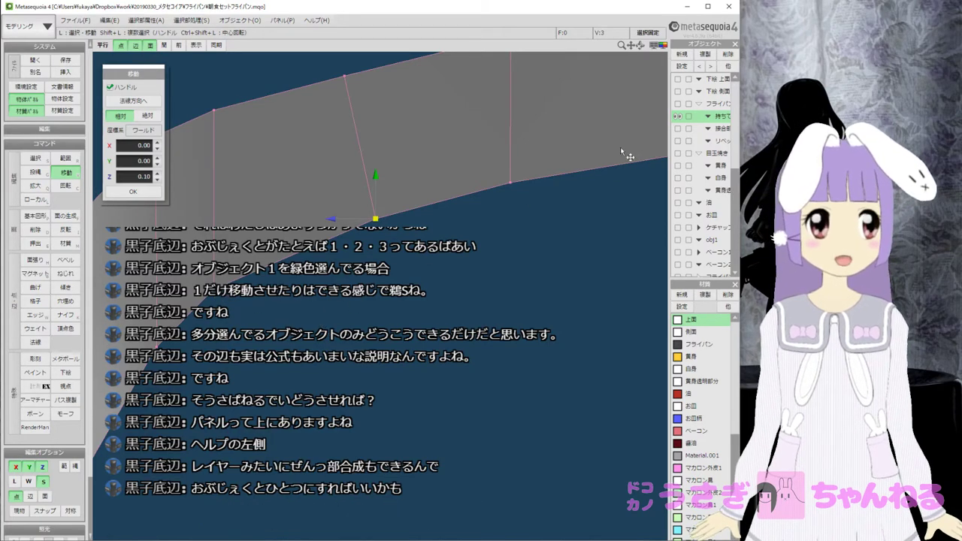
pyautogui.click(67, 20)
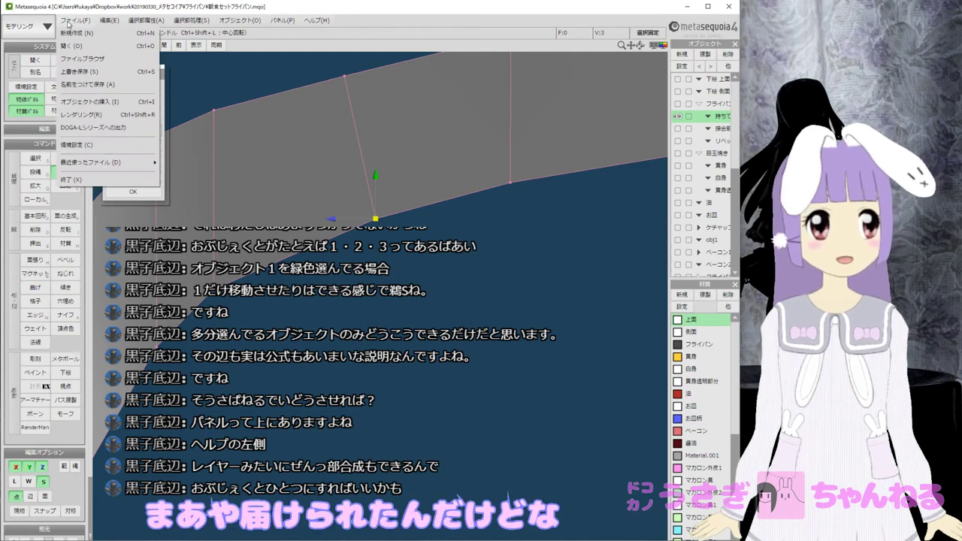
pyautogui.click(484, 267)
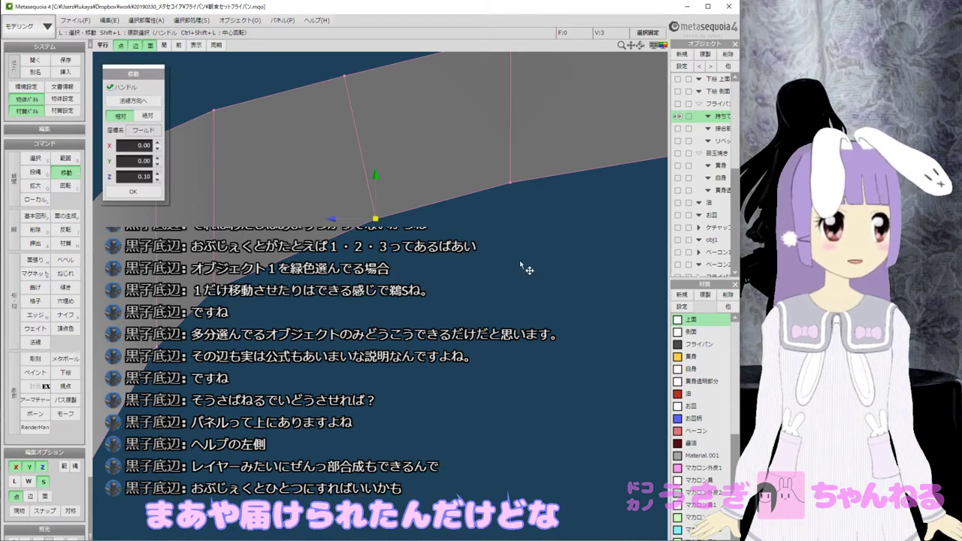
pyautogui.scroll(-5, 434, 302)
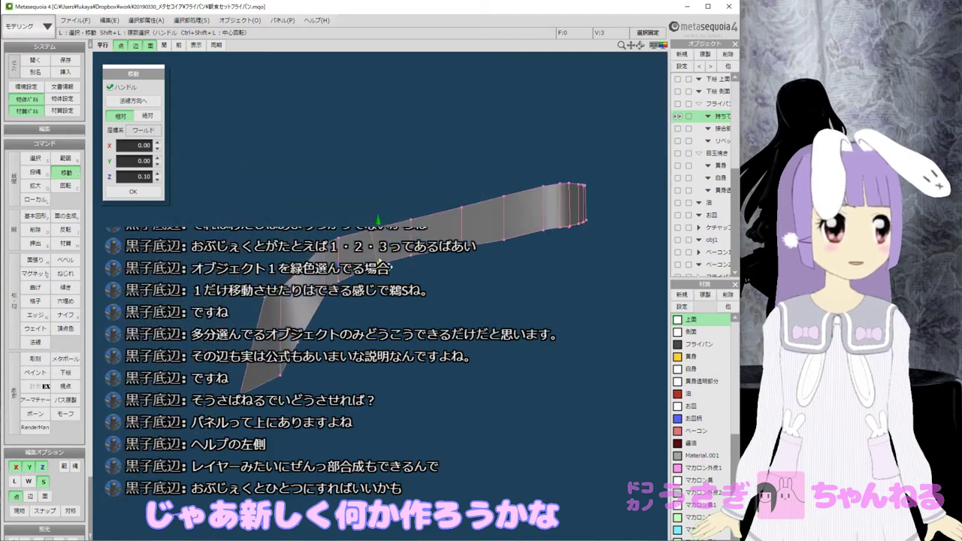
pyautogui.moveTo(404, 280); pyautogui.dragTo(393, 257, button='middle')
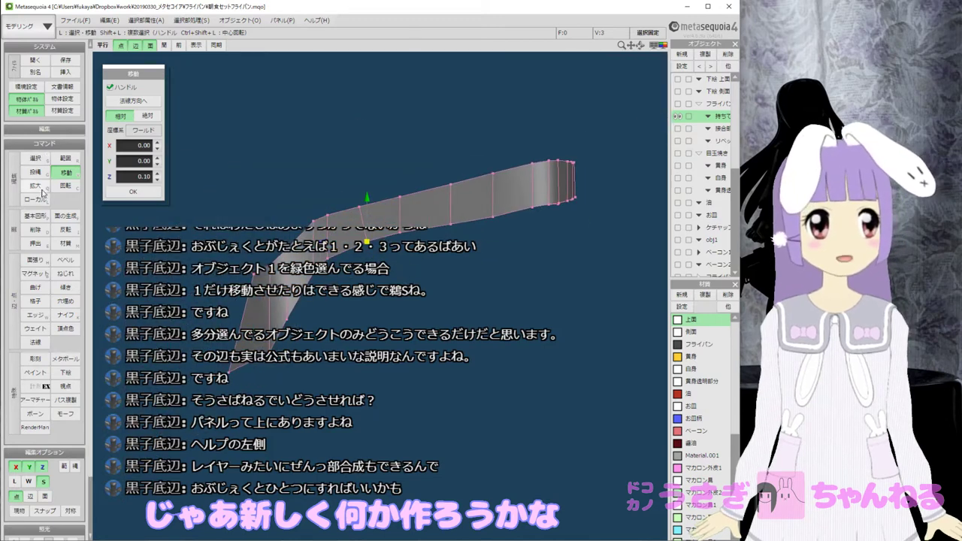
pyautogui.click(35, 216)
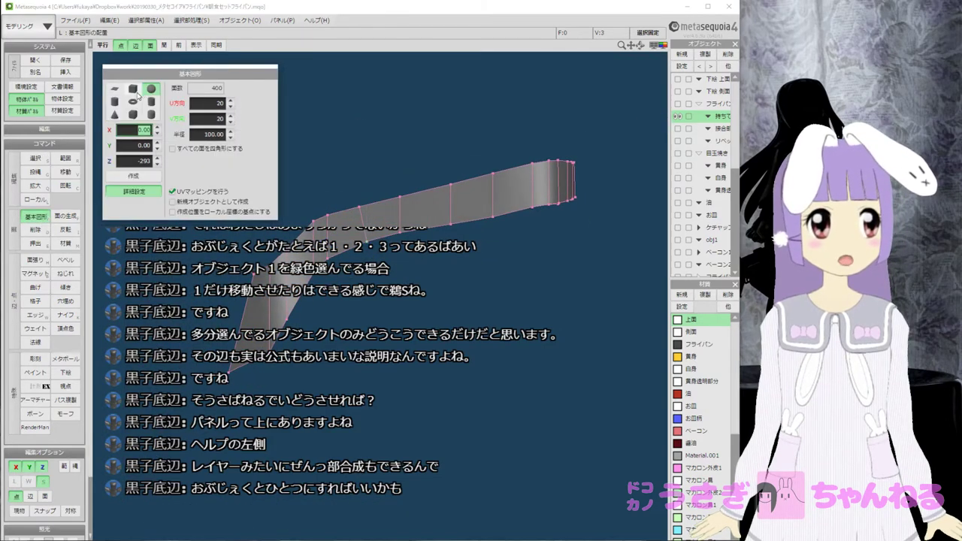
pyautogui.click(132, 88)
pyautogui.click(202, 118)
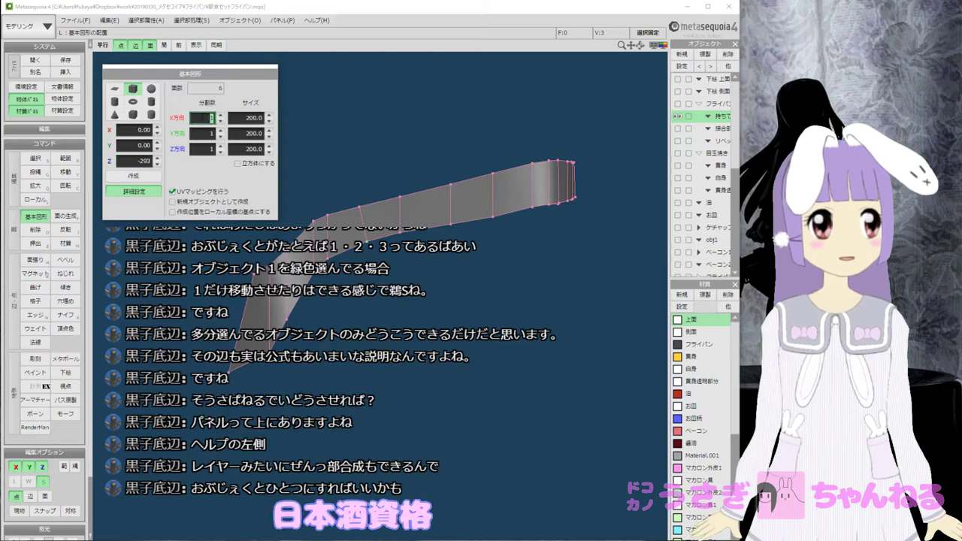
pyautogui.write('3')
pyautogui.press('Tab')
pyautogui.press('Tab')
pyautogui.write('1')
pyautogui.press('Tab')
pyautogui.write('3')
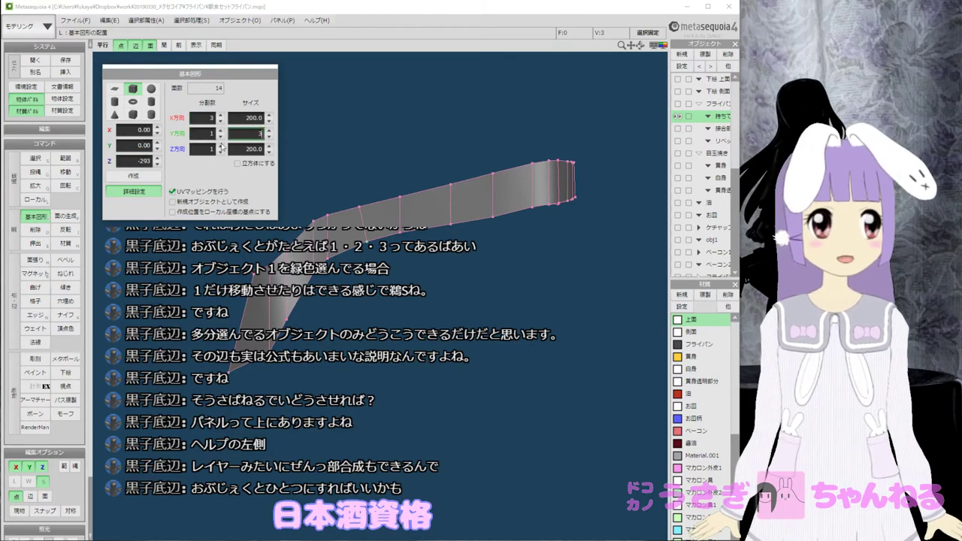
pyautogui.press('Tab')
pyautogui.write('3')
pyautogui.press('Tab')
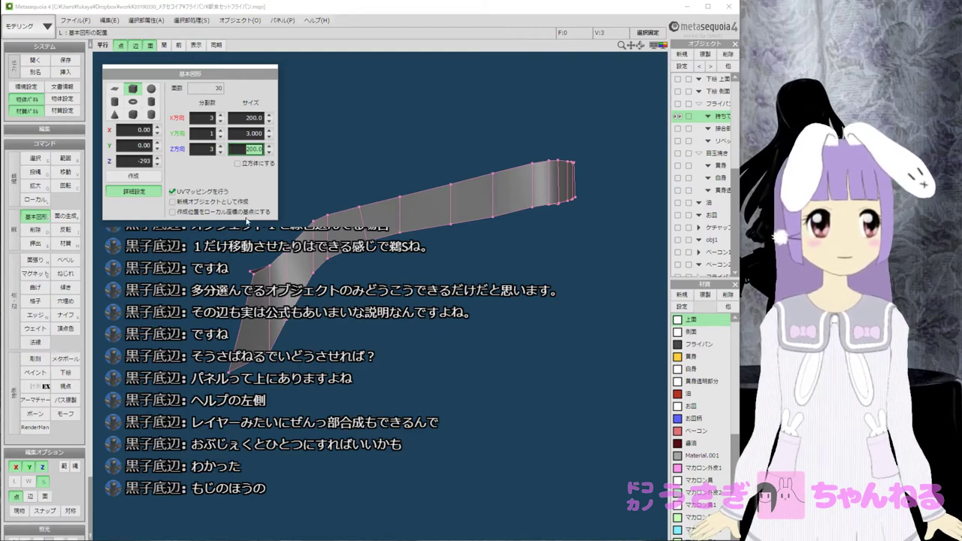
pyautogui.scroll(-10, 380, 295)
pyautogui.scroll(6, 380, 295)
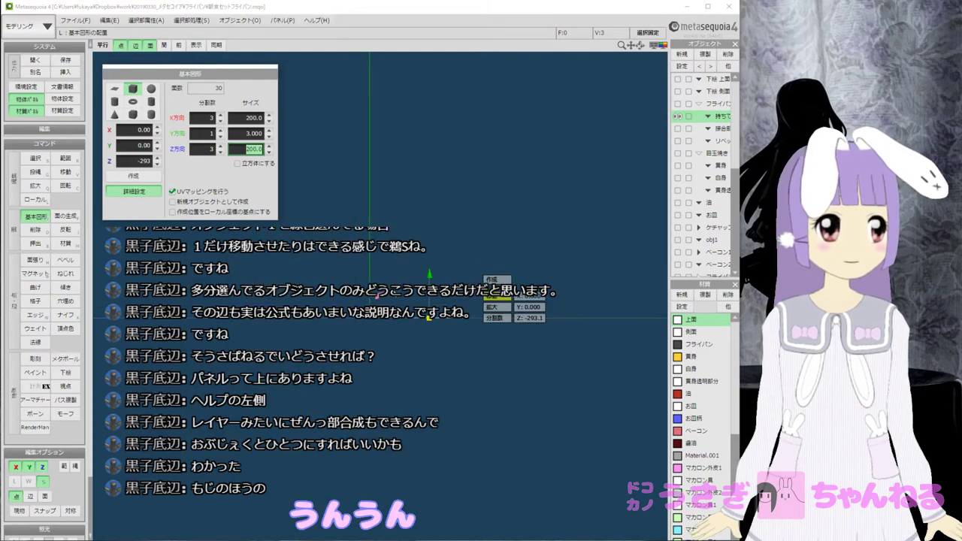
pyautogui.scroll(6, 380, 295)
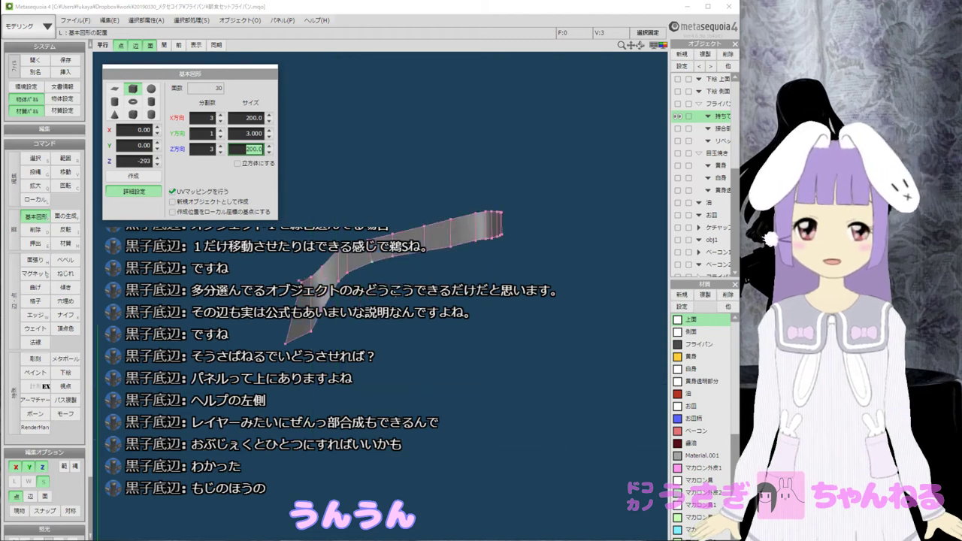
pyautogui.moveTo(462, 357); pyautogui.dragTo(461, 372, button='right')
# Reapply the text-label modeling layout, モデリング (文字).
pyautogui.click(30, 26)
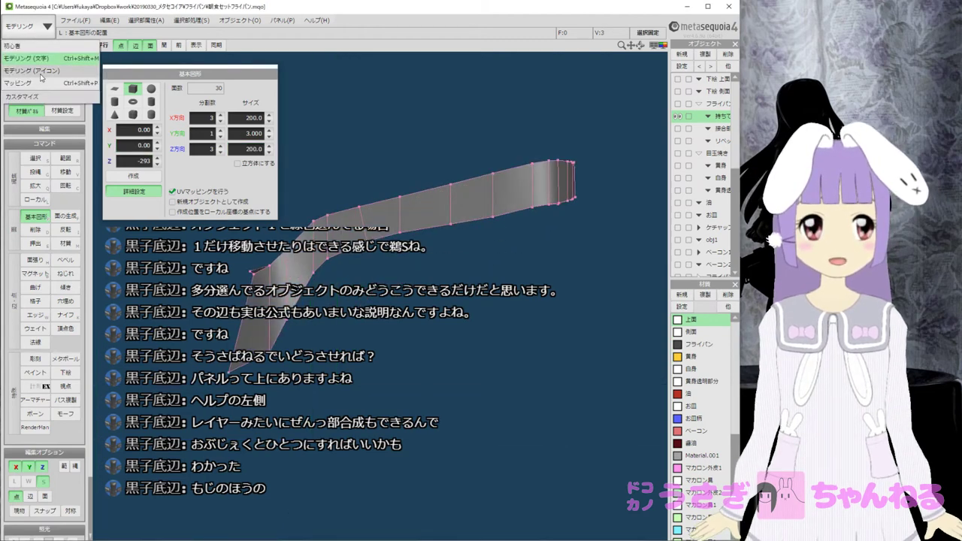
pyautogui.click(41, 59)
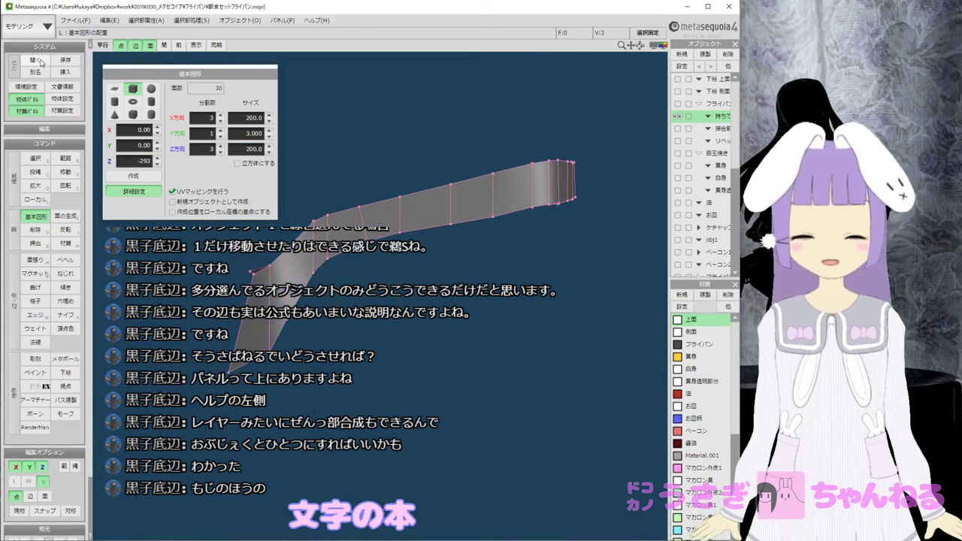
pyautogui.click(139, 145)
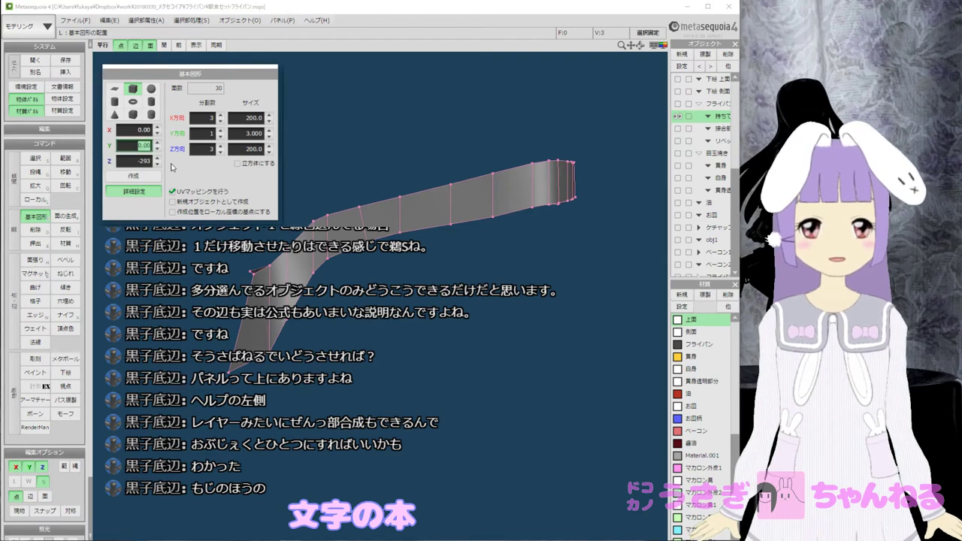
pyautogui.click(153, 161)
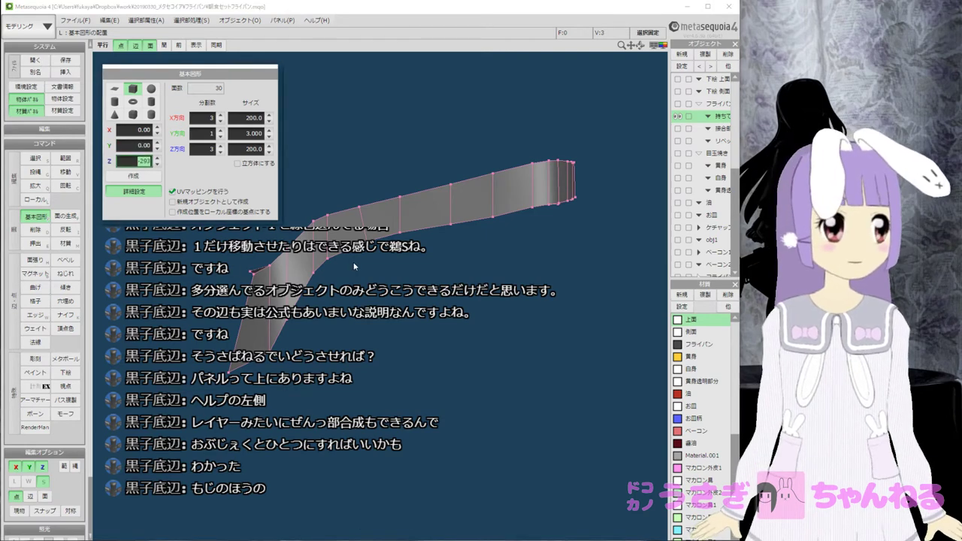
# Switch to the Select command and re-enable edges and faces as editing targets alongside points.
pyautogui.click(36, 159)
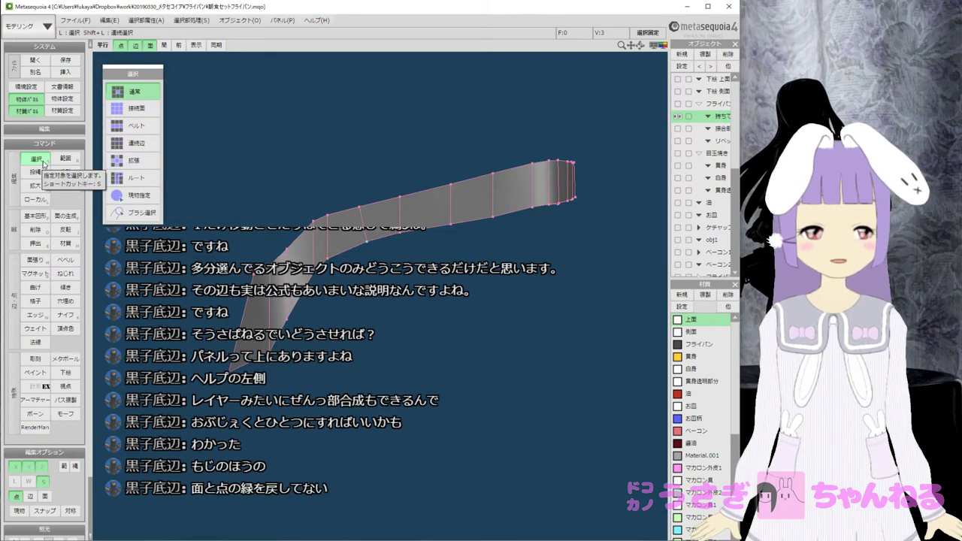
pyautogui.click(121, 46)
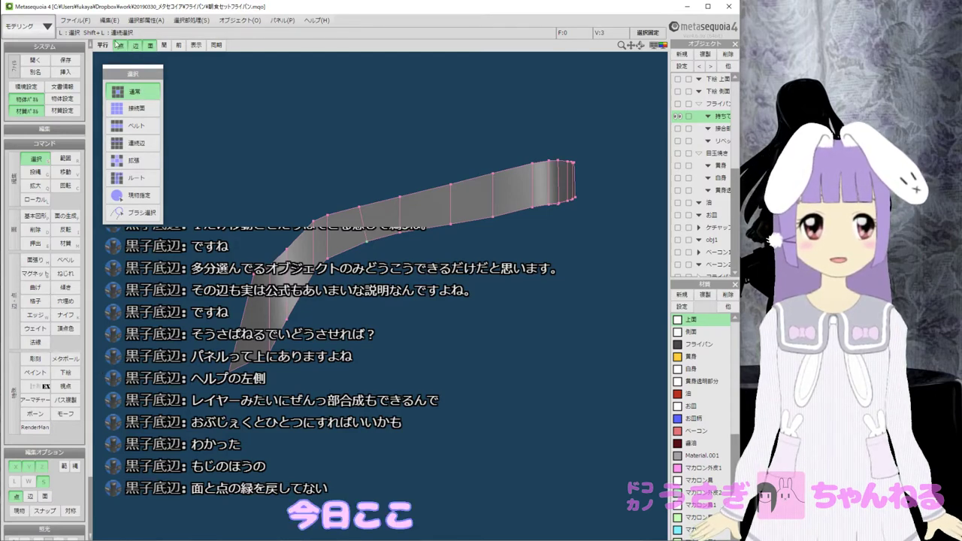
pyautogui.click(46, 496)
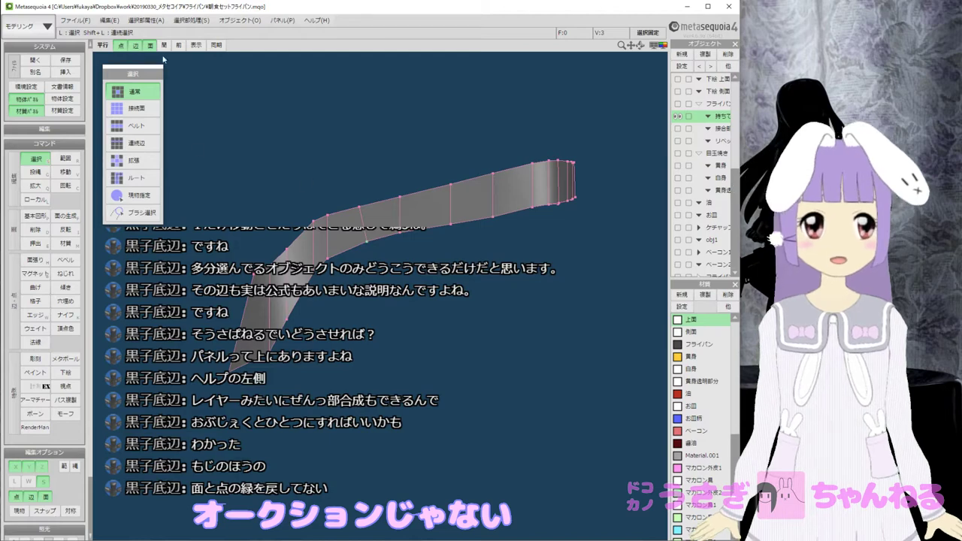
# Hide the handle's faces and edges in the viewport and show both again, keeping points, edges and faces editable.
pyautogui.click(149, 45)
pyautogui.click(135, 45)
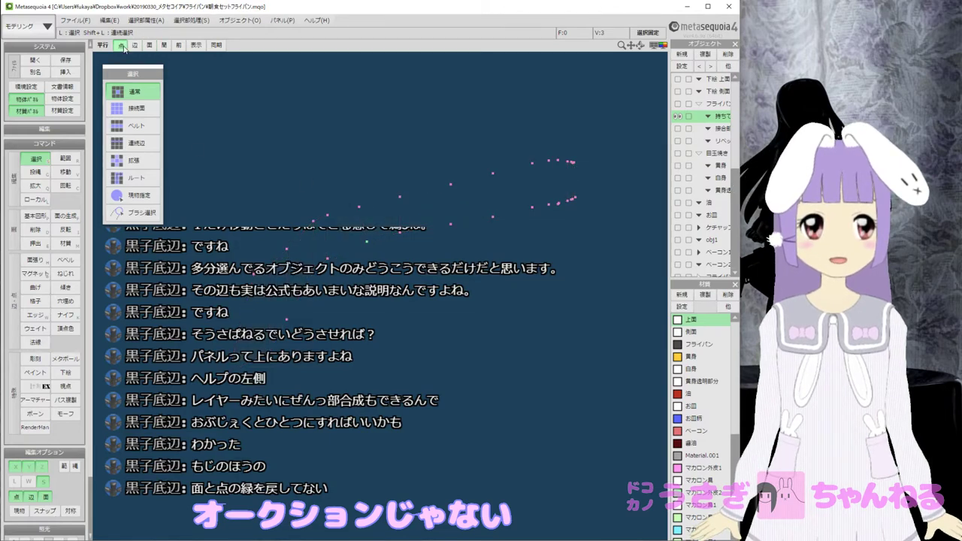
pyautogui.click(136, 45)
pyautogui.click(150, 45)
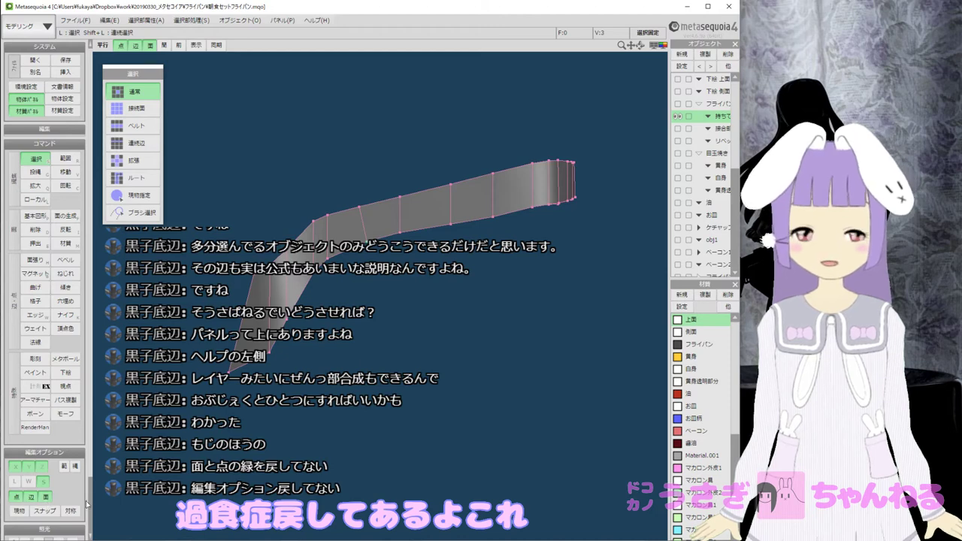
pyautogui.click(15, 496)
pyautogui.click(44, 496)
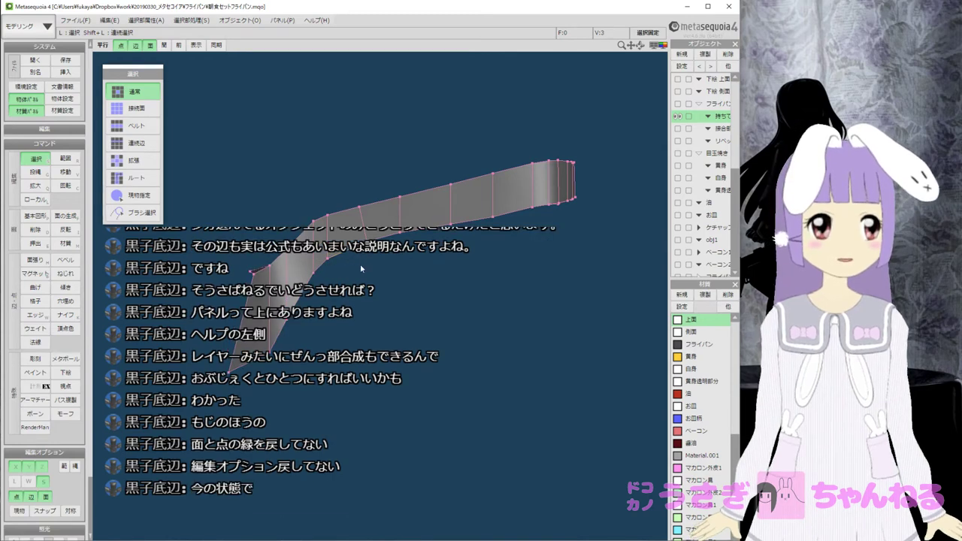
# Move the selected lower-edge bend vertices freely by about 0.05 along Y and -0.63 along Z.
pyautogui.moveTo(358, 266); pyautogui.dragTo(349, 256, button='middle')
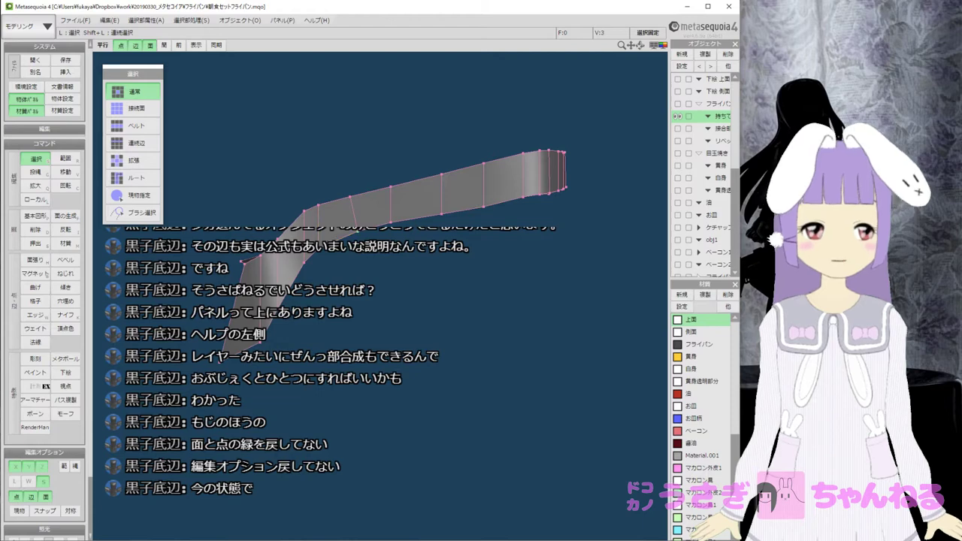
pyautogui.press('t')
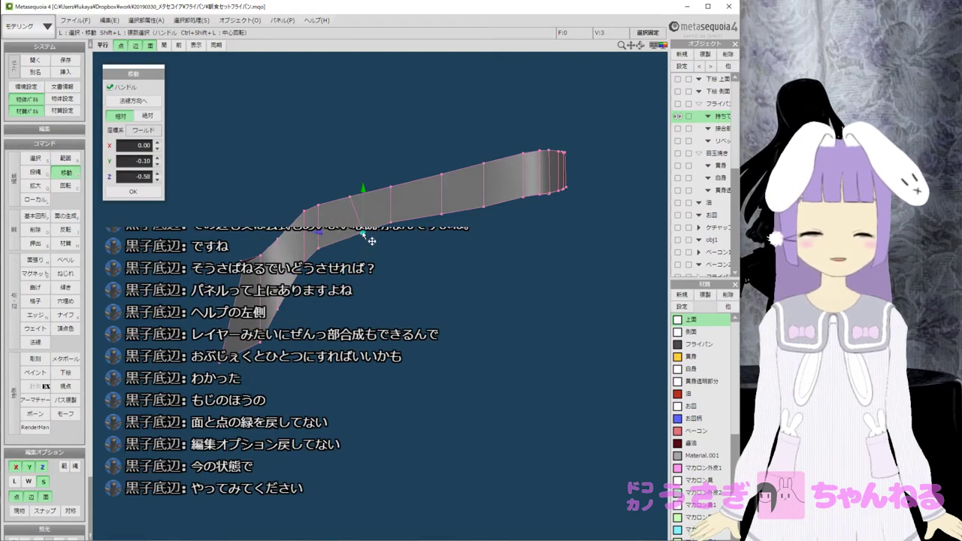
pyautogui.moveTo(371, 240); pyautogui.dragTo(328, 257)
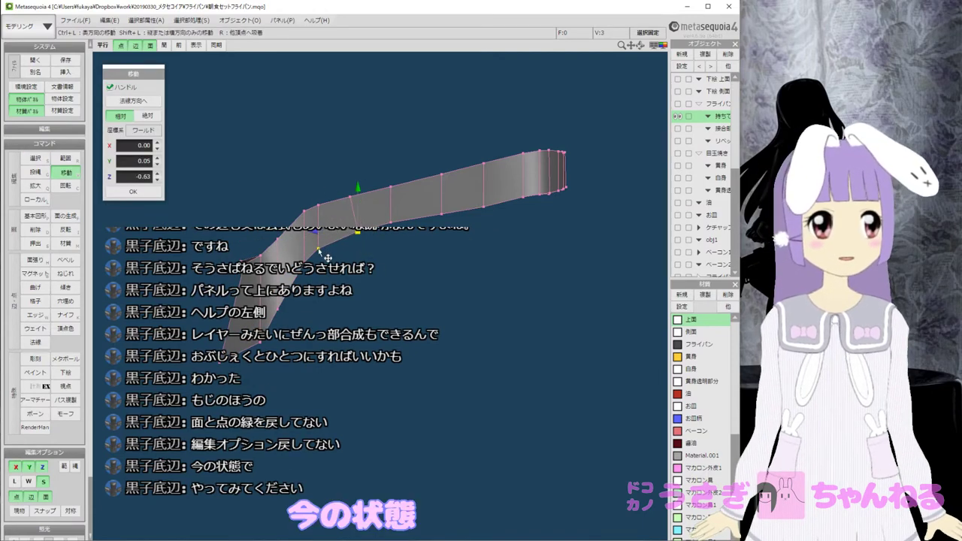
pyautogui.scroll(2, 373, 251)
pyautogui.scroll(2, 431, 296)
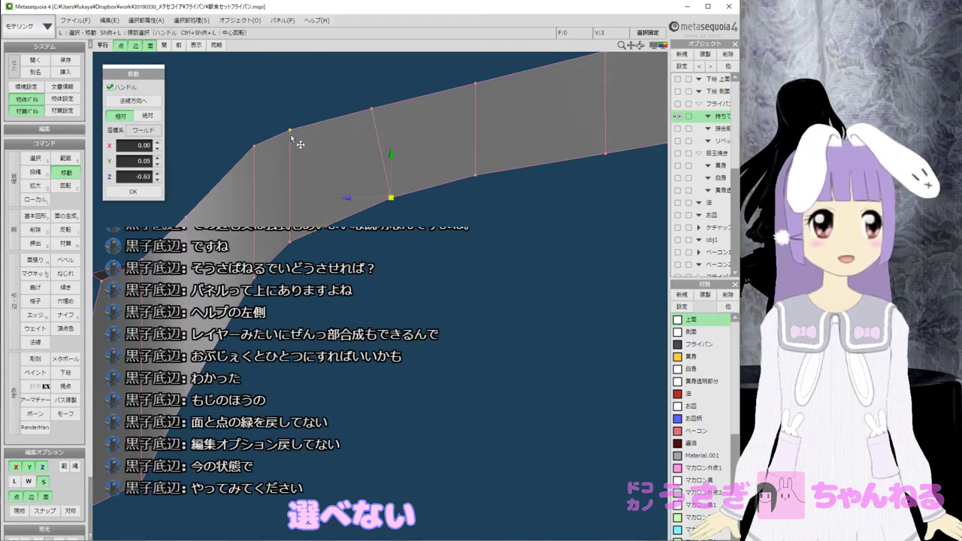
# Try to pick the neighbouring lower-edge vertex at the bend, alternating between Select and Rotate and turning off the rotation handle.
pyautogui.click(38, 159)
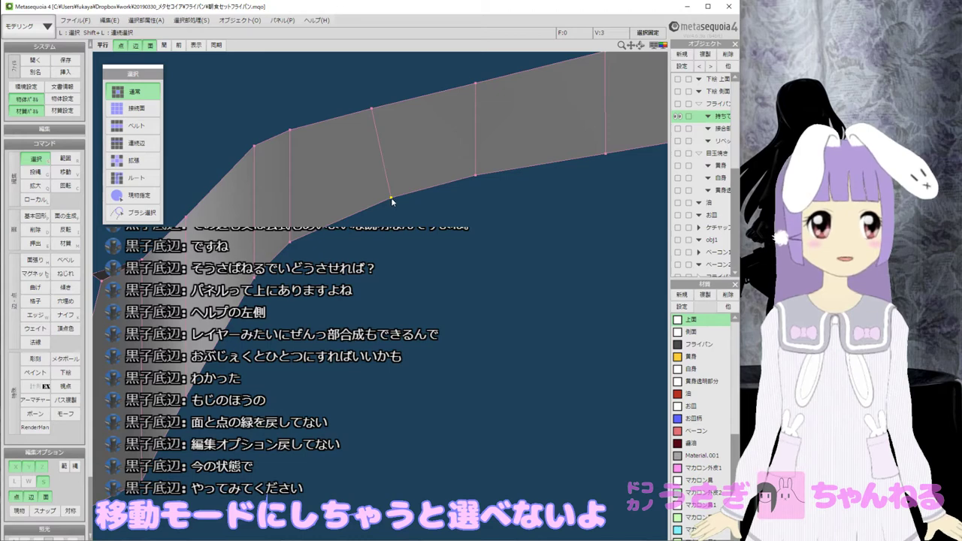
pyautogui.press('r')
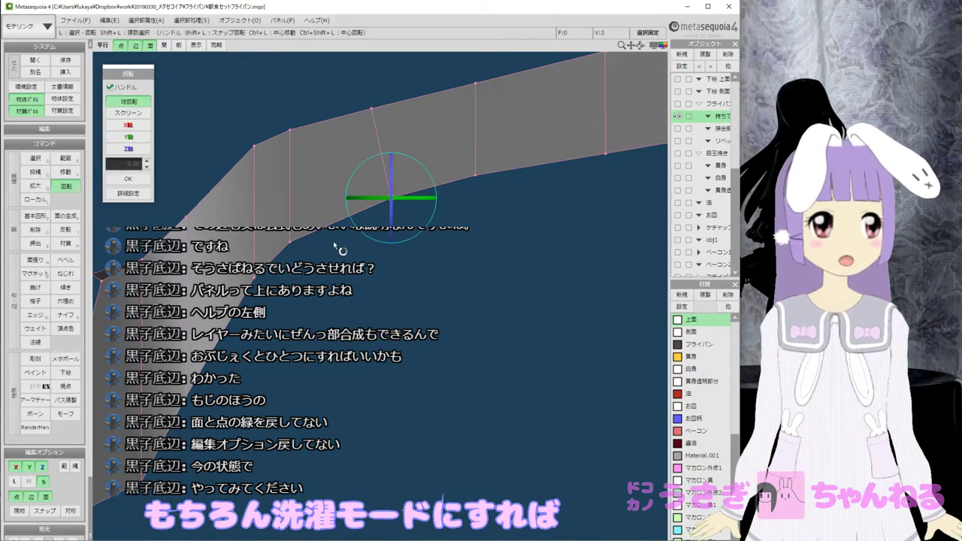
pyautogui.press('s')
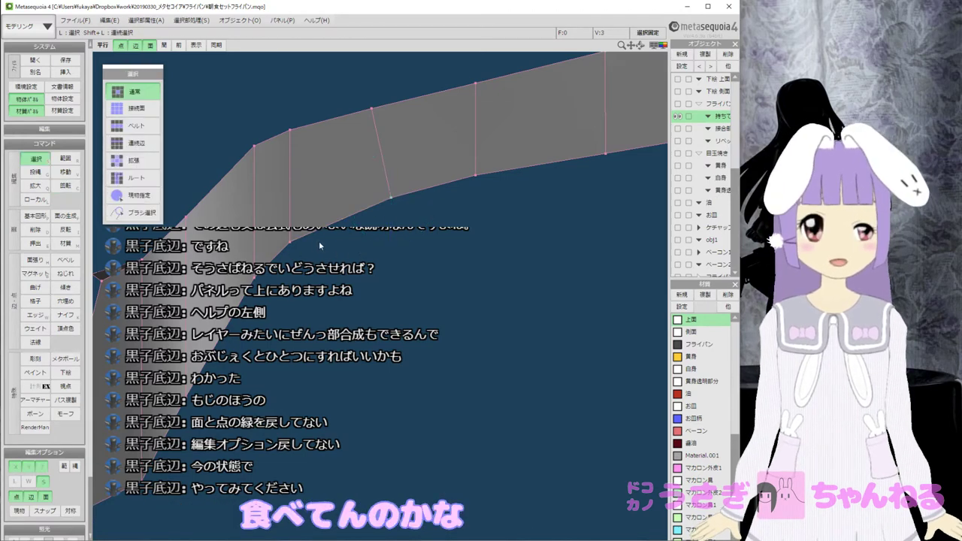
pyautogui.press('r')
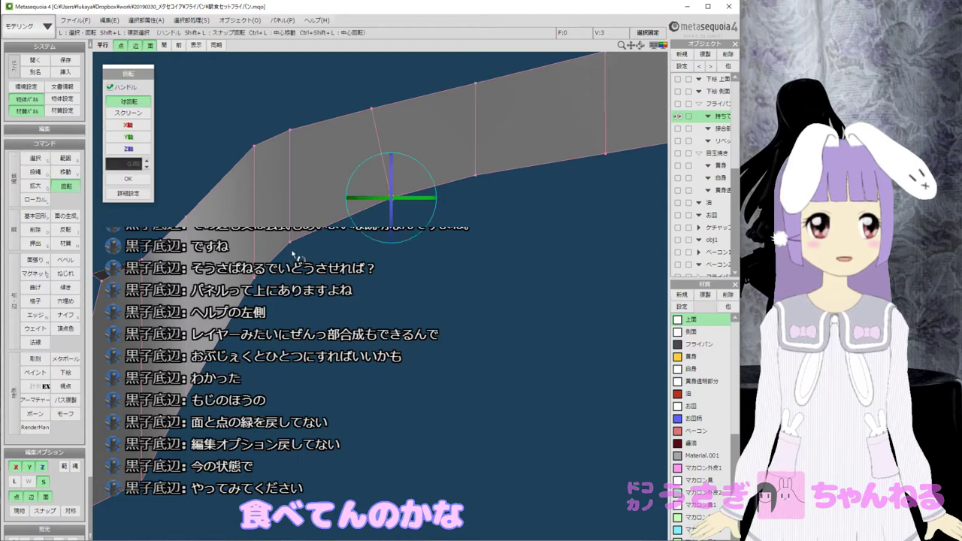
pyautogui.press('r')
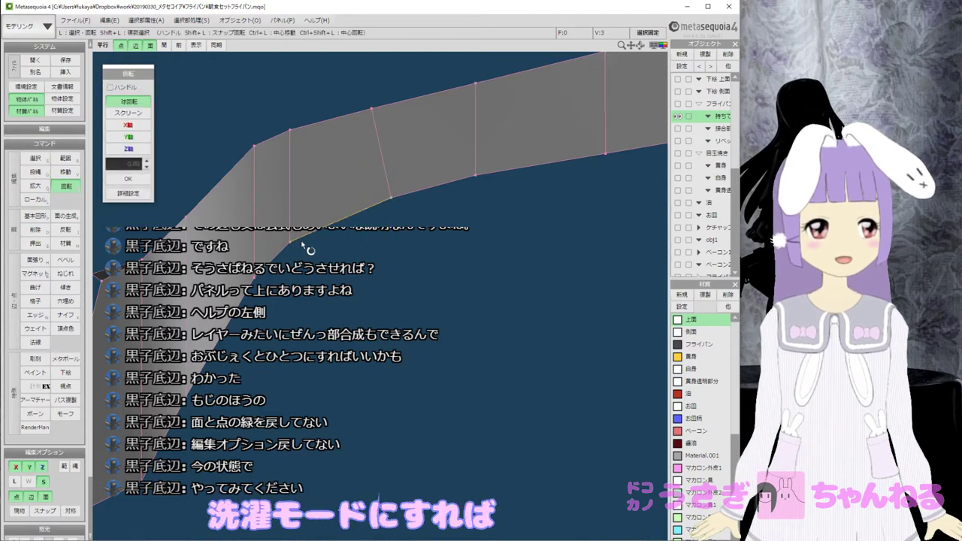
pyautogui.press('s')
pyautogui.press('s')
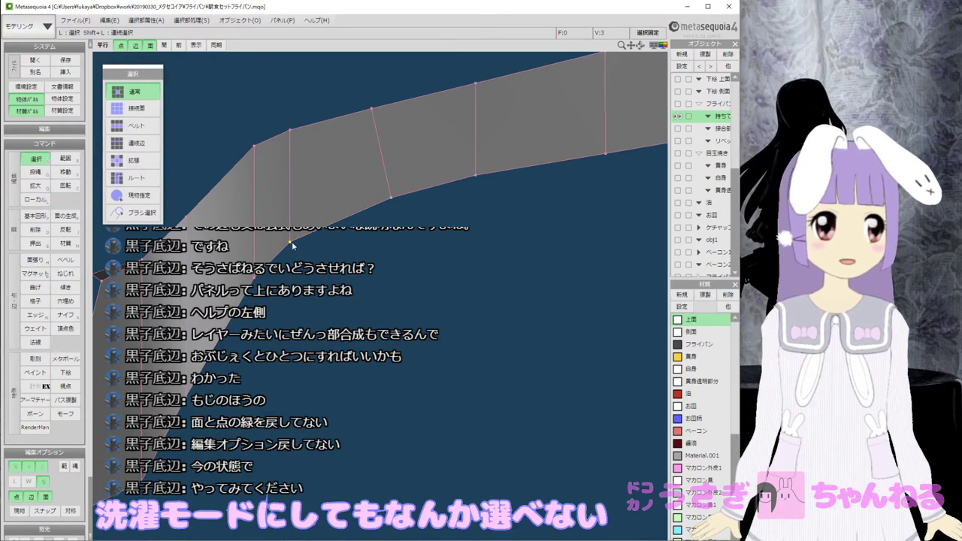
pyautogui.scroll(-3, 377, 252)
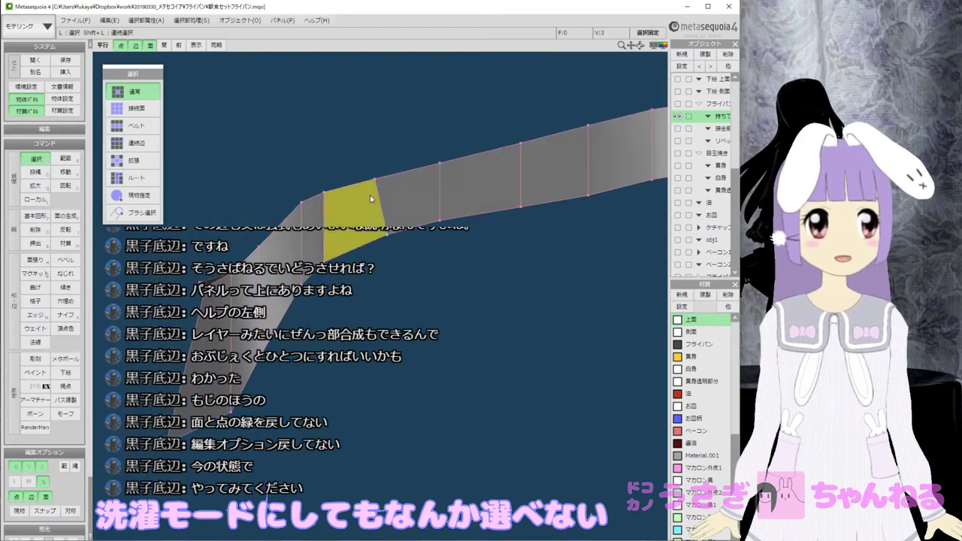
# Set the Select command to 現物指定 mode and try to move the lower-edge vertex beside the selected bend vertex.
pyautogui.moveTo(387, 202); pyautogui.dragTo(332, 192, button='middle')
pyautogui.moveTo(347, 231); pyautogui.dragTo(342, 213, button='middle')
pyautogui.scroll(-3, 327, 218)
pyautogui.scroll(3, 329, 220)
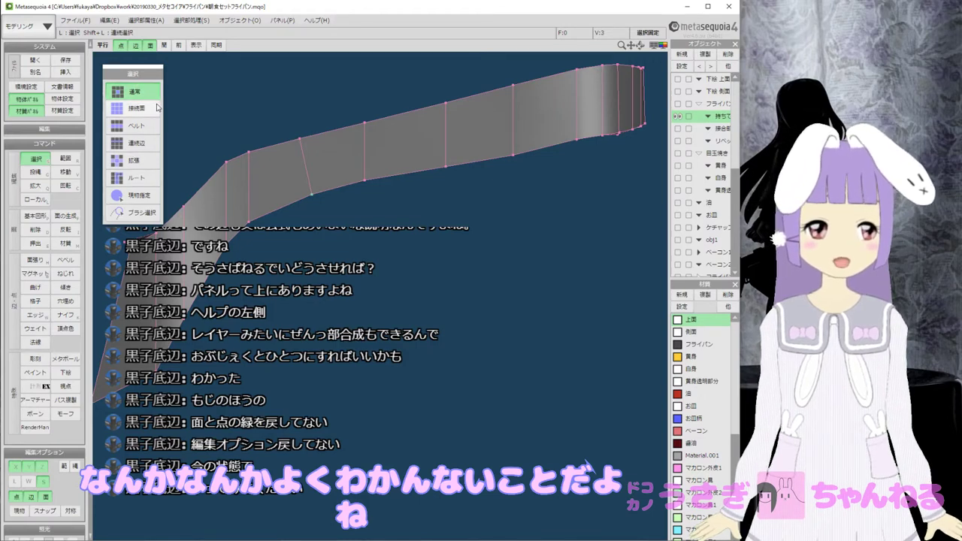
pyautogui.moveTo(376, 243); pyautogui.dragTo(387, 250, button='middle')
pyautogui.click(122, 195)
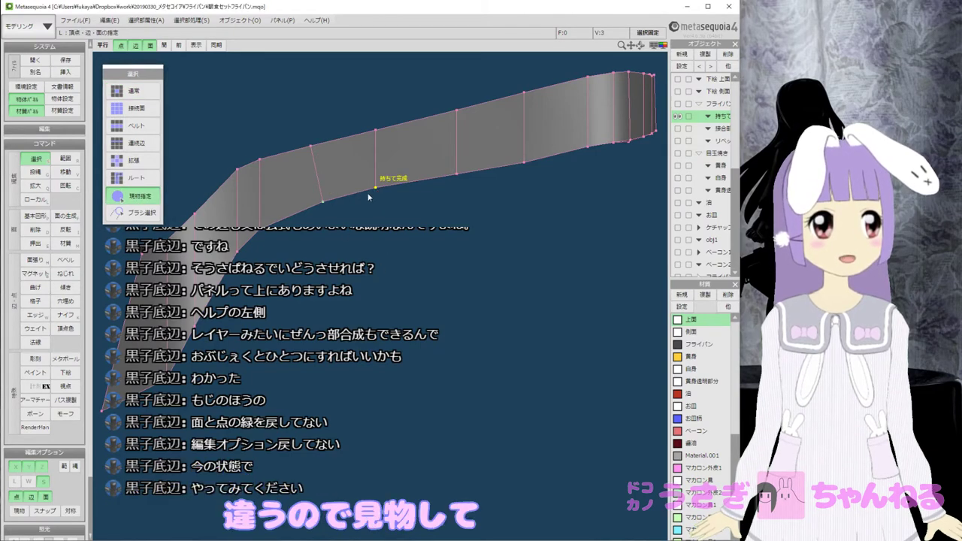
pyautogui.press('v')
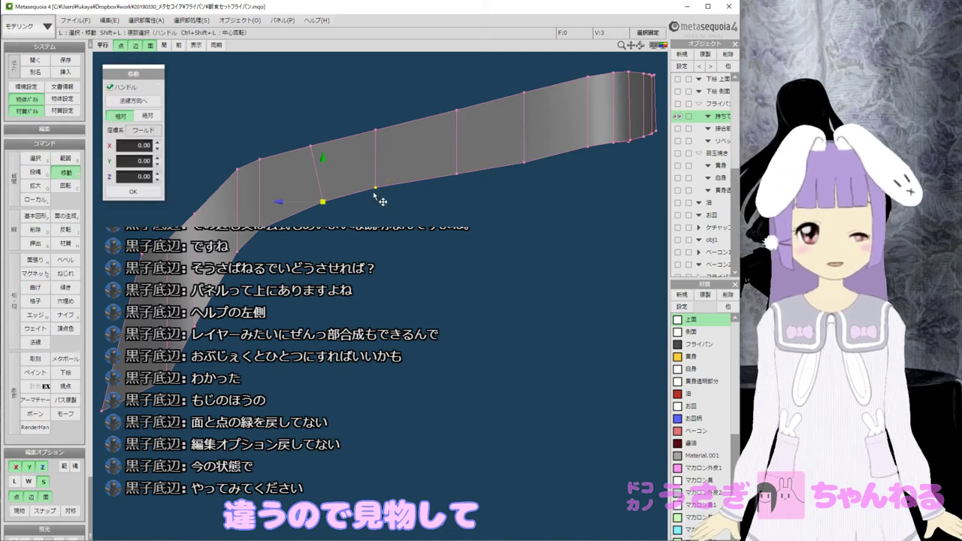
pyautogui.moveTo(383, 197)
pyautogui.mouseDown()
pyautogui.moveTo(361, 210)
pyautogui.moveTo(374, 208)
pyautogui.mouseUp()
pyautogui.press('s')
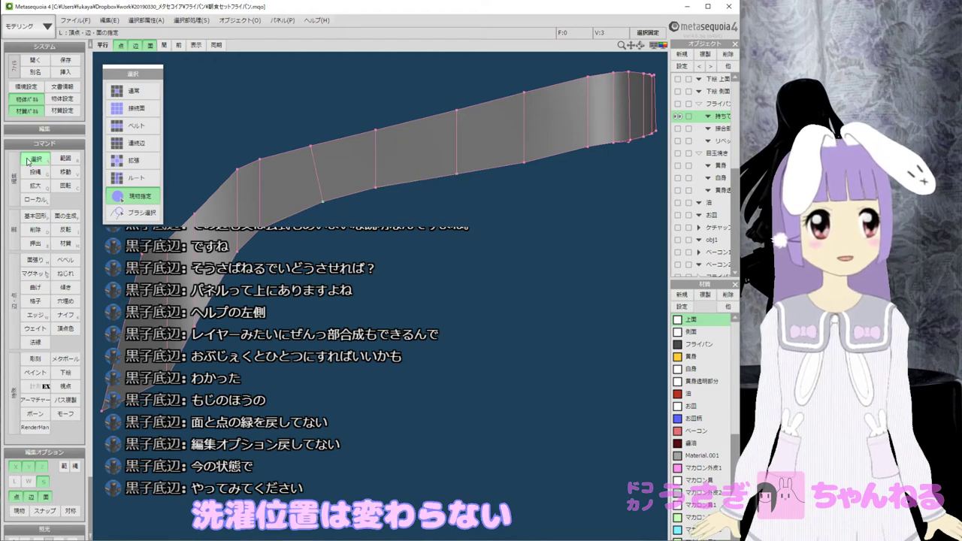
# Range-select the mid-handle lower-edge vertices, move them by about -0.98 along Y and 2.36 along Z, and undo the move.
pyautogui.click(65, 158)
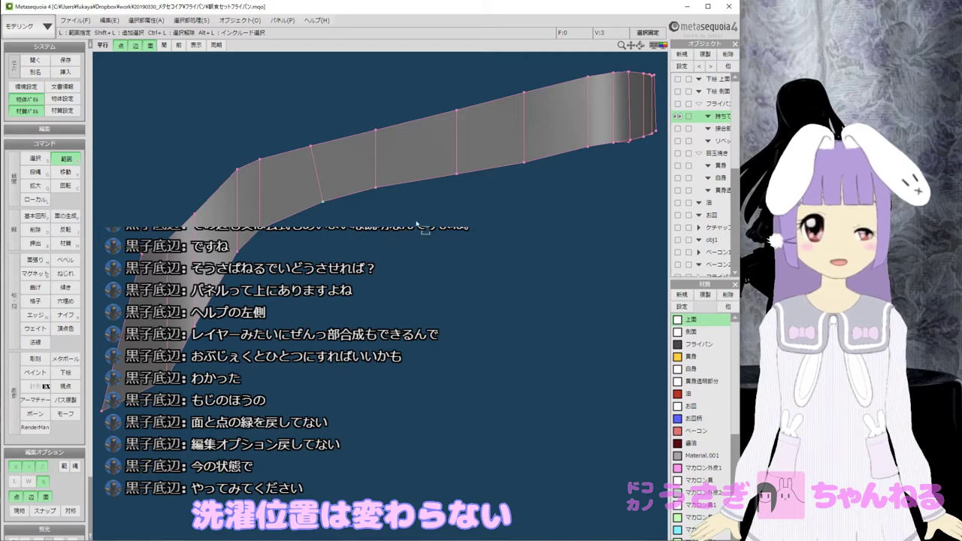
pyautogui.moveTo(426, 143); pyautogui.dragTo(462, 328)
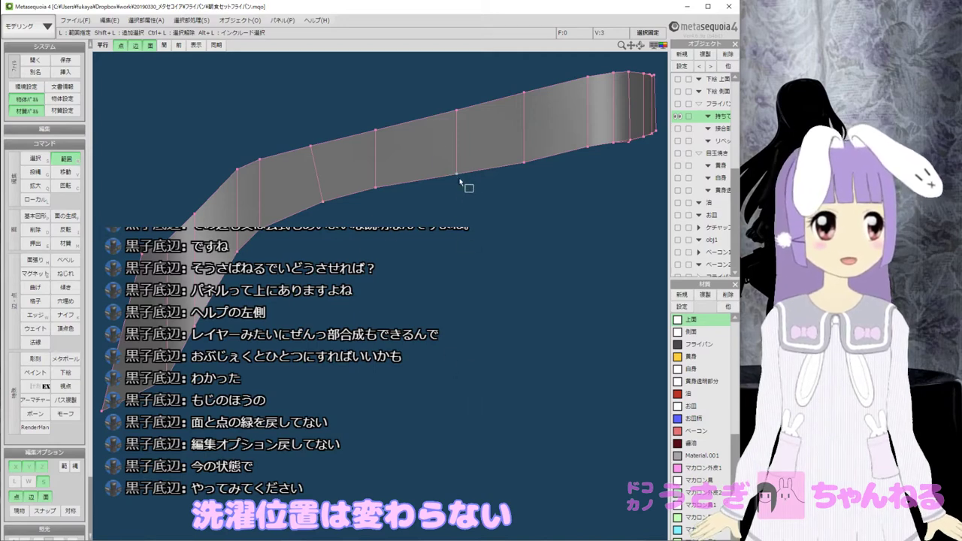
pyautogui.press('v')
pyautogui.moveTo(458, 177); pyautogui.dragTo(426, 191)
pyautogui.hotkey('ctrl', 'z')
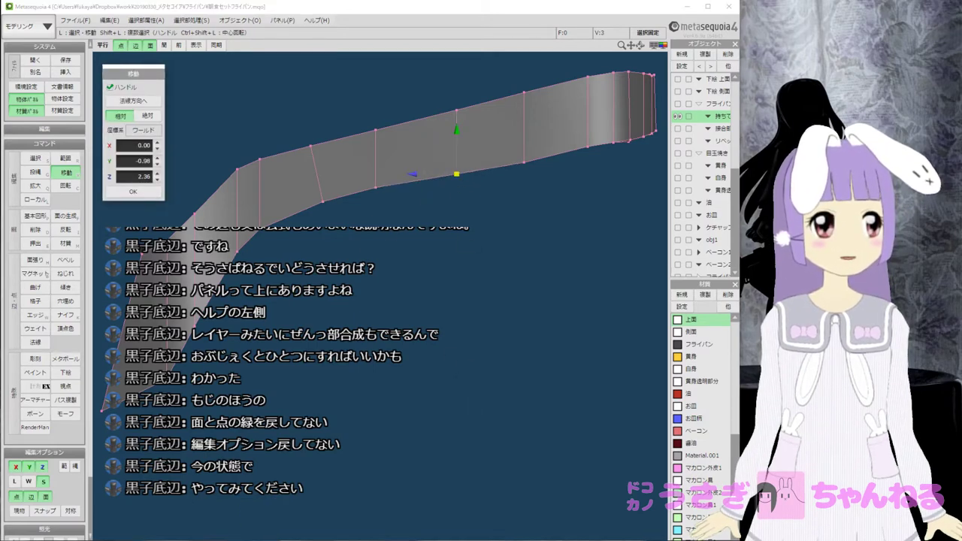
pyautogui.click(33, 164)
pyautogui.click(34, 160)
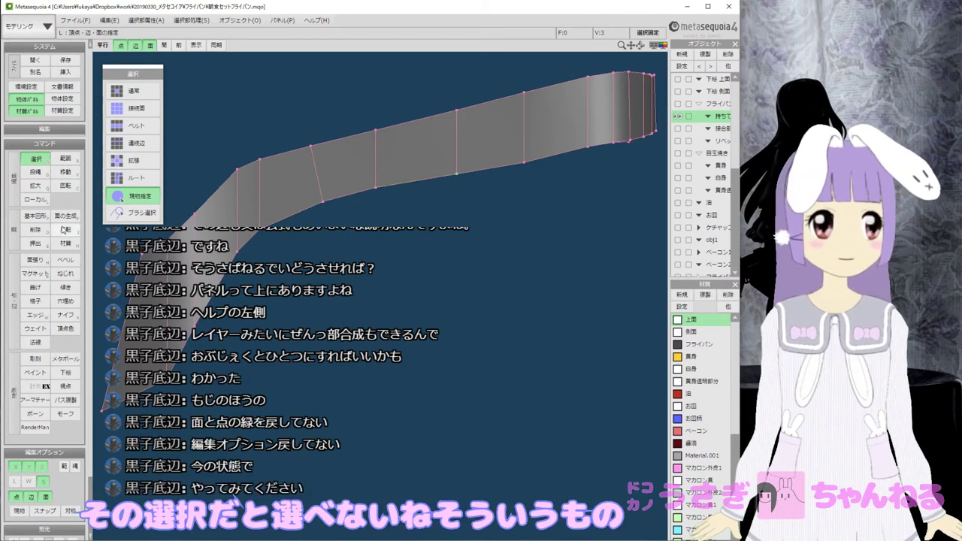
pyautogui.click(66, 173)
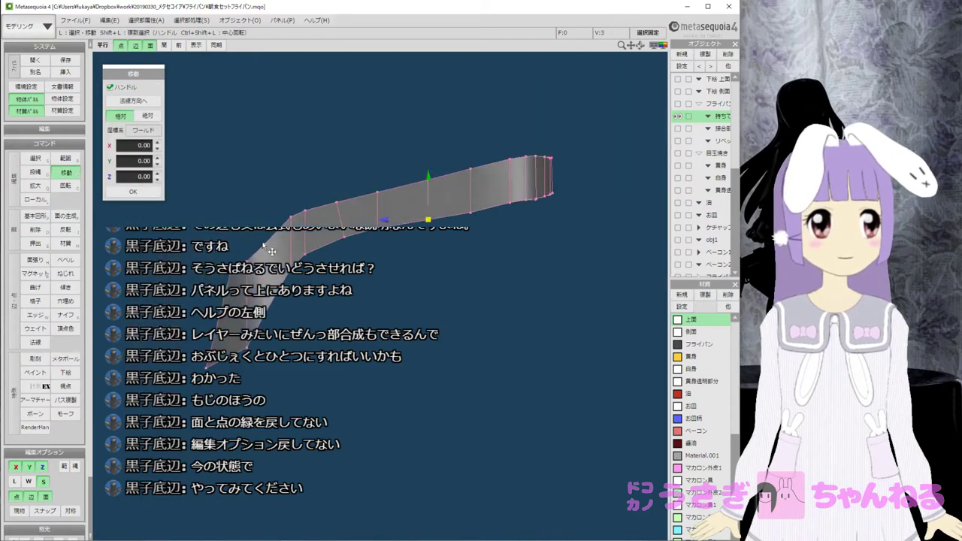
pyautogui.moveTo(354, 215); pyautogui.dragTo(335, 228, button='middle')
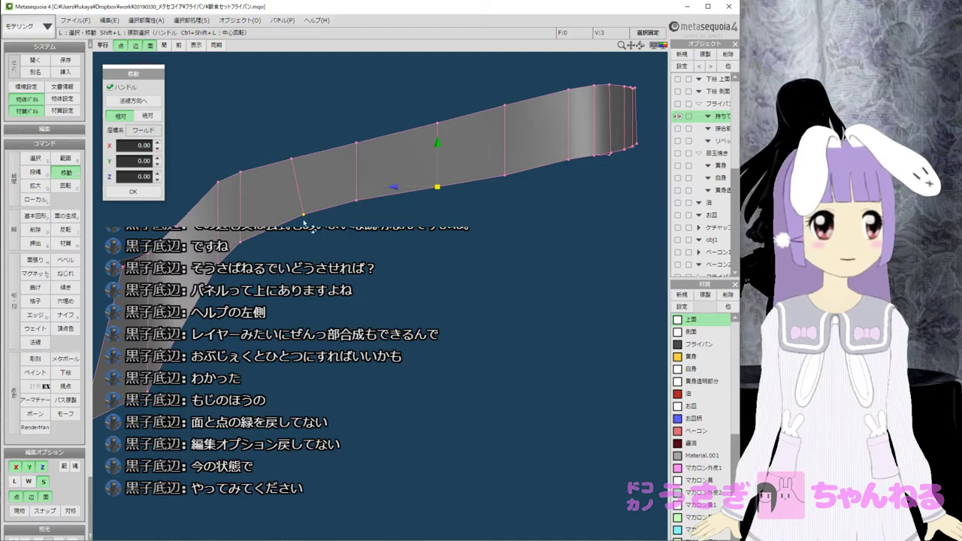
pyautogui.scroll(-3, 293, 233)
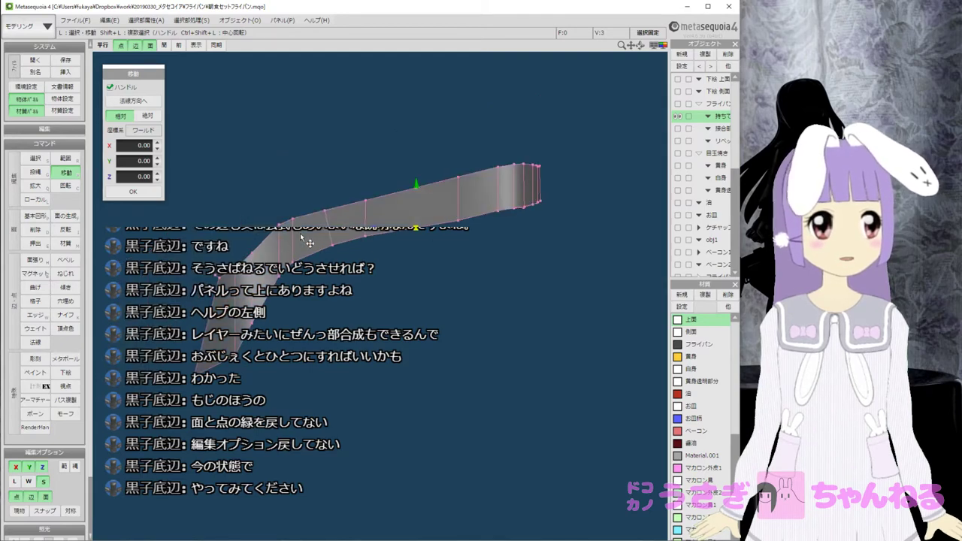
pyautogui.moveTo(376, 305); pyautogui.dragTo(347, 278, button='middle')
# Start the primitive command and create a new document without saving the changes to the frying-pan scene.
pyautogui.click(37, 216)
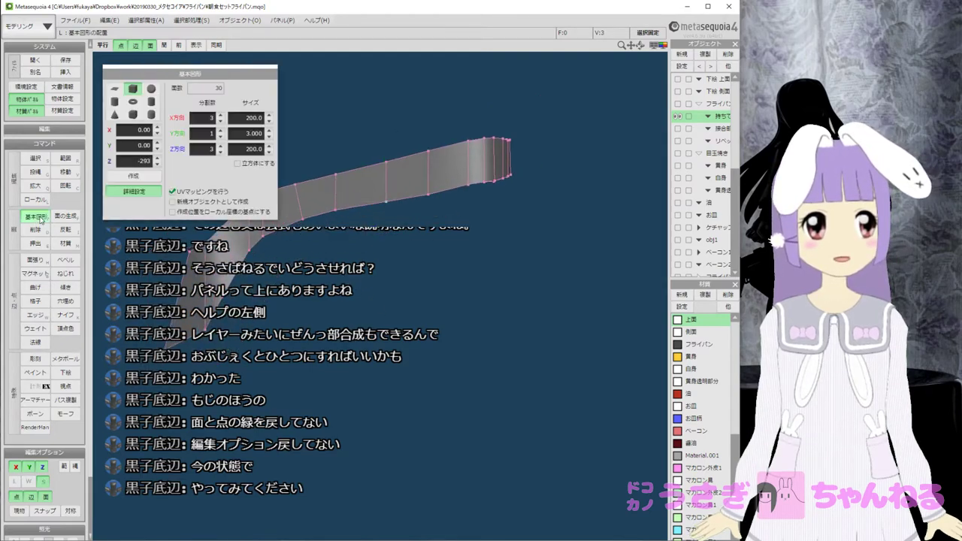
pyautogui.click(73, 20)
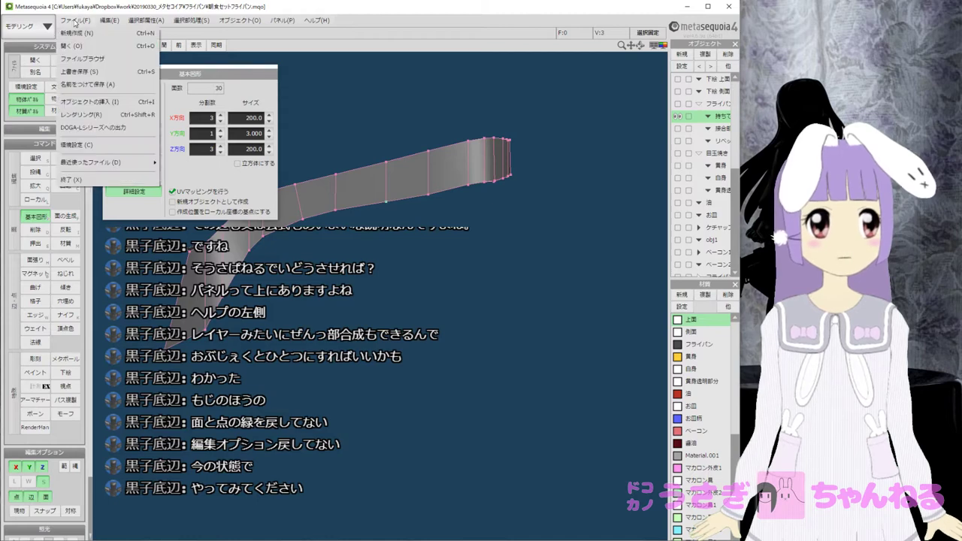
pyautogui.click(75, 33)
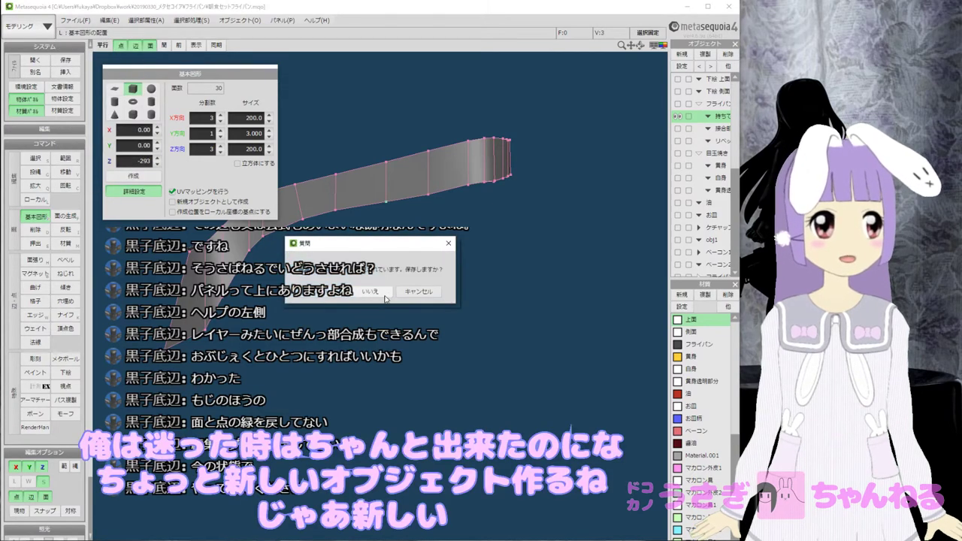
pyautogui.click(384, 295)
pyautogui.moveTo(519, 269); pyautogui.dragTo(357, 362, button='middle')
# Set the box primitive's Z size to 3.
pyautogui.click(205, 133)
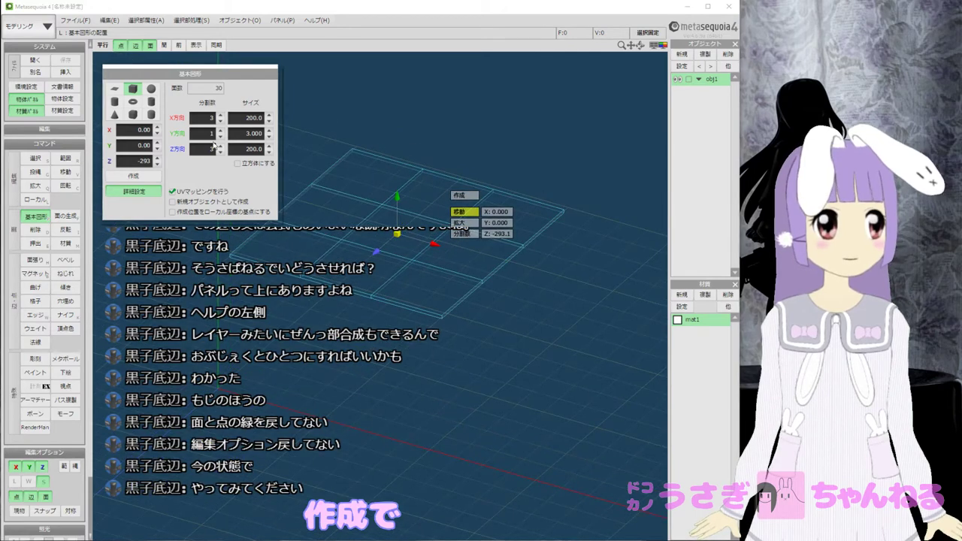
pyautogui.click(230, 134)
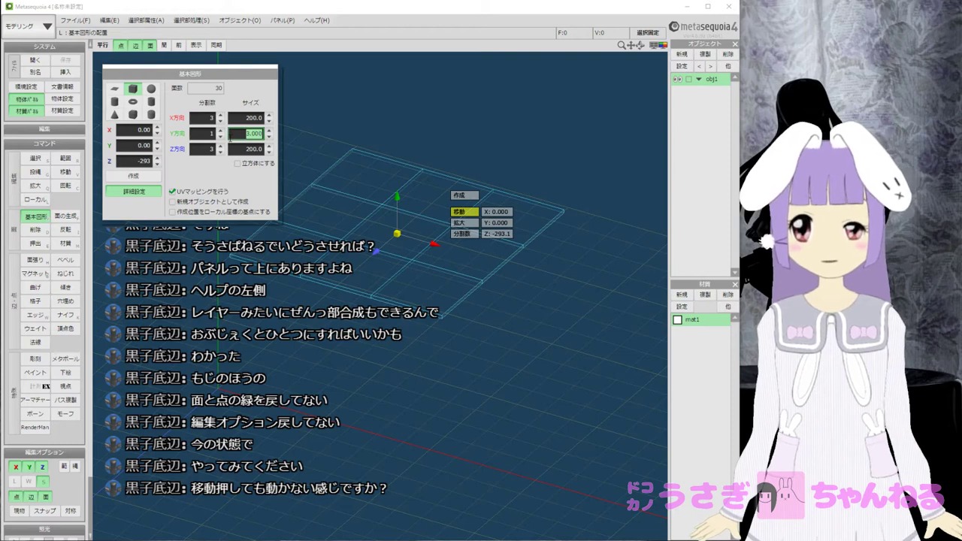
pyautogui.moveTo(232, 149); pyautogui.dragTo(285, 157)
pyautogui.write('3')
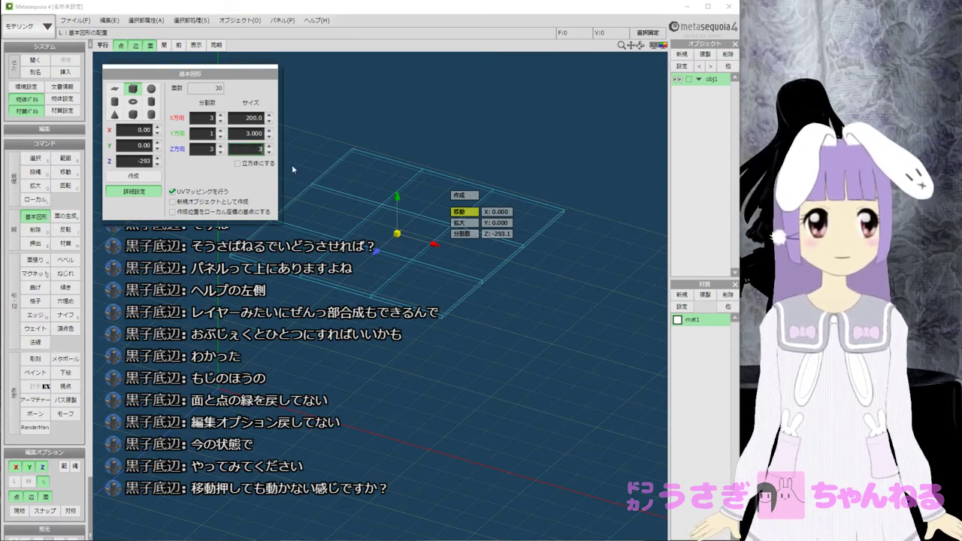
pyautogui.press('Tab')
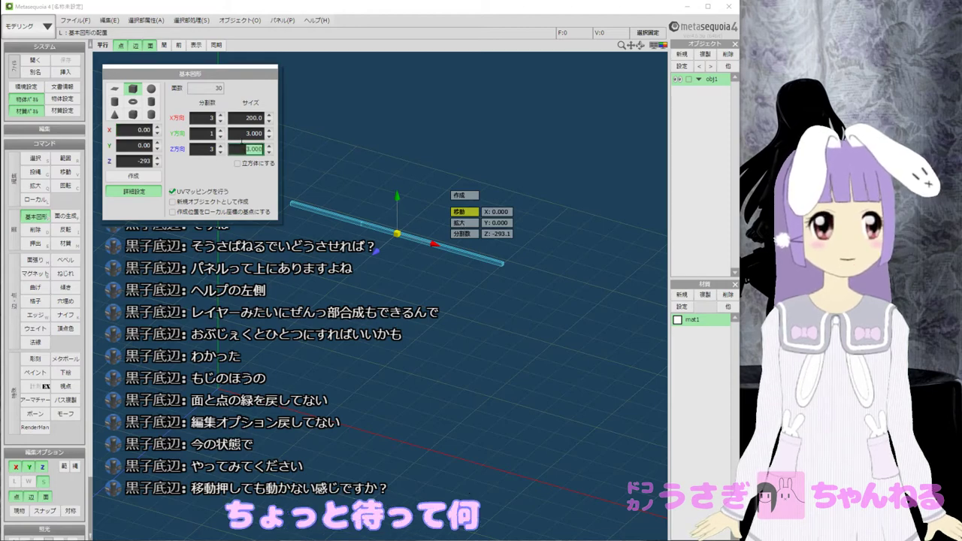
# Set the box primitive's Y and Z sizes to 200.
pyautogui.click(246, 133)
pyautogui.write('200')
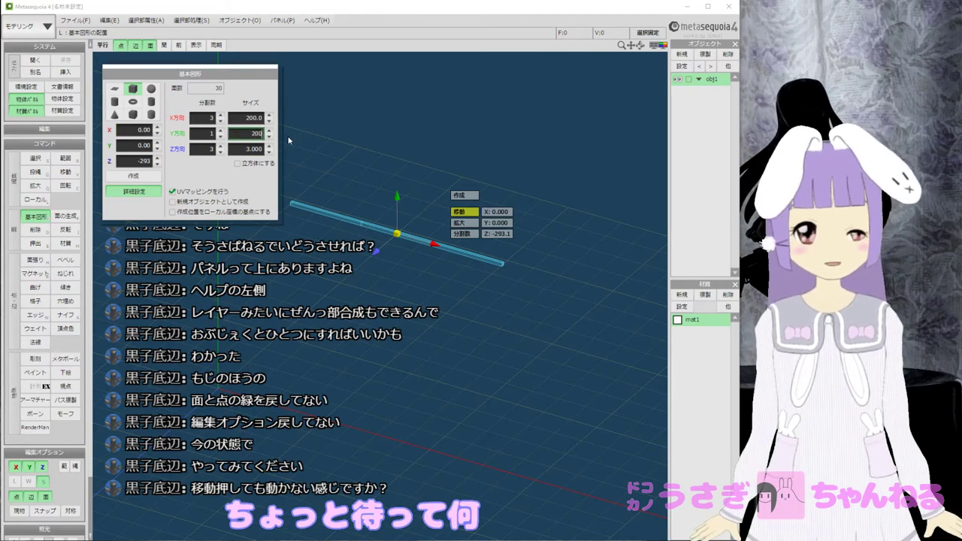
pyautogui.press('Tab')
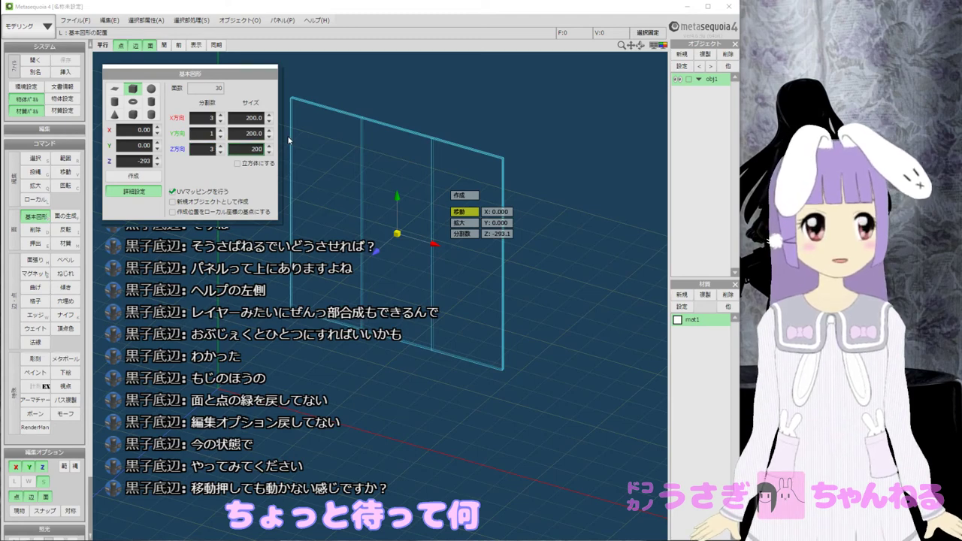
pyautogui.press('Tab')
# Set the box primitive's Y size to 3.
pyautogui.click(212, 134)
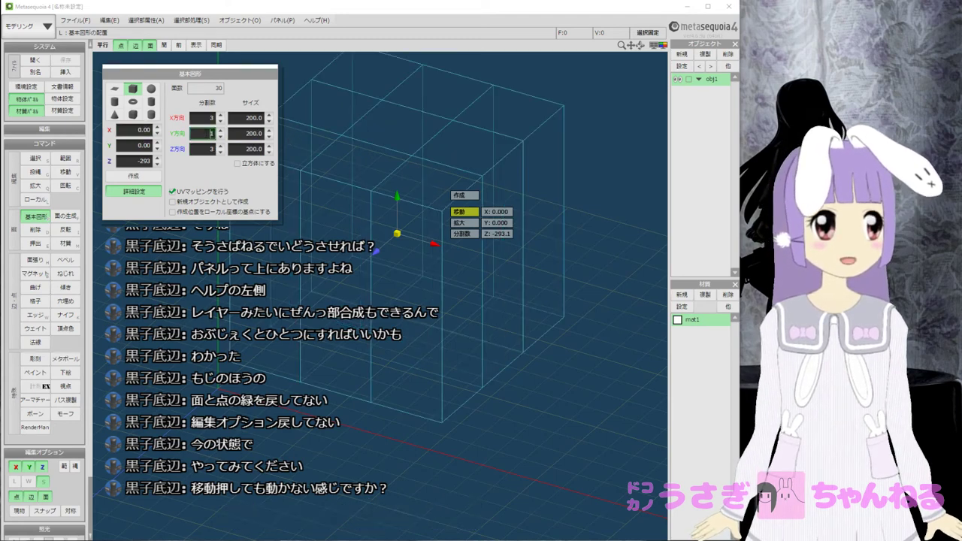
pyautogui.doubleClick(236, 135)
pyautogui.write('3')
pyautogui.press('Tab')
# Set the box primitive's Y size to 200 and its Y divisions to 3, and create the box.
pyautogui.doubleClick(242, 134)
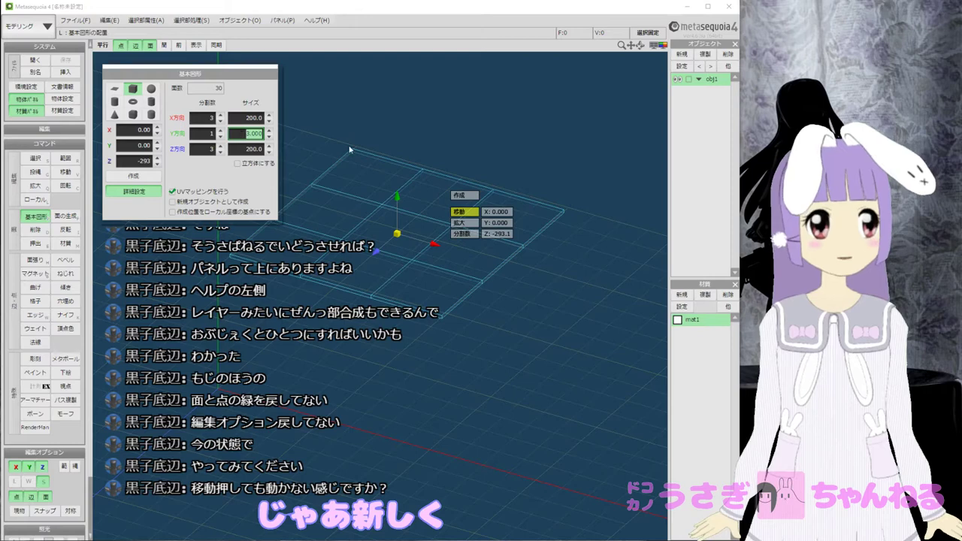
pyautogui.write('200')
pyautogui.click(212, 134)
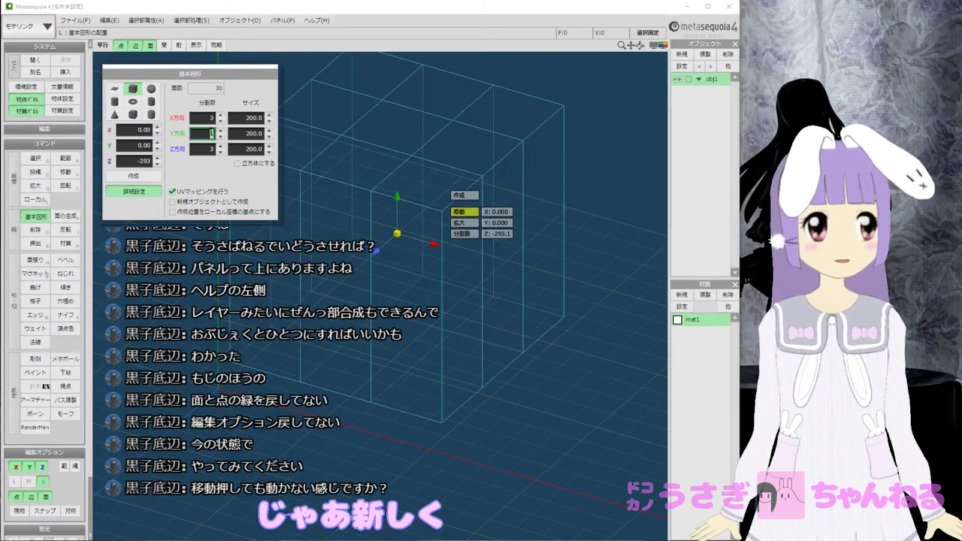
pyautogui.write('3')
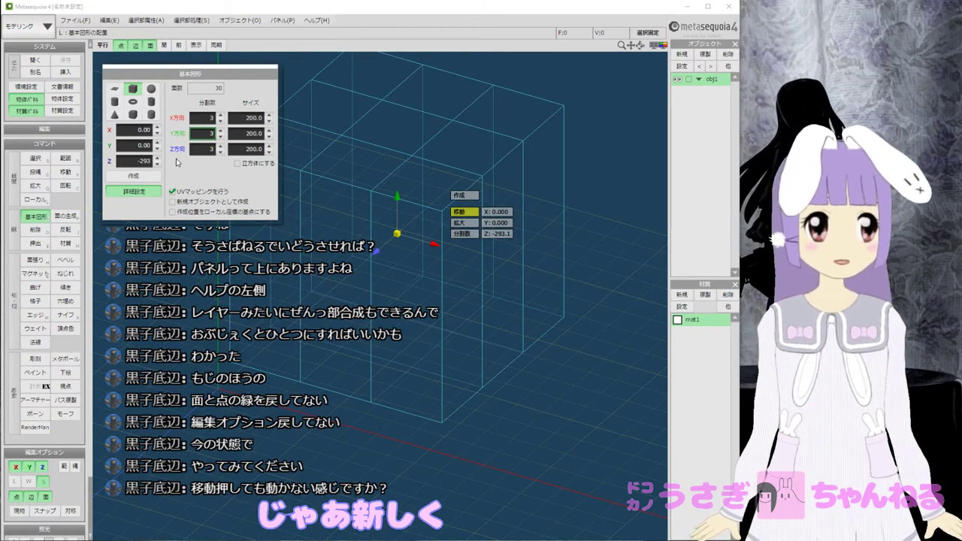
pyautogui.press('Tab')
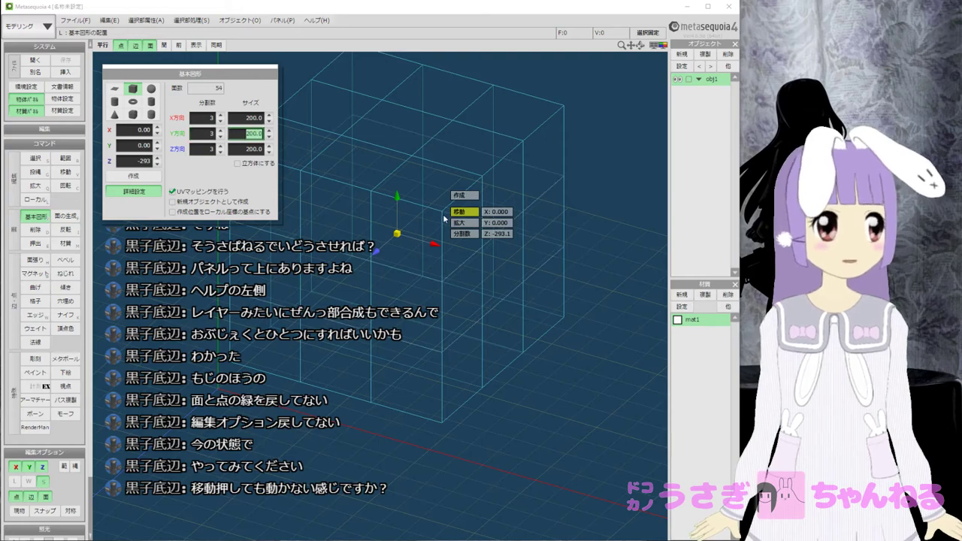
pyautogui.click(466, 196)
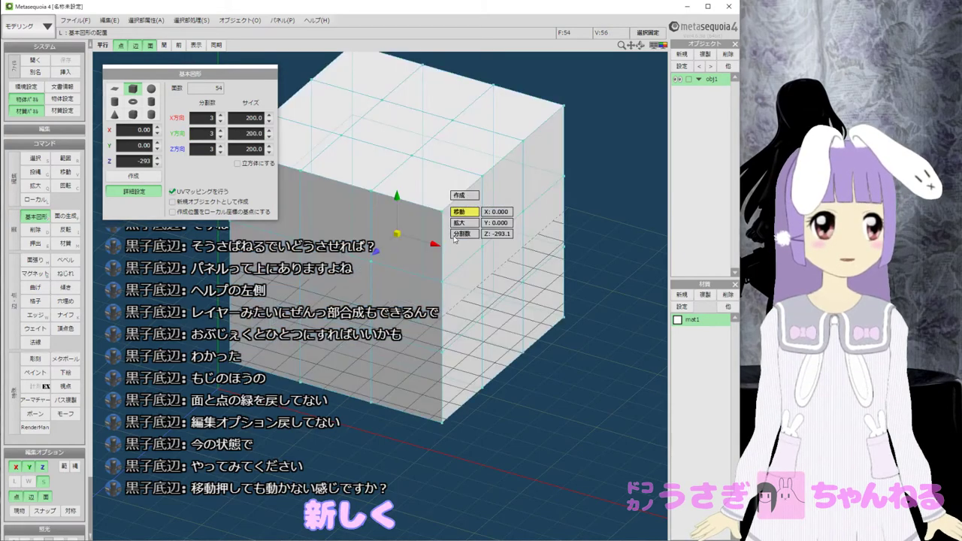
# Move the fully selected box freely by about 1.16 along X, -1.21 along Y and -0.10 along Z, and clear the selection.
pyautogui.moveTo(519, 154); pyautogui.dragTo(509, 178, button='right')
pyautogui.click(35, 158)
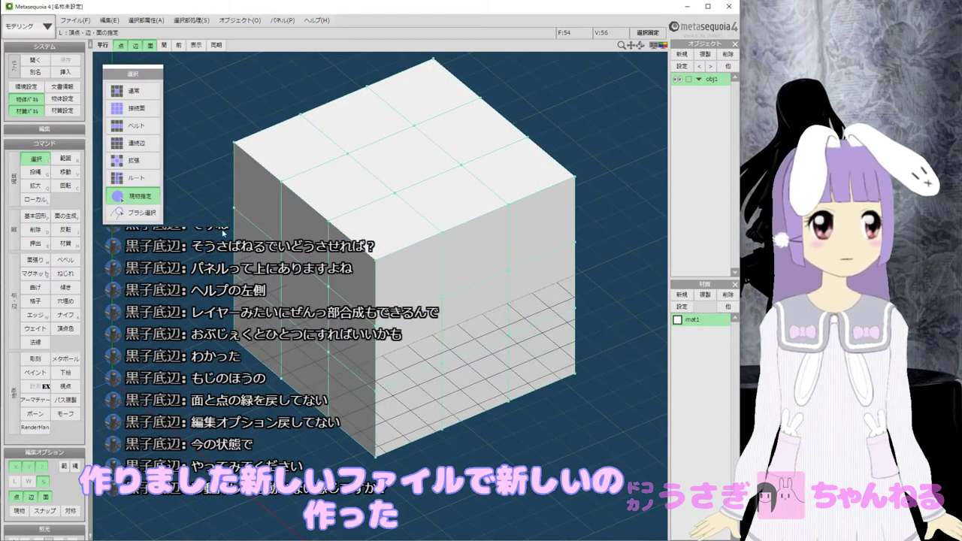
pyautogui.click(66, 172)
pyautogui.moveTo(445, 236); pyautogui.dragTo(419, 241)
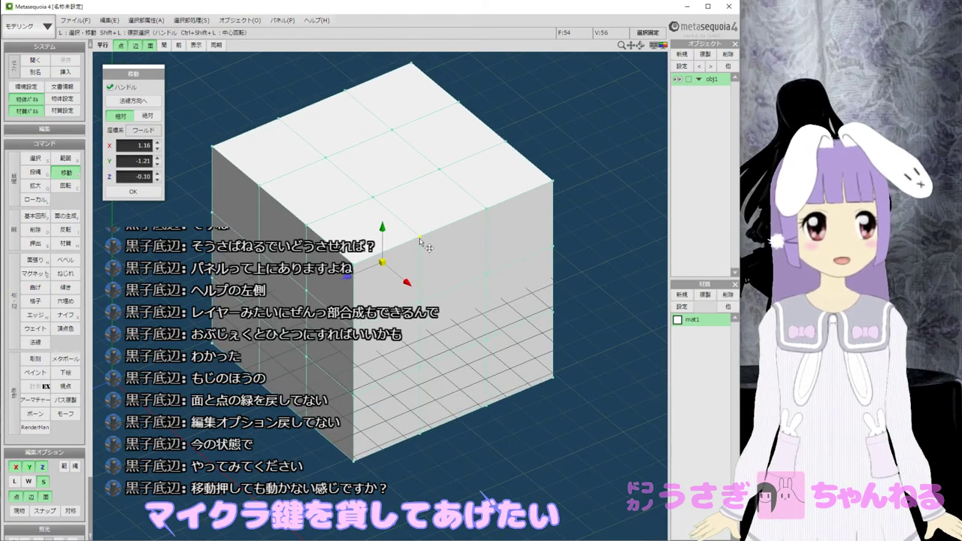
pyautogui.click(421, 245)
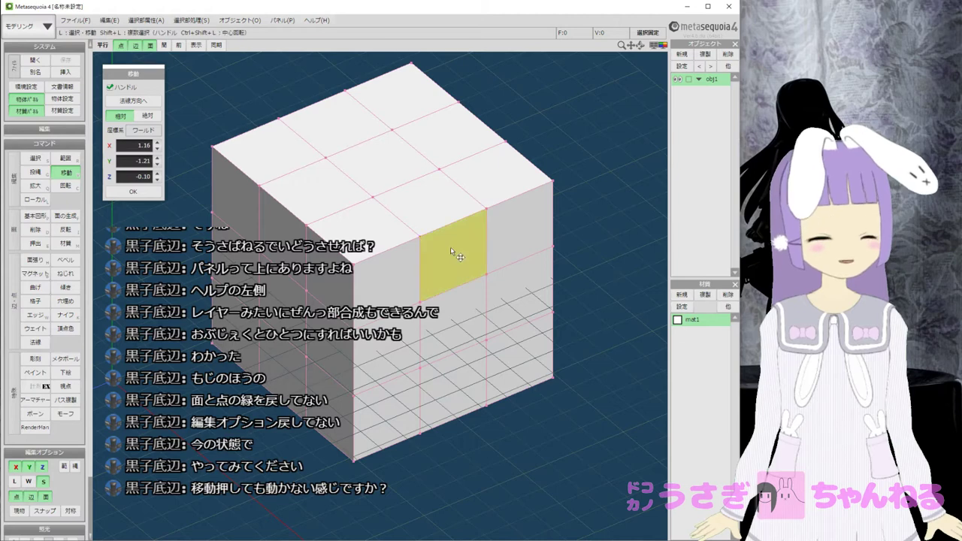
# Try to pick and move a vertex on the box's upper front edge with the Move command while nothing is selected.
pyautogui.moveTo(450, 246); pyautogui.dragTo(338, 212, button='right')
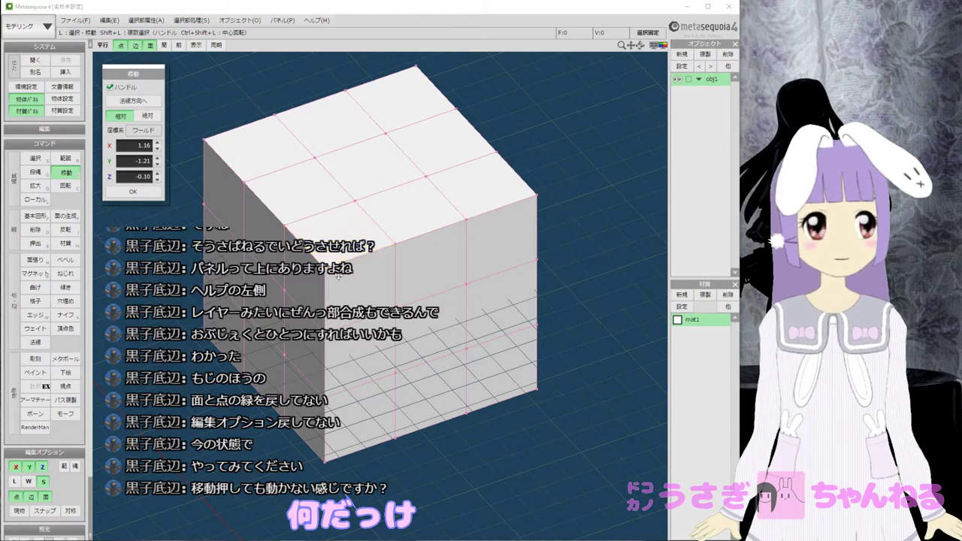
pyautogui.click(425, 263)
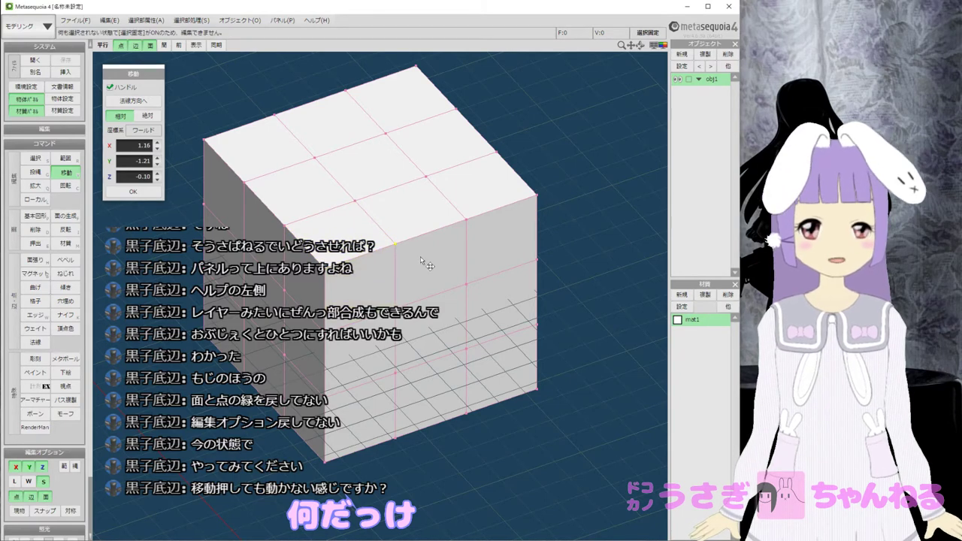
pyautogui.moveTo(420, 261); pyautogui.dragTo(506, 237, button='middle')
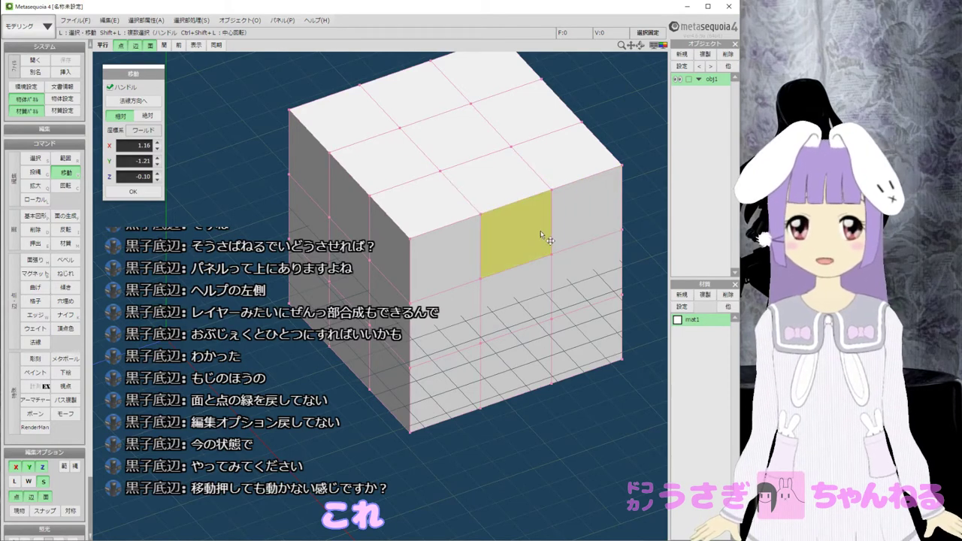
pyautogui.moveTo(541, 237); pyautogui.dragTo(468, 242, button='middle')
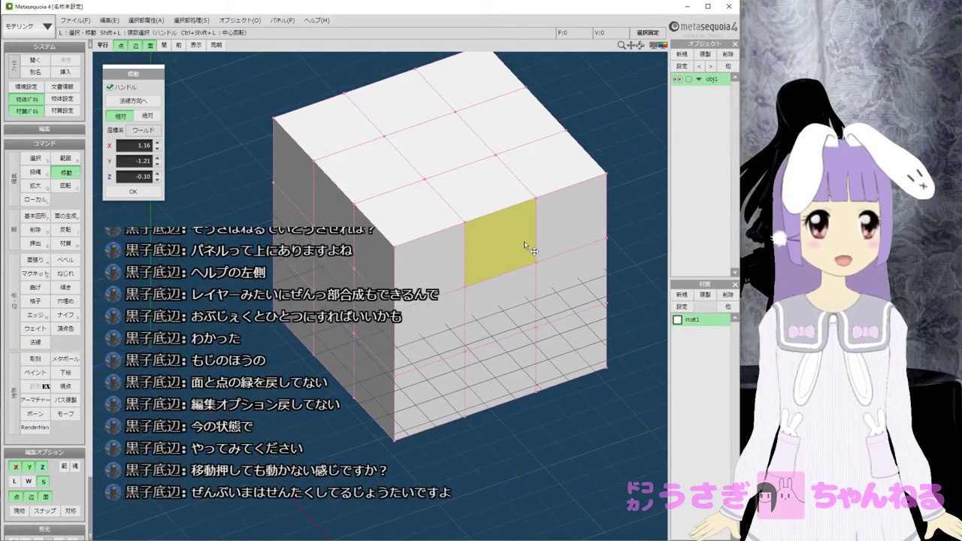
pyautogui.click(466, 229)
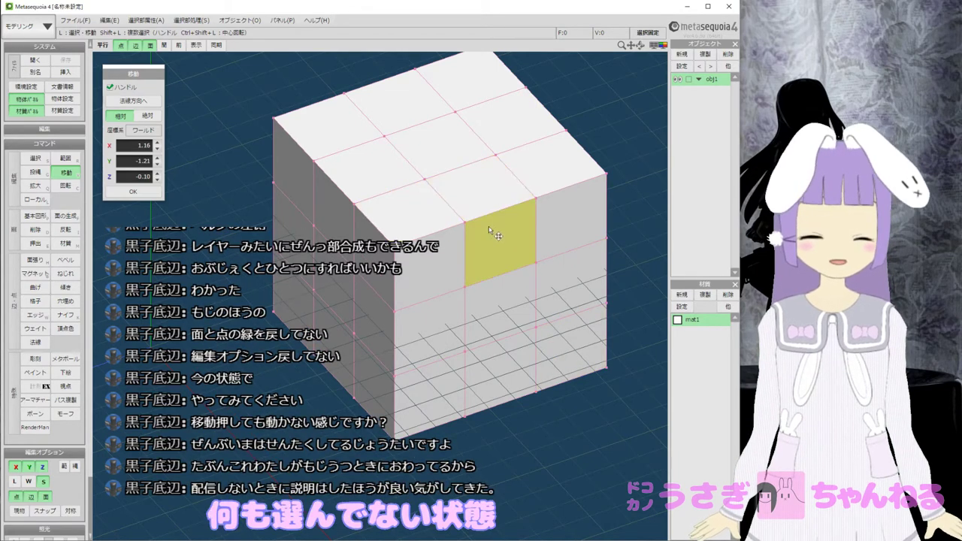
pyautogui.scroll(-3, 445, 226)
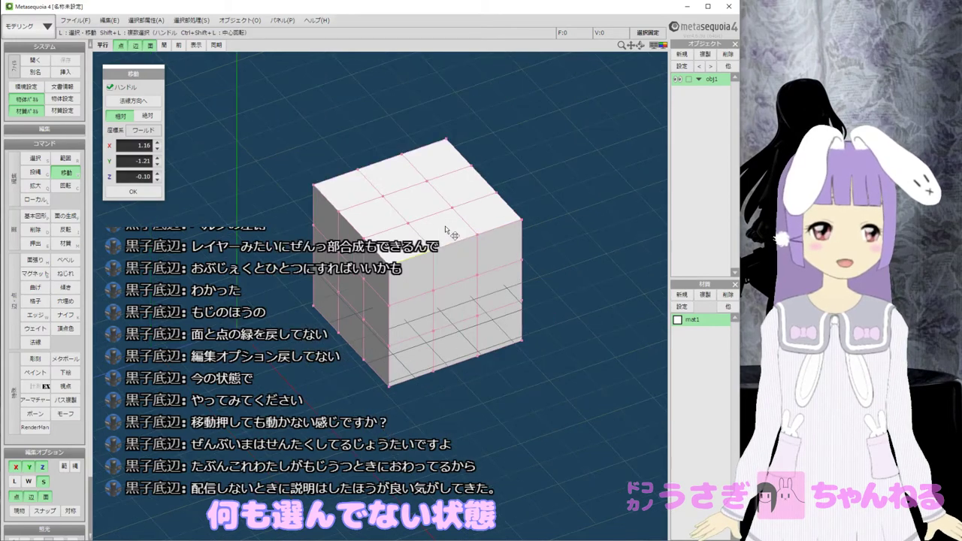
# In the side view, range-select the box's upper-left corner vertices and move them by 35.61 in Y and -11.62 in Z.
pyautogui.moveTo(455, 219); pyautogui.dragTo(407, 229, button='right')
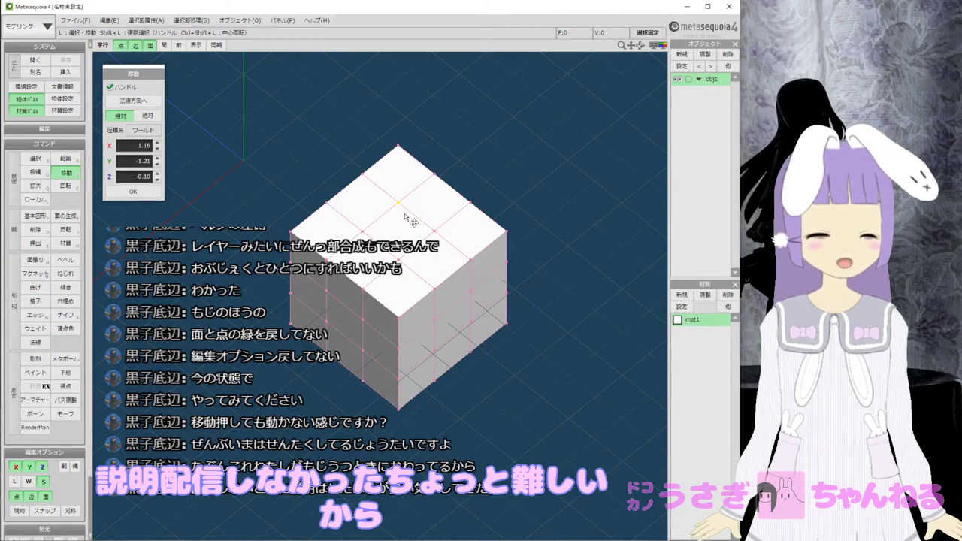
pyautogui.moveTo(406, 219); pyautogui.dragTo(432, 251, button='right')
pyautogui.press('F1')
pyautogui.scroll(3, 569, 223)
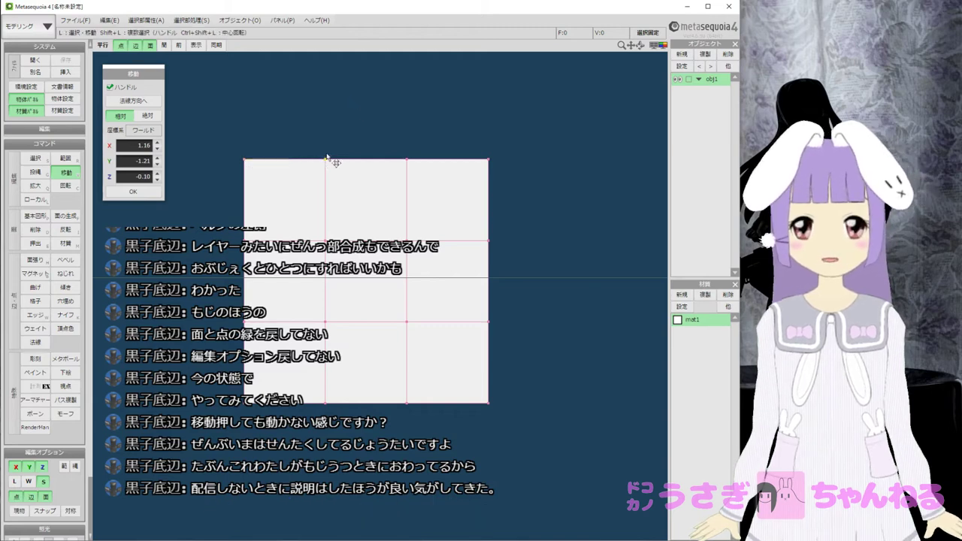
pyautogui.moveTo(329, 158); pyautogui.dragTo(376, 160)
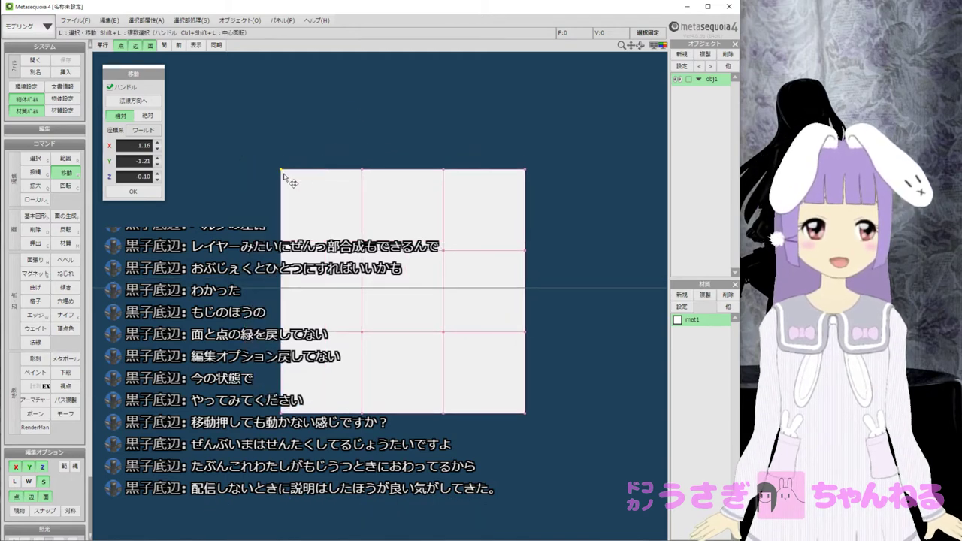
pyautogui.moveTo(288, 174); pyautogui.dragTo(294, 183, button='right')
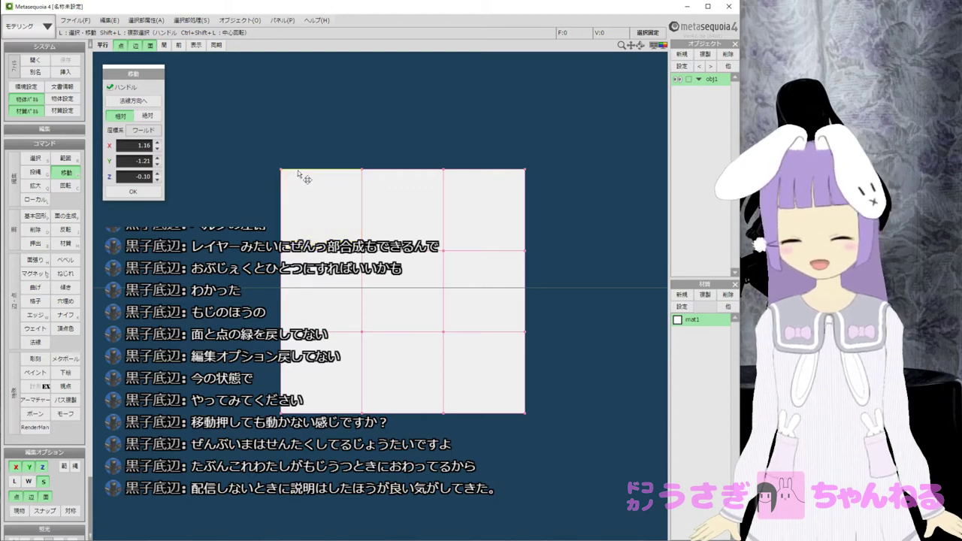
pyautogui.click(143, 160)
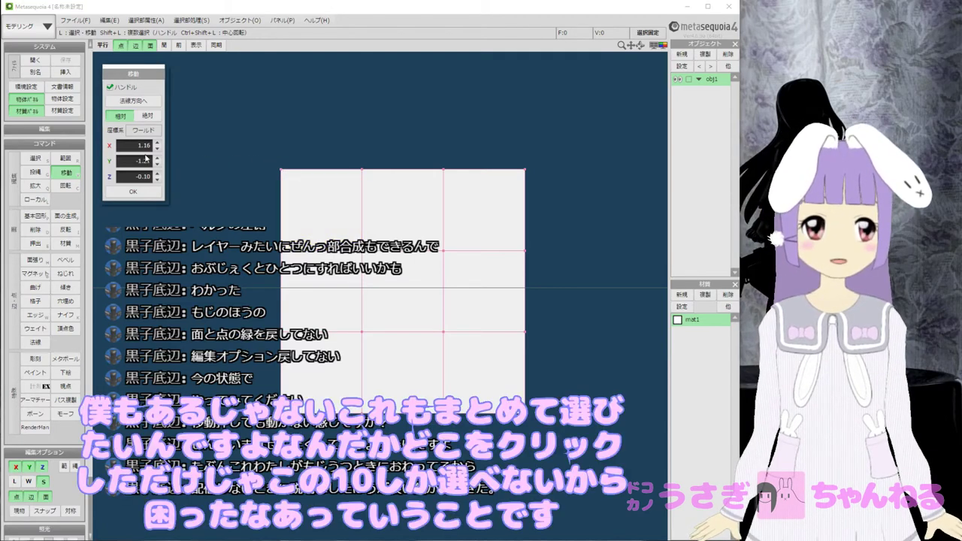
pyautogui.click(66, 159)
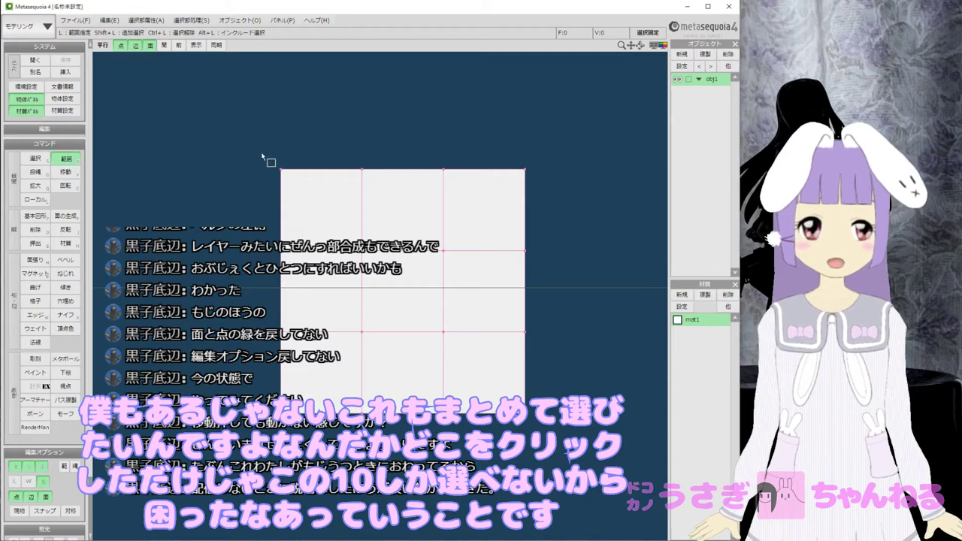
pyautogui.press('v')
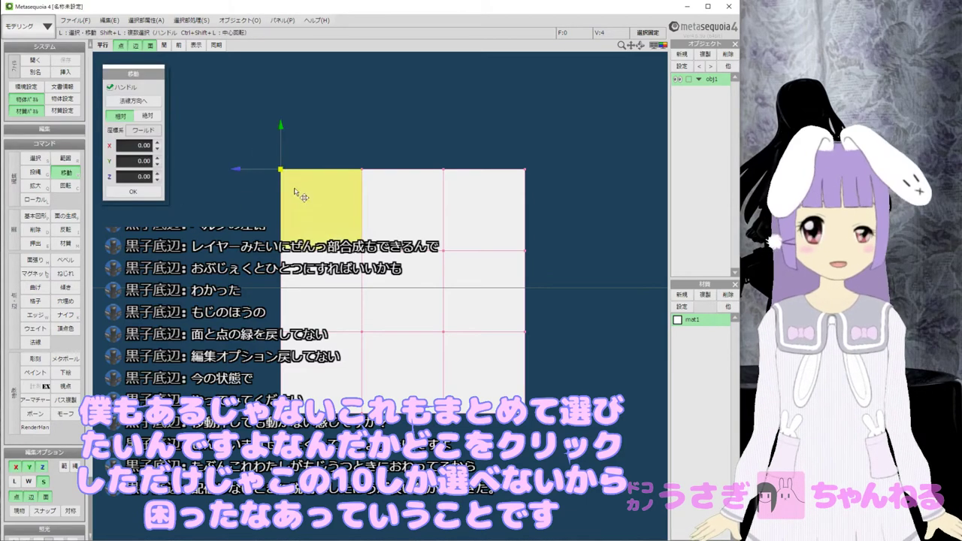
pyautogui.moveTo(282, 171); pyautogui.dragTo(296, 127)
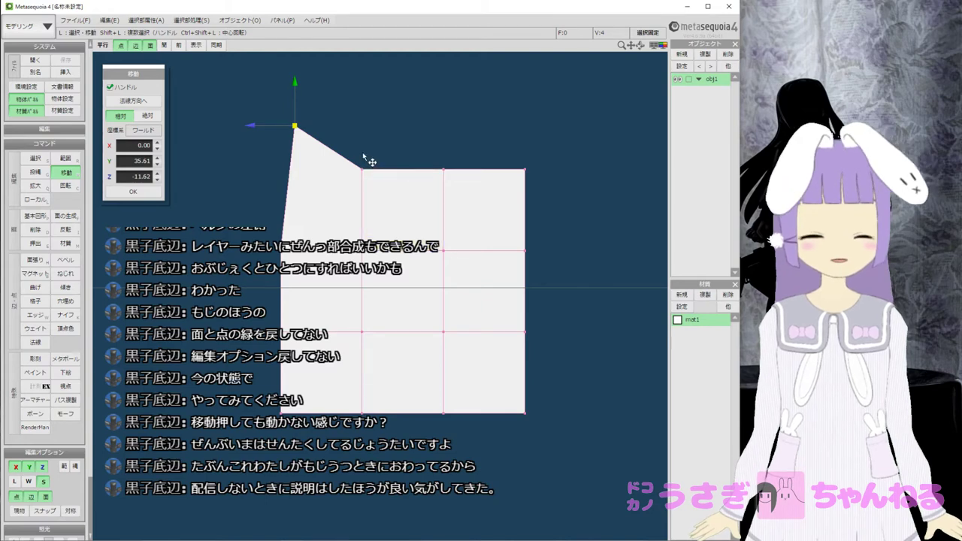
# Range-select and move the upper edge's second vertices by -16.49 in Y and -9.37 in Z, and its third ones by 11.25 and 22.49.
pyautogui.press('r')
pyautogui.moveTo(356, 153); pyautogui.dragTo(374, 190)
pyautogui.press('v')
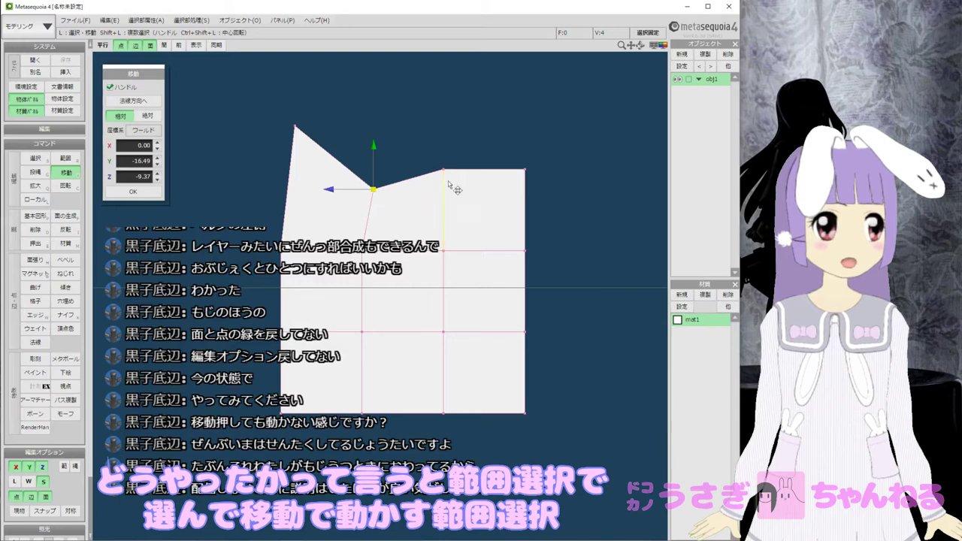
pyautogui.press('r')
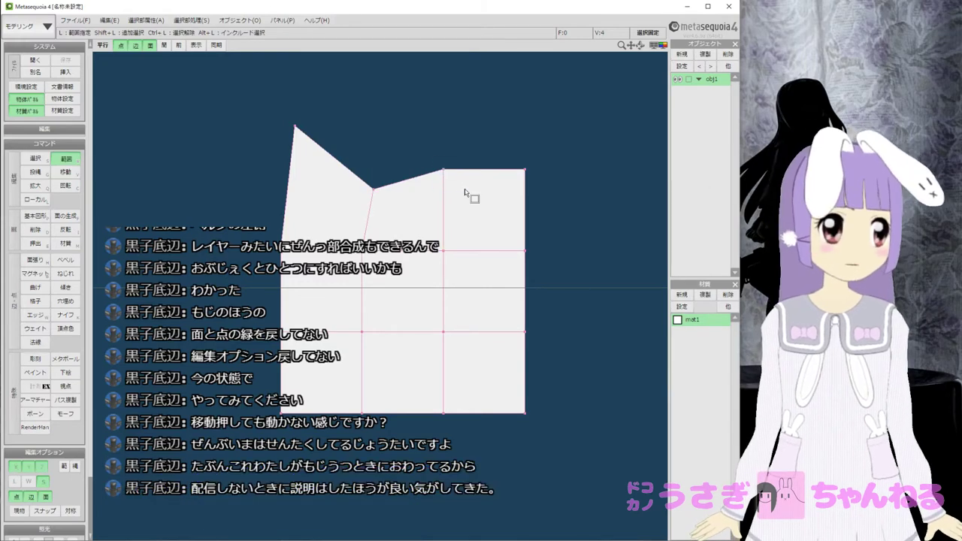
pyautogui.press('t')
pyautogui.moveTo(449, 197); pyautogui.dragTo(421, 184)
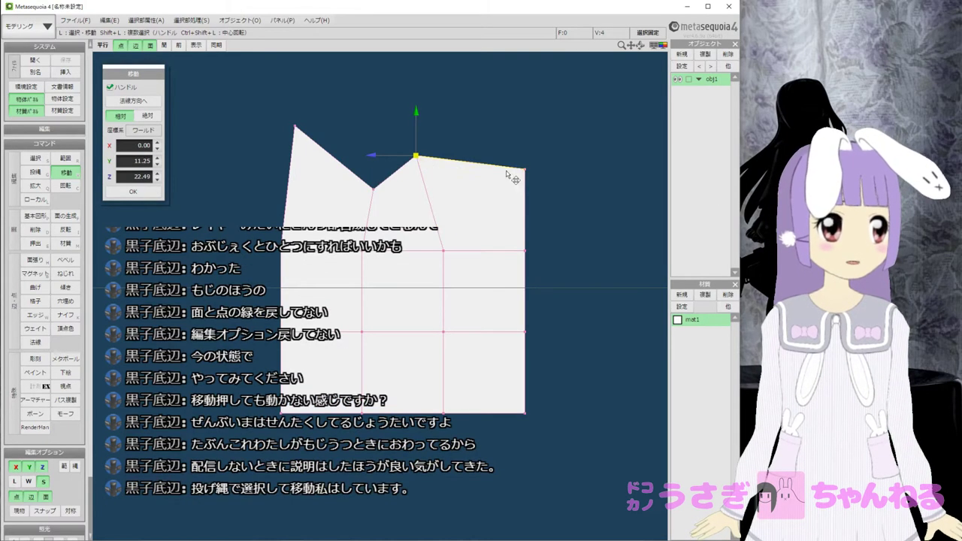
# Range-select the upper-right corner vertices and move them by 4.50 in Y and -61.48 in Z.
pyautogui.press('r')
pyautogui.moveTo(516, 156)
pyautogui.mouseDown()
pyautogui.moveTo(538, 189)
pyautogui.moveTo(579, 162)
pyautogui.moveTo(601, 163)
pyautogui.mouseUp()
pyautogui.press('t')
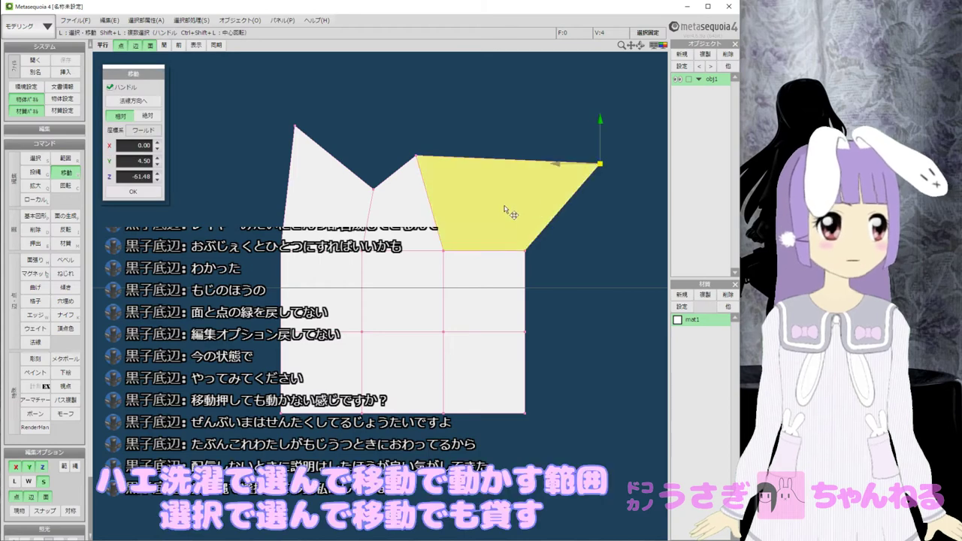
# Alternate repeatedly between the Range selection and Move commands over the reshaped box, and turn the move handle off.
pyautogui.moveTo(468, 161); pyautogui.dragTo(450, 172, button='right')
pyautogui.press('r')
pyautogui.press('v')
pyautogui.press('r')
pyautogui.press('v')
pyautogui.press('r')
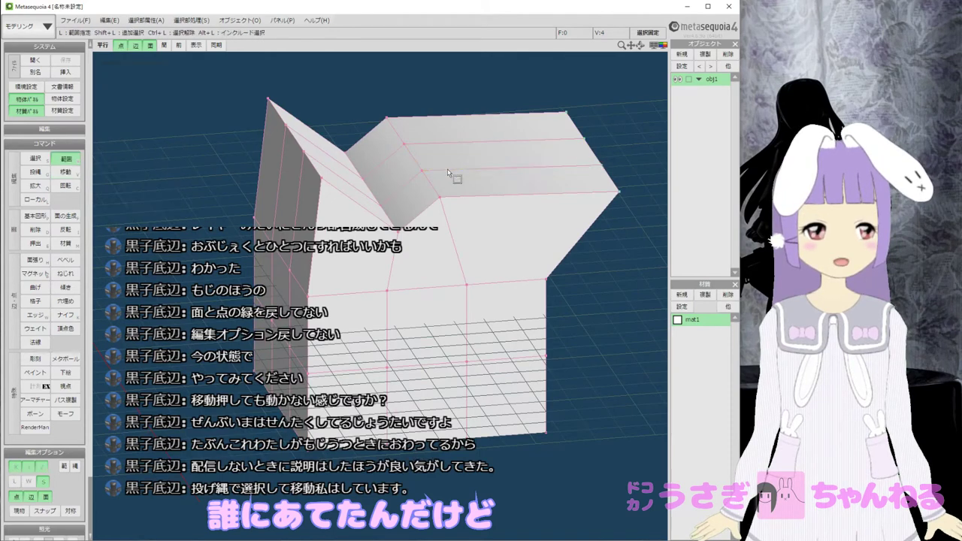
pyautogui.press('v')
pyautogui.press('r')
pyautogui.press('v')
pyautogui.press('r')
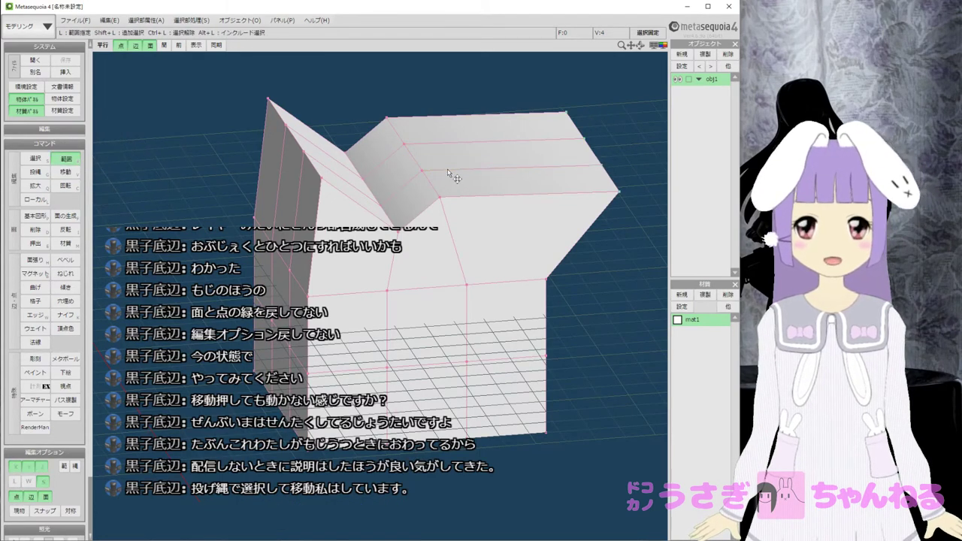
pyautogui.press('v')
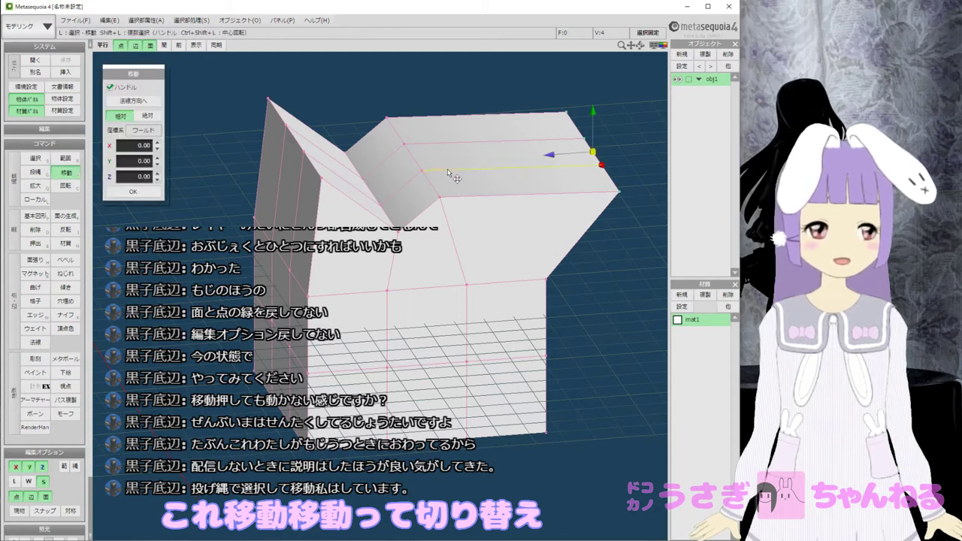
pyautogui.press('r')
pyautogui.press('v')
pyautogui.press('v')
# In the side view, move the second row's left-edge vertex and the neighbouring inner vertex up and to the left.
pyautogui.moveTo(462, 200); pyautogui.dragTo(388, 201, button='right')
pyautogui.click(273, 204)
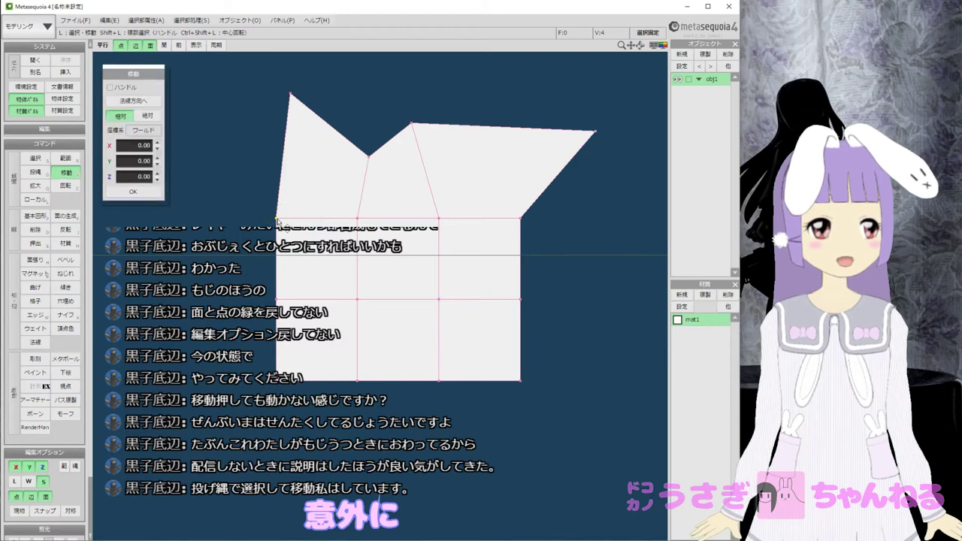
pyautogui.moveTo(276, 220); pyautogui.dragTo(233, 202)
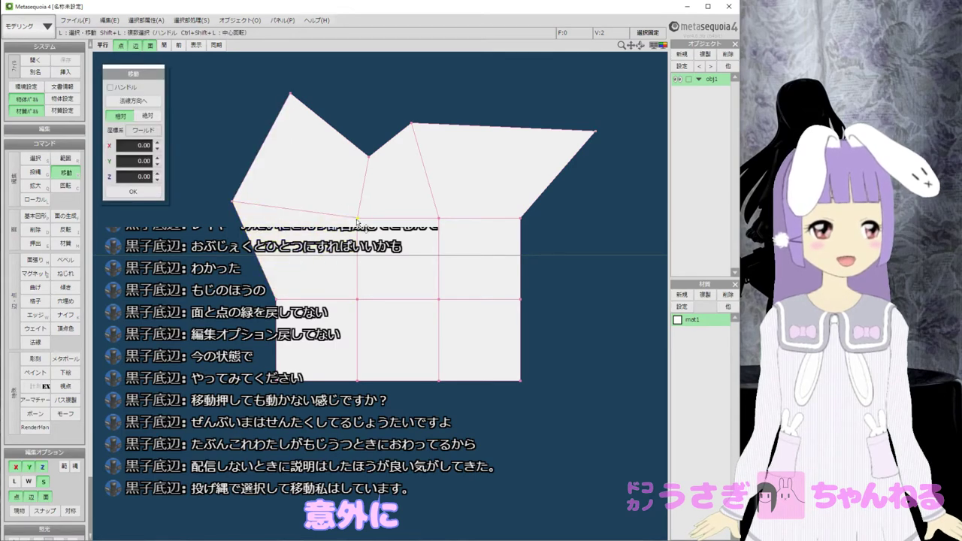
pyautogui.moveTo(357, 220); pyautogui.dragTo(317, 193)
# Range-select and move the second row's third vertices up and right, and its right-edge vertices by -11.00 in Y and -29.24 in Z.
pyautogui.press('r')
pyautogui.moveTo(430, 211)
pyautogui.mouseDown()
pyautogui.moveTo(450, 226)
pyautogui.moveTo(467, 172)
pyautogui.mouseUp()
pyautogui.press('v')
pyautogui.press('r')
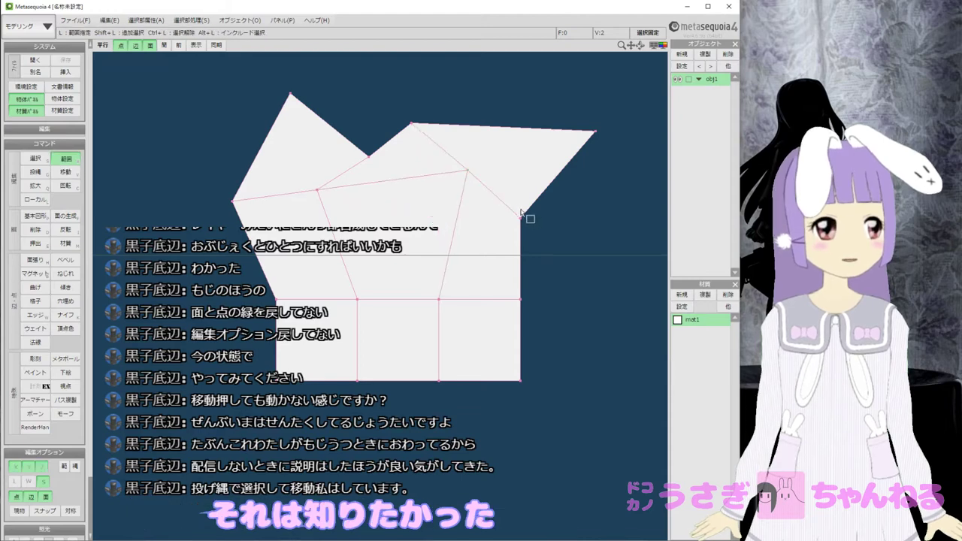
pyautogui.moveTo(520, 211); pyautogui.dragTo(551, 251)
pyautogui.press('m')
pyautogui.moveTo(522, 220); pyautogui.dragTo(560, 246)
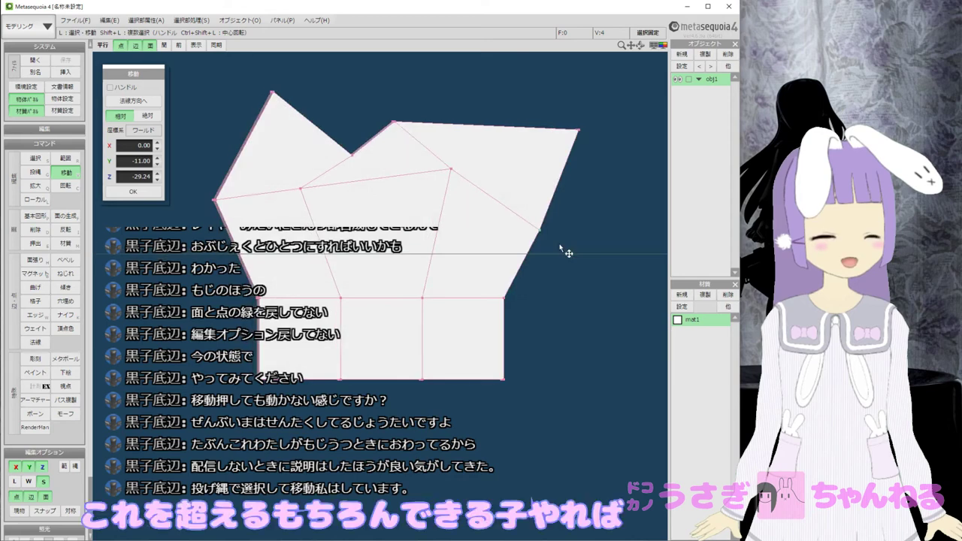
# Range-select the third row's right-edge vertices, move them by 36.54 in Y and 23.24 in Z, and clear the selection.
pyautogui.moveTo(559, 247); pyautogui.dragTo(558, 247, button='right')
pyautogui.press('r')
pyautogui.moveTo(493, 289); pyautogui.dragTo(474, 254)
pyautogui.press('v')
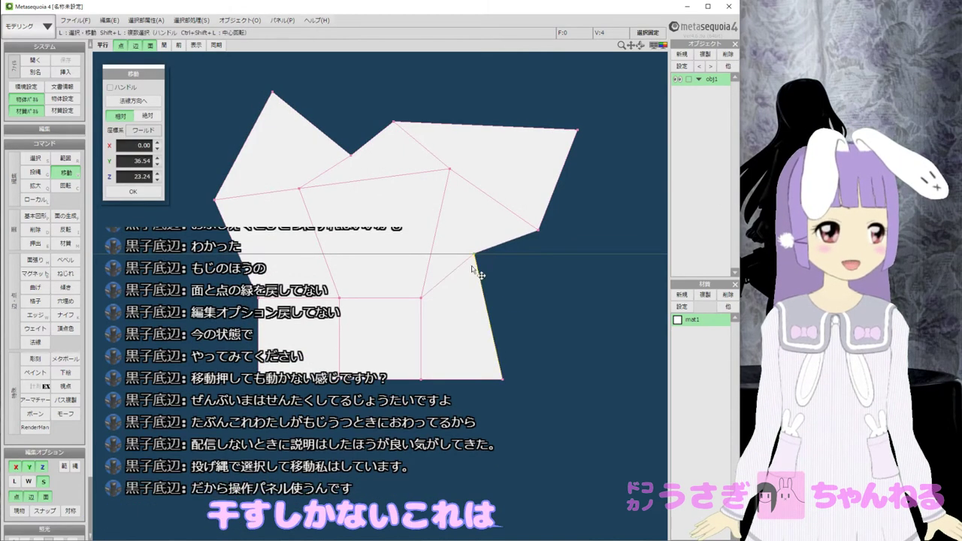
pyautogui.press('e')
pyautogui.press('v')
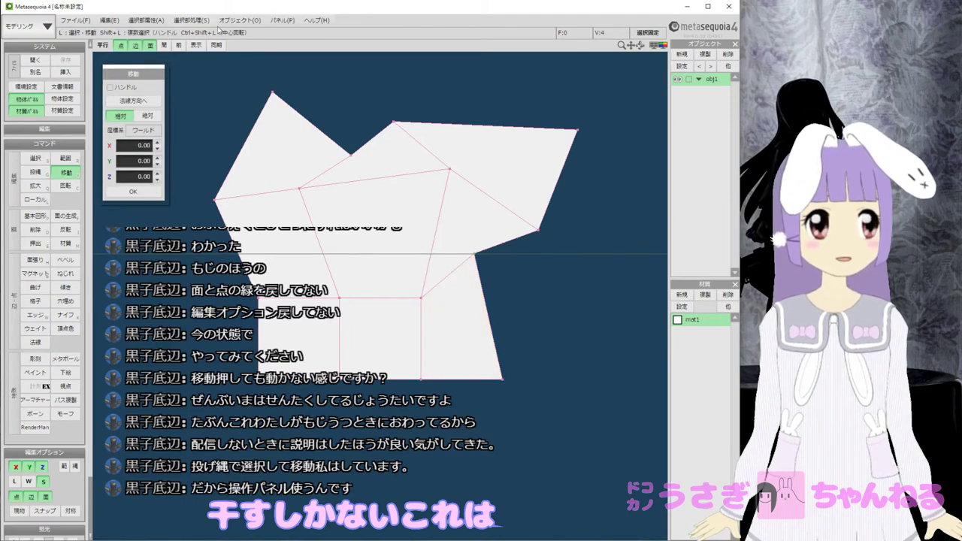
# Display the operation panel (操作パネル) that holds the per-axis move, scale and rotate controls.
pyautogui.click(281, 20)
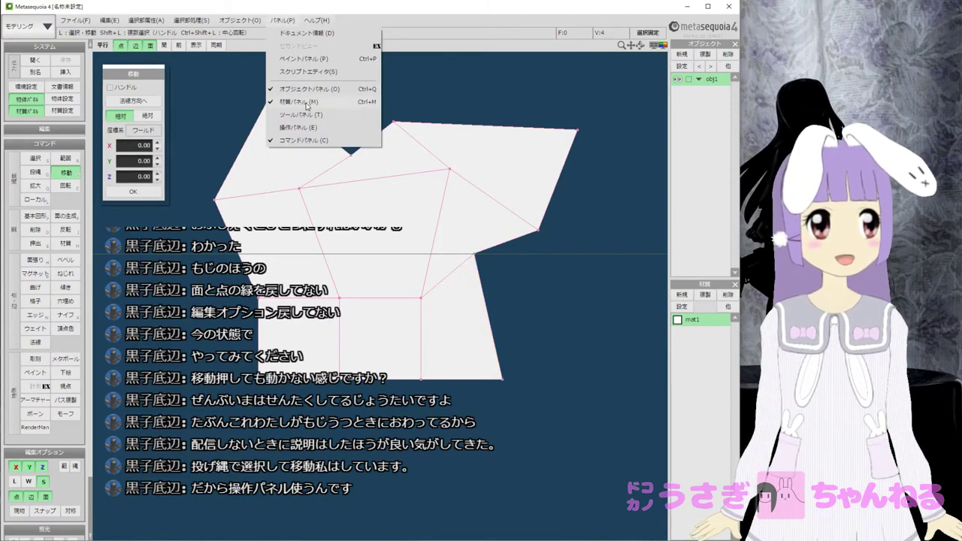
pyautogui.click(298, 127)
pyautogui.moveTo(332, 142); pyautogui.dragTo(332, 174)
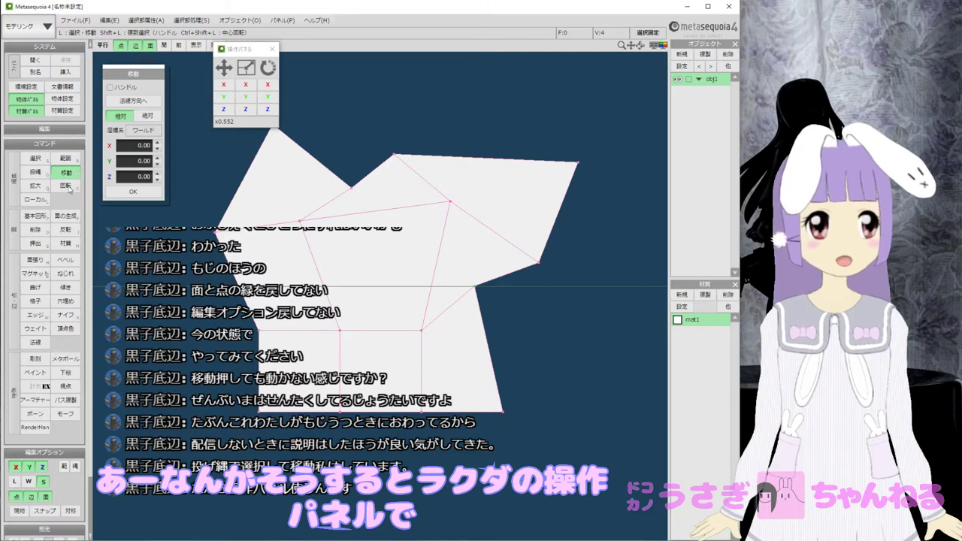
# Range-select the lower-right corner vertices and move them outward along Z and up along Y with the operation panel.
pyautogui.click(36, 158)
pyautogui.click(74, 162)
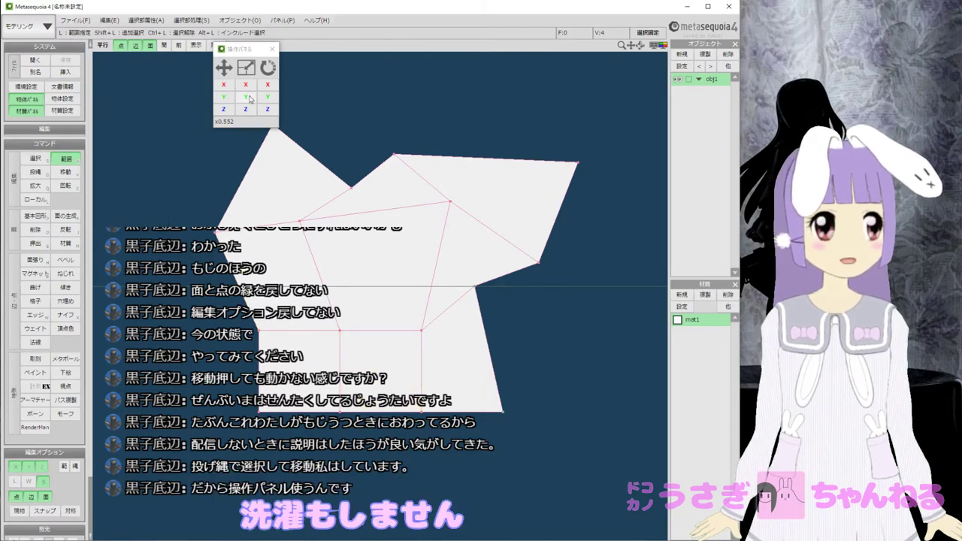
pyautogui.click(227, 75)
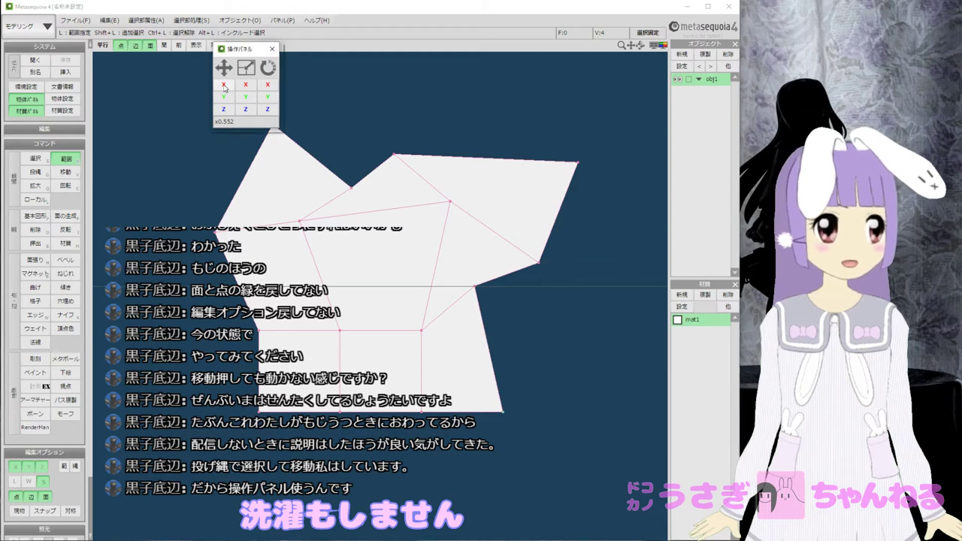
pyautogui.moveTo(227, 86)
pyautogui.mouseDown()
pyautogui.moveTo(260, 99)
pyautogui.moveTo(208, 108)
pyautogui.moveTo(229, 108)
pyautogui.mouseUp()
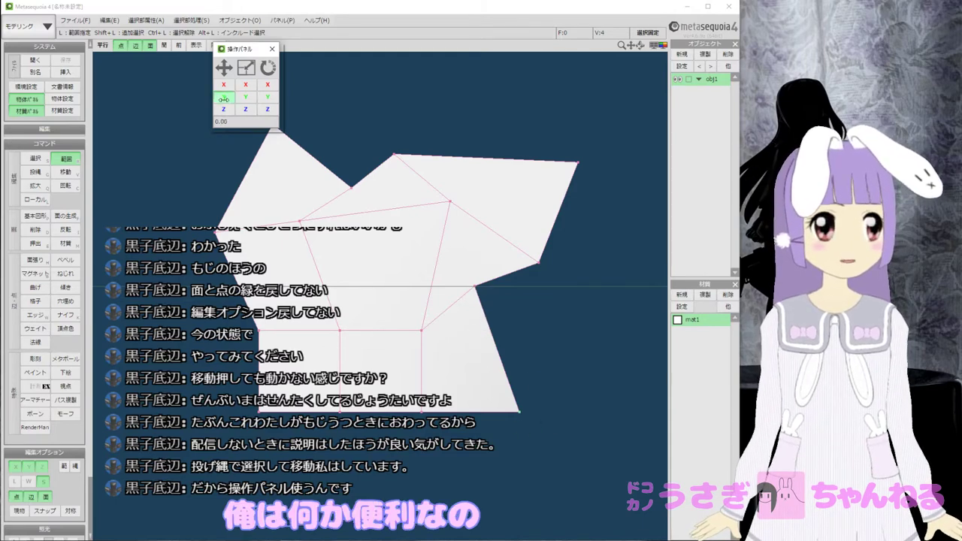
pyautogui.moveTo(245, 97)
pyautogui.mouseDown()
pyautogui.moveTo(228, 109)
pyautogui.moveTo(239, 109)
pyautogui.moveTo(222, 109)
pyautogui.moveTo(263, 98)
pyautogui.moveTo(253, 98)
pyautogui.mouseUp()
# With the operation panel, raise the lower edge's second vertices by 24.74 and the lower-left corner vertices by 10.87 along Y.
pyautogui.click(461, 421)
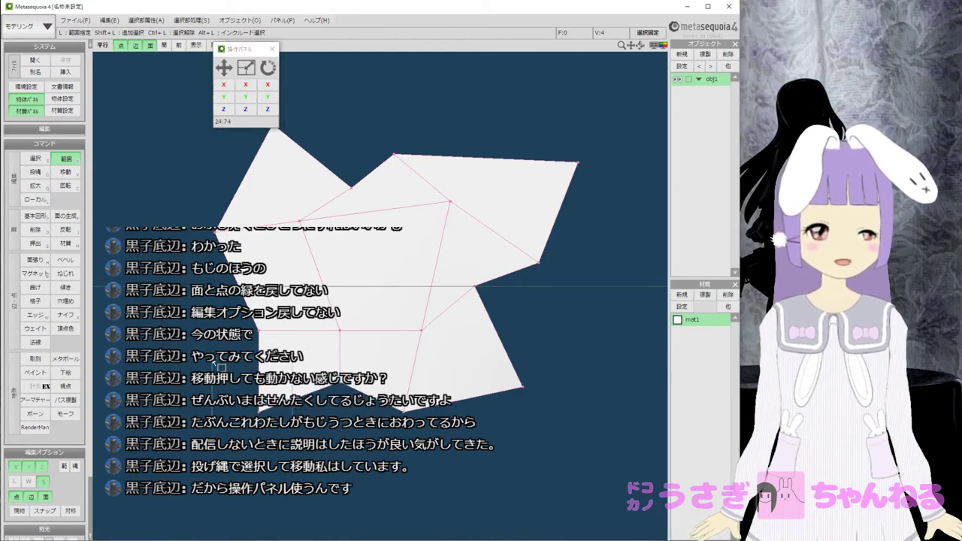
pyautogui.moveTo(229, 100); pyautogui.dragTo(250, 100)
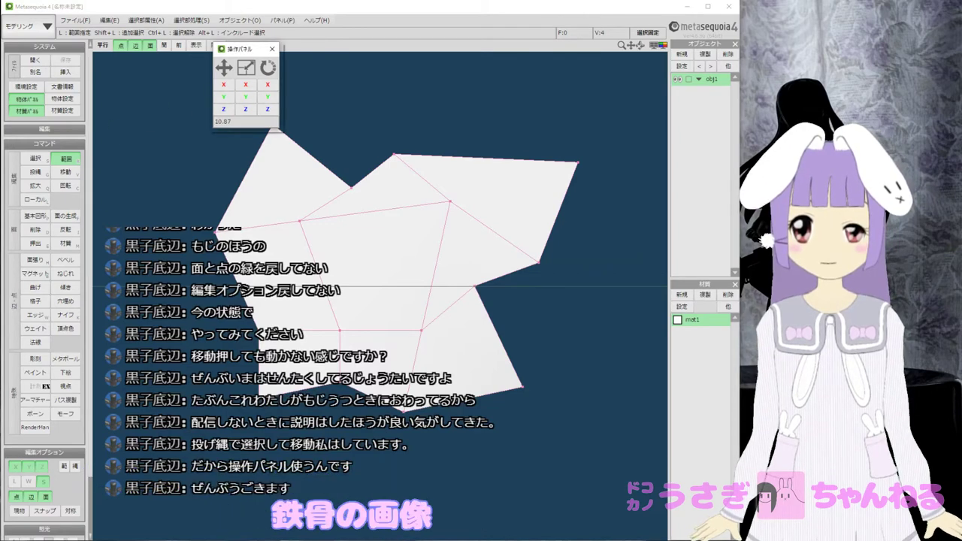
# Range-select the lower-left corner area in the side view and apply a scale of 1.209 with the operation panel.
pyautogui.moveTo(212, 390); pyautogui.dragTo(240, 413, button='right')
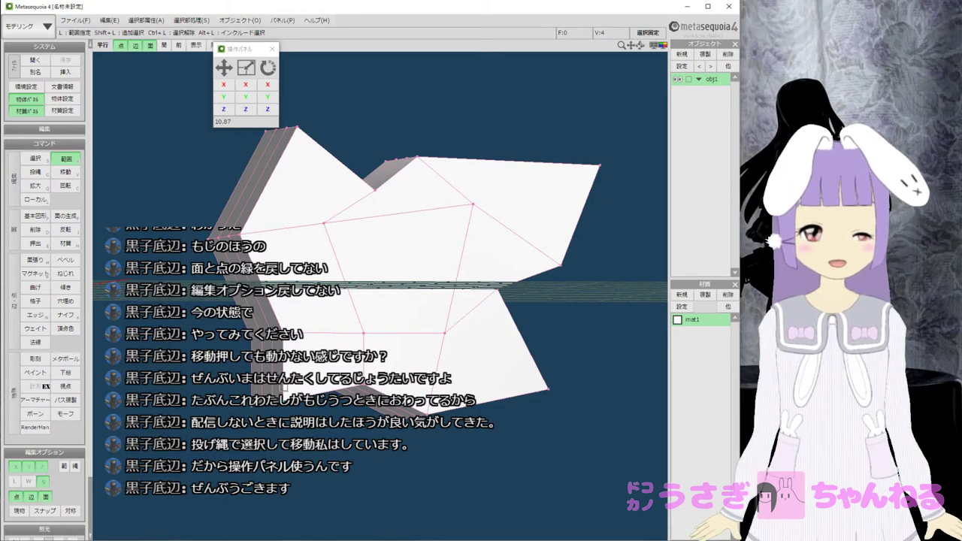
pyautogui.press('F1')
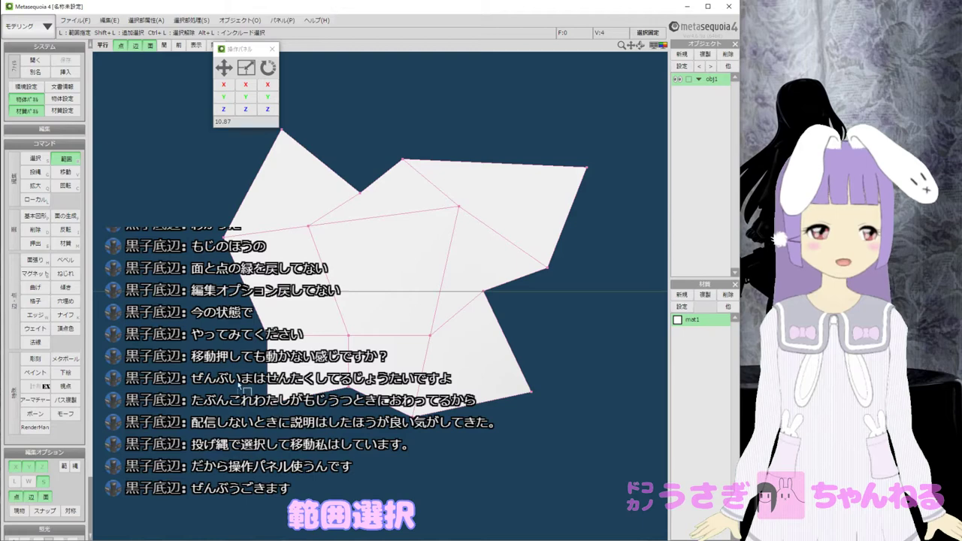
pyautogui.moveTo(226, 372); pyautogui.dragTo(307, 432)
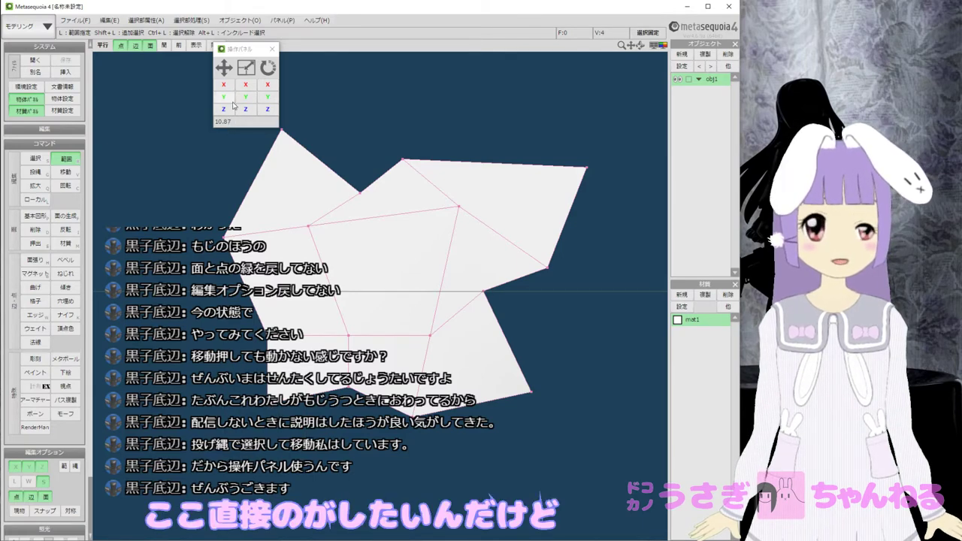
pyautogui.moveTo(227, 88); pyautogui.dragTo(263, 85)
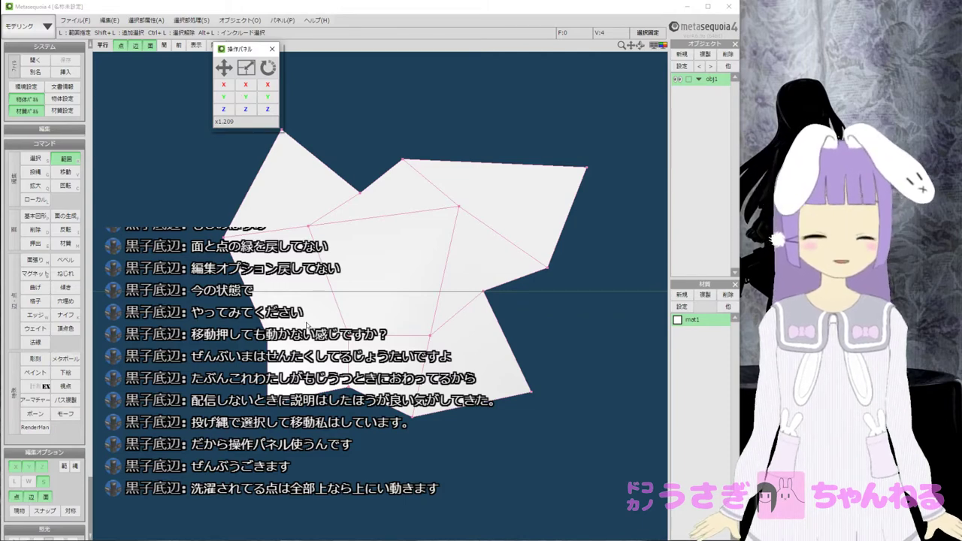
# Shift the selected lower-left corner vertices with the operation panel's move control, by 6.75 in the last adjustment.
pyautogui.moveTo(306, 319); pyautogui.dragTo(327, 326, button='right')
pyautogui.scroll(-1, 337, 343)
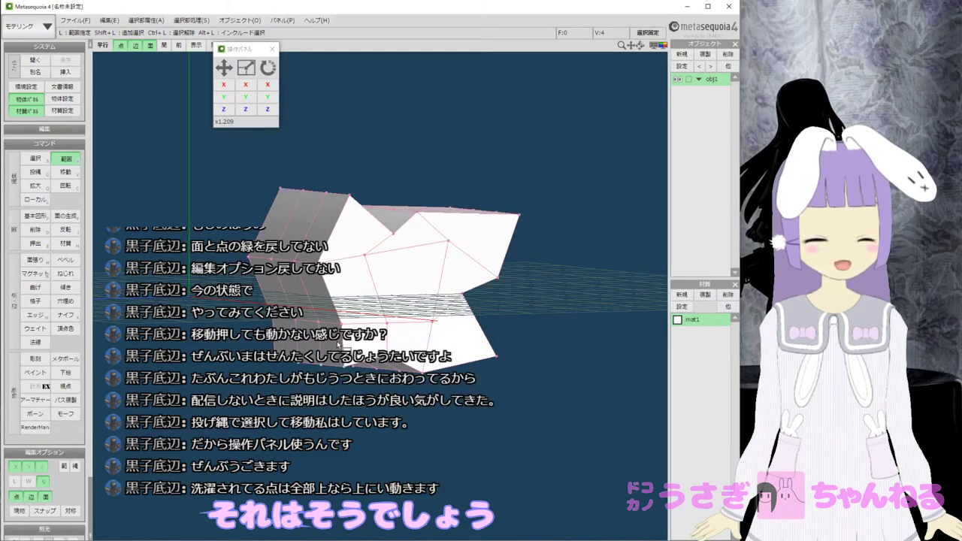
pyautogui.scroll(1, 337, 344)
pyautogui.moveTo(337, 343); pyautogui.dragTo(328, 339, button='middle')
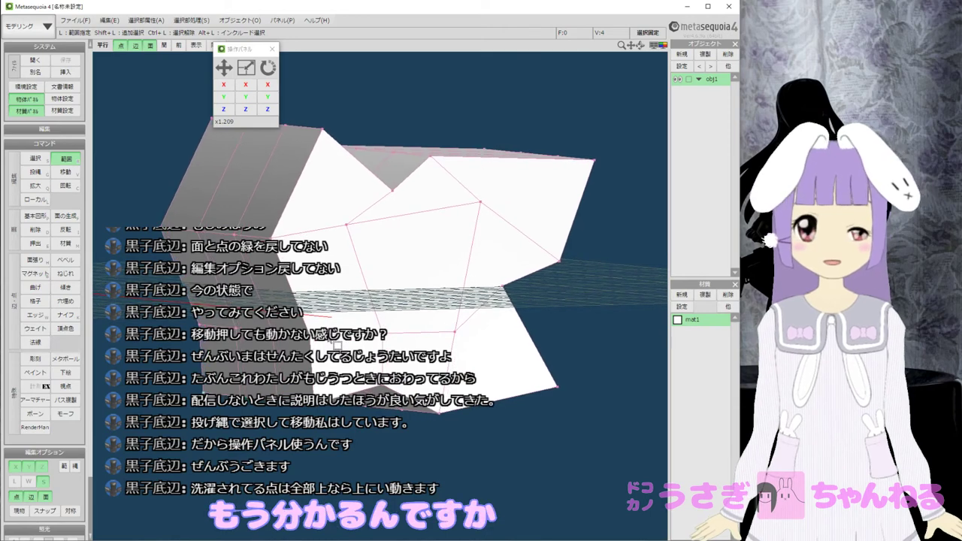
pyautogui.click(226, 66)
pyautogui.click(225, 110)
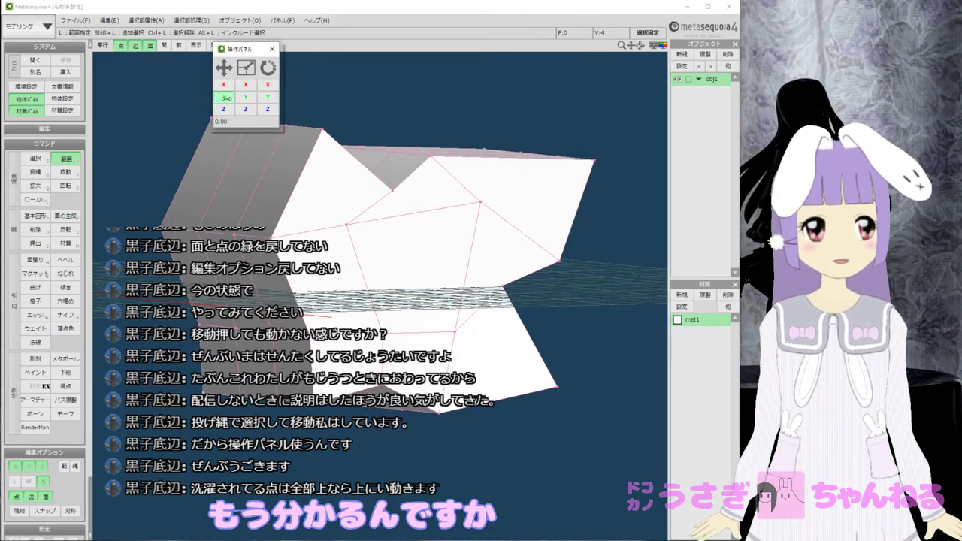
pyautogui.moveTo(227, 101); pyautogui.dragTo(232, 122)
pyautogui.moveTo(297, 130); pyautogui.dragTo(275, 140, button='right')
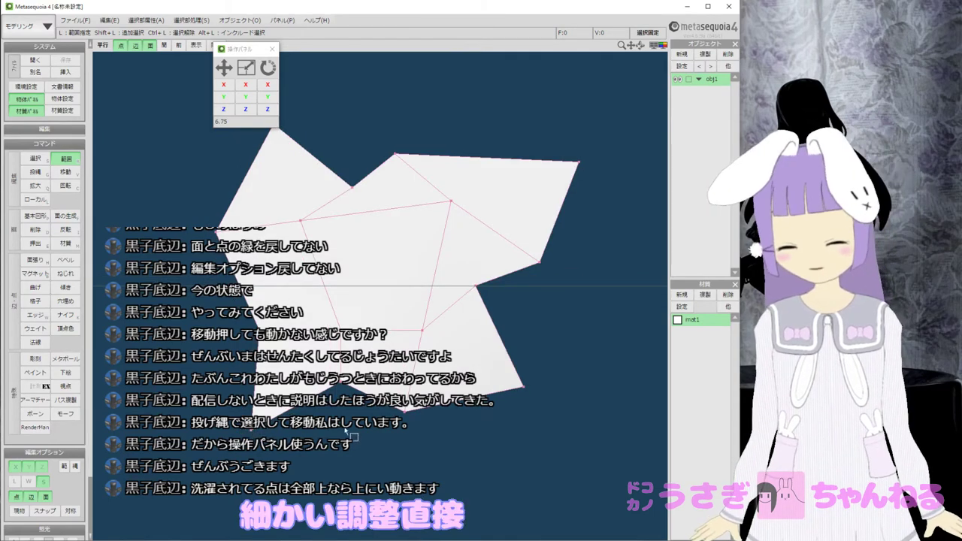
# With the Move command, shift the lower-left corner vertex about 7.73 along Y and 10.67 along Z, and the lower-right one -0.51 and -7.14.
pyautogui.press('v')
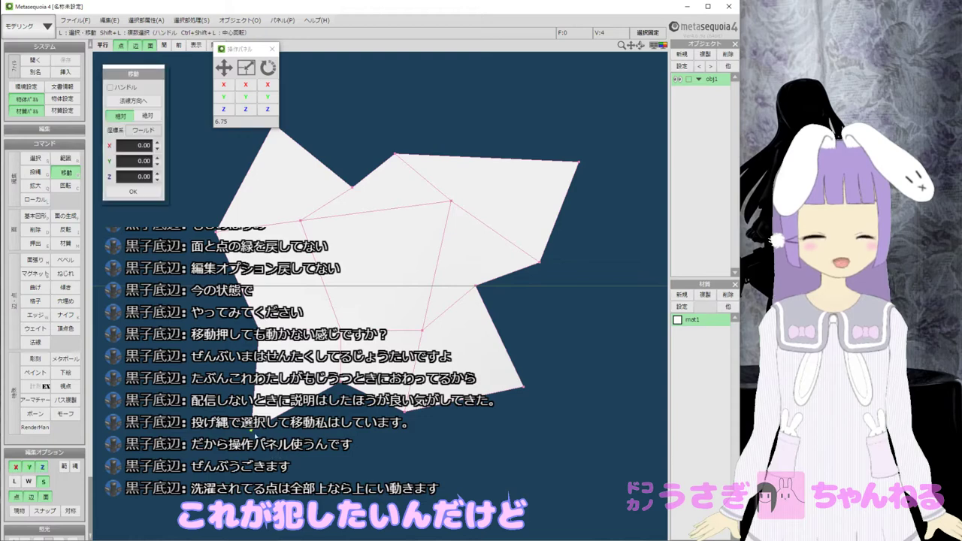
pyautogui.moveTo(254, 434)
pyautogui.mouseDown()
pyautogui.moveTo(244, 372)
pyautogui.moveTo(241, 406)
pyautogui.moveTo(245, 368)
pyautogui.moveTo(256, 362)
pyautogui.moveTo(315, 436)
pyautogui.moveTo(261, 432)
pyautogui.mouseUp()
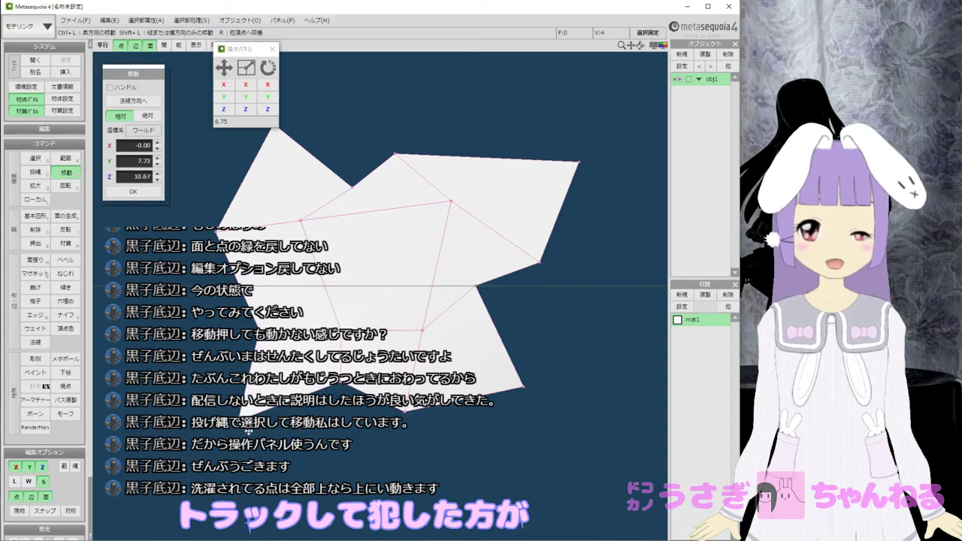
pyautogui.press('r')
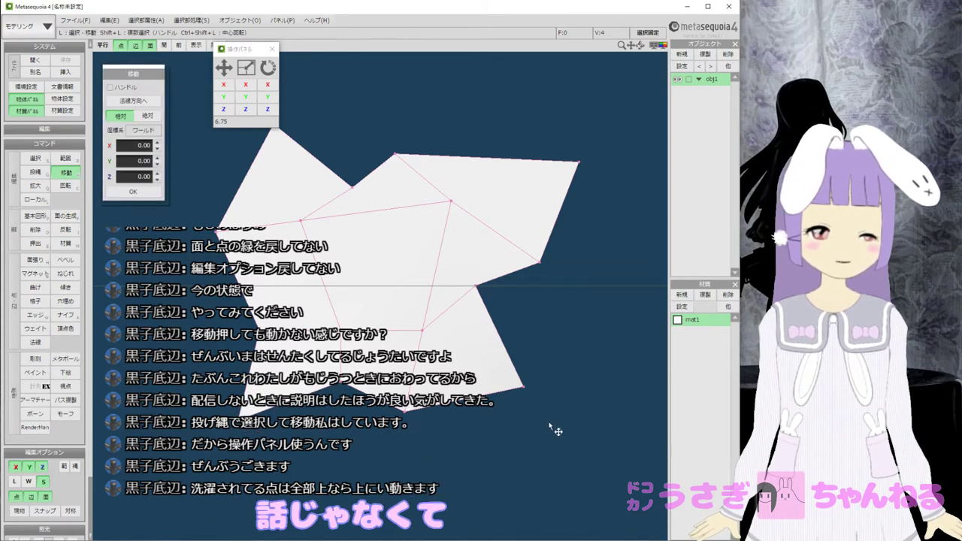
pyautogui.moveTo(513, 350); pyautogui.dragTo(544, 446)
pyautogui.press('v')
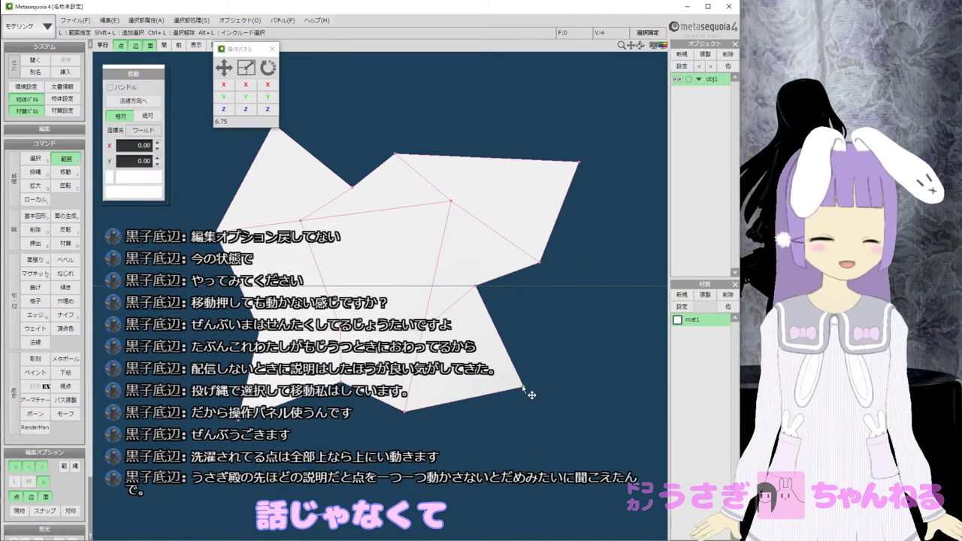
pyautogui.moveTo(531, 396)
pyautogui.mouseDown()
pyautogui.moveTo(541, 398)
pyautogui.moveTo(533, 389)
pyautogui.mouseUp()
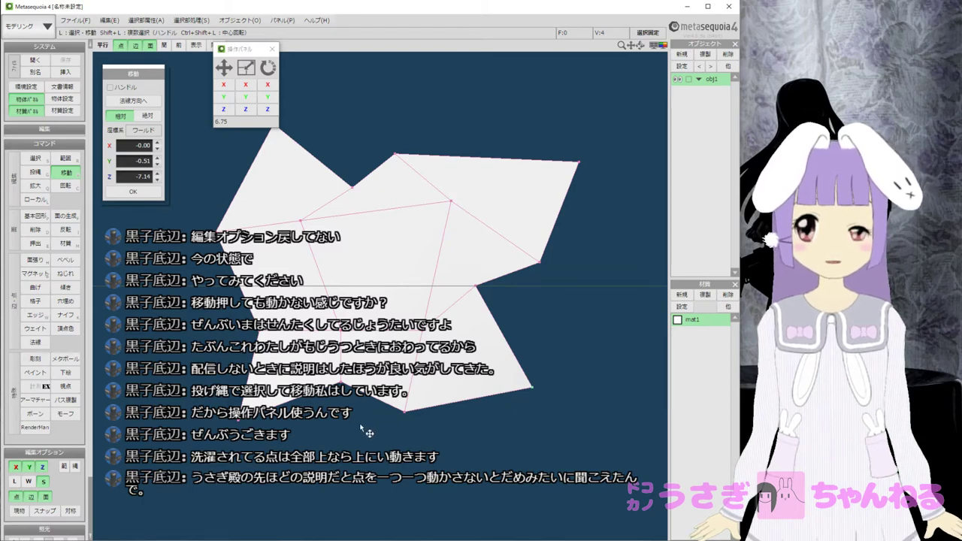
pyautogui.moveTo(354, 423)
pyautogui.mouseDown(button='right')
pyautogui.moveTo(332, 421)
pyautogui.moveTo(345, 418)
pyautogui.mouseUp(button='right')
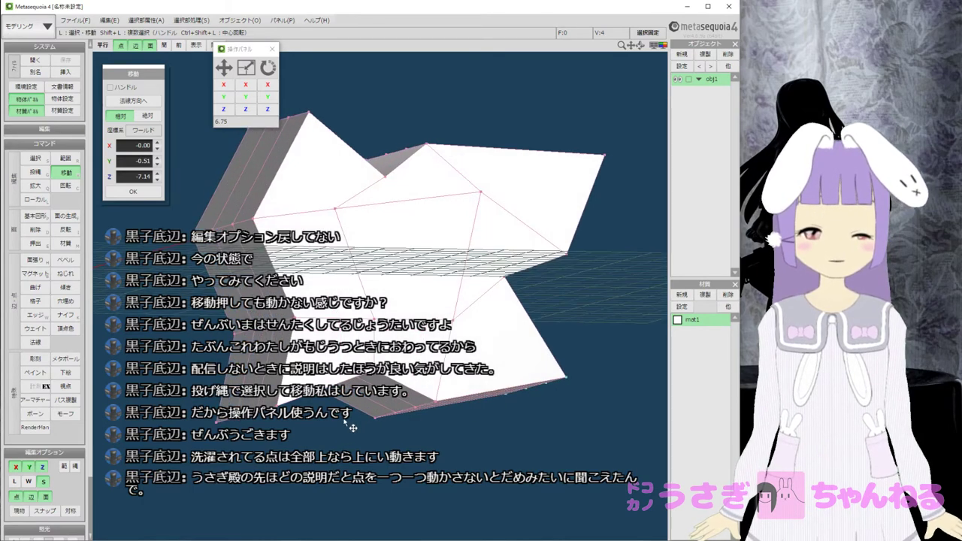
# Range-select the full depth row of vertices at the lower-left corner in the side view and move it slightly outward and up with Move.
pyautogui.press('r')
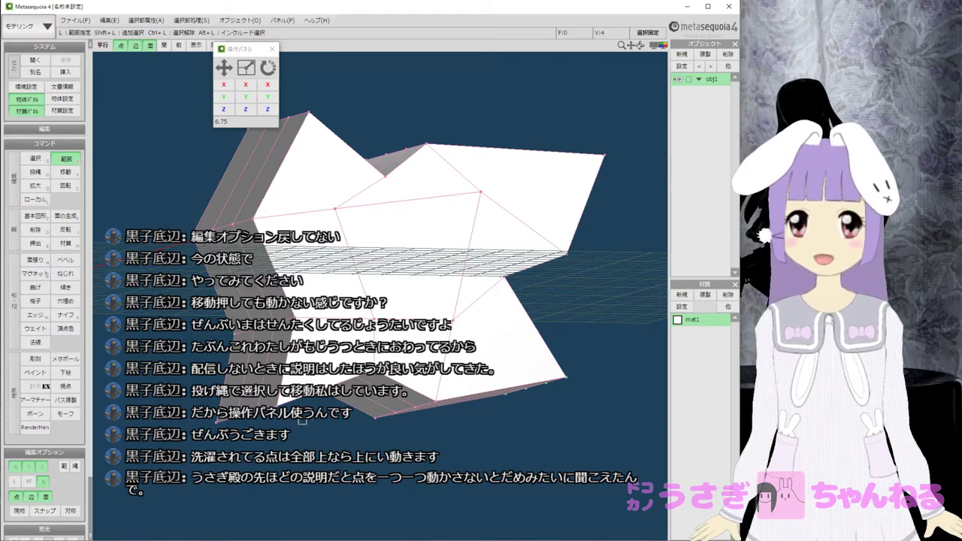
pyautogui.press('F1')
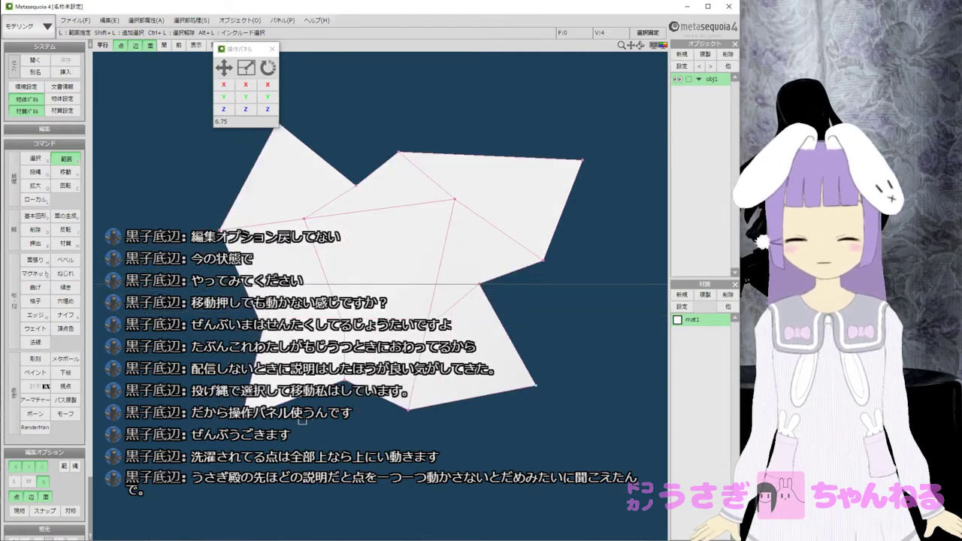
pyautogui.moveTo(304, 425); pyautogui.dragTo(347, 399, button='middle')
pyautogui.moveTo(347, 399); pyautogui.dragTo(463, 251, button='right')
pyautogui.moveTo(434, 293); pyautogui.dragTo(390, 355, button='right')
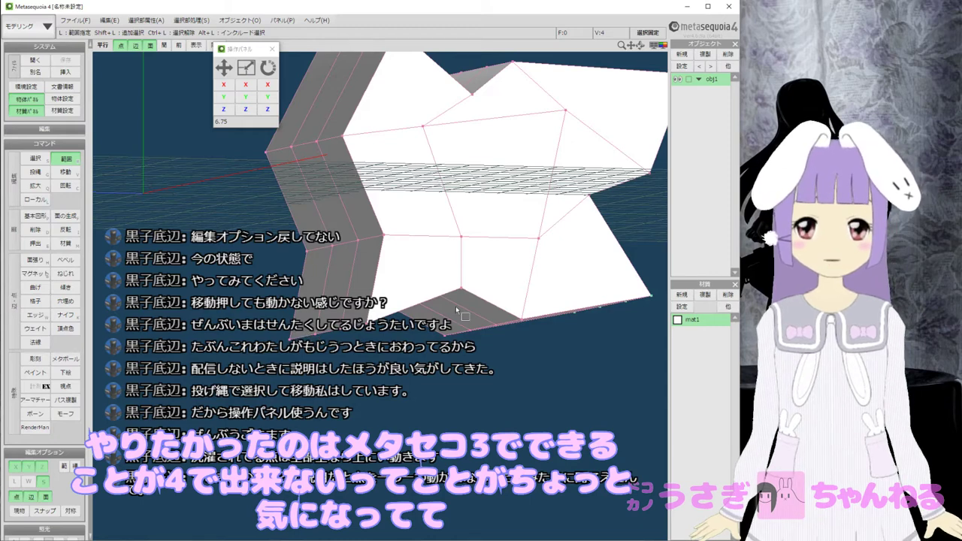
pyautogui.moveTo(456, 310)
pyautogui.mouseDown(button='right')
pyautogui.moveTo(437, 314)
pyautogui.moveTo(444, 320)
pyautogui.mouseUp(button='right')
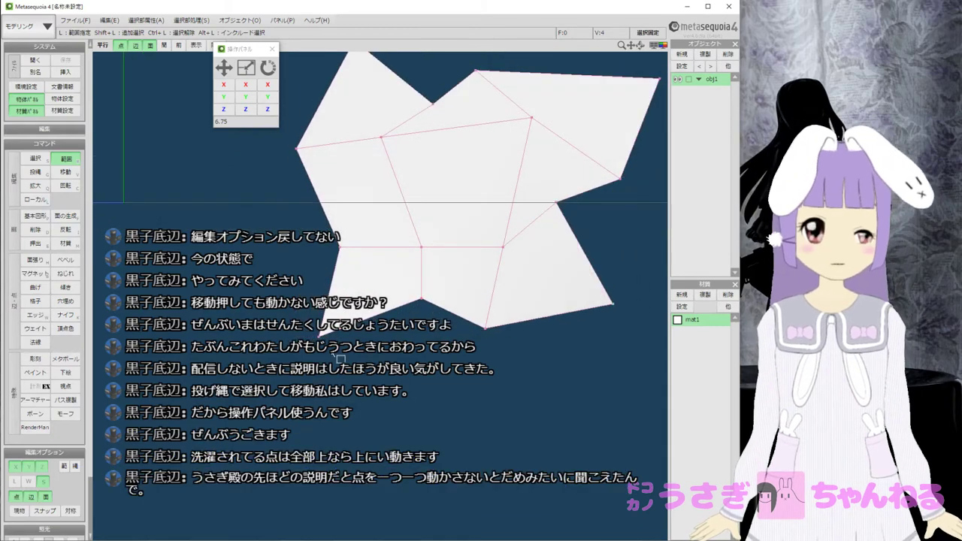
pyautogui.moveTo(338, 352); pyautogui.dragTo(418, 301, button='middle')
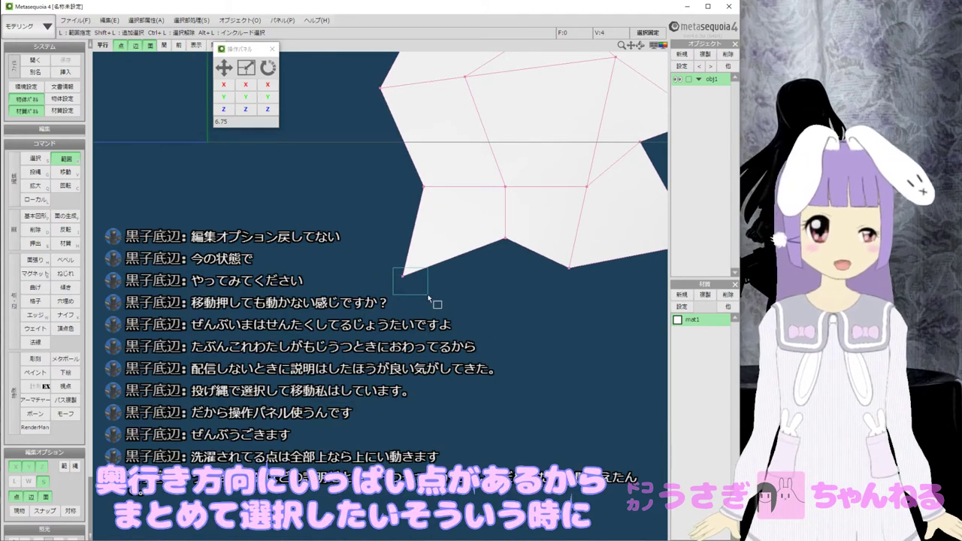
pyautogui.moveTo(393, 284); pyautogui.dragTo(423, 301, button='right')
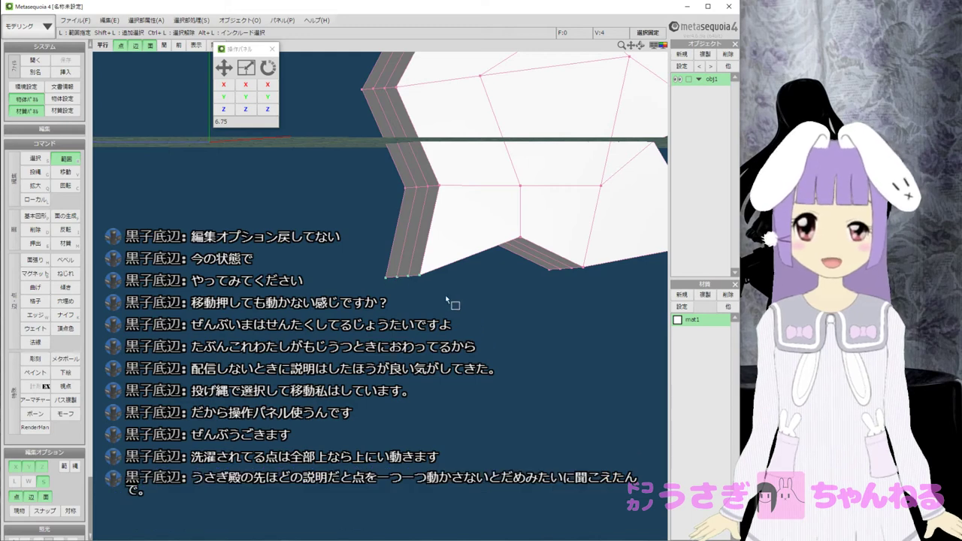
pyautogui.moveTo(449, 303); pyautogui.dragTo(441, 299, button='right')
pyautogui.press('v')
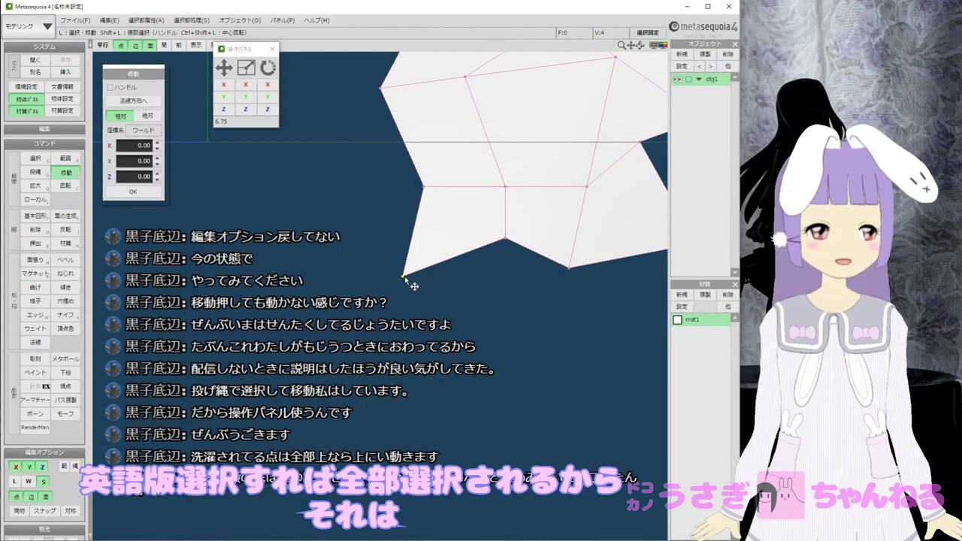
pyautogui.moveTo(405, 277); pyautogui.dragTo(397, 274)
pyautogui.press('r')
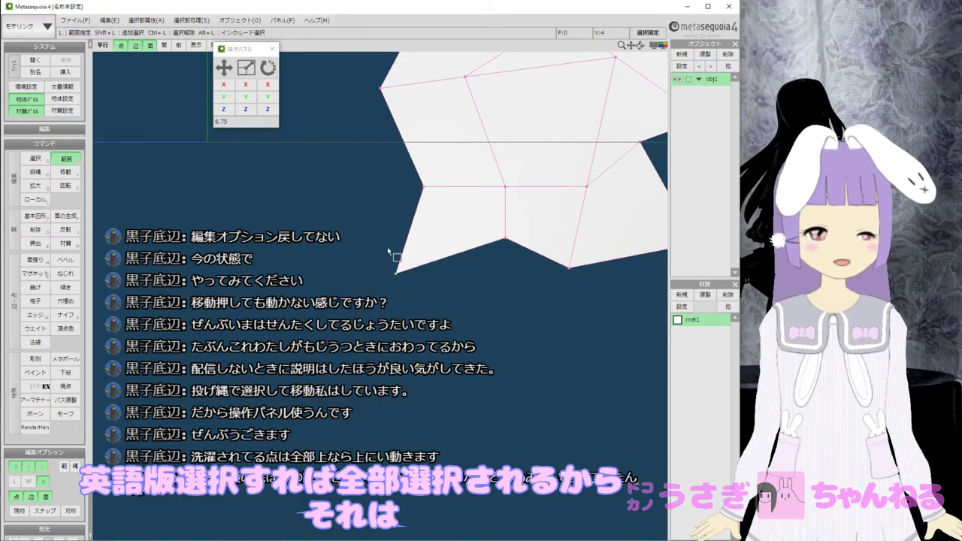
pyautogui.press('m')
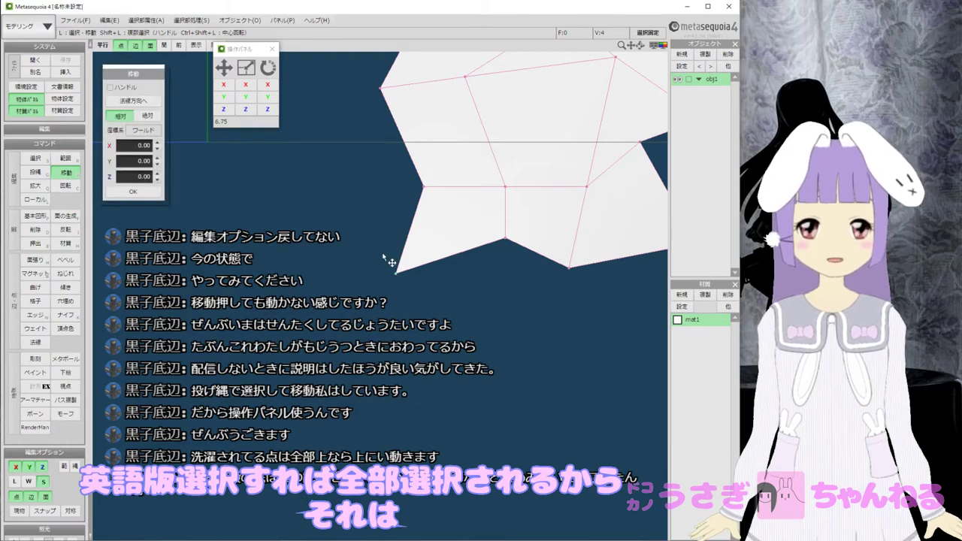
pyautogui.press('r')
pyautogui.press('v')
pyautogui.press('r')
pyautogui.press('v')
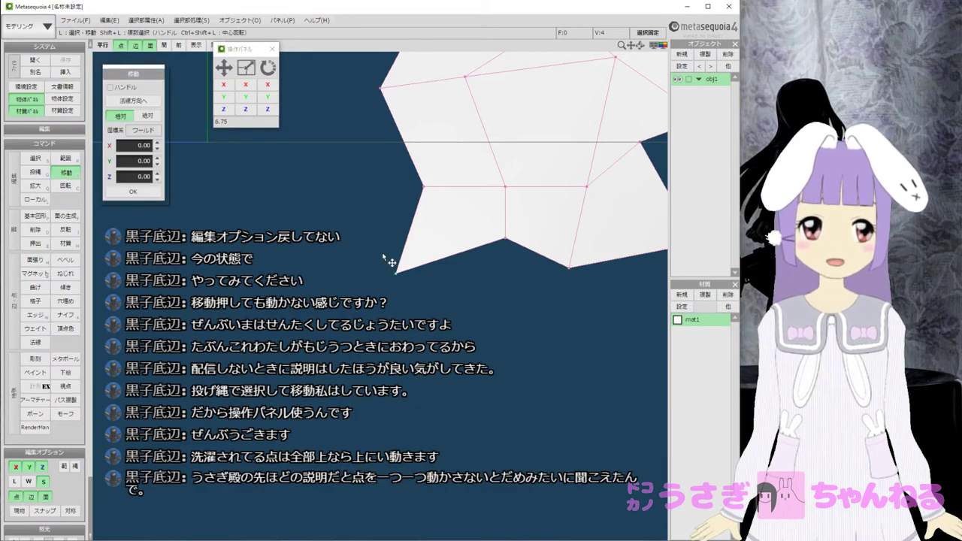
pyautogui.press('r')
pyautogui.press('m')
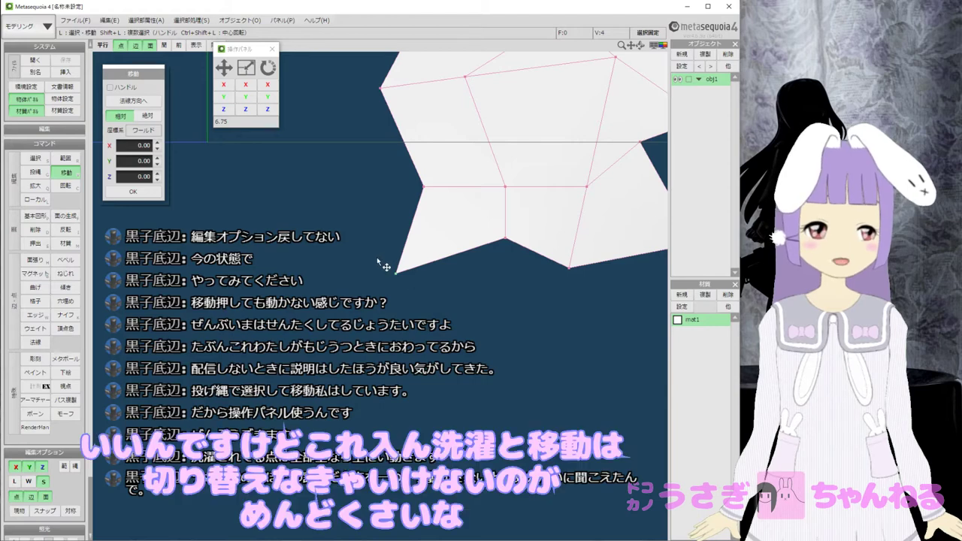
pyautogui.press('r')
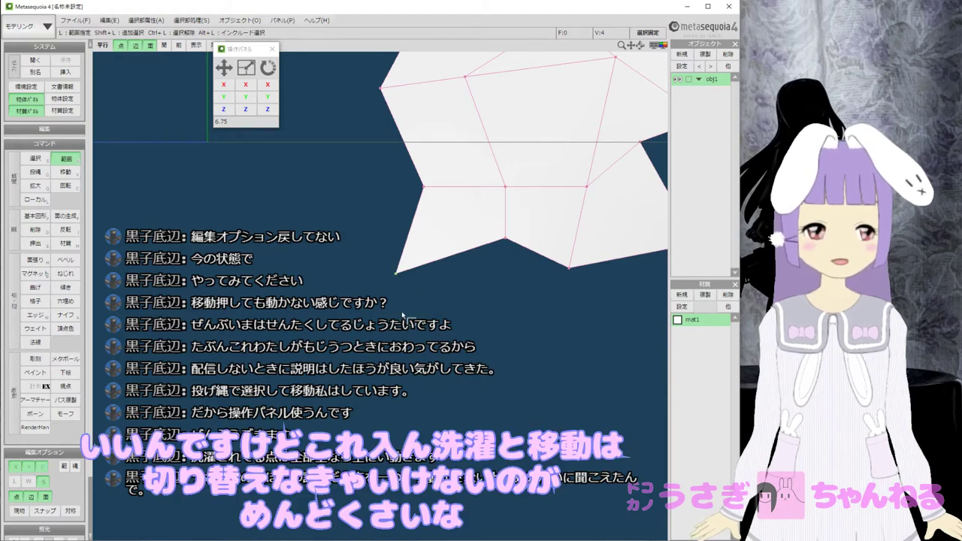
pyautogui.press('m')
pyautogui.moveTo(393, 260); pyautogui.dragTo(419, 269, button='right')
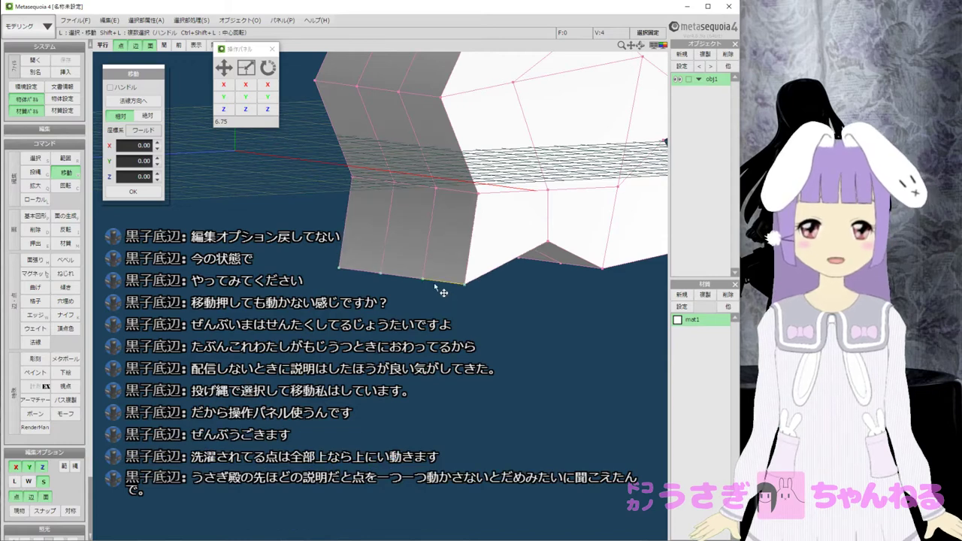
pyautogui.moveTo(441, 294); pyautogui.dragTo(430, 302, button='right')
pyautogui.moveTo(455, 307); pyautogui.dragTo(436, 306, button='right')
pyautogui.press('F1')
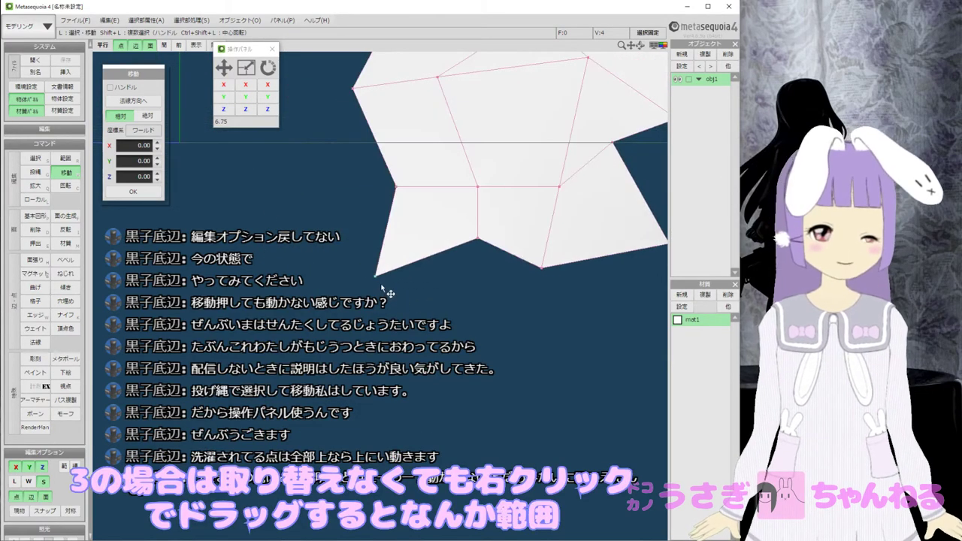
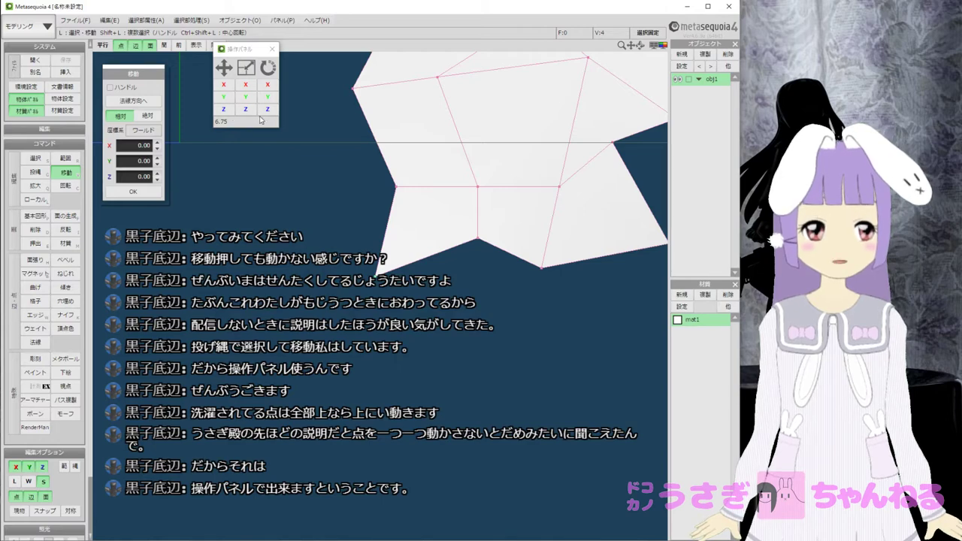
# Range-select the two middle vertex rows on the lower edge and move them 5.25 along Z with the operation panel.
pyautogui.moveTo(224, 103); pyautogui.dragTo(241, 103)
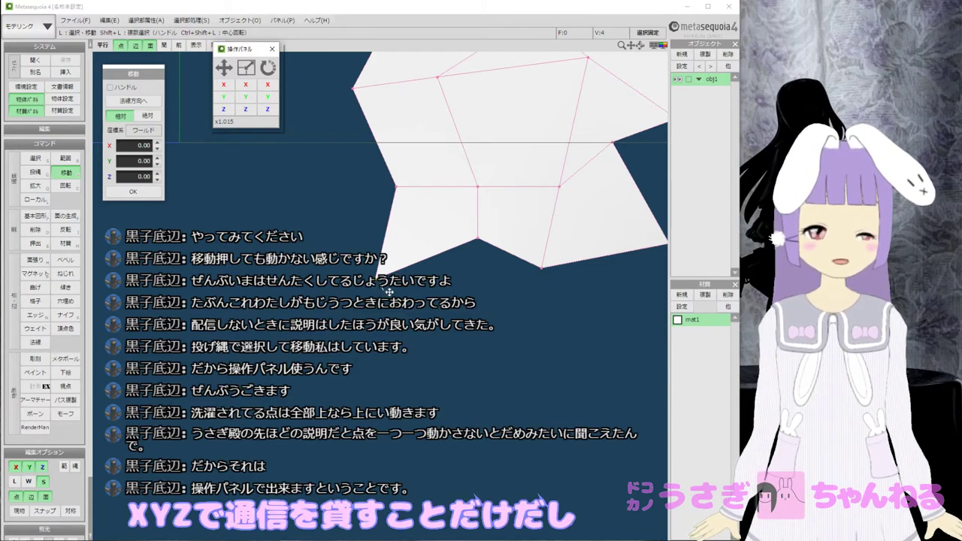
pyautogui.press('r')
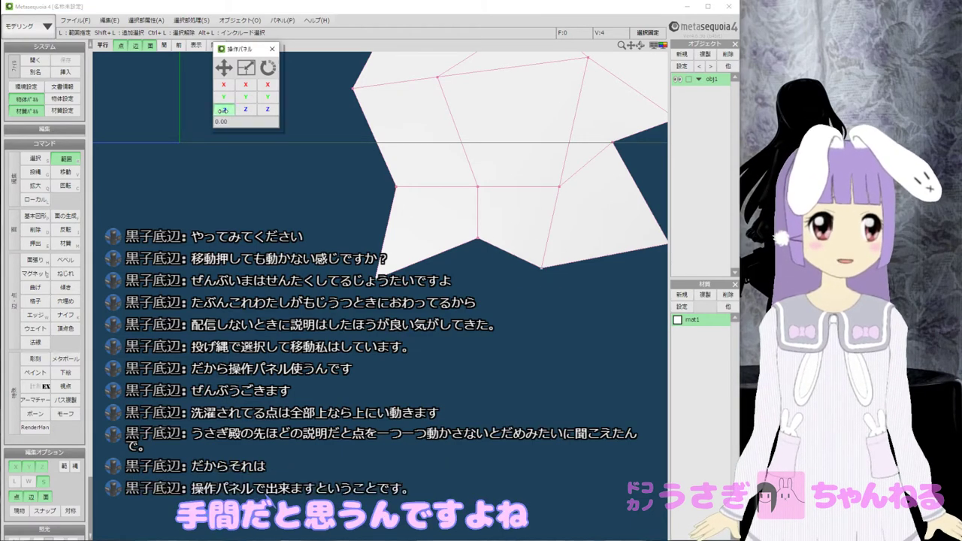
pyautogui.moveTo(224, 110); pyautogui.dragTo(268, 126)
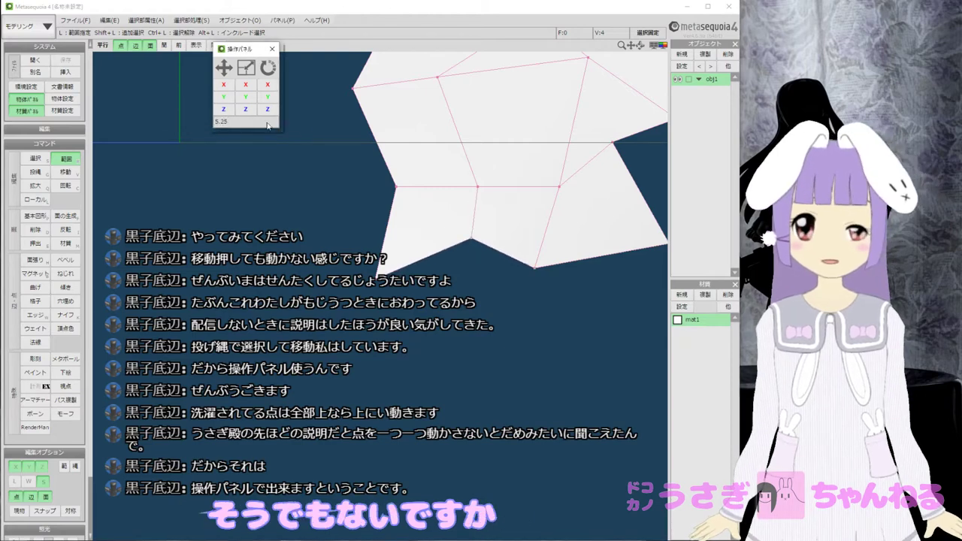
# With the operation panel, move the range-selected upper-left edge vertices 1.50 along Z, and the upper-left interior vertices inward along Z and down along Y.
pyautogui.moveTo(412, 199); pyautogui.dragTo(362, 159)
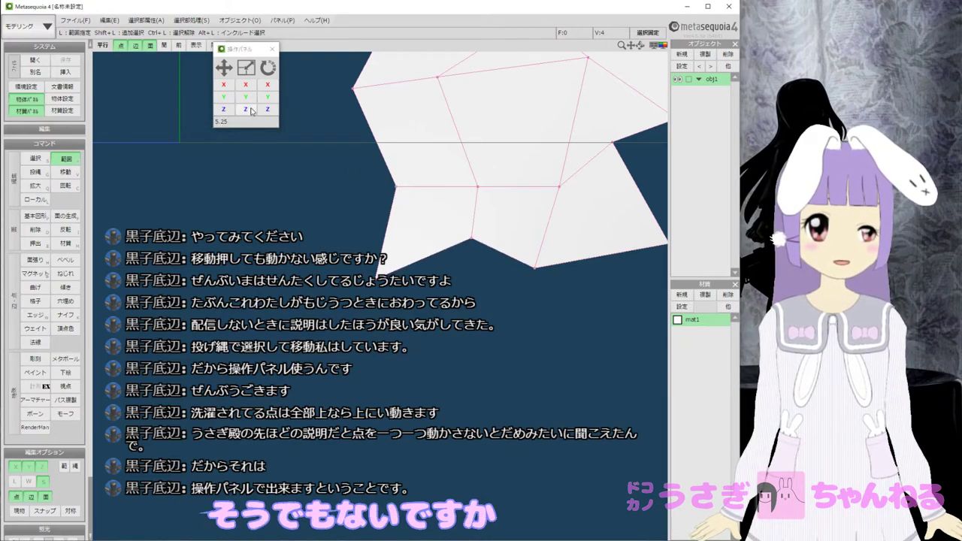
pyautogui.moveTo(252, 111); pyautogui.dragTo(261, 108)
pyautogui.moveTo(400, 171); pyautogui.dragTo(344, 78)
pyautogui.moveTo(223, 110)
pyautogui.mouseDown()
pyautogui.moveTo(248, 111)
pyautogui.moveTo(226, 110)
pyautogui.mouseUp()
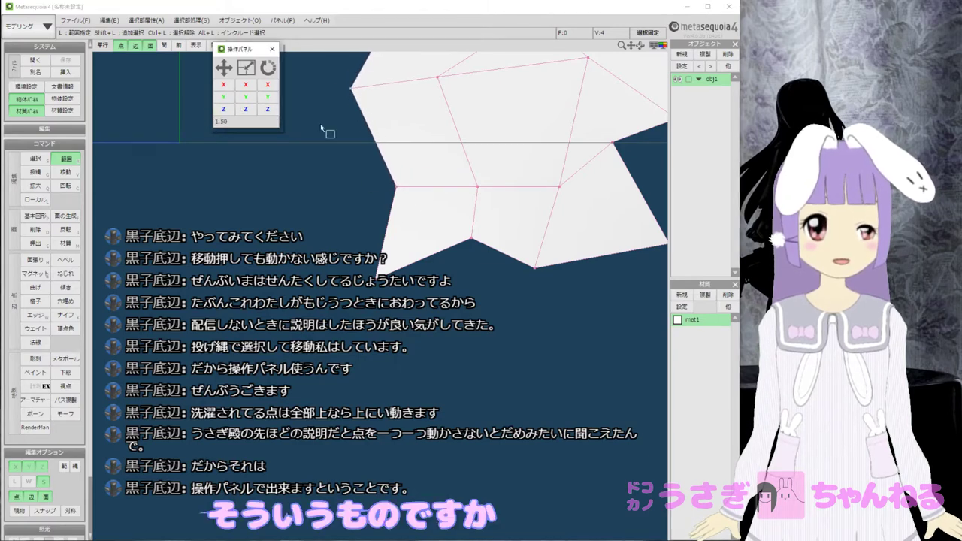
pyautogui.moveTo(457, 104); pyautogui.dragTo(426, 67)
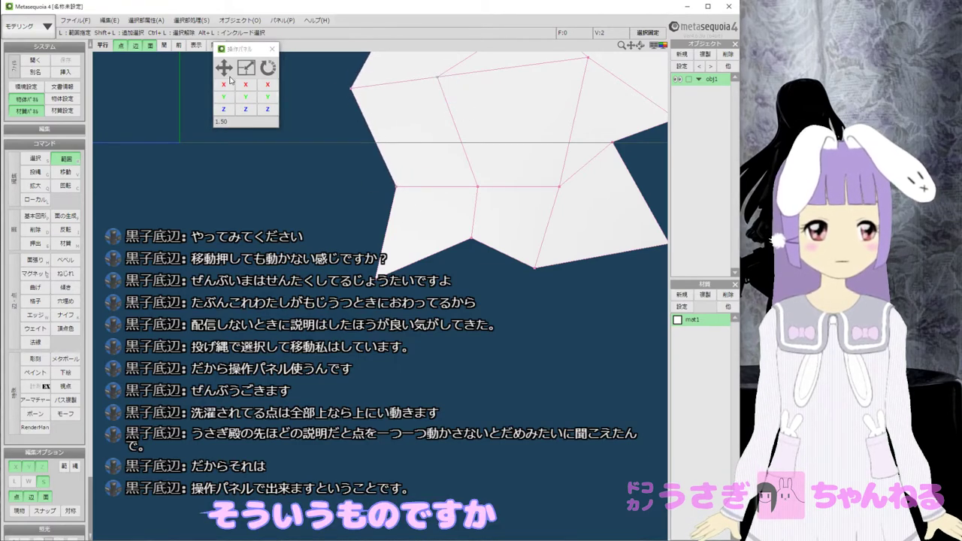
pyautogui.moveTo(228, 111); pyautogui.dragTo(227, 98)
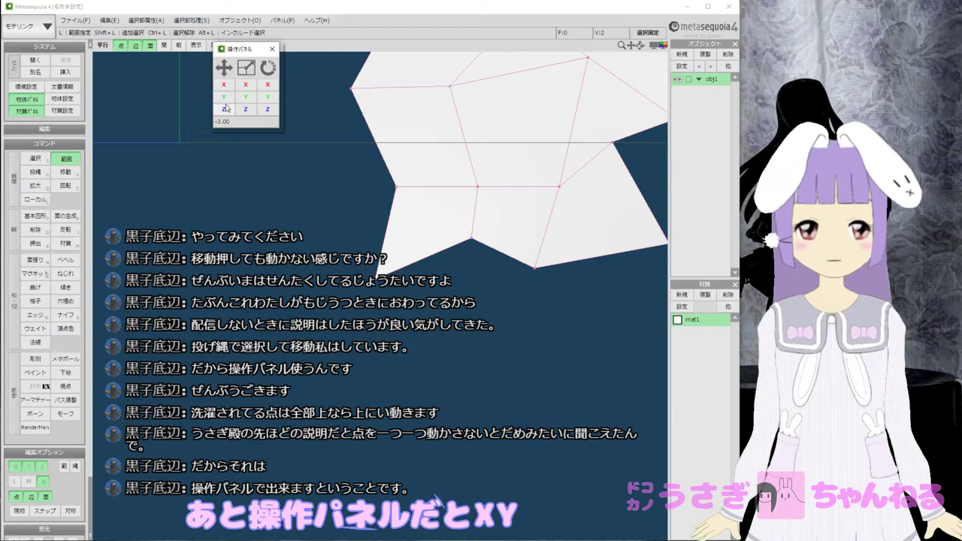
# Reposition the upper-left interior vertex freely in the side view with the Move command, ending with a shift of about -0.75 along Y and -1.12 along Z.
pyautogui.moveTo(458, 152); pyautogui.dragTo(450, 178, button='middle')
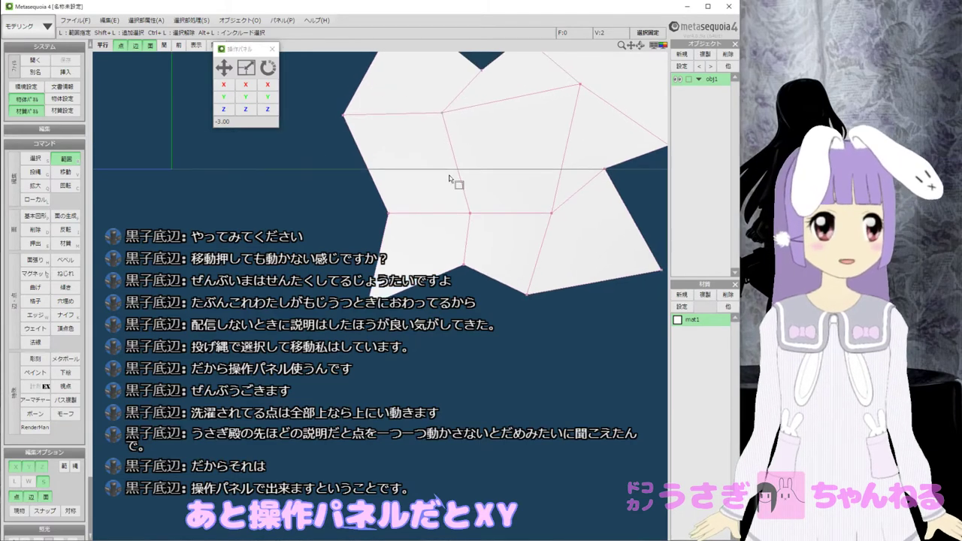
pyautogui.press('v')
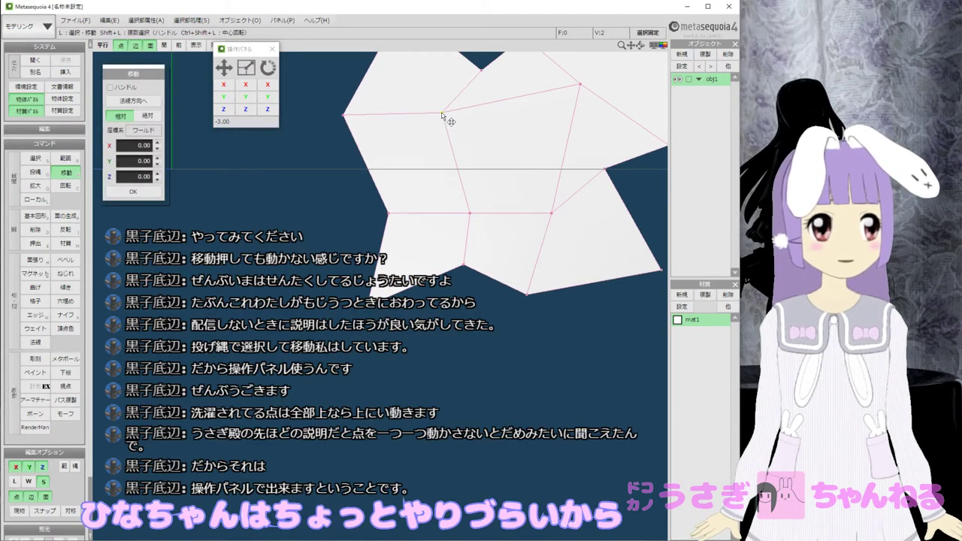
pyautogui.moveTo(442, 113)
pyautogui.mouseDown()
pyautogui.moveTo(462, 130)
pyautogui.moveTo(408, 92)
pyautogui.mouseUp()
pyautogui.press('r')
pyautogui.press('v')
pyautogui.moveTo(448, 120); pyautogui.dragTo(449, 121)
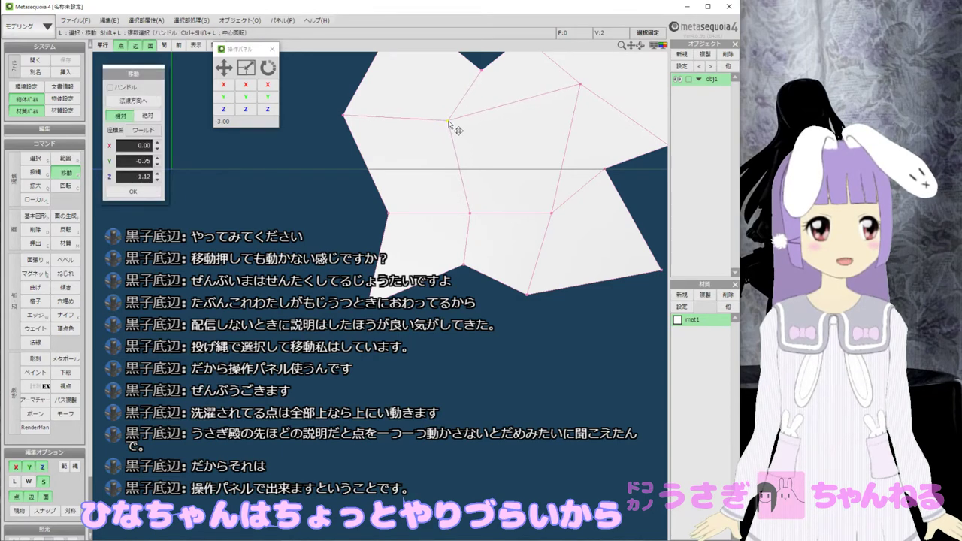
# Clear the interior vertex selection with range selection and reposition the operation panel closer to the box in the side view.
pyautogui.press('r')
pyautogui.moveTo(448, 135); pyautogui.dragTo(456, 176, button='middle')
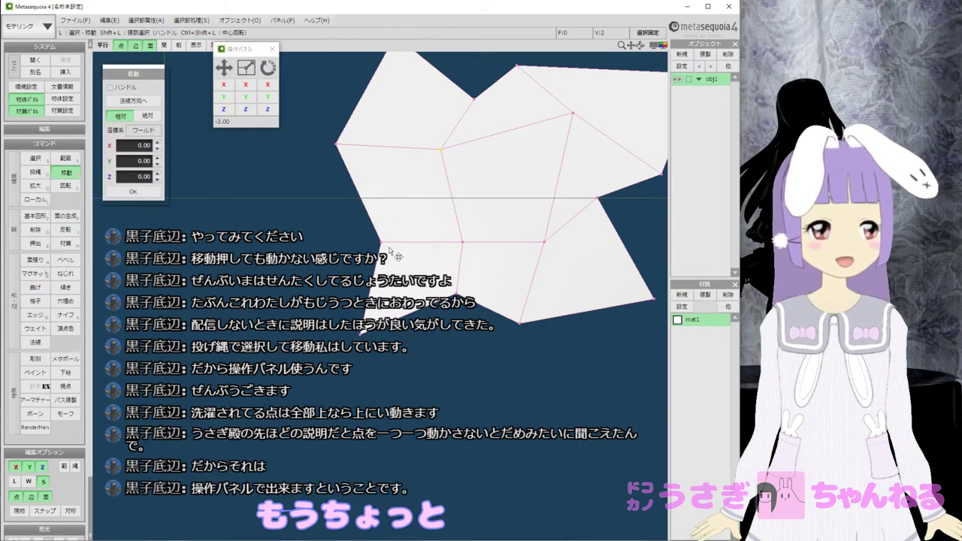
pyautogui.press('g')
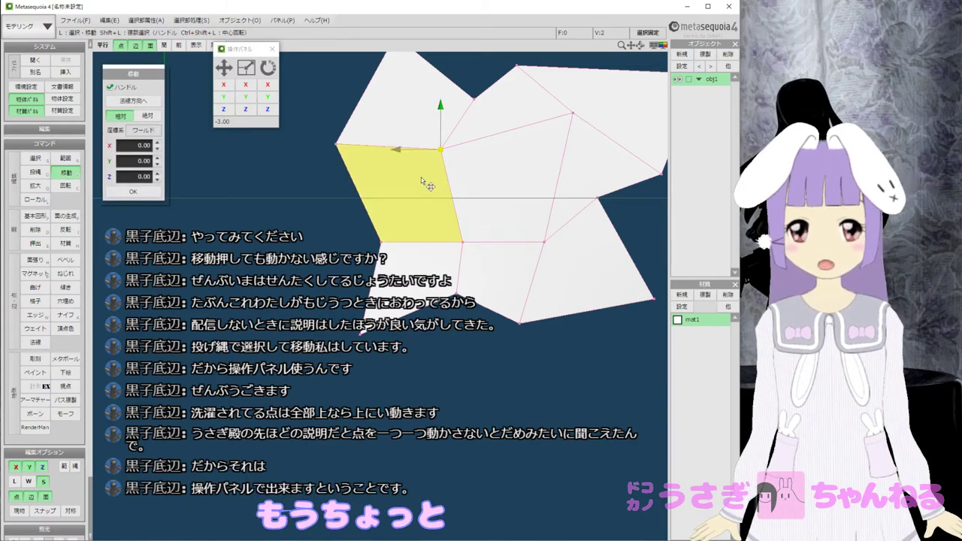
pyautogui.press('r')
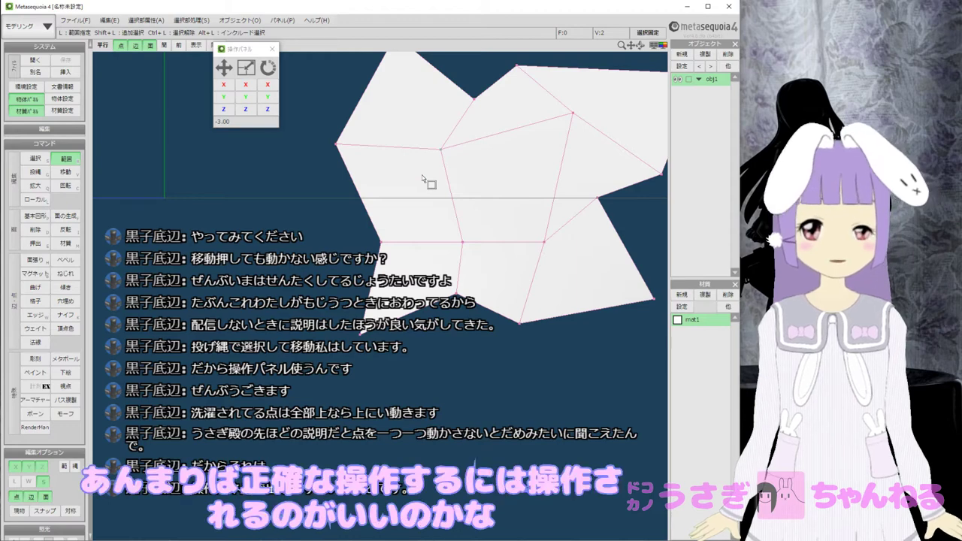
pyautogui.moveTo(246, 53); pyautogui.dragTo(219, 81)
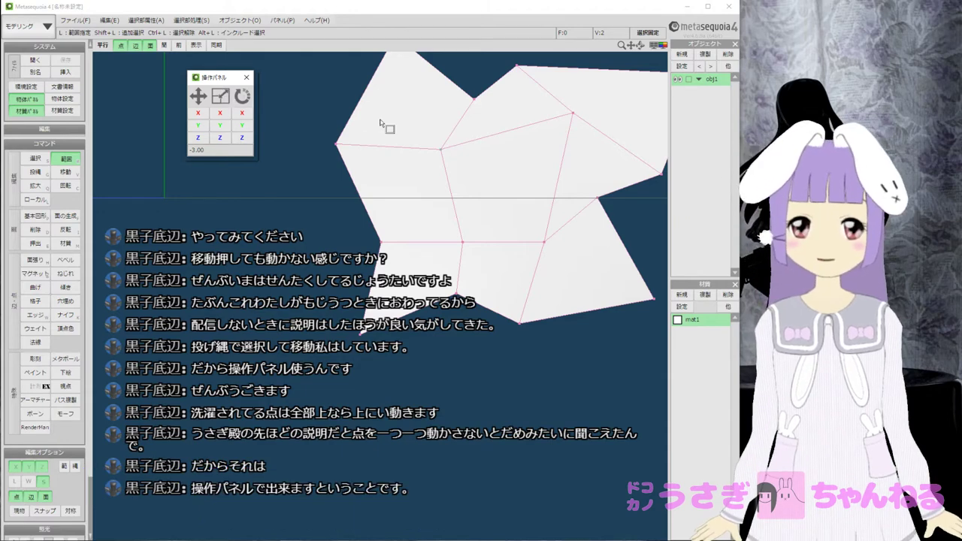
# Range-select the depth row of vertices at the box's upper-left notch corner and activate Move with its handle shown.
pyautogui.moveTo(322, 127)
pyautogui.mouseDown(button='middle')
pyautogui.moveTo(346, 155)
pyautogui.moveTo(326, 137)
pyautogui.mouseUp(button='middle')
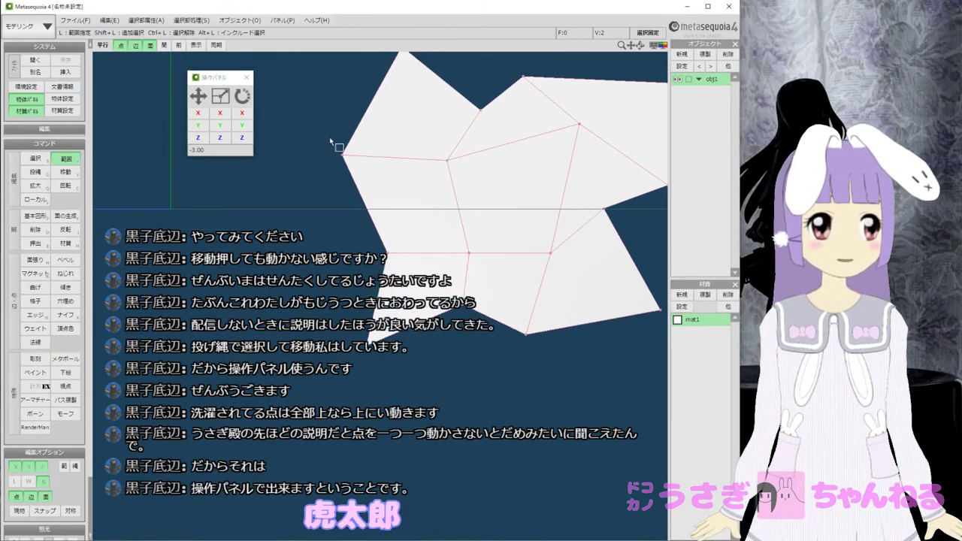
pyautogui.press('v')
pyautogui.press('r')
pyautogui.moveTo(328, 137); pyautogui.dragTo(367, 178)
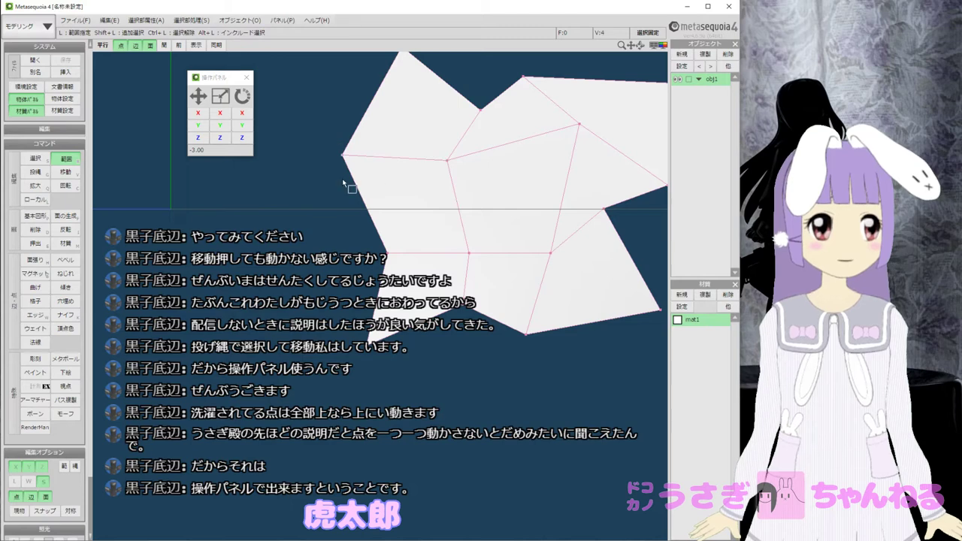
pyautogui.moveTo(342, 178); pyautogui.dragTo(336, 181, button='right')
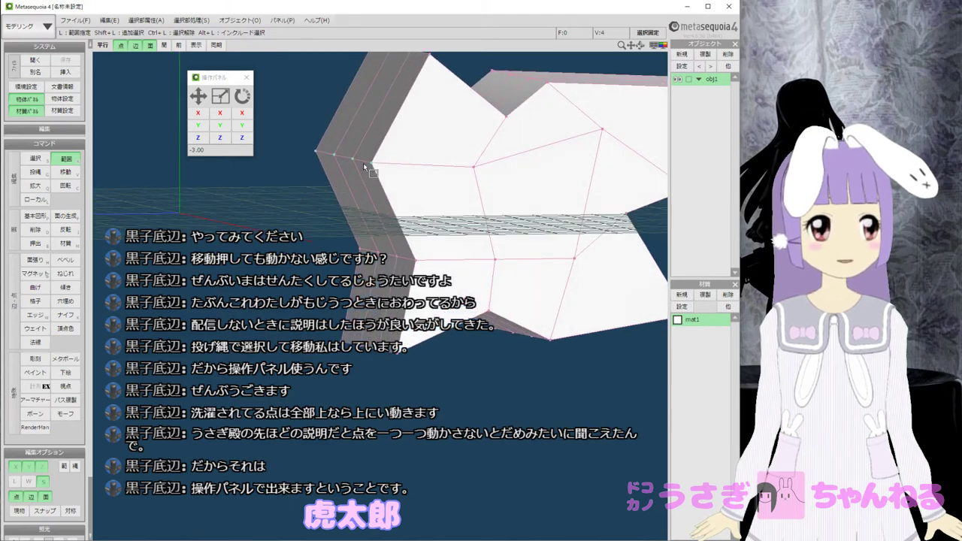
pyautogui.press('t')
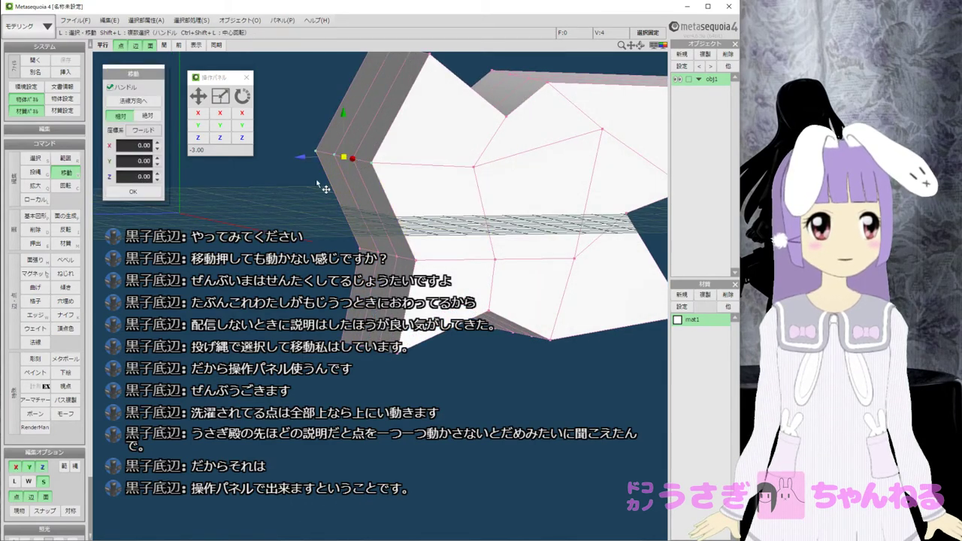
# Try to pick the individual vertices of the upper-left depth row one by one with the Move command.
pyautogui.click(337, 155)
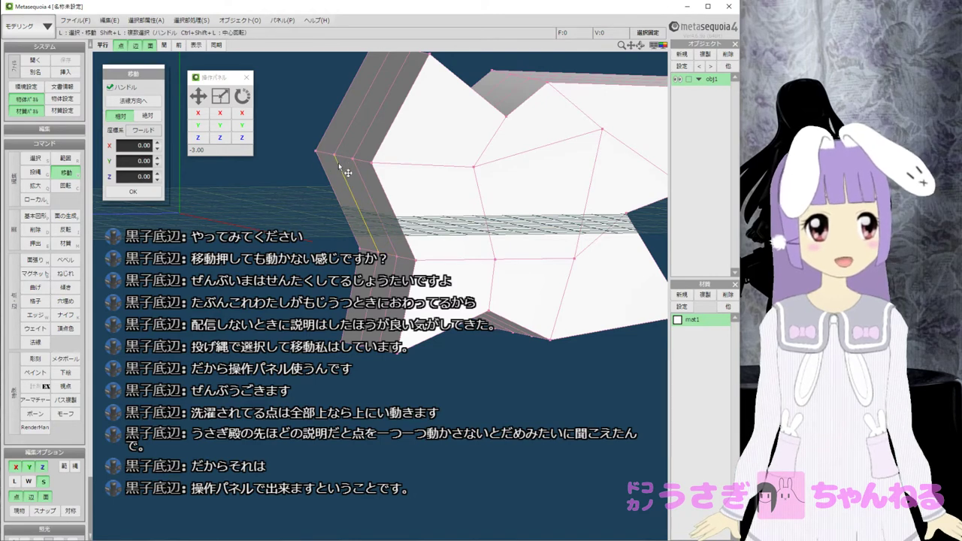
pyautogui.click(66, 172)
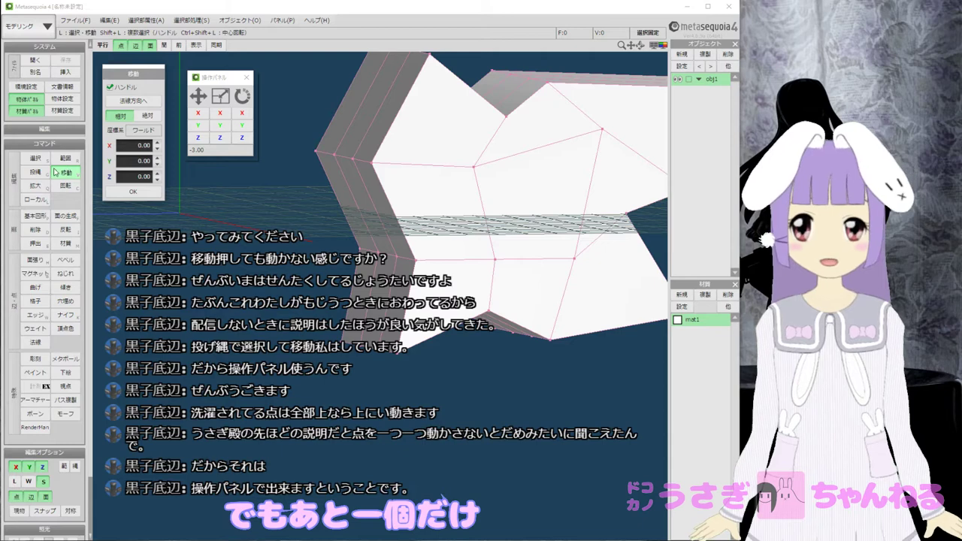
pyautogui.click(333, 155)
pyautogui.click(350, 160)
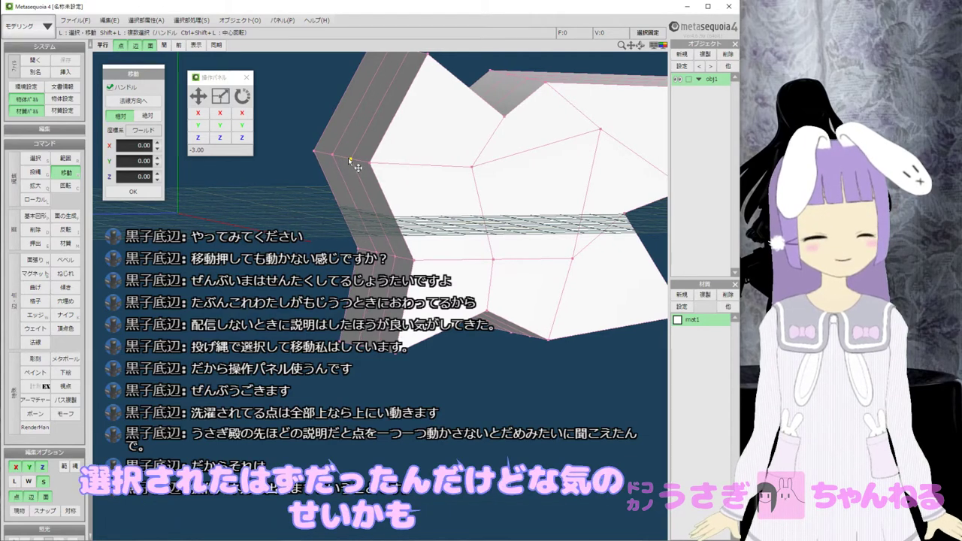
pyautogui.click(387, 166)
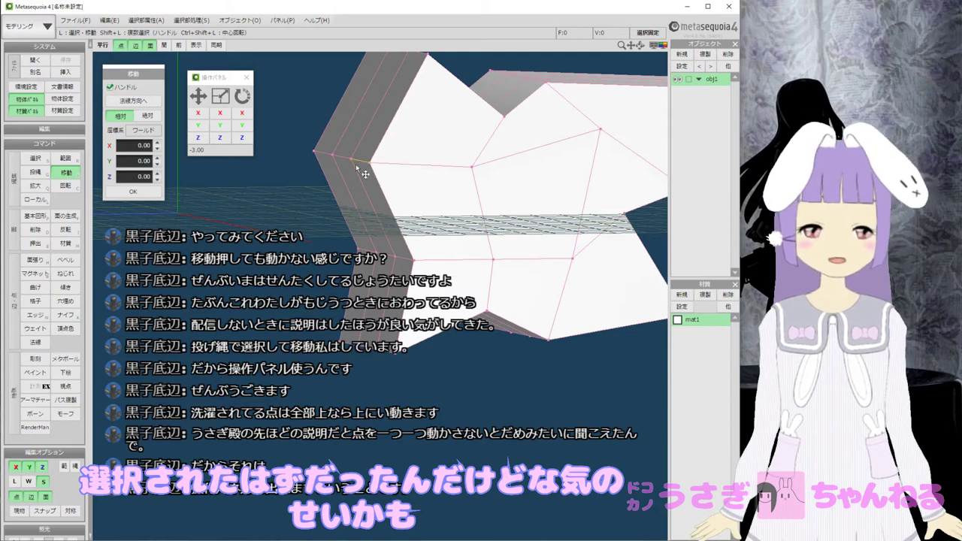
pyautogui.click(352, 168)
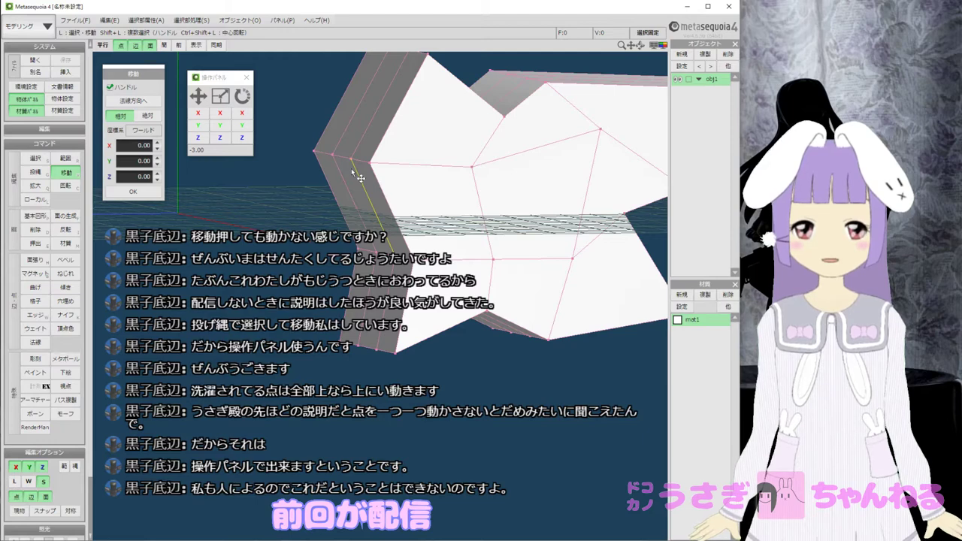
pyautogui.moveTo(351, 167); pyautogui.dragTo(329, 205, button='middle')
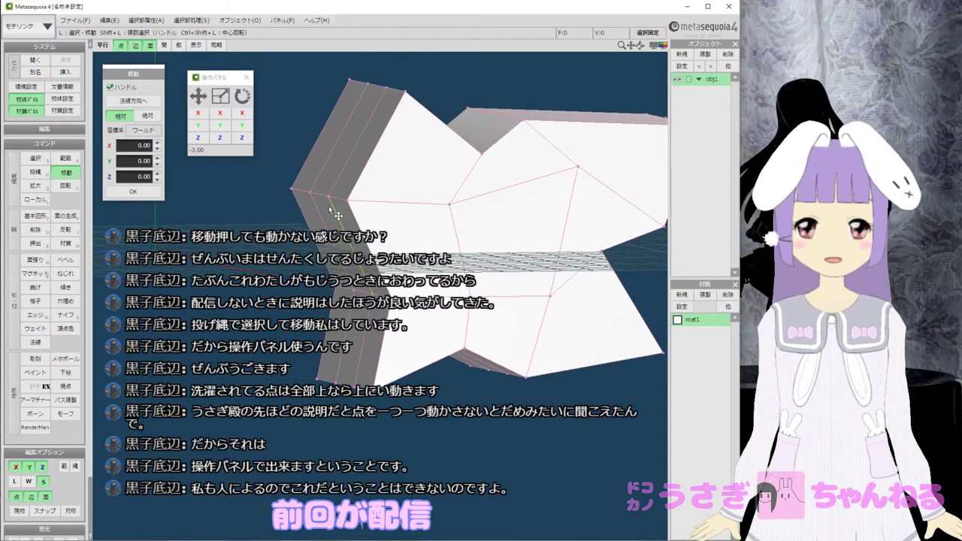
pyautogui.click(306, 158)
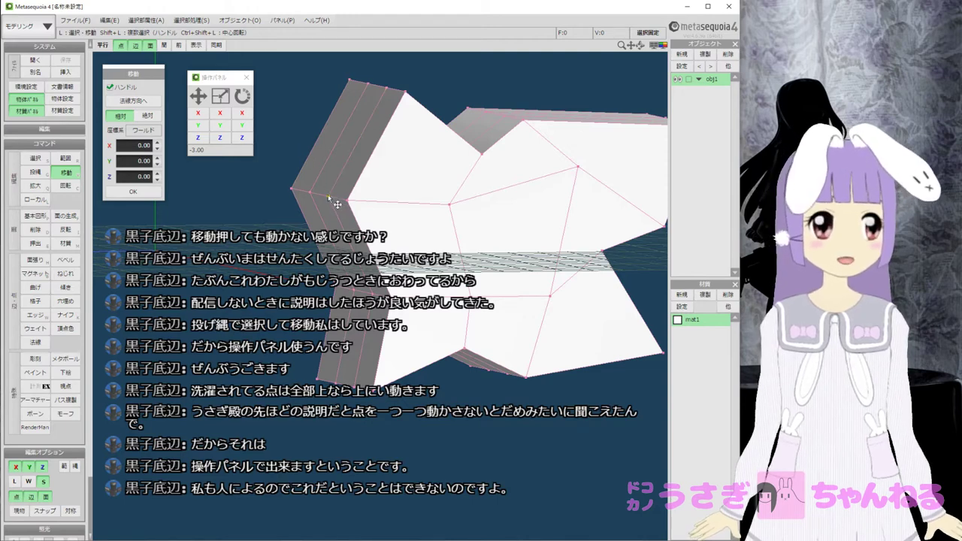
pyautogui.moveTo(328, 197)
pyautogui.mouseDown(button='right')
pyautogui.moveTo(323, 215)
pyautogui.moveTo(331, 214)
pyautogui.mouseUp(button='right')
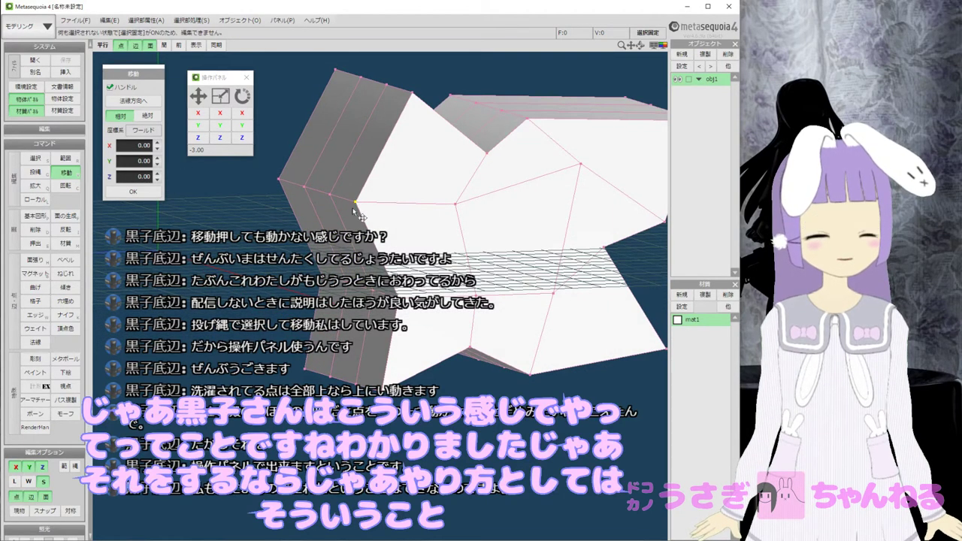
pyautogui.moveTo(390, 215); pyautogui.dragTo(382, 222, button='middle')
pyautogui.moveTo(384, 227); pyautogui.dragTo(302, 273, button='right')
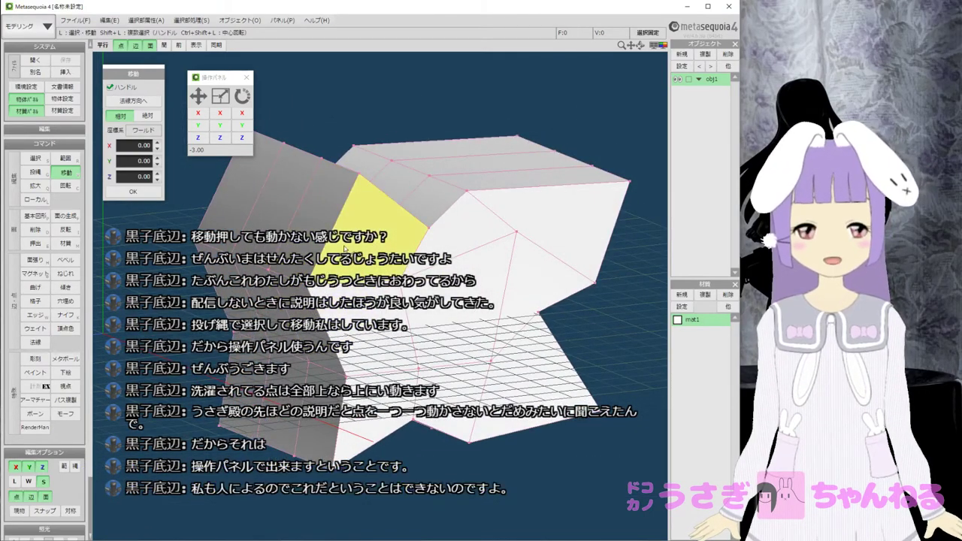
pyautogui.moveTo(355, 229); pyautogui.dragTo(264, 230, button='right')
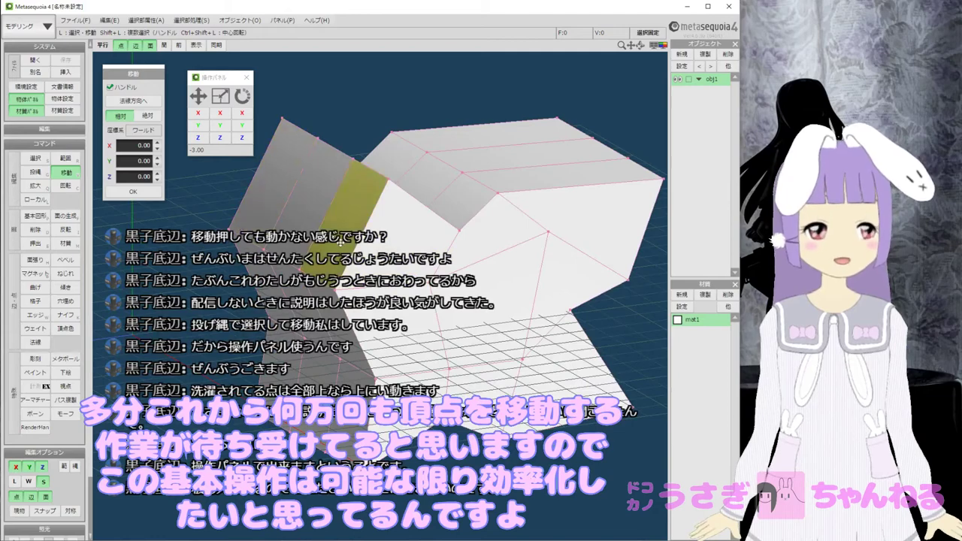
pyautogui.moveTo(334, 238); pyautogui.dragTo(321, 234, button='middle')
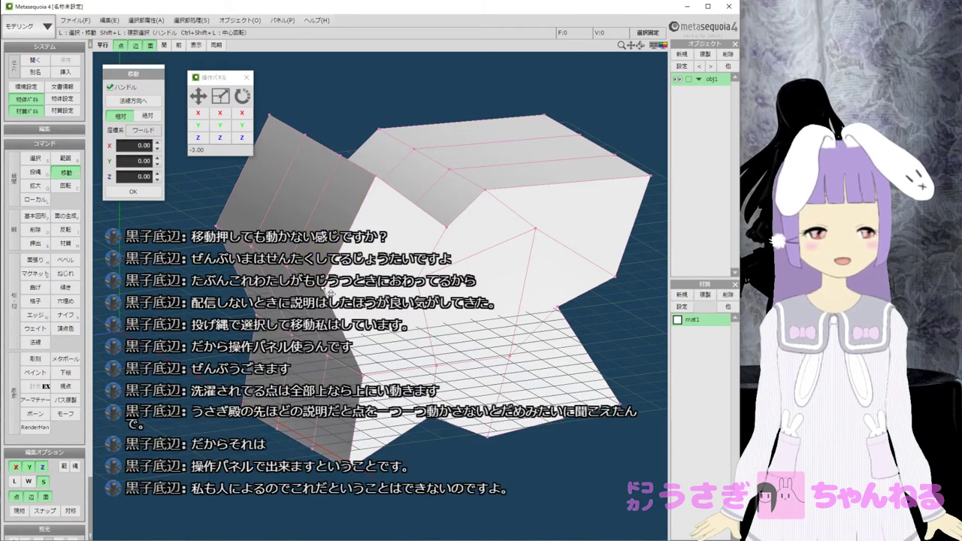
pyautogui.moveTo(322, 220); pyautogui.dragTo(353, 220, button='right')
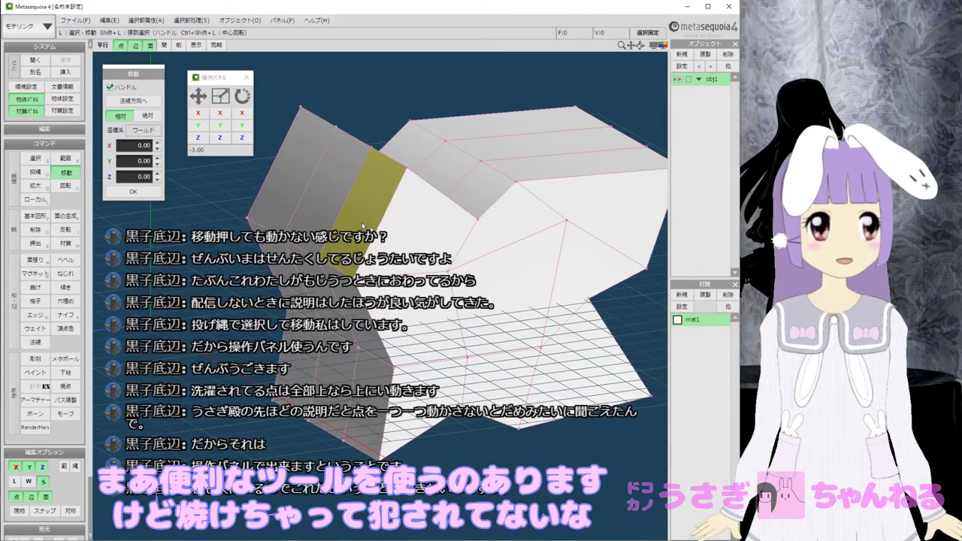
# Restrict the edit options to faces only by disabling vertices and edges, with the Move handle enabled.
pyautogui.click(111, 88)
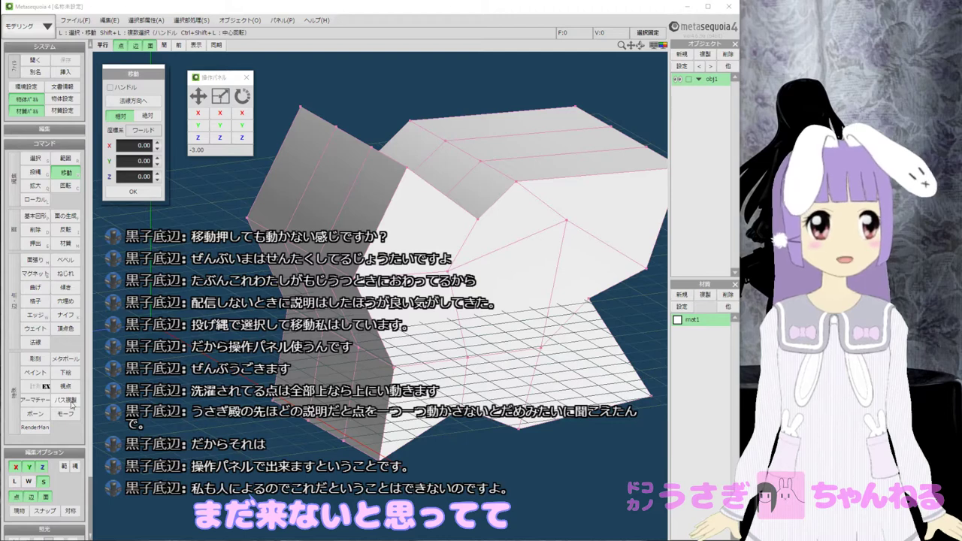
pyautogui.click(49, 498)
pyautogui.click(32, 498)
pyautogui.click(20, 498)
pyautogui.click(31, 499)
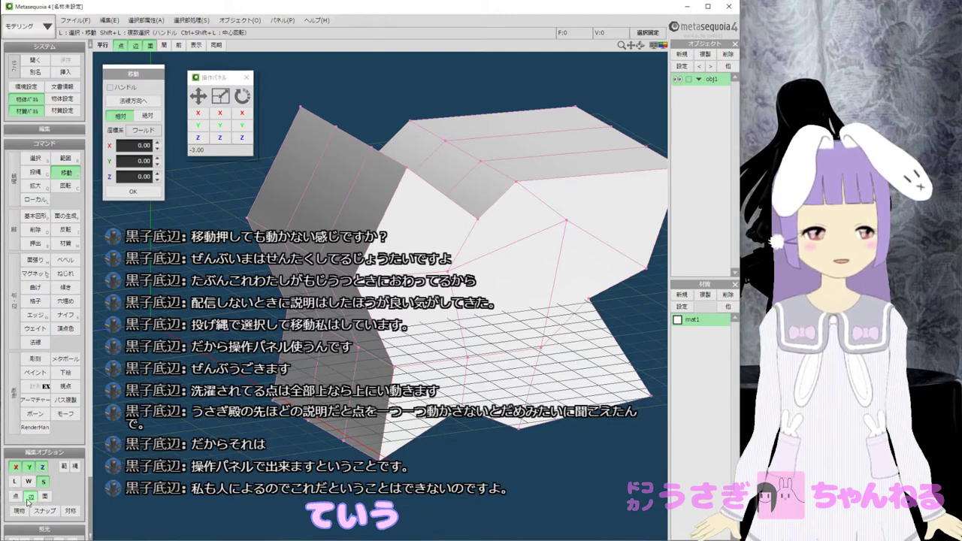
pyautogui.click(45, 497)
pyautogui.click(31, 496)
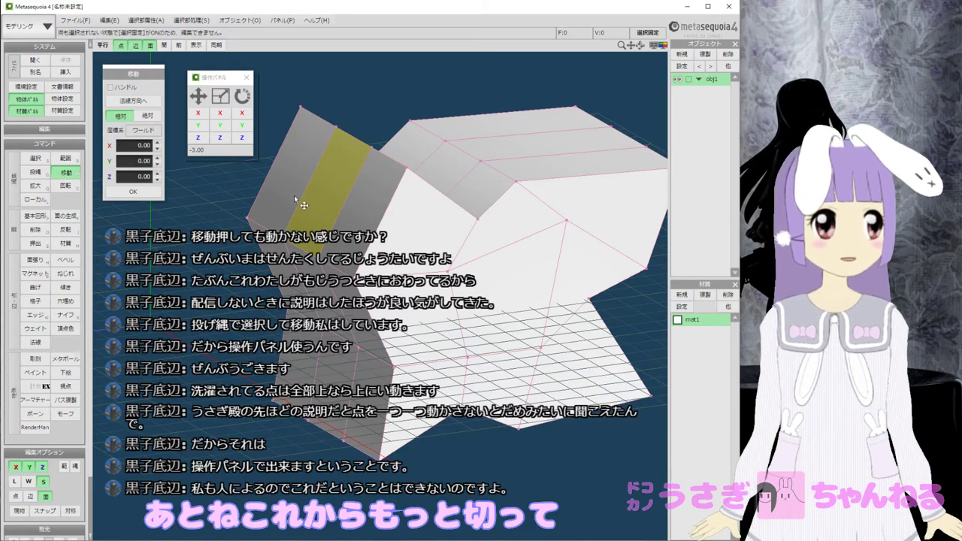
pyautogui.press('v')
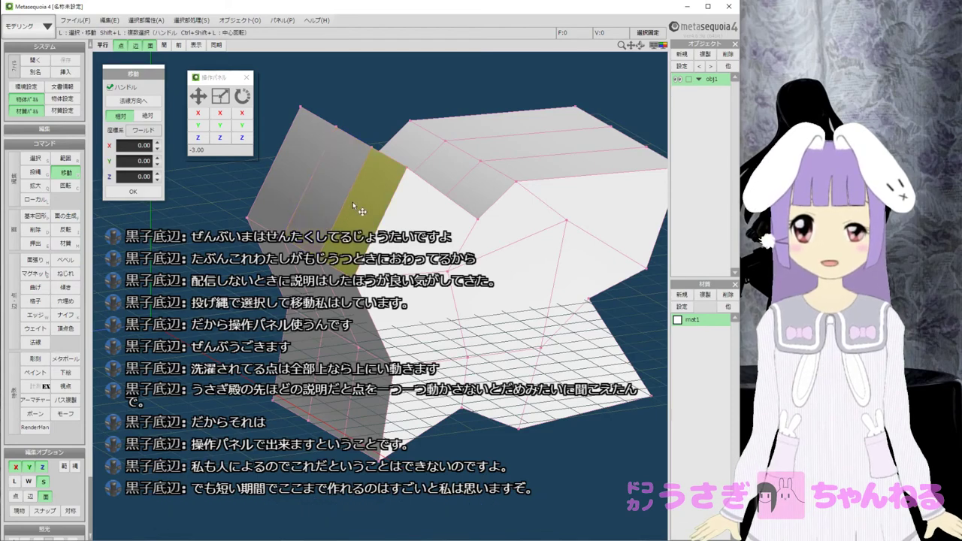
pyautogui.moveTo(310, 195); pyautogui.dragTo(332, 269, button='right')
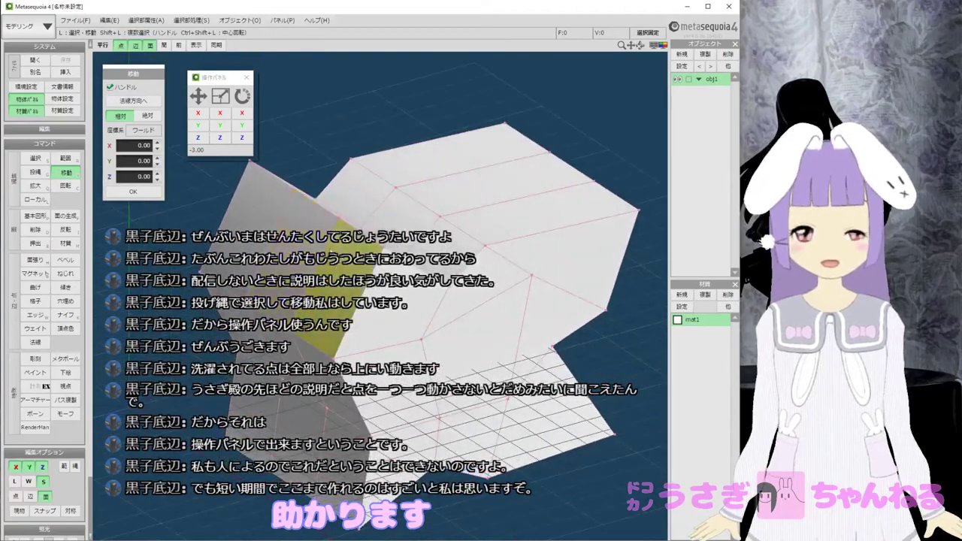
pyautogui.moveTo(341, 224); pyautogui.dragTo(361, 245, button='right')
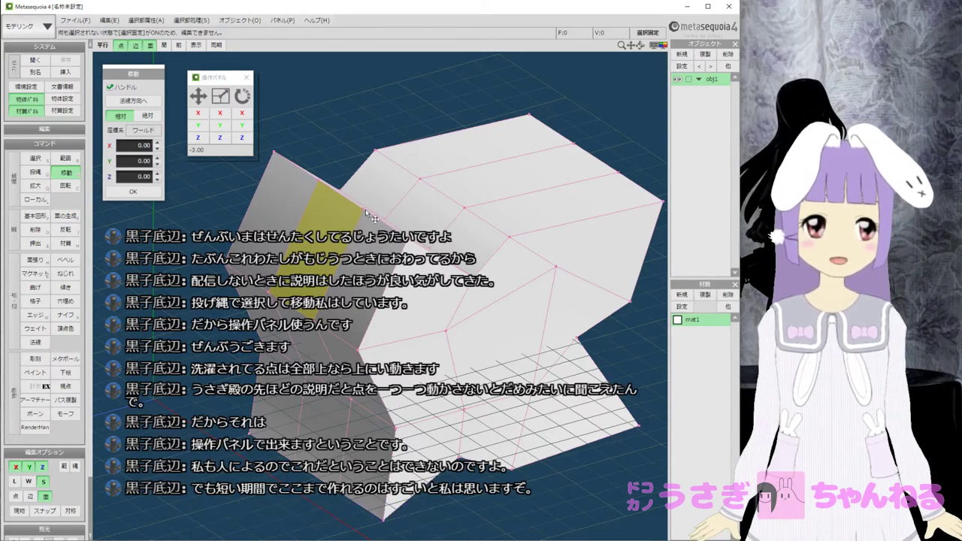
pyautogui.moveTo(332, 242)
pyautogui.mouseDown(button='right')
pyautogui.moveTo(321, 249)
pyautogui.moveTo(338, 249)
pyautogui.mouseUp(button='right')
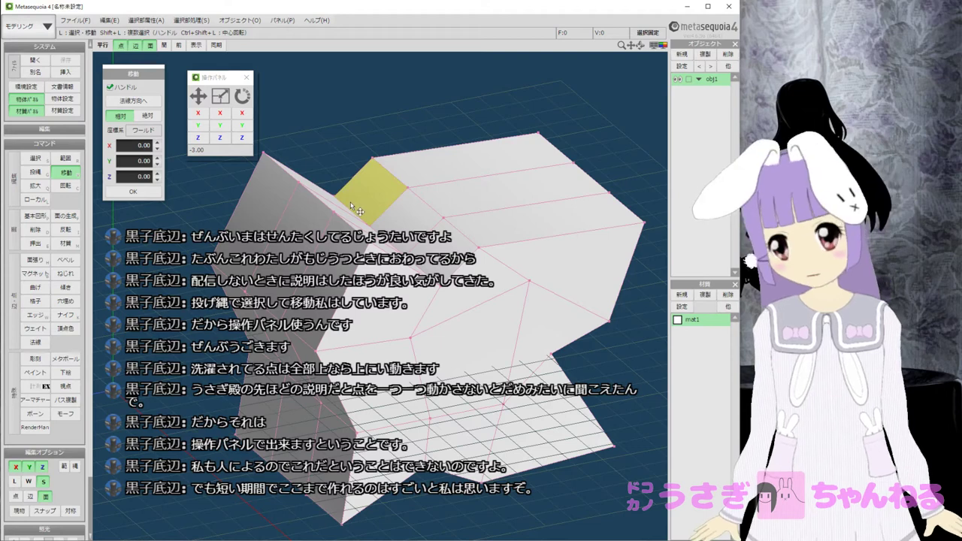
pyautogui.moveTo(343, 209); pyautogui.dragTo(356, 197, button='middle')
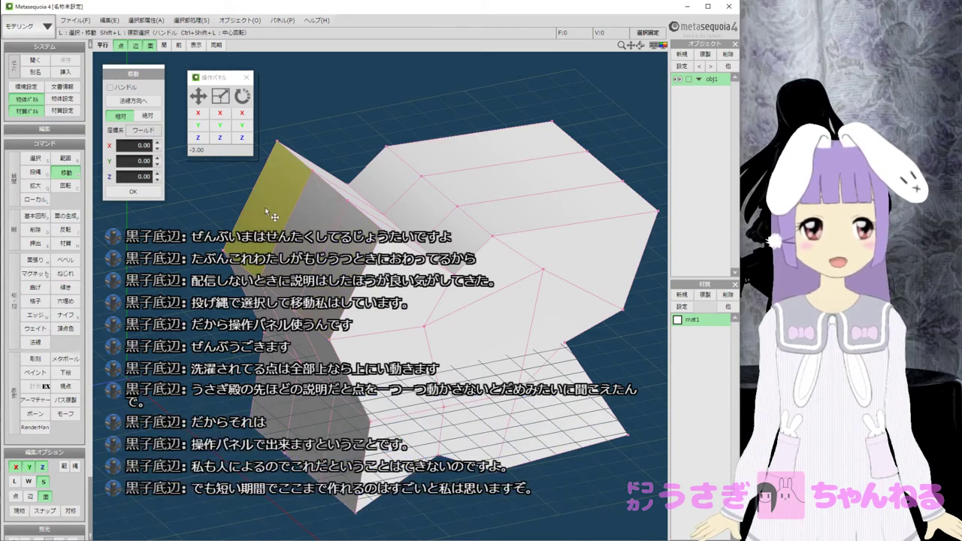
pyautogui.moveTo(272, 216); pyautogui.dragTo(389, 305, button='right')
pyautogui.moveTo(445, 335); pyautogui.dragTo(448, 329, button='middle')
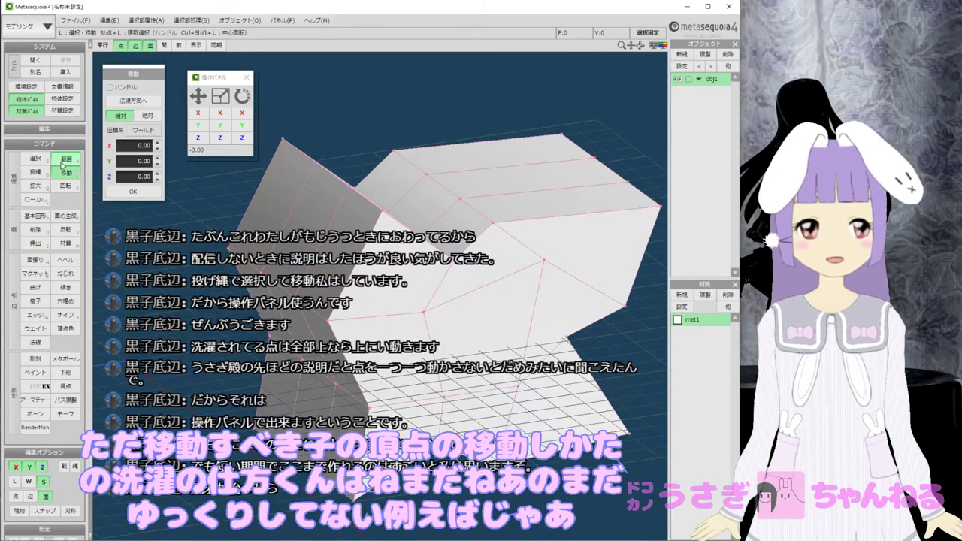
# Select all connected faces of the box using the Select command's connected-faces mode.
pyautogui.click(38, 160)
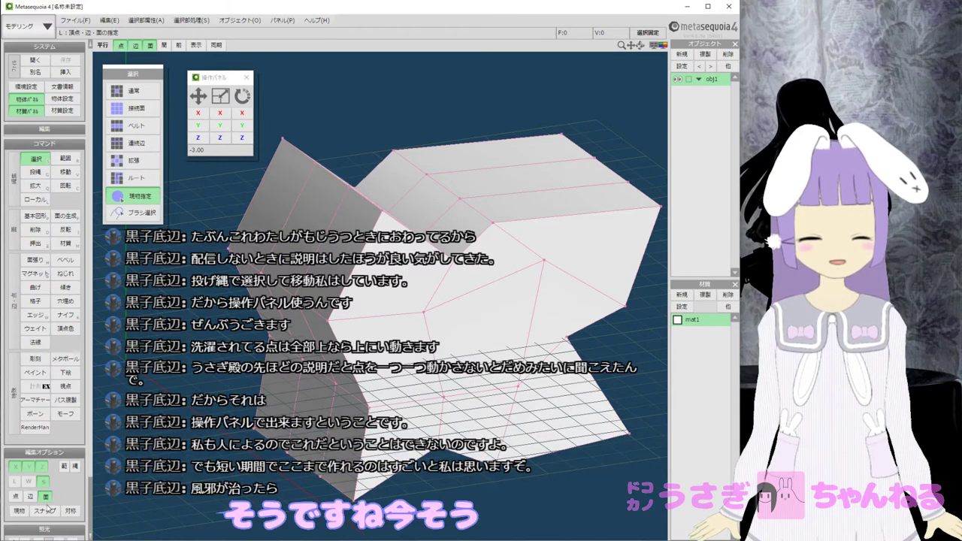
pyautogui.click(143, 96)
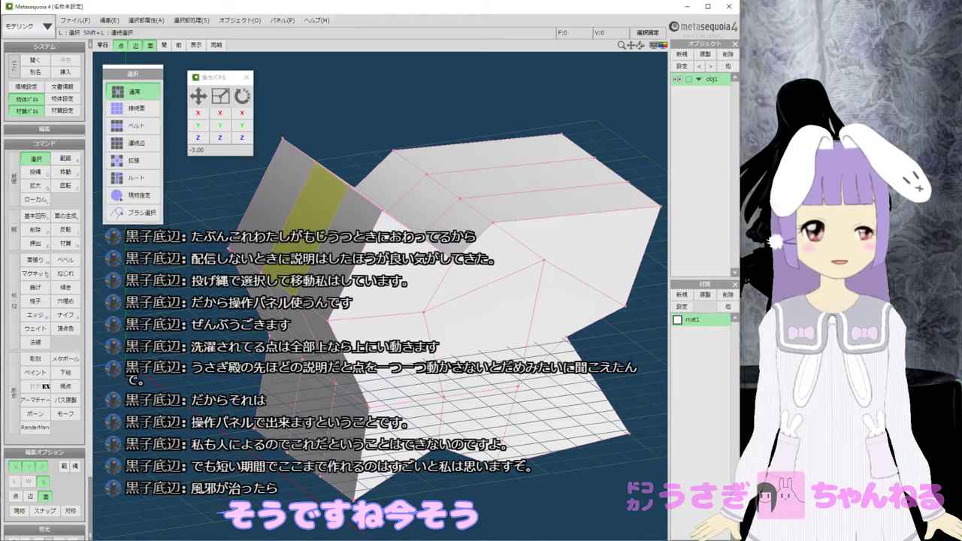
pyautogui.click(136, 108)
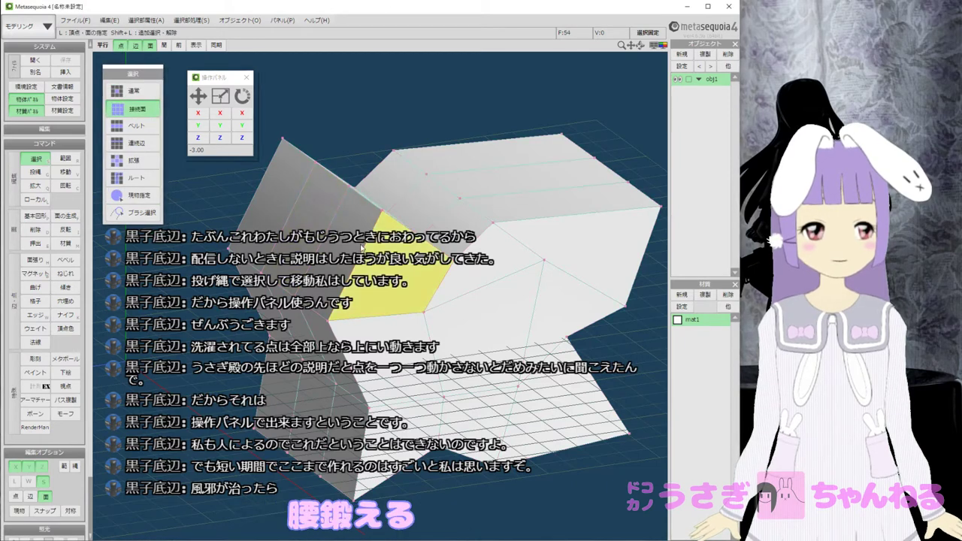
# Move the selected box with the Move command and its handle, ending with a shift of about -3.81 X, 1.42 Y and 7.33 Z.
pyautogui.press('v')
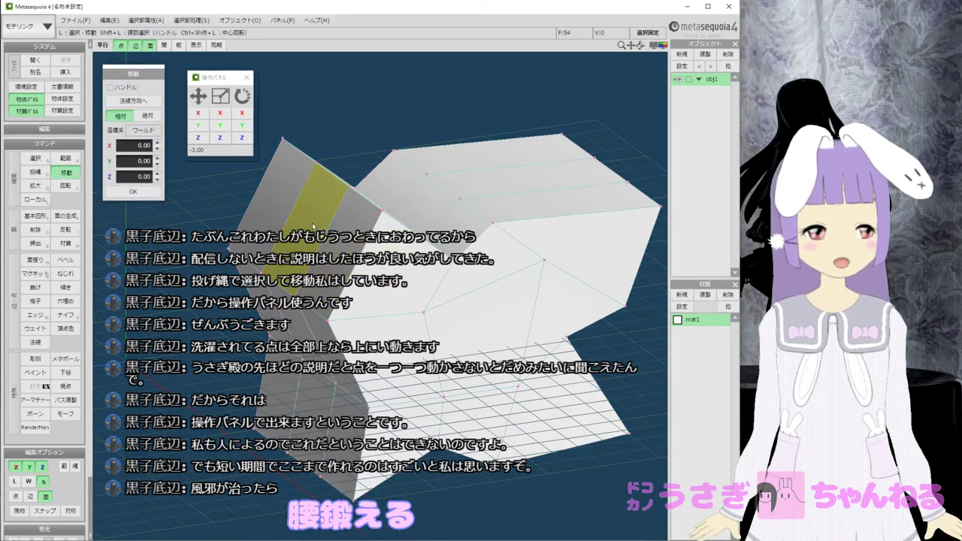
pyautogui.moveTo(311, 222)
pyautogui.mouseDown()
pyautogui.moveTo(277, 223)
pyautogui.moveTo(313, 228)
pyautogui.mouseUp()
pyautogui.click(111, 88)
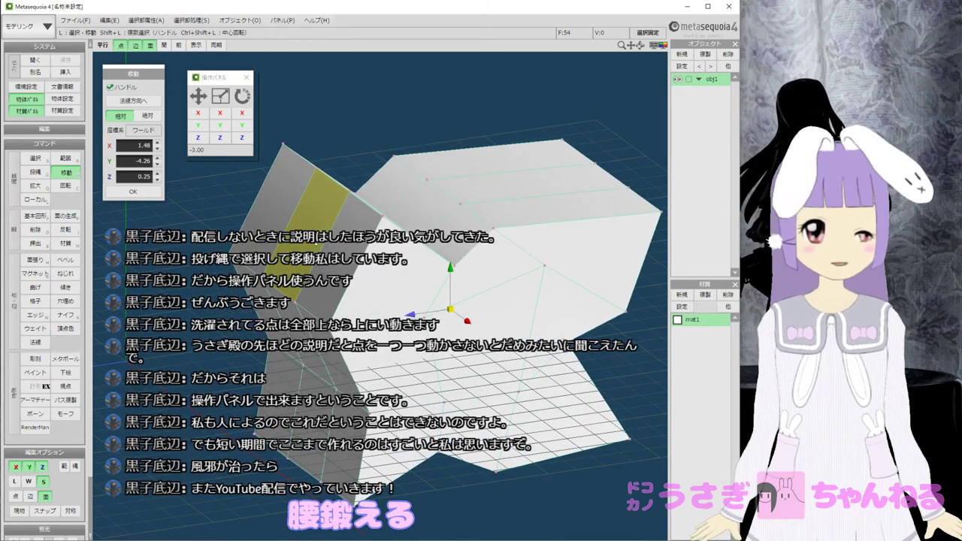
pyautogui.moveTo(413, 314); pyautogui.dragTo(455, 311)
pyautogui.moveTo(315, 242); pyautogui.dragTo(306, 241)
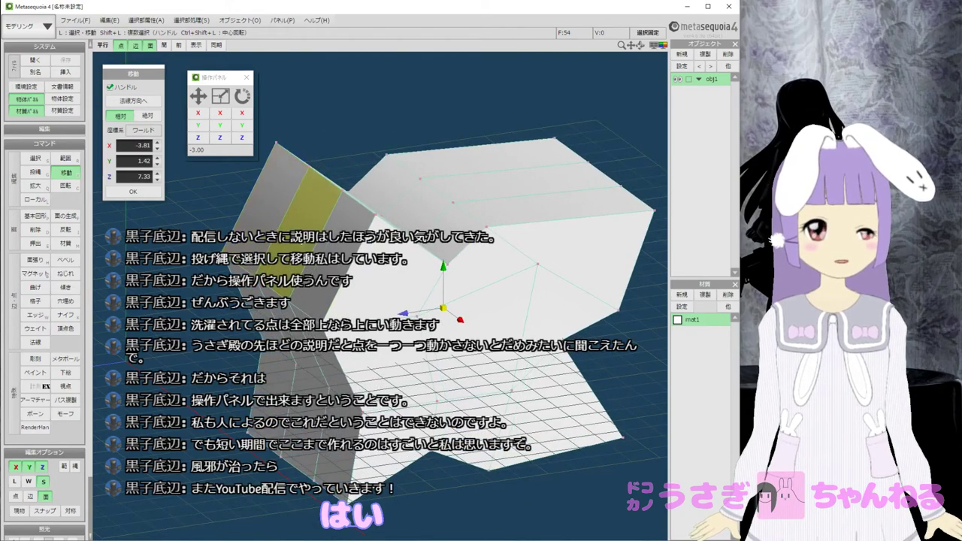
# Assign the dice net image サイコロ_1.bmp as the pattern texture of material mat1 and accept the material settings.
pyautogui.moveTo(306, 242); pyautogui.dragTo(412, 262, button='right')
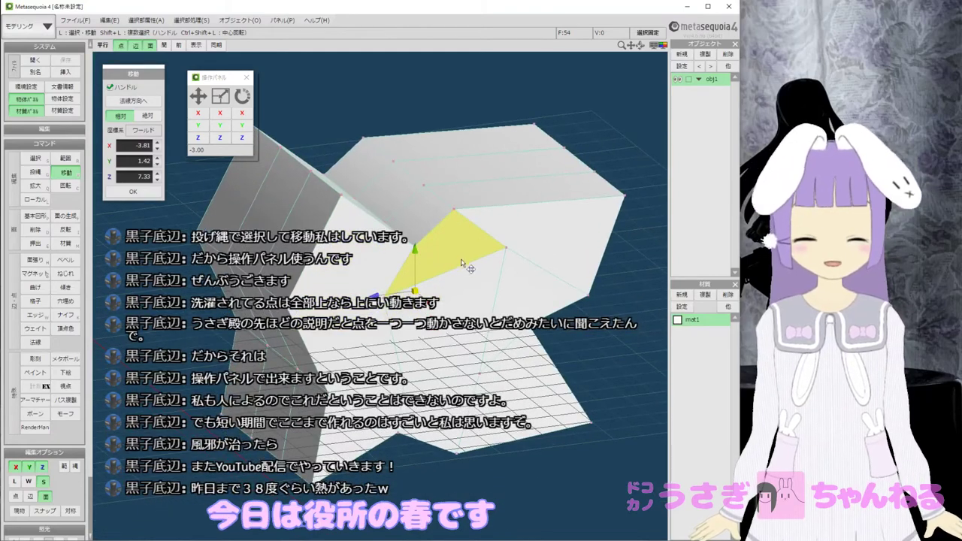
pyautogui.moveTo(459, 259); pyautogui.dragTo(438, 268, button='middle')
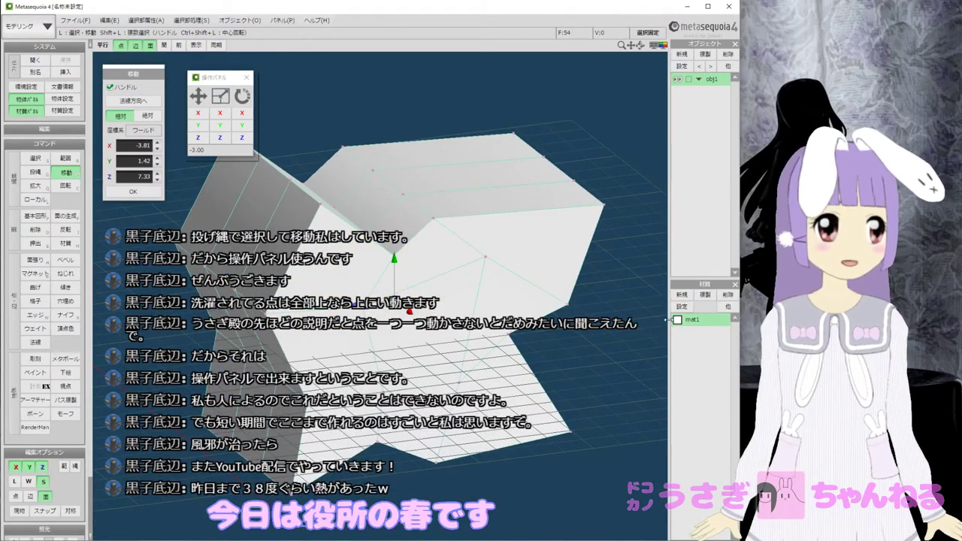
pyautogui.doubleClick(692, 323)
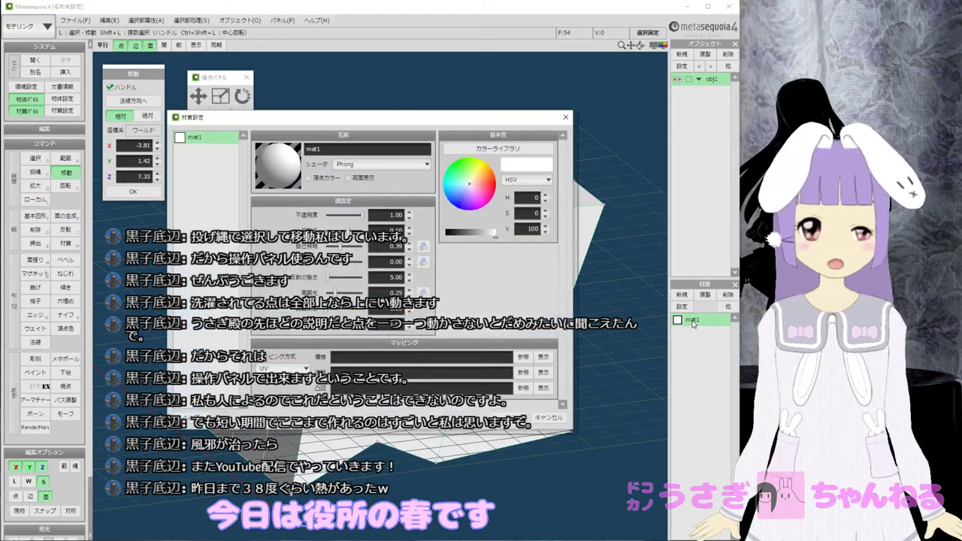
pyautogui.click(421, 144)
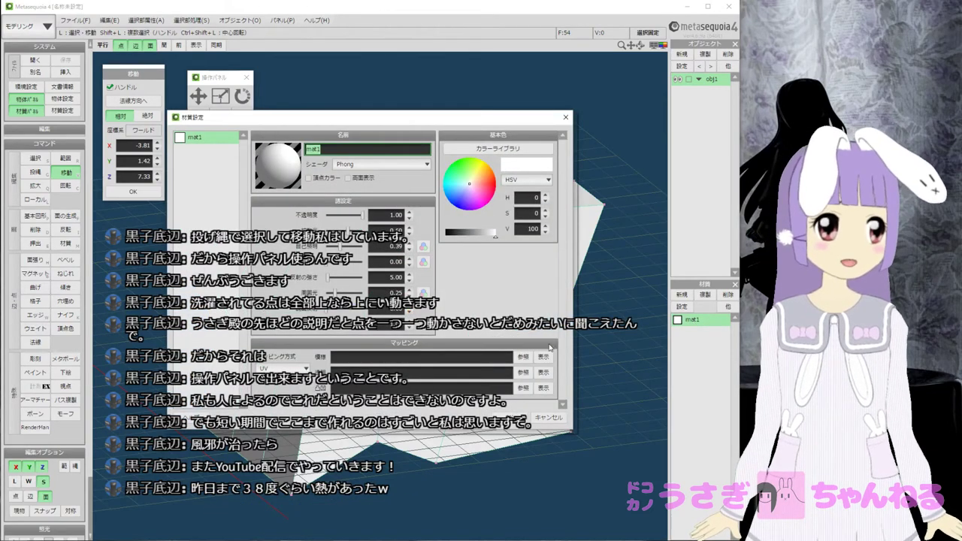
pyautogui.click(523, 356)
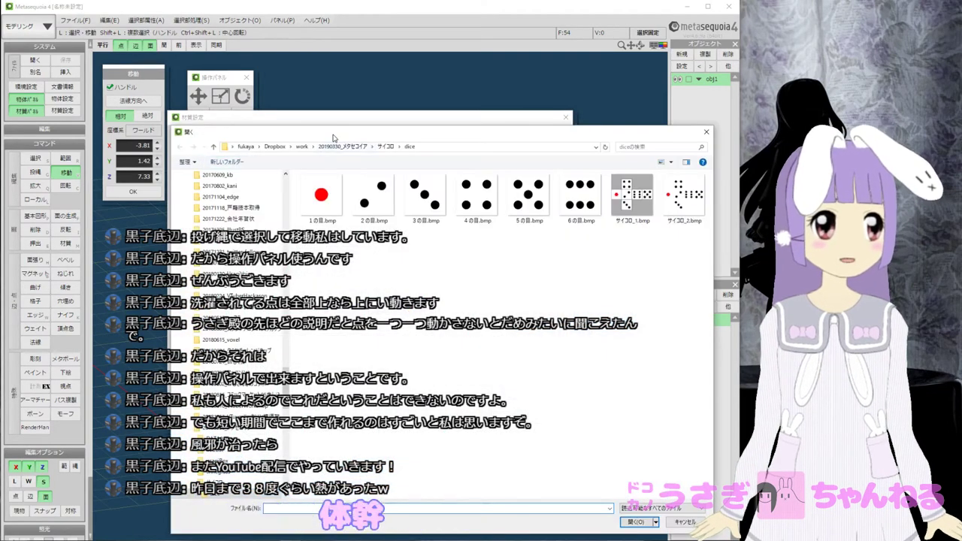
pyautogui.press('Escape')
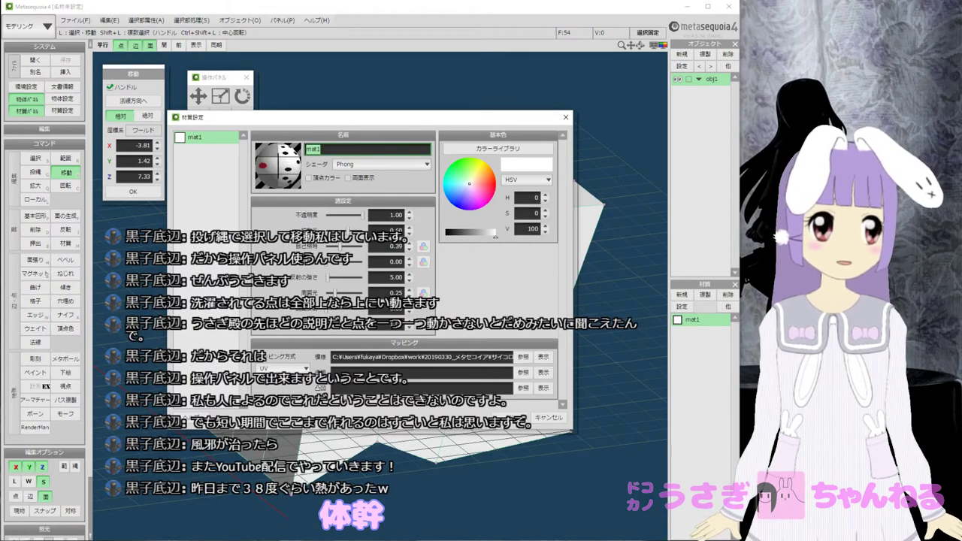
pyautogui.click(506, 415)
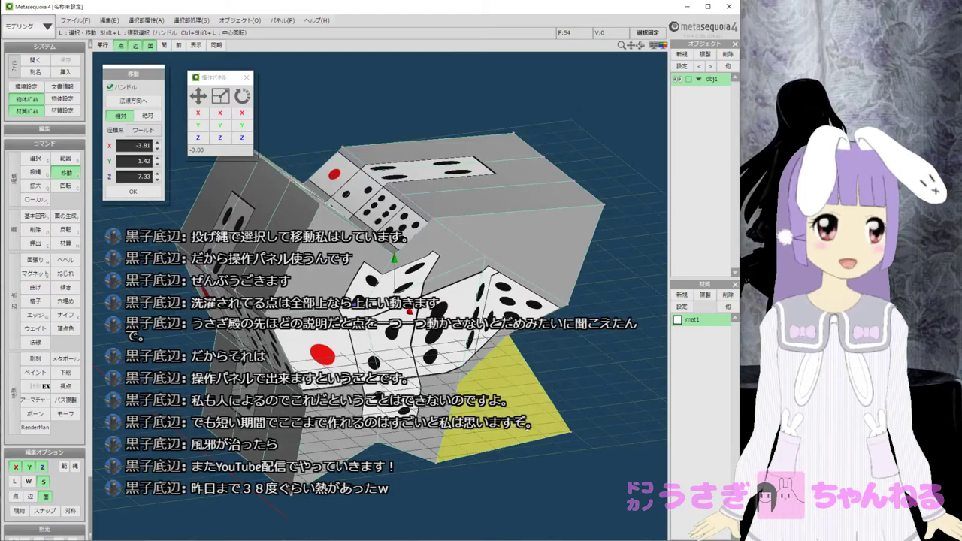
# Deselect everything, restrict the edit options to edges only and select all edges of the box.
pyautogui.moveTo(525, 411); pyautogui.dragTo(455, 307, button='right')
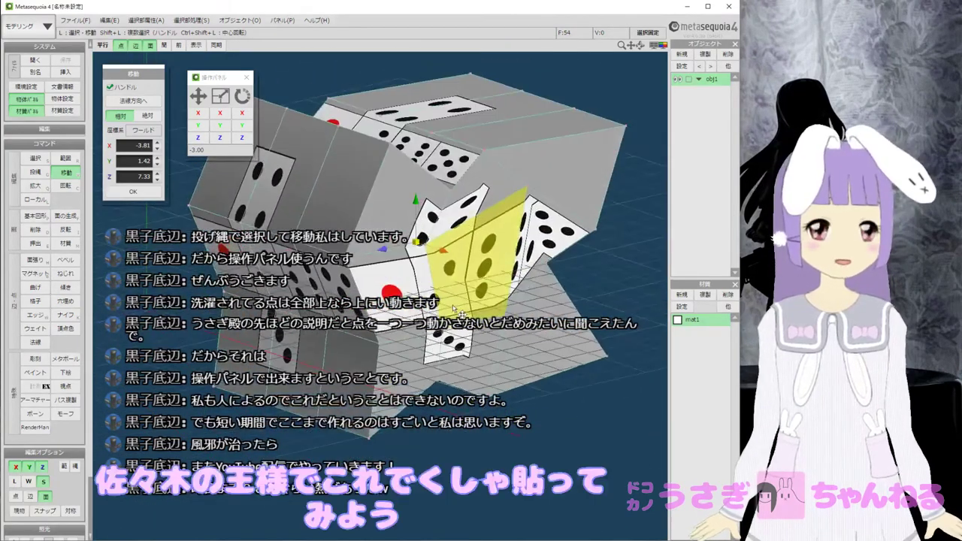
pyautogui.click(27, 25)
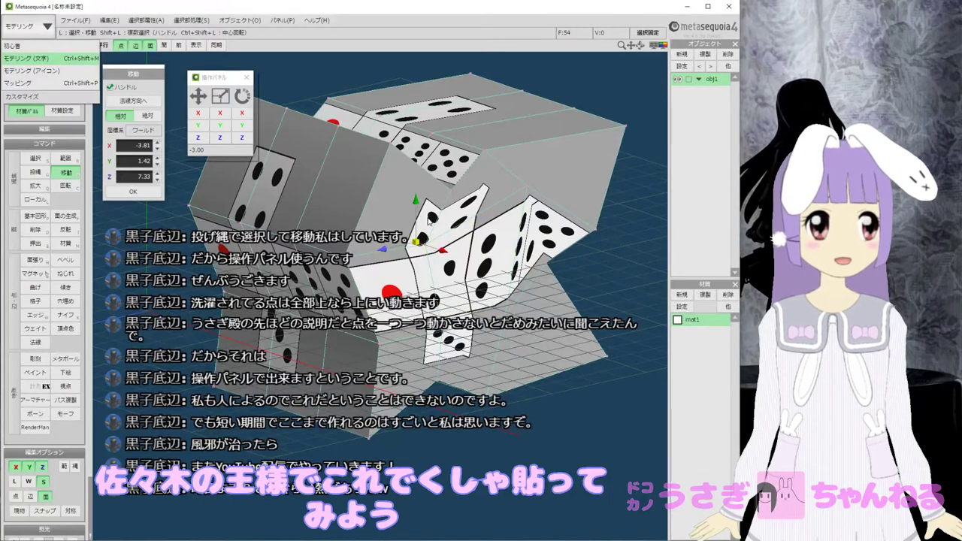
pyautogui.click(129, 9)
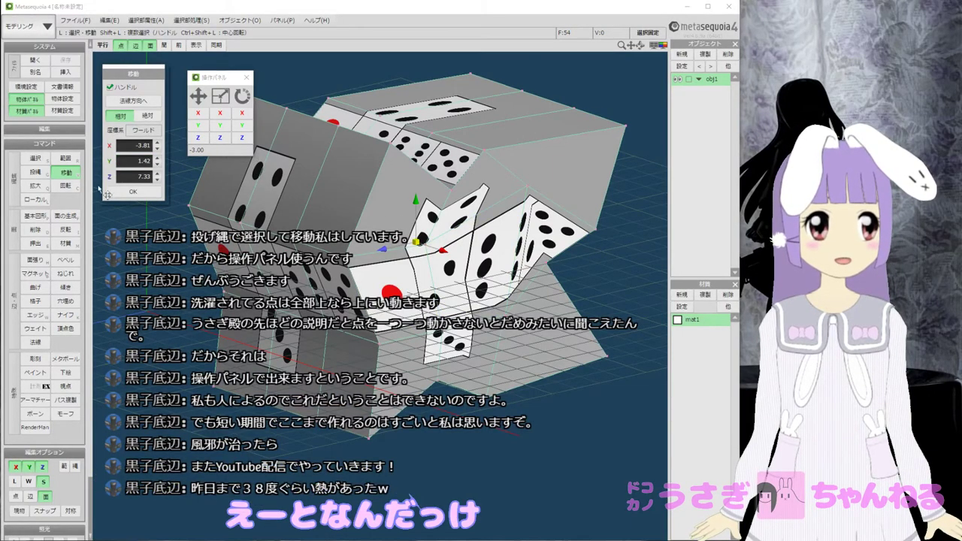
pyautogui.click(266, 452)
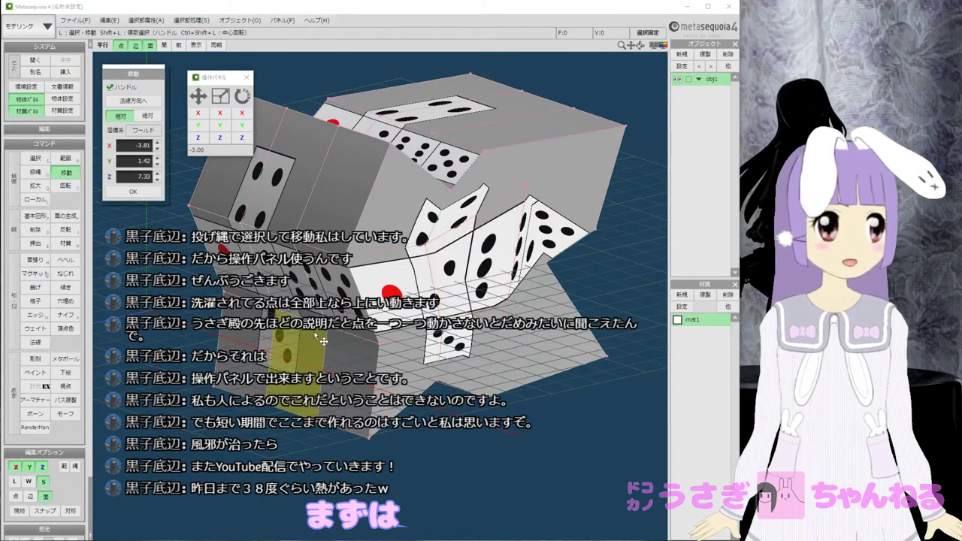
pyautogui.moveTo(328, 344); pyautogui.dragTo(342, 369, button='right')
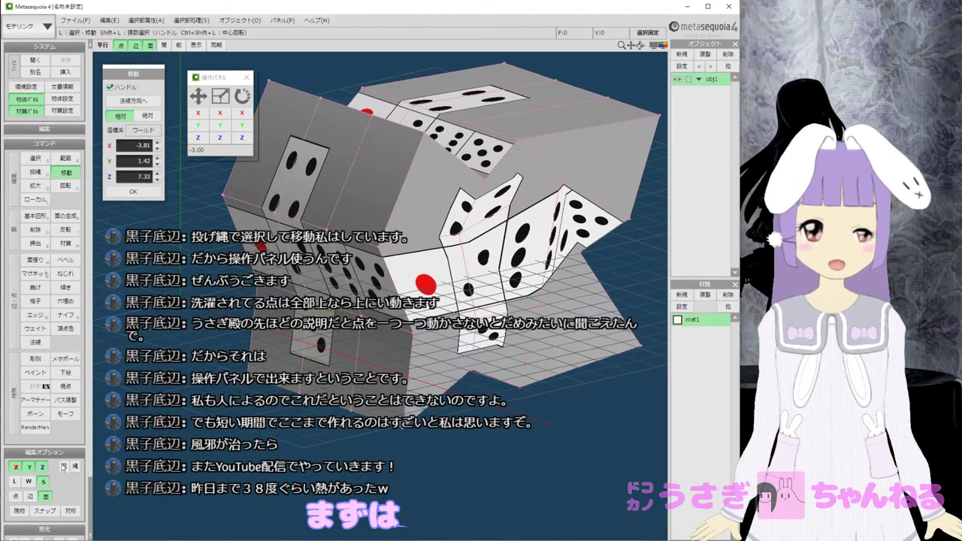
pyautogui.click(30, 496)
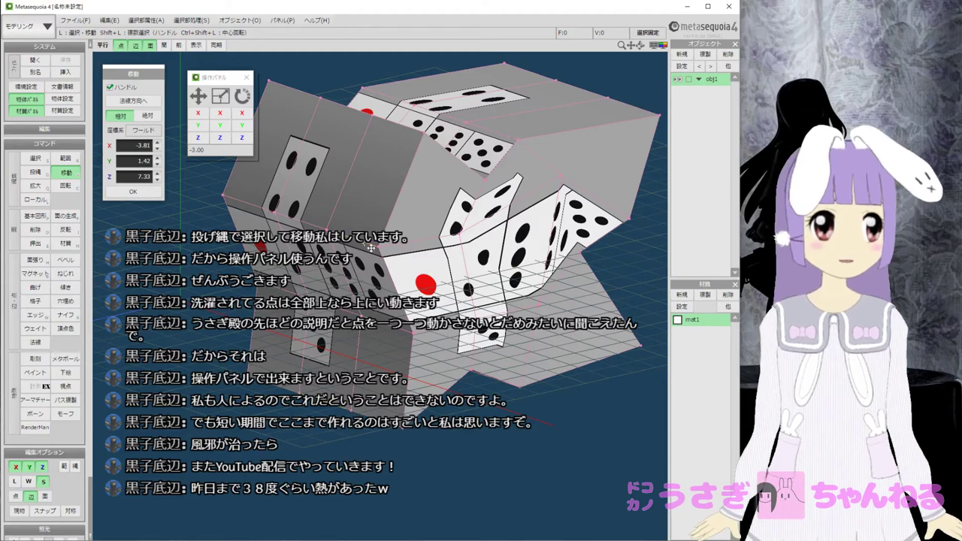
pyautogui.moveTo(385, 245); pyautogui.dragTo(356, 259, button='right')
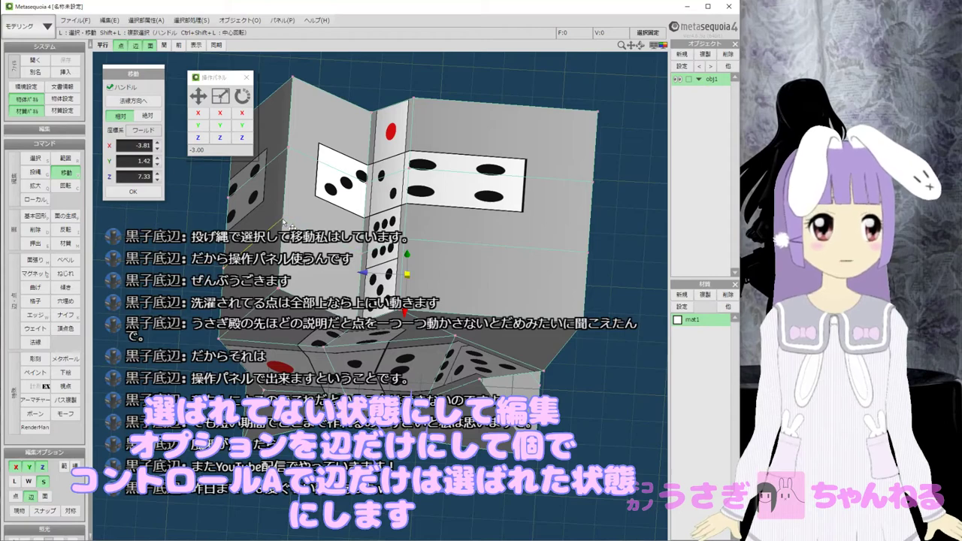
pyautogui.moveTo(339, 267); pyautogui.dragTo(335, 249, button='right')
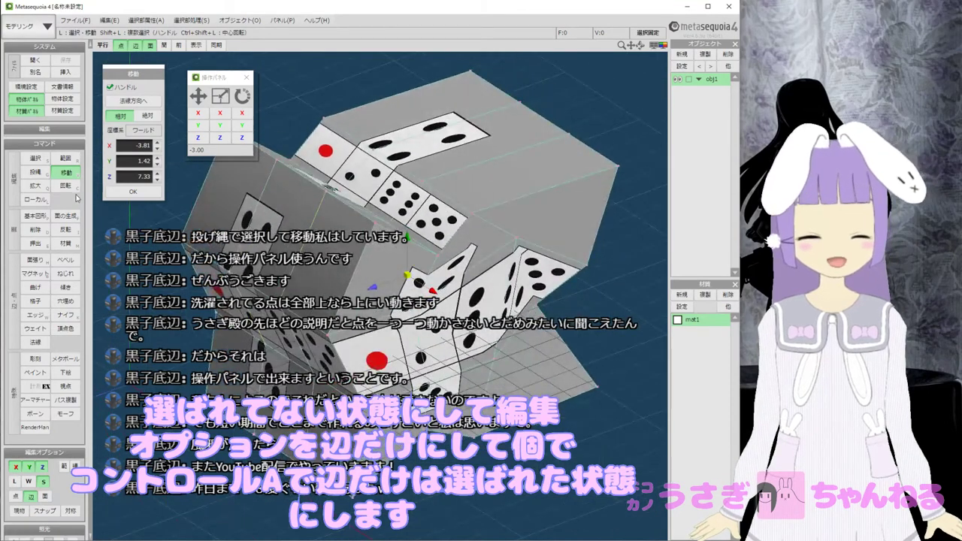
# Switch from the Modeling mode to the Mapping mode and adjust the view of the textured box.
pyautogui.click(35, 31)
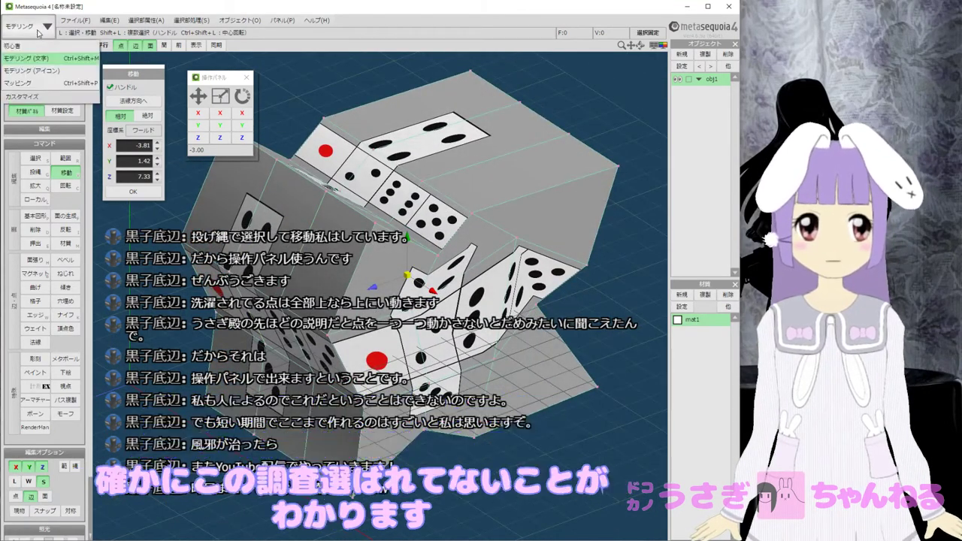
pyautogui.click(30, 81)
pyautogui.moveTo(366, 251); pyautogui.dragTo(415, 242, button='right')
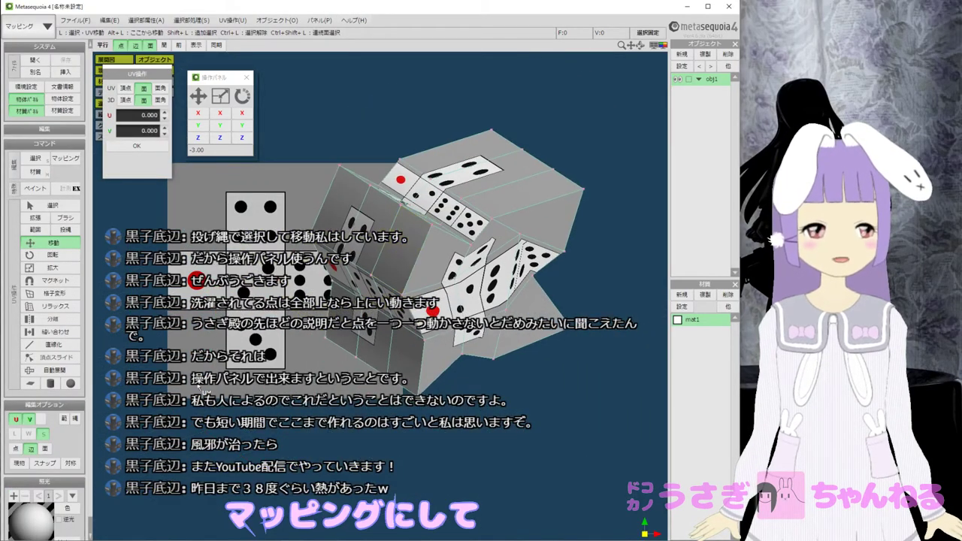
# Run the automatic UV unwrap on the box, splitting it at the selected edges.
pyautogui.click(46, 370)
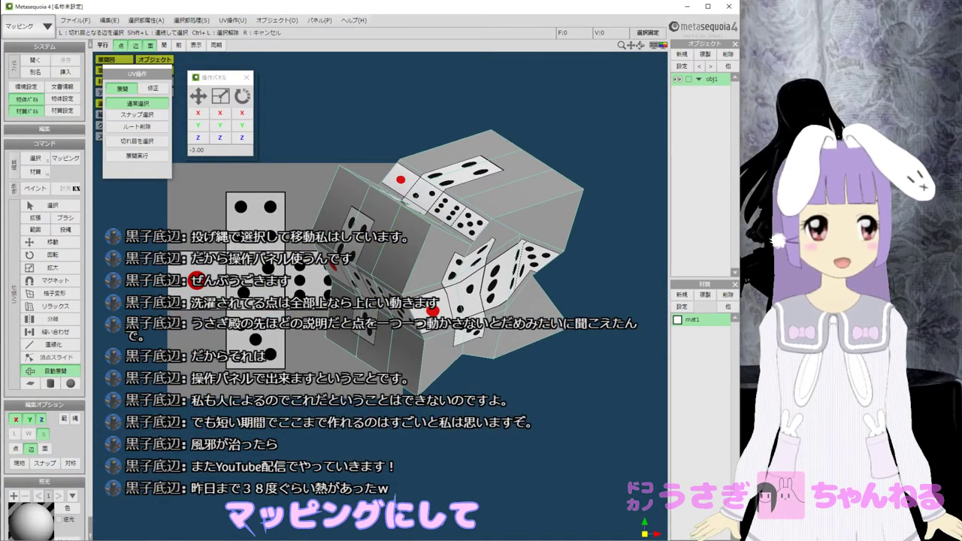
pyautogui.click(151, 158)
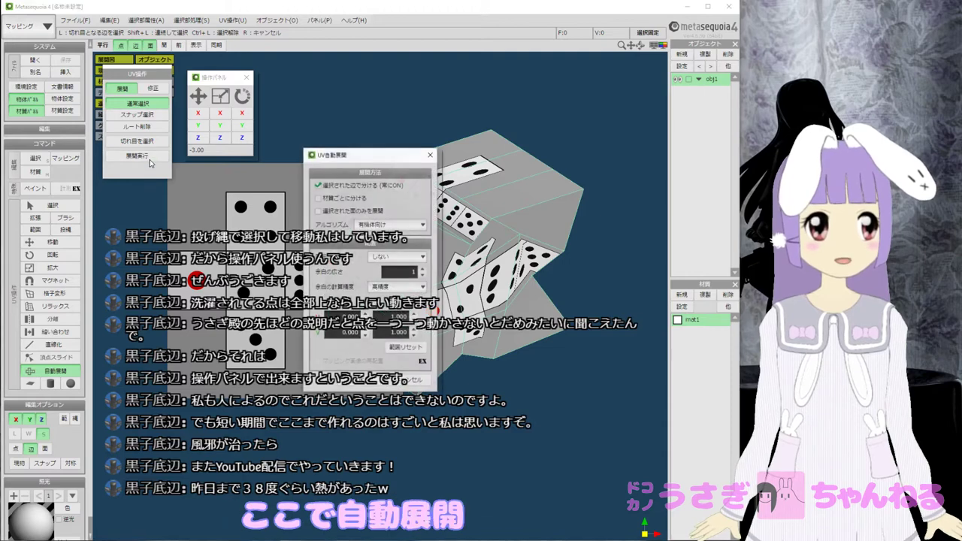
pyautogui.click(377, 385)
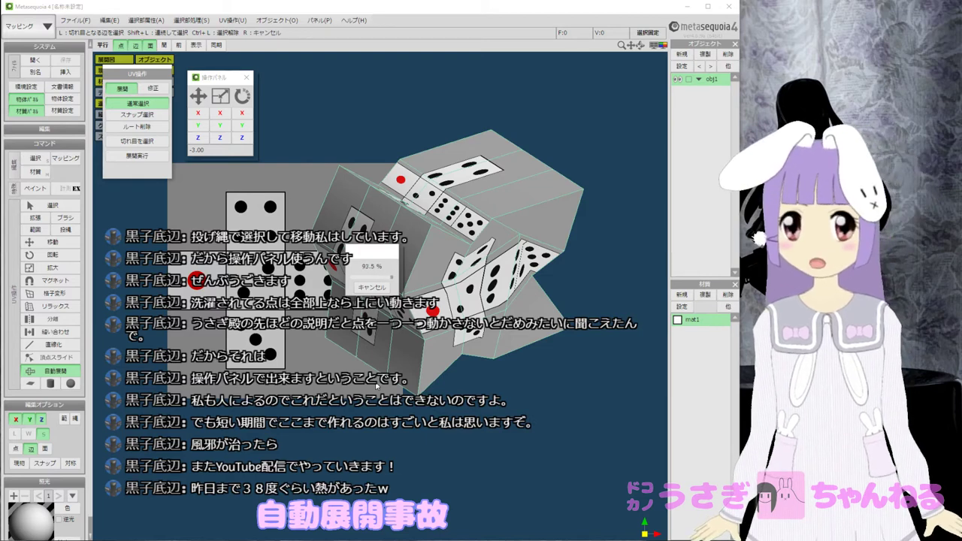
pyautogui.moveTo(407, 350); pyautogui.dragTo(461, 348, button='middle')
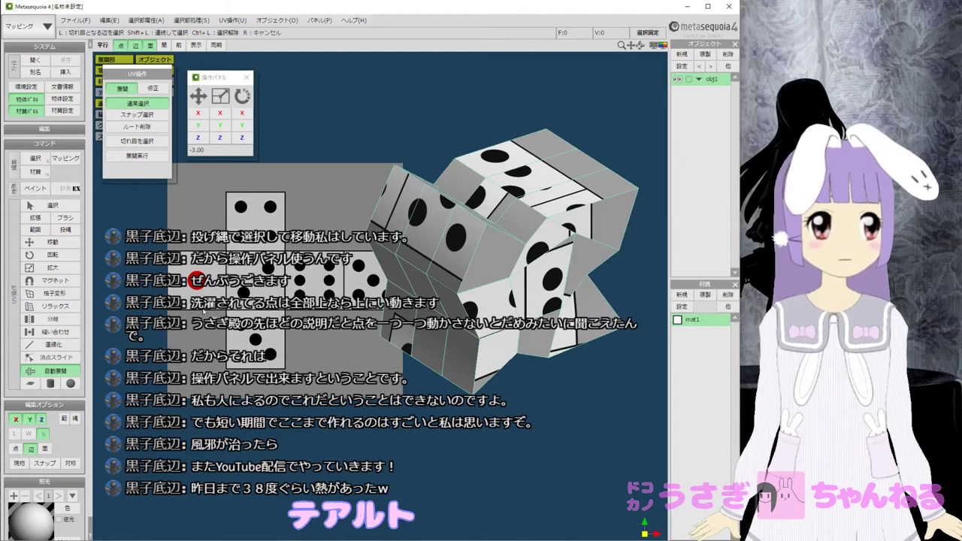
# Try to pick individual faces of the unwrapped box with the UV Select command.
pyautogui.click(54, 206)
pyautogui.moveTo(402, 224); pyautogui.dragTo(248, 222, button='right')
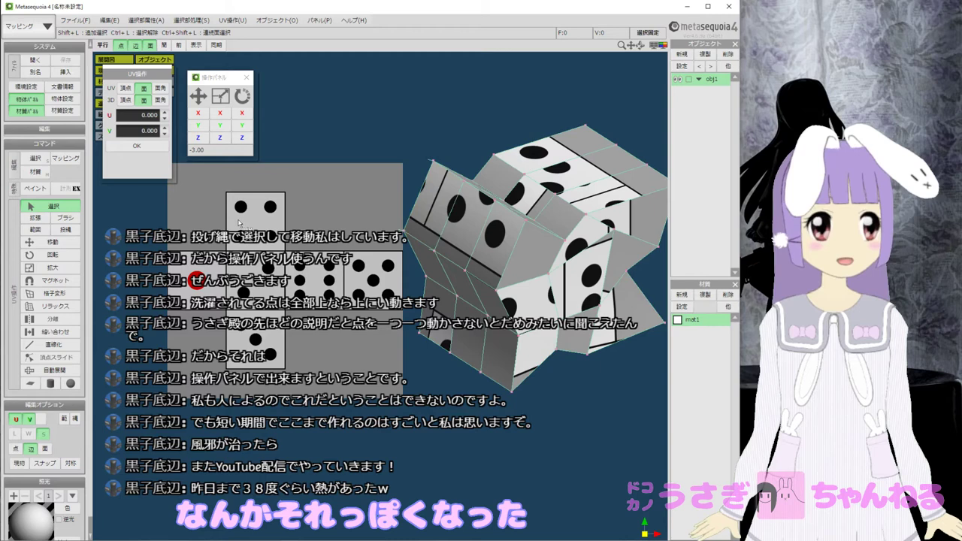
pyautogui.click(41, 243)
pyautogui.click(34, 205)
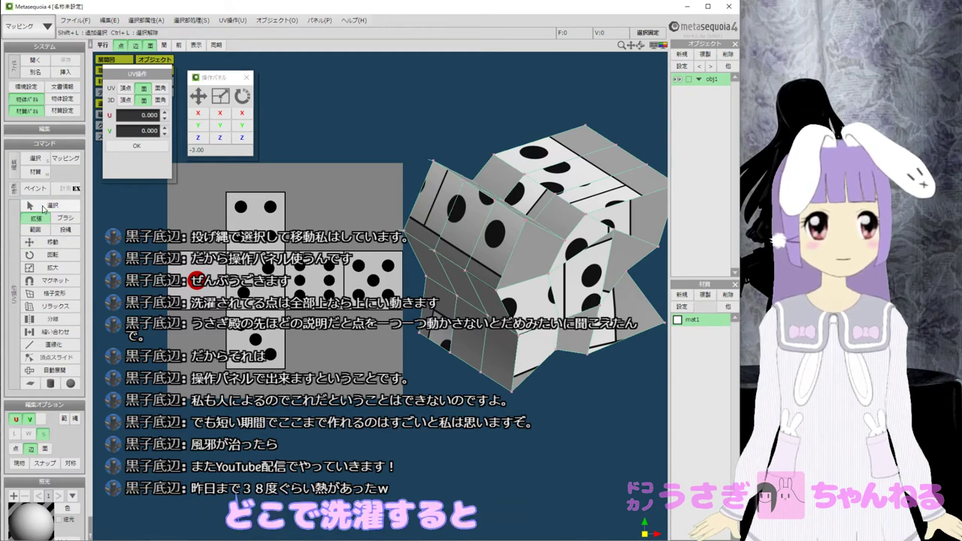
pyautogui.click(422, 190)
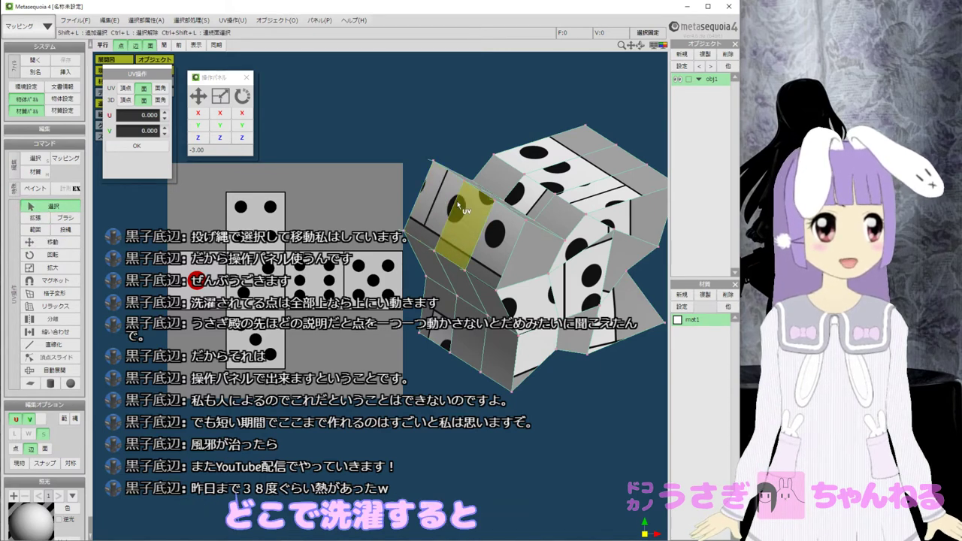
pyautogui.click(382, 221)
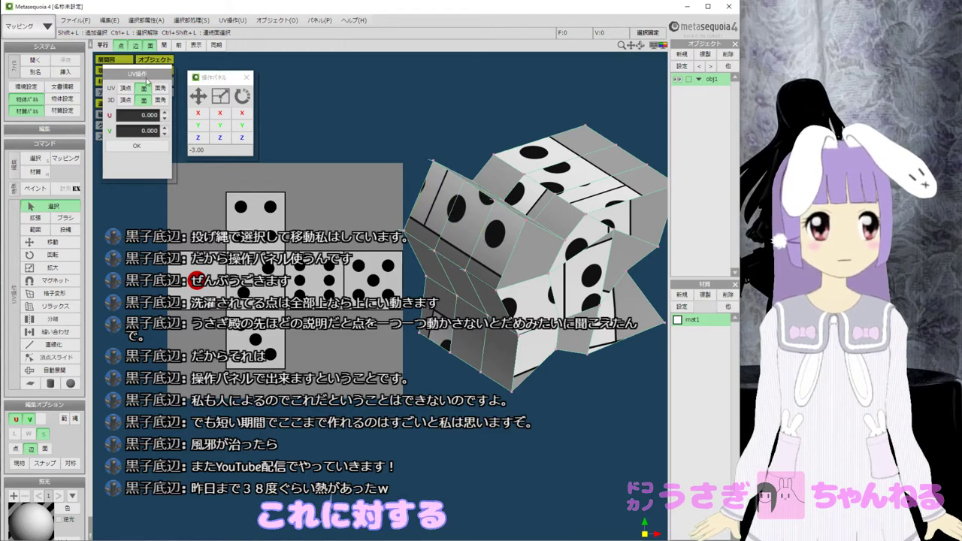
# Move the UV operation panel clear of the UV display options and inspect the box from other angles.
pyautogui.moveTo(147, 81); pyautogui.dragTo(145, 167)
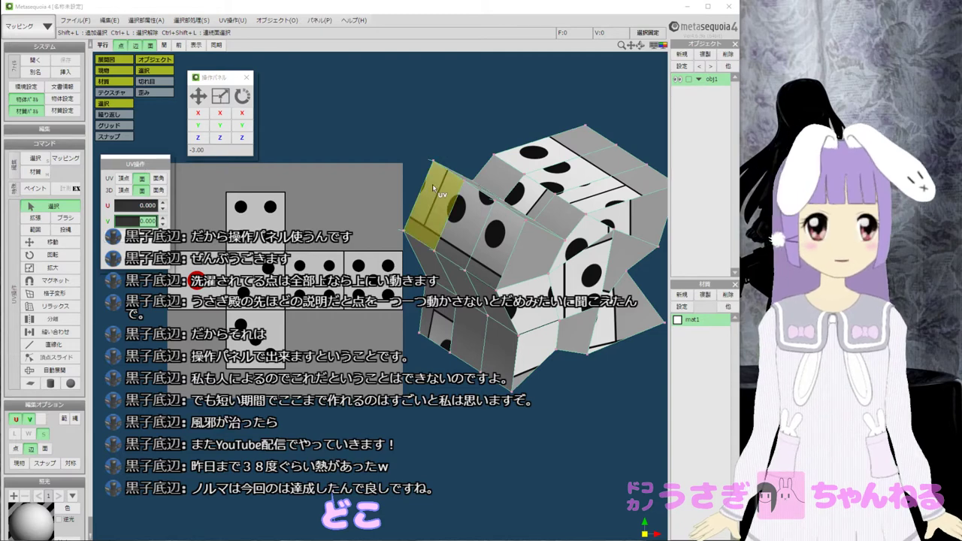
pyautogui.moveTo(251, 203); pyautogui.dragTo(273, 206, button='middle')
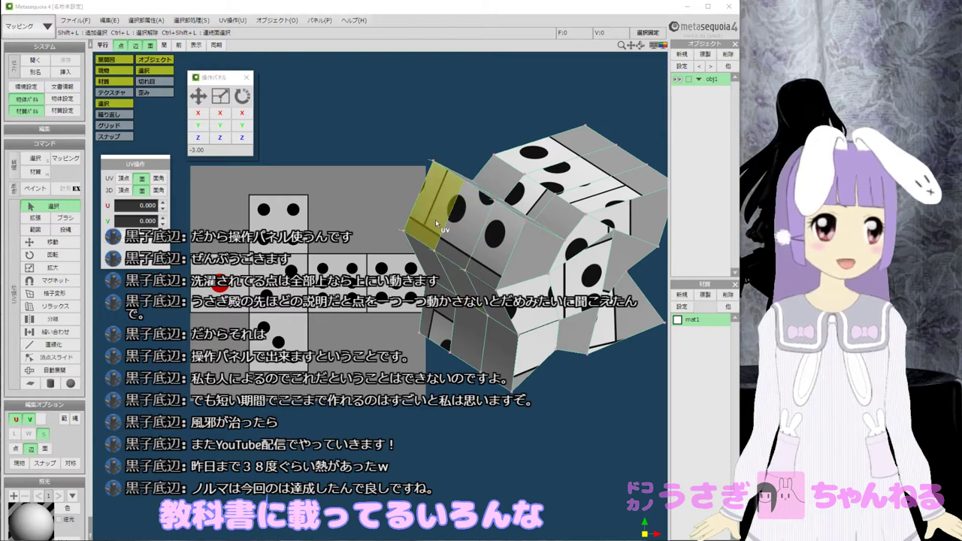
pyautogui.moveTo(435, 213); pyautogui.dragTo(496, 252, button='right')
pyautogui.moveTo(547, 283); pyautogui.dragTo(322, 260, button='right')
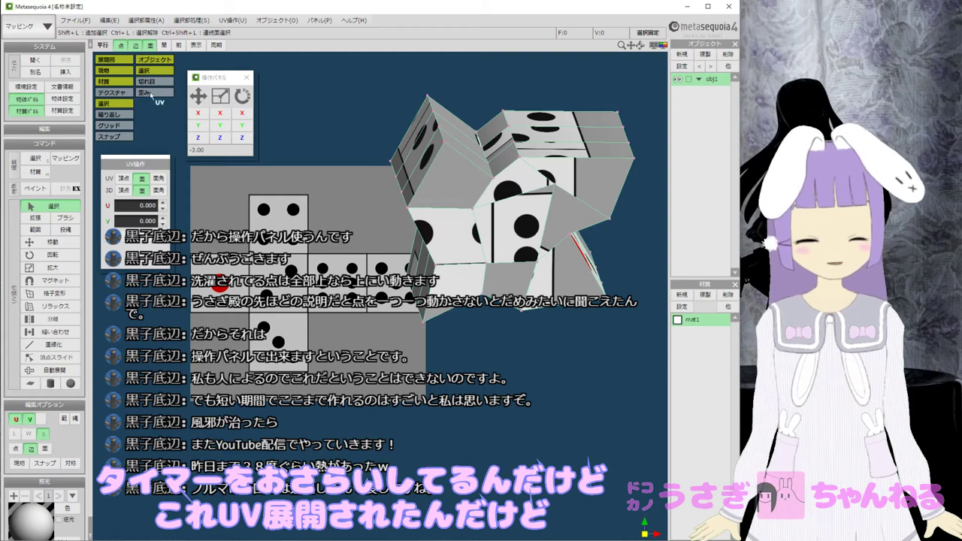
# Toggle the display of edges, faces and vertices off and back on.
pyautogui.click(137, 49)
pyautogui.click(150, 47)
pyautogui.click(136, 47)
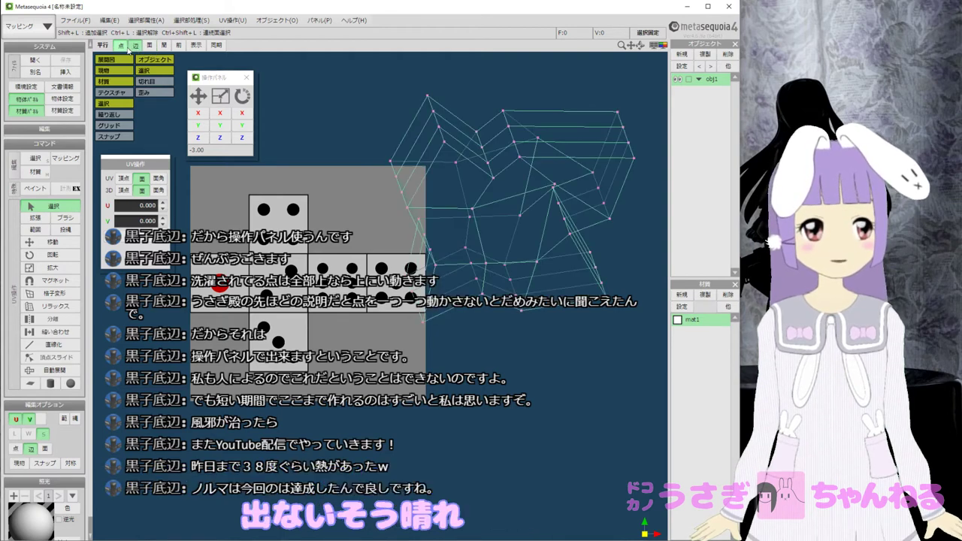
pyautogui.click(122, 47)
pyautogui.click(133, 46)
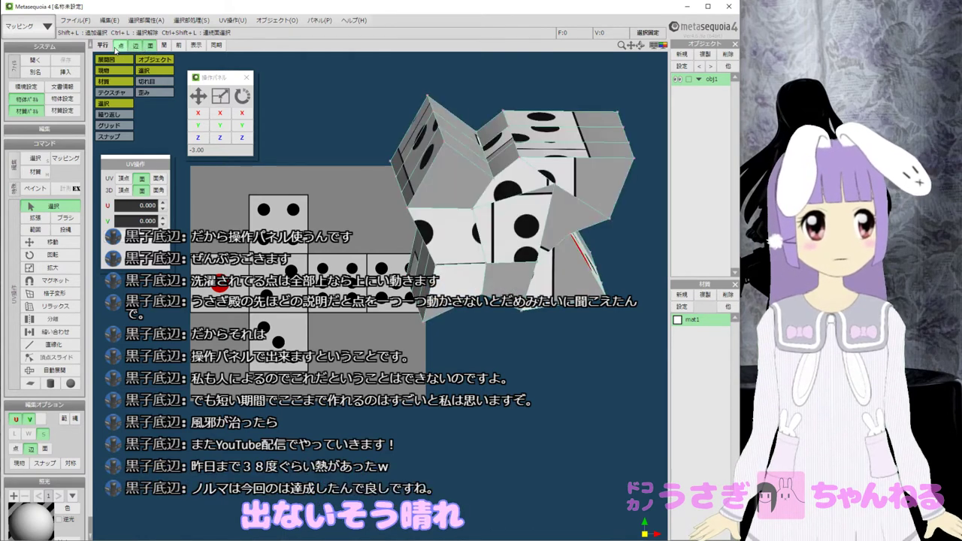
# Look for the missing UV layout over the texture, try the Mapping command and return to UV Select.
pyautogui.moveTo(273, 269)
pyautogui.mouseDown(button='middle')
pyautogui.moveTo(263, 278)
pyautogui.moveTo(284, 284)
pyautogui.mouseUp(button='middle')
pyautogui.scroll(3, 263, 278)
pyautogui.scroll(-3, 270, 278)
pyautogui.moveTo(304, 266); pyautogui.dragTo(302, 283, button='right')
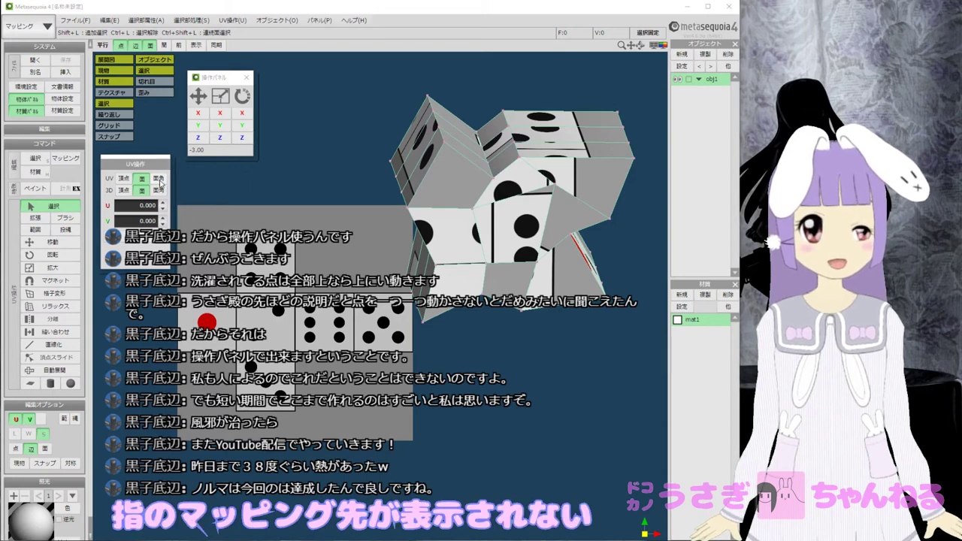
pyautogui.click(66, 159)
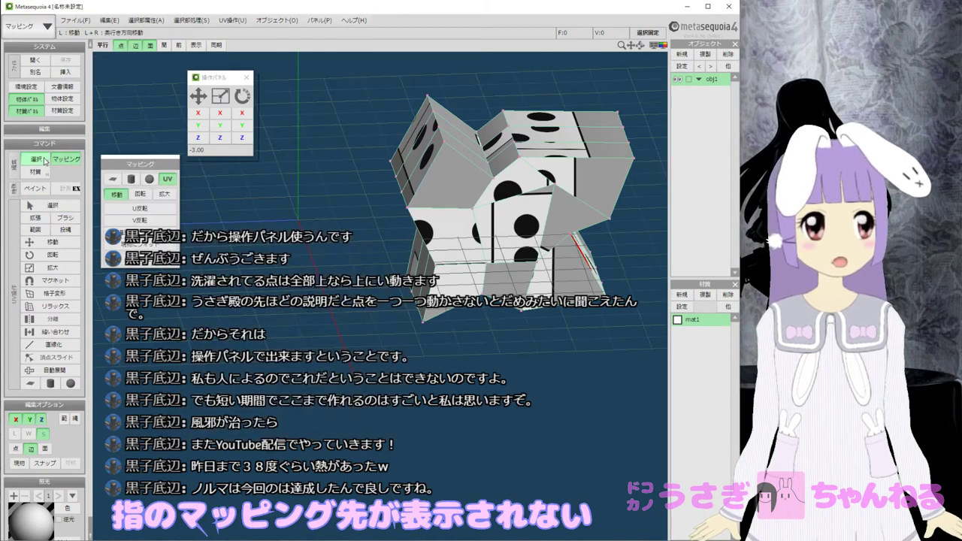
pyautogui.click(52, 209)
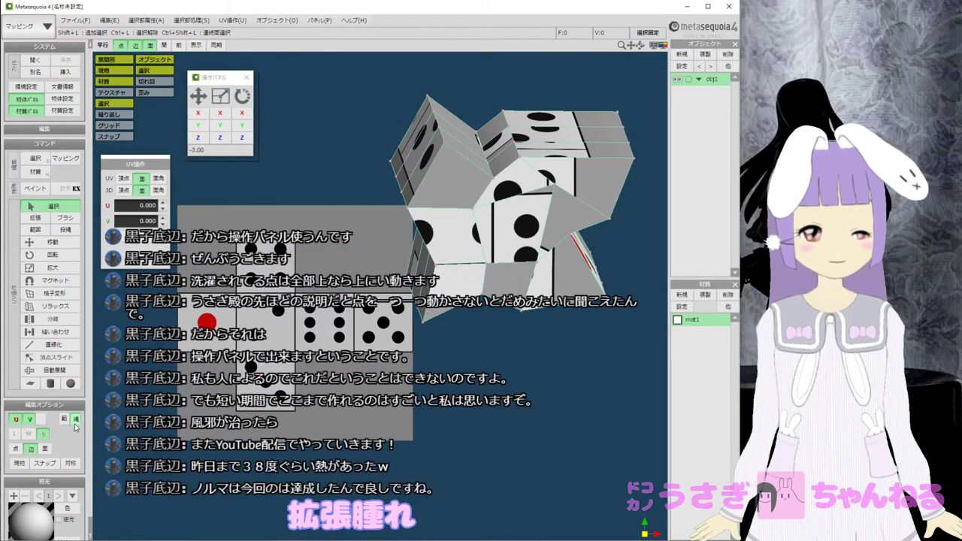
# Restrict the UV edit options to vertices only, with edges and faces disabled.
pyautogui.click(16, 450)
pyautogui.click(46, 452)
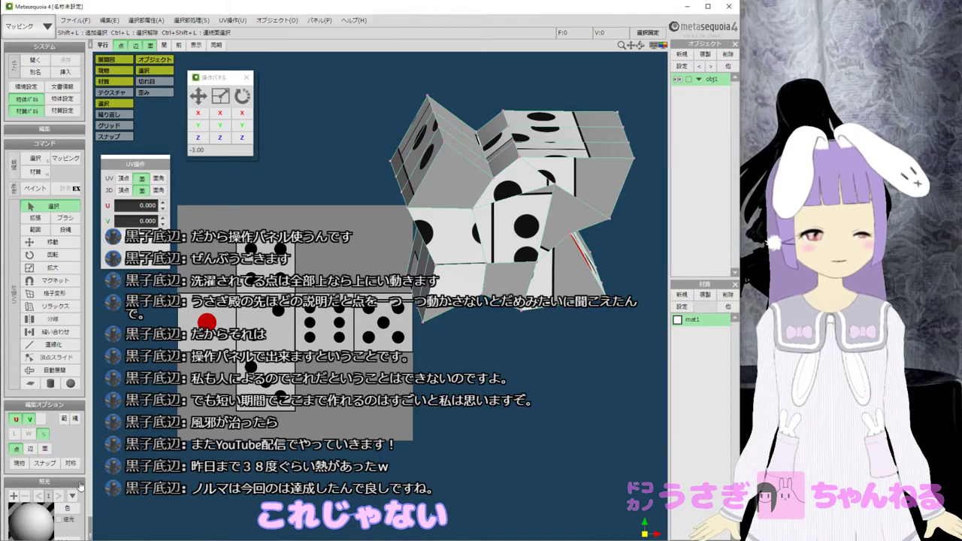
pyautogui.scroll(-1, 81, 486)
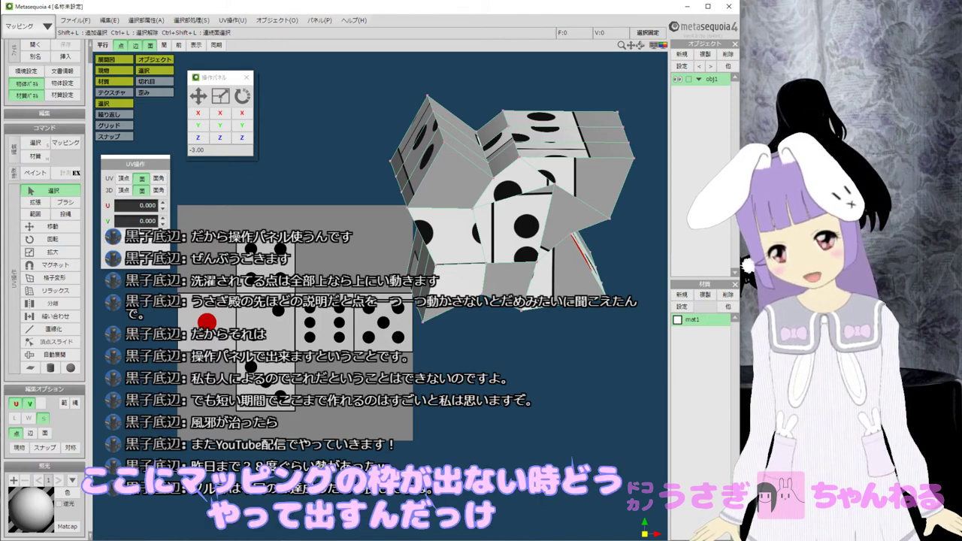
# Look through the UV edit options and the edit commands for a setting that displays the UV layout.
pyautogui.moveTo(237, 210); pyautogui.dragTo(255, 228, button='middle')
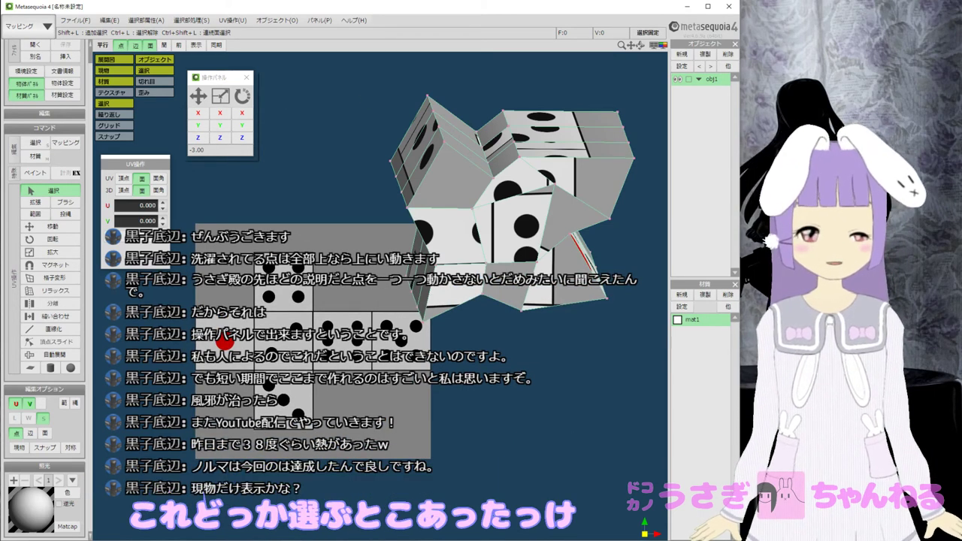
pyautogui.click(26, 450)
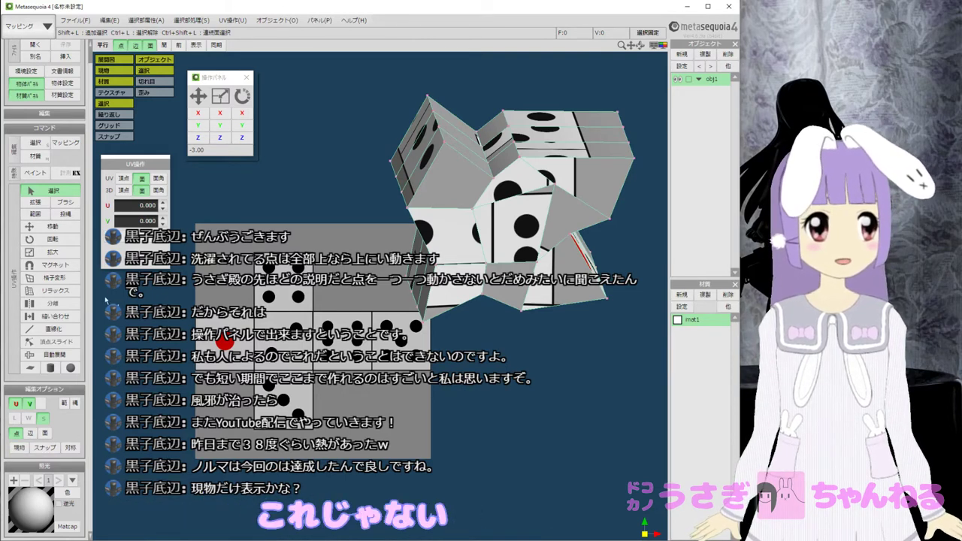
pyautogui.scroll(1, 94, 237)
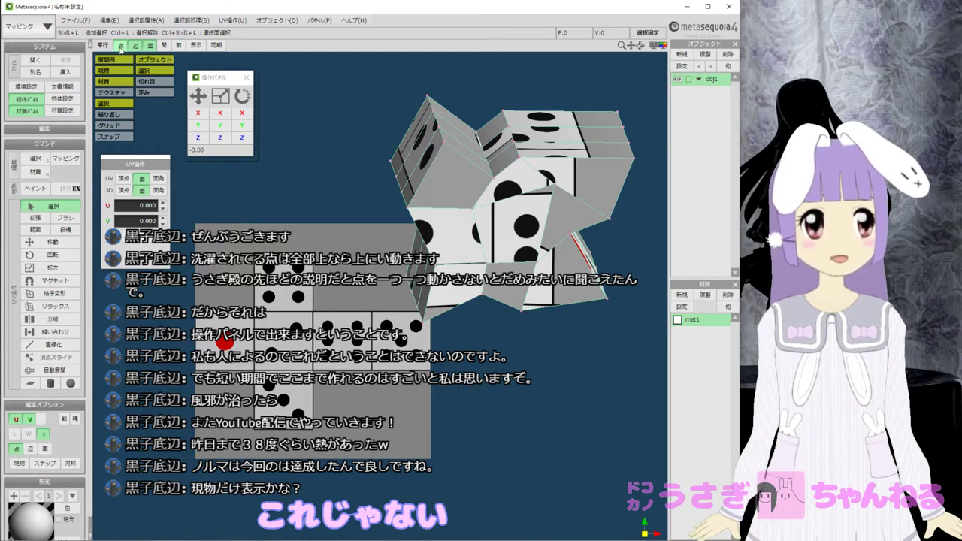
pyautogui.click(116, 26)
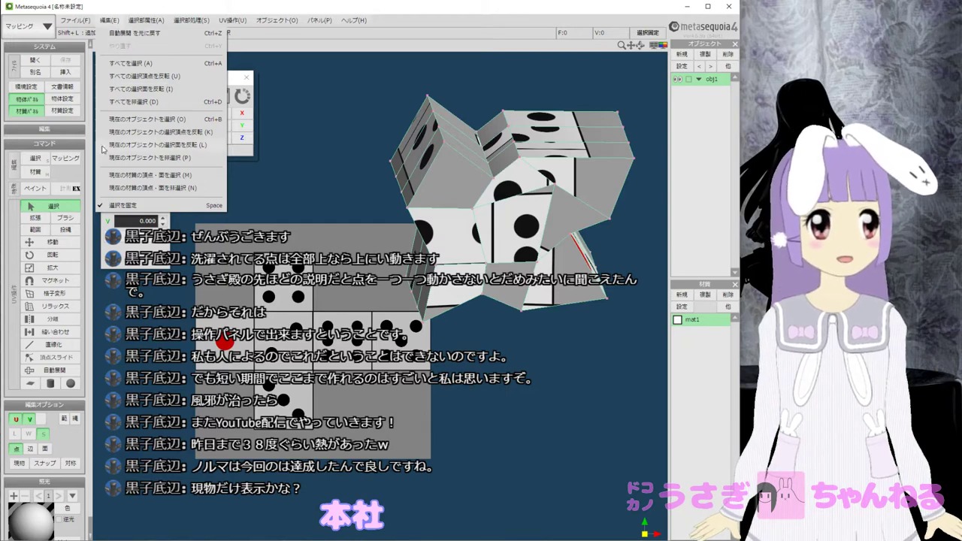
pyautogui.click(66, 440)
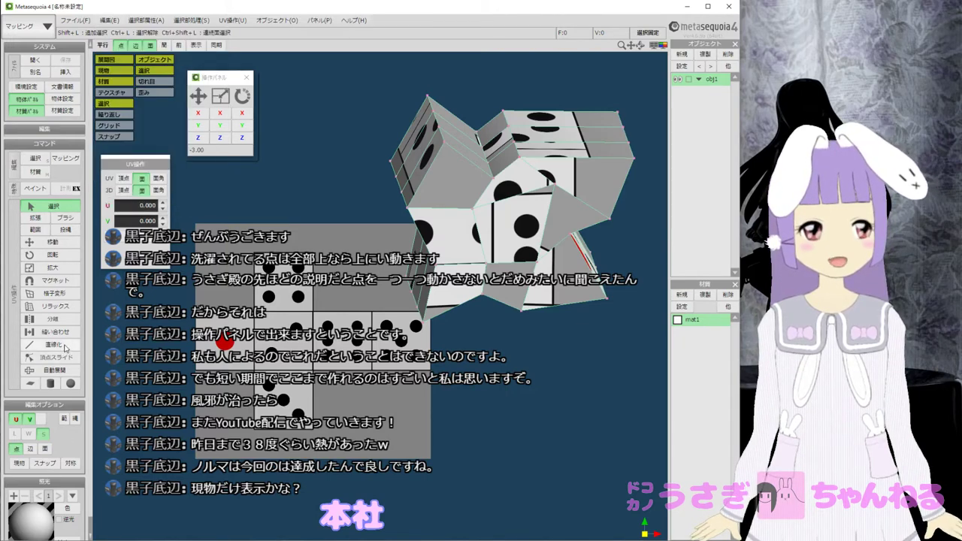
# Switch the 現物 edit option on and off, and disable vertices, edges and faces in the edit options.
pyautogui.scroll(-1, 65, 349)
pyautogui.click(19, 448)
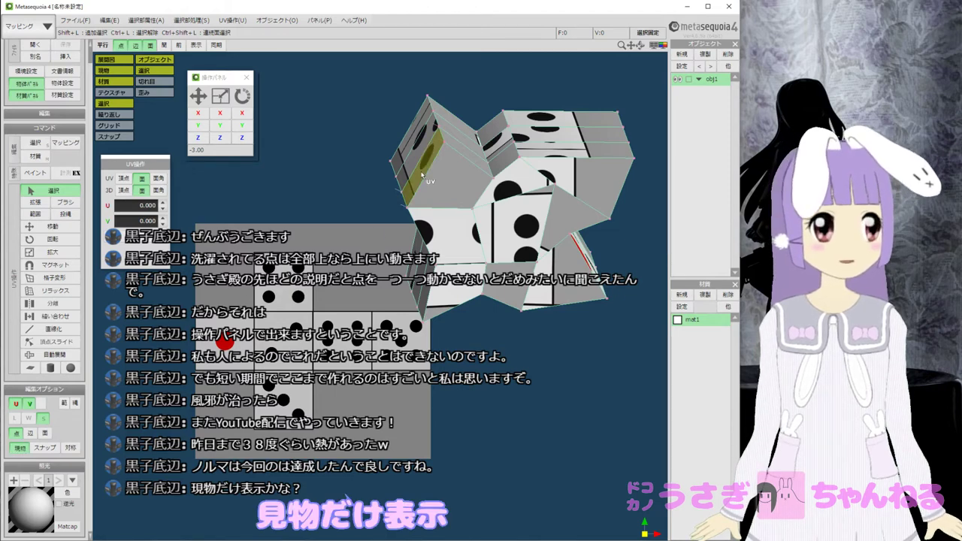
pyautogui.click(20, 448)
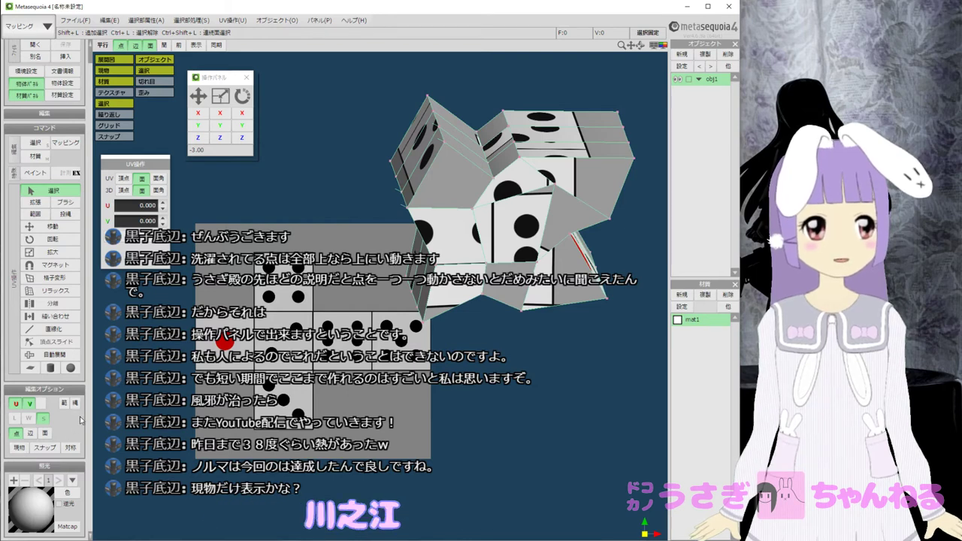
pyautogui.click(32, 434)
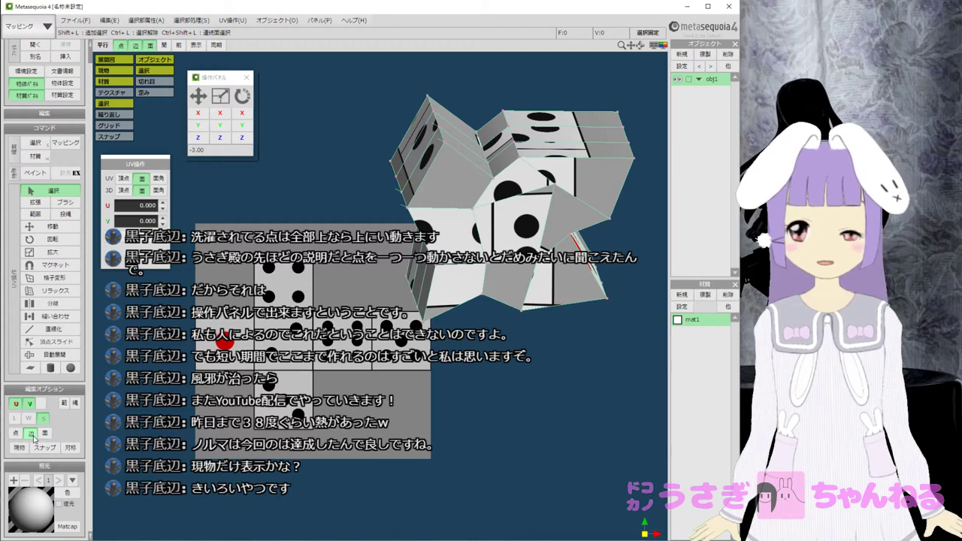
pyautogui.click(33, 436)
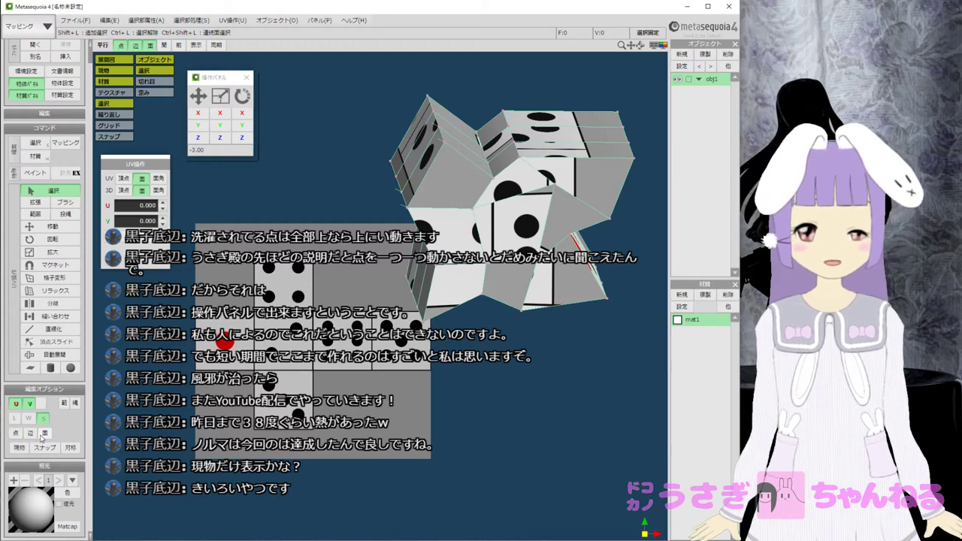
# Turn off the 材質 display option and test the オブジェクト display option by toggling it repeatedly.
pyautogui.click(126, 94)
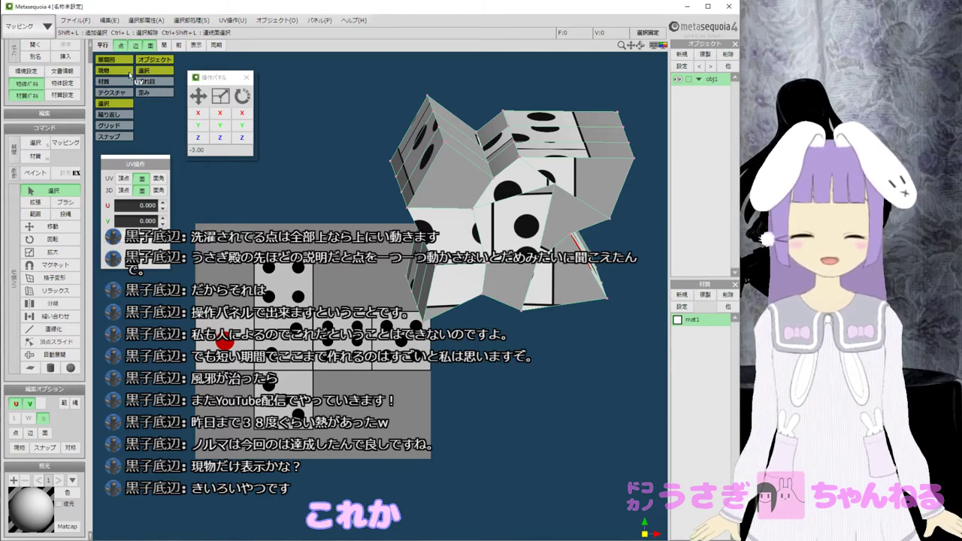
pyautogui.click(155, 60)
pyautogui.click(156, 61)
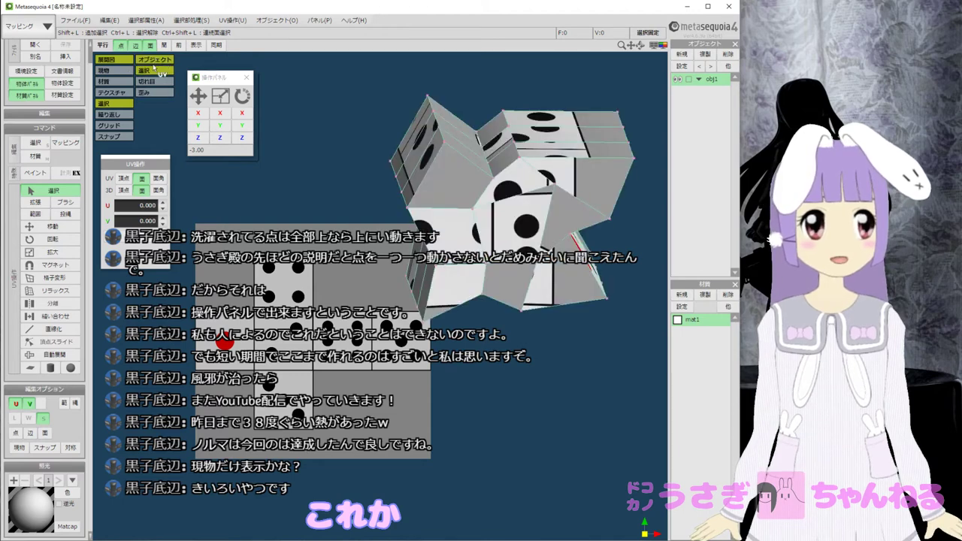
pyautogui.click(155, 61)
pyautogui.click(155, 61)
pyautogui.click(154, 60)
pyautogui.click(154, 60)
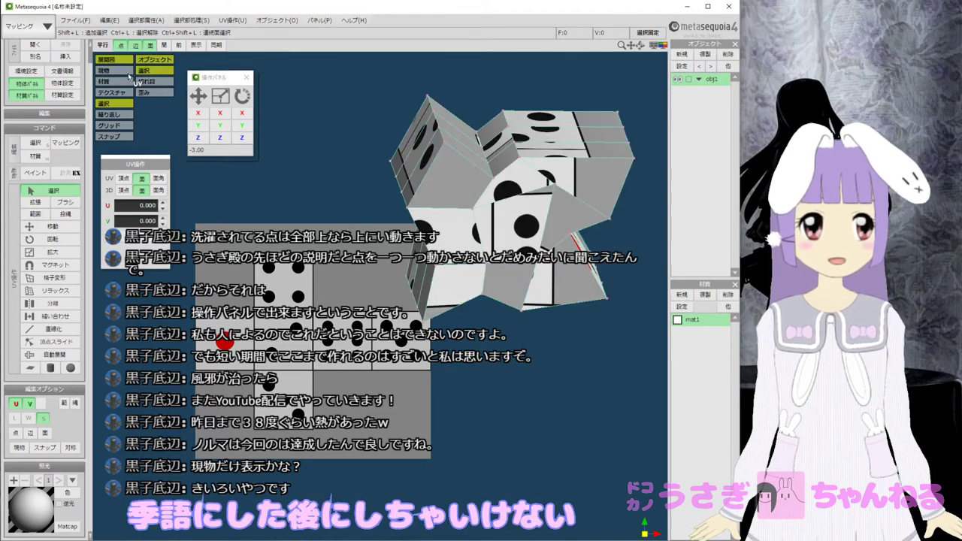
# Test the 現物, 展開図 and テクスチャ display options, leaving the first two on and テクスチャ off.
pyautogui.click(126, 71)
pyautogui.click(125, 62)
pyautogui.click(125, 62)
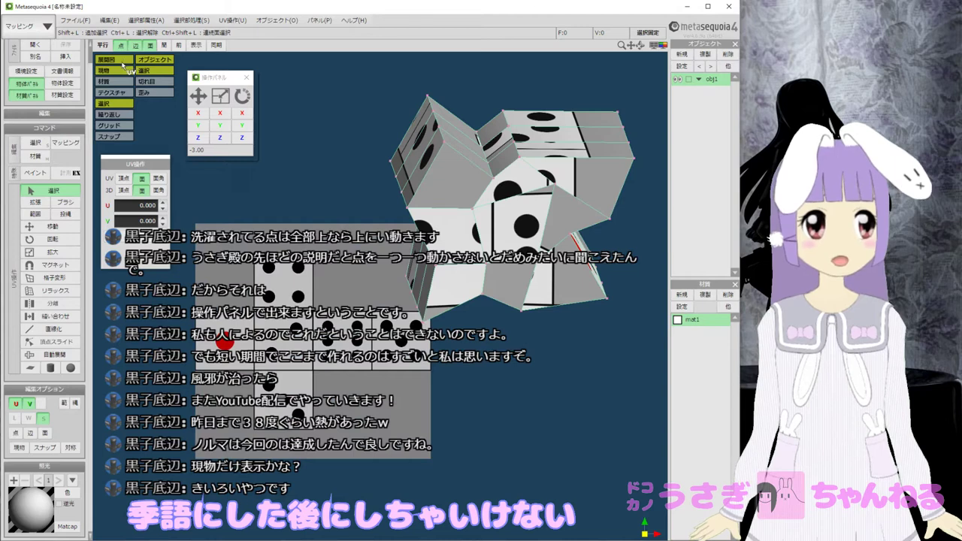
pyautogui.click(123, 61)
pyautogui.click(123, 60)
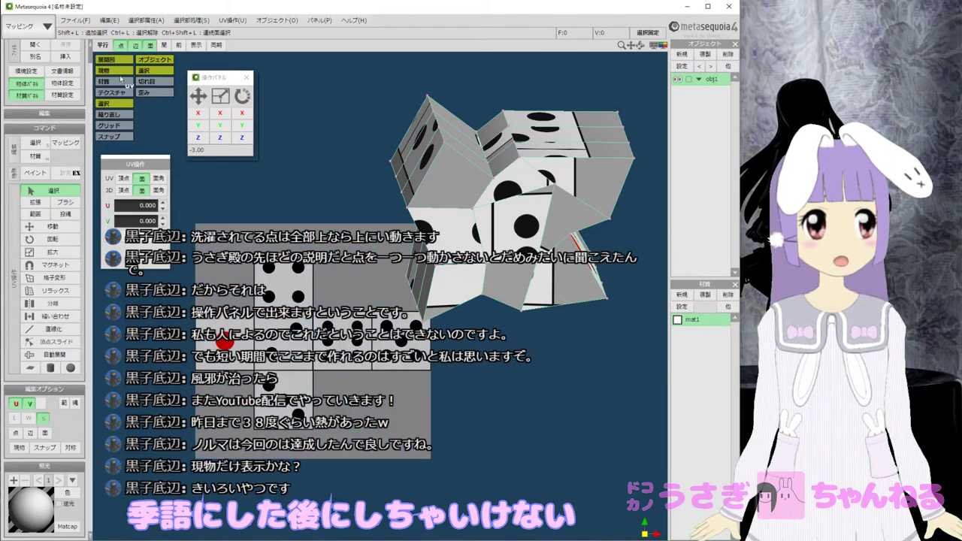
pyautogui.click(118, 92)
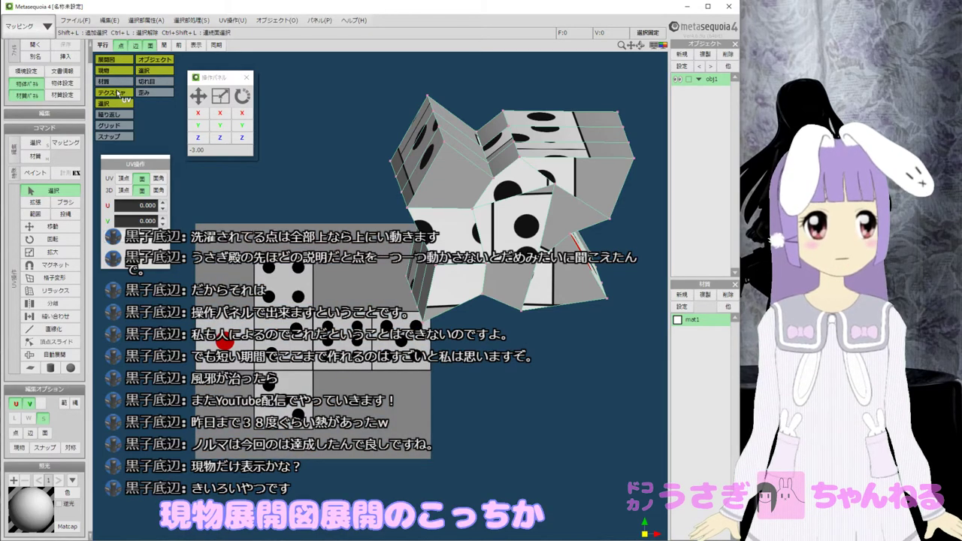
pyautogui.click(116, 91)
# Turn off the 選択 display option of the unfolded view so the UV layout is drawn over the dice texture.
pyautogui.click(116, 107)
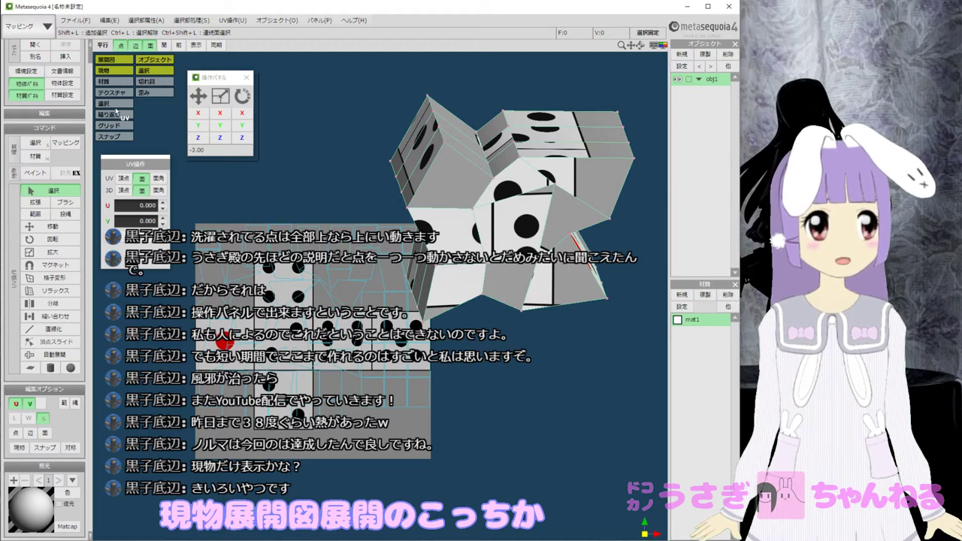
pyautogui.click(117, 106)
pyautogui.click(117, 106)
pyautogui.click(116, 106)
pyautogui.click(117, 106)
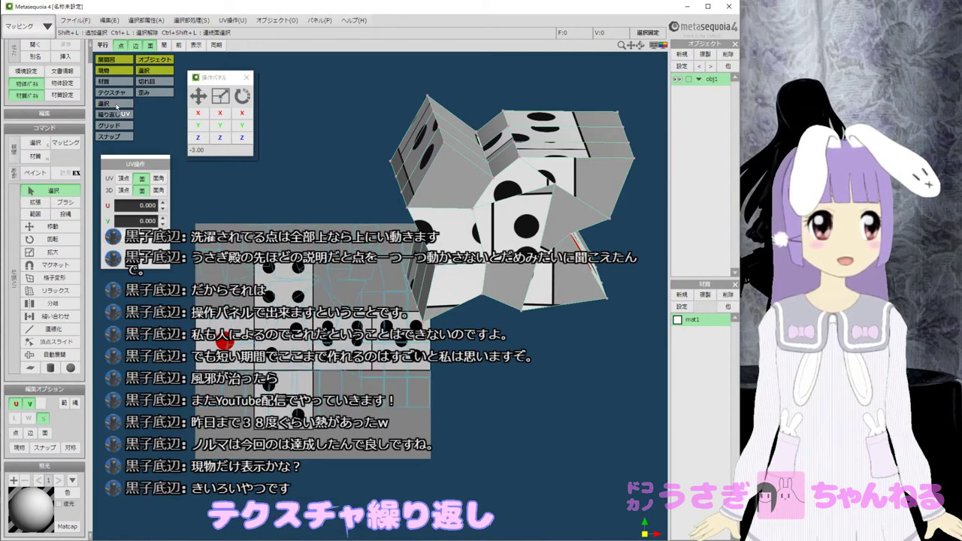
pyautogui.click(116, 105)
pyautogui.click(116, 104)
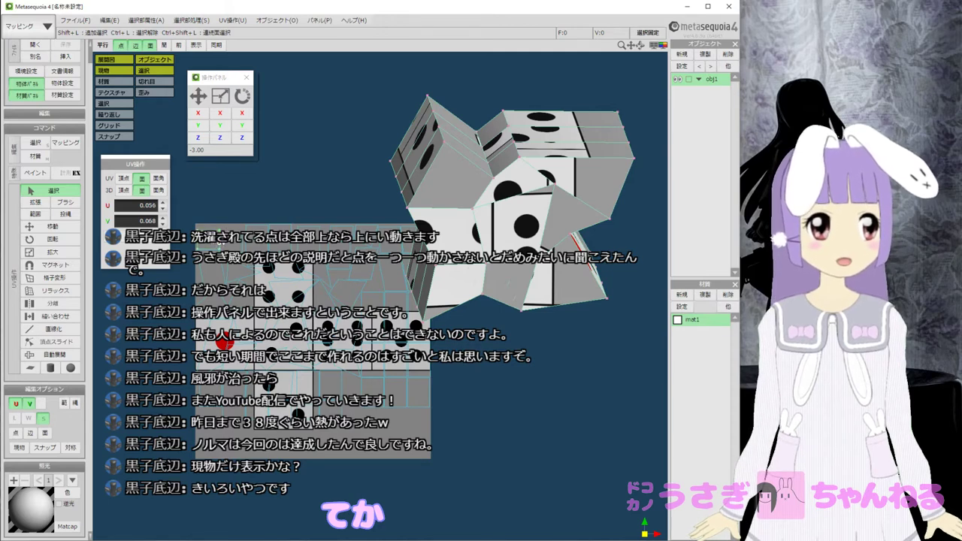
# Activate the UV Move command and pick individual faces on the 3D model to compare them with the UV layout.
pyautogui.click(51, 227)
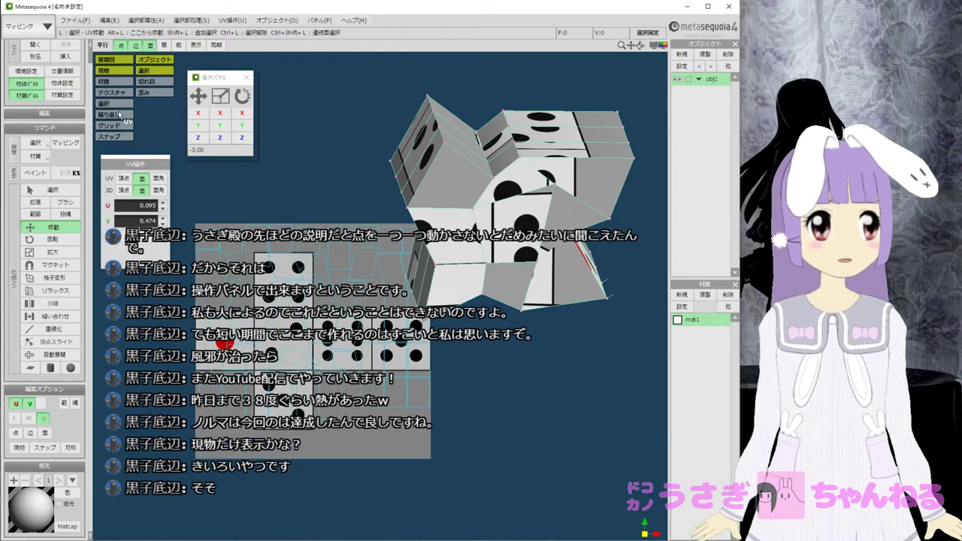
pyautogui.click(507, 183)
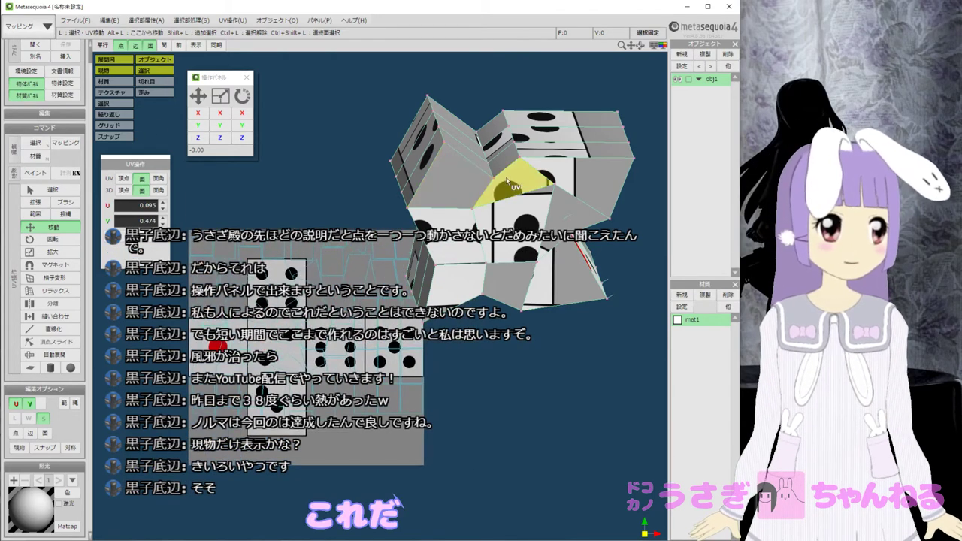
pyautogui.click(465, 242)
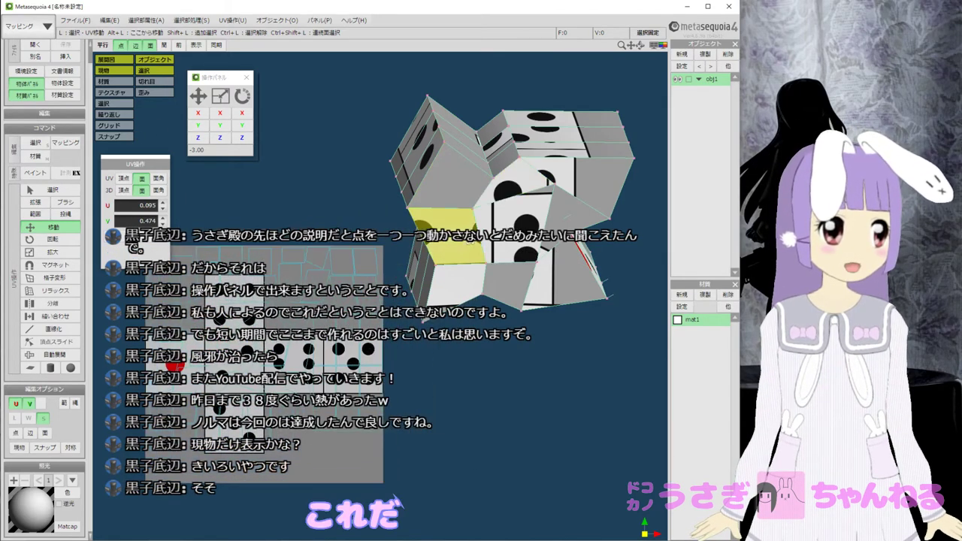
pyautogui.click(487, 227)
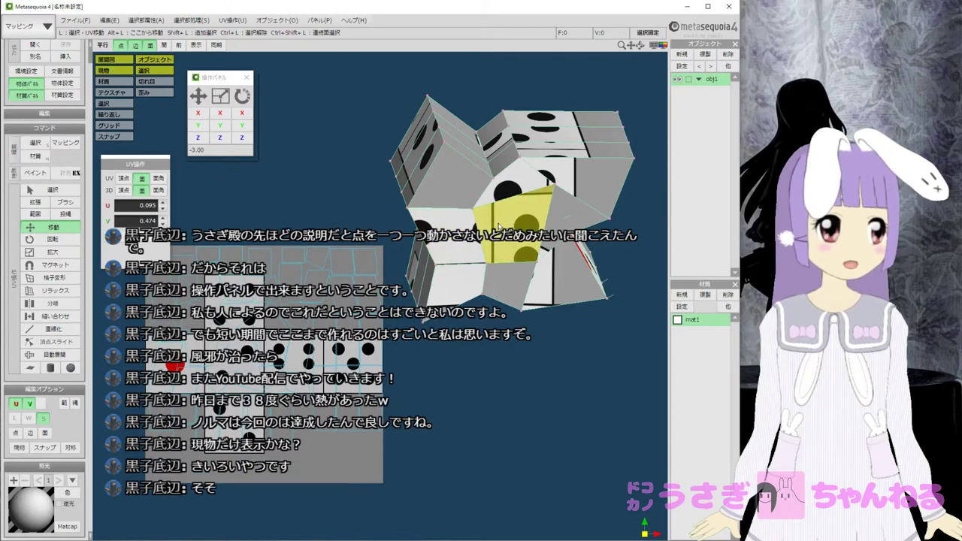
pyautogui.moveTo(476, 323)
pyautogui.mouseDown(button='middle')
pyautogui.moveTo(484, 319)
pyautogui.moveTo(474, 320)
pyautogui.mouseUp(button='middle')
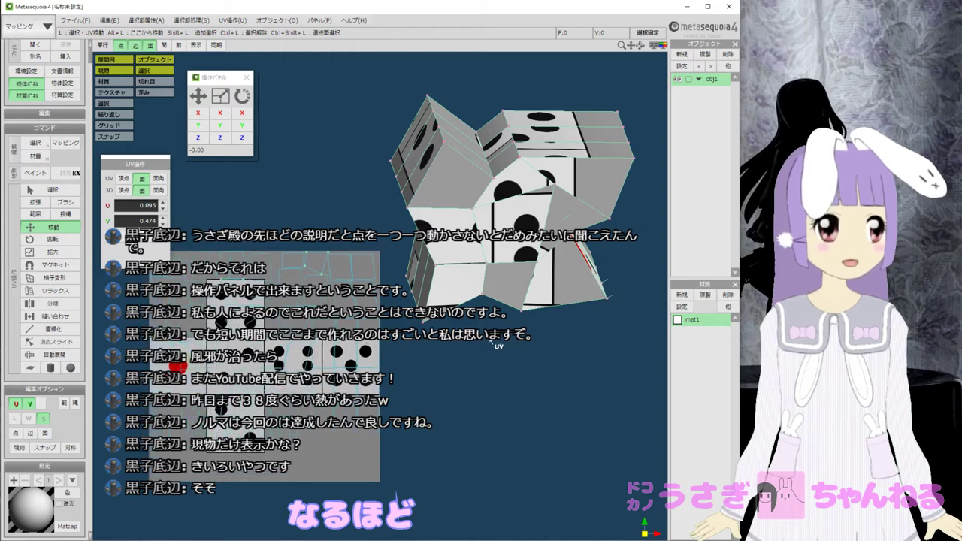
pyautogui.click(505, 210)
pyautogui.moveTo(505, 210)
pyautogui.mouseDown(button='middle')
pyautogui.moveTo(498, 224)
pyautogui.moveTo(508, 222)
pyautogui.mouseUp(button='middle')
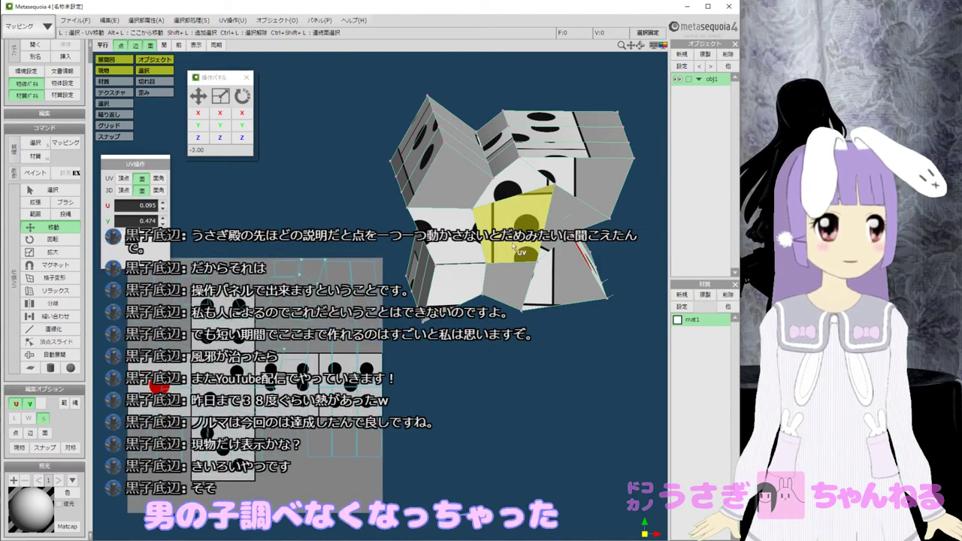
pyautogui.click(534, 180)
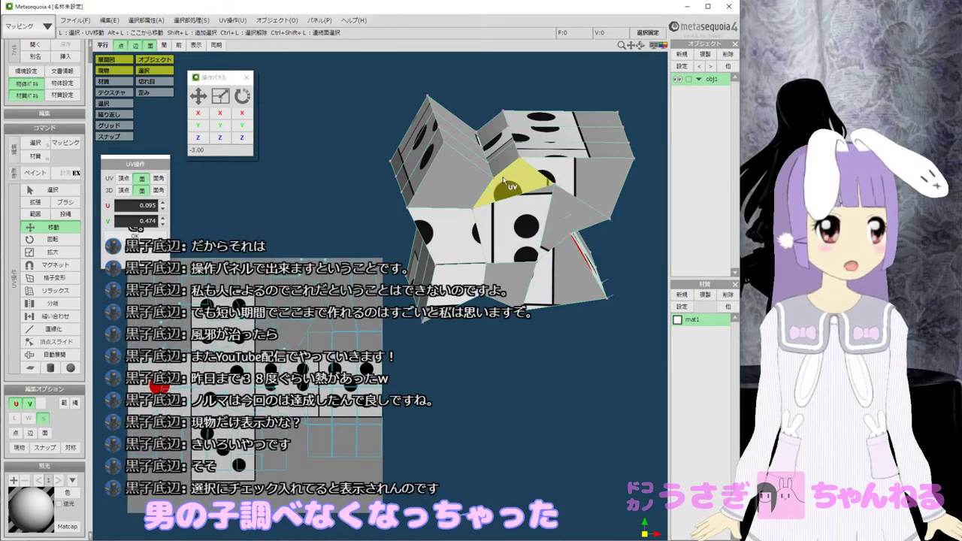
pyautogui.click(465, 172)
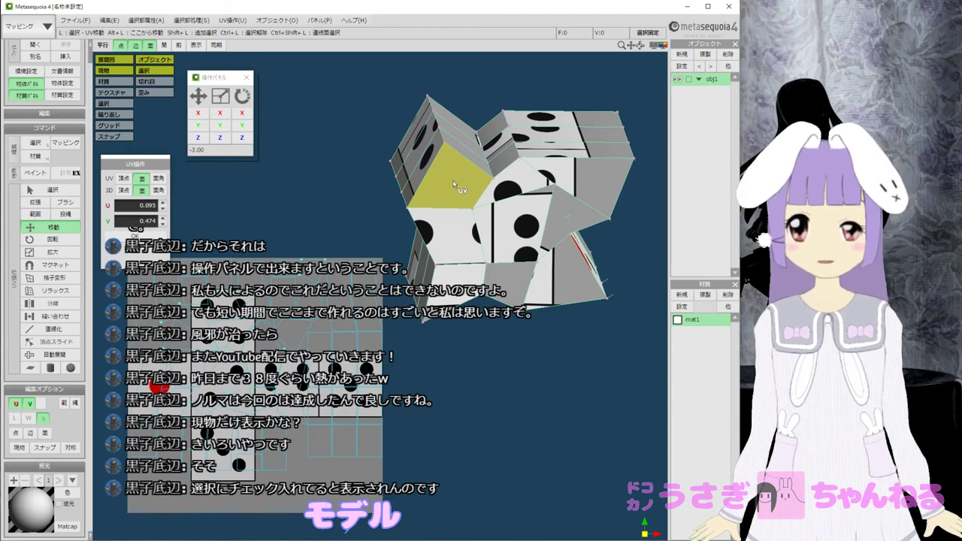
pyautogui.keyDown('ctrl'); pyautogui.click(452, 180); pyautogui.keyUp('ctrl')
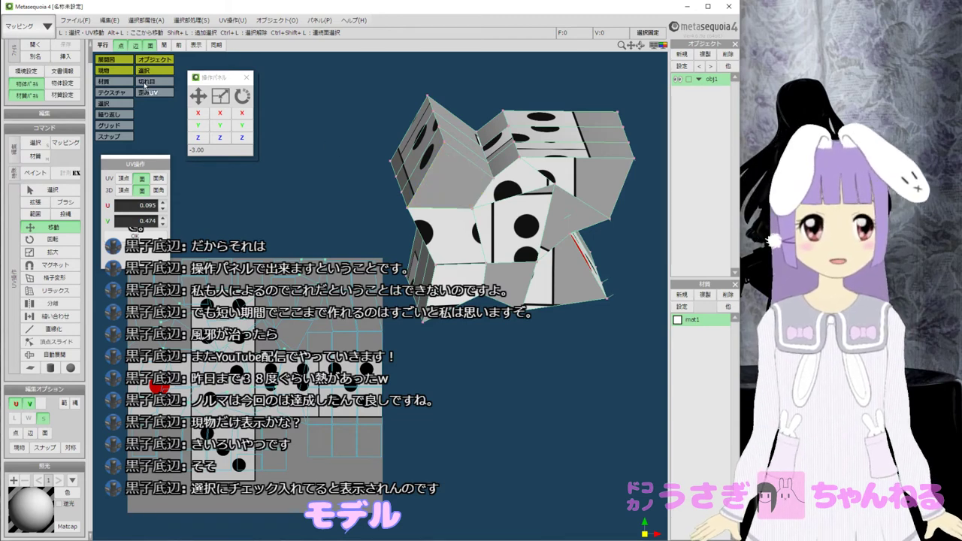
# Turn the 材質 display option back on and retest both 選択 options, leaving only the 3D model's one enabled.
pyautogui.click(145, 70)
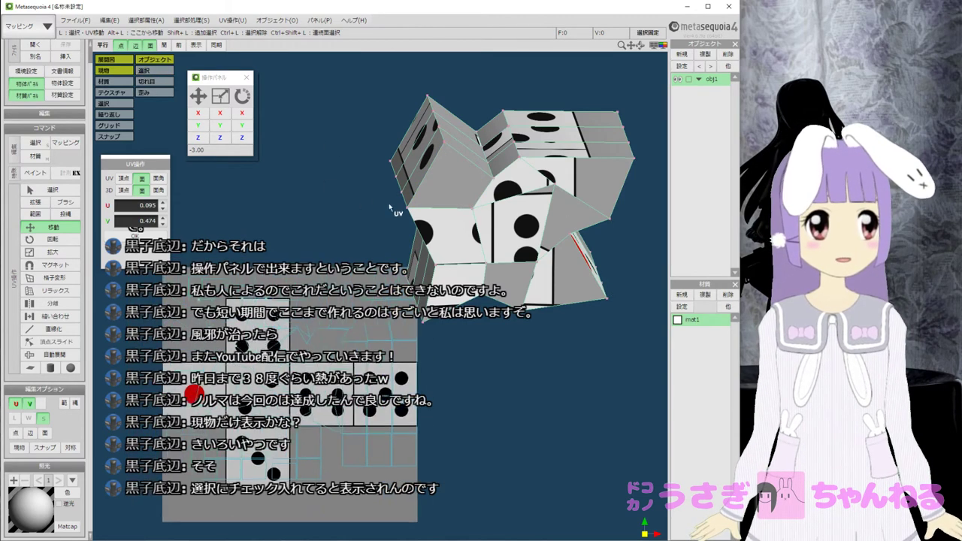
pyautogui.click(107, 82)
pyautogui.click(105, 102)
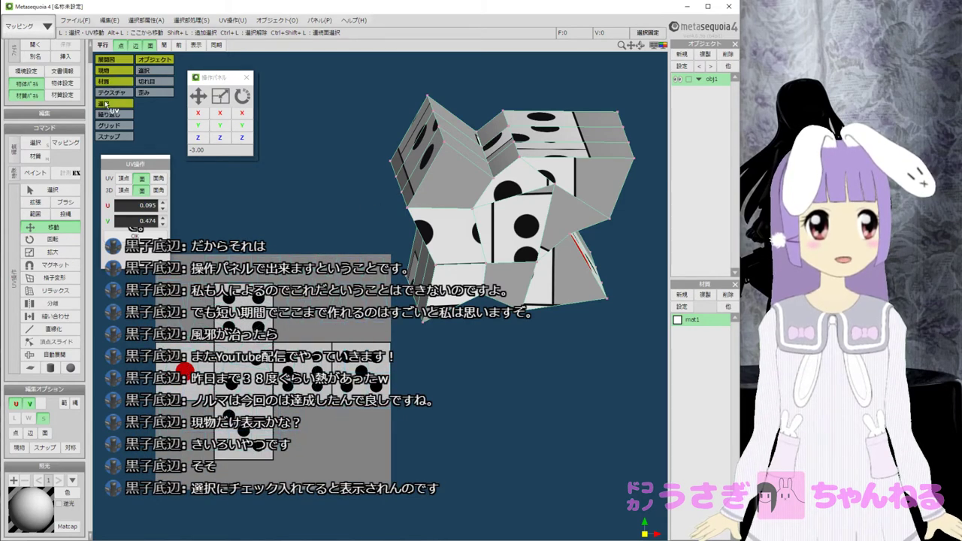
pyautogui.click(106, 104)
pyautogui.click(106, 103)
pyautogui.click(106, 103)
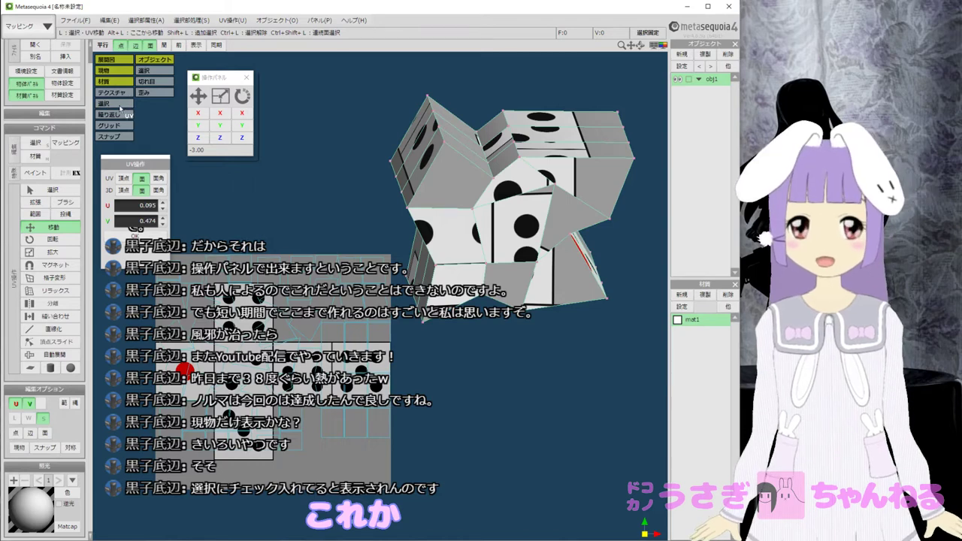
pyautogui.click(144, 69)
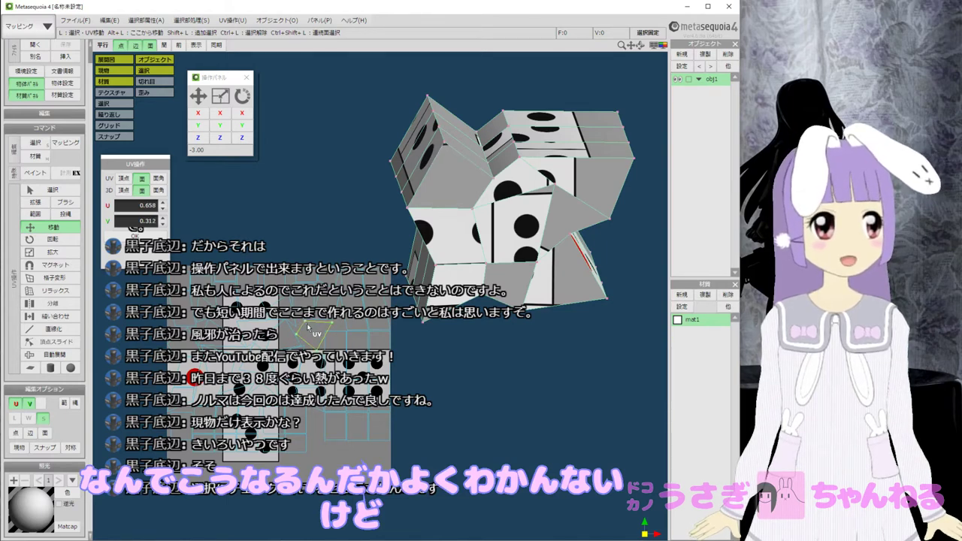
# Move the selected four-sided UV face onto the red one-dot square of the texture, at about U 0.140, V 0.517.
pyautogui.moveTo(306, 330)
pyautogui.mouseDown()
pyautogui.moveTo(303, 358)
pyautogui.moveTo(198, 382)
pyautogui.moveTo(183, 375)
pyautogui.moveTo(315, 331)
pyautogui.mouseUp()
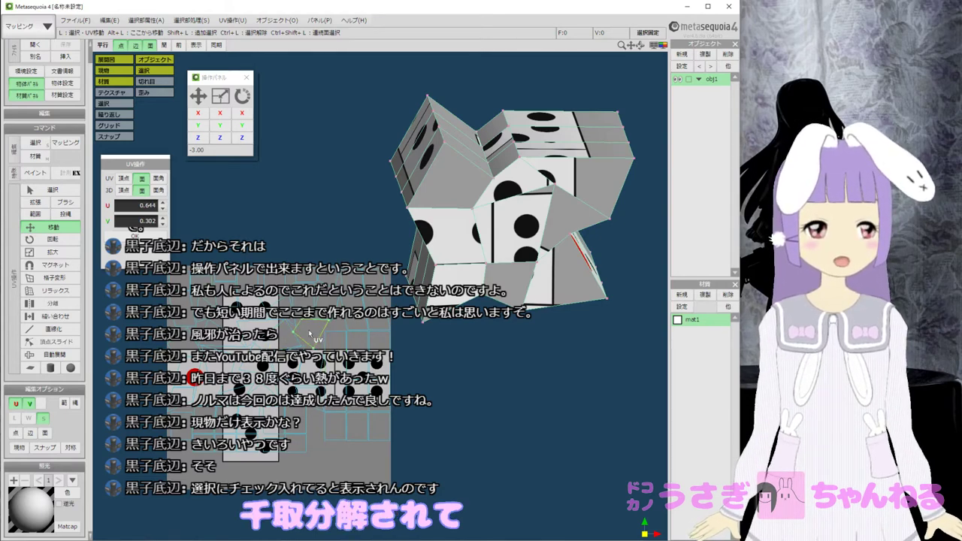
pyautogui.moveTo(313, 335)
pyautogui.mouseDown()
pyautogui.moveTo(329, 427)
pyautogui.moveTo(199, 380)
pyautogui.moveTo(314, 335)
pyautogui.mouseUp()
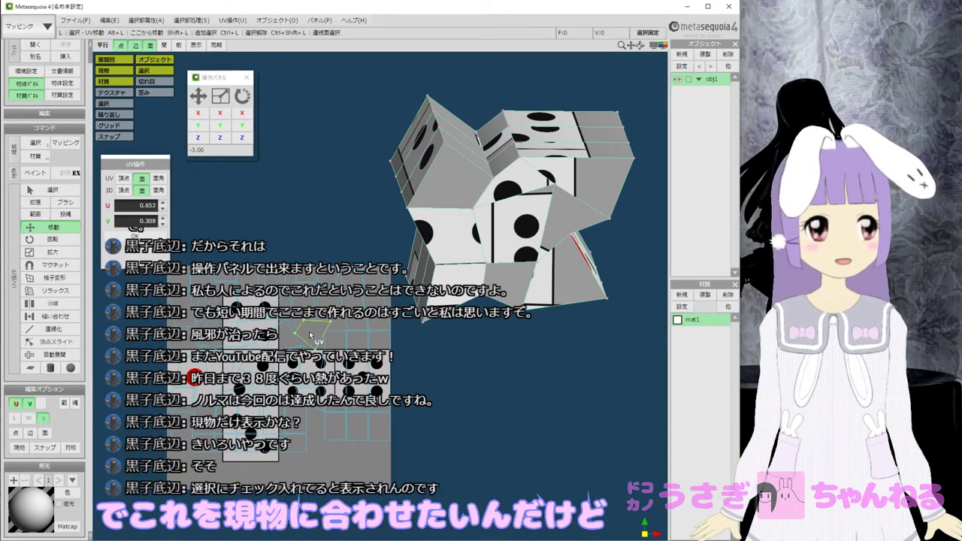
pyautogui.moveTo(311, 335); pyautogui.dragTo(197, 385)
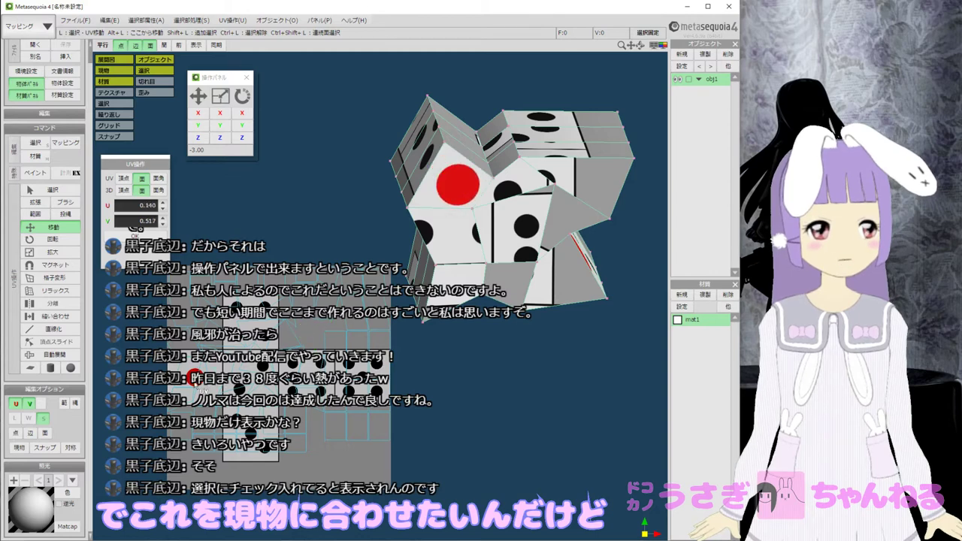
pyautogui.click(64, 280)
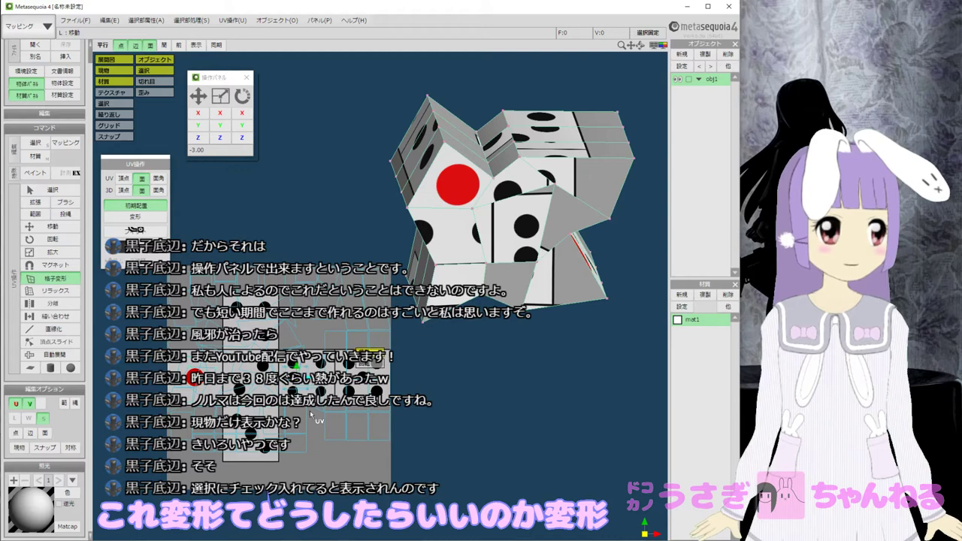
pyautogui.click(64, 293)
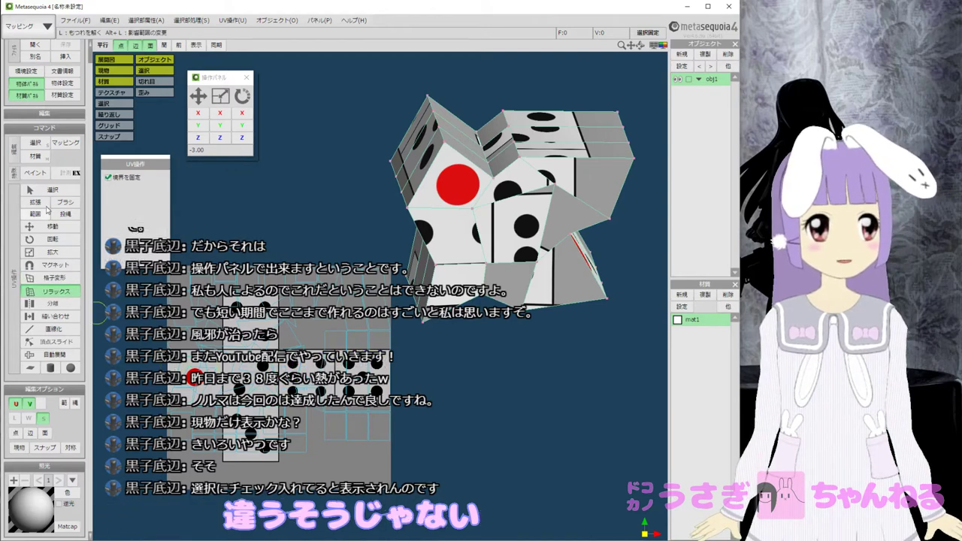
pyautogui.click(45, 191)
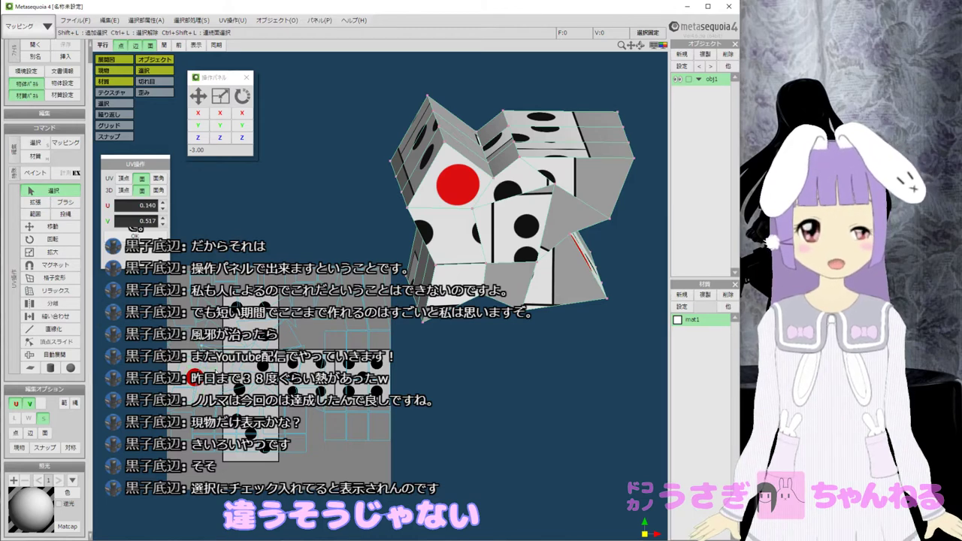
pyautogui.click(35, 213)
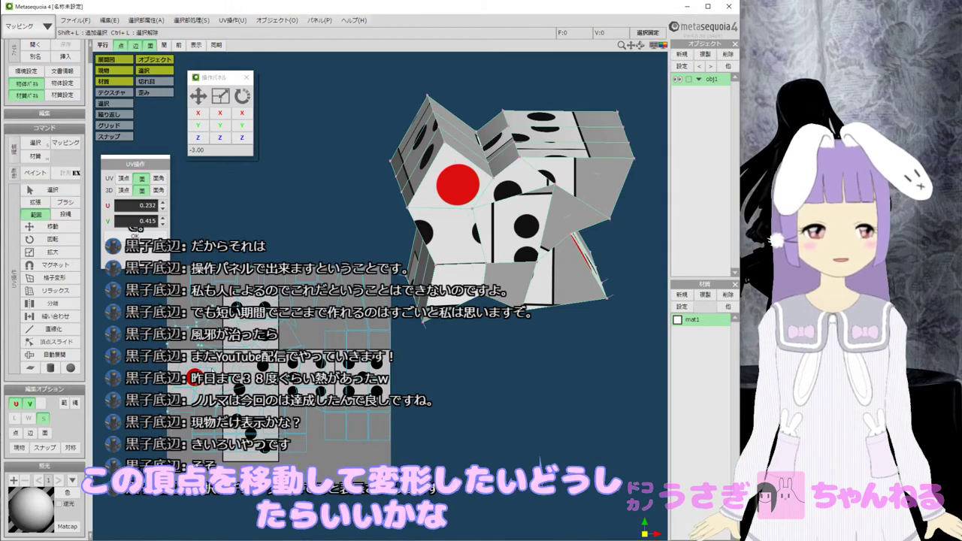
# Move the UVs of the middle and lower front faces onto the texture's red one-dot square, the lower at about U 0.128, V 0.514.
pyautogui.click(47, 226)
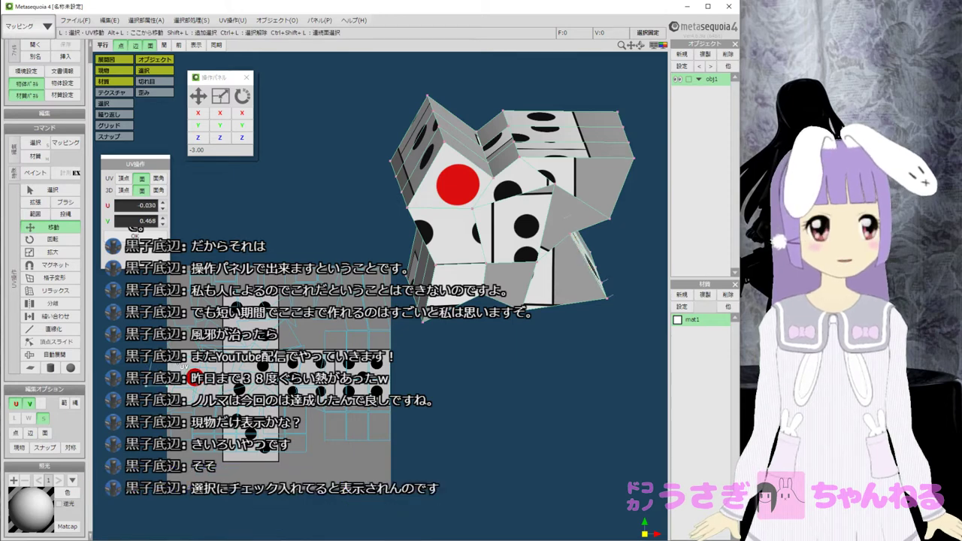
pyautogui.moveTo(160, 380); pyautogui.dragTo(140, 383)
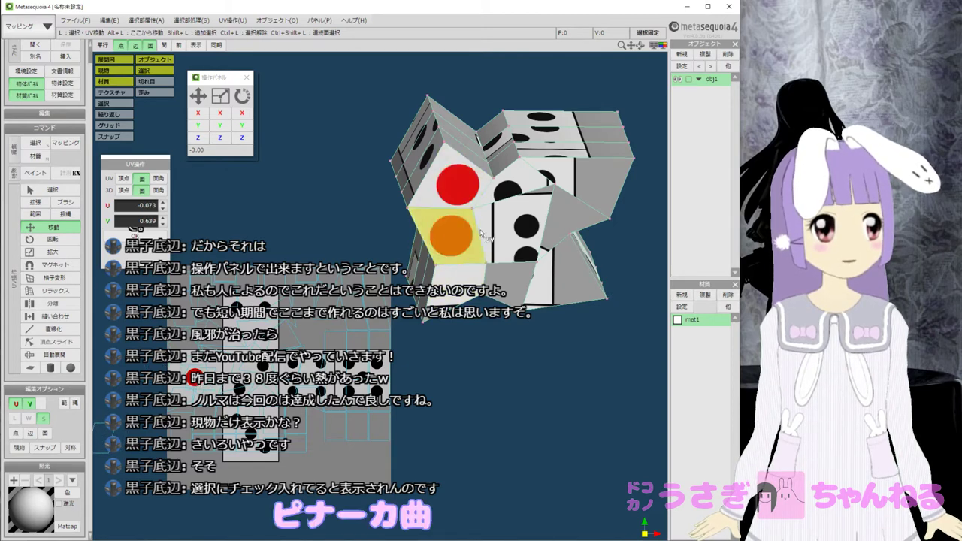
pyautogui.click(459, 297)
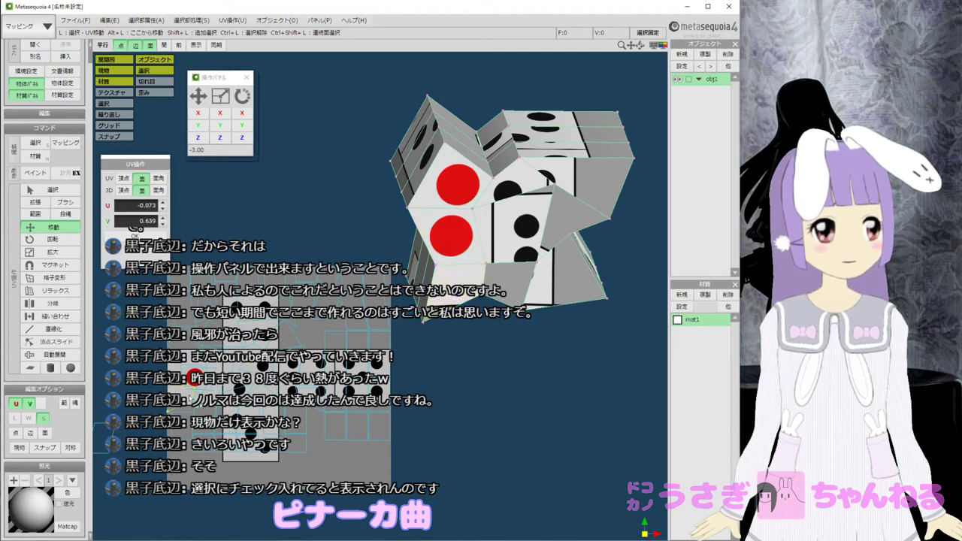
pyautogui.moveTo(193, 395); pyautogui.dragTo(201, 383)
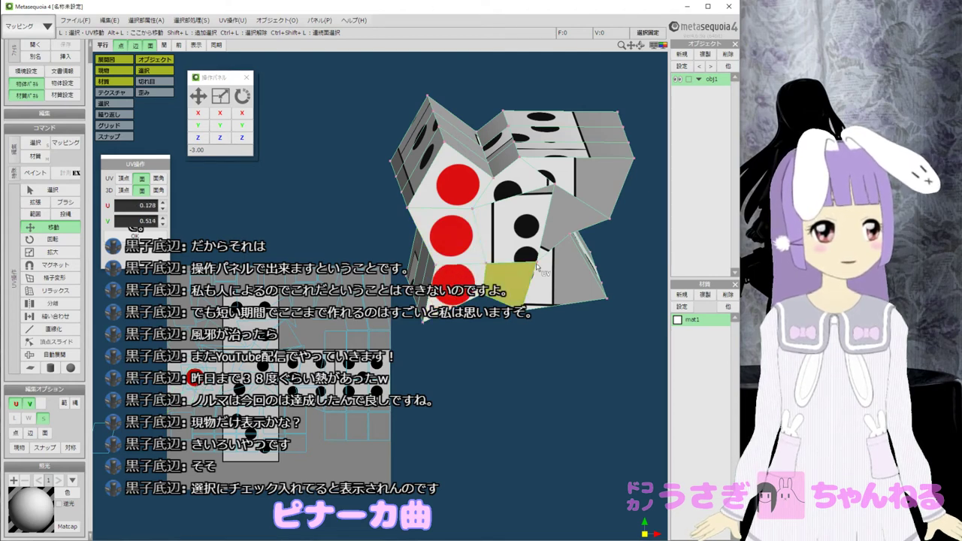
# Move the UV of the face beside the middle red-dot face over the texture's black dots, at about U 0.440, V 0.519.
pyautogui.click(496, 263)
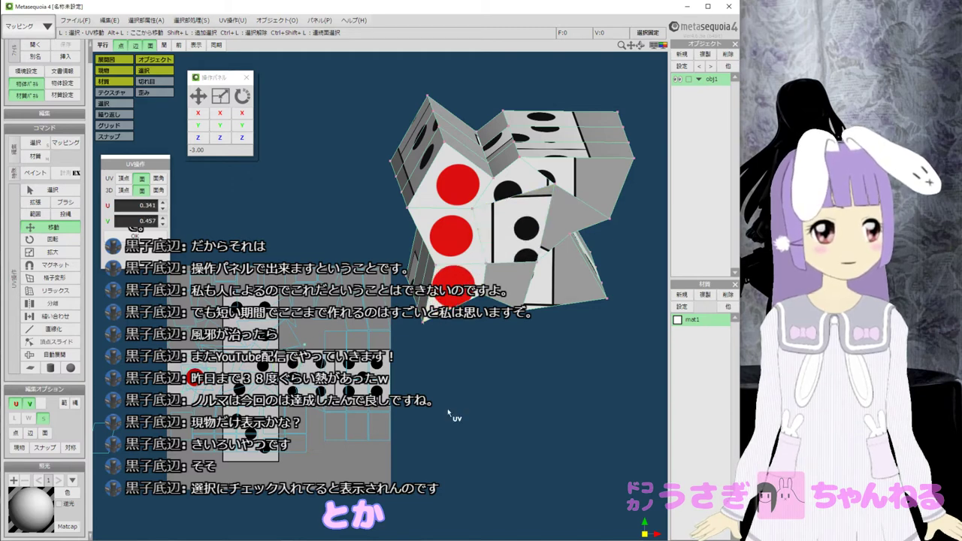
pyautogui.click(541, 202)
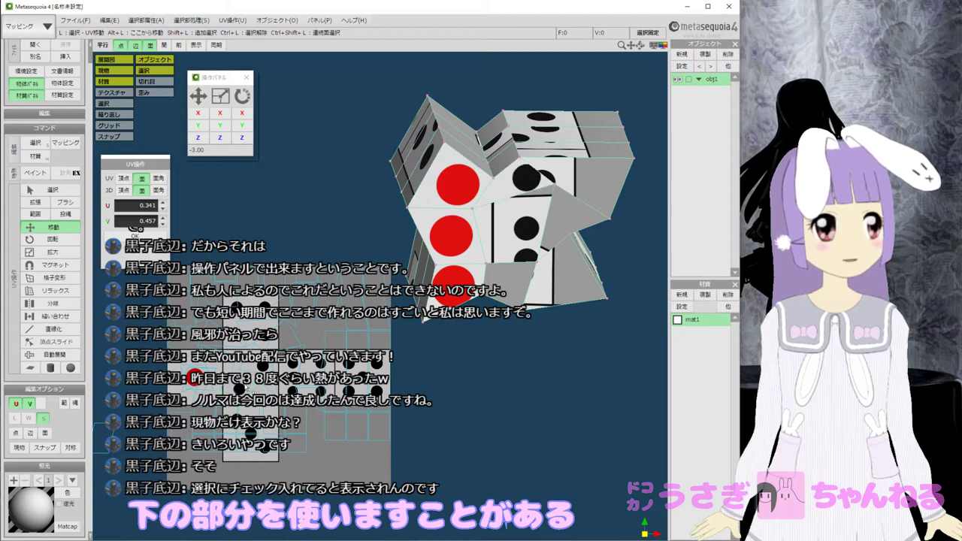
pyautogui.click(518, 178)
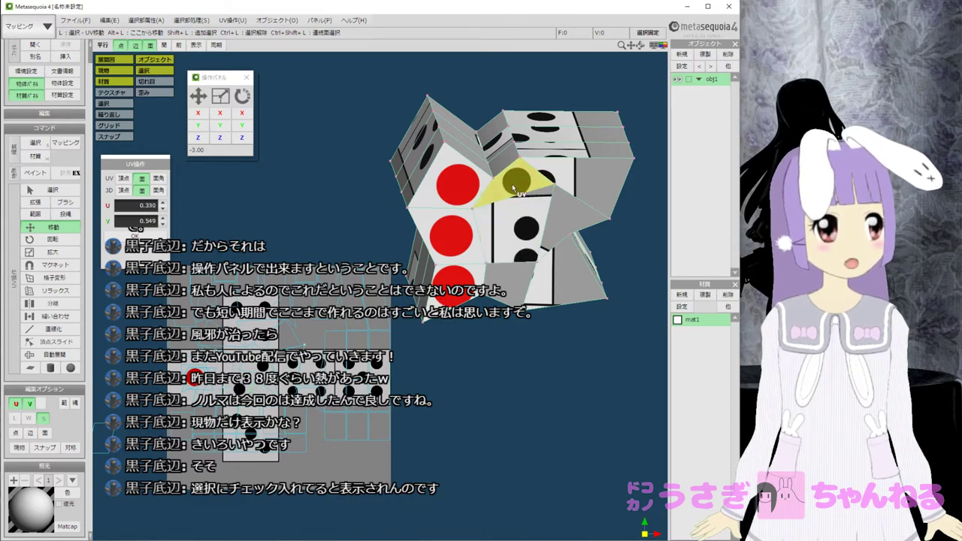
pyautogui.moveTo(246, 391)
pyautogui.mouseDown()
pyautogui.moveTo(249, 379)
pyautogui.moveTo(236, 394)
pyautogui.moveTo(257, 365)
pyautogui.moveTo(225, 406)
pyautogui.moveTo(252, 407)
pyautogui.mouseUp()
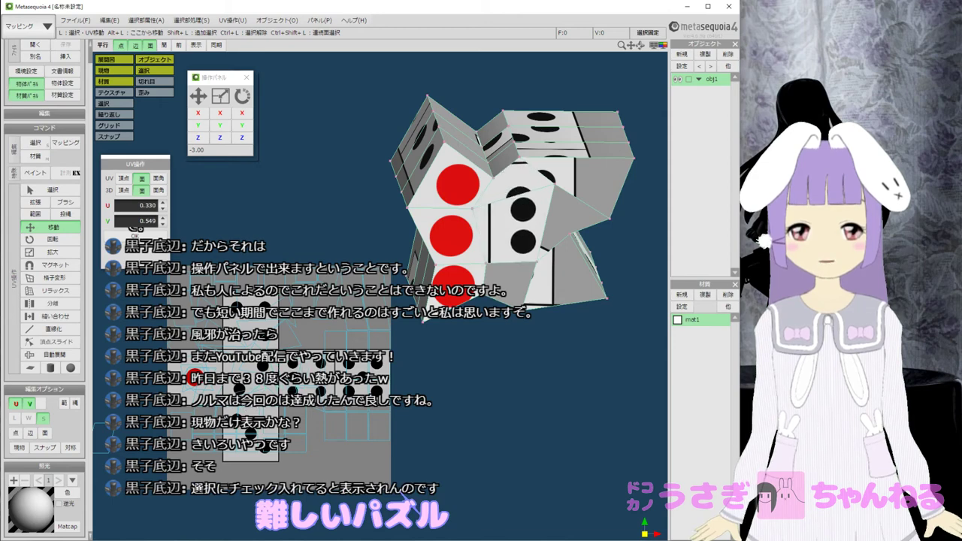
pyautogui.click(534, 184)
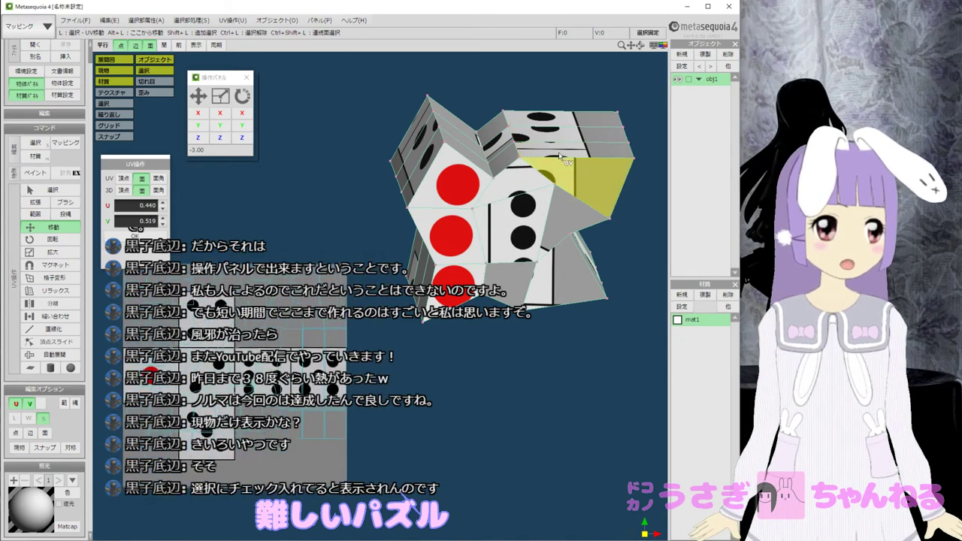
# Turn off the 現物, 材質 and 選択 display options, keeping 展開図 and オブジェクト displayed.
pyautogui.click(122, 72)
pyautogui.scroll(-3, 597, 182)
pyautogui.scroll(2, 598, 182)
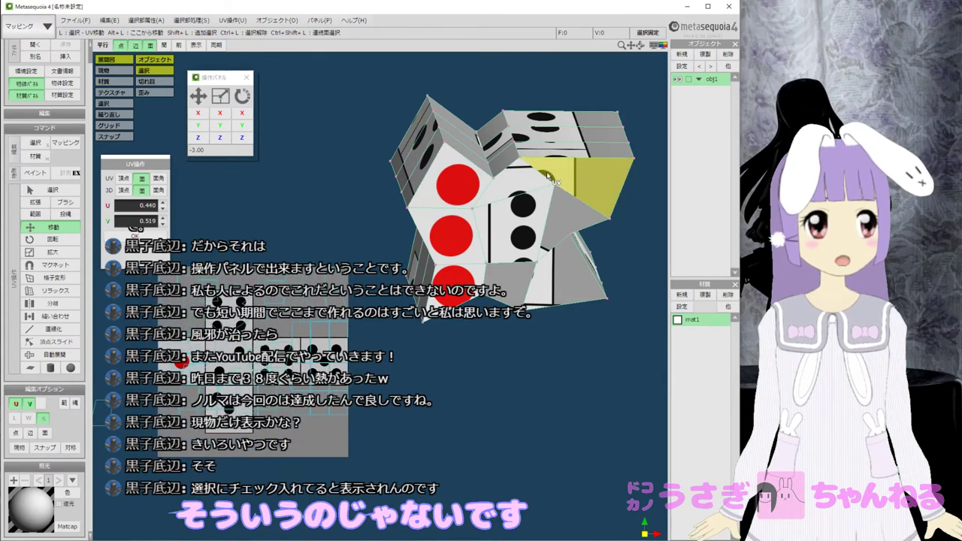
pyautogui.click(159, 70)
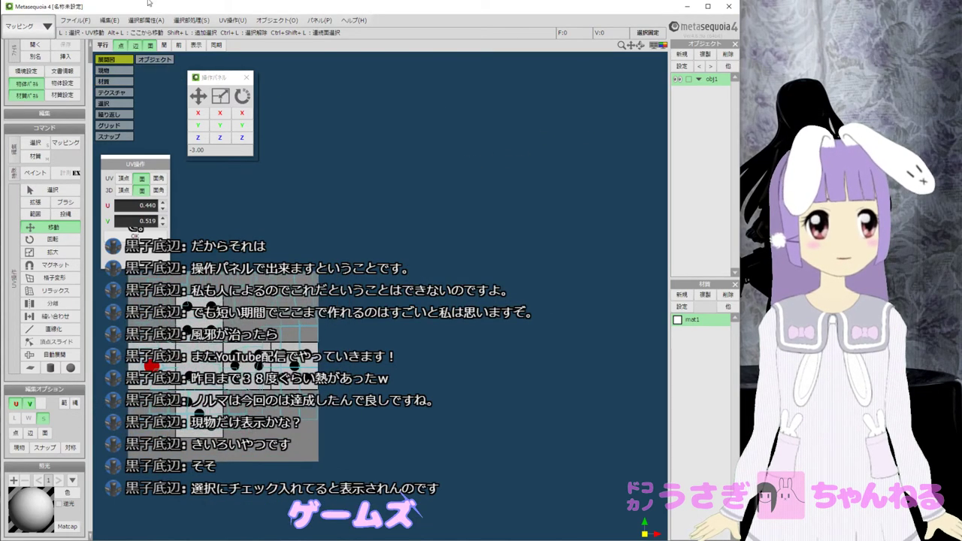
pyautogui.click(150, 61)
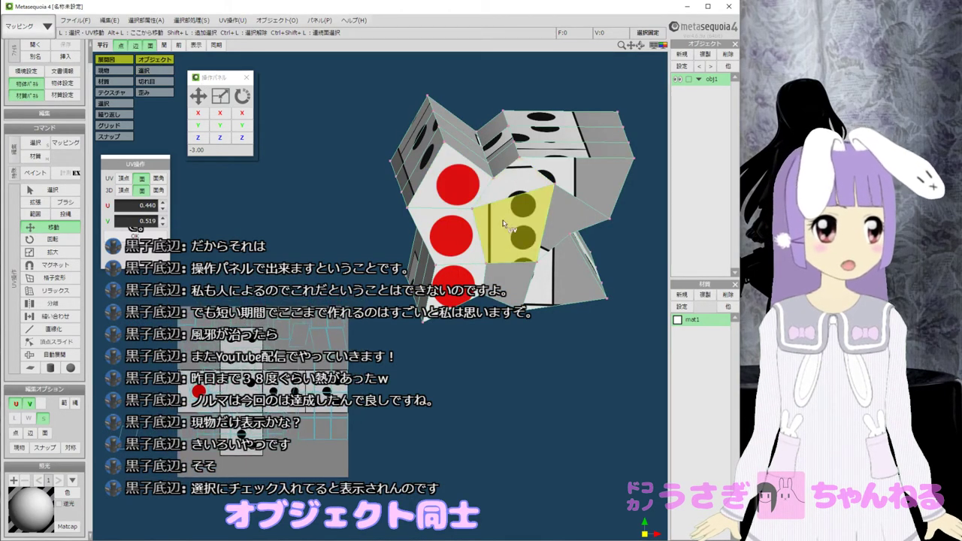
# Move the UV of the side face beside the middle red-dot face onto the red one-dot square, at about U 0.126, V 0.498.
pyautogui.scroll(3, 465, 263)
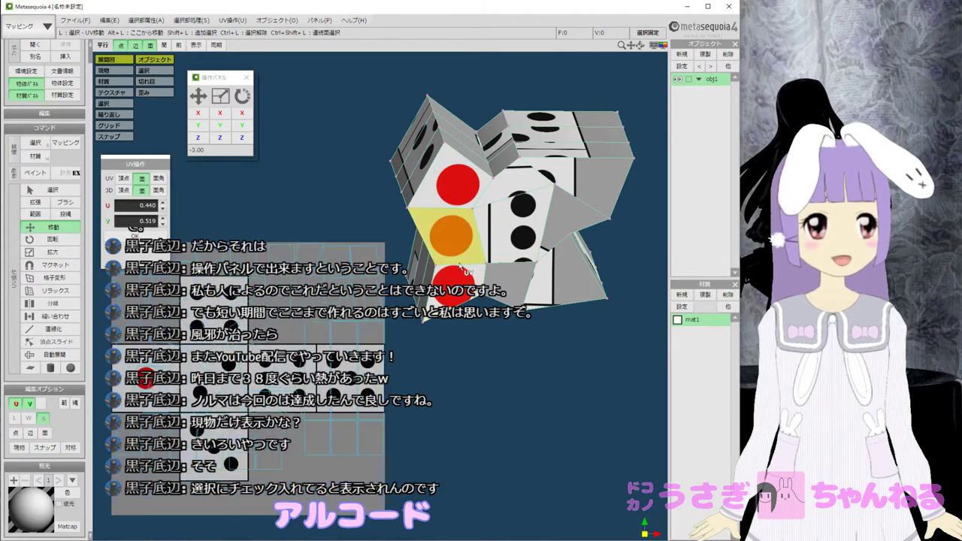
pyautogui.click(53, 190)
pyautogui.moveTo(604, 246); pyautogui.dragTo(524, 254, button='middle')
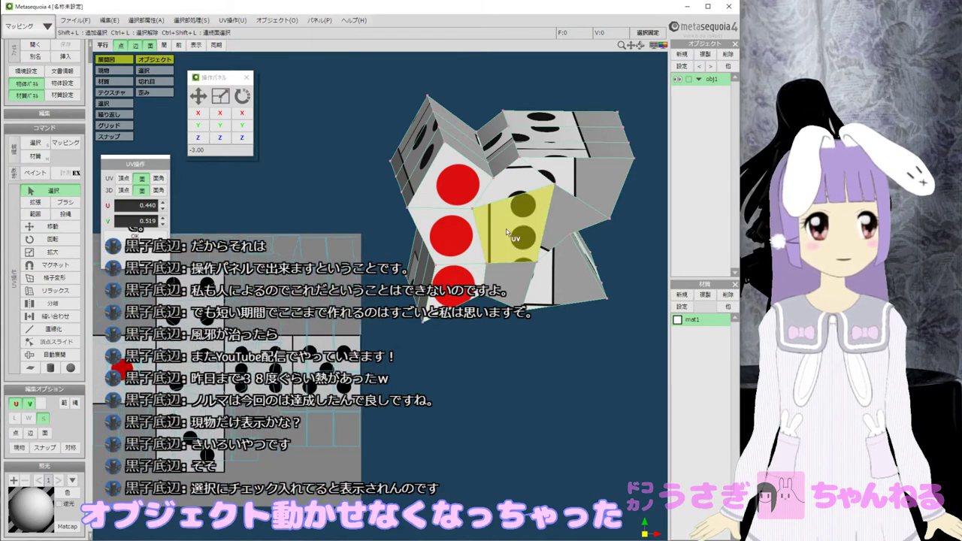
pyautogui.click(36, 143)
pyautogui.moveTo(405, 248); pyautogui.dragTo(293, 285, button='right')
pyautogui.click(53, 190)
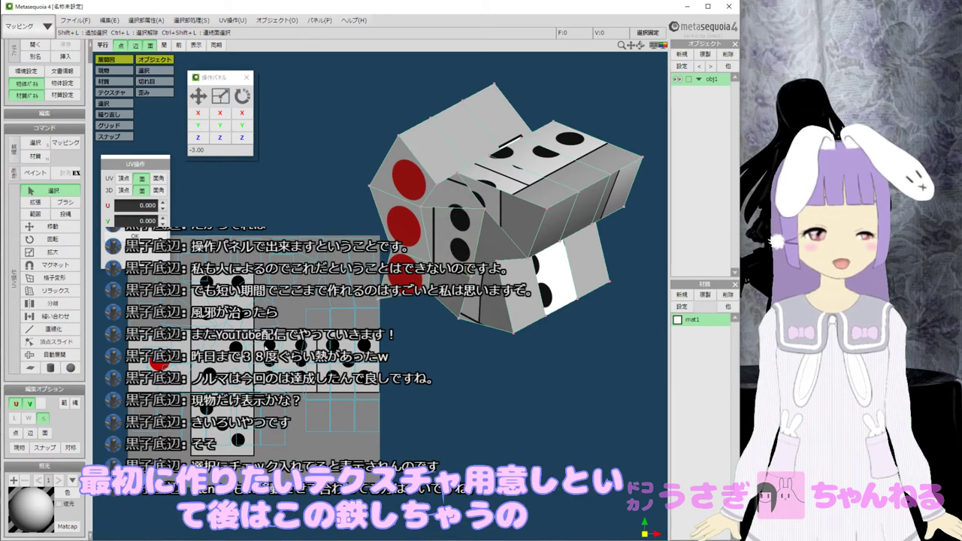
pyautogui.click(53, 226)
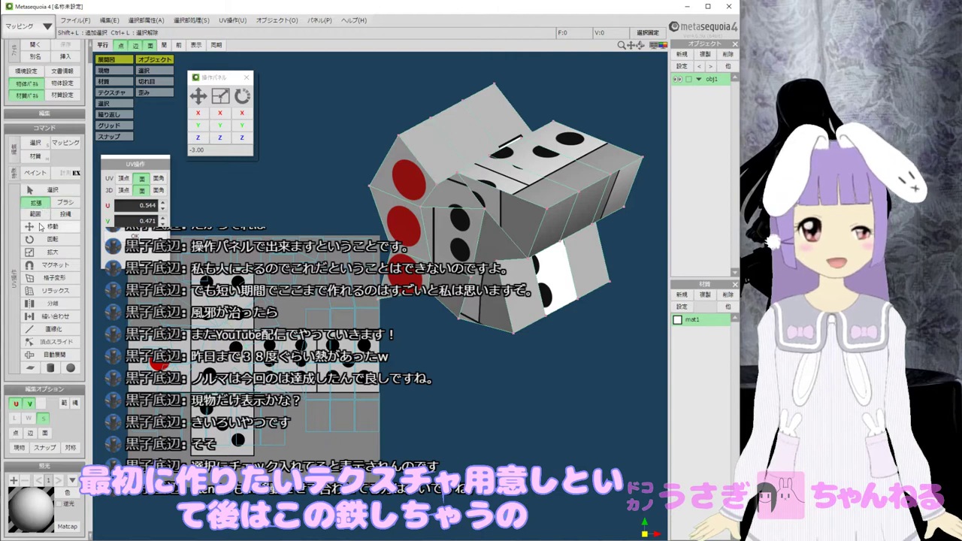
pyautogui.moveTo(275, 363); pyautogui.dragTo(166, 368)
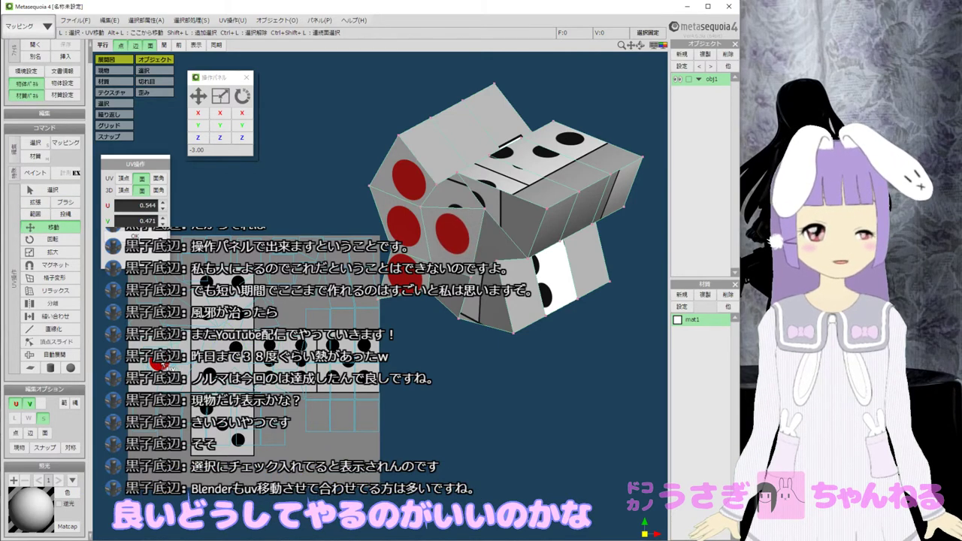
# Move the UV of the model's upper dotted face onto the red one-dot square and enlarge the selected UVs with the UV Scale command.
pyautogui.click(548, 175)
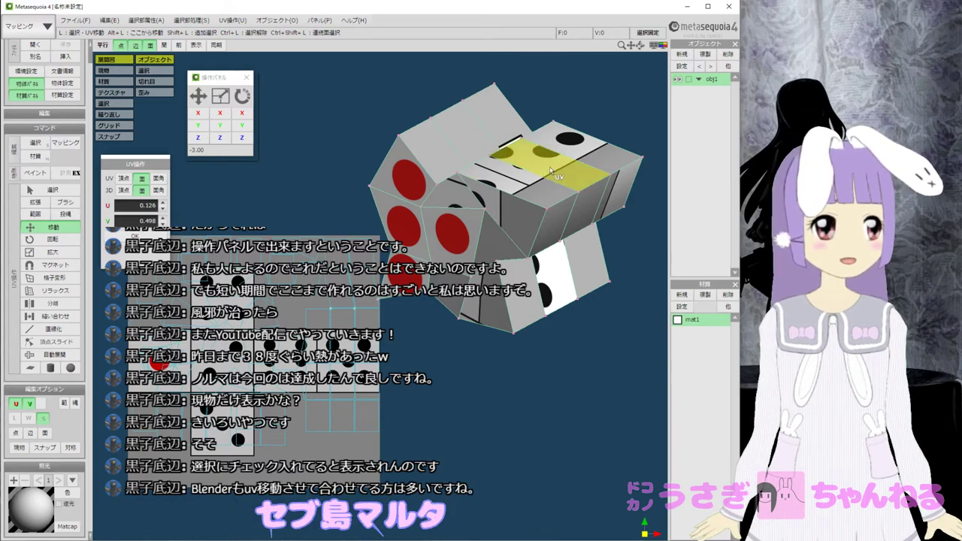
pyautogui.moveTo(351, 340); pyautogui.dragTo(153, 362)
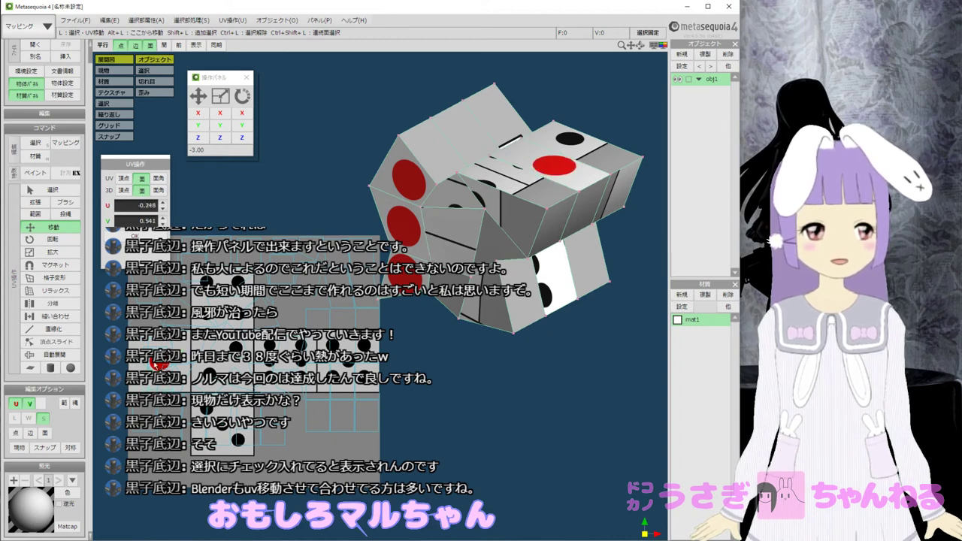
pyautogui.click(38, 252)
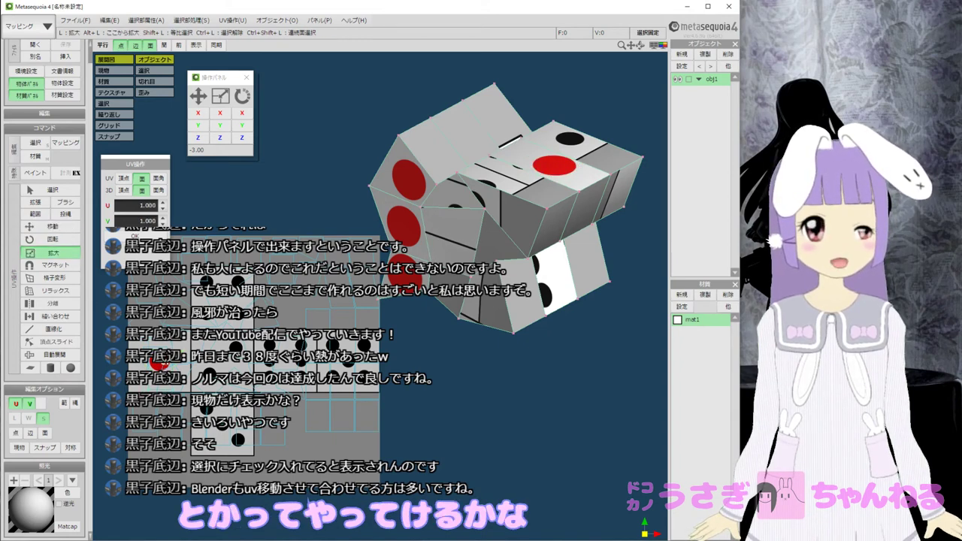
pyautogui.moveTo(181, 368); pyautogui.dragTo(180, 340)
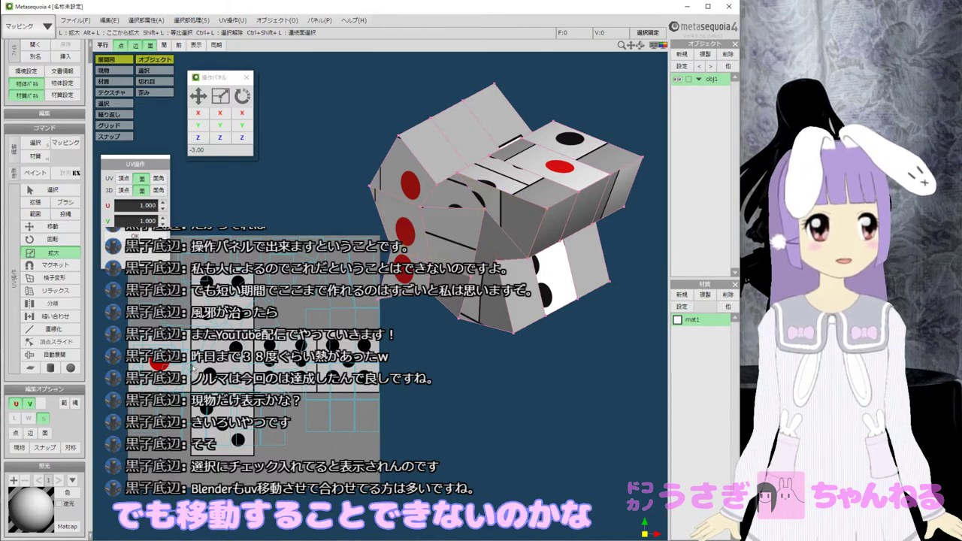
# Pull the corners of the middle front face's UV onto the texture's five-dot square with the UV Magnet command.
pyautogui.click(54, 265)
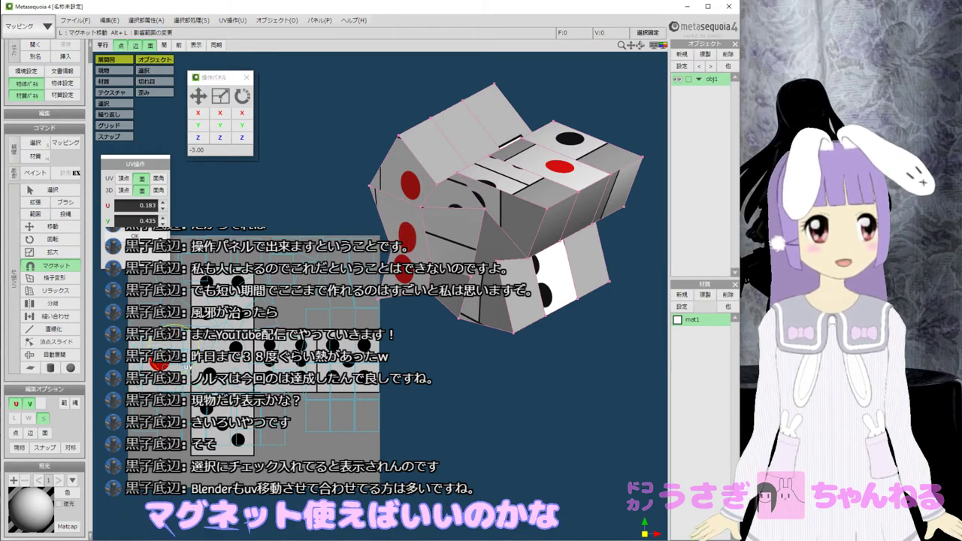
pyautogui.moveTo(197, 386); pyautogui.dragTo(215, 382)
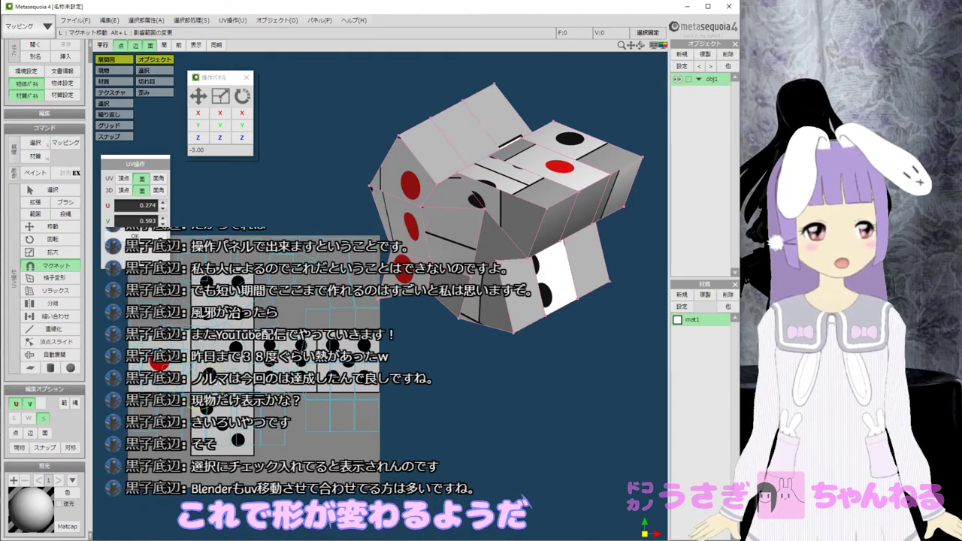
pyautogui.moveTo(203, 367); pyautogui.dragTo(379, 395)
pyautogui.moveTo(196, 329); pyautogui.dragTo(387, 340)
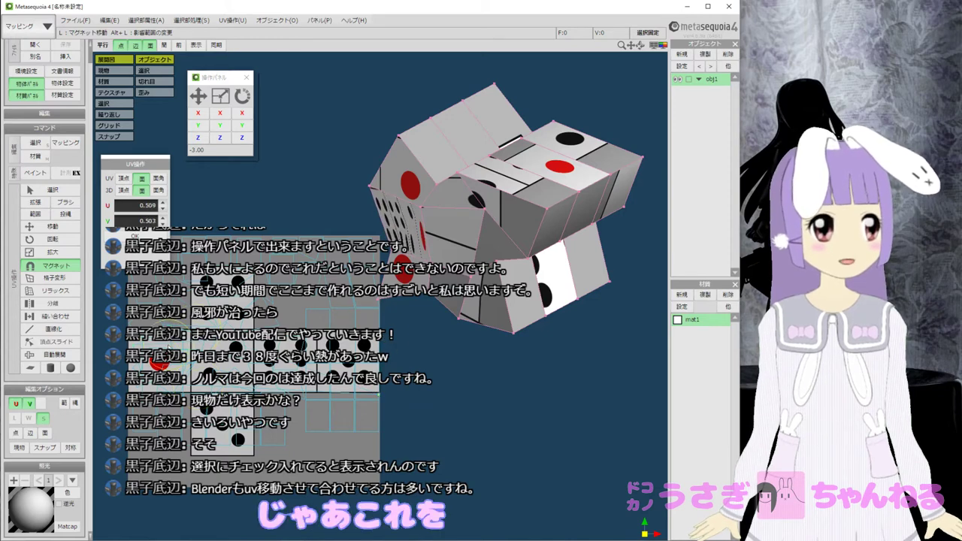
pyautogui.moveTo(134, 346); pyautogui.dragTo(240, 347)
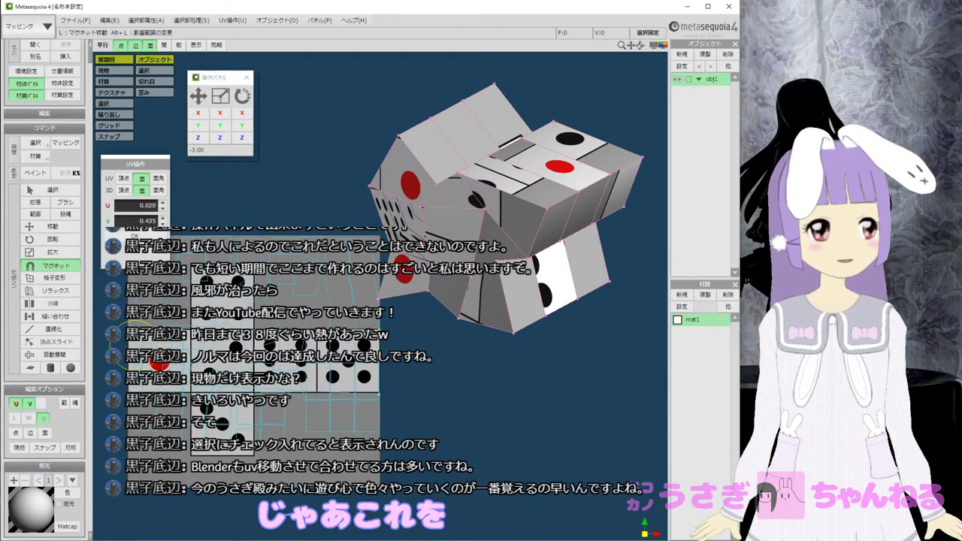
pyautogui.moveTo(145, 384); pyautogui.dragTo(317, 393)
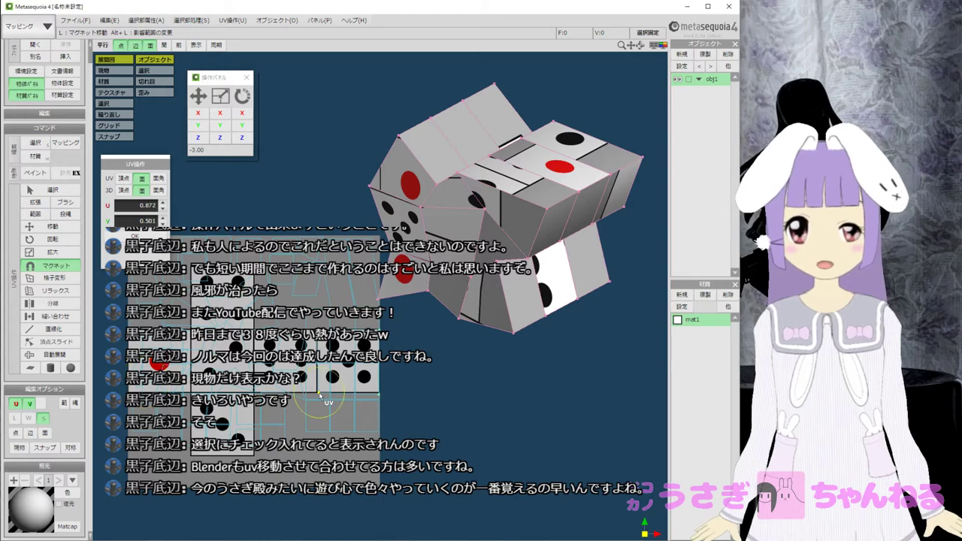
pyautogui.click(427, 227)
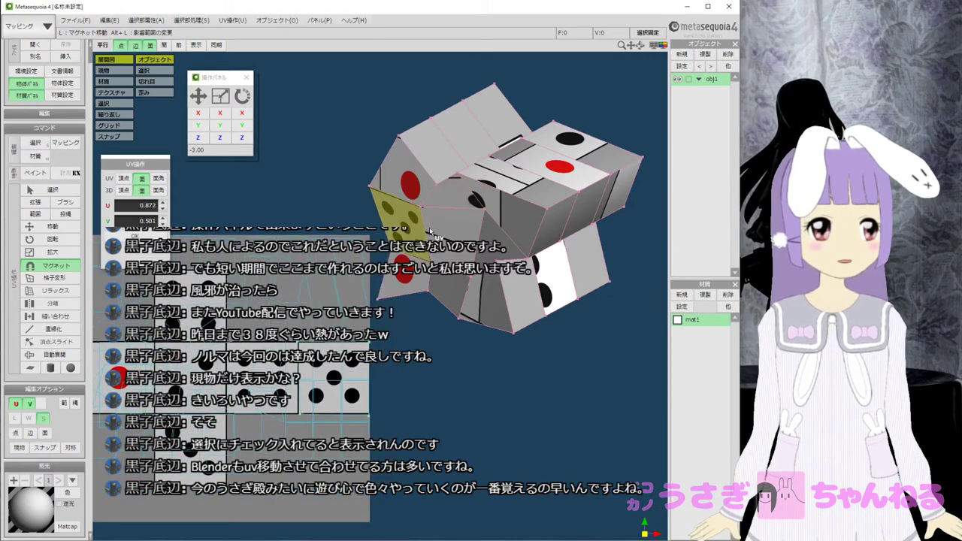
pyautogui.scroll(-1, 415, 314)
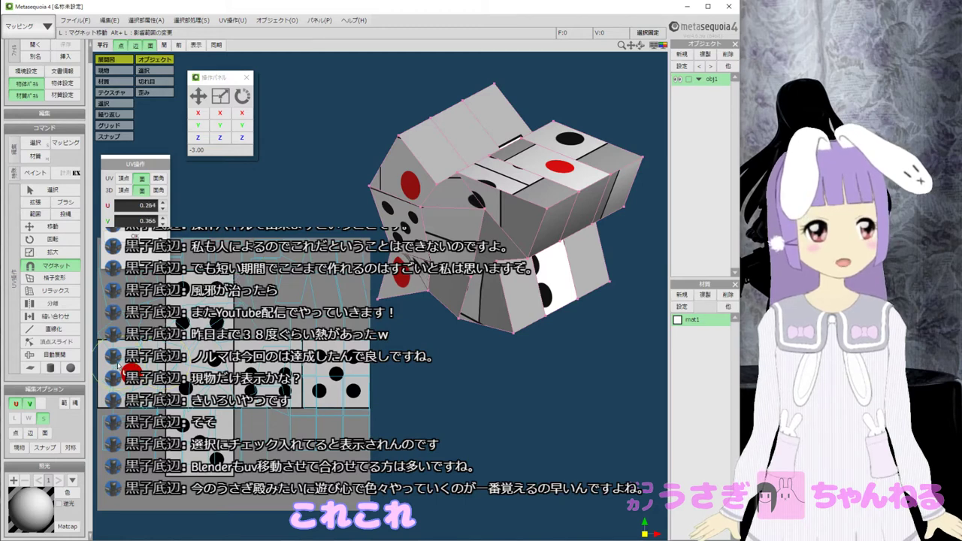
# Use the Magnet tool to snap the lower-left face's UV corners onto the four-dot square of the dice texture.
pyautogui.moveTo(118, 366); pyautogui.dragTo(167, 277)
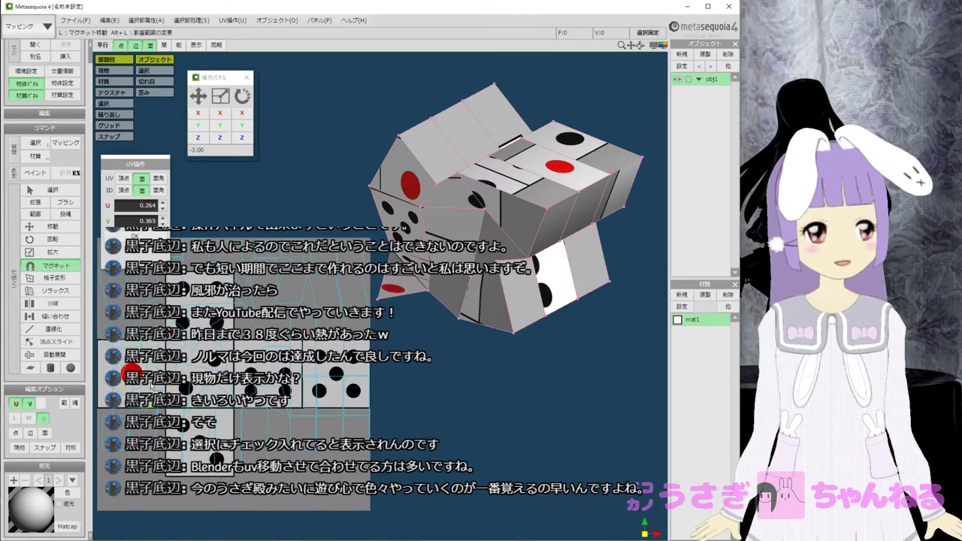
pyautogui.moveTo(167, 379); pyautogui.dragTo(231, 341)
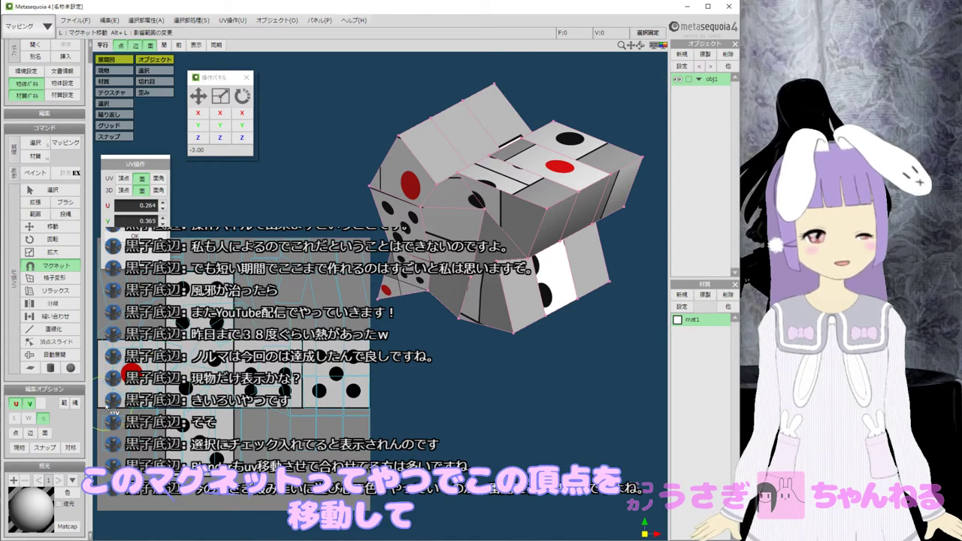
pyautogui.moveTo(113, 410); pyautogui.dragTo(169, 366)
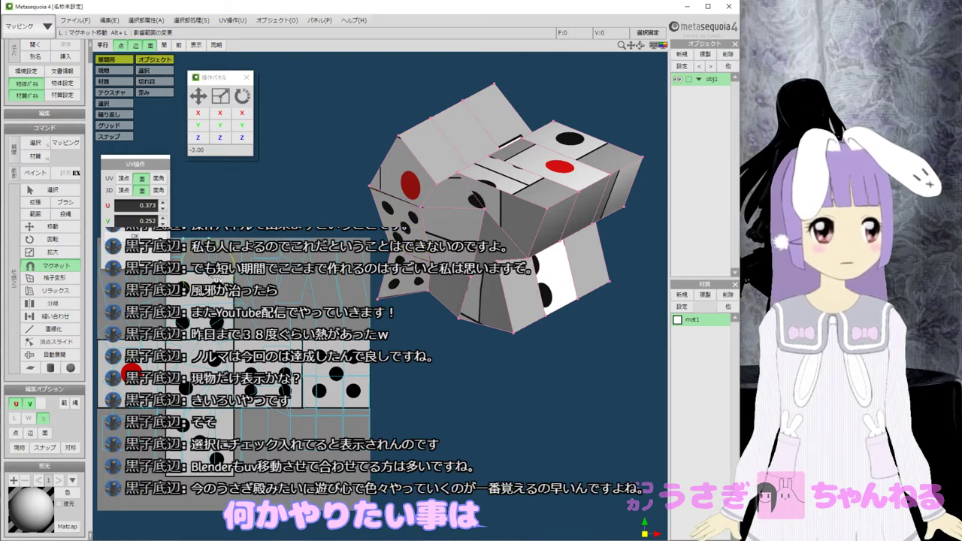
# Move the UV corners of a face on the upper sloped block onto the six-dot square of the dice texture.
pyautogui.moveTo(209, 271); pyautogui.dragTo(301, 408)
pyautogui.moveTo(208, 239); pyautogui.dragTo(303, 343)
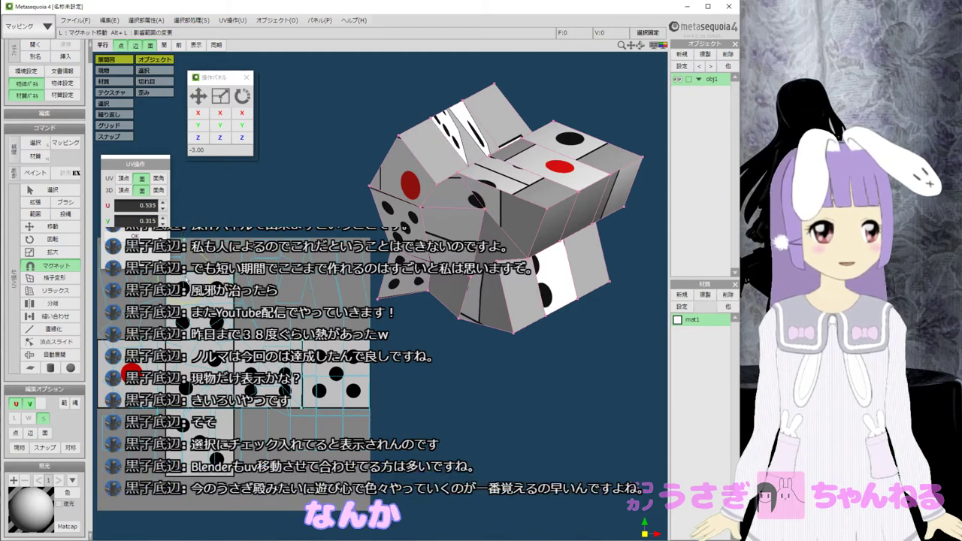
pyautogui.moveTo(186, 277); pyautogui.dragTo(238, 344)
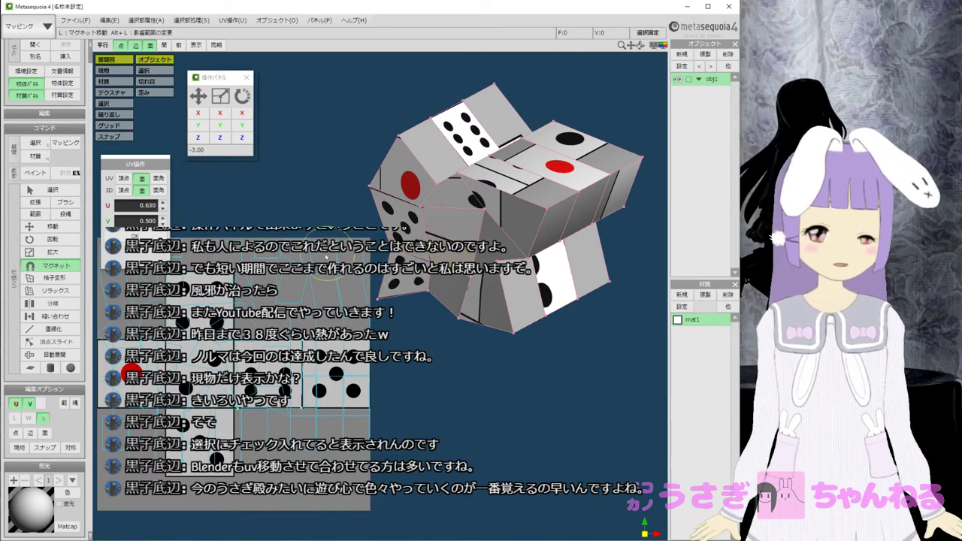
# Align the UV corners of the face beside the six-dot face with the four-dot square of the dice texture.
pyautogui.moveTo(338, 305); pyautogui.dragTo(568, 329, button='middle')
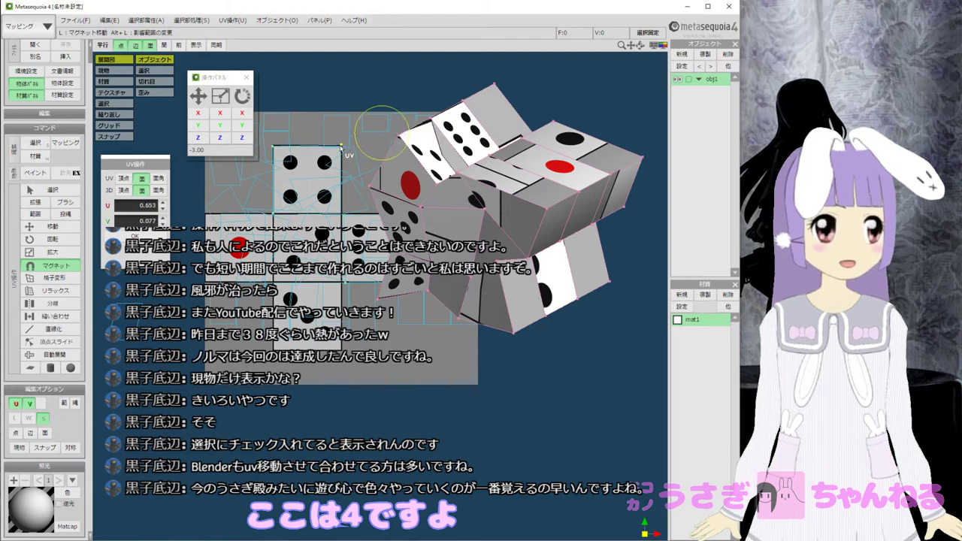
pyautogui.click(381, 166)
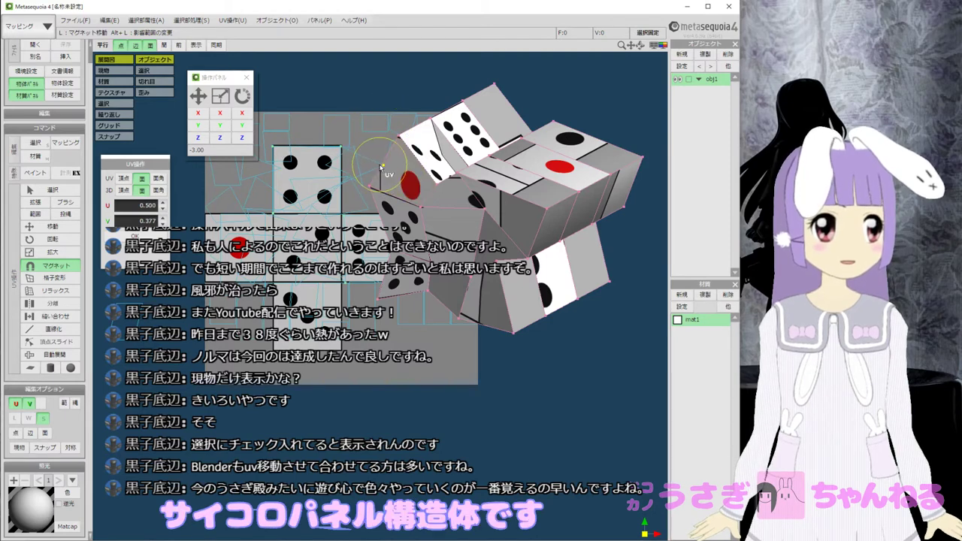
pyautogui.moveTo(382, 167); pyautogui.dragTo(341, 215)
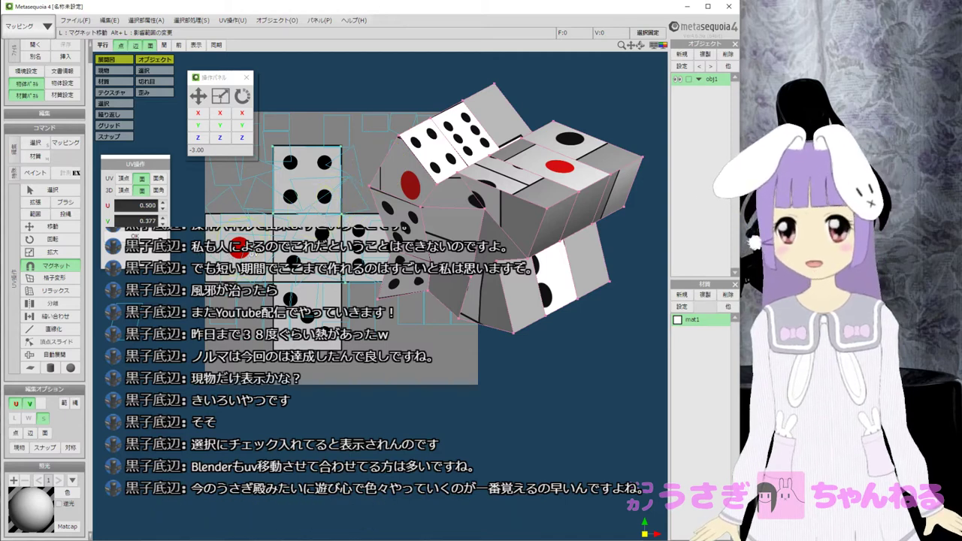
pyautogui.scroll(-3, 244, 245)
pyautogui.moveTo(438, 265); pyautogui.dragTo(348, 337, button='middle')
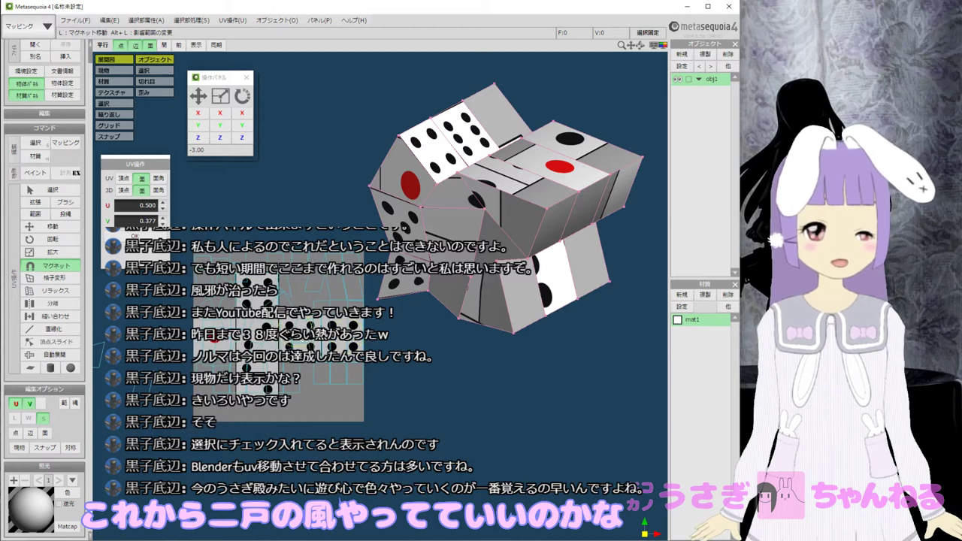
pyautogui.click(67, 345)
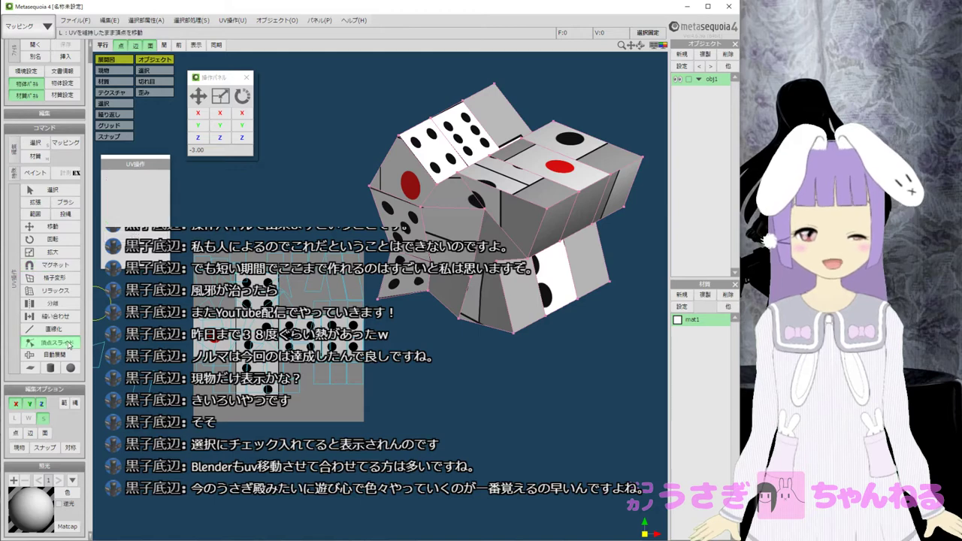
pyautogui.click(50, 190)
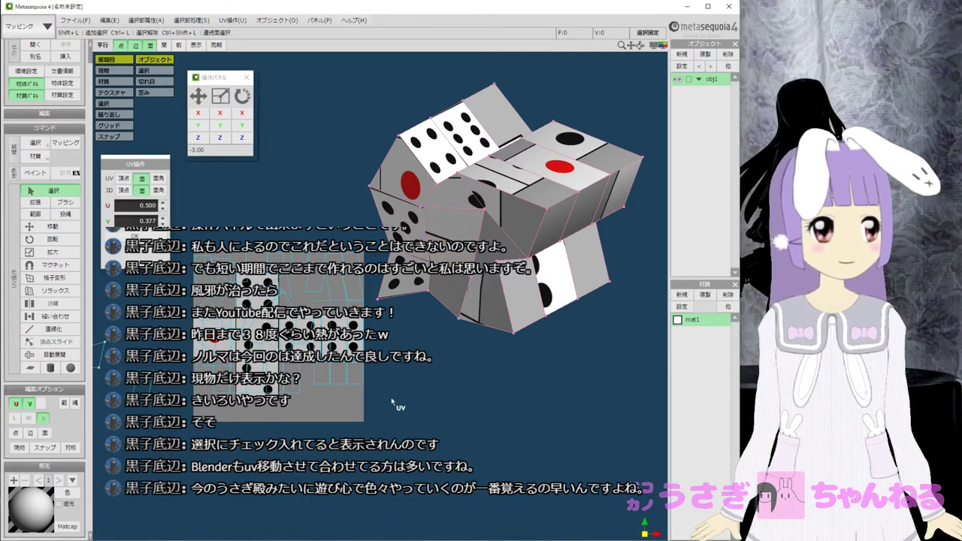
pyautogui.click(52, 341)
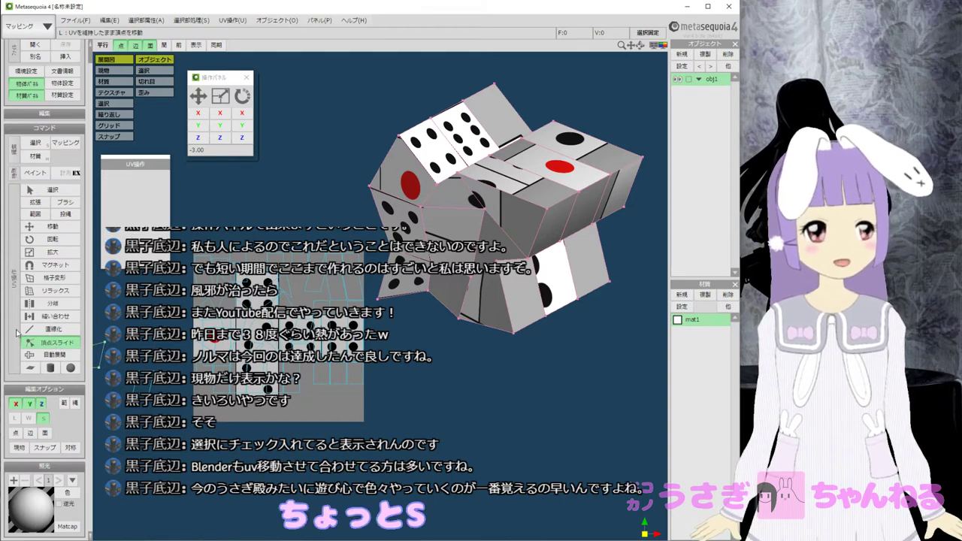
pyautogui.click(53, 329)
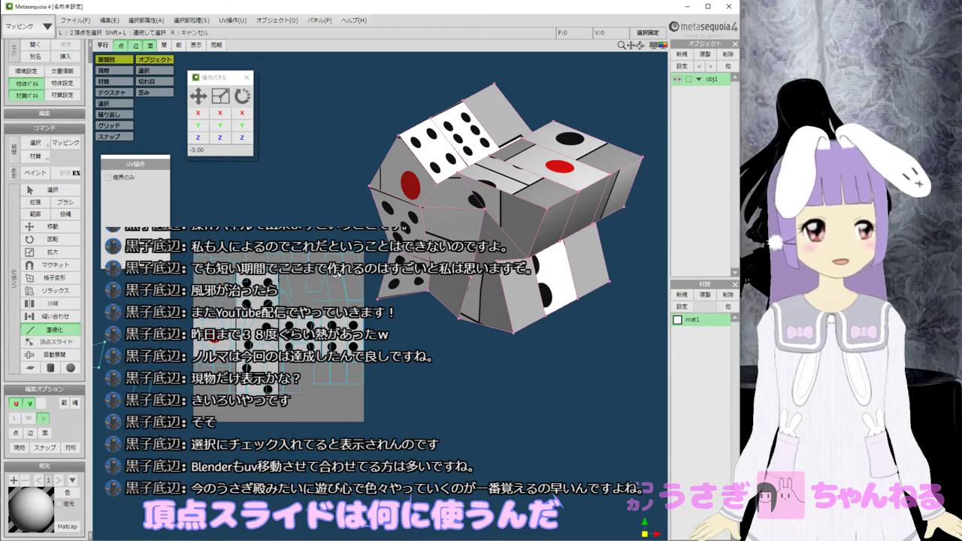
pyautogui.click(53, 303)
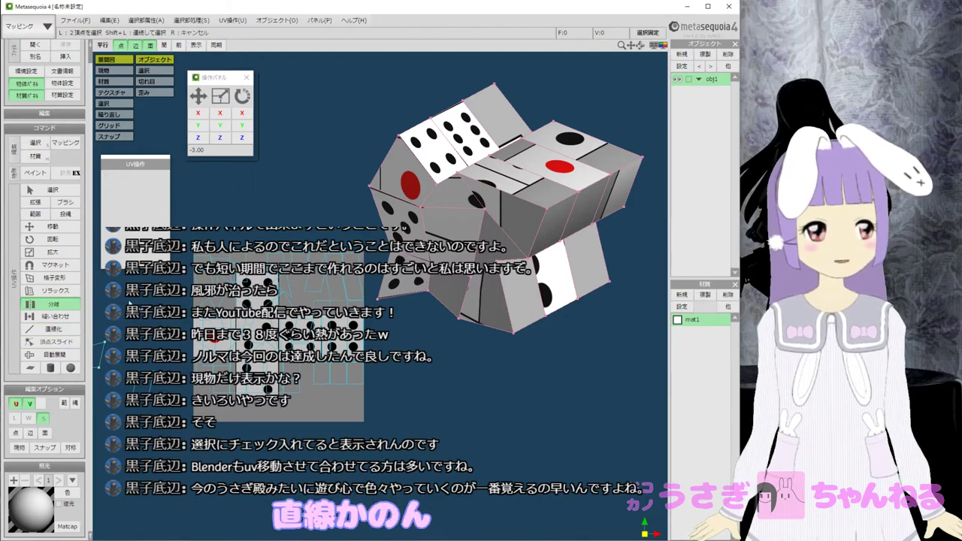
pyautogui.click(53, 252)
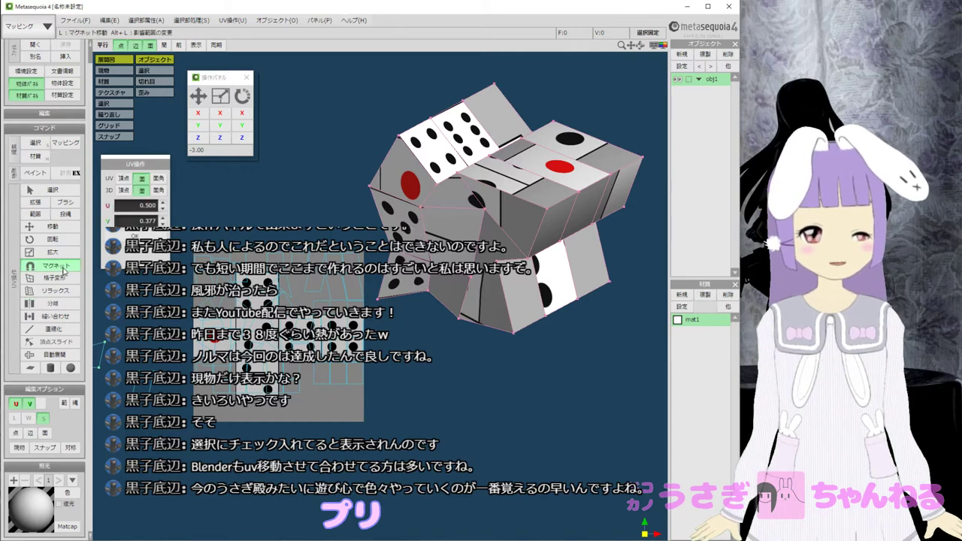
pyautogui.click(54, 267)
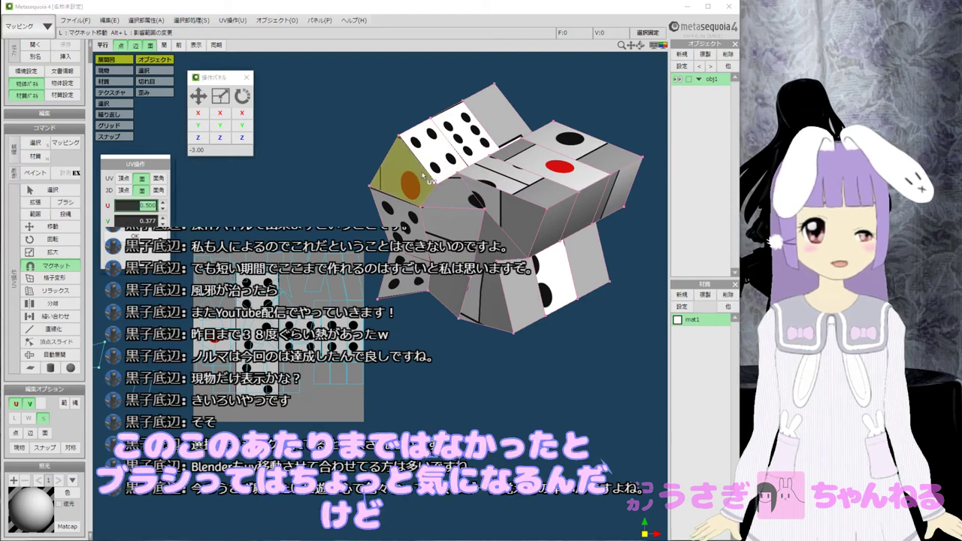
# Try the brush selection tool on the model and on the vertices of the UV layout, and activate the UV Scale tool.
pyautogui.click(66, 203)
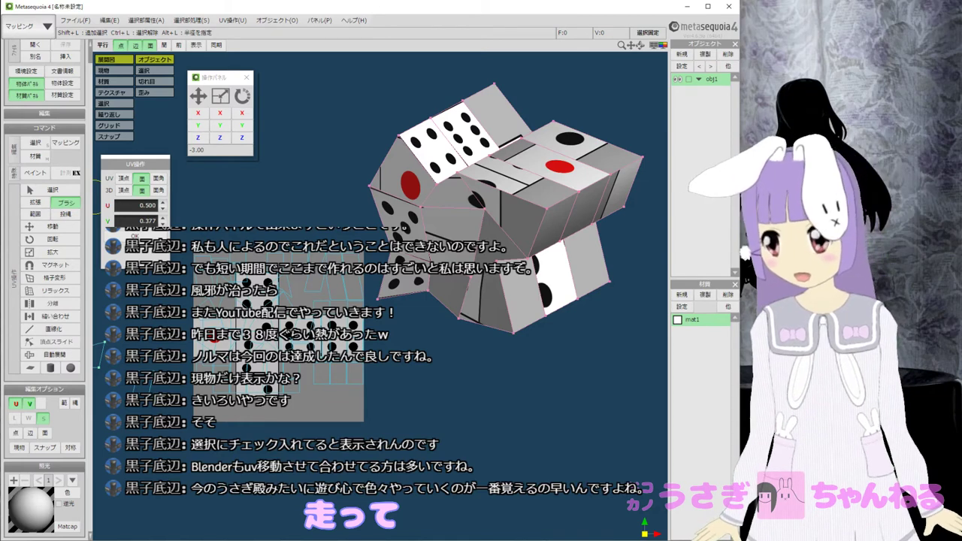
pyautogui.click(426, 152)
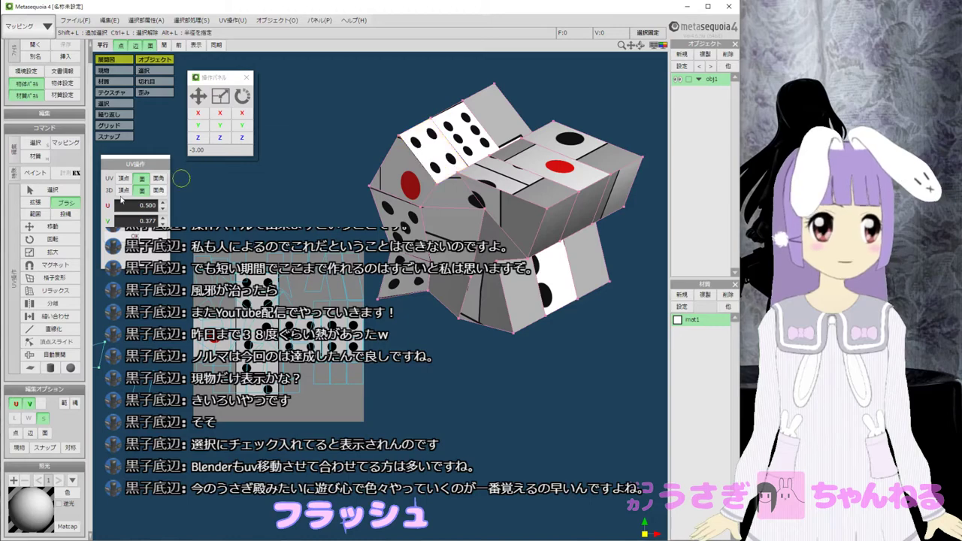
pyautogui.moveTo(193, 10)
pyautogui.mouseDown()
pyautogui.moveTo(237, 17)
pyautogui.moveTo(204, 12)
pyautogui.mouseUp()
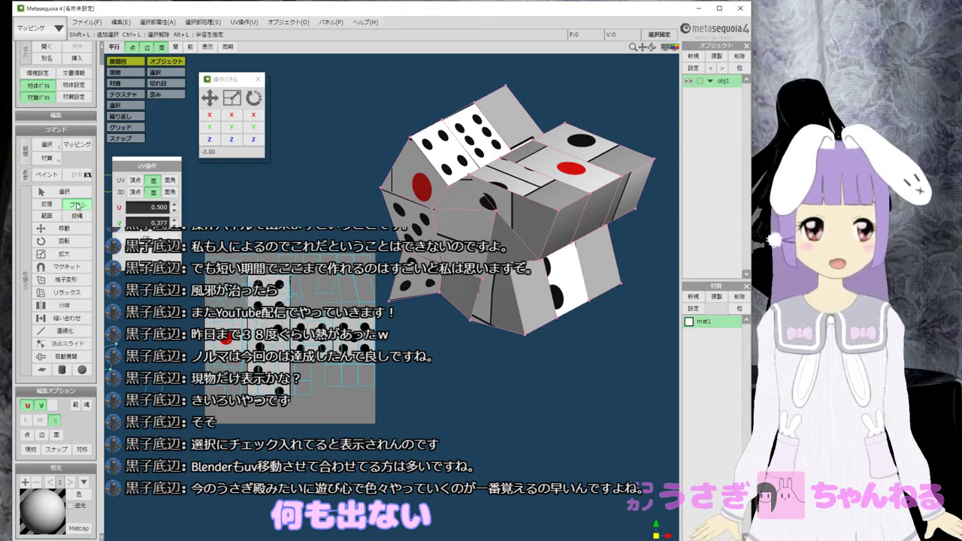
pyautogui.click(78, 204)
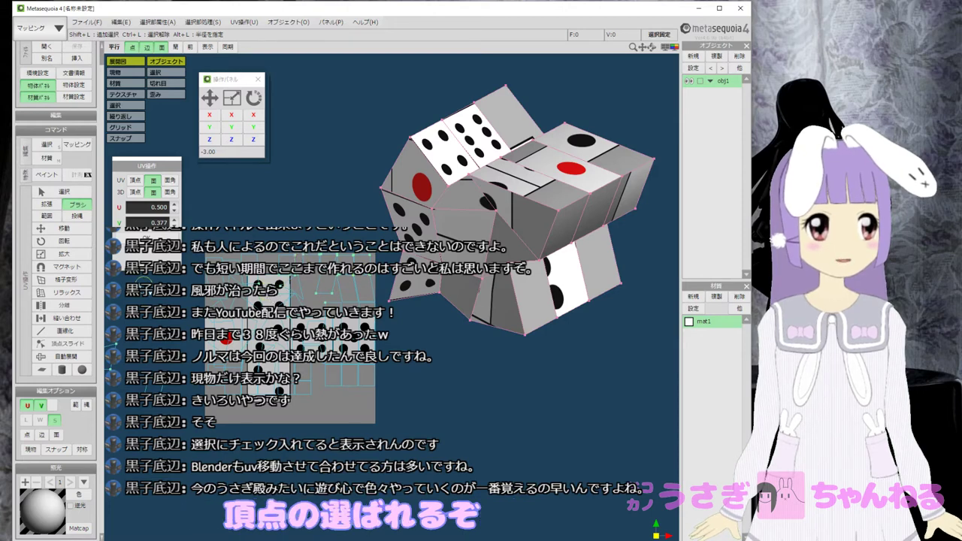
pyautogui.click(159, 223)
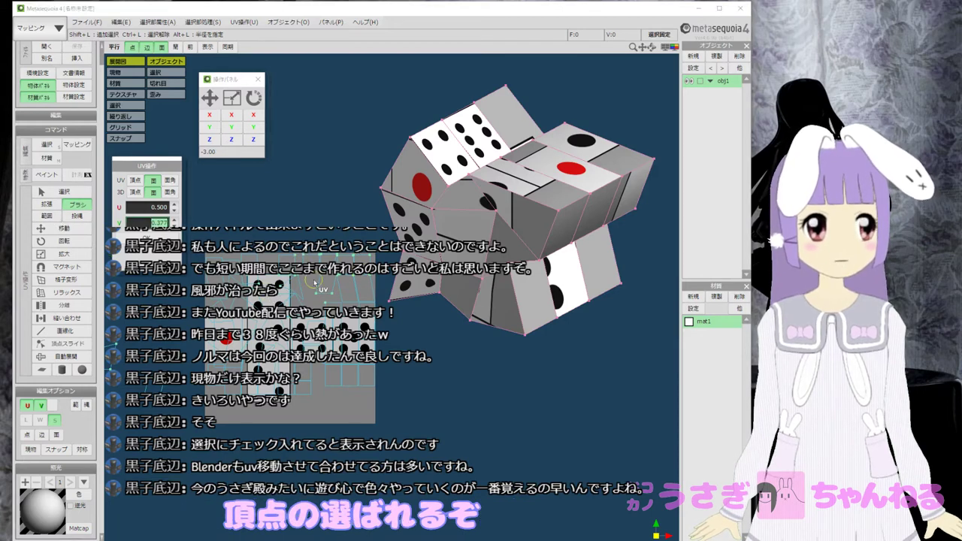
pyautogui.click(64, 254)
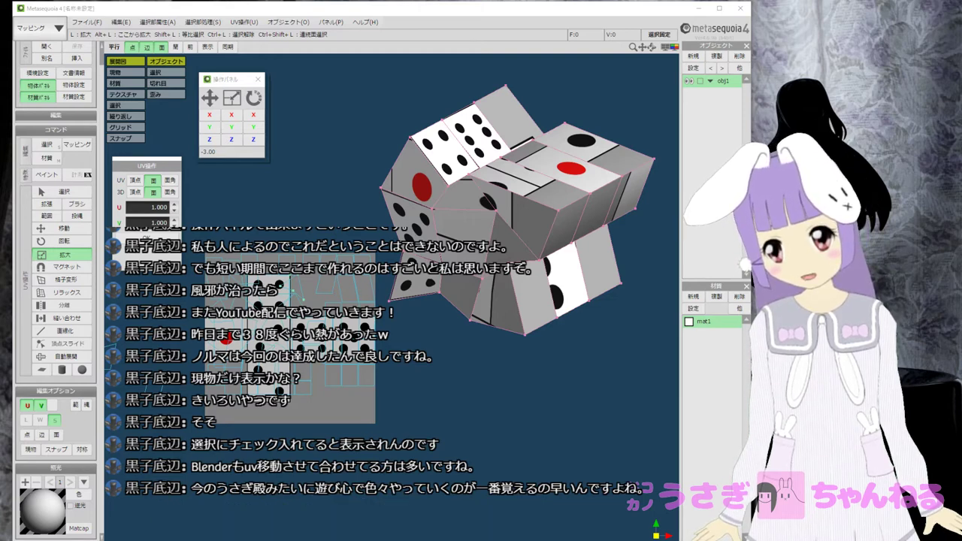
# Look at the CLIP STUDIO tutorial page on UV maps in the browser and return to Metasequoia.
pyautogui.moveTo(646, 540); pyautogui.dragTo(442, 0)
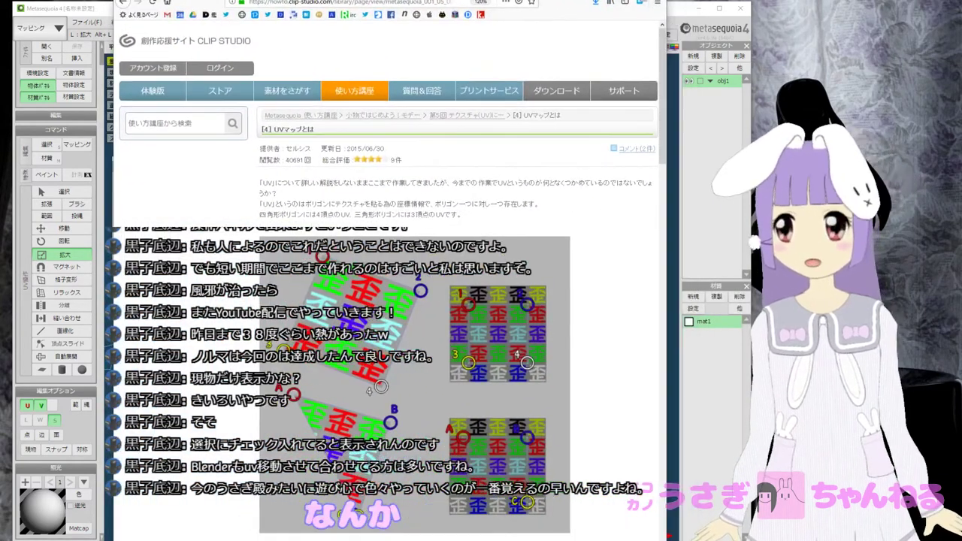
pyautogui.hotkey('alt', 'Tab')
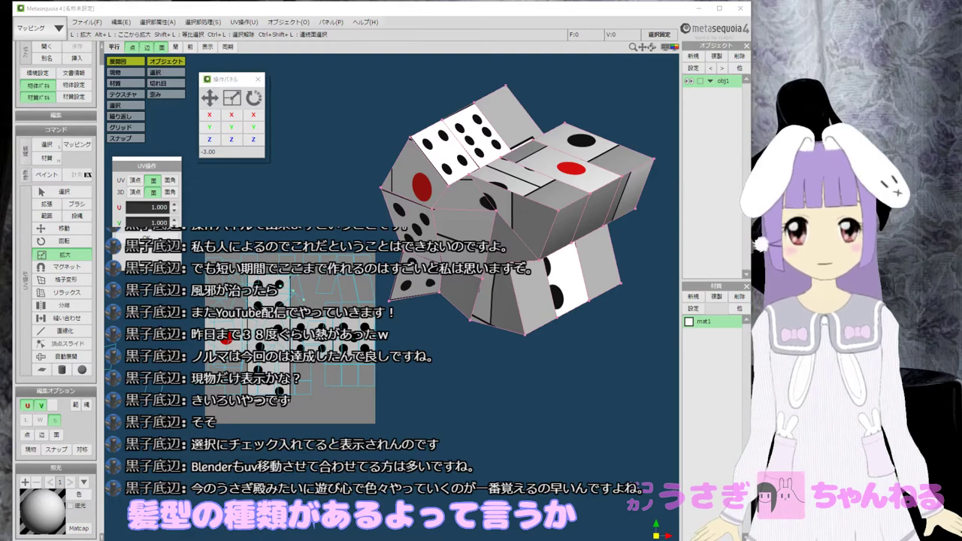
# Move the spherical mapping gizmo onto the model, fit it to the model's shape, and apply the spherical projection.
pyautogui.moveTo(539, 352); pyautogui.dragTo(522, 369, button='middle')
pyautogui.click(83, 370)
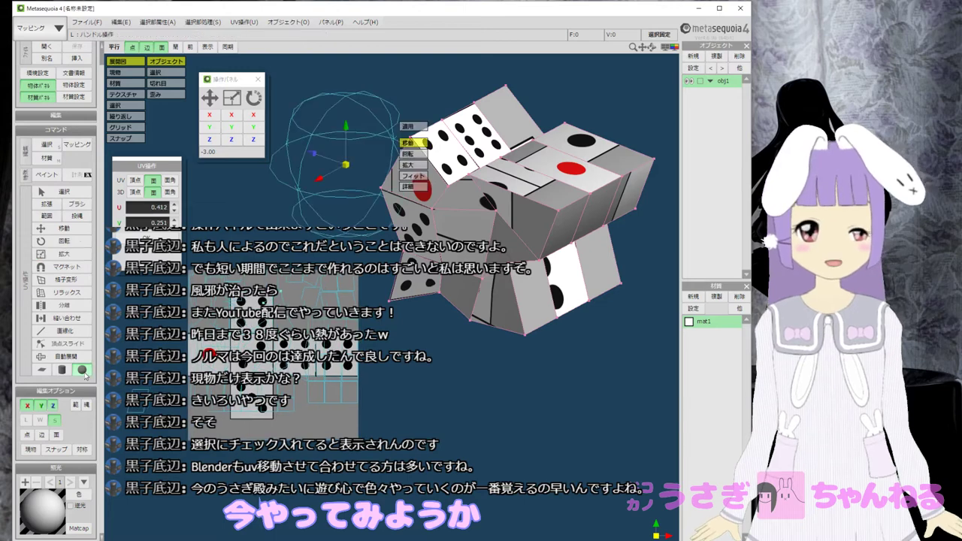
pyautogui.moveTo(347, 167); pyautogui.dragTo(500, 203)
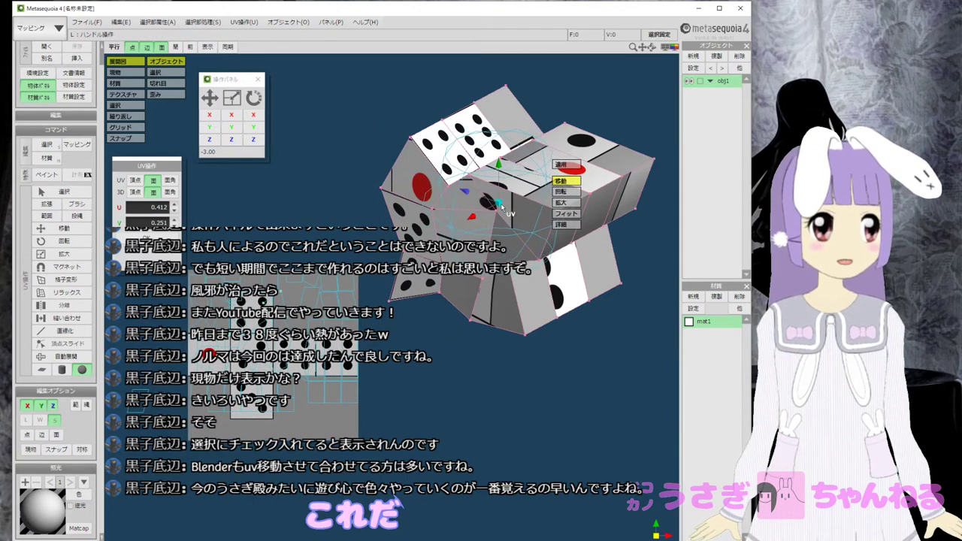
pyautogui.click(573, 213)
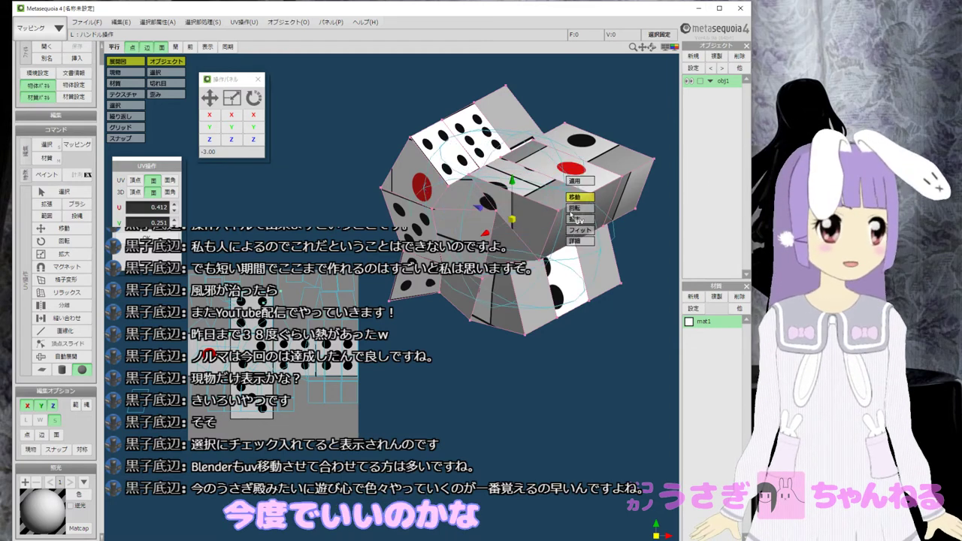
pyautogui.click(576, 183)
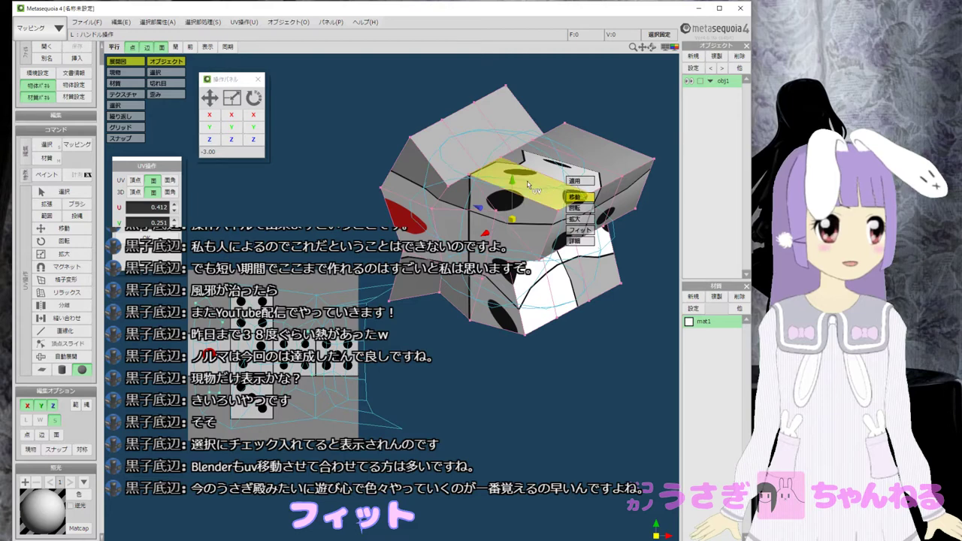
# Enlarge the spherical mapping gizmo until it surrounds the whole model and reapply the projection.
pyautogui.scroll(-1, 518, 232)
pyautogui.moveTo(518, 242); pyautogui.dragTo(492, 251, button='middle')
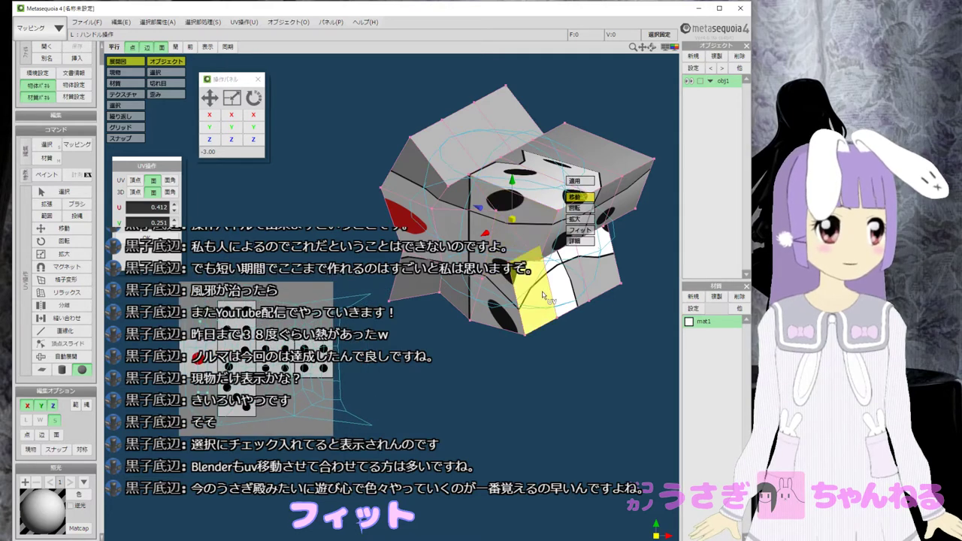
pyautogui.moveTo(512, 219); pyautogui.dragTo(511, 219)
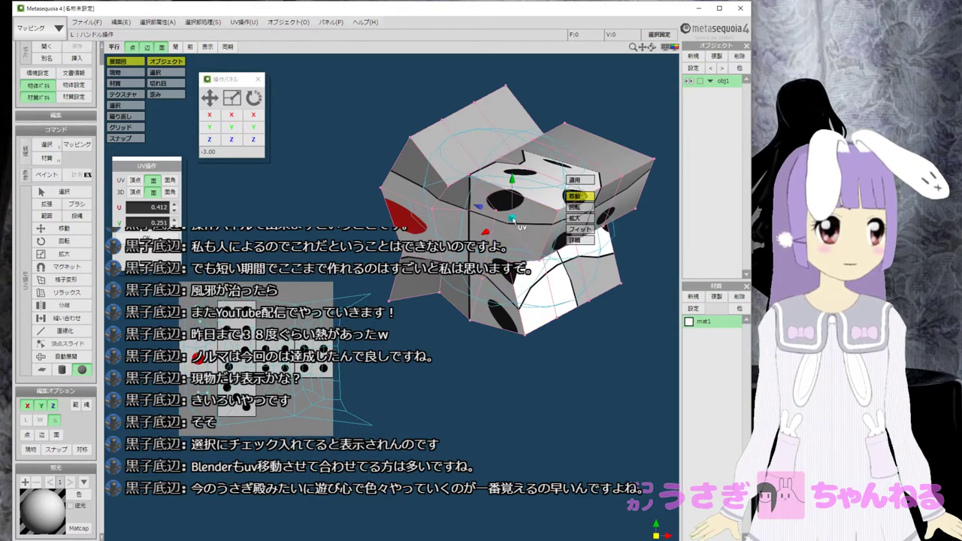
pyautogui.click(581, 223)
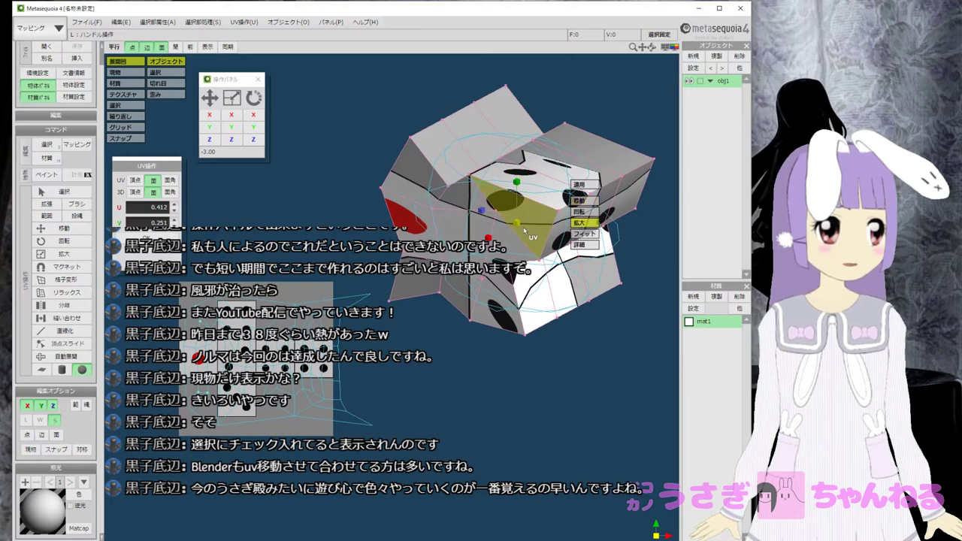
pyautogui.moveTo(516, 222); pyautogui.dragTo(579, 253)
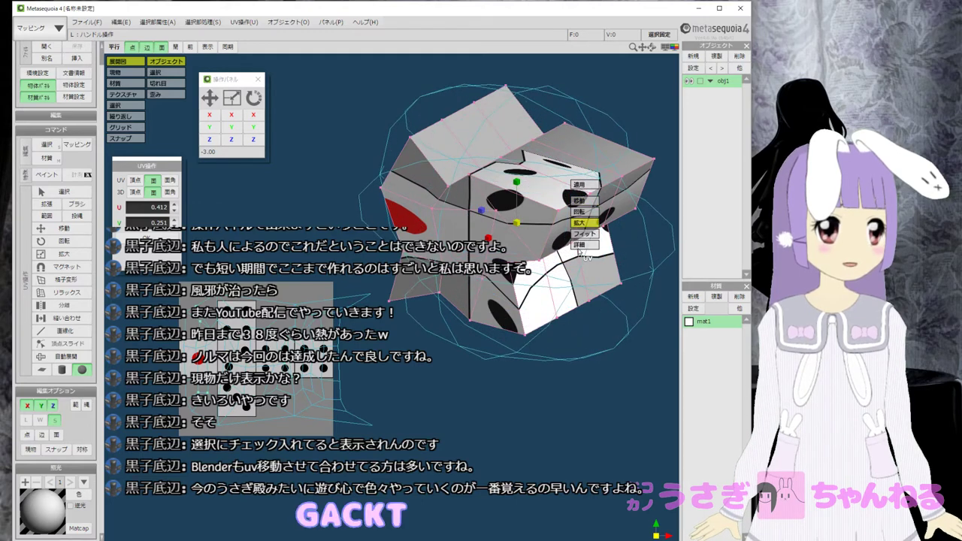
pyautogui.click(582, 186)
# Change the mapping gizmo to a cylinder and apply the cylindrical projection to the model.
pyautogui.moveTo(562, 257); pyautogui.dragTo(551, 260, button='middle')
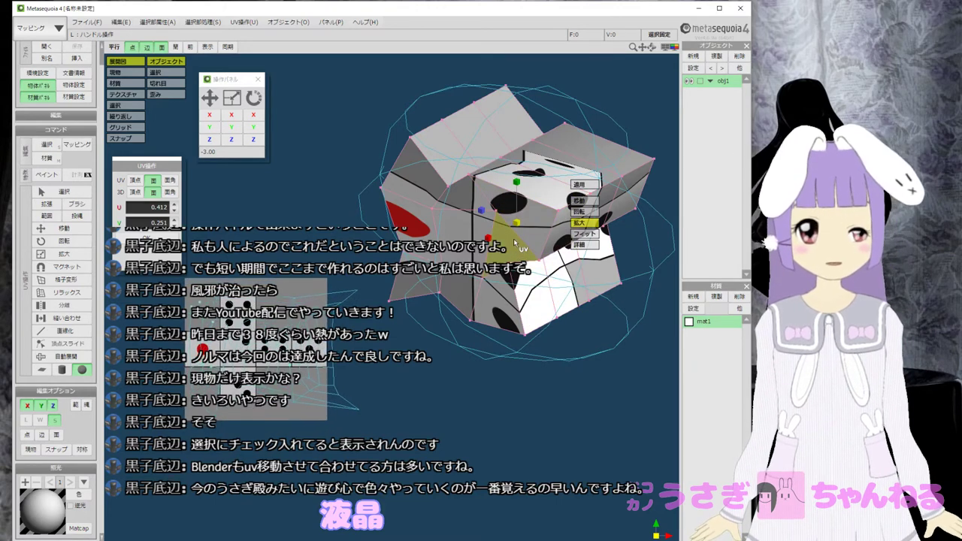
pyautogui.click(62, 370)
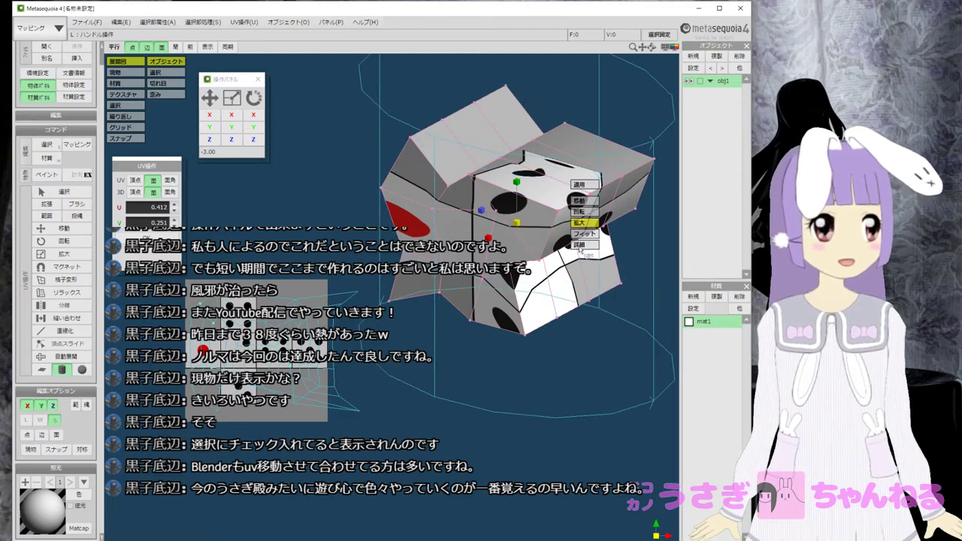
pyautogui.click(586, 185)
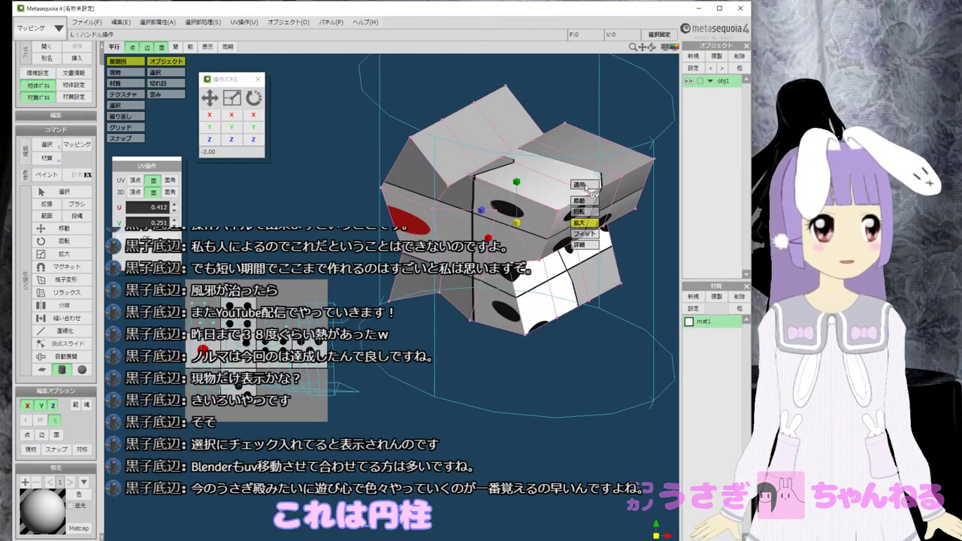
# Change the mapping gizmo to a plane and apply the planar projection to the block model.
pyautogui.click(560, 265)
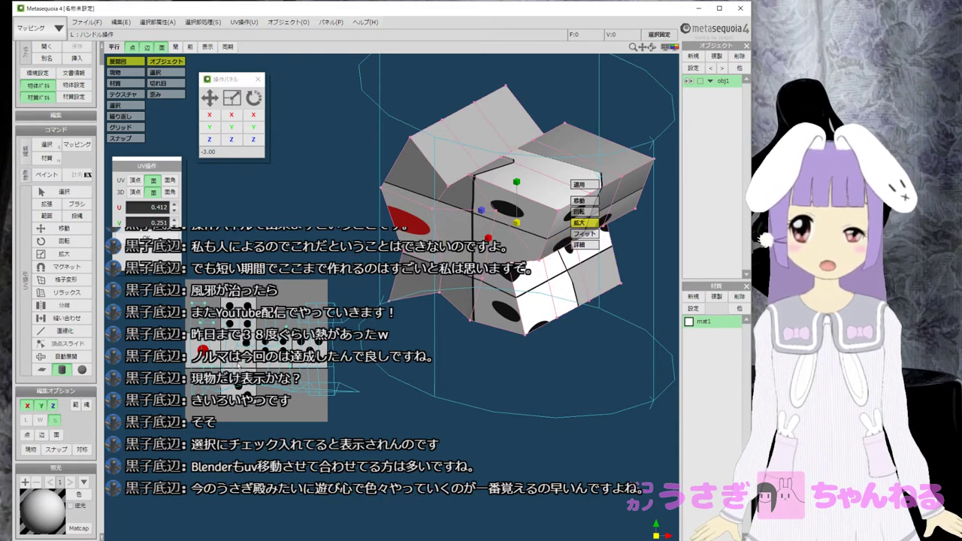
pyautogui.scroll(3, 280, 360)
pyautogui.moveTo(266, 361); pyautogui.dragTo(356, 400, button='middle')
pyautogui.scroll(-2, 323, 316)
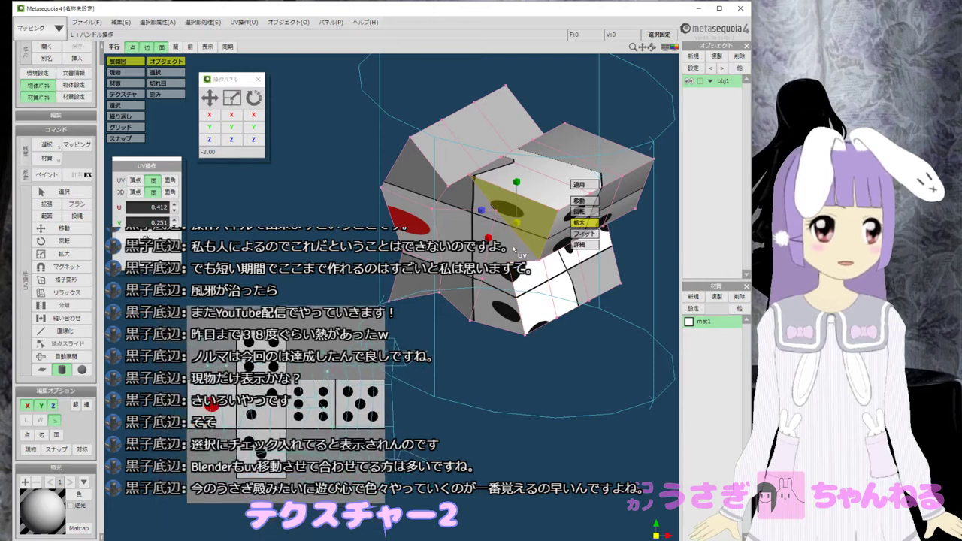
pyautogui.scroll(1, 298, 346)
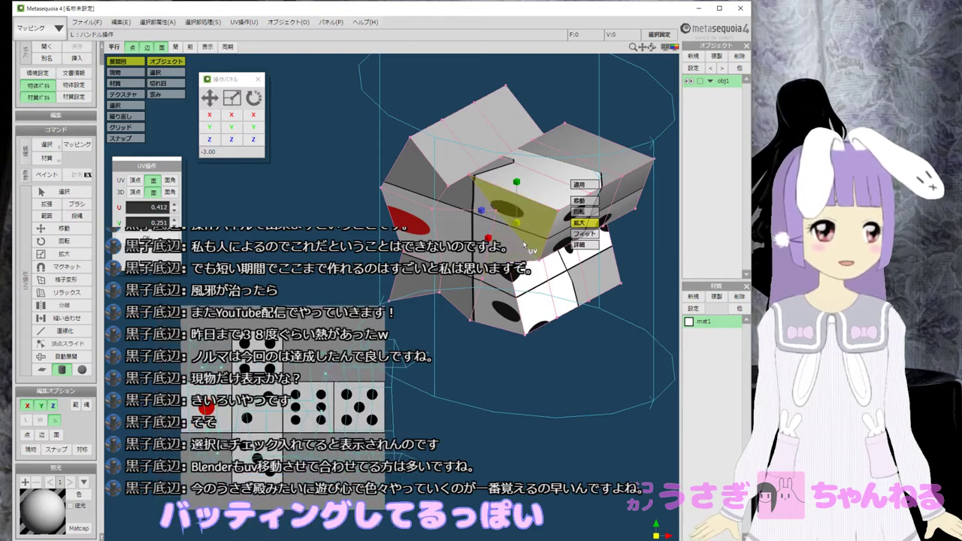
pyautogui.click(42, 369)
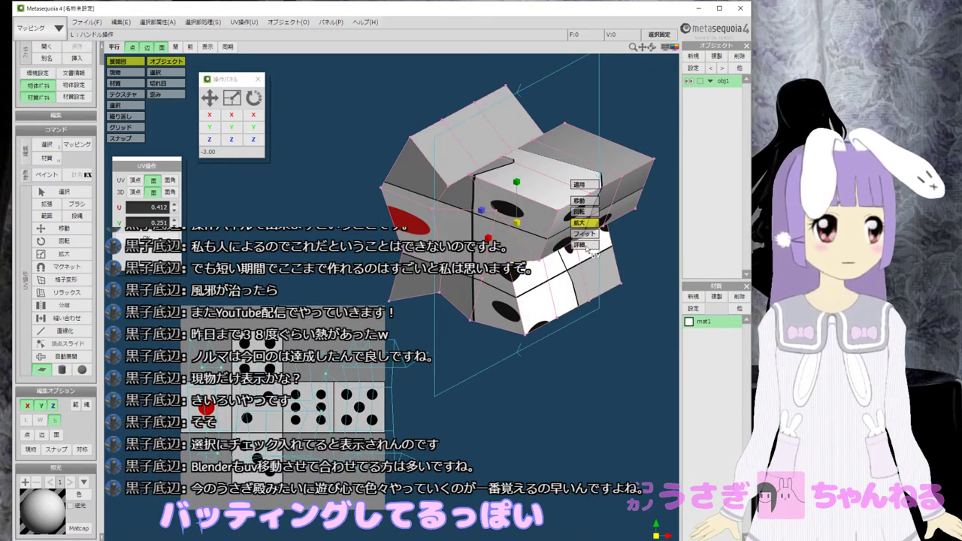
pyautogui.click(590, 187)
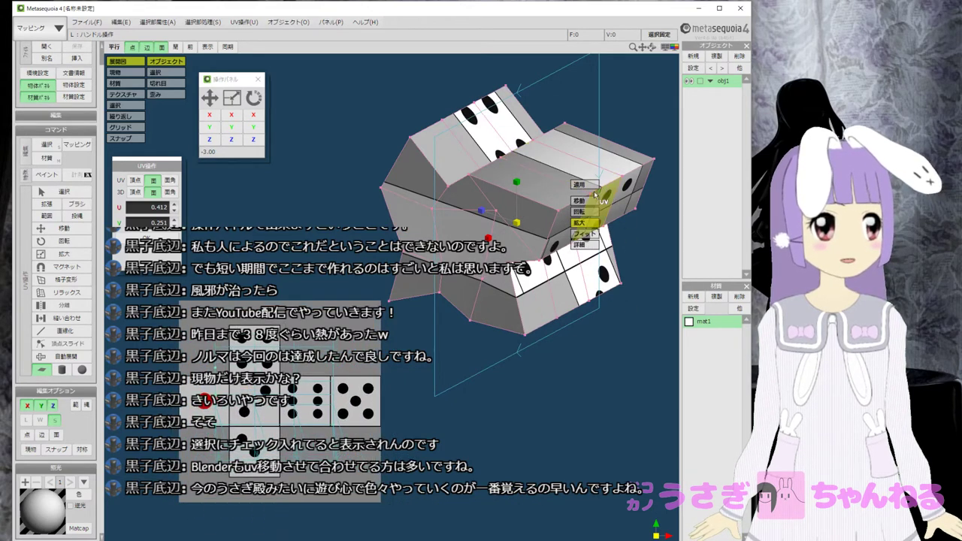
pyautogui.click(49, 145)
pyautogui.moveTo(553, 260); pyautogui.dragTo(506, 246, button='right')
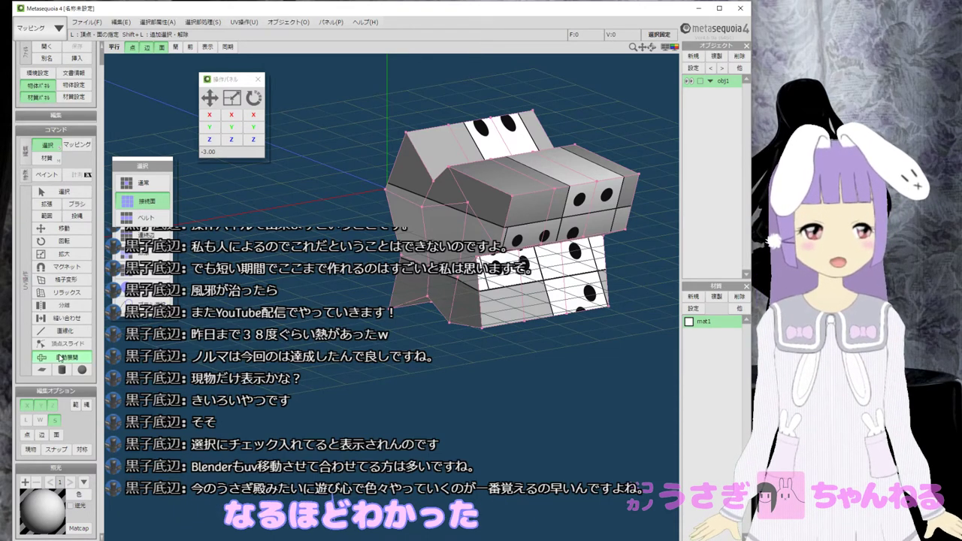
pyautogui.click(60, 358)
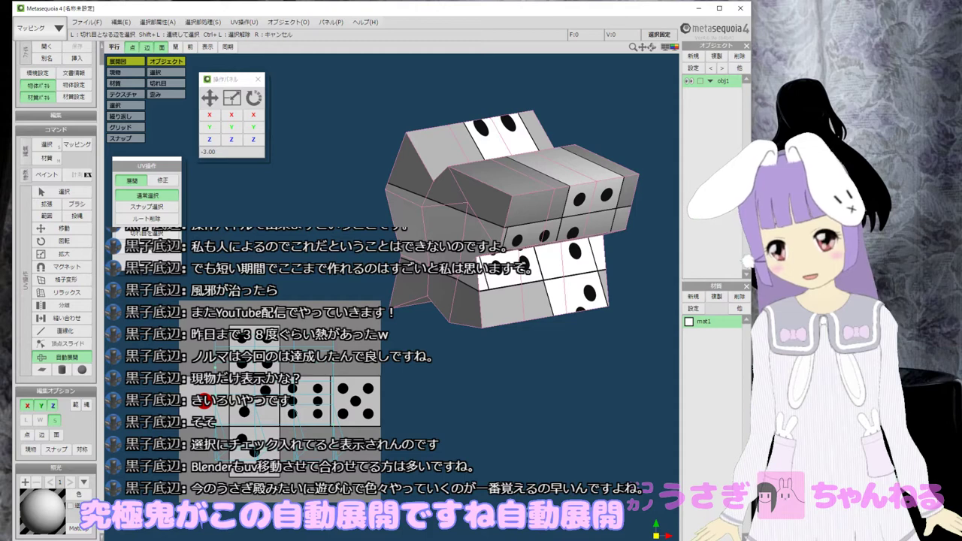
pyautogui.click(147, 259)
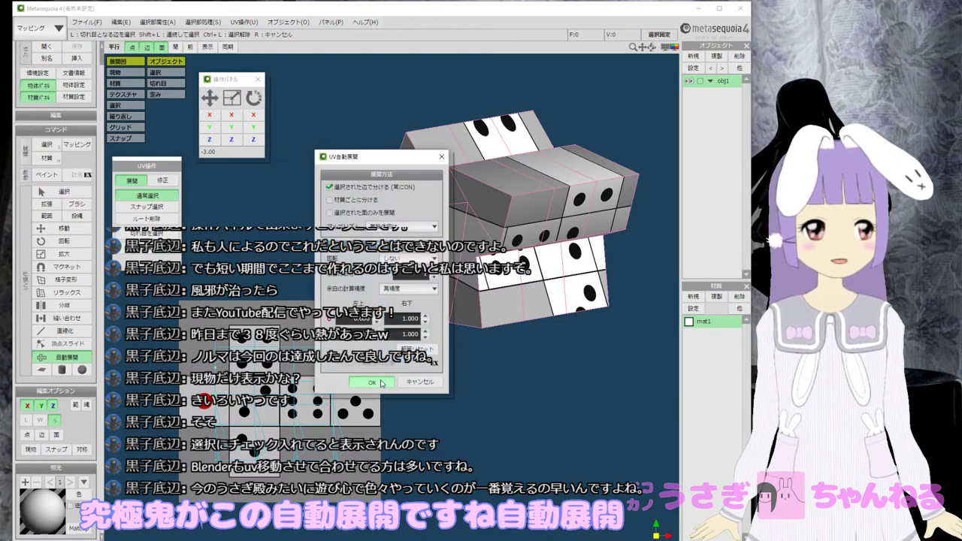
pyautogui.click(373, 382)
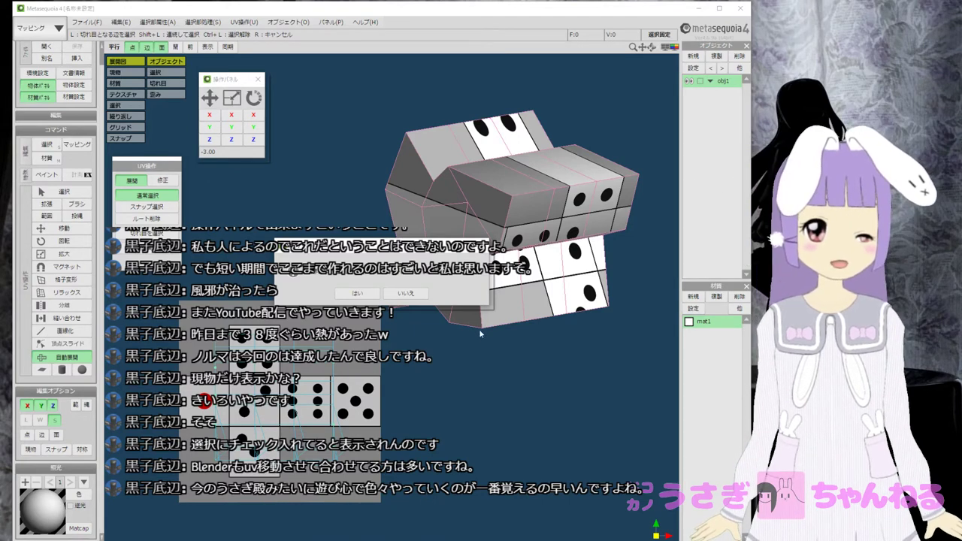
pyautogui.click(406, 293)
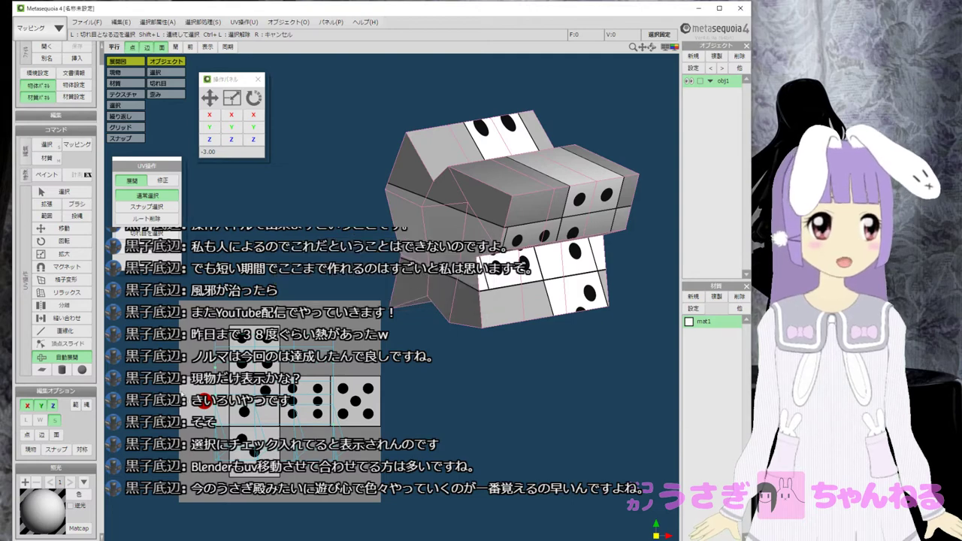
# Enable edges as the editing target and automatically unwrap the model's UVs with splitting along selected edges.
pyautogui.click(42, 435)
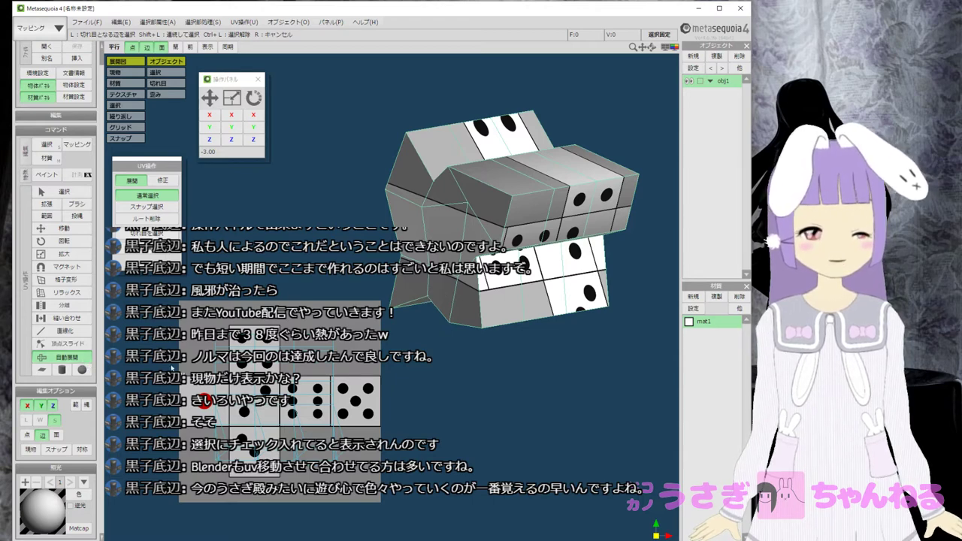
pyautogui.click(167, 251)
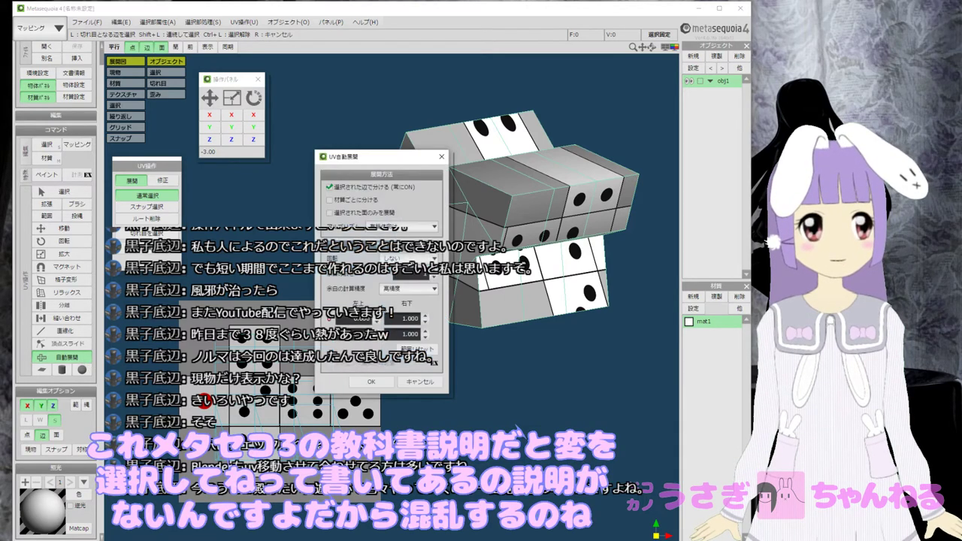
pyautogui.click(385, 384)
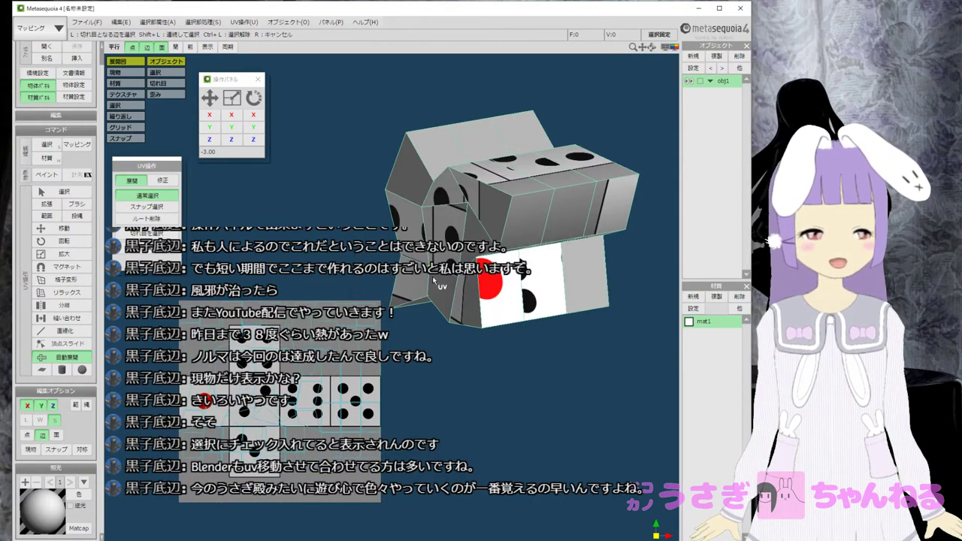
pyautogui.scroll(4, 449, 347)
pyautogui.moveTo(479, 316); pyautogui.dragTo(471, 308, button='middle')
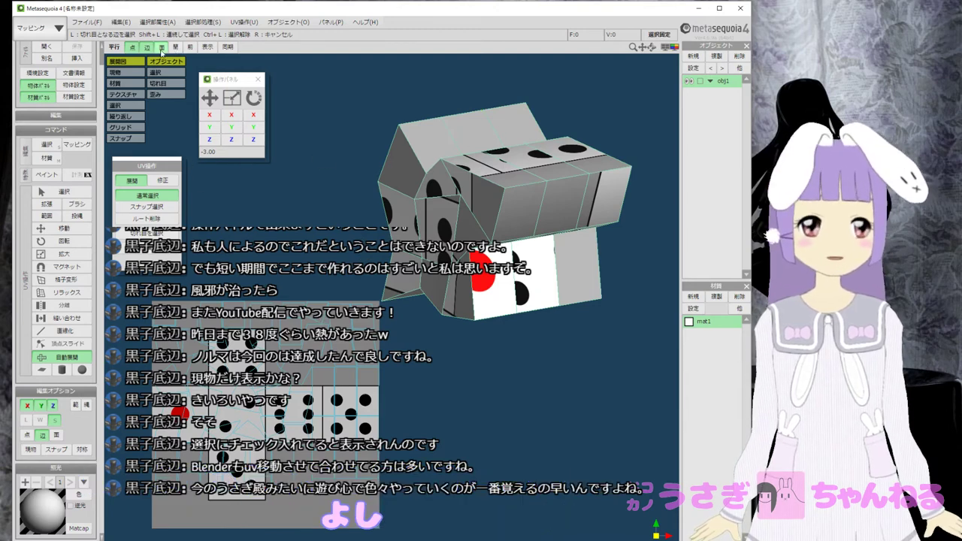
# Open the recent file サイコロ.mqo from the dice folder without saving the current model, and examine its dice and sphere.
pyautogui.click(88, 24)
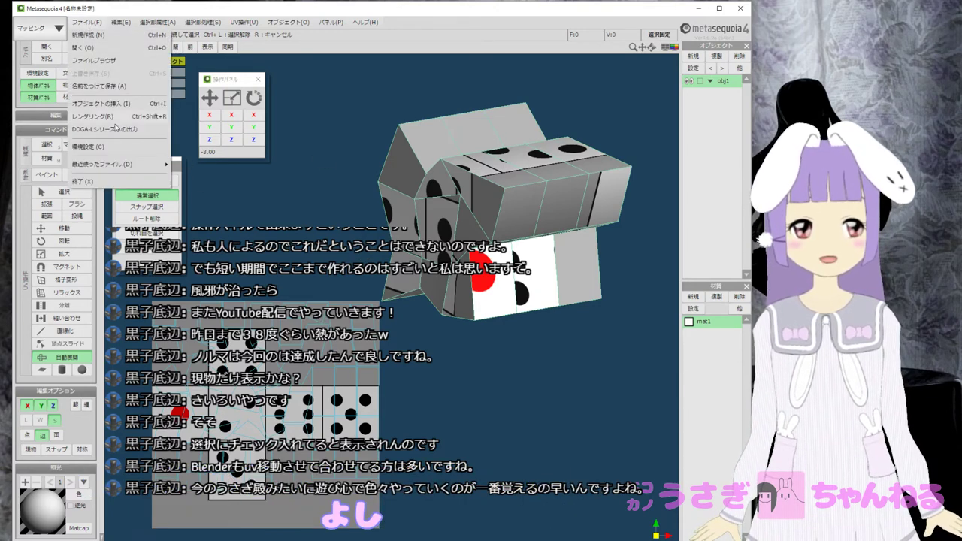
pyautogui.moveTo(113, 163)
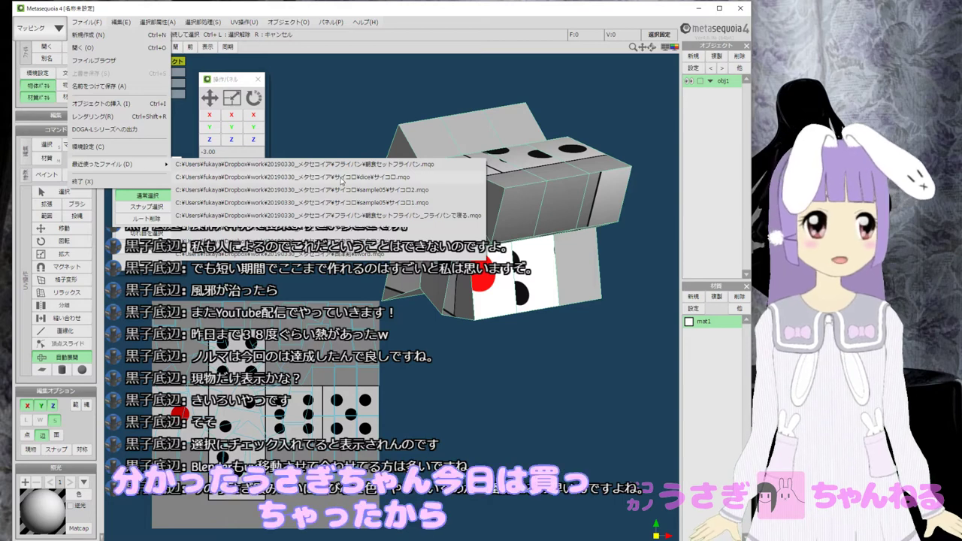
pyautogui.click(341, 179)
pyautogui.click(381, 294)
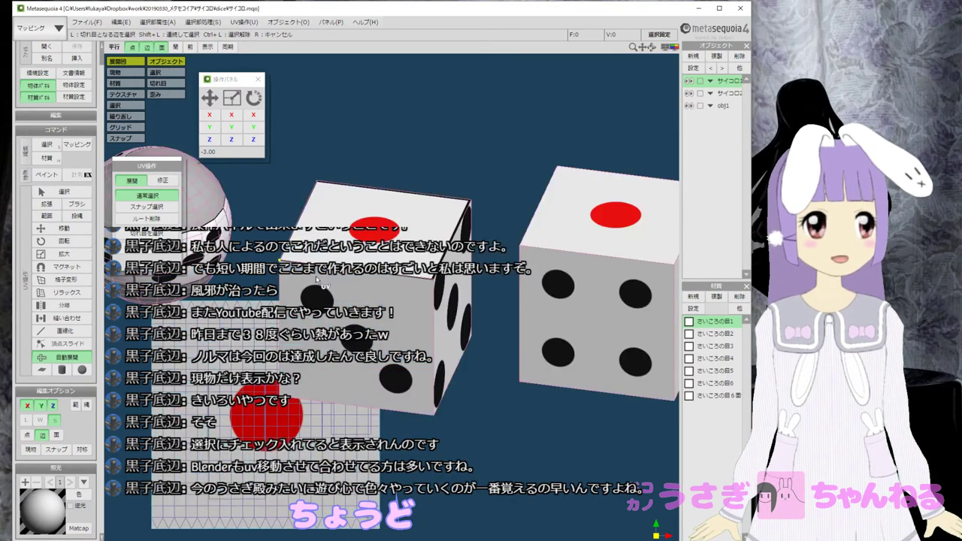
pyautogui.scroll(-2, 316, 276)
pyautogui.moveTo(316, 276); pyautogui.dragTo(340, 215, button='middle')
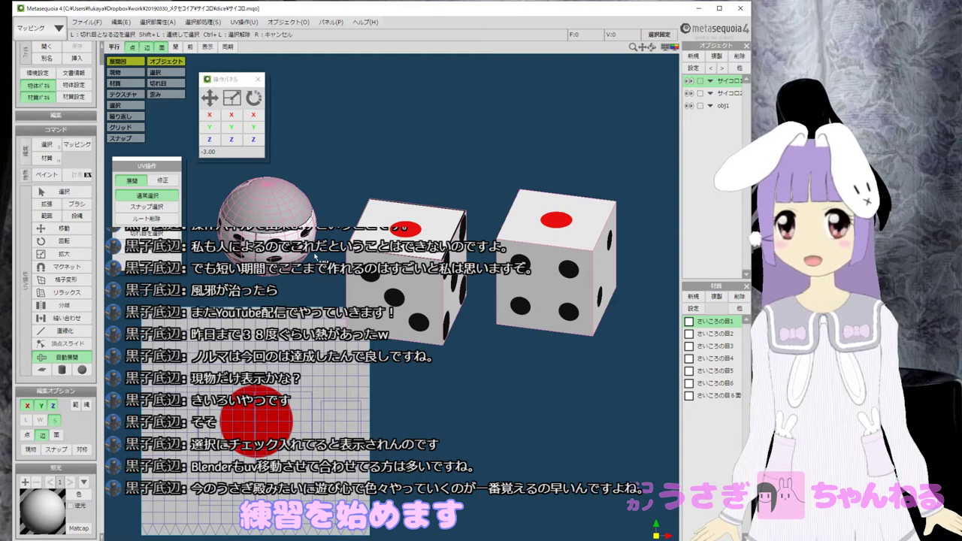
pyautogui.moveTo(315, 257); pyautogui.dragTo(326, 236, button='middle')
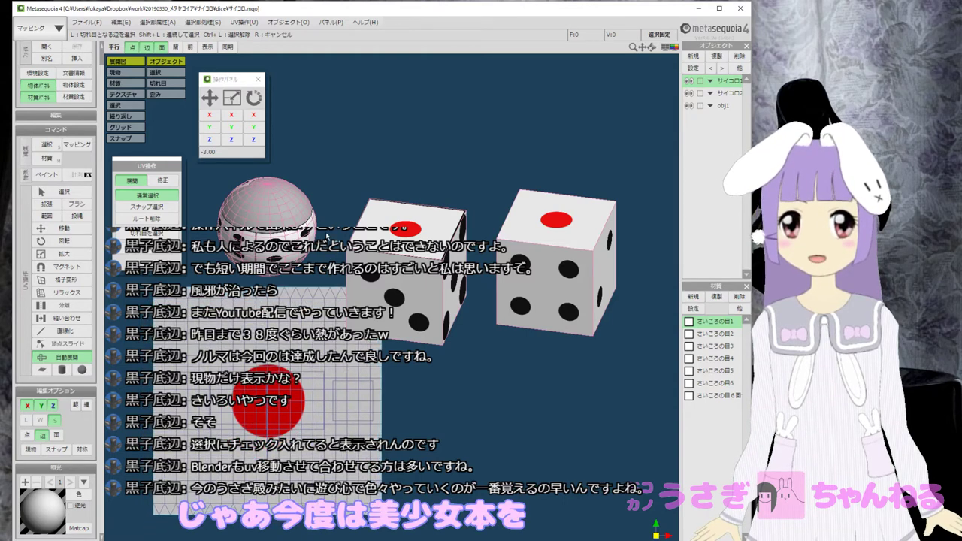
# Create a new empty document and switch the workspace to the text-based modelling mode.
pyautogui.click(88, 23)
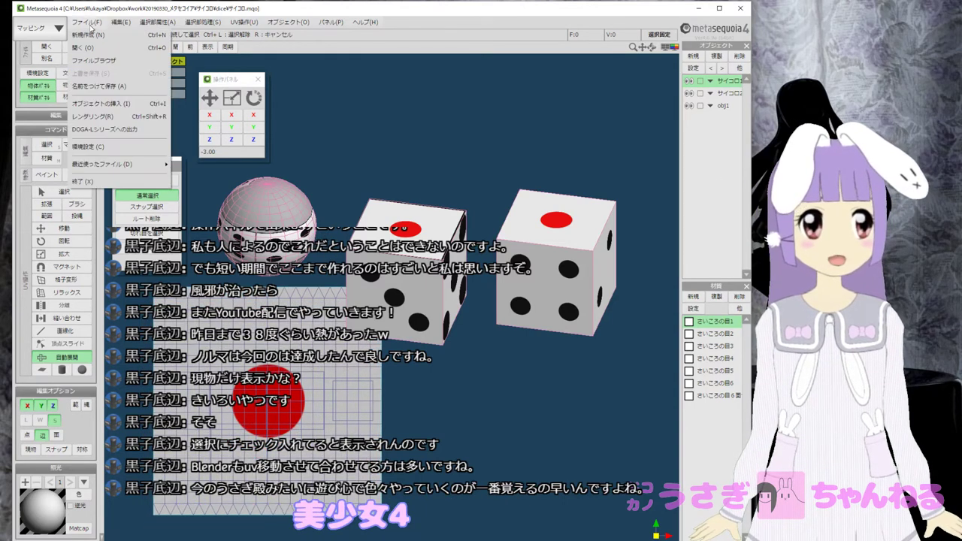
pyautogui.click(88, 34)
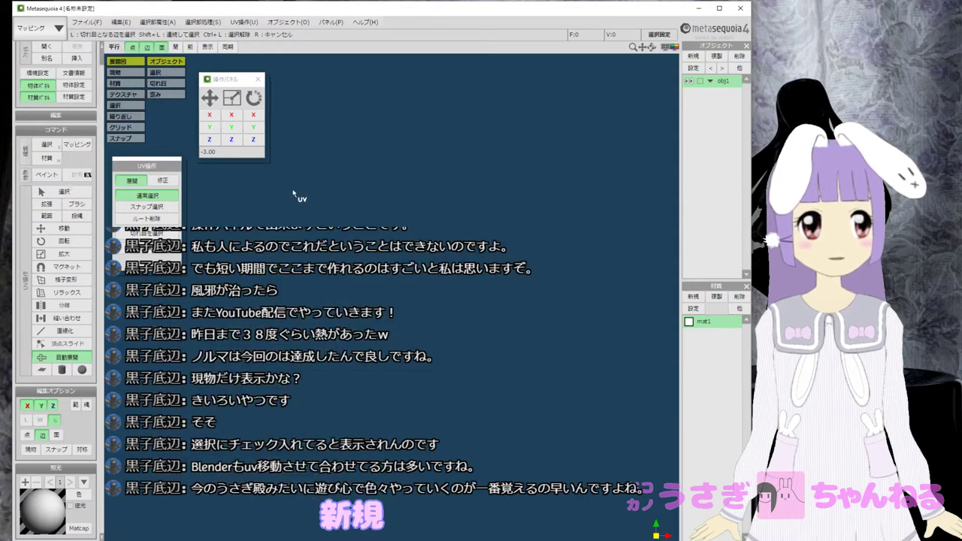
pyautogui.click(39, 28)
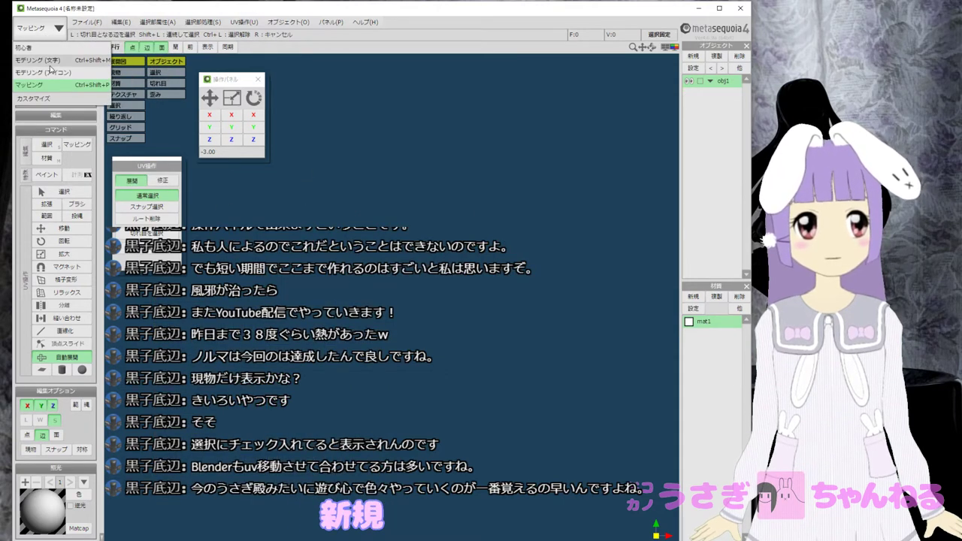
pyautogui.click(41, 60)
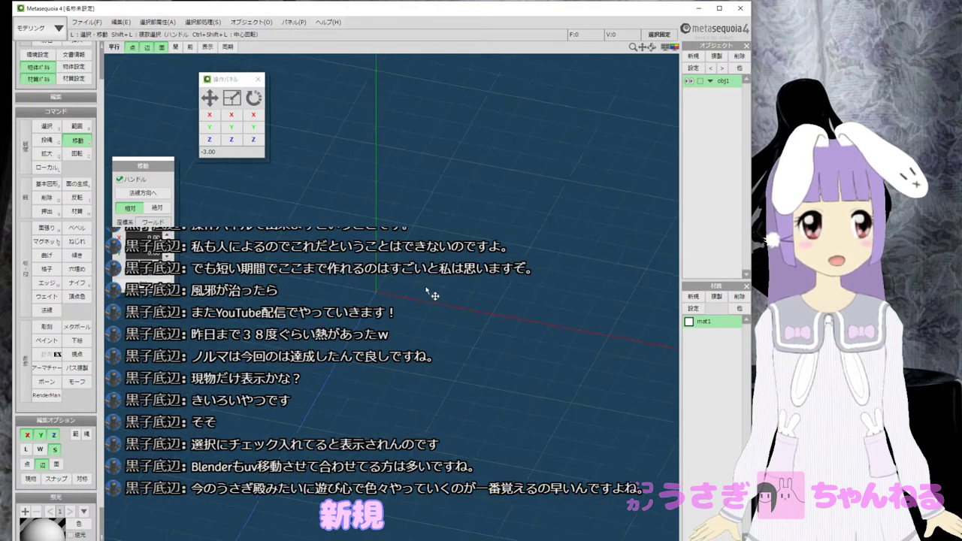
pyautogui.moveTo(426, 288); pyautogui.dragTo(404, 285, button='right')
pyautogui.moveTo(404, 285); pyautogui.dragTo(387, 304, button='middle')
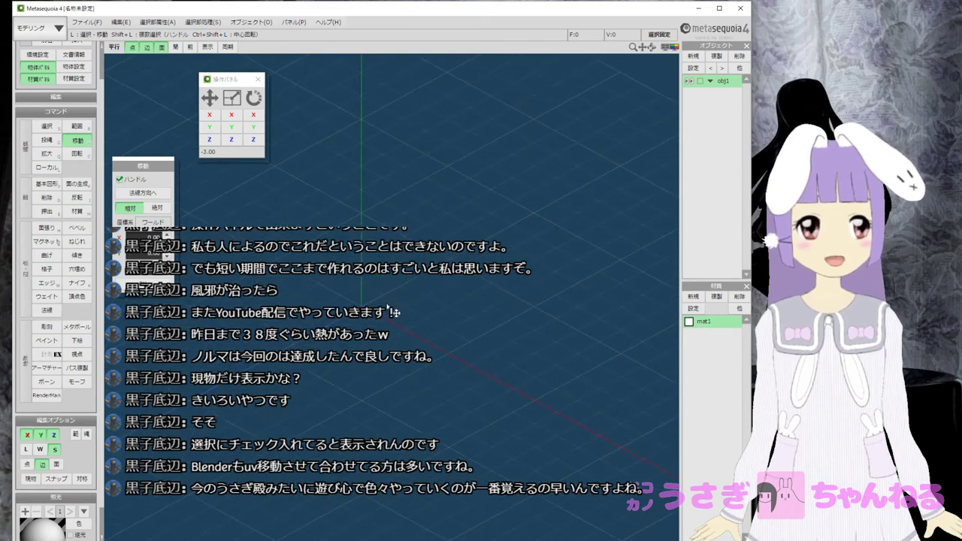
pyautogui.moveTo(394, 311); pyautogui.dragTo(392, 316, button='right')
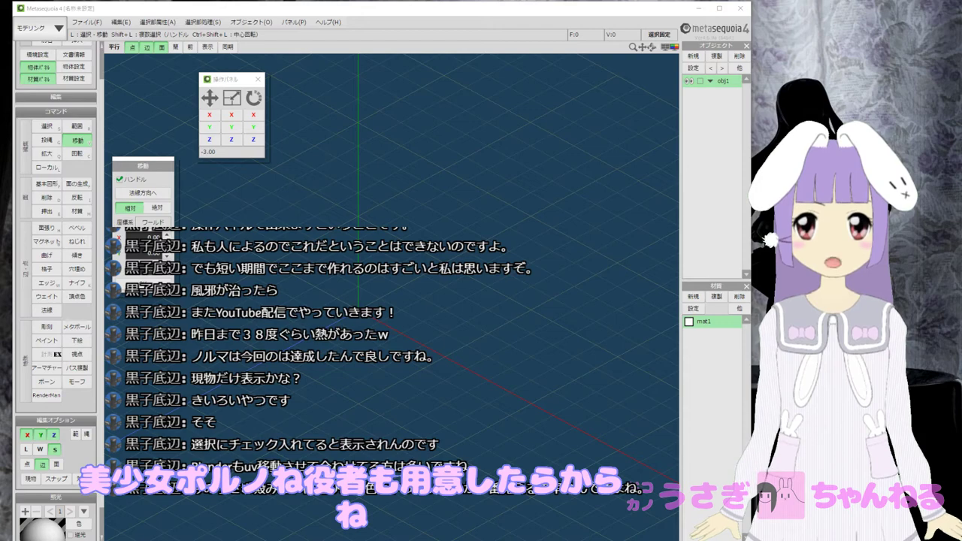
# Bring the image viewer with the standing character illustration over the workspace, look at it, and move it away.
pyautogui.moveTo(188, 526); pyautogui.dragTo(0, 66)
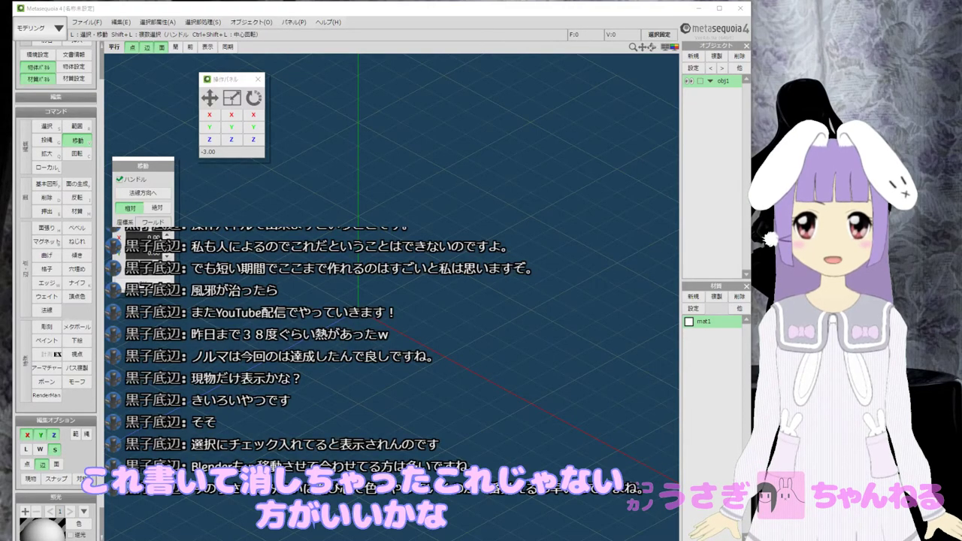
pyautogui.moveTo(571, 526); pyautogui.dragTo(418, 62)
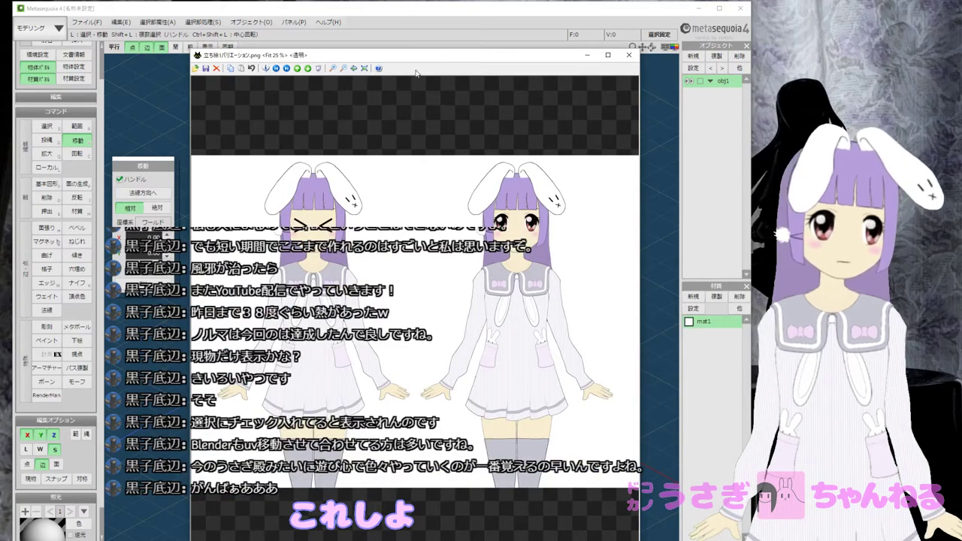
pyautogui.moveTo(433, 56); pyautogui.dragTo(480, 540)
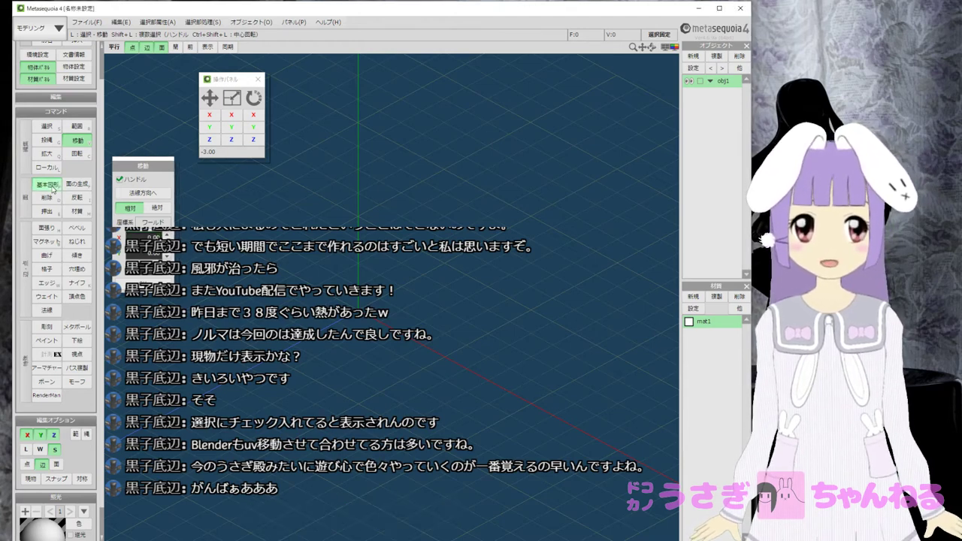
# Create a plane primitive of width 200 with one division in the empty scene.
pyautogui.click(47, 183)
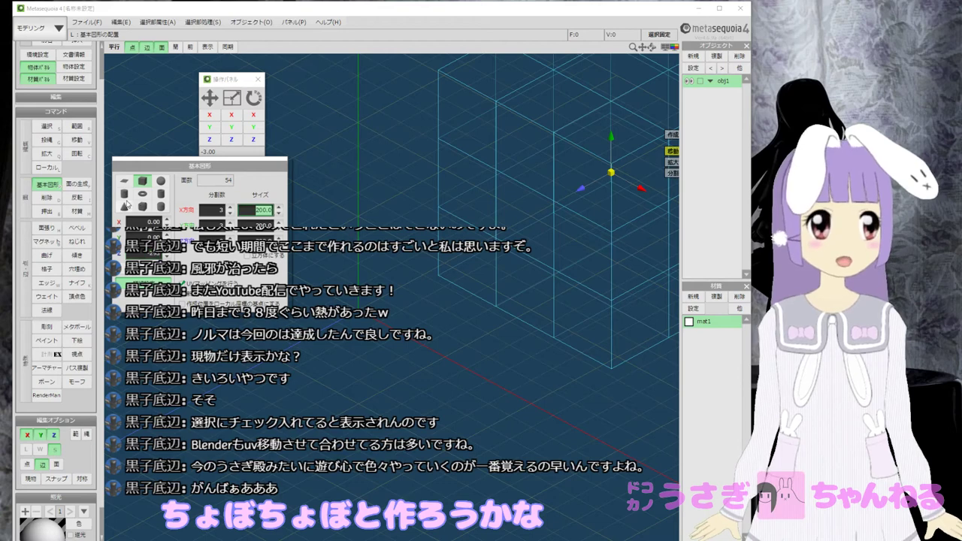
pyautogui.click(124, 181)
pyautogui.moveTo(635, 257); pyautogui.dragTo(545, 274, button='middle')
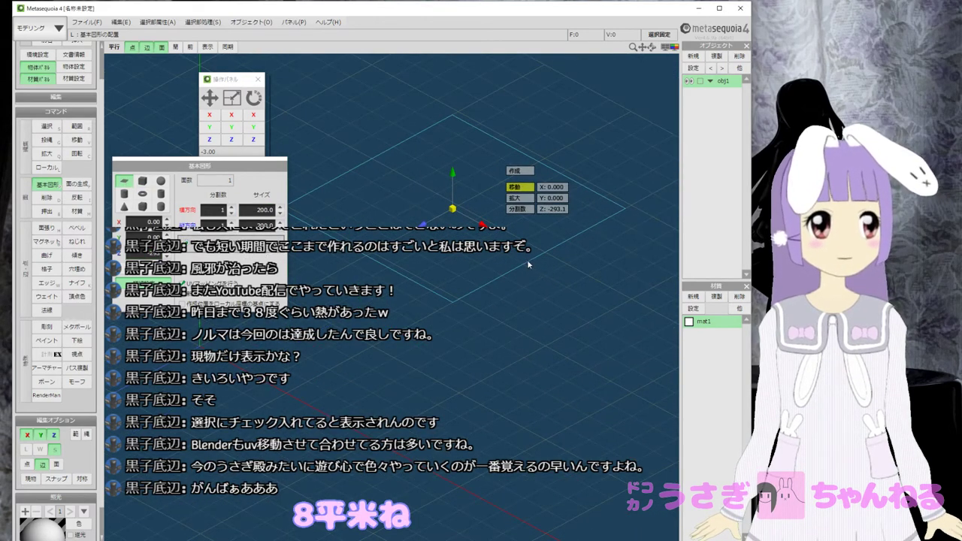
pyautogui.click(524, 174)
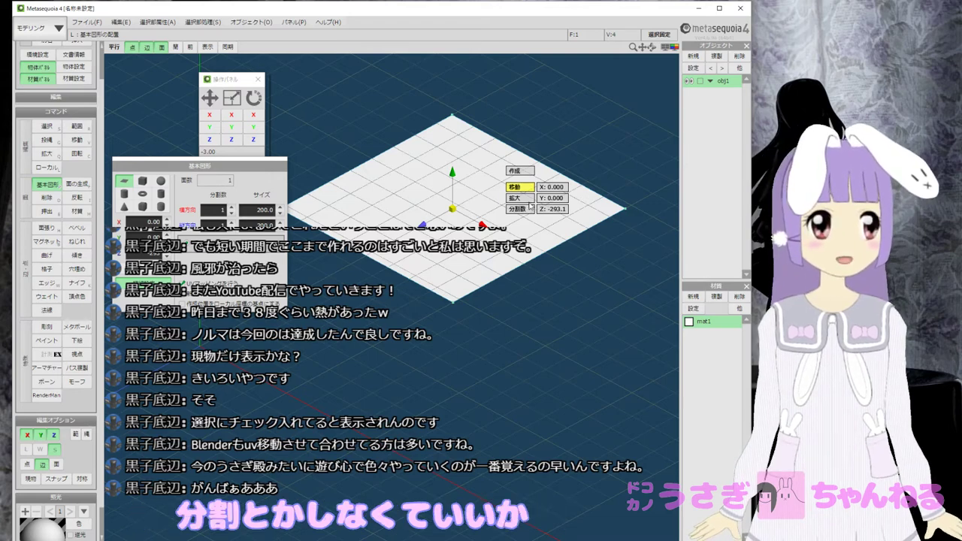
# Turn on the rotation handle and rotate the plane from lying flat to standing upright.
pyautogui.click(47, 126)
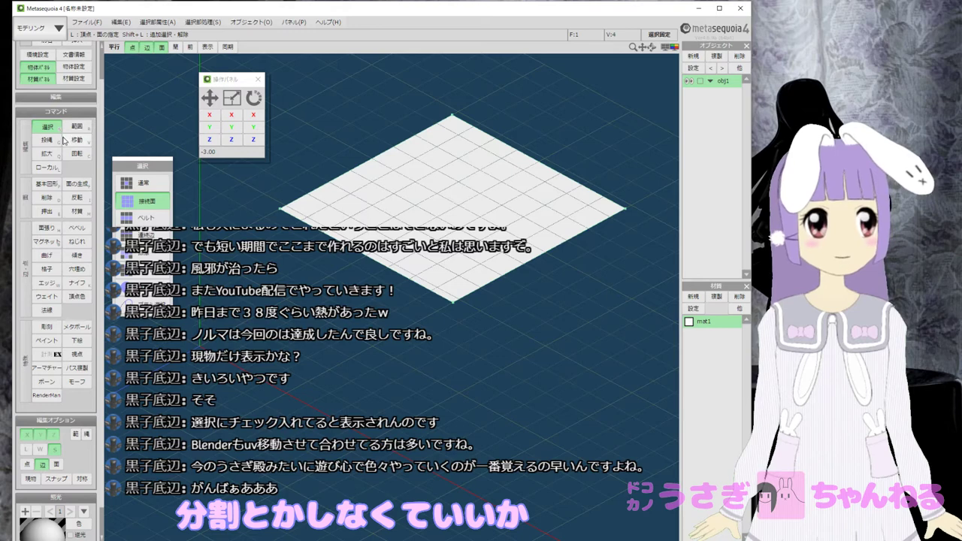
pyautogui.click(79, 155)
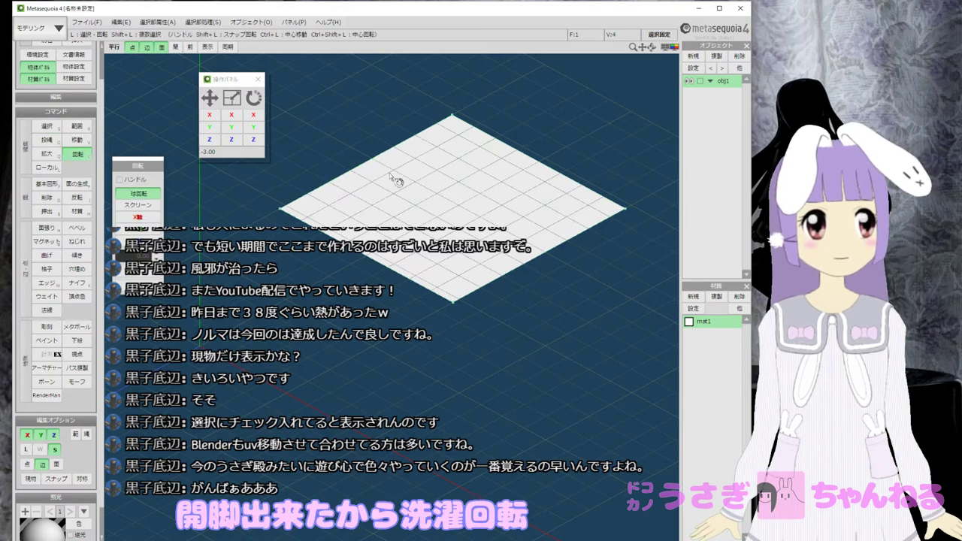
pyautogui.click(83, 162)
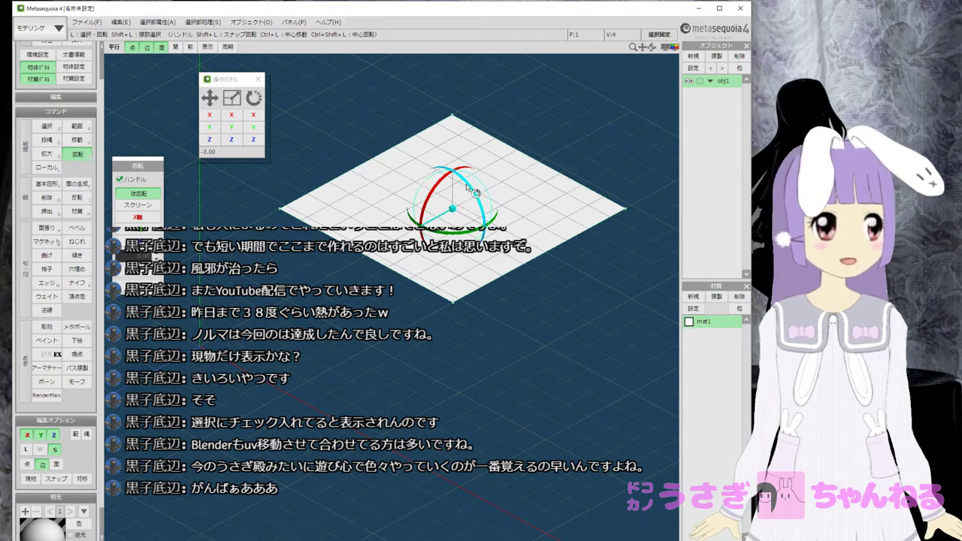
pyautogui.moveTo(480, 192); pyautogui.dragTo(489, 215)
pyautogui.moveTo(568, 239); pyautogui.dragTo(526, 229, button='right')
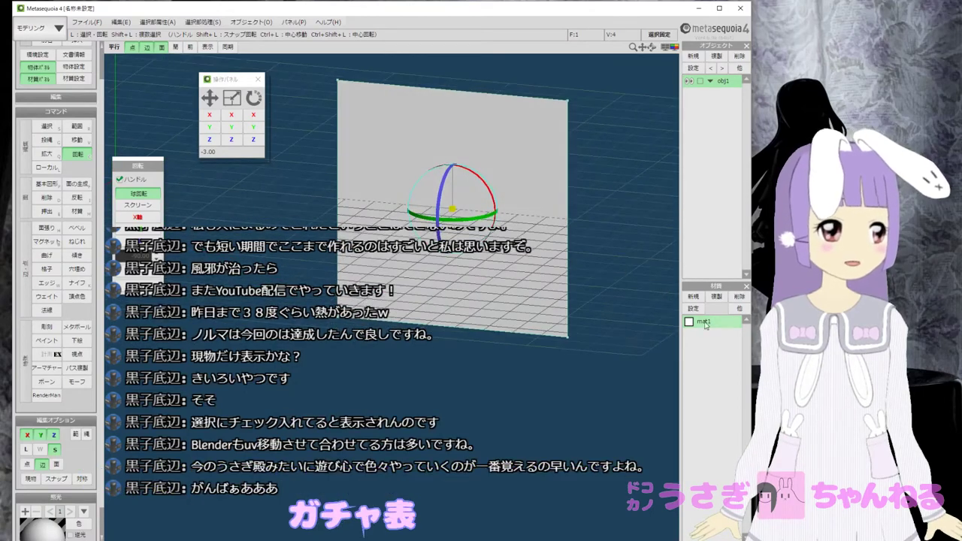
# Open the settings of material mat1 and rename the material as うさぎパネル.
pyautogui.doubleClick(705, 322)
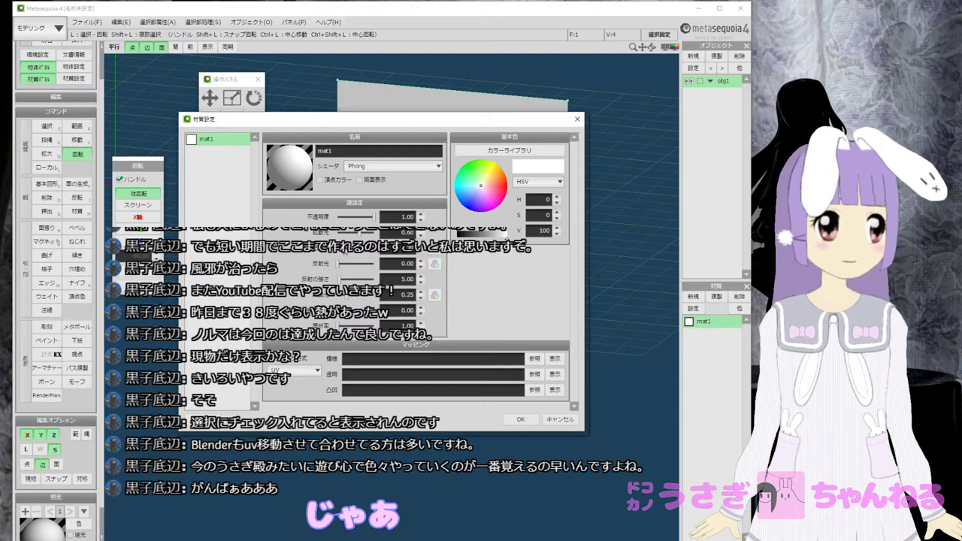
pyautogui.moveTo(339, 153); pyautogui.dragTo(283, 139)
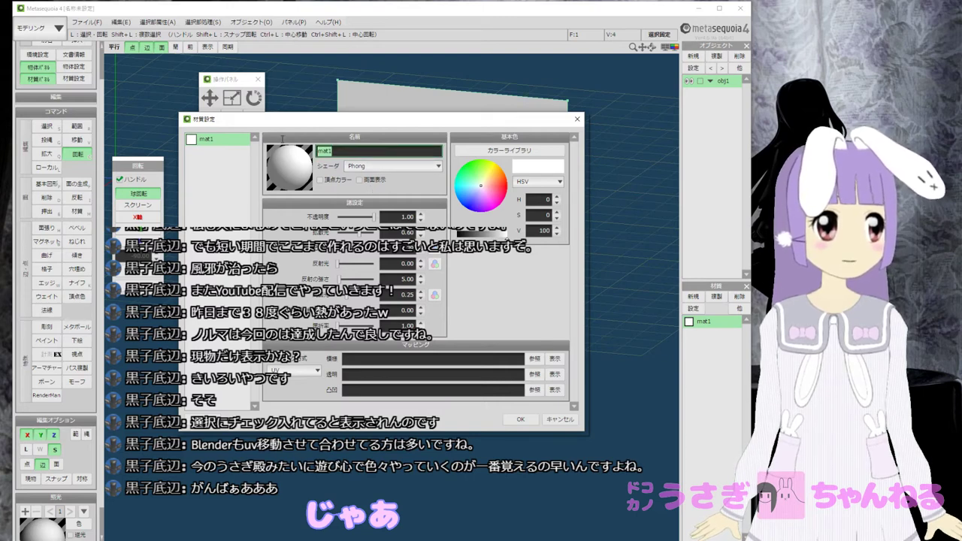
pyautogui.write('さ')
pyautogui.write('gi')
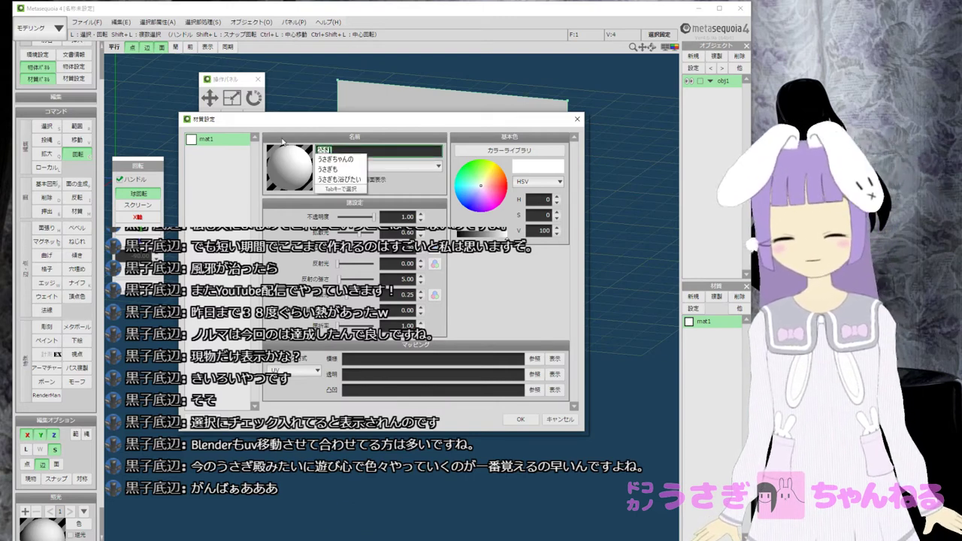
pyautogui.press('Return')
pyautogui.write('で')
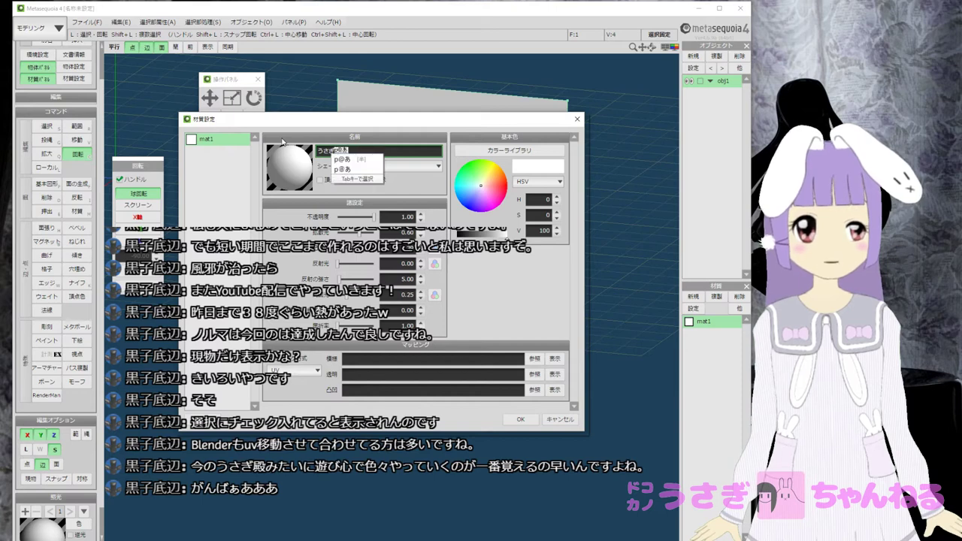
pyautogui.press('BackSpace')
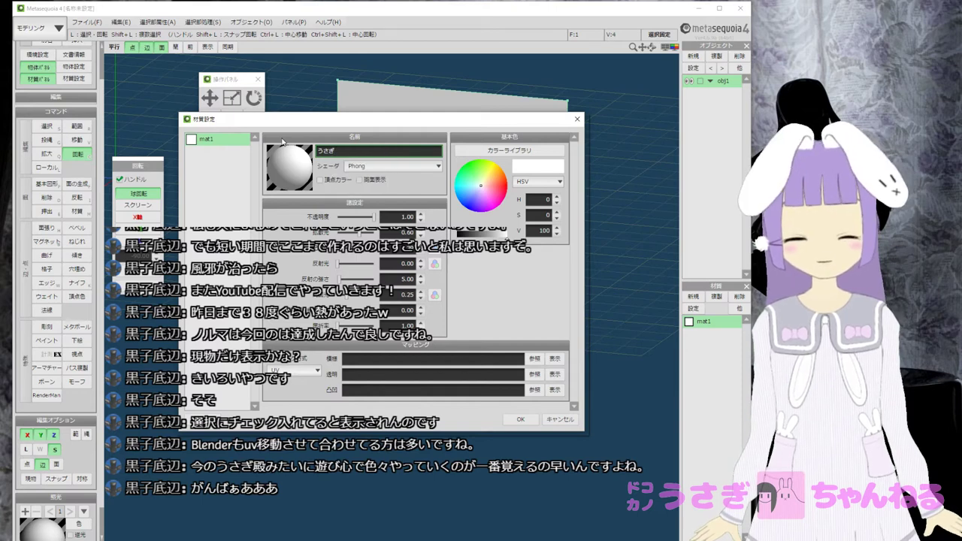
pyautogui.write('ちゃん')
pyautogui.press('Return')
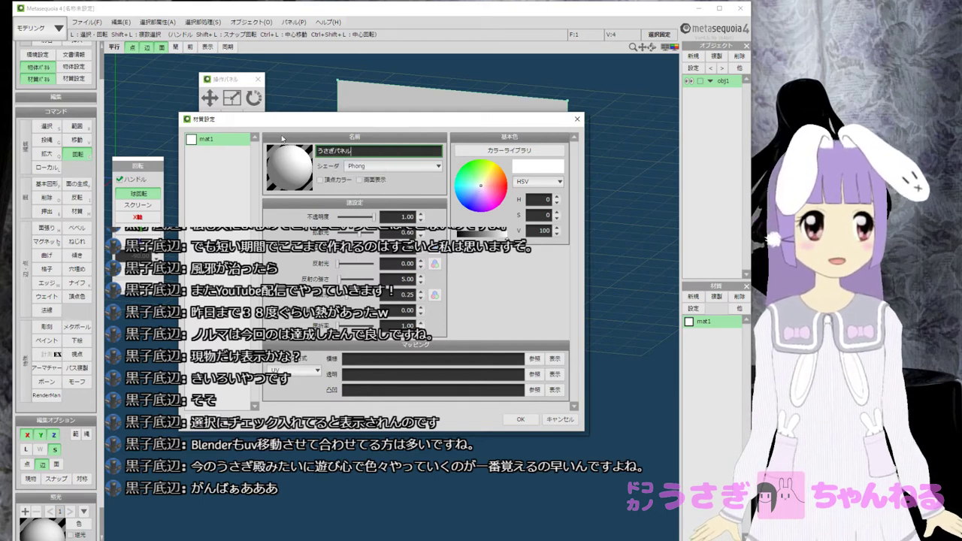
pyautogui.press('Return')
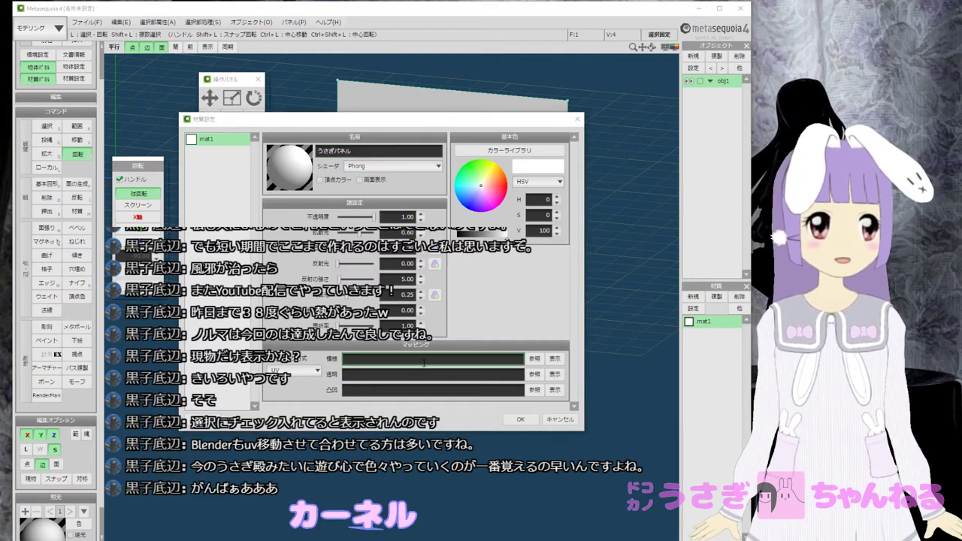
# Assign the image 立ち絵1バリエーション.png as the material's pattern texture and apply the material settings.
pyautogui.click(490, 390)
pyautogui.click(534, 358)
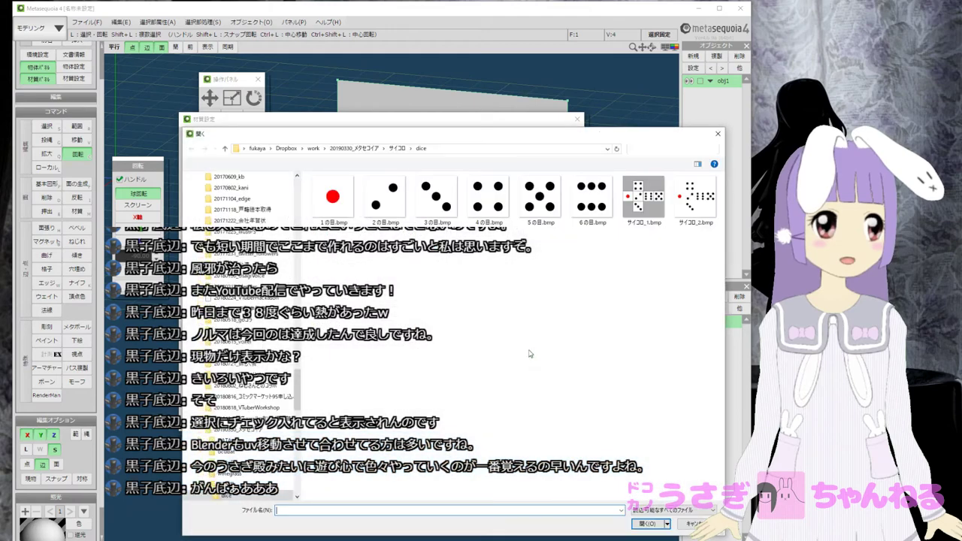
pyautogui.click(636, 521)
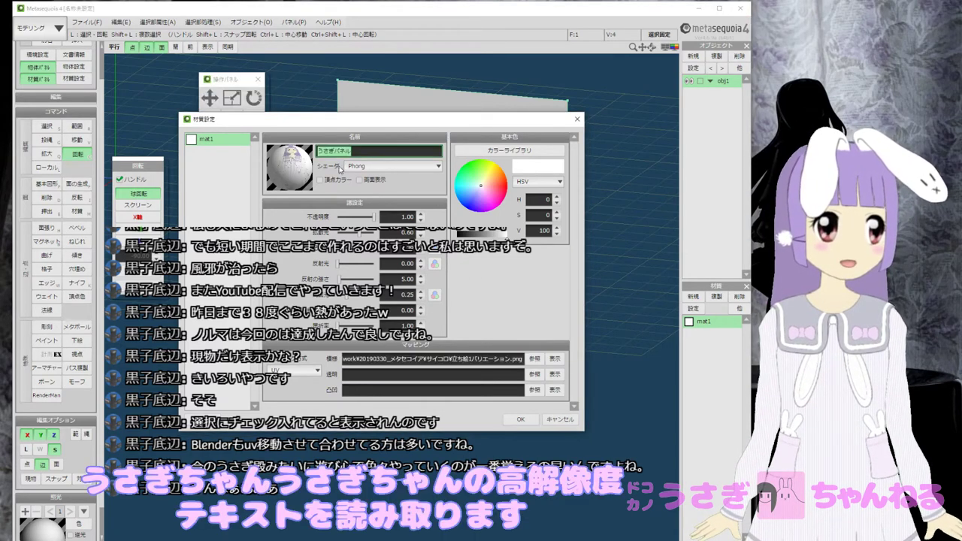
pyautogui.click(520, 420)
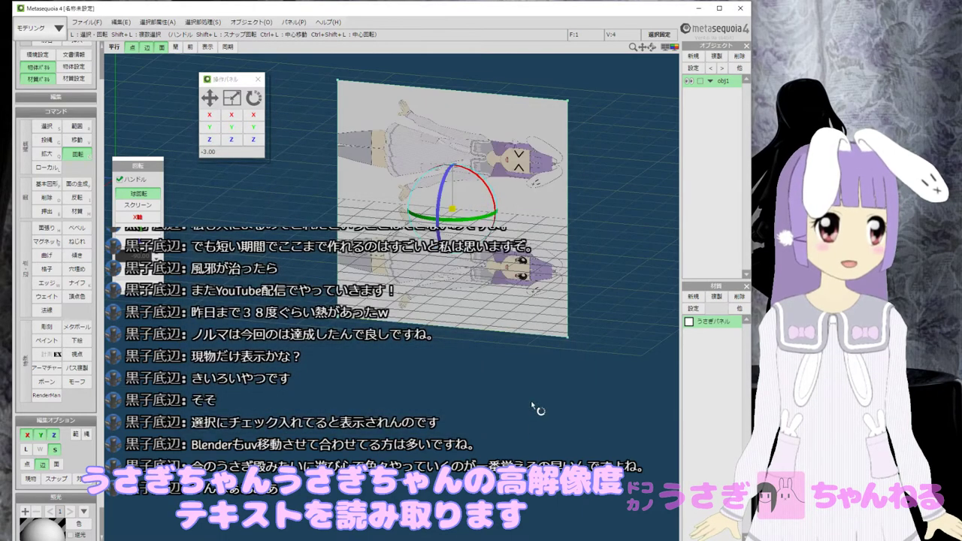
# Try rotating the textured plane by -90° with the rotation handle, check it from different views, and undo the rotation.
pyautogui.moveTo(498, 306); pyautogui.dragTo(462, 297, button='middle')
pyautogui.moveTo(461, 205); pyautogui.dragTo(348, 123)
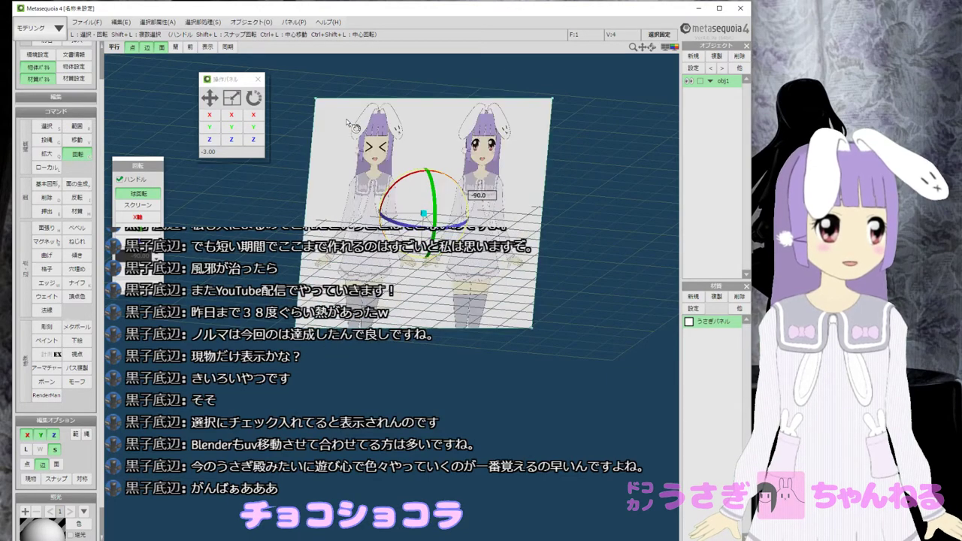
pyautogui.moveTo(481, 259)
pyautogui.mouseDown(button='right')
pyautogui.moveTo(402, 222)
pyautogui.moveTo(469, 225)
pyautogui.moveTo(465, 256)
pyautogui.moveTo(488, 226)
pyautogui.moveTo(519, 218)
pyautogui.moveTo(498, 256)
pyautogui.mouseUp(button='right')
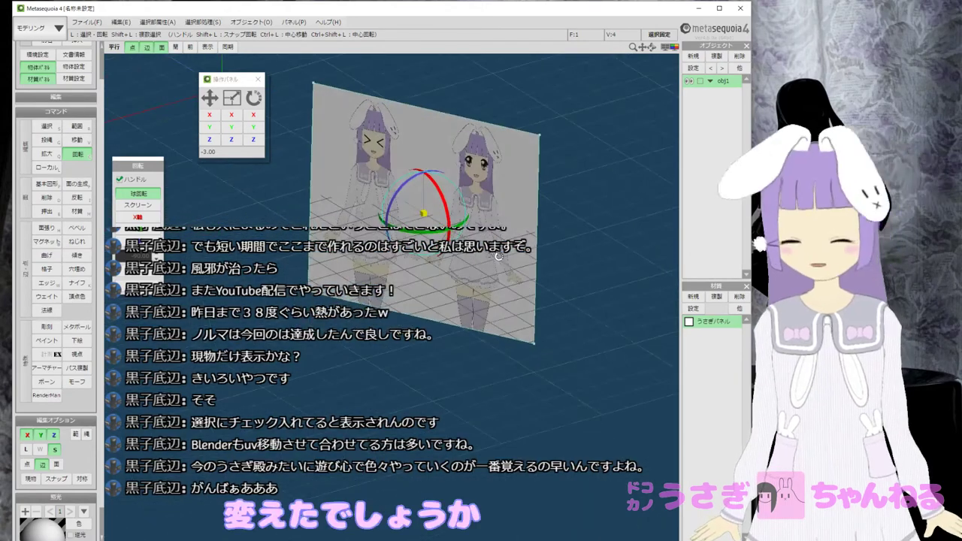
pyautogui.press('F2')
pyautogui.press('F1')
pyautogui.press('F2')
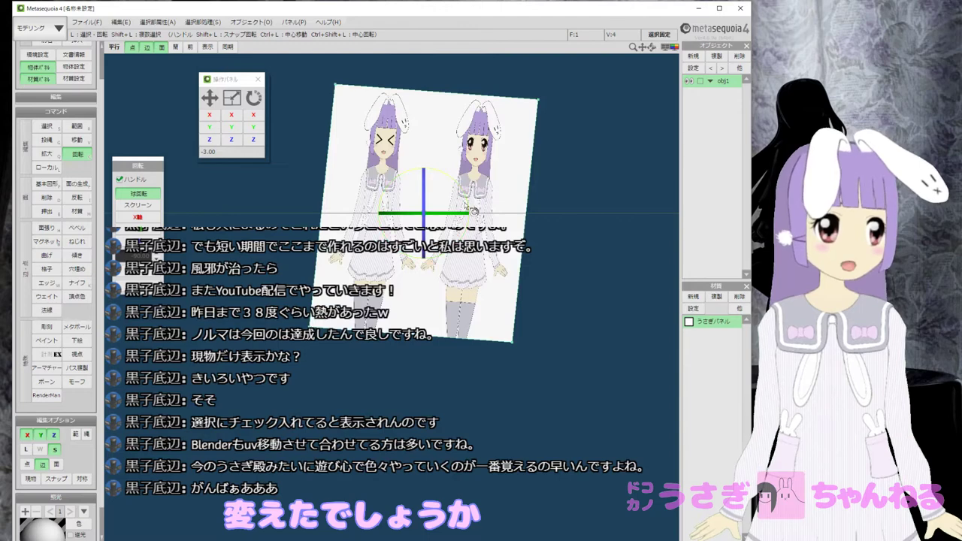
pyautogui.moveTo(485, 238); pyautogui.dragTo(459, 290, button='right')
pyautogui.hotkey('ctrl', 'z')
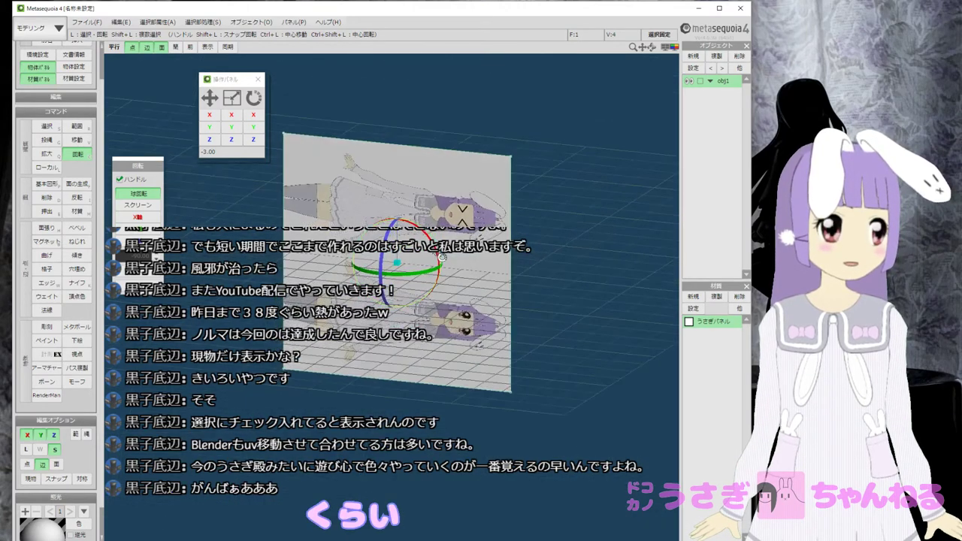
pyautogui.moveTo(443, 256); pyautogui.dragTo(362, 212)
pyautogui.hotkey('ctrl', 'z')
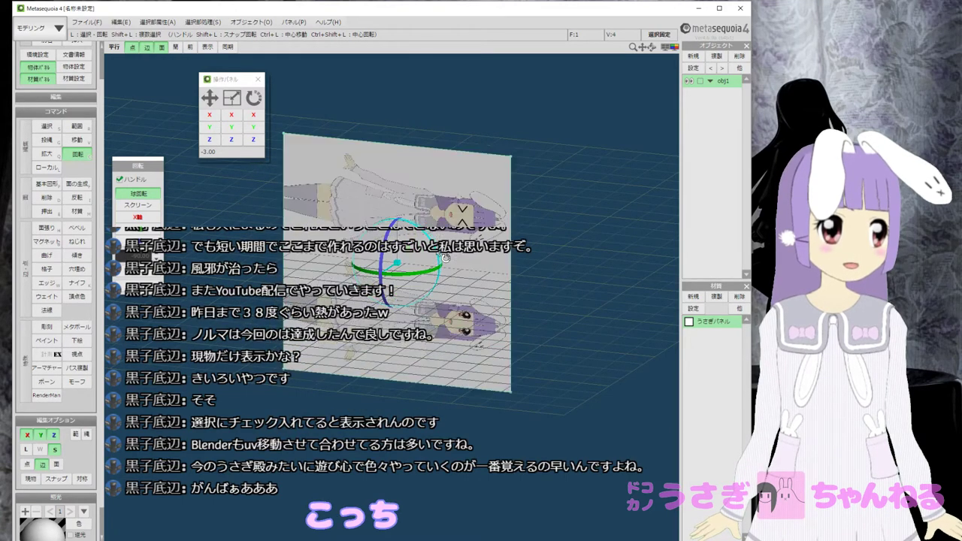
# Rotate the textured plane 90° about its facing axis so the two characters stand upright, viewed from the front.
pyautogui.moveTo(476, 284); pyautogui.dragTo(452, 293, button='right')
pyautogui.moveTo(458, 299); pyautogui.dragTo(417, 225)
pyautogui.moveTo(469, 281); pyautogui.dragTo(504, 265, button='right')
pyautogui.scroll(3, 481, 265)
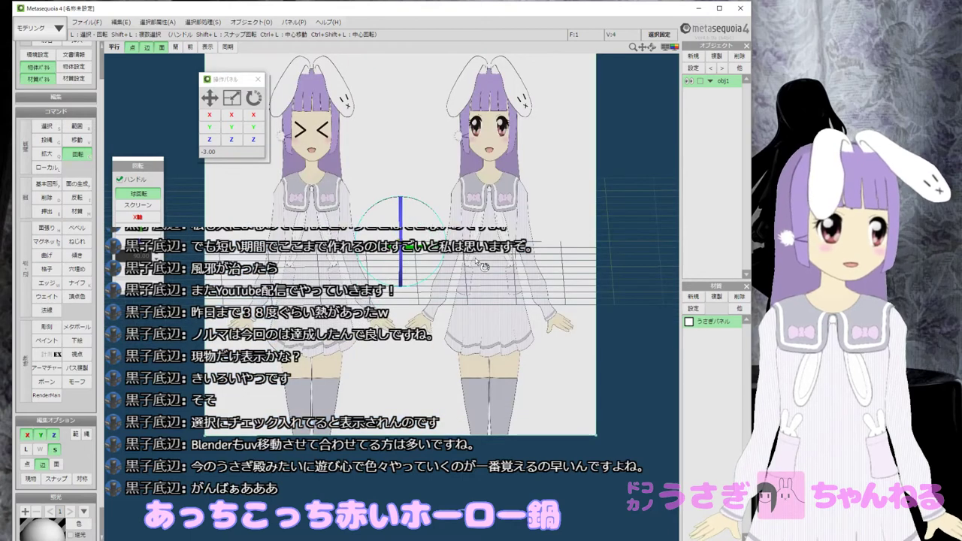
pyautogui.scroll(-3, 482, 265)
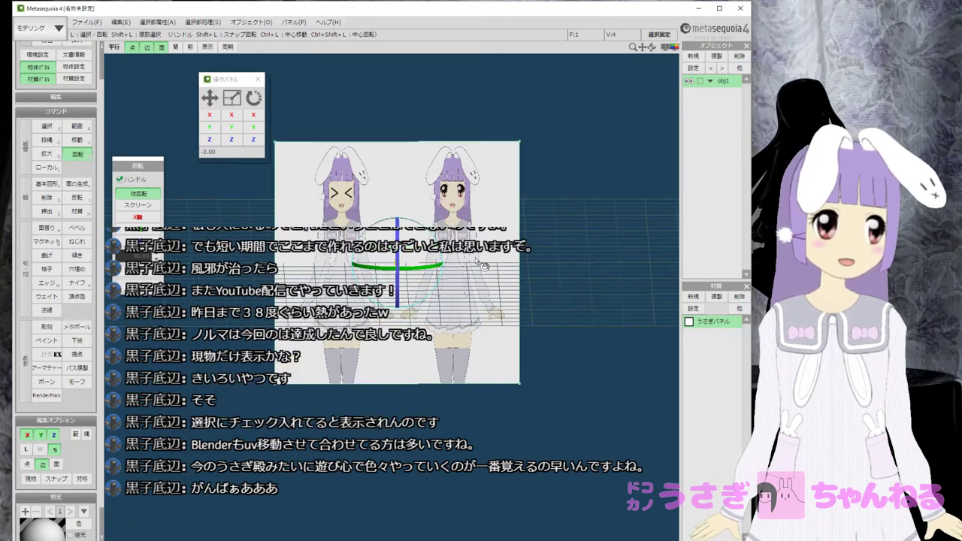
pyautogui.scroll(3, 483, 265)
pyautogui.scroll(-3, 483, 265)
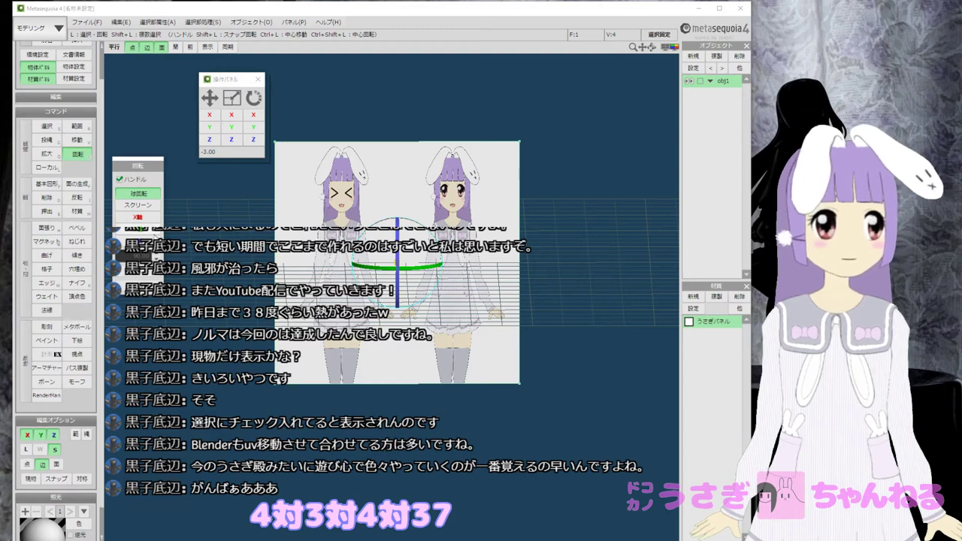
# Stretch the plane's width along the Z axis by a factor of about 1.335 to correct the illustration's proportions.
pyautogui.click(152, 235)
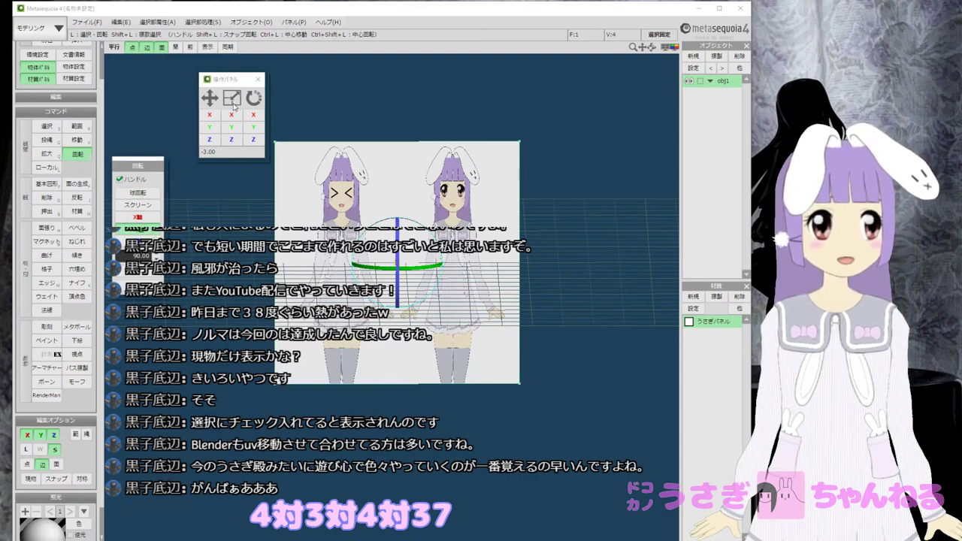
pyautogui.moveTo(235, 128)
pyautogui.mouseDown()
pyautogui.moveTo(249, 128)
pyautogui.moveTo(236, 118)
pyautogui.mouseUp()
pyautogui.hotkey('ctrl', 'z')
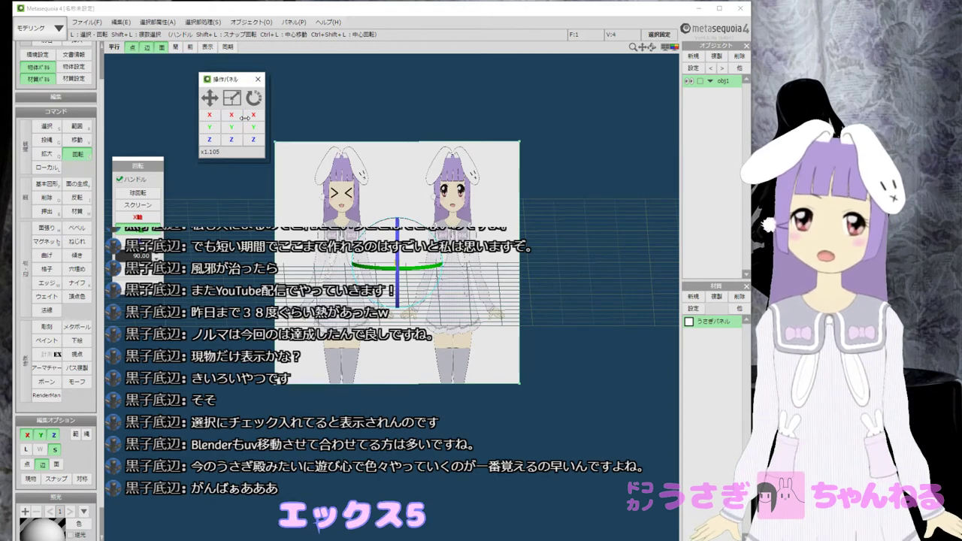
pyautogui.moveTo(245, 117); pyautogui.dragTo(261, 114)
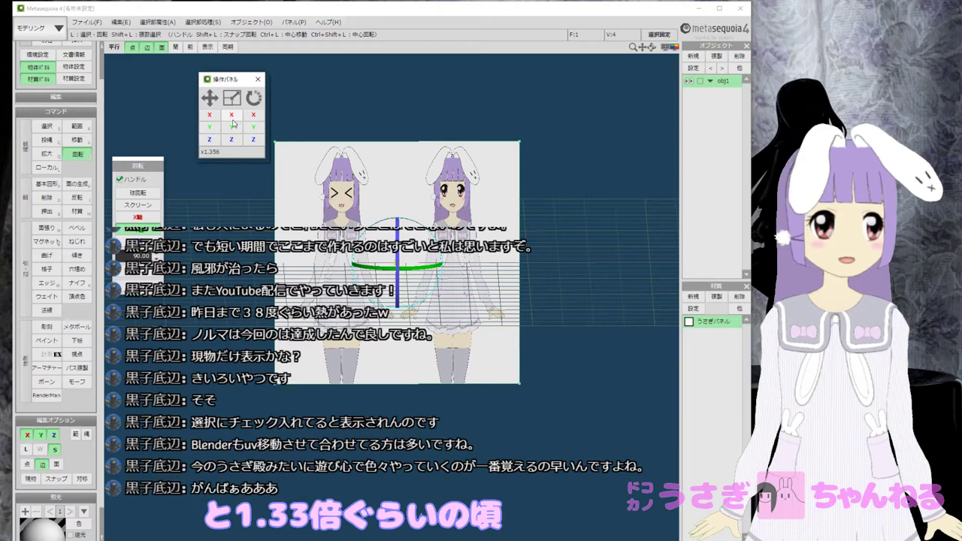
pyautogui.moveTo(233, 140); pyautogui.dragTo(263, 139)
pyautogui.hotkey('ctrl', 'z')
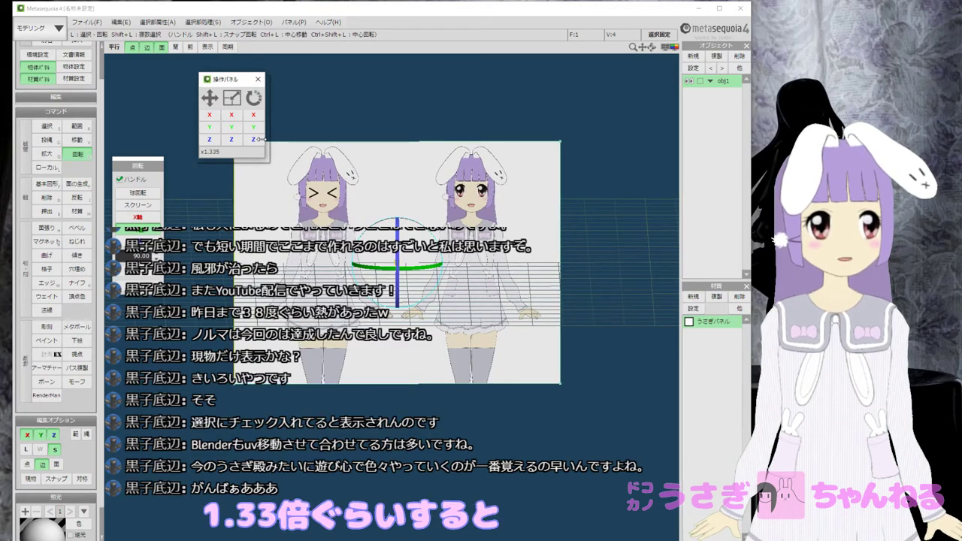
# Examine the proportions of the characters on the widened plane up close and as a whole.
pyautogui.moveTo(483, 238); pyautogui.dragTo(454, 260, button='middle')
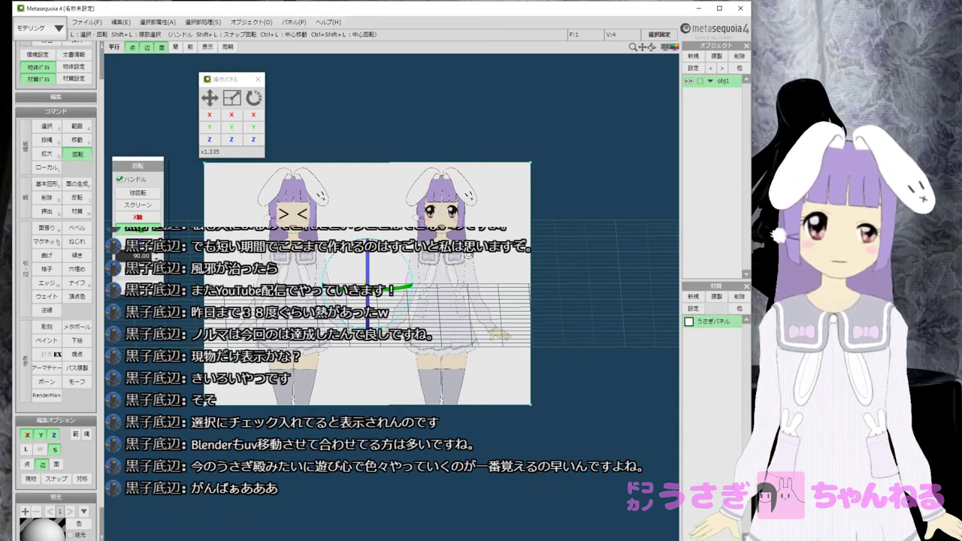
pyautogui.scroll(3, 360, 188)
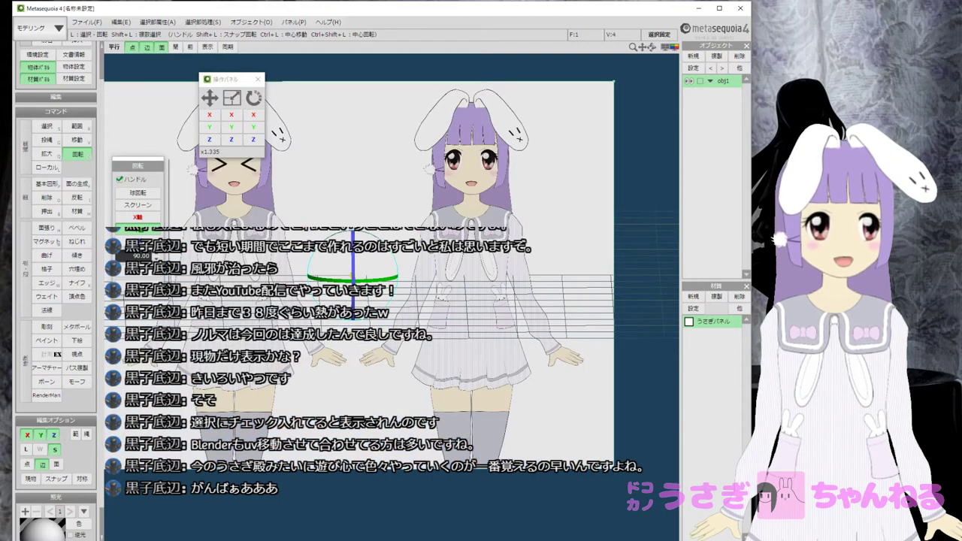
pyautogui.moveTo(494, 211)
pyautogui.mouseDown(button='middle')
pyautogui.moveTo(490, 200)
pyautogui.moveTo(481, 213)
pyautogui.mouseUp(button='middle')
pyautogui.moveTo(434, 169); pyautogui.dragTo(474, 165, button='middle')
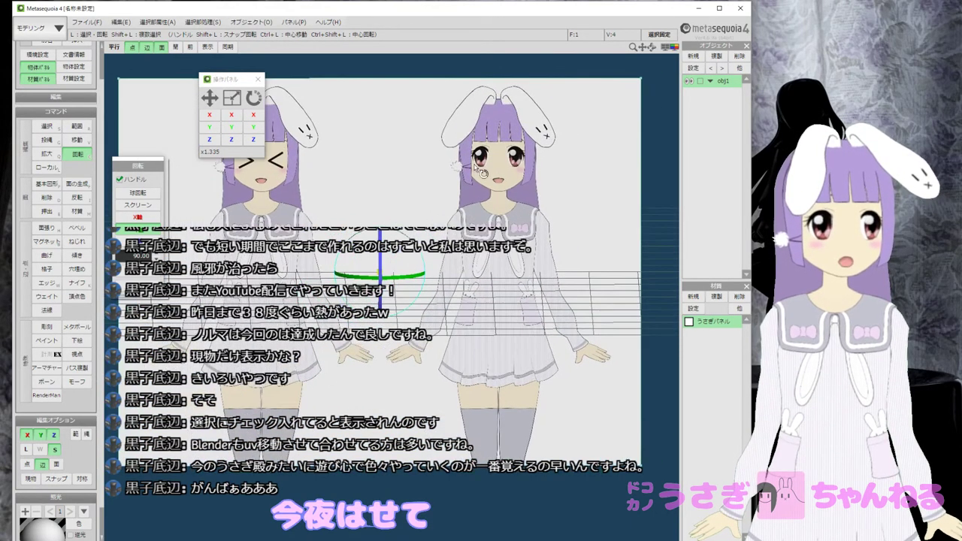
pyautogui.click(47, 126)
pyautogui.moveTo(401, 181); pyautogui.dragTo(439, 174, button='middle')
pyautogui.scroll(-5, 439, 174)
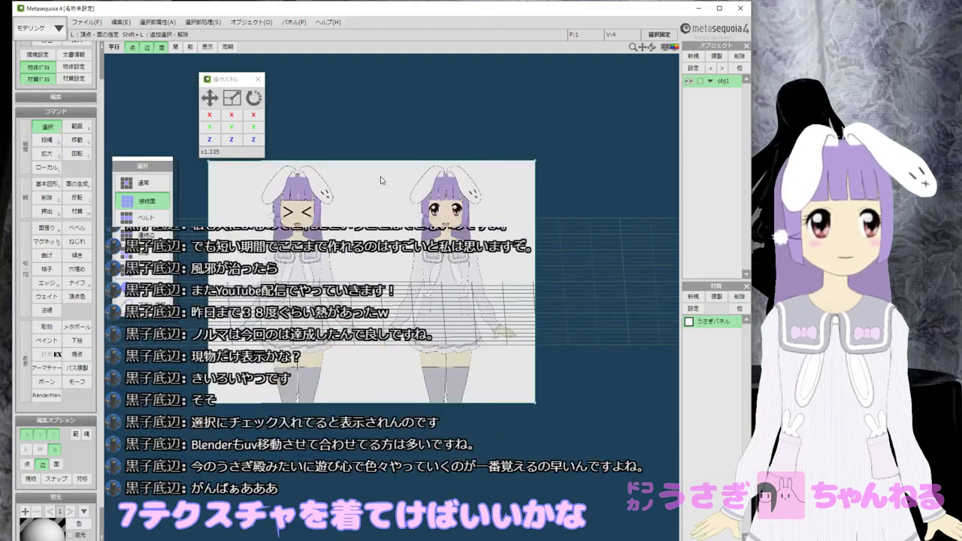
pyautogui.moveTo(364, 182); pyautogui.dragTo(395, 168, button='middle')
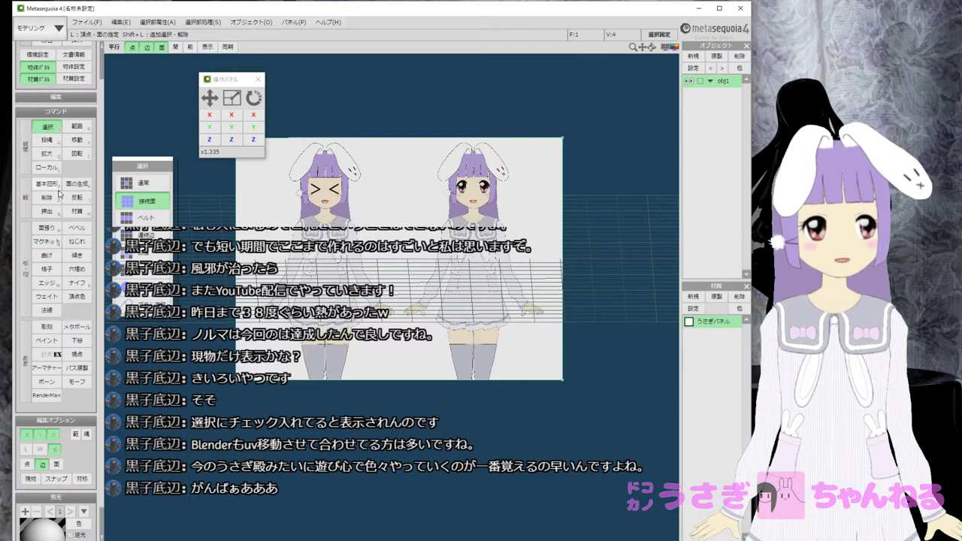
# Try pulling the plane's lower-left corner with the Move and Magnet tools, and undo the last pull.
pyautogui.click(77, 140)
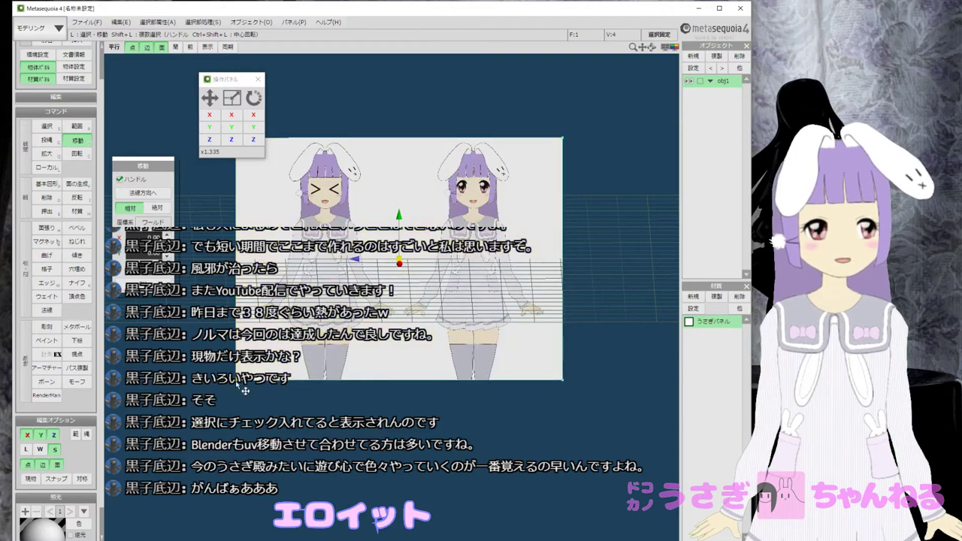
pyautogui.moveTo(237, 382)
pyautogui.mouseDown()
pyautogui.moveTo(291, 347)
pyautogui.moveTo(230, 403)
pyautogui.moveTo(242, 388)
pyautogui.moveTo(243, 396)
pyautogui.mouseUp()
pyautogui.click(46, 242)
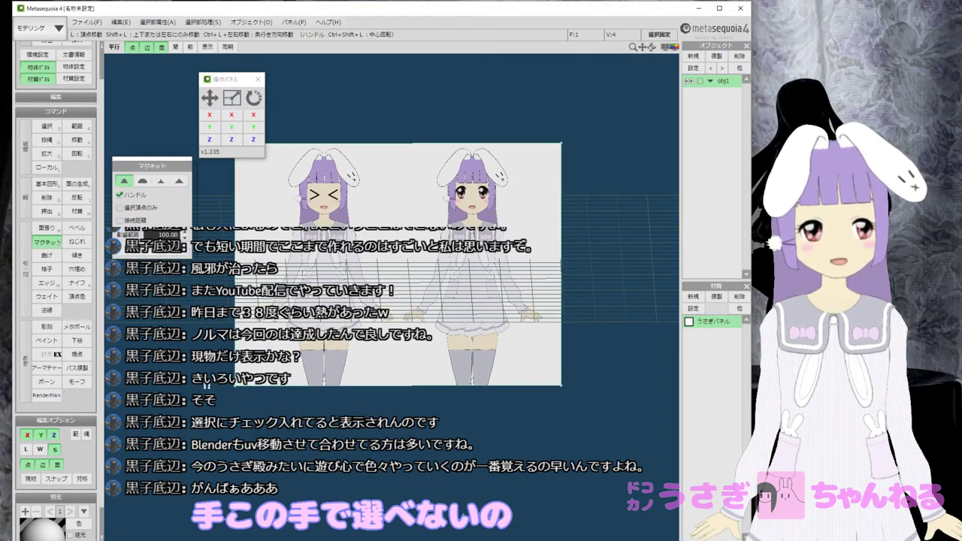
pyautogui.moveTo(236, 387); pyautogui.dragTo(461, 222)
pyautogui.hotkey('ctrl', 'z')
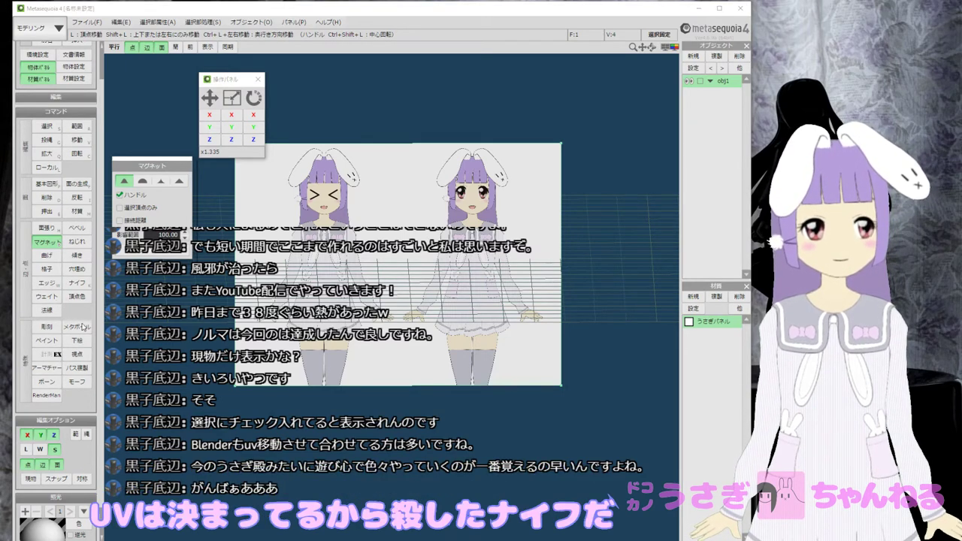
# Cut the plane with the Knife vertically between the two characters and diagonally across the right half's upper inner corner.
pyautogui.click(77, 283)
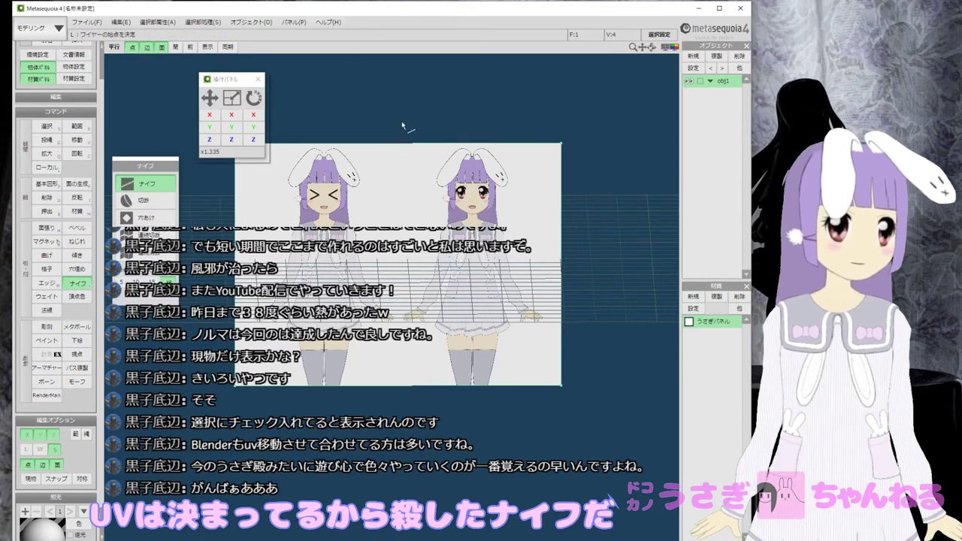
pyautogui.moveTo(401, 120); pyautogui.dragTo(402, 451)
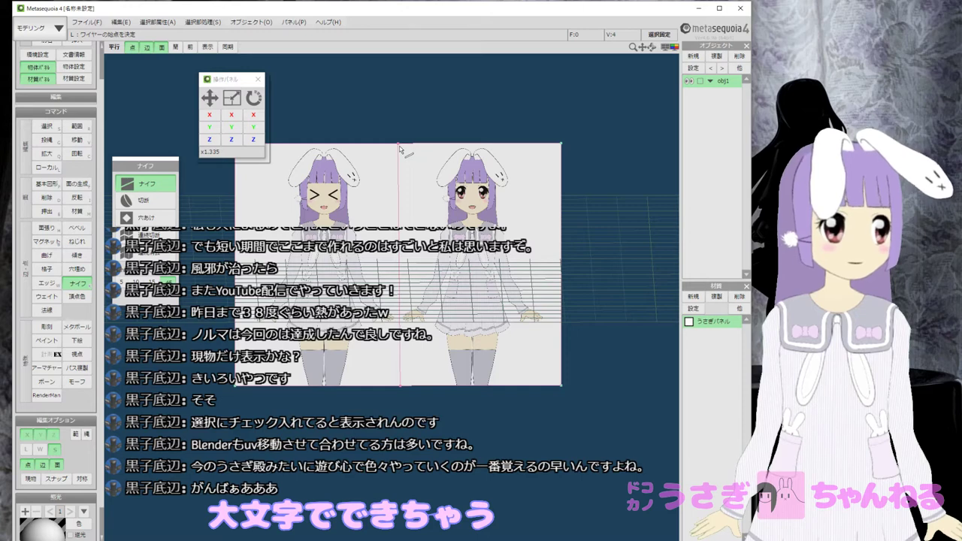
pyautogui.moveTo(471, 133); pyautogui.dragTo(399, 218)
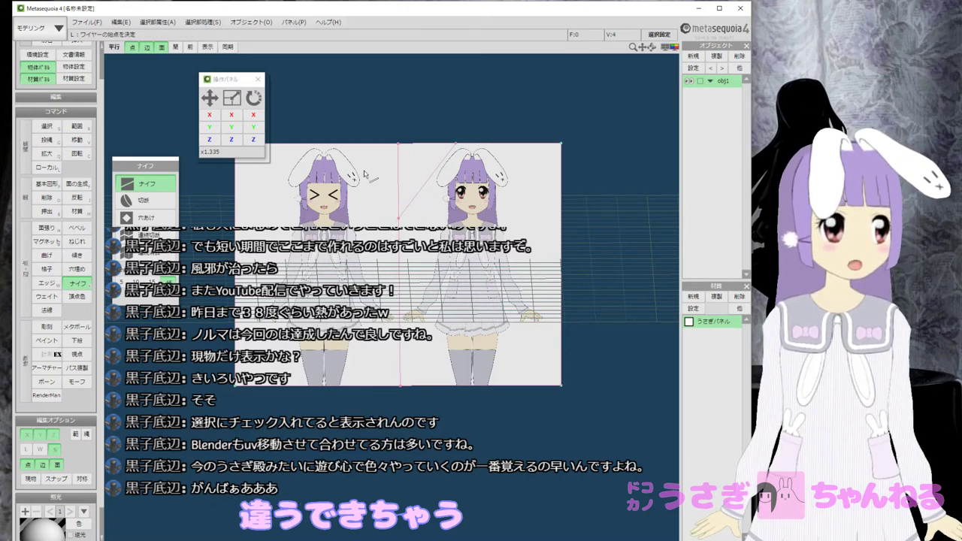
# Select the cut plane's connected faces from the triangular piece and delete them.
pyautogui.click(47, 126)
pyautogui.click(411, 166)
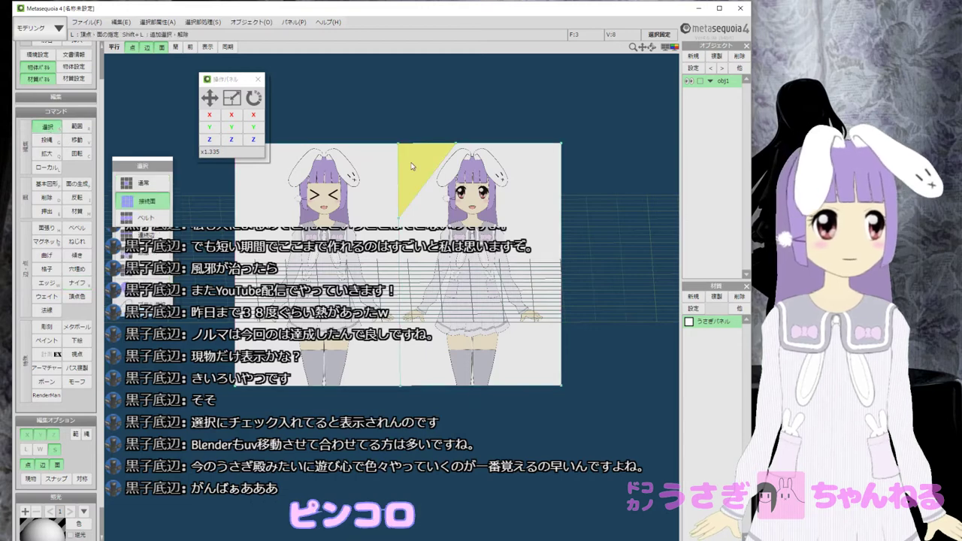
pyautogui.press('Delete')
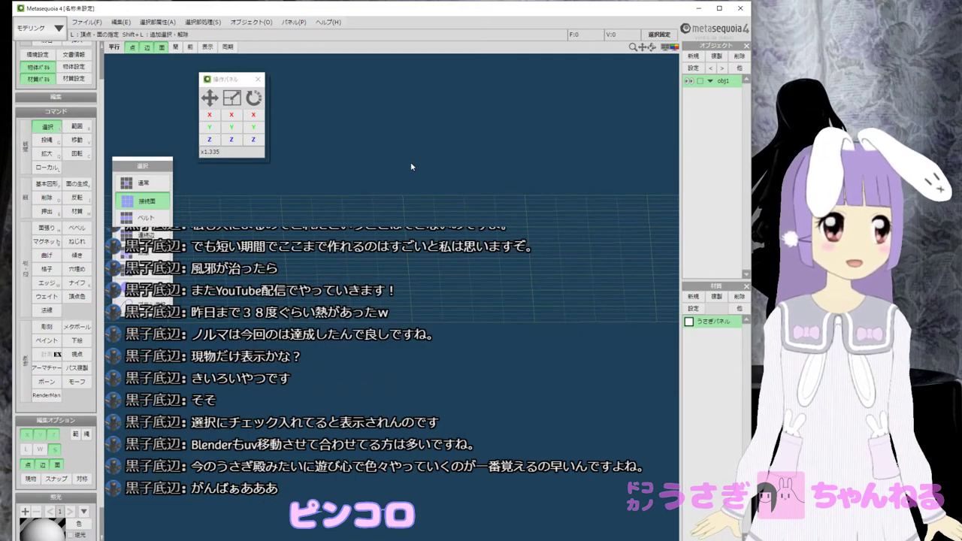
# Undo the face deletion, try deleting the connected faces from the triangular piece again, and undo that too.
pyautogui.hotkey('ctrl', 'z')
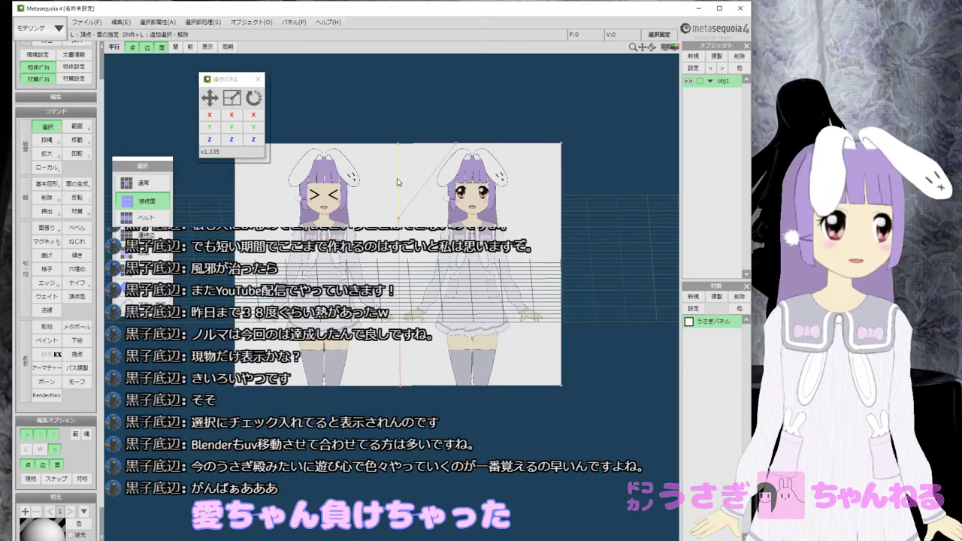
pyautogui.click(412, 179)
pyautogui.press('Delete')
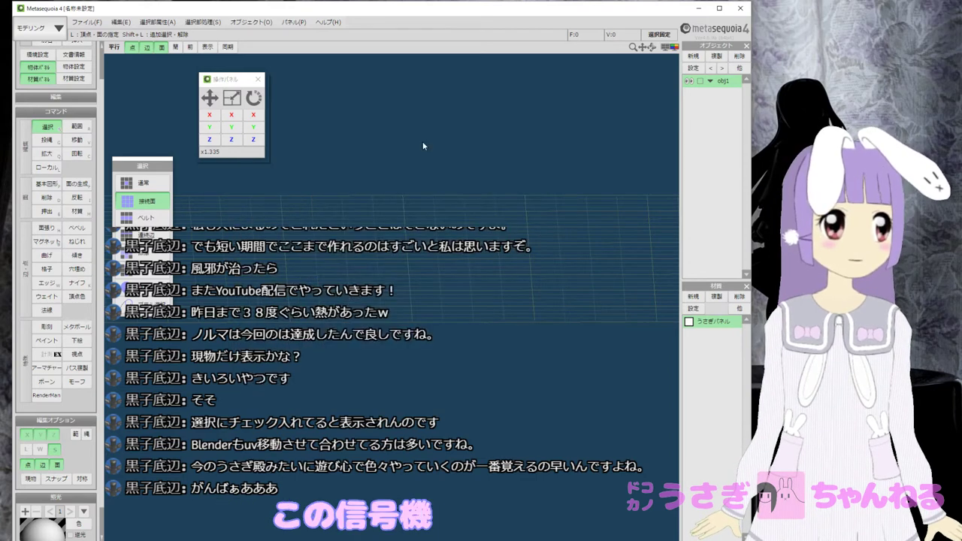
pyautogui.hotkey('ctrl', 'z')
# Change the selection mode from connected faces to normal and try picking the triangular piece on its own.
pyautogui.click(380, 194)
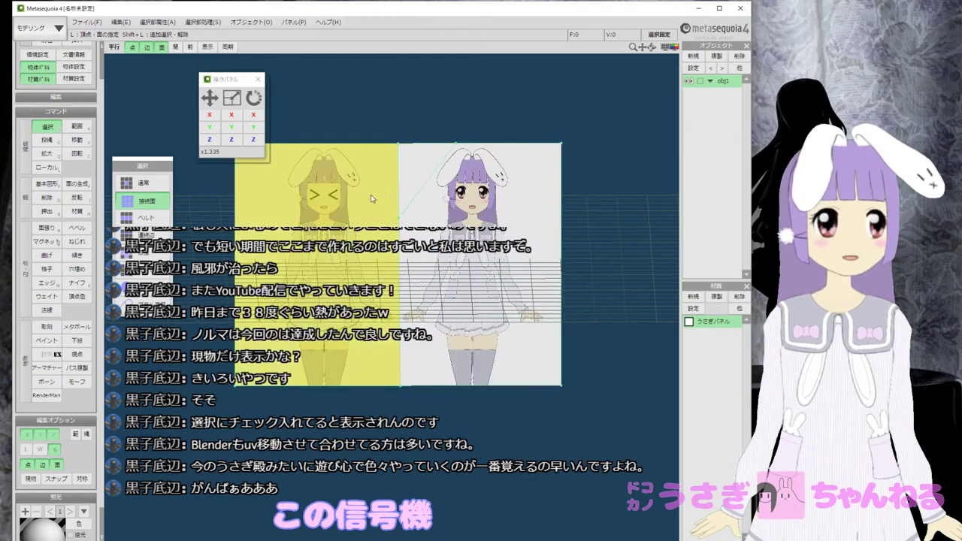
pyautogui.click(415, 170)
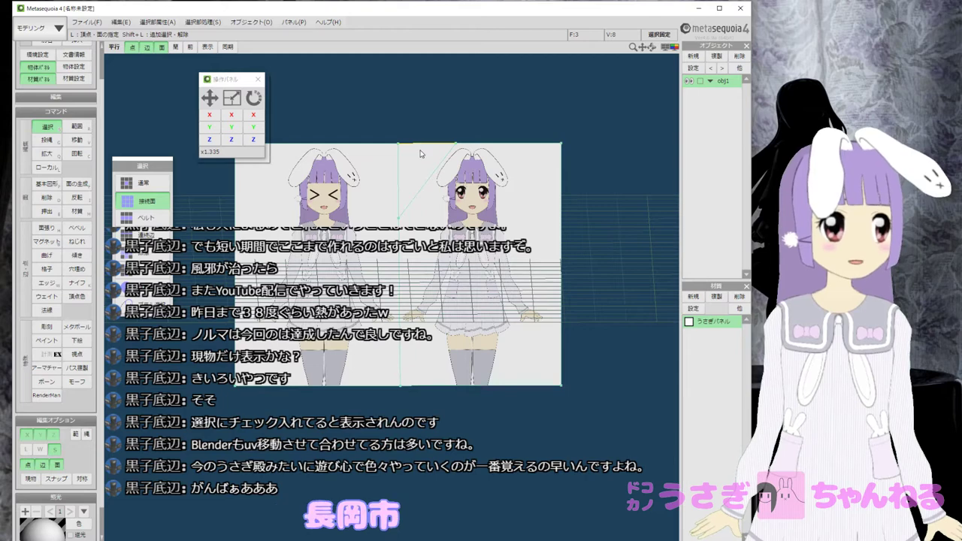
pyautogui.click(141, 183)
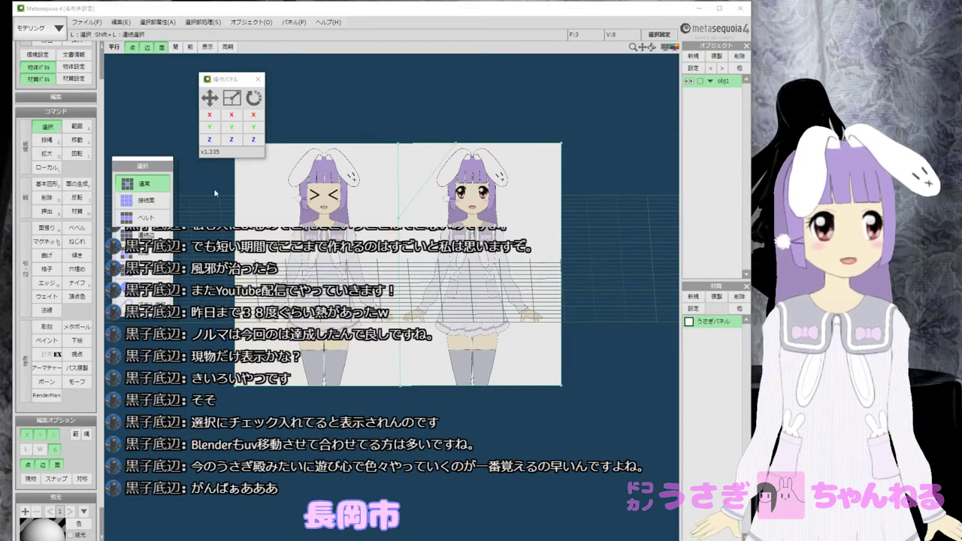
pyautogui.click(502, 204)
pyautogui.click(429, 151)
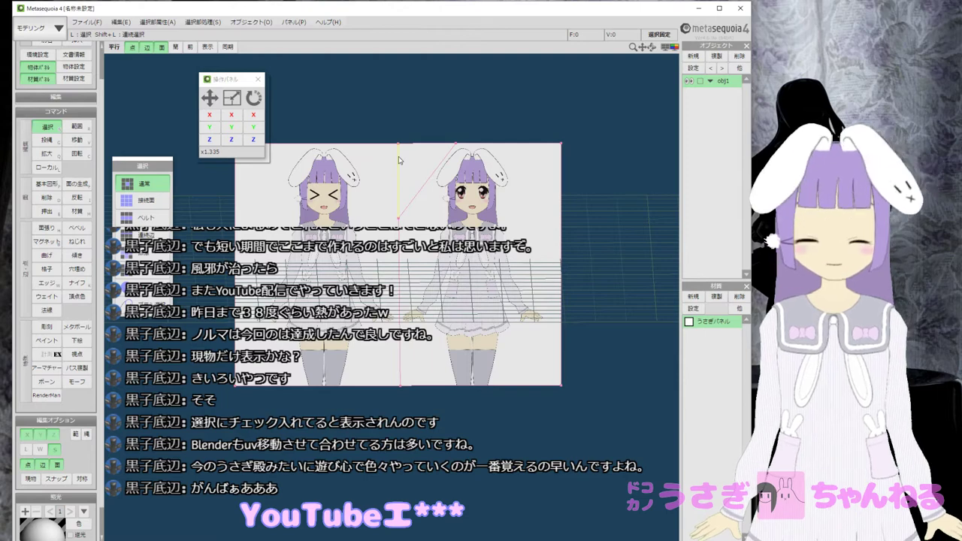
pyautogui.click(405, 168)
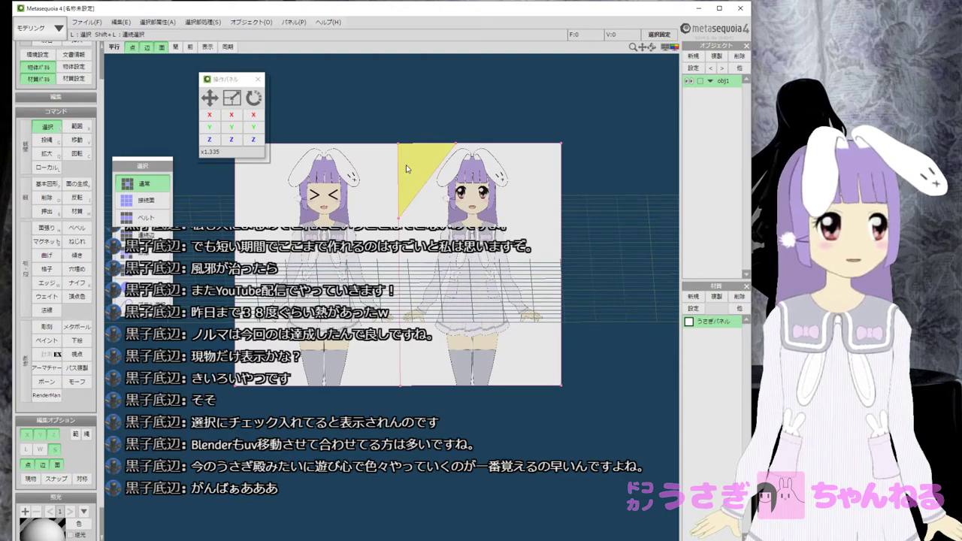
# Try selecting the plane's left half and the triangular piece as individual faces.
pyautogui.click(378, 179)
pyautogui.click(424, 179)
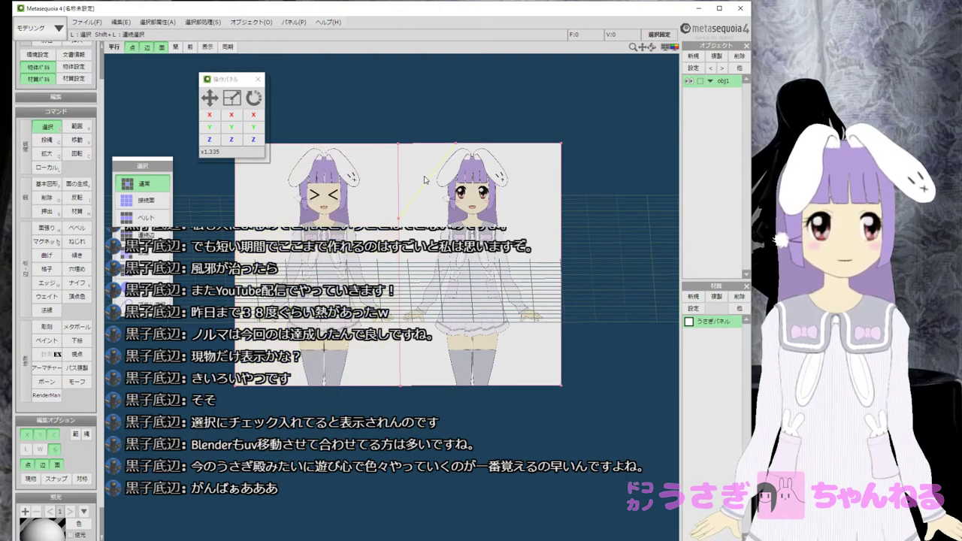
pyautogui.scroll(3, 421, 172)
pyautogui.moveTo(420, 172); pyautogui.dragTo(336, 282, button='middle')
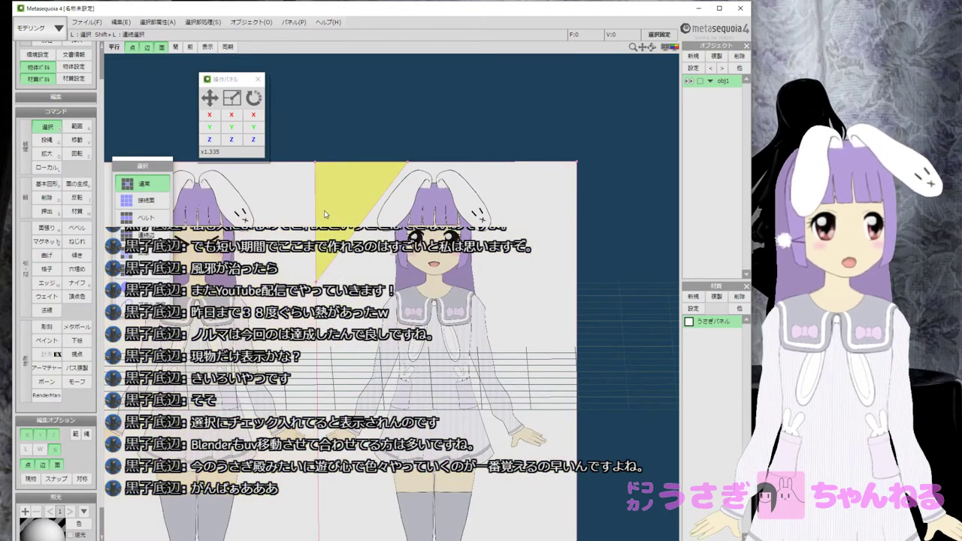
pyautogui.moveTo(370, 245); pyautogui.dragTo(389, 236, button='middle')
pyautogui.scroll(-2, 389, 236)
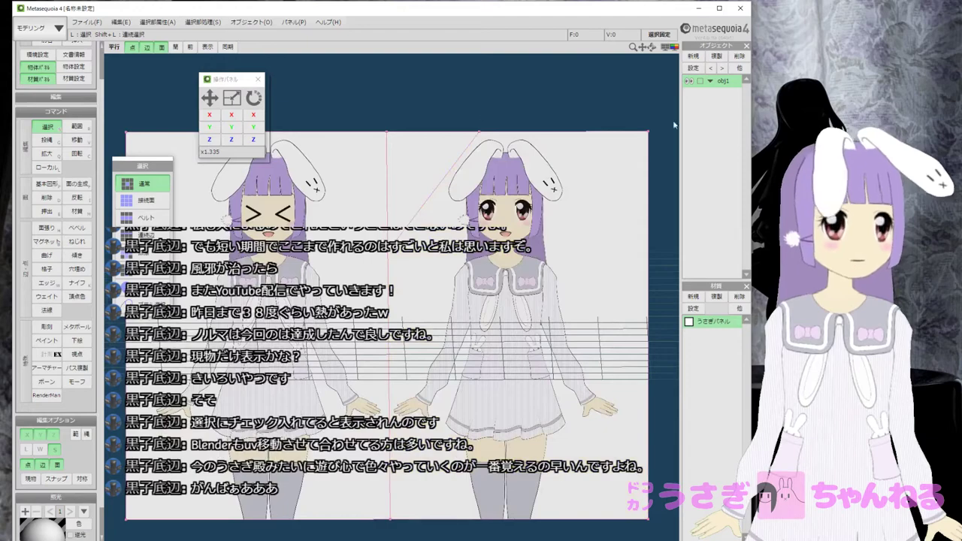
pyautogui.click(410, 185)
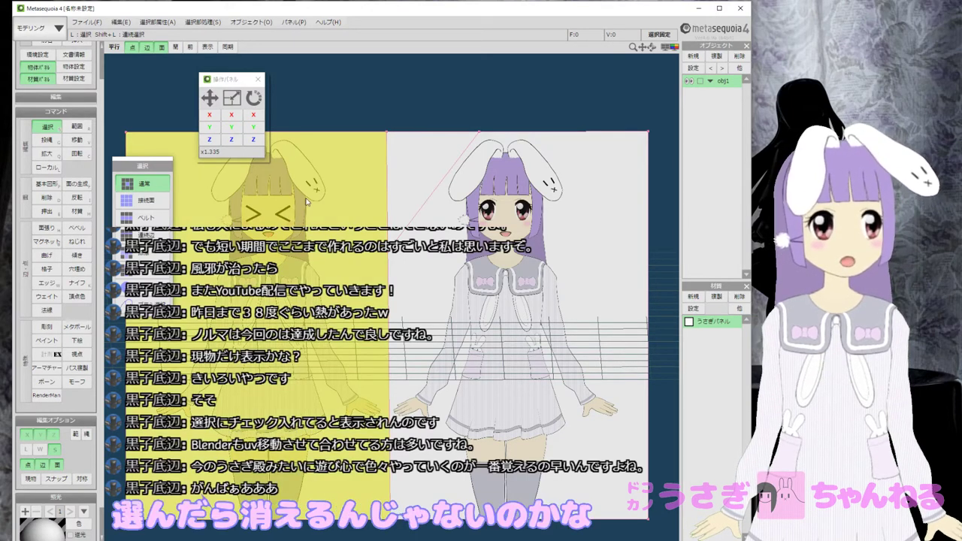
# Range-select the vertex where the vertical cut meets the plane's upper edge and delete it with its adjoining pieces.
pyautogui.press('r')
pyautogui.moveTo(380, 117); pyautogui.dragTo(406, 157)
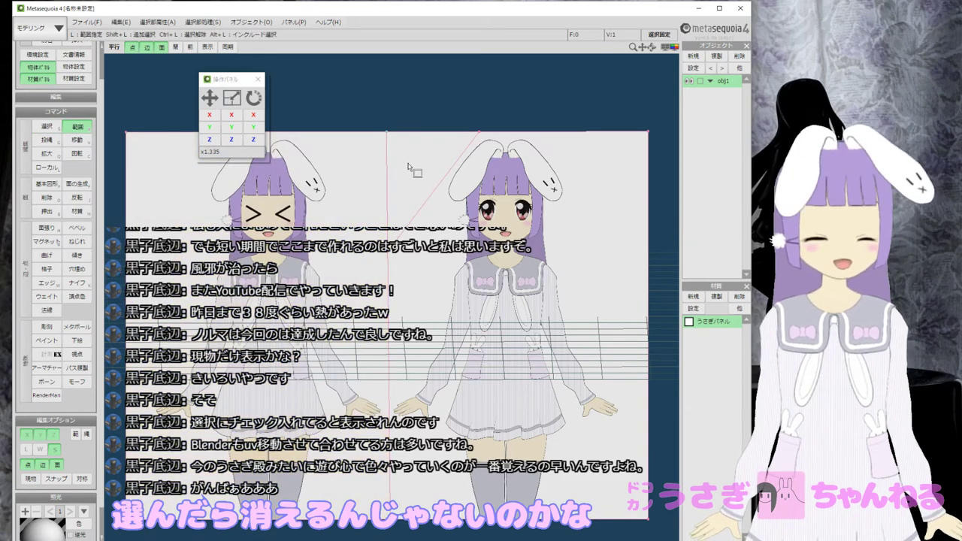
pyautogui.press('Delete')
# Cut diagonally with the Knife across the remaining plane's upper-right corner, from the upper edge to the right edge.
pyautogui.moveTo(404, 177); pyautogui.dragTo(345, 132, button='middle')
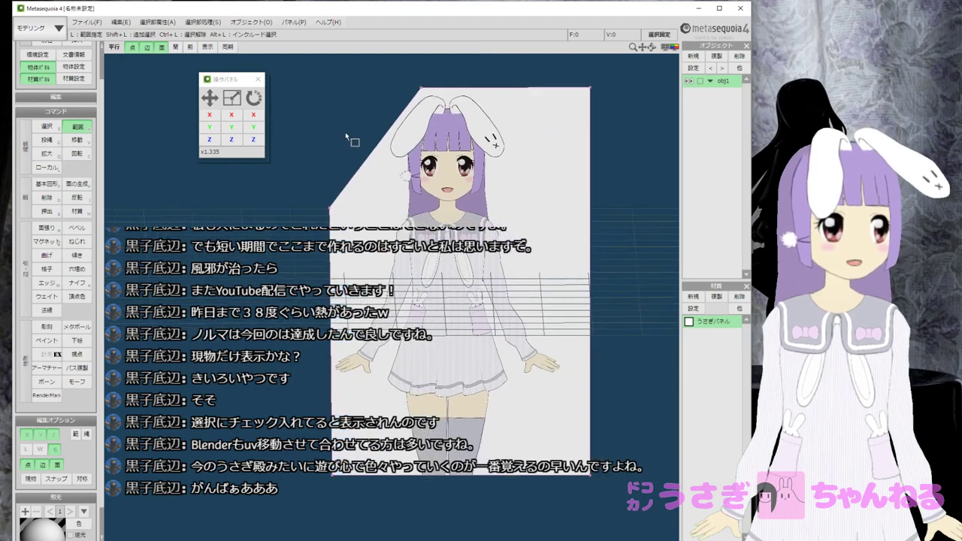
pyautogui.moveTo(391, 156); pyautogui.dragTo(341, 192, button='middle')
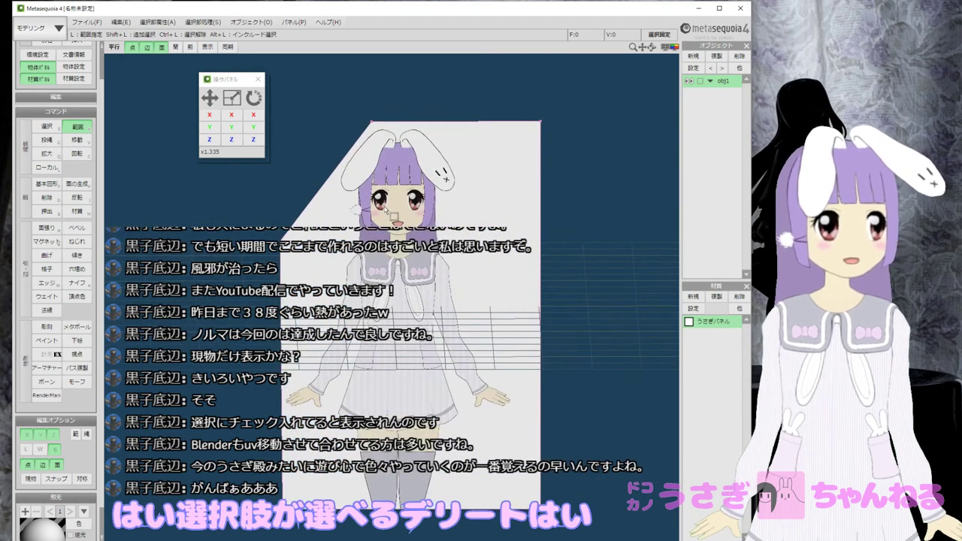
pyautogui.click(79, 283)
pyautogui.moveTo(433, 116); pyautogui.dragTo(565, 366)
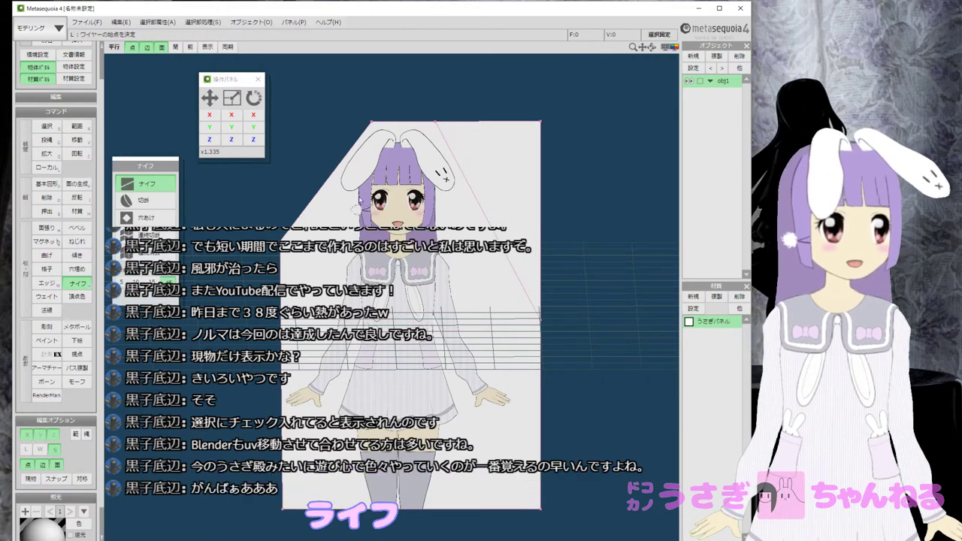
# Restrict the selectable elements to faces and try selecting the cut-off upper-right piece.
pyautogui.click(48, 127)
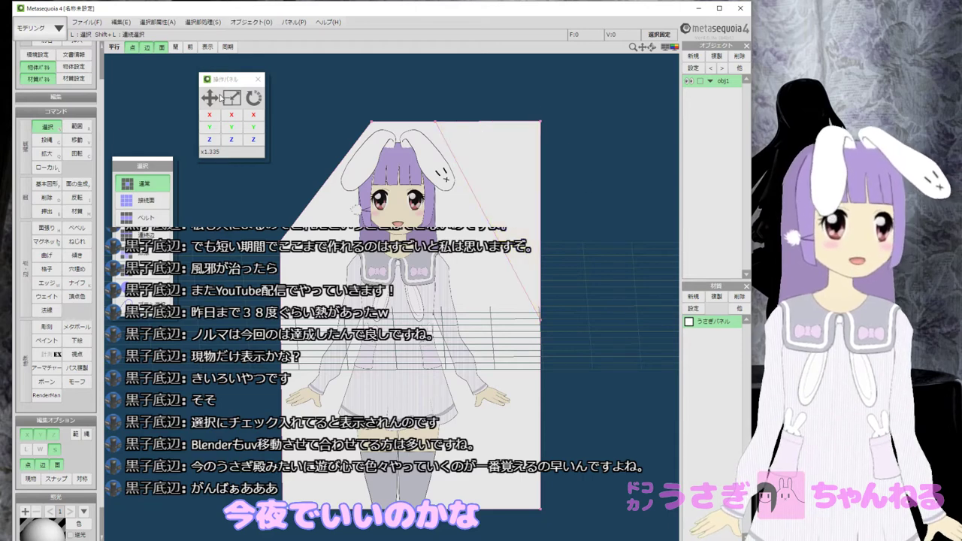
pyautogui.click(28, 465)
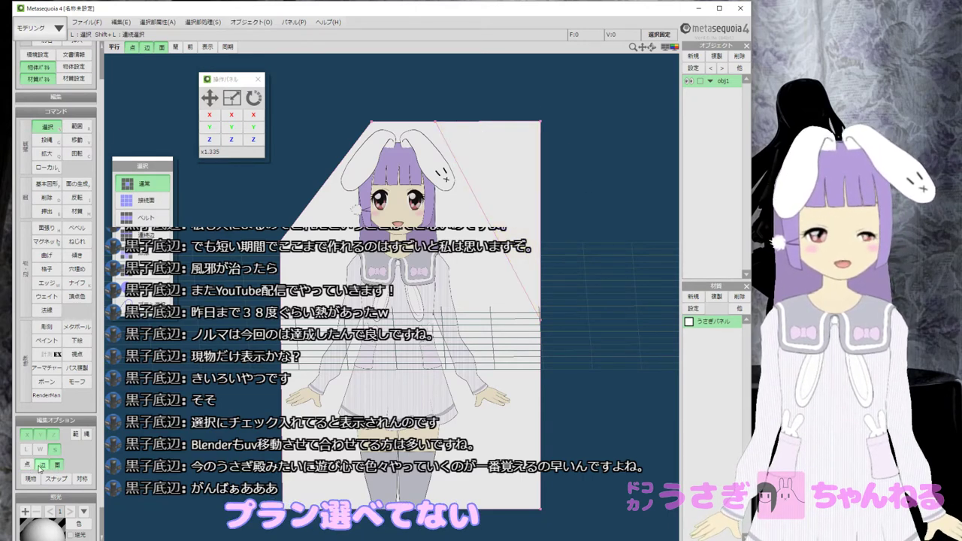
pyautogui.click(27, 464)
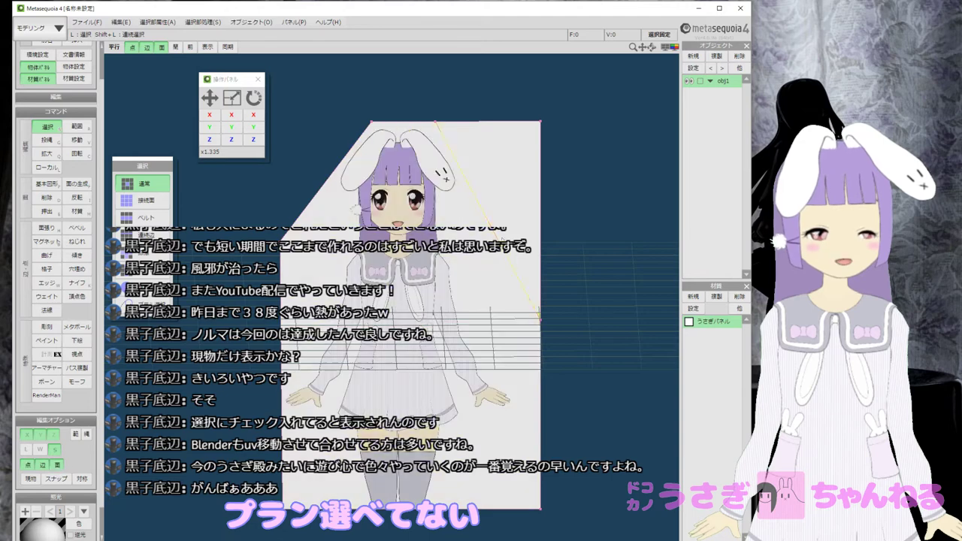
pyautogui.click(33, 465)
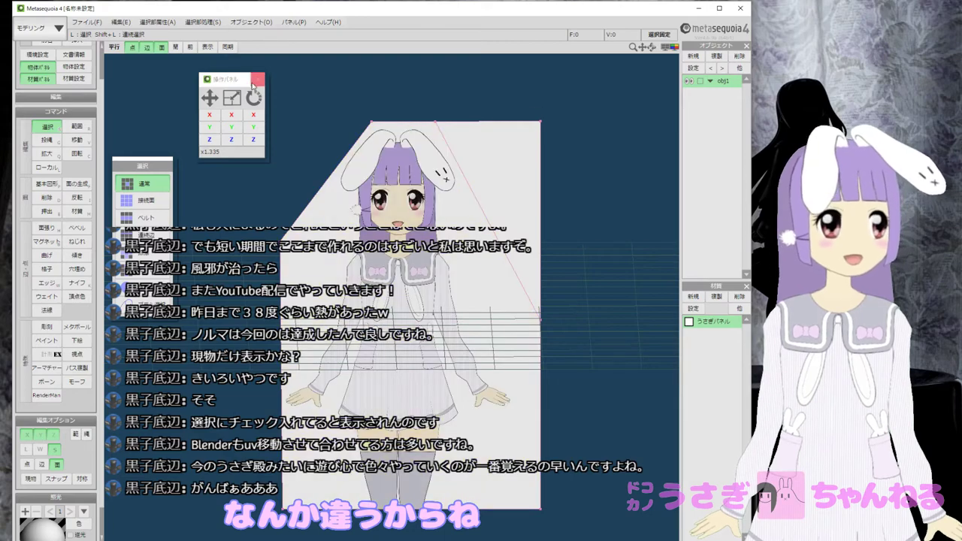
pyautogui.scroll(3, 475, 191)
pyautogui.scroll(-3, 474, 191)
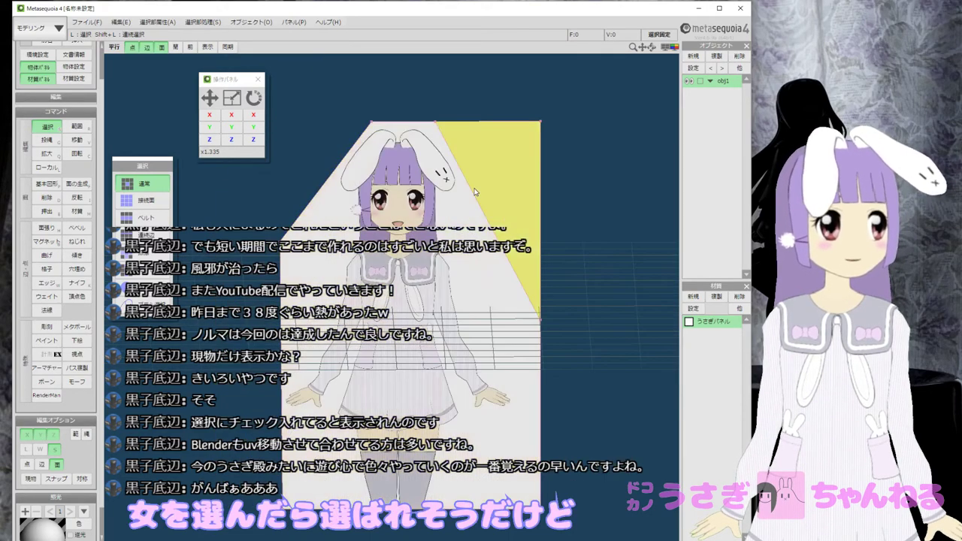
pyautogui.moveTo(474, 191); pyautogui.dragTo(408, 215, button='middle')
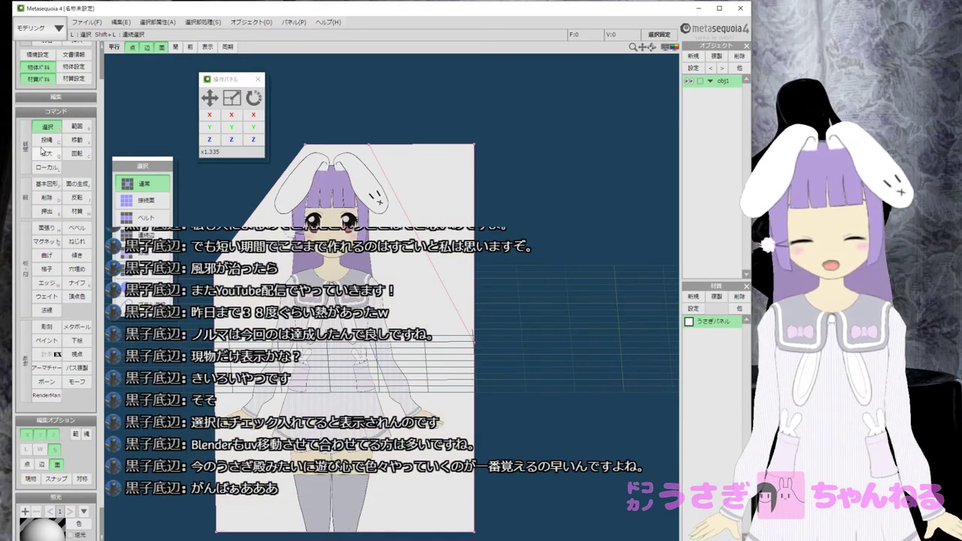
# Enable point and edge selection again, range-select the plane's upper-right corner vertex, and delete it.
pyautogui.click(77, 126)
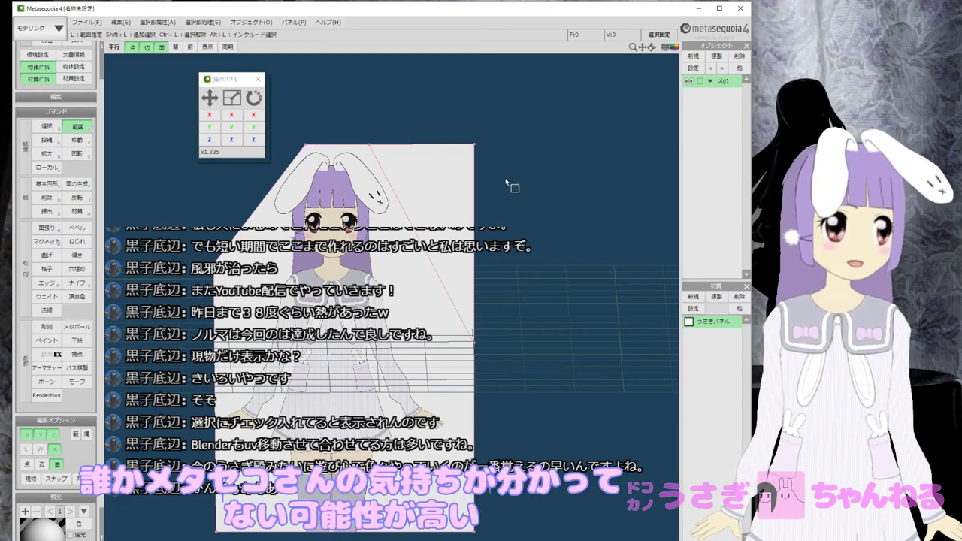
pyautogui.moveTo(462, 124); pyautogui.dragTo(513, 196)
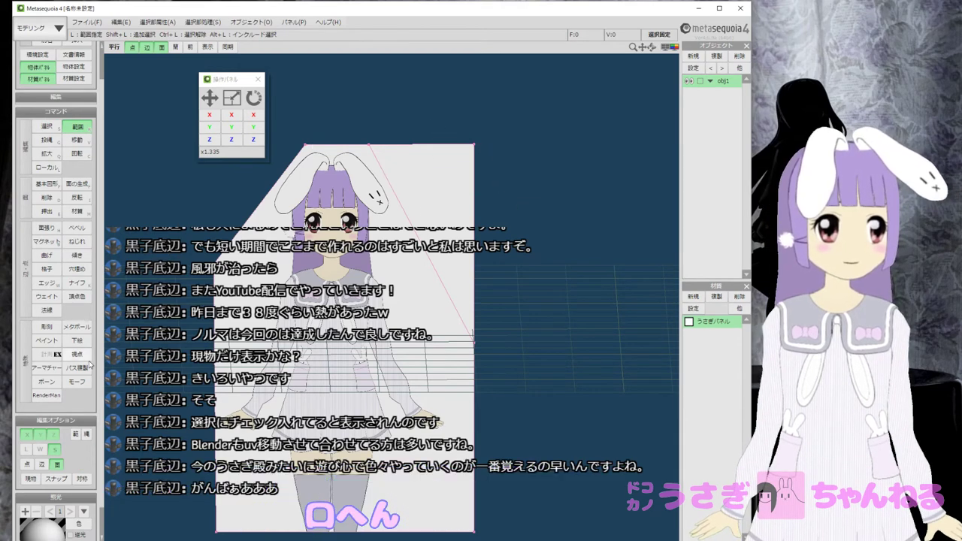
pyautogui.click(28, 464)
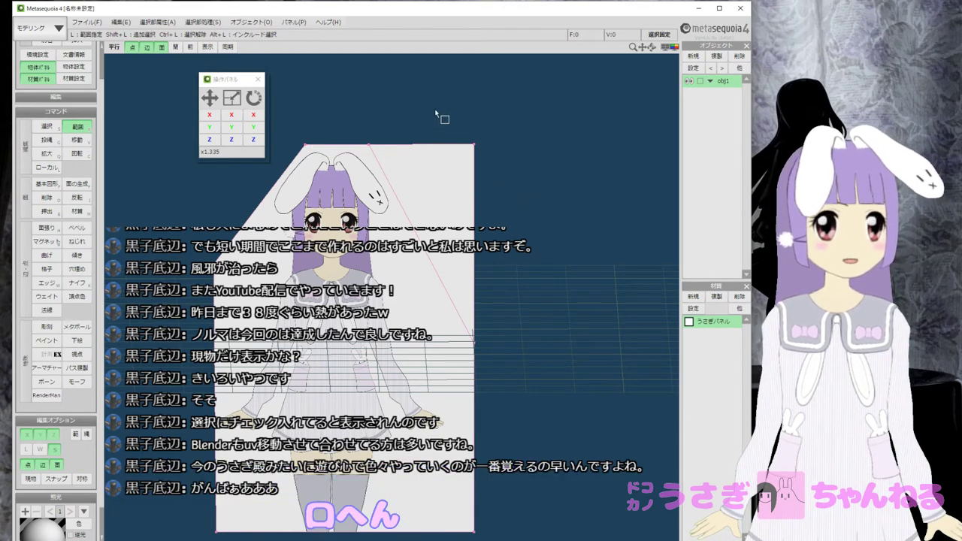
pyautogui.moveTo(435, 110); pyautogui.dragTo(523, 182)
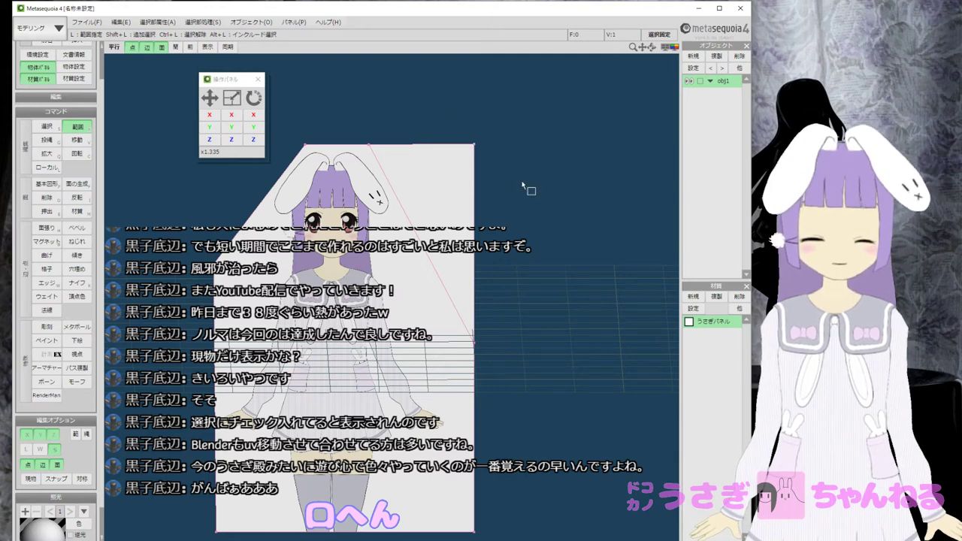
pyautogui.press('Delete')
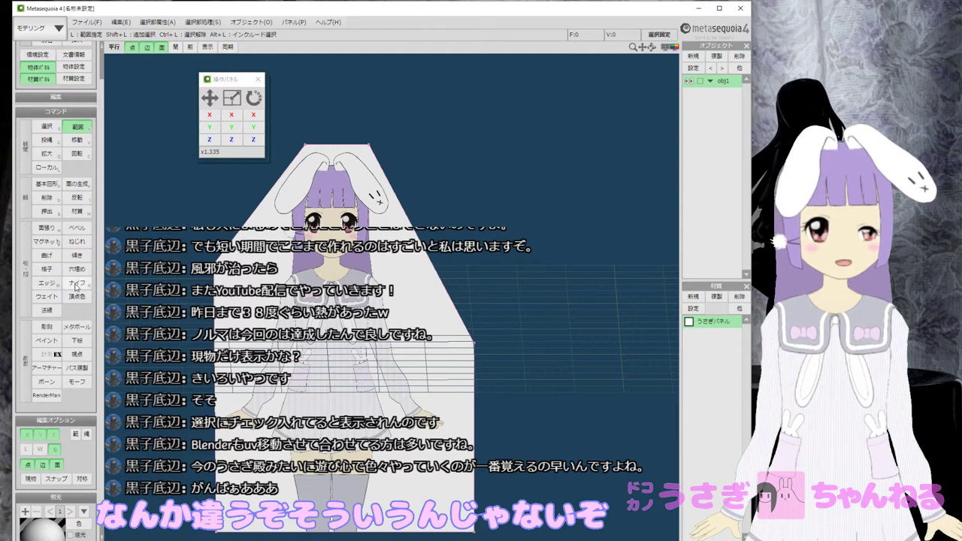
# Try the Knife's continuous cut mode, make normal Knife cuts at the plane's right side, and check the faces with Select.
pyautogui.click(50, 283)
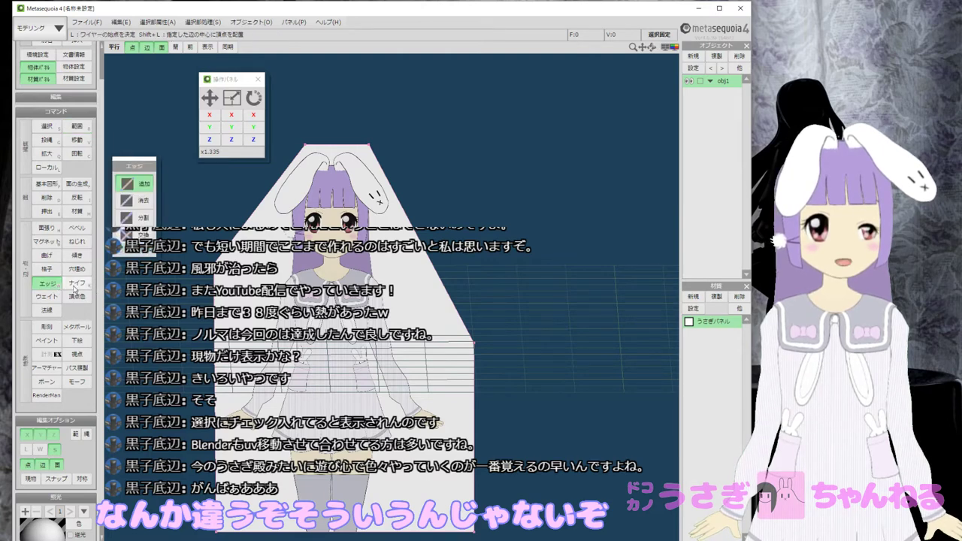
pyautogui.click(76, 284)
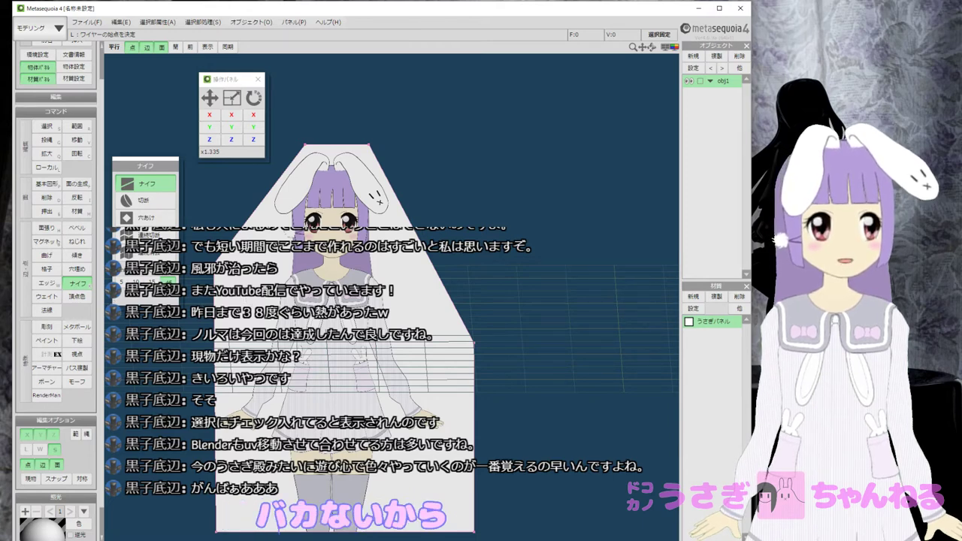
pyautogui.click(171, 234)
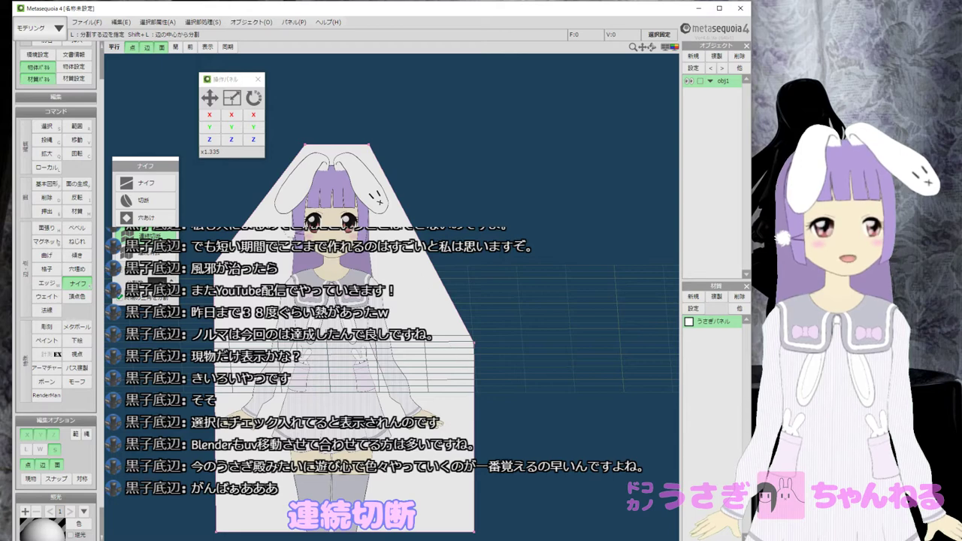
pyautogui.click(142, 185)
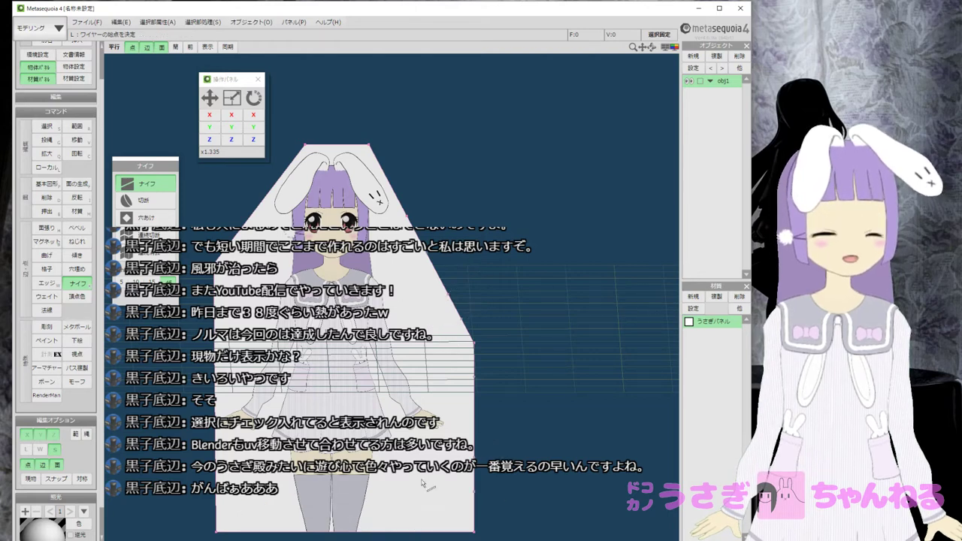
pyautogui.click(47, 127)
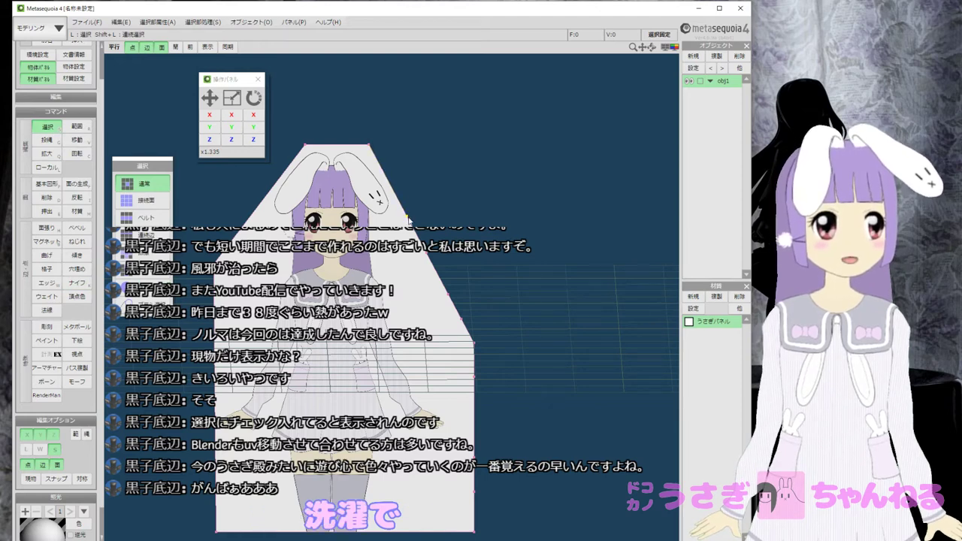
pyautogui.scroll(3, 410, 216)
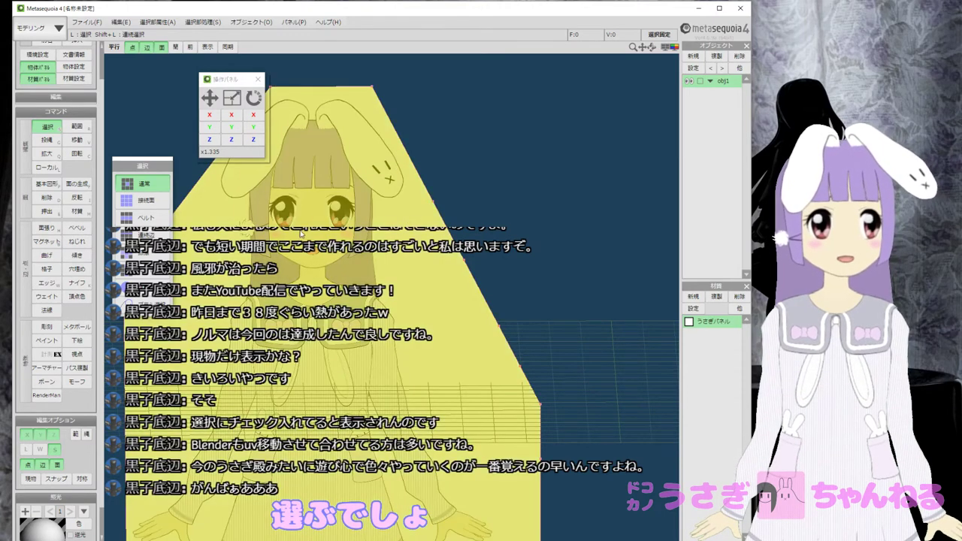
# Switch the modeling interface to icon-style commands and hide the operation panel.
pyautogui.click(34, 29)
pyautogui.click(58, 71)
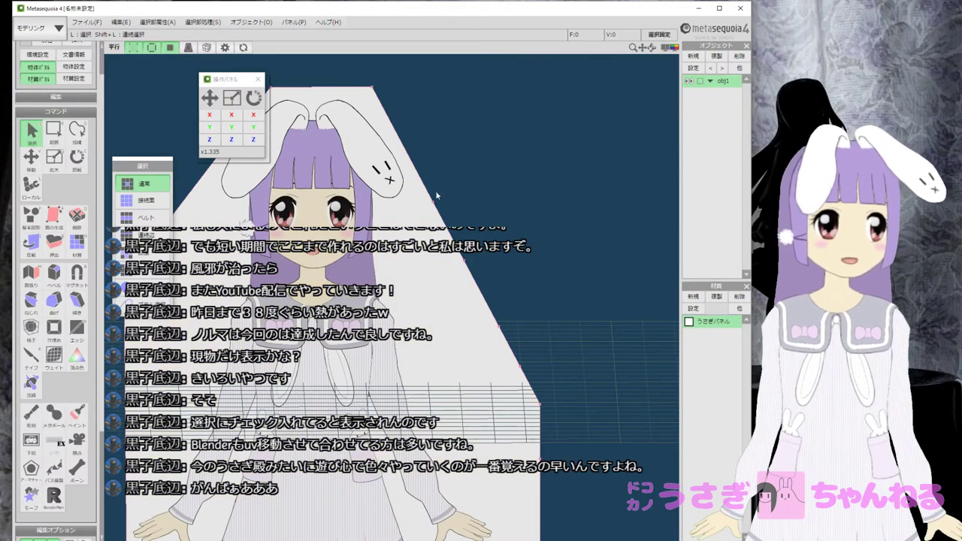
pyautogui.click(259, 21)
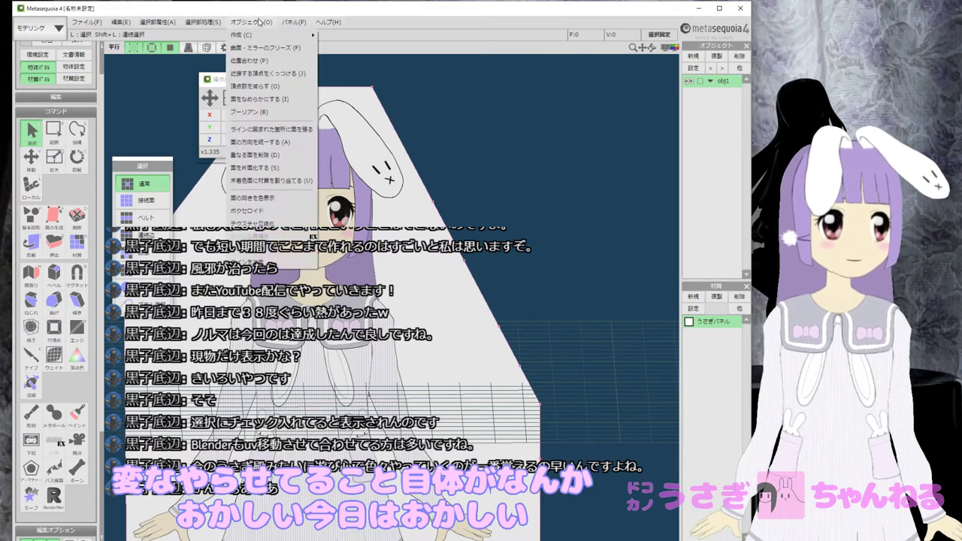
pyautogui.moveTo(300, 23)
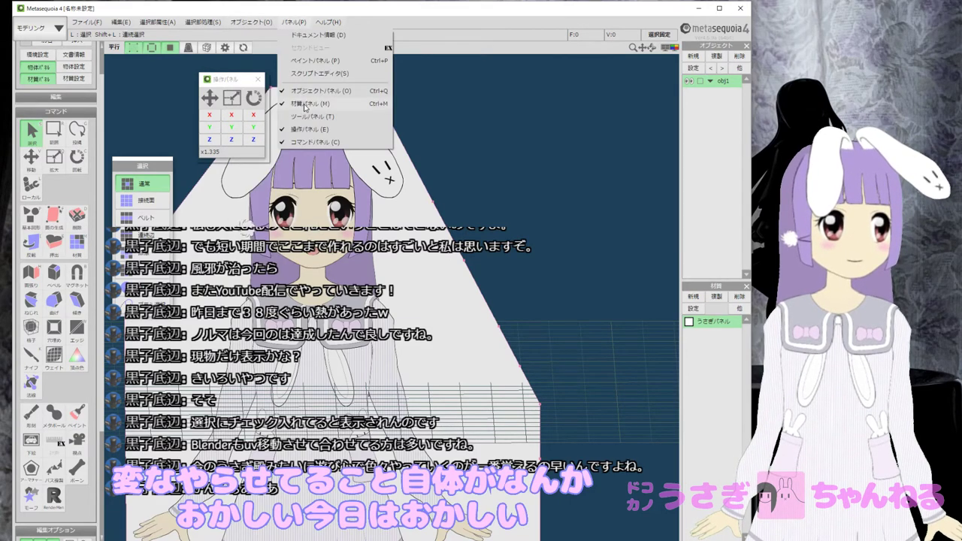
pyautogui.click(308, 129)
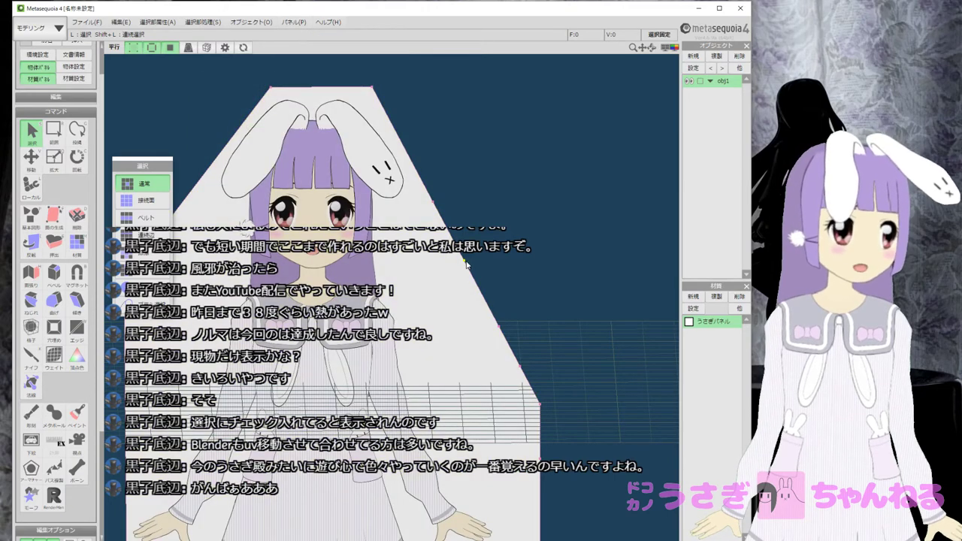
# Try to pick a point on the plane's right slanted edge with the Move command and clear the face selection.
pyautogui.press('r')
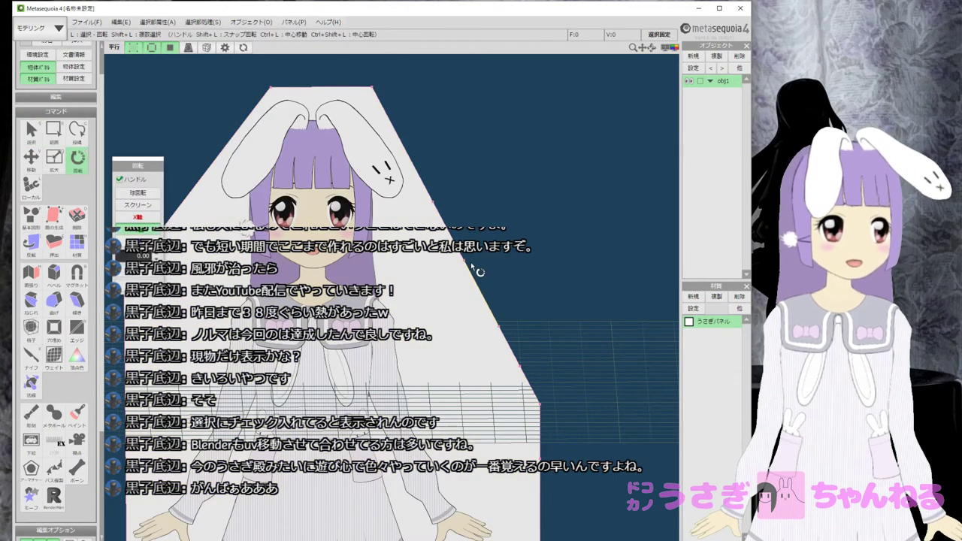
pyautogui.press('t')
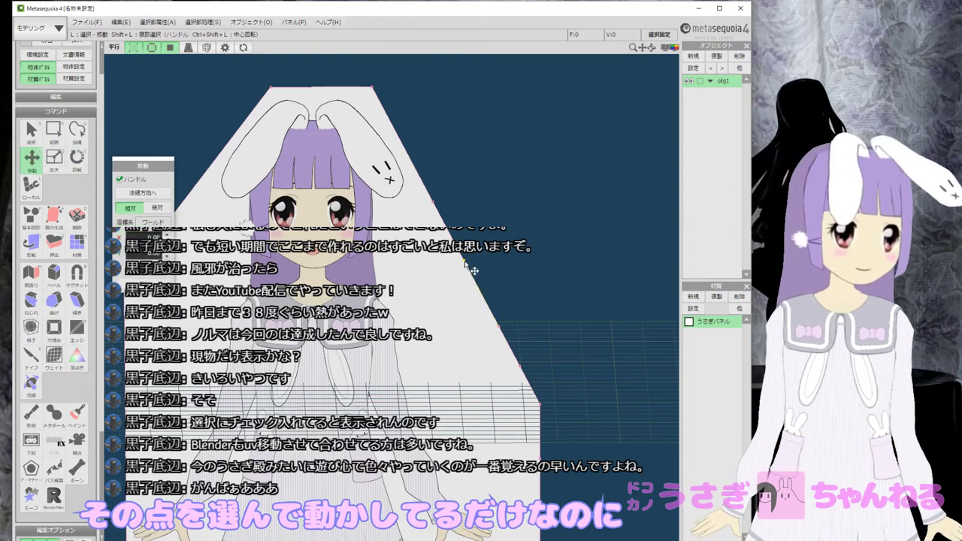
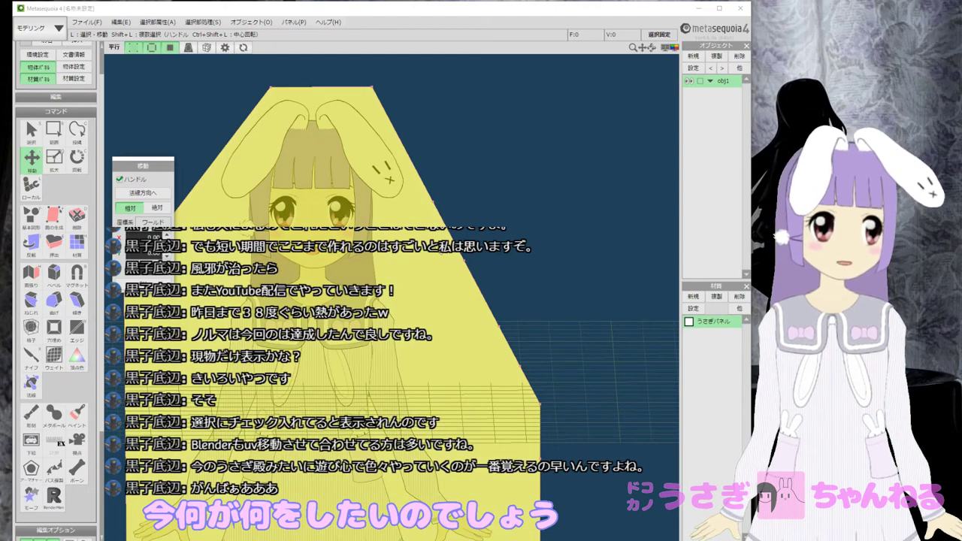
pyautogui.click(472, 224)
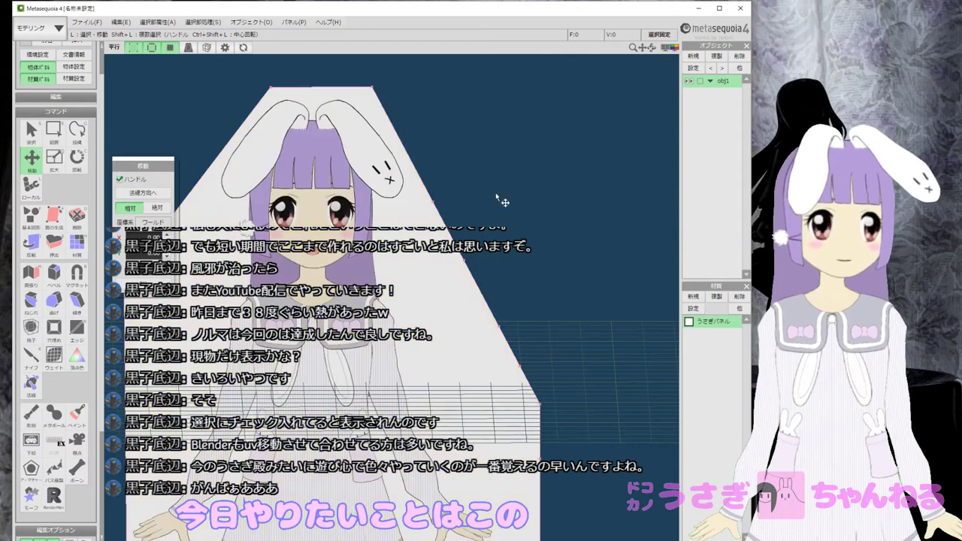
pyautogui.click(425, 218)
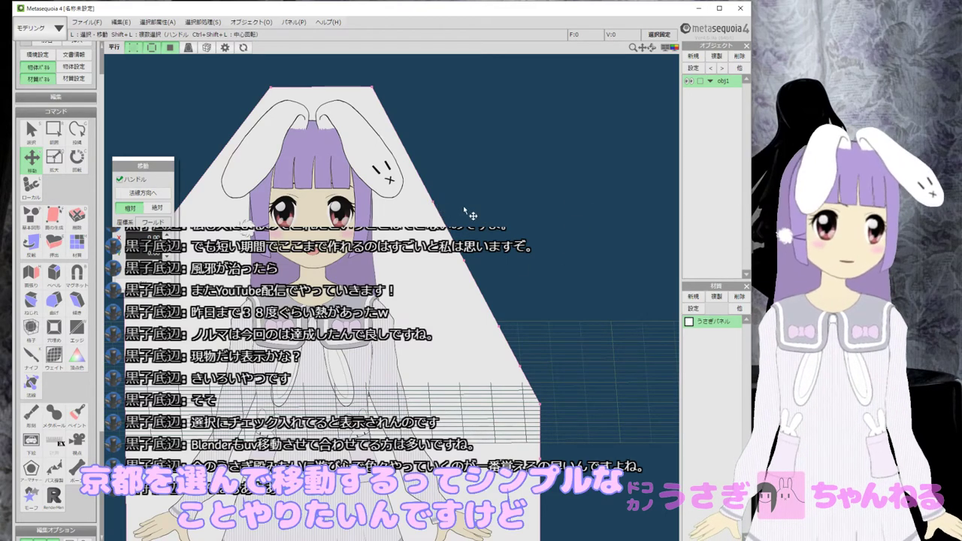
# Lasso-select the vertex on the plane's right slanted edge, try moving it, and undo the attempt.
pyautogui.click(77, 132)
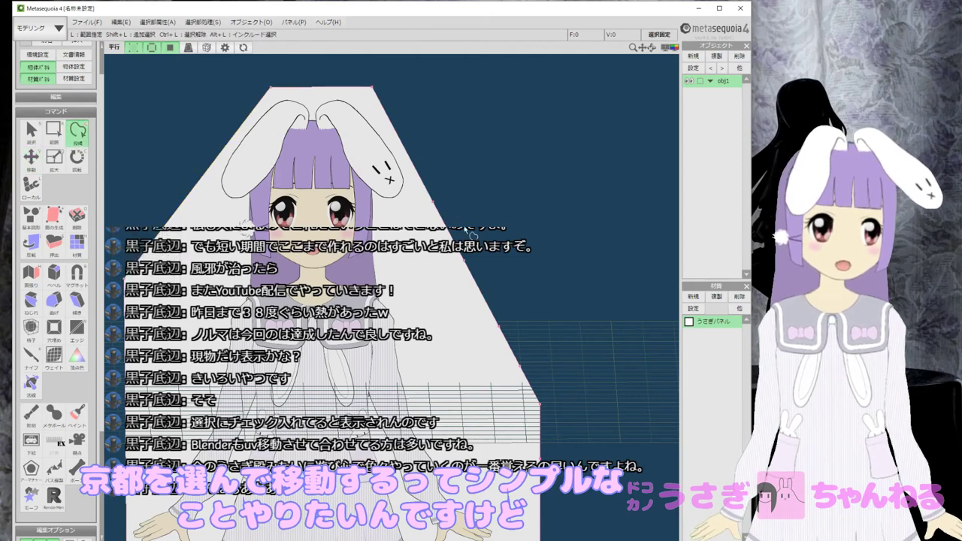
pyautogui.moveTo(457, 218)
pyautogui.mouseDown()
pyautogui.moveTo(420, 199)
pyautogui.moveTo(446, 218)
pyautogui.moveTo(423, 218)
pyautogui.moveTo(389, 257)
pyautogui.moveTo(428, 241)
pyautogui.moveTo(459, 189)
pyautogui.moveTo(387, 179)
pyautogui.moveTo(406, 220)
pyautogui.moveTo(440, 209)
pyautogui.mouseUp()
pyautogui.press('v')
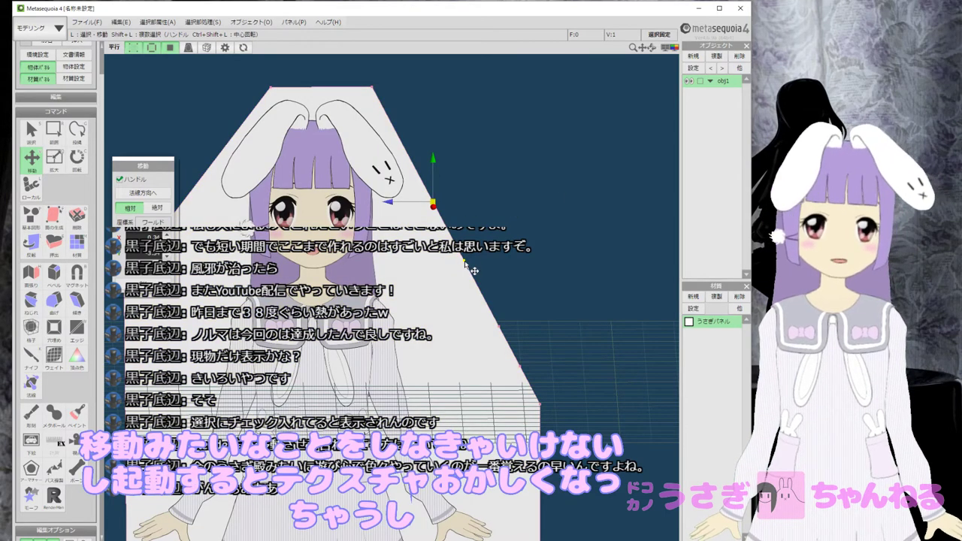
pyautogui.moveTo(472, 269); pyautogui.dragTo(455, 275)
pyautogui.hotkey('ctrl', 'z')
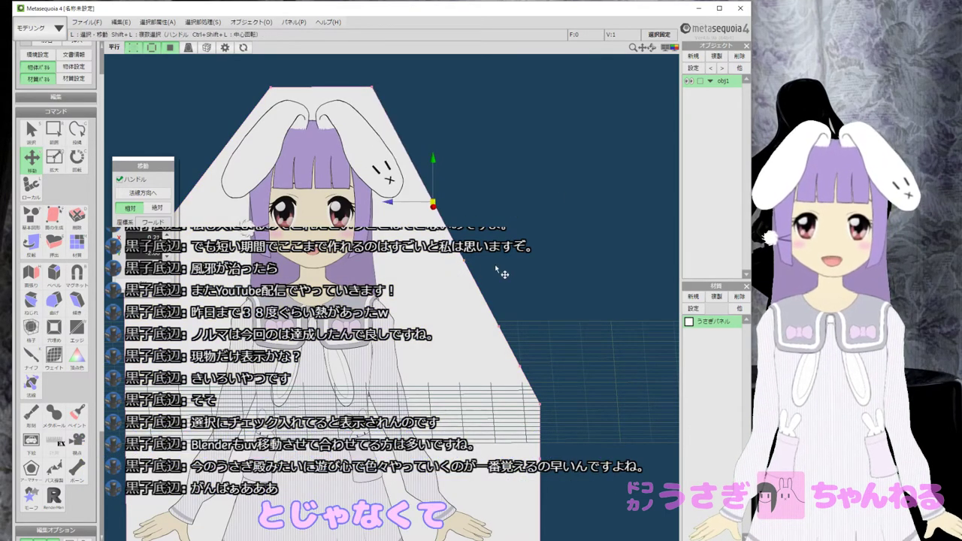
# Add a new object and lock the textured plane's object obj1.
pyautogui.moveTo(495, 264); pyautogui.dragTo(578, 181, button='middle')
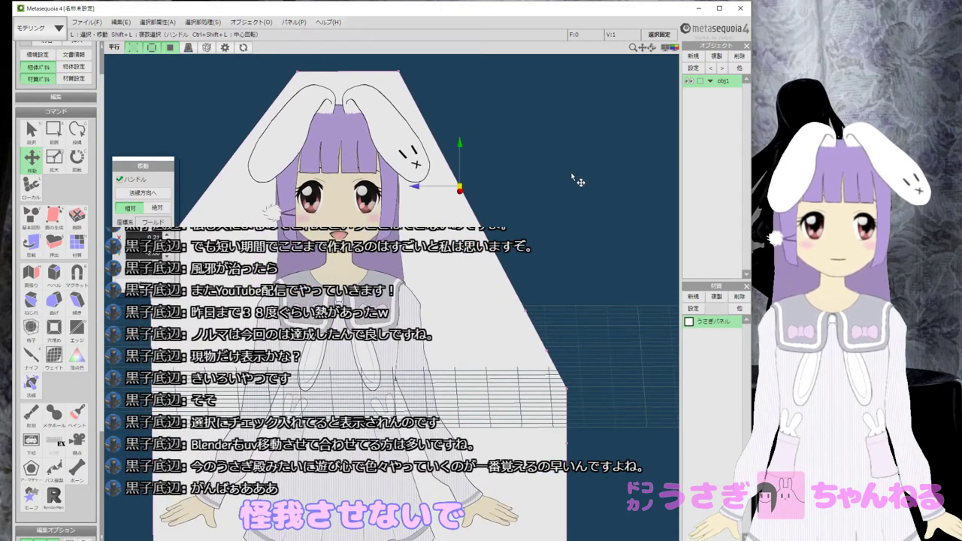
pyautogui.scroll(-2, 524, 222)
pyautogui.moveTo(516, 216); pyautogui.dragTo(519, 160, button='middle')
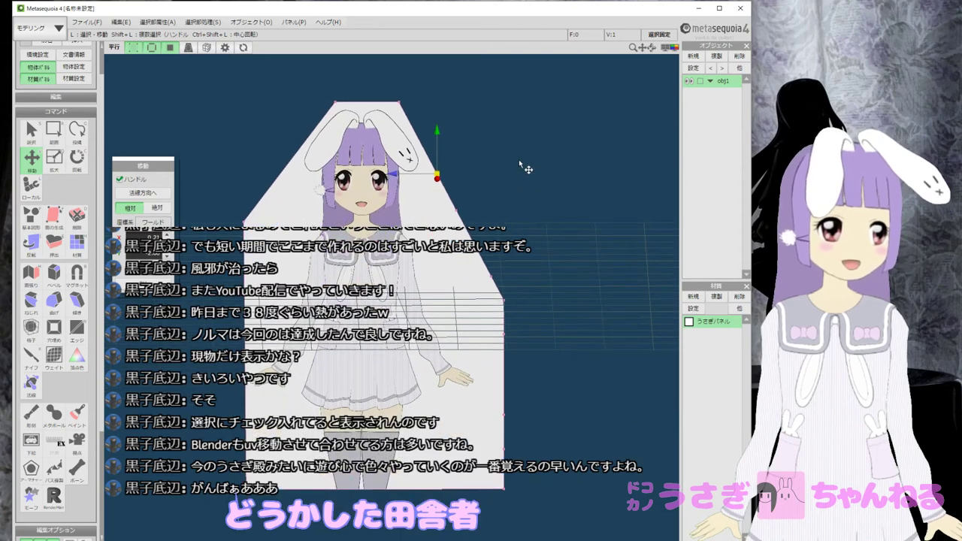
pyautogui.click(692, 56)
pyautogui.click(699, 80)
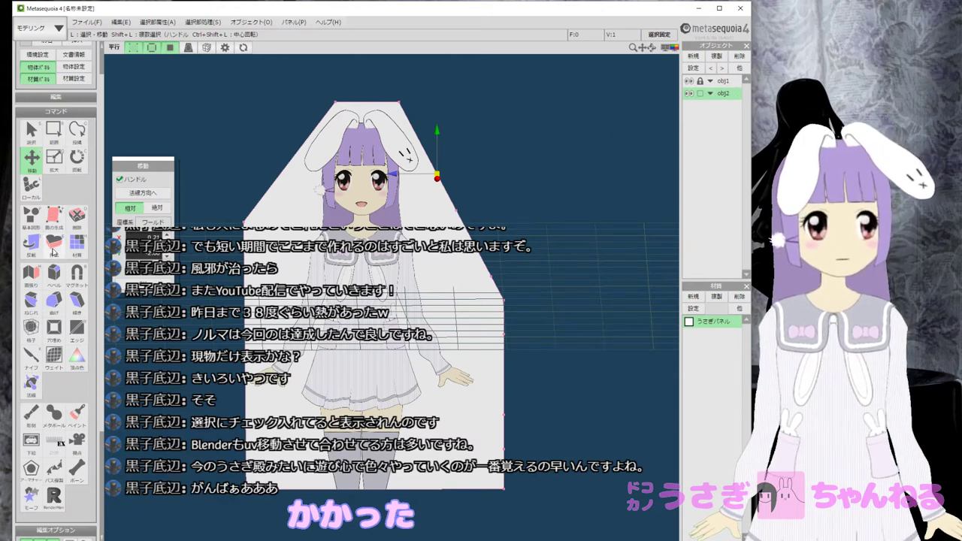
# Check the Primitive command's options and activate Create Face in quad mode over the character's head.
pyautogui.click(55, 219)
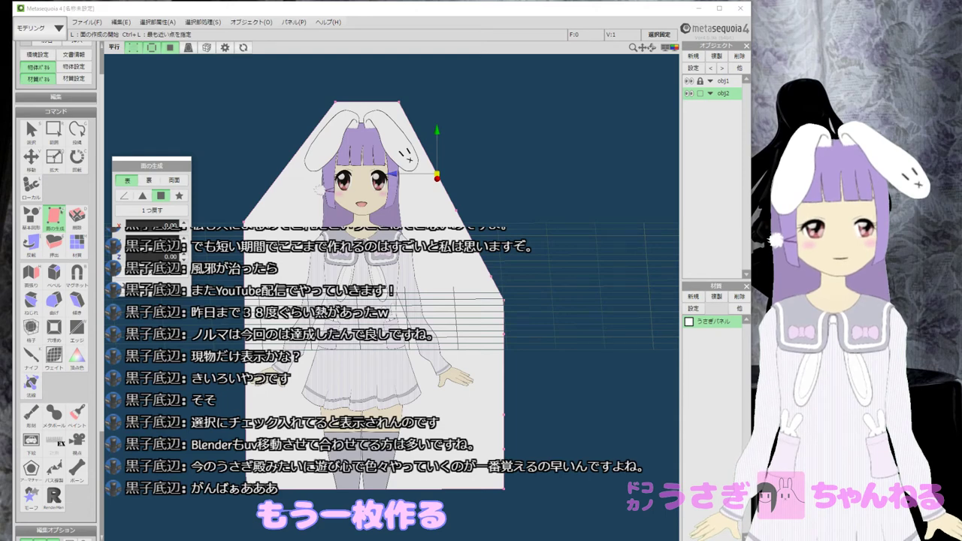
pyautogui.click(31, 217)
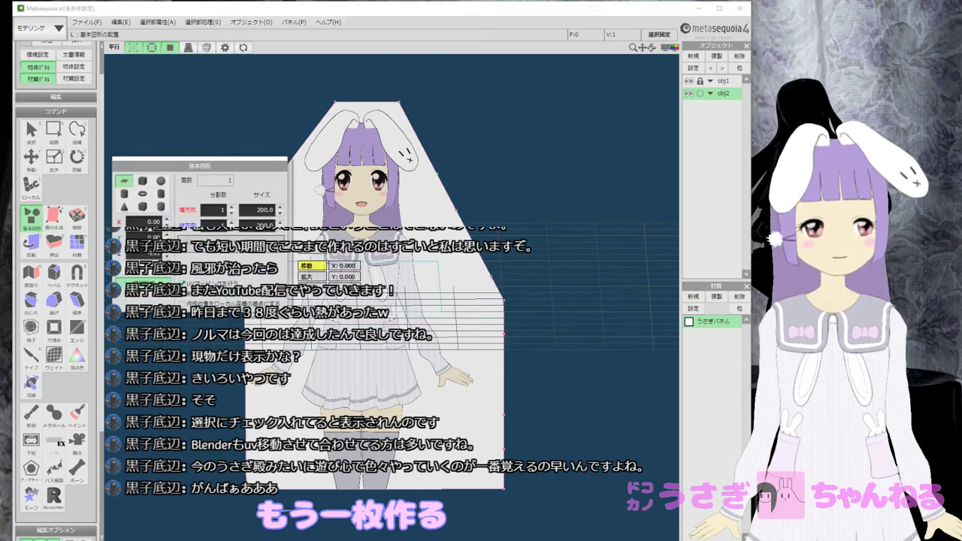
pyautogui.click(55, 219)
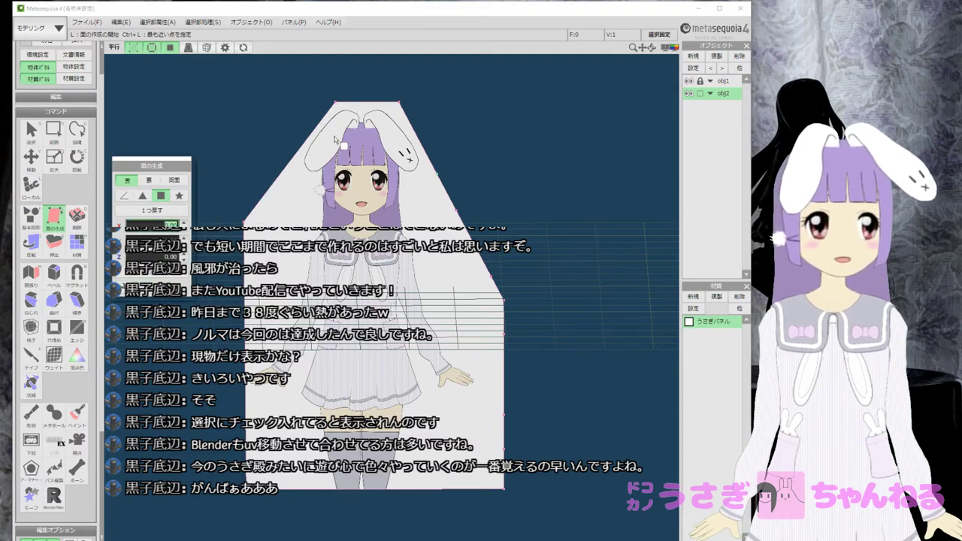
pyautogui.scroll(6, 335, 140)
pyautogui.moveTo(353, 140); pyautogui.dragTo(378, 254, button='middle')
pyautogui.scroll(-3, 378, 254)
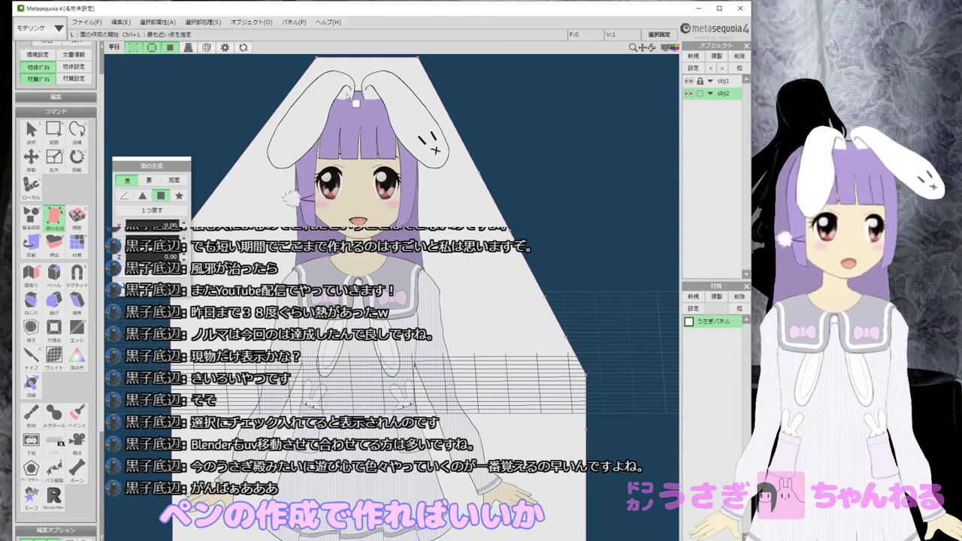
# Look through the editing options and examine the plane's position against the origin in front view.
pyautogui.scroll(-4, 60, 406)
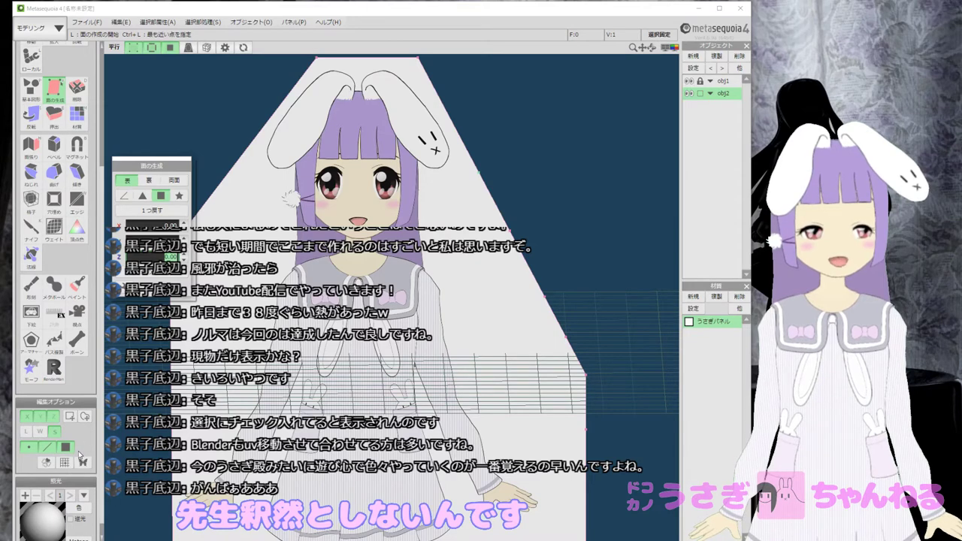
pyautogui.scroll(5, 82, 445)
pyautogui.scroll(-5, 85, 430)
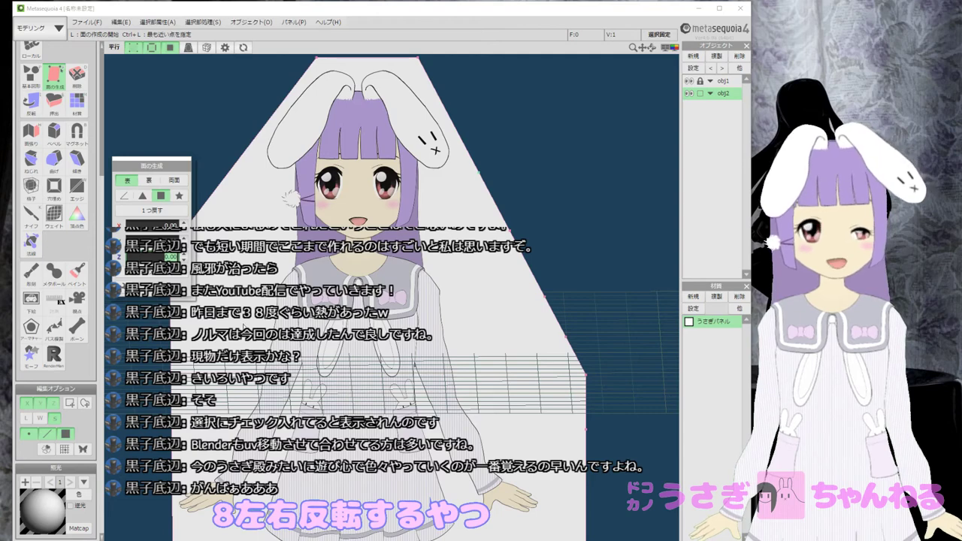
pyautogui.scroll(-5, 608, 342)
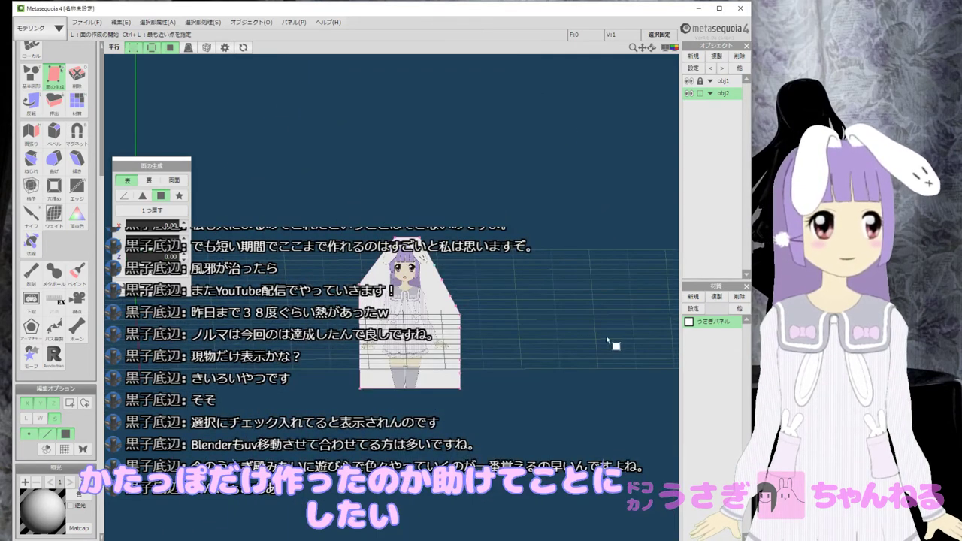
pyautogui.moveTo(406, 299); pyautogui.dragTo(482, 385, button='middle')
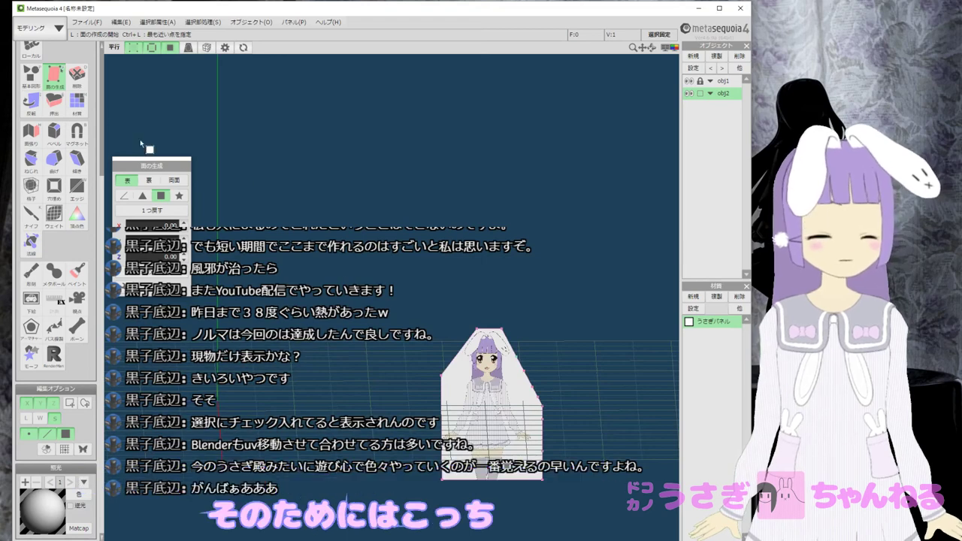
pyautogui.press('F1')
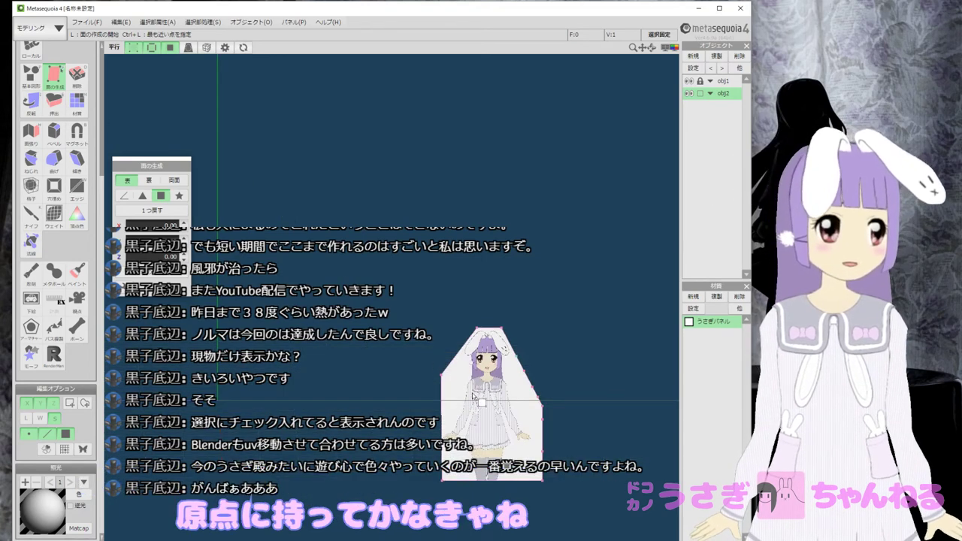
# Make obj1 the current object and activate the Select command.
pyautogui.click(718, 81)
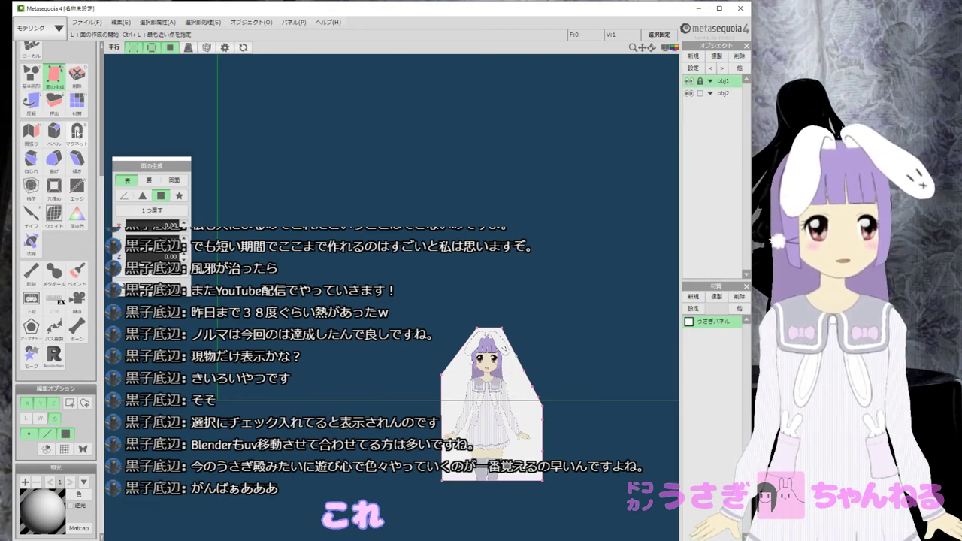
pyautogui.scroll(2, 52, 82)
pyautogui.click(31, 50)
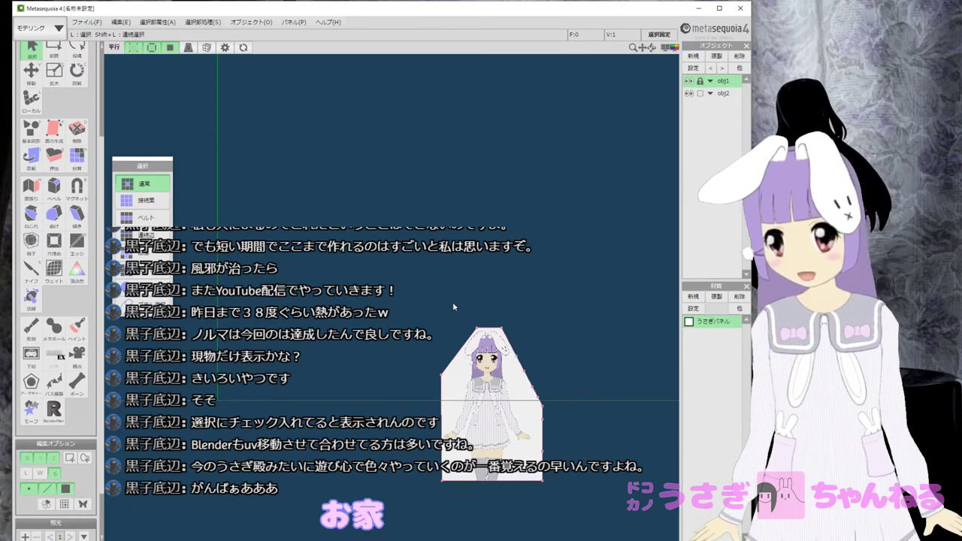
# Try the Viewpoint command's rotate mode around the plane and undo the view changes.
pyautogui.press('t')
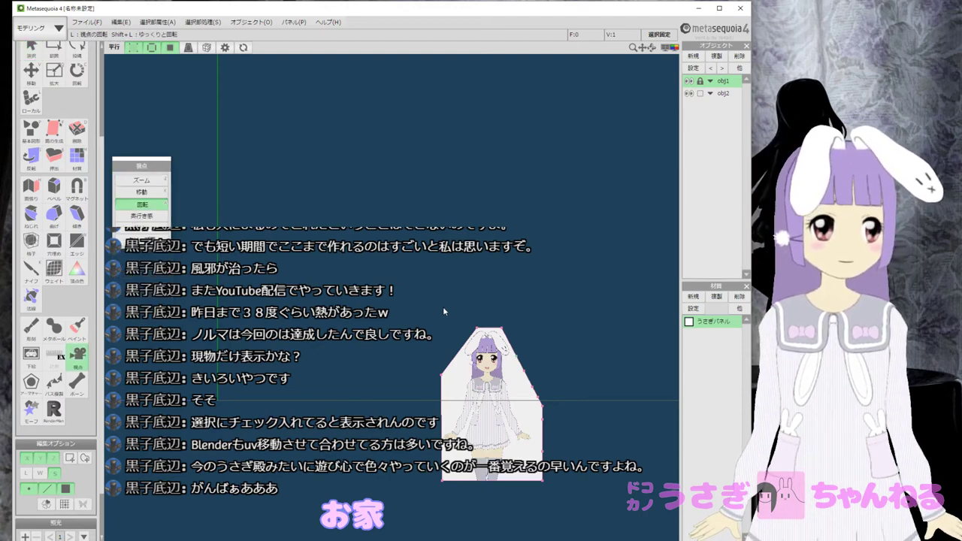
pyautogui.moveTo(396, 300); pyautogui.dragTo(432, 344)
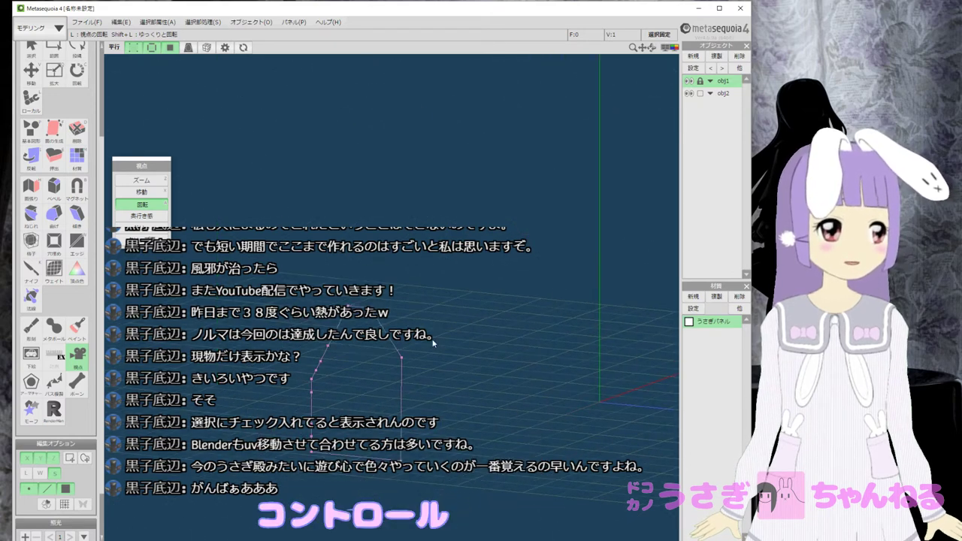
pyautogui.hotkey('ctrl', 'z')
pyautogui.hotkey('ctrl', 'z')
pyautogui.hotkey('ctrl', 'z')
pyautogui.hotkey('ctrl', 'z')
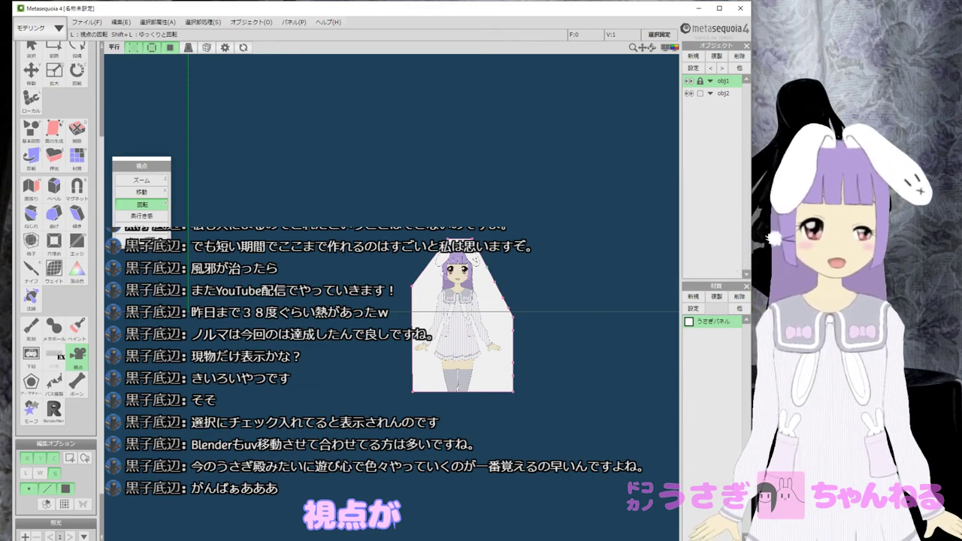
pyautogui.press('q')
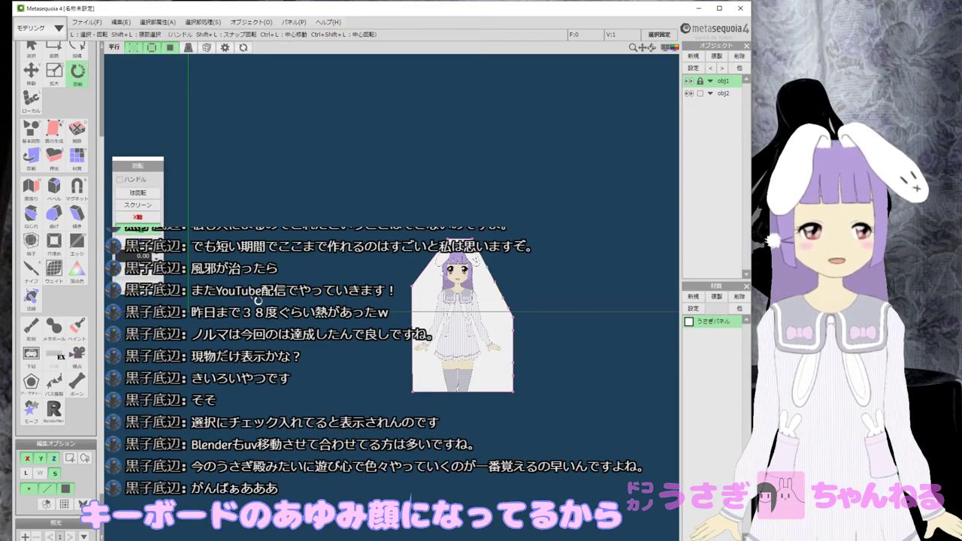
pyautogui.press('a')
pyautogui.press('q')
pyautogui.press('a')
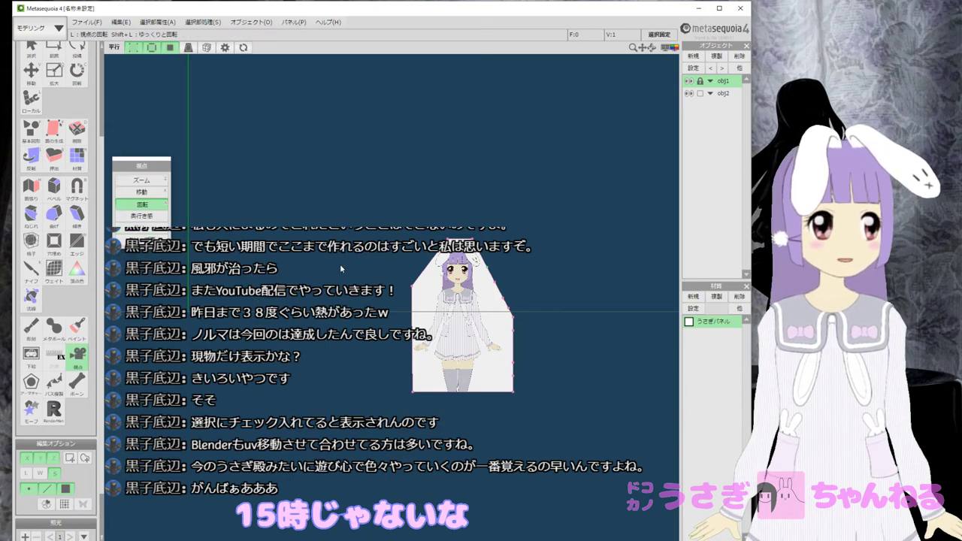
# Try shifting obj1 with the Local command's Move mode and undo the shift.
pyautogui.moveTo(350, 256)
pyautogui.mouseDown(button='middle')
pyautogui.moveTo(326, 224)
pyautogui.moveTo(340, 255)
pyautogui.mouseUp(button='middle')
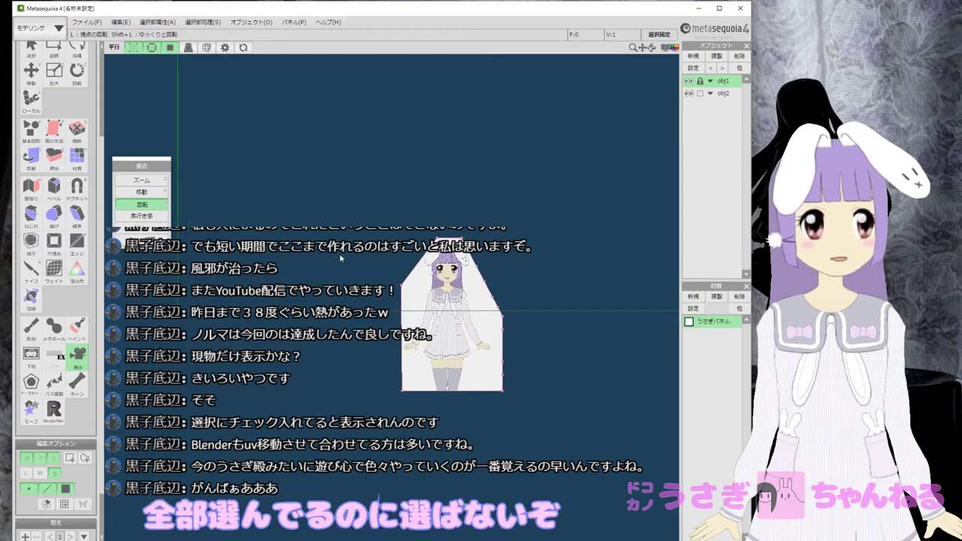
pyautogui.press('l')
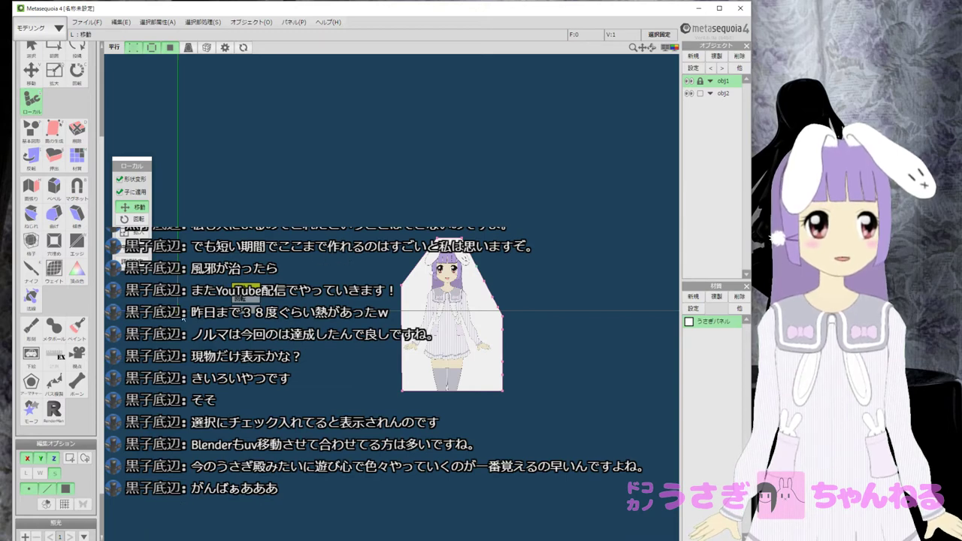
pyautogui.moveTo(181, 315); pyautogui.dragTo(226, 342)
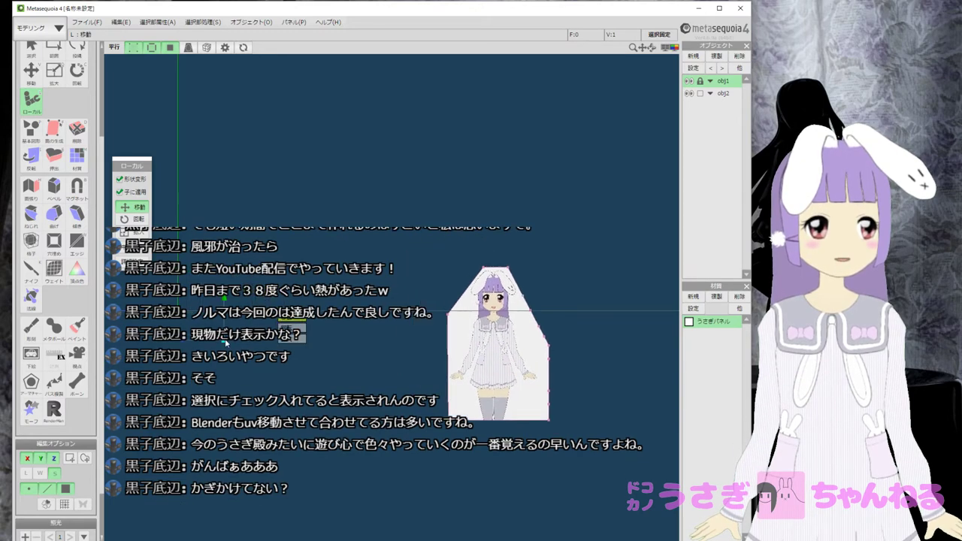
pyautogui.hotkey('ctrl', 'z')
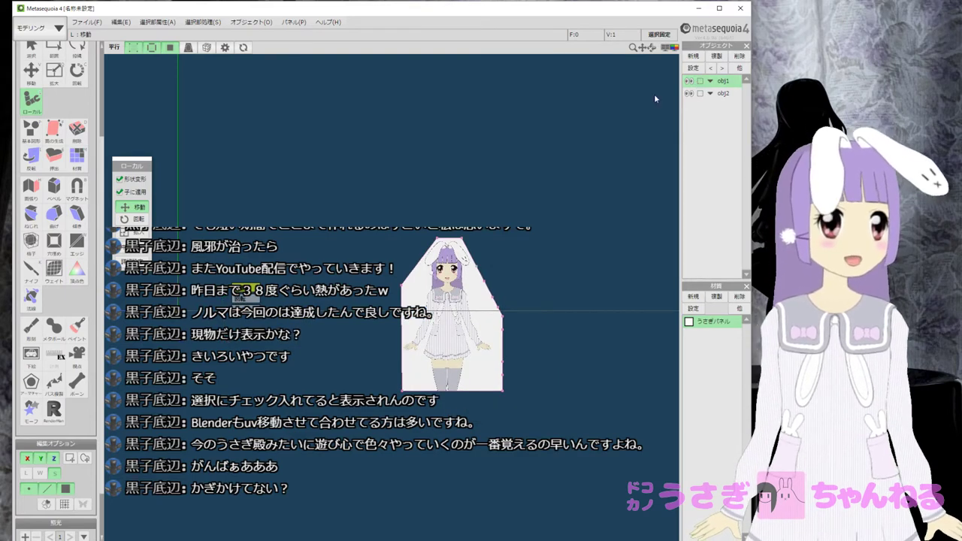
# Select all of obj1 and move the plane close to the origin, with its lower edge near the horizontal axis.
pyautogui.hotkey('ctrl', 'a')
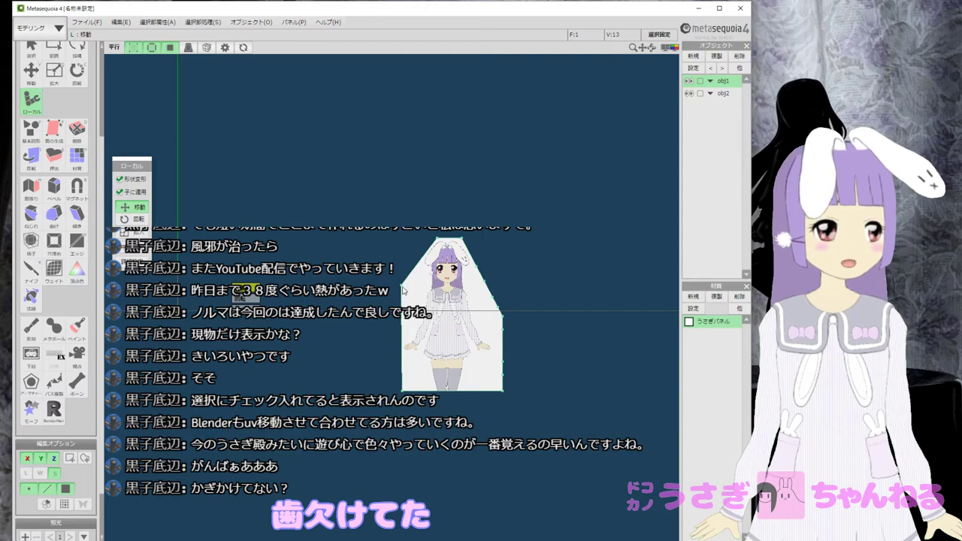
pyautogui.press('v')
pyautogui.moveTo(449, 352); pyautogui.dragTo(205, 266)
pyautogui.moveTo(240, 269); pyautogui.dragTo(536, 268, button='middle')
pyautogui.scroll(5, 481, 283)
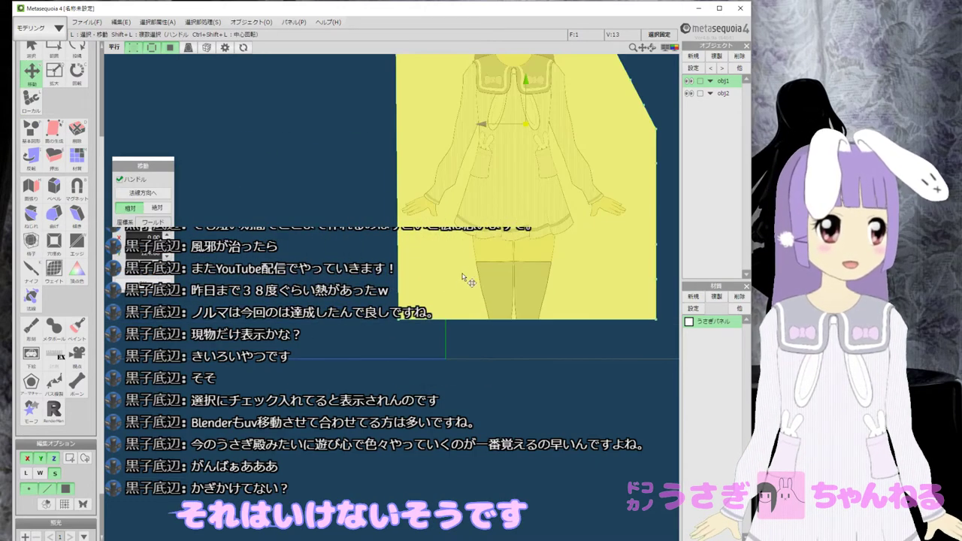
pyautogui.moveTo(462, 275); pyautogui.dragTo(379, 294, button='middle')
pyautogui.scroll(-3, 383, 292)
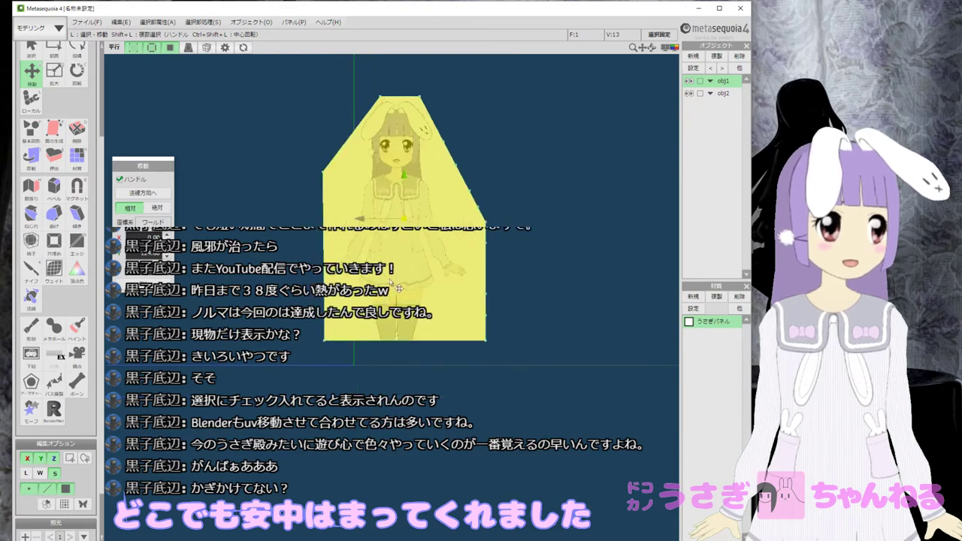
# Move the plane back toward the origin in depth, then centre the character on the vertical axis in front view with the feet edge on the horizontal axis.
pyautogui.moveTo(396, 285); pyautogui.dragTo(426, 279, button='right')
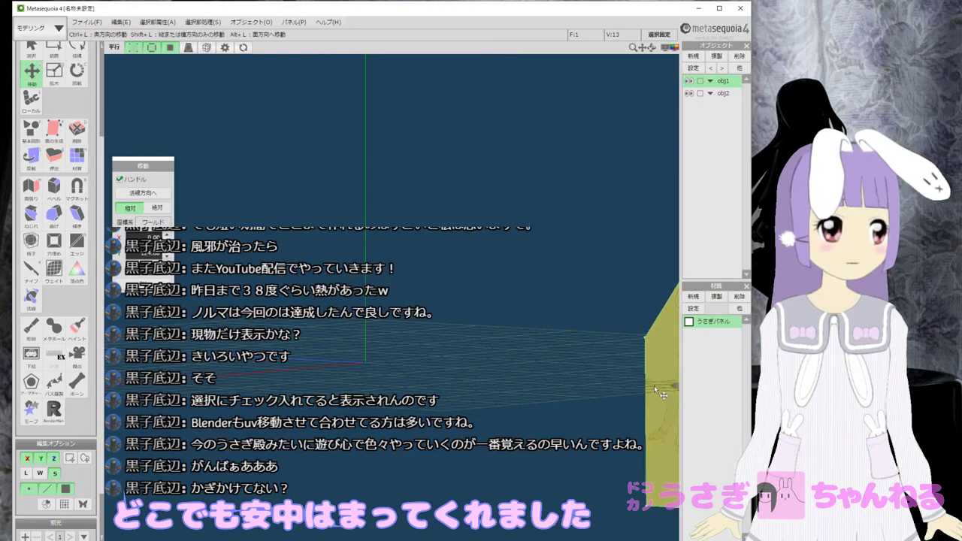
pyautogui.moveTo(653, 384); pyautogui.dragTo(320, 242)
pyautogui.moveTo(413, 279); pyautogui.dragTo(442, 283, button='middle')
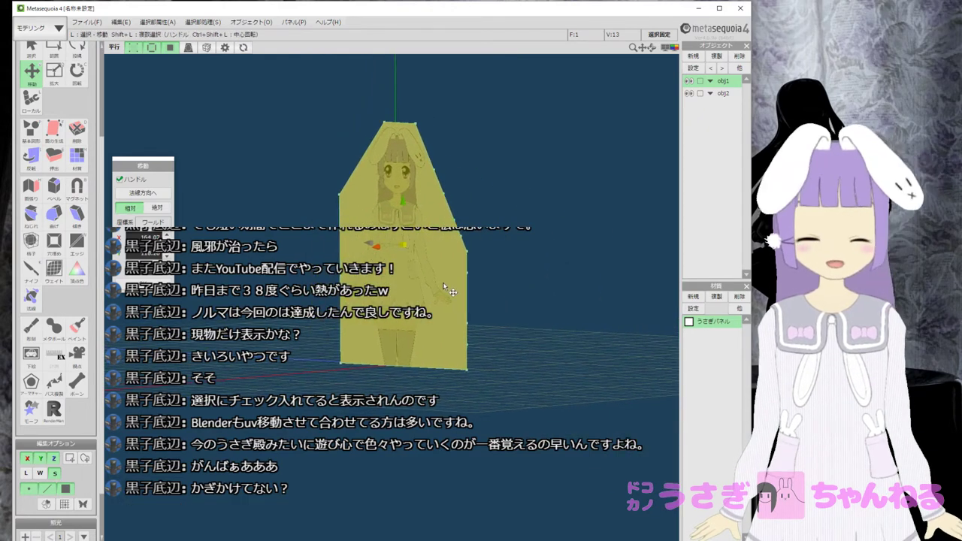
pyautogui.press('F1')
pyautogui.moveTo(562, 292); pyautogui.dragTo(400, 310)
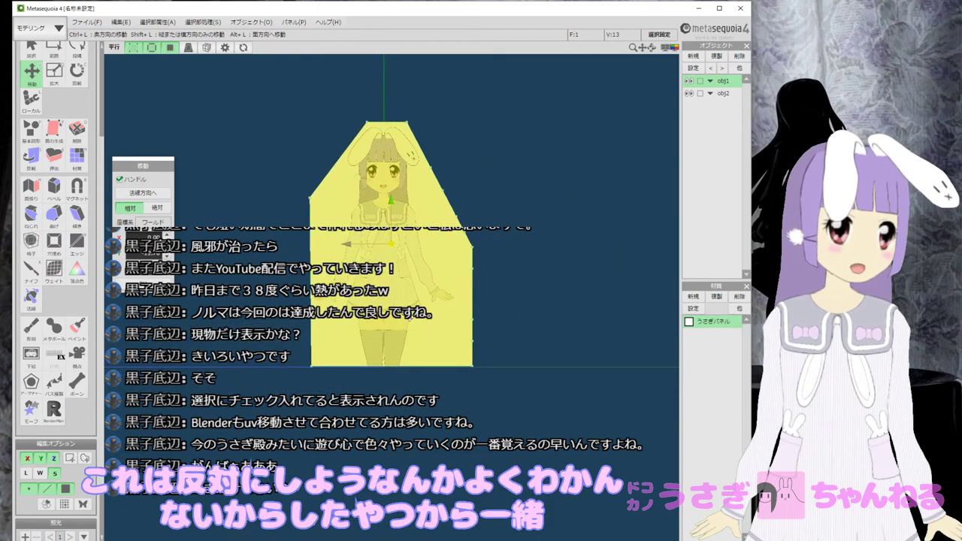
pyautogui.moveTo(411, 317); pyautogui.dragTo(411, 318, button='right')
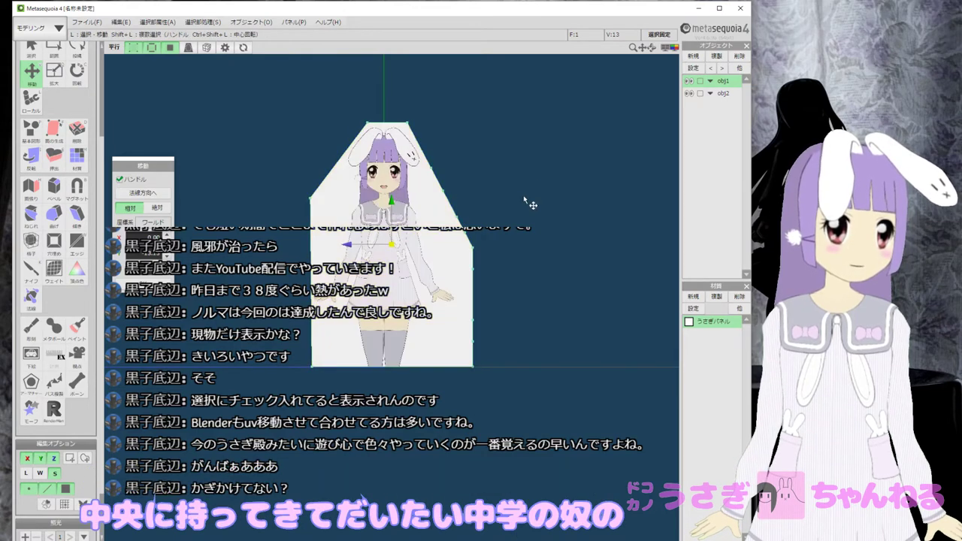
# Lock obj1, make obj2 the current object under the Select command, and turn on symmetric editing.
pyautogui.click(30, 47)
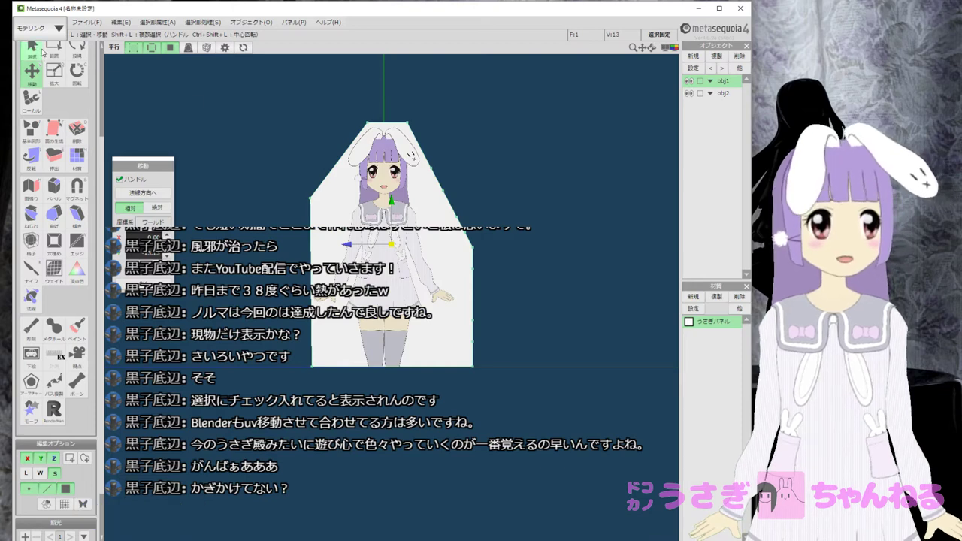
pyautogui.click(723, 94)
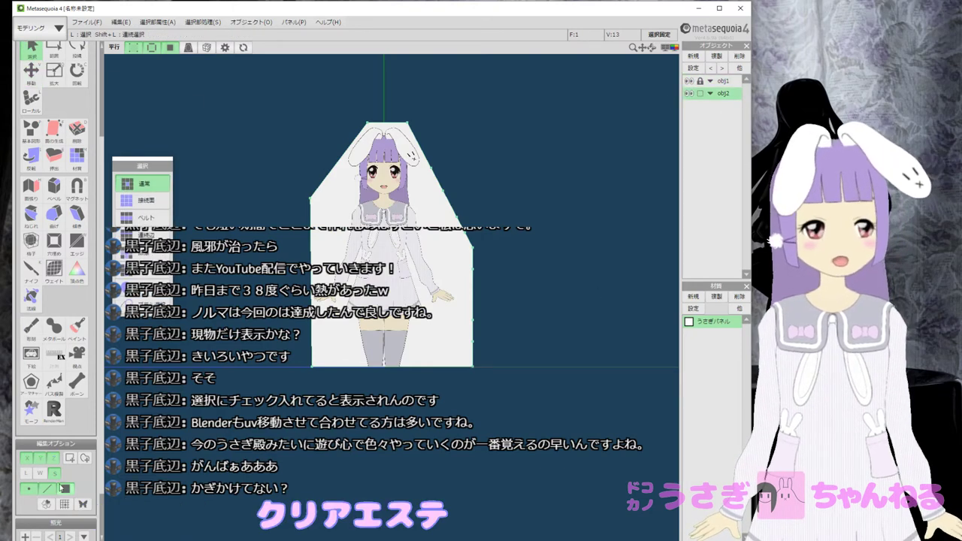
pyautogui.scroll(-2, 70, 328)
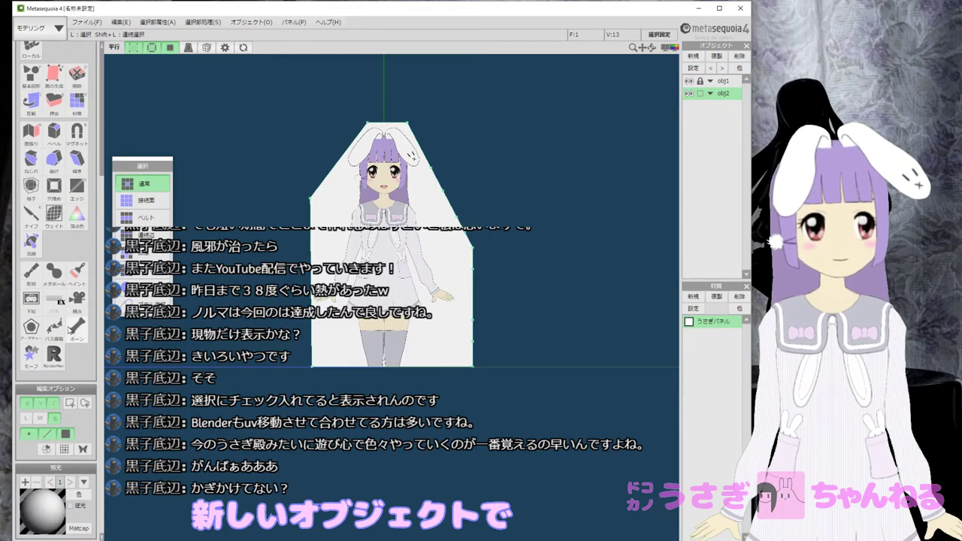
pyautogui.click(83, 448)
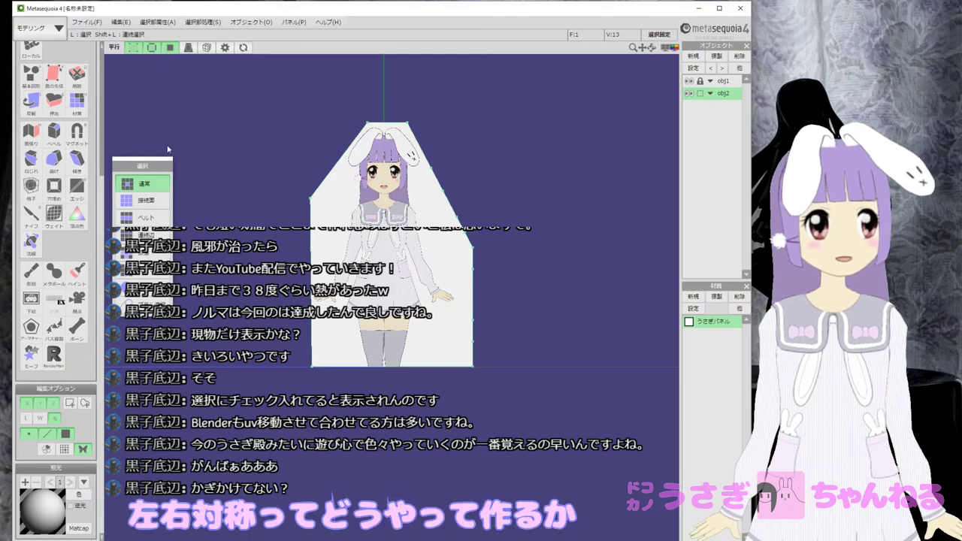
pyautogui.click(593, 96)
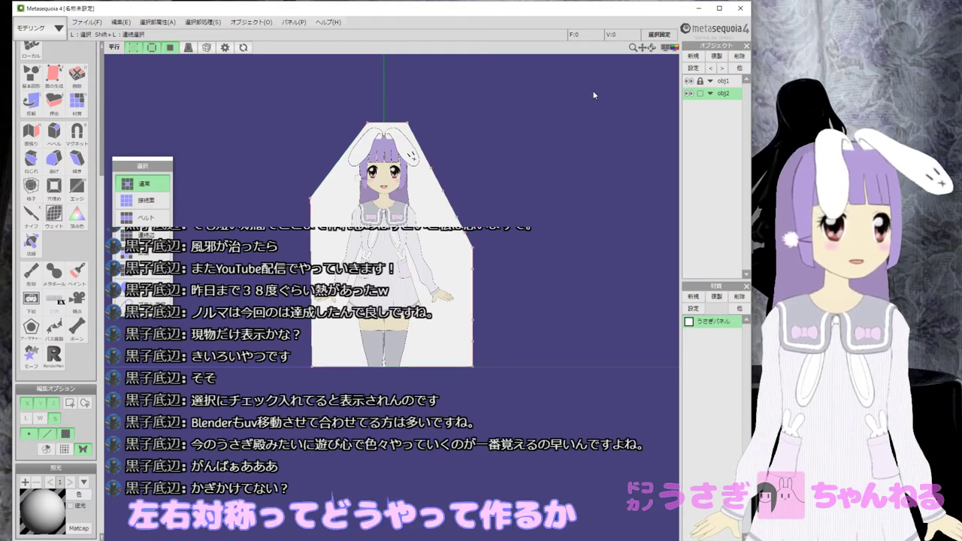
# Set the Create Face command to front-facing polygon mode and try starting an outline at the base of the rabbit ear.
pyautogui.scroll(1, 58, 117)
pyautogui.click(54, 113)
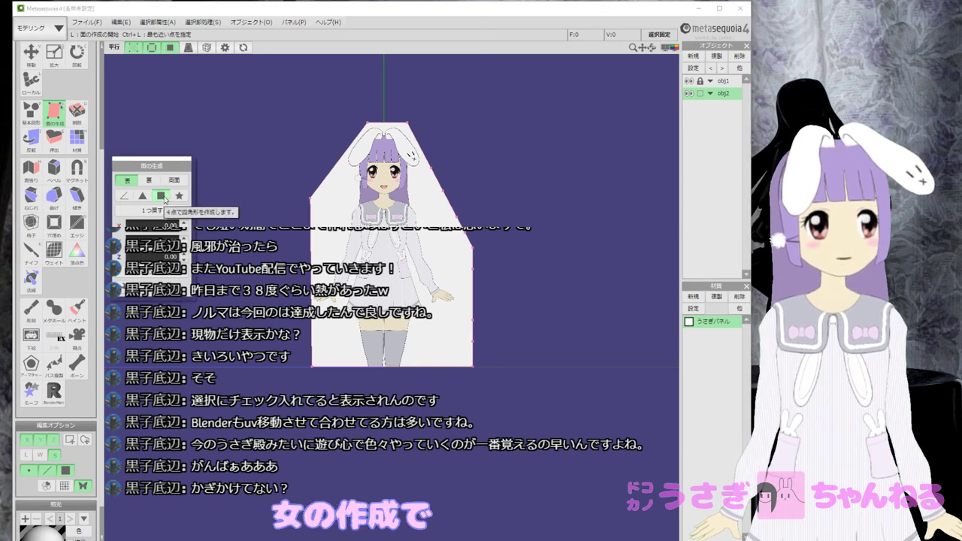
pyautogui.click(179, 197)
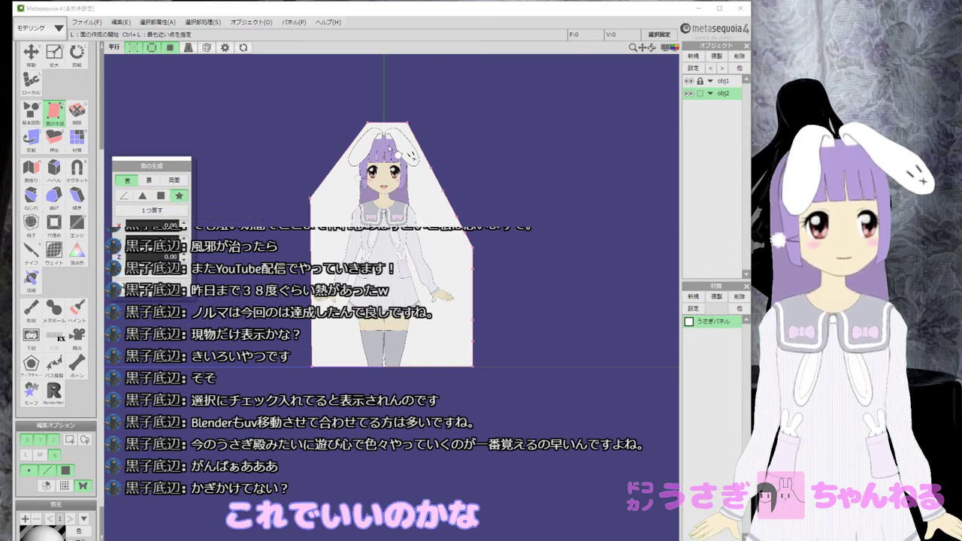
pyautogui.scroll(3, 364, 187)
pyautogui.moveTo(399, 177); pyautogui.dragTo(497, 525, button='middle')
pyautogui.scroll(7, 353, 326)
pyautogui.scroll(-3, 281, 237)
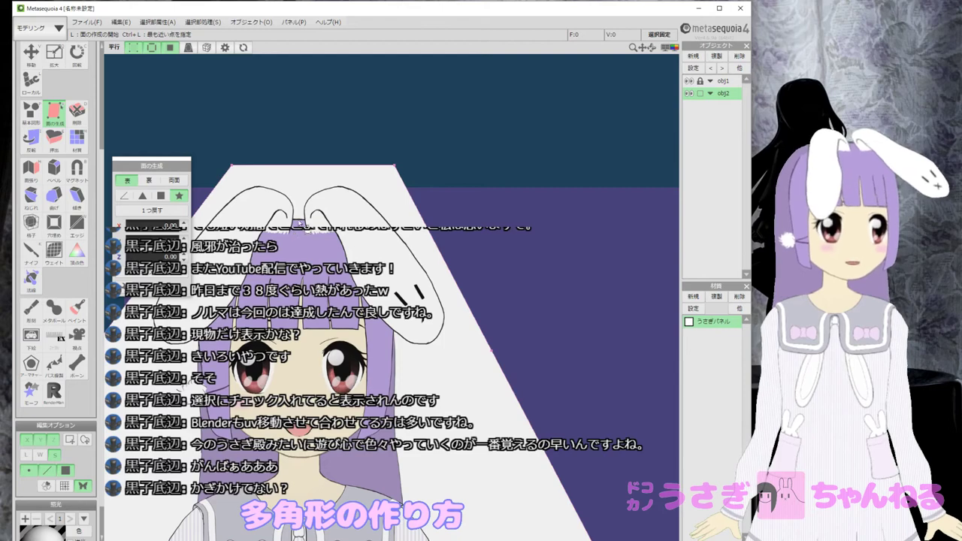
pyautogui.click(300, 220)
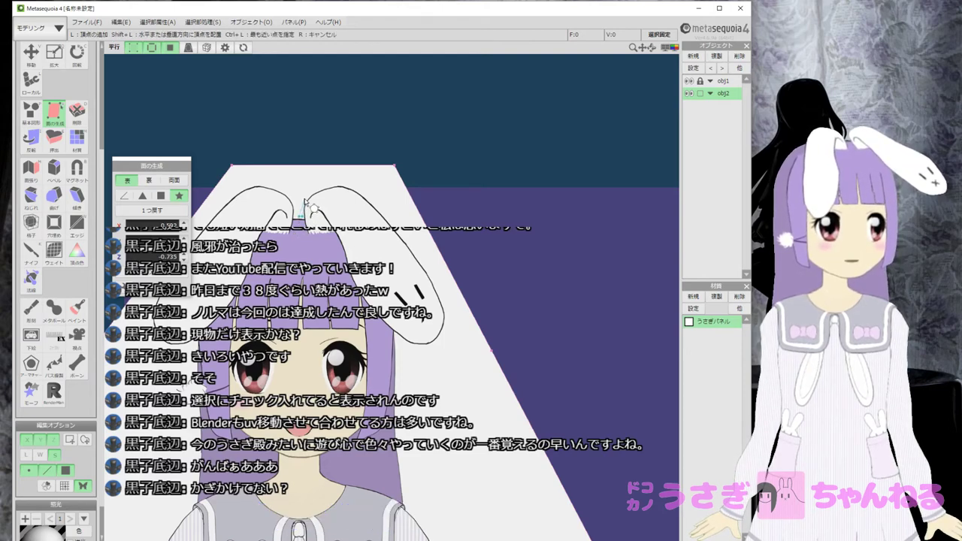
pyautogui.click(312, 198)
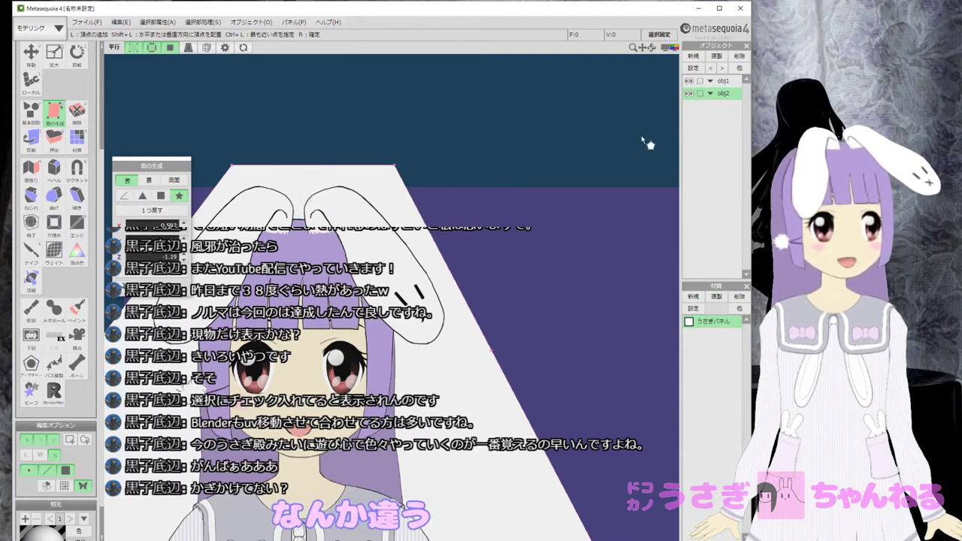
# Set obj2's mirroring to separated left and right surfaces (左右を分離した鏡面) in its object settings.
pyautogui.doubleClick(714, 94)
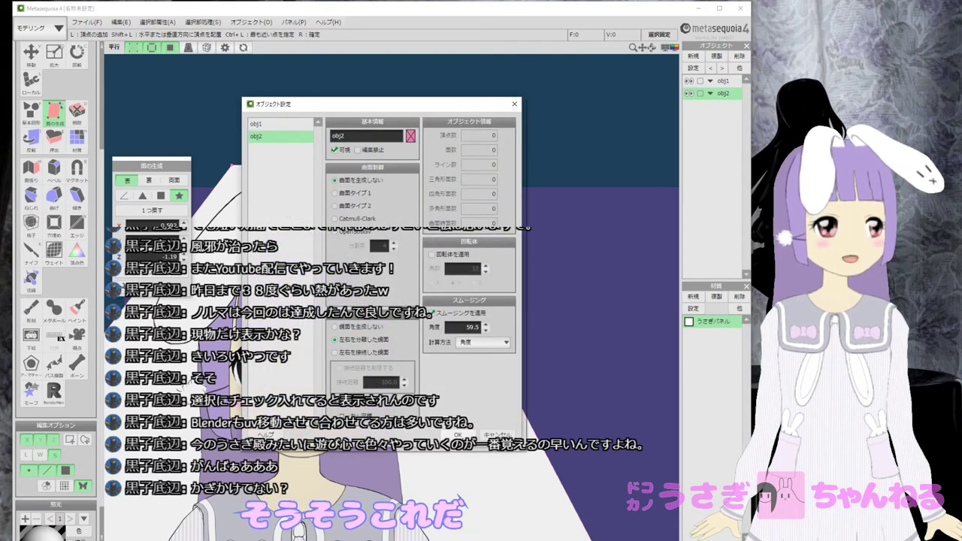
pyautogui.click(457, 435)
# Start a polygon in obj2 at the top centre of the head and trace the outer upper edge of the marked rabbit ear.
pyautogui.click(299, 218)
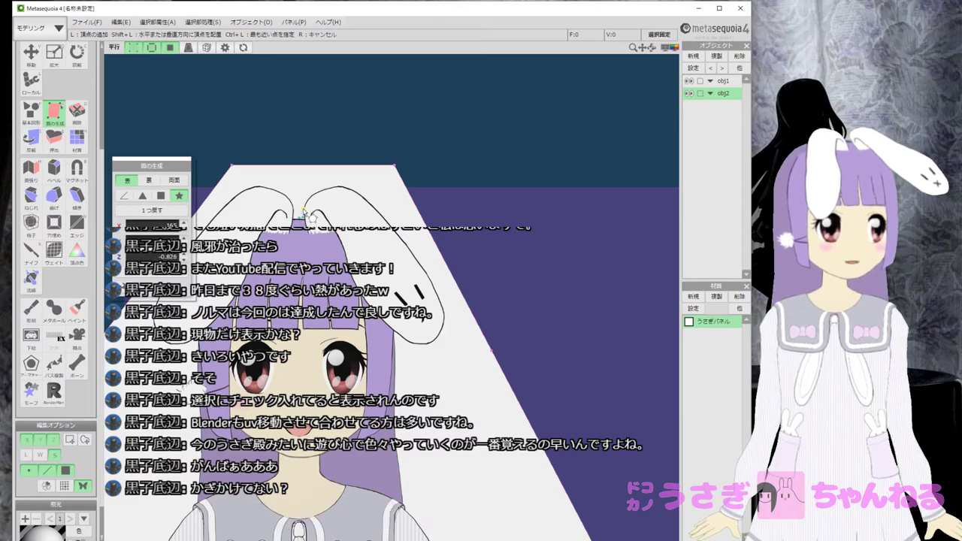
pyautogui.click(305, 196)
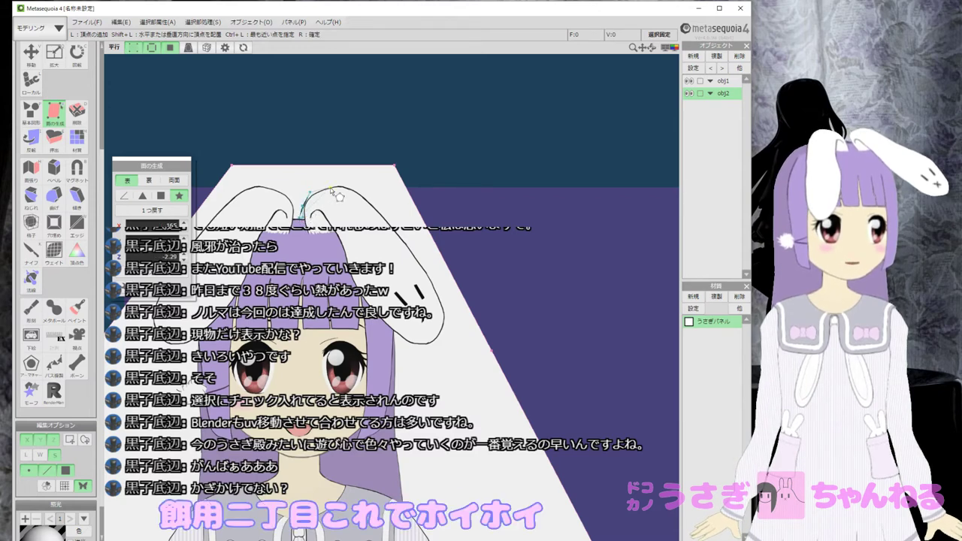
pyautogui.click(331, 185)
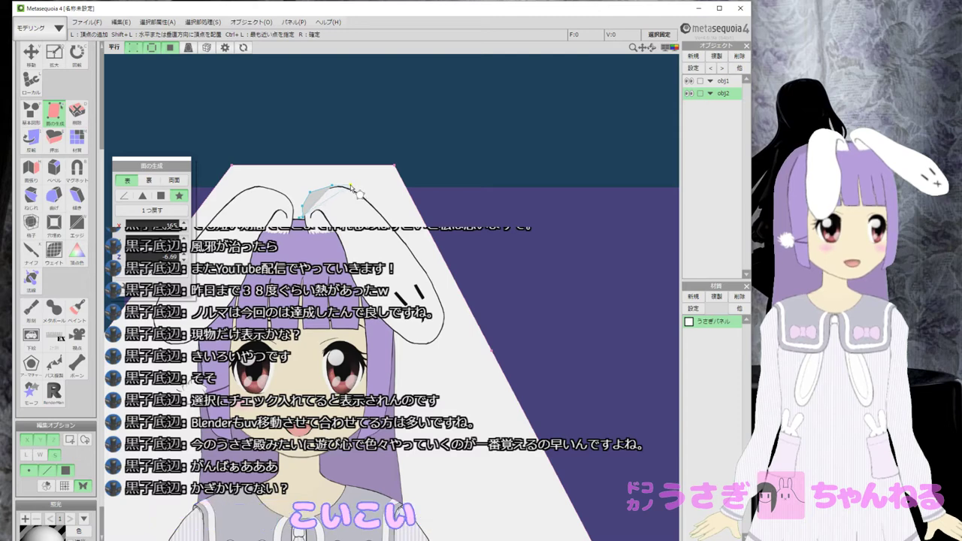
pyautogui.click(350, 185)
pyautogui.click(368, 200)
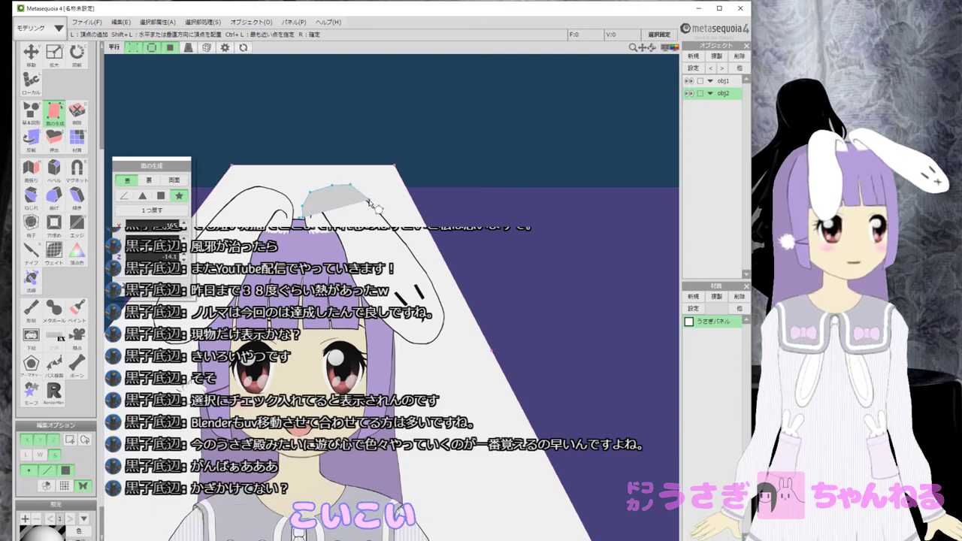
pyautogui.click(406, 242)
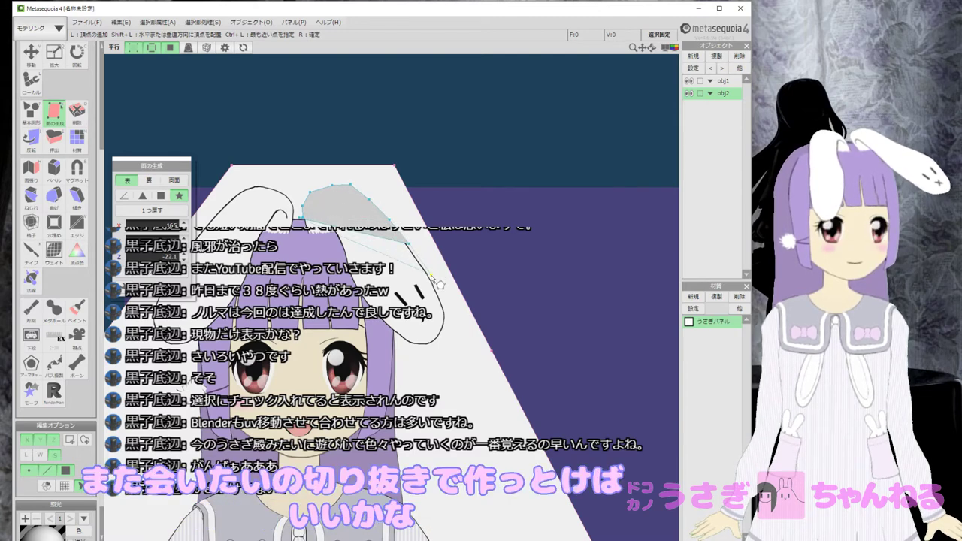
# Continue the polygon outline around the rabbit ear's tip and back to where its underside meets the hair.
pyautogui.click(430, 275)
pyautogui.click(443, 298)
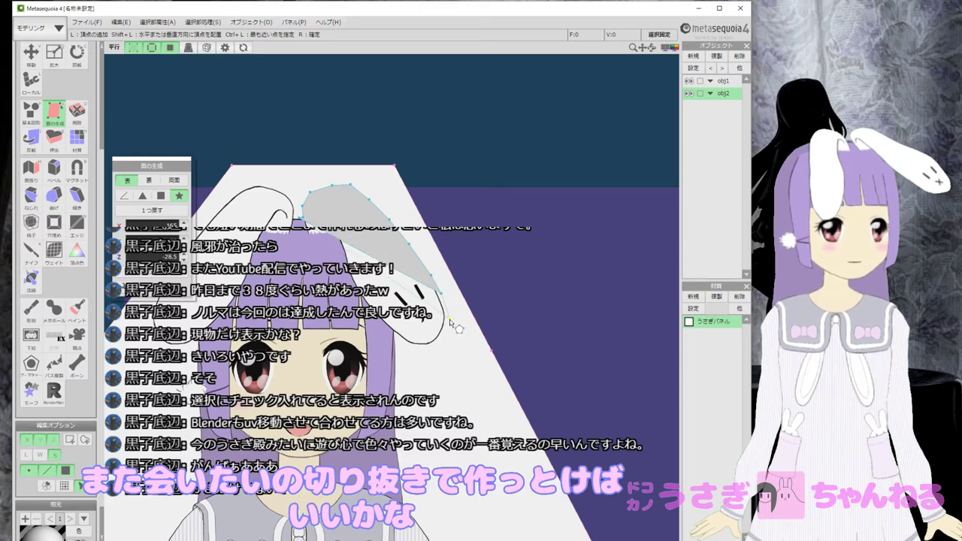
pyautogui.click(446, 319)
pyautogui.click(440, 338)
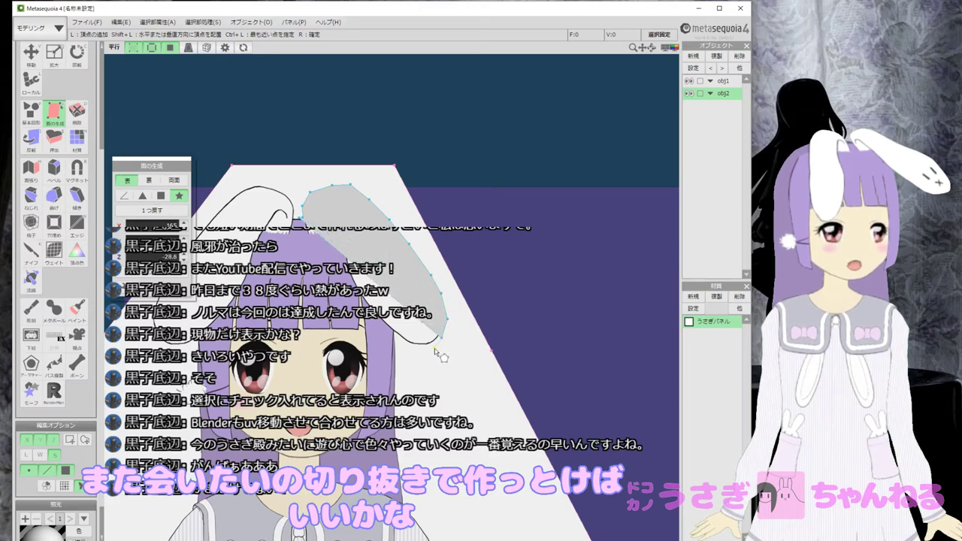
pyautogui.click(427, 346)
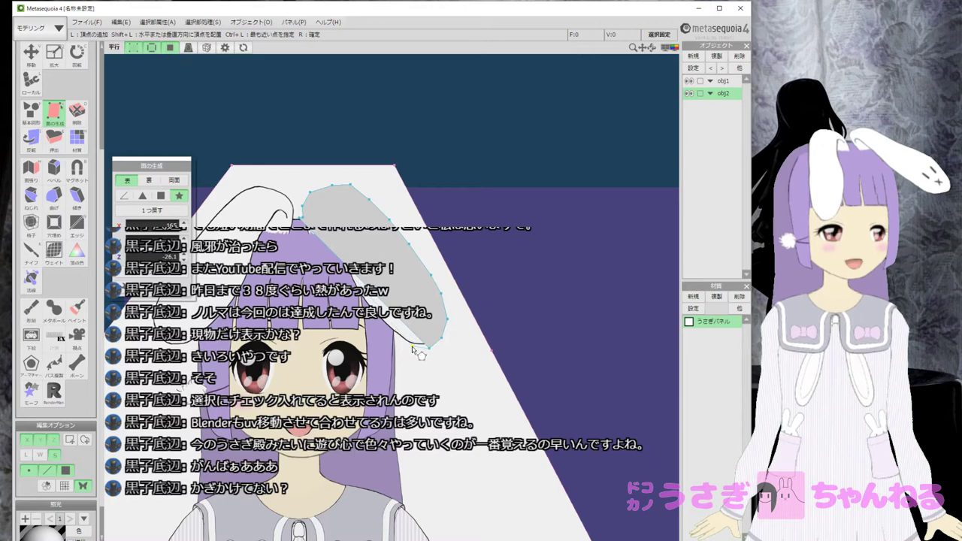
pyautogui.click(407, 347)
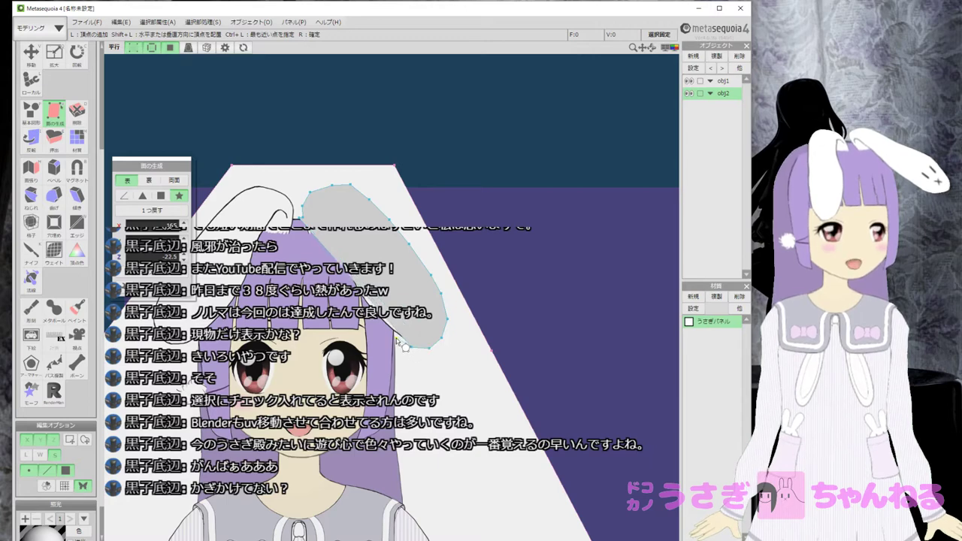
pyautogui.click(396, 338)
# Extend the polygon outline from the ear down beside the hair, bulging outward at cheek height, to the collar's shoulder edge.
pyautogui.moveTo(400, 382); pyautogui.dragTo(368, 203, button='middle')
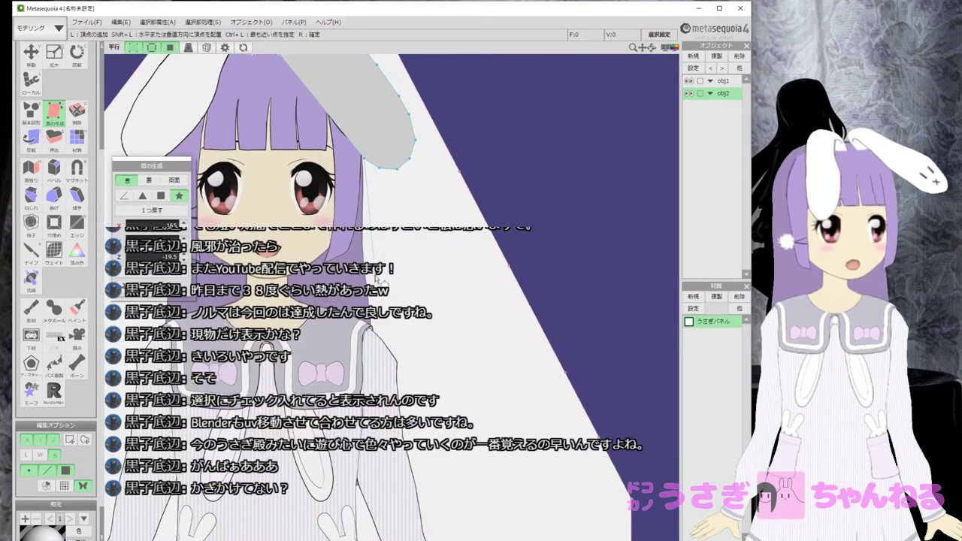
pyautogui.moveTo(373, 250); pyautogui.dragTo(502, 289, button='middle')
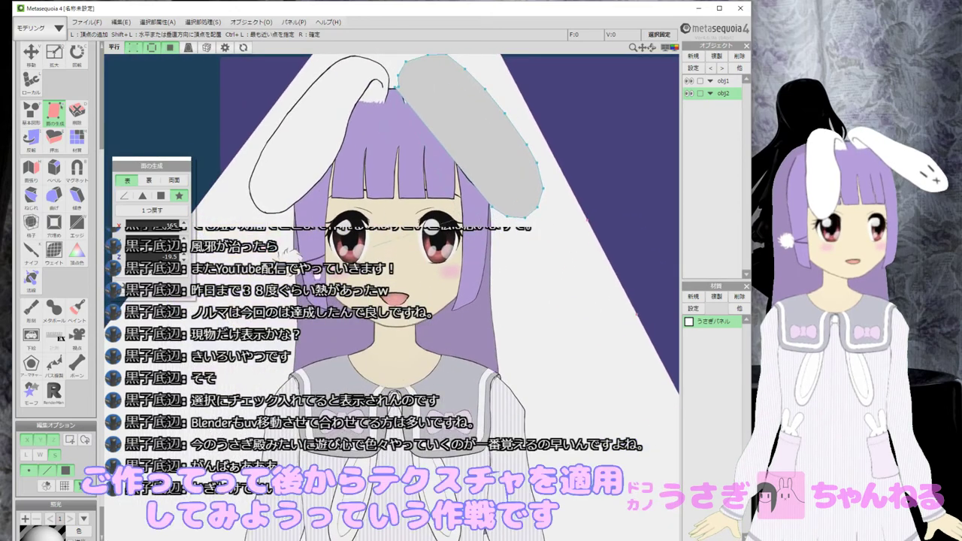
pyautogui.click(514, 261)
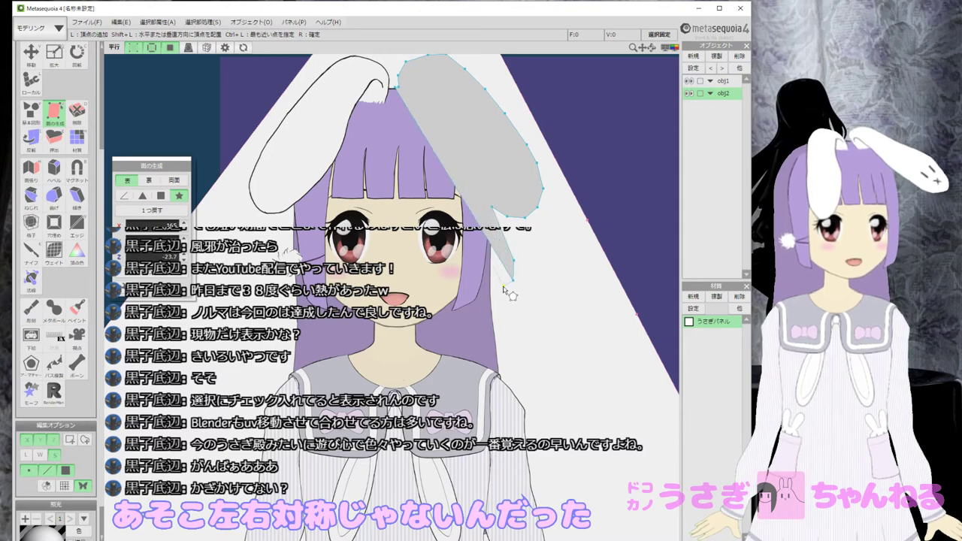
pyautogui.click(500, 372)
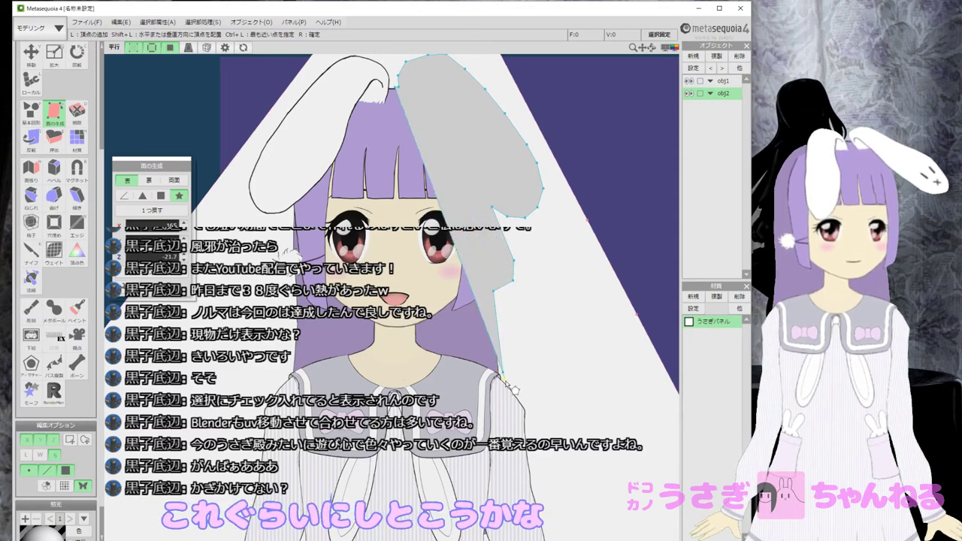
# Extend the polygon outline from the shoulder down the sleeve's outer edge, past the cuff to the fingertips.
pyautogui.moveTo(505, 382); pyautogui.dragTo(445, 245, button='middle')
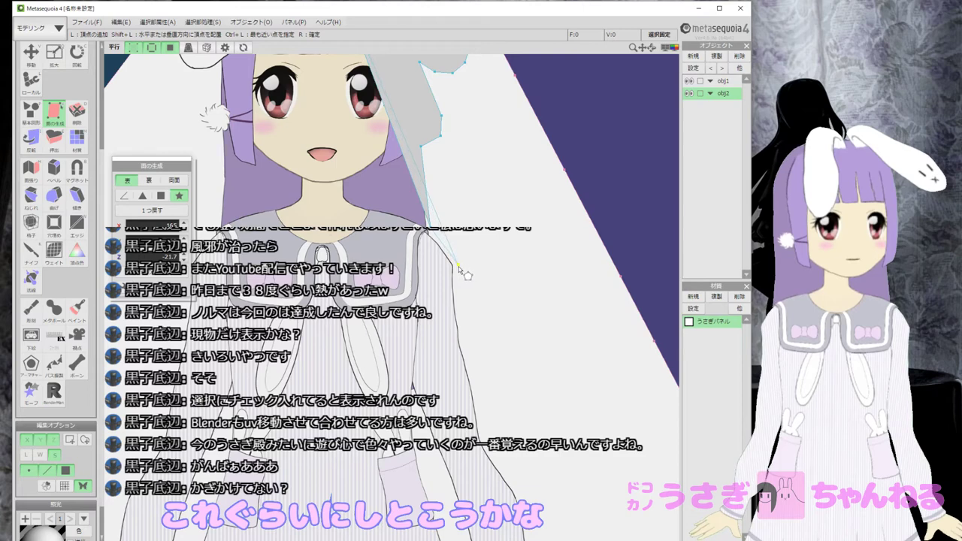
pyautogui.click(459, 268)
pyautogui.moveTo(461, 290); pyautogui.dragTo(410, 194, button='middle')
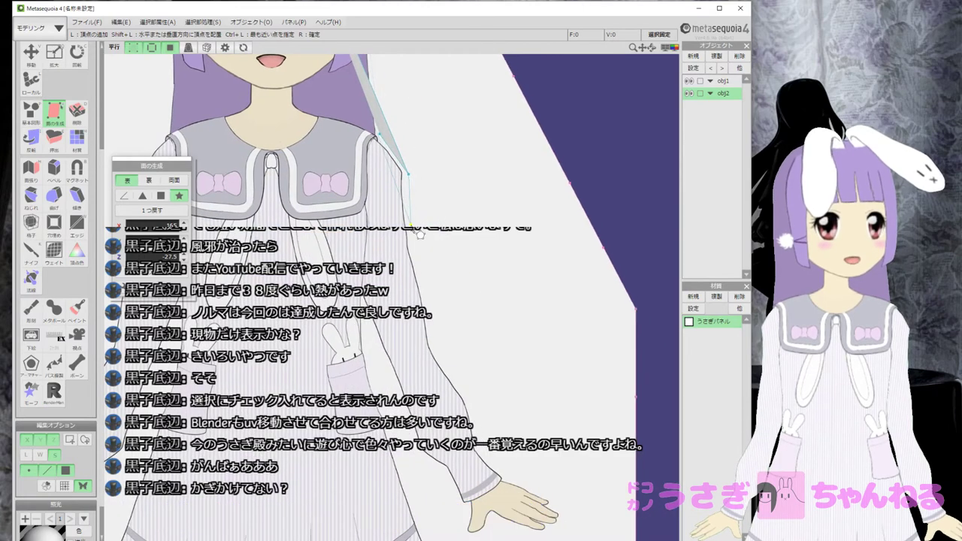
pyautogui.click(418, 269)
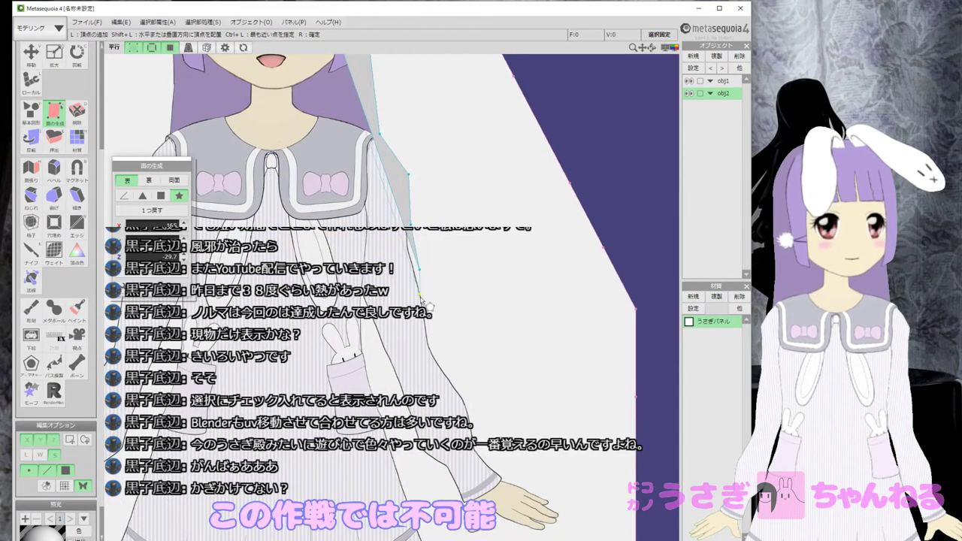
pyautogui.click(438, 342)
pyautogui.click(474, 399)
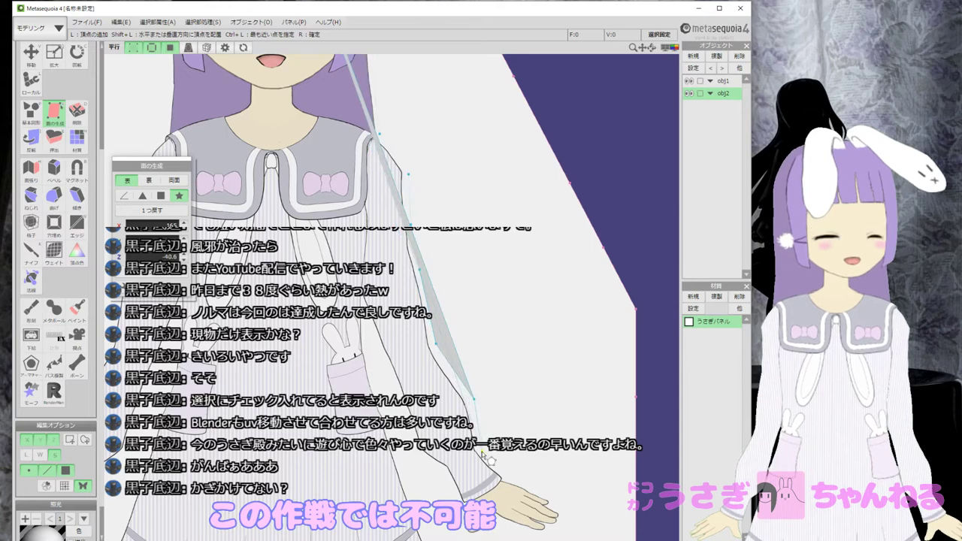
pyautogui.click(507, 473)
pyautogui.click(556, 498)
# Continue the polygon outline around the hand and thumb and back up the sleeve's inner edge to where it meets the dress.
pyautogui.moveTo(556, 498); pyautogui.dragTo(569, 379, button='middle')
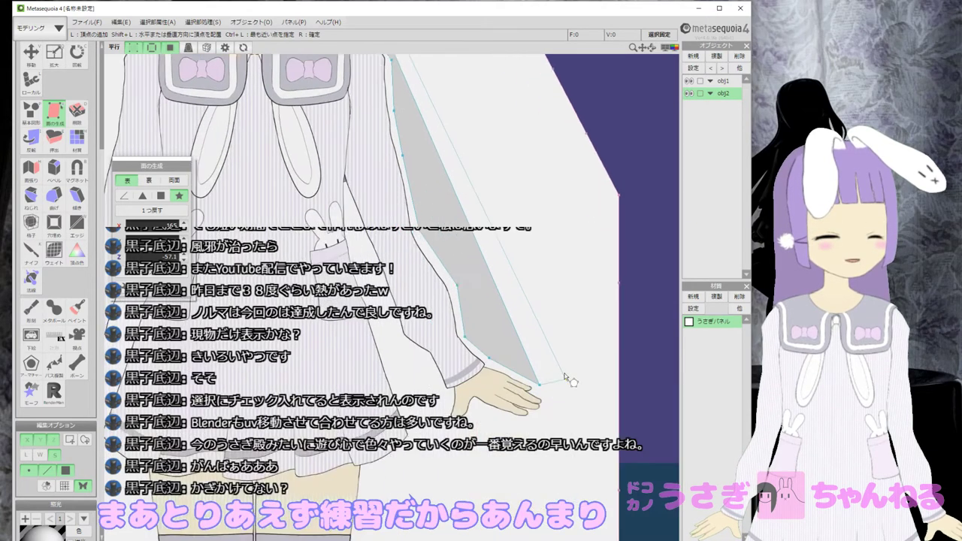
pyautogui.moveTo(569, 380); pyautogui.dragTo(418, 320, button='right')
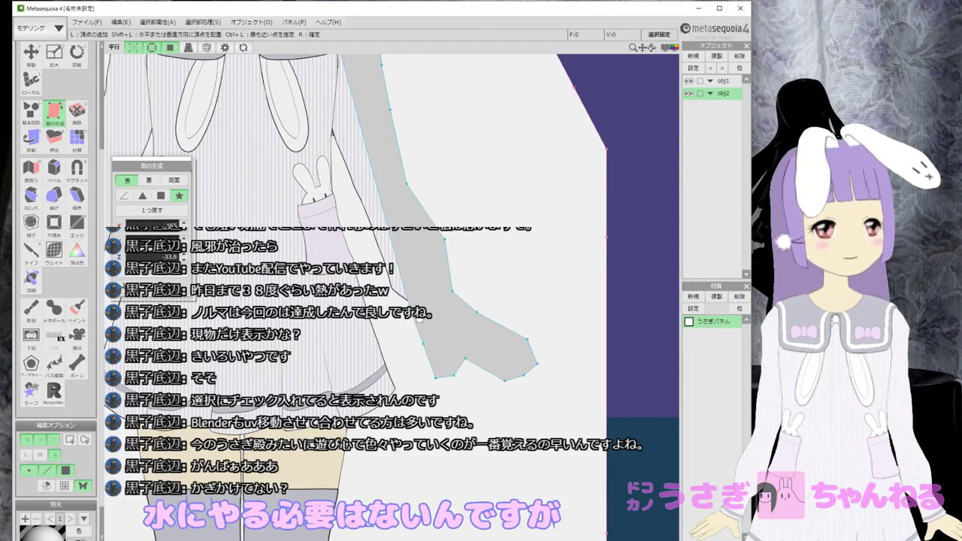
pyautogui.click(386, 293)
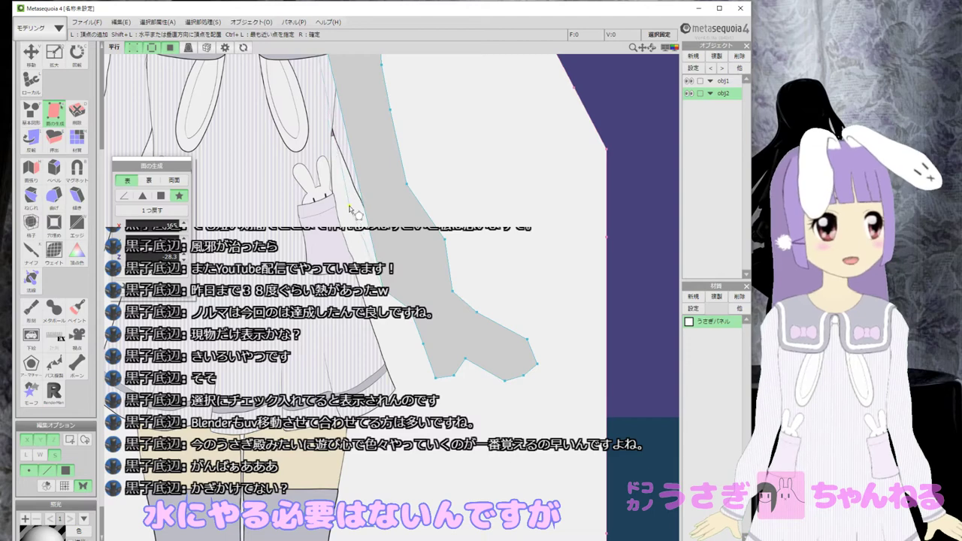
pyautogui.moveTo(350, 208); pyautogui.dragTo(334, 154, button='right')
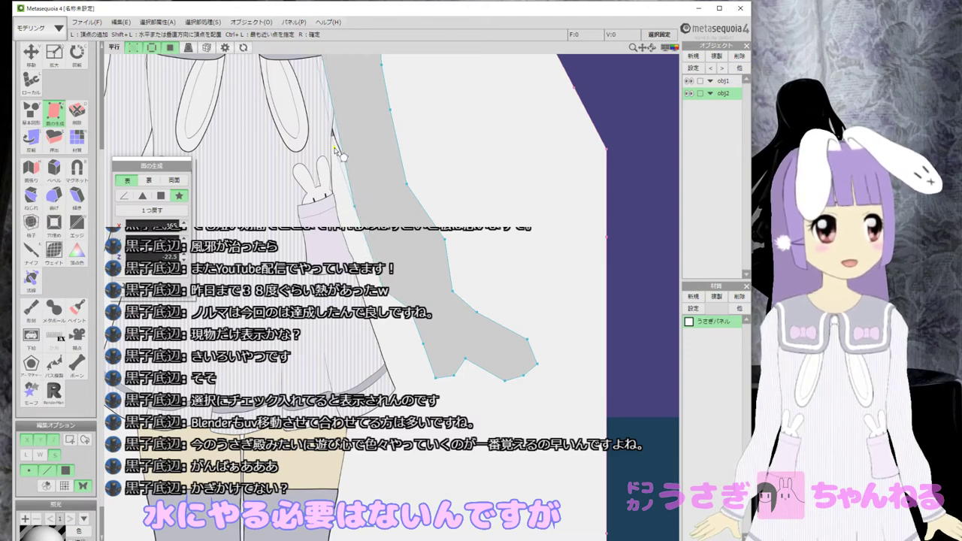
pyautogui.click(334, 149)
# Extend the polygon outline down the dress side, around the skirt's hem corner and in to the thigh.
pyautogui.click(338, 196)
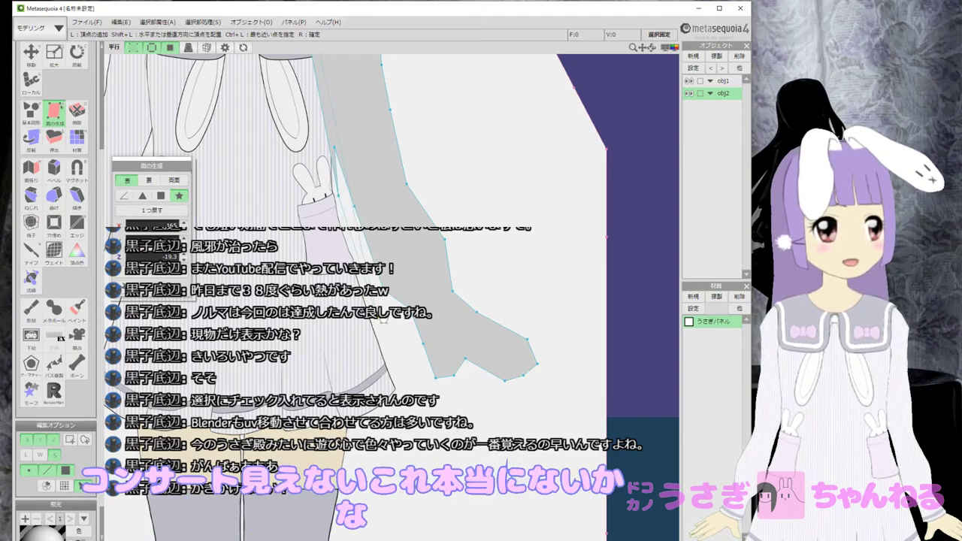
pyautogui.moveTo(384, 321); pyautogui.dragTo(402, 391, button='right')
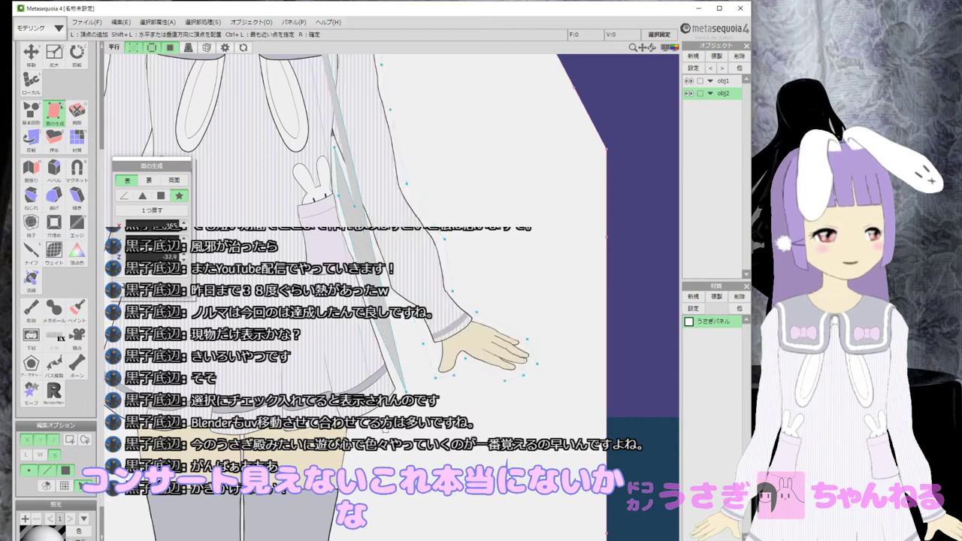
pyautogui.click(377, 421)
pyautogui.click(352, 426)
pyautogui.scroll(-4, 363, 418)
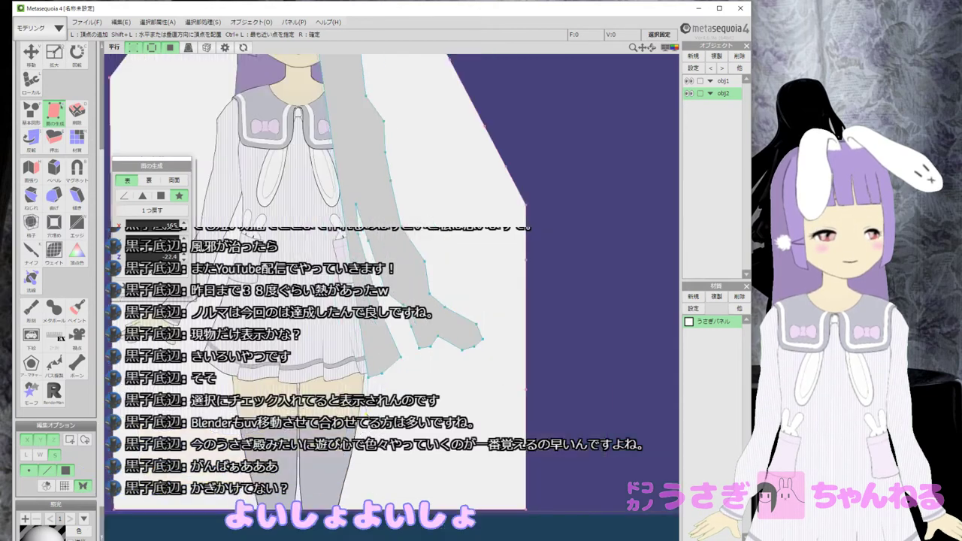
# Extend the polygon outline down the outer leg to the plane's bottom edge and across to the centre line, and finish the polygon.
pyautogui.moveTo(366, 416); pyautogui.dragTo(408, 318, button='middle')
pyautogui.click(397, 358)
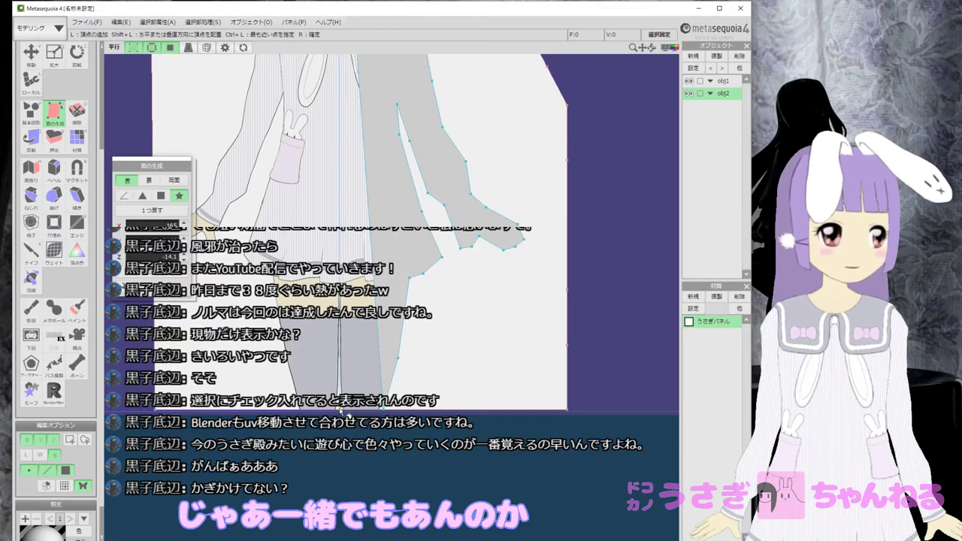
pyautogui.scroll(3, 340, 410)
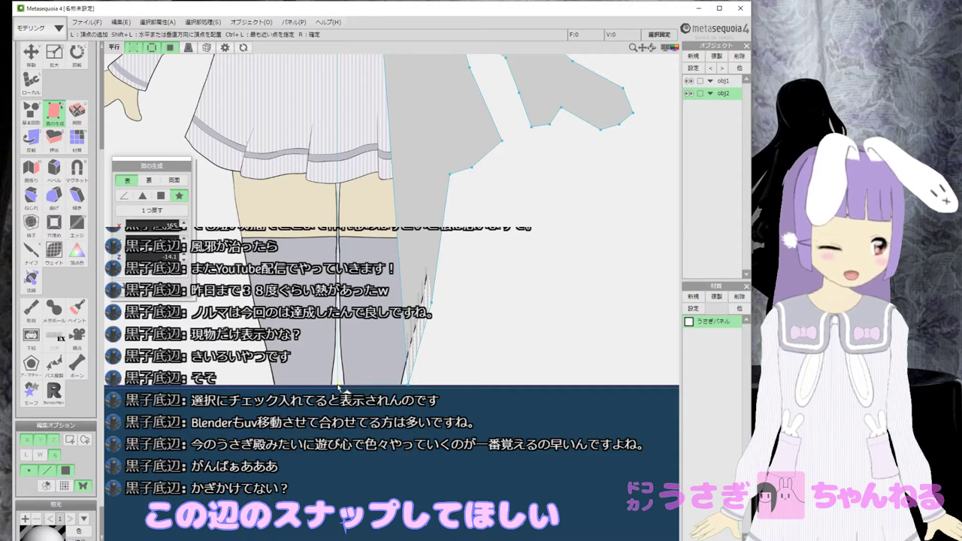
pyautogui.click(338, 386)
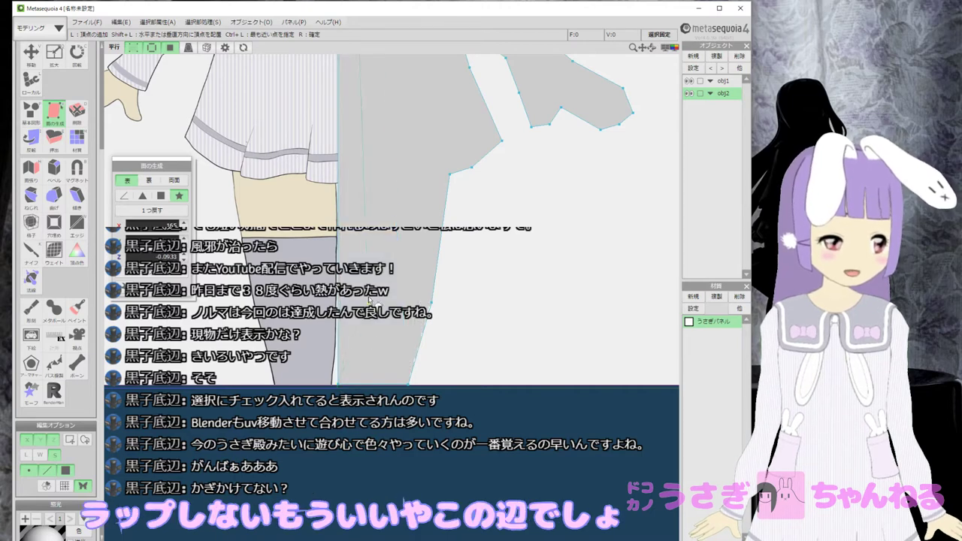
pyautogui.moveTo(396, 93); pyautogui.dragTo(384, 360, button='middle')
pyautogui.moveTo(402, 150)
pyautogui.mouseDown(button='middle')
pyautogui.moveTo(390, 454)
pyautogui.moveTo(388, 320)
pyautogui.mouseUp(button='middle')
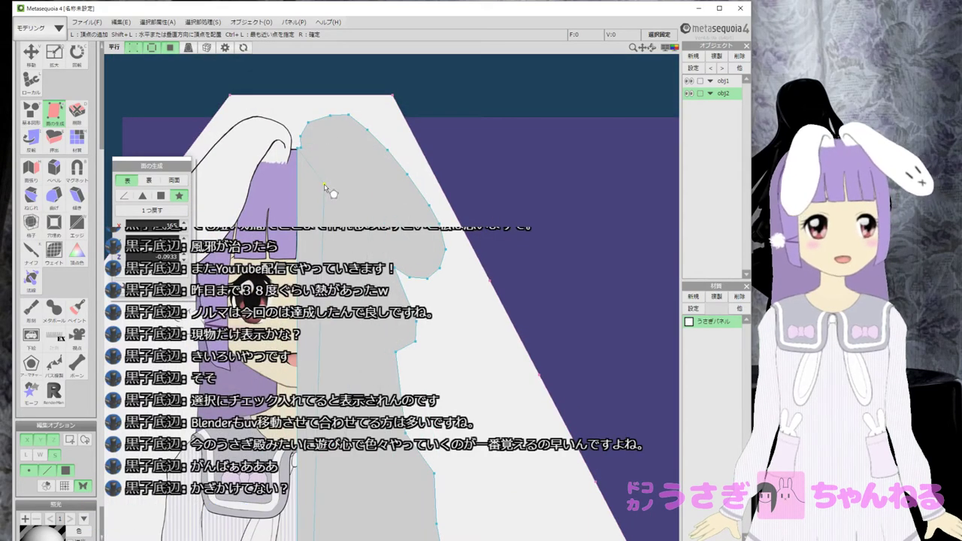
pyautogui.scroll(-2, 325, 188)
pyautogui.rightClick(340, 139)
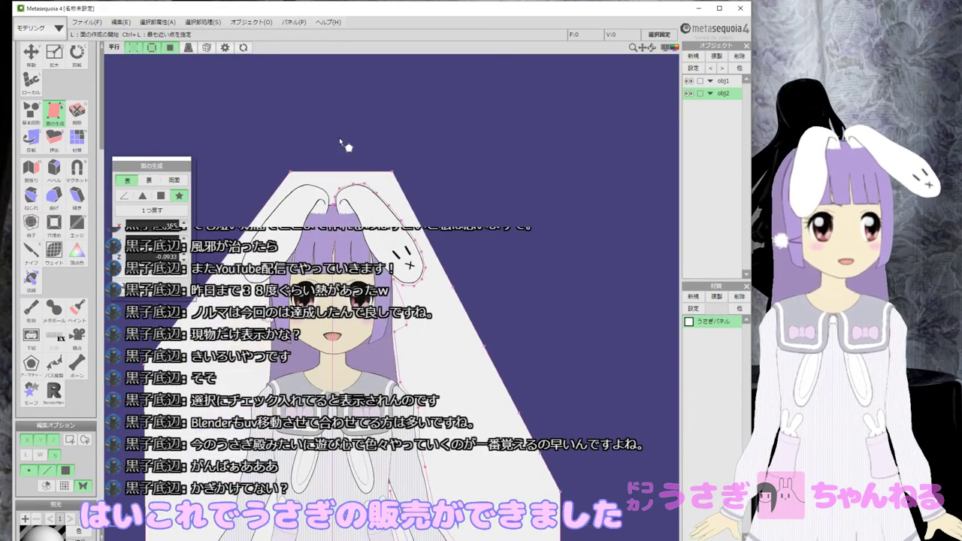
pyautogui.moveTo(377, 133); pyautogui.dragTo(379, 42, button='middle')
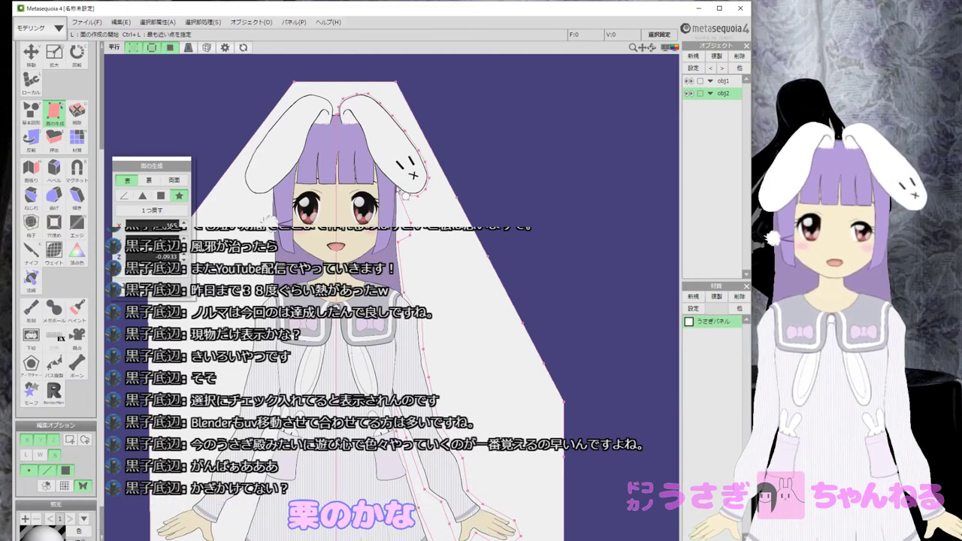
pyautogui.click(150, 181)
pyautogui.click(127, 180)
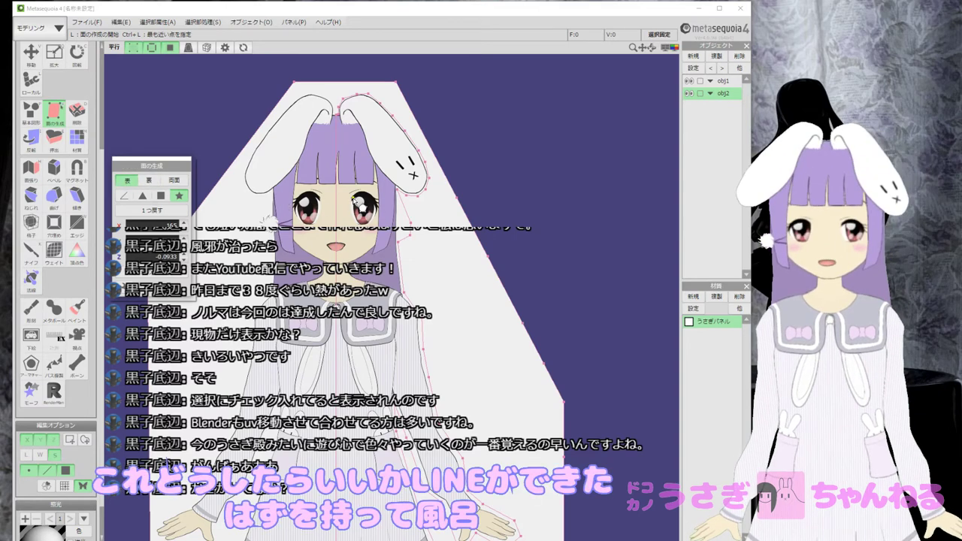
pyautogui.scroll(-3, 355, 196)
pyautogui.scroll(3, 355, 197)
pyautogui.moveTo(355, 197); pyautogui.dragTo(378, 178, button='middle')
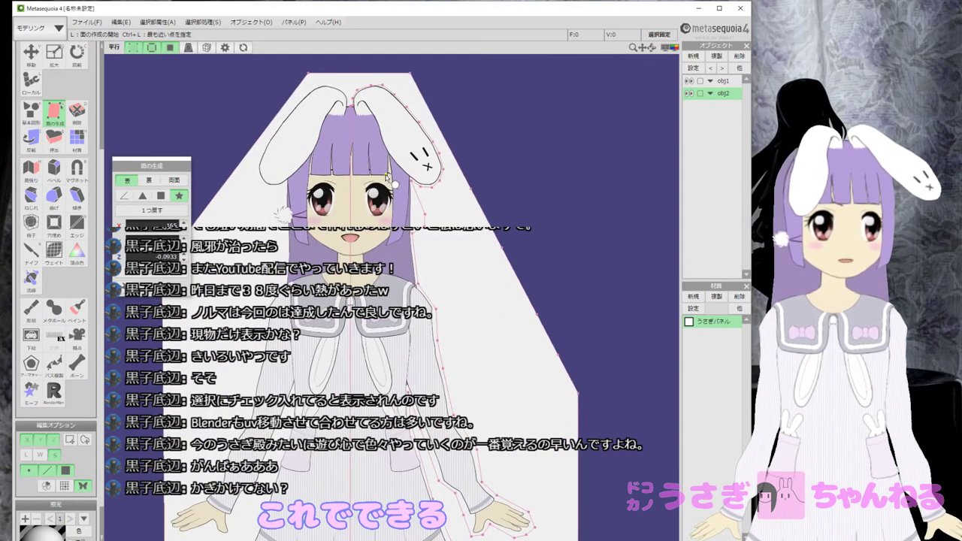
# Try applying a solid of revolution (回転体を適用) to obj2 in its object settings.
pyautogui.doubleClick(720, 95)
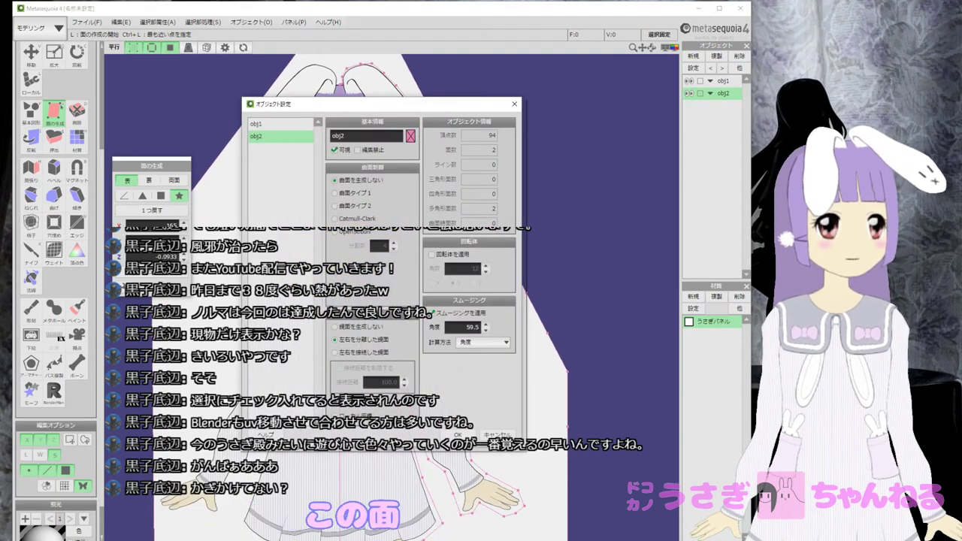
pyautogui.click(459, 258)
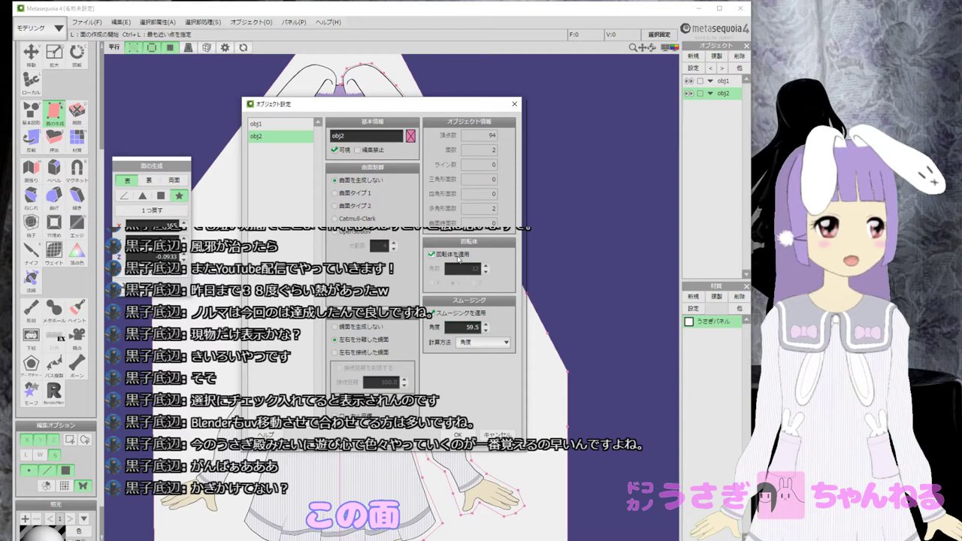
pyautogui.click(456, 435)
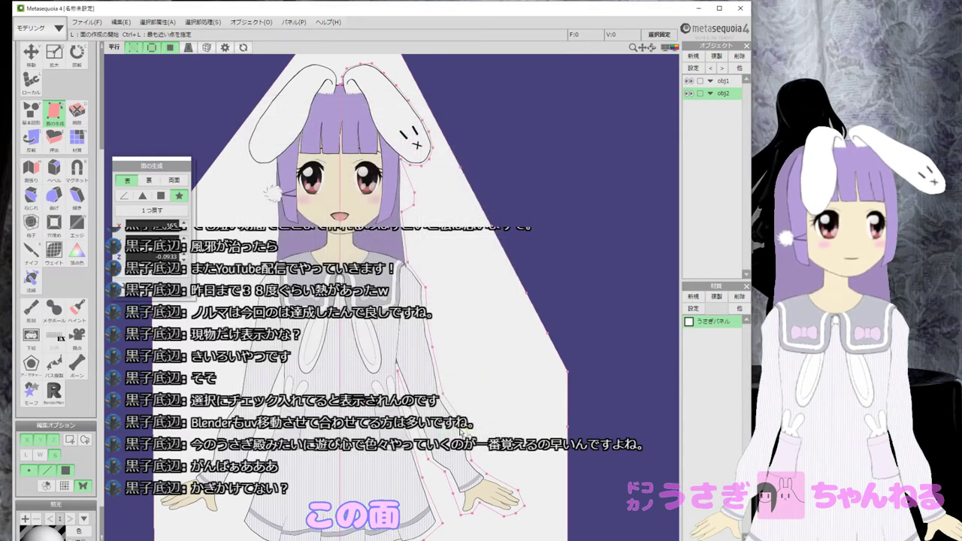
# Undo the solid-of-revolution setting on obj2 and redo the face creation (面の生成) of the traced outline.
pyautogui.moveTo(512, 175); pyautogui.dragTo(531, 197, button='right')
pyautogui.hotkey('ctrl', 'z')
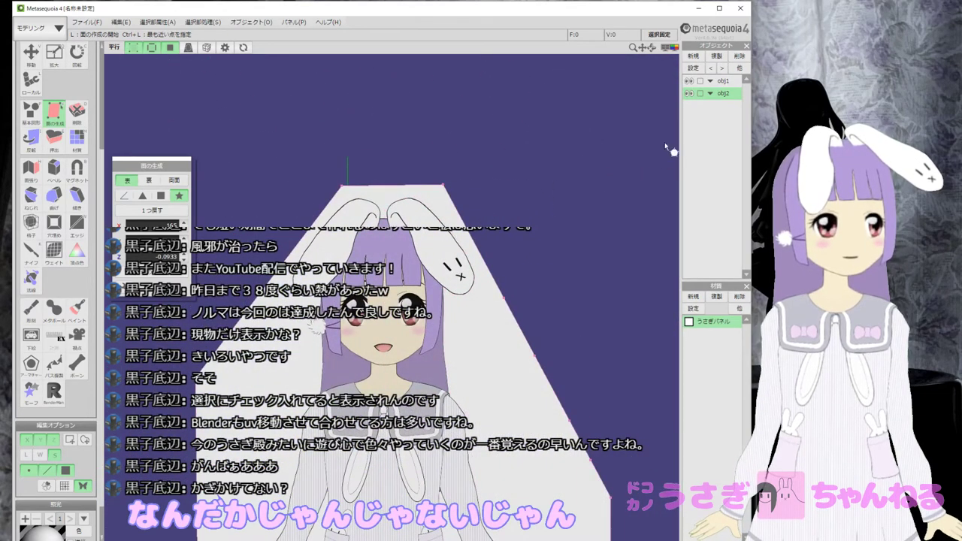
pyautogui.click(119, 22)
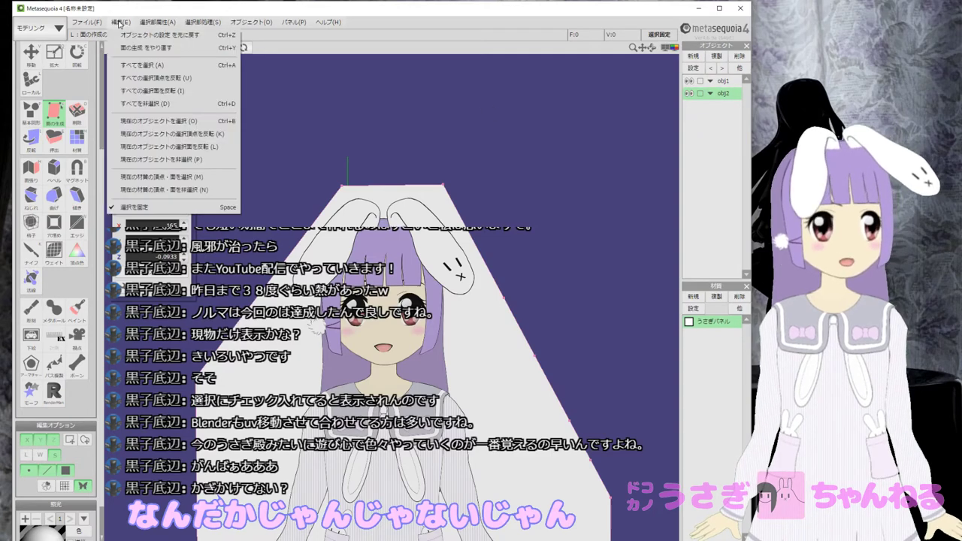
pyautogui.click(144, 46)
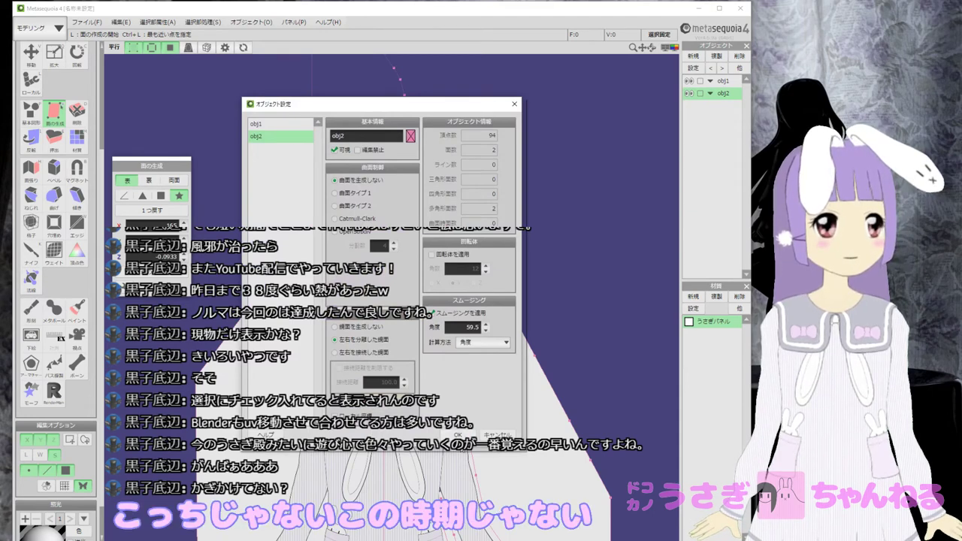
# Review obj2's object settings and examine where the mirrored outline lies relative to the reference plane and the axes.
pyautogui.click(456, 435)
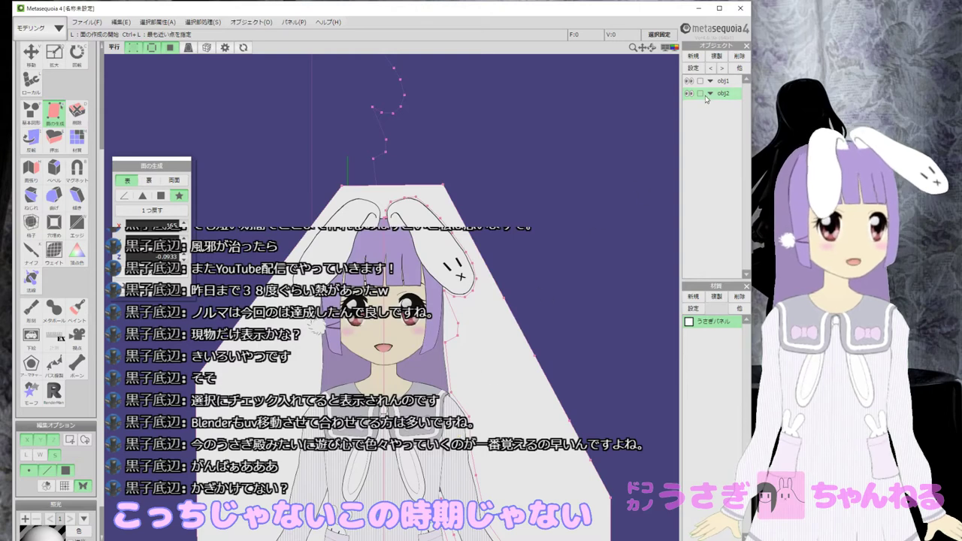
pyautogui.doubleClick(707, 98)
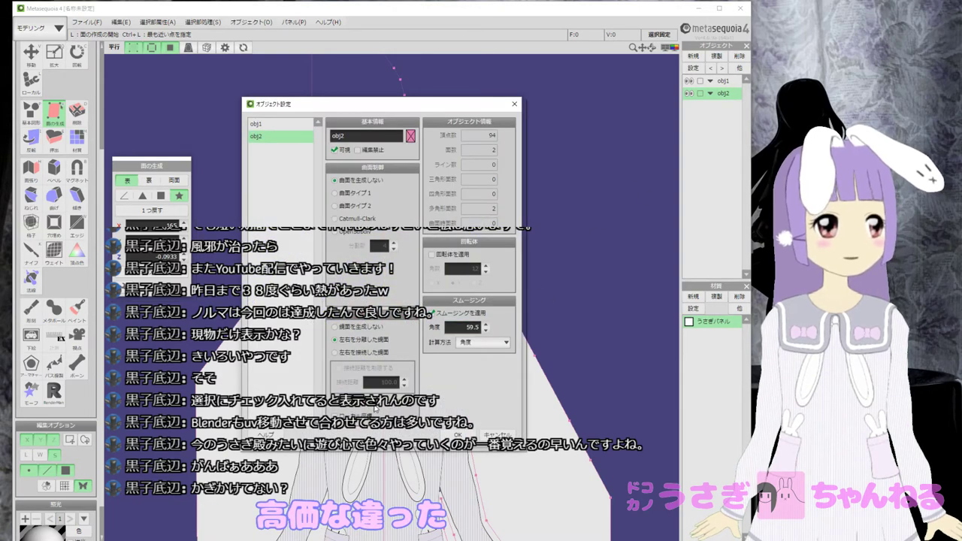
pyautogui.click(457, 435)
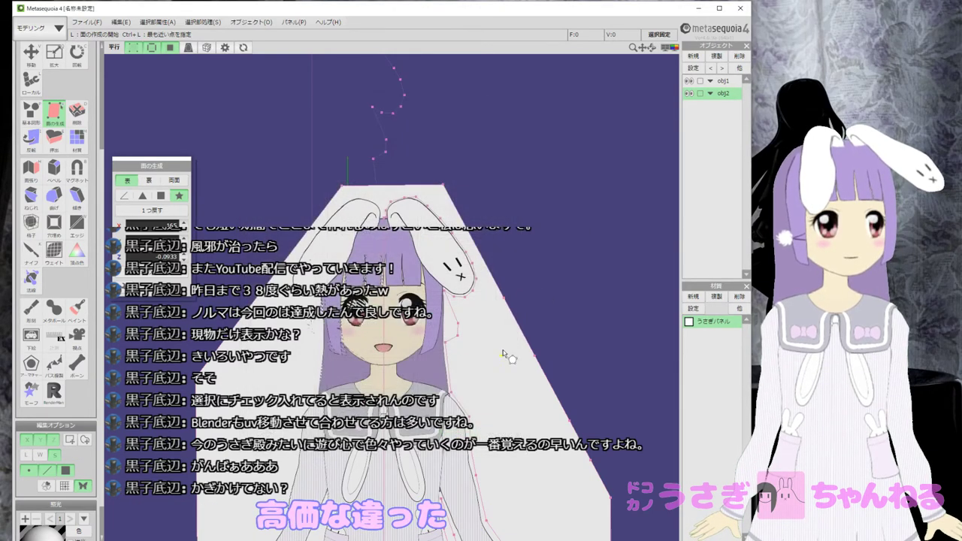
pyautogui.scroll(5, 518, 315)
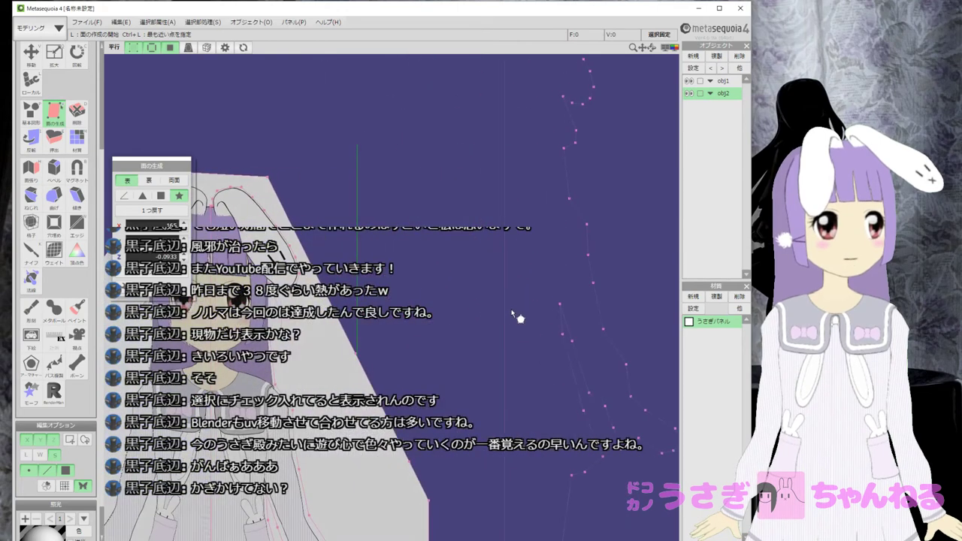
pyautogui.scroll(-5, 507, 311)
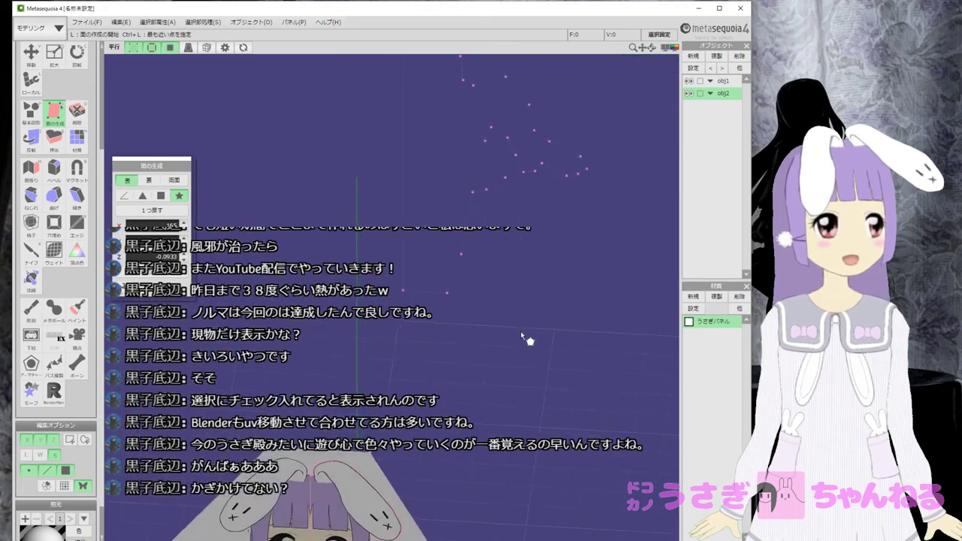
pyautogui.scroll(-2, 534, 336)
pyautogui.moveTo(529, 326)
pyautogui.mouseDown(button='right')
pyautogui.moveTo(550, 326)
pyautogui.moveTo(534, 331)
pyautogui.mouseUp(button='right')
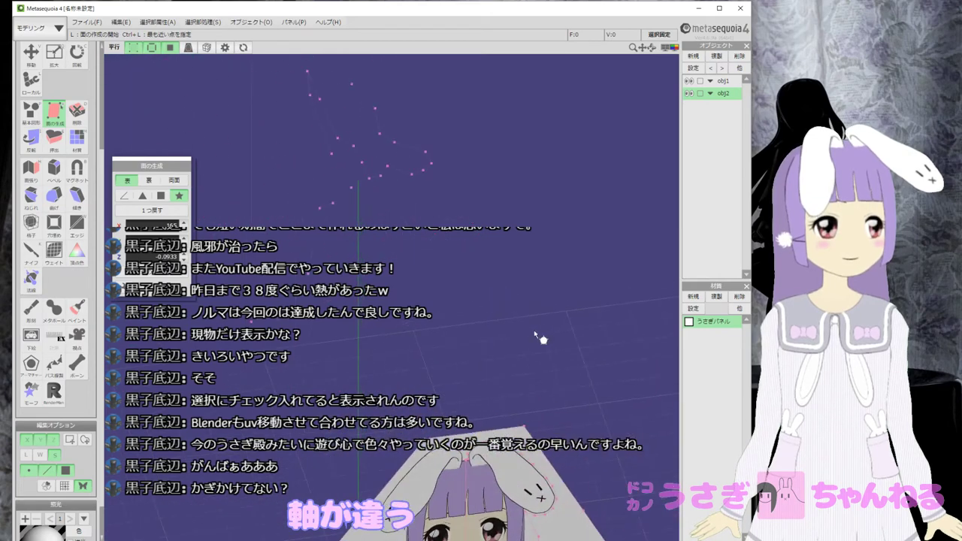
pyautogui.scroll(-5, 534, 332)
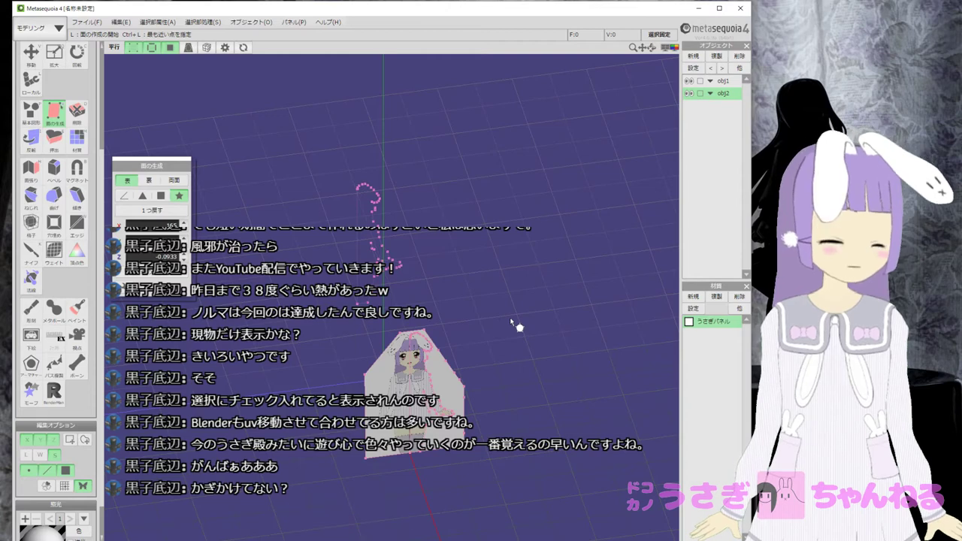
pyautogui.scroll(1, 512, 322)
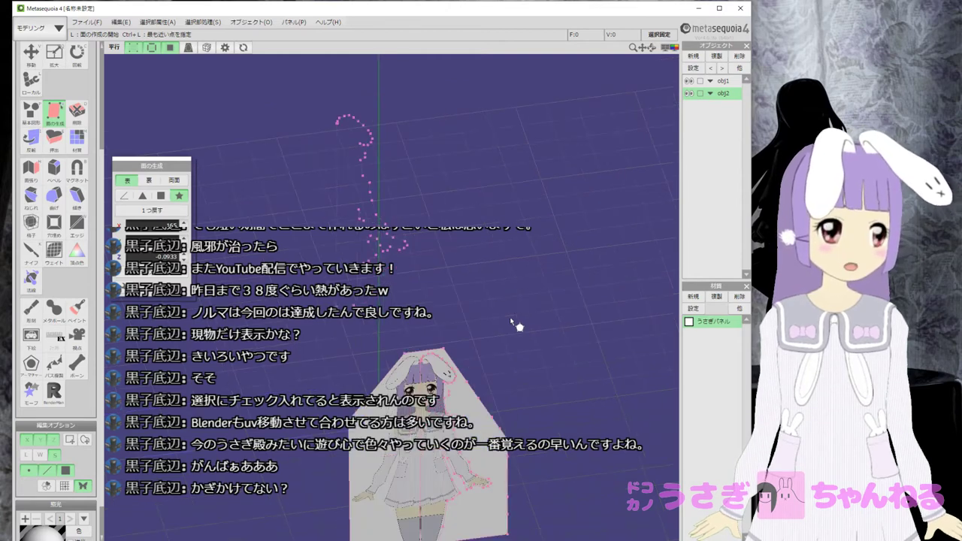
pyautogui.scroll(-1, 512, 322)
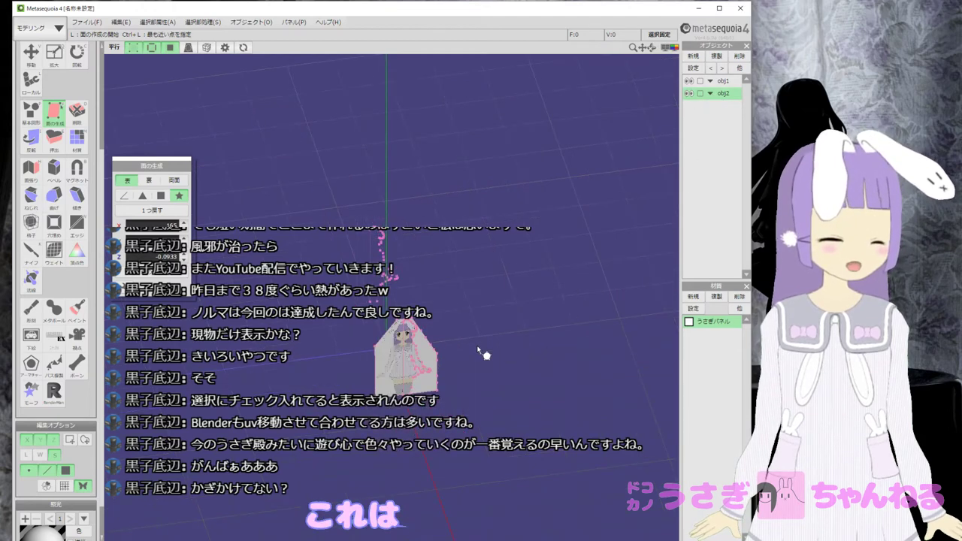
# Lock obj1 and obj2 and turn off symmetrical editing.
pyautogui.doubleClick(722, 93)
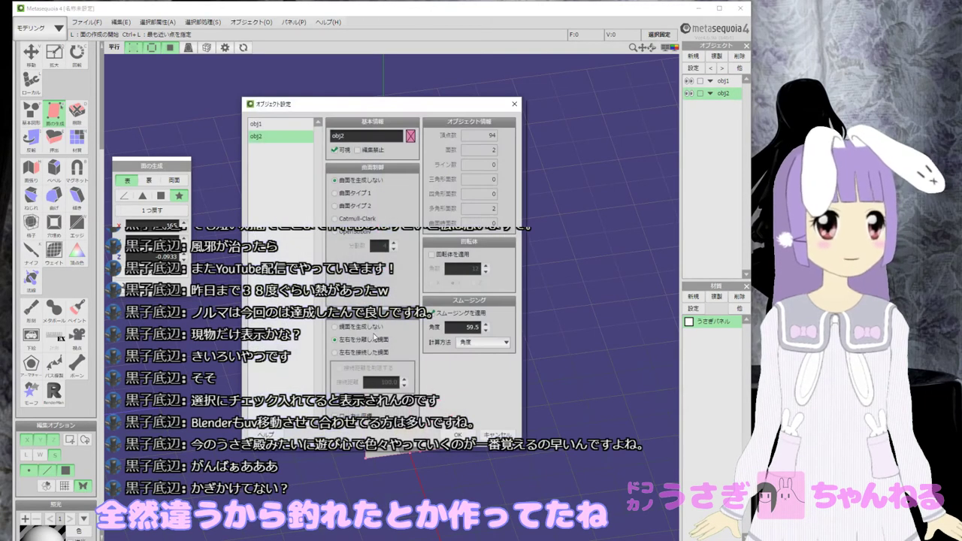
pyautogui.click(475, 433)
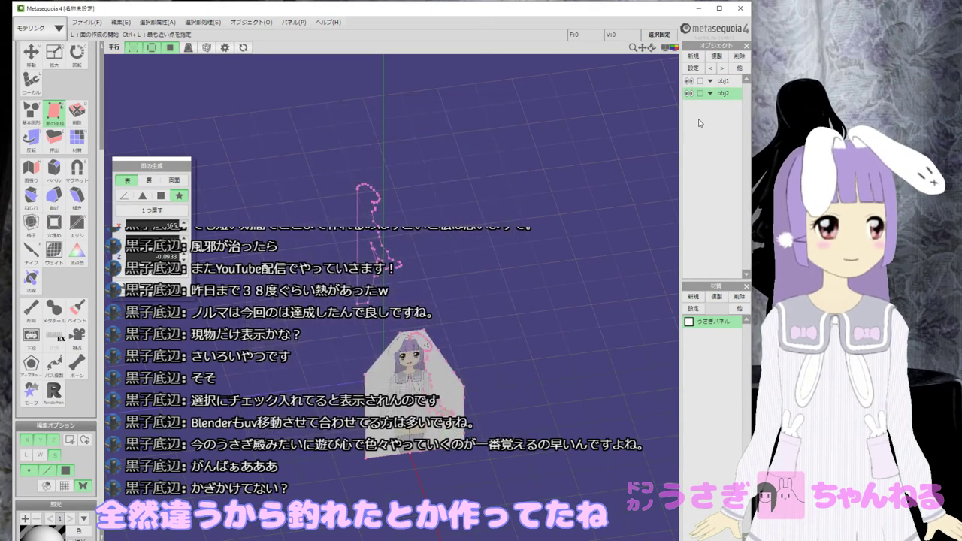
pyautogui.click(700, 80)
pyautogui.click(700, 93)
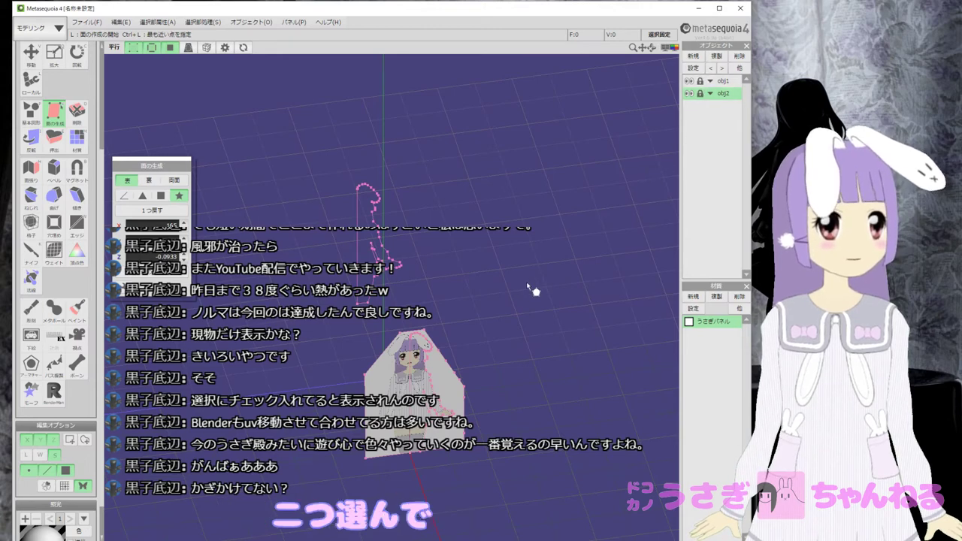
pyautogui.click(82, 486)
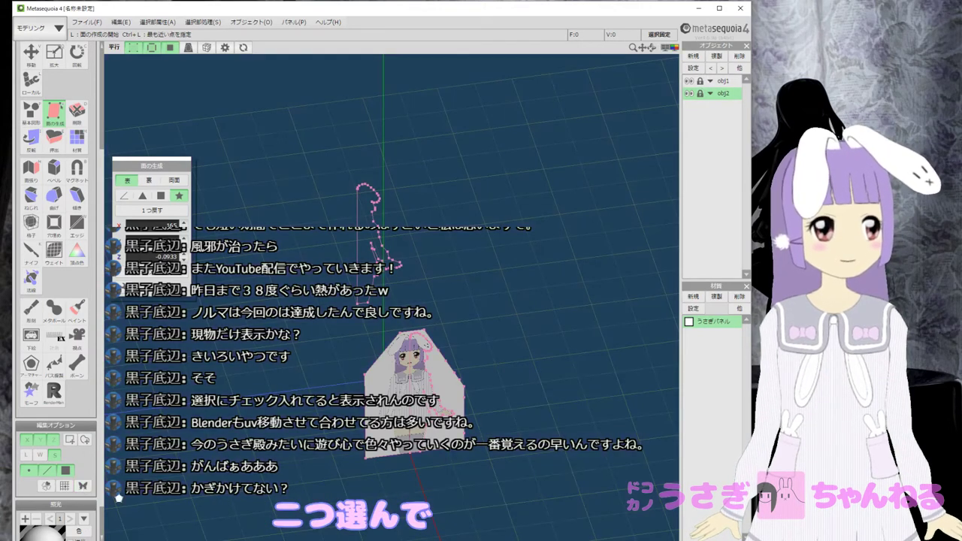
# Unlock obj1 and obj2 and delete the stray half outline floating away from the reference plane.
pyautogui.moveTo(466, 304); pyautogui.dragTo(481, 270, button='right')
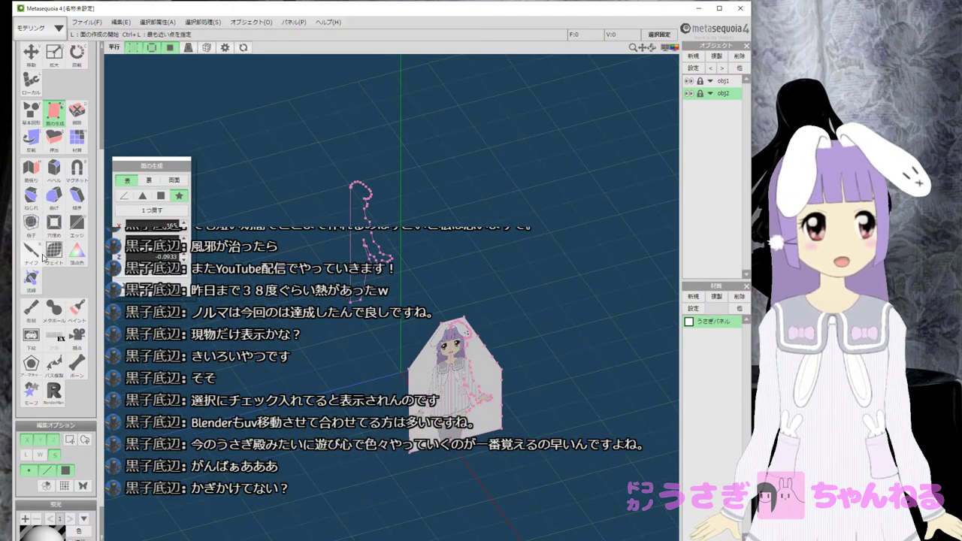
pyautogui.moveTo(281, 222); pyautogui.dragTo(296, 219, button='middle')
pyautogui.click(700, 93)
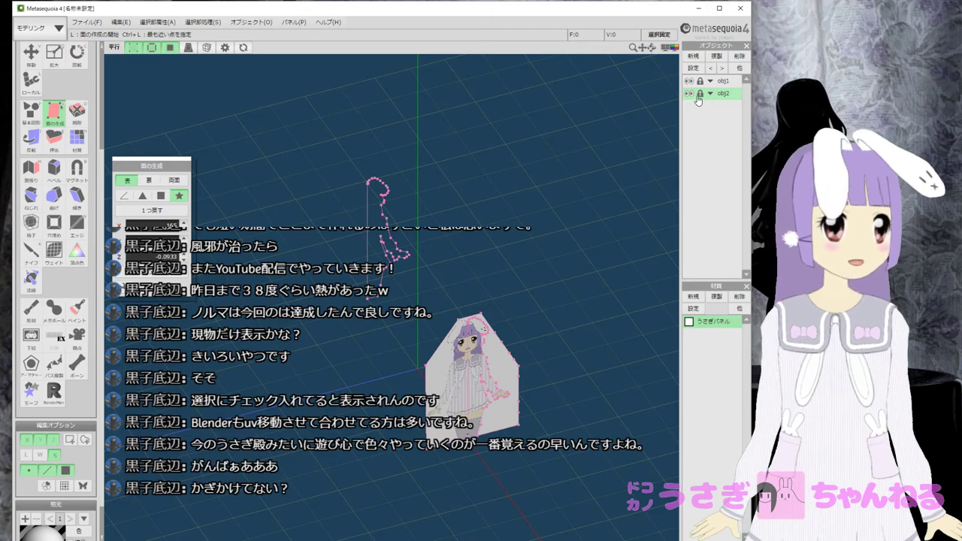
pyautogui.click(700, 80)
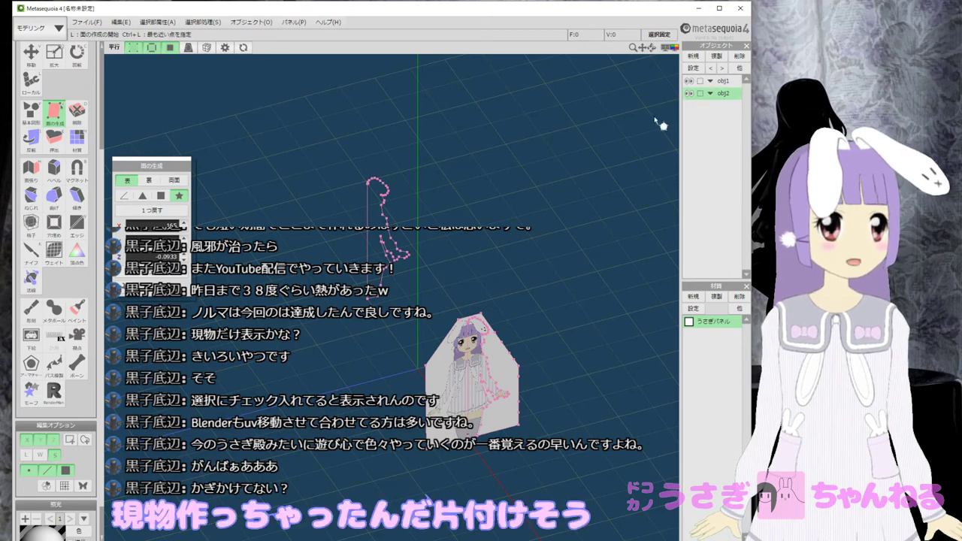
pyautogui.click(31, 54)
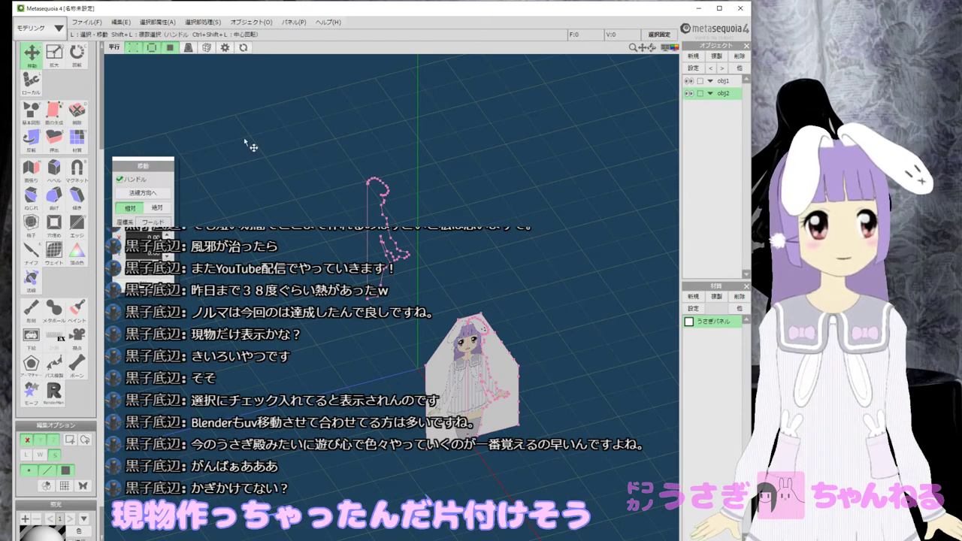
pyautogui.press('r')
pyautogui.moveTo(319, 141); pyautogui.dragTo(426, 328)
pyautogui.press('Delete')
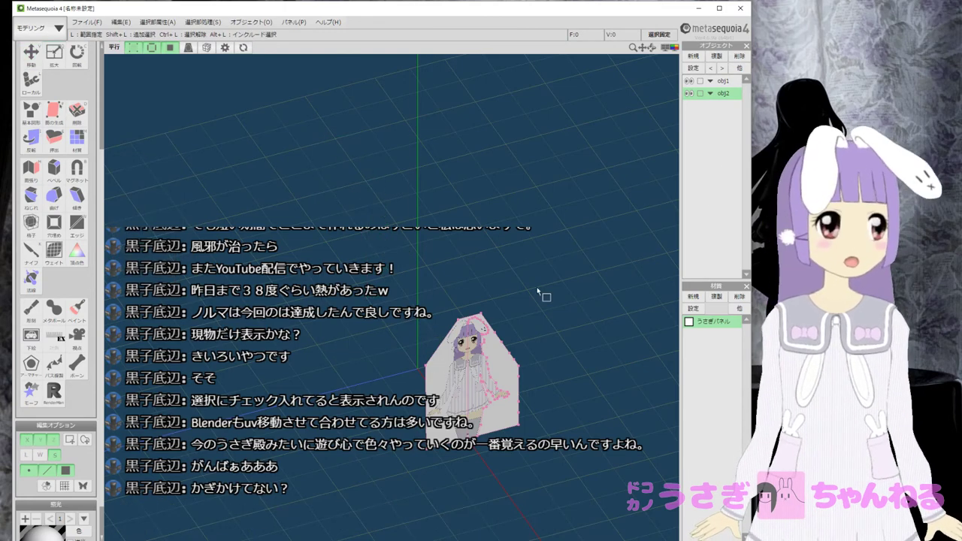
# Select the reference plane together with the traced outline and show the operation panel (操作パネル) for moving them.
pyautogui.moveTo(385, 255); pyautogui.dragTo(597, 490)
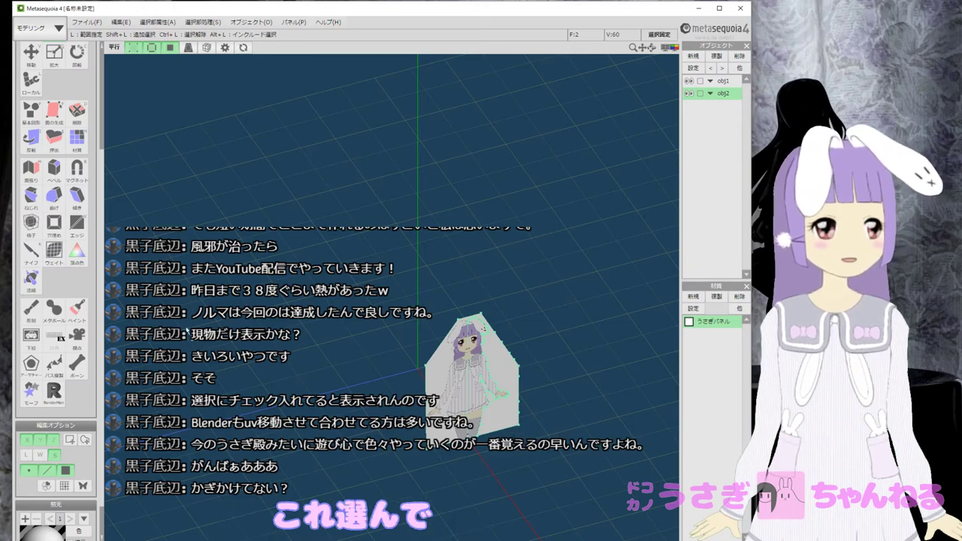
pyautogui.click(289, 24)
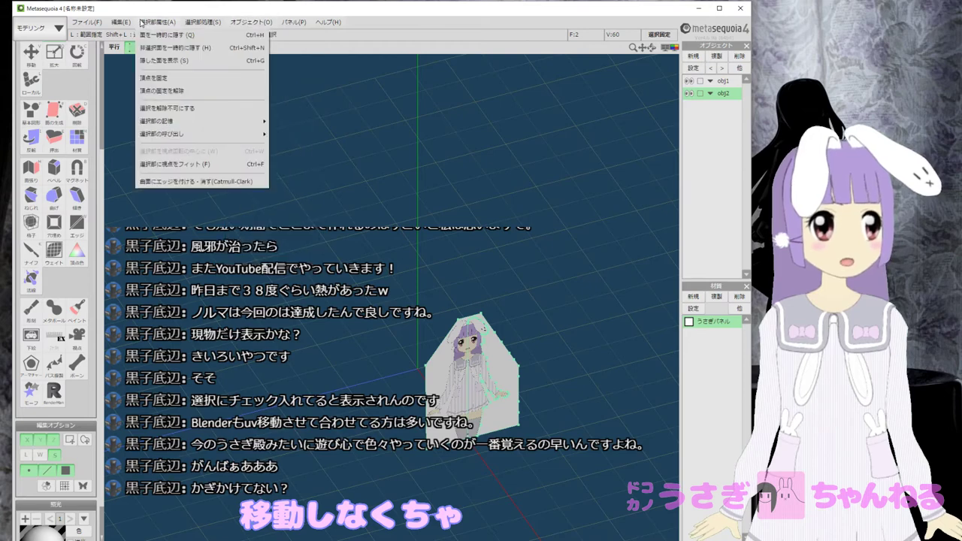
pyautogui.moveTo(129, 23)
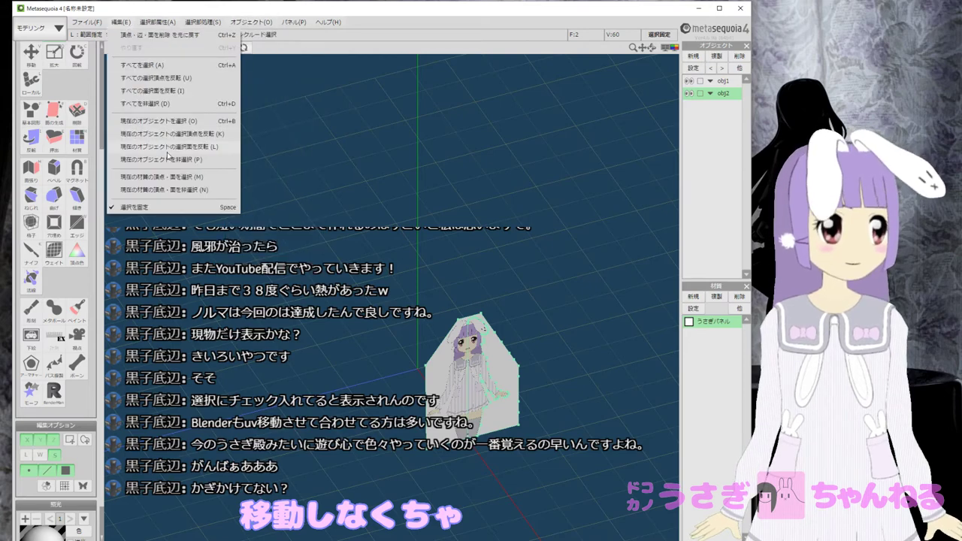
pyautogui.moveTo(162, 24)
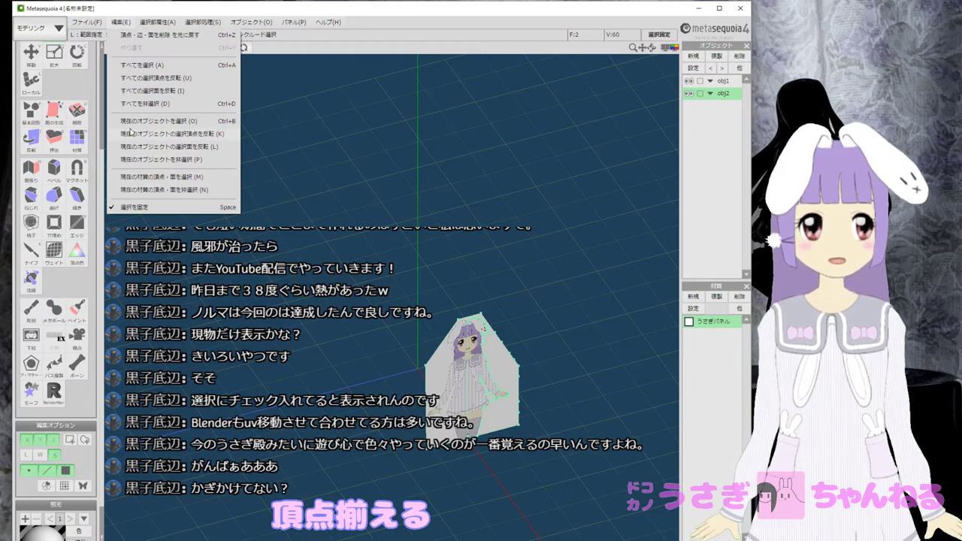
pyautogui.click(122, 23)
pyautogui.click(124, 24)
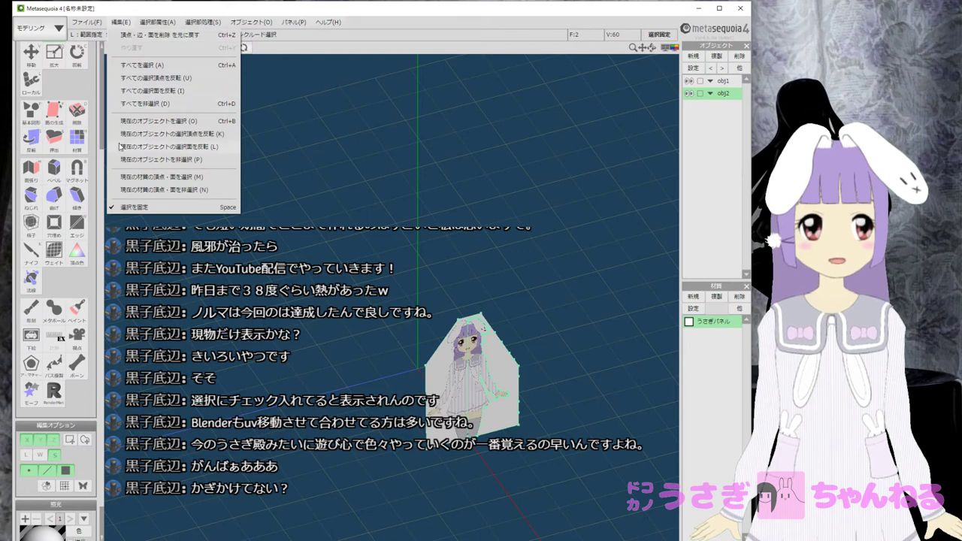
pyautogui.moveTo(145, 24)
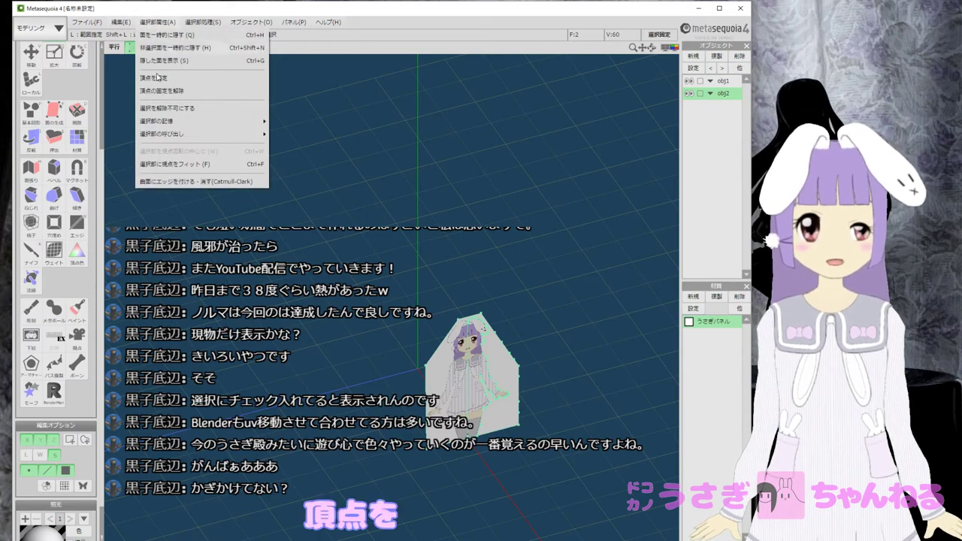
pyautogui.moveTo(178, 139)
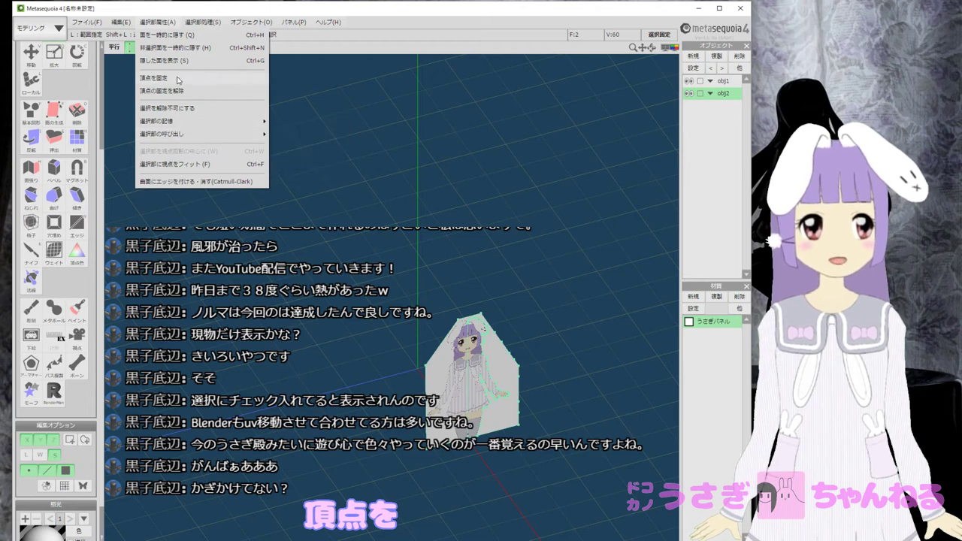
pyautogui.moveTo(197, 23)
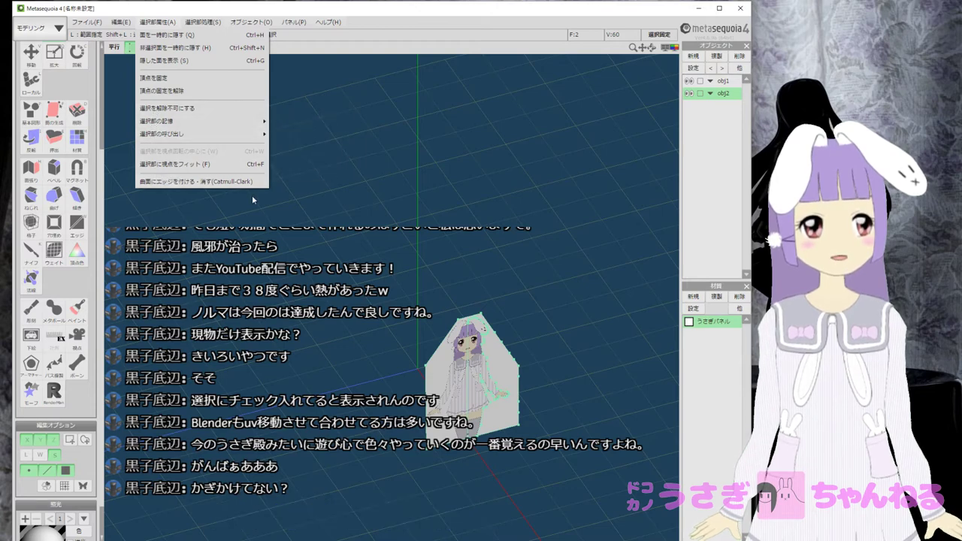
pyautogui.moveTo(121, 15)
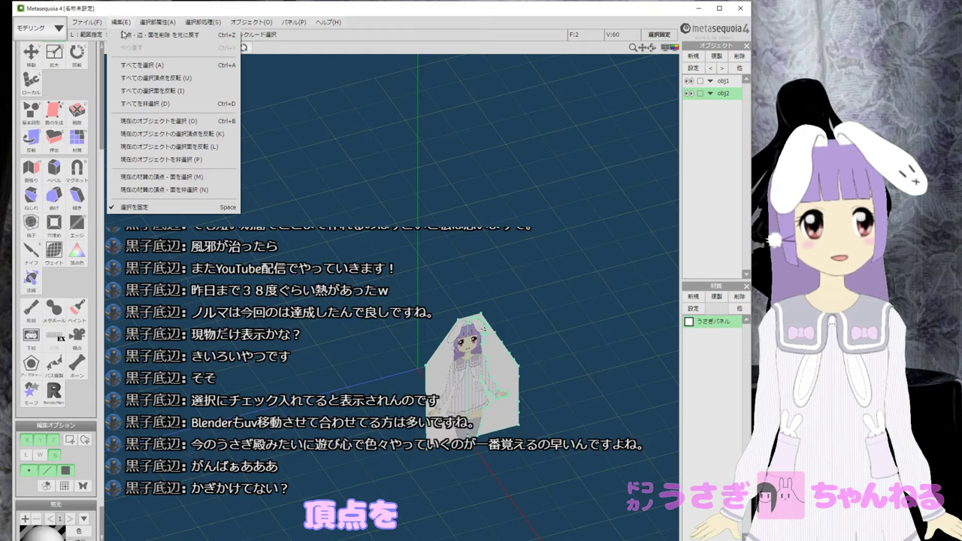
pyautogui.moveTo(334, 20)
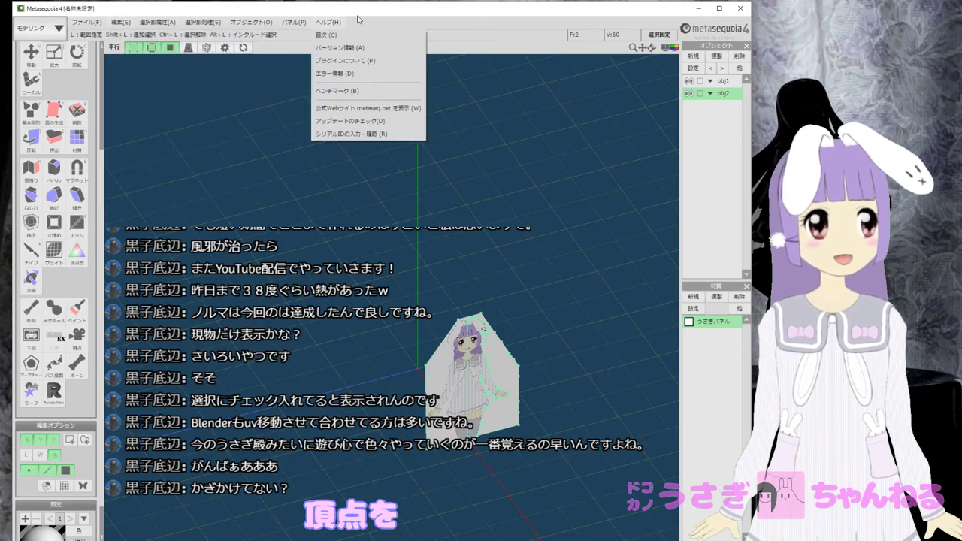
pyautogui.moveTo(293, 22)
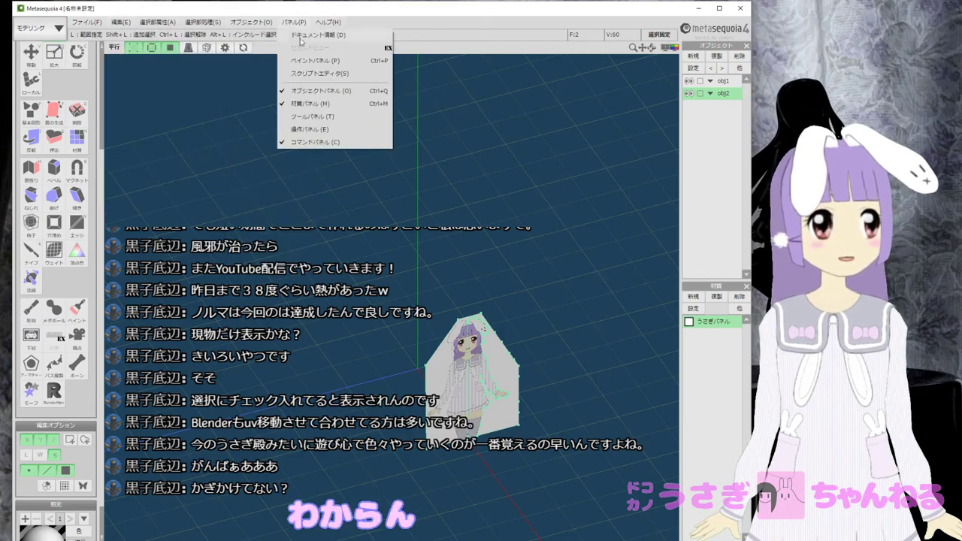
pyautogui.click(328, 131)
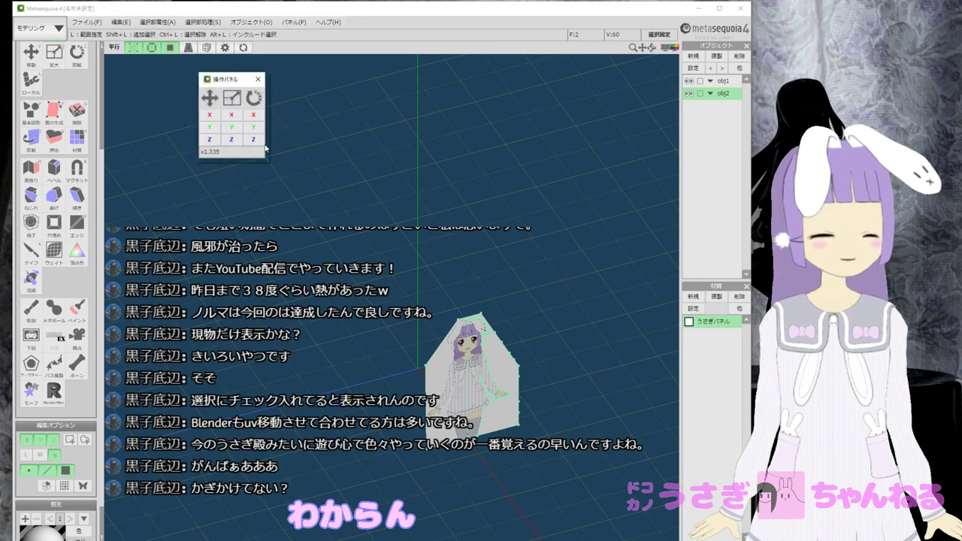
# Move the selected plane and outline along X by about -165.70, close to the vertical axis.
pyautogui.moveTo(239, 145); pyautogui.dragTo(277, 150)
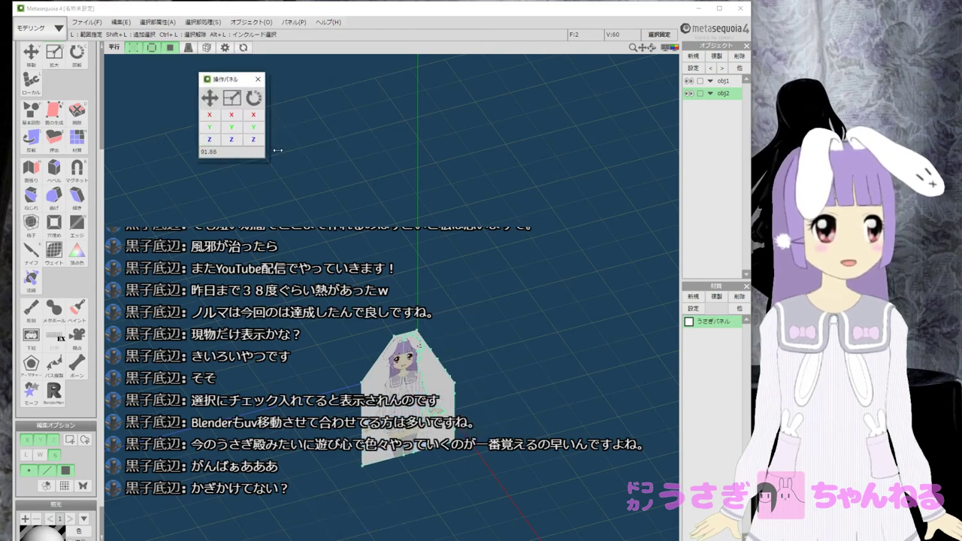
pyautogui.hotkey('ctrl', 'z')
pyautogui.moveTo(212, 127); pyautogui.dragTo(90, 135)
pyautogui.hotkey('ctrl', 'z')
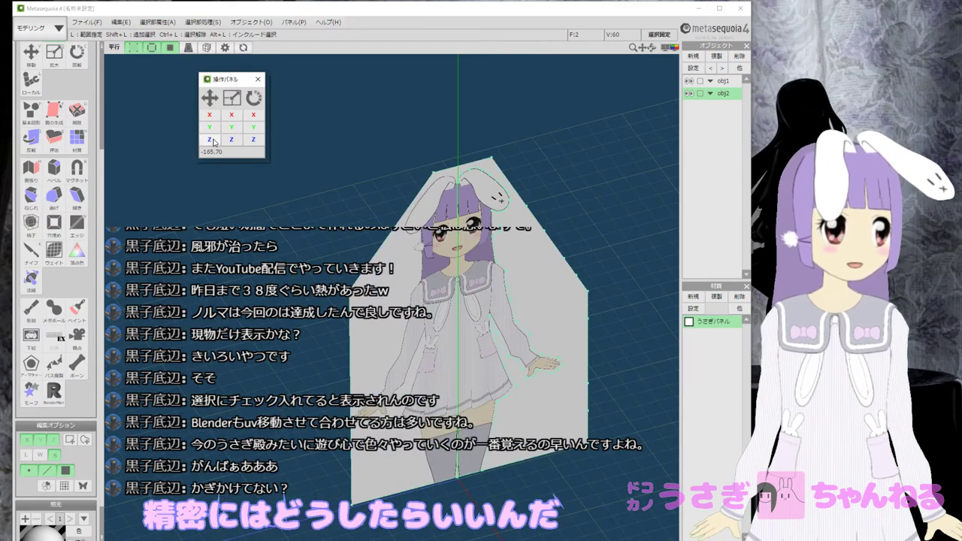
pyautogui.moveTo(214, 141); pyautogui.dragTo(364, 153)
pyautogui.moveTo(363, 150); pyautogui.dragTo(387, 129, button='right')
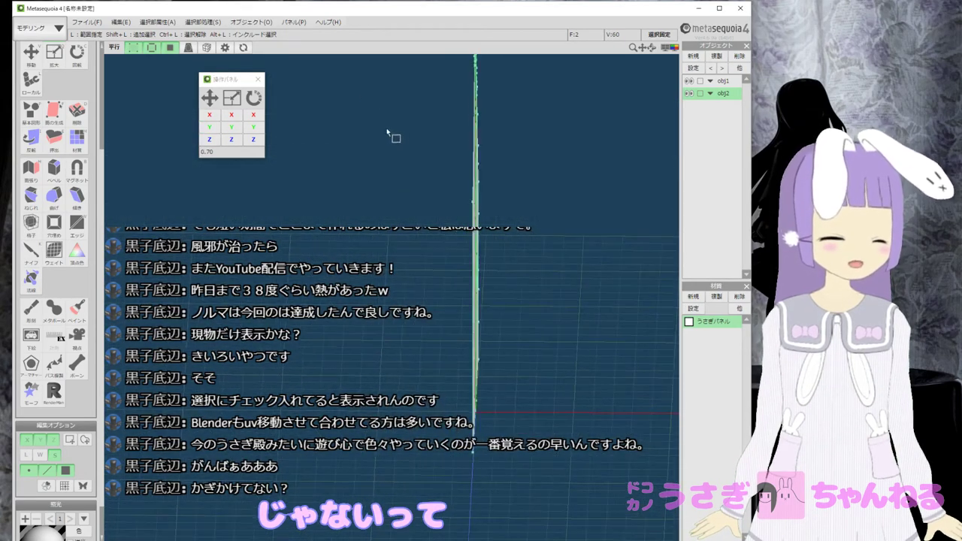
# In the front view, shift the selected plane and outline by -3.05 along X toward the vertical axis.
pyautogui.click(212, 115)
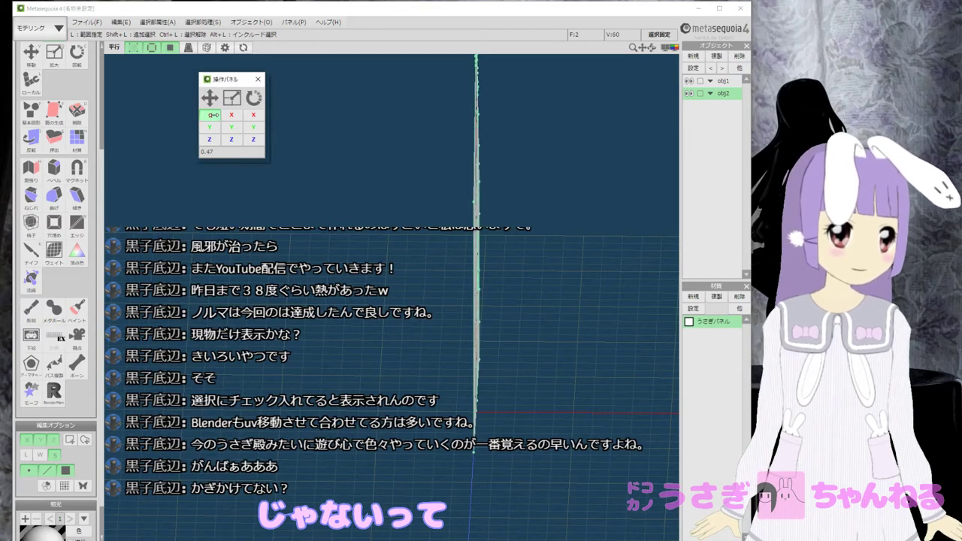
pyautogui.moveTo(212, 115)
pyautogui.mouseDown()
pyautogui.moveTo(257, 119)
pyautogui.moveTo(218, 117)
pyautogui.mouseUp()
pyautogui.press('F1')
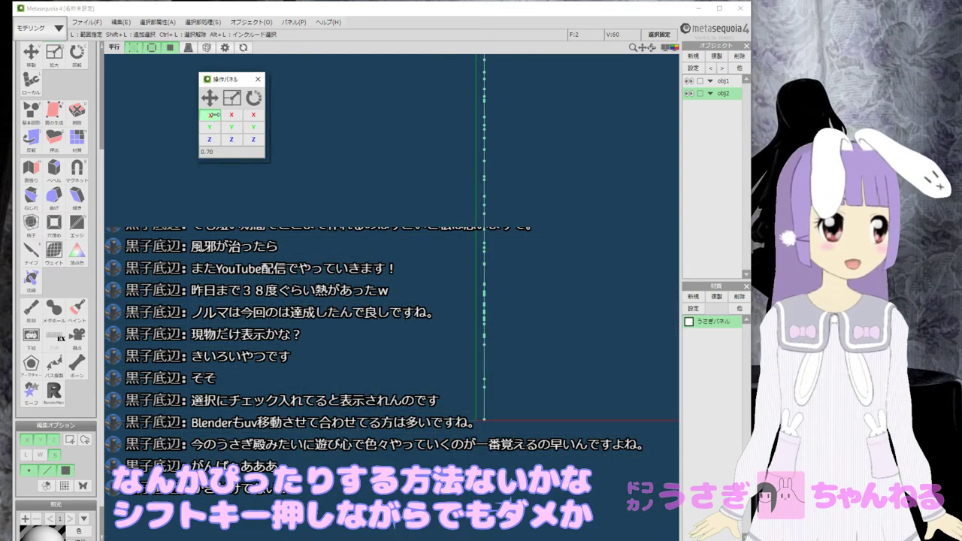
pyautogui.moveTo(214, 115); pyautogui.dragTo(209, 114)
# Fine-tune the selection's X position by -0.34 so its edge-on line coincides with the vertical axis.
pyautogui.scroll(5, 471, 195)
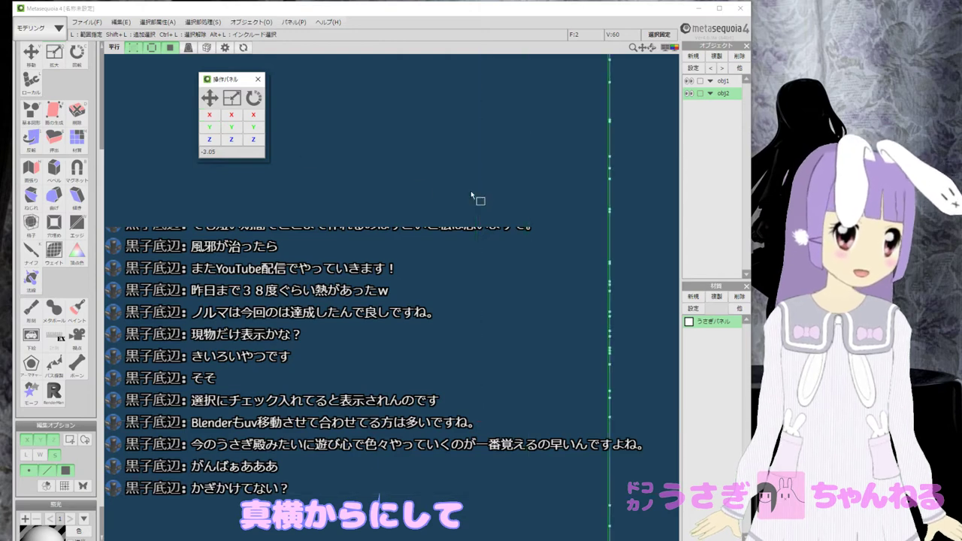
pyautogui.moveTo(478, 195); pyautogui.dragTo(317, 202, button='middle')
pyautogui.scroll(4, 336, 209)
pyautogui.moveTo(376, 212); pyautogui.dragTo(305, 215, button='middle')
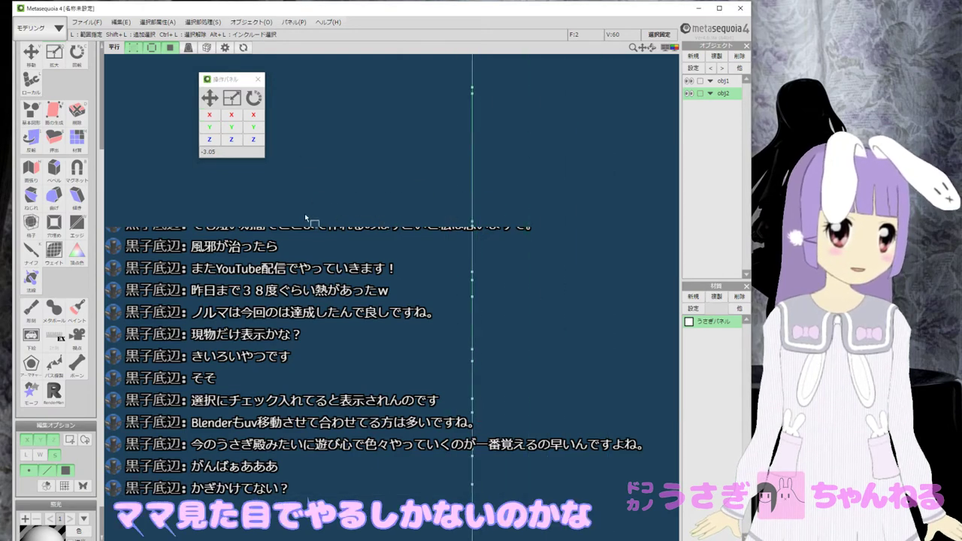
pyautogui.moveTo(211, 115); pyautogui.dragTo(208, 115)
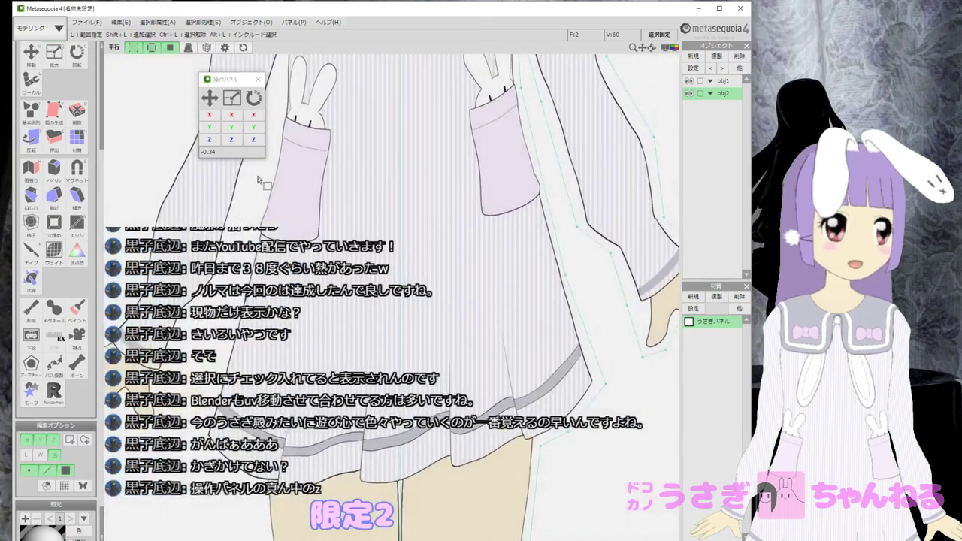
# Rotate the selected plane and outline 90° about the vertical axis.
pyautogui.moveTo(258, 180)
pyautogui.mouseDown(button='right')
pyautogui.moveTo(241, 181)
pyautogui.moveTo(263, 183)
pyautogui.mouseUp(button='right')
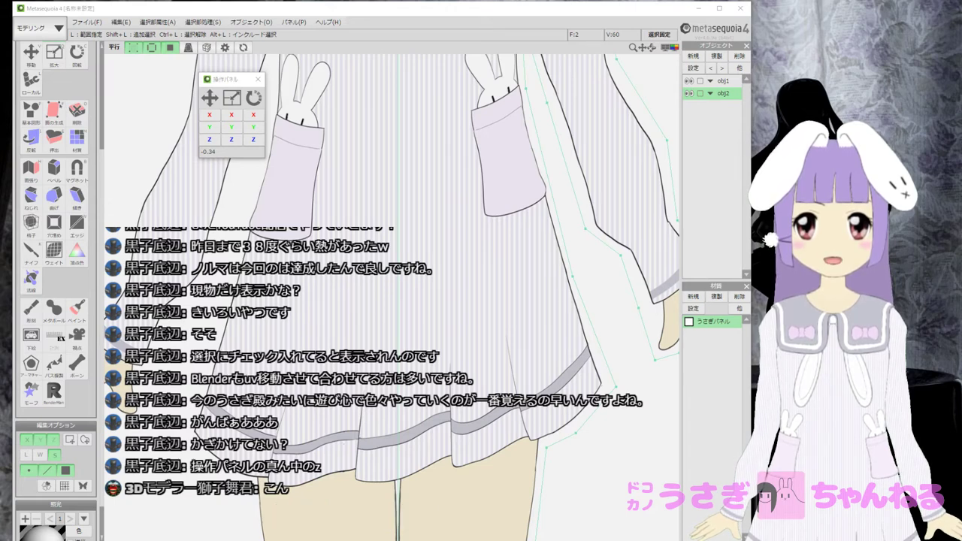
pyautogui.moveTo(321, 291); pyautogui.dragTo(352, 313, button='right')
pyautogui.scroll(-4, 325, 305)
pyautogui.scroll(-4, 316, 344)
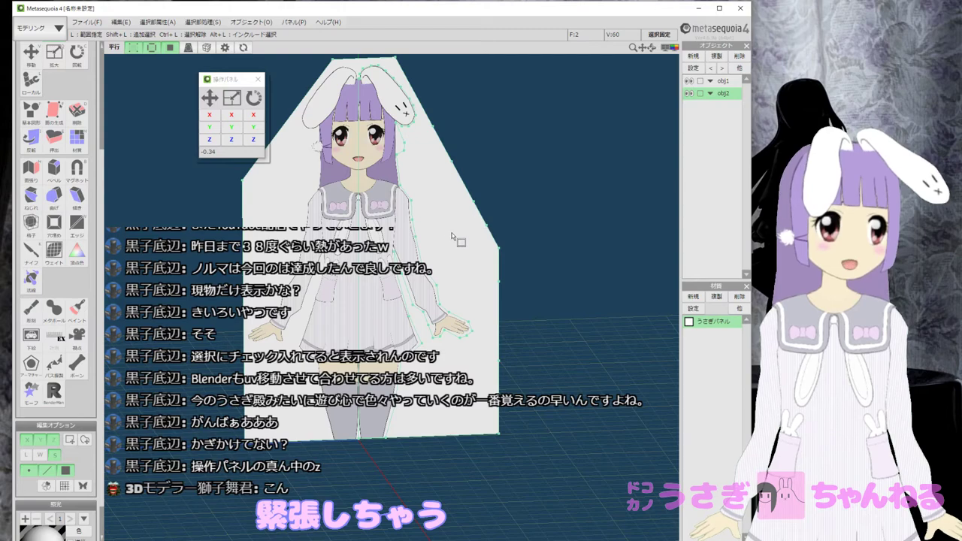
pyautogui.moveTo(452, 233); pyautogui.dragTo(462, 254, button='middle')
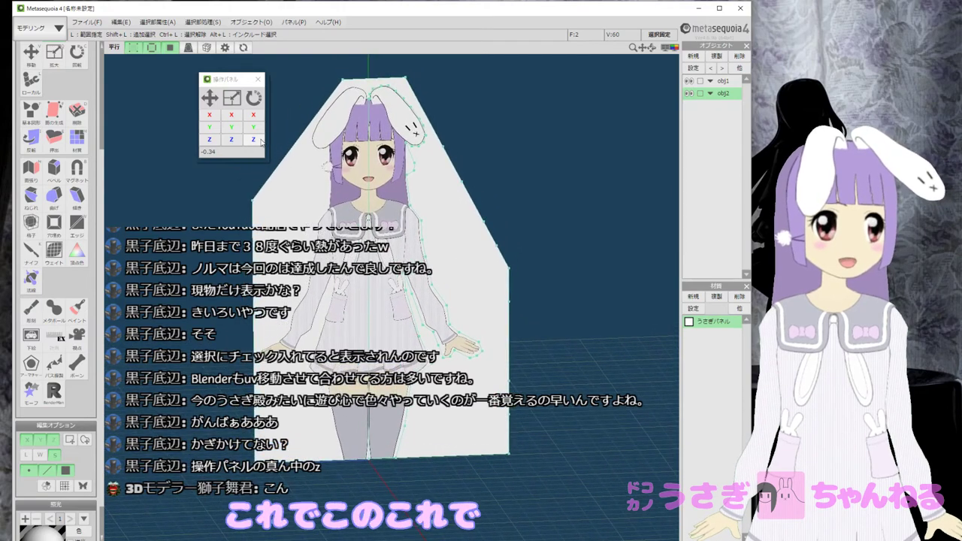
pyautogui.moveTo(261, 142); pyautogui.dragTo(294, 127)
pyautogui.moveTo(294, 128); pyautogui.dragTo(296, 128)
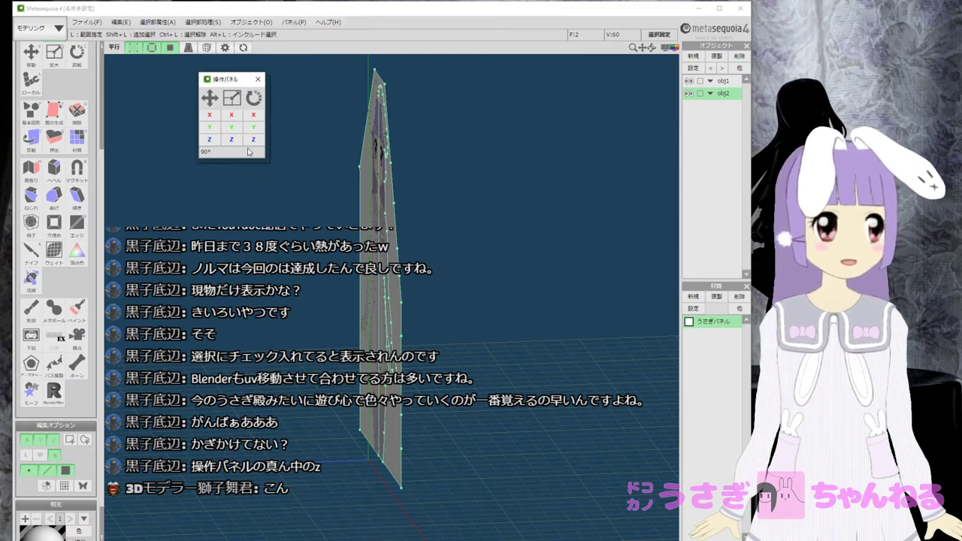
# Shift the rotated selection by 6.33 along Z onto the vertical axis and check it from the front and side.
pyautogui.moveTo(231, 139); pyautogui.dragTo(226, 139)
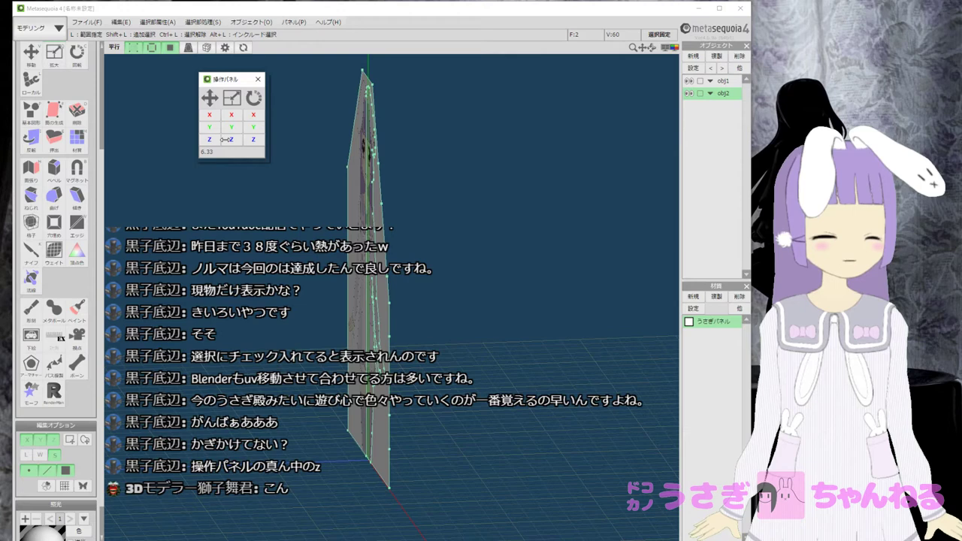
pyautogui.press('F1')
pyautogui.press('F2')
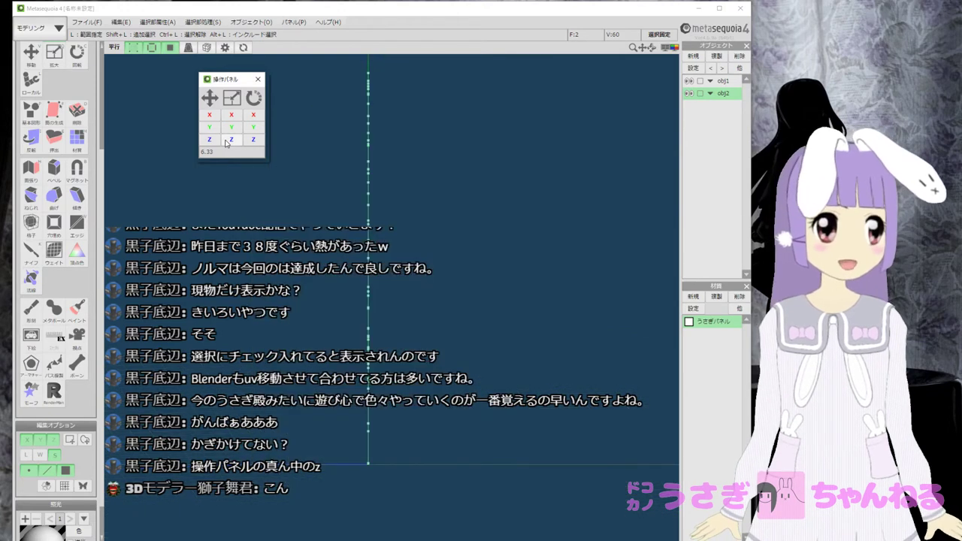
# In the front view, shift the selected plane and outline by -0.23 along X toward the vertical axis.
pyautogui.moveTo(211, 140)
pyautogui.mouseDown()
pyautogui.moveTo(276, 149)
pyautogui.moveTo(212, 157)
pyautogui.mouseUp()
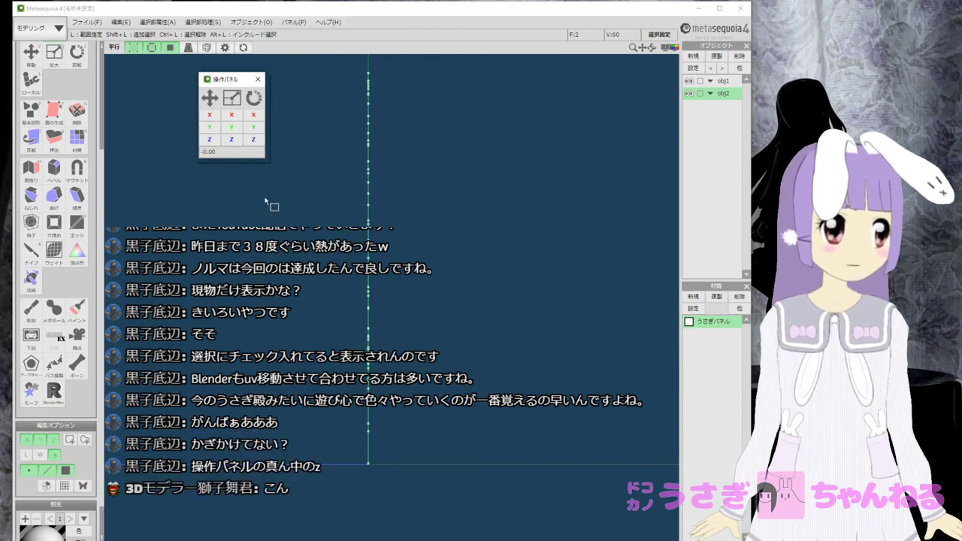
pyautogui.moveTo(266, 201); pyautogui.dragTo(344, 203, button='right')
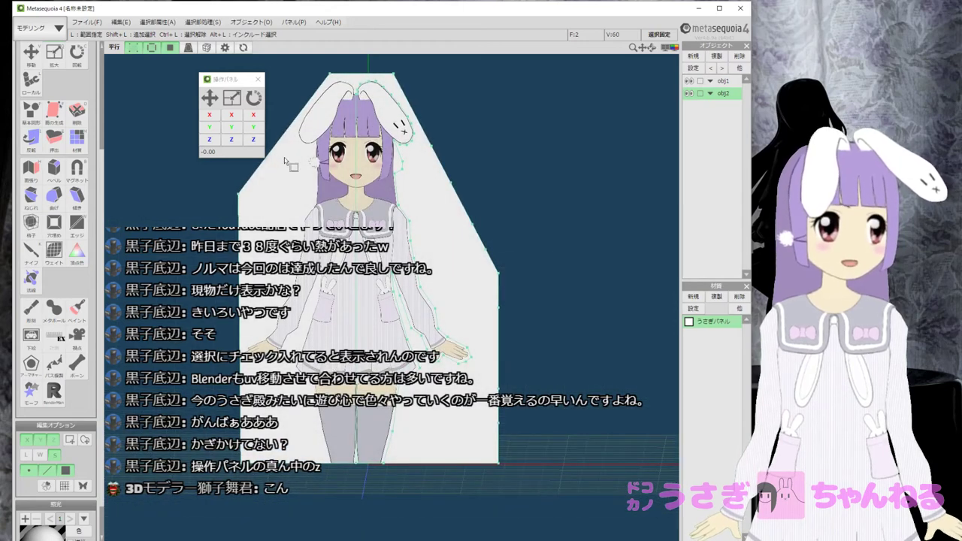
pyautogui.moveTo(214, 121)
pyautogui.mouseDown()
pyautogui.moveTo(228, 119)
pyautogui.moveTo(210, 117)
pyautogui.mouseUp()
pyautogui.click(211, 116)
pyautogui.scroll(3, 292, 138)
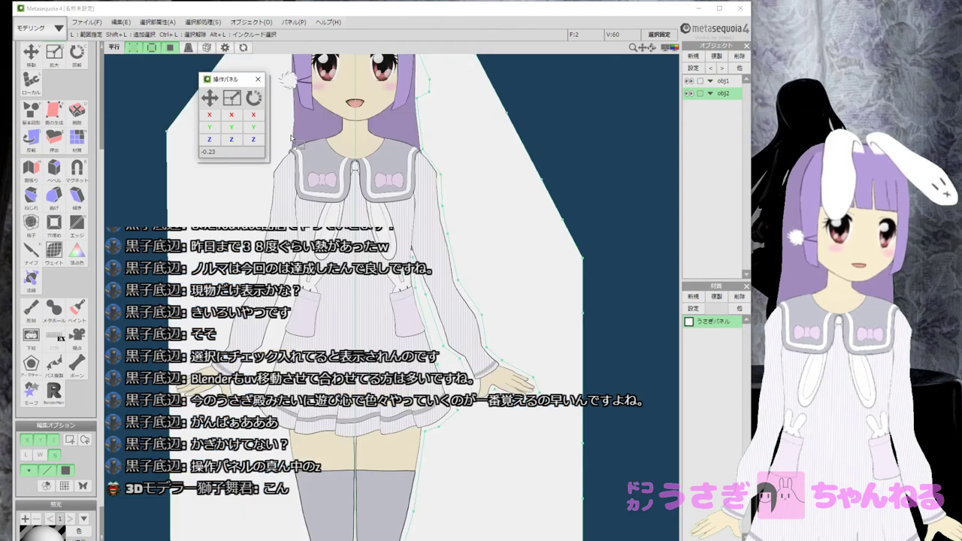
# Fine-tune the selection's X position by -0.29 so the figure's centre line matches the vertical axis.
pyautogui.moveTo(314, 168); pyautogui.dragTo(336, 59, button='middle')
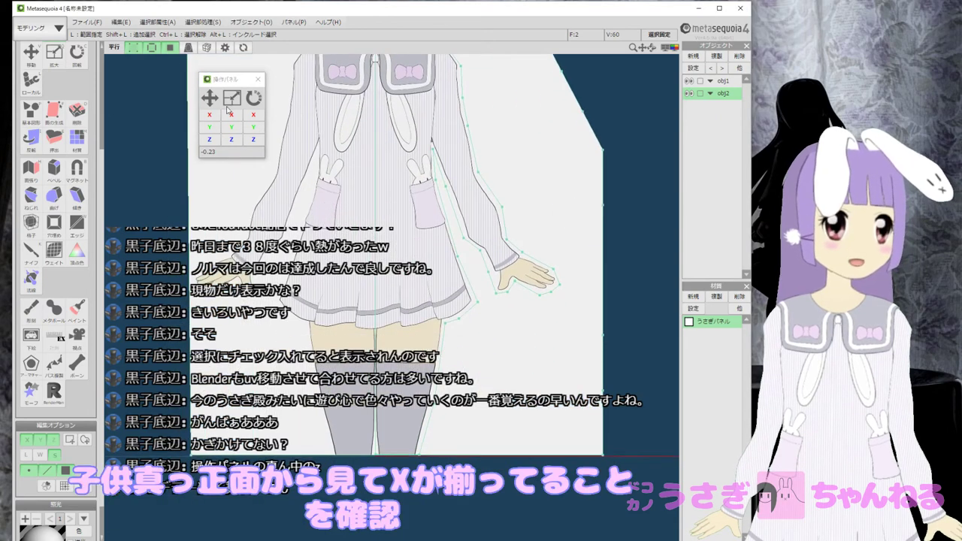
pyautogui.moveTo(210, 117); pyautogui.dragTo(206, 115)
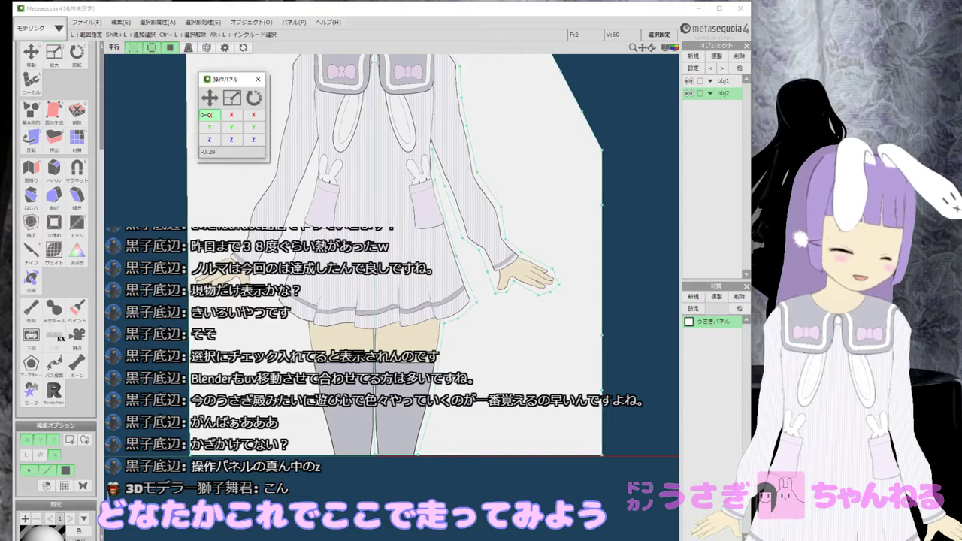
pyautogui.moveTo(205, 115); pyautogui.dragTo(206, 115)
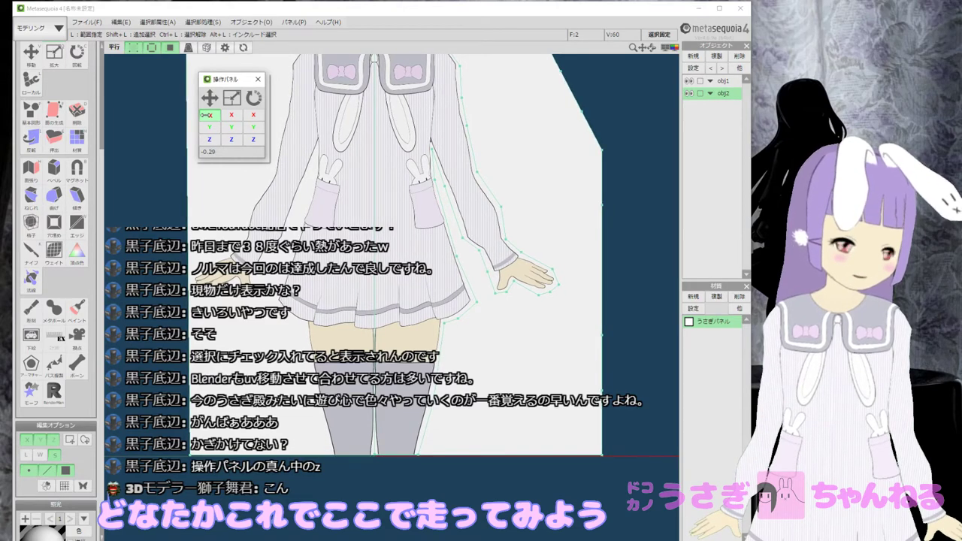
pyautogui.scroll(-3, 441, 206)
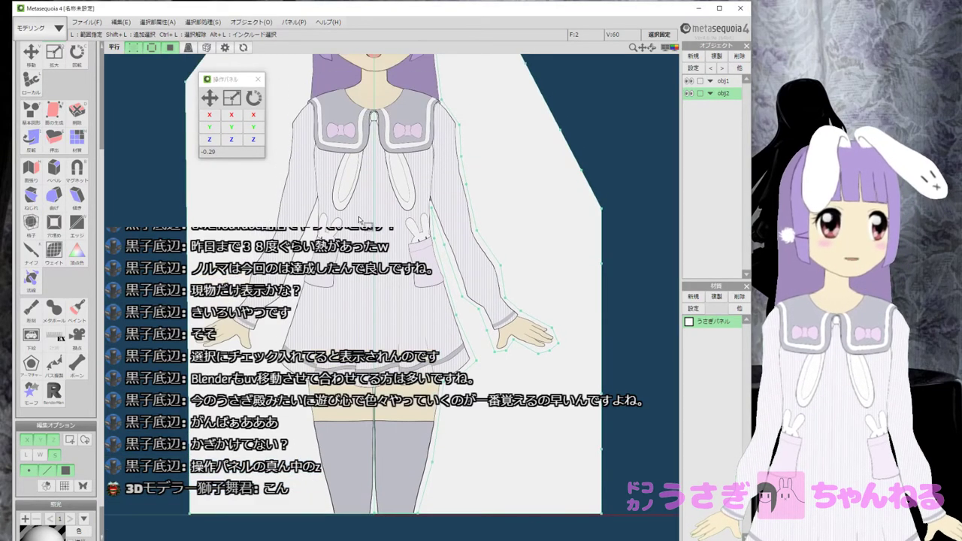
pyautogui.scroll(-2, 441, 207)
# Try mirroring obj2 along the Y axis as well, using separated mirroring in its object settings.
pyautogui.doubleClick(737, 94)
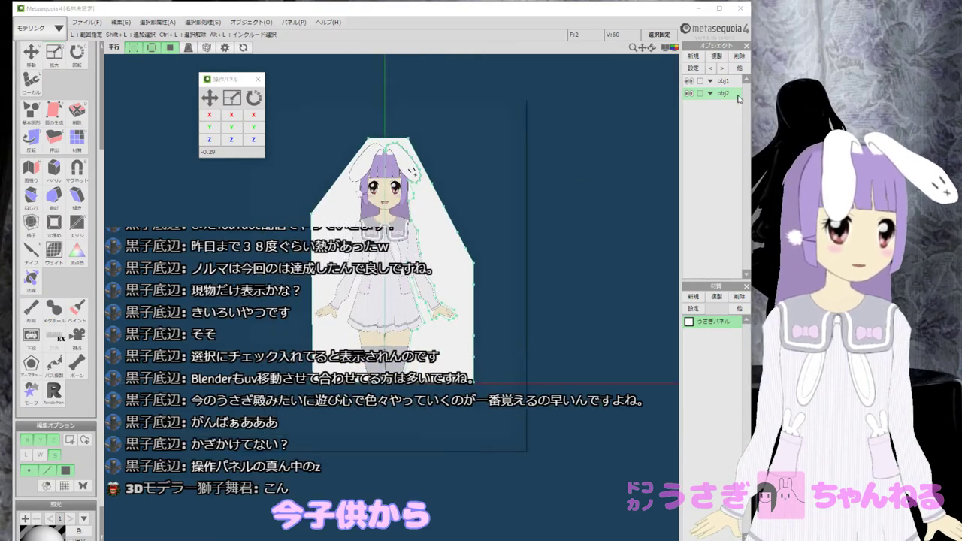
pyautogui.click(380, 340)
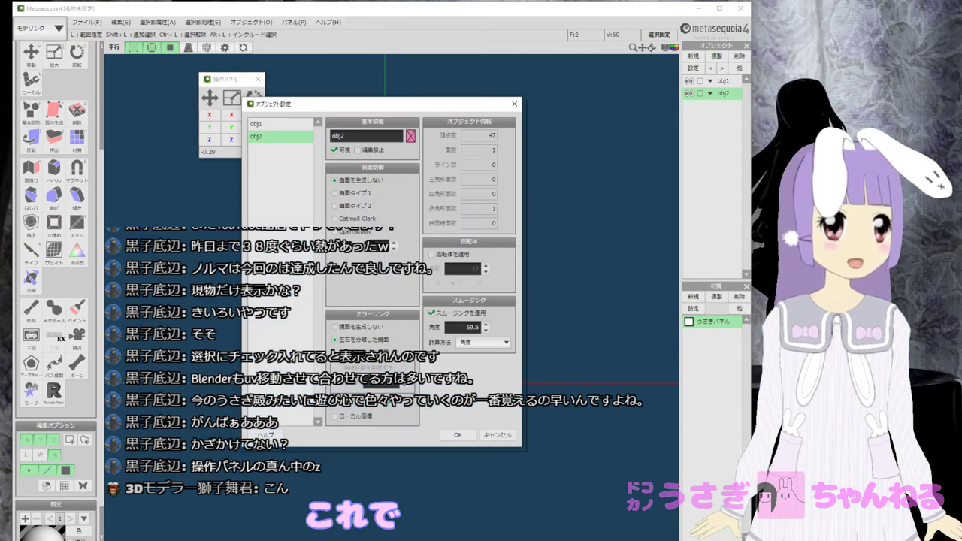
pyautogui.doubleClick(376, 136)
pyautogui.moveTo(401, 113); pyautogui.dragTo(523, 101)
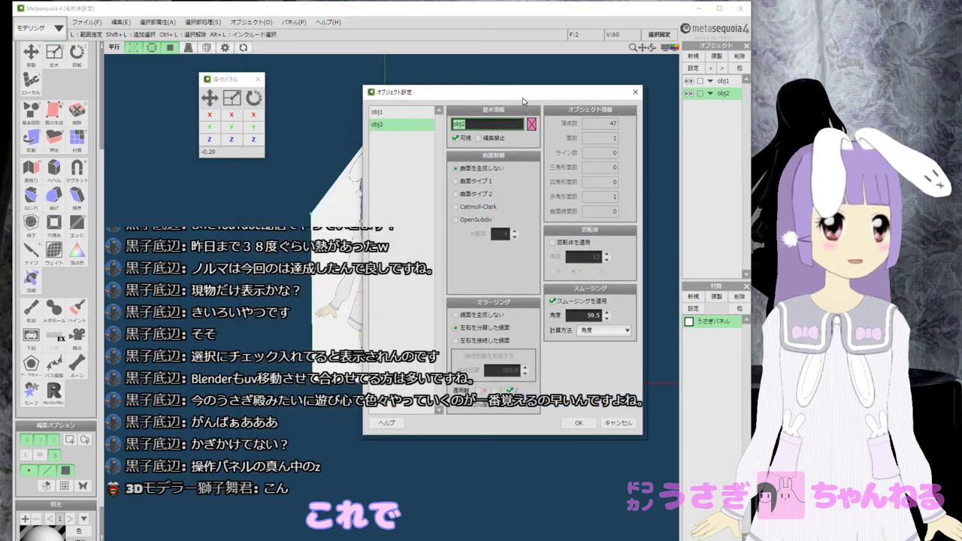
pyautogui.click(494, 390)
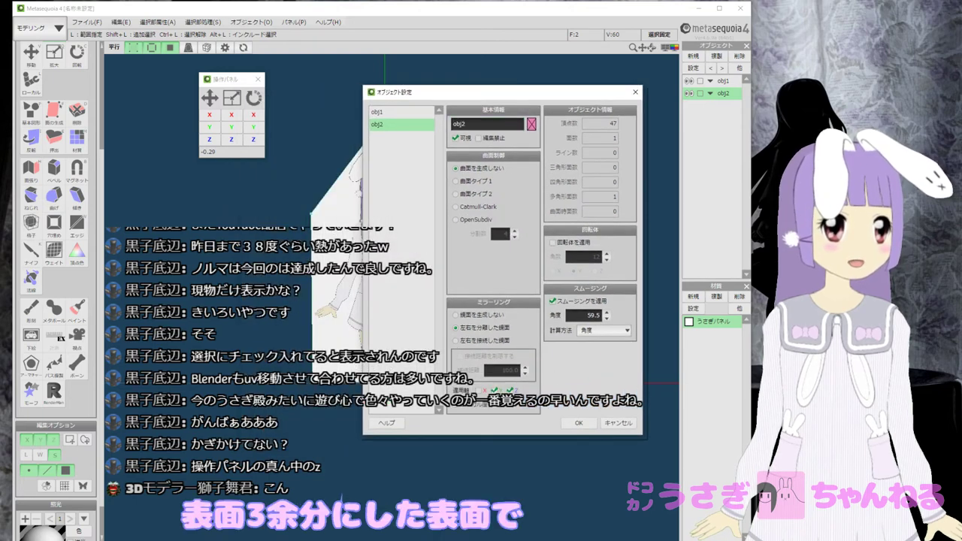
pyautogui.click(578, 425)
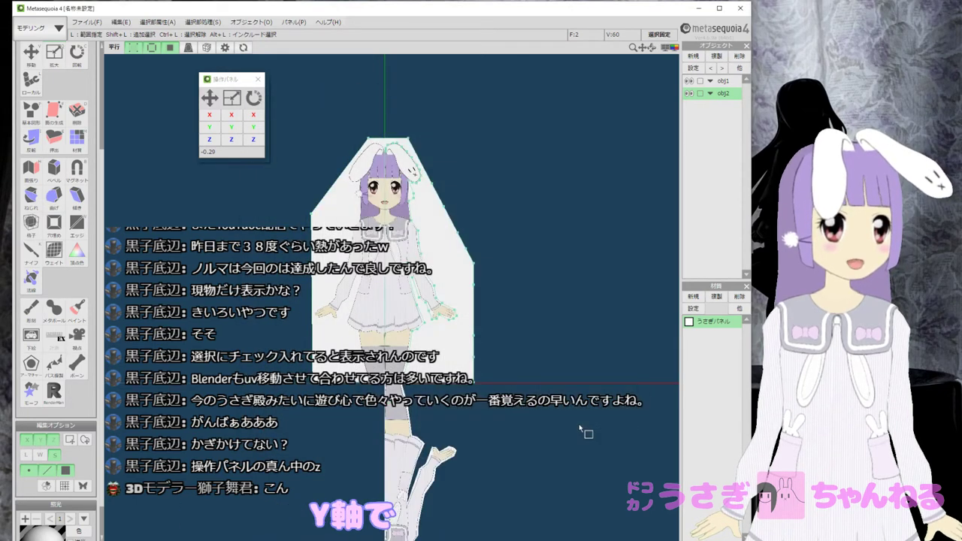
pyautogui.moveTo(527, 296)
pyautogui.mouseDown(button='middle')
pyautogui.moveTo(529, 182)
pyautogui.moveTo(525, 283)
pyautogui.mouseUp(button='middle')
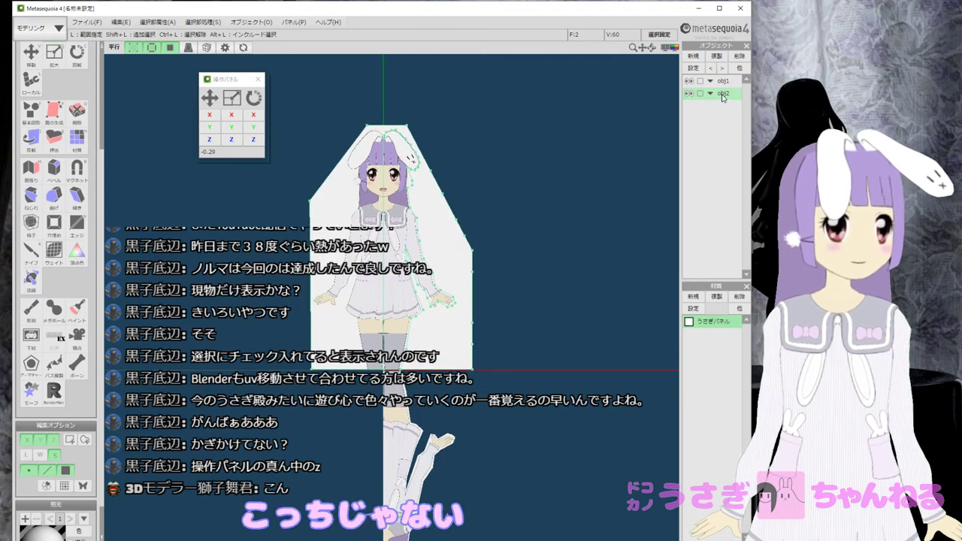
# Remove the Y axis from obj2's mirroring settings and apply the change.
pyautogui.doubleClick(723, 94)
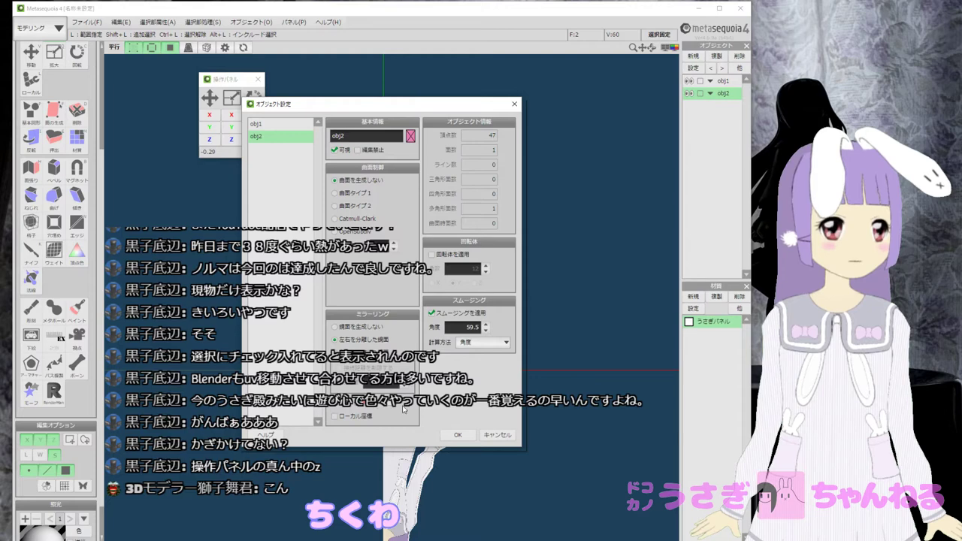
pyautogui.click(459, 436)
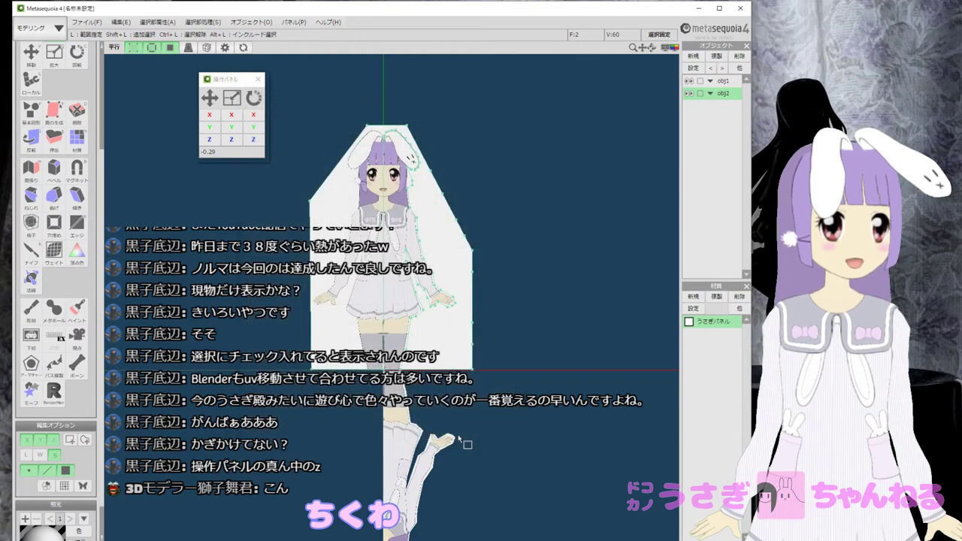
pyautogui.doubleClick(722, 93)
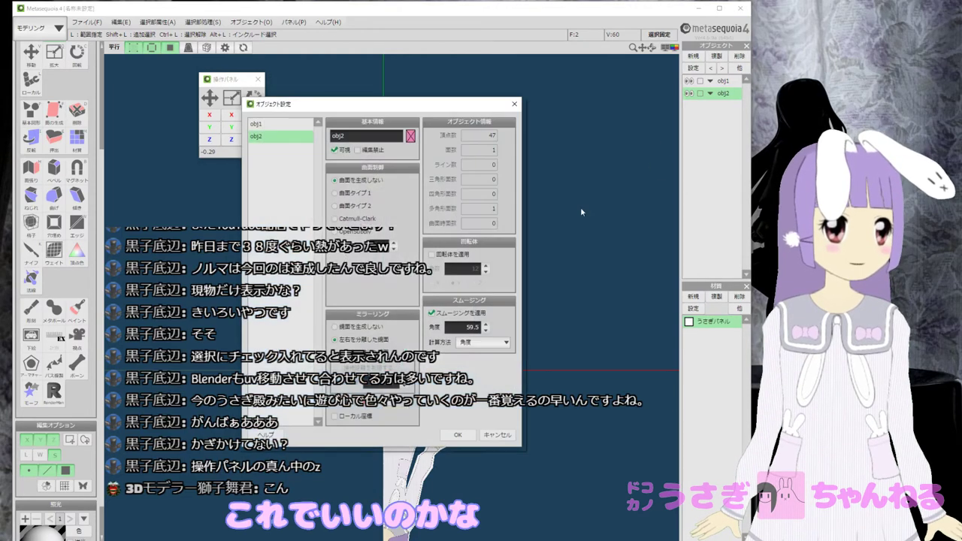
pyautogui.click(375, 404)
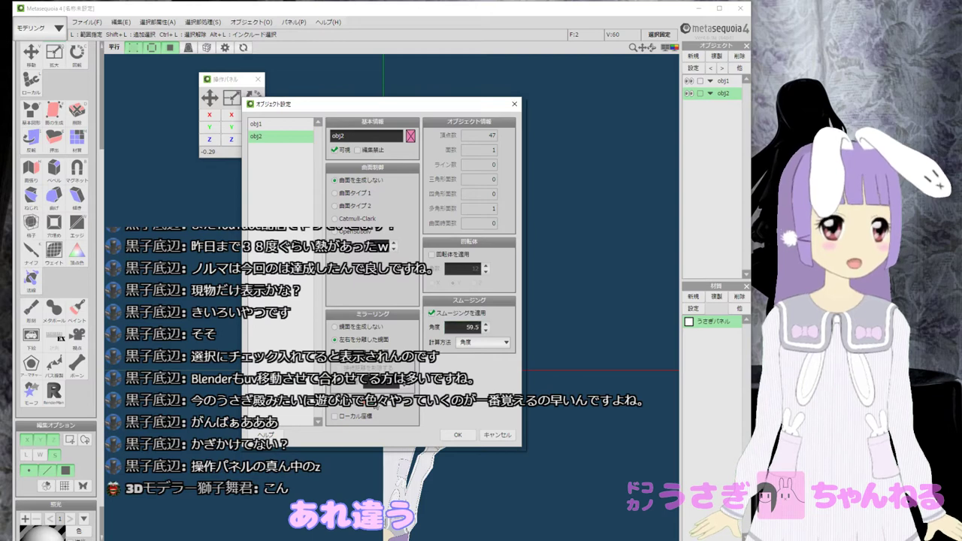
pyautogui.moveTo(422, 111); pyautogui.dragTo(532, 136)
pyautogui.click(568, 461)
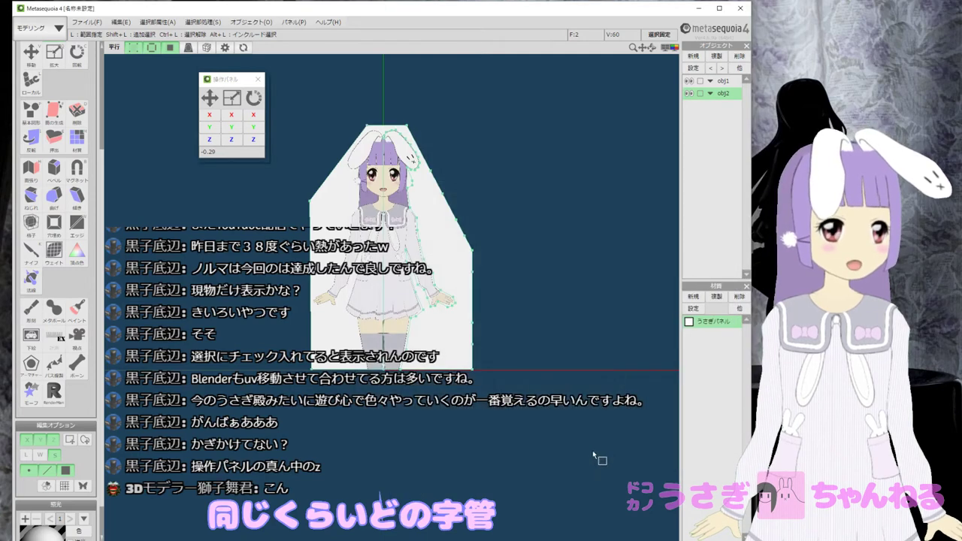
# Hide the reference plane object obj1, leaving only the obj2 half outline in the view.
pyautogui.click(689, 81)
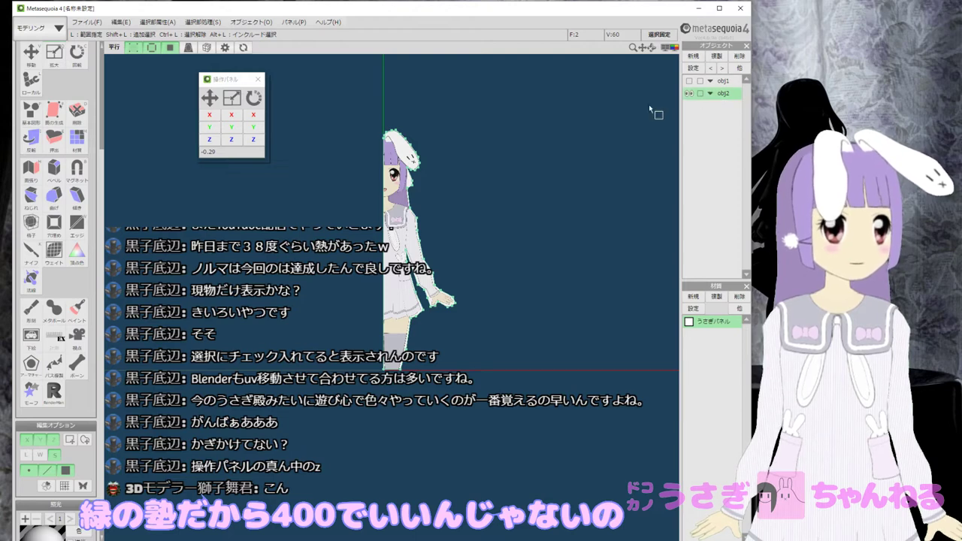
pyautogui.click(232, 129)
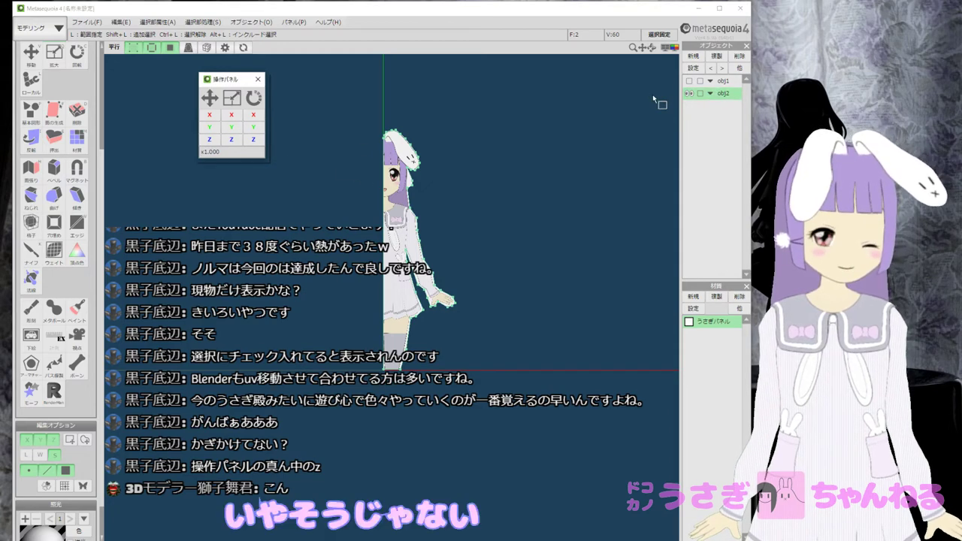
pyautogui.click(710, 95)
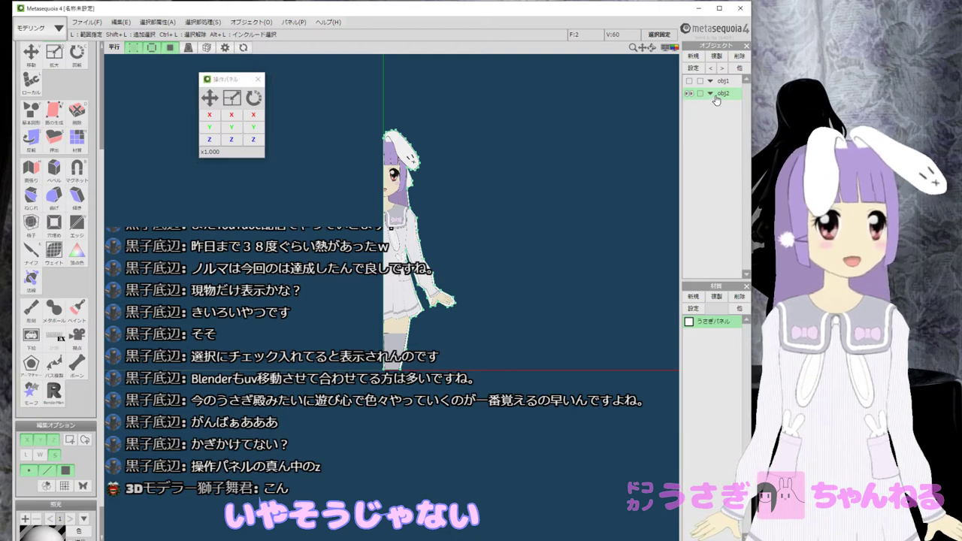
# Set obj2's mirroring to the X axis so the half outline is mirrored across the vertical axis.
pyautogui.doubleClick(722, 94)
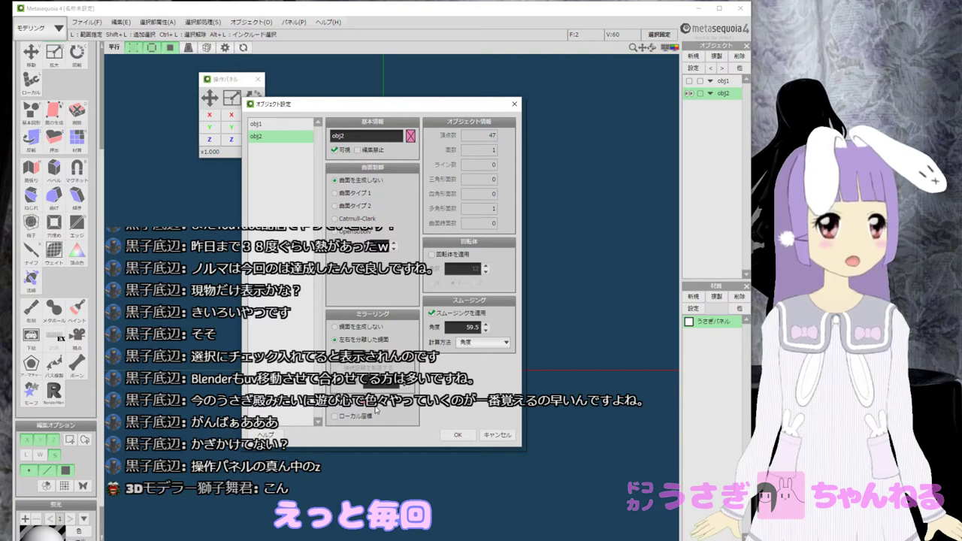
pyautogui.moveTo(426, 109); pyautogui.dragTo(645, 110)
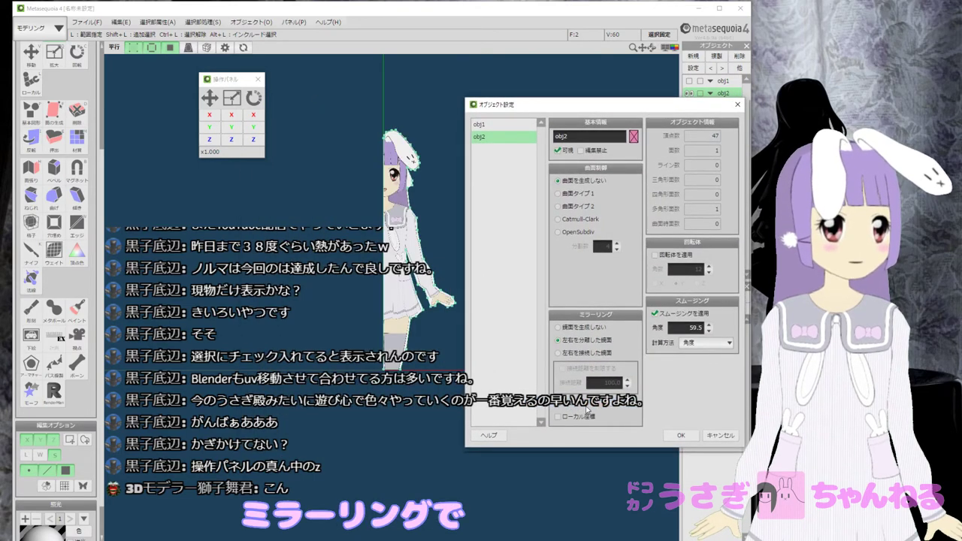
pyautogui.click(680, 435)
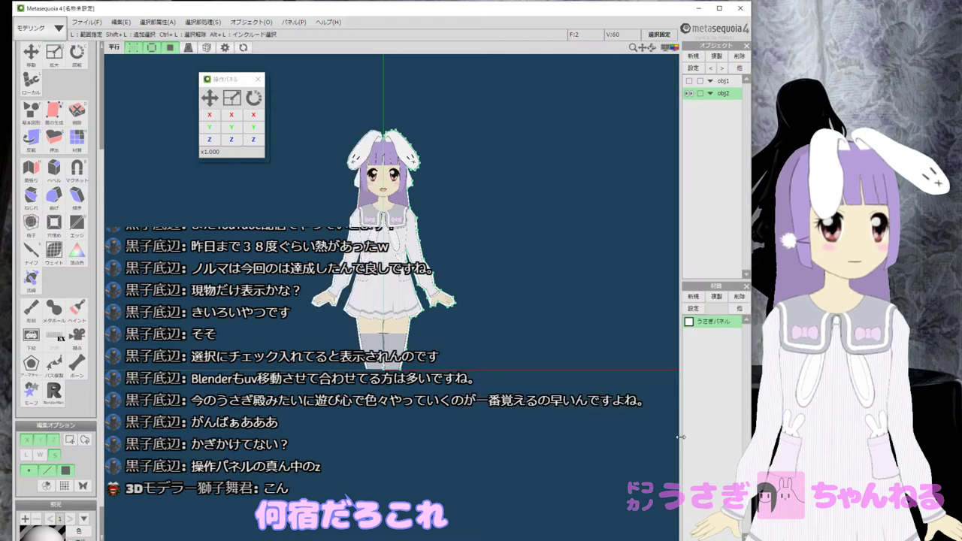
# Examine the mirrored obj2 silhouette up close from head to feet, especially the join along the centre line.
pyautogui.moveTo(458, 209); pyautogui.dragTo(438, 233, button='middle')
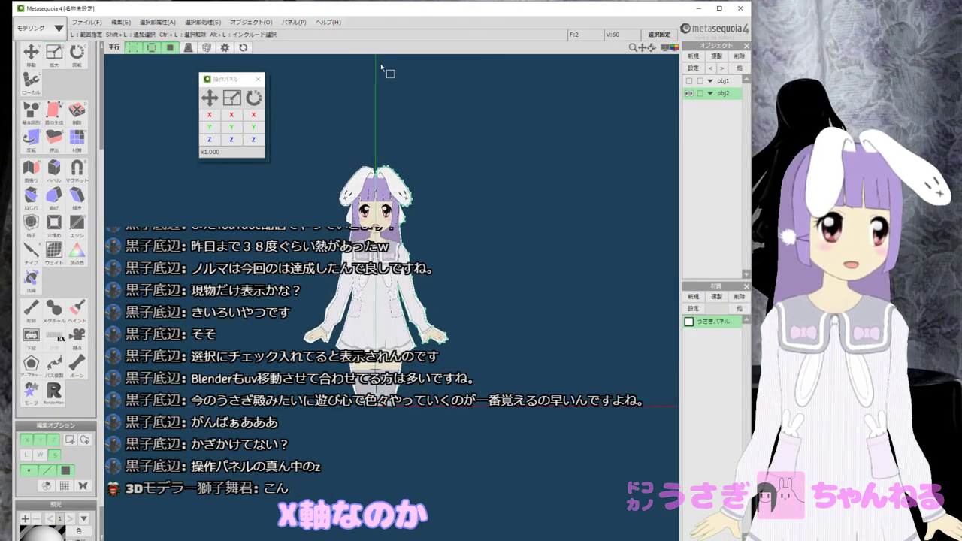
pyautogui.scroll(5, 384, 280)
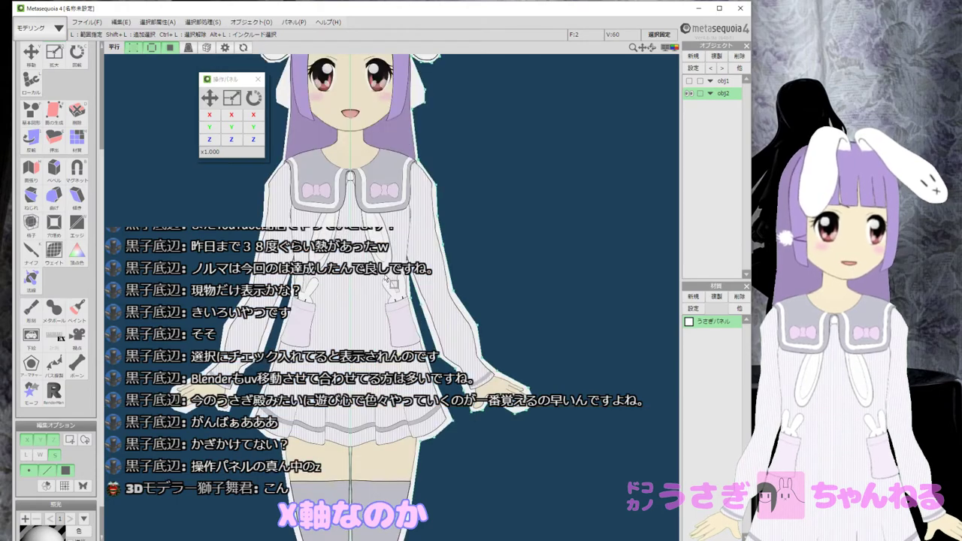
pyautogui.moveTo(402, 202); pyautogui.dragTo(433, 307, button='middle')
pyautogui.scroll(1, 428, 304)
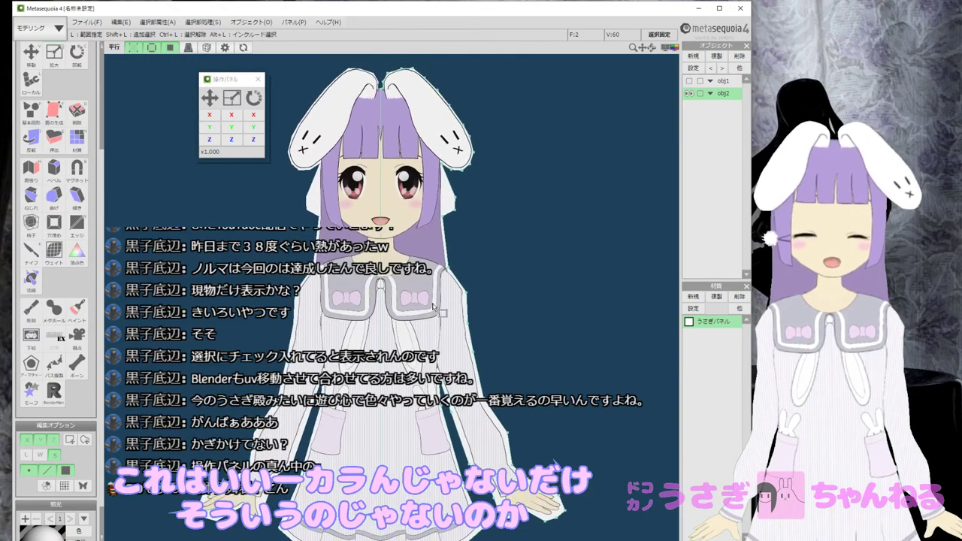
pyautogui.scroll(-3, 433, 306)
pyautogui.scroll(1, 541, 216)
pyautogui.scroll(-1, 538, 225)
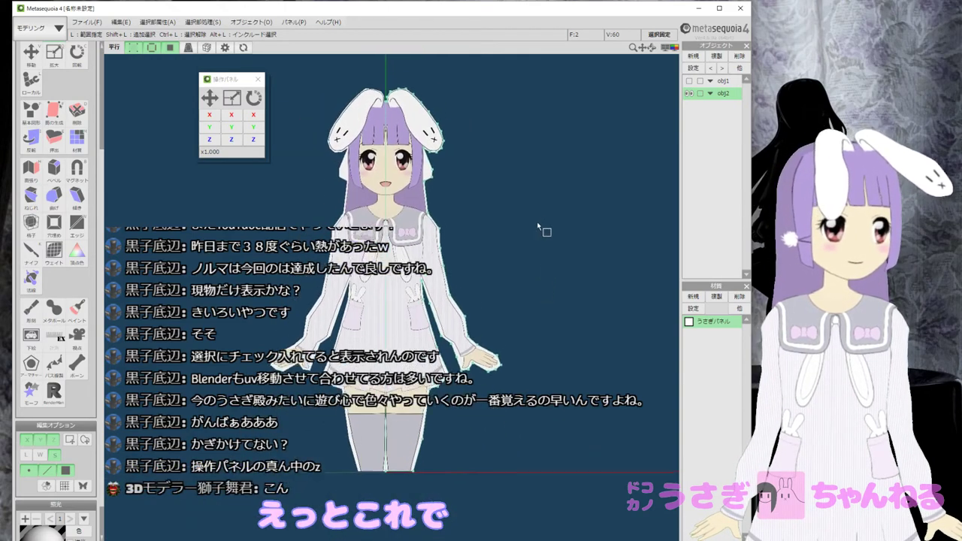
pyautogui.moveTo(538, 226); pyautogui.dragTo(534, 233, button='middle')
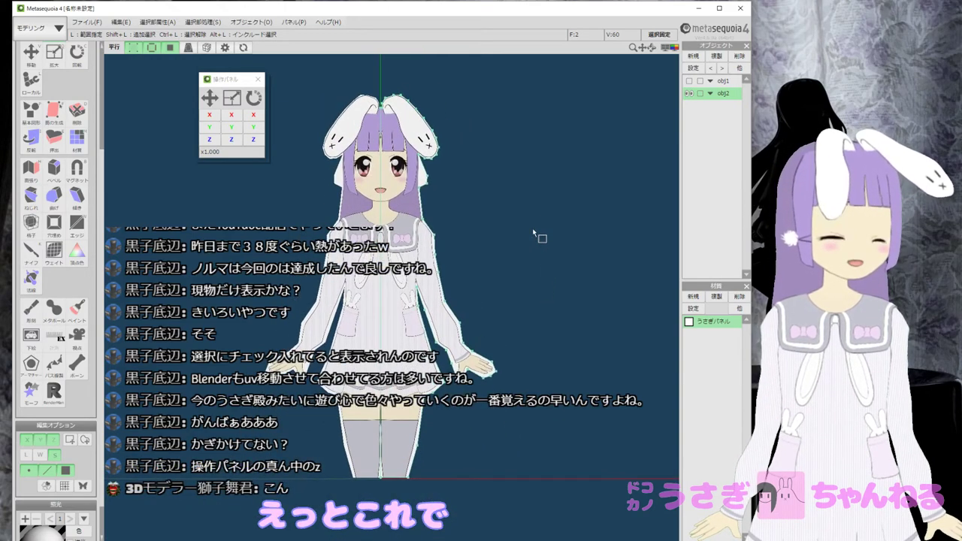
# Freeze obj2's mirror attribute into real geometry within the same object, and check the full silhouette from an angle.
pyautogui.click(282, 22)
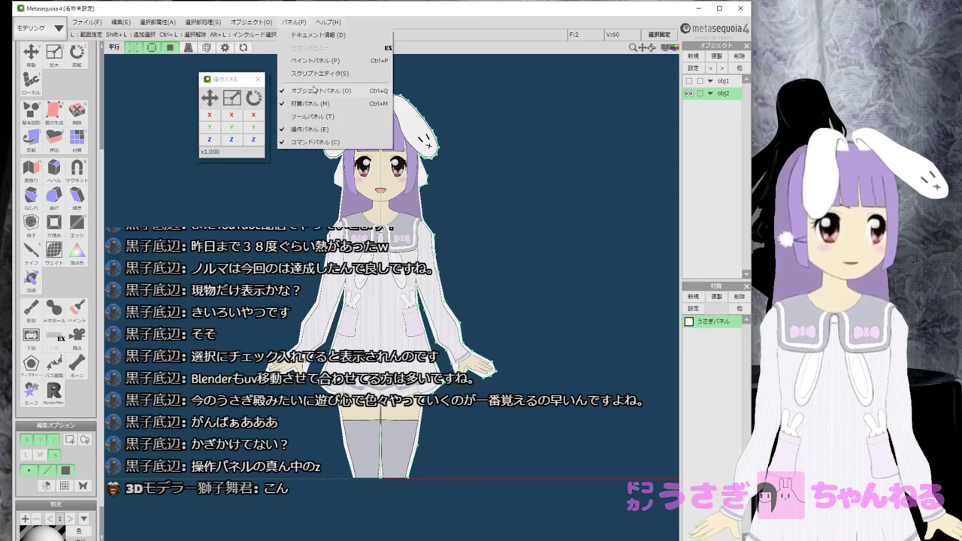
pyautogui.moveTo(252, 22)
pyautogui.click(265, 47)
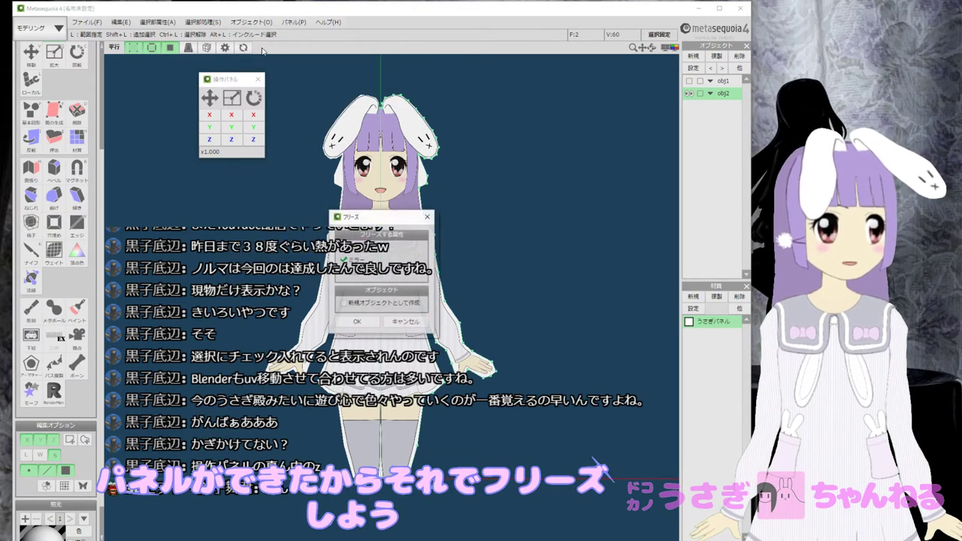
pyautogui.click(366, 323)
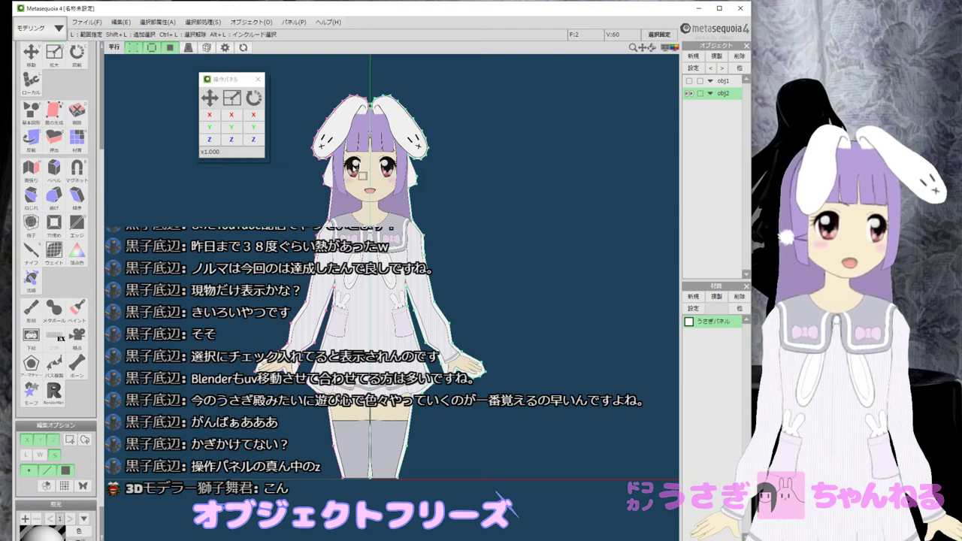
pyautogui.moveTo(431, 193); pyautogui.dragTo(425, 204, button='middle')
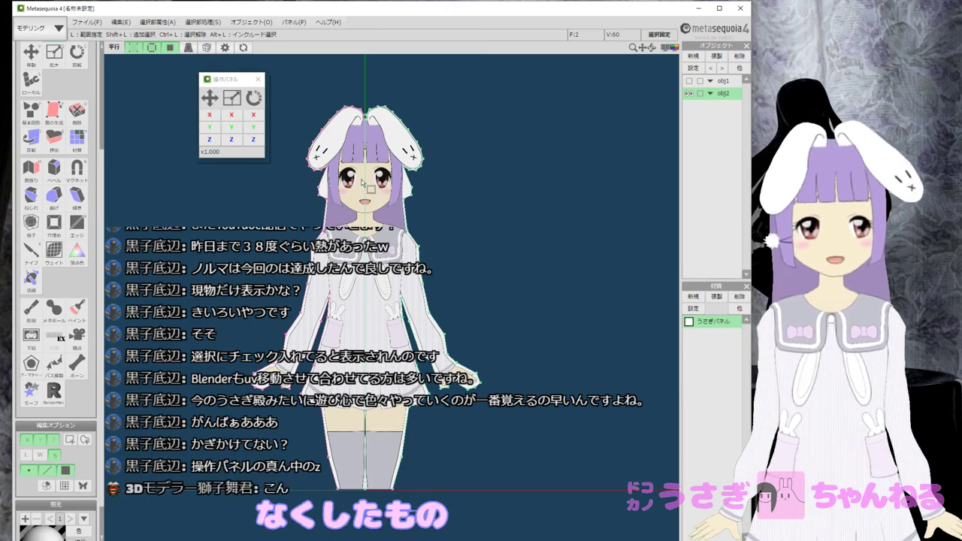
pyautogui.moveTo(373, 190); pyautogui.dragTo(413, 186, button='middle')
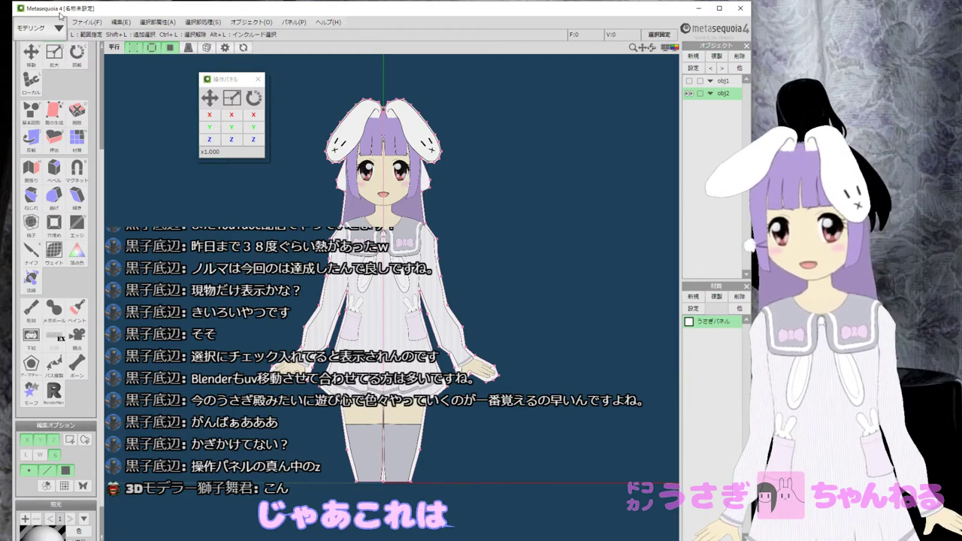
pyautogui.moveTo(439, 203); pyautogui.dragTo(186, 216, button='right')
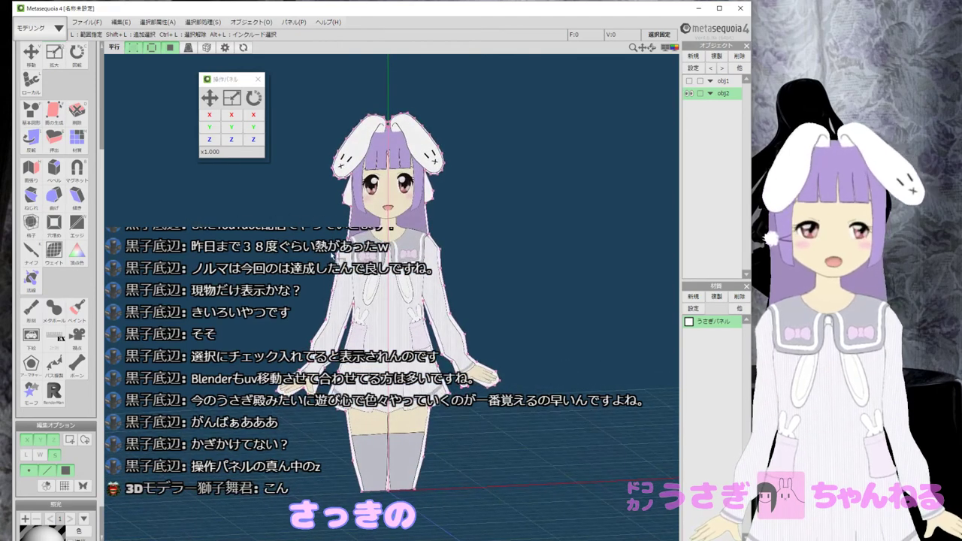
# Switch to the mapping workspace and show the mirrored obj2 silhouette from the front beside its UV layout.
pyautogui.moveTo(331, 253); pyautogui.dragTo(317, 255, button='right')
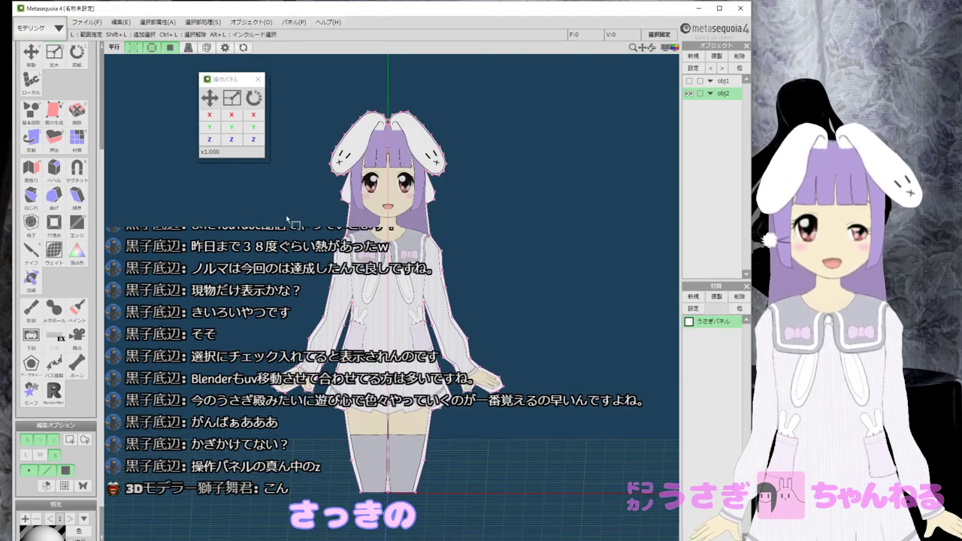
pyautogui.moveTo(291, 222); pyautogui.dragTo(228, 197, button='middle')
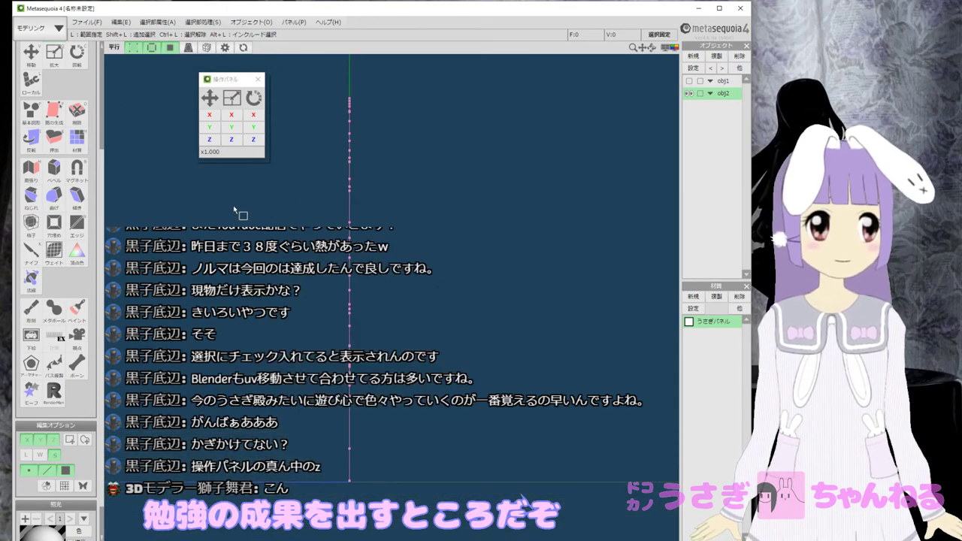
pyautogui.click(55, 31)
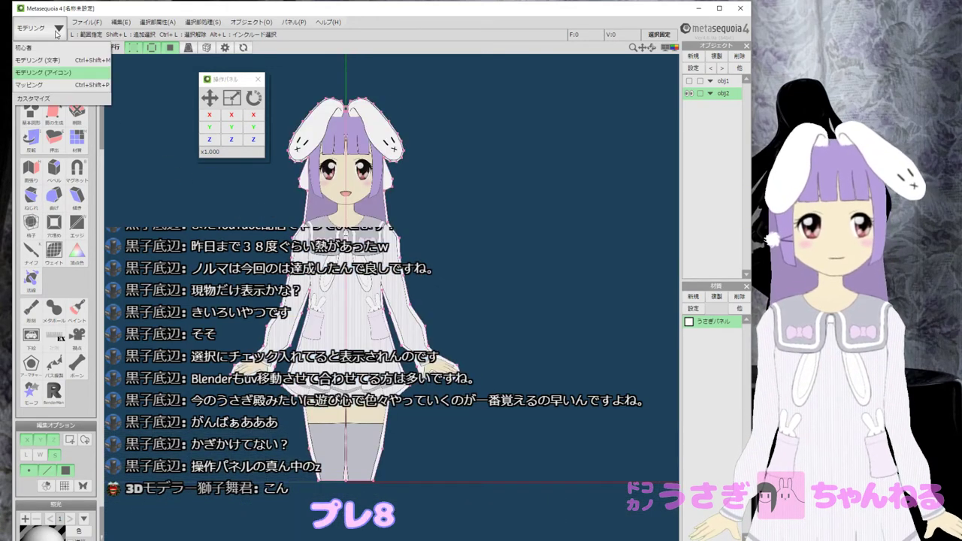
pyautogui.click(57, 83)
pyautogui.moveTo(328, 248); pyautogui.dragTo(461, 243, button='middle')
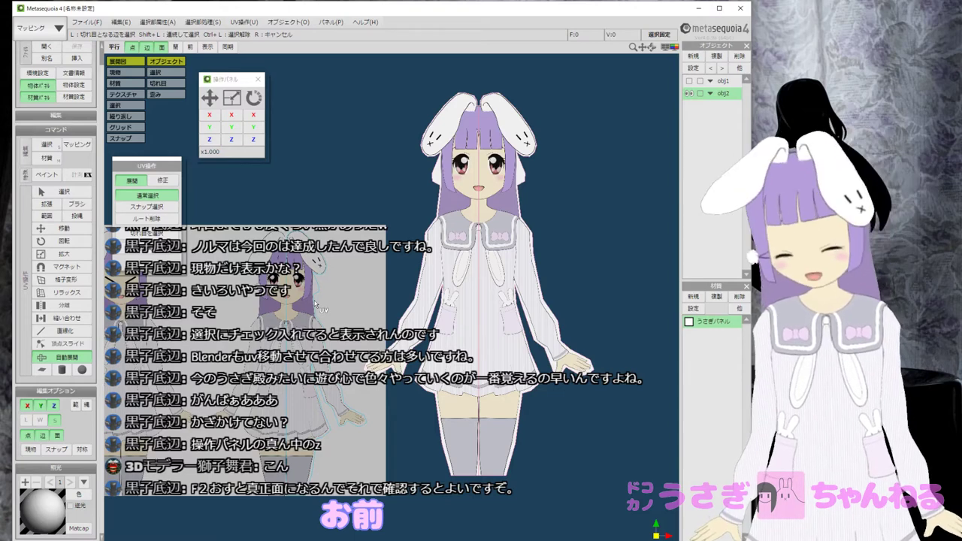
pyautogui.press('F3')
pyautogui.press('F2')
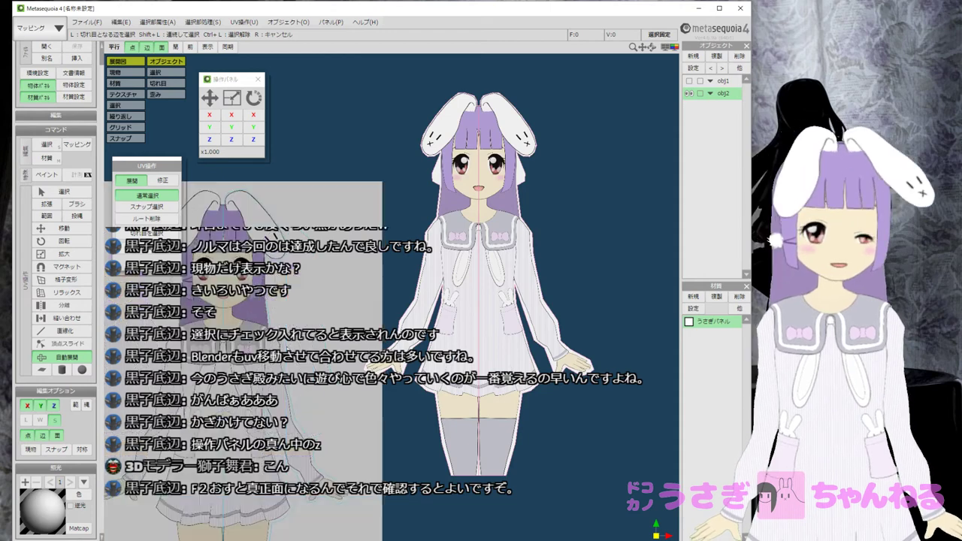
# Apply a planar UV projection to the whole obj2 silhouette from the front.
pyautogui.moveTo(458, 301); pyautogui.dragTo(511, 311, button='middle')
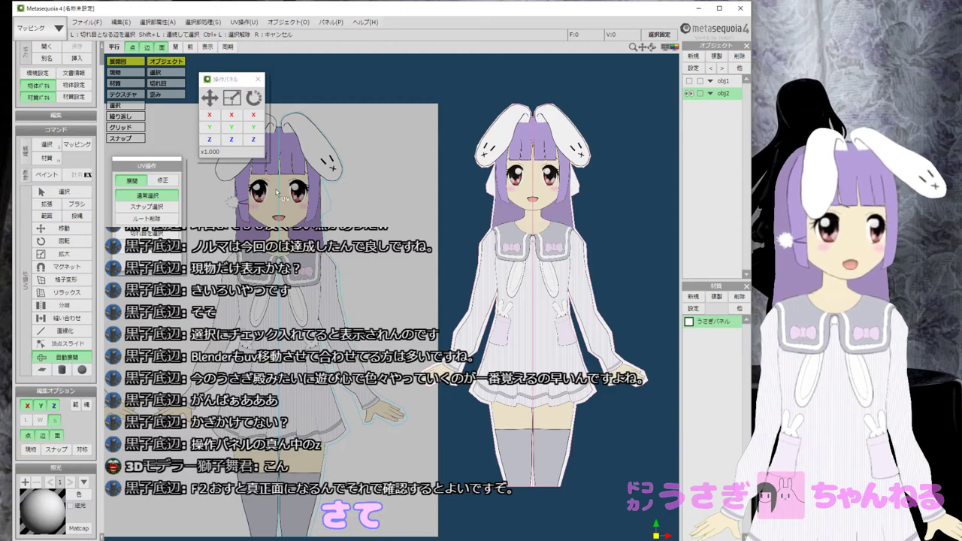
pyautogui.moveTo(275, 194); pyautogui.dragTo(295, 195, button='middle')
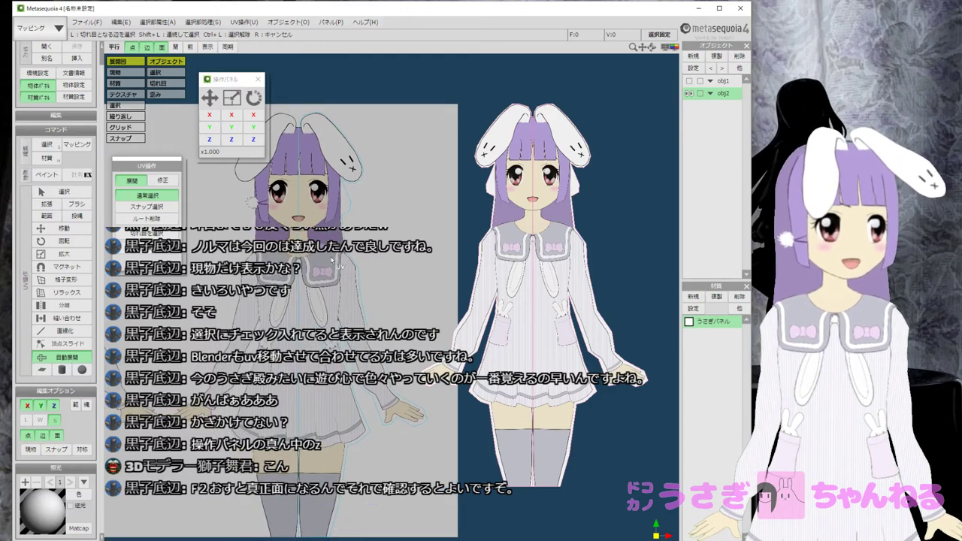
pyautogui.moveTo(291, 301); pyautogui.dragTo(293, 276, button='middle')
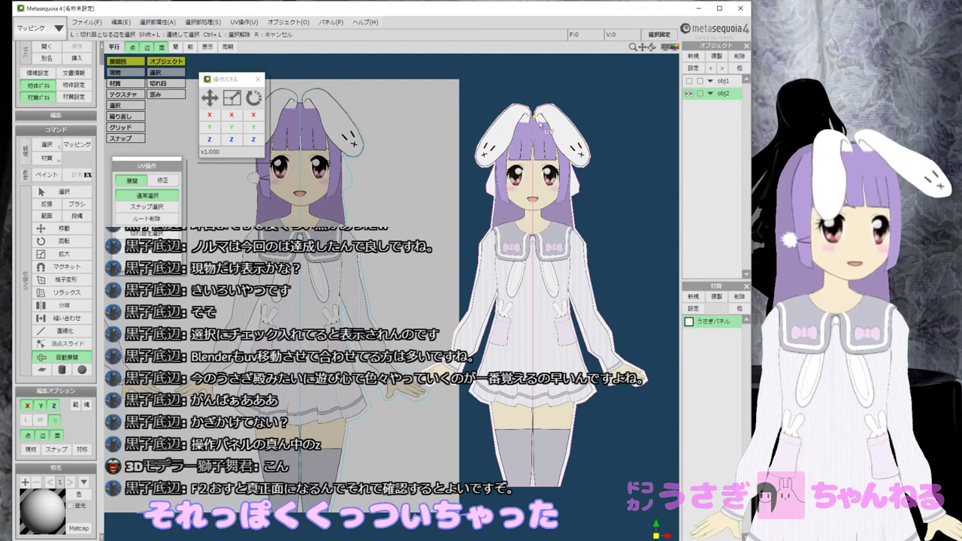
pyautogui.moveTo(435, 204); pyautogui.dragTo(441, 265, button='middle')
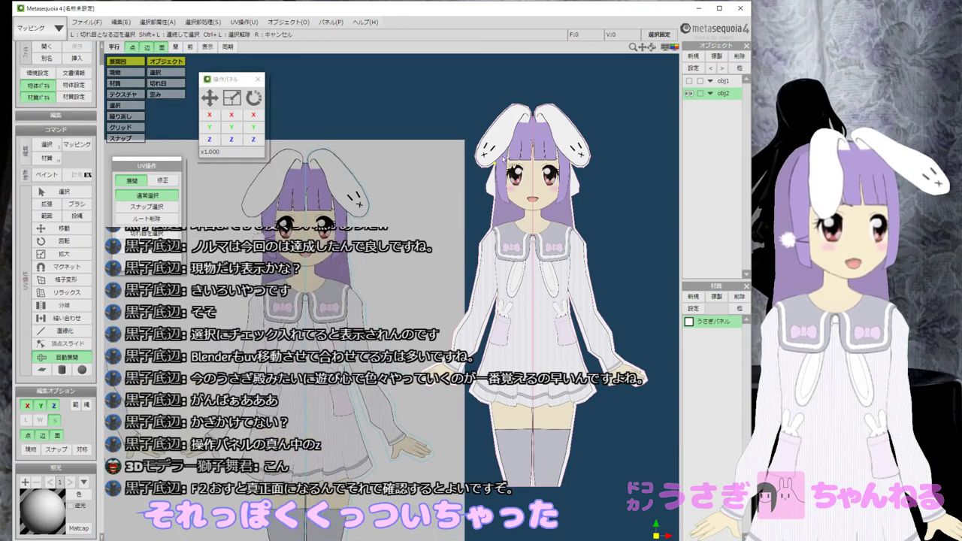
pyautogui.moveTo(565, 266); pyautogui.dragTo(574, 297, button='middle')
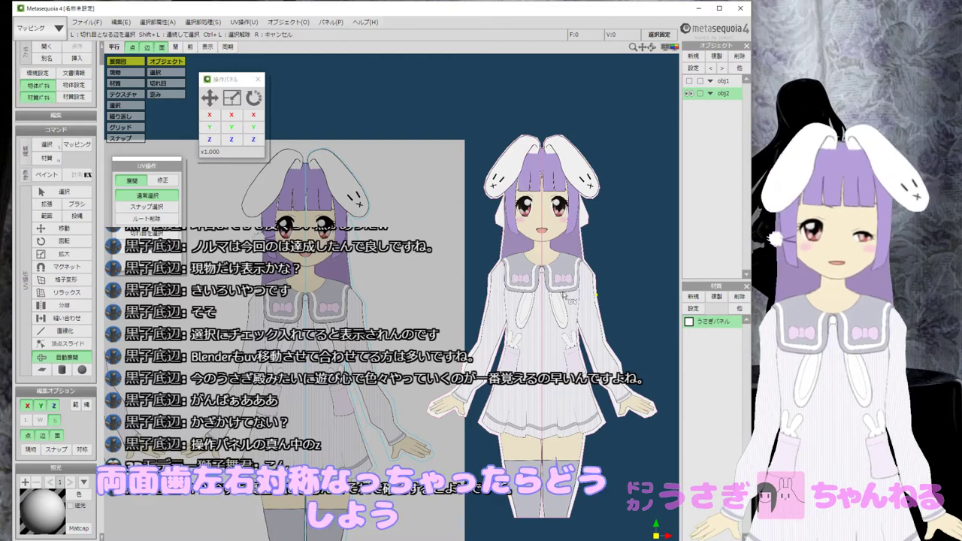
pyautogui.moveTo(535, 287); pyautogui.dragTo(536, 285, button='middle')
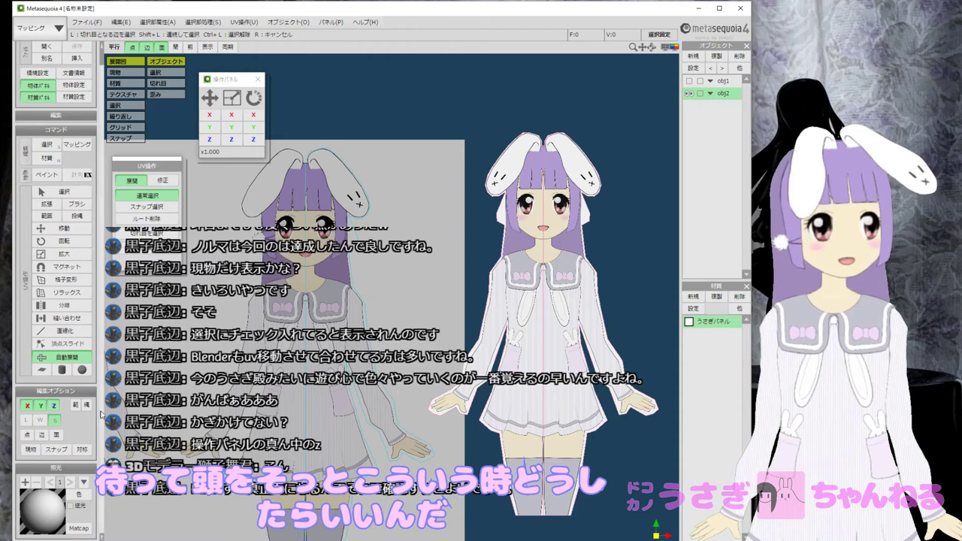
pyautogui.click(42, 371)
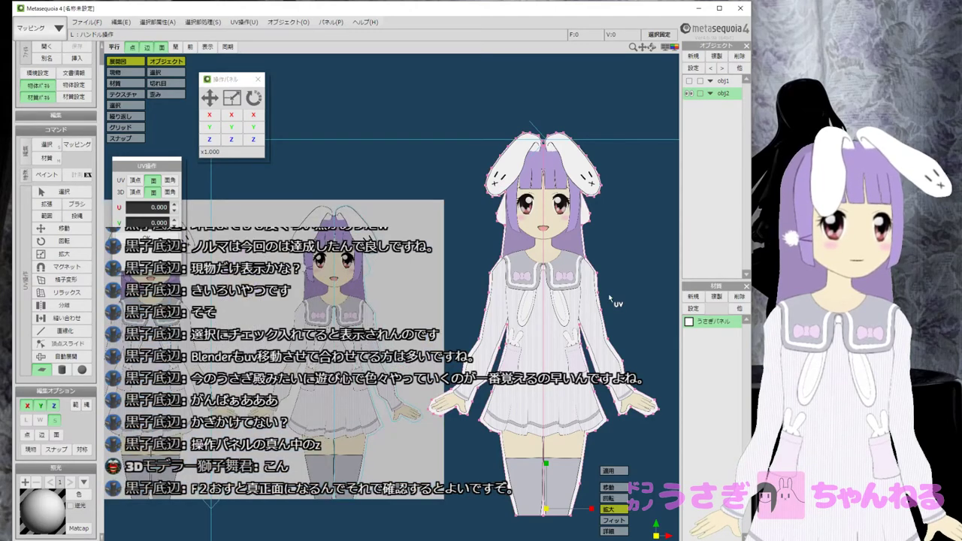
pyautogui.click(615, 473)
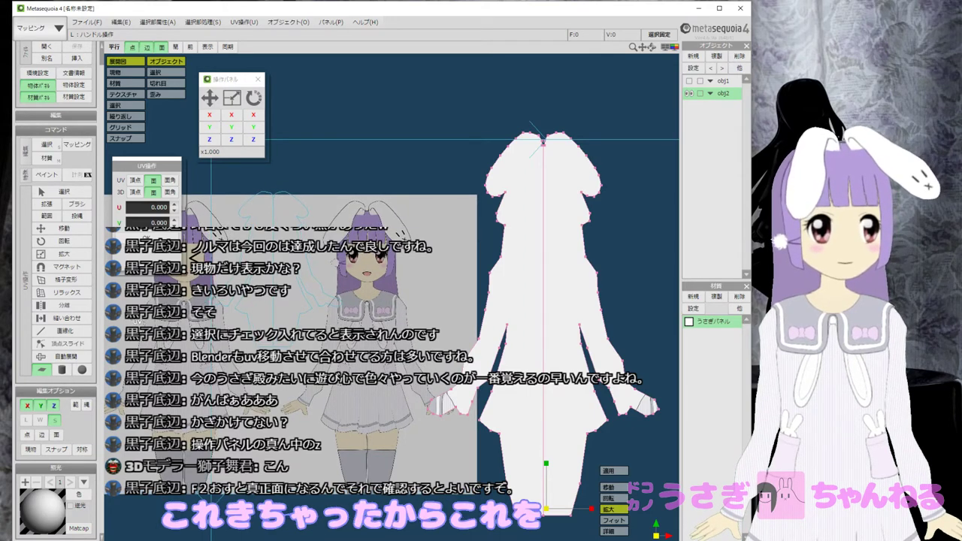
# Select the projected silhouette's UVs and move them onto the open-eyed character drawing in the texture.
pyautogui.click(54, 194)
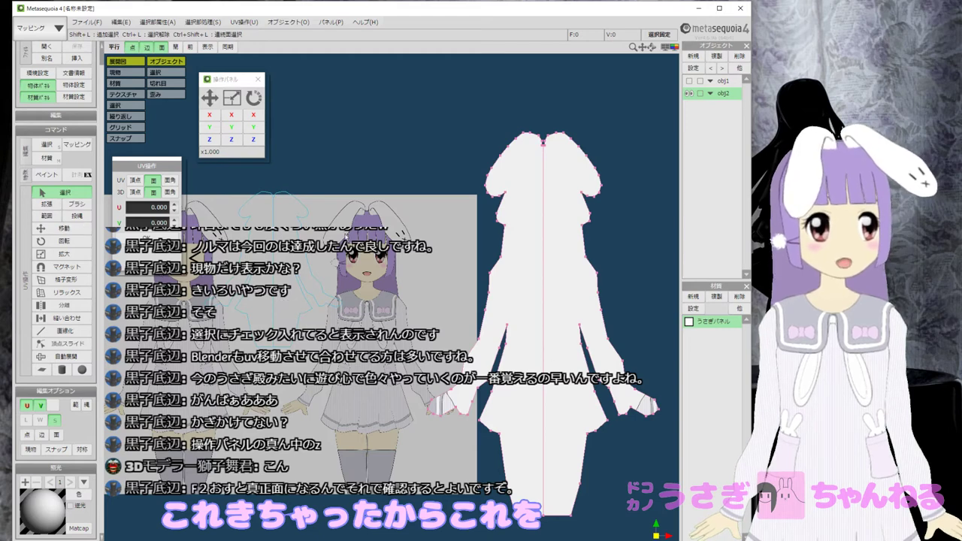
pyautogui.moveTo(317, 272); pyautogui.dragTo(305, 254)
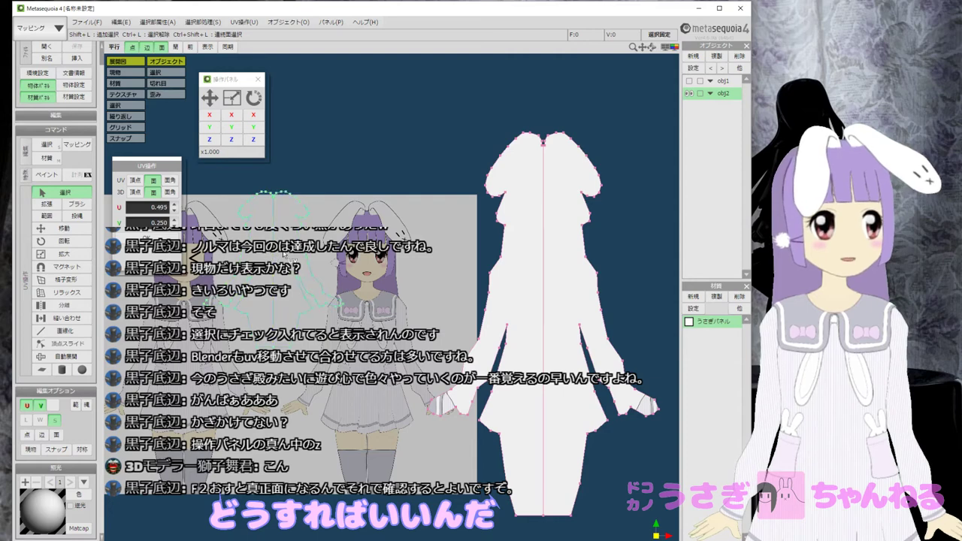
pyautogui.click(64, 228)
pyautogui.moveTo(305, 275); pyautogui.dragTo(379, 278)
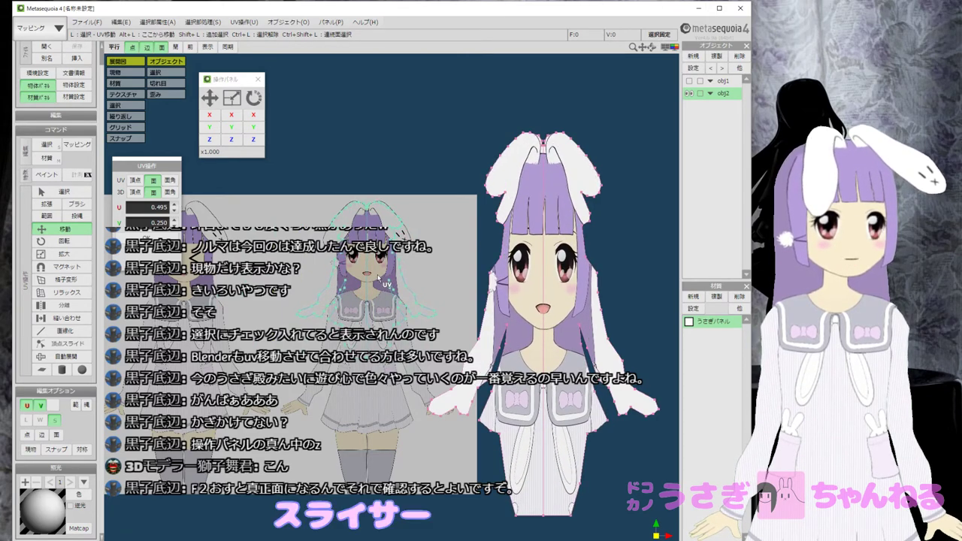
pyautogui.moveTo(381, 280); pyautogui.dragTo(382, 342)
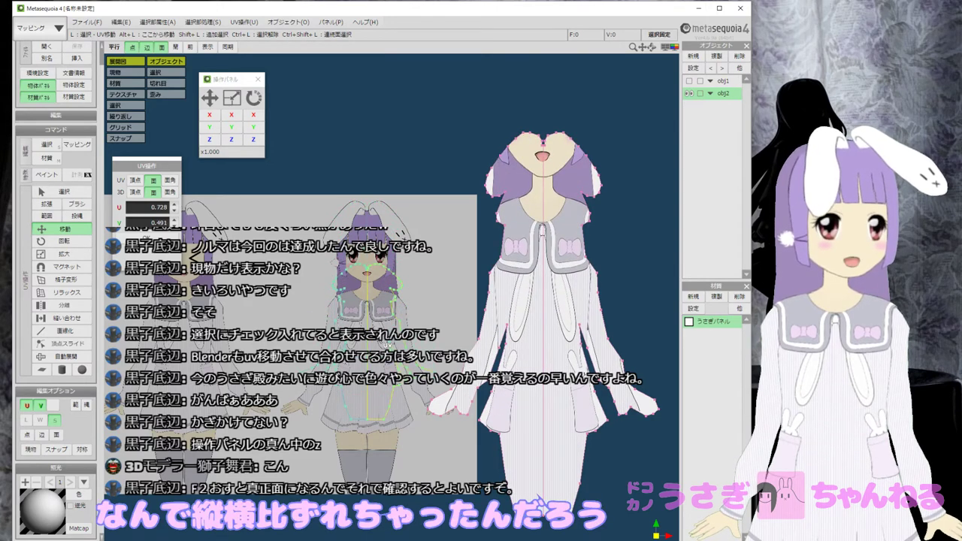
pyautogui.scroll(4, 381, 341)
pyautogui.moveTo(368, 251); pyautogui.dragTo(371, 259, button='middle')
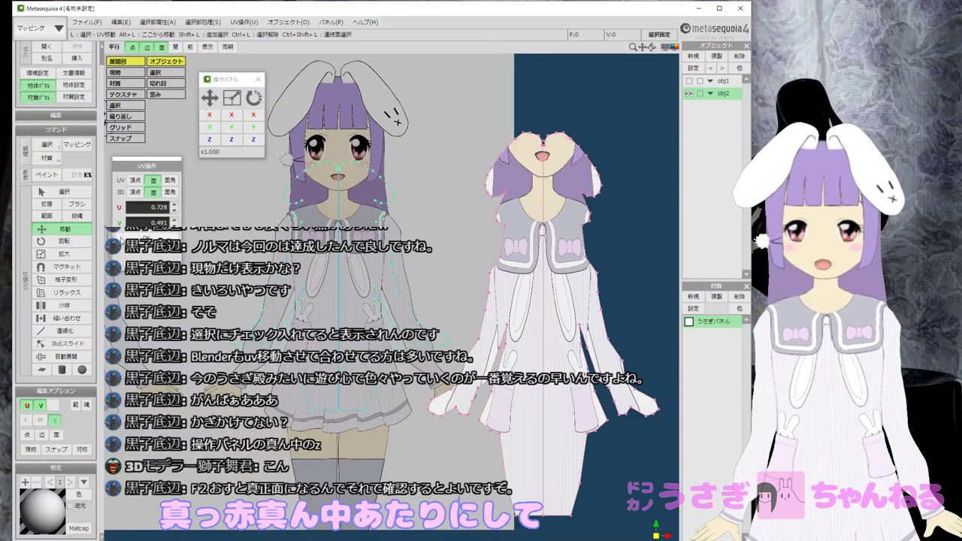
# Enlarge the silhouette's UVs until they span the character drawing from the ears to the legs.
pyautogui.click(64, 254)
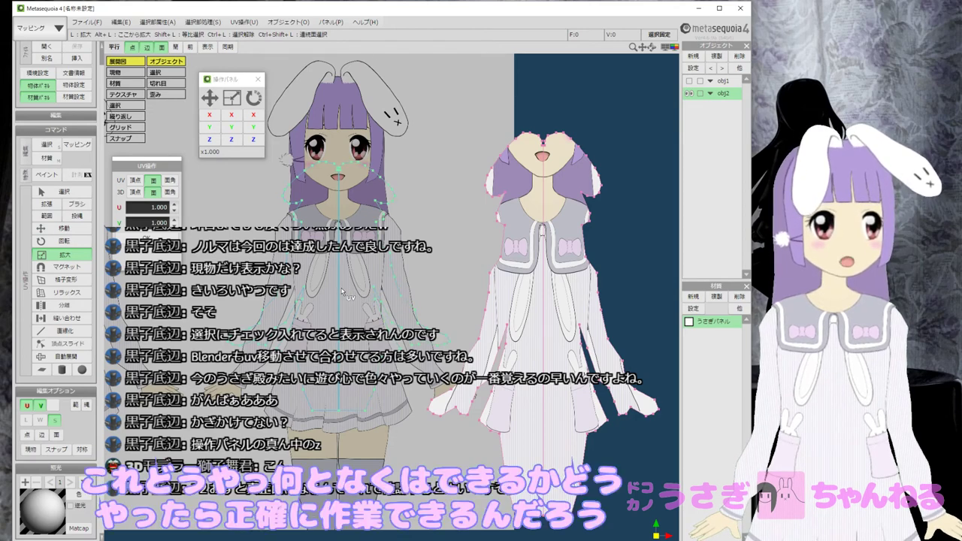
pyautogui.moveTo(342, 292); pyautogui.dragTo(343, 286)
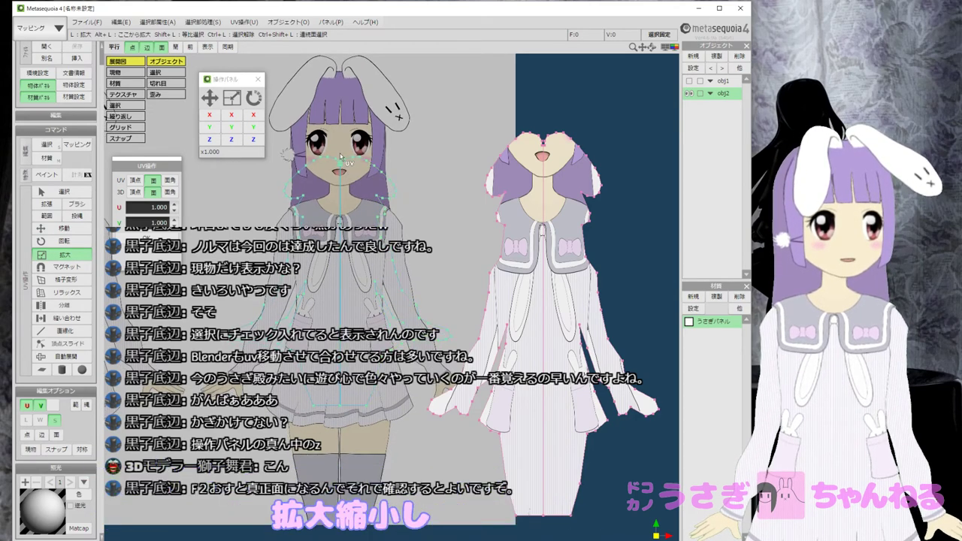
pyautogui.click(74, 194)
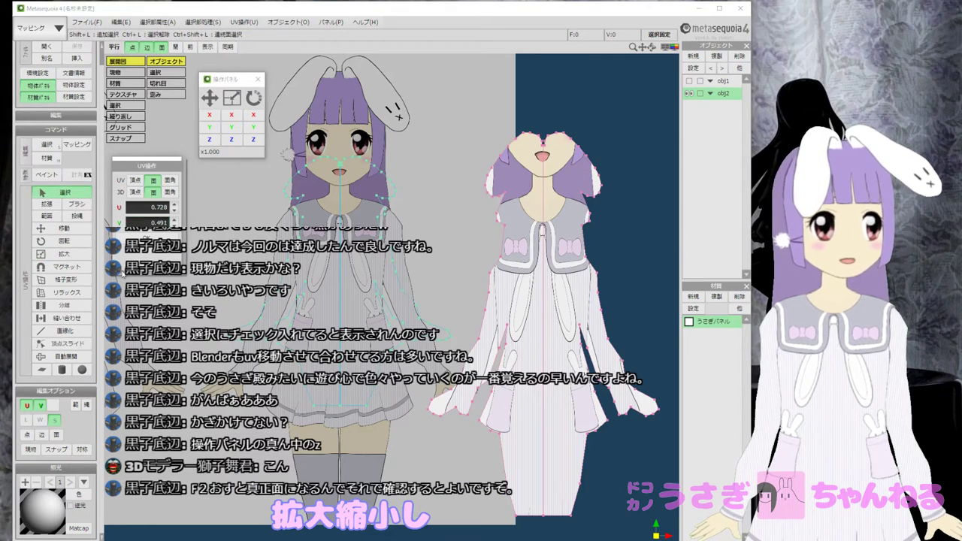
pyautogui.click(64, 229)
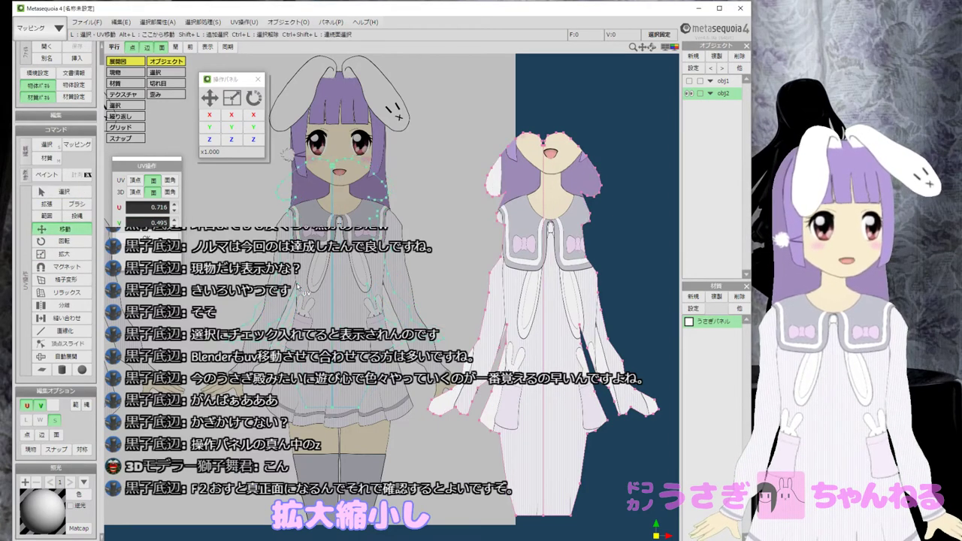
pyautogui.click(64, 254)
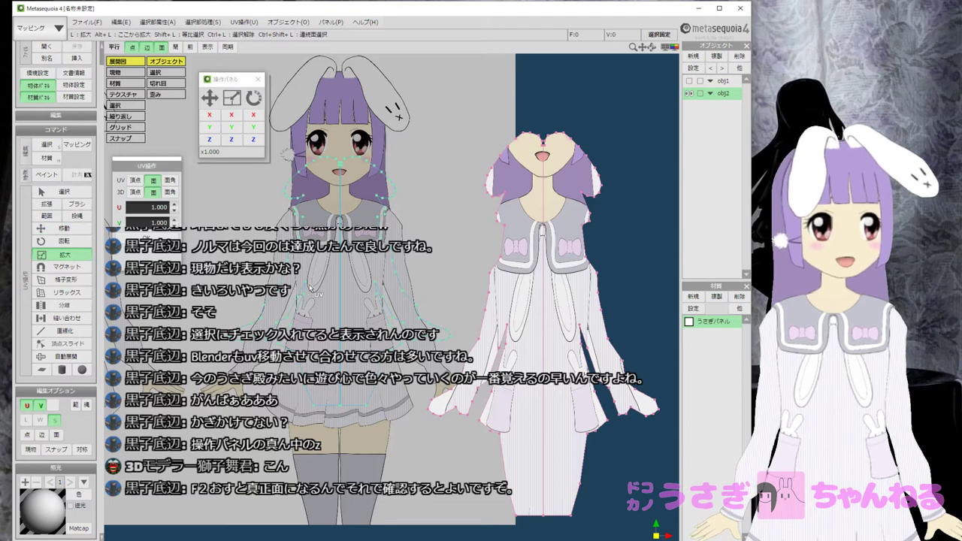
pyautogui.moveTo(364, 260); pyautogui.dragTo(356, 233)
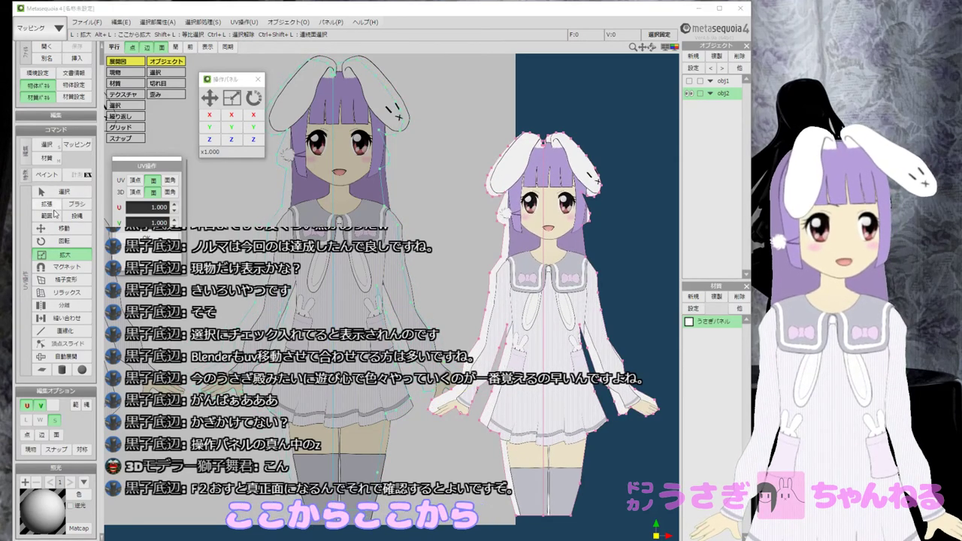
# Centre the silhouette's UVs on the character drawing and widen them to match its outline.
pyautogui.click(57, 230)
pyautogui.moveTo(344, 277); pyautogui.dragTo(351, 274)
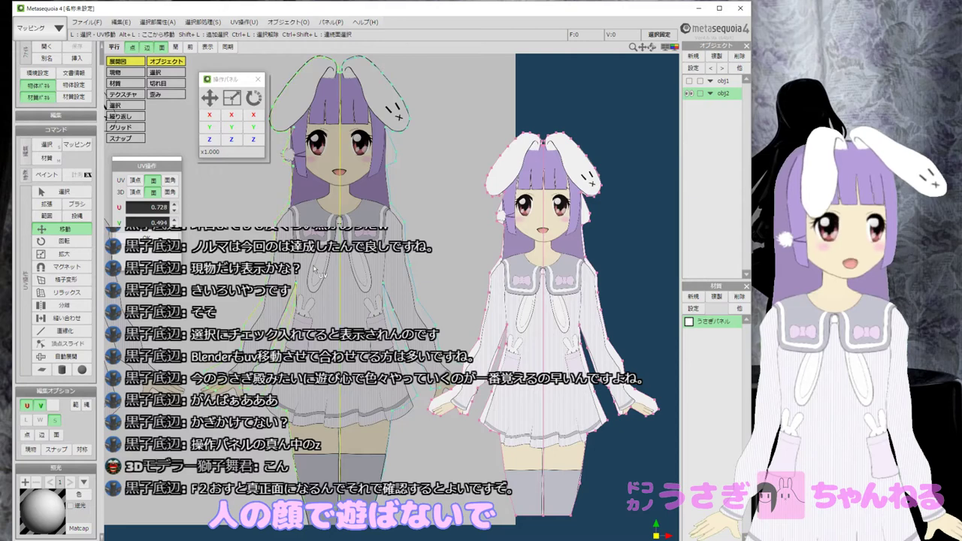
pyautogui.click(64, 254)
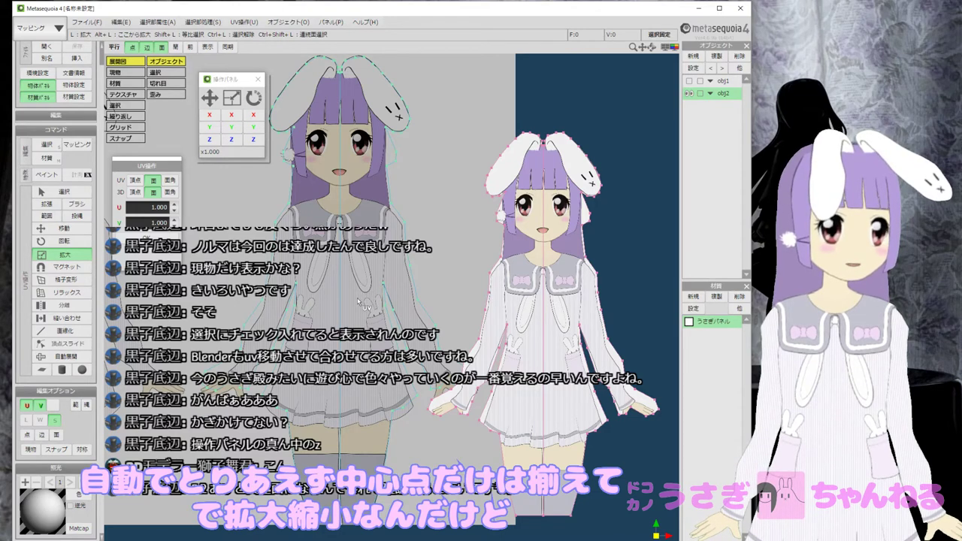
pyautogui.moveTo(356, 269)
pyautogui.mouseDown()
pyautogui.moveTo(353, 302)
pyautogui.moveTo(365, 267)
pyautogui.moveTo(399, 269)
pyautogui.moveTo(370, 272)
pyautogui.mouseUp()
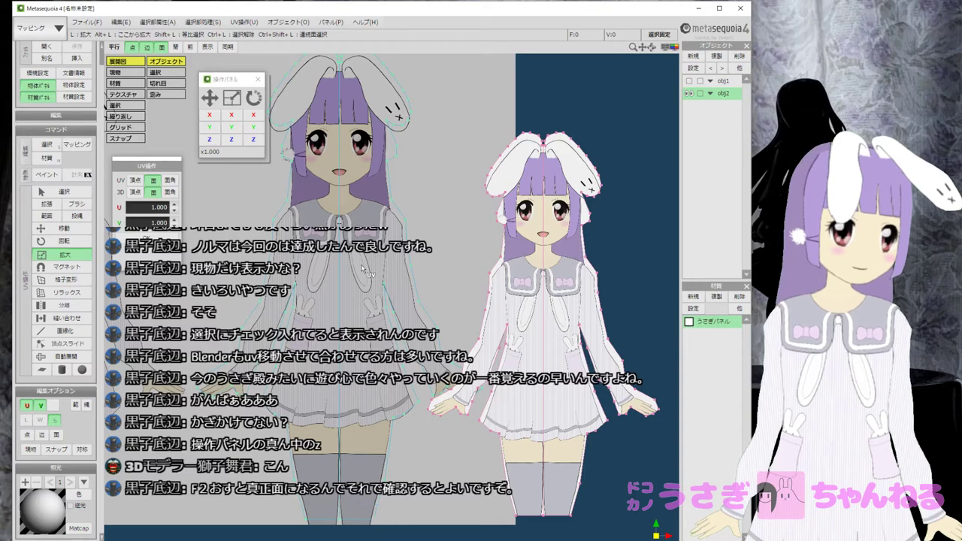
# Try shifting the fitted UVs on the character drawing again, and undo the move.
pyautogui.click(52, 227)
pyautogui.doubleClick(508, 300)
pyautogui.doubleClick(569, 342)
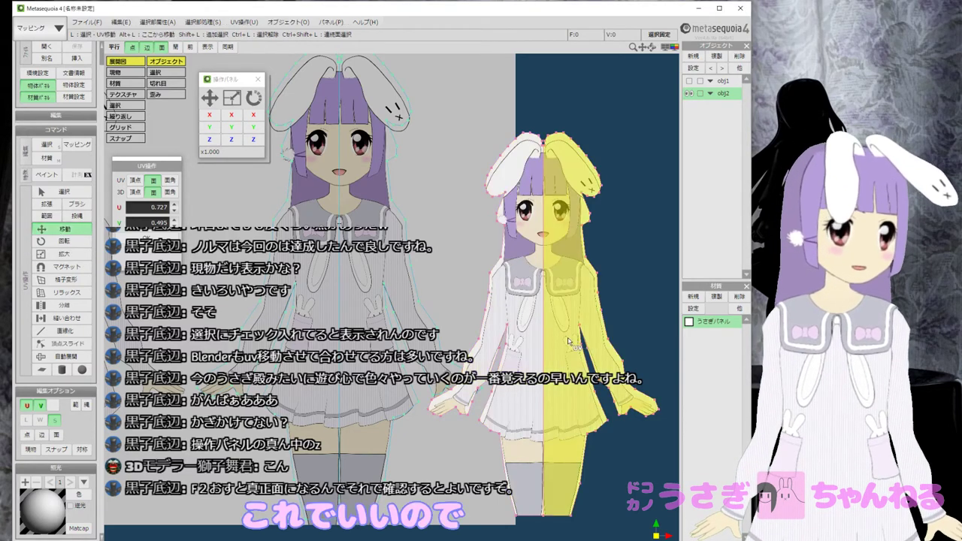
pyautogui.click(569, 336)
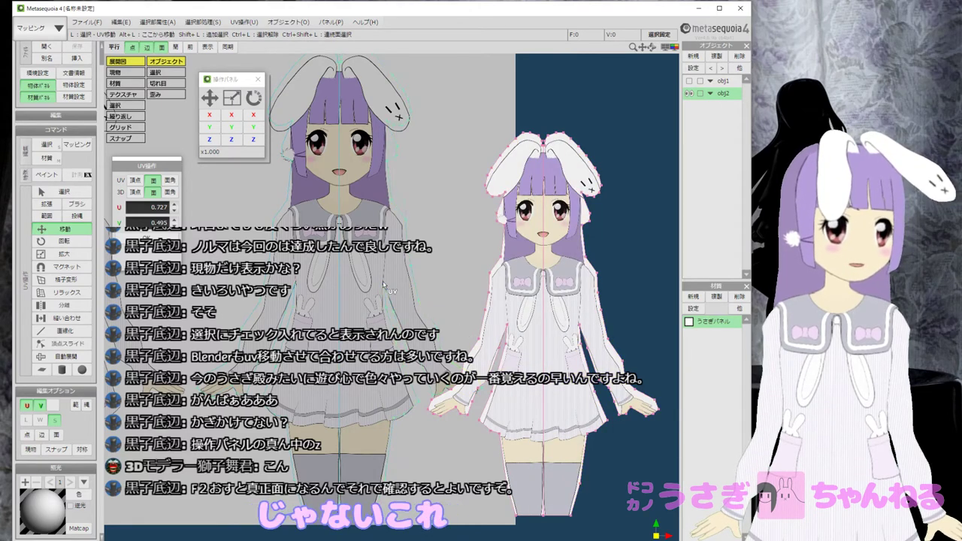
pyautogui.moveTo(387, 287); pyautogui.dragTo(389, 233)
pyautogui.hotkey('ctrl', 'z')
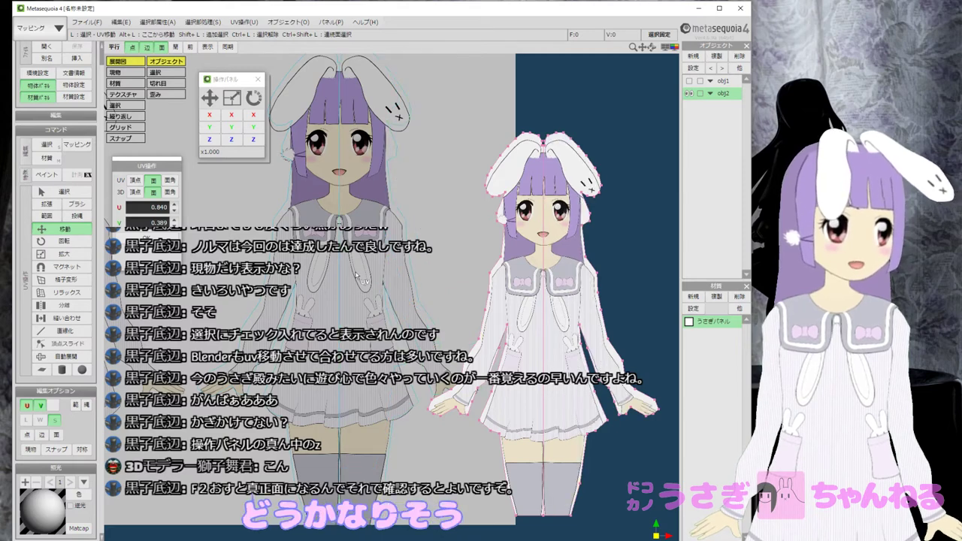
pyautogui.moveTo(362, 276)
pyautogui.mouseDown()
pyautogui.moveTo(402, 263)
pyautogui.moveTo(329, 251)
pyautogui.moveTo(344, 277)
pyautogui.mouseUp()
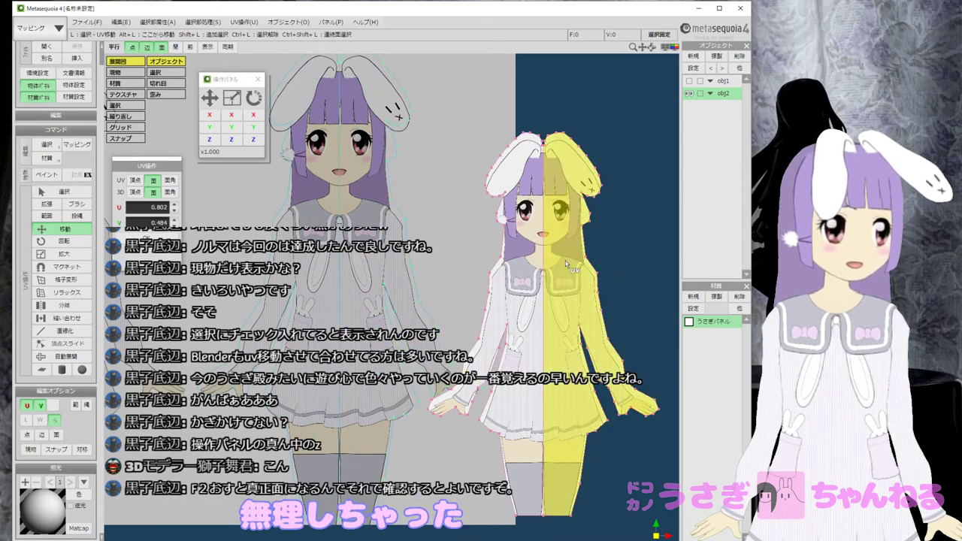
# Compare the UV outlines of both silhouette halves with the character drawing and the textured panel.
pyautogui.click(69, 193)
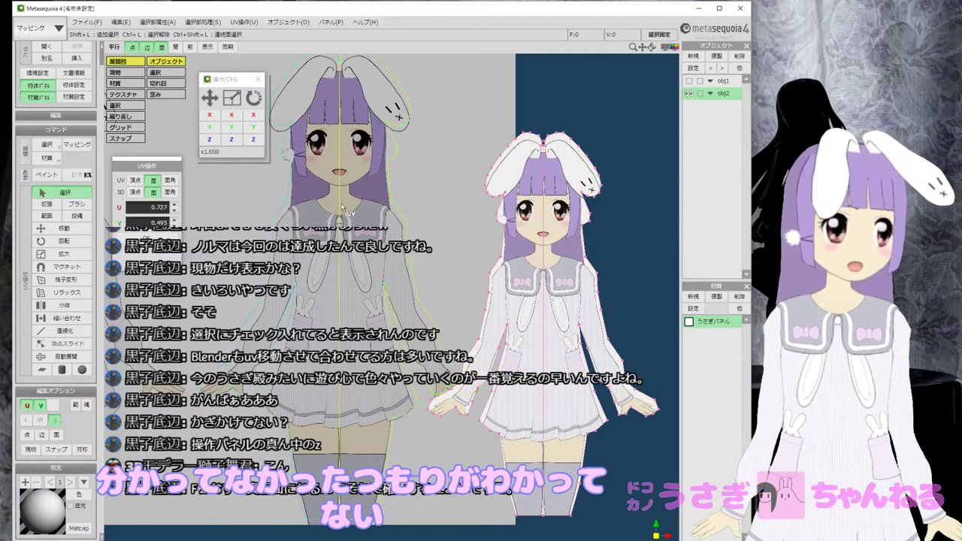
pyautogui.scroll(-2, 342, 206)
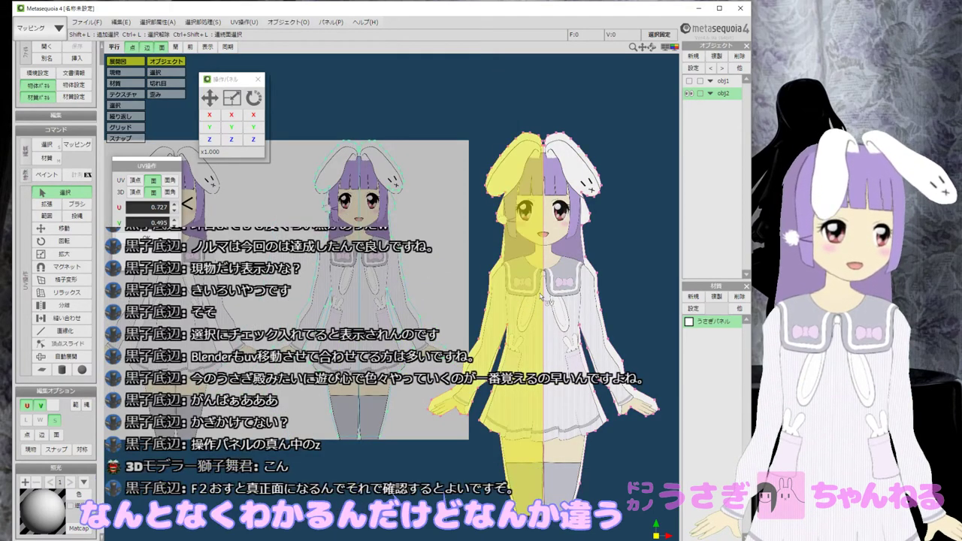
pyautogui.moveTo(503, 288)
pyautogui.mouseDown(button='middle')
pyautogui.moveTo(507, 266)
pyautogui.moveTo(487, 282)
pyautogui.mouseUp(button='middle')
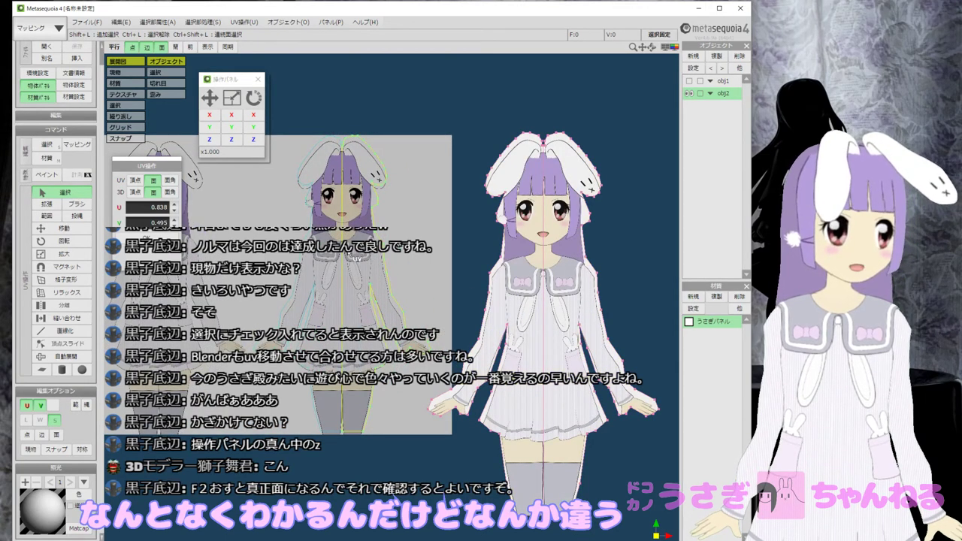
pyautogui.click(57, 206)
pyautogui.click(63, 196)
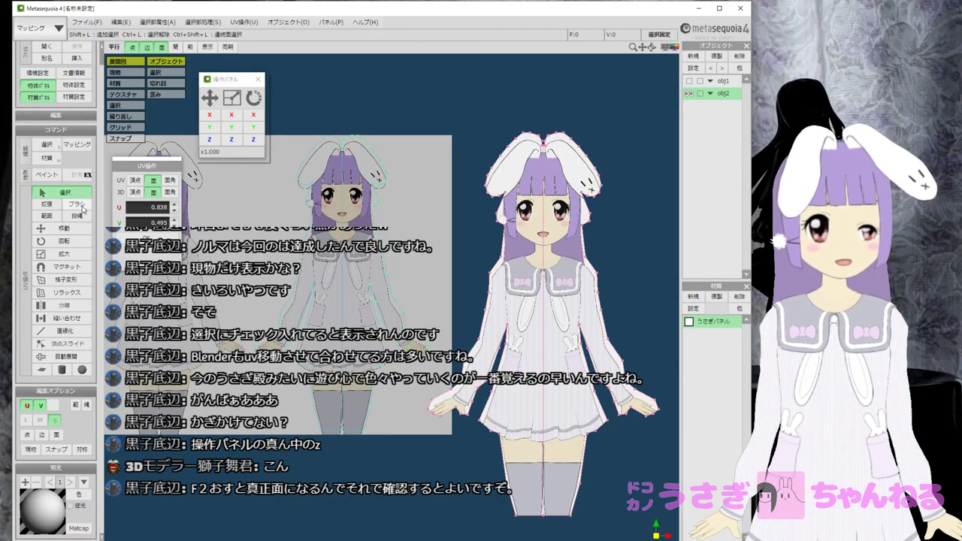
# Switch to range selection for the silhouette's UVs and move them slightly downward on the character drawing, to about V 0.510.
pyautogui.click(55, 217)
pyautogui.click(65, 198)
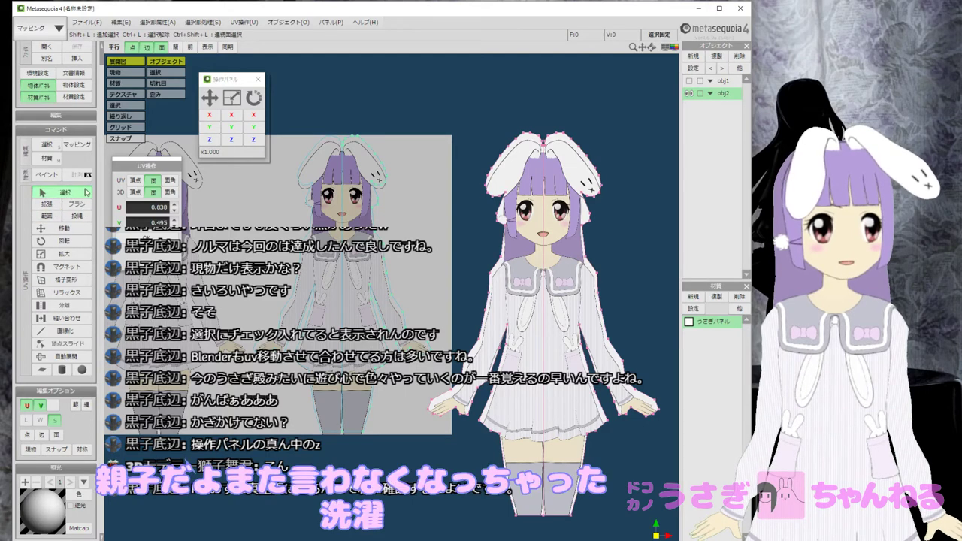
pyautogui.click(64, 195)
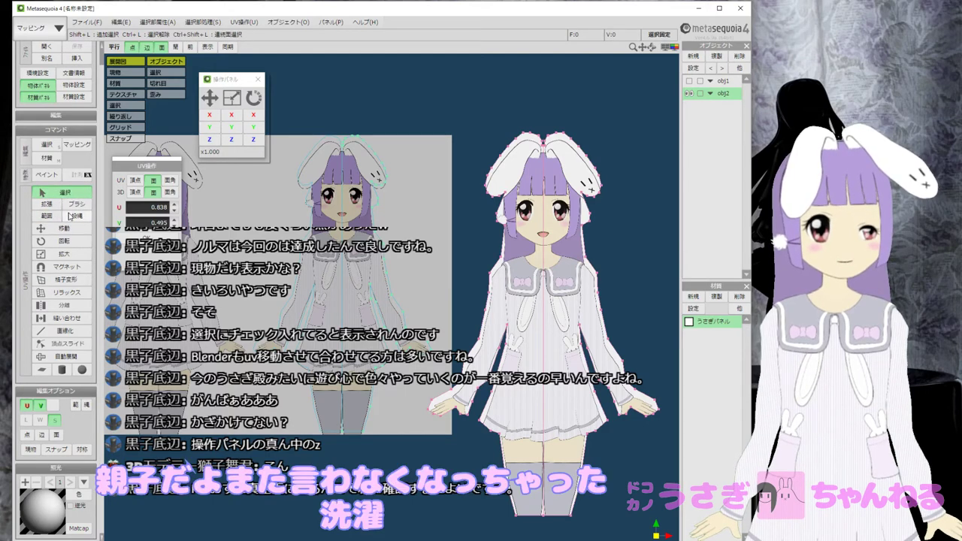
pyautogui.click(46, 217)
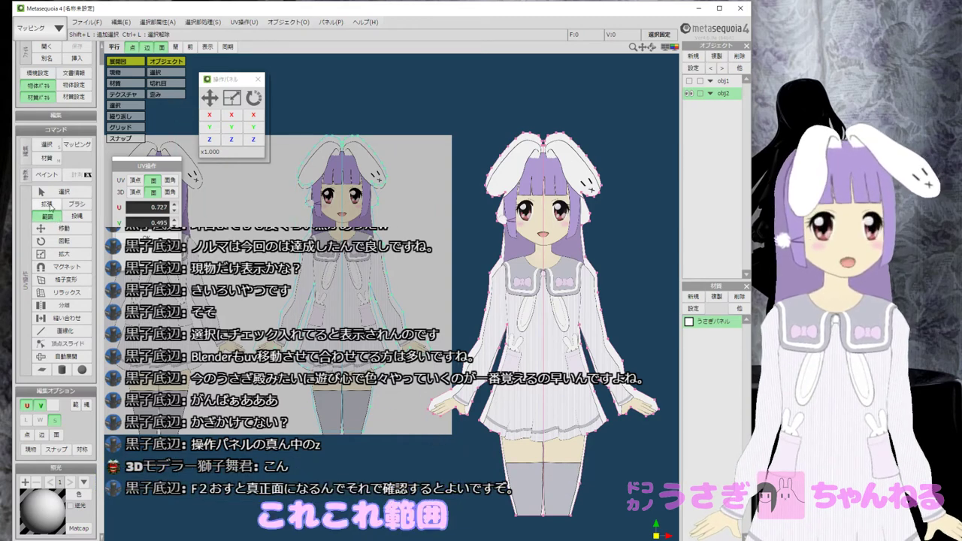
pyautogui.click(60, 229)
pyautogui.moveTo(335, 283); pyautogui.dragTo(361, 283)
pyautogui.moveTo(358, 280); pyautogui.dragTo(357, 278)
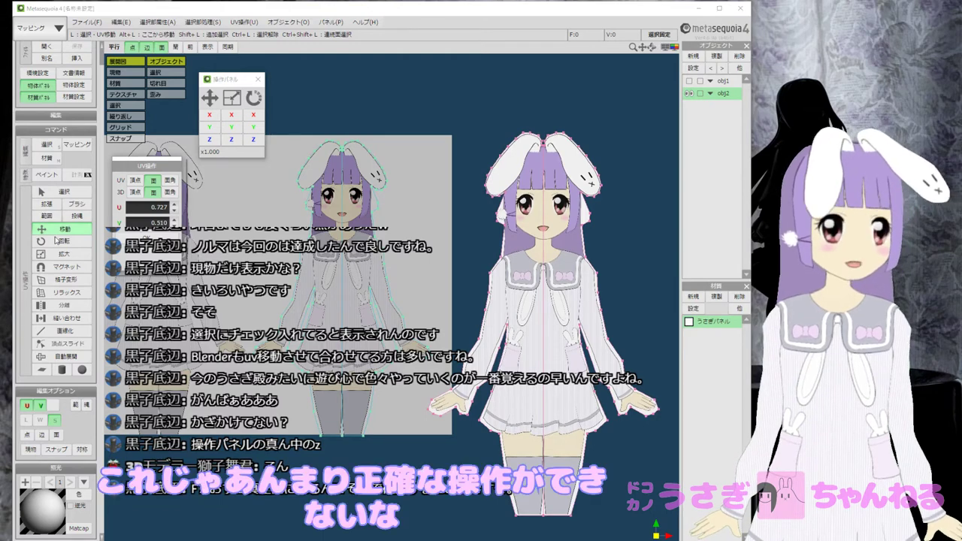
# Try to scale the silhouette's UVs along Y with the operation panel.
pyautogui.click(64, 254)
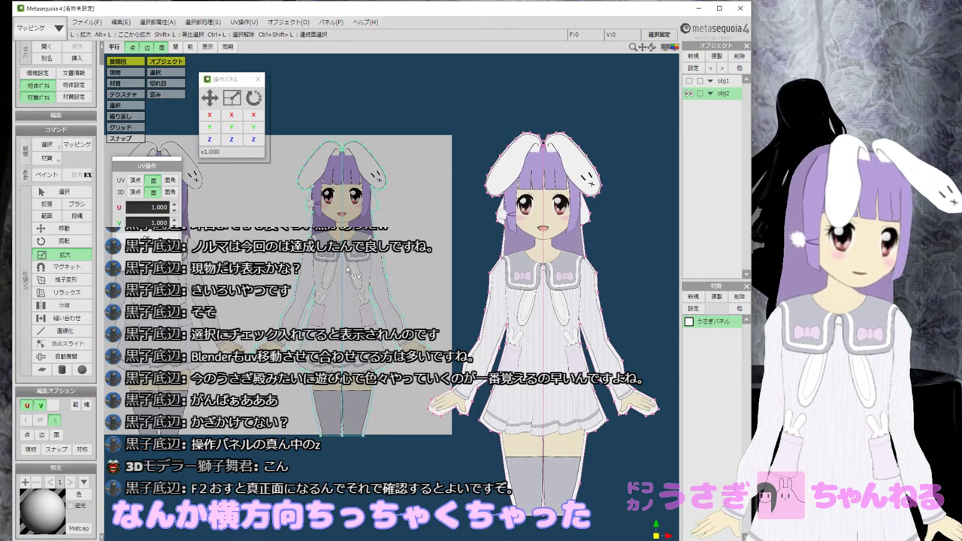
pyautogui.click(233, 130)
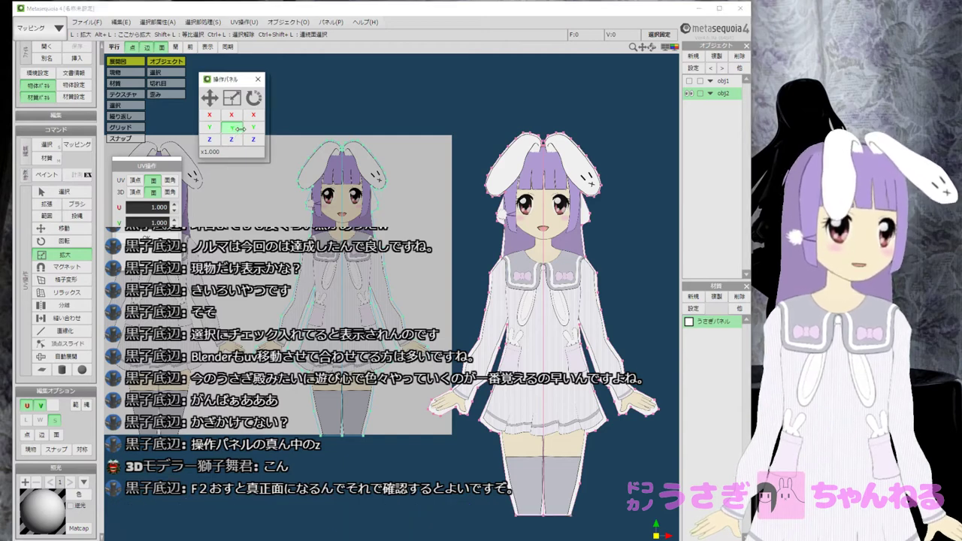
pyautogui.click(233, 129)
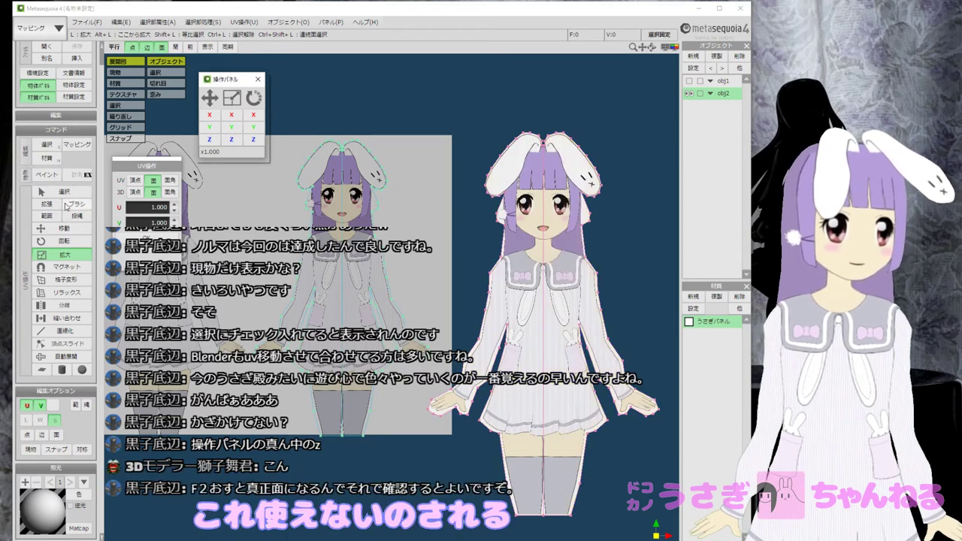
# Fine-tune the silhouette's UVs by alternately scaling and moving them to match the character drawing, centred at about U 0.726, V 0.509.
pyautogui.click(54, 229)
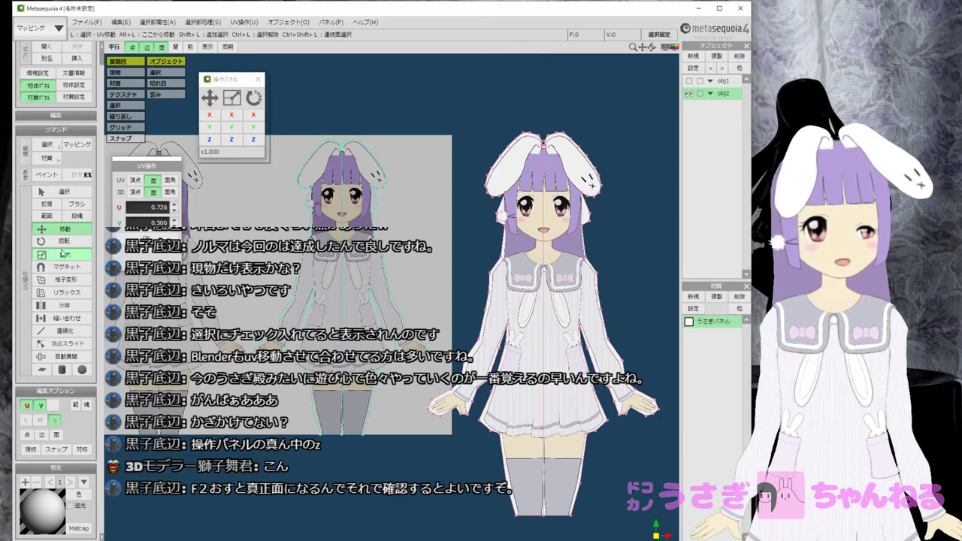
pyautogui.click(65, 254)
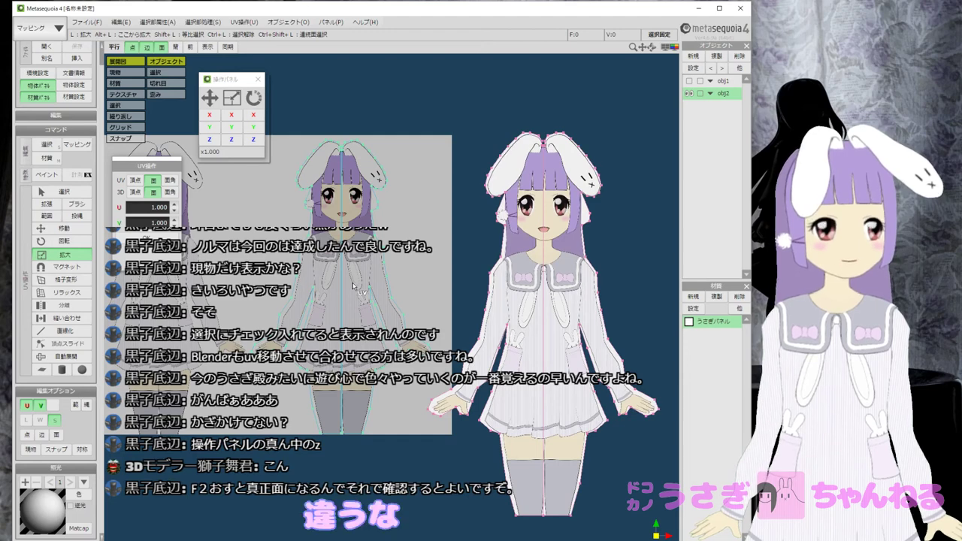
pyautogui.click(69, 228)
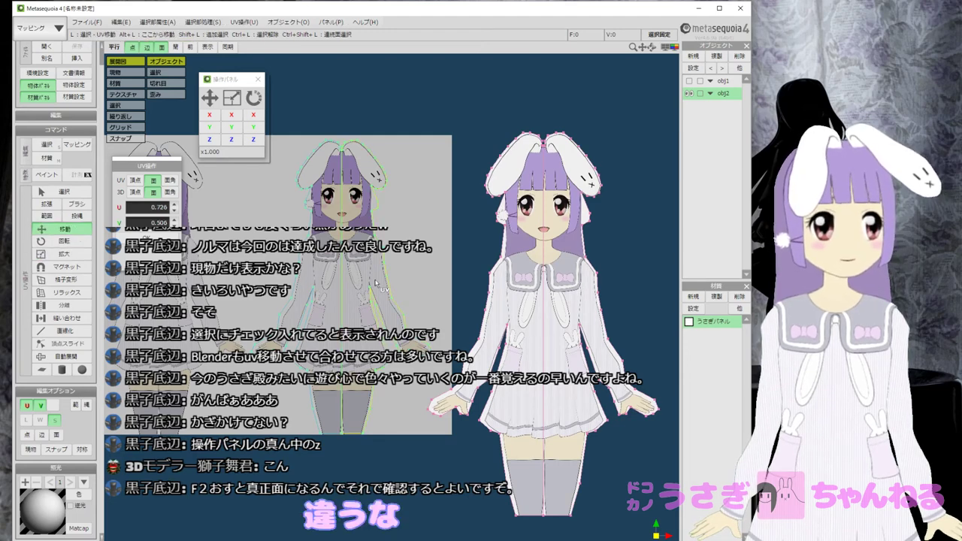
pyautogui.moveTo(357, 284); pyautogui.dragTo(357, 283)
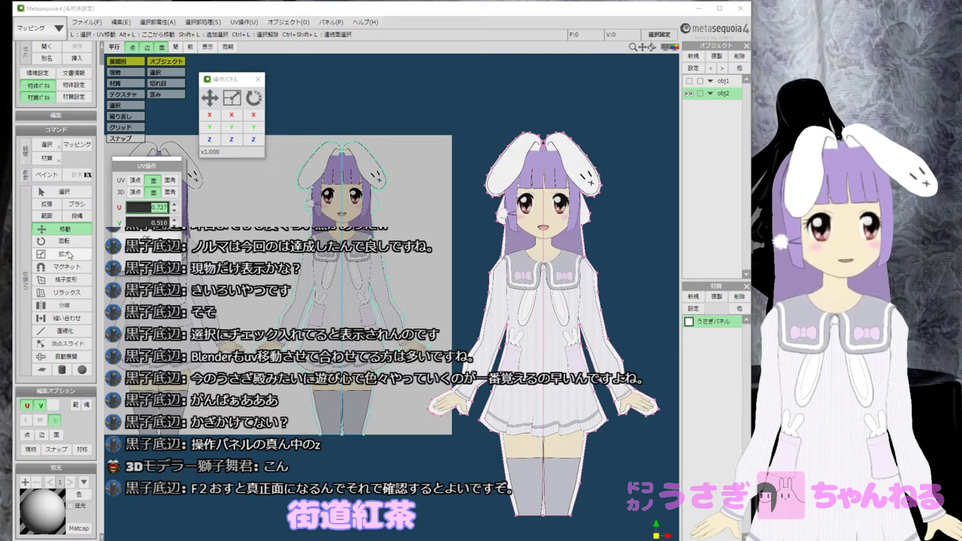
pyautogui.click(65, 254)
pyautogui.moveTo(360, 272); pyautogui.dragTo(360, 270)
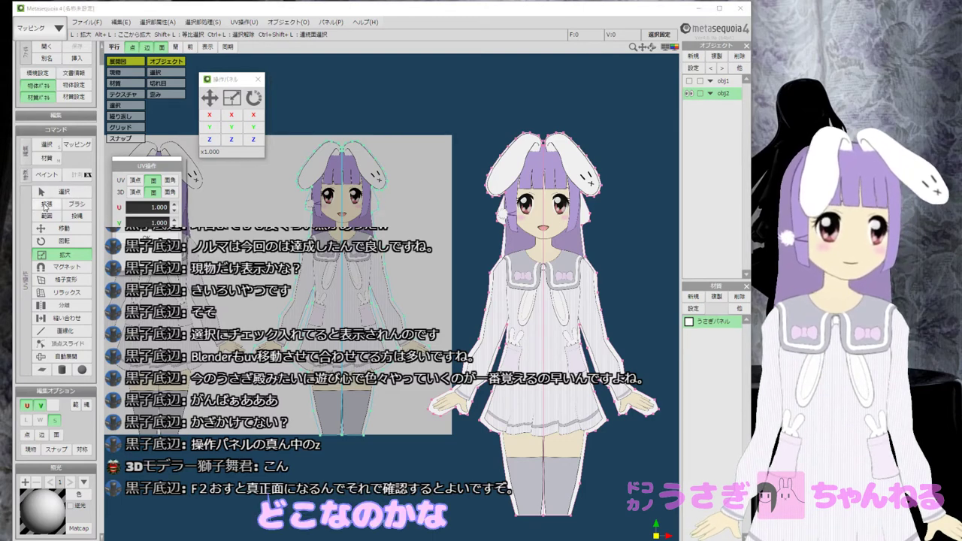
pyautogui.click(63, 228)
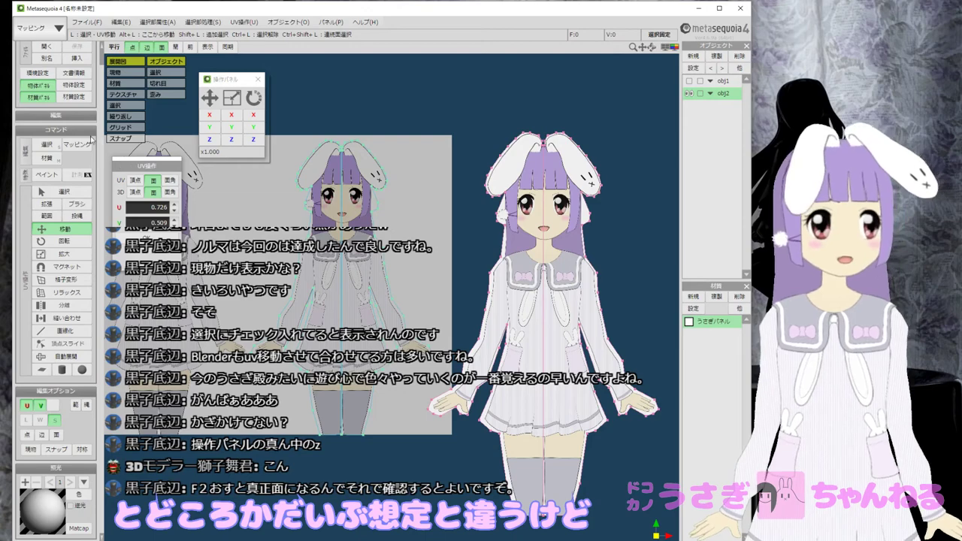
# Switch from the mapping mode to the text-based modelling mode and show the panel straight from the front.
pyautogui.click(38, 28)
pyautogui.click(38, 48)
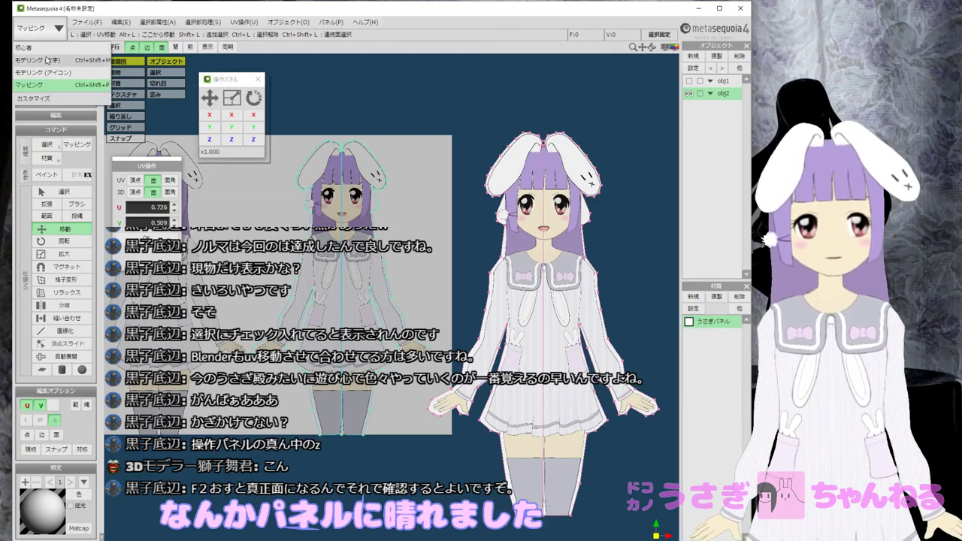
pyautogui.moveTo(389, 188)
pyautogui.mouseDown(button='right')
pyautogui.moveTo(462, 198)
pyautogui.moveTo(407, 181)
pyautogui.moveTo(369, 186)
pyautogui.moveTo(377, 185)
pyautogui.mouseUp(button='right')
pyautogui.press('F3')
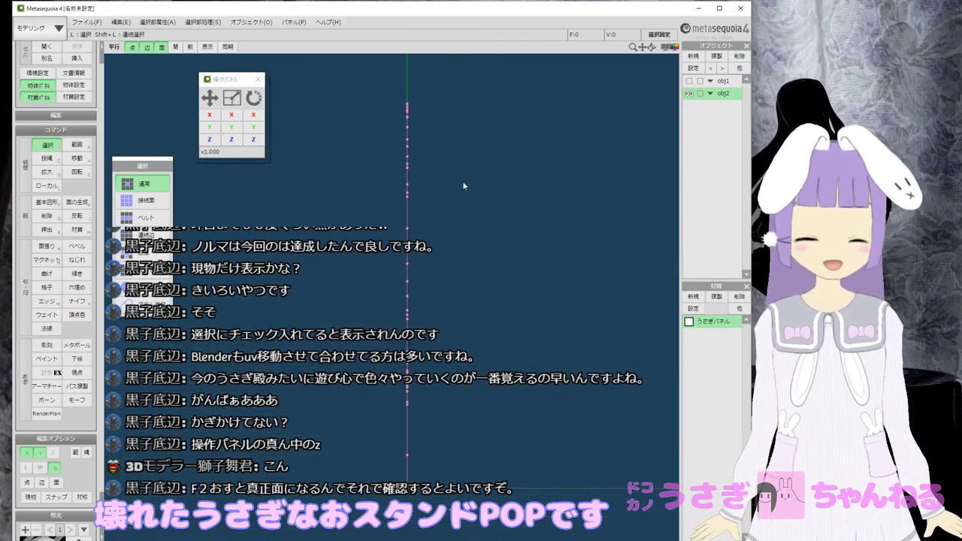
pyautogui.press('F2')
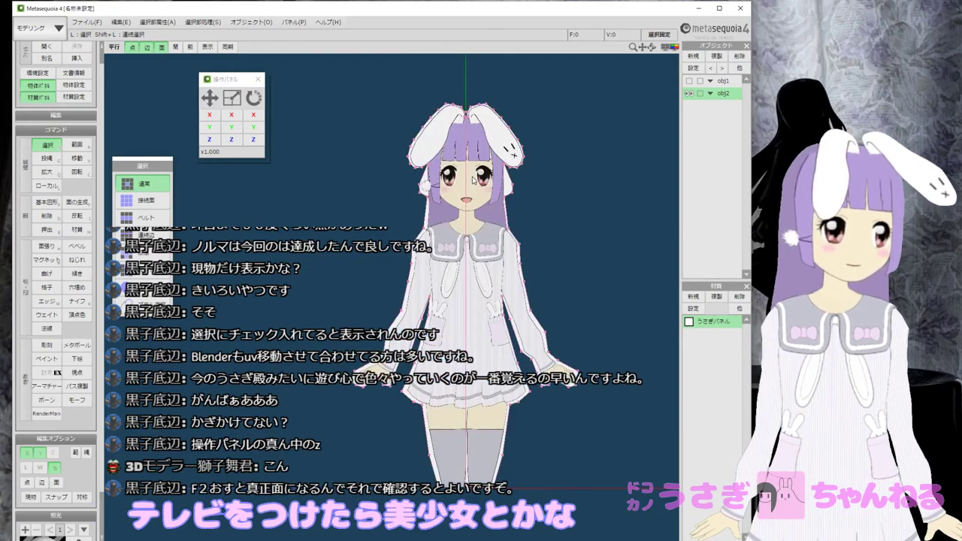
# Save the model under the name うさぎ美少女像 in the サイコロ folder.
pyautogui.click(88, 22)
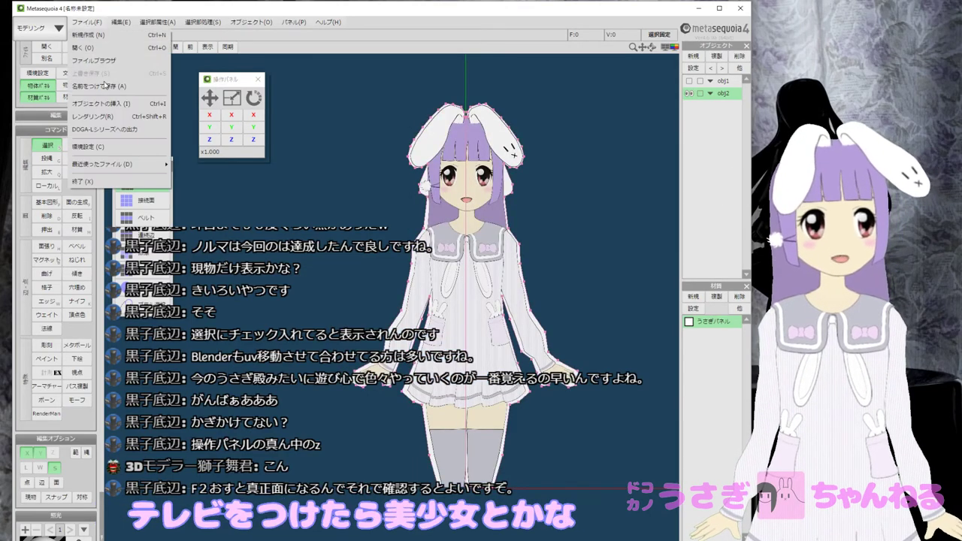
pyautogui.click(107, 88)
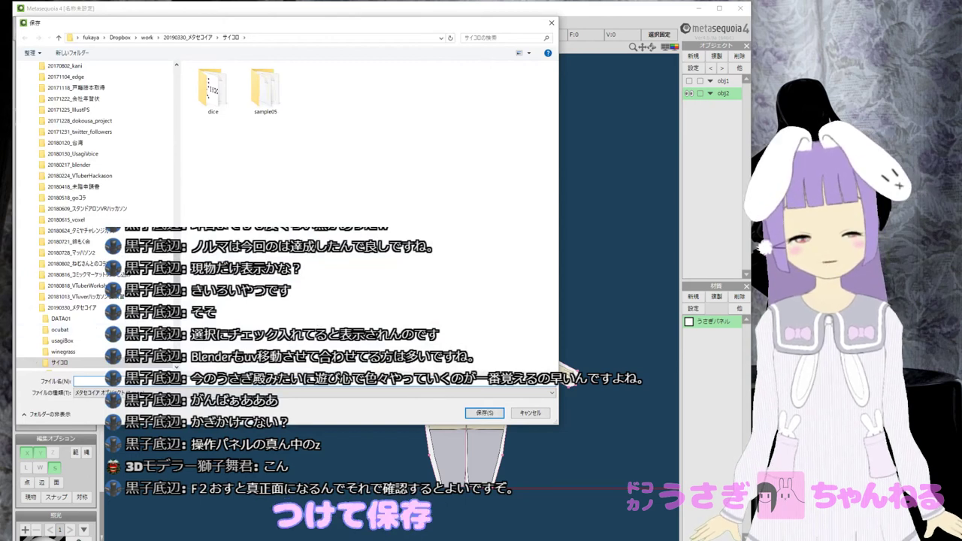
pyautogui.write('うさぎび')
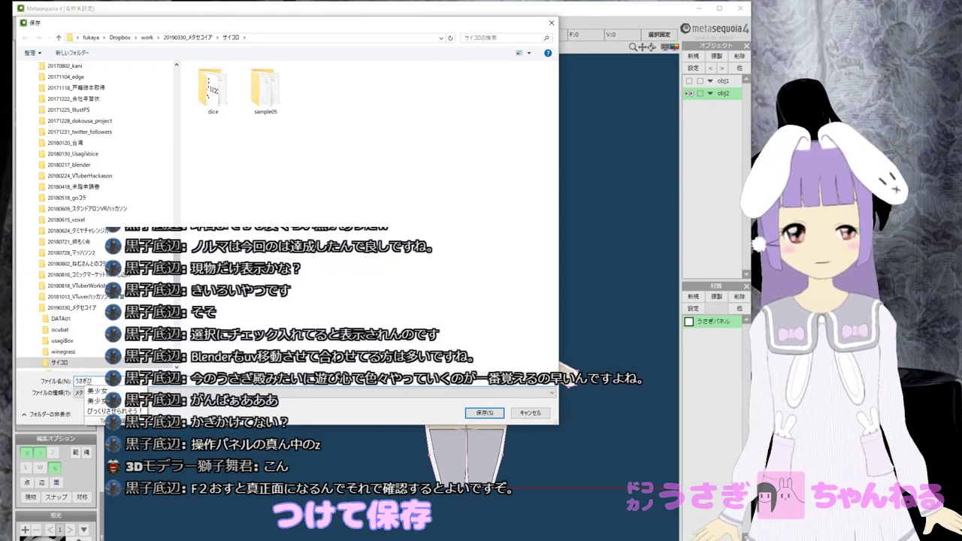
pyautogui.write('しょうじょぞう')
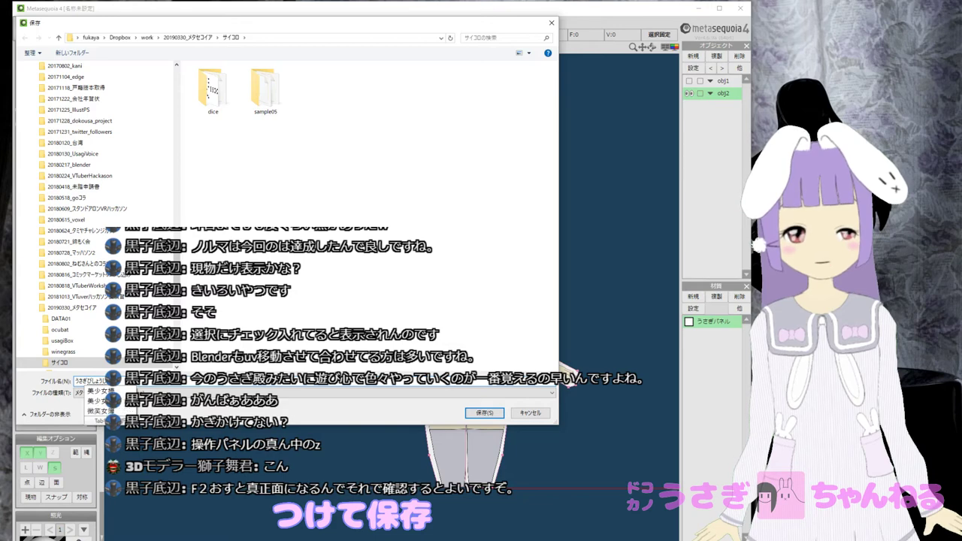
pyautogui.press('space')
pyautogui.press('Return')
pyautogui.press('Return')
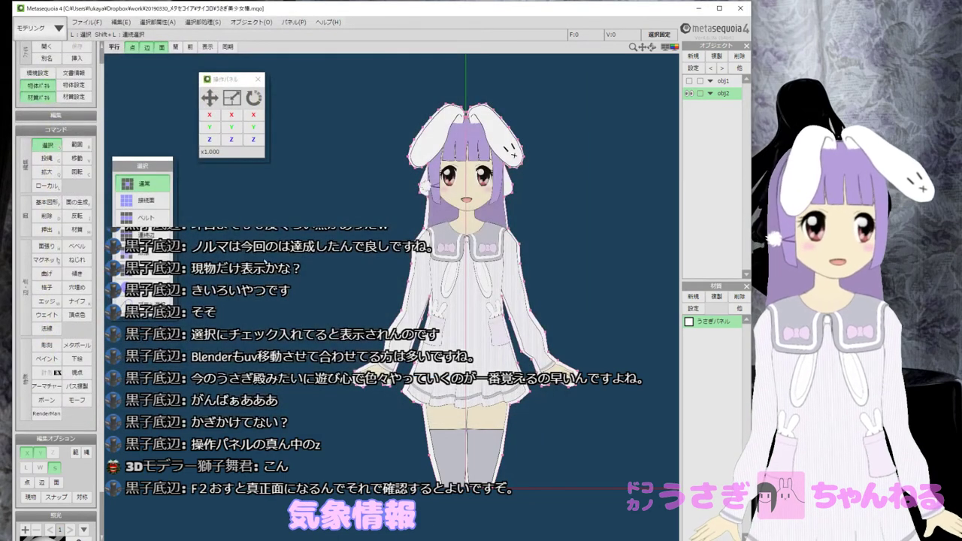
# Examine the textured panel from the front and around its back side, and return to the straight front view.
pyautogui.scroll(3, 438, 266)
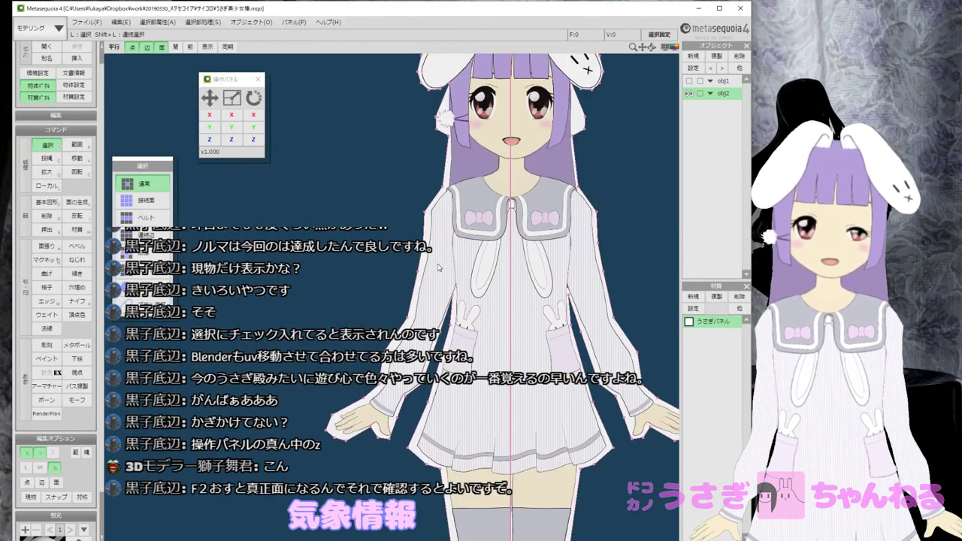
pyautogui.scroll(-5, 438, 267)
pyautogui.moveTo(438, 268); pyautogui.dragTo(405, 284, button='middle')
pyautogui.scroll(3, 405, 284)
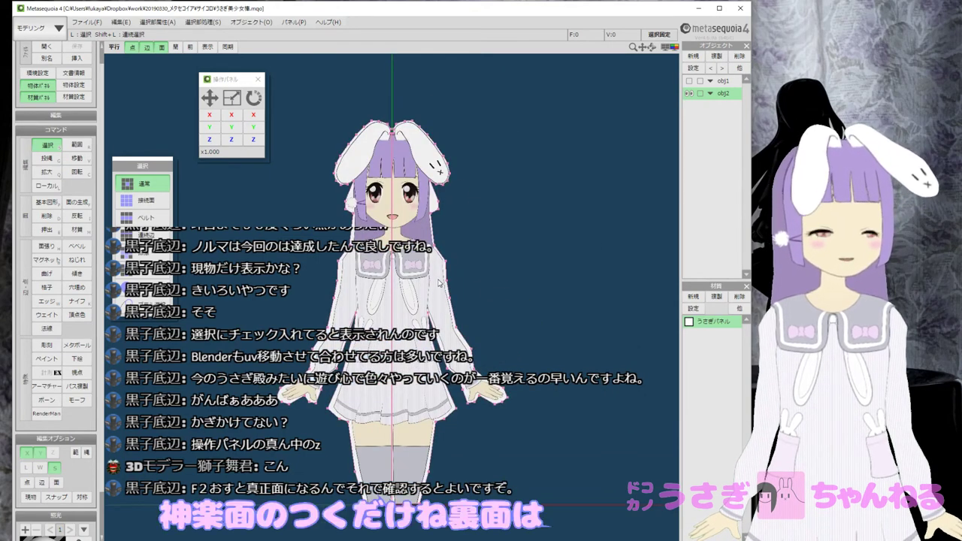
pyautogui.moveTo(493, 246); pyautogui.dragTo(397, 251, button='right')
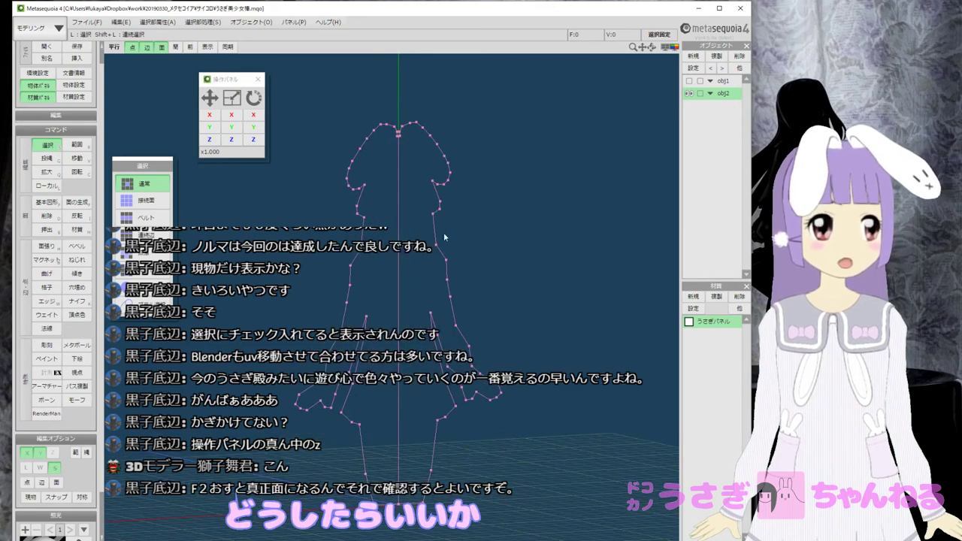
pyautogui.moveTo(449, 232); pyautogui.dragTo(453, 240, button='right')
pyautogui.press('F2')
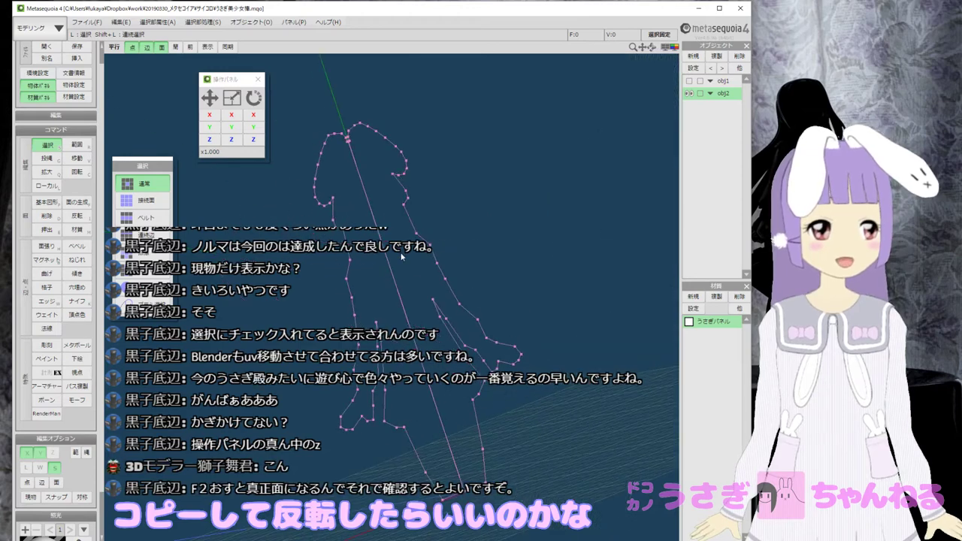
pyautogui.moveTo(388, 256); pyautogui.dragTo(478, 257, button='right')
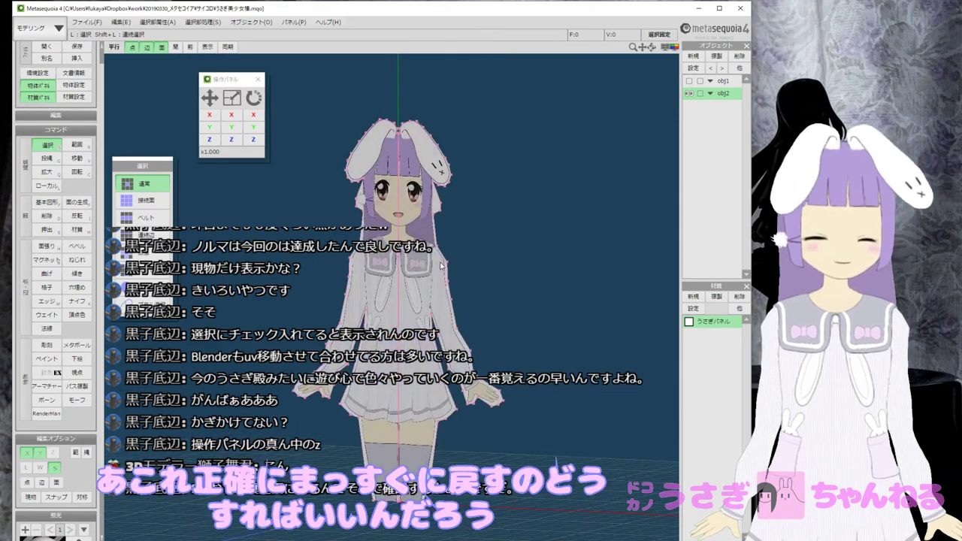
pyautogui.press('F1')
# Rename the obj2 object as うさぎ美少女像表 in its object settings.
pyautogui.doubleClick(723, 95)
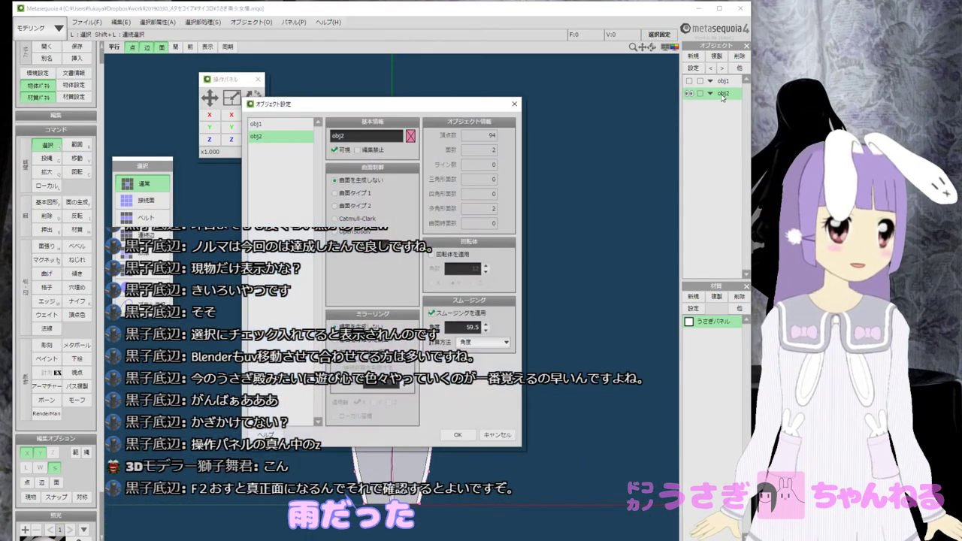
pyautogui.moveTo(377, 138); pyautogui.dragTo(302, 132)
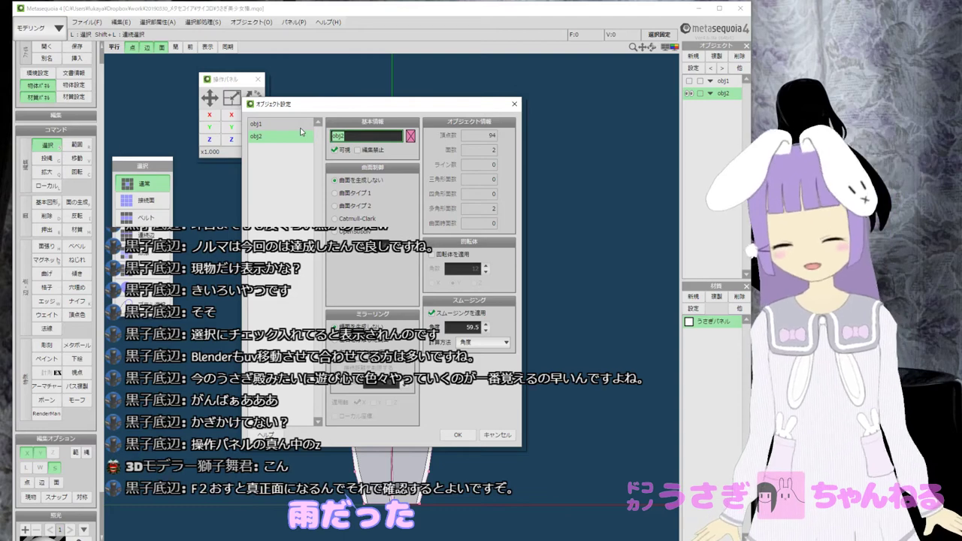
pyautogui.write('うさgi')
pyautogui.press('Return')
pyautogui.write('びしょうじょ')
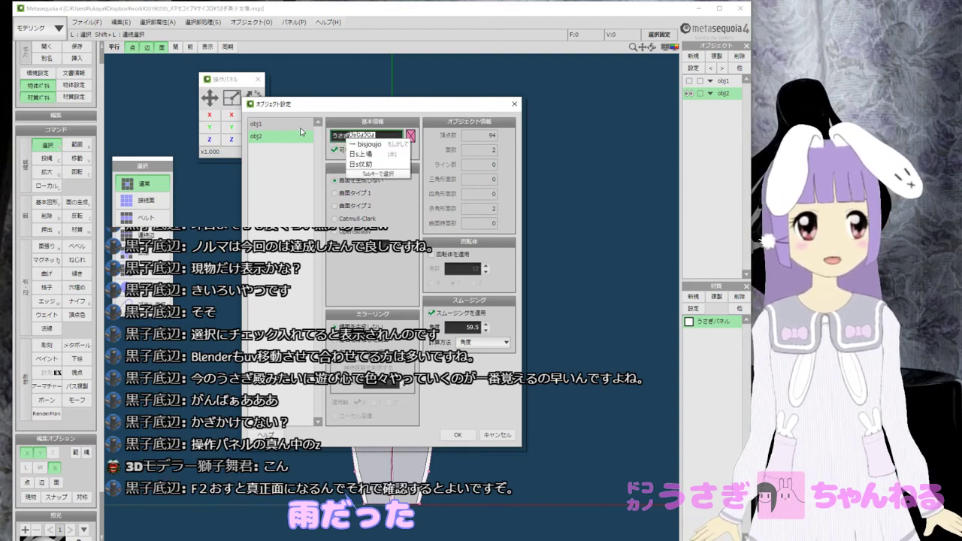
pyautogui.press('Return')
pyautogui.press('BackSpace')
pyautogui.write('し')
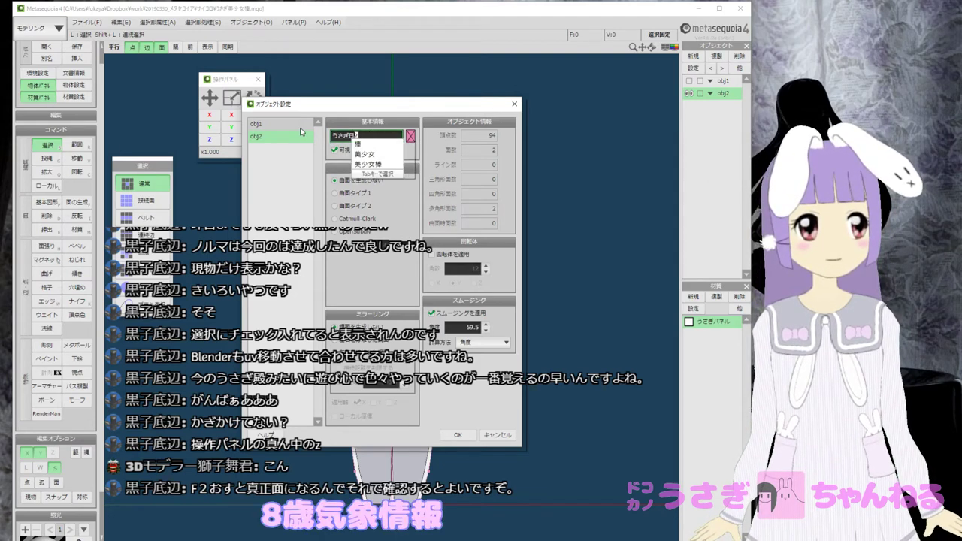
pyautogui.press('BackSpace')
pyautogui.press('BackSpace')
pyautogui.write('びsじょ')
pyautogui.press('BackSpace')
pyautogui.press('BackSpace')
pyautogui.press('BackSpace')
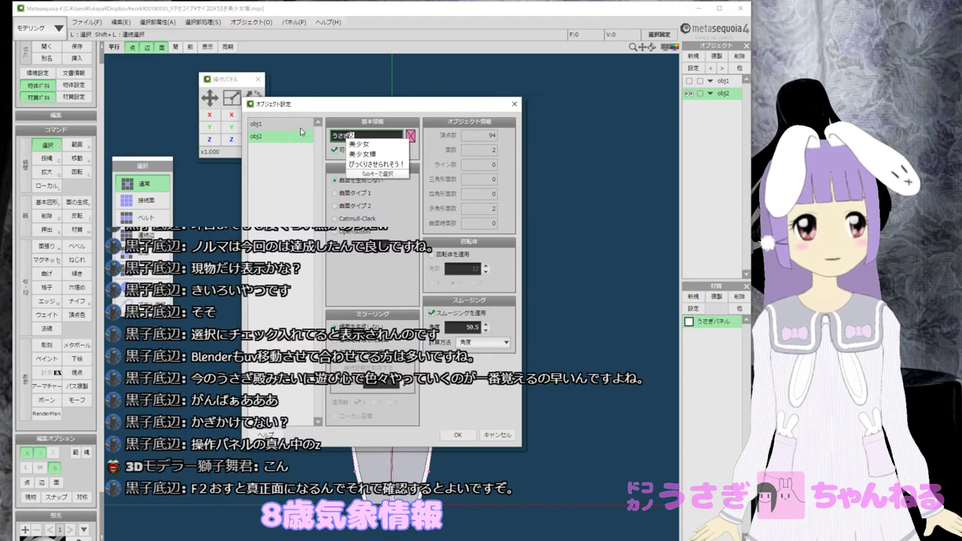
pyautogui.press('Tab')
pyautogui.press('Tab')
pyautogui.press('Return')
pyautogui.write('おもて')
pyautogui.press('space')
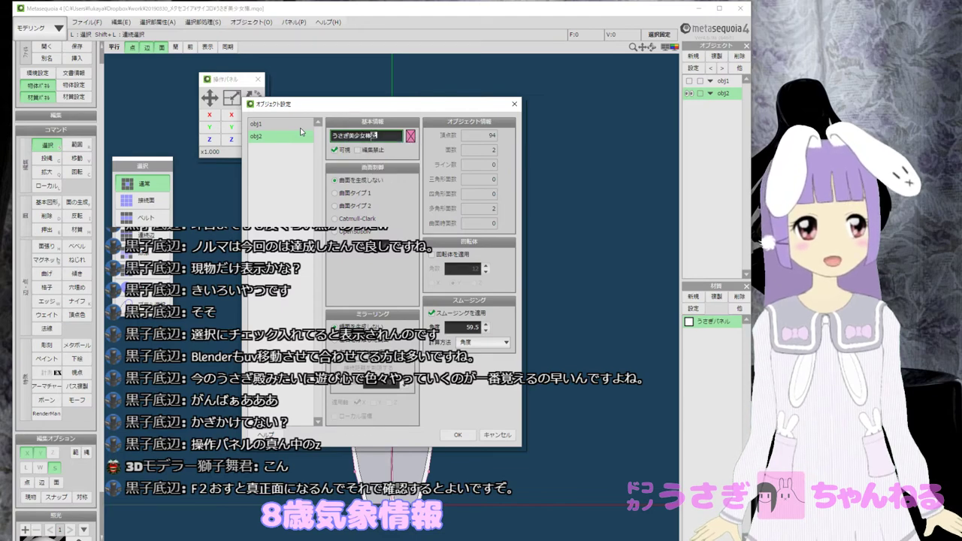
# Confirm the name うさぎ美少女棒表 for obj2 and make one duplicate of it with zero offset.
pyautogui.click(457, 434)
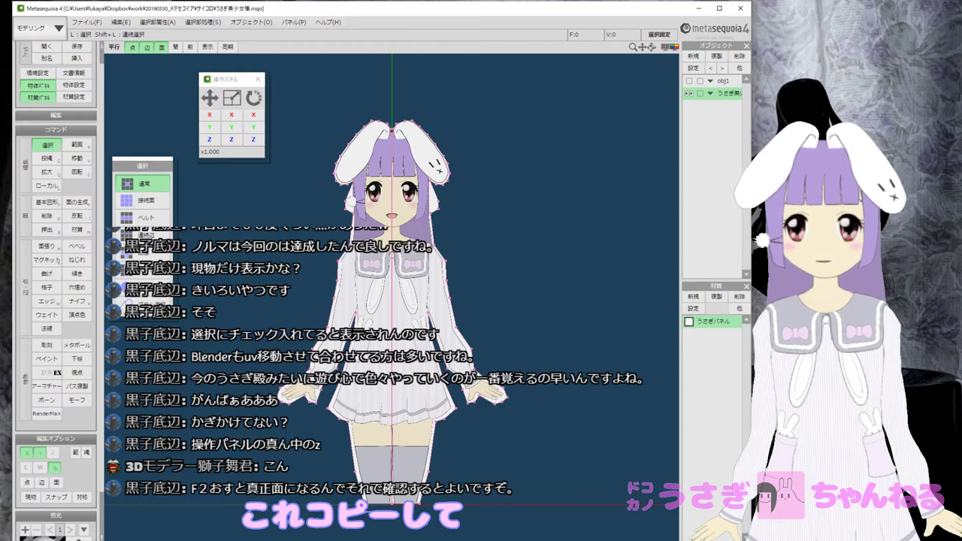
pyautogui.click(717, 57)
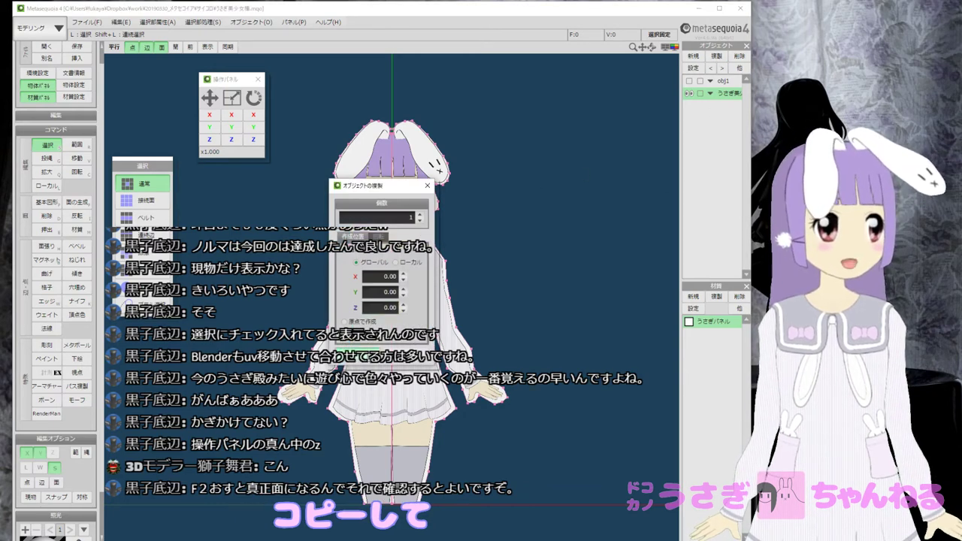
pyautogui.click(365, 349)
# Rename the duplicated object as うさぎ美少女棒裏.
pyautogui.doubleClick(721, 105)
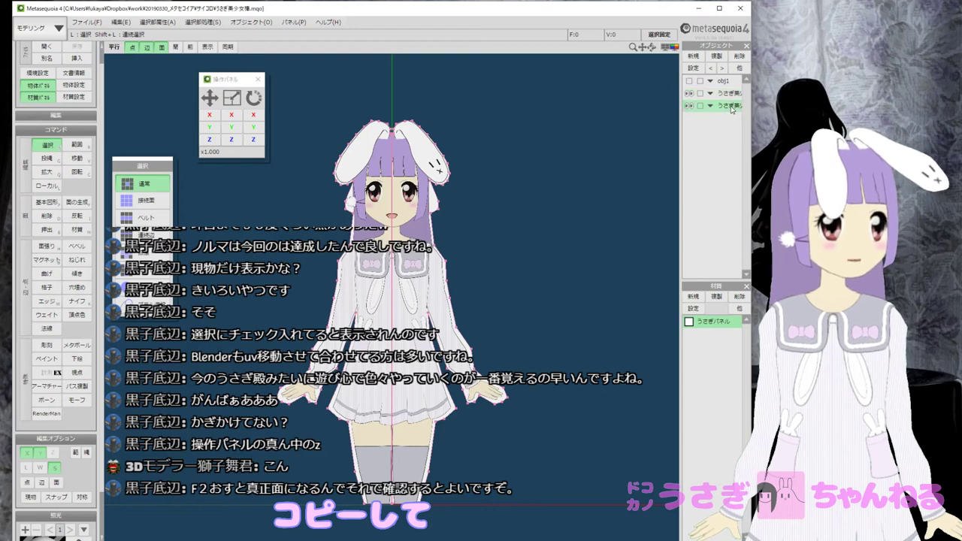
pyautogui.moveTo(377, 141); pyautogui.dragTo(430, 139)
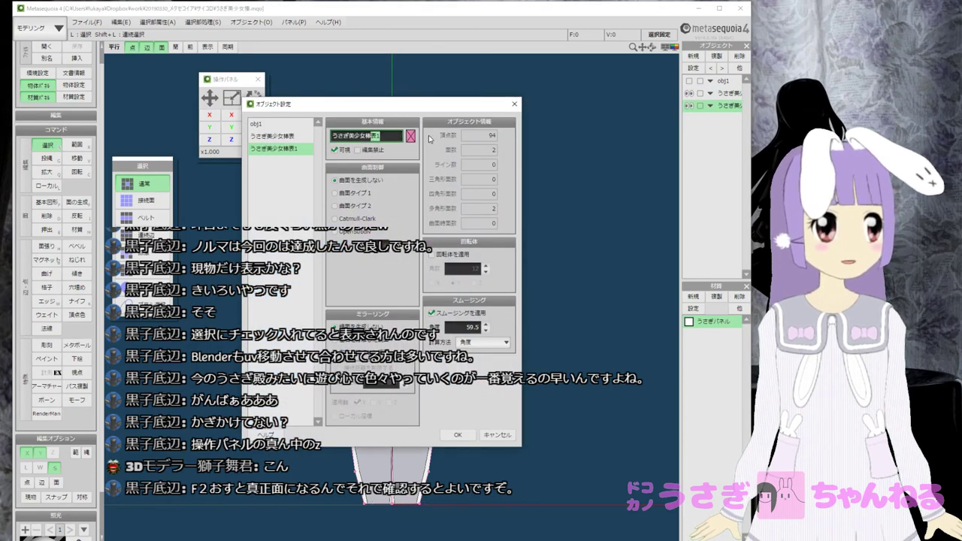
pyautogui.write('面')
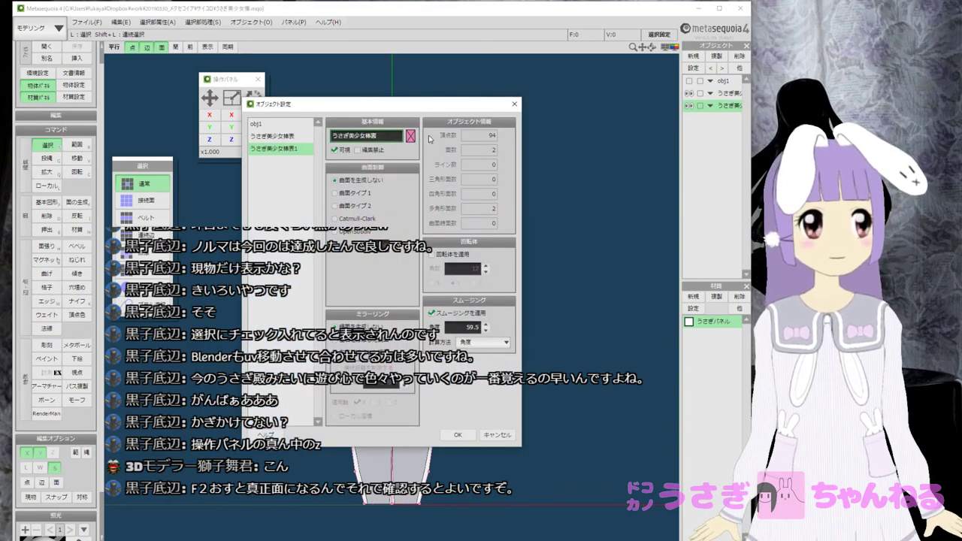
pyautogui.click(457, 436)
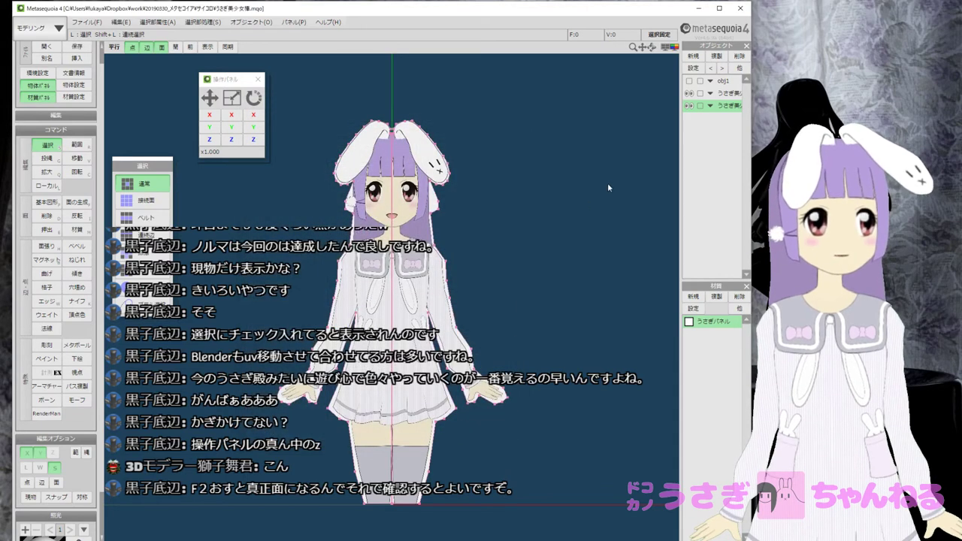
# Lock obj1 and the front panel object against editing, and try to rotate the copy about the Y axis.
pyautogui.click(701, 94)
pyautogui.click(700, 82)
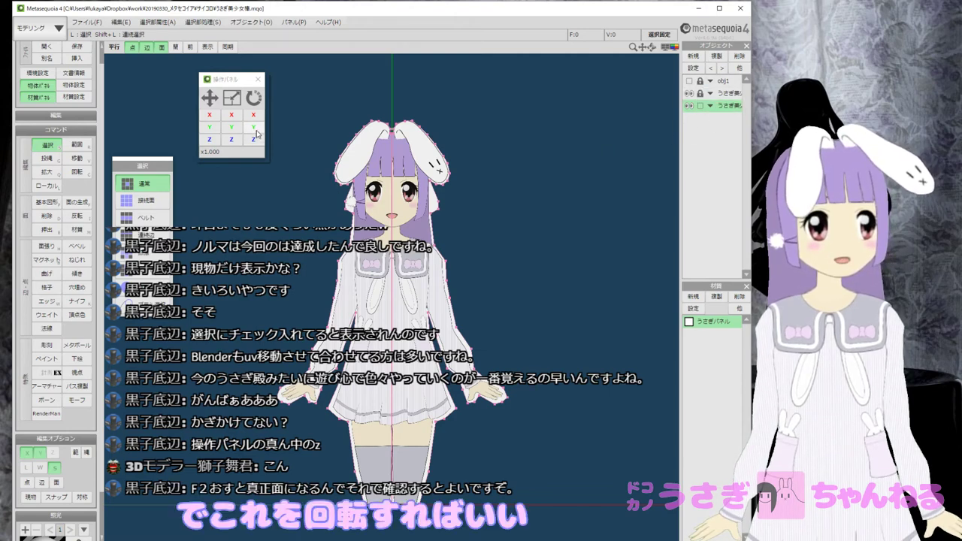
pyautogui.moveTo(254, 139); pyautogui.dragTo(289, 129)
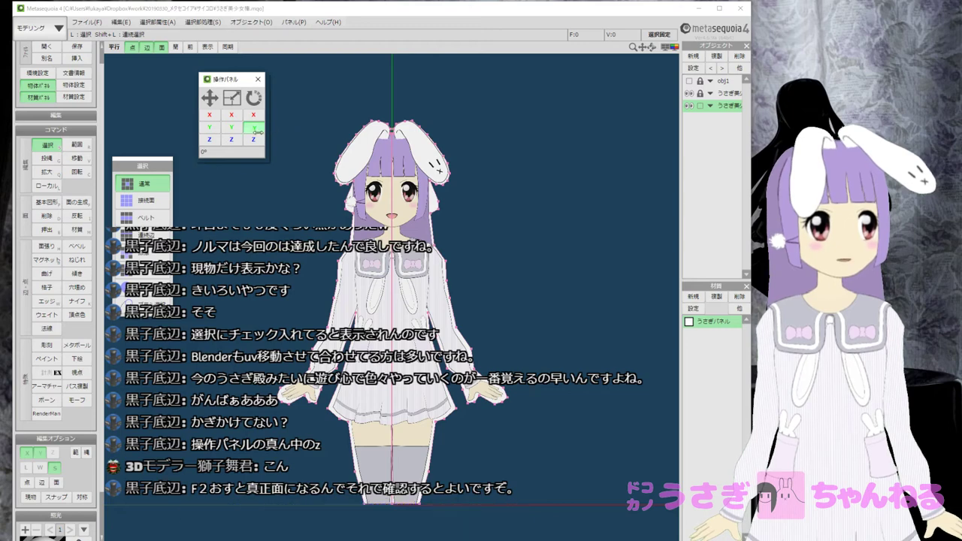
pyautogui.moveTo(273, 133); pyautogui.dragTo(241, 172, button='right')
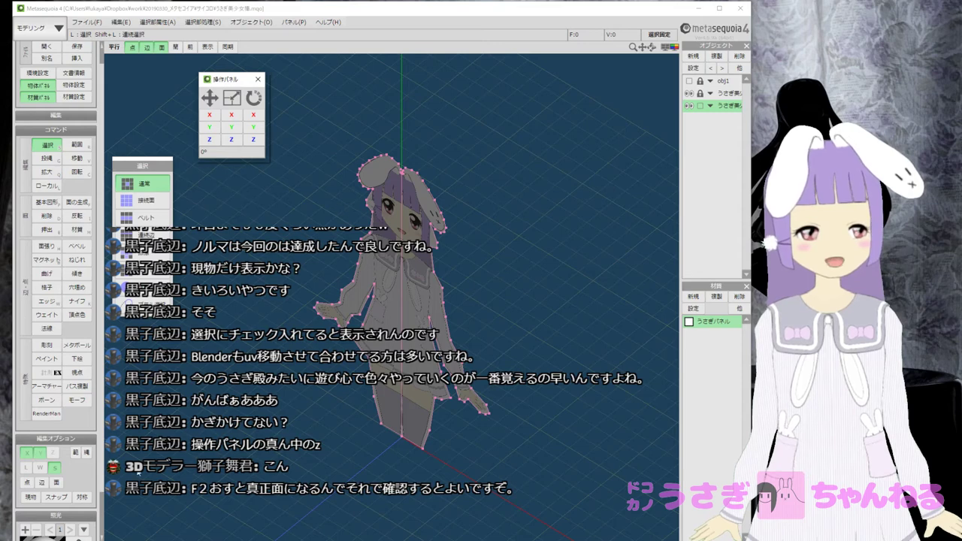
# Enable point, edge and face editing and rotate the back copy 180° about the Y axis.
pyautogui.click(58, 485)
pyautogui.click(43, 485)
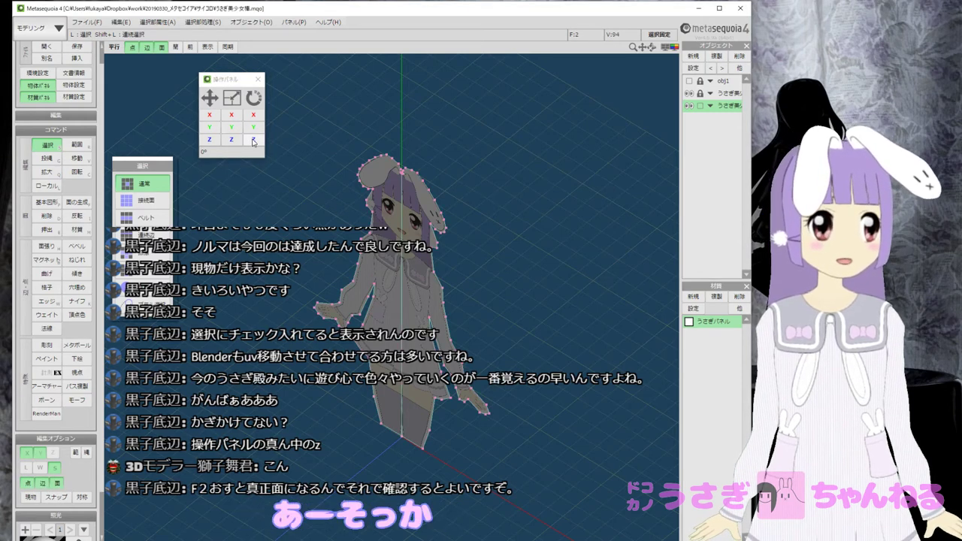
pyautogui.moveTo(253, 141); pyautogui.dragTo(338, 131)
pyautogui.moveTo(542, 257); pyautogui.dragTo(450, 231, button='right')
pyautogui.press('F2')
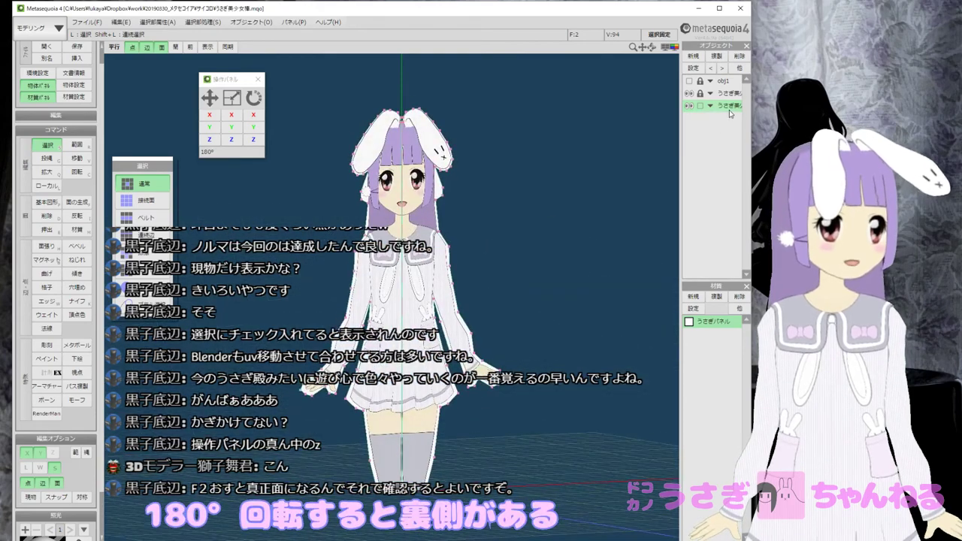
pyautogui.moveTo(622, 155); pyautogui.dragTo(614, 156, button='right')
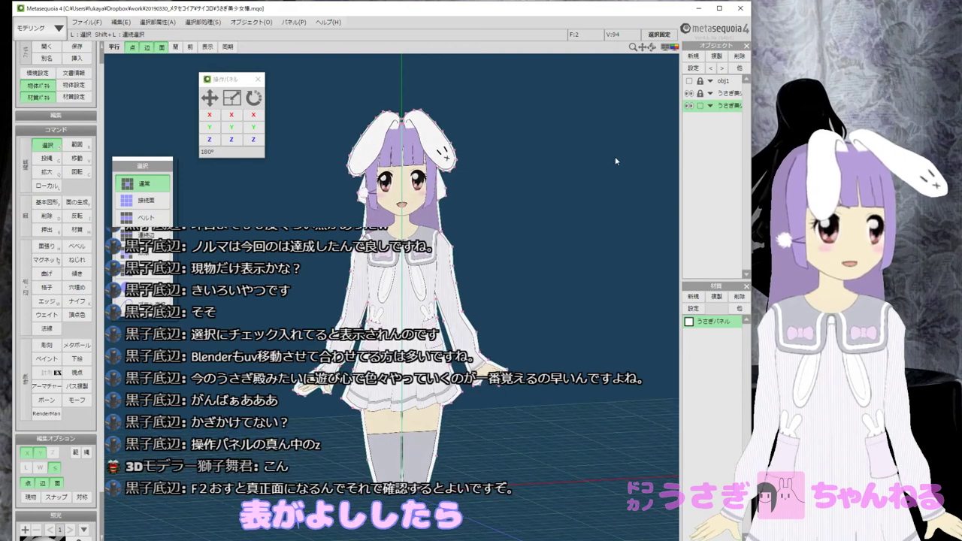
# Select all of the back copy's geometry and switch to Mapping mode with the UV Select tool active.
pyautogui.click(614, 155)
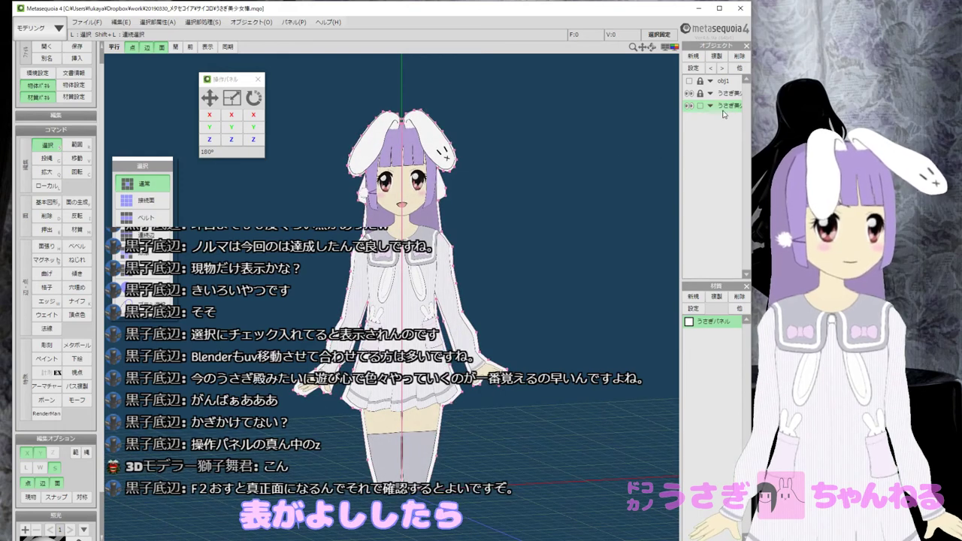
pyautogui.hotkey('ctrl', 'a')
pyautogui.click(38, 33)
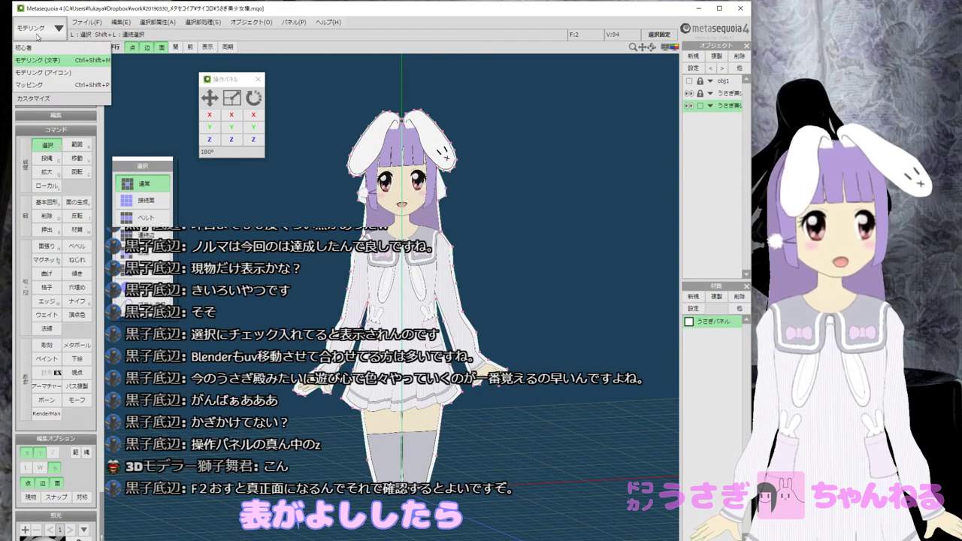
pyautogui.click(53, 85)
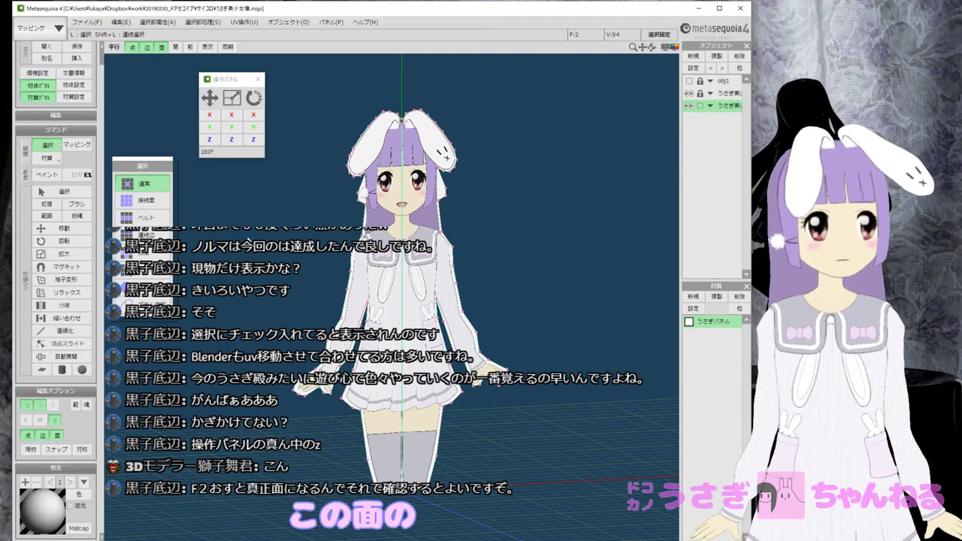
pyautogui.moveTo(288, 220); pyautogui.dragTo(384, 207, button='middle')
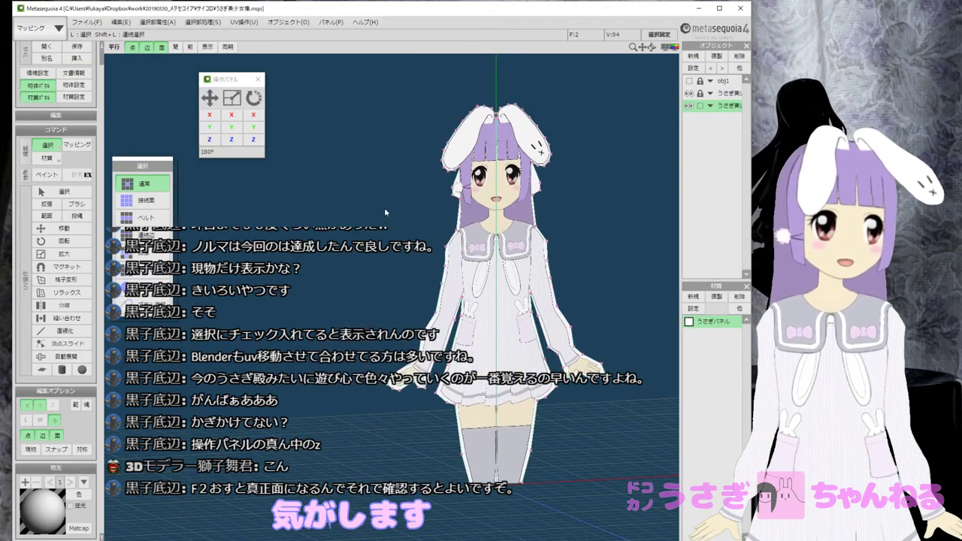
pyautogui.click(68, 195)
pyautogui.moveTo(218, 247); pyautogui.dragTo(333, 234, button='middle')
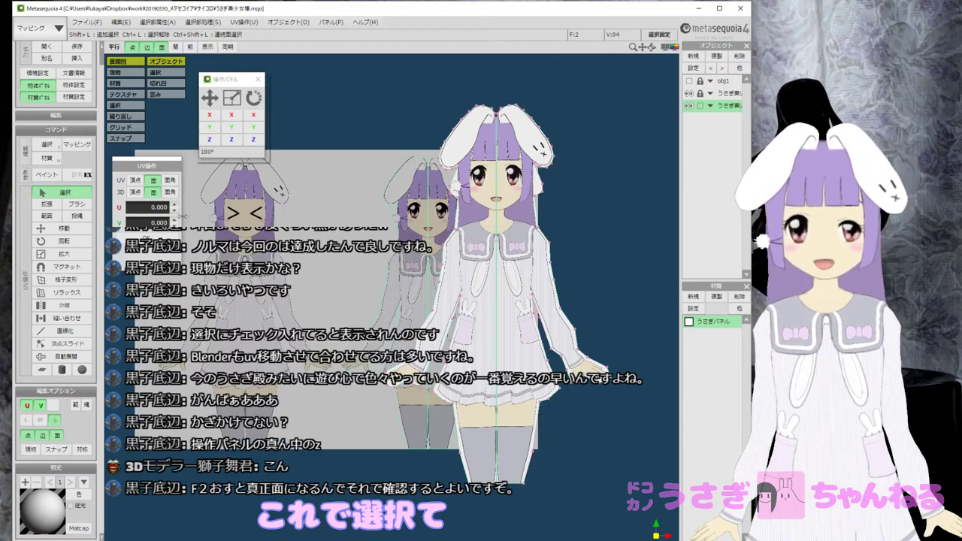
pyautogui.moveTo(249, 14); pyautogui.dragTo(451, 14)
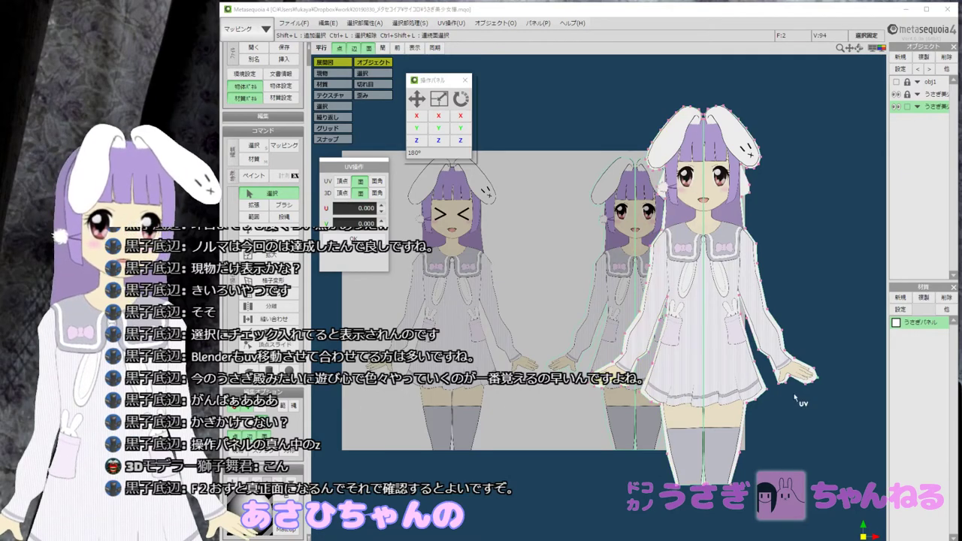
# Try to move one half of the back copy's UVs away from the open-eyed figure, and undo the move.
pyautogui.click(767, 402)
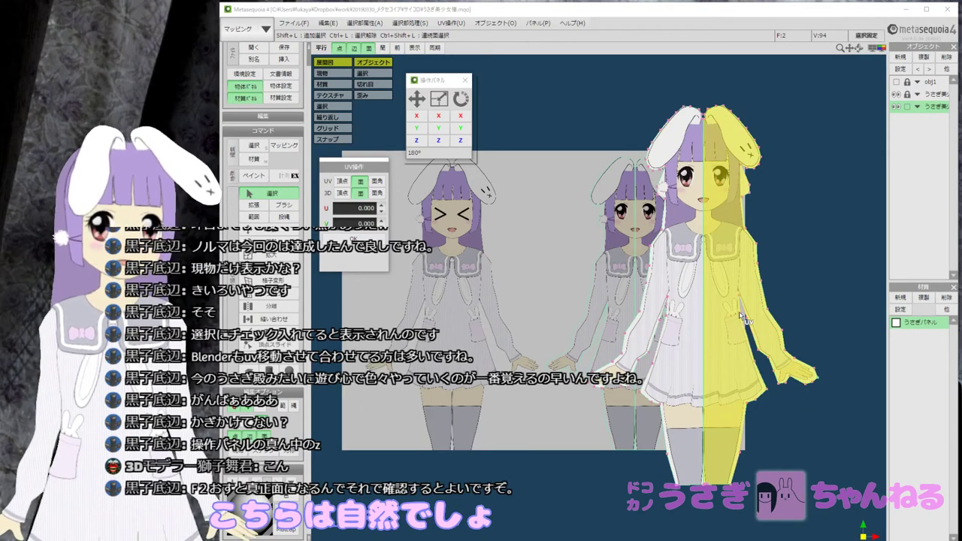
pyautogui.click(725, 304)
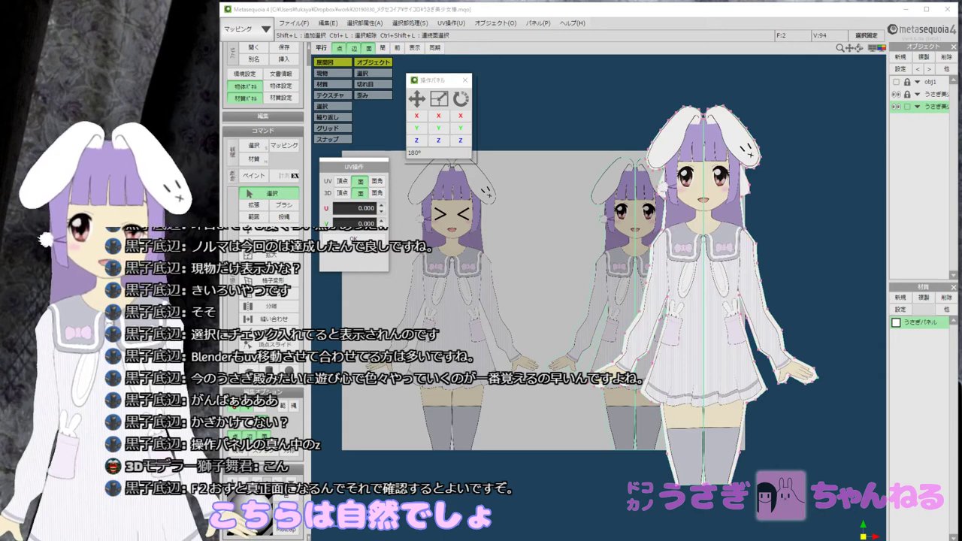
pyautogui.click(631, 313)
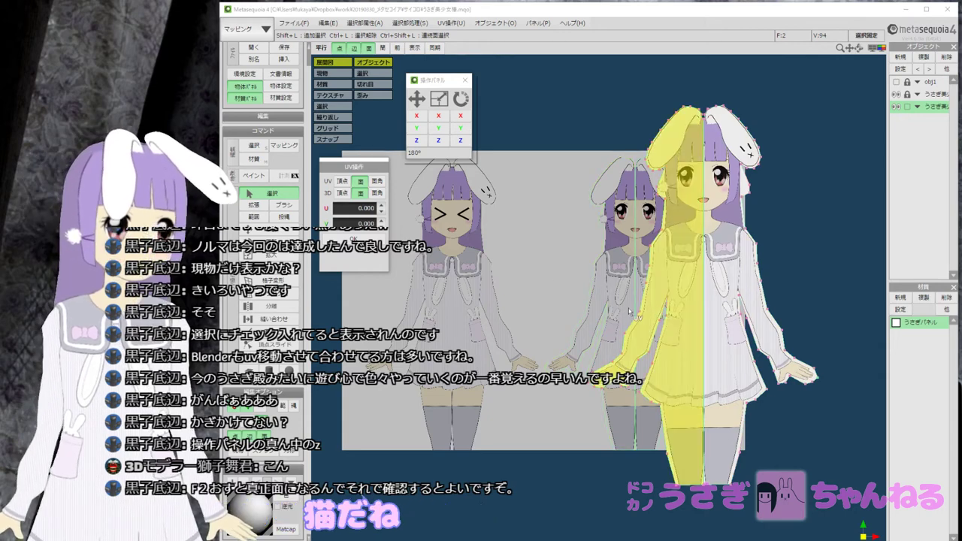
pyautogui.click(455, 303)
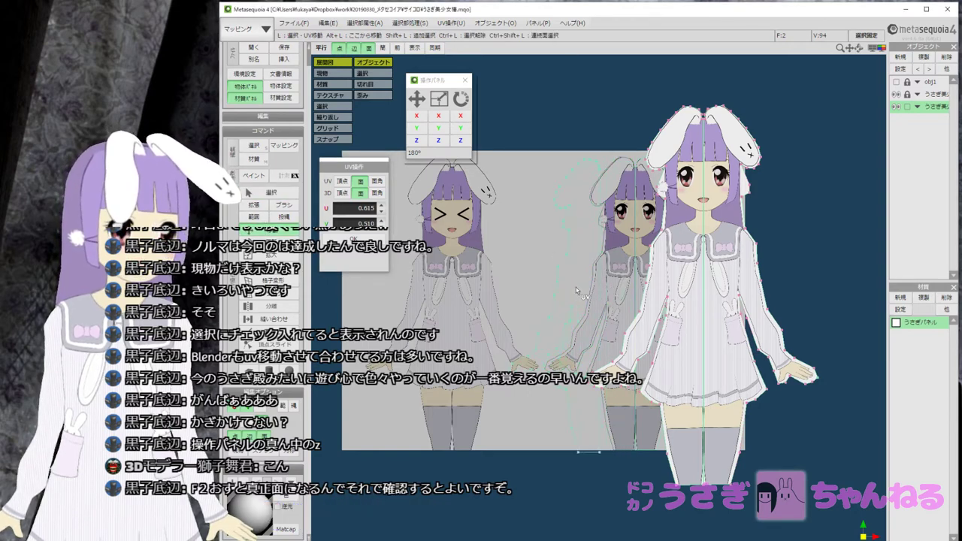
pyautogui.hotkey('ctrl', 'z')
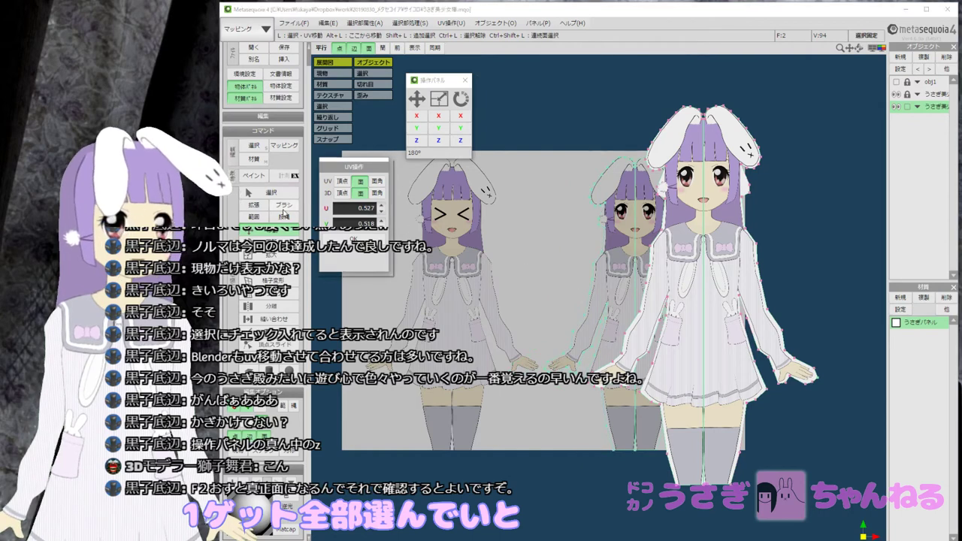
# Range-select both UV halves over the open-eyed figure and try to shift them horizontally toward the closed-eyes figure.
pyautogui.click(259, 216)
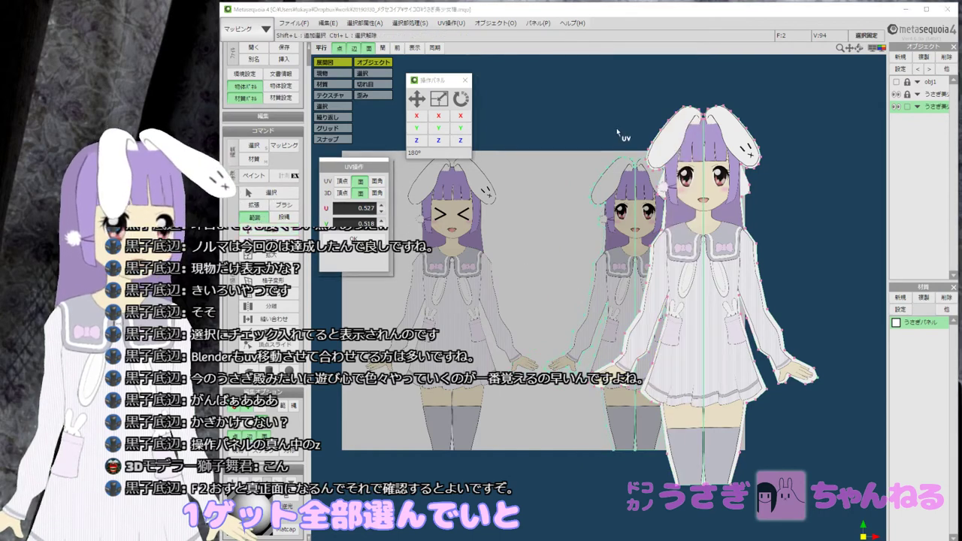
pyautogui.moveTo(546, 123); pyautogui.dragTo(742, 508)
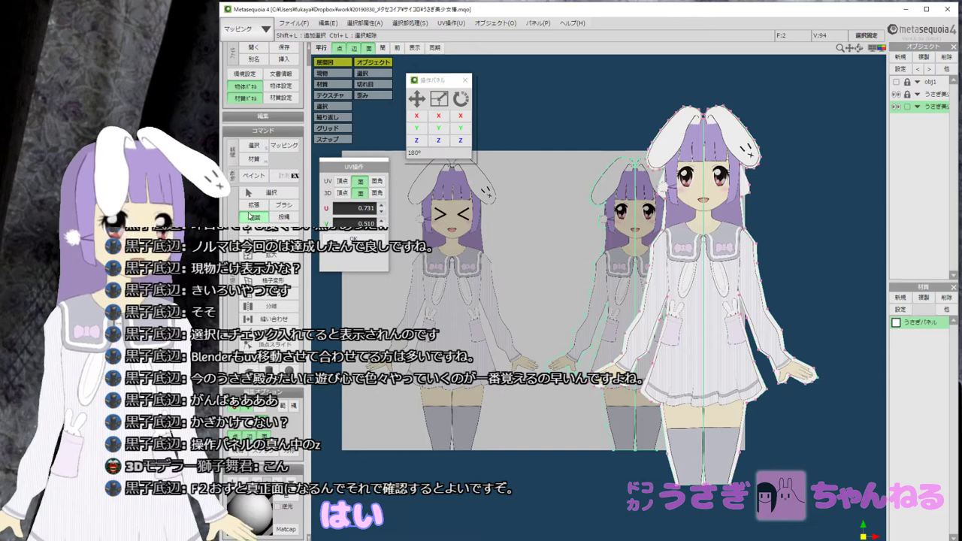
pyautogui.click(270, 236)
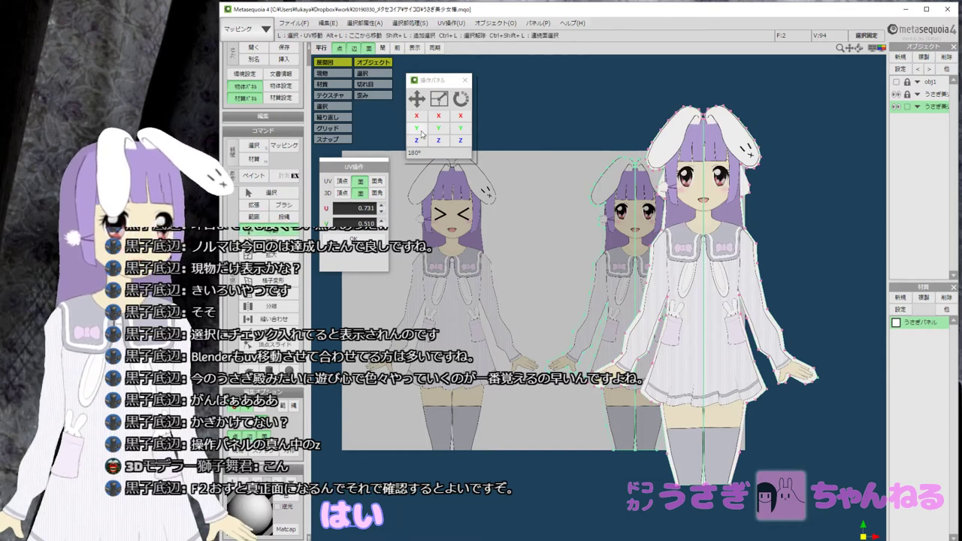
pyautogui.moveTo(414, 117); pyautogui.dragTo(495, 122)
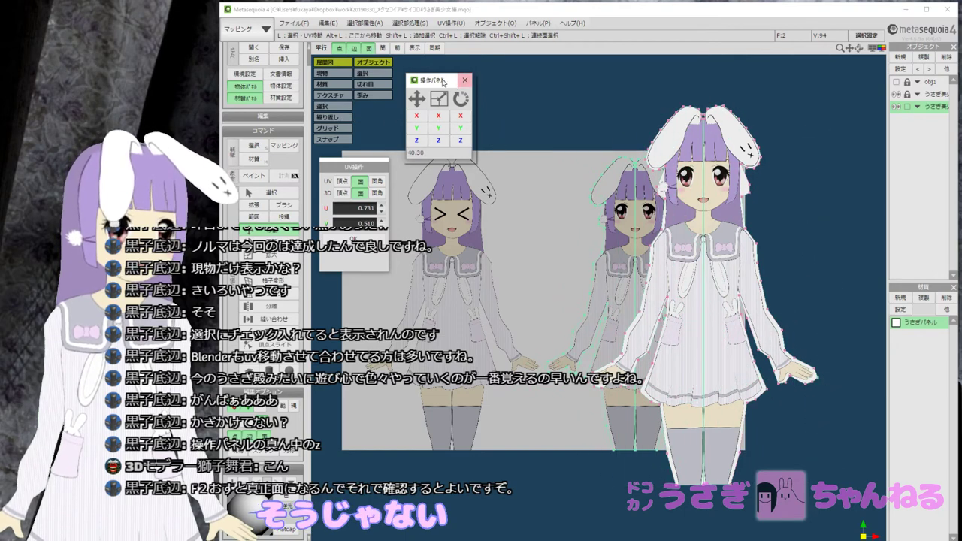
pyautogui.moveTo(445, 81); pyautogui.dragTo(497, 57)
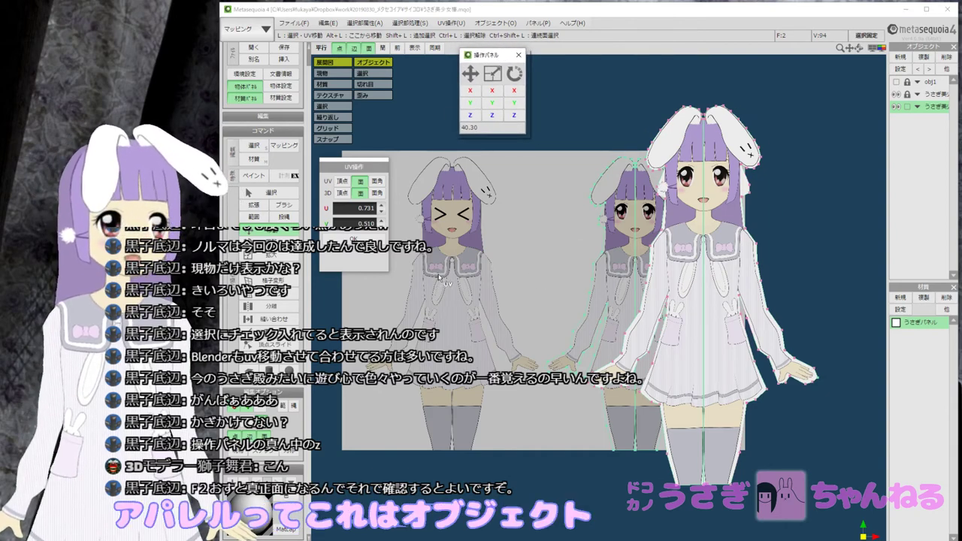
pyautogui.moveTo(609, 272); pyautogui.dragTo(588, 280)
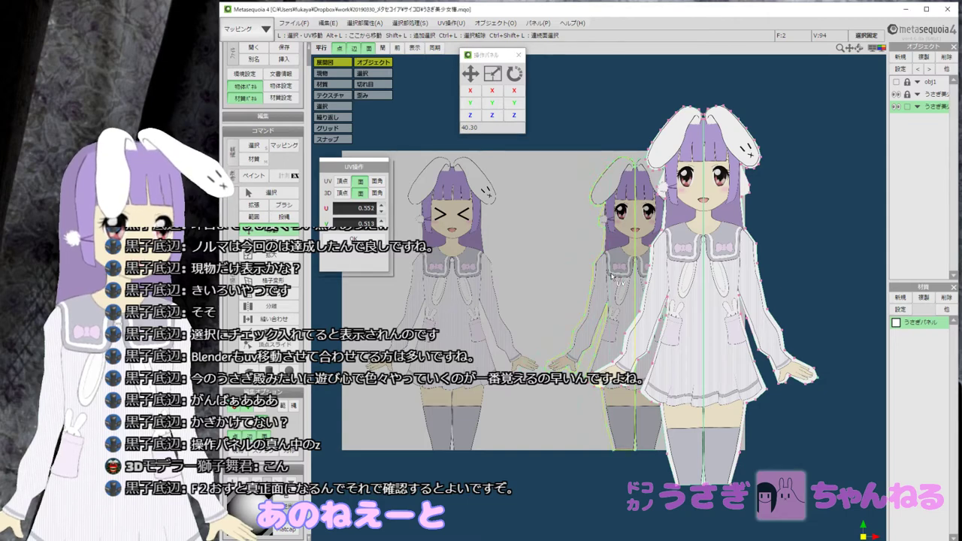
# Try again to range-select the UVs over the open-eyed figure and move them with the UV Move tool.
pyautogui.click(253, 205)
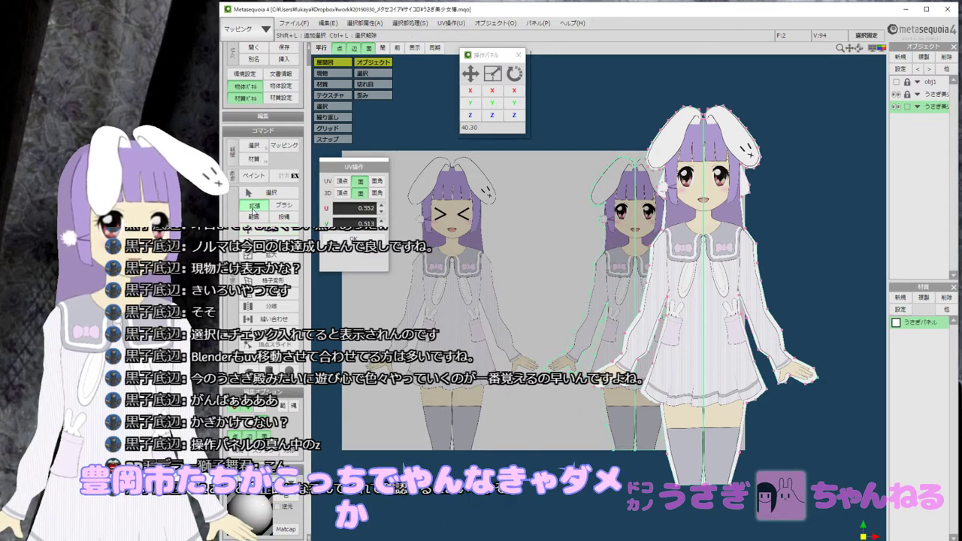
pyautogui.moveTo(541, 118); pyautogui.dragTo(830, 488)
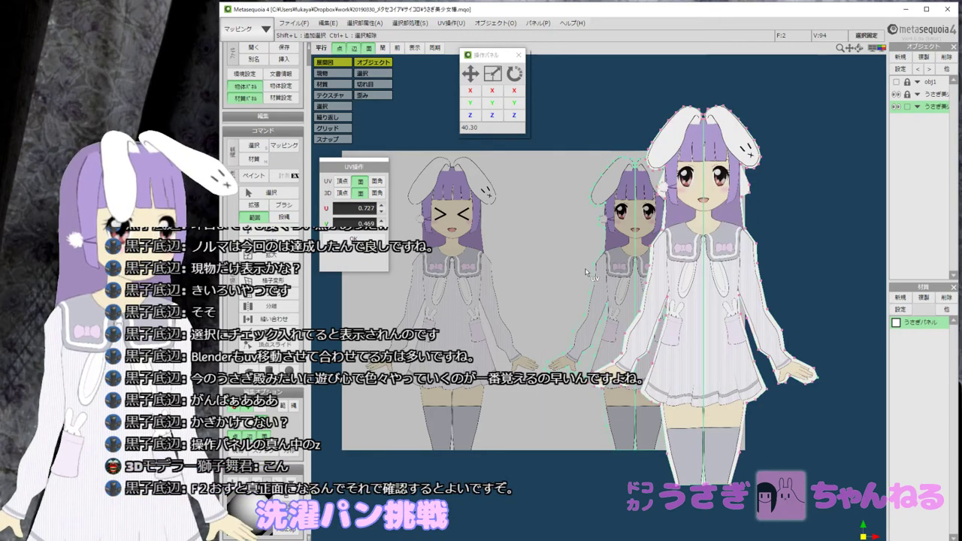
pyautogui.click(568, 284)
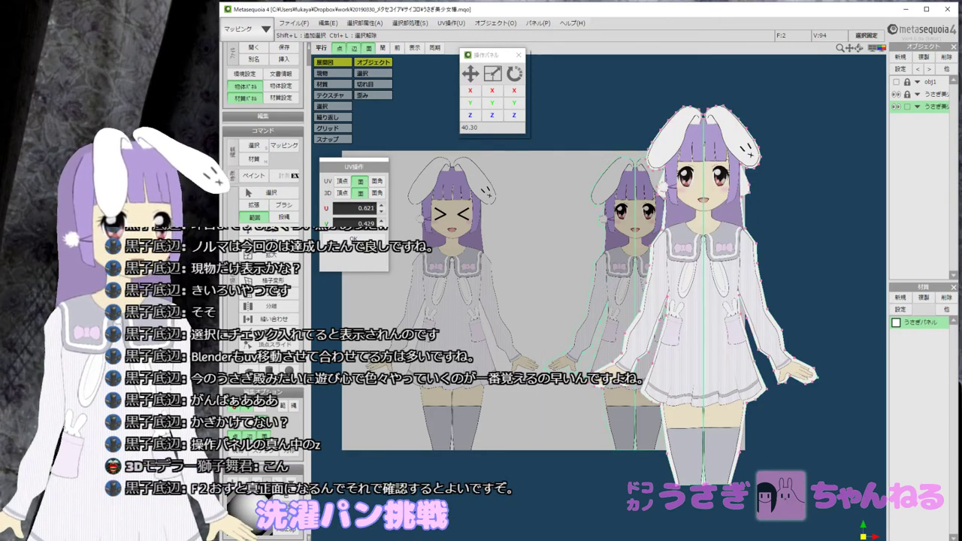
pyautogui.click(270, 230)
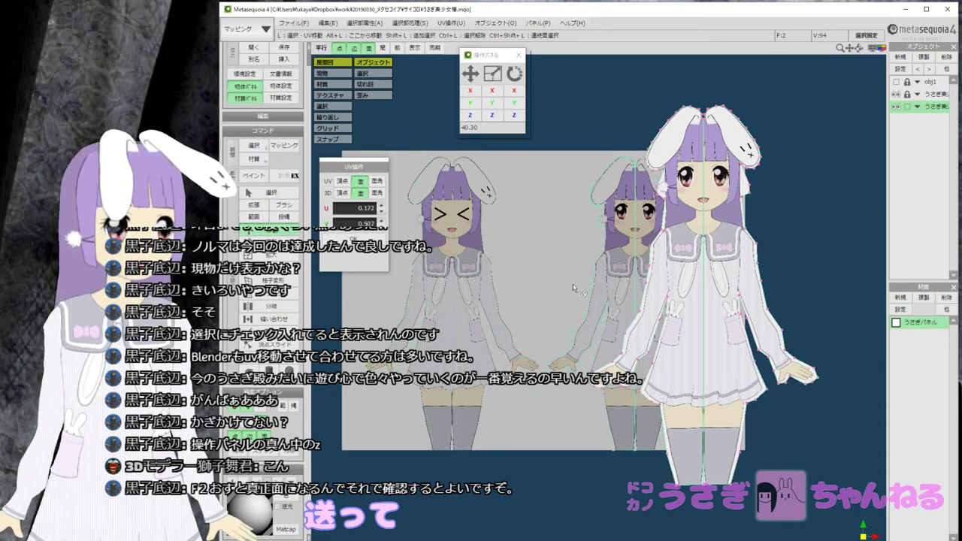
pyautogui.click(676, 260)
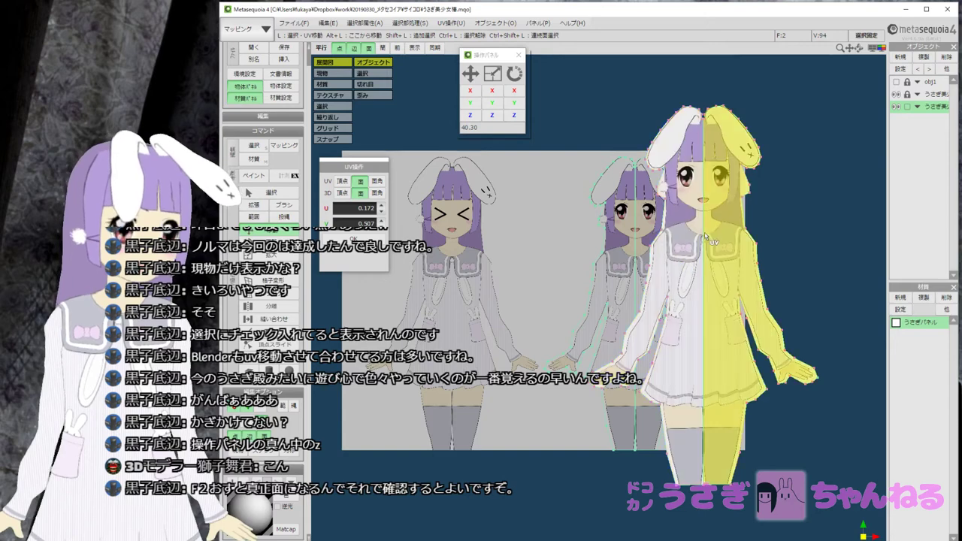
pyautogui.moveTo(620, 248); pyautogui.dragTo(585, 227, button='middle')
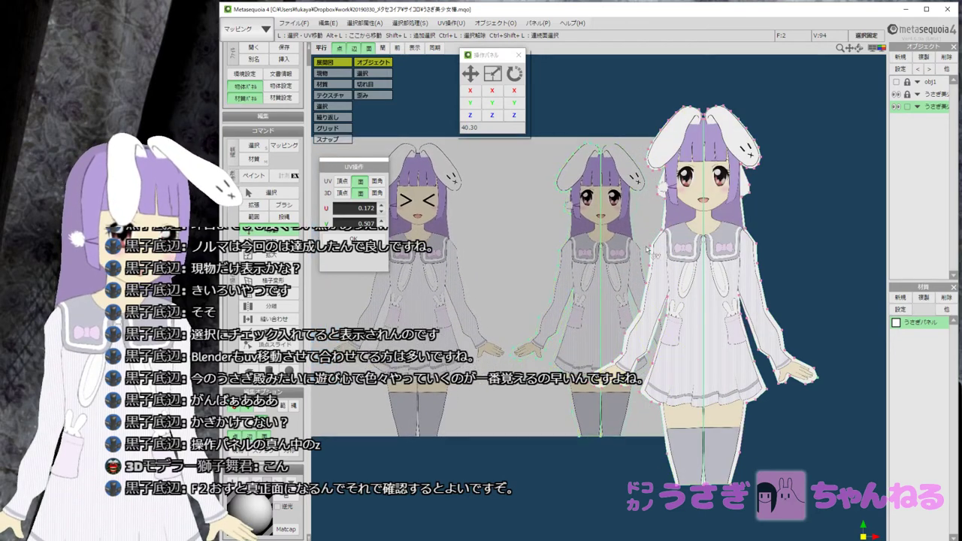
pyautogui.scroll(-2, 681, 250)
pyautogui.scroll(3, 680, 252)
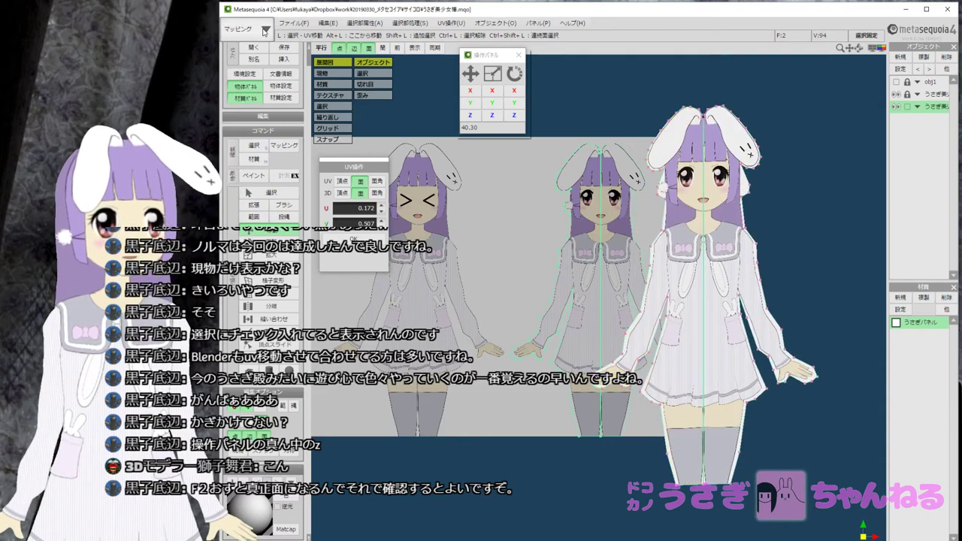
# Switch to Modeling mode, hide the front panel object, and view the back copy from its textured side.
pyautogui.click(248, 29)
pyautogui.click(262, 63)
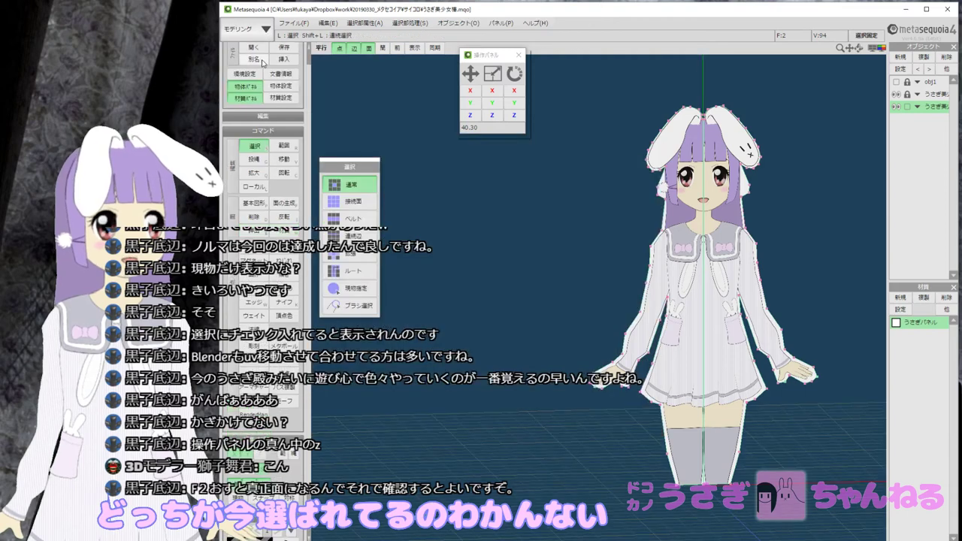
pyautogui.click(896, 95)
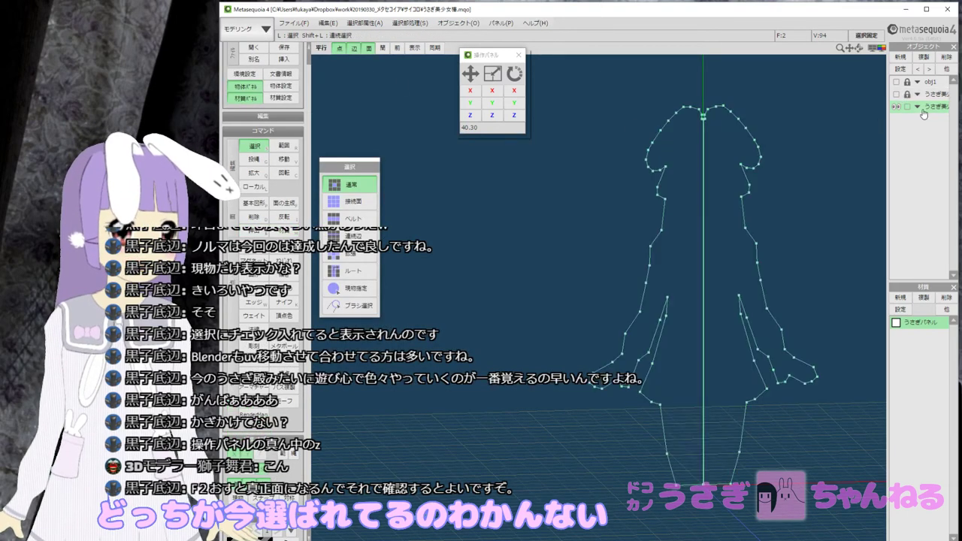
pyautogui.moveTo(665, 180); pyautogui.dragTo(813, 184, button='right')
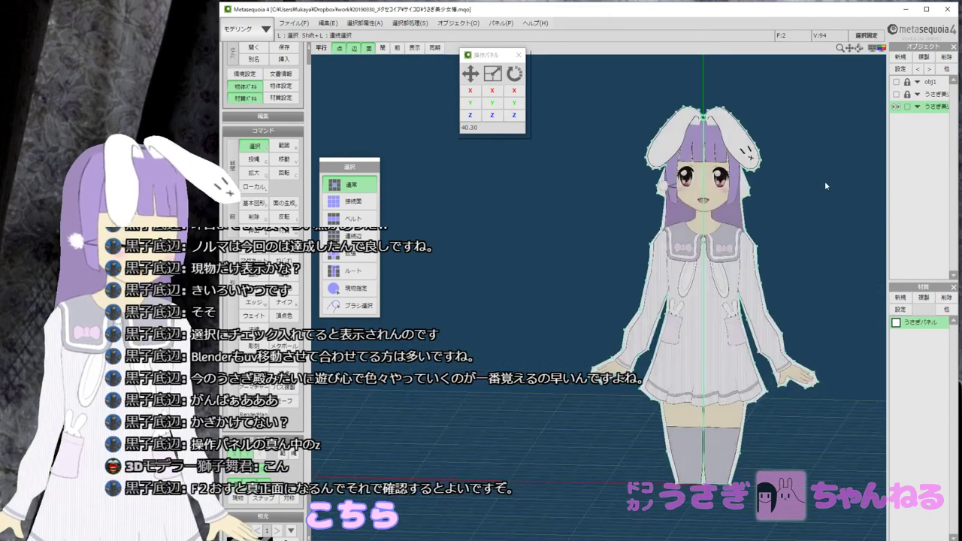
pyautogui.press('F2')
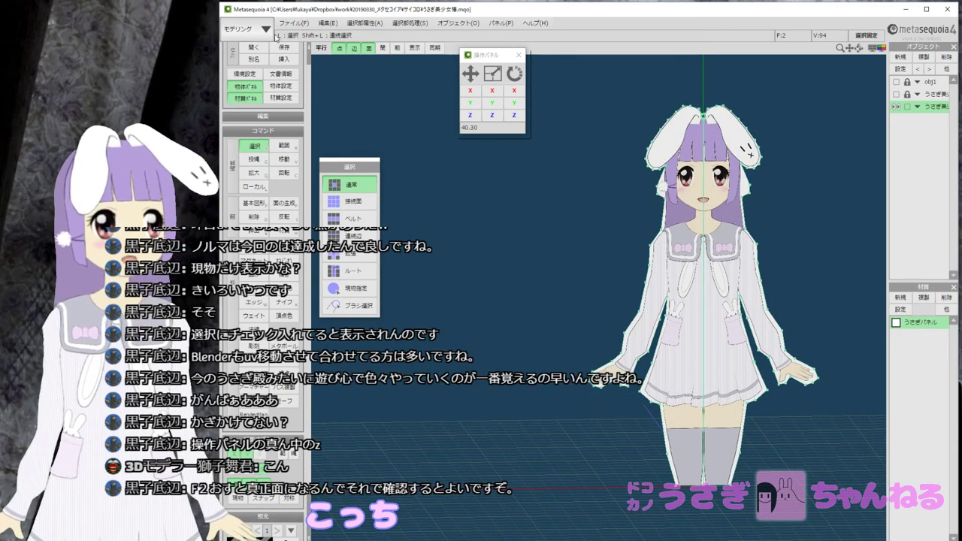
# Return to Mapping mode with the back copy's UV layout shown, and try to move one half of its UVs.
pyautogui.click(247, 29)
pyautogui.click(257, 85)
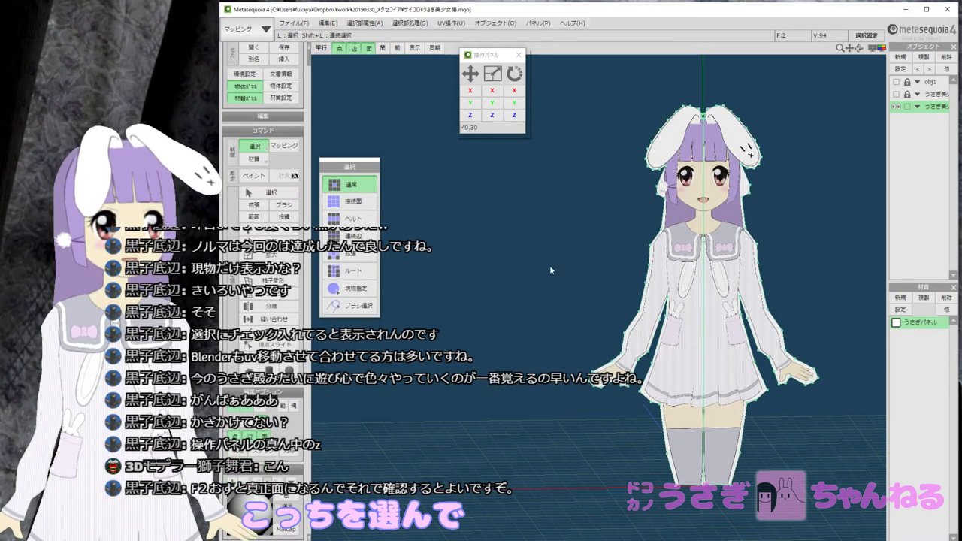
pyautogui.click(271, 193)
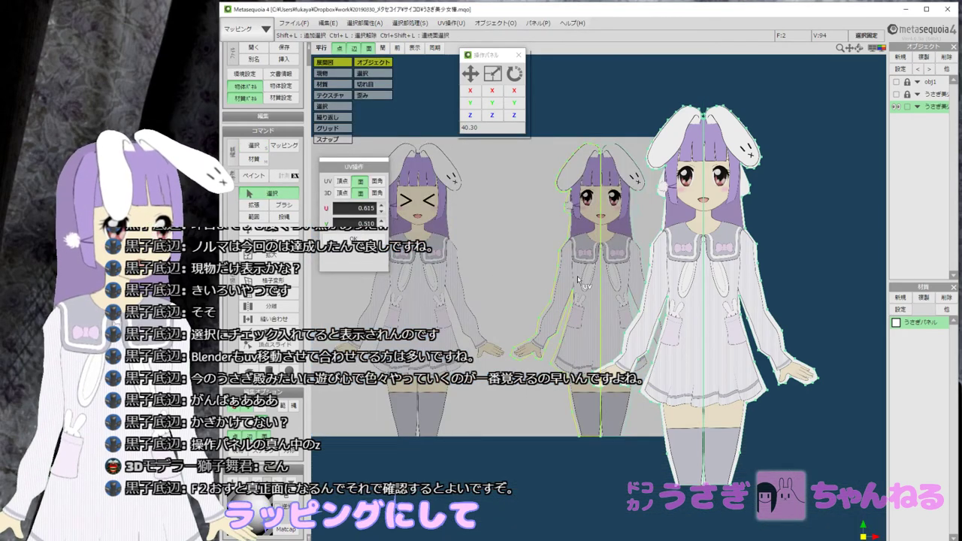
pyautogui.click(265, 230)
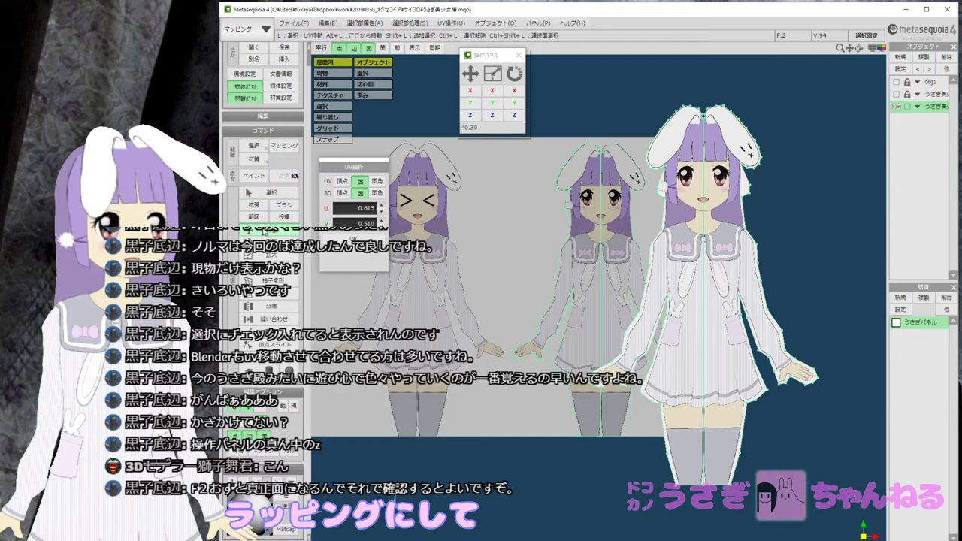
pyautogui.moveTo(611, 279)
pyautogui.mouseDown()
pyautogui.moveTo(578, 281)
pyautogui.moveTo(613, 284)
pyautogui.mouseUp()
pyautogui.click(665, 269)
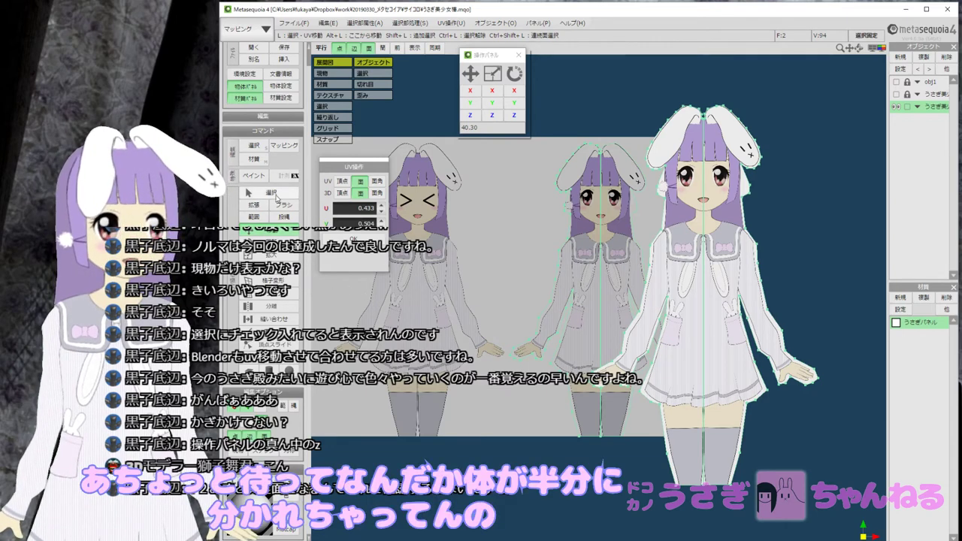
# Range-select both halves of the back copy's UVs and move them from the open-eyed figure onto the closed-eyes figure.
pyautogui.click(254, 217)
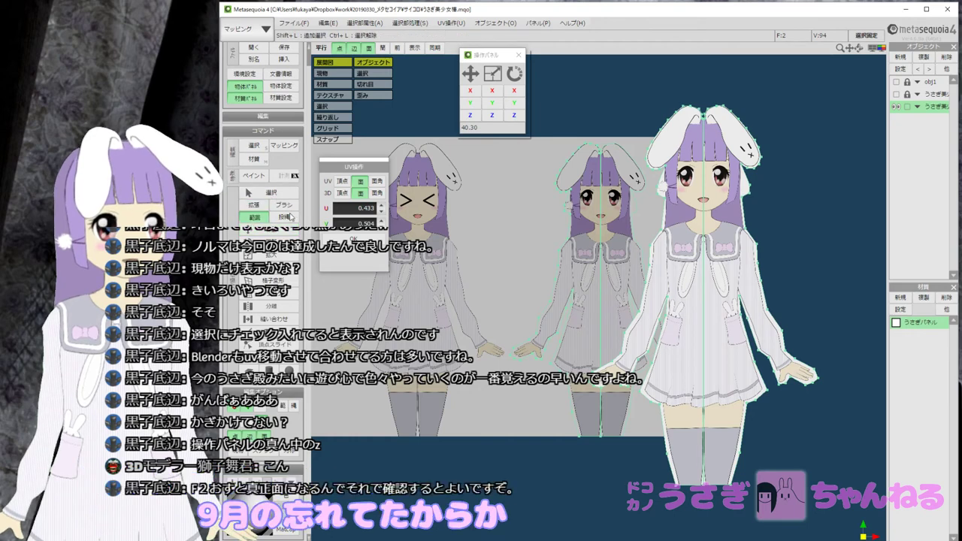
pyautogui.moveTo(534, 118); pyautogui.dragTo(707, 479)
pyautogui.moveTo(803, 512); pyautogui.dragTo(429, 114)
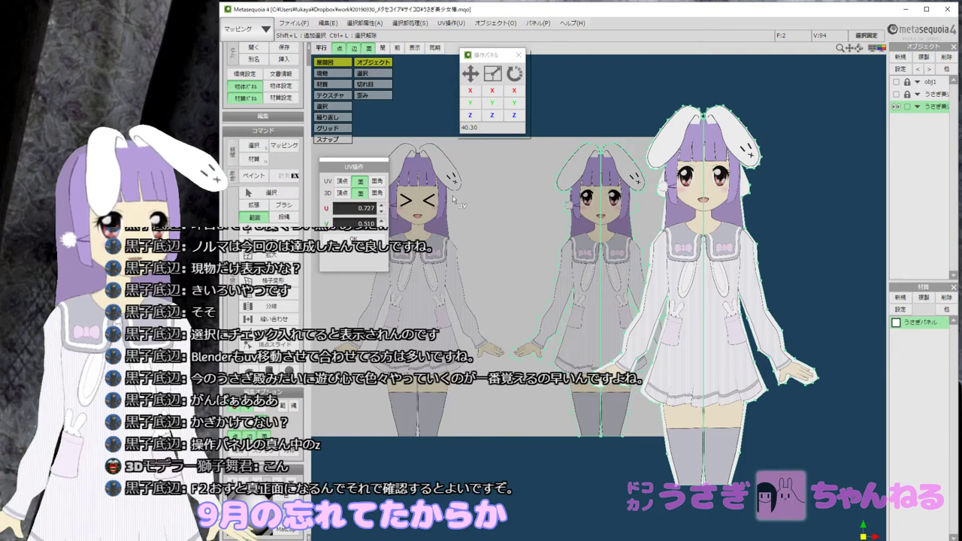
pyautogui.click(273, 232)
pyautogui.moveTo(575, 292); pyautogui.dragTo(395, 296)
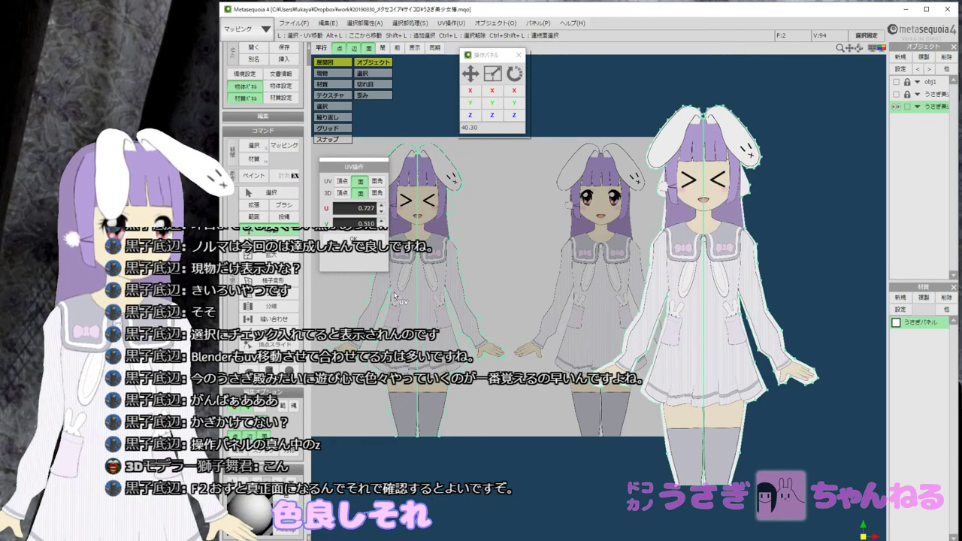
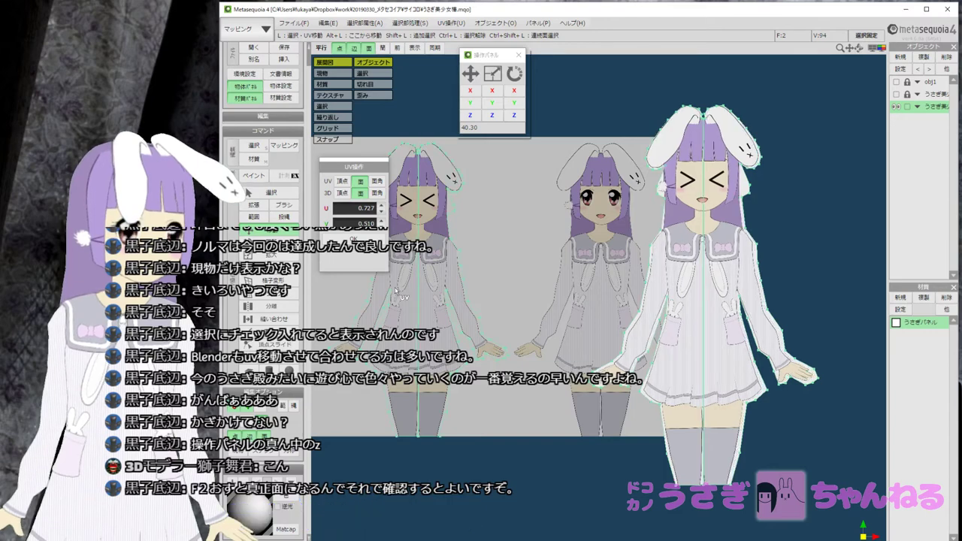
# Examine close up how the UV outline fits the closed-eyes figure, with the UV Move tool active.
pyautogui.scroll(3, 358, 301)
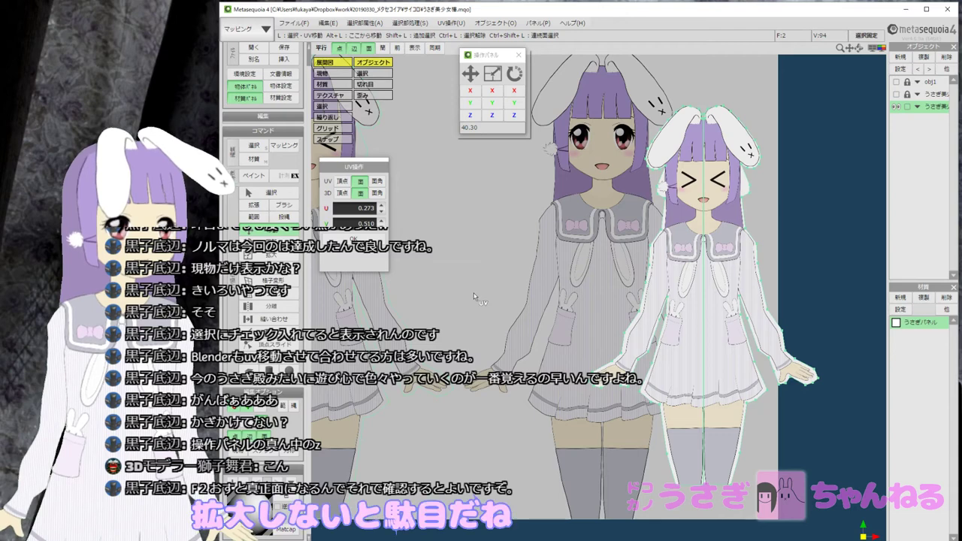
pyautogui.scroll(3, 473, 293)
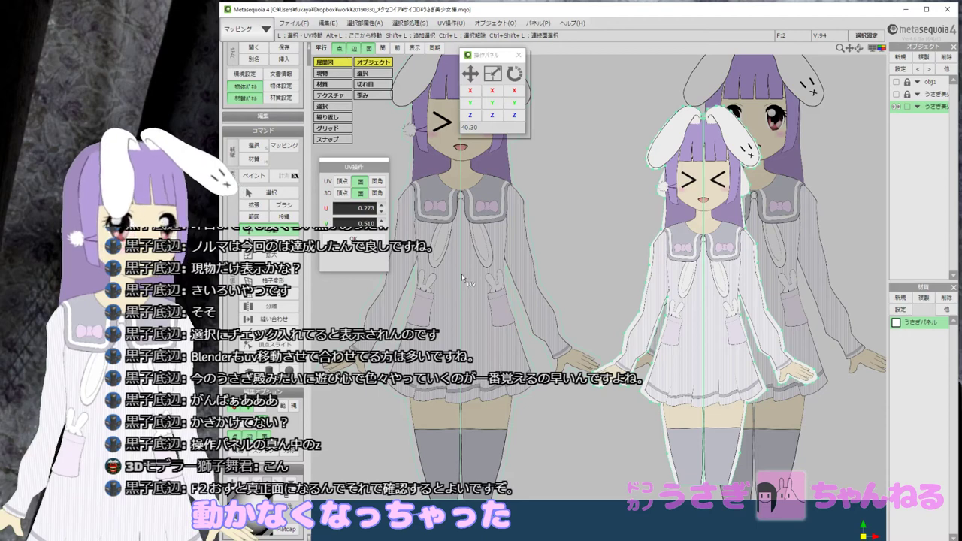
pyautogui.moveTo(462, 275); pyautogui.dragTo(482, 288, button='middle')
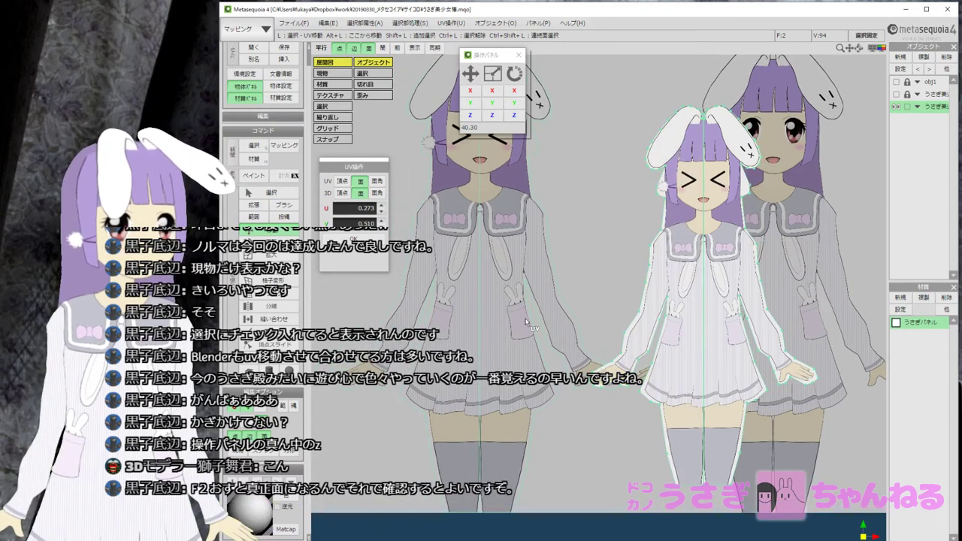
pyautogui.click(275, 194)
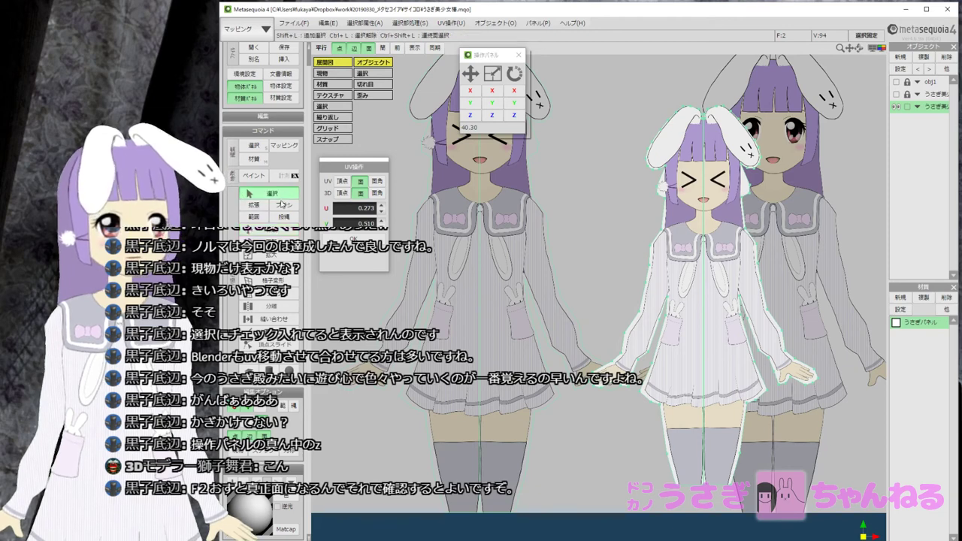
pyautogui.click(254, 216)
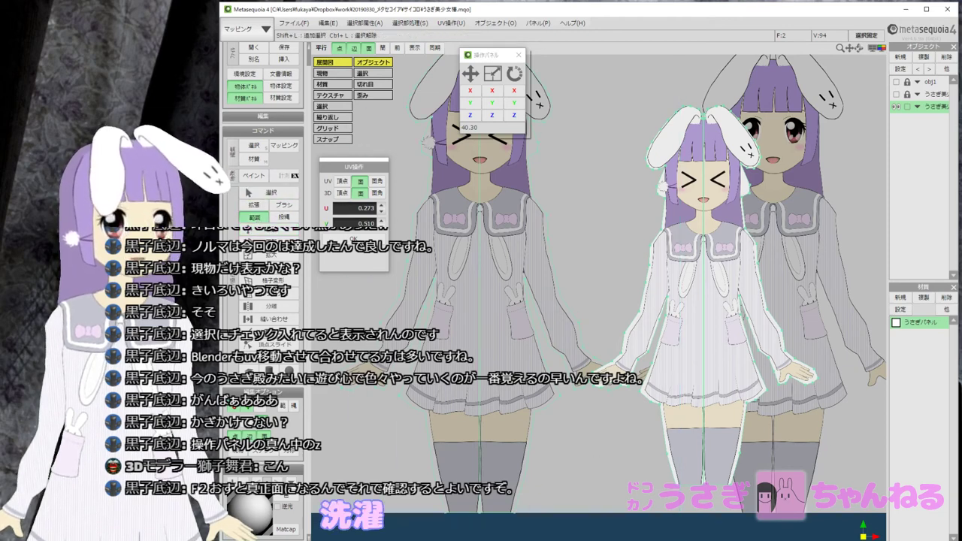
pyautogui.click(272, 232)
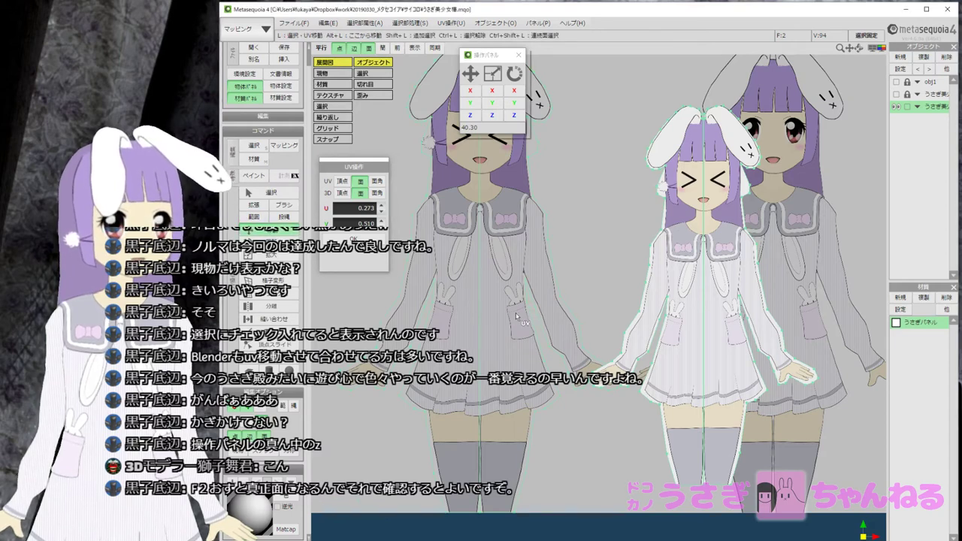
pyautogui.scroll(-2, 512, 313)
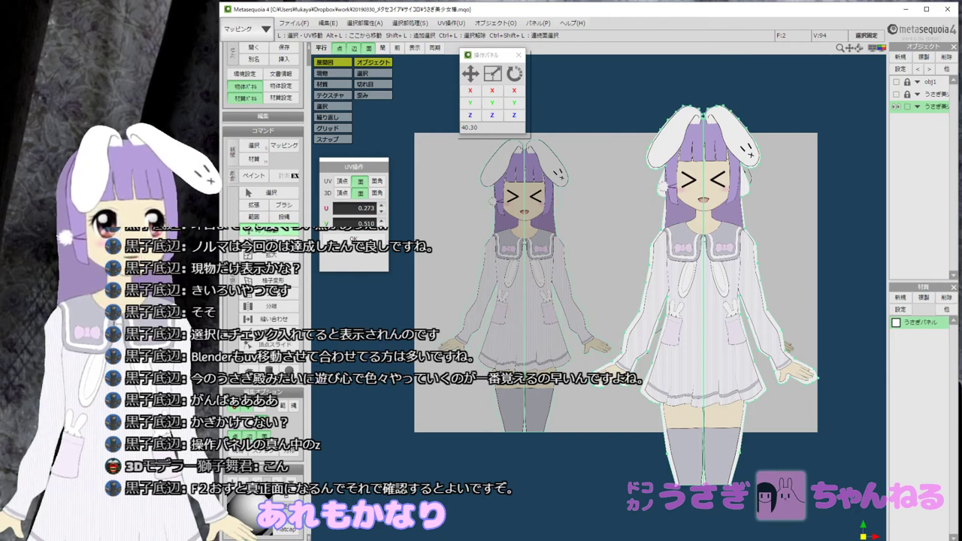
# Try to nudge the back copy's UVs horizontally to refine their fit on the closed-eyes figure.
pyautogui.click(255, 211)
pyautogui.click(271, 193)
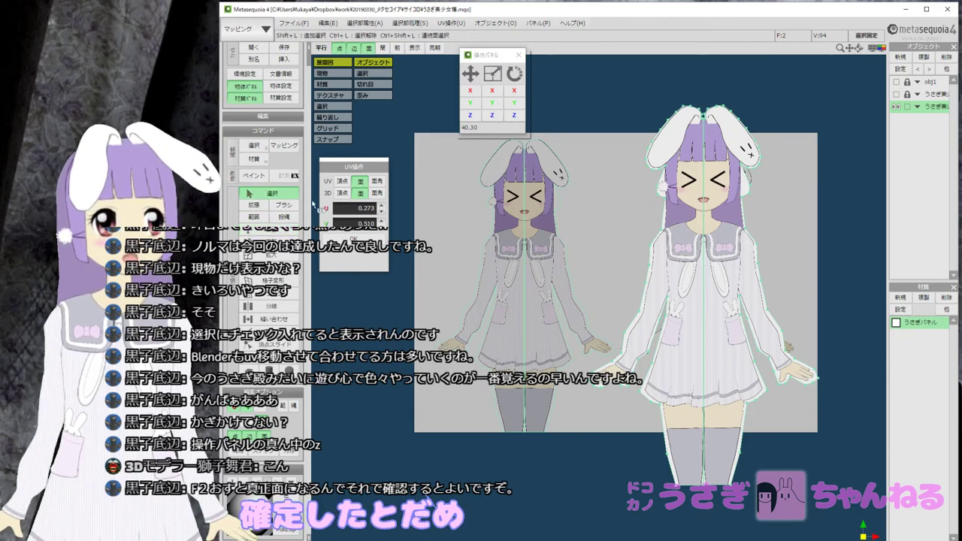
pyautogui.click(255, 218)
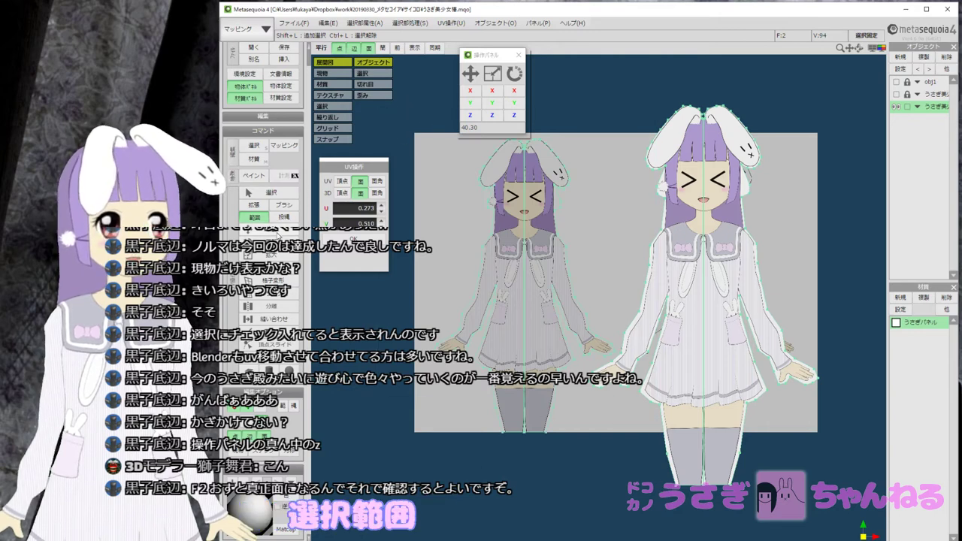
pyautogui.click(272, 231)
pyautogui.moveTo(514, 278); pyautogui.dragTo(507, 278)
pyautogui.press('F2')
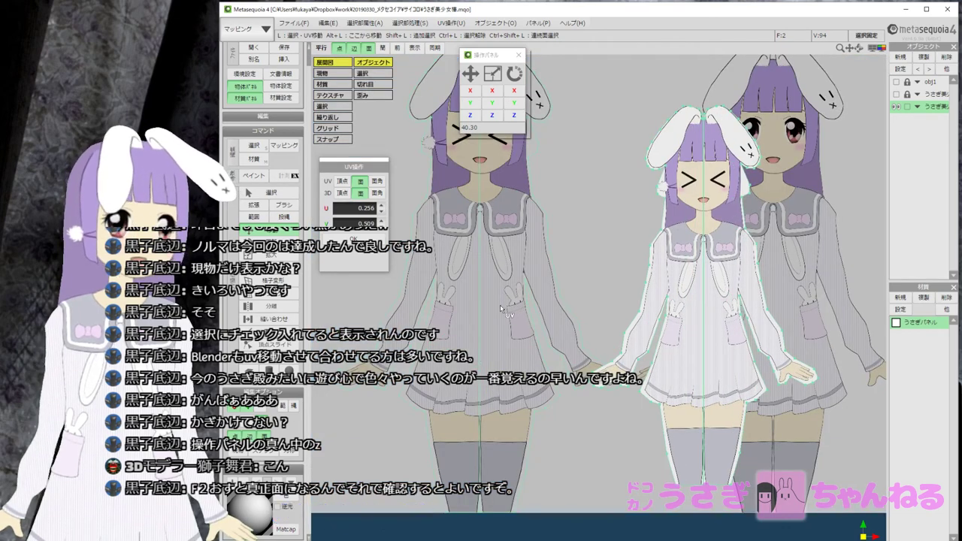
pyautogui.scroll(3, 499, 305)
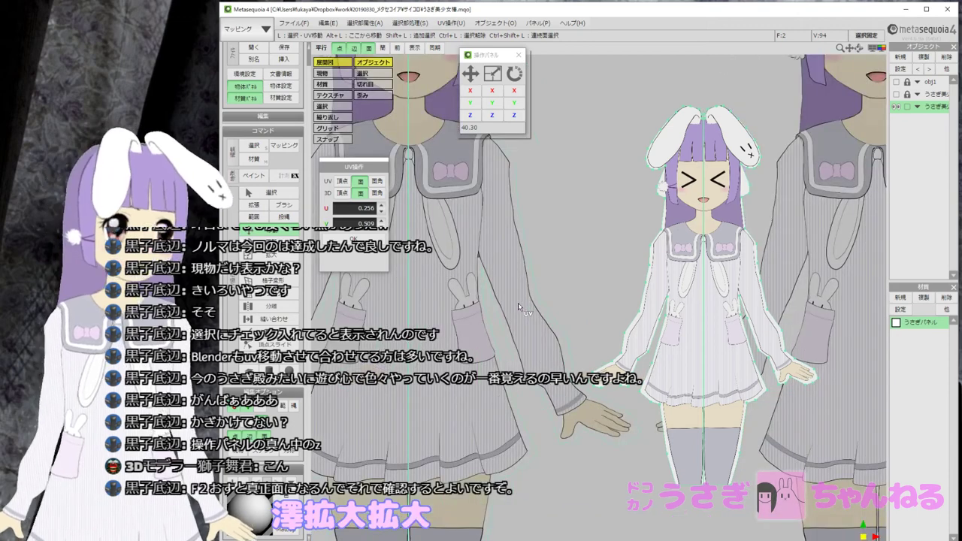
pyautogui.scroll(-5, 447, 312)
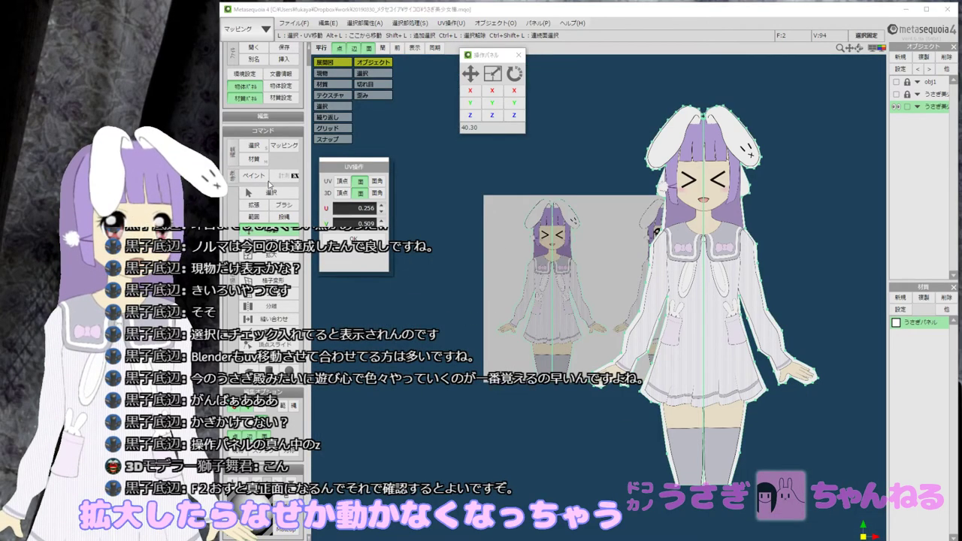
# Range-select both UV halves over the closed-eyes figure again and activate the UV Move tool for fine alignment.
pyautogui.click(255, 216)
pyautogui.moveTo(465, 164); pyautogui.dragTo(643, 430)
pyautogui.scroll(3, 525, 292)
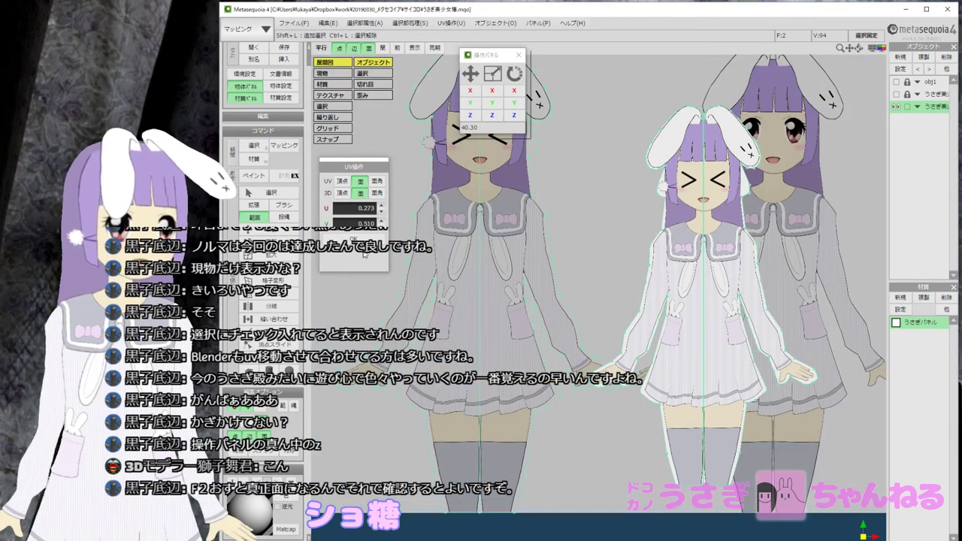
pyautogui.click(262, 234)
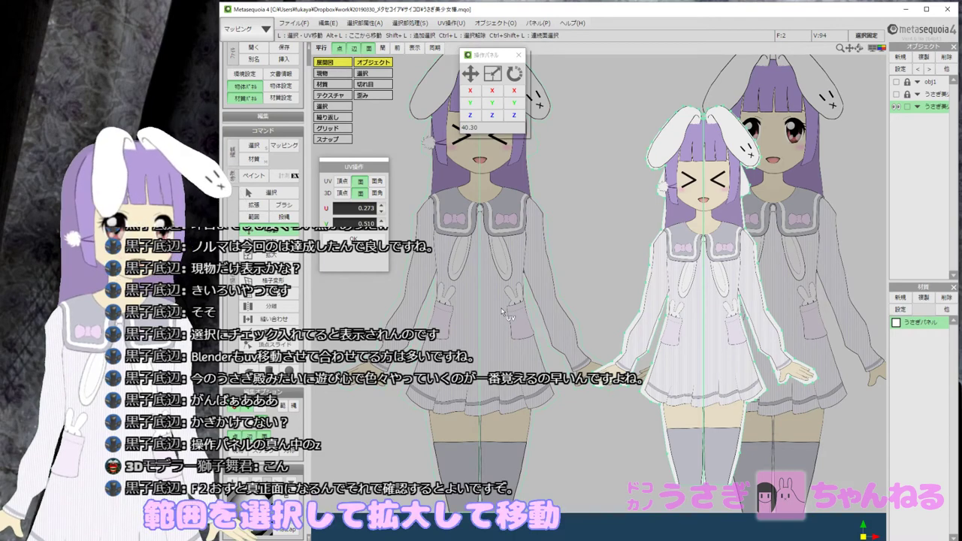
pyautogui.scroll(-6, 471, 307)
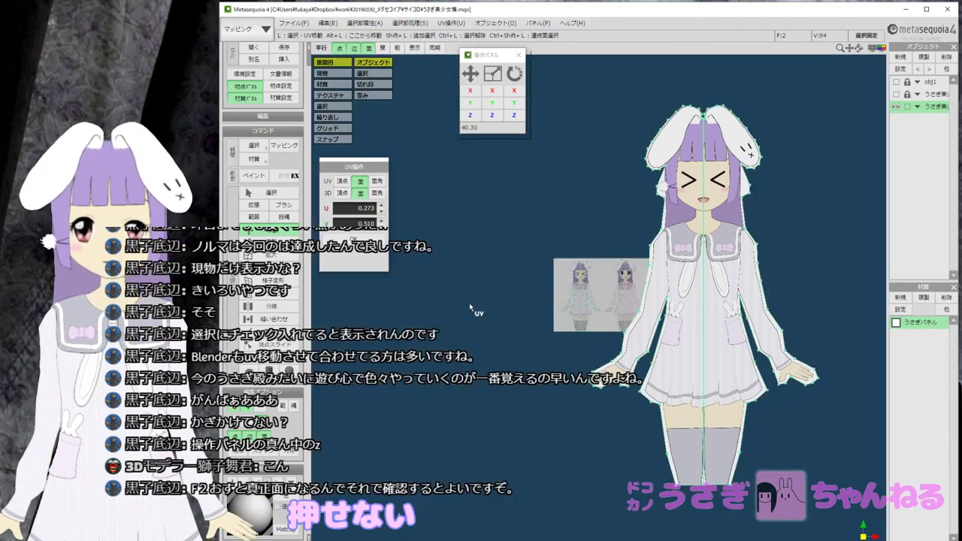
pyautogui.scroll(4, 470, 306)
pyautogui.moveTo(471, 306); pyautogui.dragTo(530, 301, button='middle')
pyautogui.scroll(2, 439, 331)
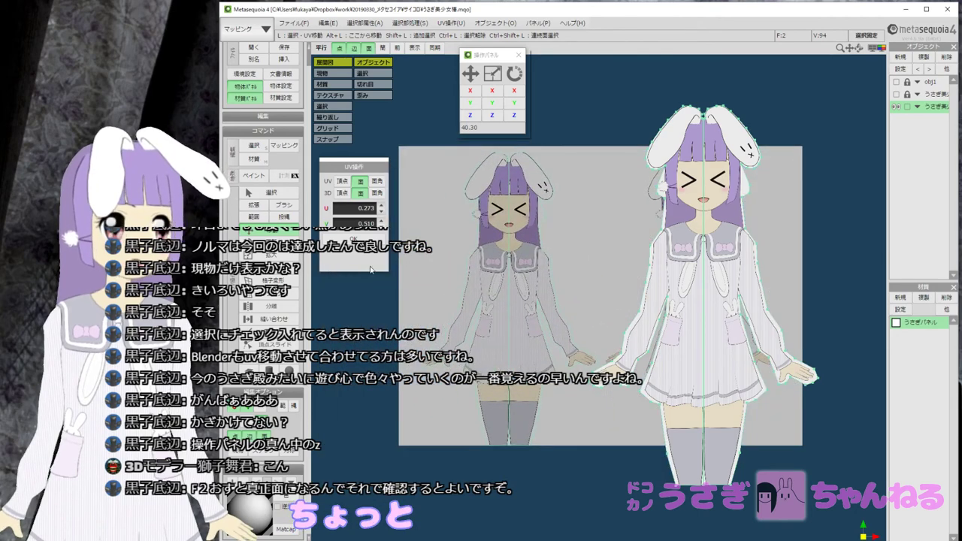
# Range-select both UV halves of the back copy over the closed-eyes figure, repeating the selection until both are covered.
pyautogui.click(254, 216)
pyautogui.moveTo(392, 131); pyautogui.dragTo(671, 494)
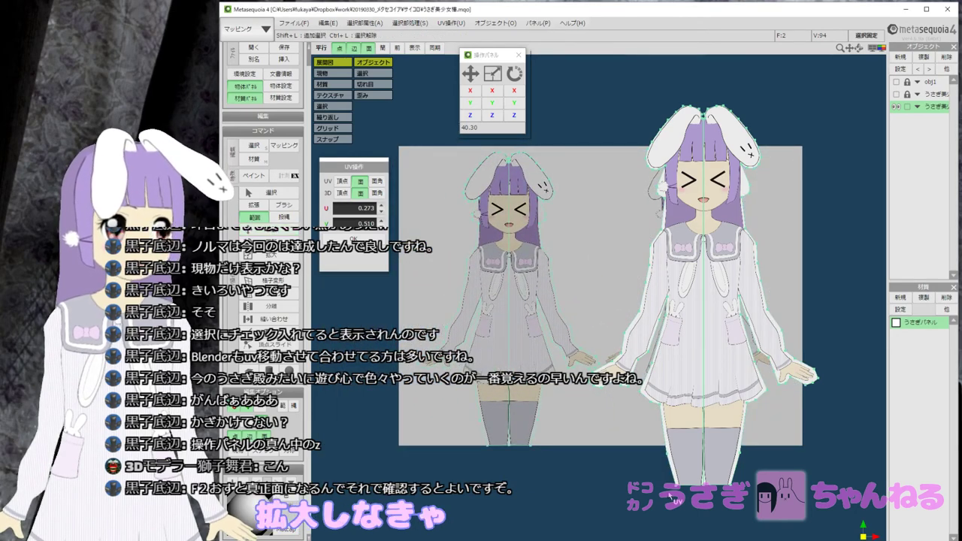
pyautogui.click(273, 231)
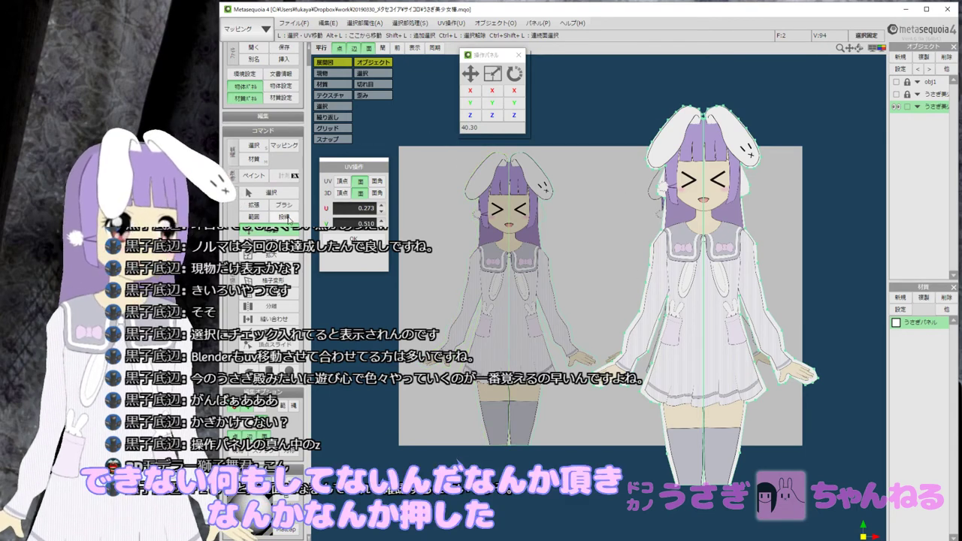
pyautogui.click(254, 216)
pyautogui.moveTo(389, 127); pyautogui.dragTo(691, 483)
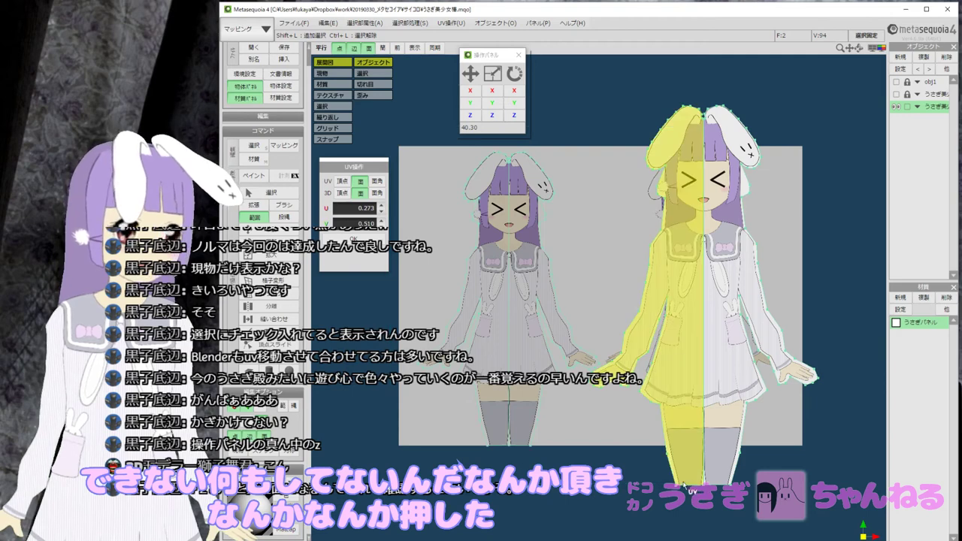
pyautogui.moveTo(595, 113); pyautogui.dragTo(787, 457)
pyautogui.moveTo(374, 209); pyautogui.dragTo(328, 219)
pyautogui.moveTo(367, 123); pyautogui.dragTo(638, 485)
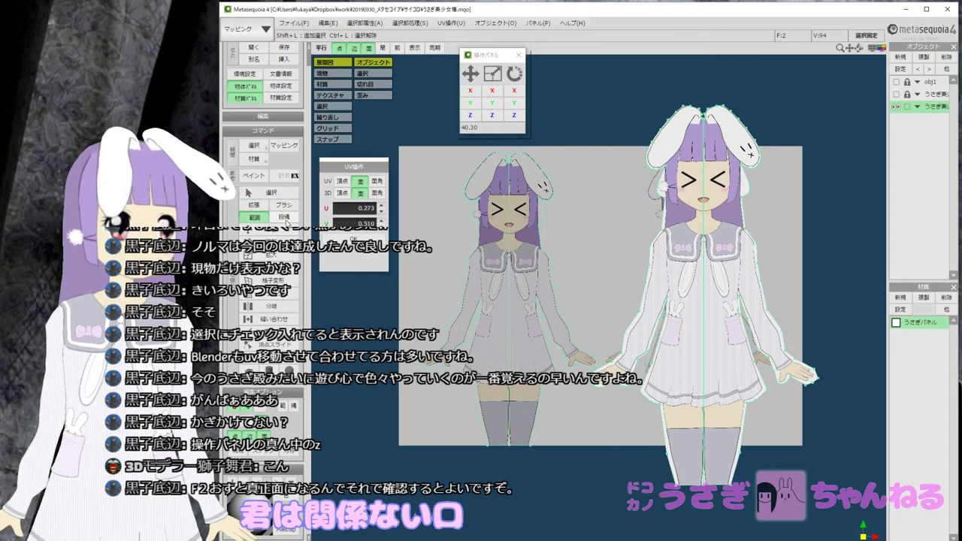
# Try to shift the back copy's UVs on the closed-eyes figure with the UV Move tool, and undo the shift.
pyautogui.click(284, 218)
pyautogui.click(494, 278)
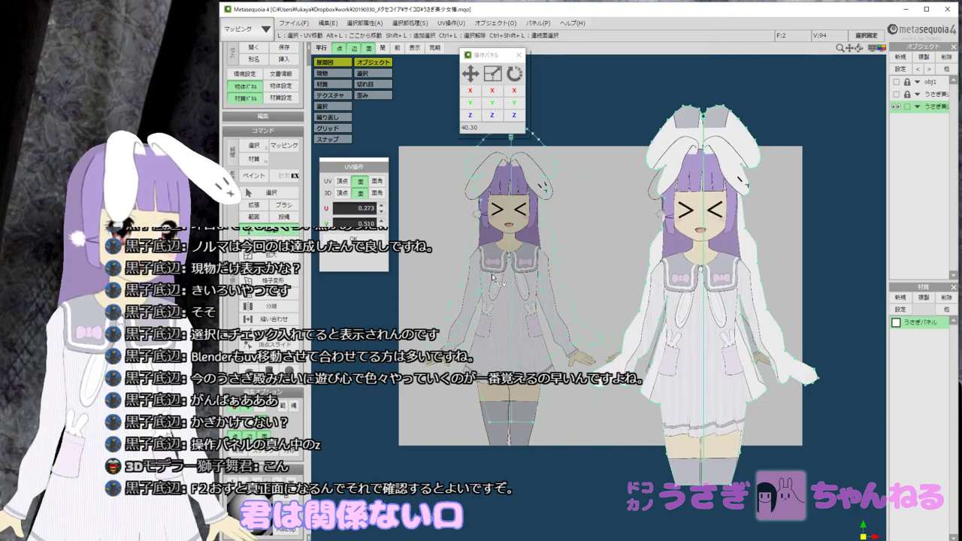
pyautogui.moveTo(494, 278); pyautogui.dragTo(528, 300)
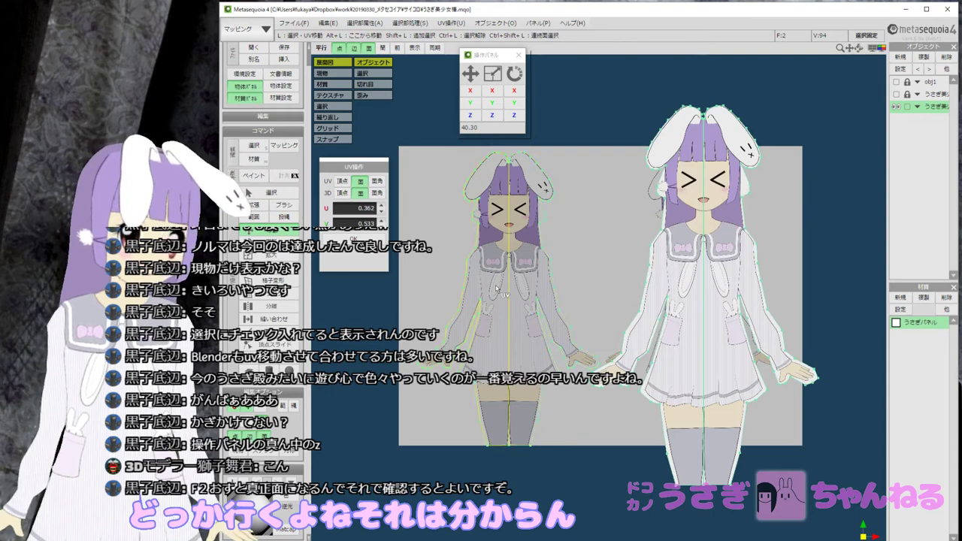
pyautogui.scroll(2, 496, 288)
pyautogui.moveTo(485, 289); pyautogui.dragTo(517, 291)
pyautogui.hotkey('ctrl', 'z')
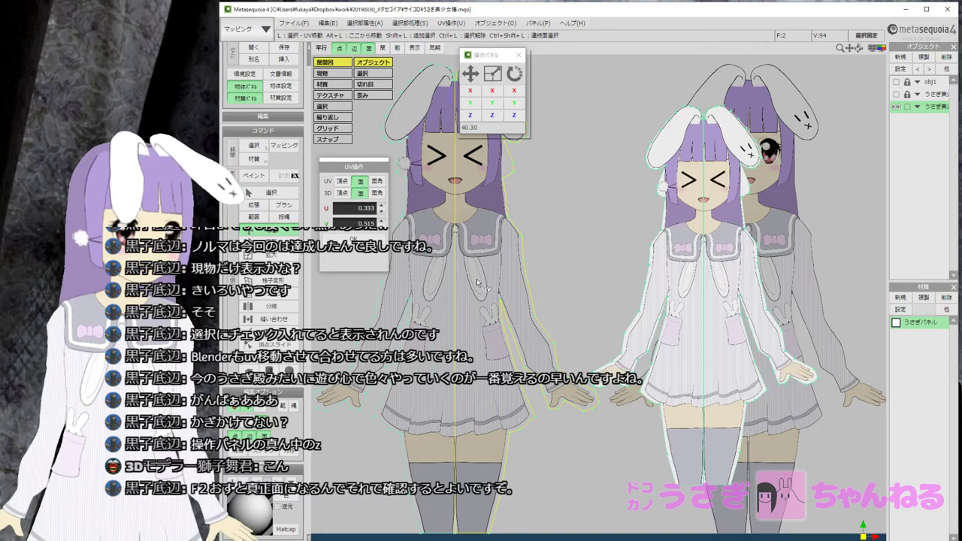
pyautogui.moveTo(477, 280); pyautogui.dragTo(478, 280)
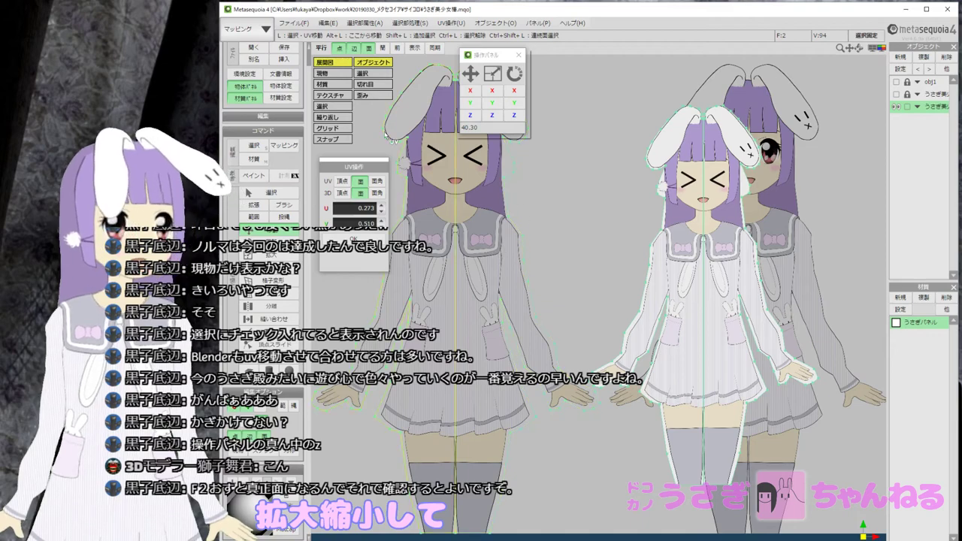
# Return to modeling mode, show the front panel object together with the back copy, and check both sides of the figure.
pyautogui.click(255, 30)
pyautogui.click(248, 46)
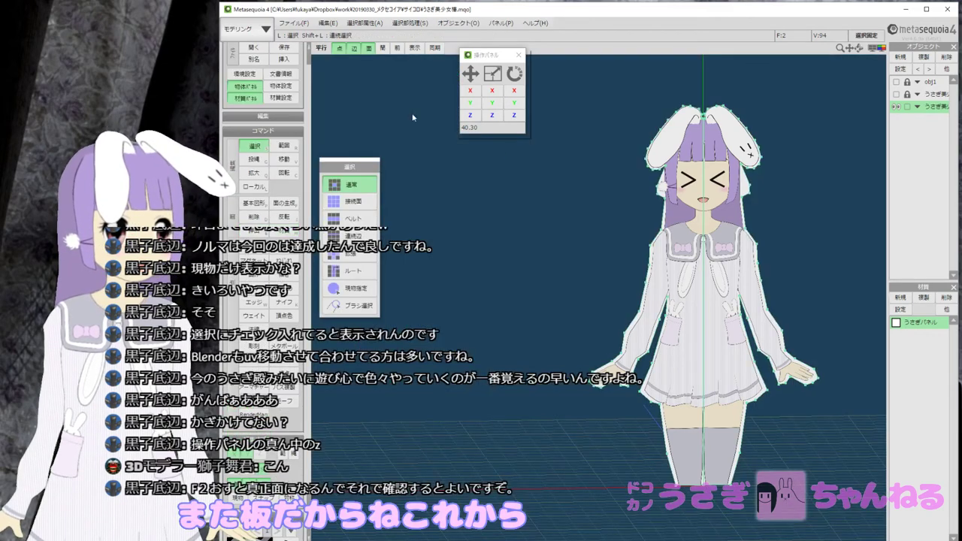
pyautogui.press('F2')
pyautogui.moveTo(532, 202); pyautogui.dragTo(379, 192, button='right')
pyautogui.click(895, 94)
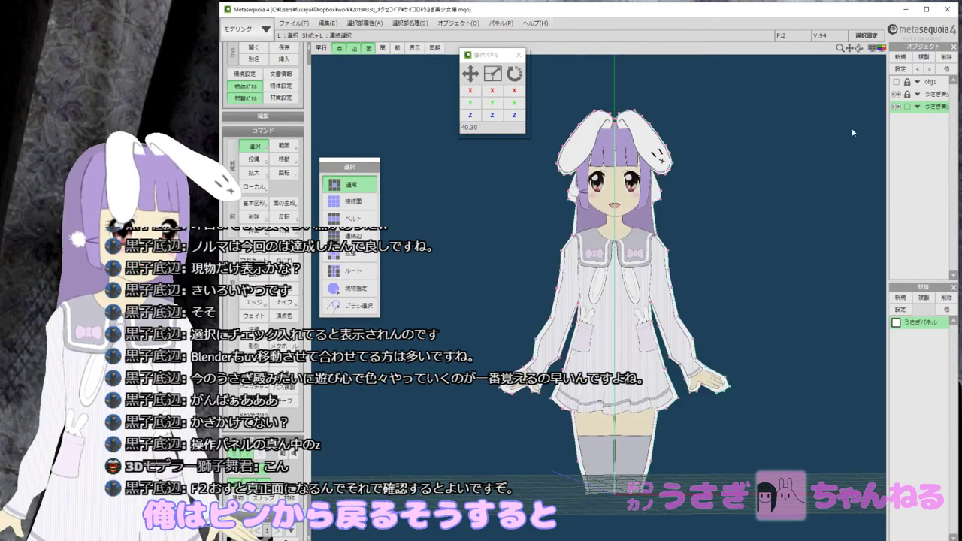
pyautogui.moveTo(689, 266); pyautogui.dragTo(481, 278, button='right')
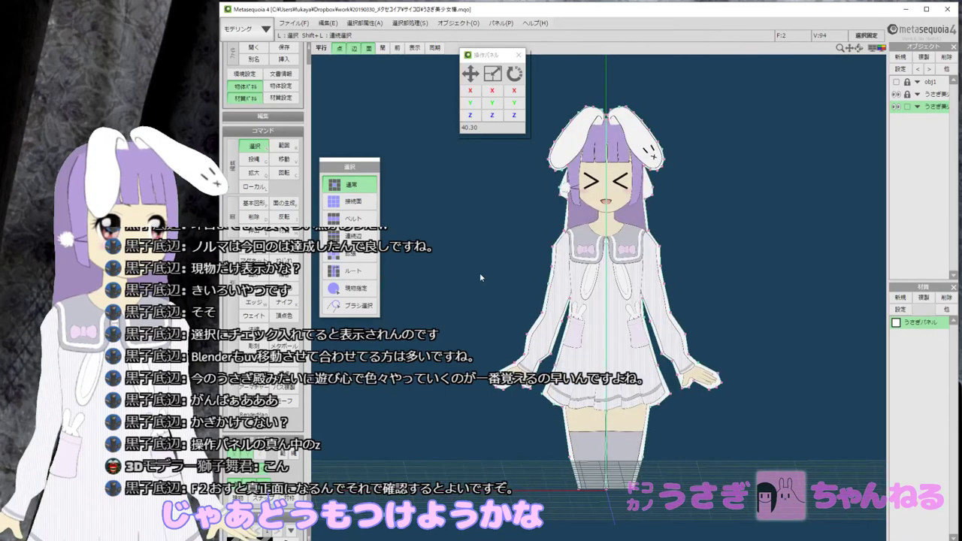
pyautogui.moveTo(518, 250); pyautogui.dragTo(510, 220, button='middle')
pyautogui.scroll(-3, 510, 221)
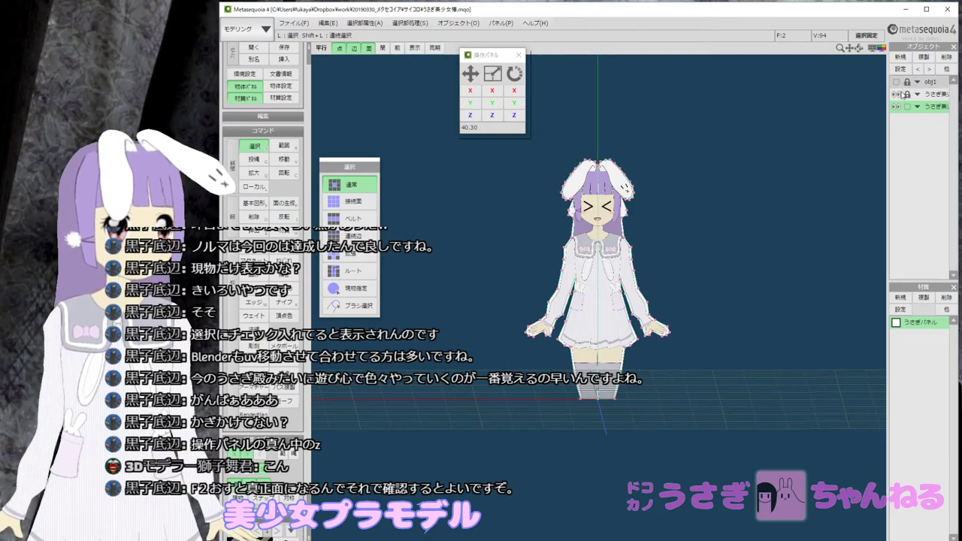
# Create a new object and name it 棒.
pyautogui.click(899, 57)
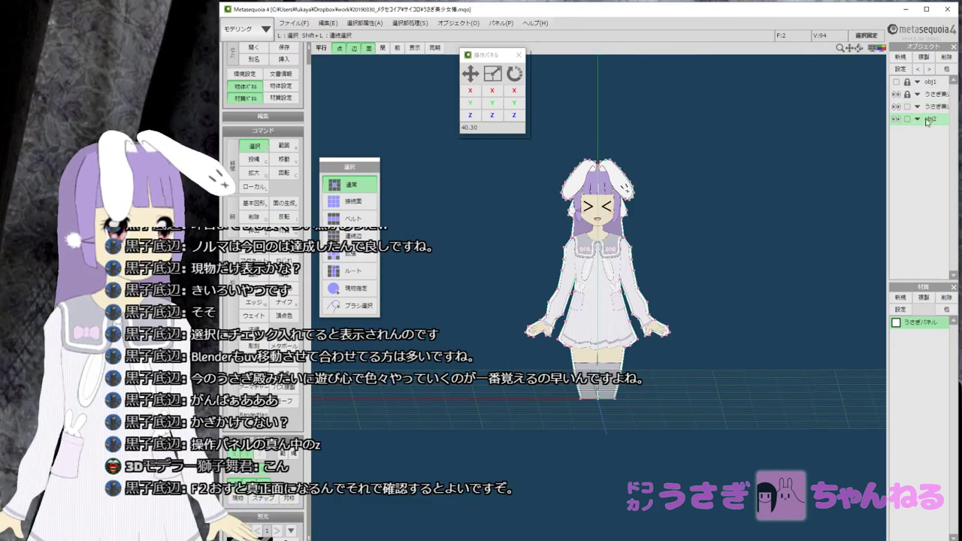
pyautogui.doubleClick(926, 120)
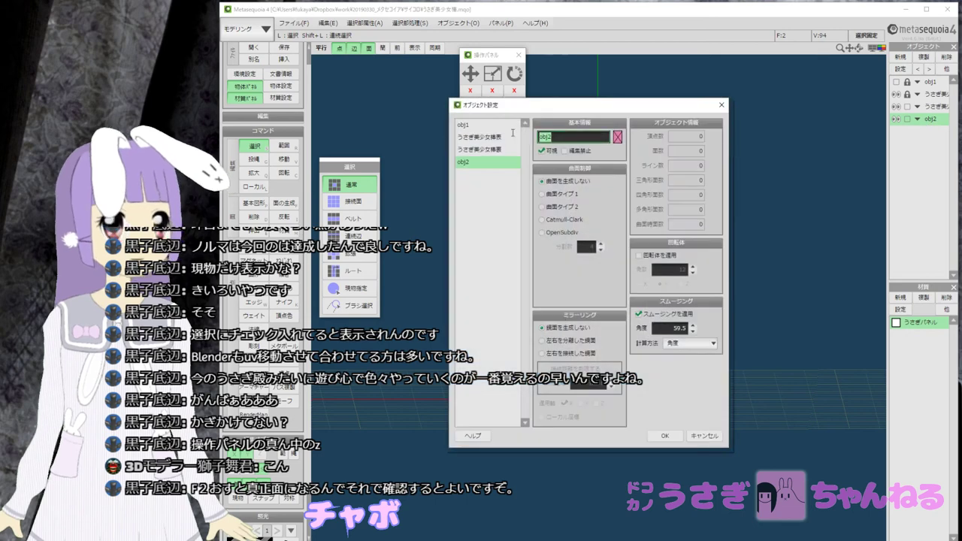
pyautogui.write('棒')
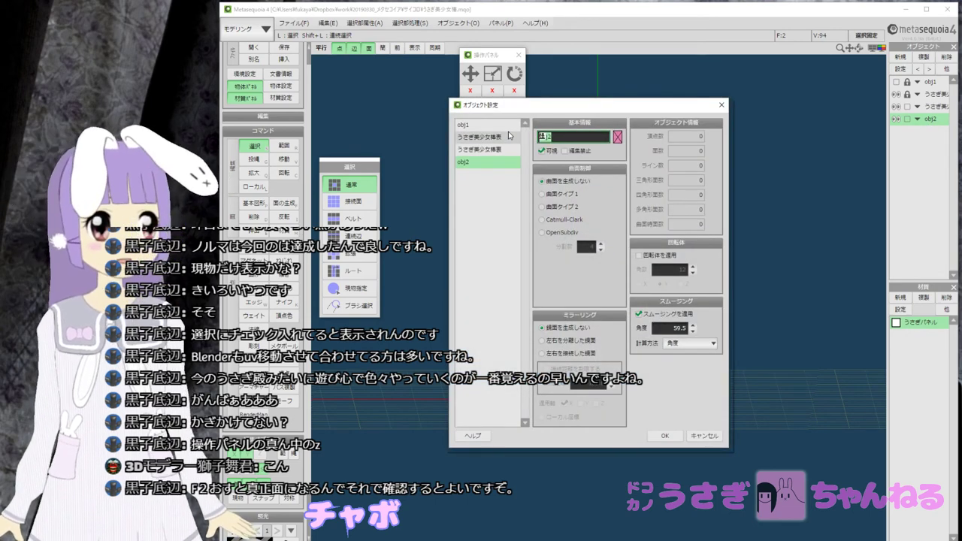
pyautogui.click(664, 436)
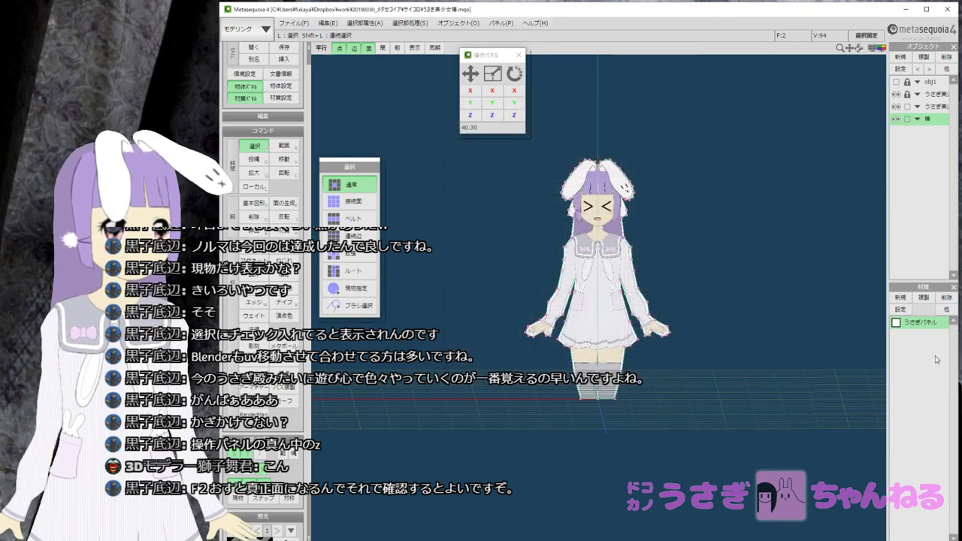
# Create a new material and name it 棒.
pyautogui.click(900, 297)
pyautogui.doubleClick(907, 336)
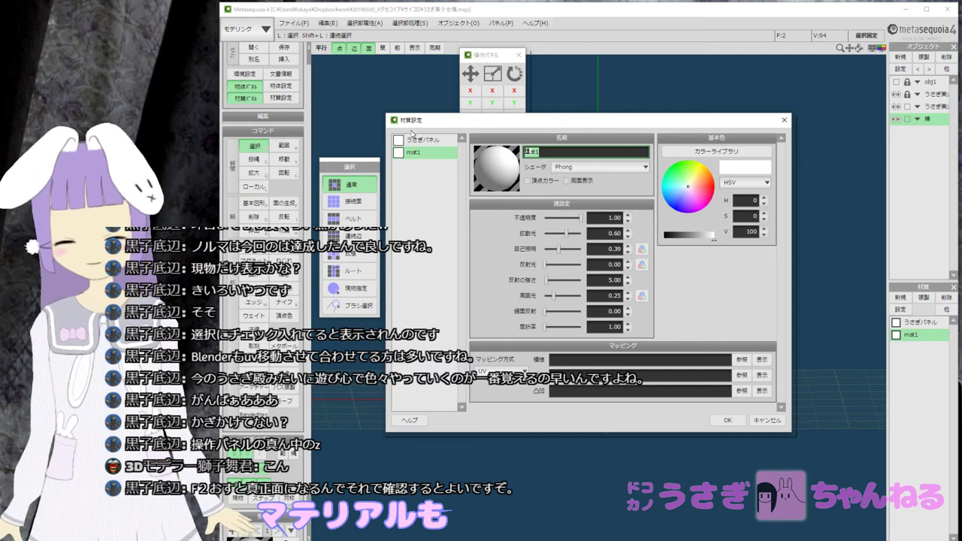
pyautogui.press('Return')
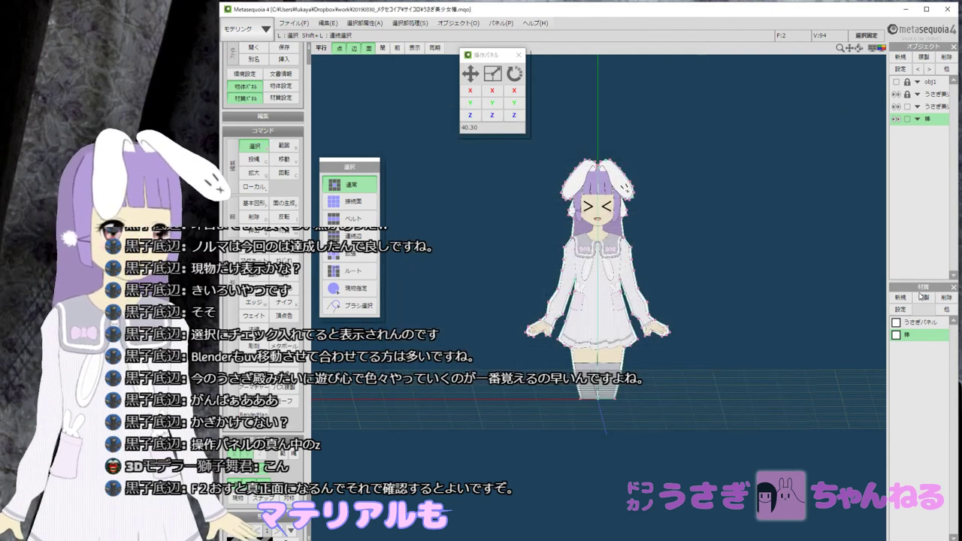
# Set the 棒 material's base colour to a light wooden yellow with H 48, S 45 and V 92.
pyautogui.doubleClick(910, 334)
pyautogui.click(703, 183)
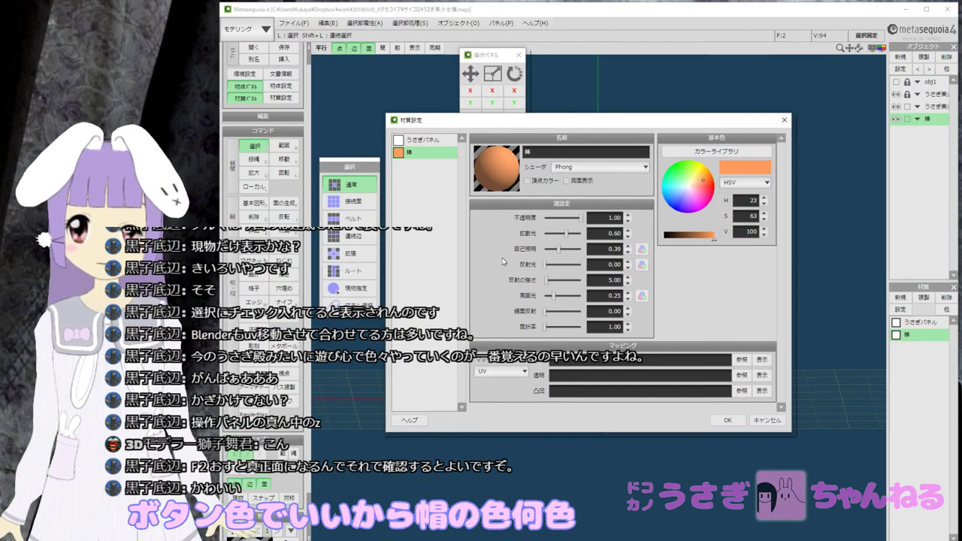
pyautogui.click(748, 215)
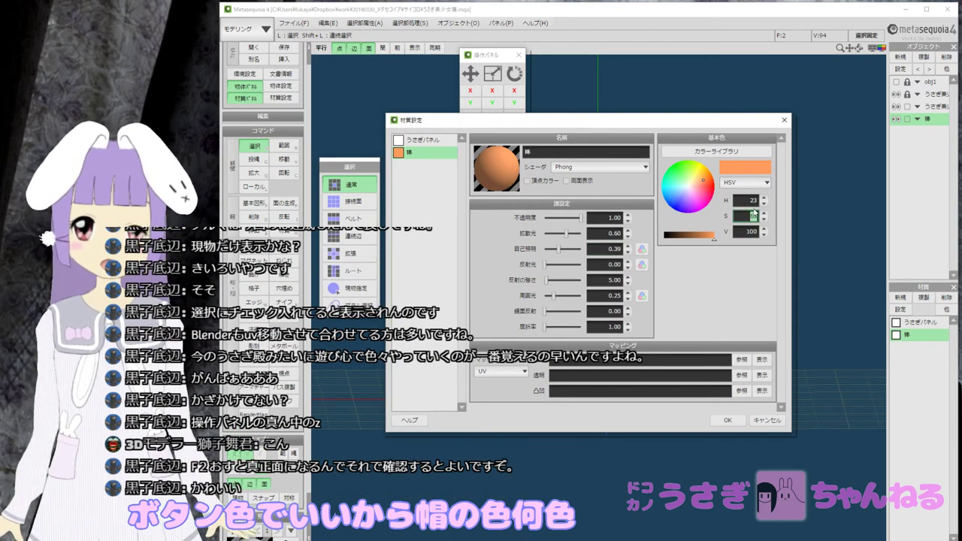
pyautogui.click(702, 183)
pyautogui.click(705, 235)
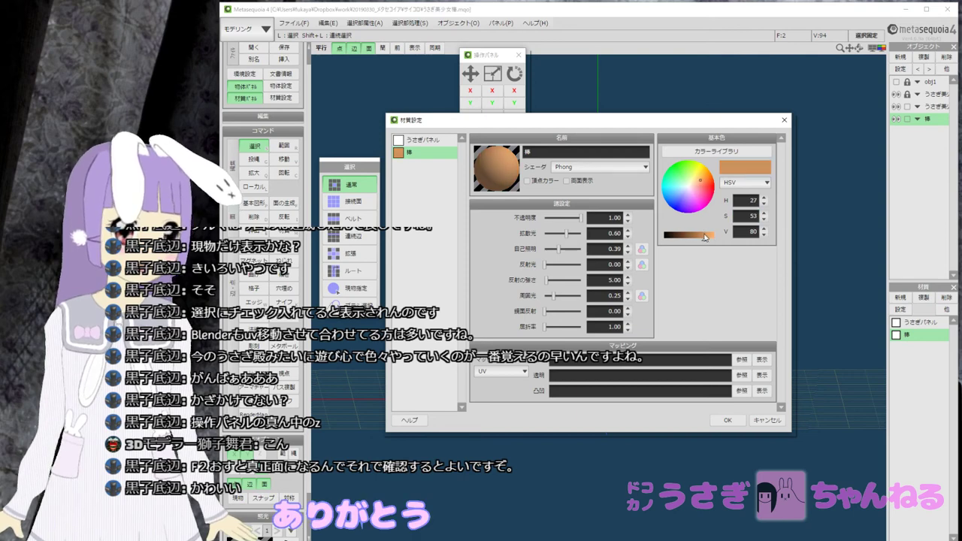
pyautogui.click(692, 179)
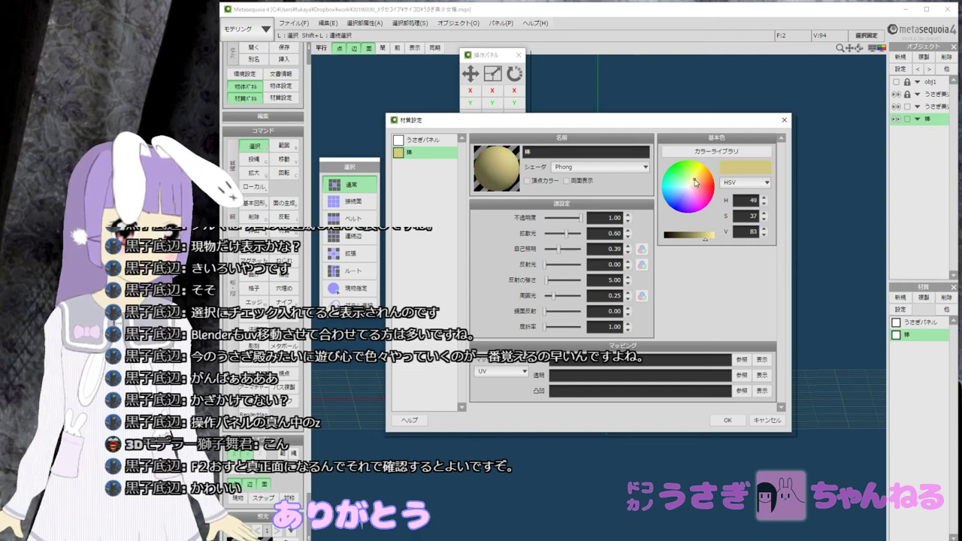
pyautogui.click(698, 181)
pyautogui.click(696, 181)
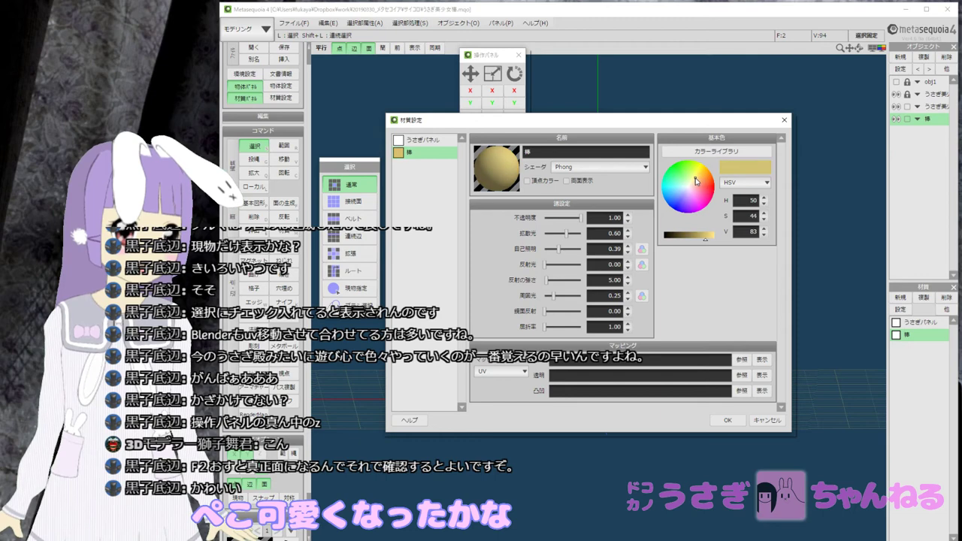
pyautogui.moveTo(695, 178)
pyautogui.mouseDown()
pyautogui.moveTo(705, 180)
pyautogui.moveTo(697, 175)
pyautogui.mouseUp()
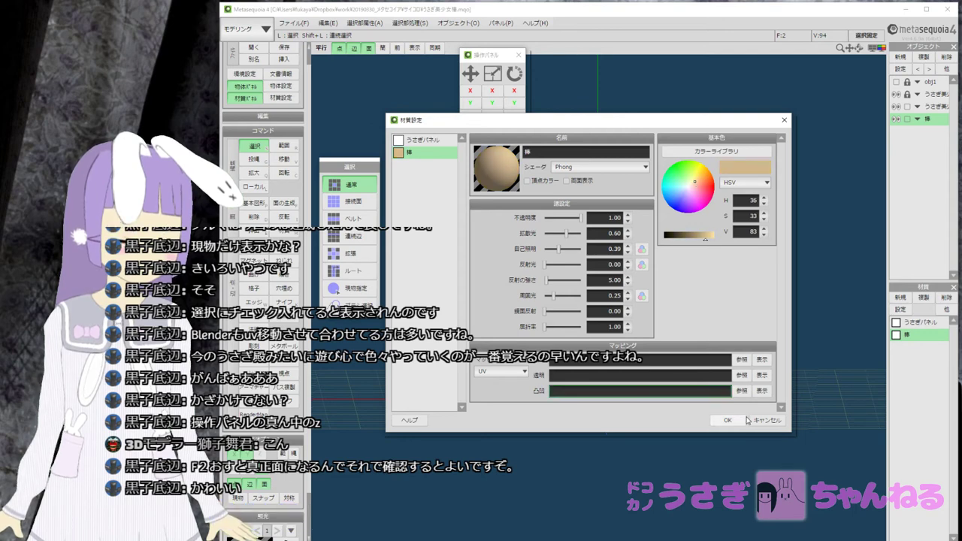
pyautogui.click(699, 182)
pyautogui.click(695, 182)
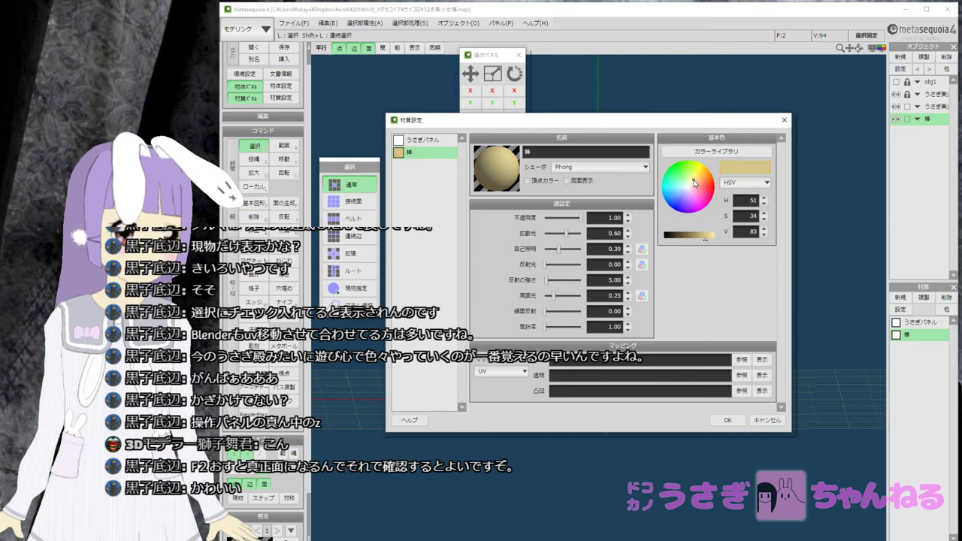
pyautogui.moveTo(714, 238); pyautogui.dragTo(707, 239)
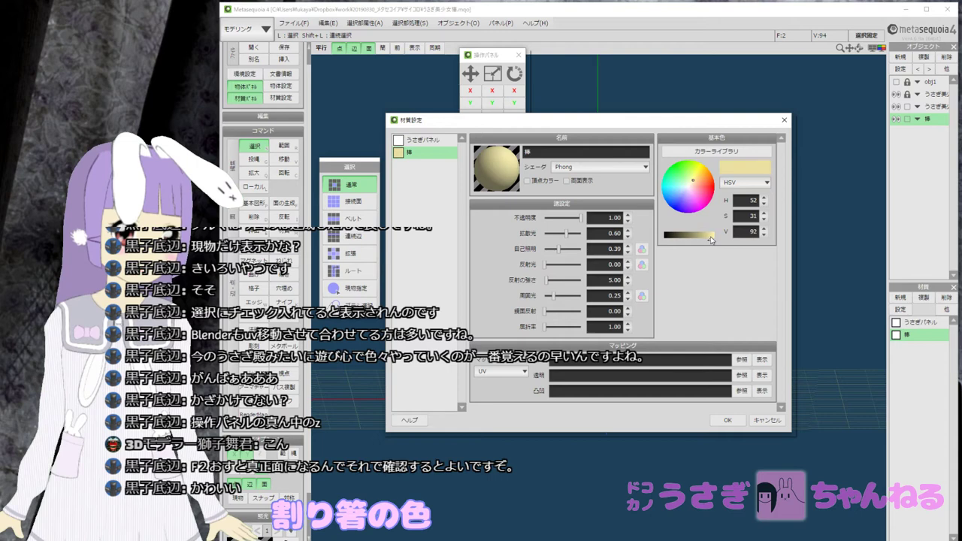
pyautogui.click(697, 179)
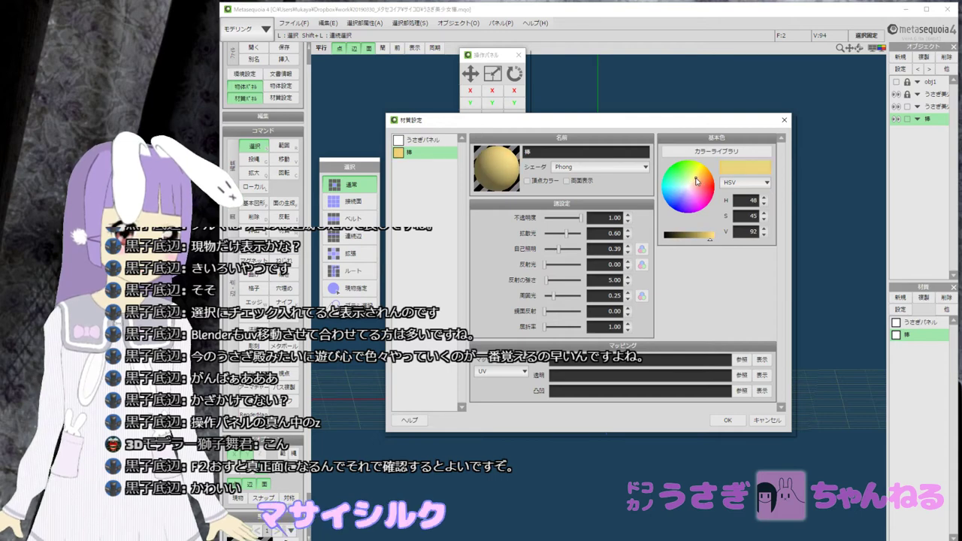
pyautogui.click(726, 420)
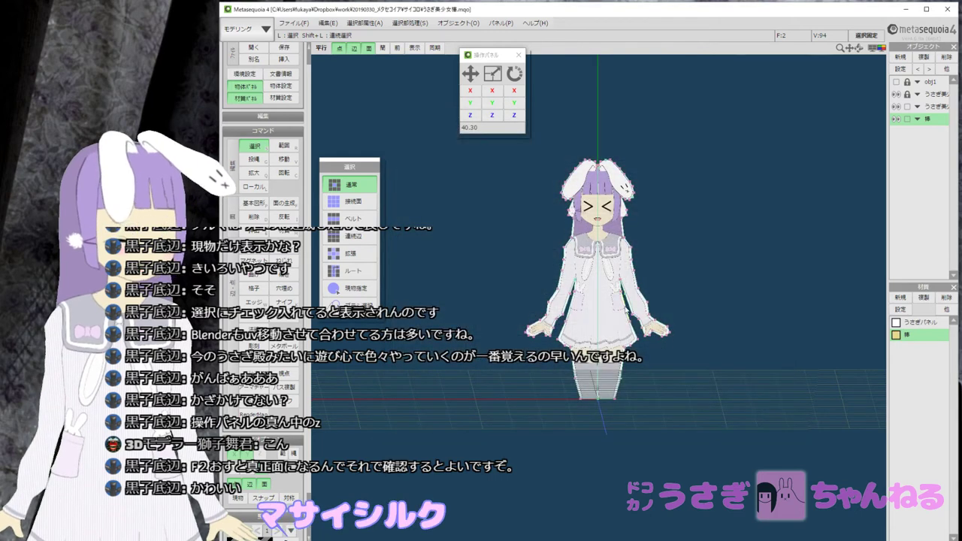
# Start a box primitive in the front view for the 棒 object.
pyautogui.moveTo(625, 308); pyautogui.dragTo(600, 254, button='middle')
pyautogui.press('F2')
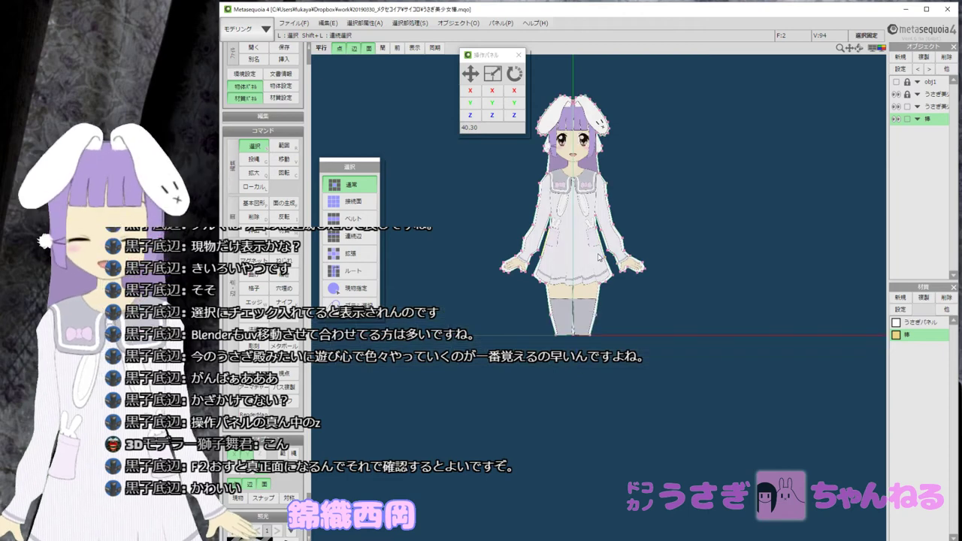
pyautogui.click(254, 204)
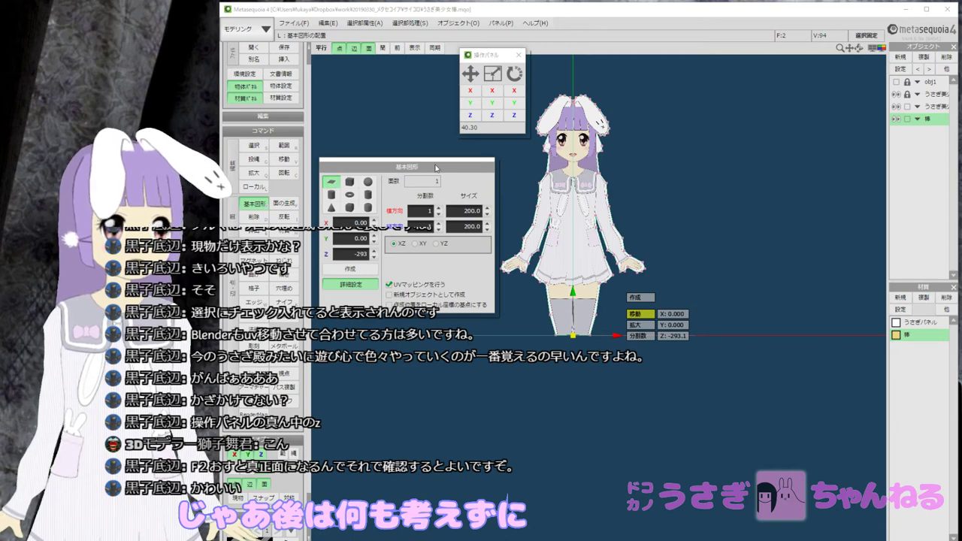
pyautogui.moveTo(436, 168); pyautogui.dragTo(400, 169)
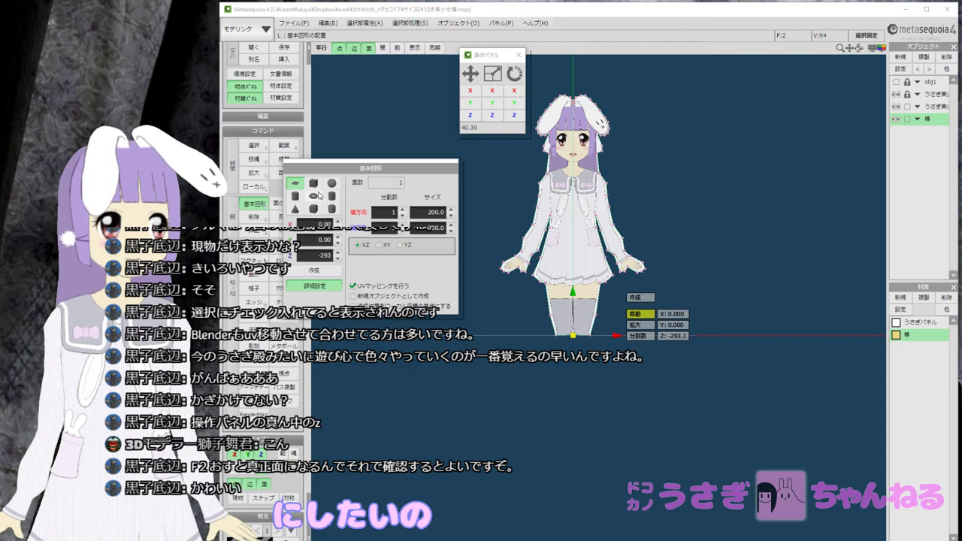
pyautogui.click(314, 183)
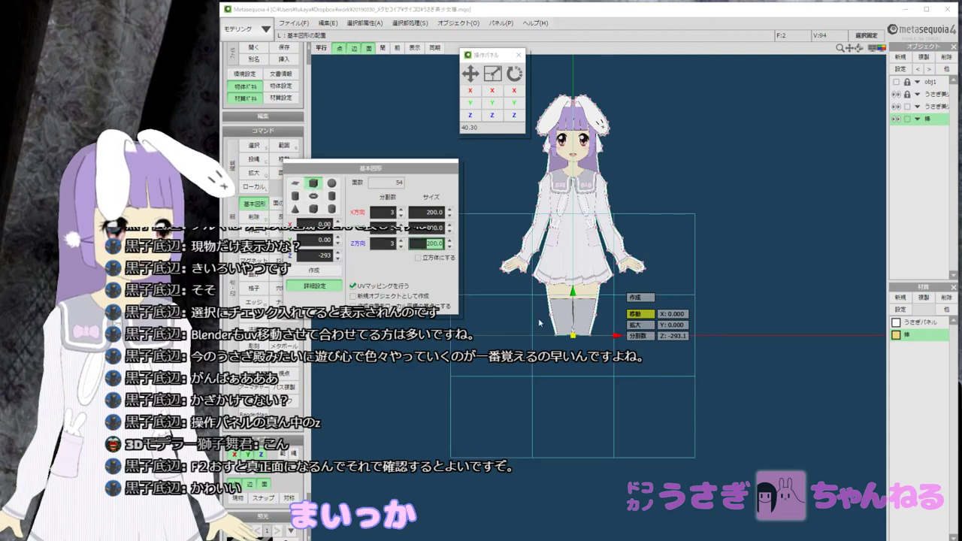
# Set the box's divisions to 2 in X, 1 in Y and 1 in Z.
pyautogui.click(385, 214)
pyautogui.write('1')
pyautogui.press('Tab')
pyautogui.write('1')
pyautogui.press('Tab')
pyautogui.click(385, 214)
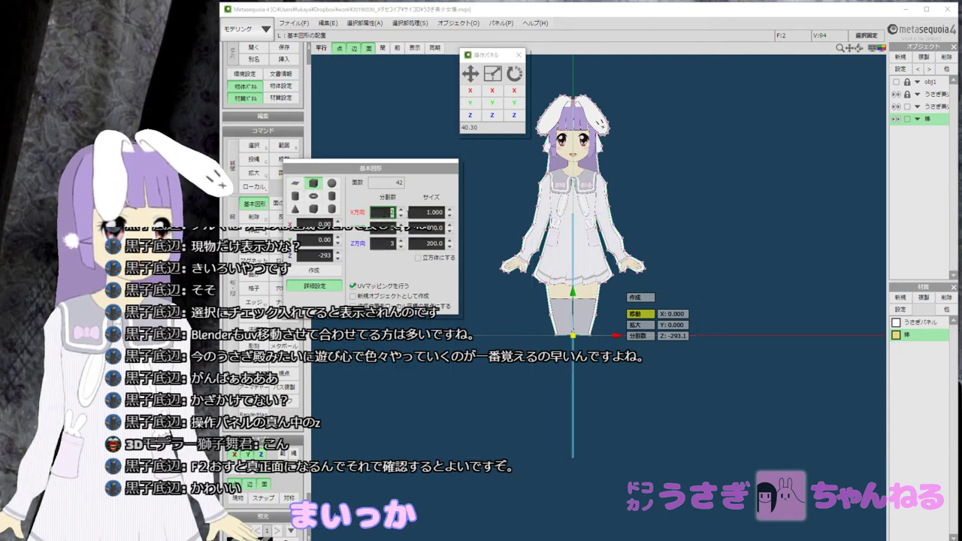
pyautogui.write('2')
pyautogui.press('Tab')
pyautogui.press('Tab')
pyautogui.write('1')
pyautogui.press('Tab')
pyautogui.write('1')
pyautogui.press('Tab')
pyautogui.write('1')
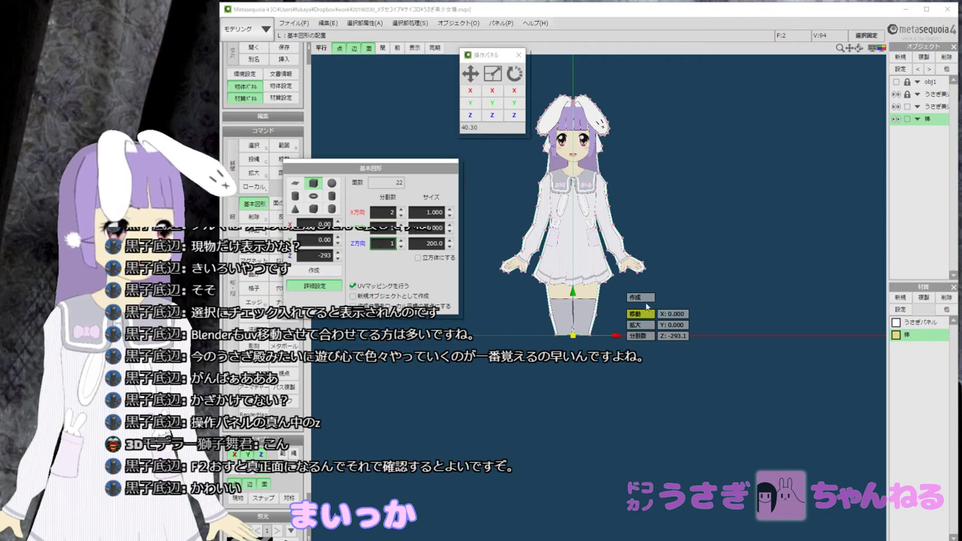
# Set the box's X and Y sizes to 222.
pyautogui.click(430, 228)
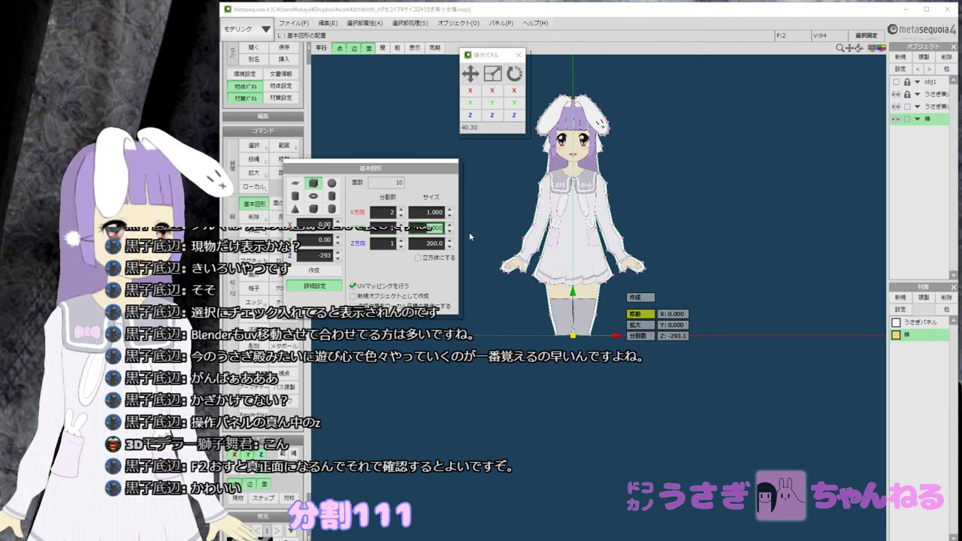
pyautogui.write('202')
pyautogui.moveTo(427, 213); pyautogui.dragTo(484, 217)
pyautogui.write('2')
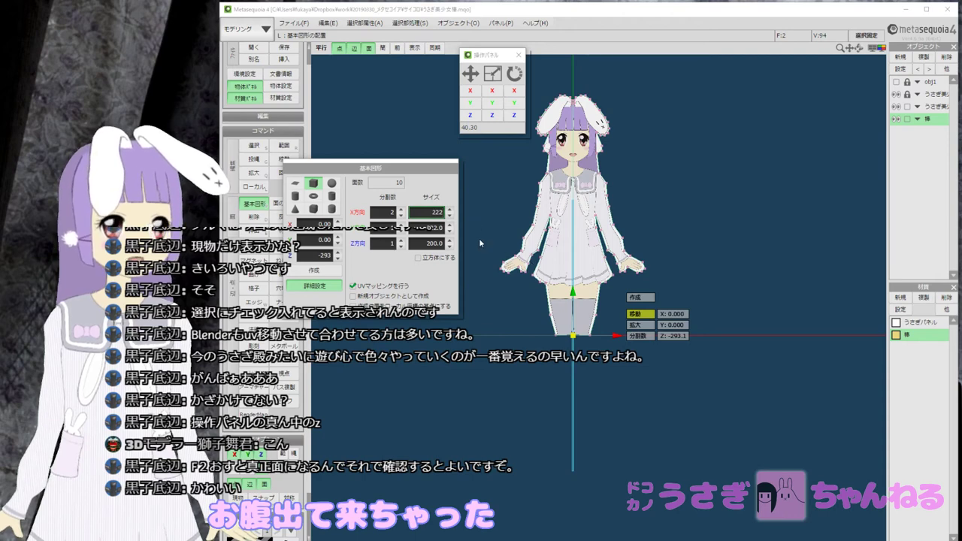
pyautogui.write('22')
pyautogui.press('Return')
# Flatten the box by setting its Z size to 0.
pyautogui.moveTo(472, 239); pyautogui.dragTo(509, 254, button='middle')
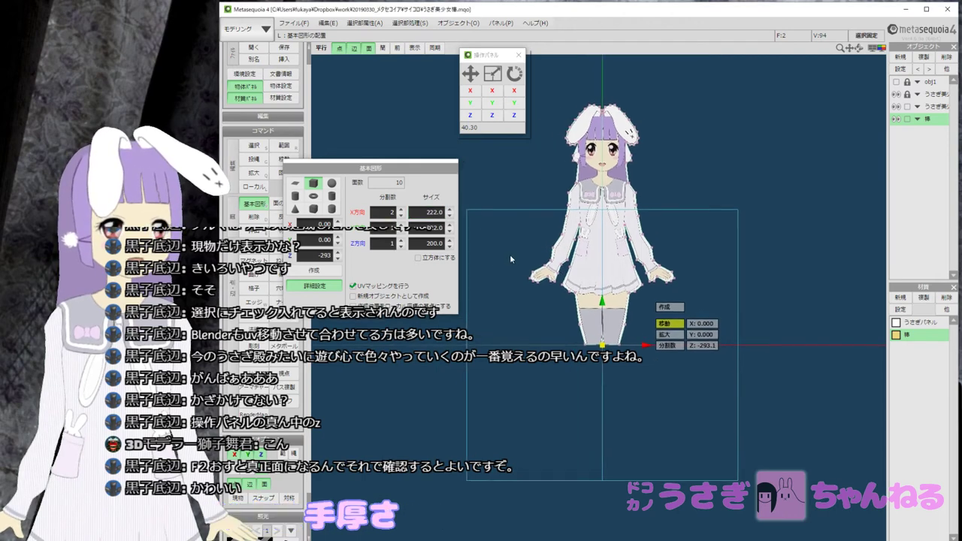
pyautogui.moveTo(509, 254); pyautogui.dragTo(529, 248, button='right')
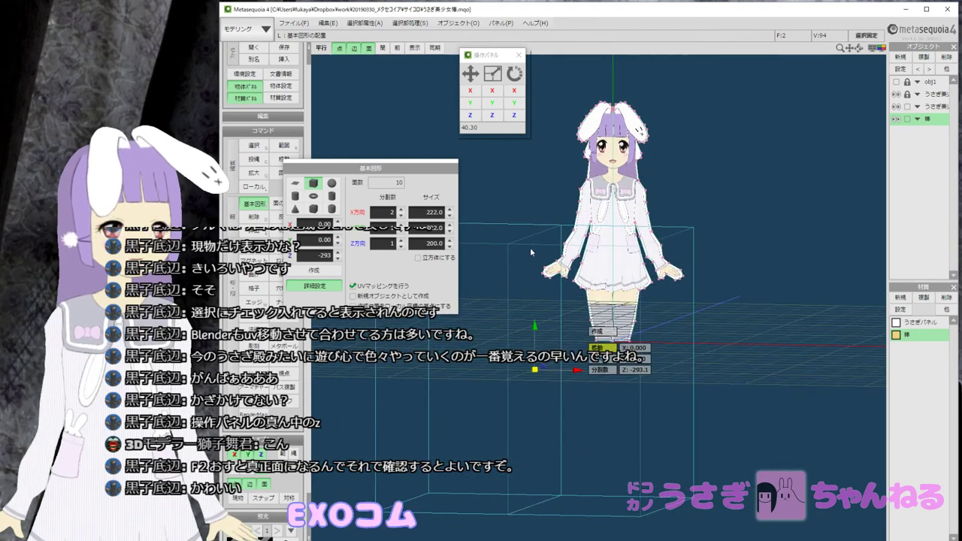
pyautogui.click(426, 242)
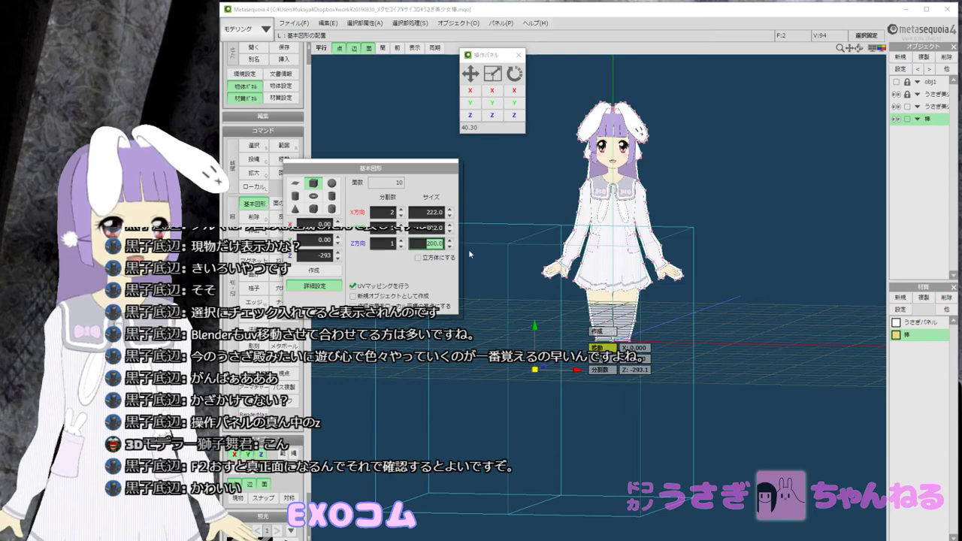
pyautogui.write('0')
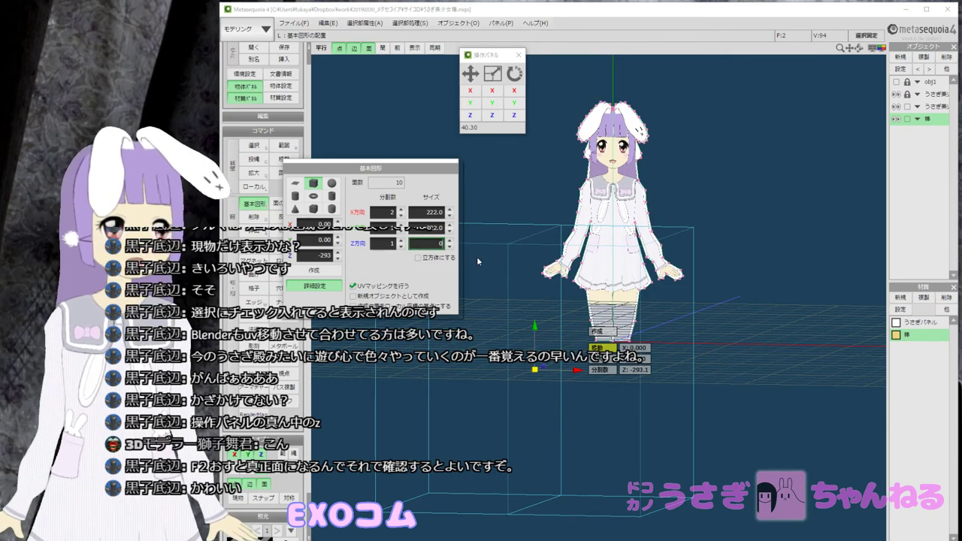
pyautogui.press('Return')
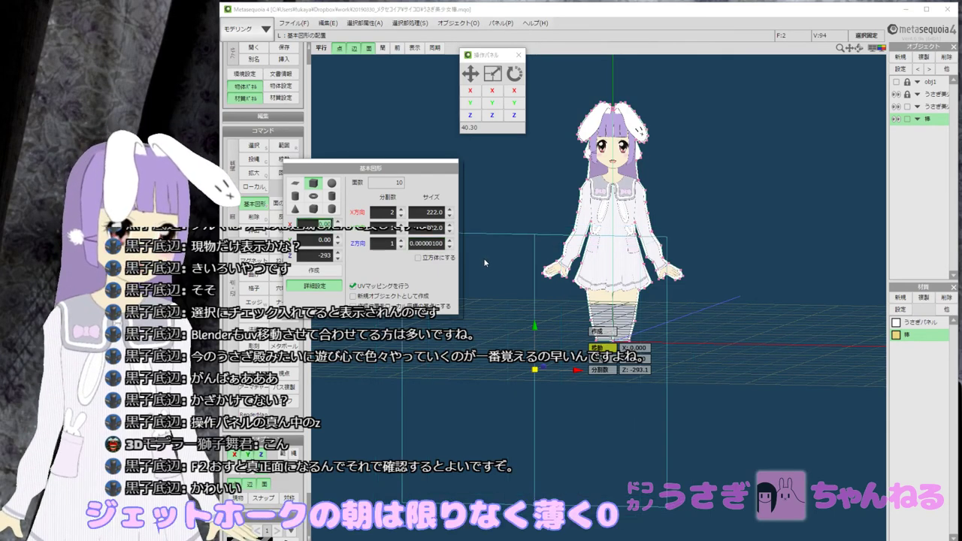
# Set the box's Z position to 0 to place it at the origin.
pyautogui.moveTo(505, 269); pyautogui.dragTo(574, 280, button='middle')
pyautogui.moveTo(575, 281); pyautogui.dragTo(557, 275, button='right')
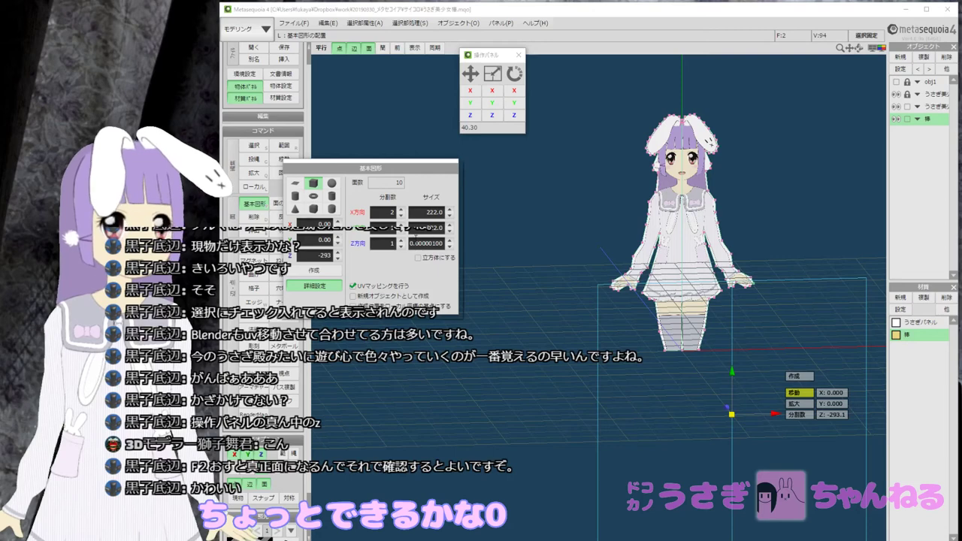
pyautogui.doubleClick(325, 255)
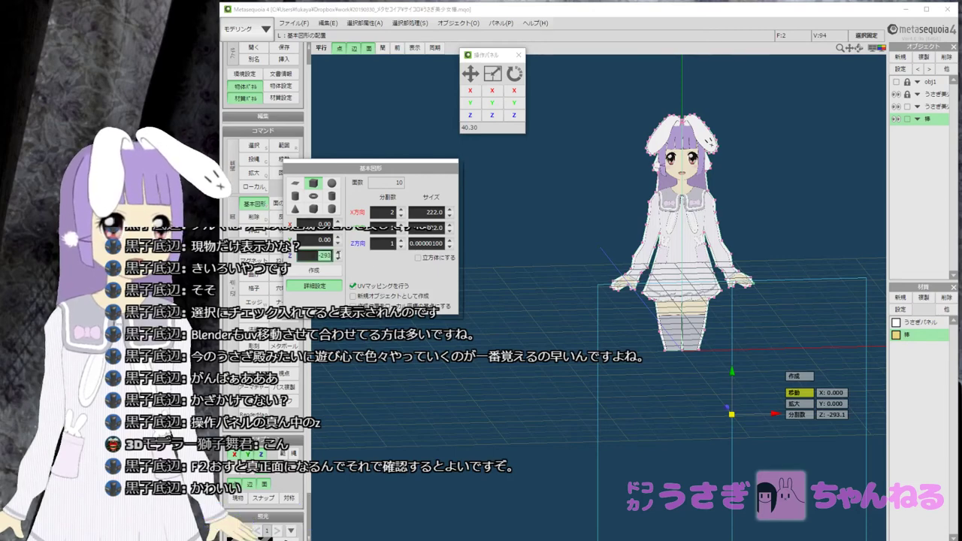
pyautogui.write('0')
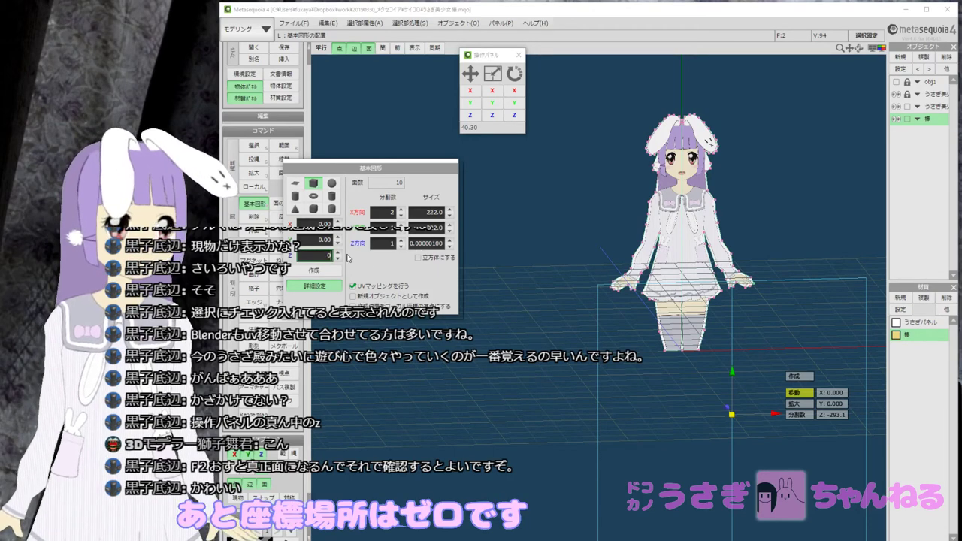
pyautogui.press('Tab')
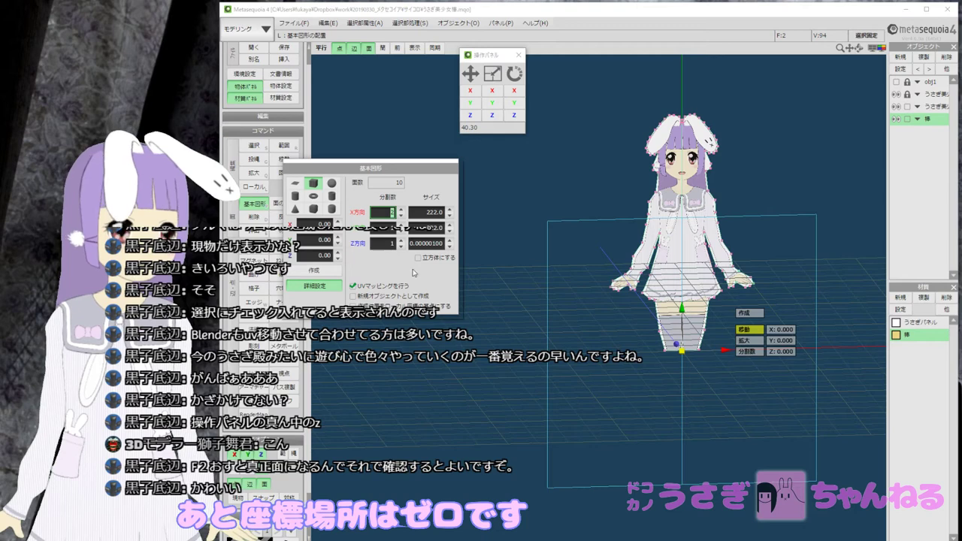
# Narrow the box's X size to about 13.66 and create it as the stick.
pyautogui.click(743, 341)
pyautogui.moveTo(727, 353); pyautogui.dragTo(470, 362)
pyautogui.press('F2')
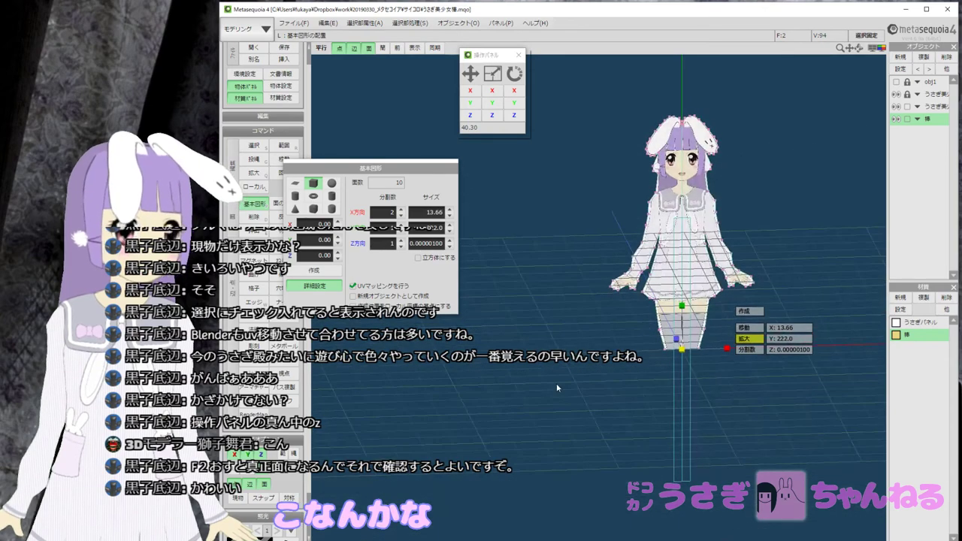
pyautogui.moveTo(599, 394); pyautogui.dragTo(568, 395, button='right')
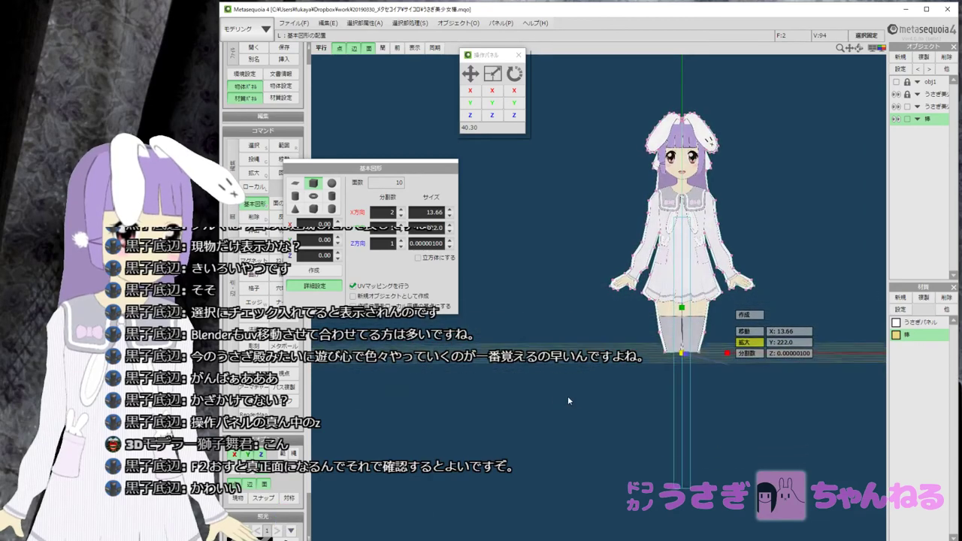
pyautogui.click(751, 315)
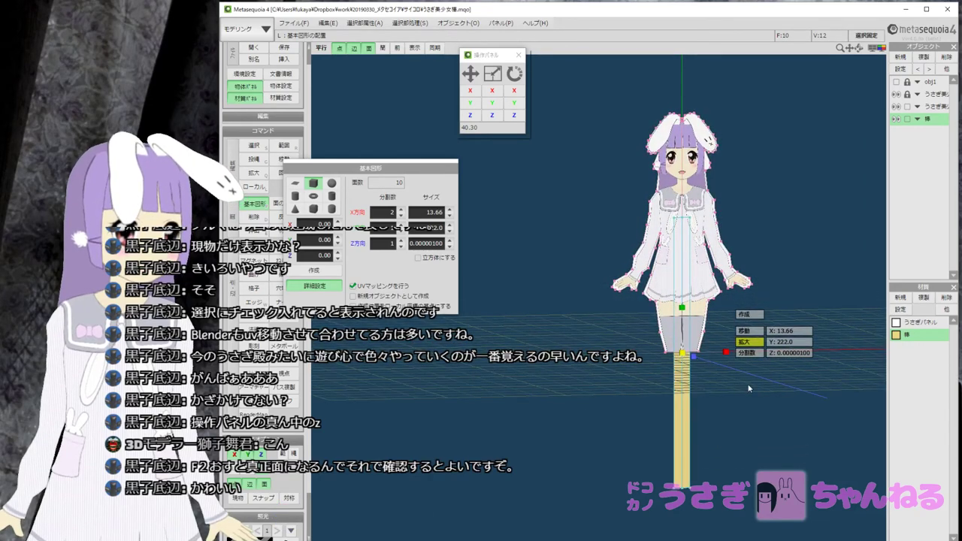
# Lock the second character panel object and pull the stick's top down to the character's feet with the Magnet tool.
pyautogui.moveTo(748, 388); pyautogui.dragTo(690, 334, button='right')
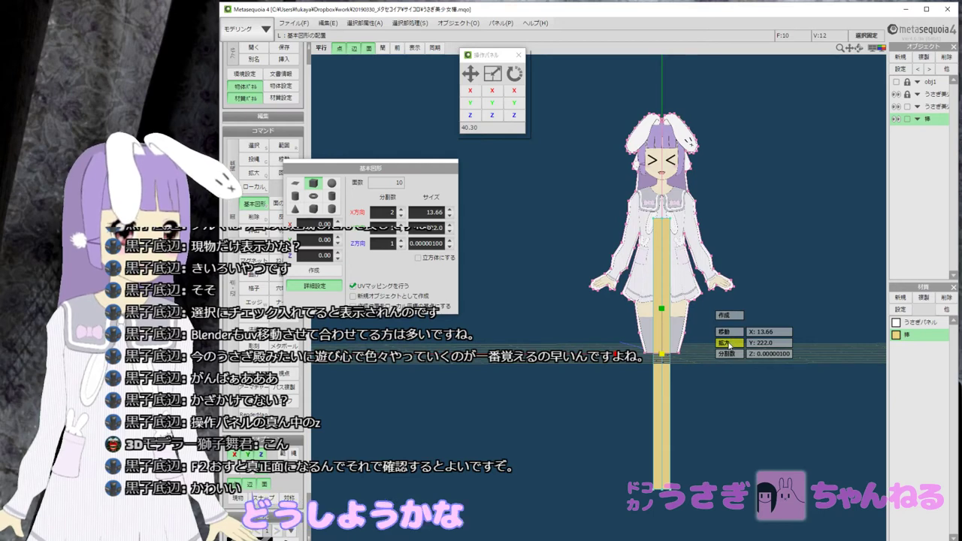
pyautogui.click(253, 217)
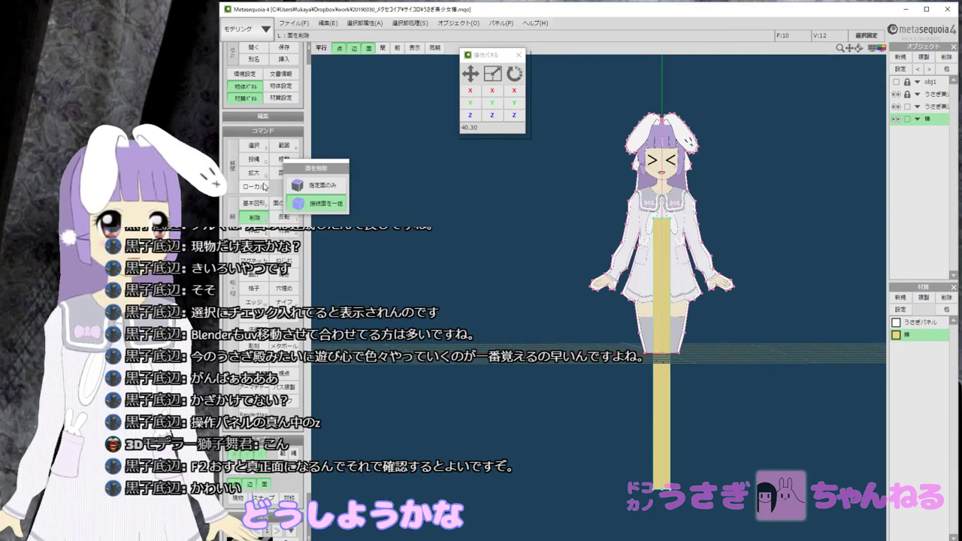
pyautogui.click(254, 145)
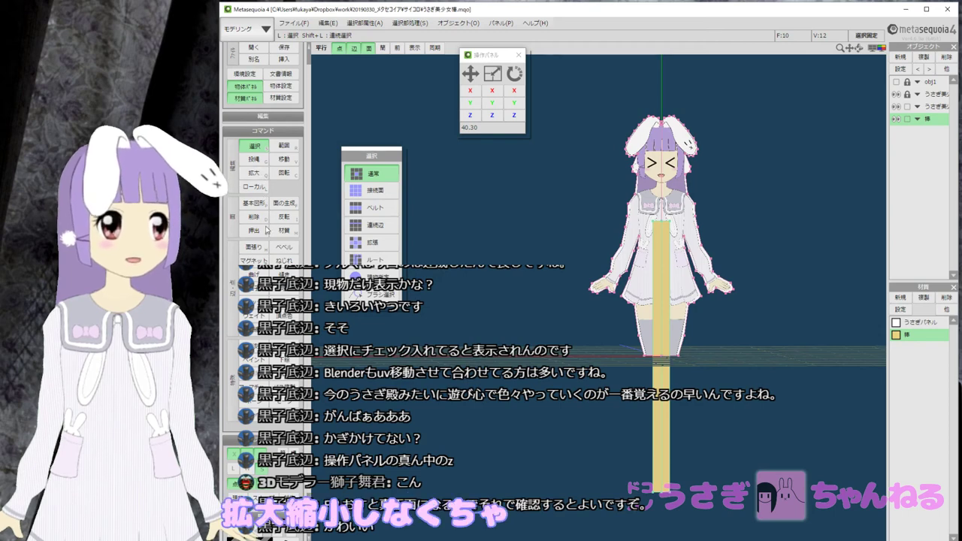
pyautogui.click(254, 261)
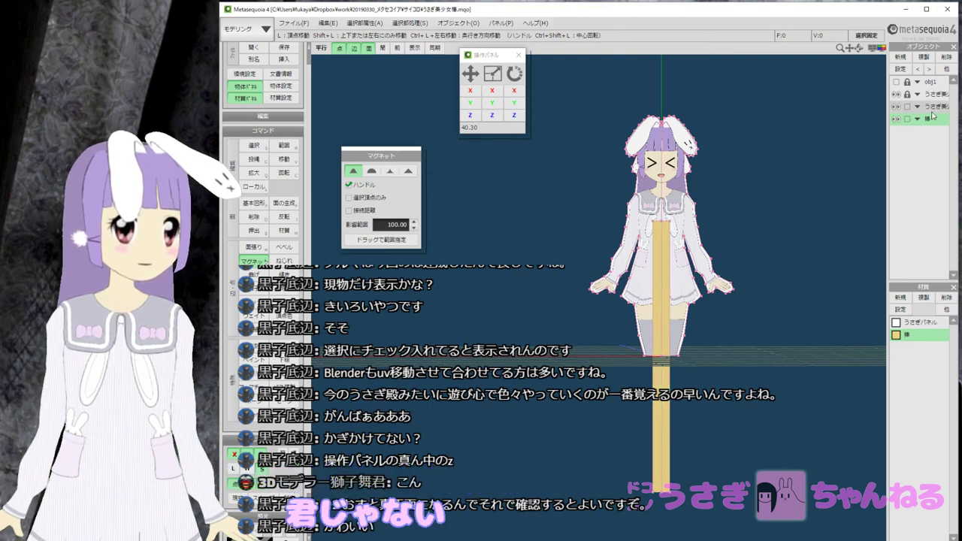
pyautogui.click(908, 108)
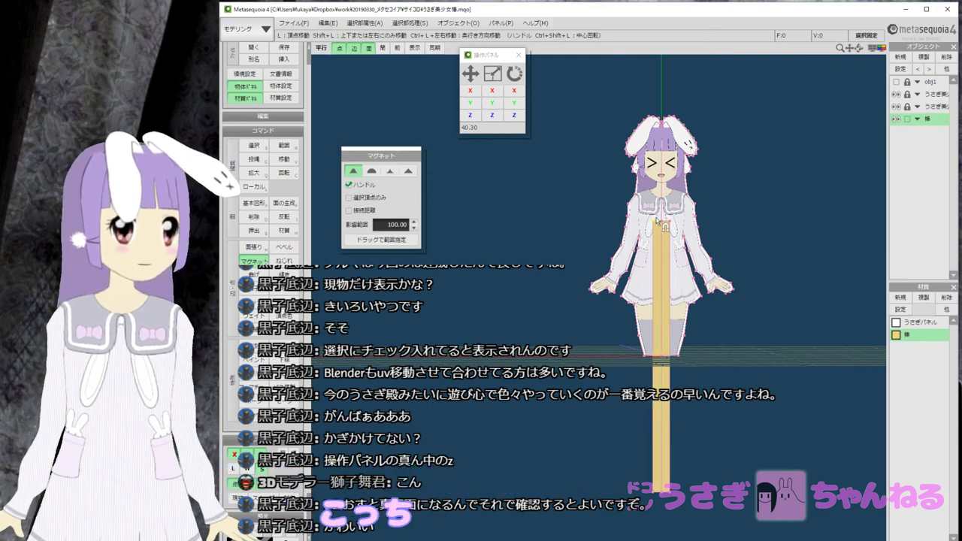
pyautogui.moveTo(663, 223); pyautogui.dragTo(659, 352)
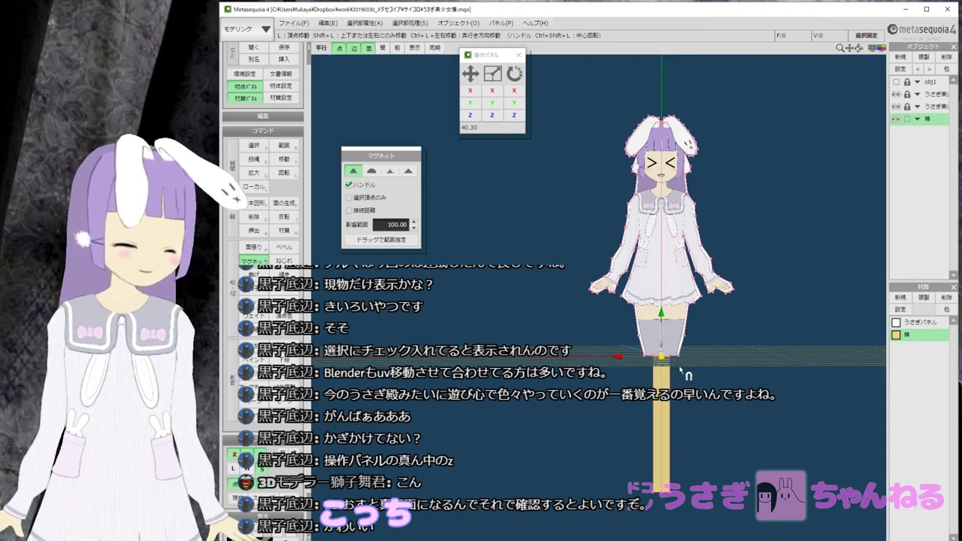
# Nudge the stick's top edge up slightly with the Magnet tool to meet the bottom of the feet.
pyautogui.scroll(4, 679, 366)
pyautogui.moveTo(719, 367); pyautogui.dragTo(629, 263, button='middle')
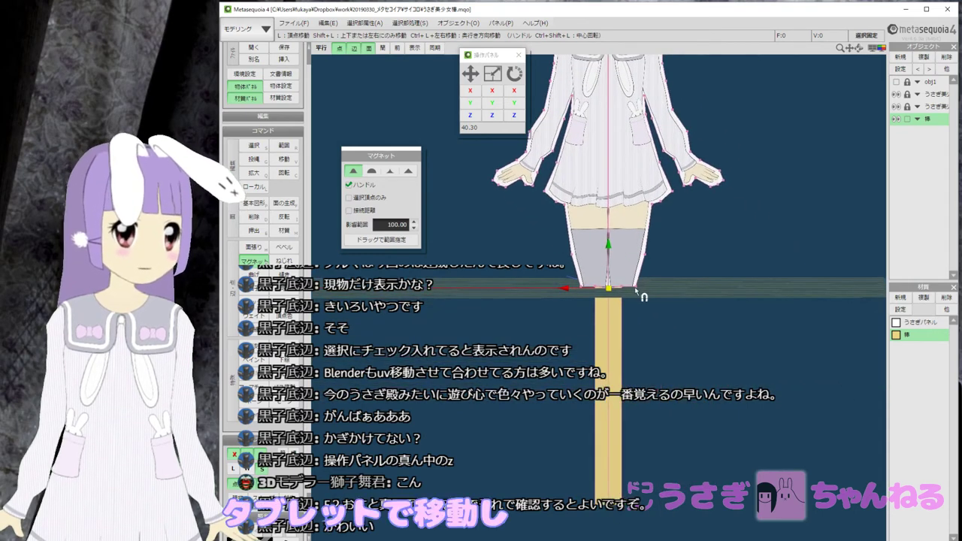
pyautogui.scroll(2, 634, 287)
pyautogui.scroll(1, 633, 289)
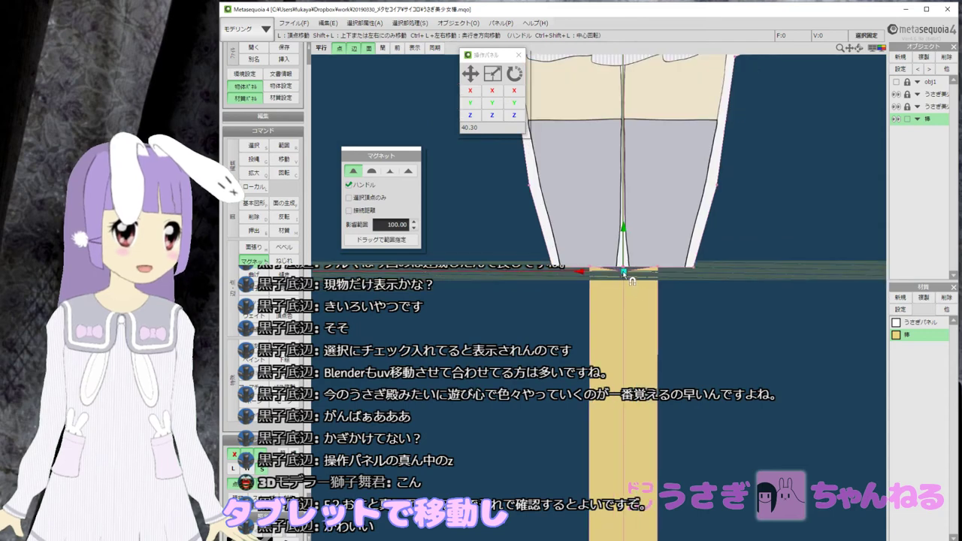
pyautogui.moveTo(623, 272); pyautogui.dragTo(623, 267)
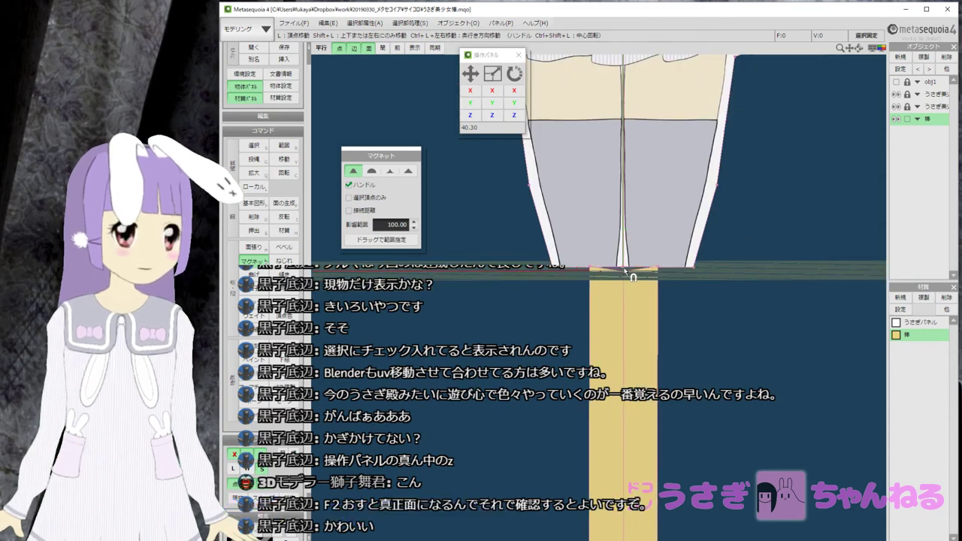
# Select the centre vertices of the stick's top edge and move them up about 0.92 in Y to level the edge.
pyautogui.moveTo(632, 285); pyautogui.dragTo(602, 300, button='middle')
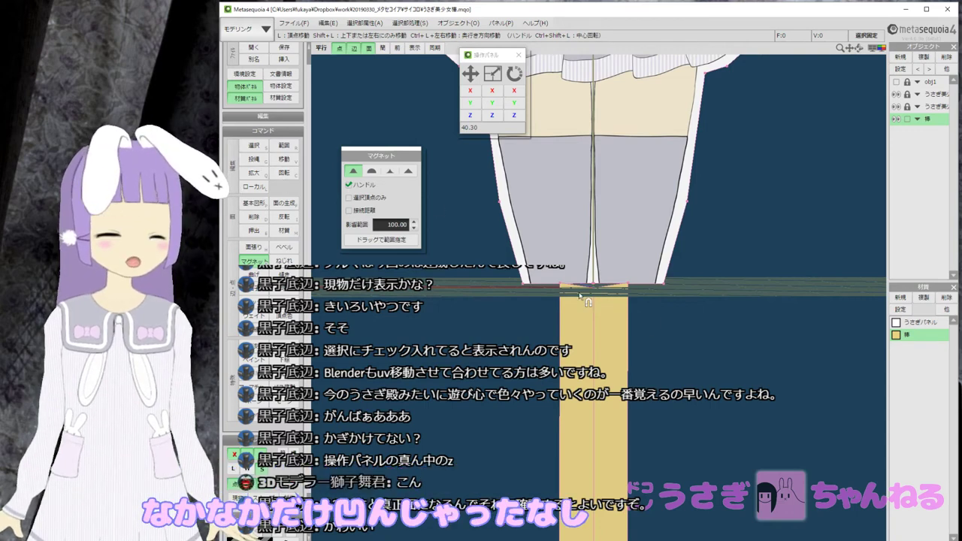
pyautogui.click(253, 217)
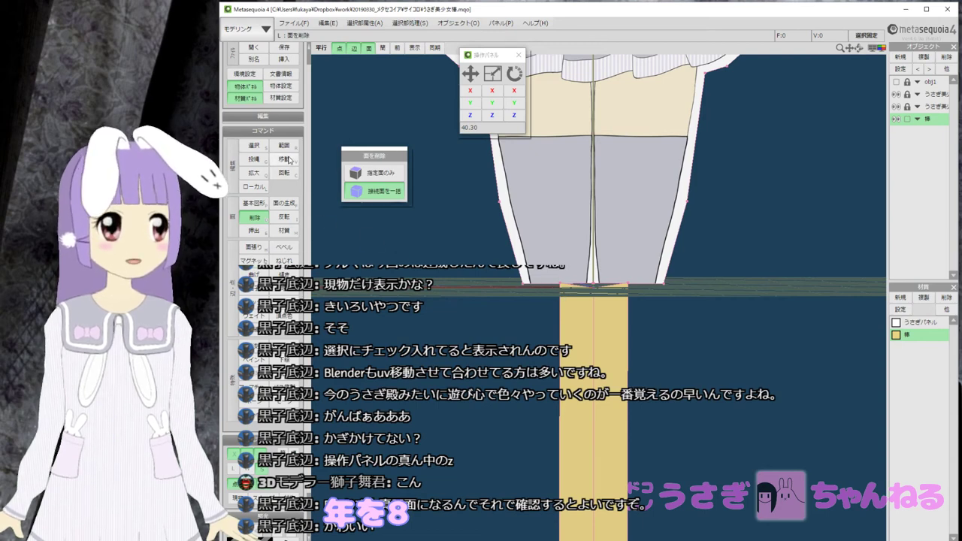
pyautogui.click(284, 145)
pyautogui.moveTo(580, 275); pyautogui.dragTo(608, 302)
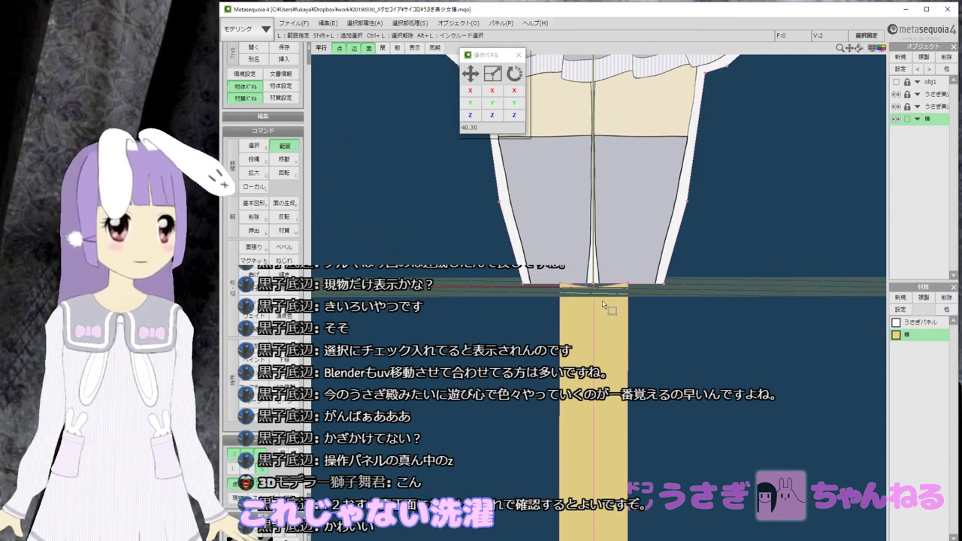
pyautogui.press('v')
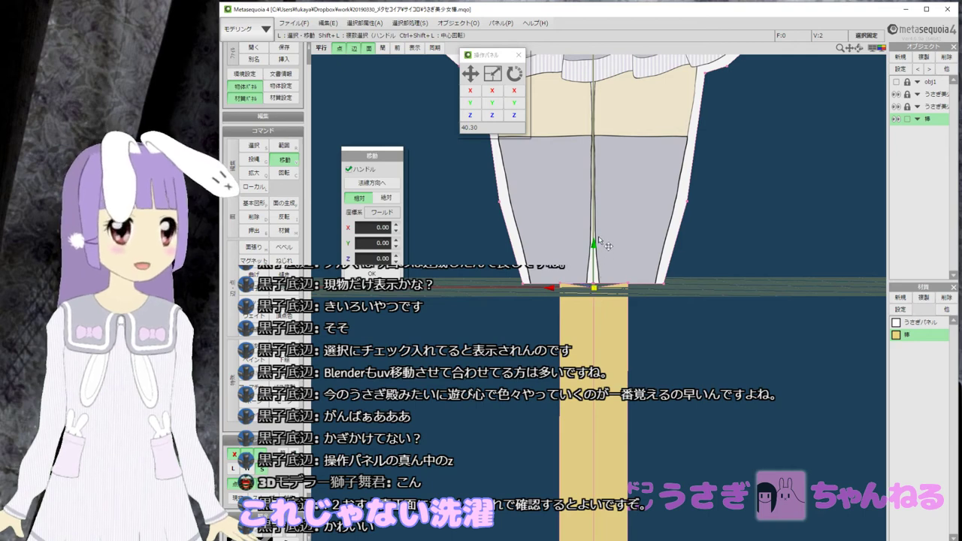
pyautogui.moveTo(599, 239); pyautogui.dragTo(601, 249)
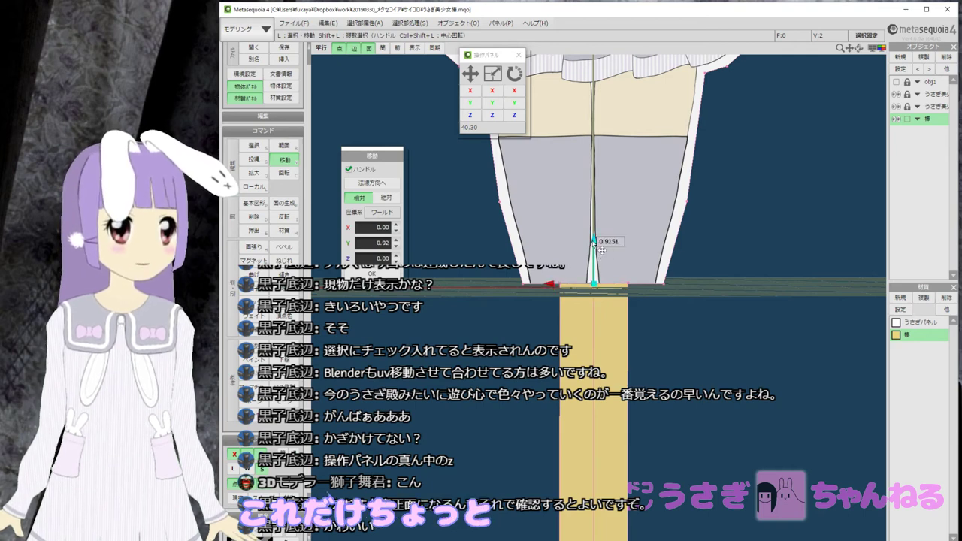
# Move the selected top centre vertices of the stick about 0.46 along Z in a side view.
pyautogui.moveTo(616, 311); pyautogui.dragTo(595, 321, button='right')
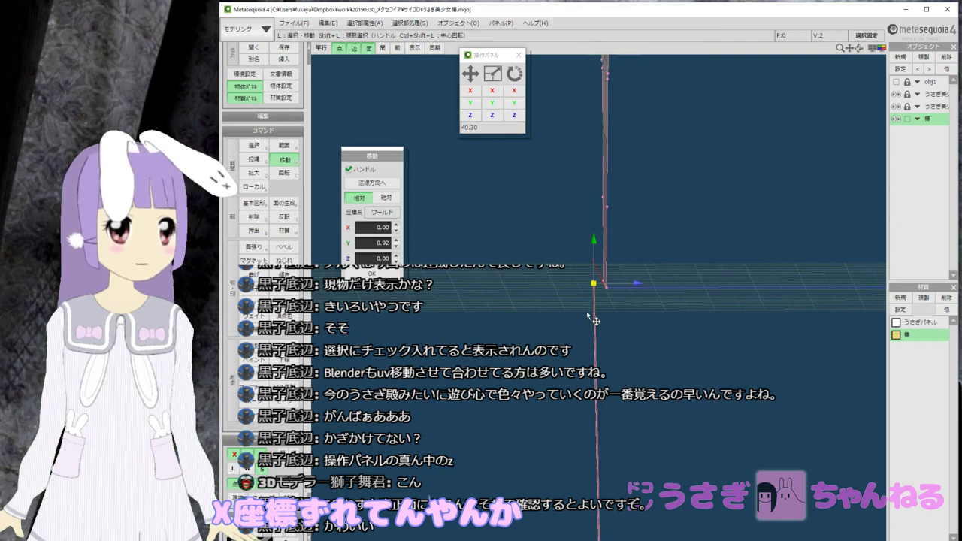
pyautogui.moveTo(649, 291)
pyautogui.mouseDown(button='right')
pyautogui.moveTo(639, 286)
pyautogui.moveTo(646, 290)
pyautogui.mouseUp(button='right')
pyautogui.moveTo(639, 283); pyautogui.dragTo(642, 284)
# Select the whole stick and move it about 2.19 along Z to line up with the character panel's thickness.
pyautogui.hotkey('ctrl', 'a')
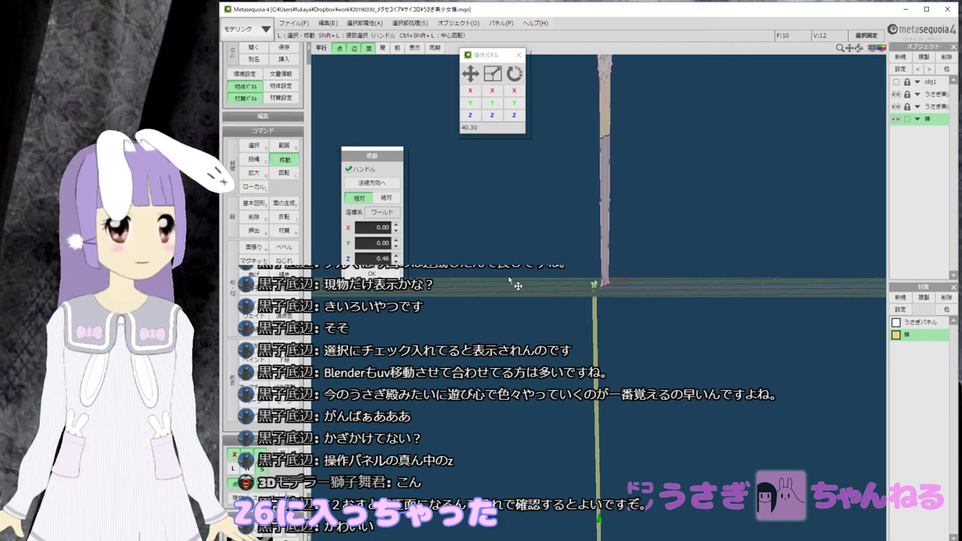
pyautogui.press('c')
pyautogui.press('v')
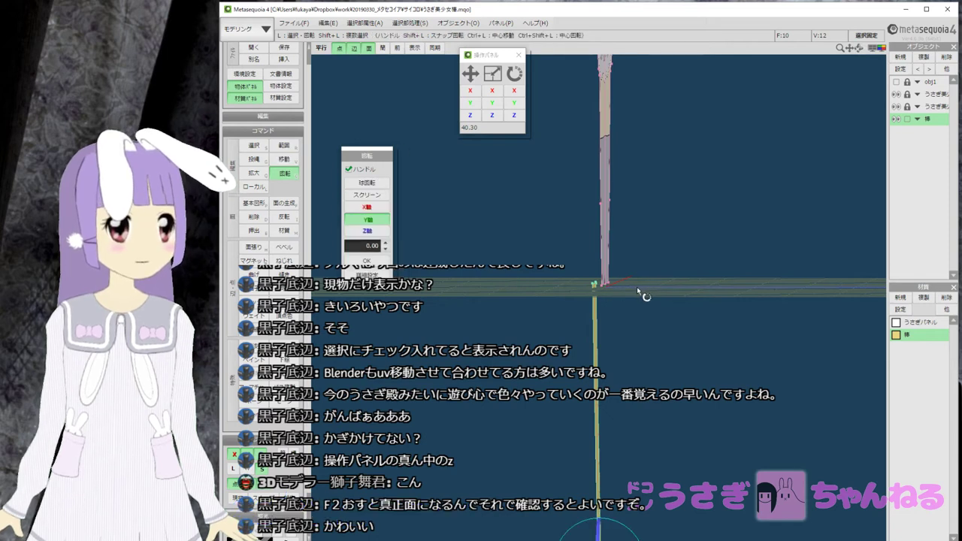
pyautogui.moveTo(637, 286); pyautogui.dragTo(636, 299, button='right')
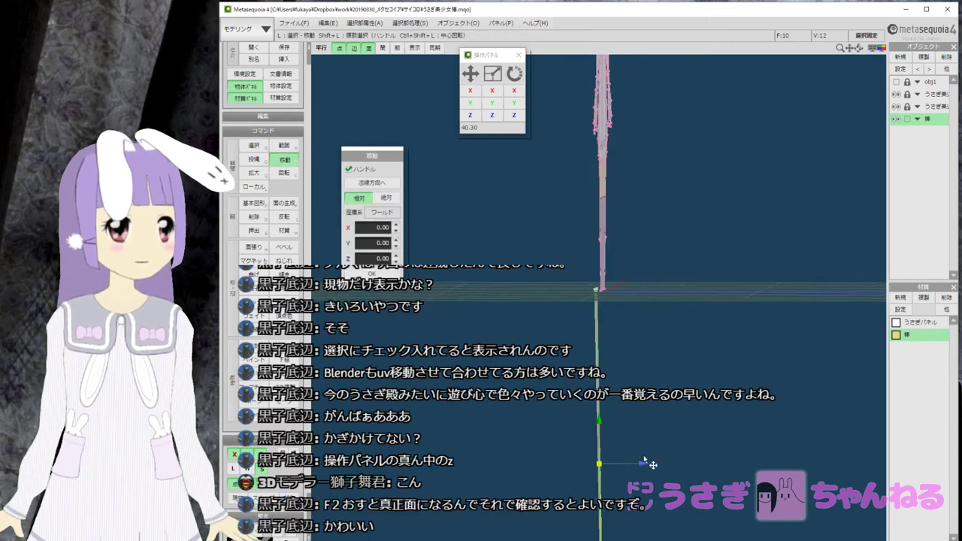
pyautogui.moveTo(653, 465); pyautogui.dragTo(652, 465)
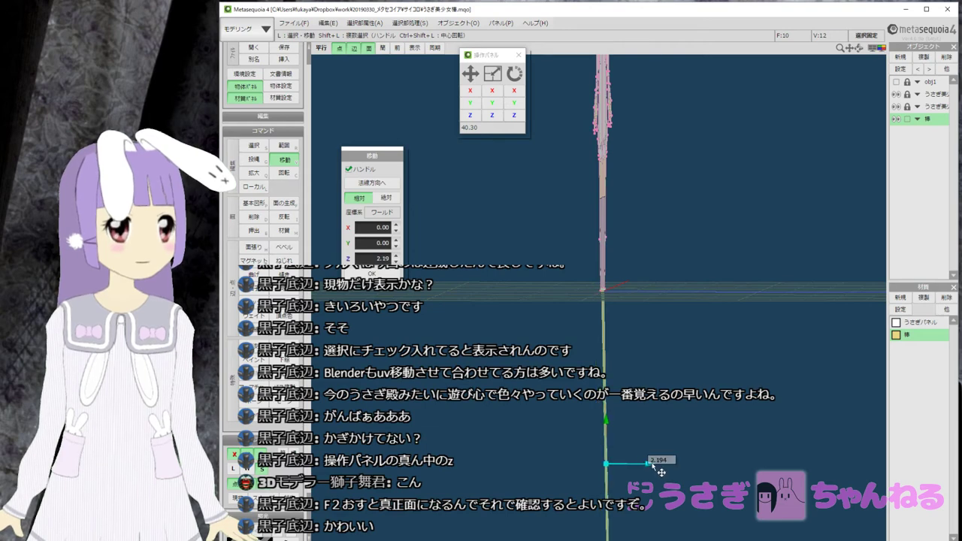
# Unlock obj1 and the front and back character panel objects so that all objects can be edited.
pyautogui.moveTo(654, 395); pyautogui.dragTo(624, 373, button='right')
pyautogui.moveTo(684, 346); pyautogui.dragTo(616, 339, button='right')
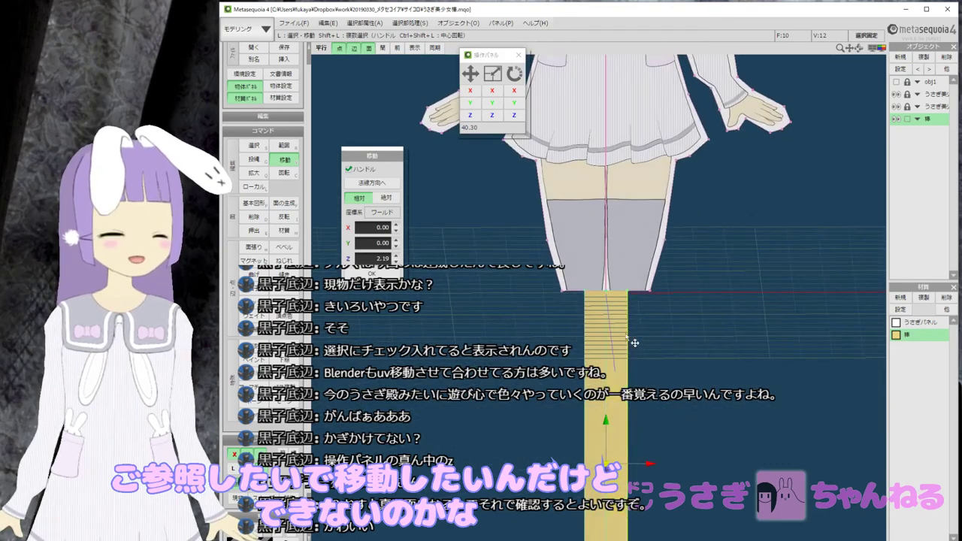
pyautogui.scroll(-4, 637, 329)
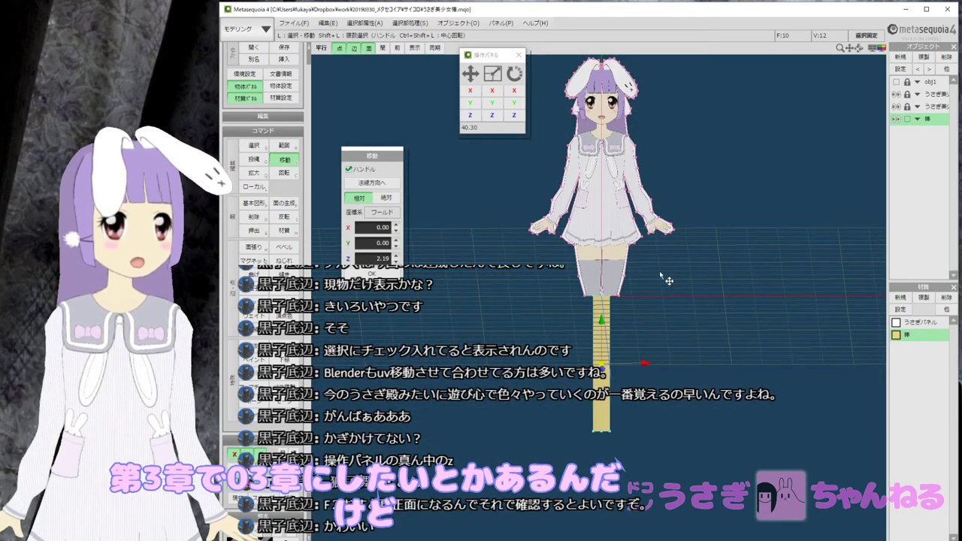
pyautogui.moveTo(641, 270); pyautogui.dragTo(686, 302, button='right')
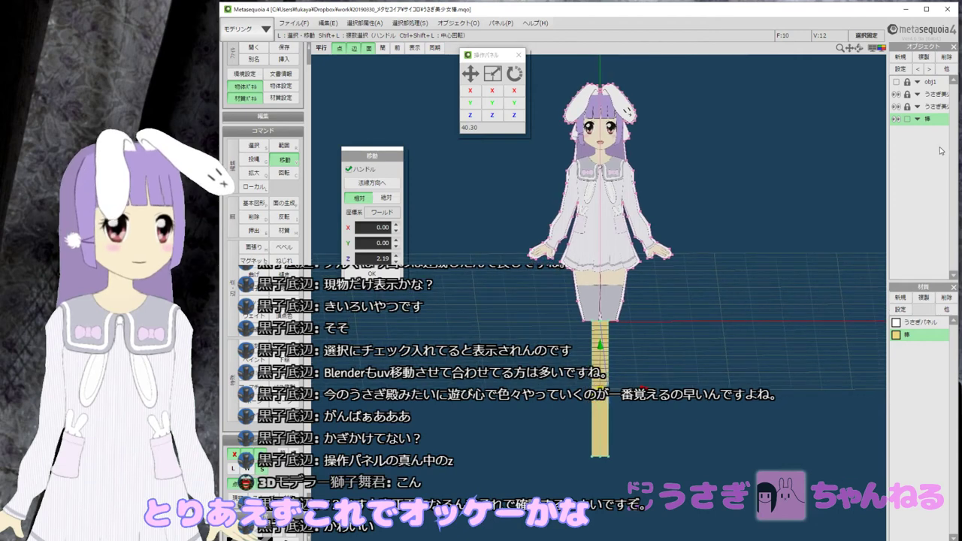
pyautogui.click(907, 118)
pyautogui.click(907, 107)
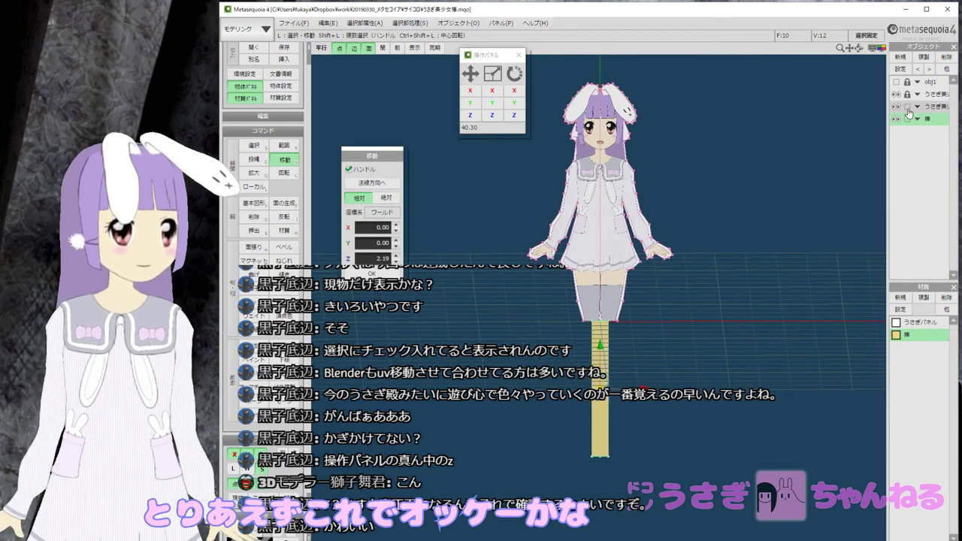
pyautogui.click(907, 83)
pyautogui.click(907, 94)
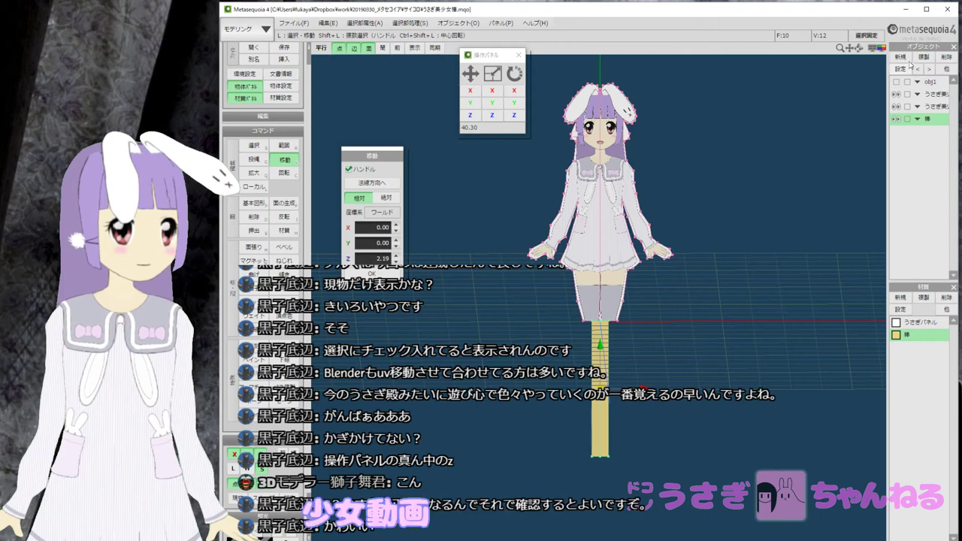
# Restrict selection to faces and select the character panel faces together with the stick.
pyautogui.moveTo(742, 218); pyautogui.dragTo(715, 229, button='right')
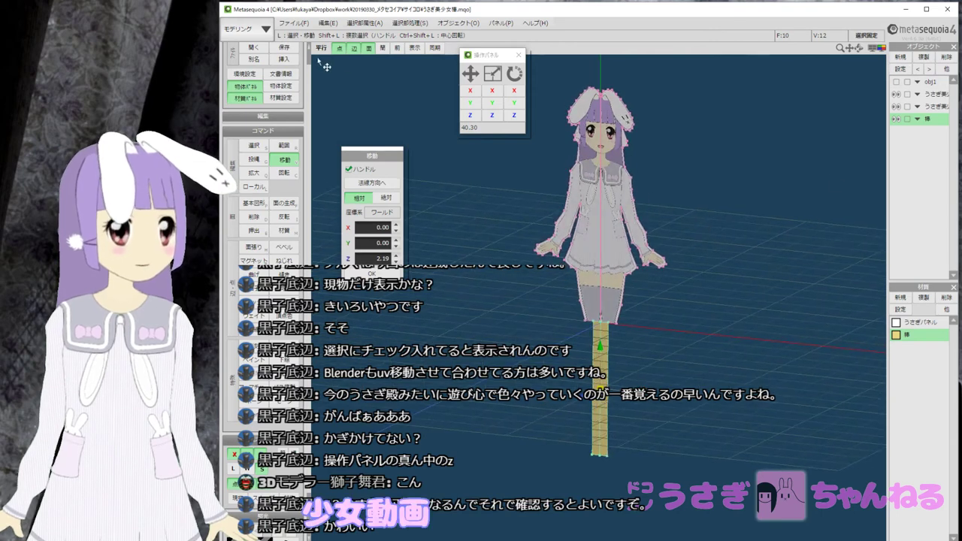
pyautogui.click(341, 49)
pyautogui.click(355, 49)
pyautogui.moveTo(612, 235)
pyautogui.mouseDown(button='right')
pyautogui.moveTo(637, 228)
pyautogui.moveTo(616, 241)
pyautogui.moveTo(631, 233)
pyautogui.mouseUp(button='right')
pyautogui.click(646, 229)
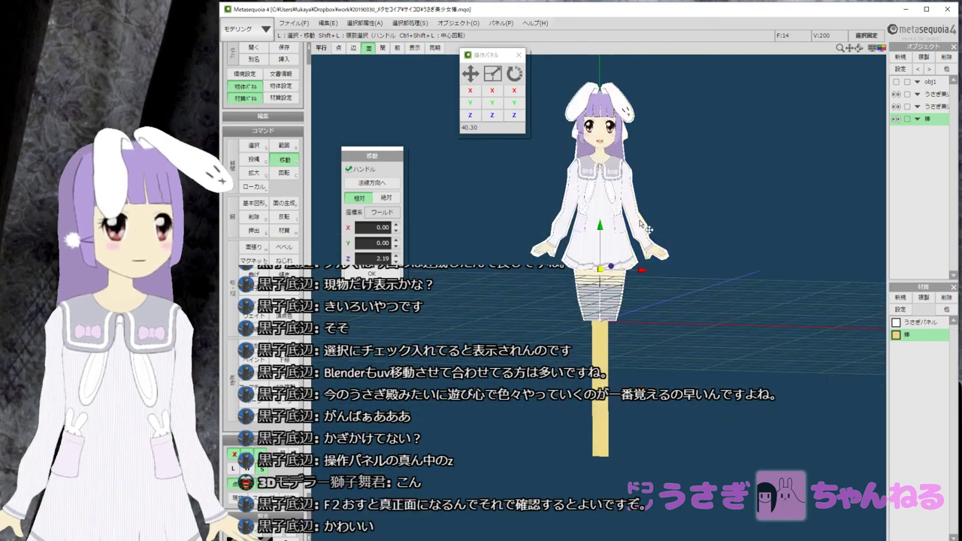
# Create a new empty object and name it うさぎ美少女棒.
pyautogui.click(899, 56)
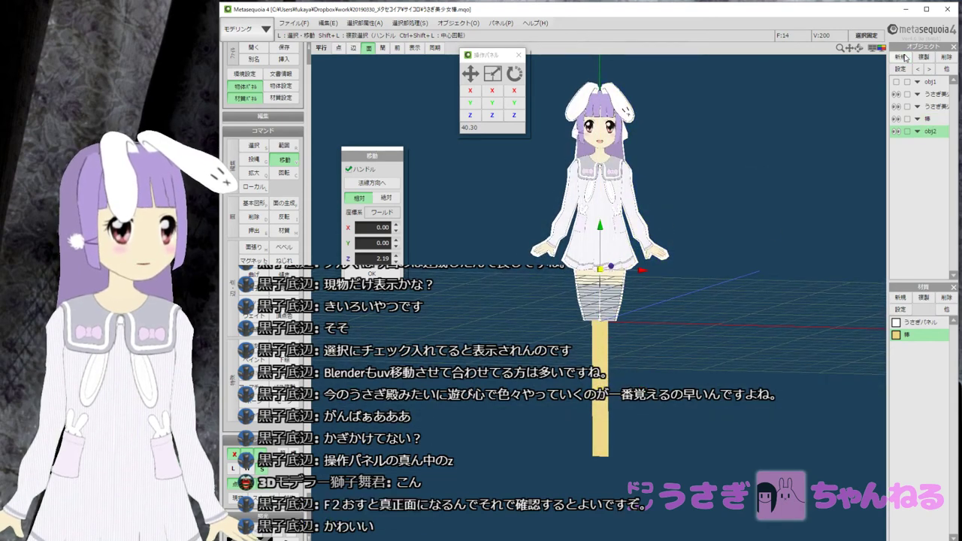
pyautogui.doubleClick(931, 133)
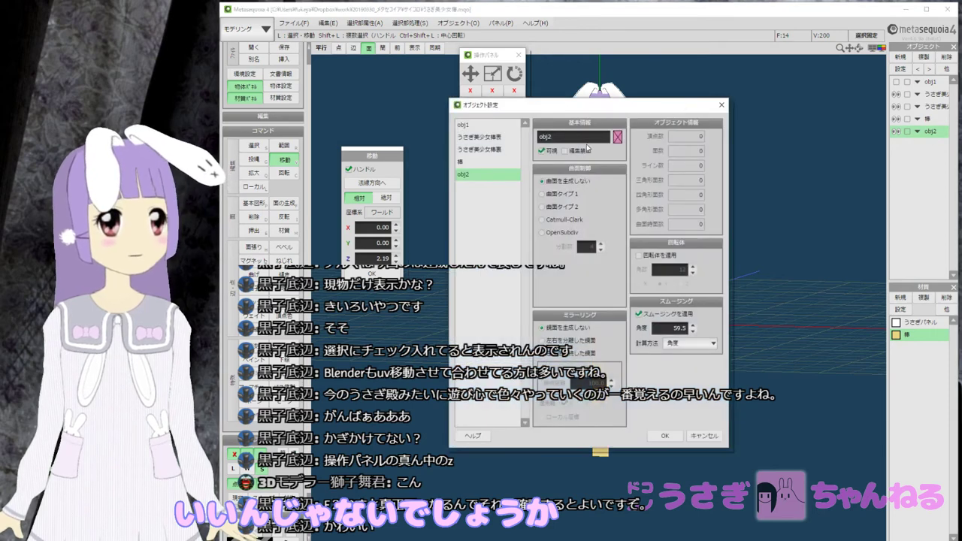
pyautogui.write('うさぎbに')
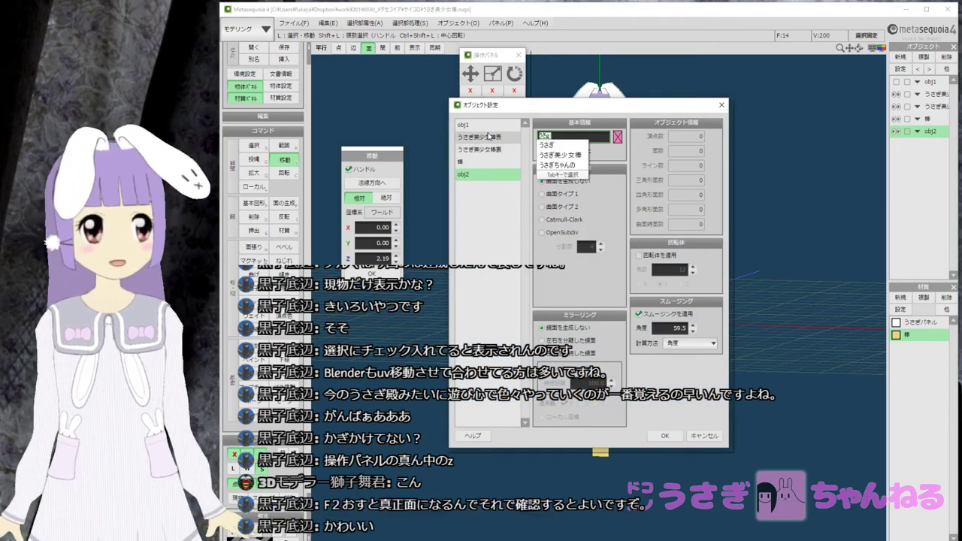
pyautogui.press('BackSpace')
pyautogui.press('BackSpace')
pyautogui.write('びしょ')
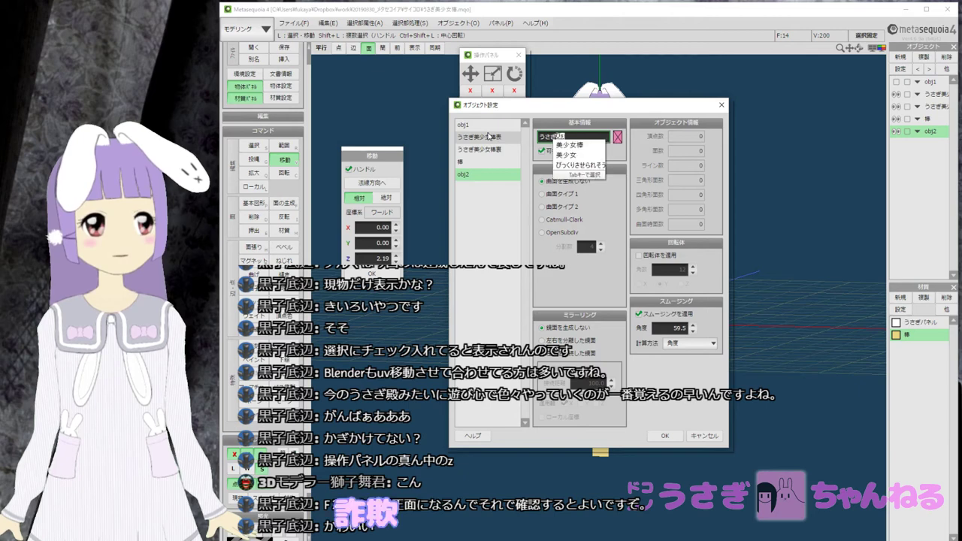
pyautogui.write('うじょぼう')
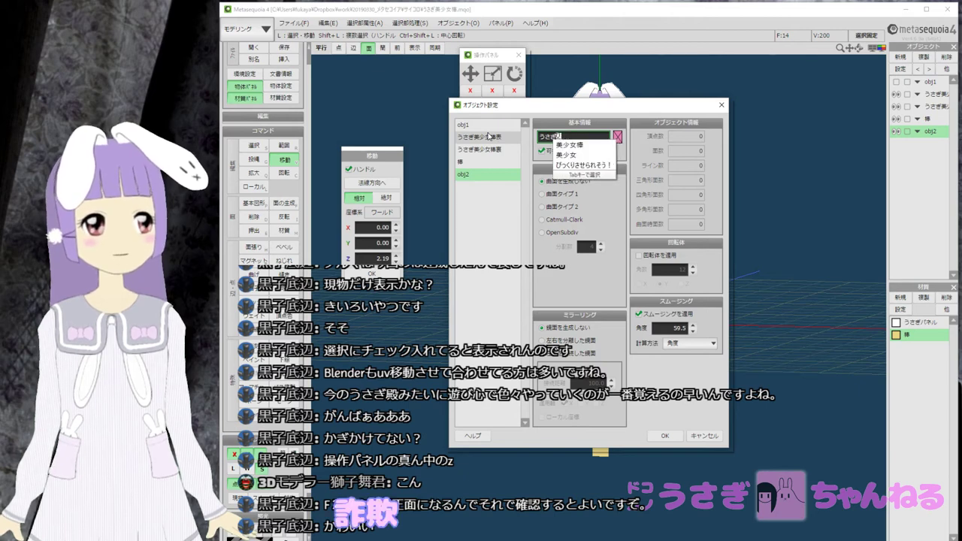
pyautogui.press('space')
pyautogui.press('Return')
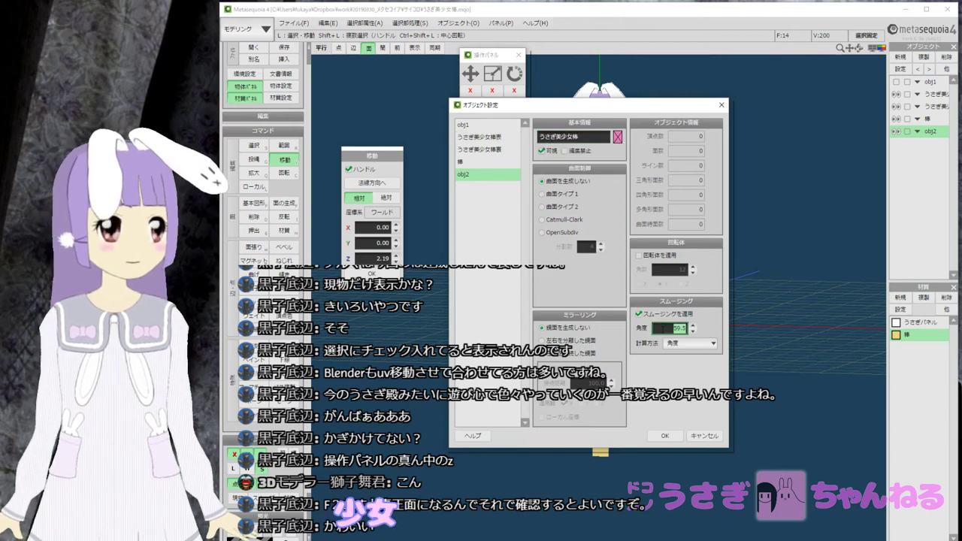
pyautogui.click(665, 437)
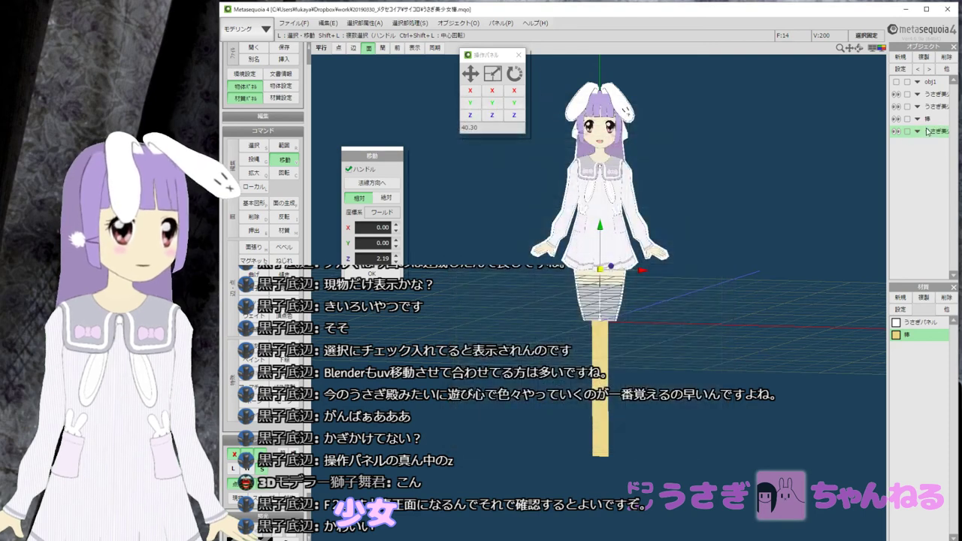
# Reorder the new うさぎ美少女棒 object to sit directly below obj1, without merging it into the front panel object.
pyautogui.moveTo(929, 131); pyautogui.dragTo(932, 98)
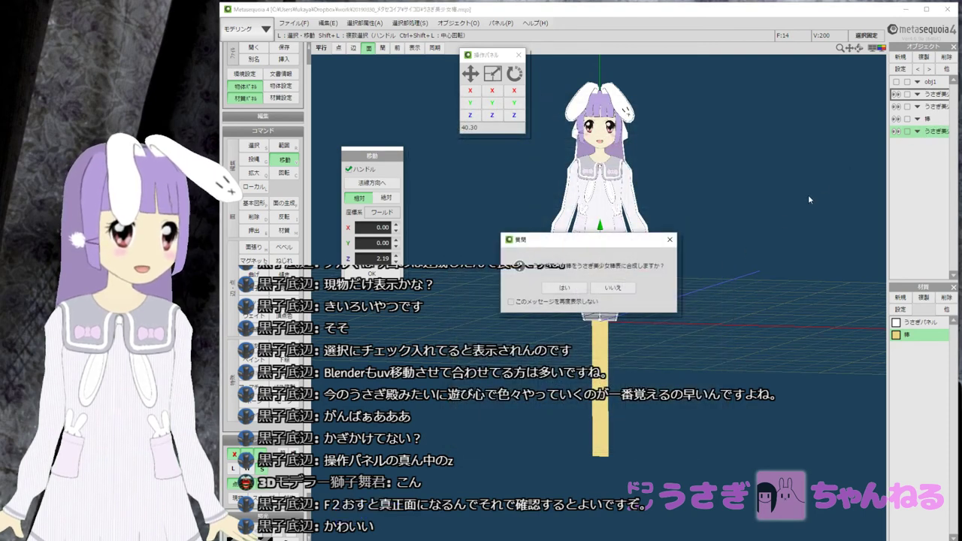
pyautogui.click(612, 289)
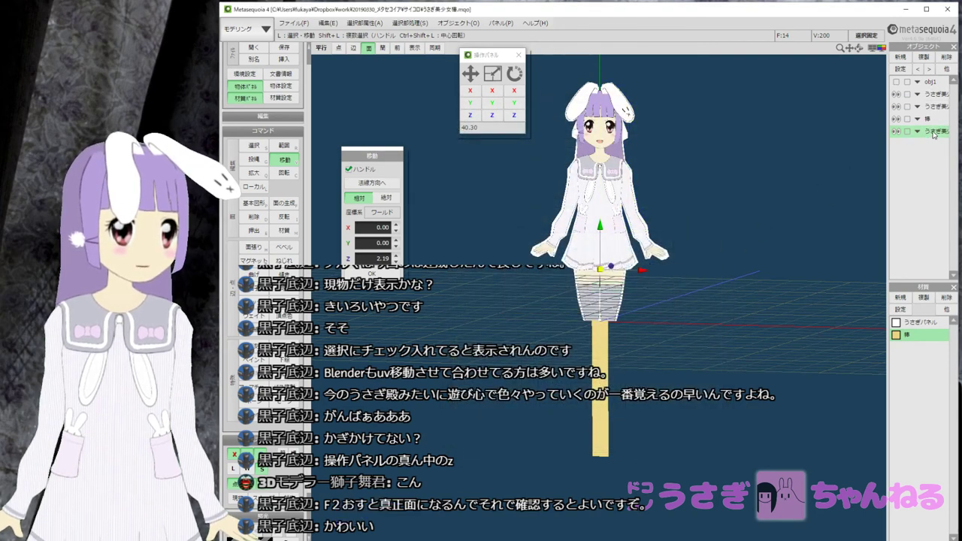
pyautogui.moveTo(934, 135); pyautogui.dragTo(931, 82)
# Nest the front panel, back panel and 棒 objects under うさぎ美少女棒 and collapse the group.
pyautogui.click(932, 108)
pyautogui.keyDown('ctrl'); pyautogui.click(931, 120); pyautogui.keyUp('ctrl')
pyautogui.keyDown('ctrl'); pyautogui.click(929, 131); pyautogui.keyUp('ctrl')
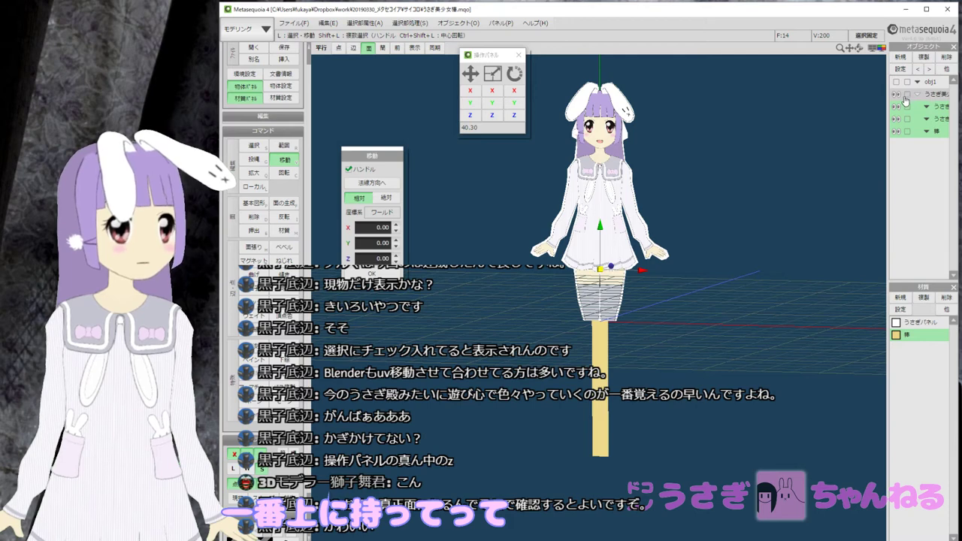
pyautogui.click(917, 95)
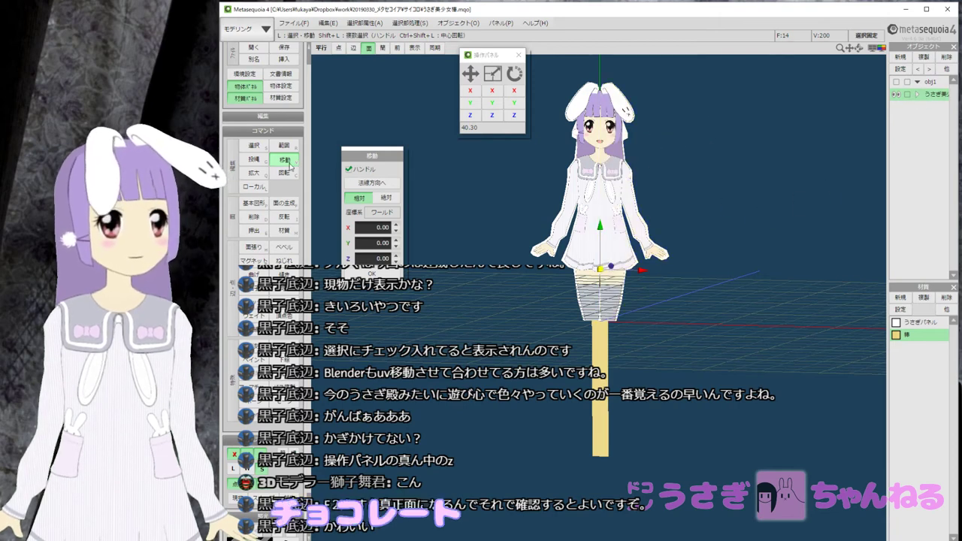
# Move the whole figure 117.61 along Y, and back by -6.00, to rest the stick's lower end on the ground plane.
pyautogui.click(255, 146)
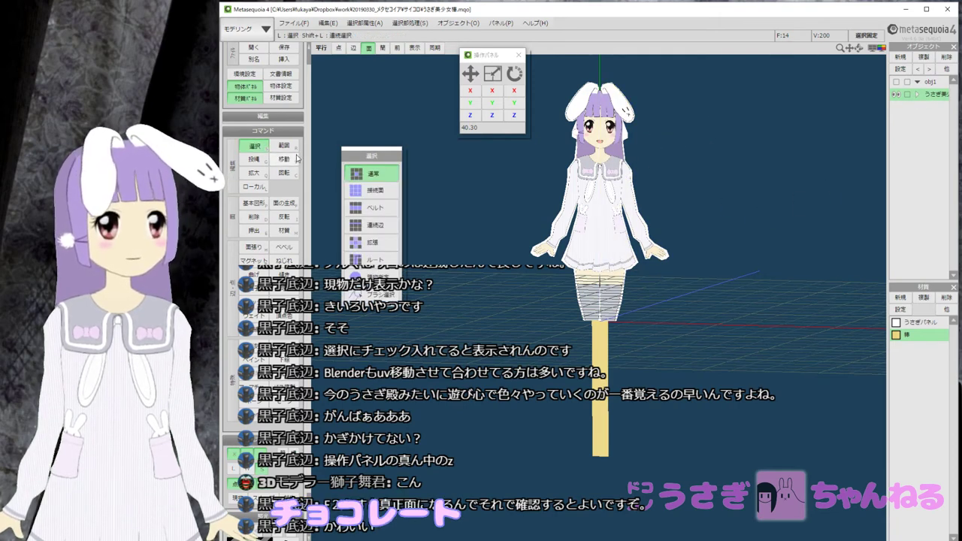
pyautogui.click(284, 159)
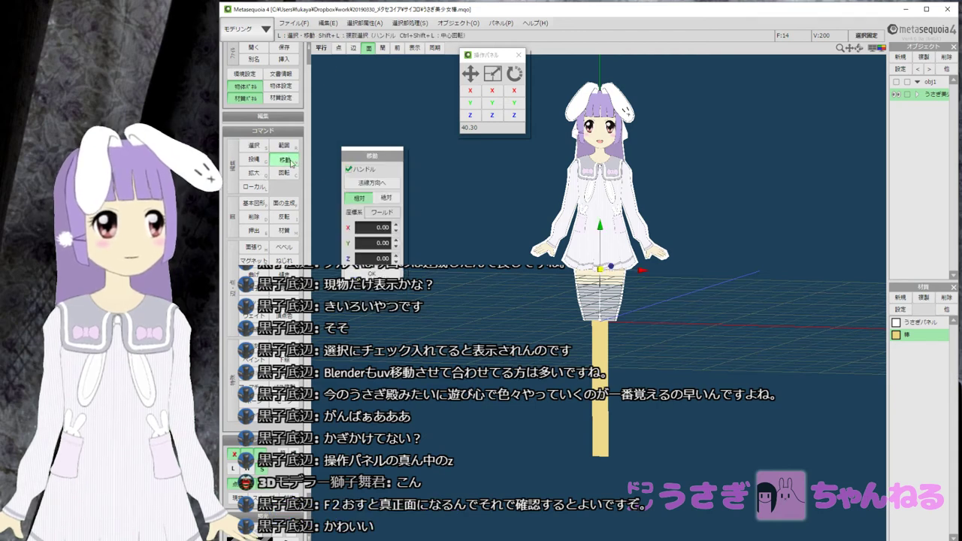
pyautogui.moveTo(601, 228); pyautogui.dragTo(603, 86)
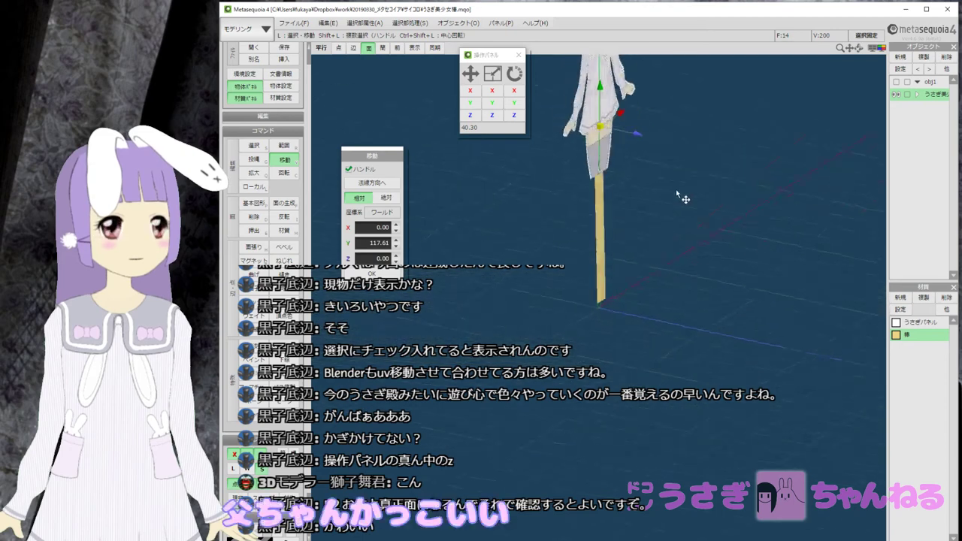
pyautogui.press('F2')
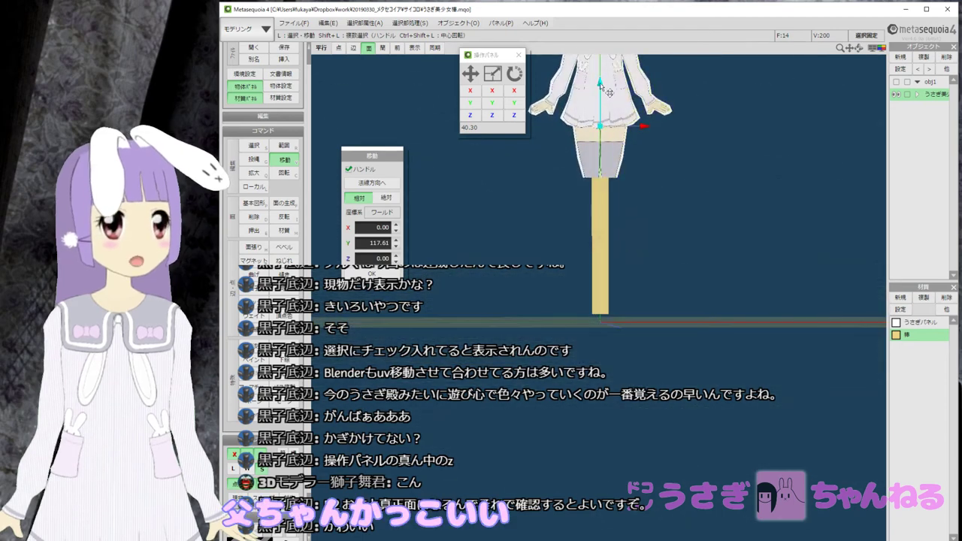
pyautogui.moveTo(600, 84); pyautogui.dragTo(600, 92)
# Examine the assembled figure from the front, the side and the closed-eyes back.
pyautogui.scroll(-3, 639, 148)
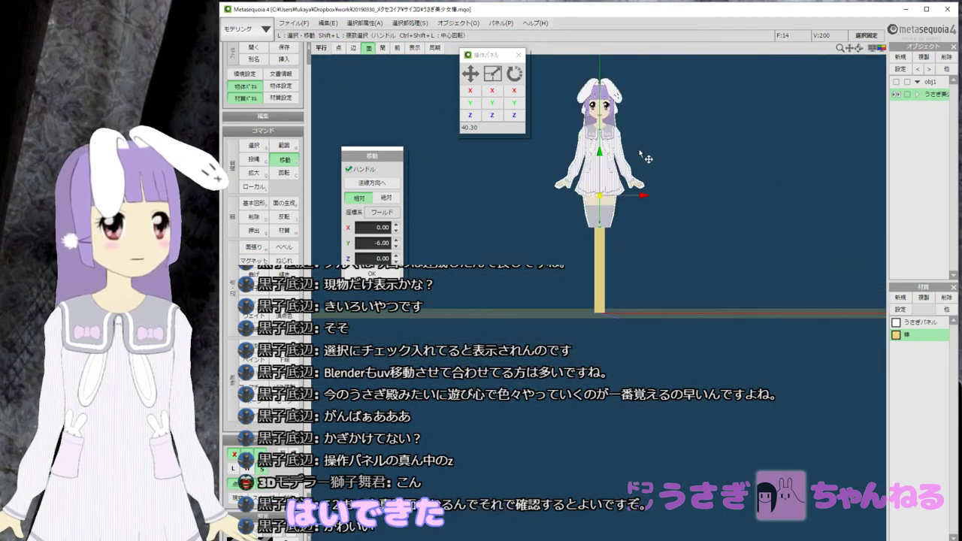
pyautogui.moveTo(639, 150); pyautogui.dragTo(636, 276, button='middle')
pyautogui.scroll(3, 637, 276)
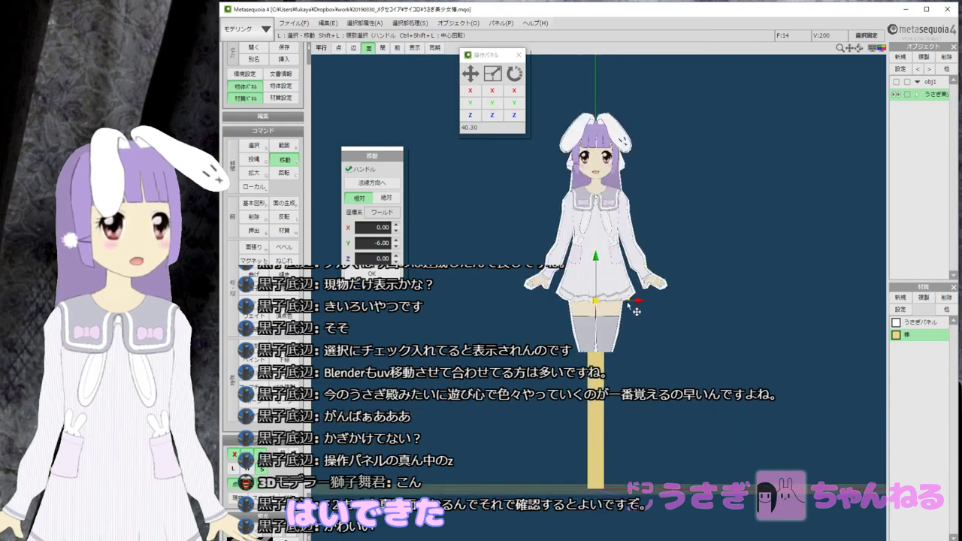
pyautogui.moveTo(671, 324); pyautogui.dragTo(707, 315, button='right')
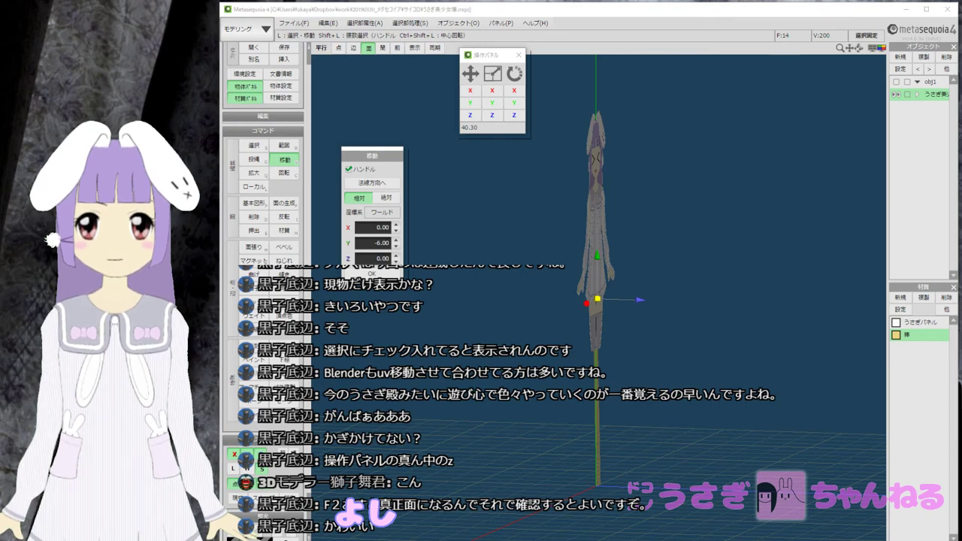
pyautogui.press('F2')
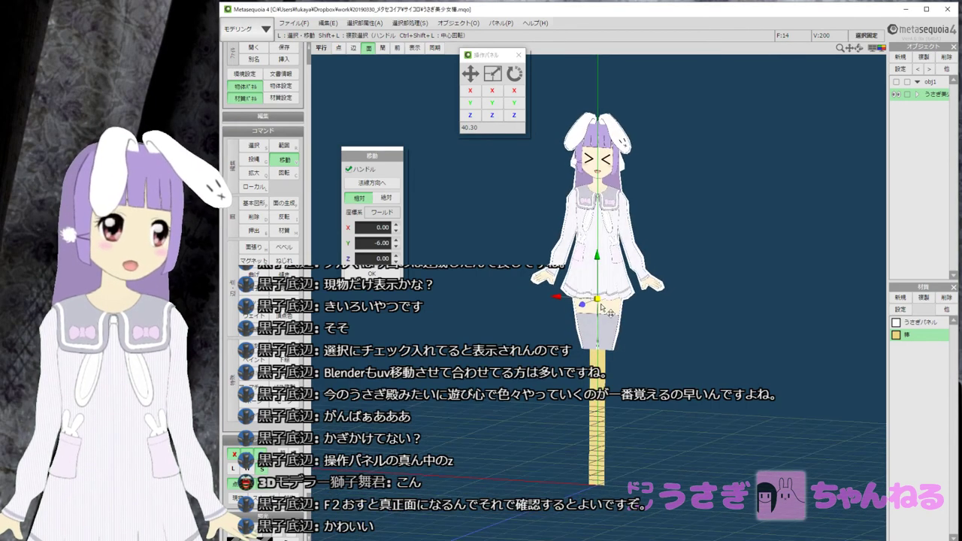
pyautogui.moveTo(597, 309); pyautogui.dragTo(438, 311, button='right')
pyautogui.moveTo(515, 320); pyautogui.dragTo(492, 317, button='middle')
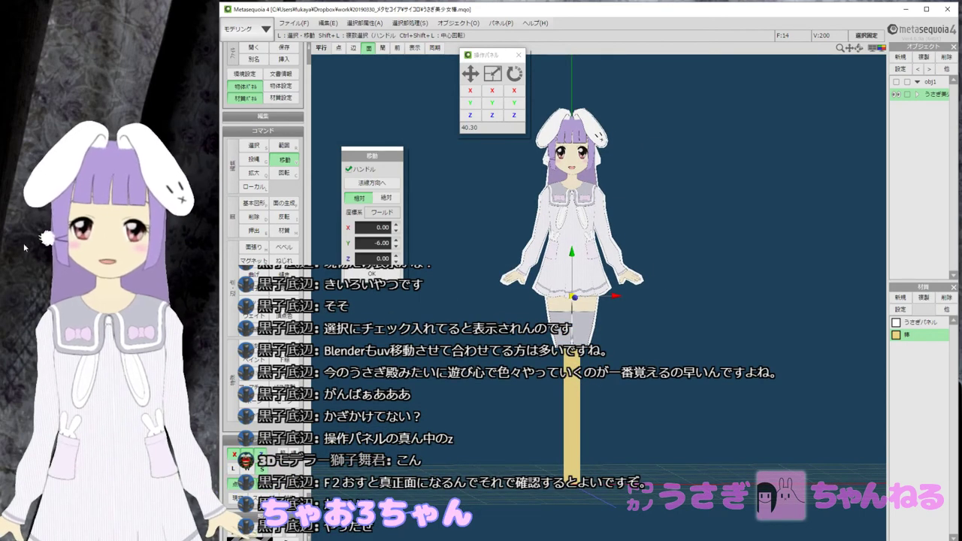
# Close the 操作パネル window and place the 移動 settings window higher in the viewport.
pyautogui.doubleClick(382, 241)
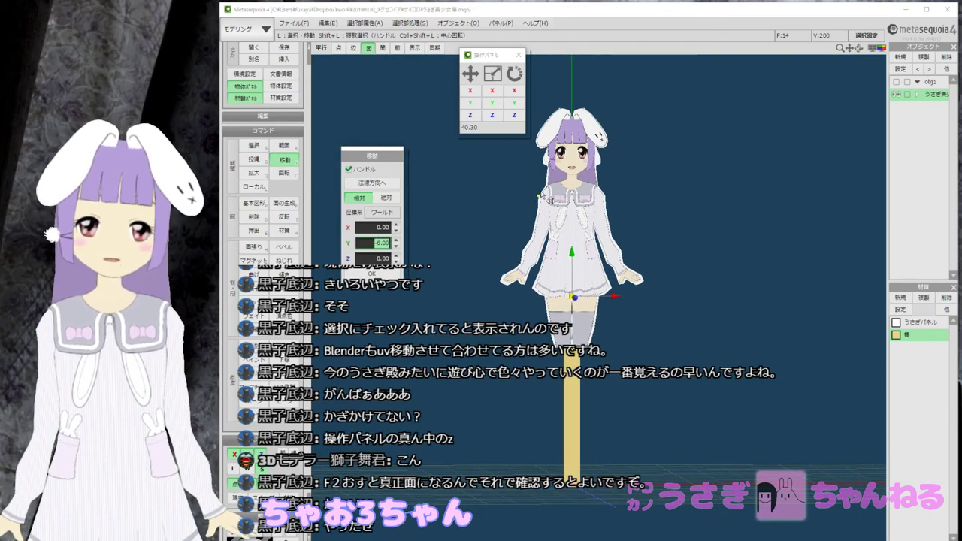
pyautogui.click(347, 215)
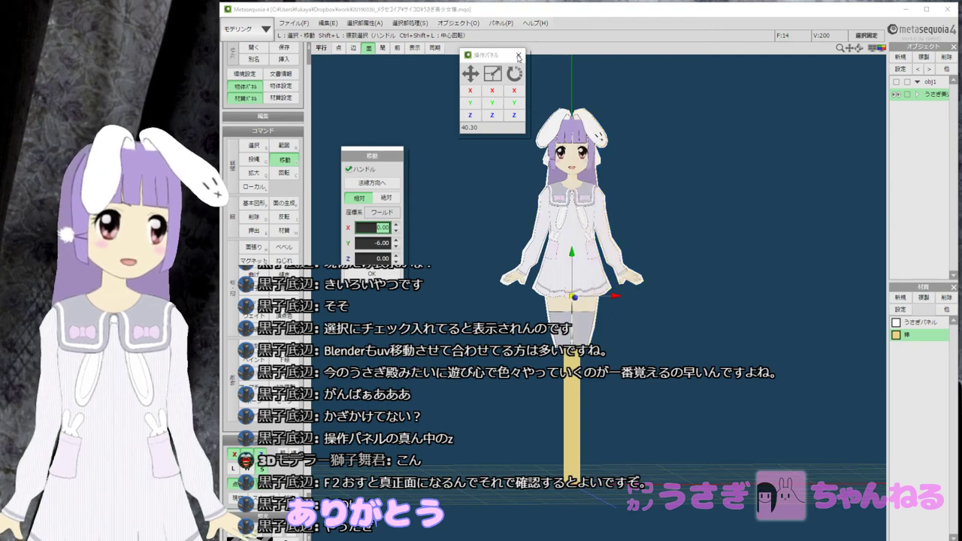
pyautogui.click(517, 55)
pyautogui.moveTo(372, 156); pyautogui.dragTo(365, 110)
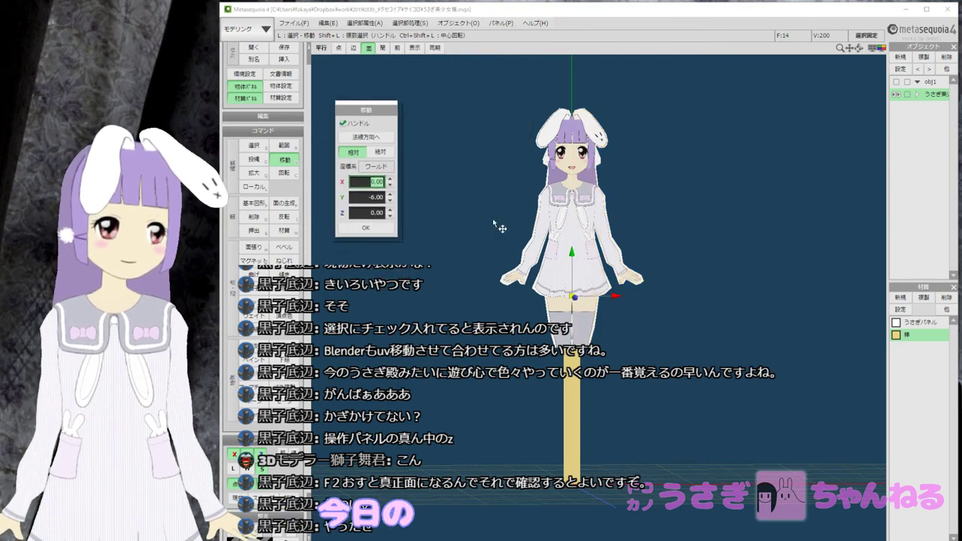
# Inspect both faces of the finished panel and its stick by viewing the figure from the back, front and tilted angles.
pyautogui.scroll(2, 493, 219)
pyautogui.scroll(-2, 495, 213)
pyautogui.moveTo(496, 215); pyautogui.dragTo(484, 226, button='middle')
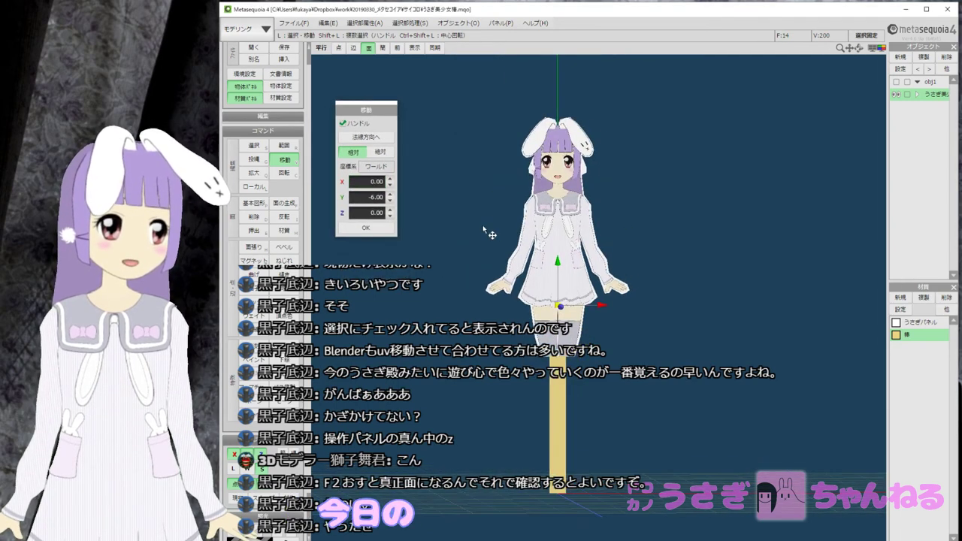
pyautogui.scroll(2, 483, 225)
pyautogui.scroll(-2, 483, 225)
pyautogui.moveTo(482, 225); pyautogui.dragTo(0, 228, button='right')
pyautogui.press('F2')
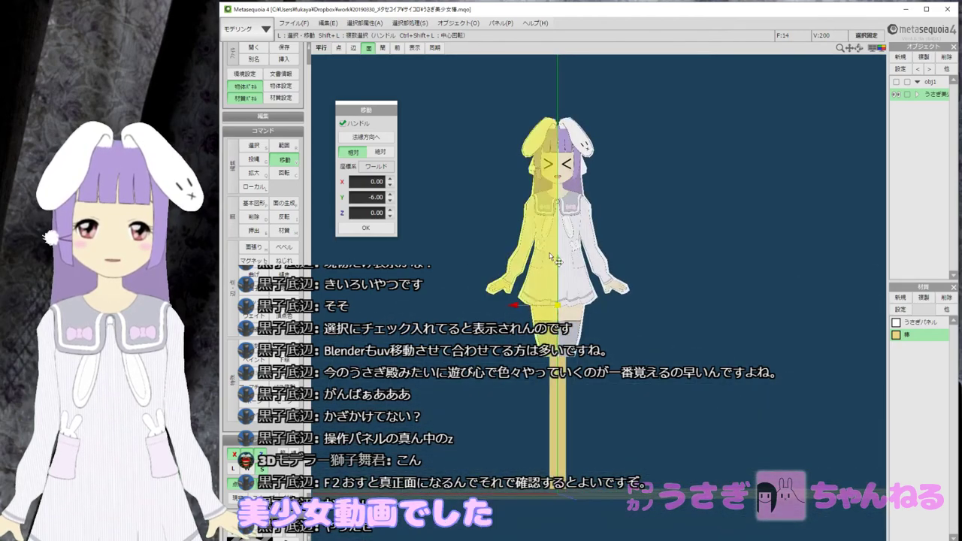
pyautogui.moveTo(653, 204); pyautogui.dragTo(543, 204, button='right')
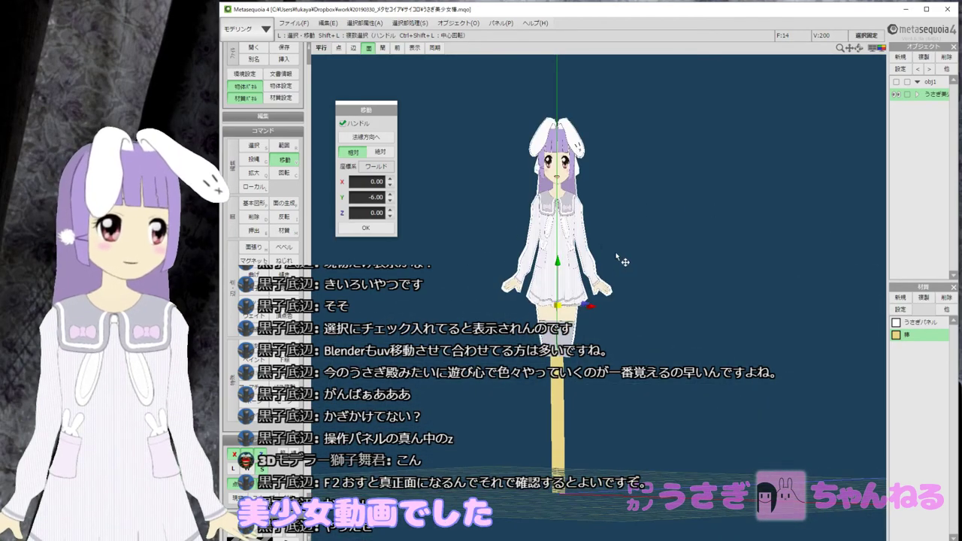
pyautogui.moveTo(617, 255); pyautogui.dragTo(650, 258, button='right')
pyautogui.scroll(2, 624, 258)
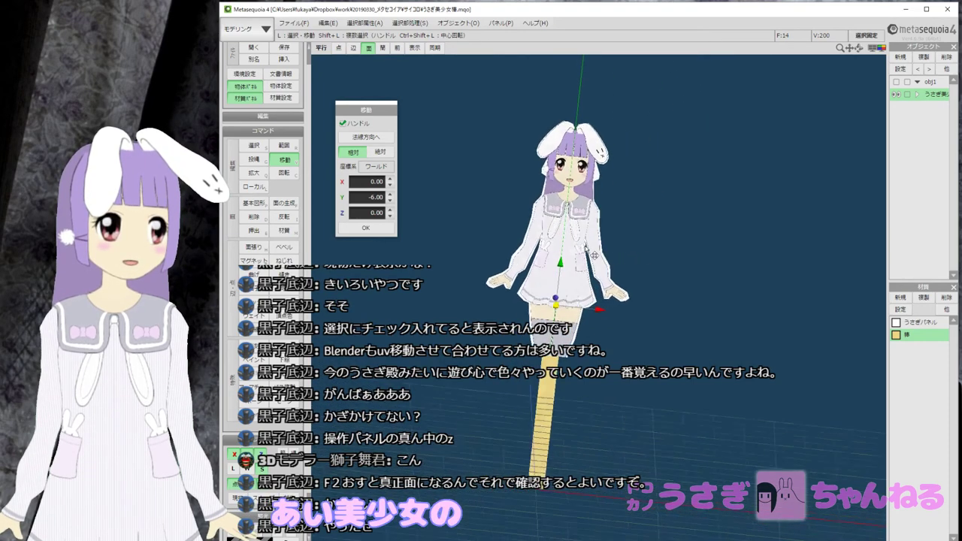
pyautogui.moveTo(595, 256); pyautogui.dragTo(622, 237, button='middle')
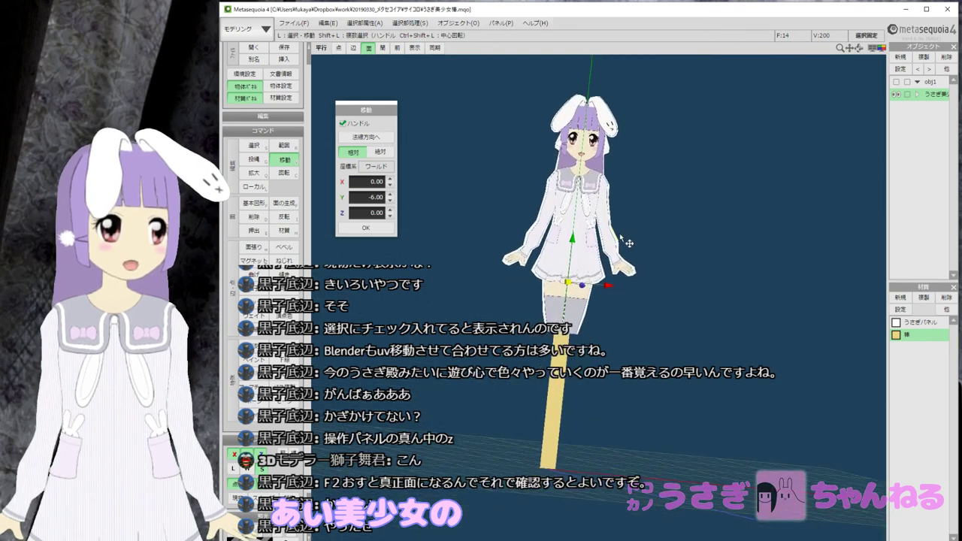
# Open 朝食セットフライパン.mqo from the フライパン folder.
pyautogui.click(296, 23)
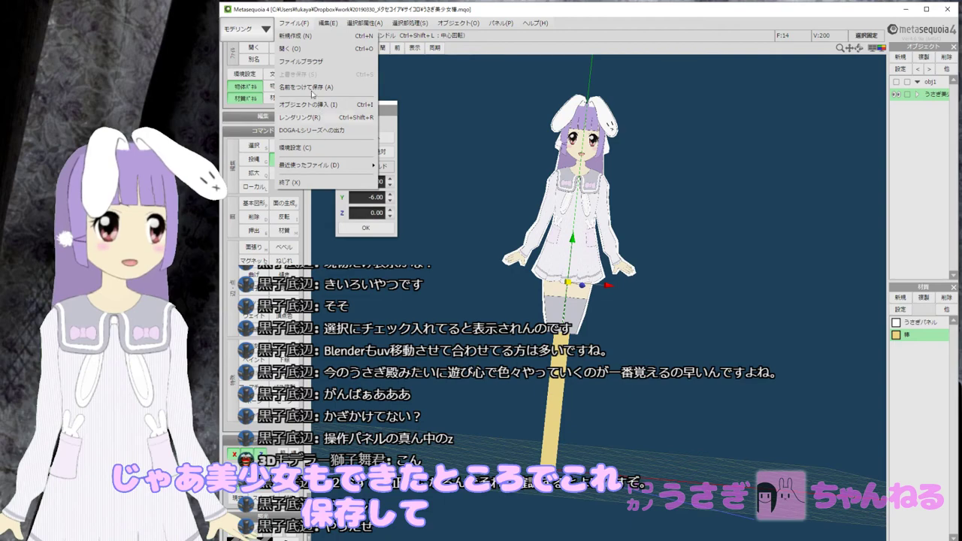
pyautogui.click(305, 50)
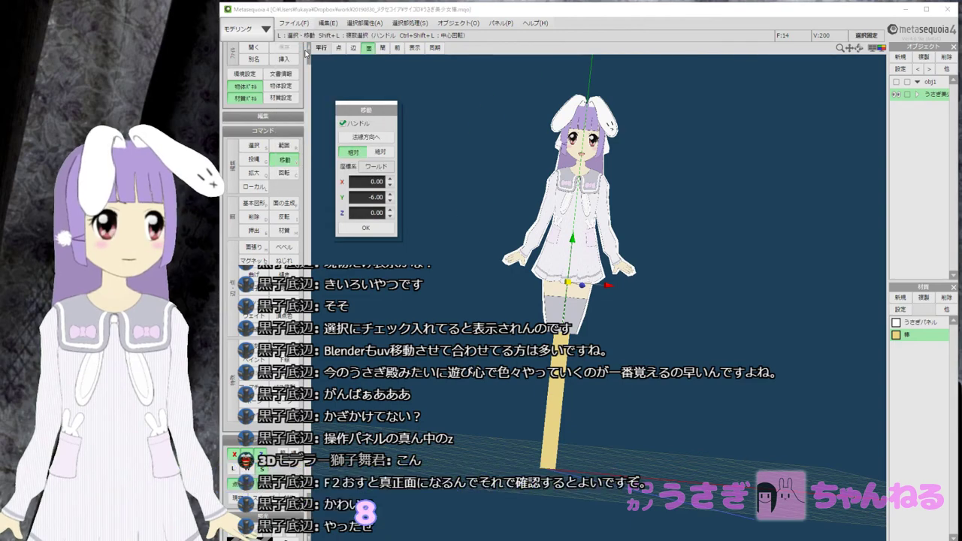
pyautogui.scroll(-3, 279, 336)
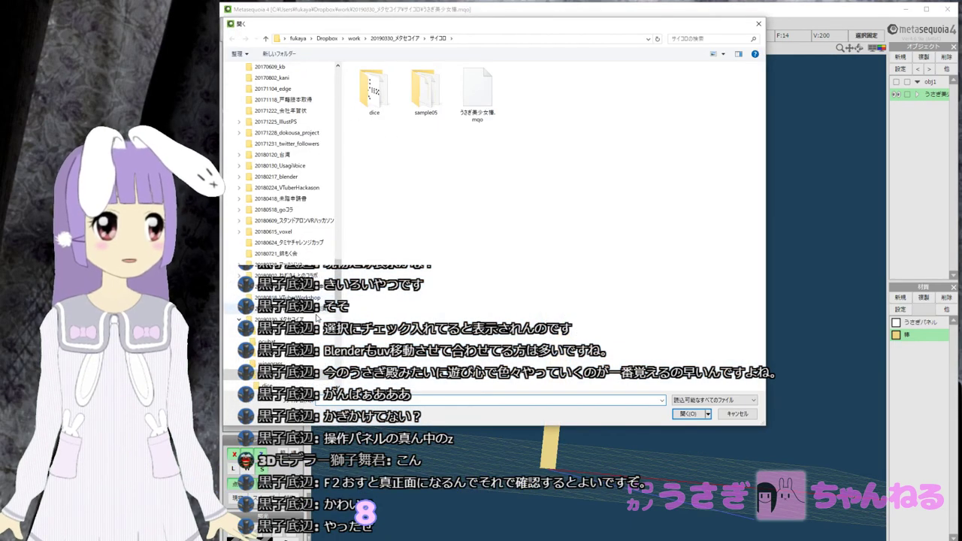
pyautogui.click(279, 335)
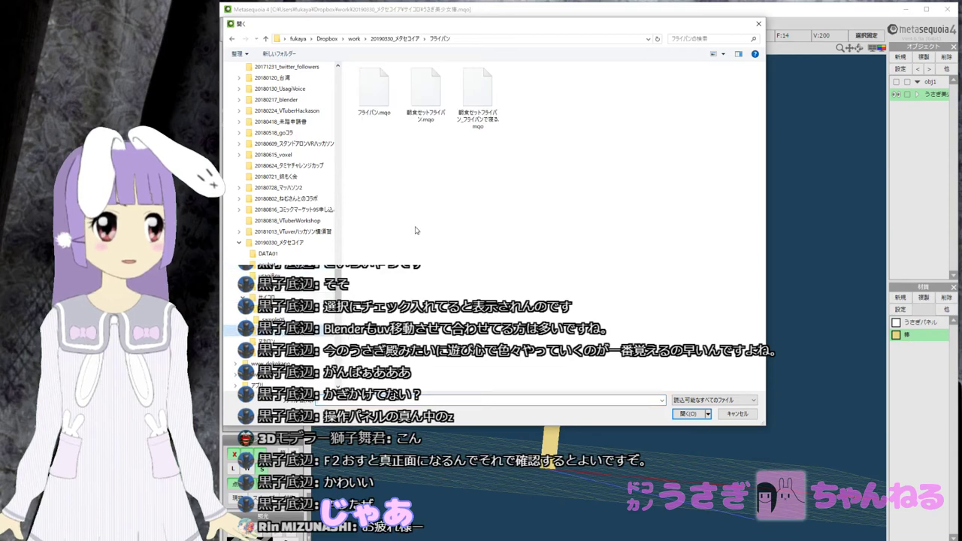
pyautogui.click(432, 102)
pyautogui.doubleClick(432, 101)
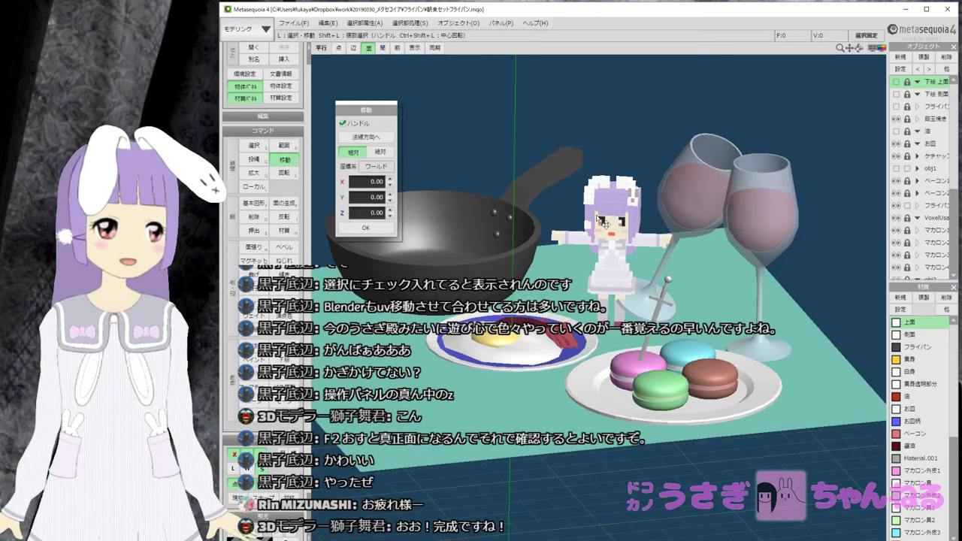
pyautogui.moveTo(597, 216)
pyautogui.mouseDown(button='middle')
pyautogui.moveTo(581, 219)
pyautogui.moveTo(600, 210)
pyautogui.moveTo(602, 226)
pyautogui.mouseUp(button='middle')
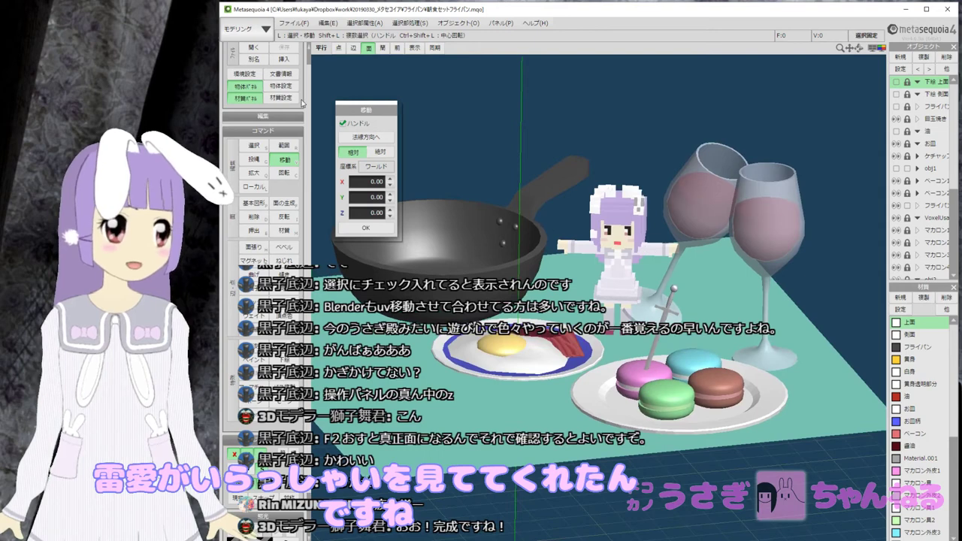
# Insert うさぎ美少女棒.mqo from the サイコロ folder into the breakfast scene, accepting 既存オブジェクトに合成する for objects with the same name.
pyautogui.click(291, 23)
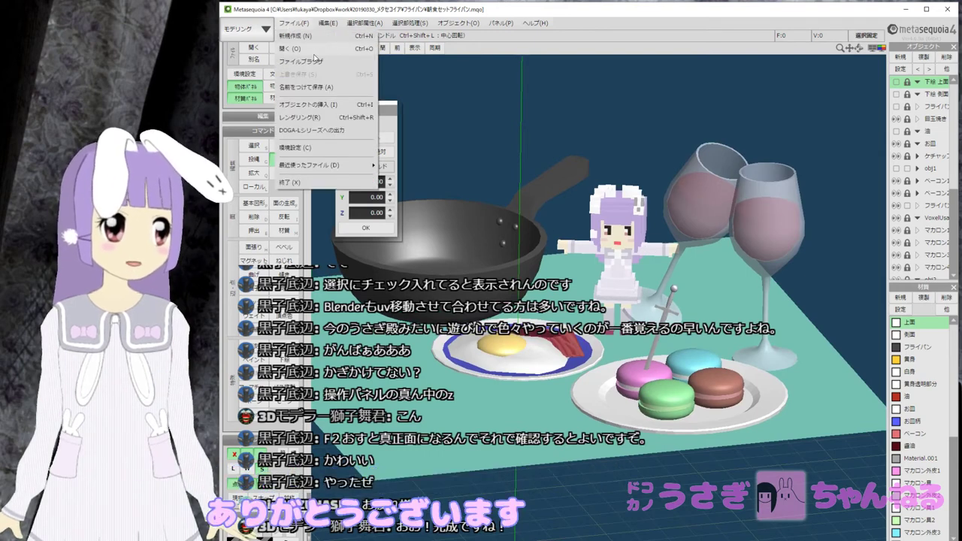
pyautogui.click(292, 25)
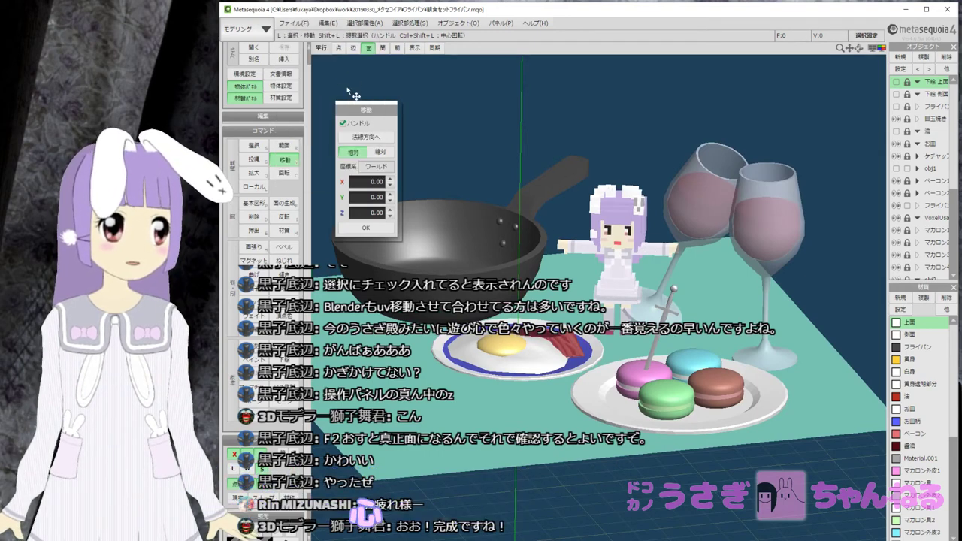
pyautogui.click(302, 29)
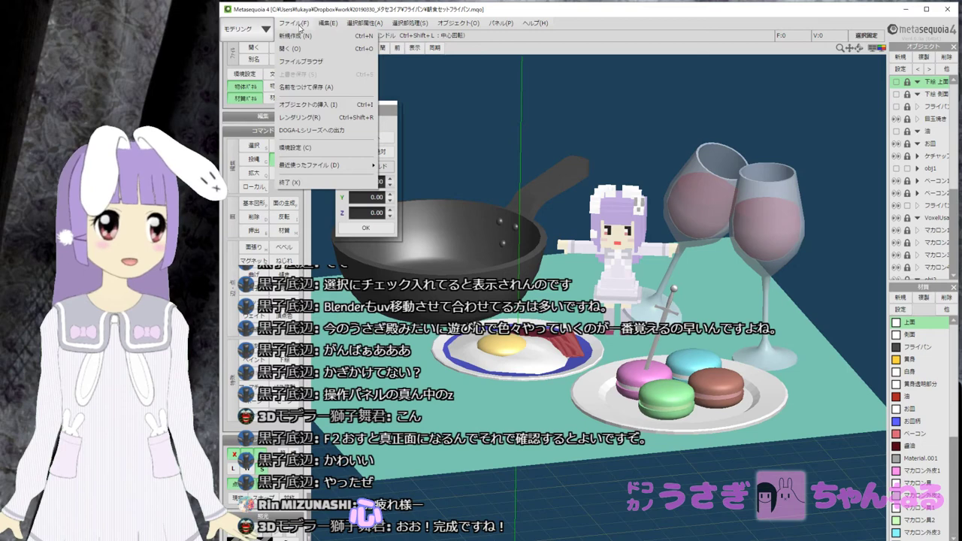
pyautogui.click(299, 105)
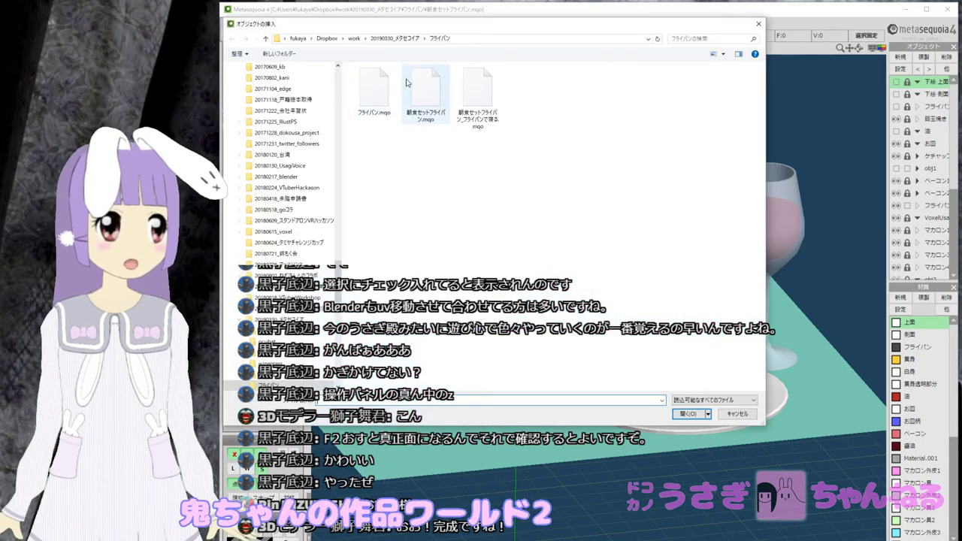
pyautogui.click(272, 352)
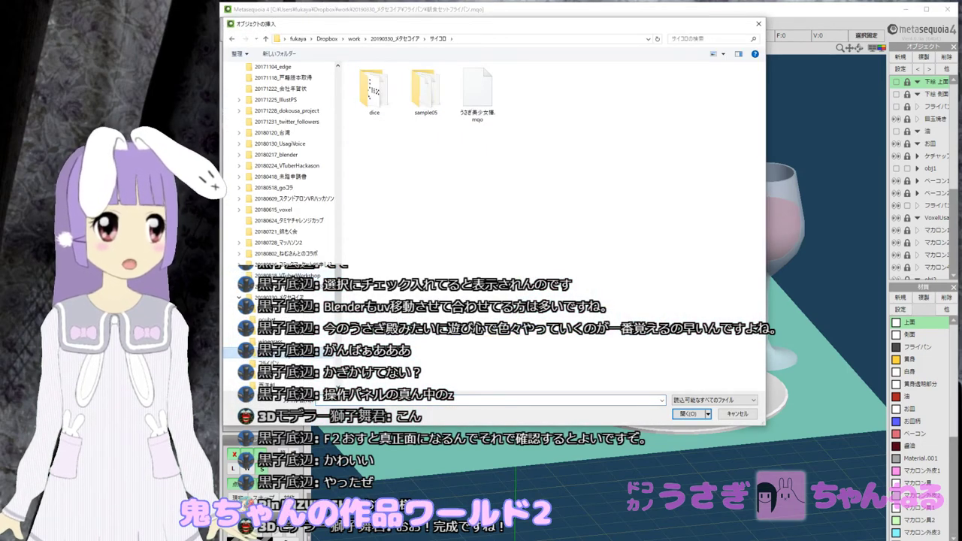
pyautogui.doubleClick(471, 125)
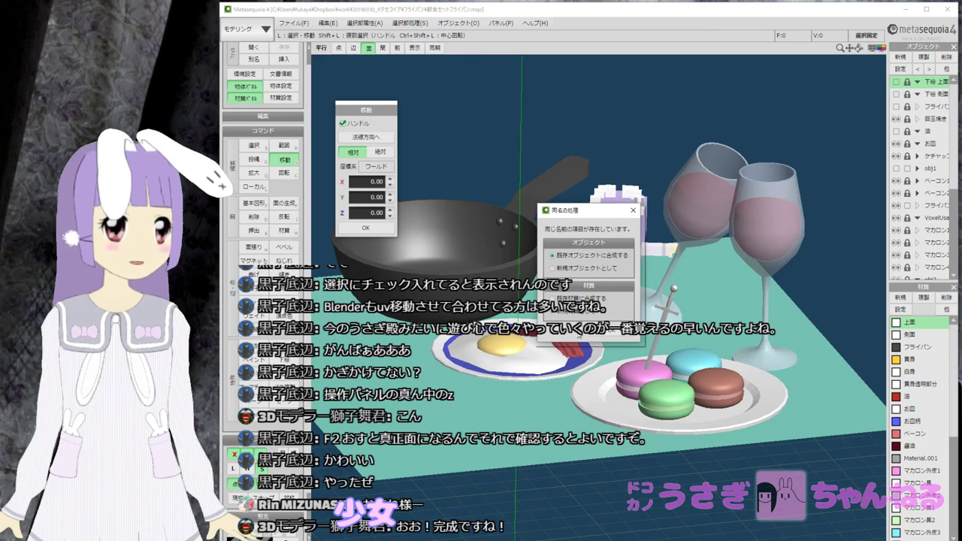
pyautogui.click(595, 331)
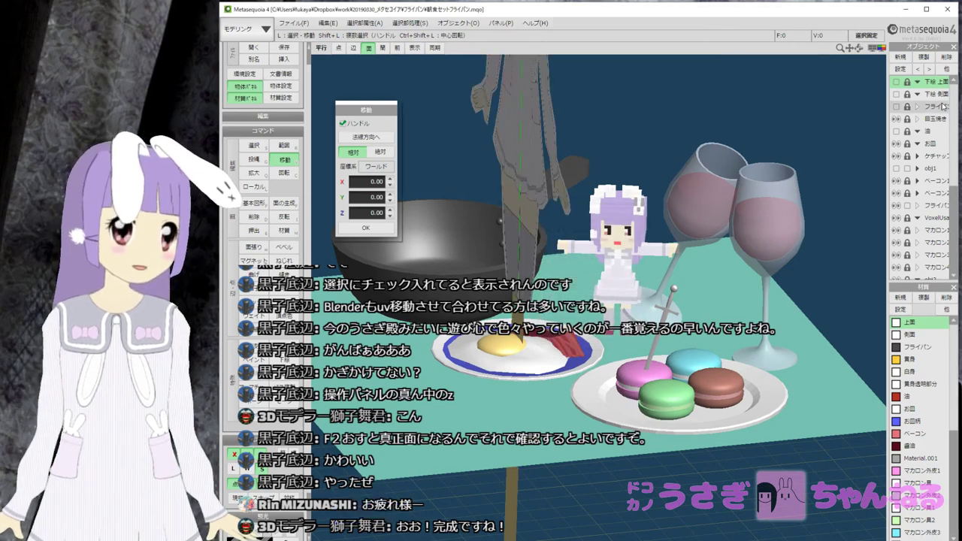
# Widen the object and material lists and look through them for the entries of the inserted figure.
pyautogui.moveTo(958, 169); pyautogui.dragTo(881, 172)
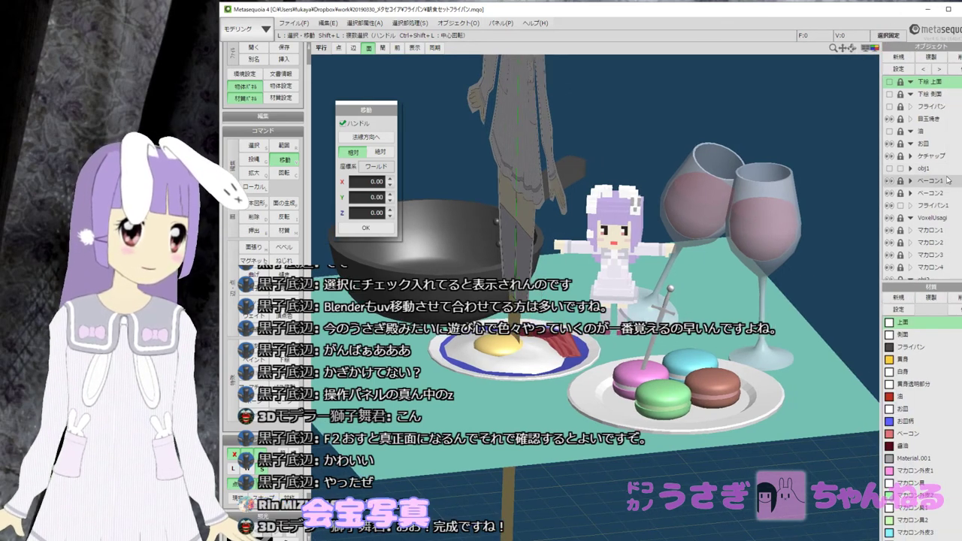
pyautogui.scroll(-5, 917, 173)
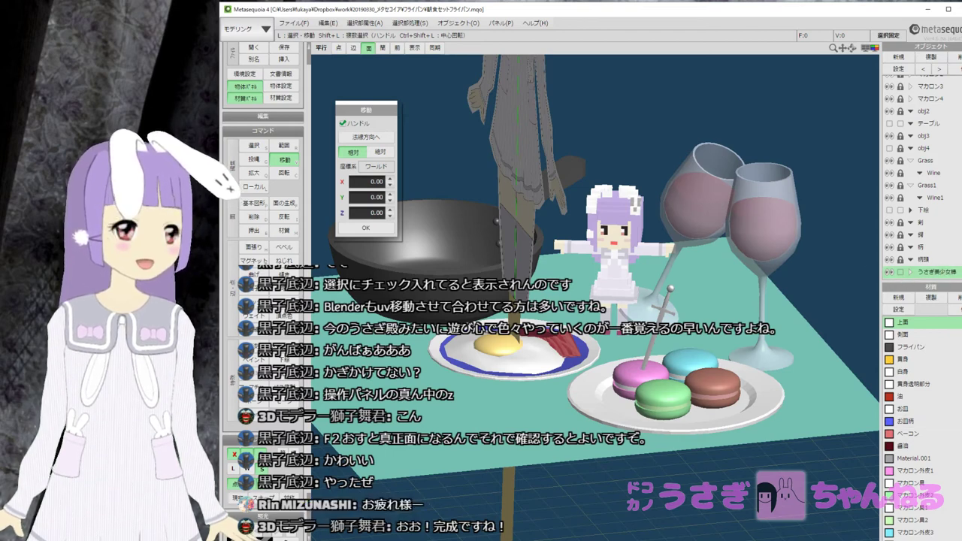
pyautogui.scroll(-5, 921, 421)
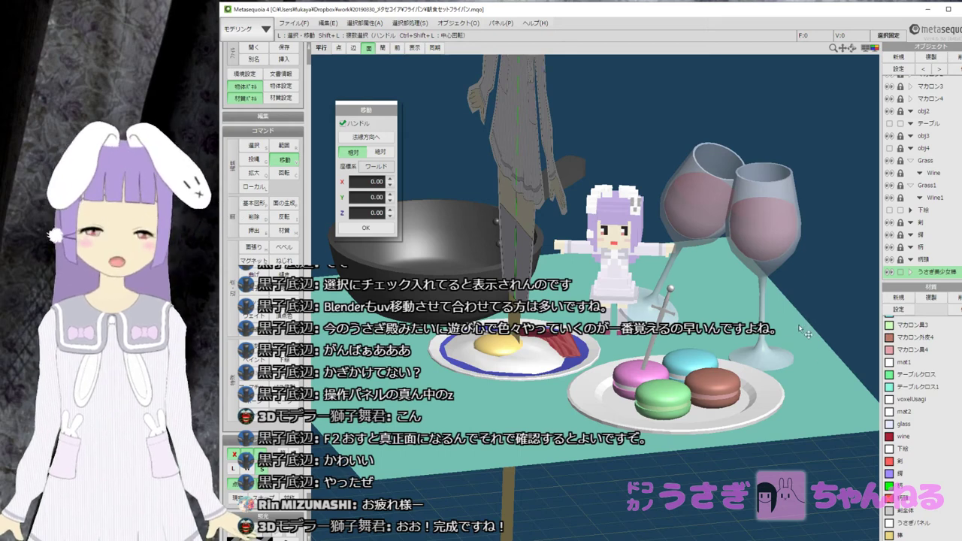
pyautogui.scroll(1, 917, 408)
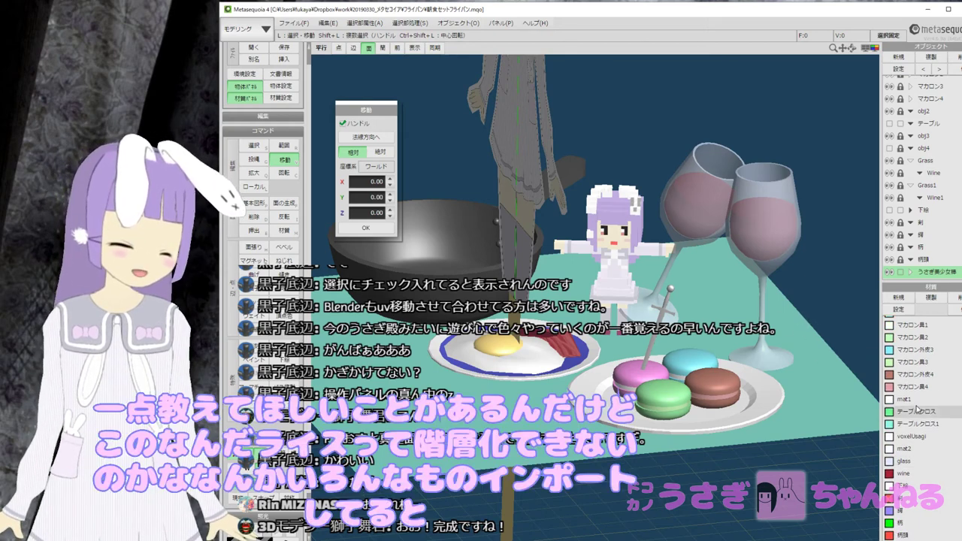
pyautogui.scroll(5, 916, 408)
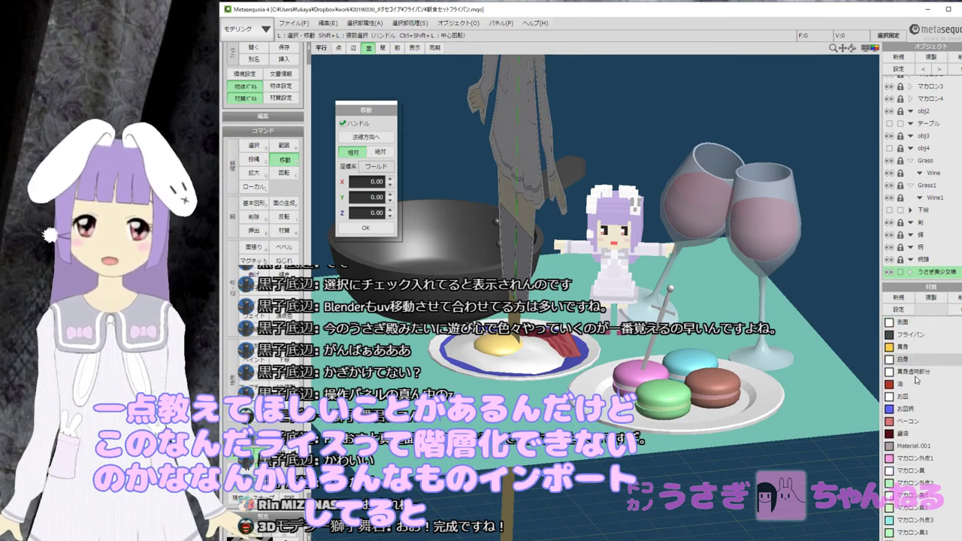
pyautogui.scroll(-6, 917, 380)
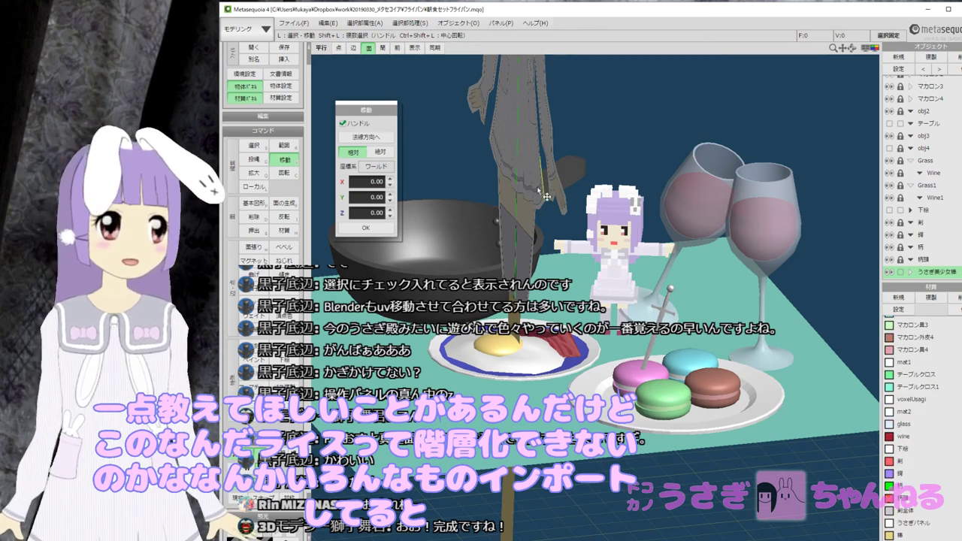
pyautogui.scroll(-2, 530, 213)
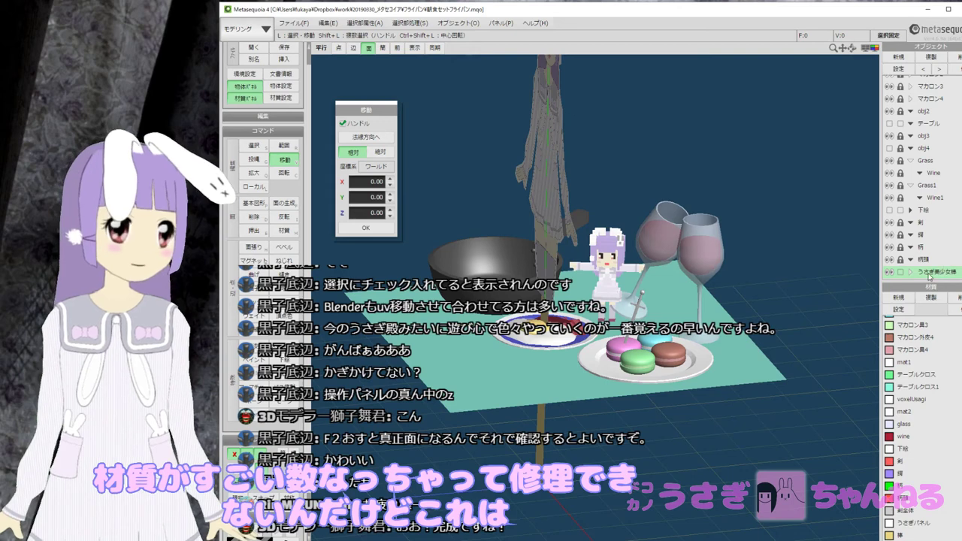
# Lock the other objects in the scene, including テーブル and 下絵, leaving the うさぎ美少女棒 group object unlocked.
pyautogui.click(370, 183)
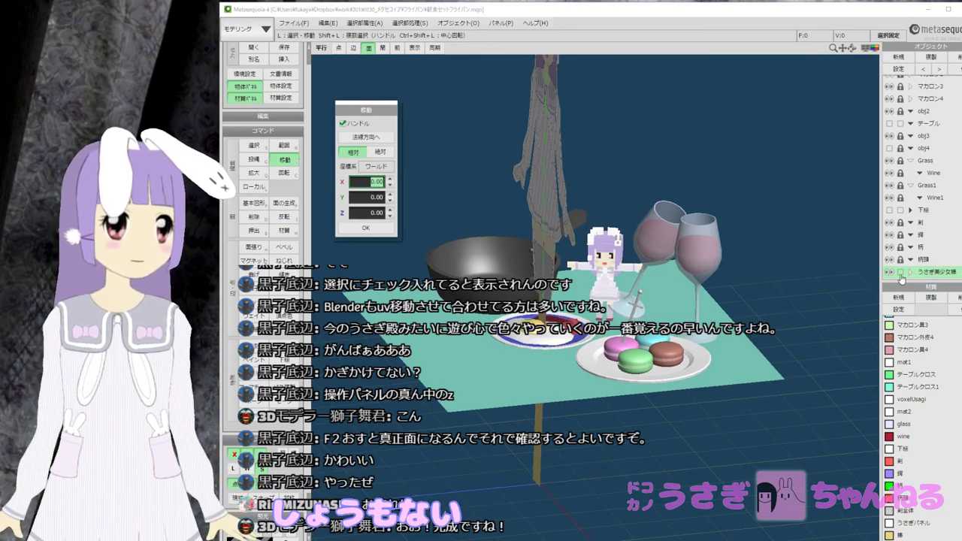
pyautogui.click(901, 276)
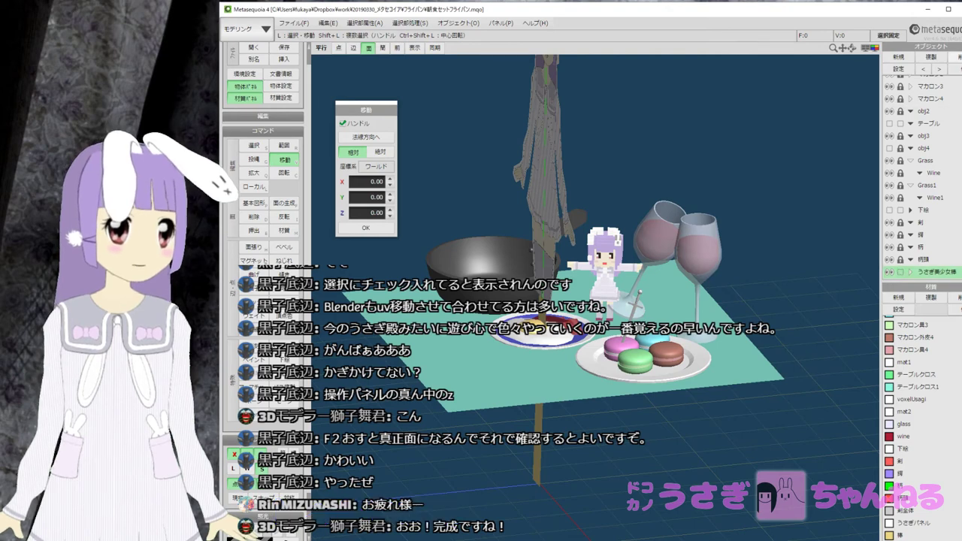
pyautogui.click(959, 69)
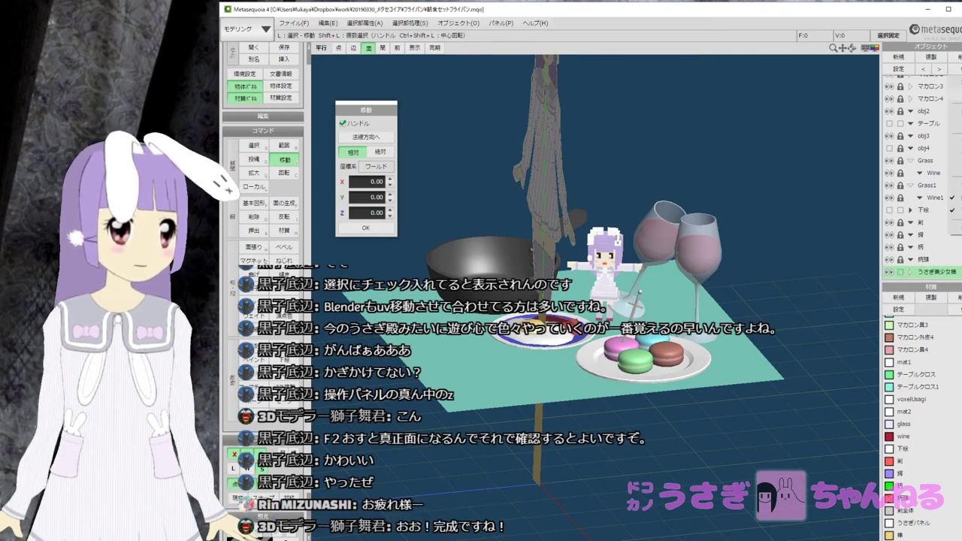
pyautogui.click(960, 127)
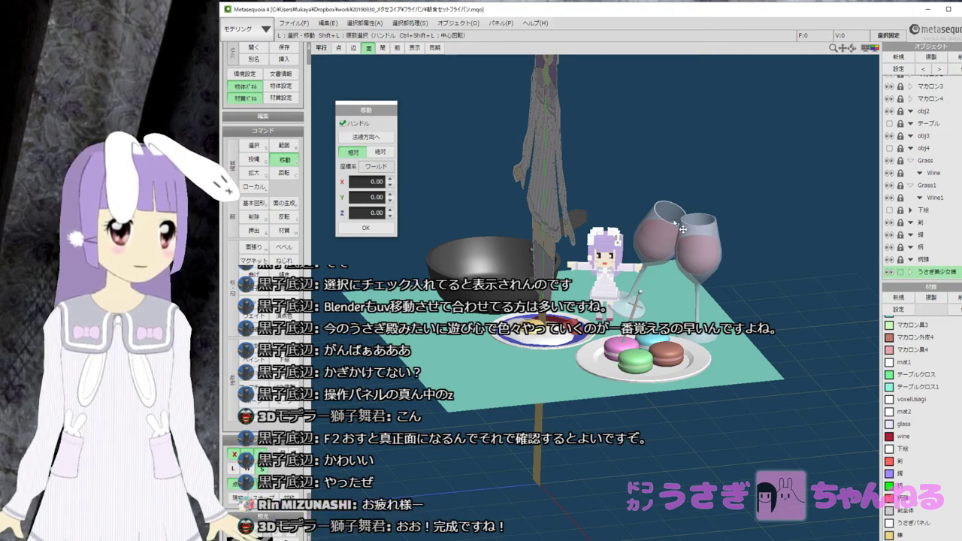
# Turn on the display of points and lines in the viewport alongside the faces.
pyautogui.moveTo(591, 261); pyautogui.dragTo(565, 272, button='right')
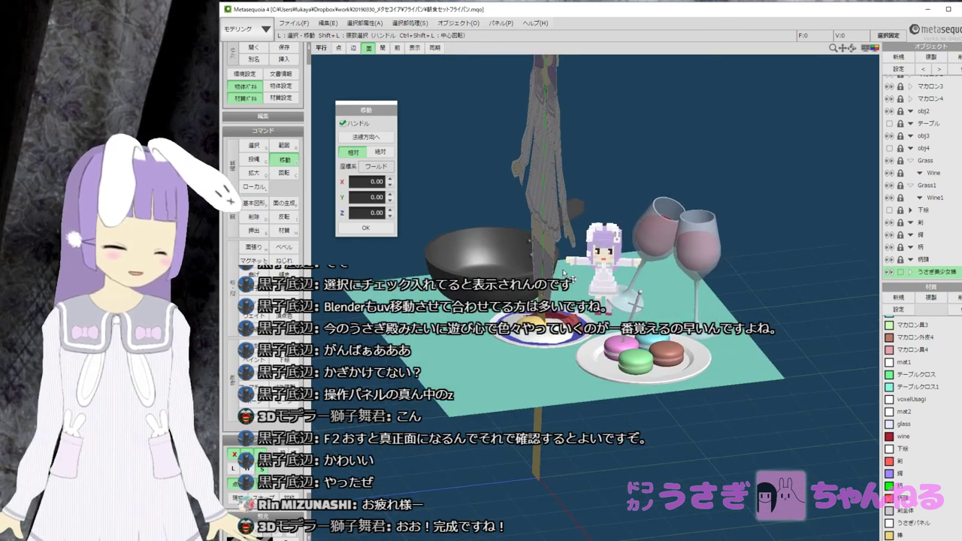
pyautogui.click(338, 47)
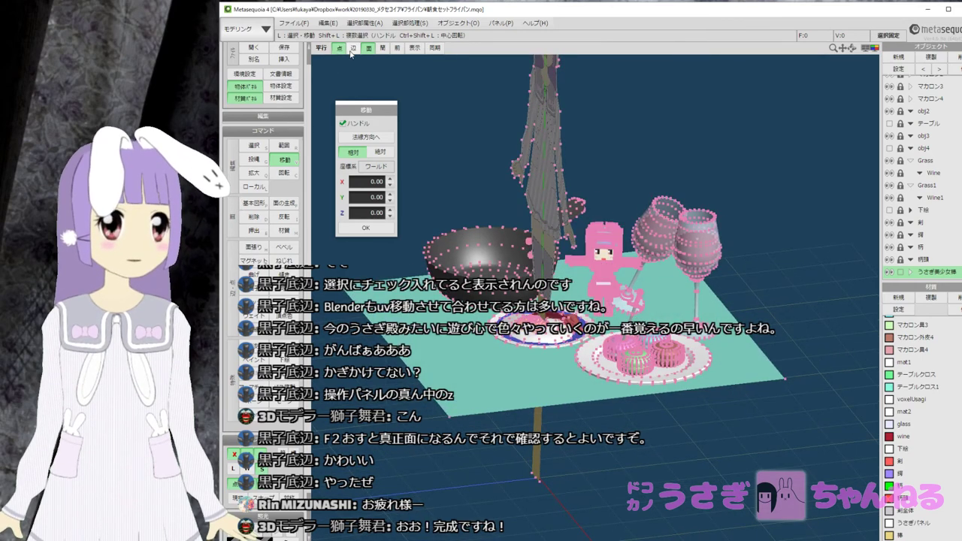
pyautogui.click(353, 48)
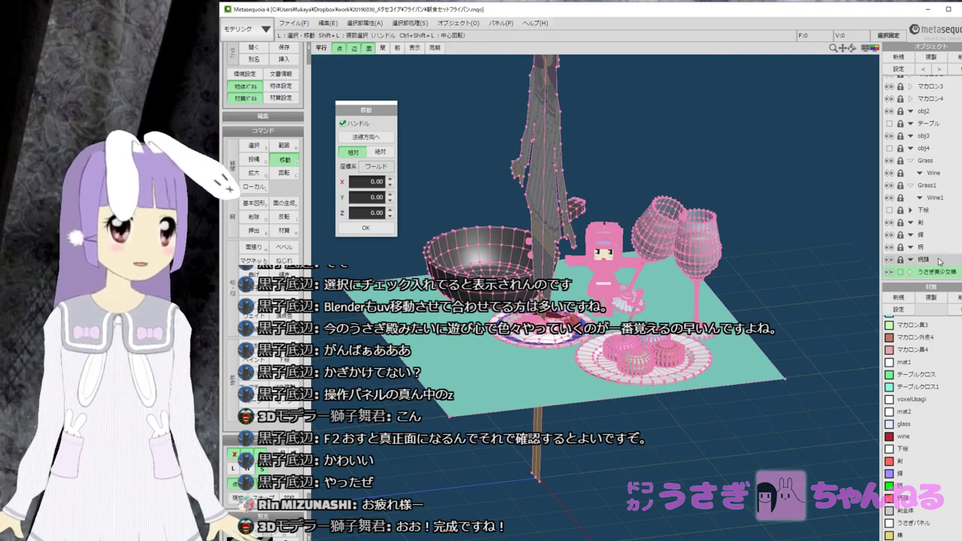
# Unlock the two panel objects and the 棒 object under the うさぎ美少女棒 group for editing.
pyautogui.scroll(-2, 929, 276)
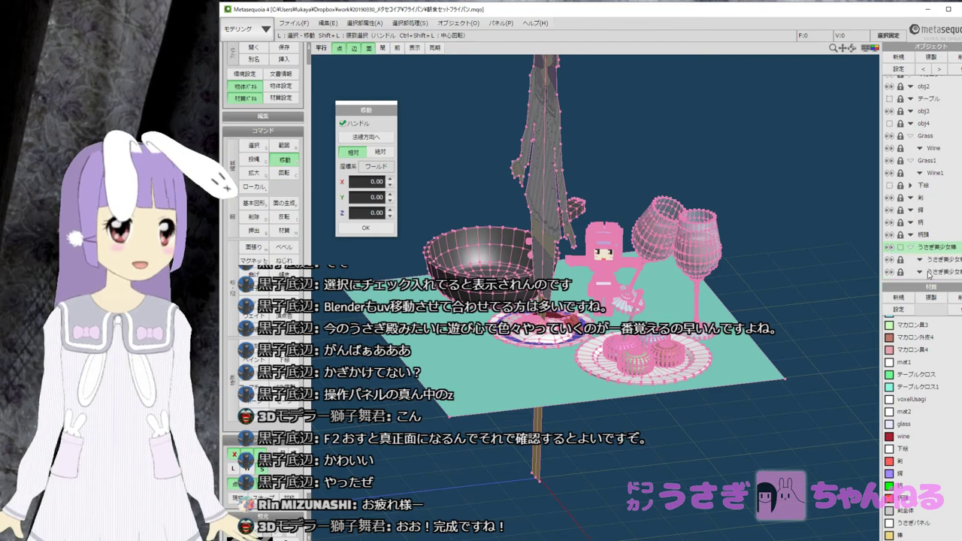
pyautogui.click(901, 248)
pyautogui.click(900, 260)
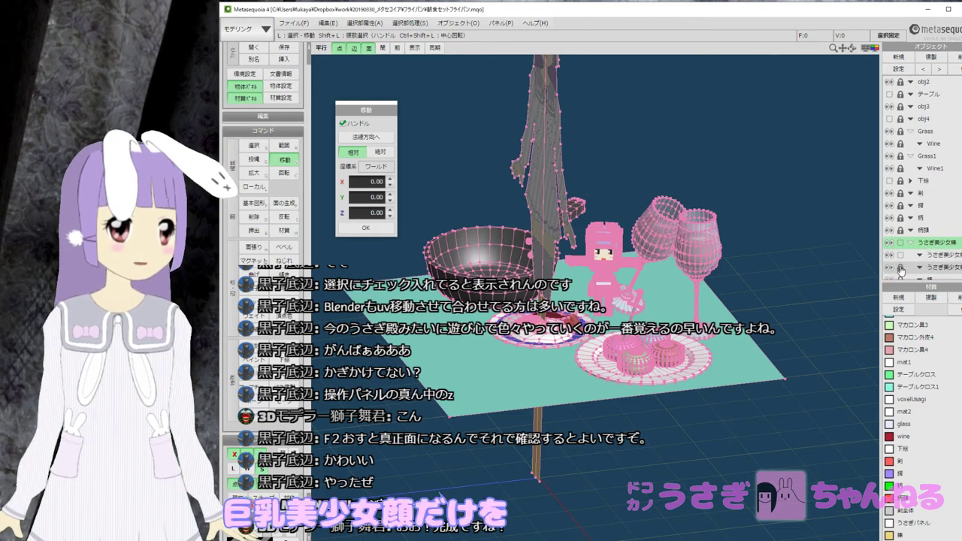
pyautogui.click(900, 272)
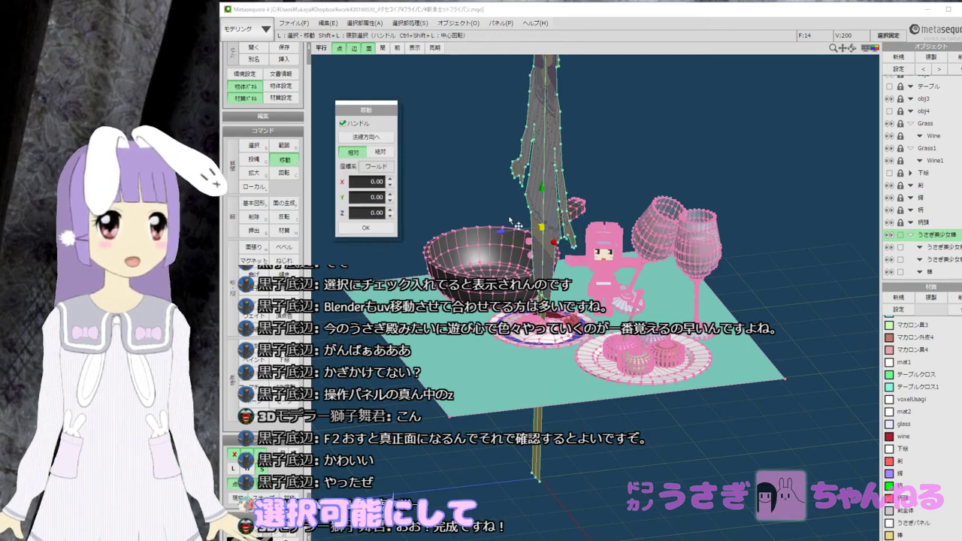
# Move the figure about -9.03 in X, -6.97 in Y and 36.54 in Z towards the frying pan, and scale it down.
pyautogui.moveTo(562, 239); pyautogui.dragTo(483, 248)
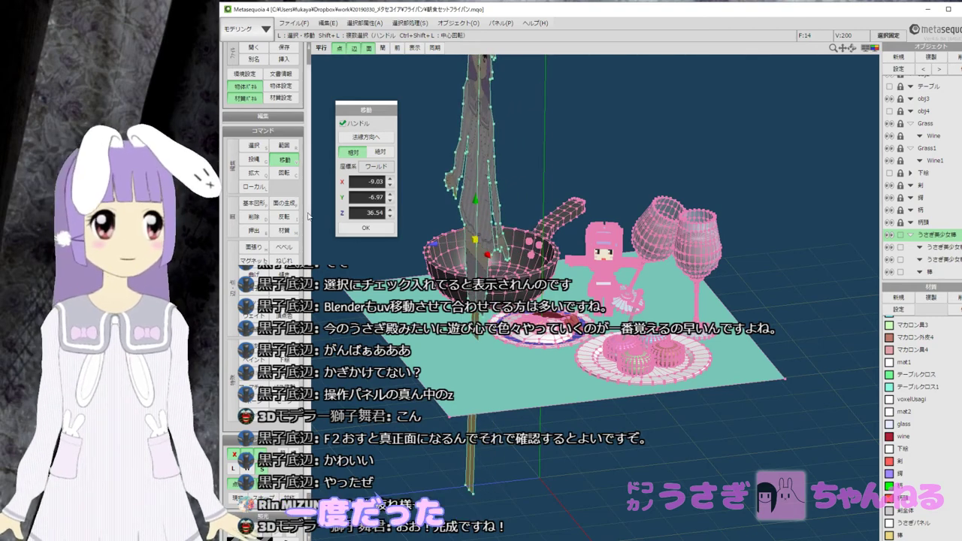
pyautogui.click(263, 175)
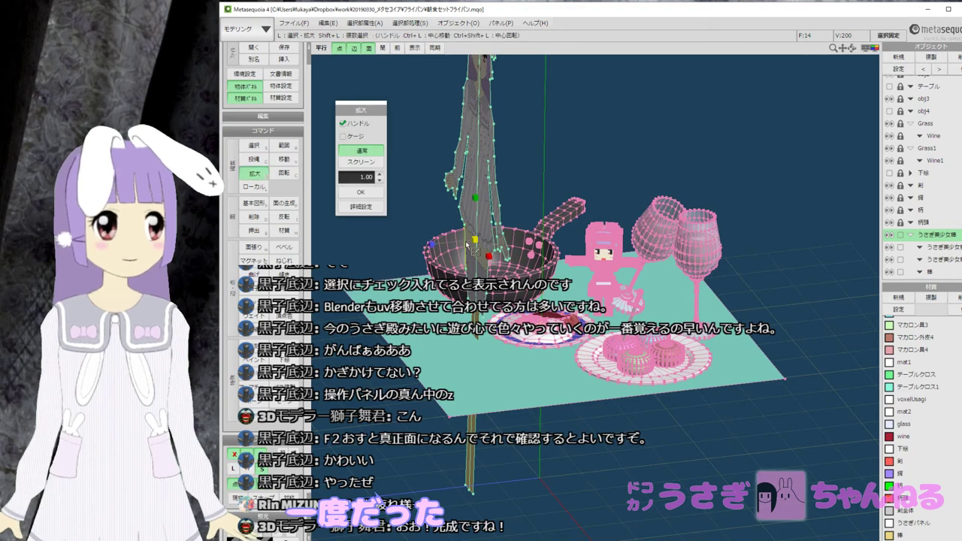
pyautogui.moveTo(482, 249); pyautogui.dragTo(415, 250)
pyautogui.press('x')
# Rotate the figure about 70.72 degrees around the Y axis so its face turns towards the front of the scene.
pyautogui.press('r')
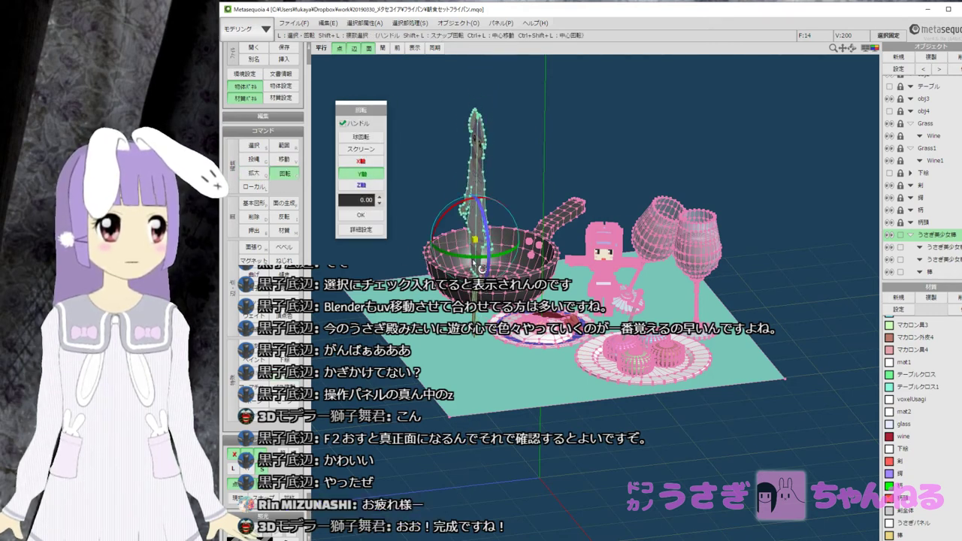
pyautogui.moveTo(502, 262); pyautogui.dragTo(540, 265)
pyautogui.moveTo(531, 258)
pyautogui.mouseDown(button='right')
pyautogui.moveTo(529, 243)
pyautogui.moveTo(514, 254)
pyautogui.mouseUp(button='right')
pyautogui.press('c')
pyautogui.press('c')
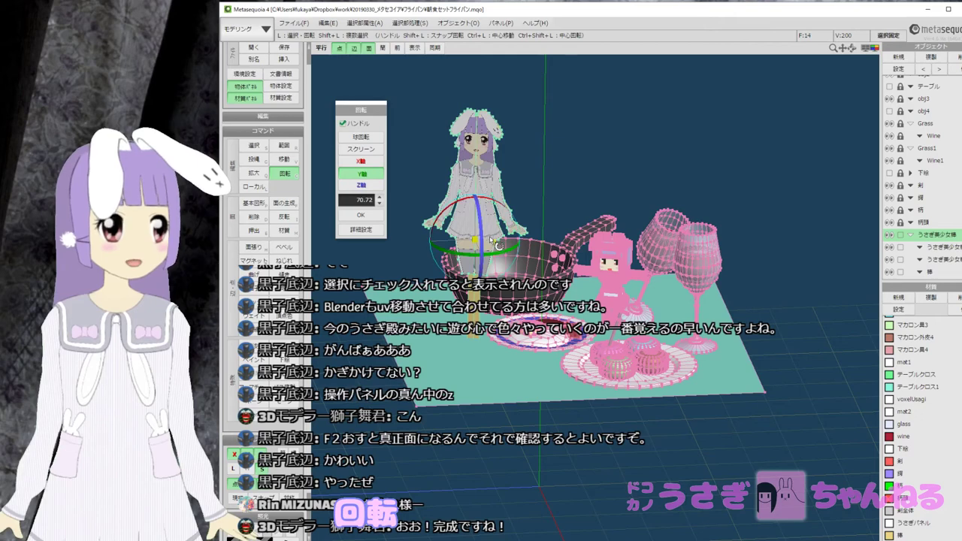
pyautogui.press('Escape')
pyautogui.press('c')
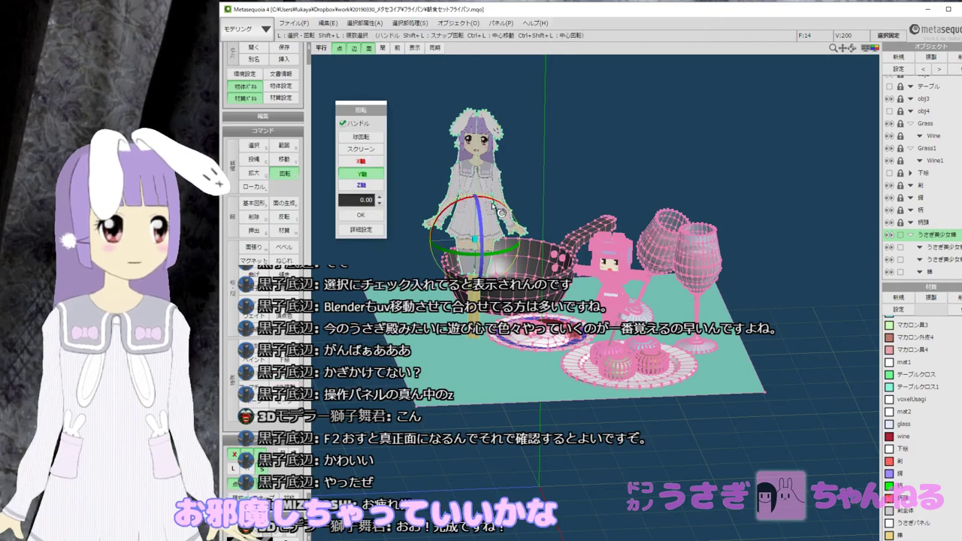
pyautogui.press('h')
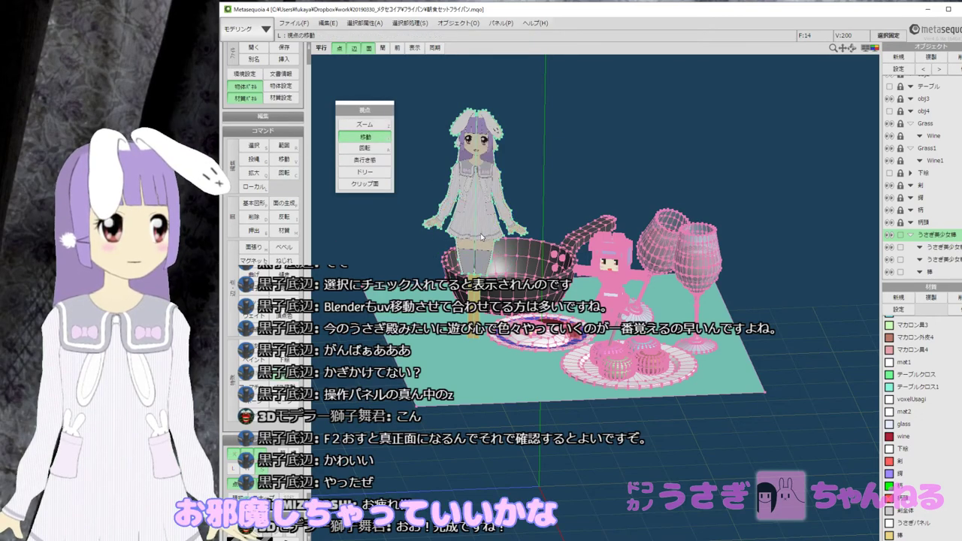
pyautogui.press('c')
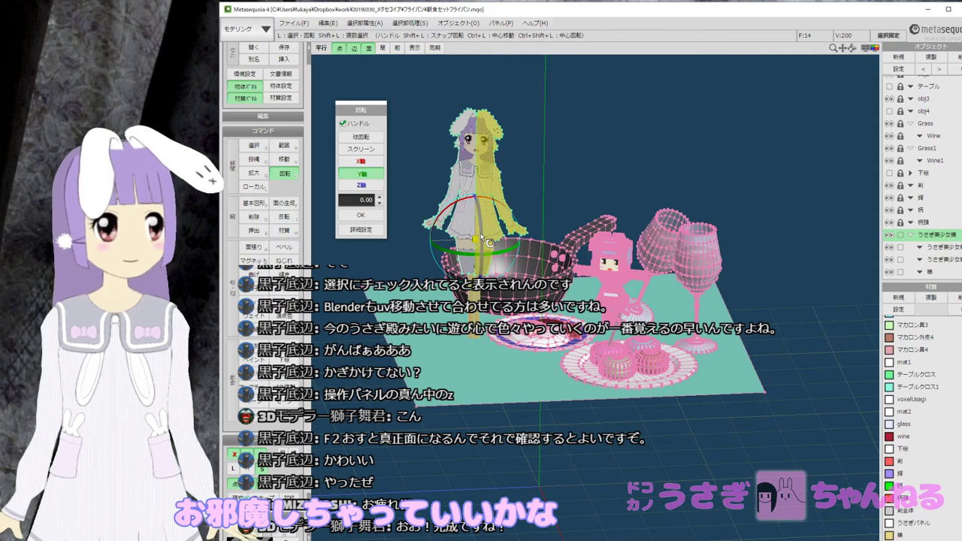
pyautogui.press('space')
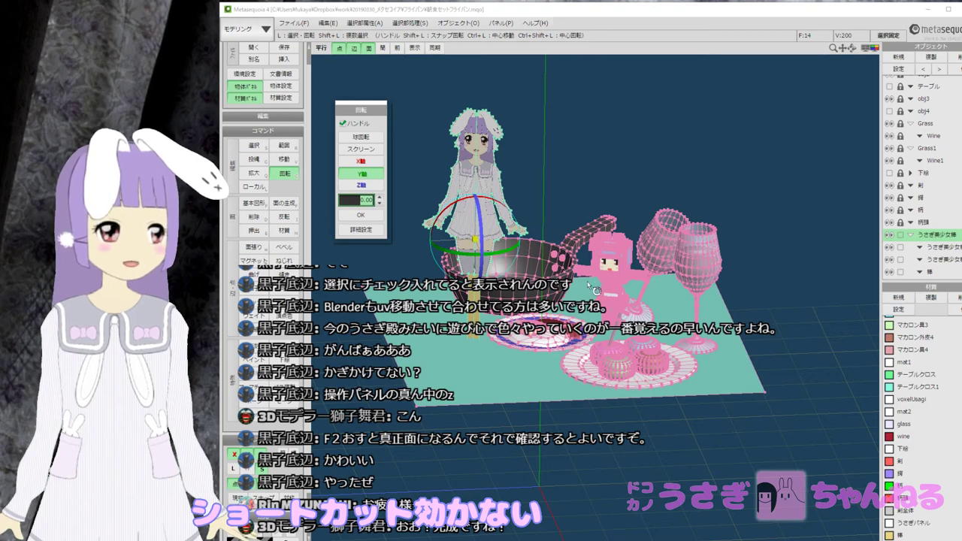
pyautogui.write('e')
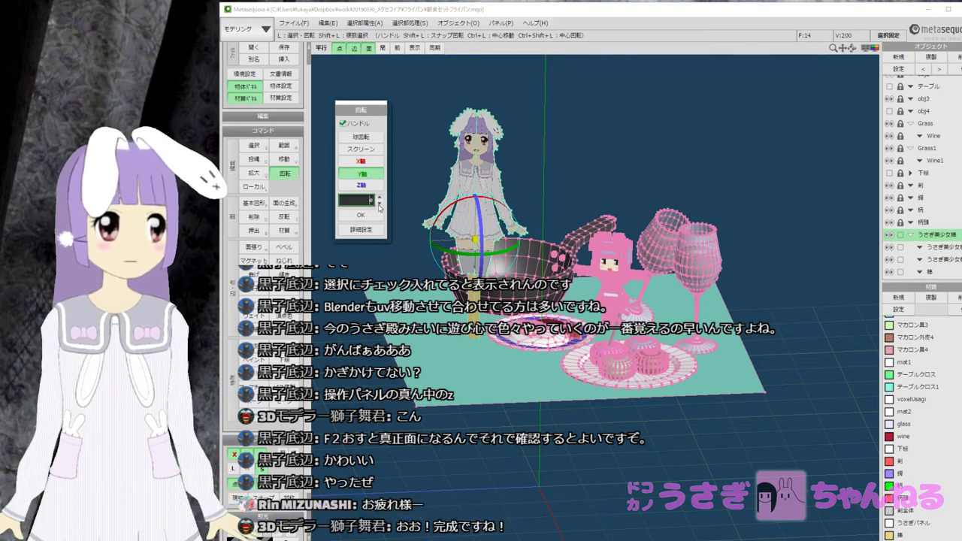
# Scale the figure down uniformly to about 0.57 and move it about 53.10 along X, forward from the frying pan.
pyautogui.click(255, 174)
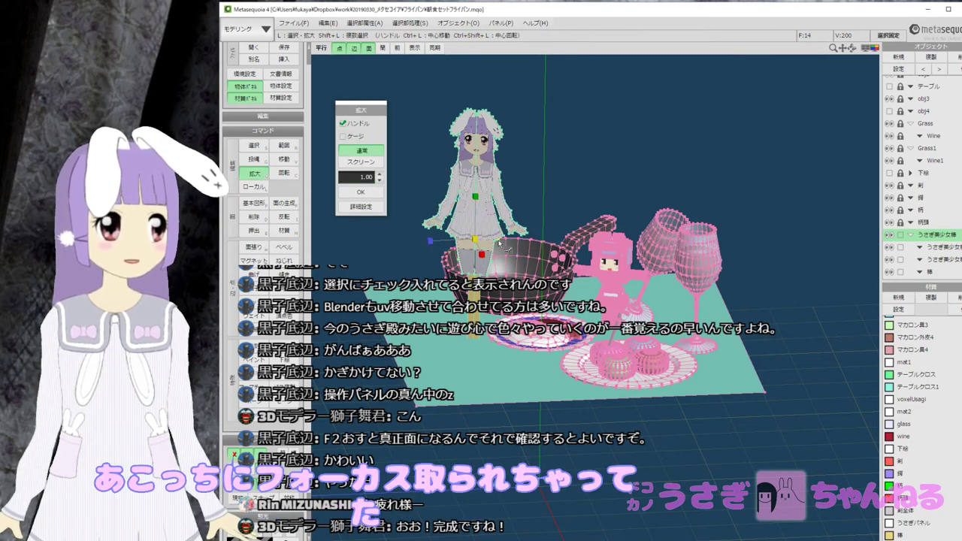
pyautogui.moveTo(478, 244); pyautogui.dragTo(425, 259)
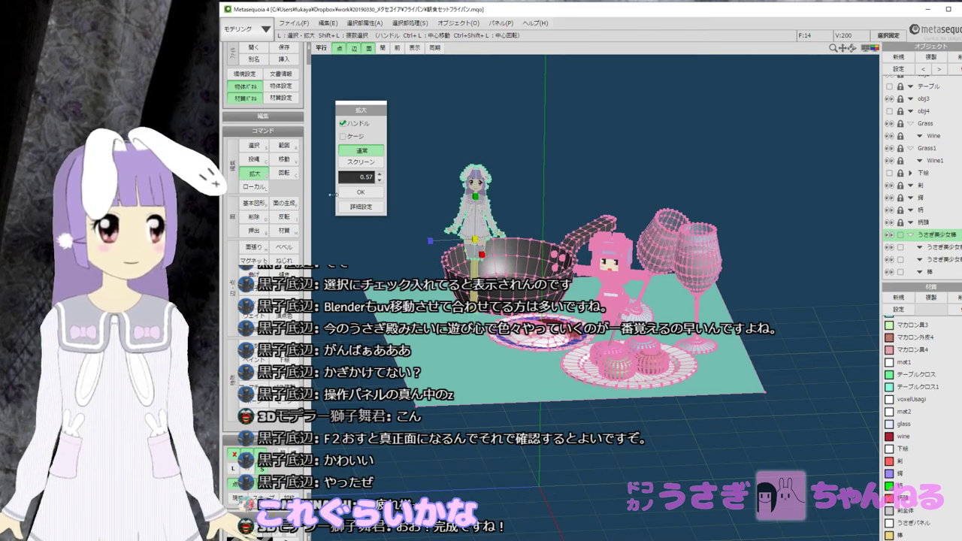
pyautogui.click(284, 160)
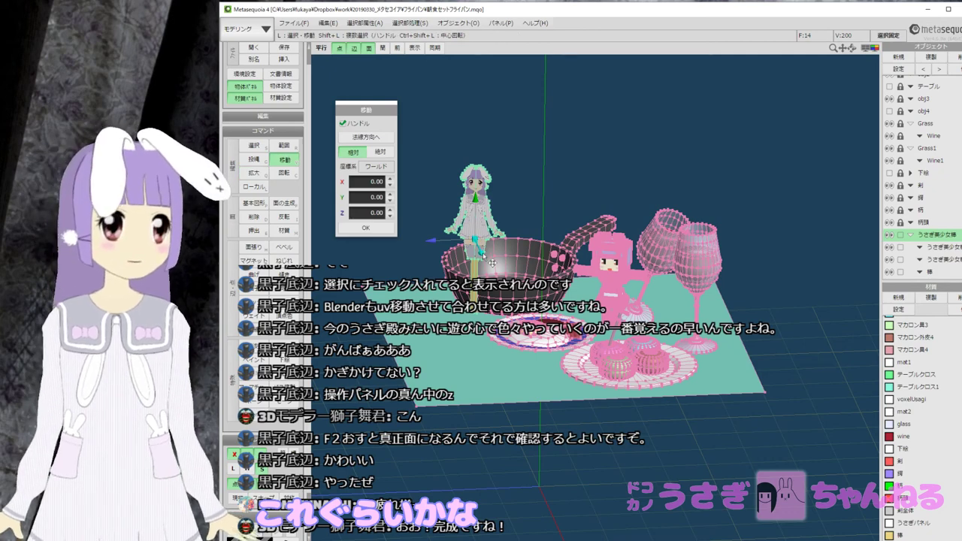
pyautogui.moveTo(491, 262); pyautogui.dragTo(509, 281)
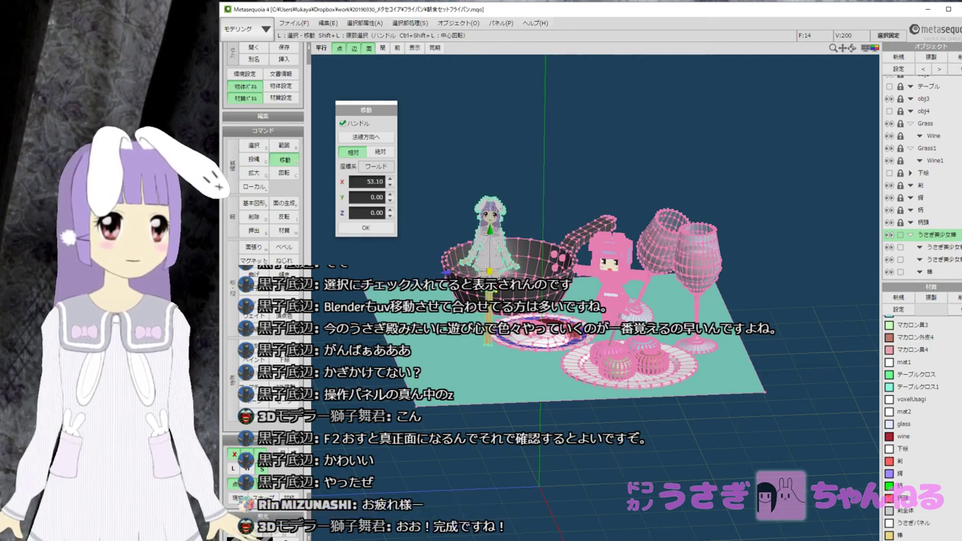
# Rotate the figure about -27.15 degrees around the Y axis and hide the points and lines in the viewport.
pyautogui.press('r')
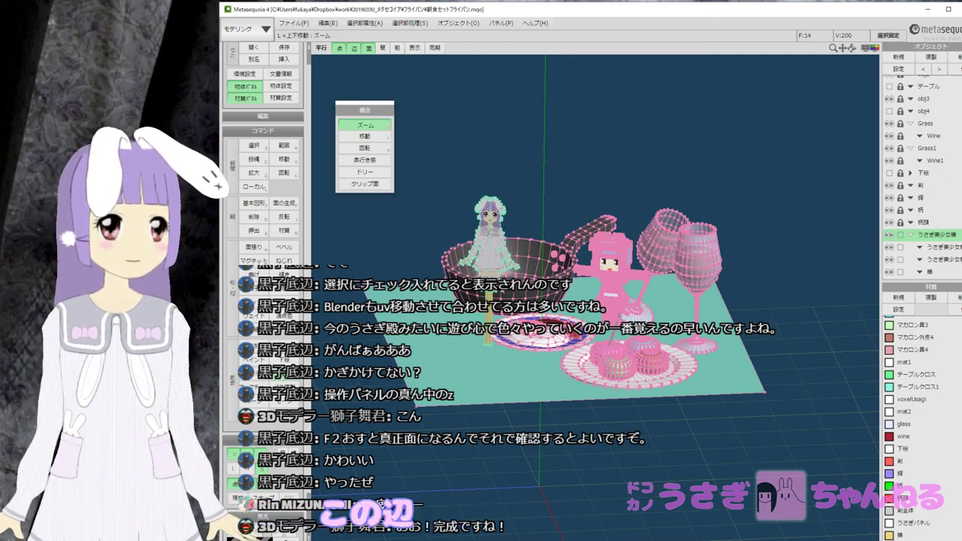
pyautogui.moveTo(494, 296); pyautogui.dragTo(532, 291)
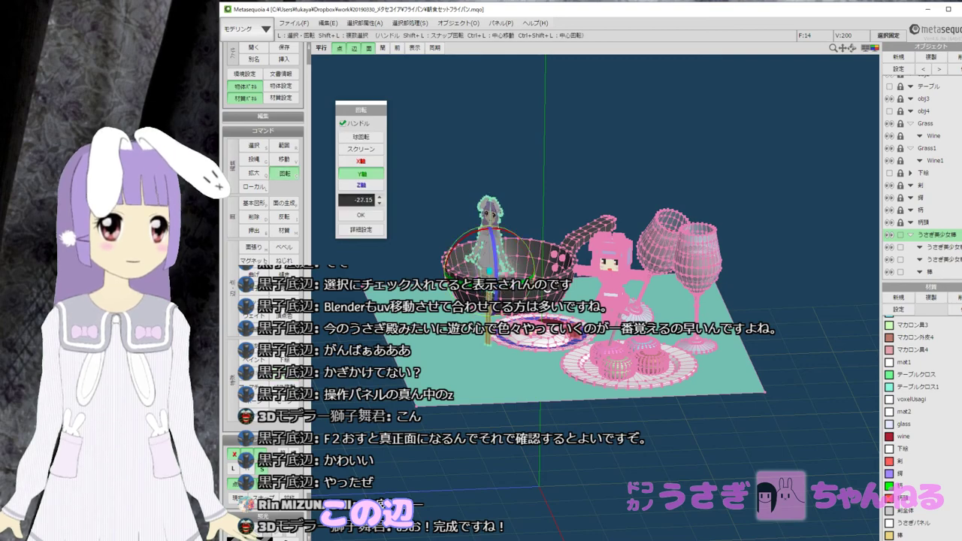
pyautogui.moveTo(532, 292); pyautogui.dragTo(548, 278, button='right')
pyautogui.scroll(5, 623, 293)
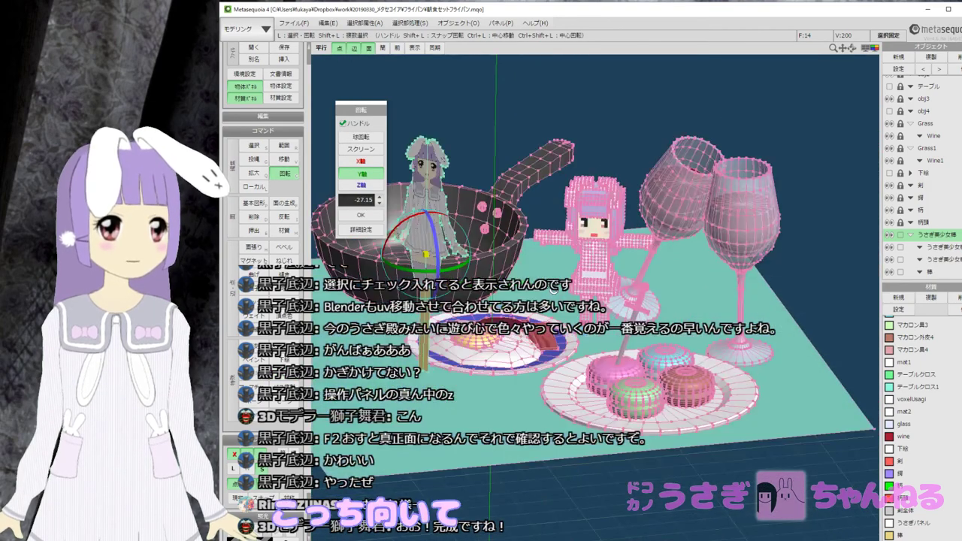
pyautogui.scroll(5, 623, 293)
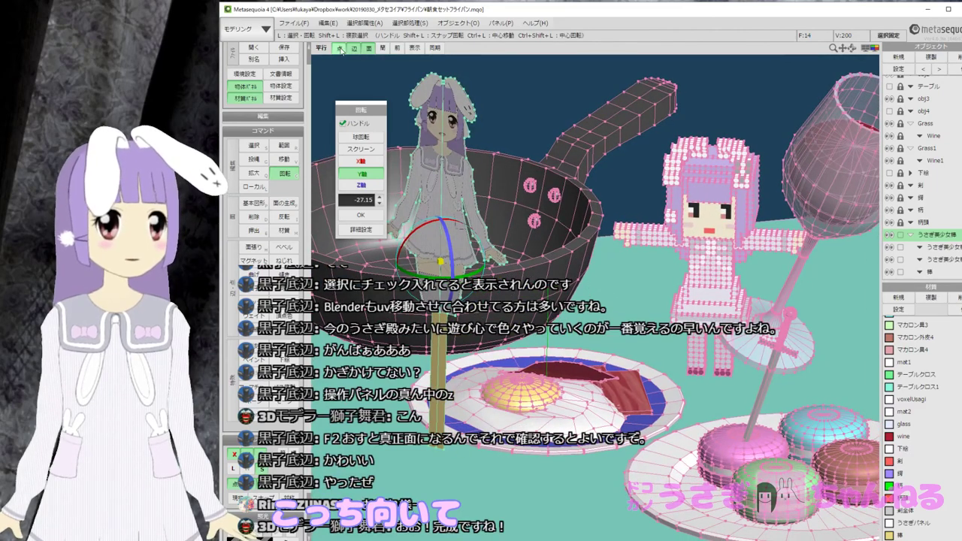
pyautogui.click(341, 50)
pyautogui.click(353, 49)
# Fine-tune the figure's facing direction by rotating it about 6.52 degrees around the Y axis.
pyautogui.moveTo(514, 205); pyautogui.dragTo(523, 190, button='middle')
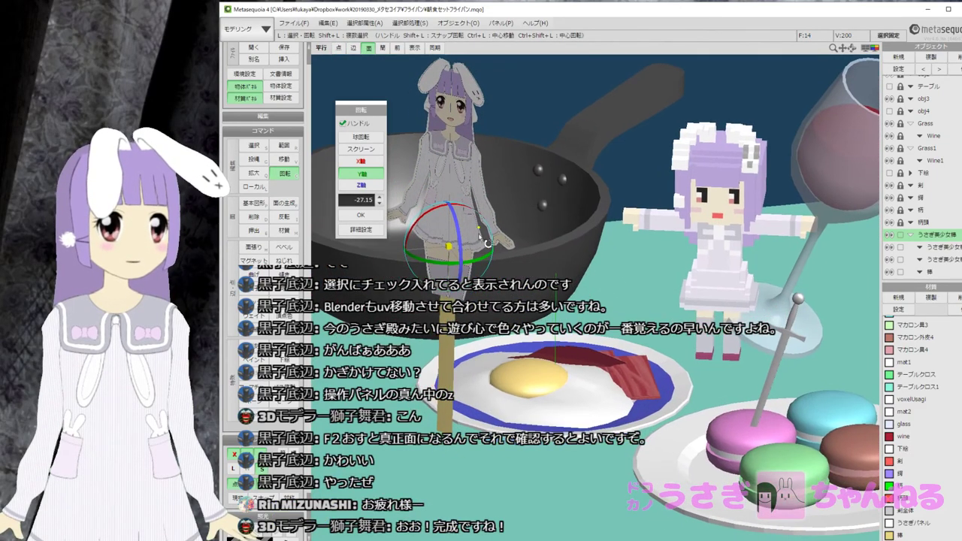
pyautogui.scroll(2, 471, 256)
pyautogui.scroll(-2, 469, 259)
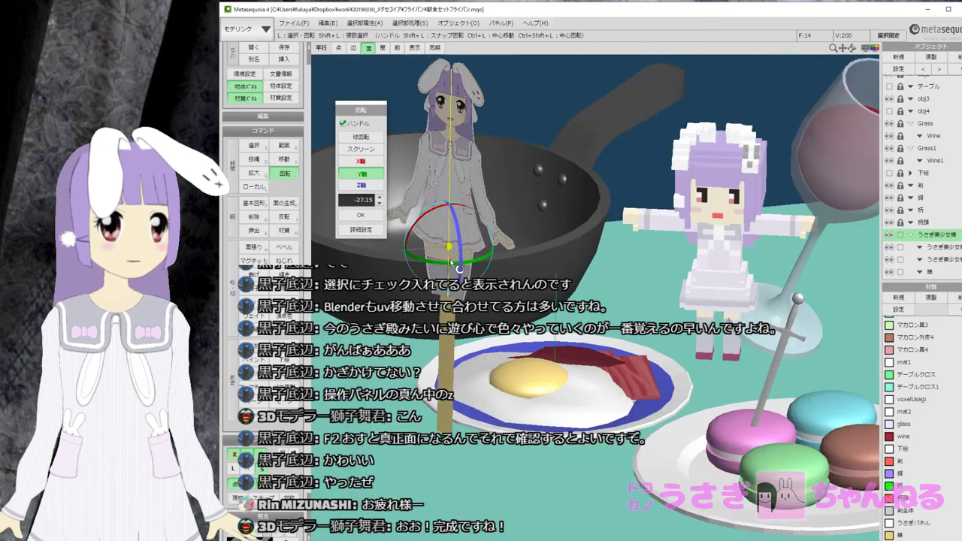
pyautogui.moveTo(452, 262); pyautogui.dragTo(446, 265)
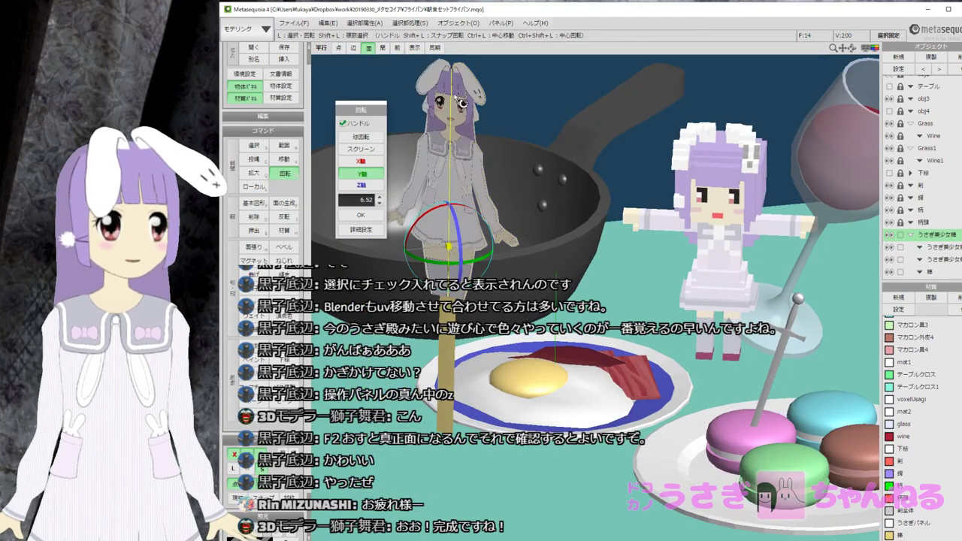
pyautogui.moveTo(476, 246)
pyautogui.mouseDown(button='right')
pyautogui.moveTo(485, 250)
pyautogui.moveTo(474, 249)
pyautogui.mouseUp(button='right')
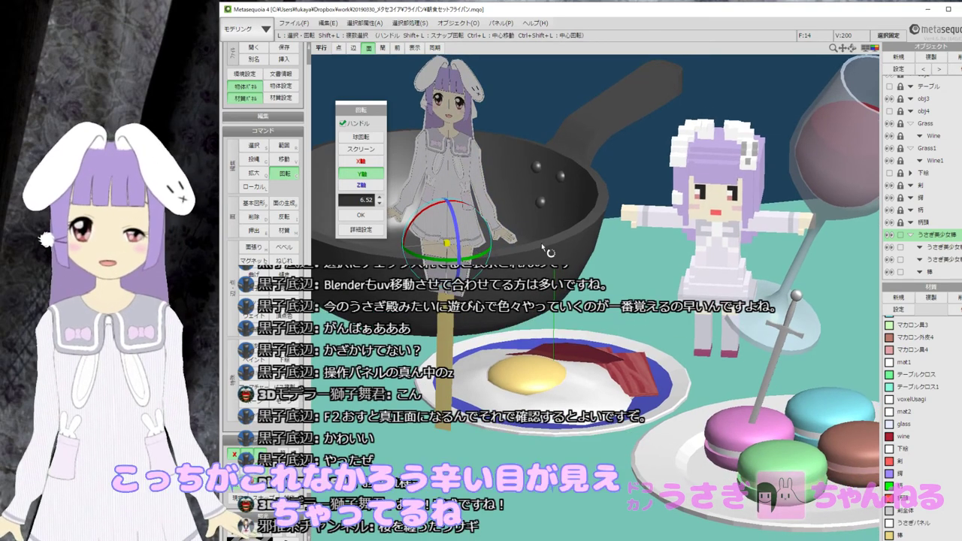
pyautogui.scroll(2, 543, 245)
pyautogui.scroll(-1, 546, 245)
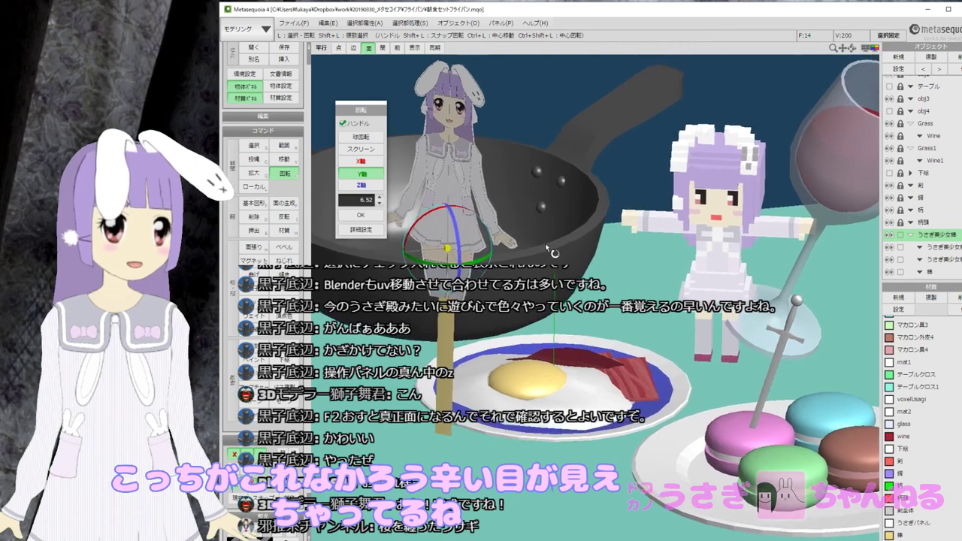
pyautogui.moveTo(546, 245); pyautogui.dragTo(549, 245, button='middle')
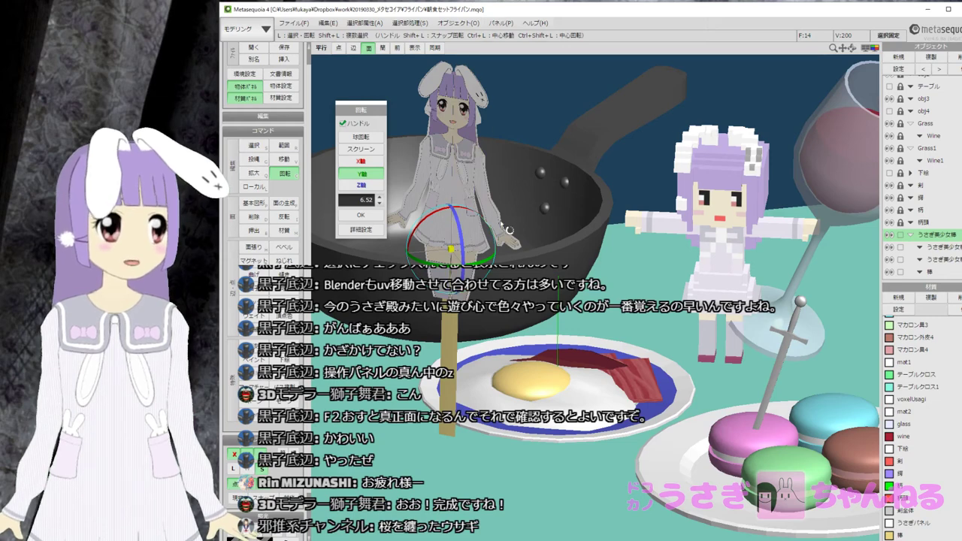
pyautogui.scroll(-3, 566, 239)
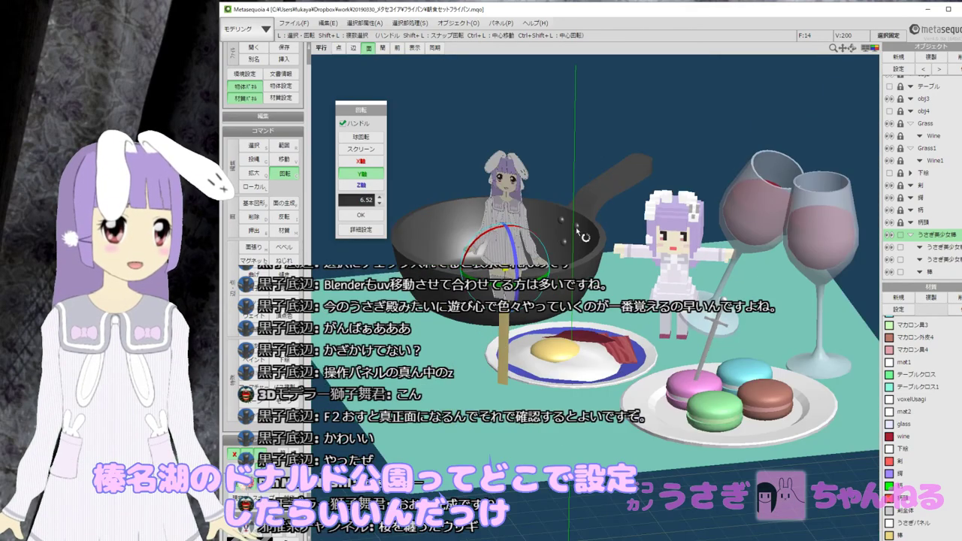
pyautogui.moveTo(576, 227)
pyautogui.mouseDown(button='right')
pyautogui.moveTo(545, 239)
pyautogui.moveTo(469, 227)
pyautogui.moveTo(585, 233)
pyautogui.mouseUp(button='right')
pyautogui.moveTo(590, 231); pyautogui.dragTo(585, 246, button='middle')
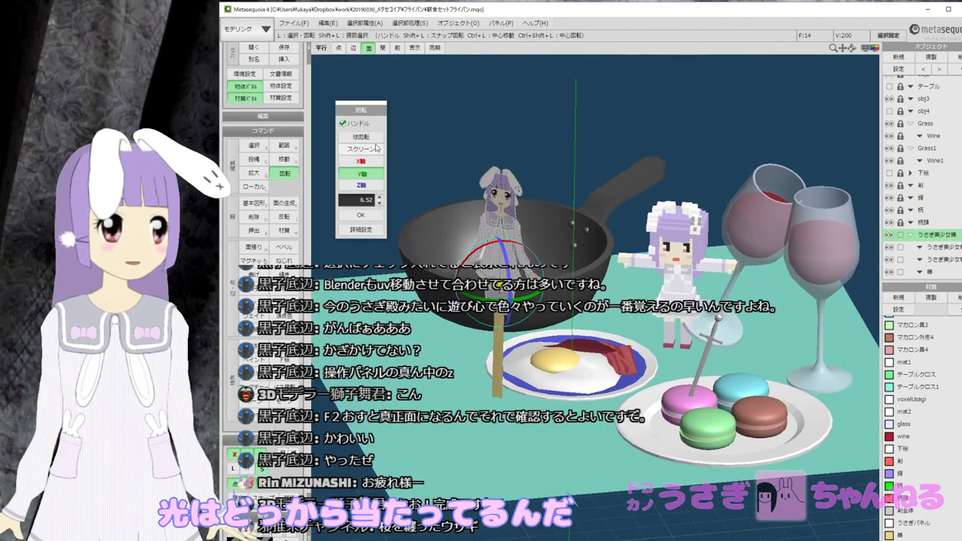
# Look through the environment settings categories from display to selection operation for a light setting, and leave without changing anything.
pyautogui.click(244, 73)
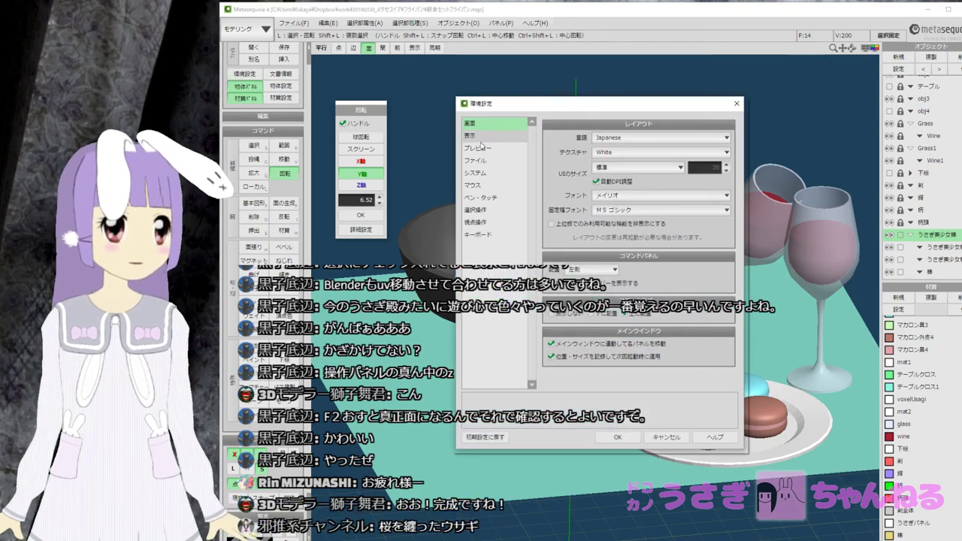
pyautogui.click(480, 137)
pyautogui.click(481, 149)
pyautogui.click(482, 172)
pyautogui.click(486, 196)
pyautogui.click(482, 210)
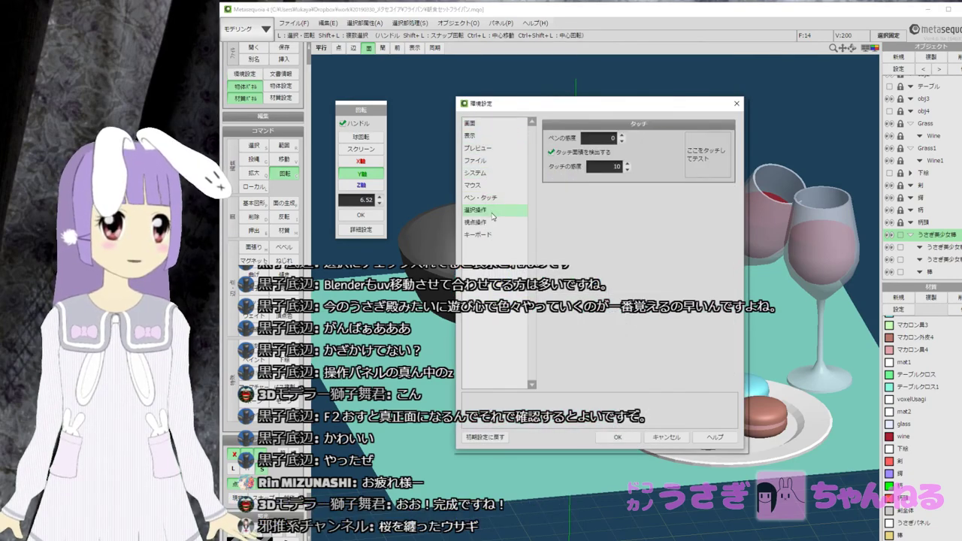
pyautogui.click(666, 437)
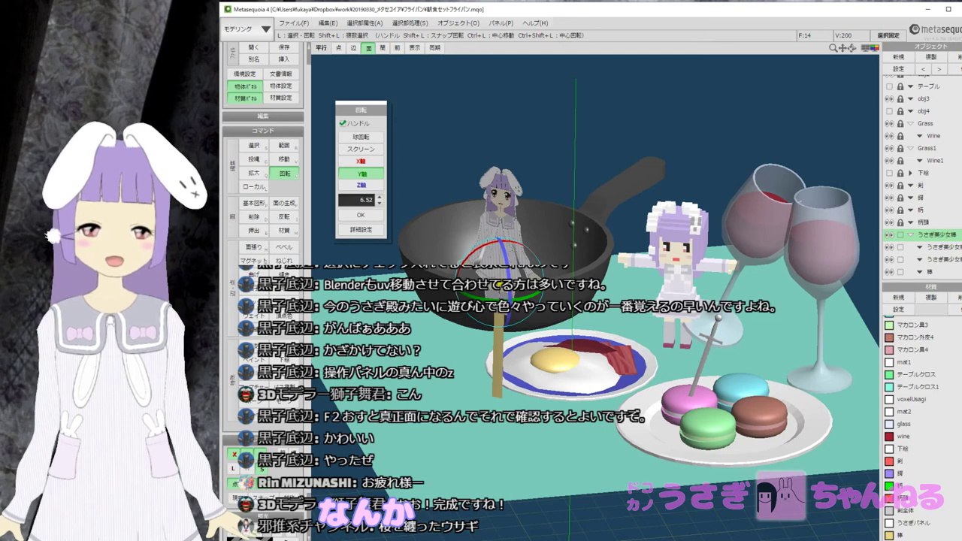
pyautogui.moveTo(492, 297); pyautogui.dragTo(486, 308, button='middle')
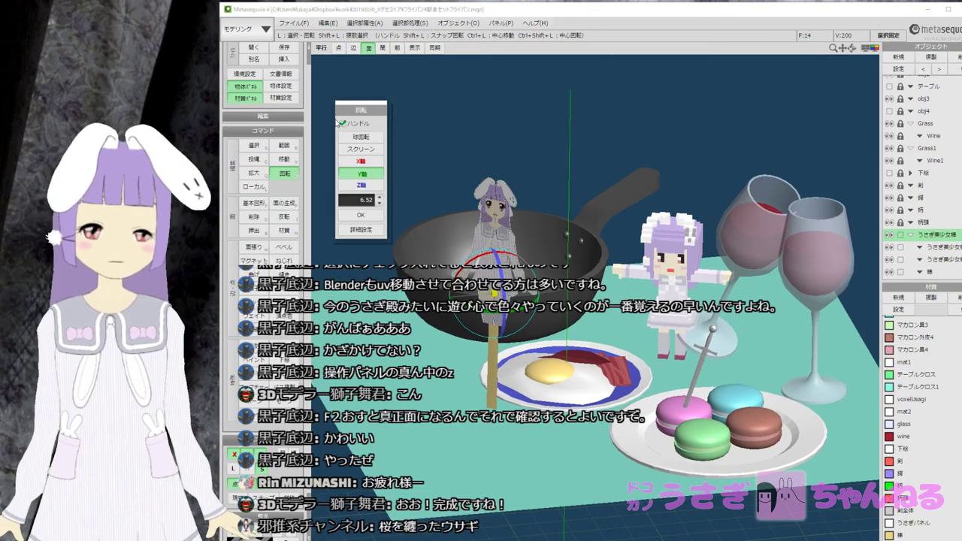
pyautogui.click(308, 25)
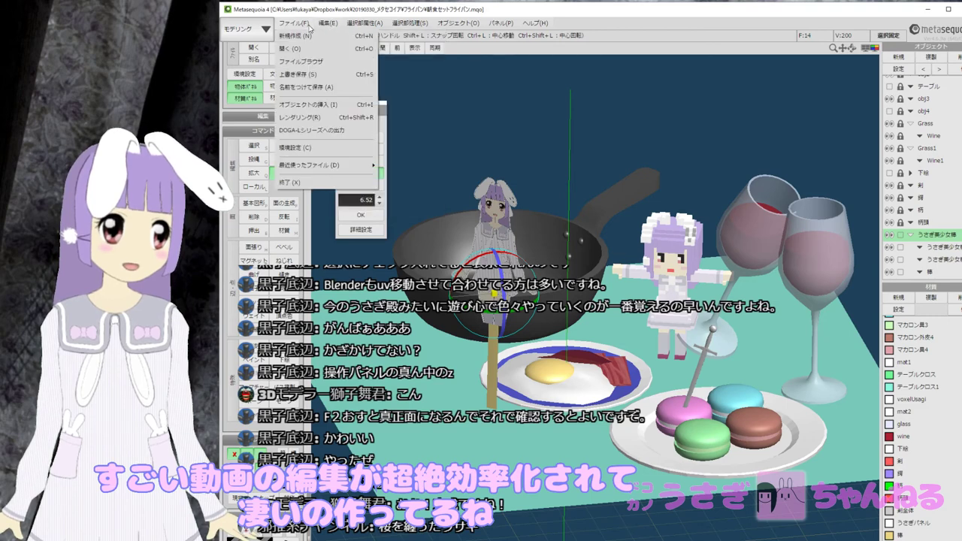
pyautogui.moveTo(380, 27)
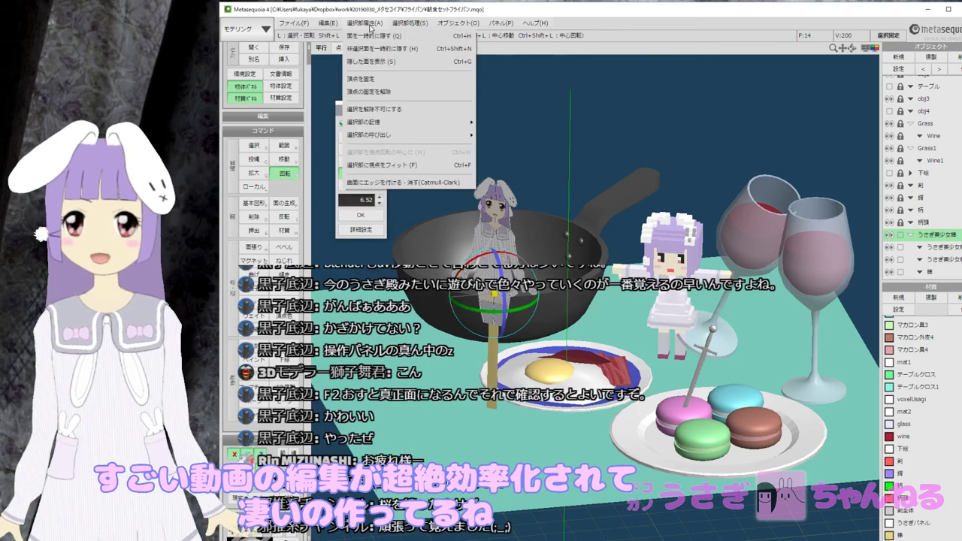
pyautogui.click(370, 27)
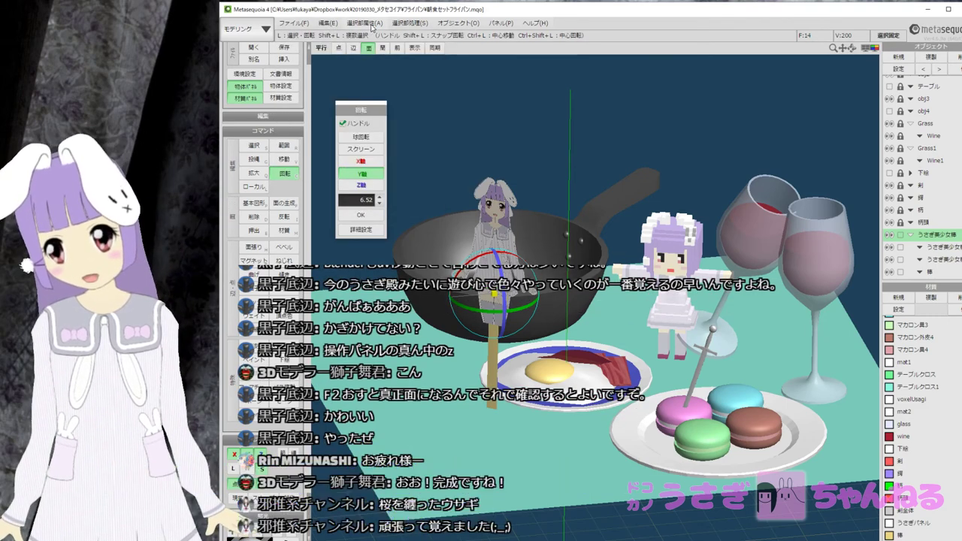
pyautogui.click(372, 28)
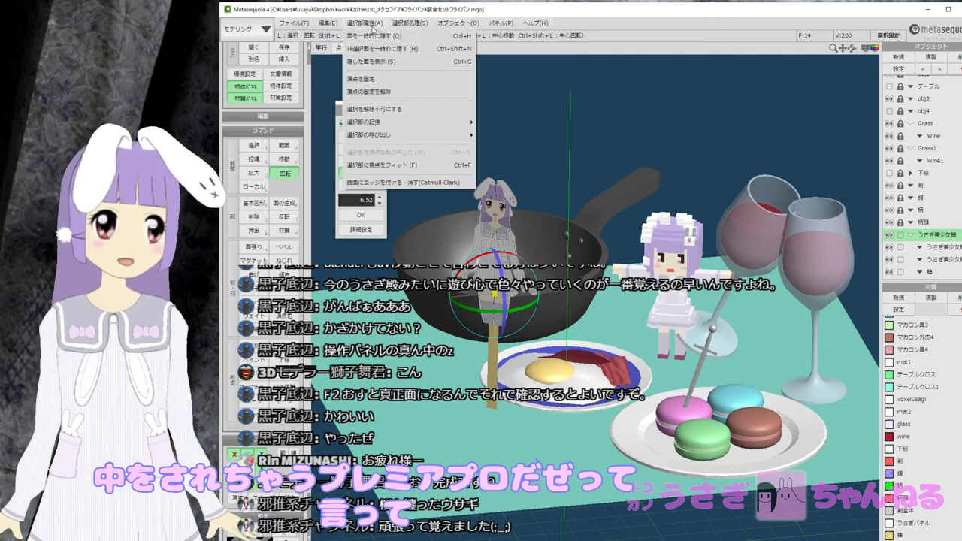
pyautogui.click(371, 19)
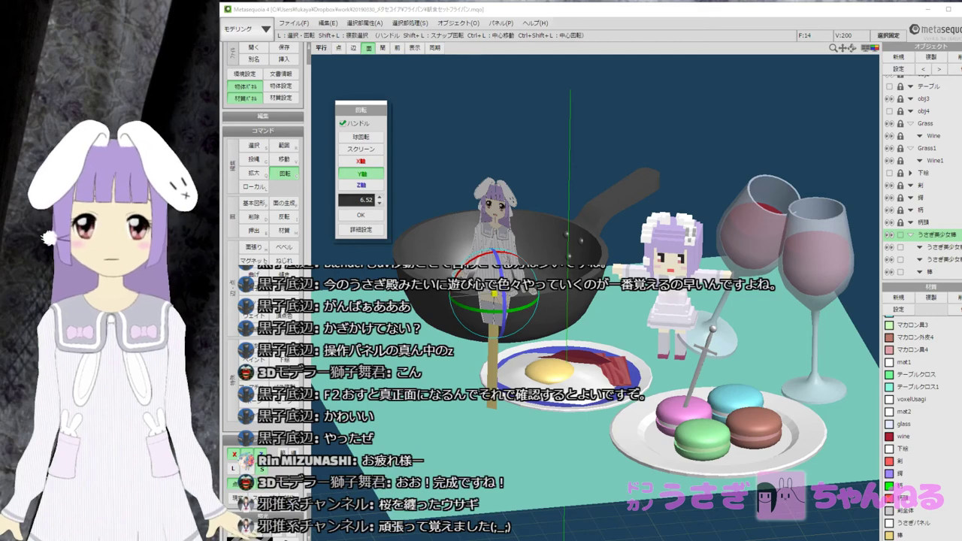
pyautogui.moveTo(372, 200); pyautogui.dragTo(301, 186)
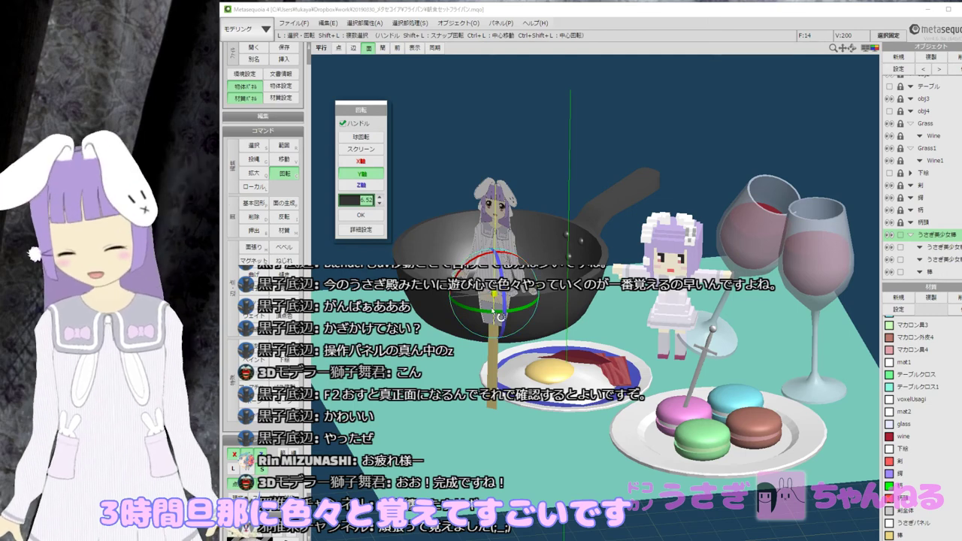
pyautogui.write('4')
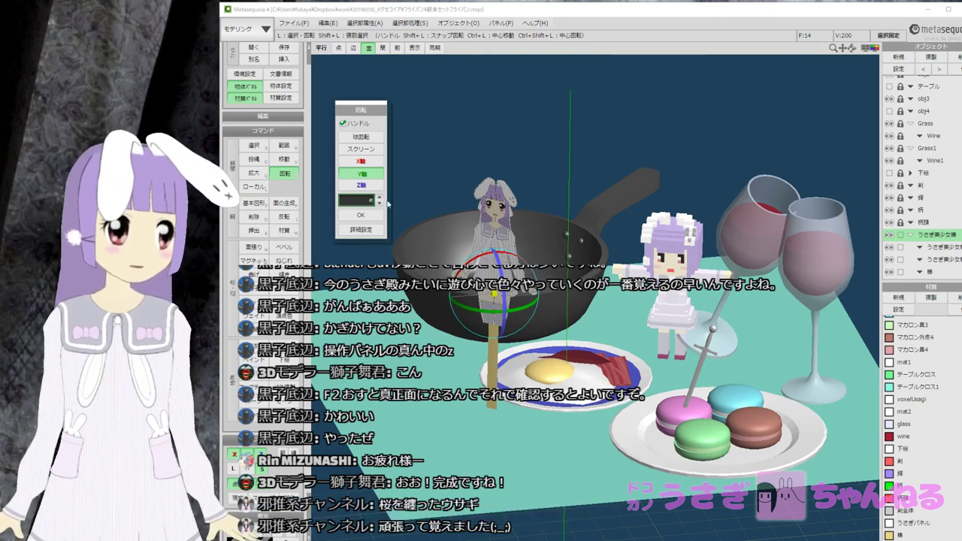
# Scale the figure up uniformly to about 1.30 in front of the frying pan.
pyautogui.click(284, 160)
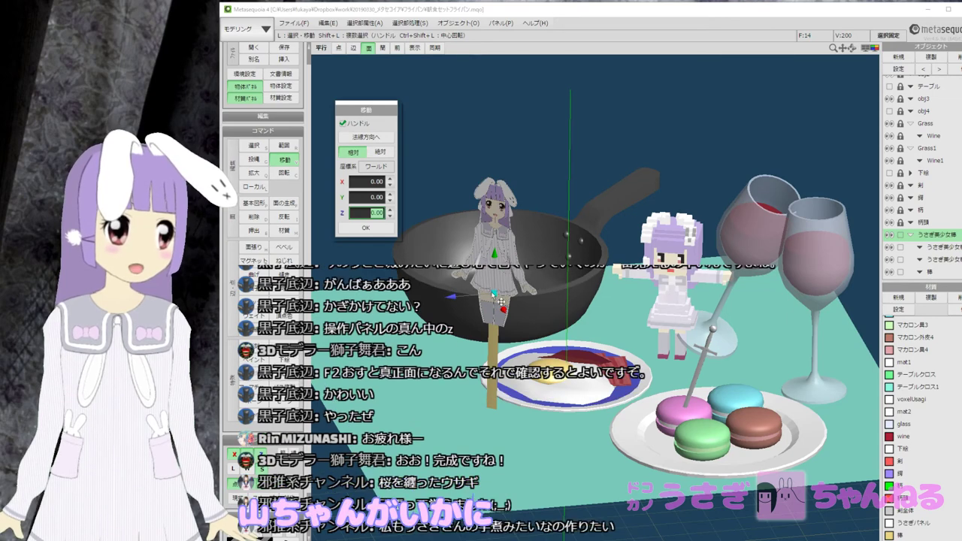
pyautogui.click(261, 173)
pyautogui.moveTo(496, 292); pyautogui.dragTo(520, 298)
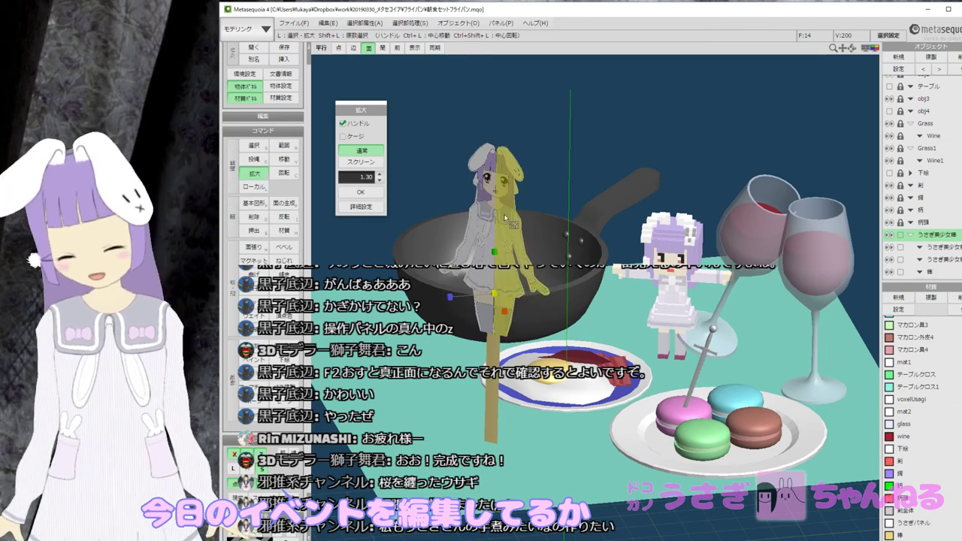
# Rotate the figure about 35.88 degrees around the Y axis and tilt it sideways so its stick leans.
pyautogui.click(284, 173)
pyautogui.moveTo(500, 254); pyautogui.dragTo(504, 254, button='right')
pyautogui.moveTo(508, 259); pyautogui.dragTo(517, 324)
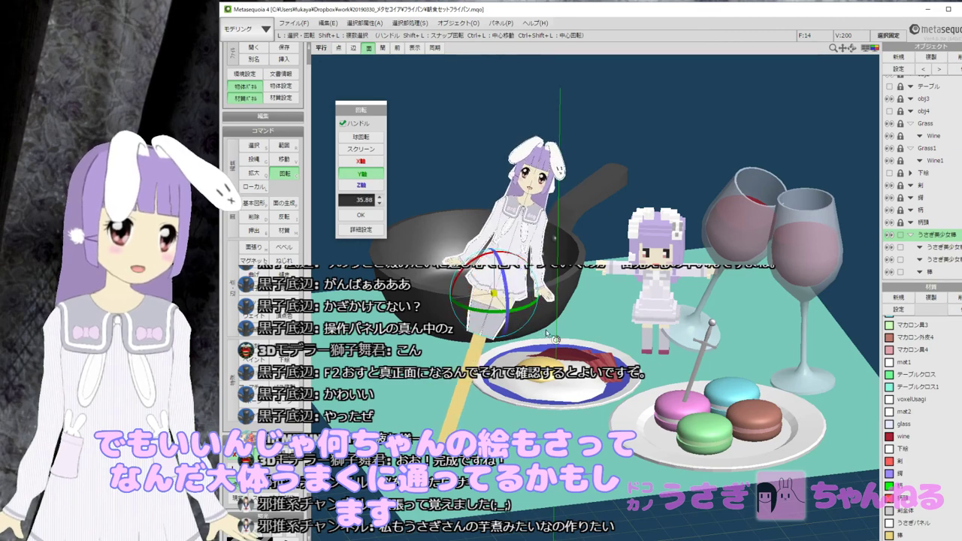
pyautogui.scroll(2, 549, 333)
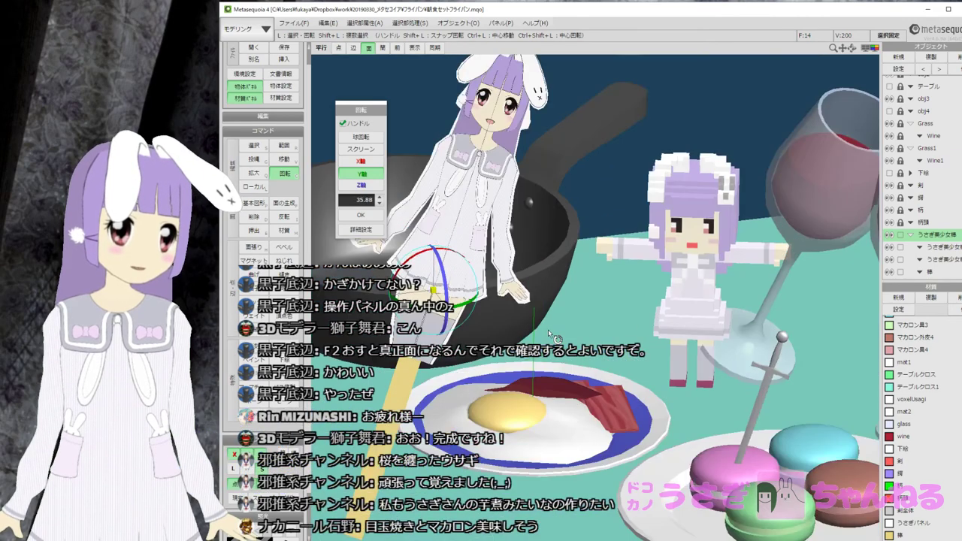
# Examine the fried-egg plate, the macarons with the sword and the glasses up close, then view the whole breakfast scene.
pyautogui.scroll(1, 547, 329)
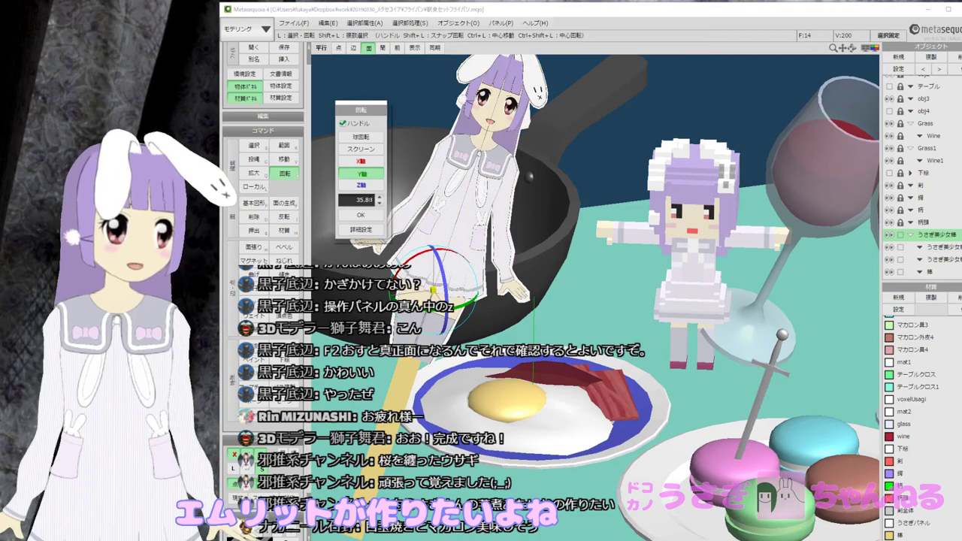
pyautogui.moveTo(571, 245); pyautogui.dragTo(484, 151, button='middle')
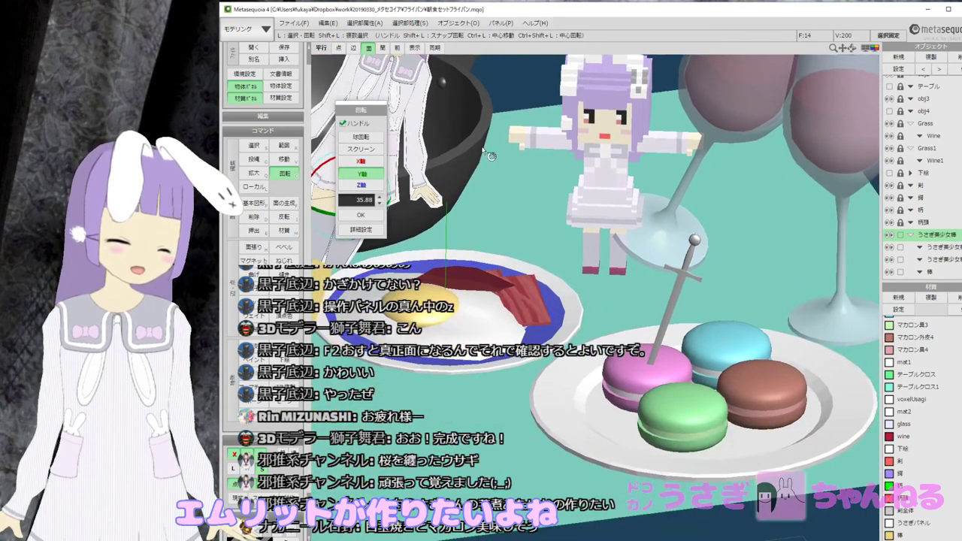
pyautogui.scroll(4, 616, 295)
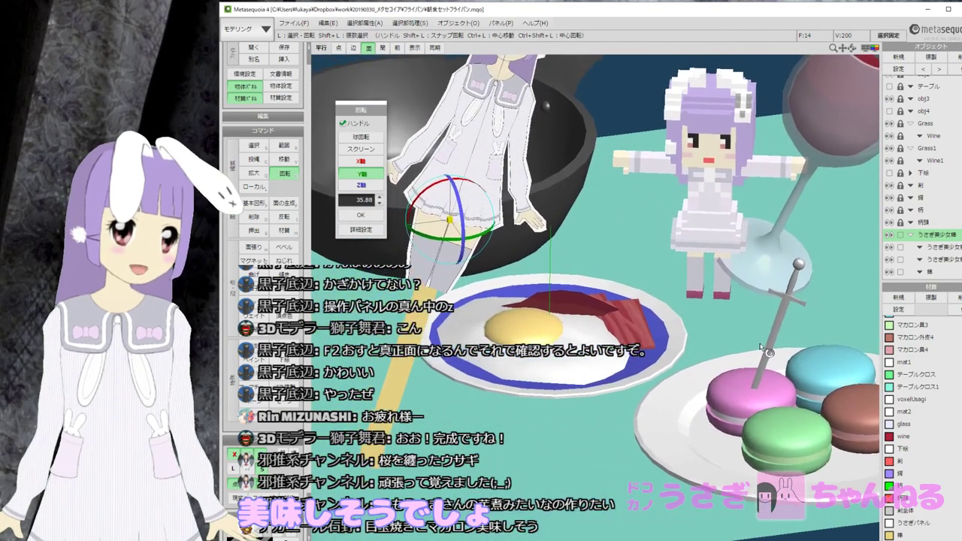
pyautogui.scroll(3, 580, 357)
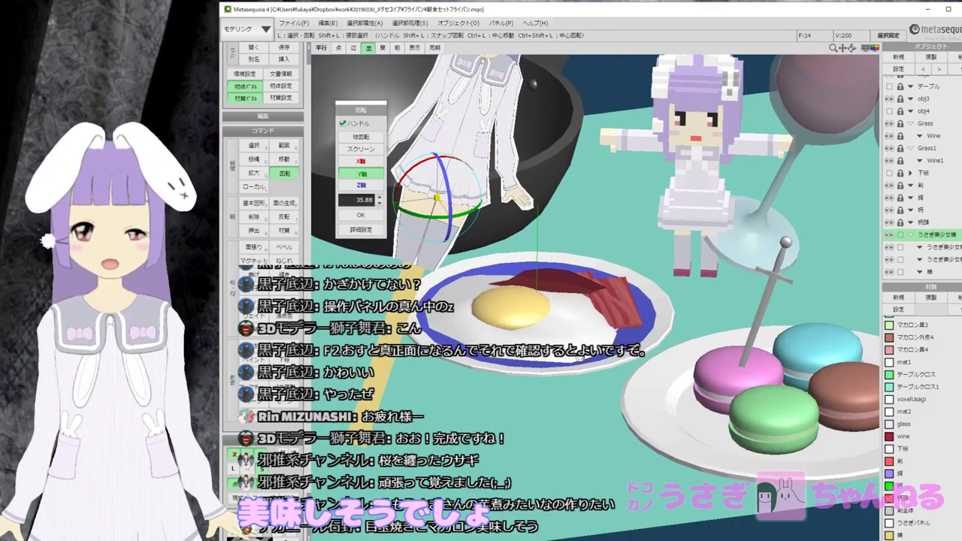
pyautogui.scroll(3, 580, 356)
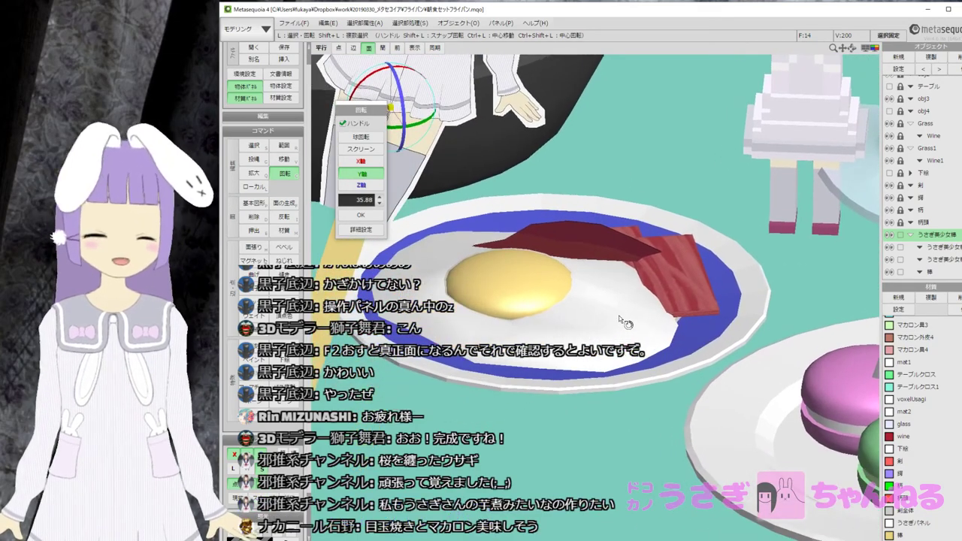
pyautogui.moveTo(619, 315); pyautogui.dragTo(488, 295, button='middle')
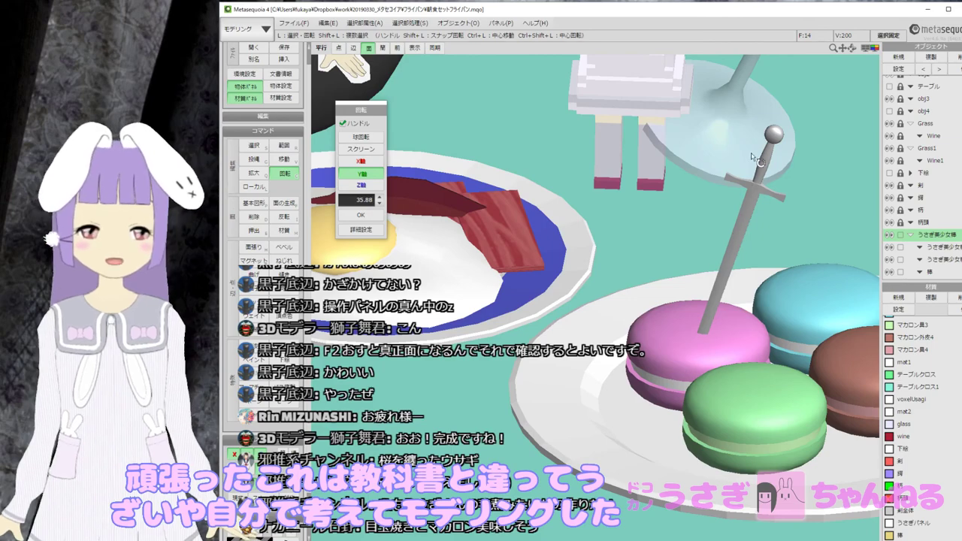
pyautogui.moveTo(707, 218); pyautogui.dragTo(686, 215, button='middle')
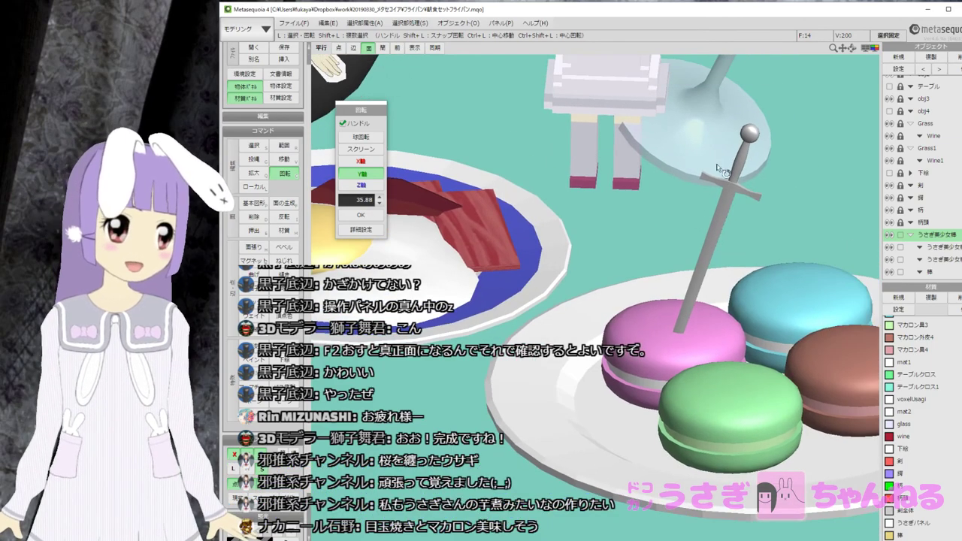
pyautogui.moveTo(579, 226); pyautogui.dragTo(773, 320, button='middle')
pyautogui.scroll(-5, 713, 291)
pyautogui.moveTo(716, 295); pyautogui.dragTo(676, 329, button='middle')
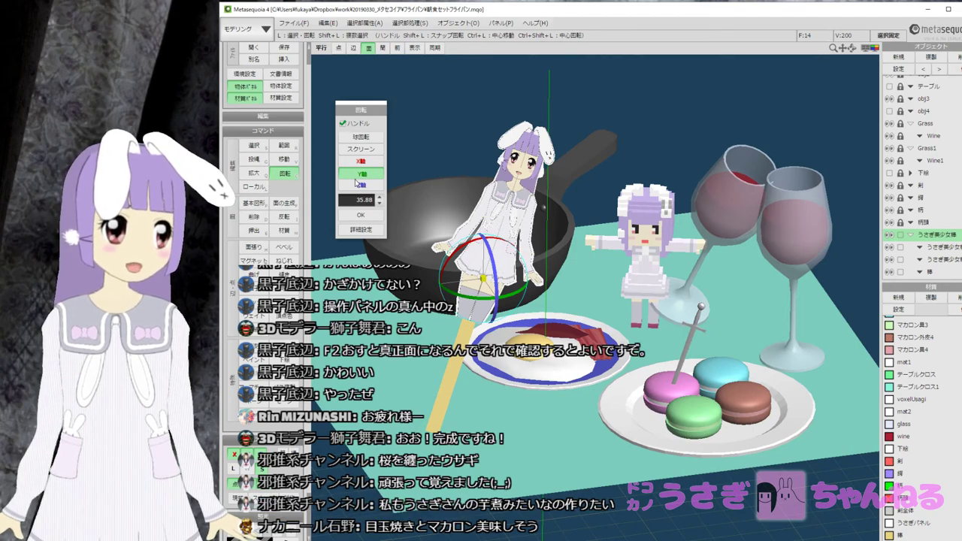
# Move the figure by about X 4.13, Y -13.03, Z 8.25 and rotate it about -20.16 degrees so it leans further.
pyautogui.click(284, 159)
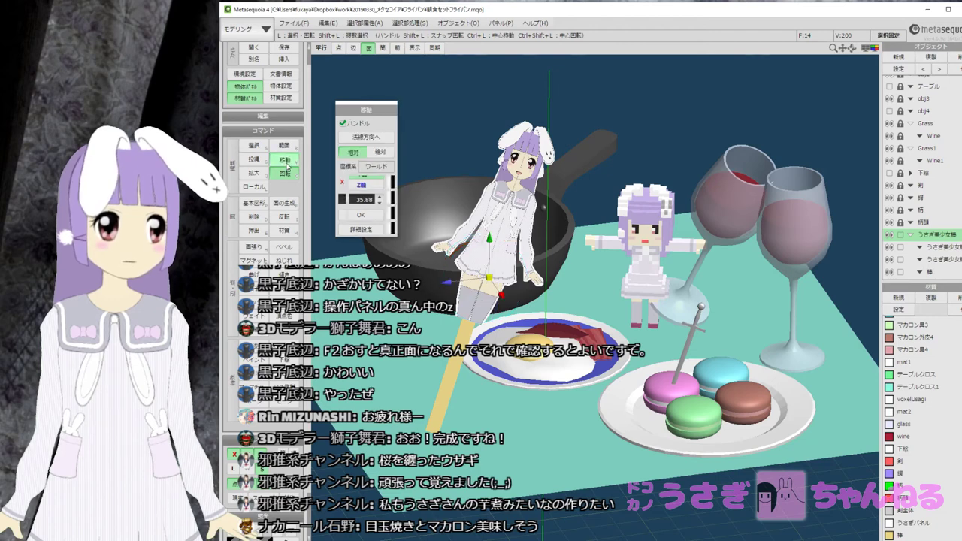
pyautogui.moveTo(496, 250); pyautogui.dragTo(479, 325)
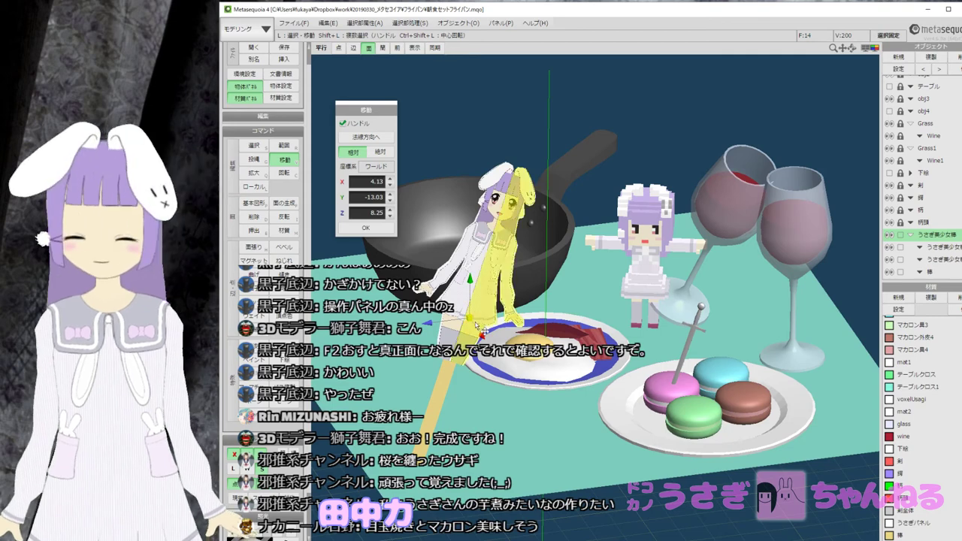
pyautogui.press('c')
pyautogui.moveTo(492, 340); pyautogui.dragTo(478, 338)
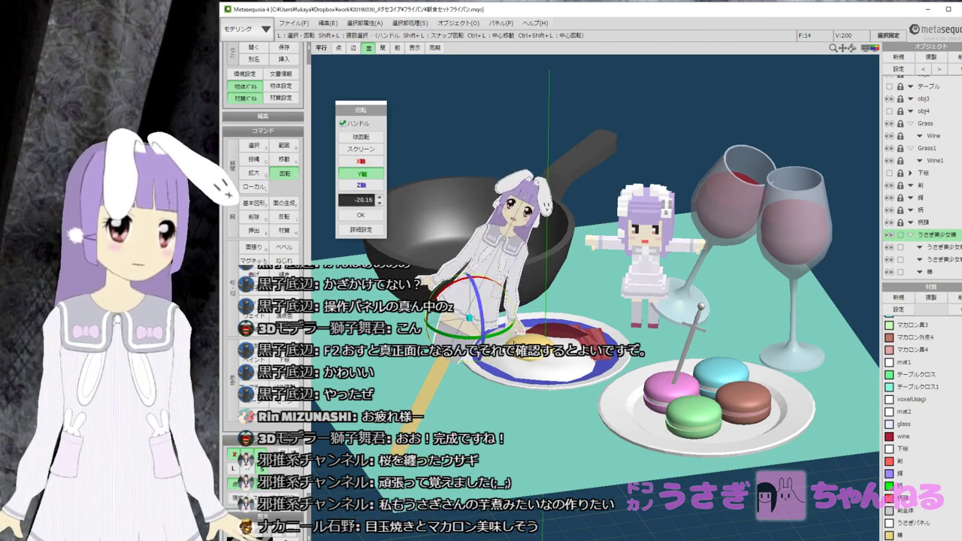
# Place the rotation settings outside the viewport and widen the modeling window for a larger view of the figure.
pyautogui.scroll(4, 559, 333)
pyautogui.scroll(1, 558, 333)
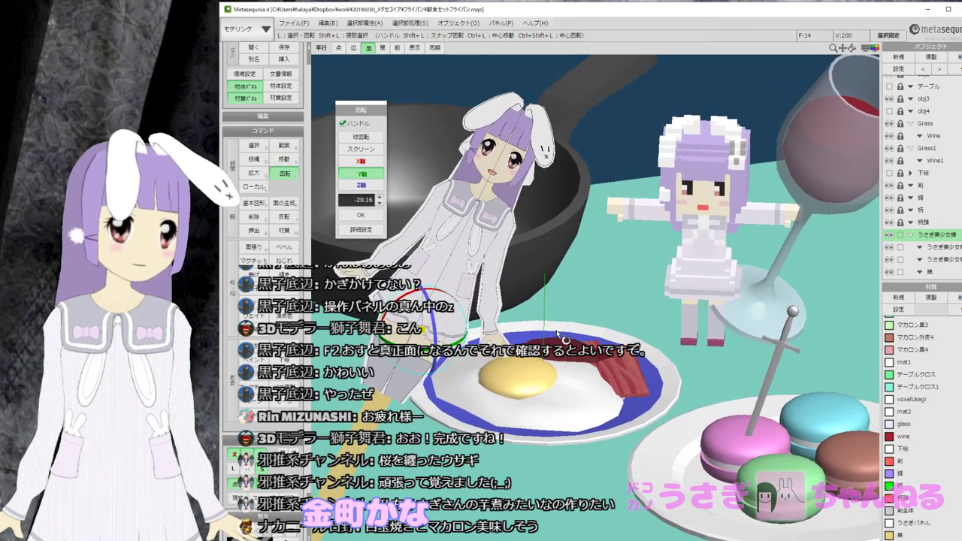
pyautogui.moveTo(371, 114); pyautogui.dragTo(167, 89)
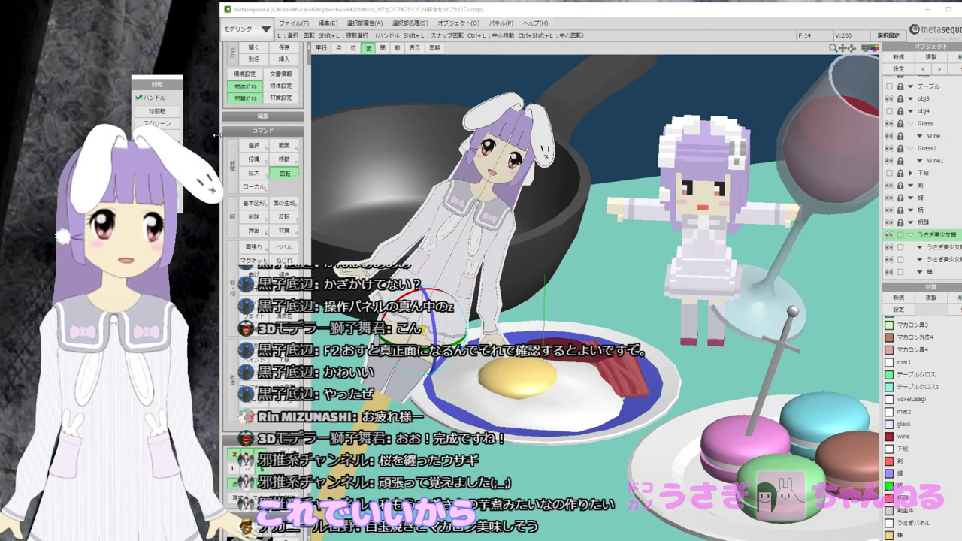
pyautogui.moveTo(221, 136); pyautogui.dragTo(128, 136)
pyautogui.moveTo(454, 152); pyautogui.dragTo(465, 172)
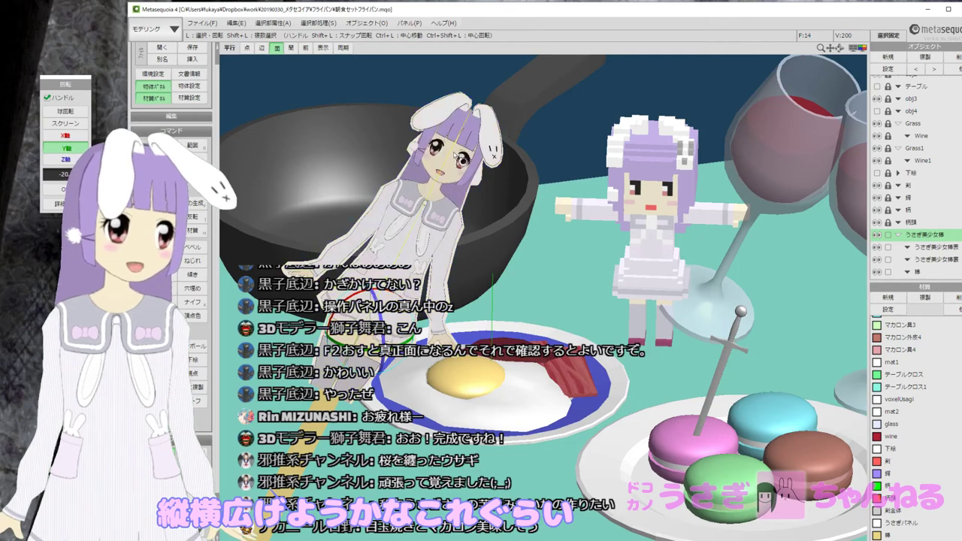
# Lock the stick object while leaving the figure's front and back panel objects editable, with the front panel as current object.
pyautogui.click(936, 248)
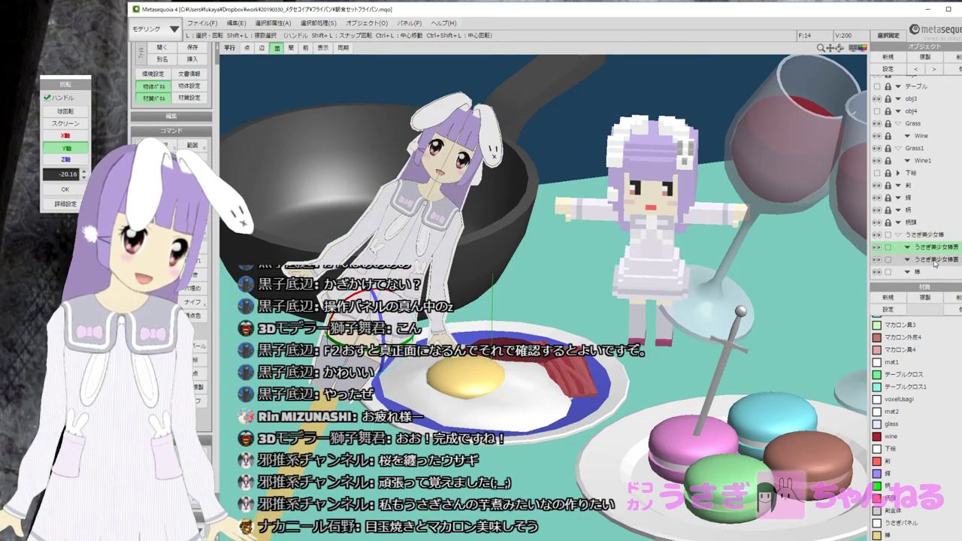
pyautogui.click(887, 249)
pyautogui.click(887, 260)
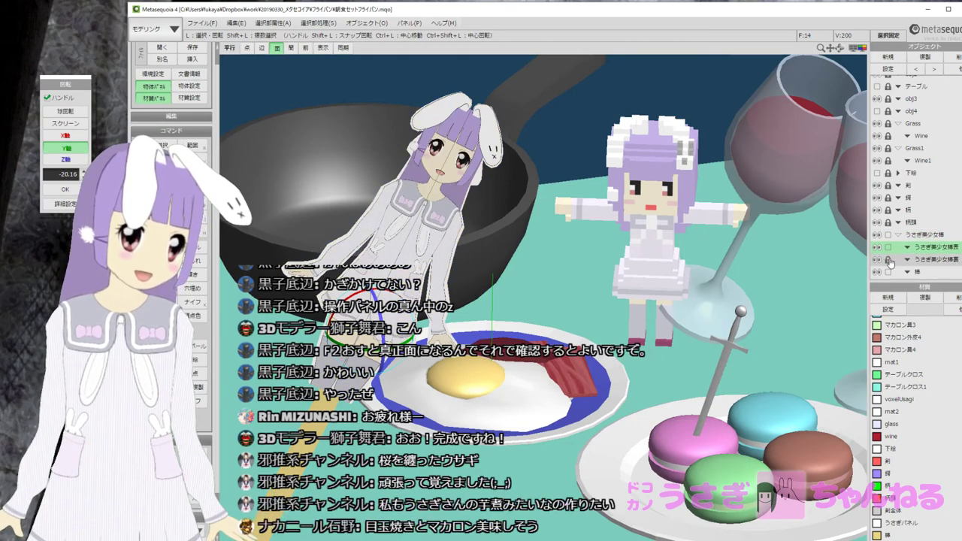
pyautogui.click(887, 235)
pyautogui.click(888, 248)
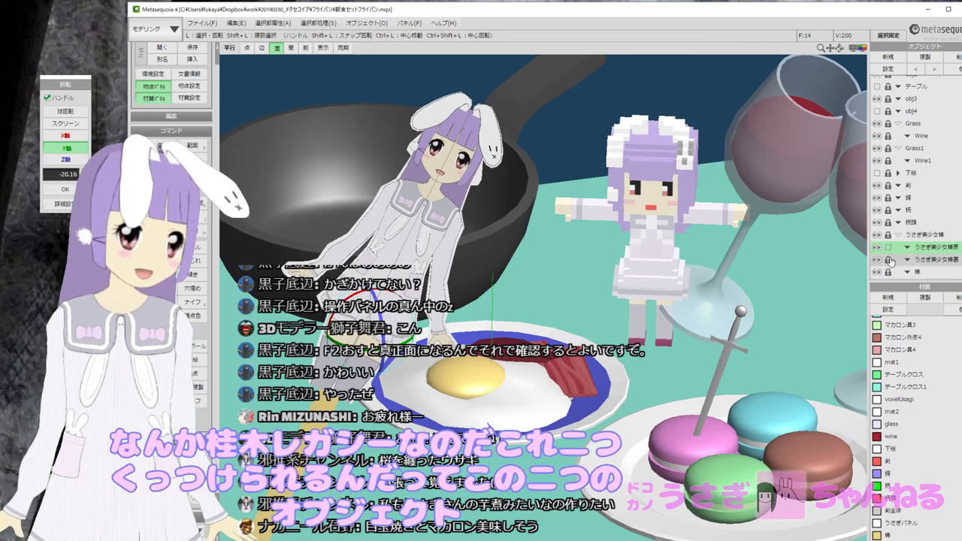
pyautogui.click(887, 260)
pyautogui.click(931, 250)
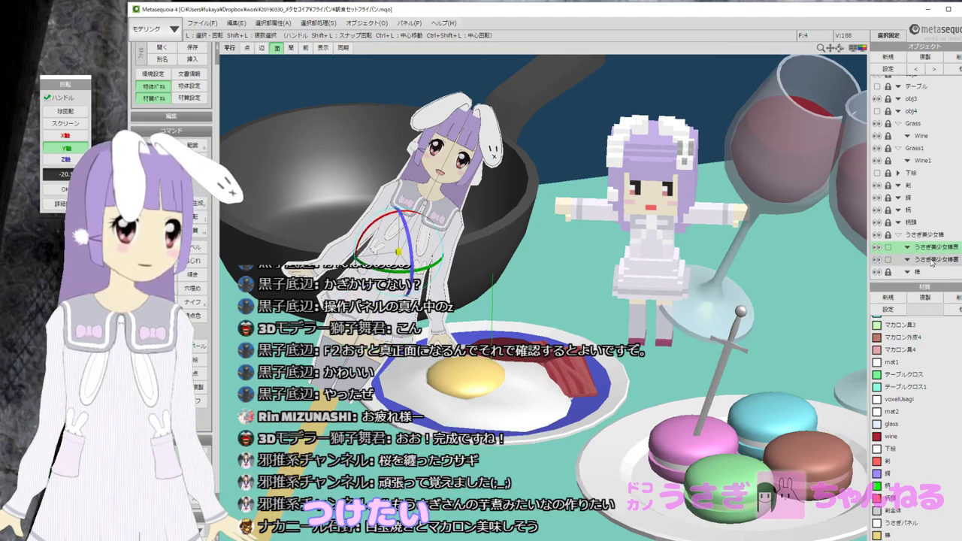
# Look through the commands for selected parts for a way to join the panel pieces, keeping the front panel current.
pyautogui.click(274, 23)
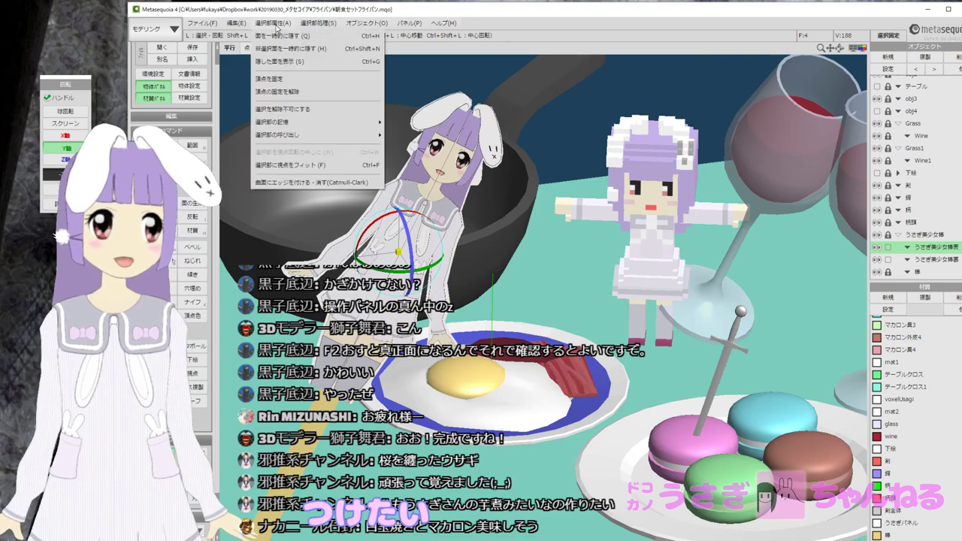
pyautogui.moveTo(312, 28)
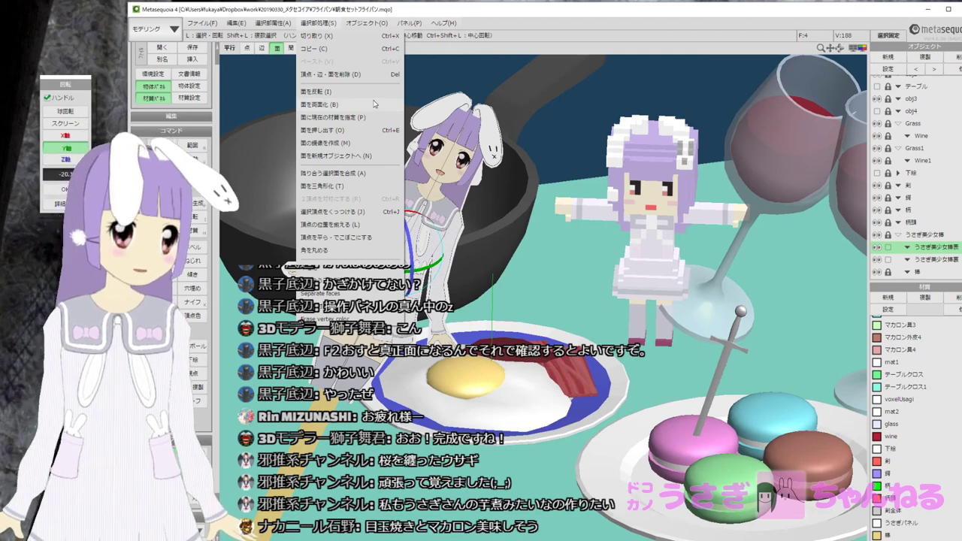
pyautogui.click(529, 37)
pyautogui.click(898, 259)
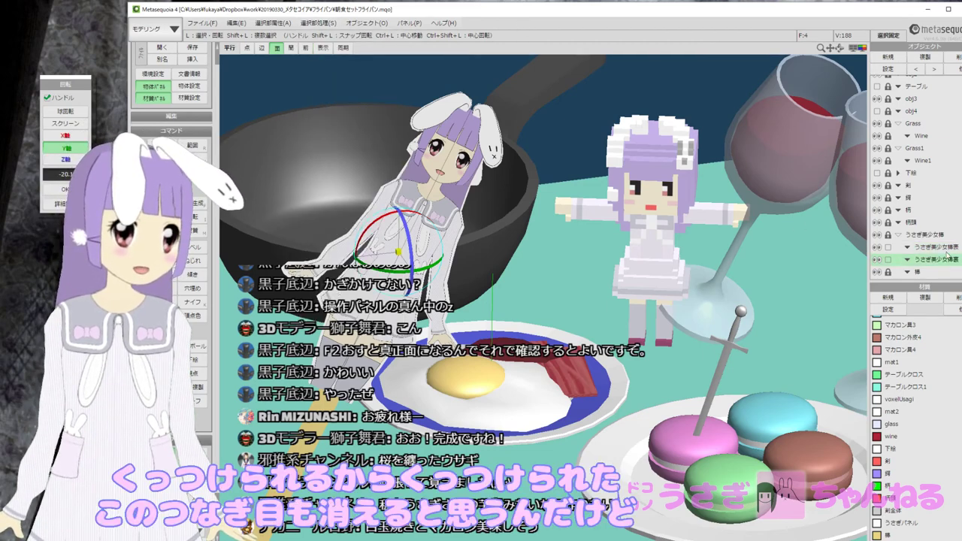
pyautogui.click(923, 247)
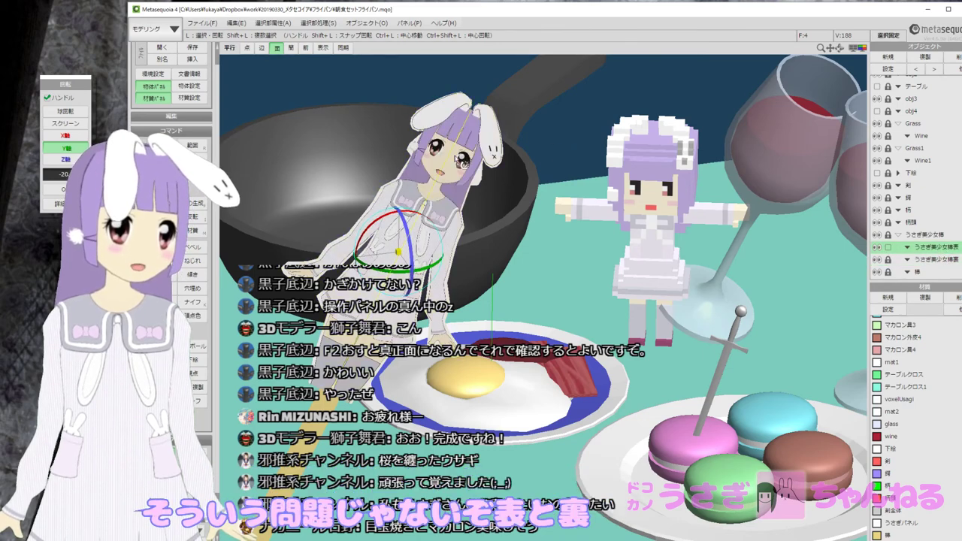
# Show vertices and edges in the viewport and select the faces of both halves of the figure's front panel.
pyautogui.press('s')
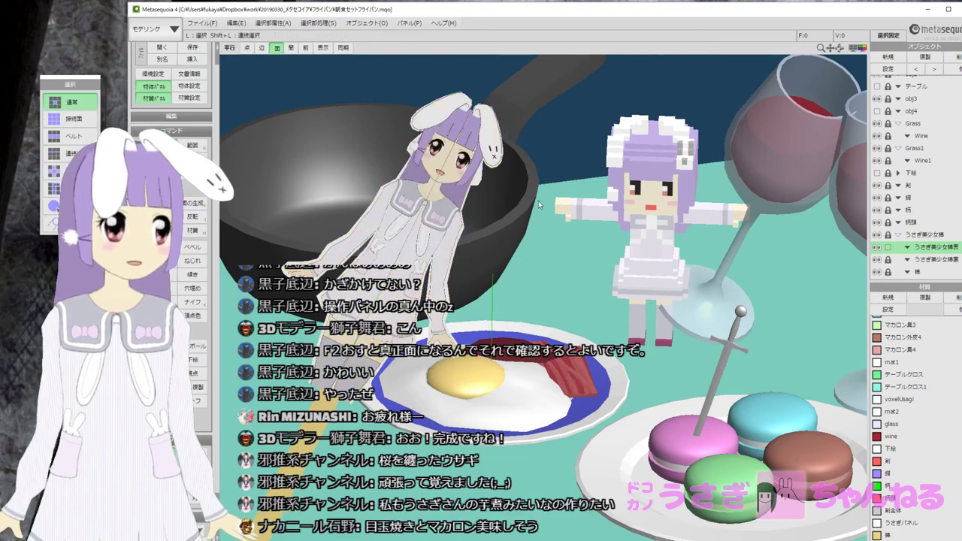
pyautogui.click(247, 48)
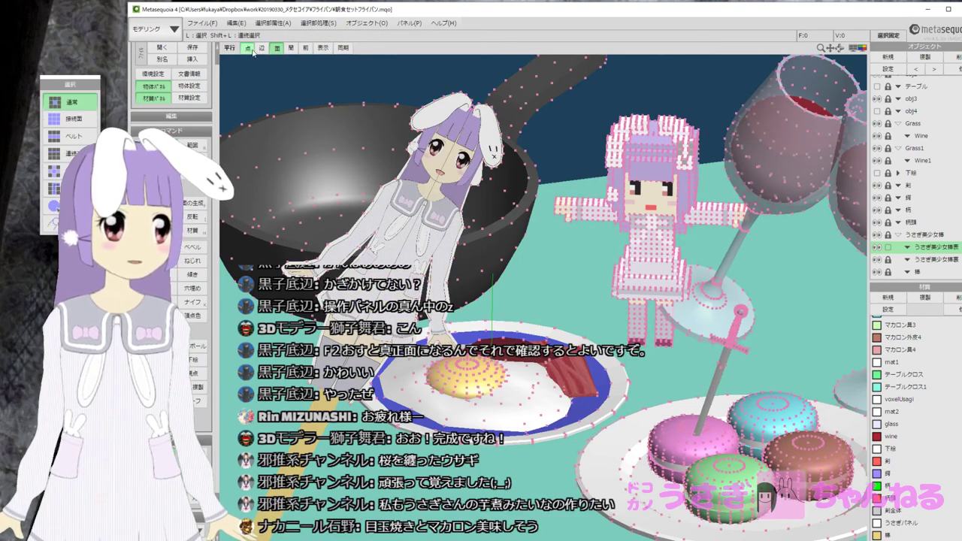
pyautogui.click(261, 47)
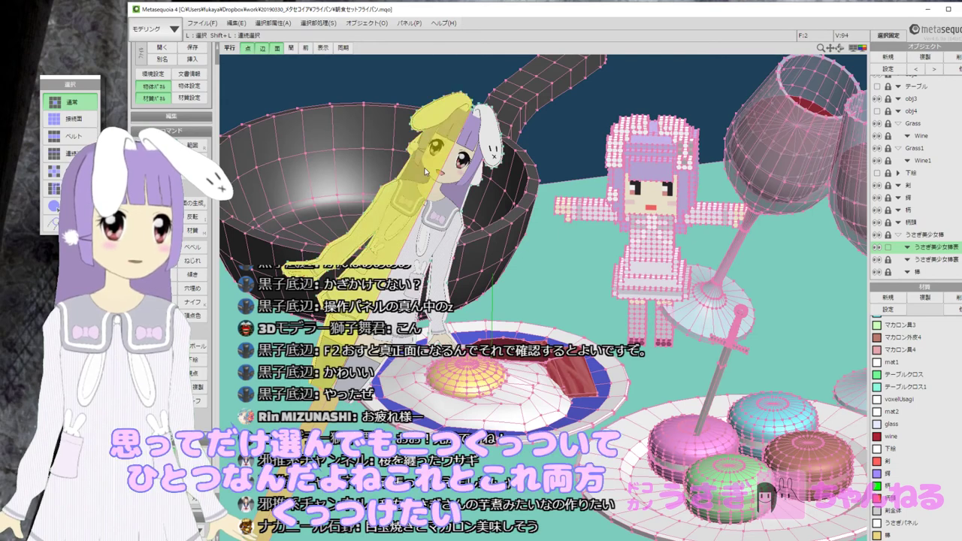
# Try to merge the two selected halves of the front panel as adjacent faces.
pyautogui.click(272, 23)
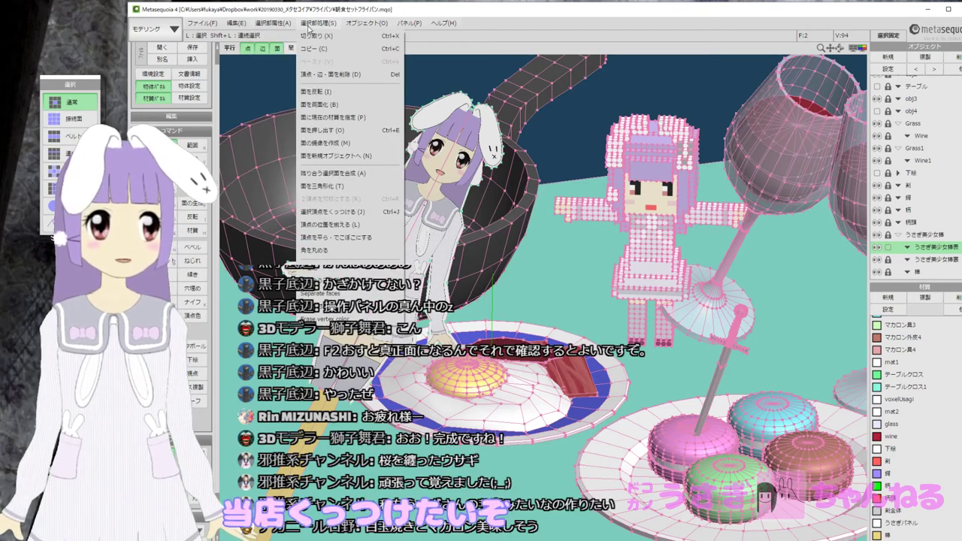
pyautogui.click(356, 174)
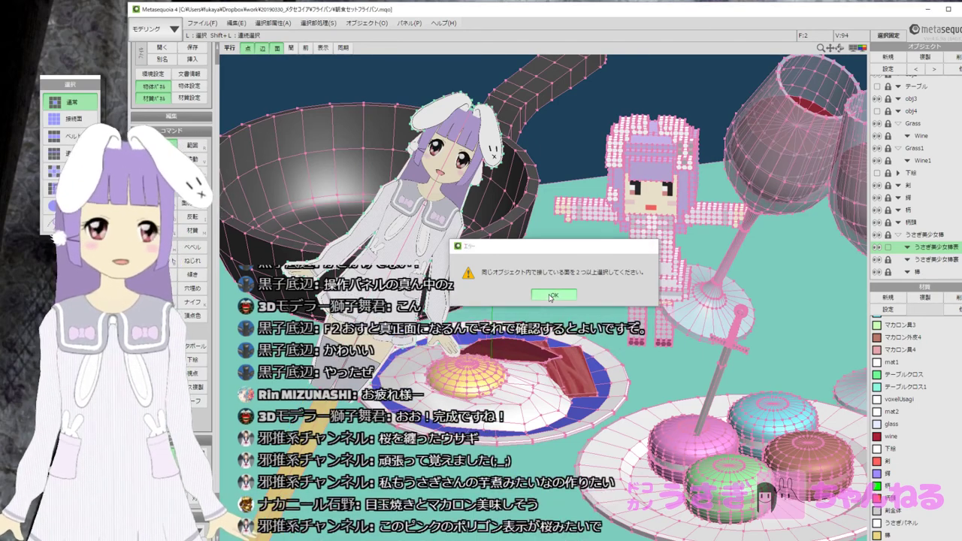
pyautogui.click(548, 294)
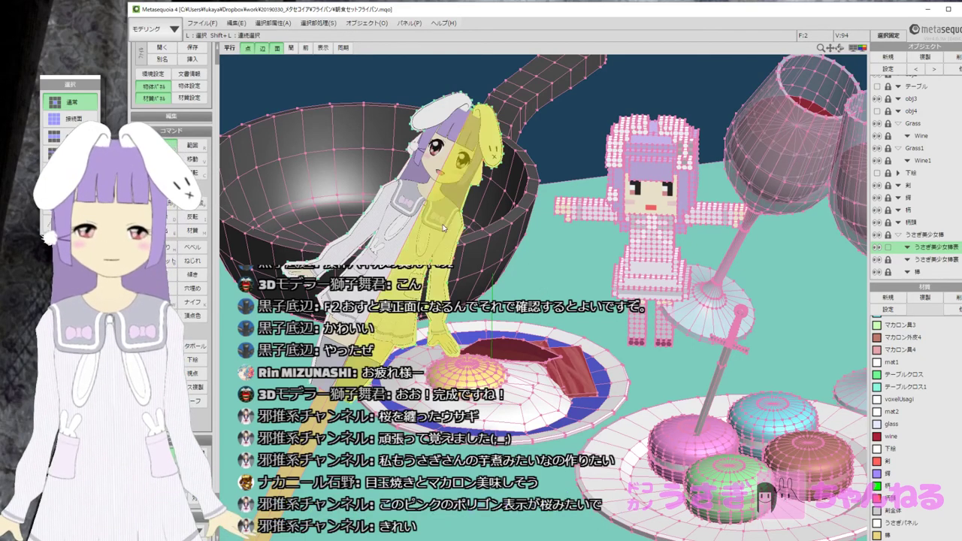
# Examine the vertices and edges of the voxel character and the wine glass up close.
pyautogui.scroll(5, 608, 236)
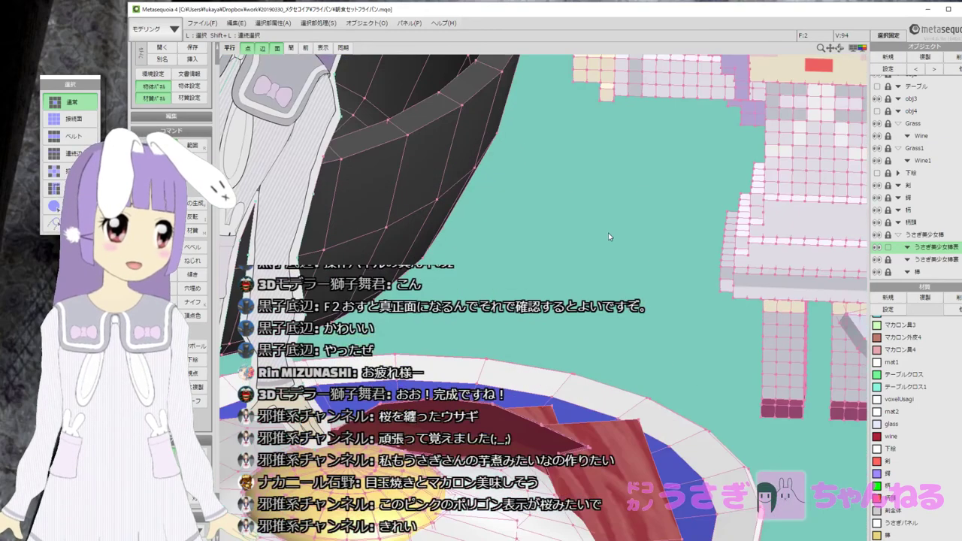
pyautogui.moveTo(629, 230); pyautogui.dragTo(433, 298, button='middle')
pyautogui.scroll(2, 520, 241)
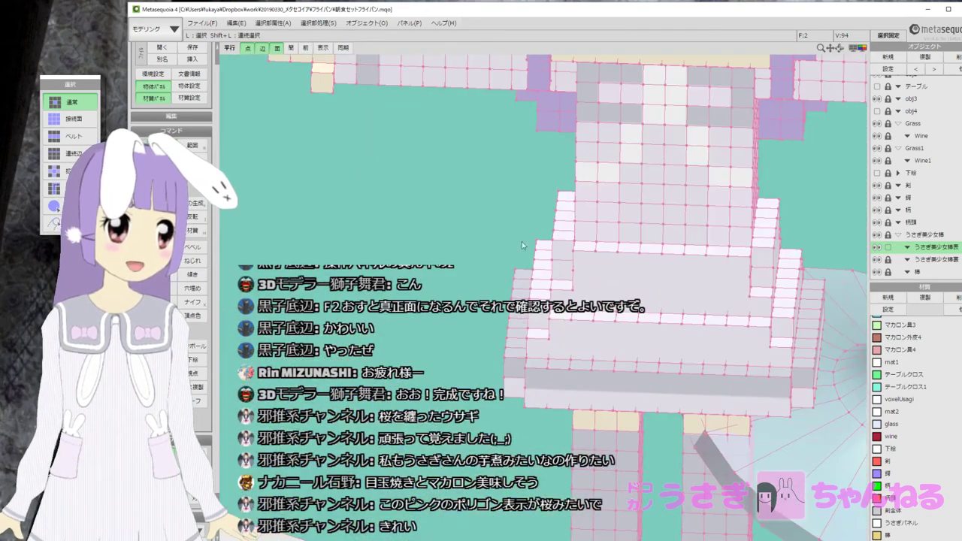
pyautogui.moveTo(650, 162); pyautogui.dragTo(594, 230, button='middle')
pyautogui.moveTo(594, 230)
pyautogui.mouseDown(button='right')
pyautogui.moveTo(570, 235)
pyautogui.moveTo(594, 239)
pyautogui.moveTo(596, 216)
pyautogui.mouseUp(button='right')
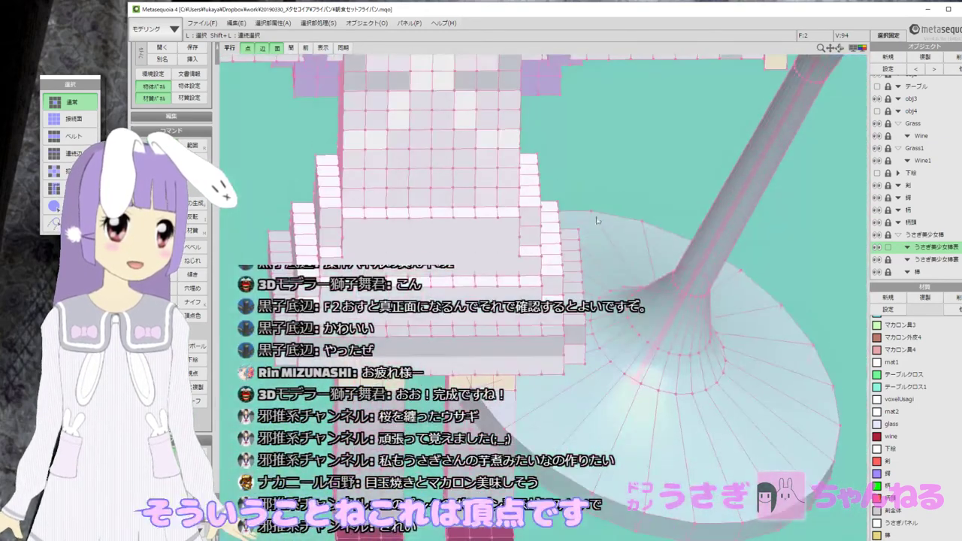
pyautogui.moveTo(589, 190); pyautogui.dragTo(558, 402, button='middle')
pyautogui.scroll(-3, 518, 238)
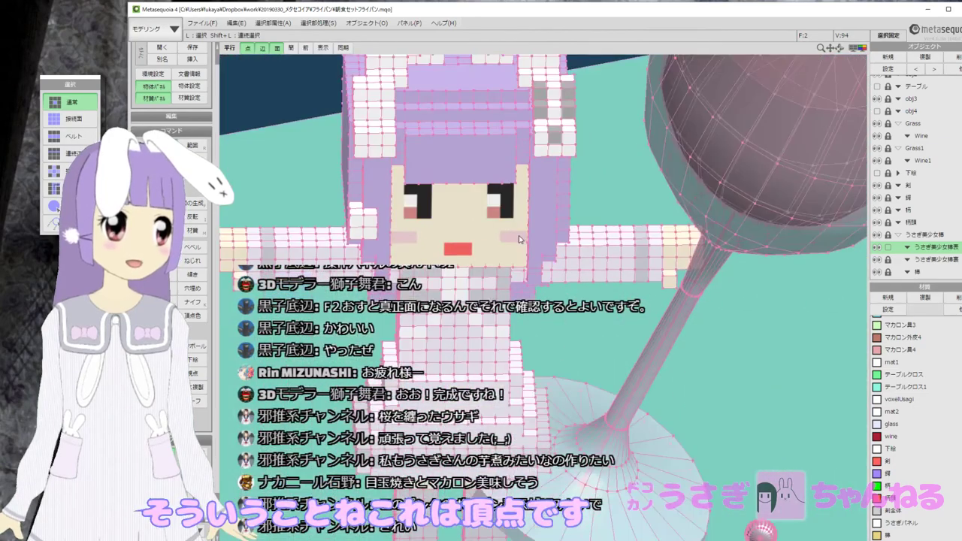
pyautogui.scroll(-3, 519, 239)
# Join the selected vertices of the front panel's two halves.
pyautogui.moveTo(519, 239); pyautogui.dragTo(496, 218, button='right')
pyautogui.moveTo(496, 218); pyautogui.dragTo(632, 167, button='middle')
pyautogui.scroll(-3, 681, 169)
pyautogui.moveTo(630, 163); pyautogui.dragTo(578, 174, button='right')
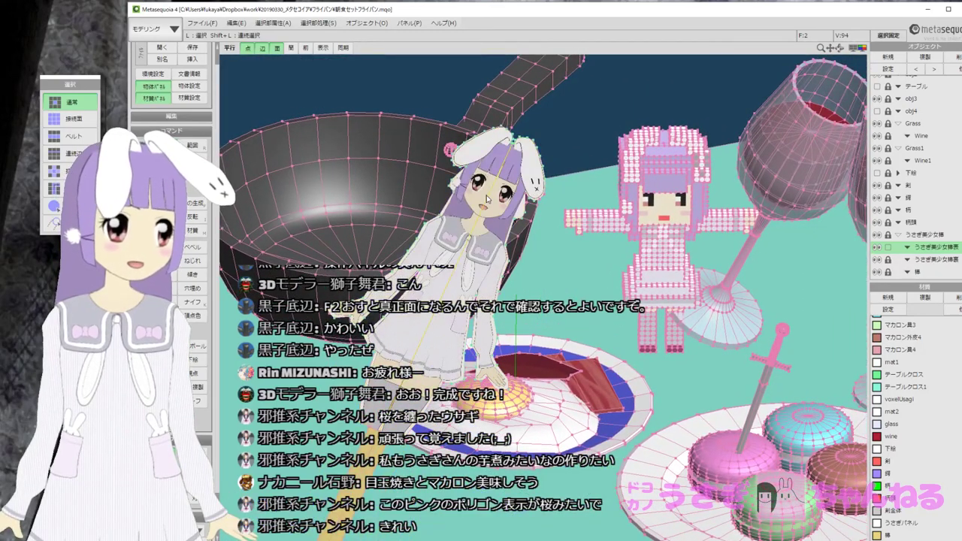
pyautogui.click(317, 22)
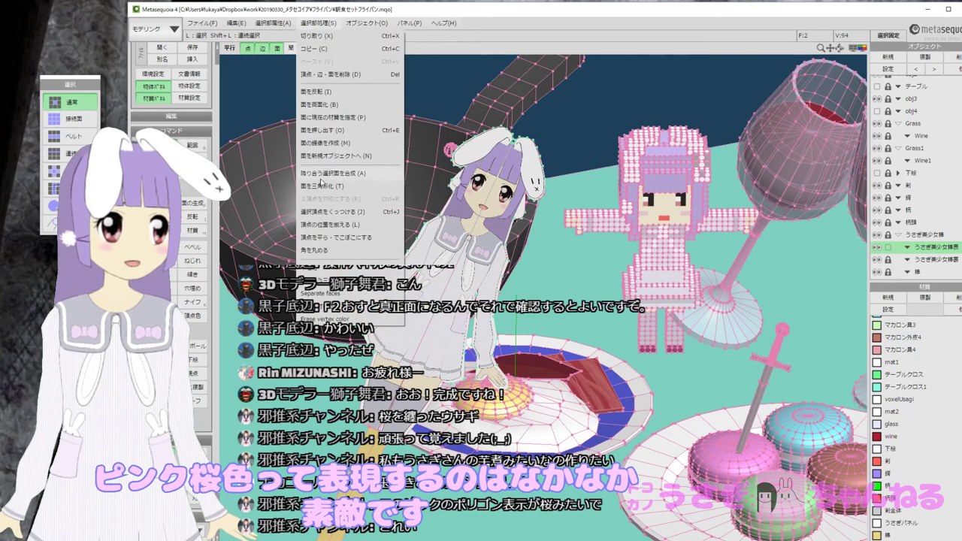
pyautogui.click(335, 213)
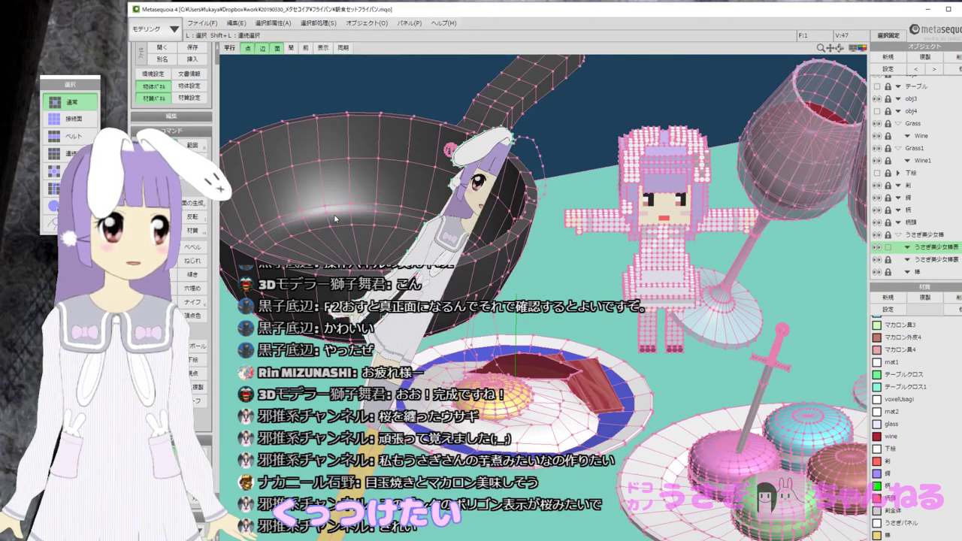
pyautogui.click(302, 24)
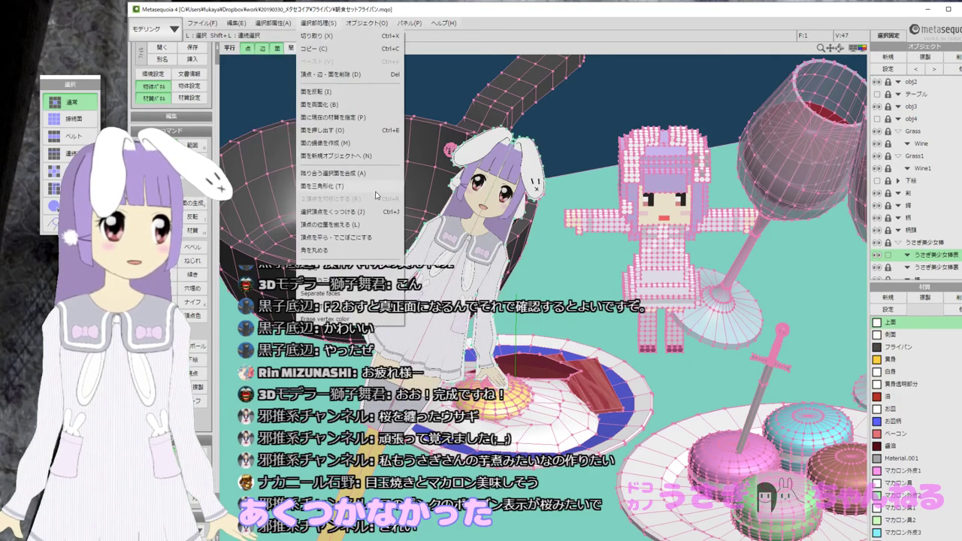
pyautogui.click(365, 239)
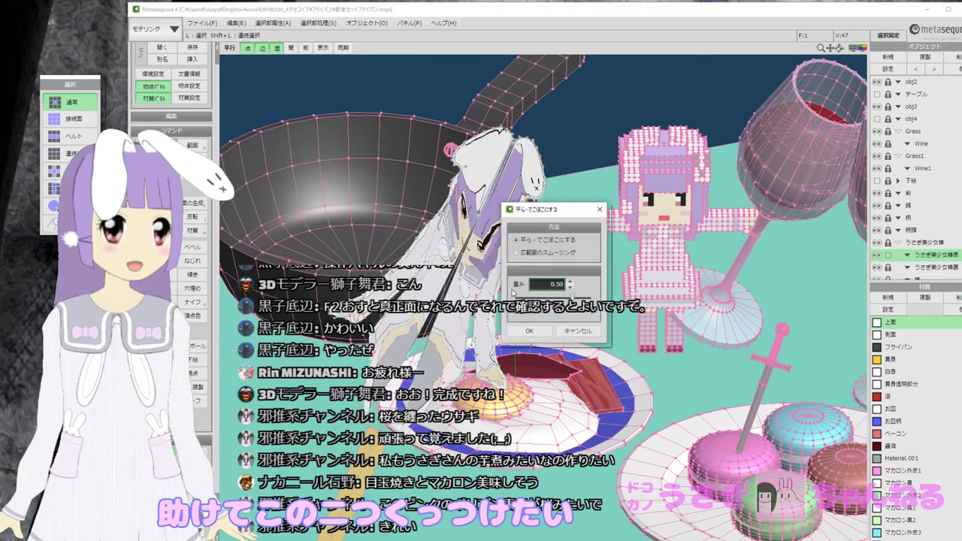
pyautogui.moveTo(574, 298)
pyautogui.mouseDown()
pyautogui.moveTo(539, 298)
pyautogui.moveTo(573, 296)
pyautogui.moveTo(559, 298)
pyautogui.mouseUp()
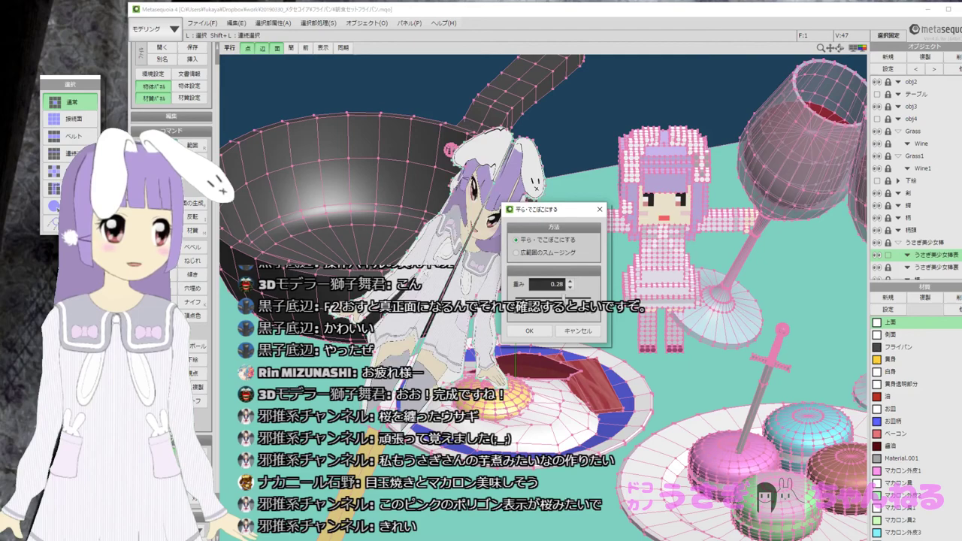
pyautogui.click(575, 331)
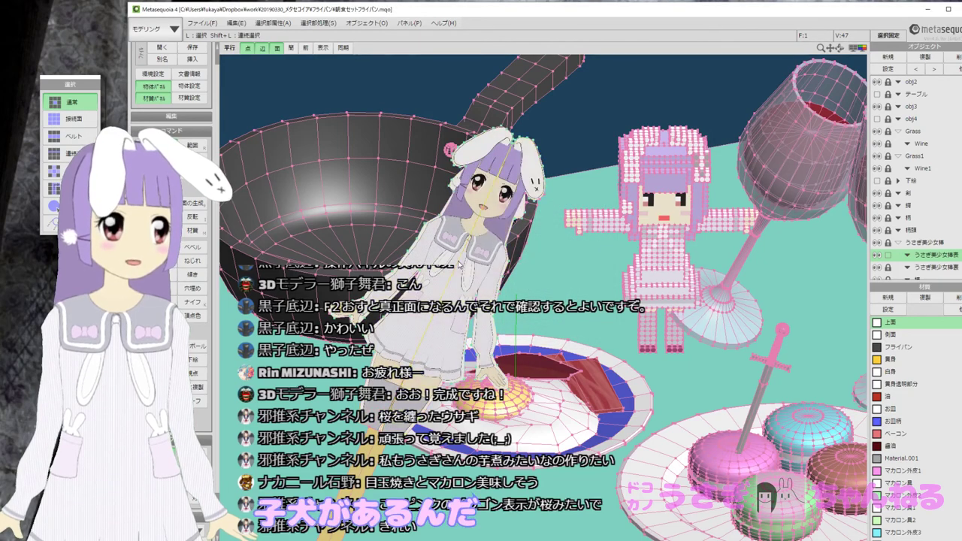
# Examine the seam between the front panel's two halves up close, at the top of the head between the rabbit ears.
pyautogui.scroll(3, 460, 263)
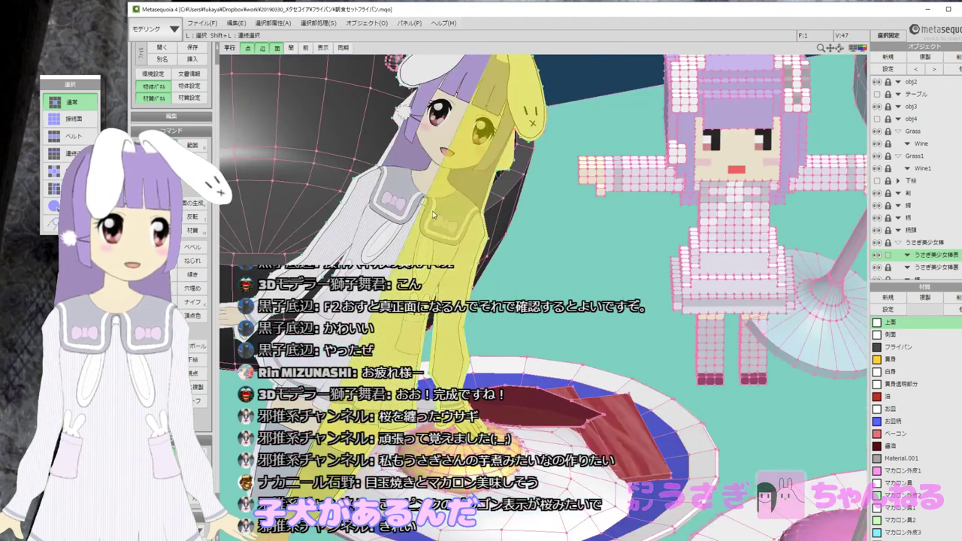
pyautogui.scroll(2, 430, 217)
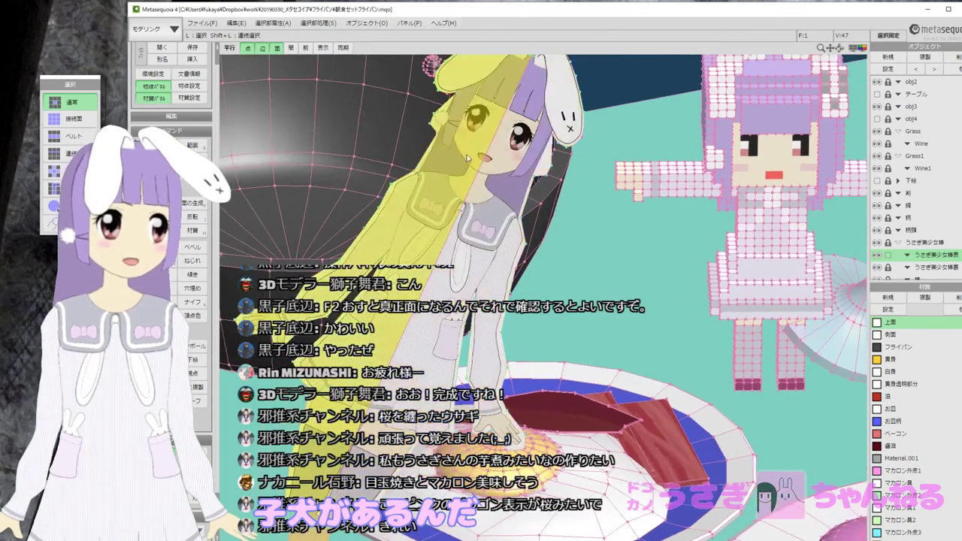
pyautogui.moveTo(467, 159); pyautogui.dragTo(450, 277, button='middle')
pyautogui.scroll(3, 518, 163)
pyautogui.moveTo(518, 163); pyautogui.dragTo(526, 263, button='middle')
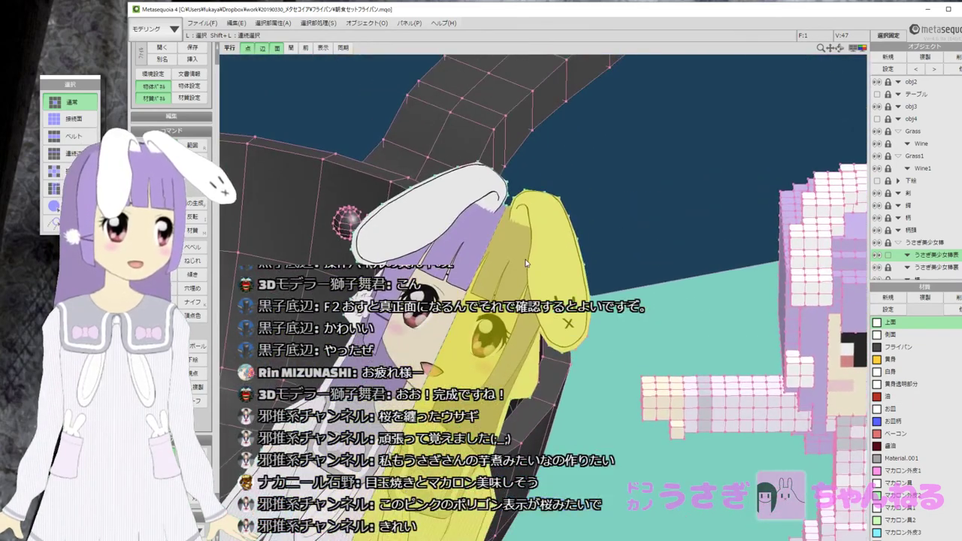
pyautogui.scroll(8, 519, 249)
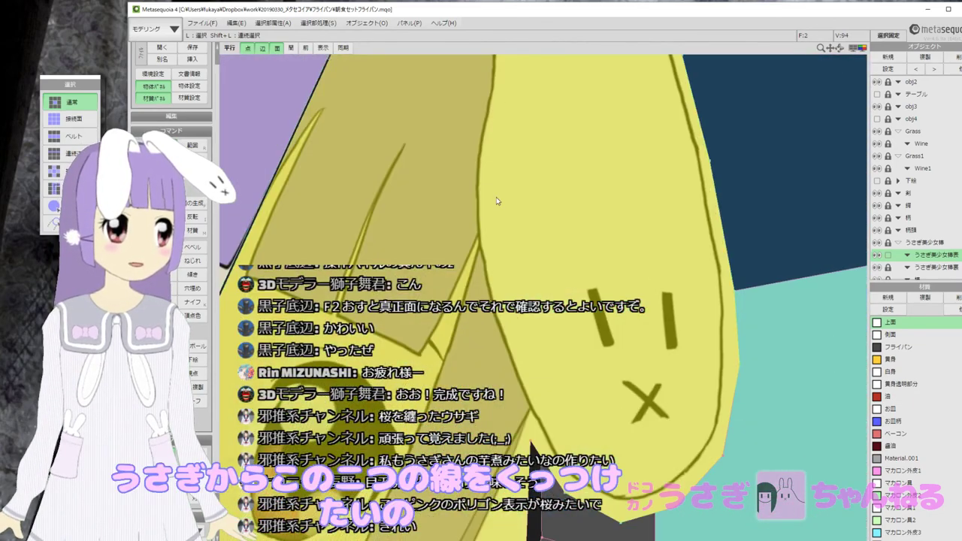
pyautogui.moveTo(415, 129); pyautogui.dragTo(532, 213, button='middle')
pyautogui.moveTo(516, 132); pyautogui.dragTo(526, 226, button='middle')
pyautogui.hotkey('ctrl', 'a')
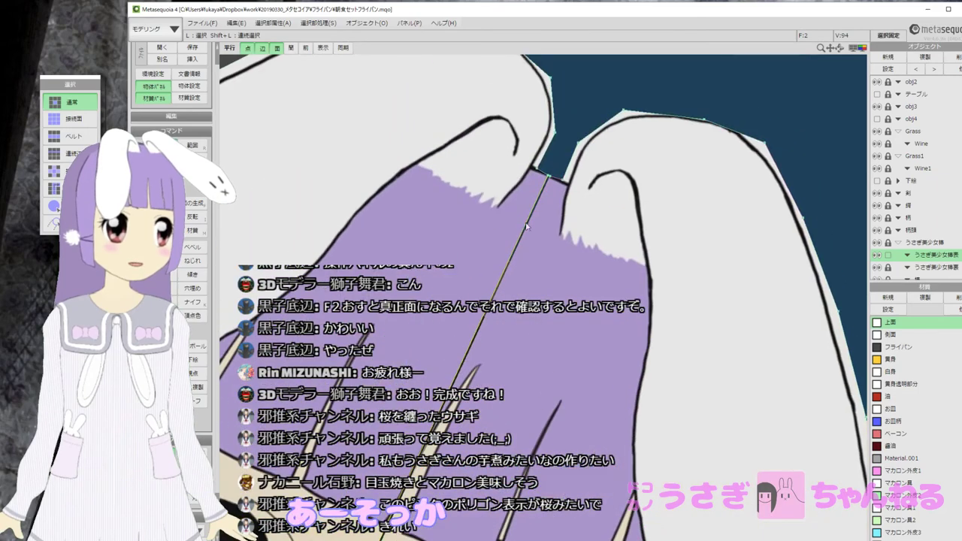
# Try to select the vertices at the seam's top end between the rabbit ears.
pyautogui.click(553, 166)
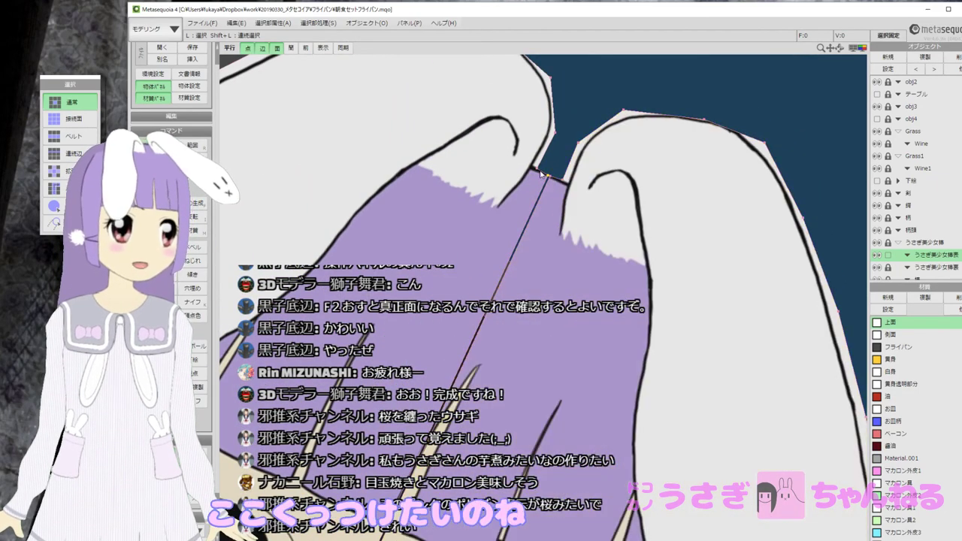
pyautogui.press('r')
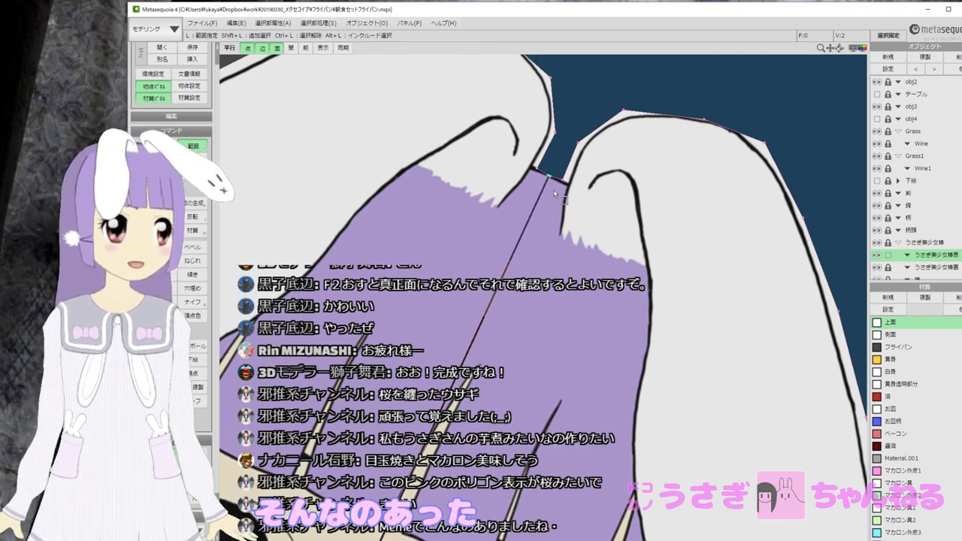
pyautogui.click(553, 190)
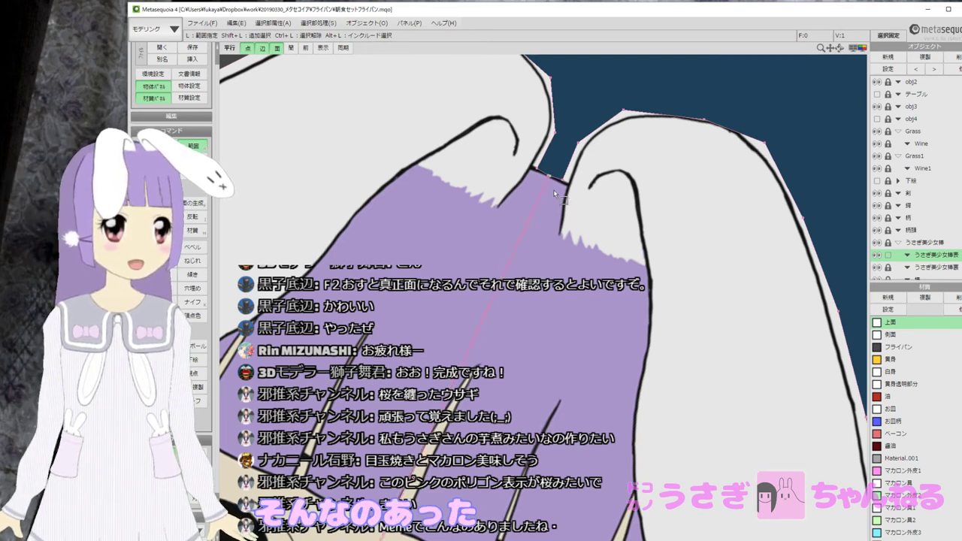
pyautogui.click(553, 189)
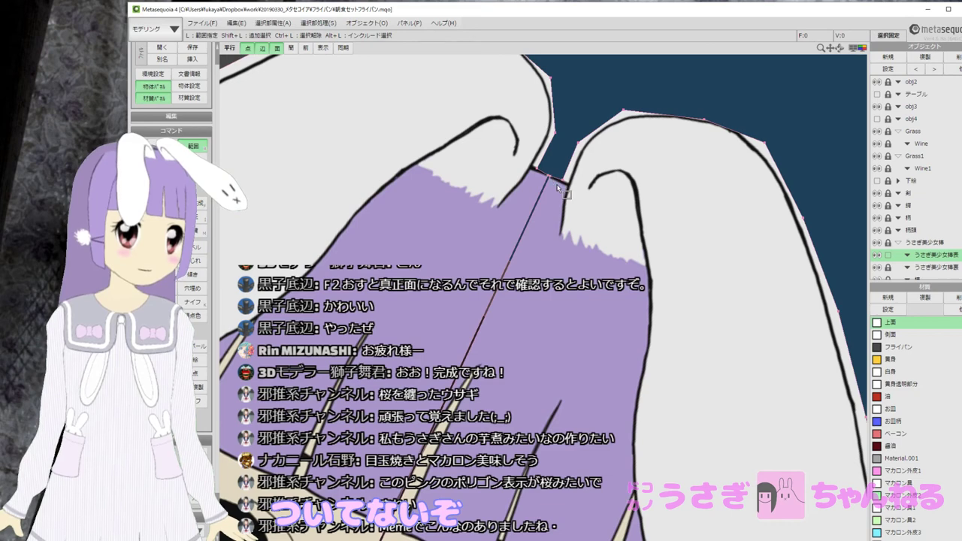
# Try to join the two vertices at the seam's top end.
pyautogui.press('z')
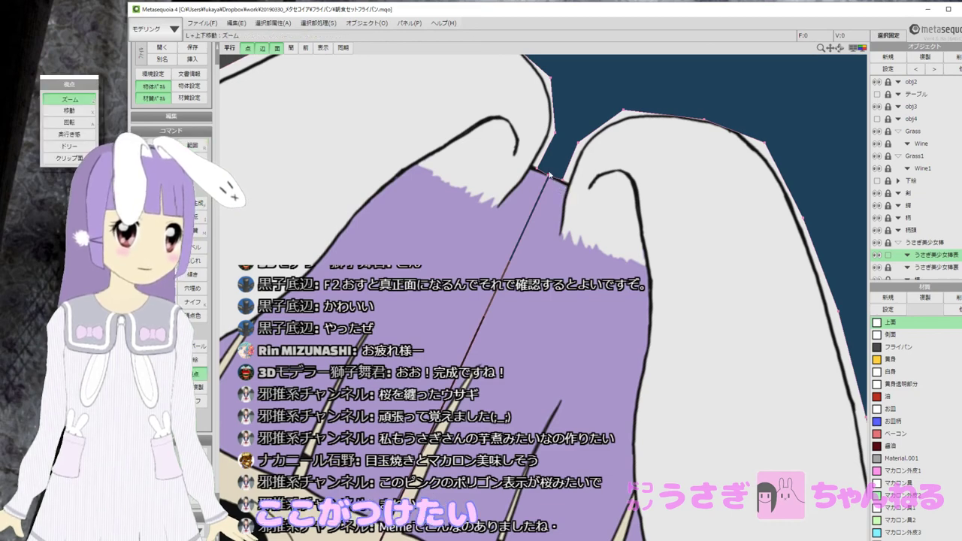
pyautogui.scroll(5, 554, 179)
pyautogui.moveTo(554, 180); pyautogui.dragTo(535, 360, button='middle')
pyautogui.moveTo(523, 224); pyautogui.dragTo(525, 248, button='middle')
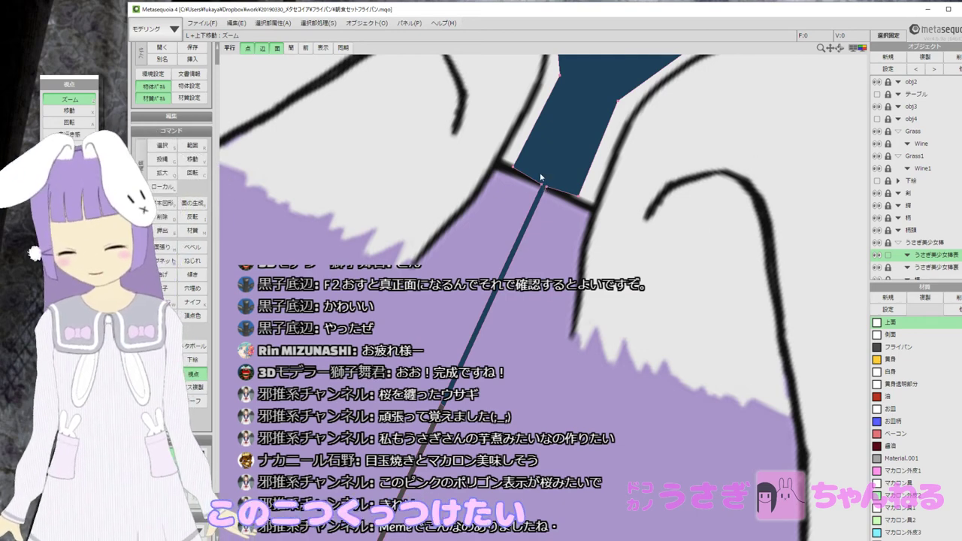
pyautogui.hotkey('ctrl', 'j')
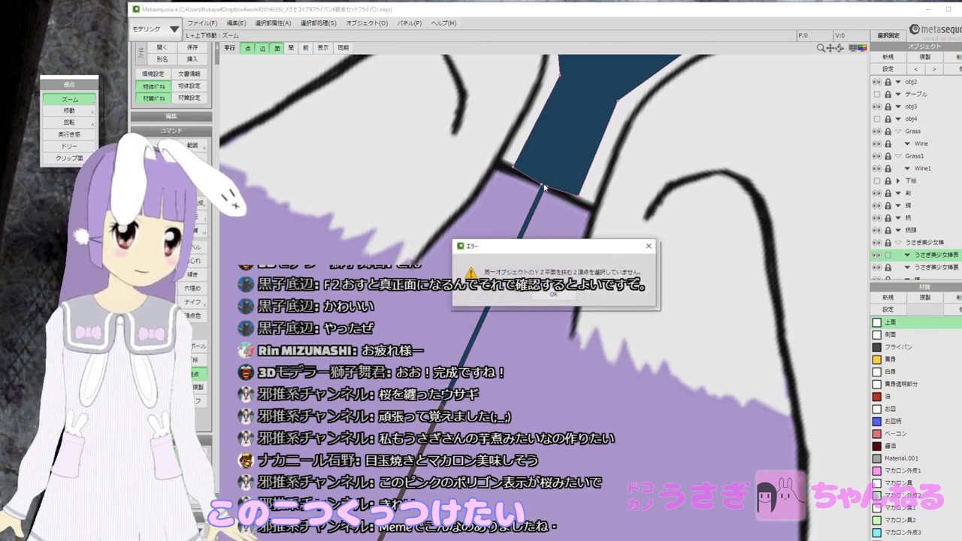
pyautogui.press('Return')
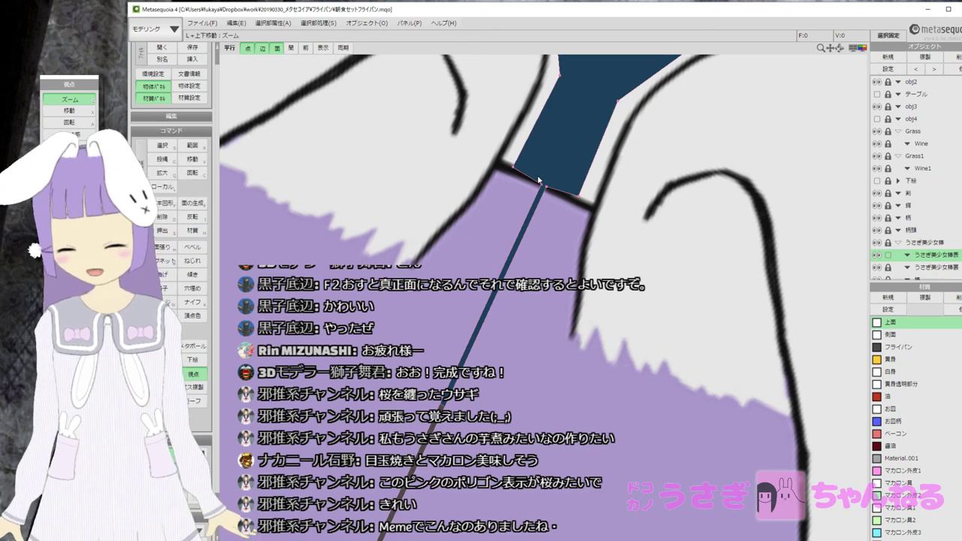
# Area-select the two vertices at the seam's top end between the ears and join them into one.
pyautogui.press('r')
pyautogui.moveTo(534, 176); pyautogui.dragTo(556, 200)
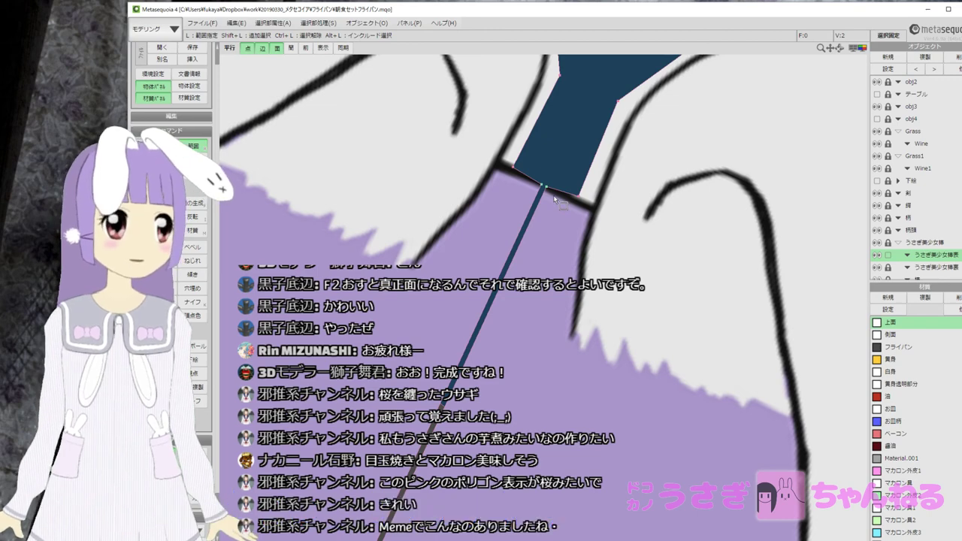
pyautogui.hotkey('ctrl', 'j')
pyautogui.scroll(3, 554, 198)
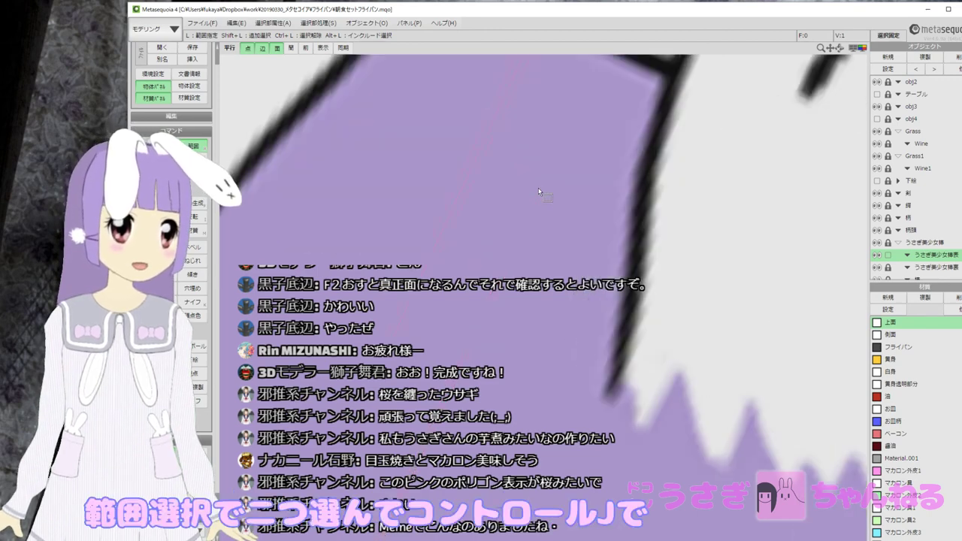
pyautogui.moveTo(538, 181); pyautogui.dragTo(537, 309, button='middle')
pyautogui.scroll(3, 535, 188)
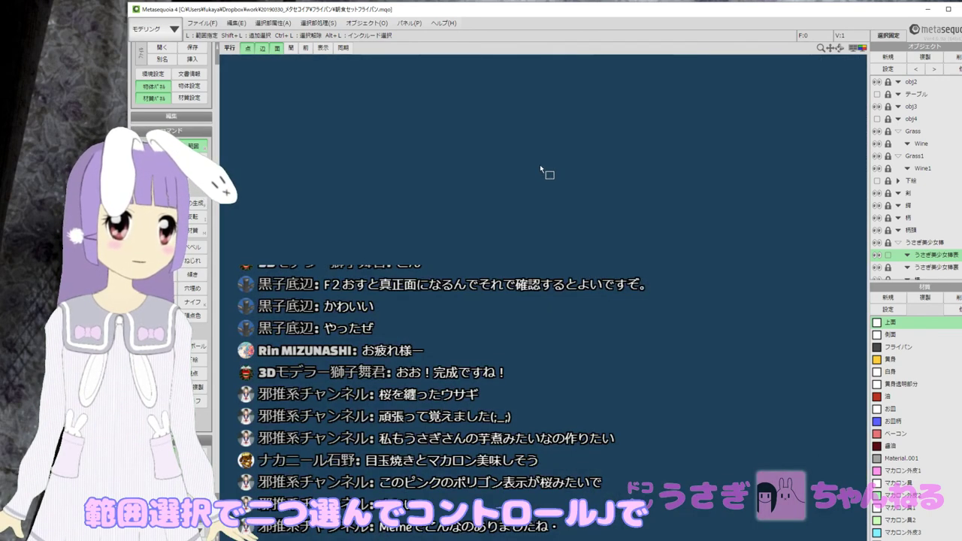
pyautogui.scroll(-3, 539, 165)
pyautogui.moveTo(540, 164); pyautogui.dragTo(513, 245, button='middle')
pyautogui.scroll(3, 521, 242)
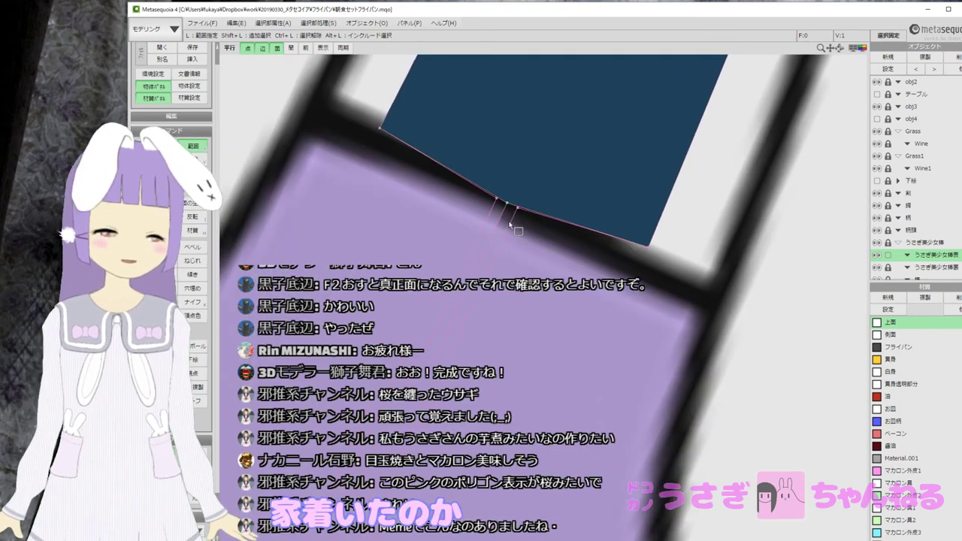
pyautogui.moveTo(525, 216); pyautogui.dragTo(523, 231, button='middle')
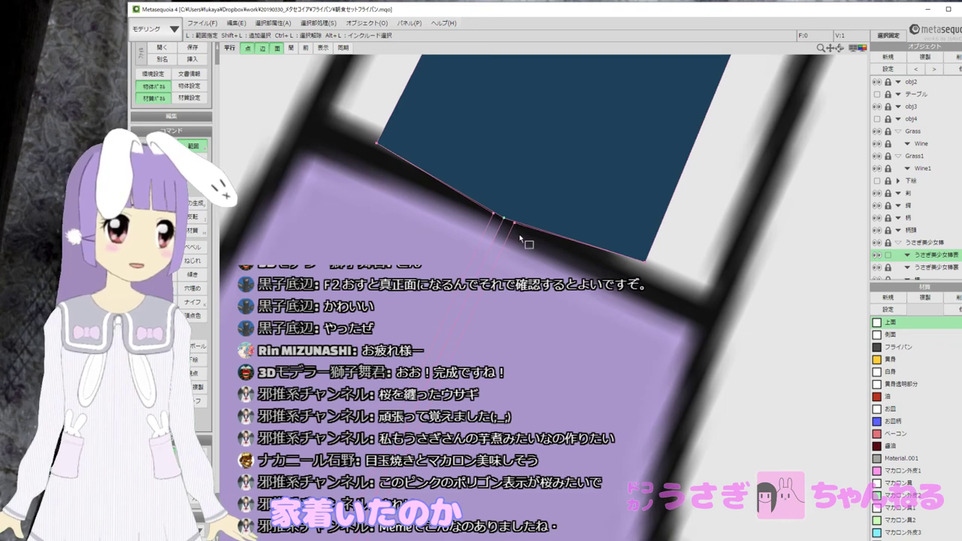
# Undo the vertex join at the seam's top end.
pyautogui.moveTo(518, 235); pyautogui.dragTo(508, 241, button='right')
pyautogui.hotkey('ctrl', 'z')
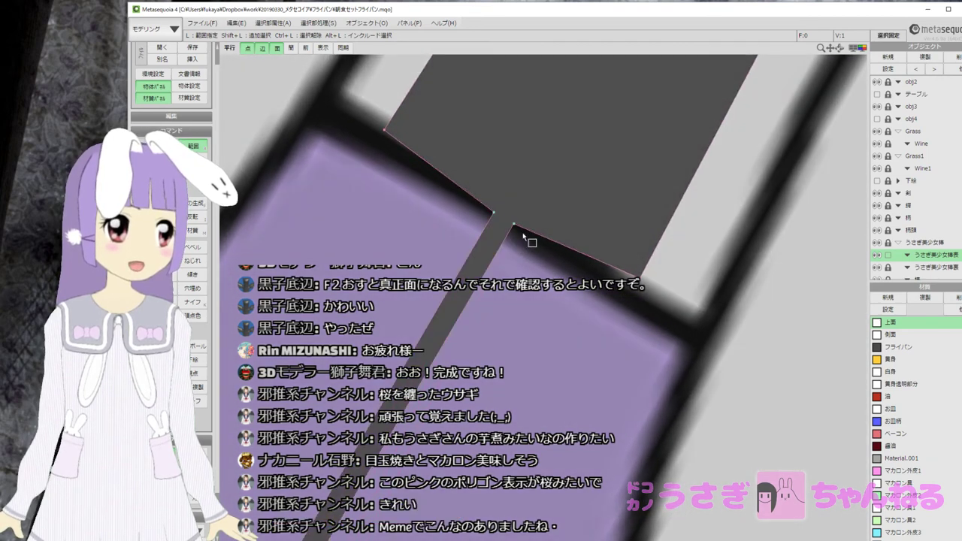
pyautogui.moveTo(522, 232); pyautogui.dragTo(533, 209, button='middle')
pyautogui.scroll(1, 513, 206)
pyautogui.scroll(1, 513, 208)
pyautogui.scroll(-1, 514, 208)
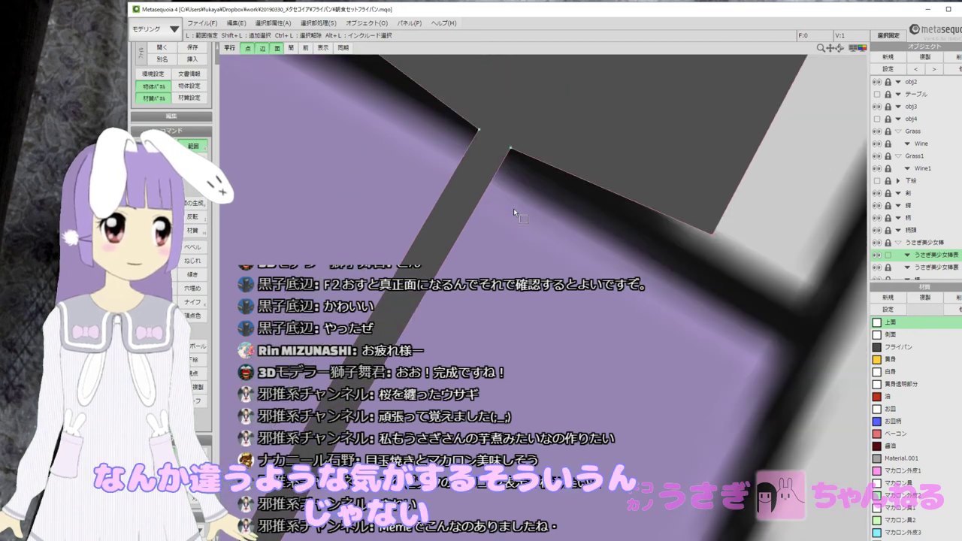
pyautogui.scroll(-2, 414, 194)
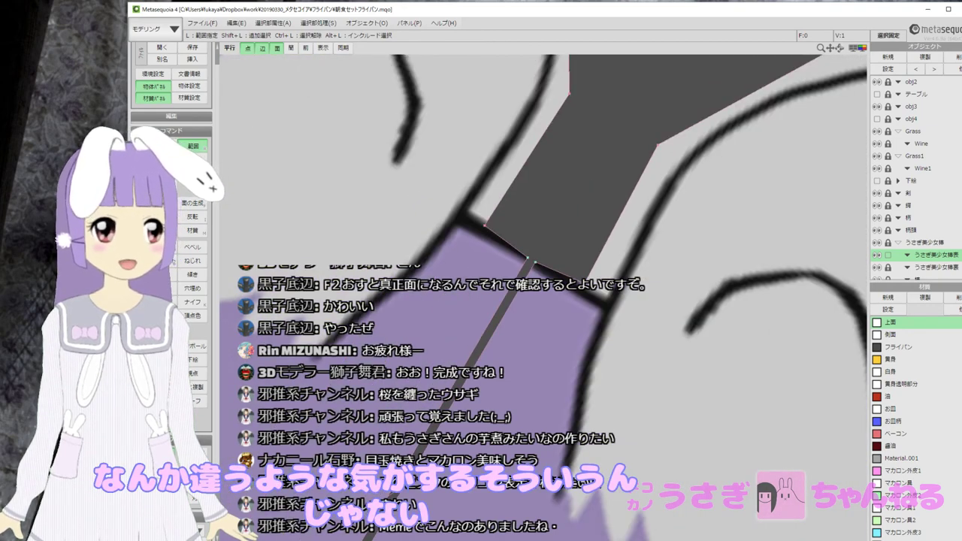
# Clear the vertex selection and try to pick the front panel's seam edges with belt selection.
pyautogui.click(475, 383)
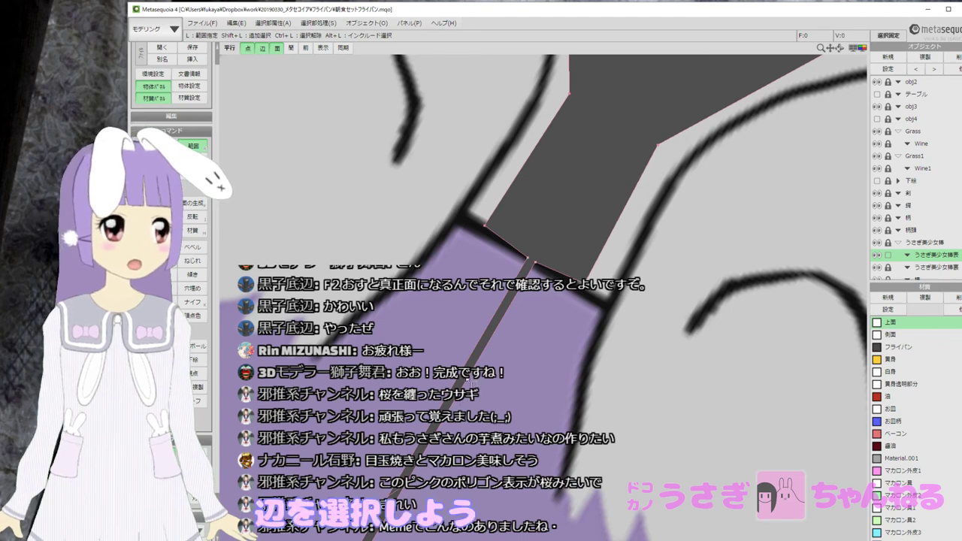
pyautogui.press('g')
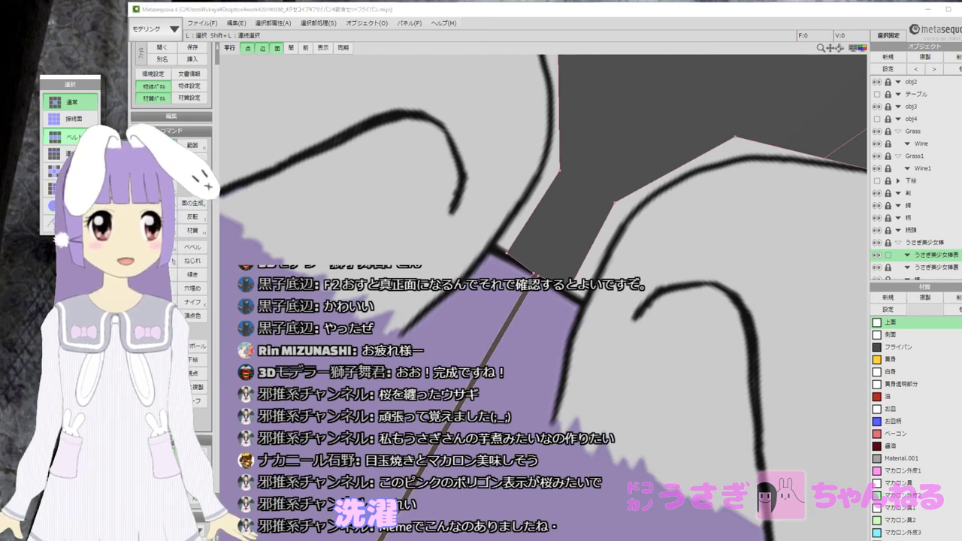
pyautogui.click(71, 137)
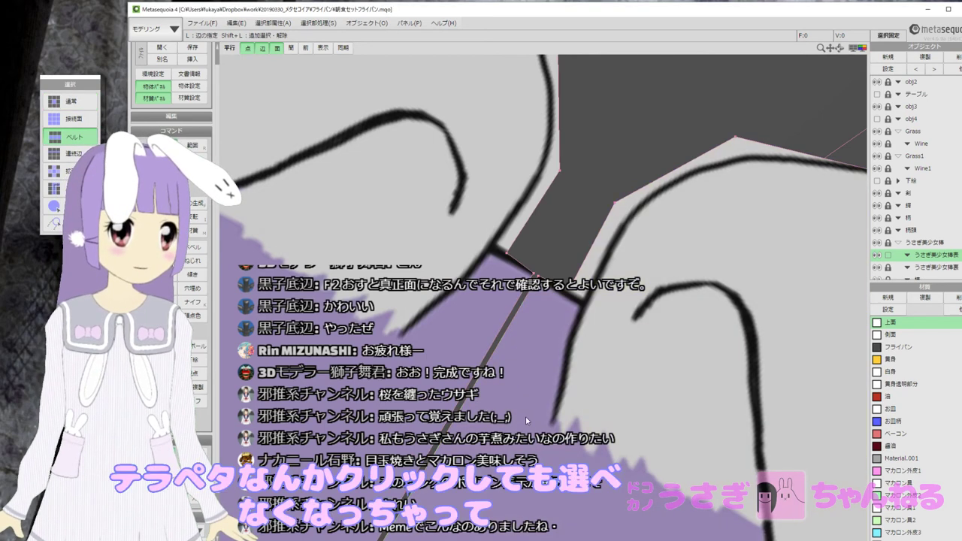
pyautogui.scroll(-3, 482, 395)
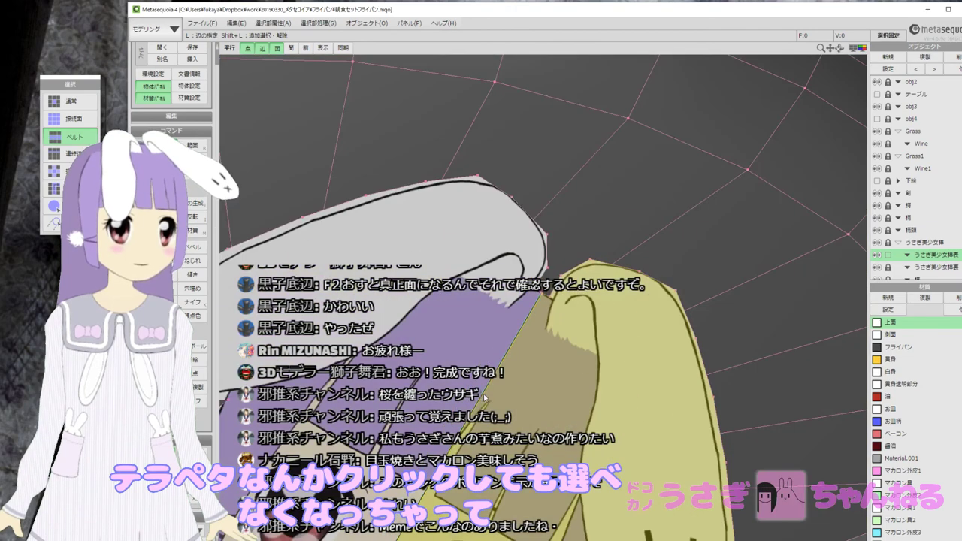
pyautogui.moveTo(487, 481); pyautogui.dragTo(534, 157, button='middle')
pyautogui.scroll(-4, 535, 157)
pyautogui.scroll(4, 417, 336)
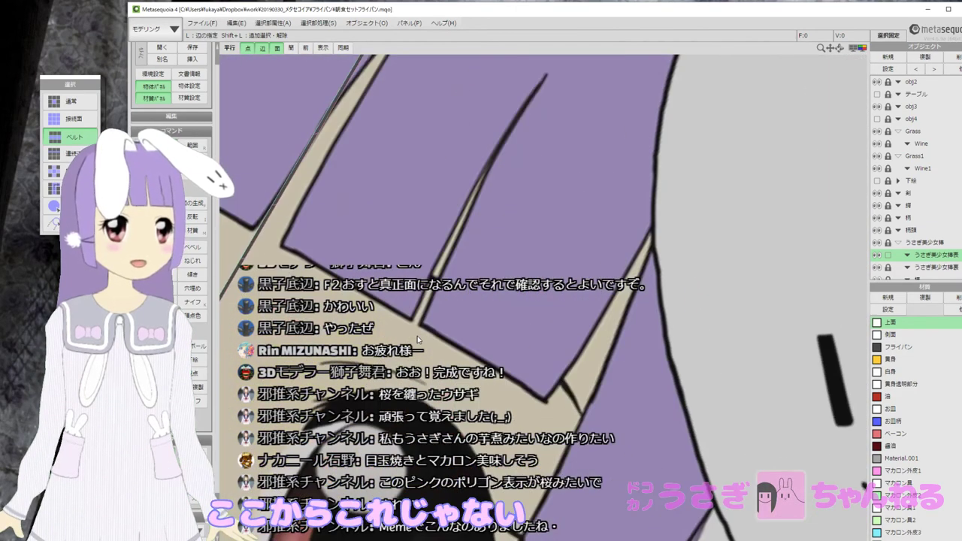
pyautogui.scroll(-2, 417, 336)
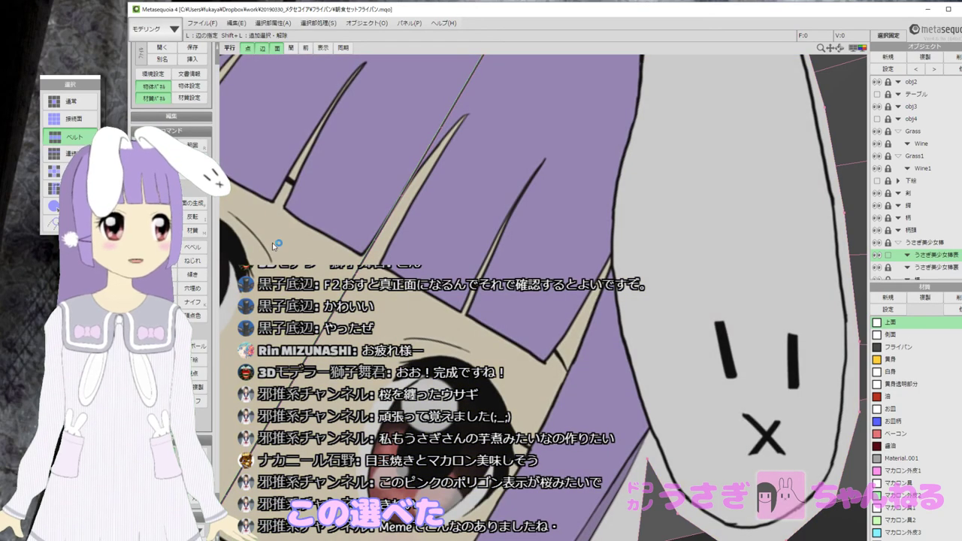
# Shift one half of the figure's front panel slightly away from the other half with the Move tool.
pyautogui.press('v')
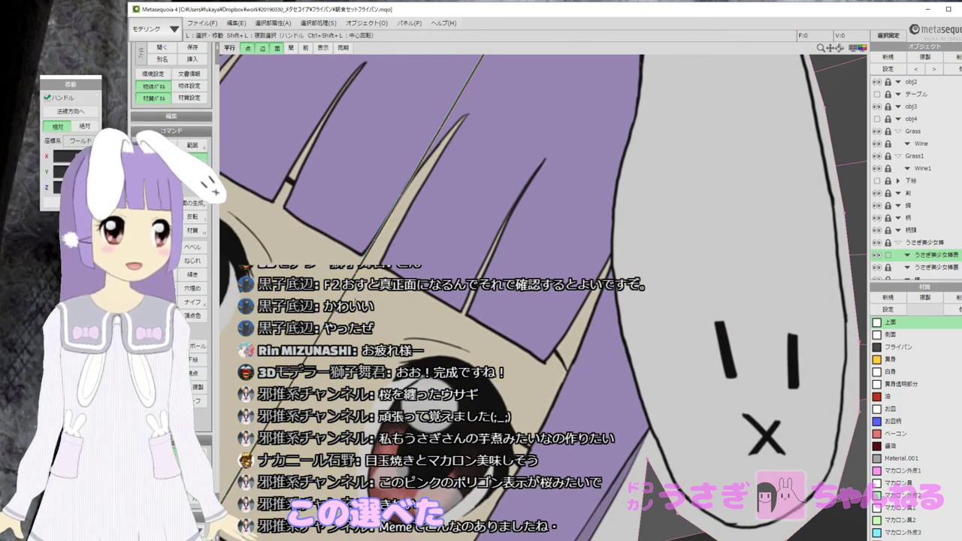
pyautogui.scroll(-10, 355, 302)
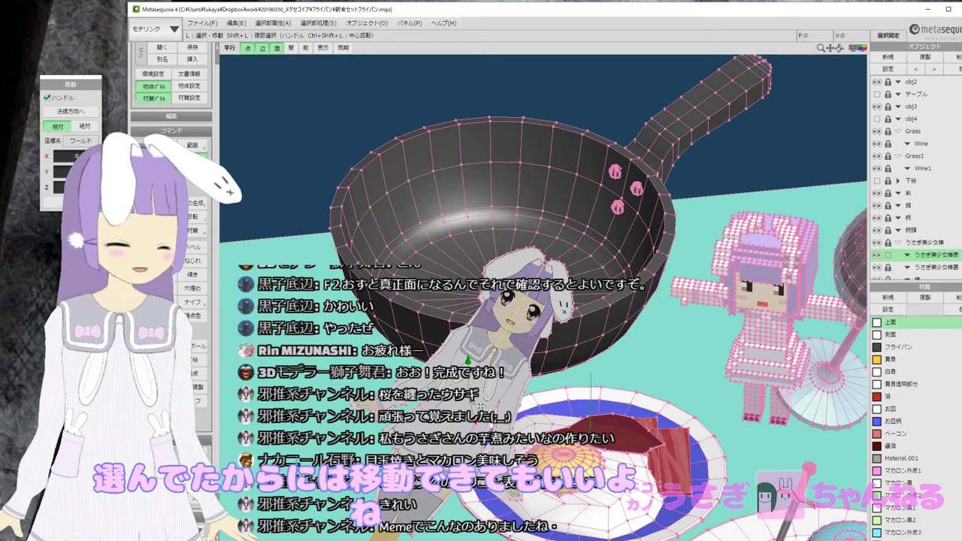
pyautogui.moveTo(478, 402)
pyautogui.mouseDown()
pyautogui.moveTo(470, 389)
pyautogui.moveTo(628, 472)
pyautogui.moveTo(575, 445)
pyautogui.moveTo(497, 425)
pyautogui.moveTo(467, 395)
pyautogui.mouseUp()
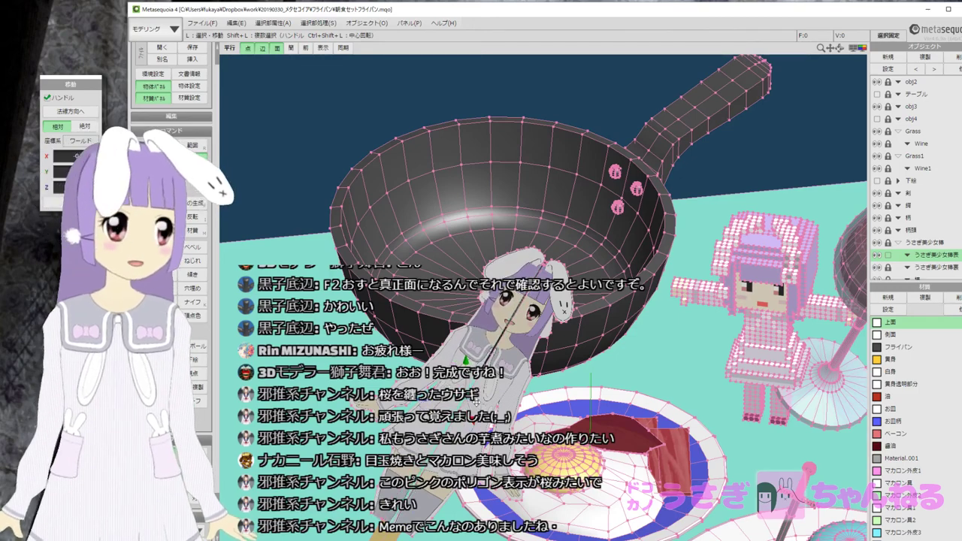
pyautogui.scroll(10, 488, 325)
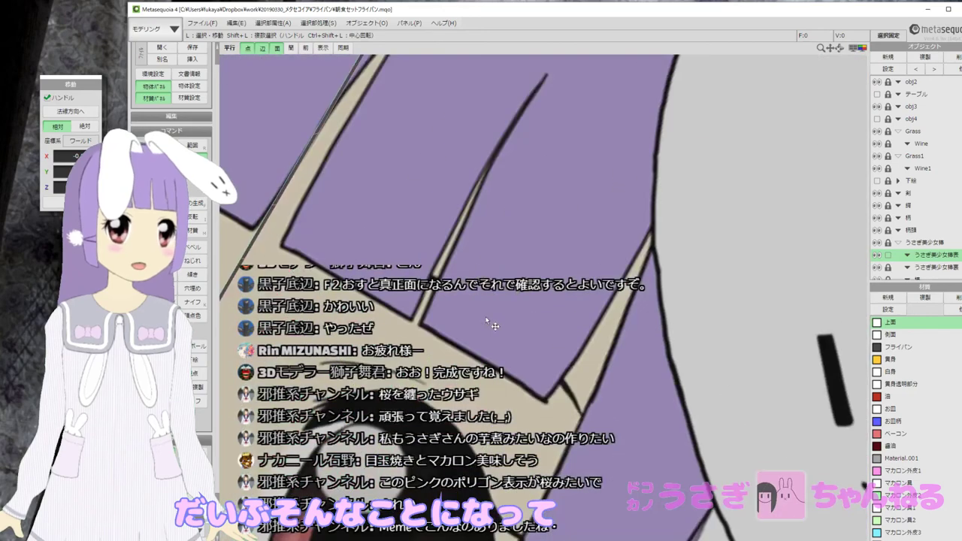
# Area-select the two vertices at the top end of the front panel's seam between the ears.
pyautogui.scroll(3, 578, 359)
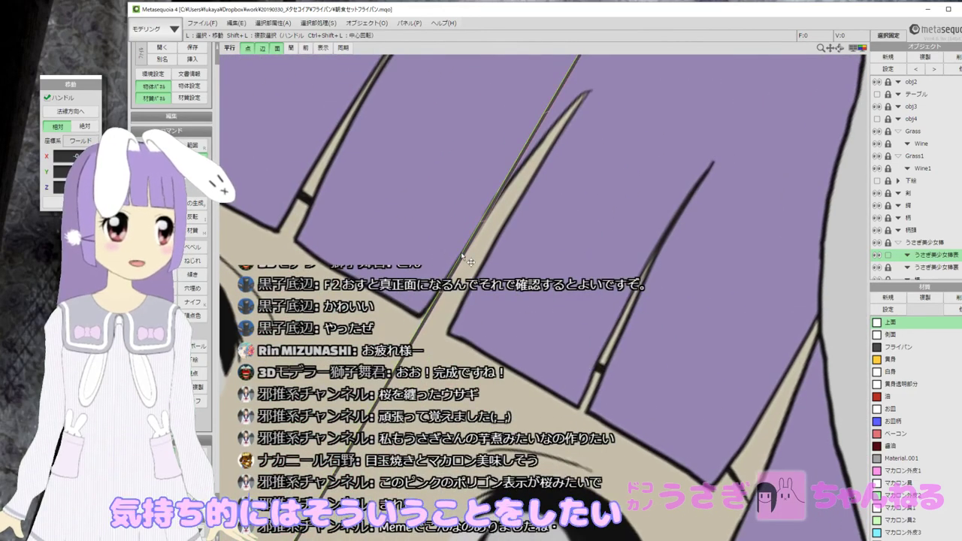
pyautogui.scroll(-3, 470, 259)
pyautogui.moveTo(505, 258); pyautogui.dragTo(491, 388, button='middle')
pyautogui.moveTo(567, 318); pyautogui.dragTo(537, 338, button='middle')
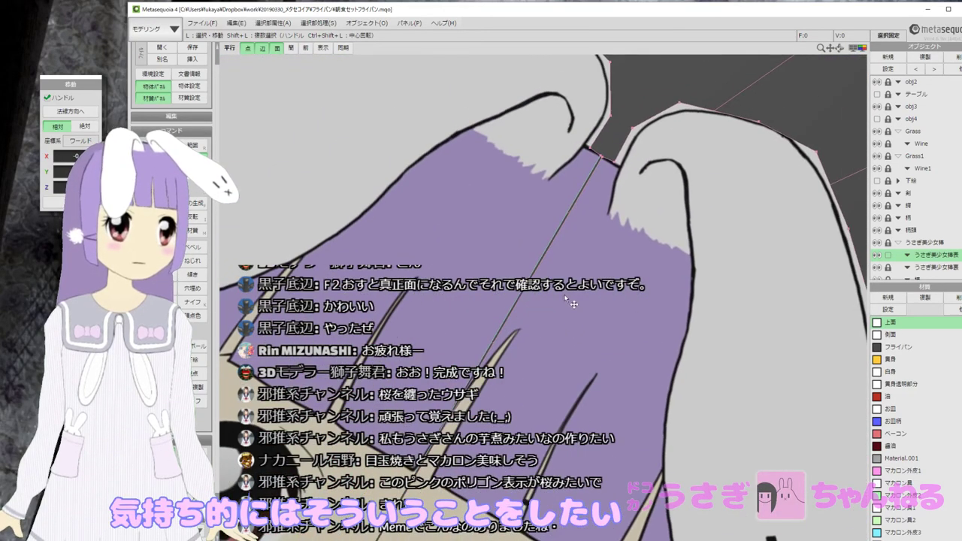
pyautogui.scroll(4, 564, 260)
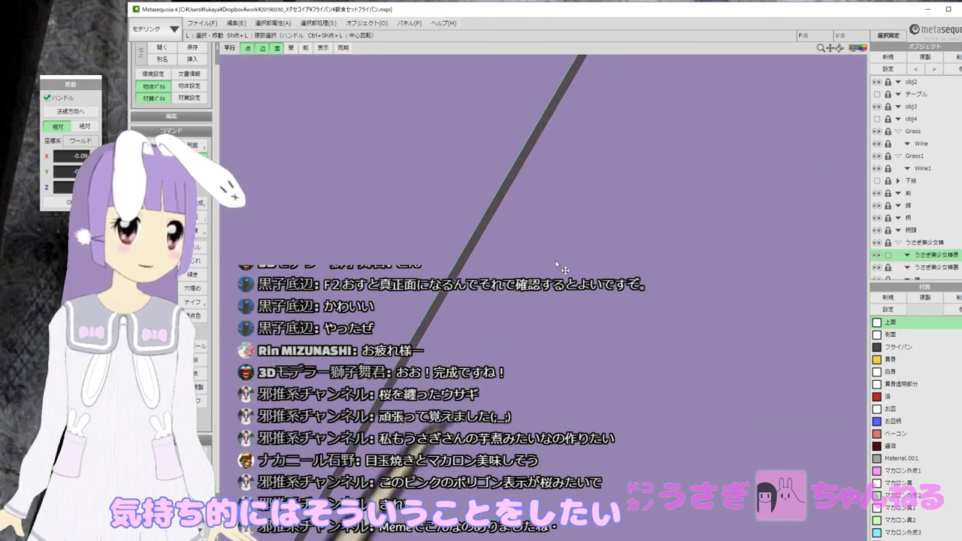
pyautogui.scroll(-3, 555, 260)
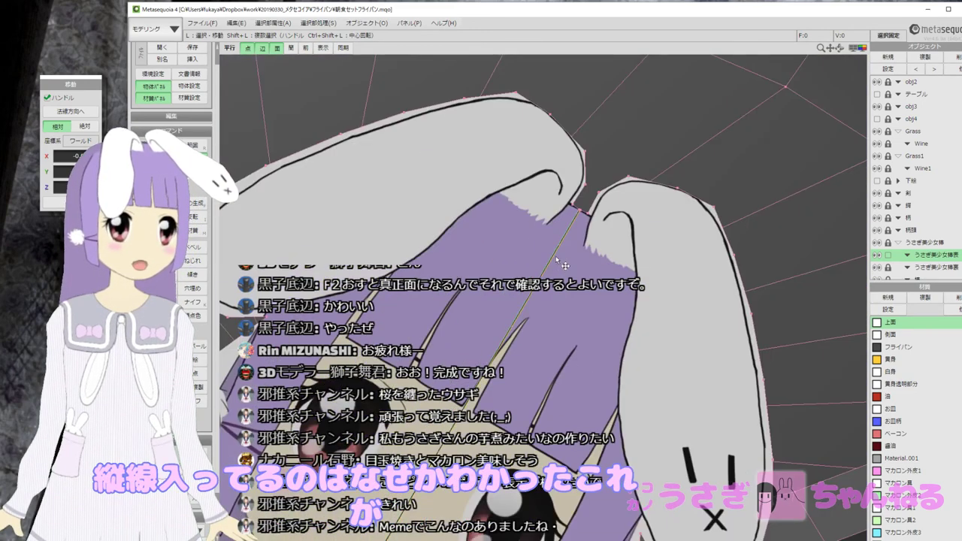
pyautogui.scroll(4, 556, 258)
pyautogui.moveTo(556, 257); pyautogui.dragTo(504, 400, button='middle')
pyautogui.moveTo(574, 281); pyautogui.dragTo(508, 365, button='middle')
pyautogui.moveTo(559, 281); pyautogui.dragTo(508, 313, button='middle')
pyautogui.click(194, 145)
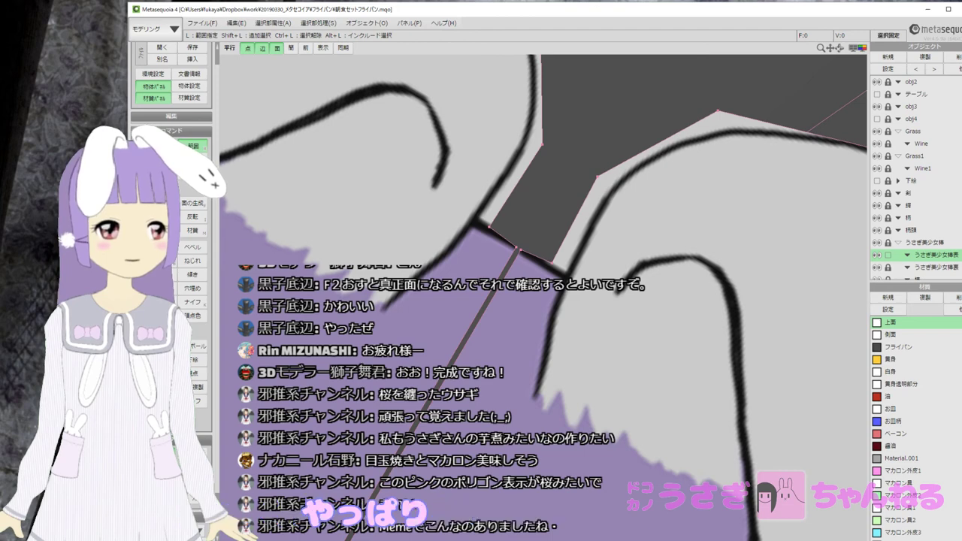
pyautogui.moveTo(503, 236); pyautogui.dragTo(528, 264)
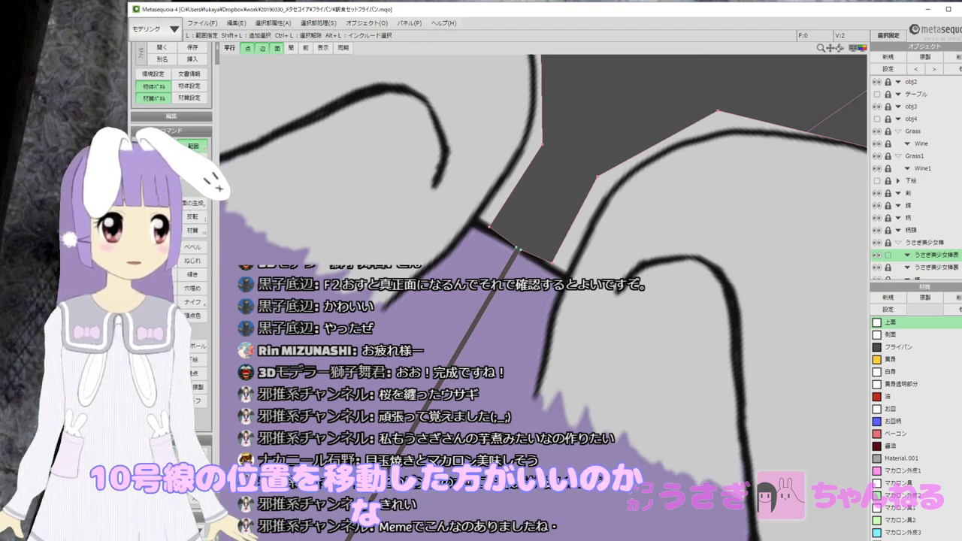
# Scale the two selected seam vertices toward each other by a factor of about 0.09.
pyautogui.click(153, 174)
pyautogui.moveTo(520, 248); pyautogui.dragTo(201, 121)
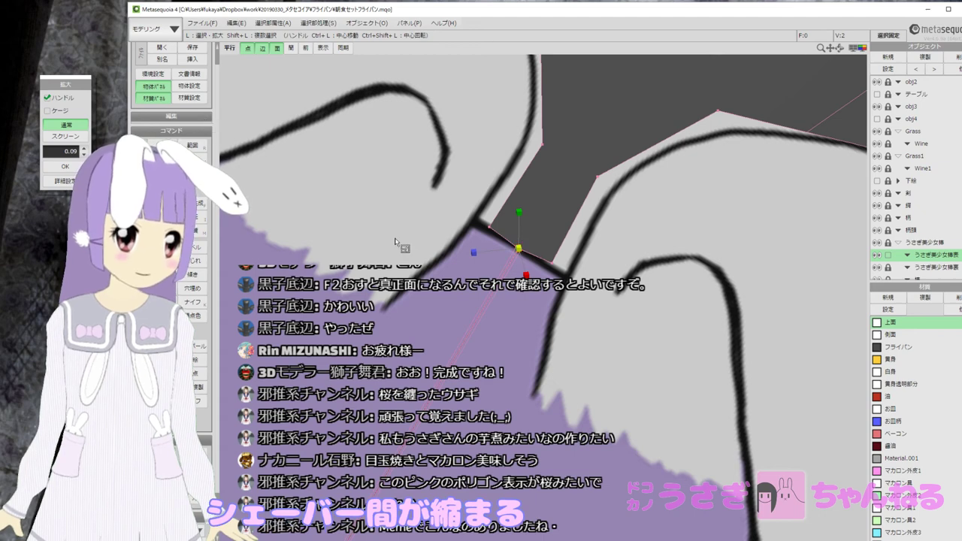
pyautogui.scroll(5, 482, 258)
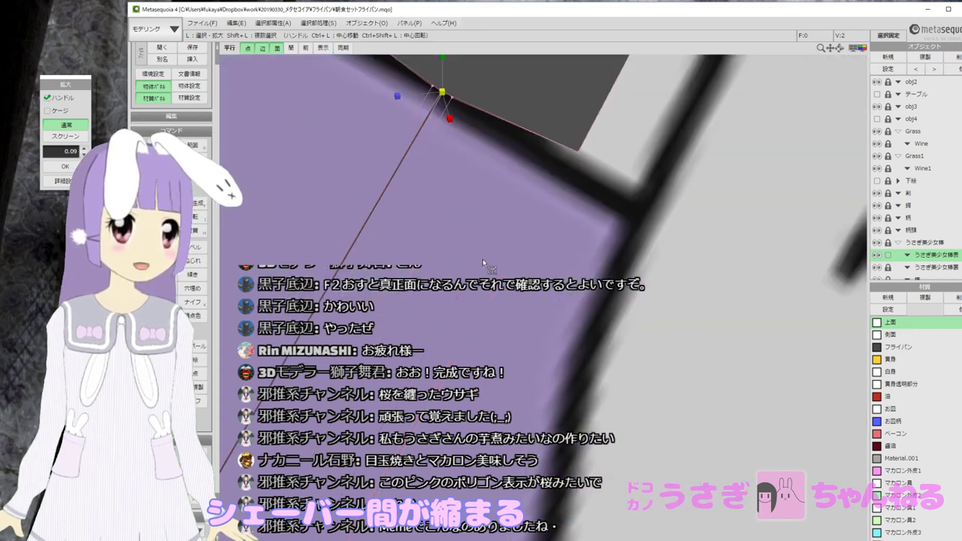
pyautogui.scroll(-3, 482, 258)
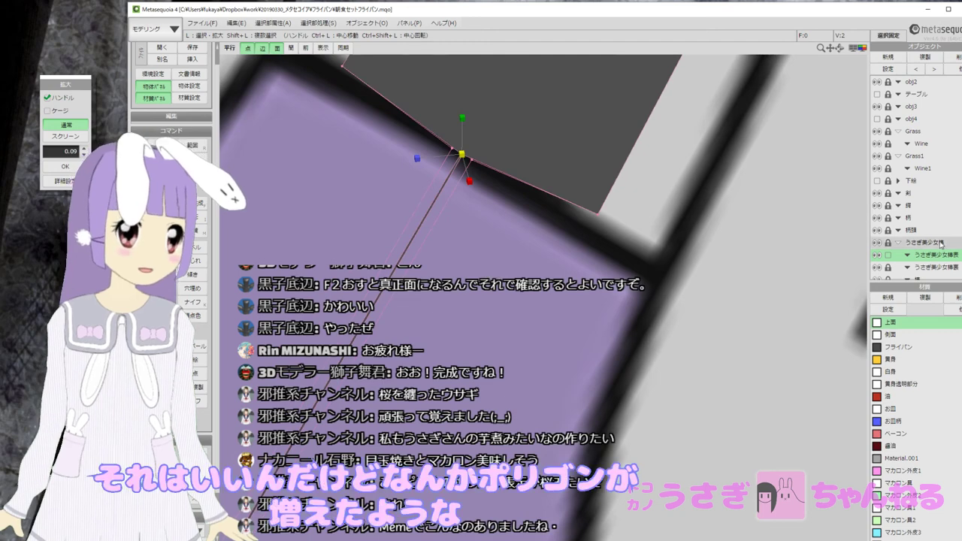
# Toggle the back panel object うさぎ美少女棒裏 on and off for comparison and leave it hidden.
pyautogui.click(876, 267)
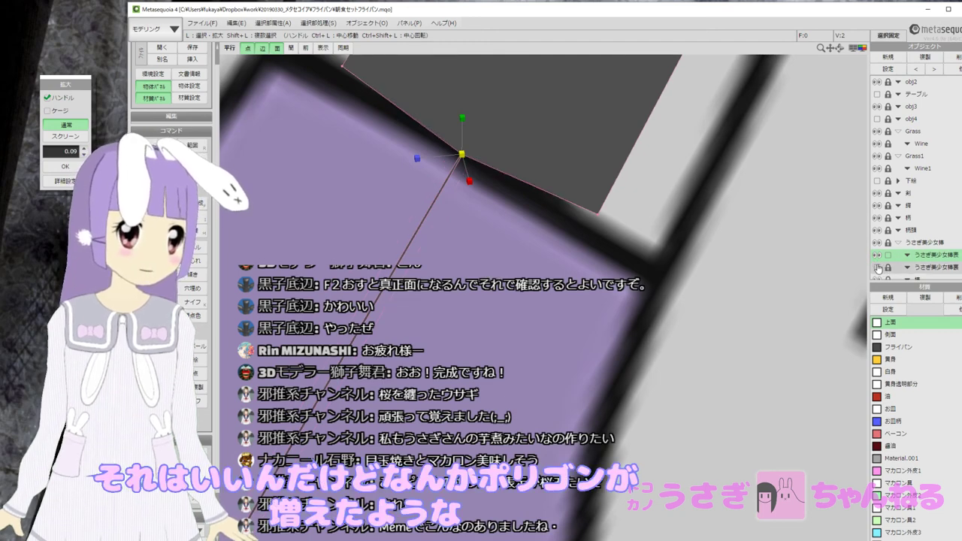
pyautogui.click(877, 267)
pyautogui.click(877, 267)
pyautogui.click(877, 268)
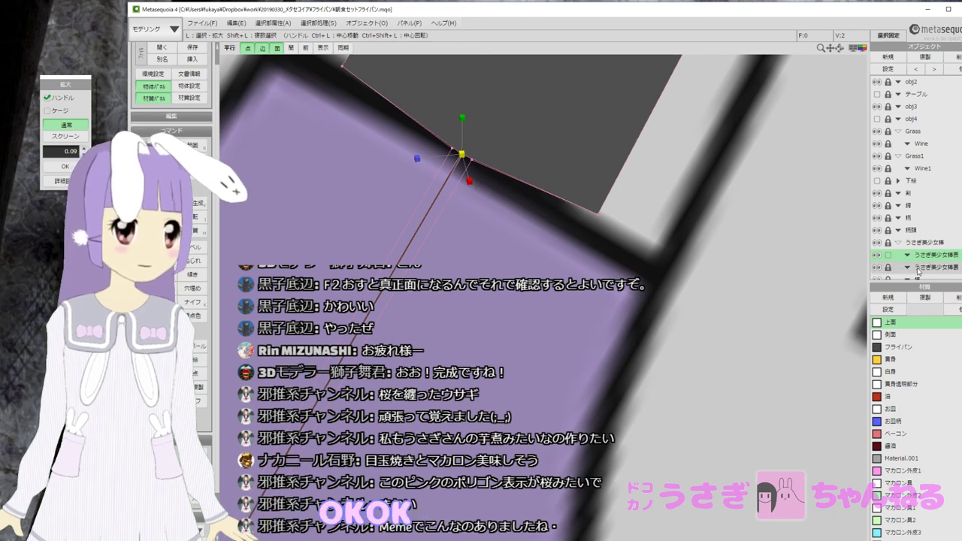
pyautogui.click(874, 268)
pyautogui.click(875, 268)
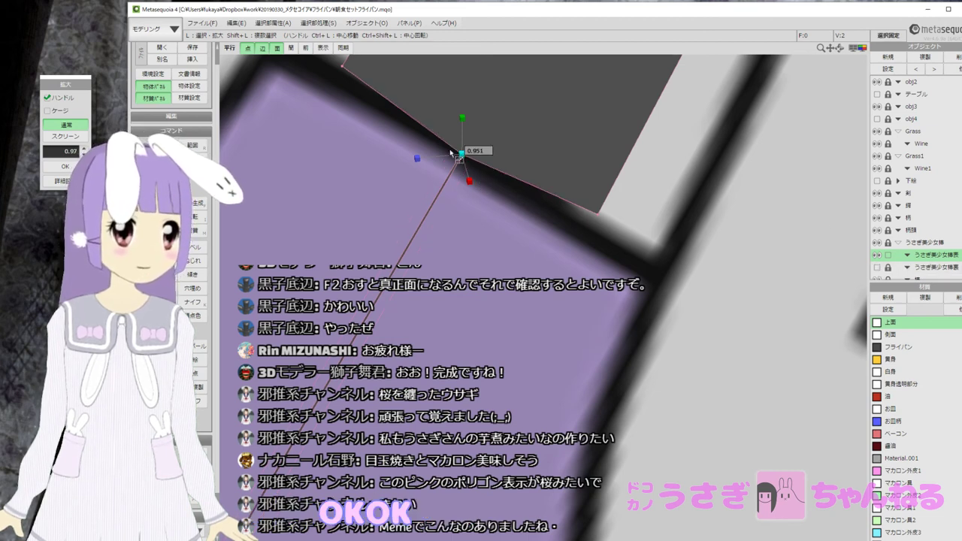
# Scale the two vertices at the seam's top end still closer together and join them into one.
pyautogui.moveTo(461, 153); pyautogui.dragTo(390, 138)
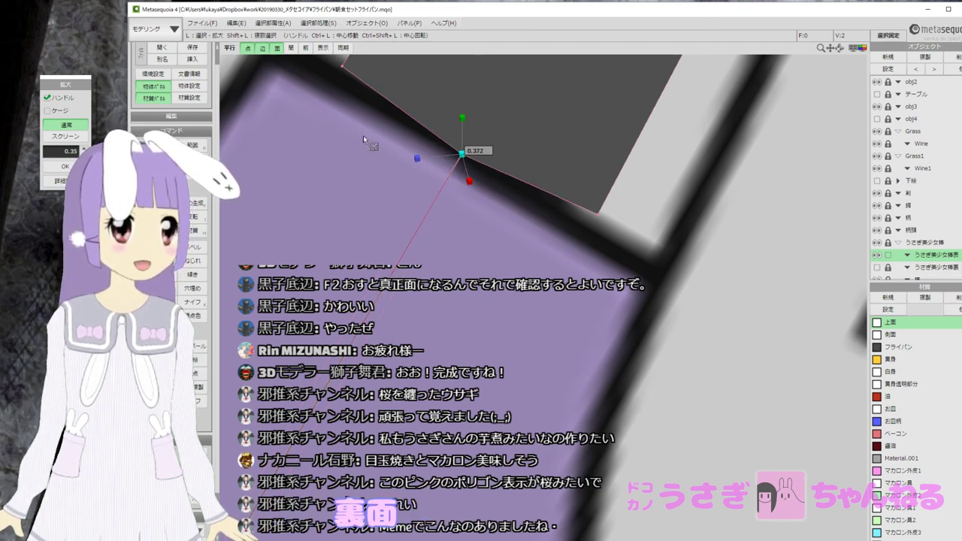
pyautogui.hotkey('ctrl', 'j')
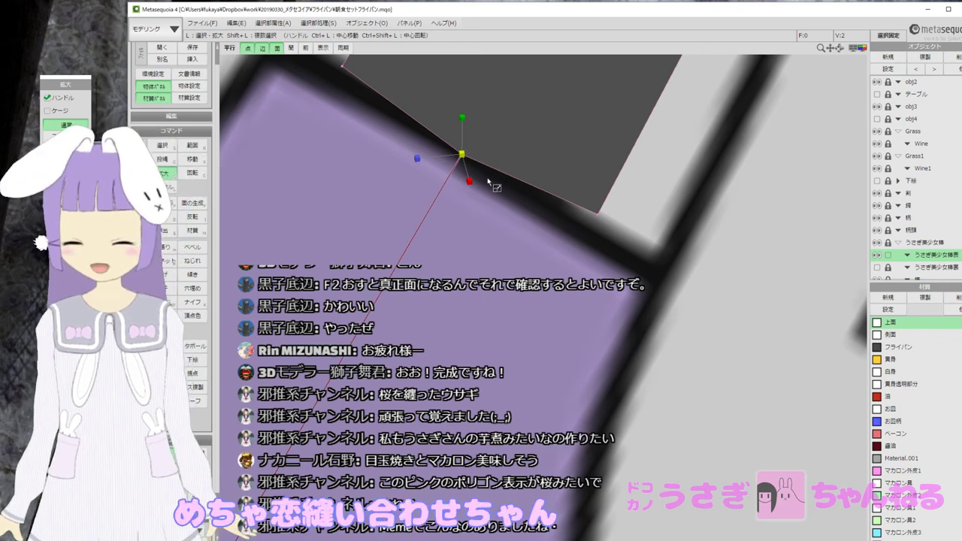
# Area-select the two vertices at the front panel seam's bottom end, where it meets the stick, and join them into one.
pyautogui.scroll(-5, 456, 214)
pyautogui.moveTo(454, 252); pyautogui.dragTo(594, 59, button='middle')
pyautogui.scroll(5, 710, 75)
pyautogui.scroll(-5, 710, 75)
pyautogui.moveTo(530, 481); pyautogui.dragTo(752, 23, button='middle')
pyautogui.moveTo(560, 519); pyautogui.dragTo(809, 102, button='middle')
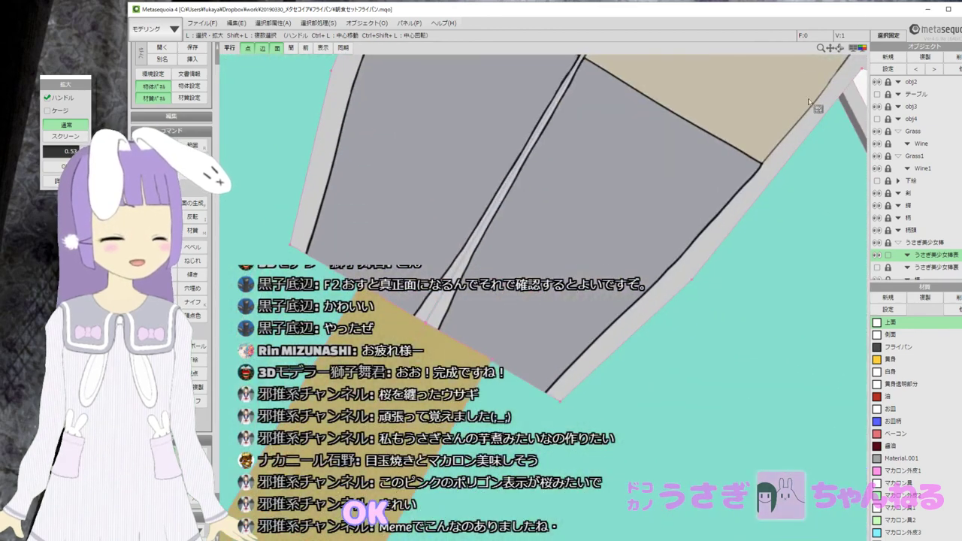
pyautogui.scroll(2, 454, 365)
pyautogui.click(425, 327)
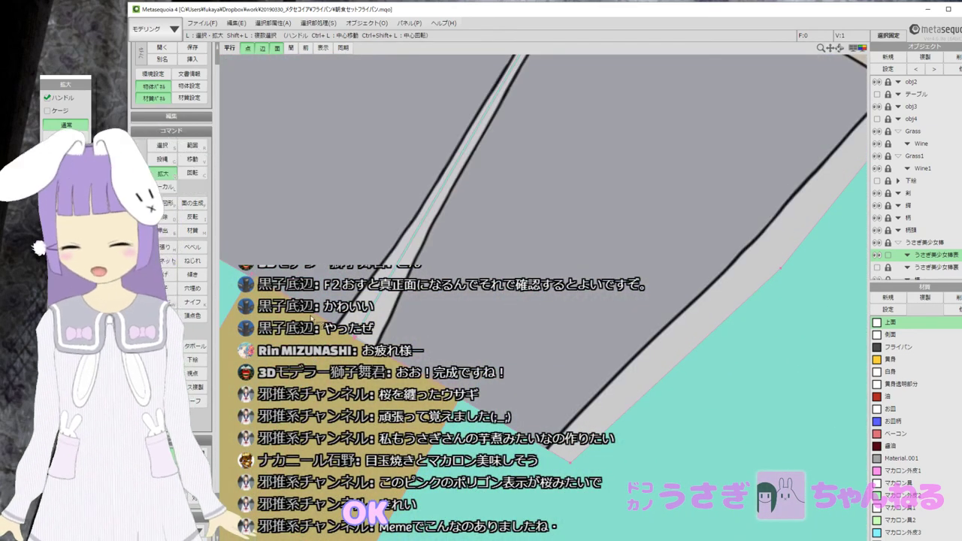
pyautogui.hotkey('ctrl', 'j')
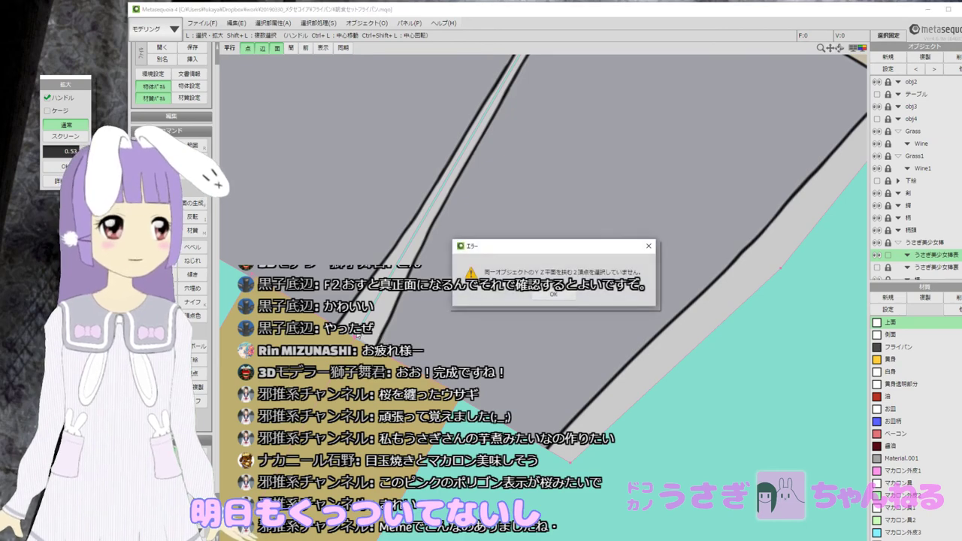
pyautogui.click(558, 295)
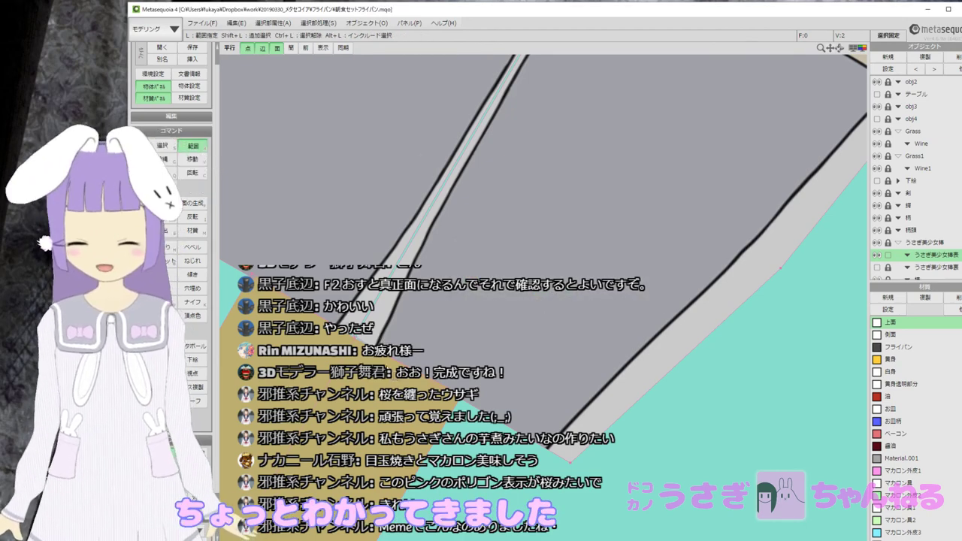
pyautogui.hotkey('ctrl', 'j')
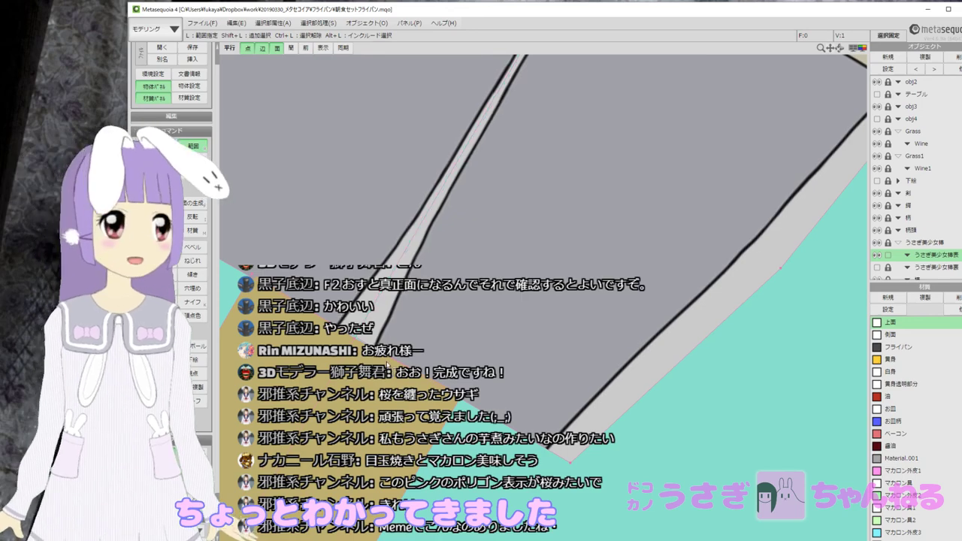
# Hide and lock the front panel object, and show and unlock the back panel object for editing from behind.
pyautogui.click(877, 256)
pyautogui.moveTo(439, 323)
pyautogui.mouseDown(button='right')
pyautogui.moveTo(374, 305)
pyautogui.moveTo(447, 318)
pyautogui.mouseUp(button='right')
pyautogui.scroll(-5, 446, 319)
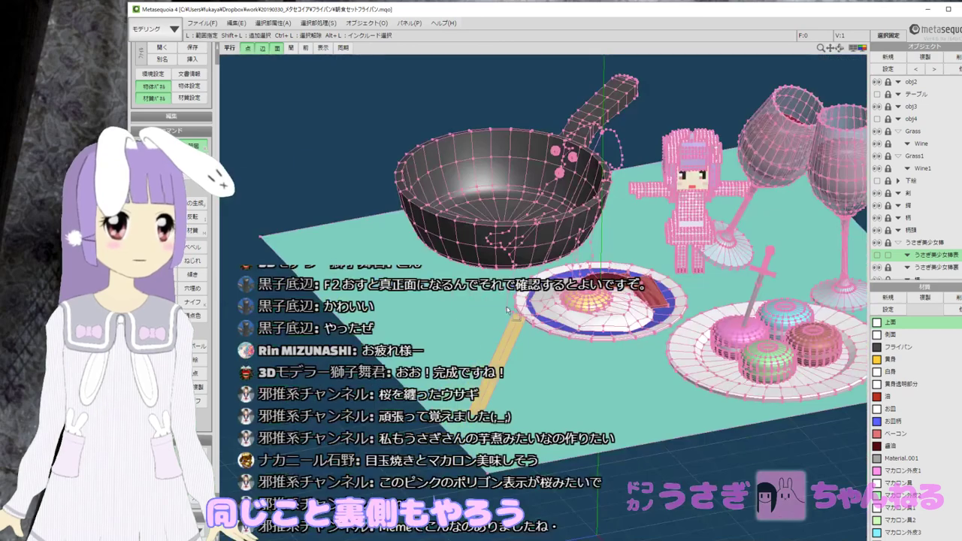
pyautogui.moveTo(535, 306); pyautogui.dragTo(398, 299, button='right')
pyautogui.scroll(8, 514, 213)
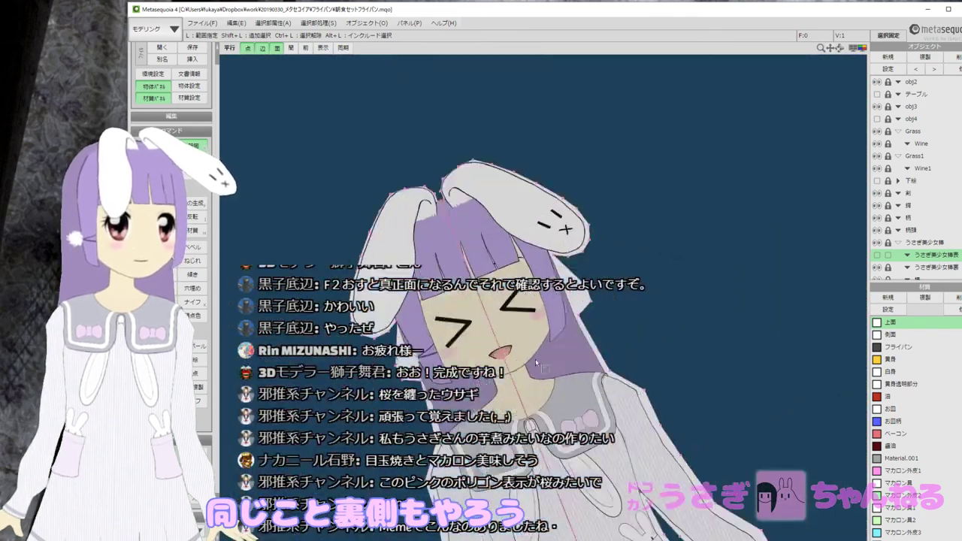
pyautogui.moveTo(503, 249); pyautogui.dragTo(582, 380, button='middle')
pyautogui.scroll(2, 490, 302)
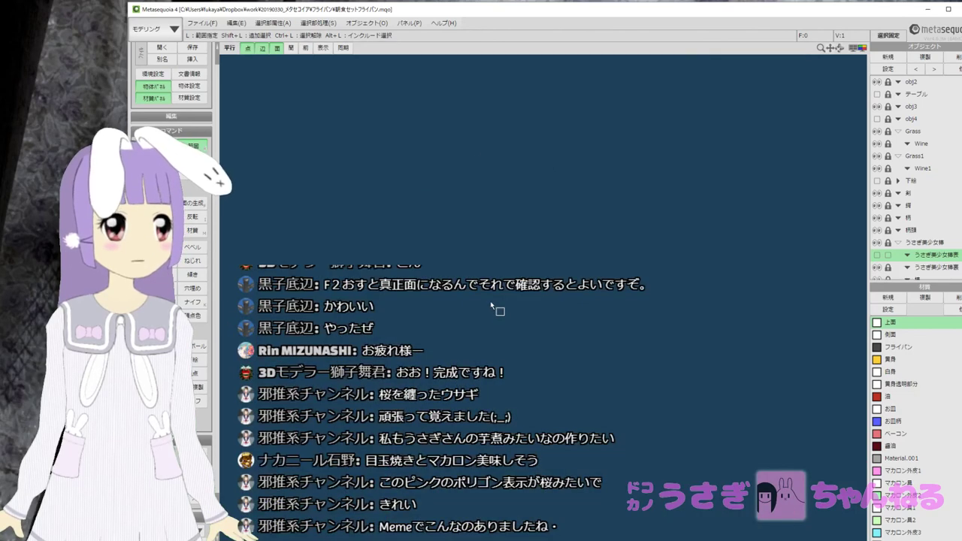
pyautogui.scroll(-1, 491, 302)
pyautogui.moveTo(490, 304); pyautogui.dragTo(484, 248, button='right')
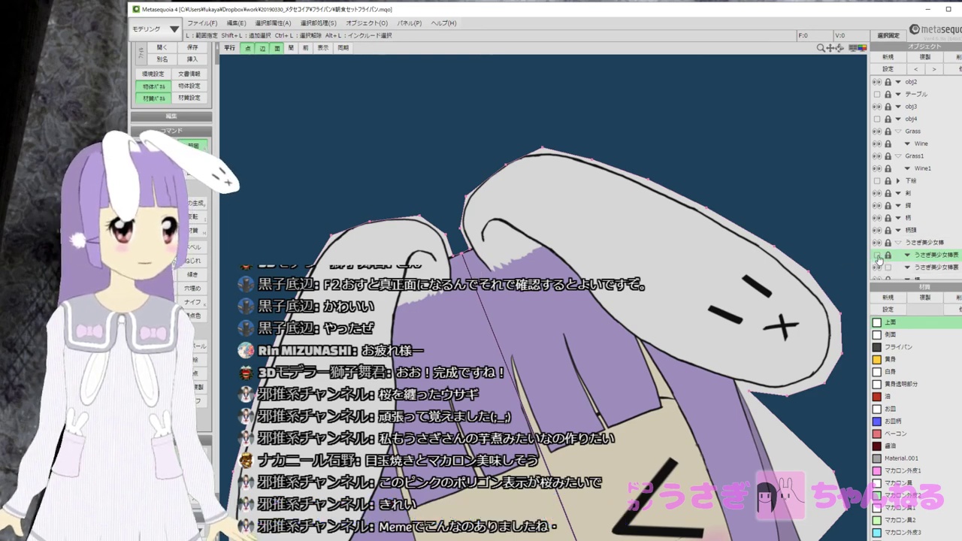
# Area-select the vertices at the top end of the back panel's seam between the ears and join them into one.
pyautogui.click(877, 258)
pyautogui.click(877, 257)
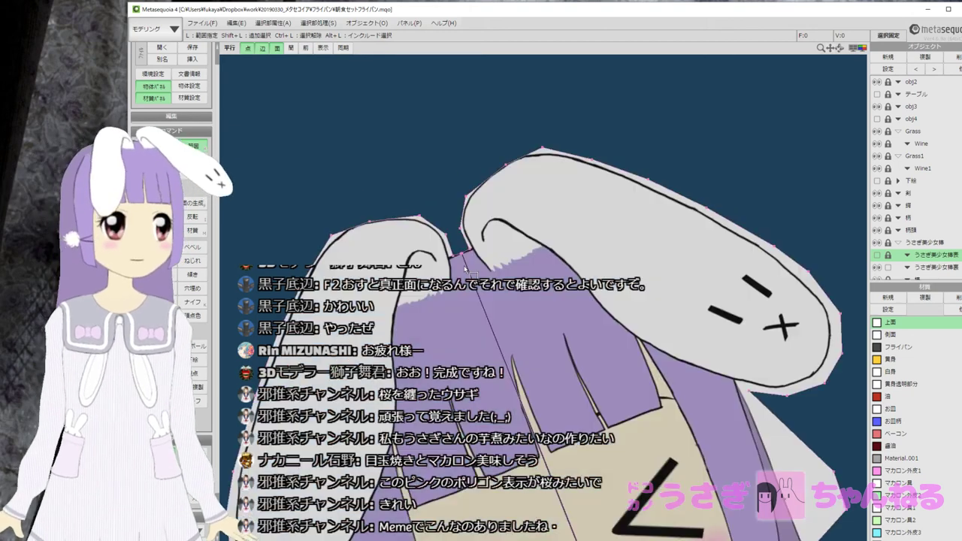
pyautogui.moveTo(454, 242); pyautogui.dragTo(469, 263)
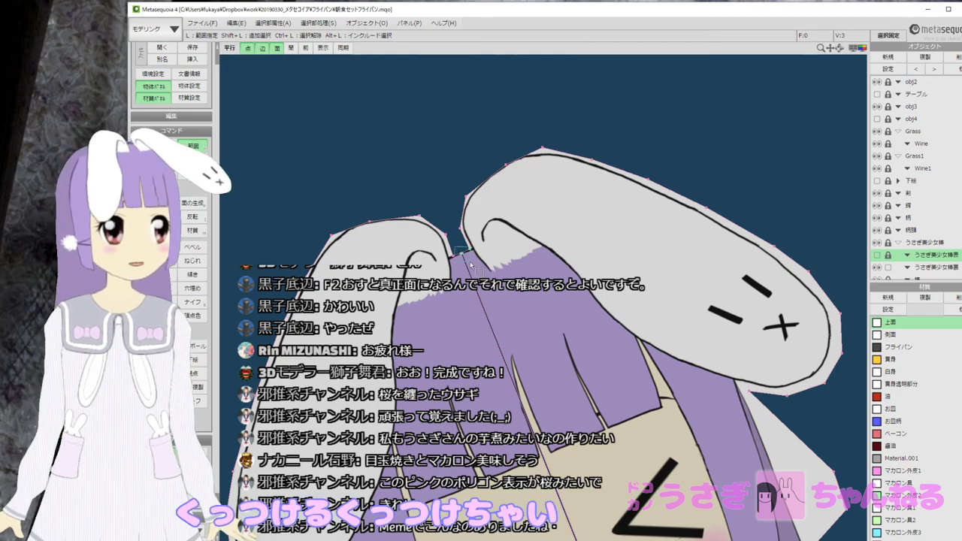
pyautogui.hotkey('ctrl', 'j')
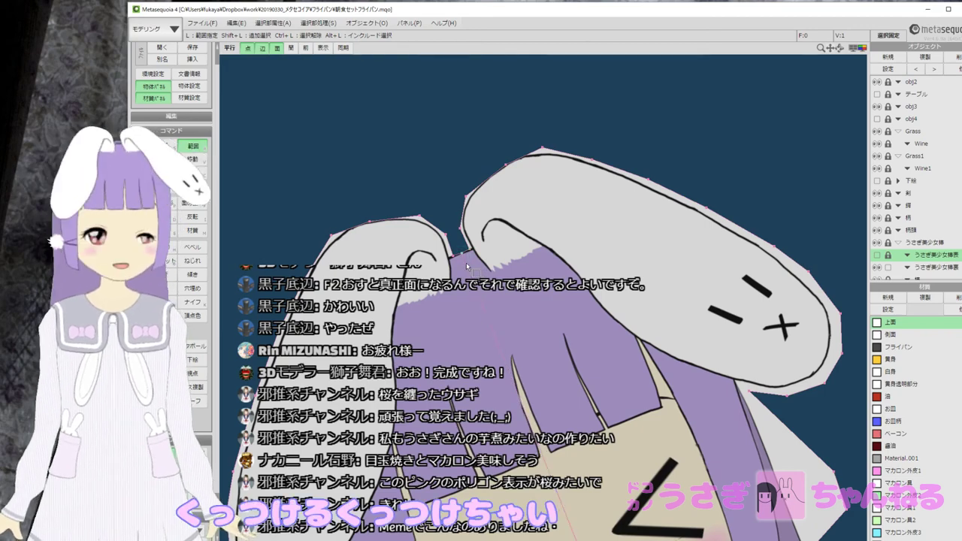
# Area-select the two vertices at the bottom end of the back panel's seam, next to the stick, and join them.
pyautogui.moveTo(515, 336); pyautogui.dragTo(489, 253, button='middle')
pyautogui.moveTo(586, 465); pyautogui.dragTo(502, 206, button='middle')
pyautogui.moveTo(624, 444); pyautogui.dragTo(450, 126, button='middle')
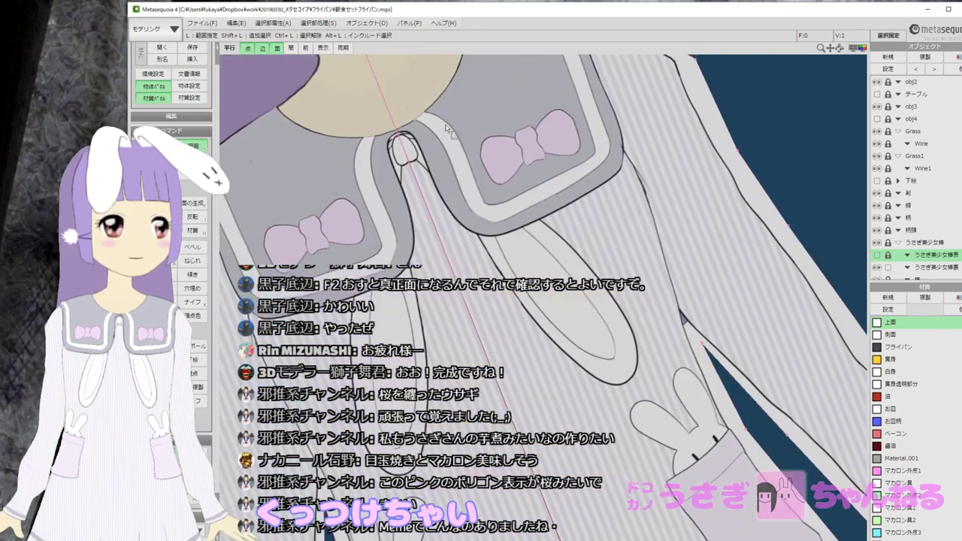
pyautogui.moveTo(586, 368); pyautogui.dragTo(415, 12, button='middle')
pyautogui.moveTo(545, 376); pyautogui.dragTo(401, 47, button='middle')
pyautogui.moveTo(582, 357); pyautogui.dragTo(406, 72, button='middle')
pyautogui.moveTo(526, 353); pyautogui.dragTo(465, 221, button='middle')
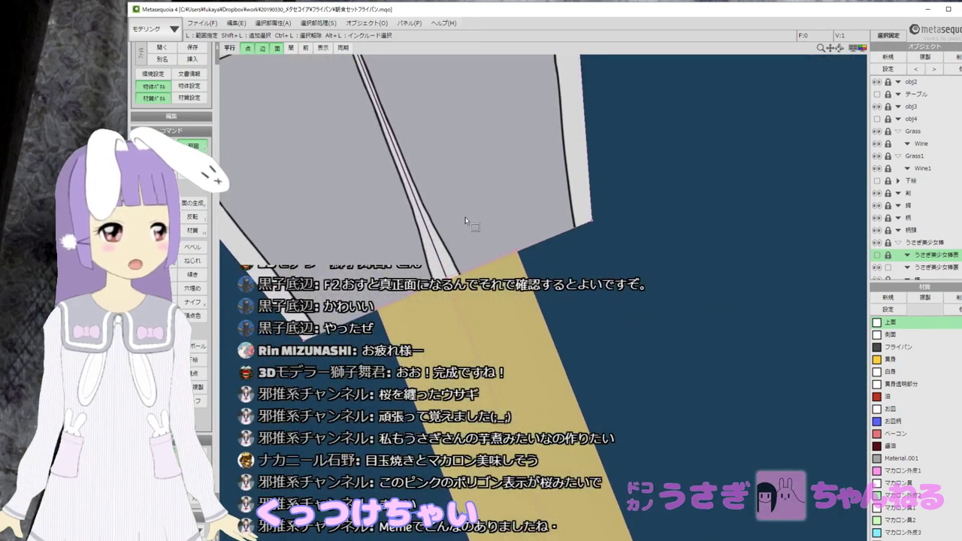
pyautogui.moveTo(433, 262); pyautogui.dragTo(469, 300)
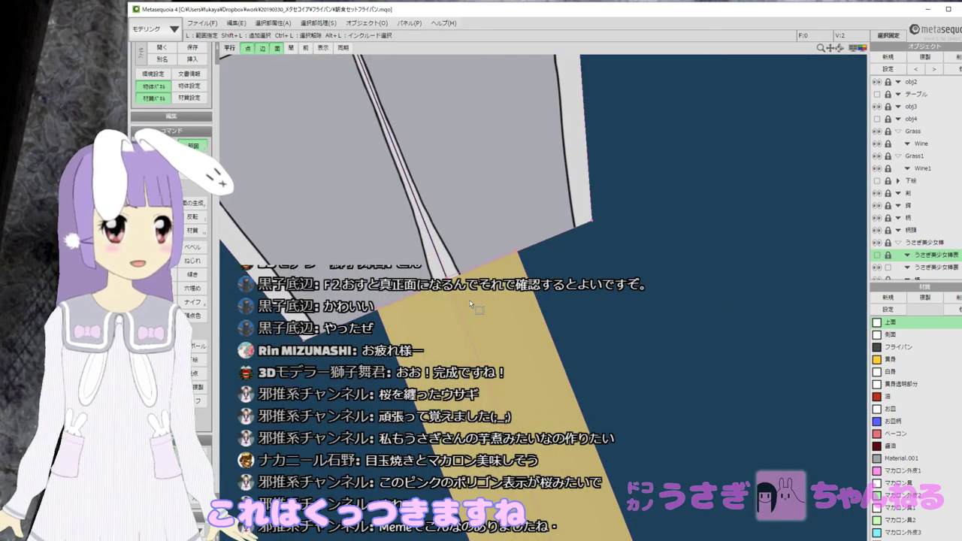
pyautogui.hotkey('ctrl', 'j')
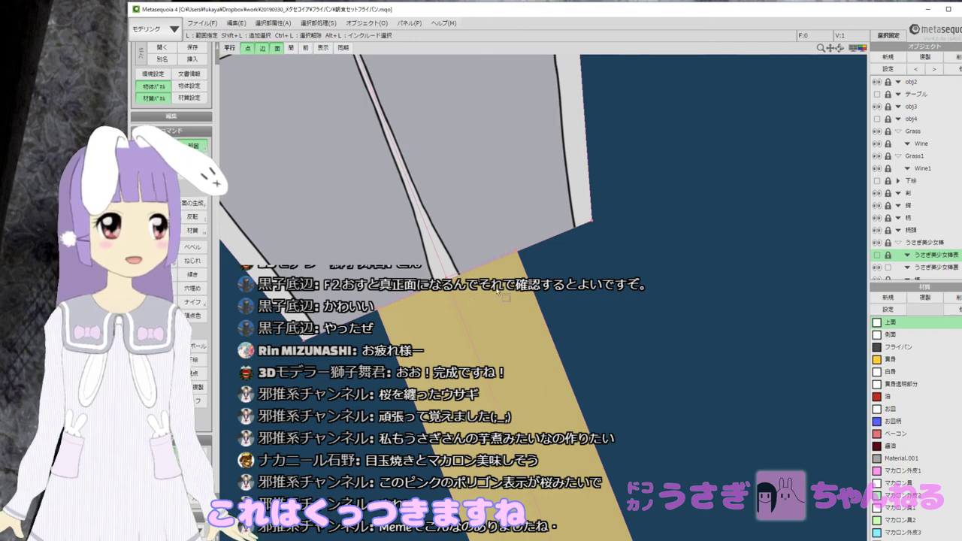
# Lock the back panel, show the front panel again, and inspect the whole figure from the front in the scene.
pyautogui.click(888, 268)
pyautogui.click(877, 255)
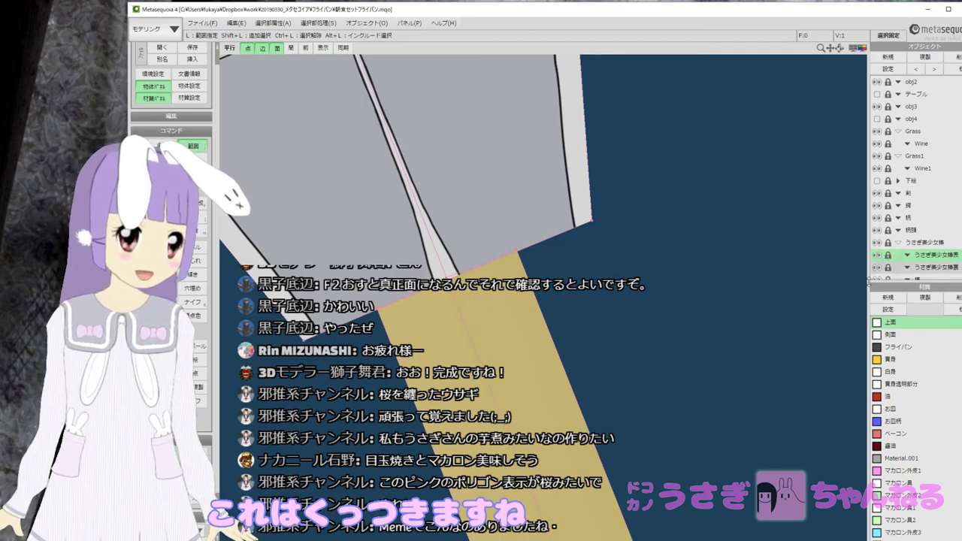
pyautogui.scroll(-7, 539, 216)
pyautogui.moveTo(502, 196); pyautogui.dragTo(419, 218, button='right')
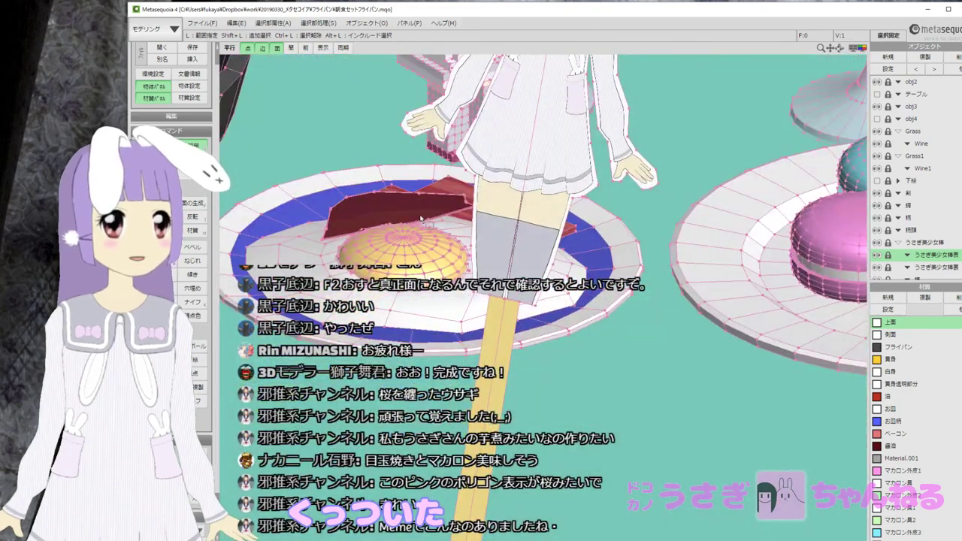
pyautogui.scroll(-5, 523, 174)
pyautogui.moveTo(535, 174); pyautogui.dragTo(478, 319, button='right')
pyautogui.scroll(3, 535, 200)
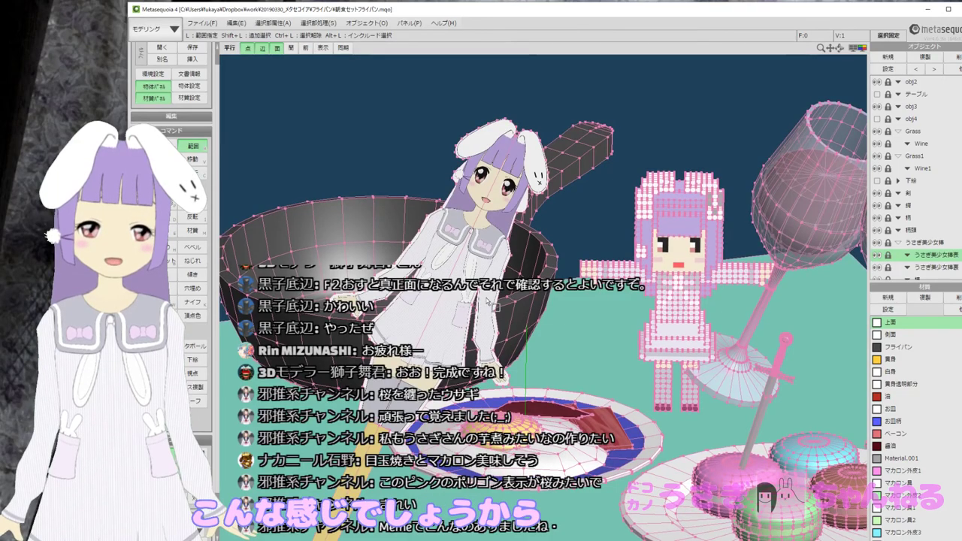
pyautogui.scroll(4, 484, 308)
pyautogui.moveTo(478, 300); pyautogui.dragTo(492, 295, button='right')
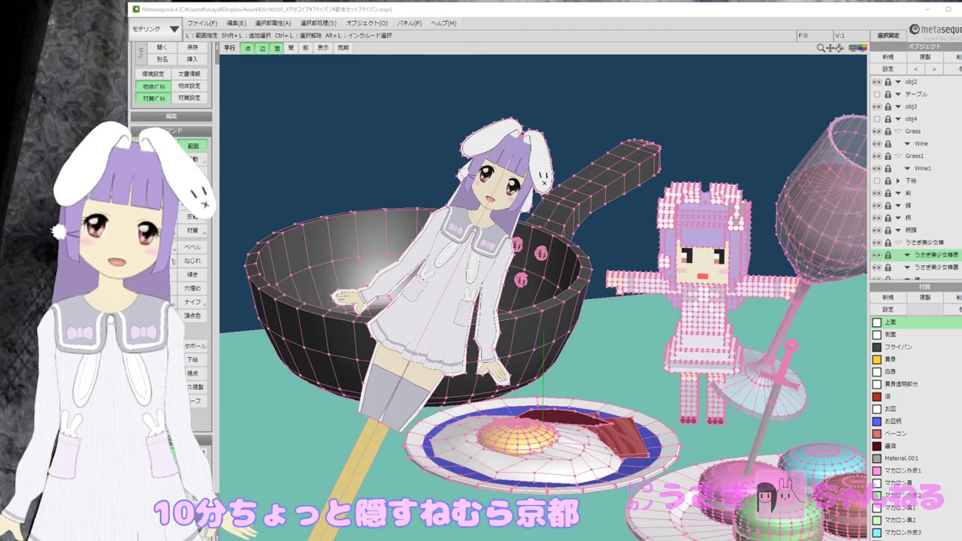
# Turn off the display of vertices and edges, leaving only the shaded faces visible in the scene.
pyautogui.click(247, 48)
pyautogui.click(276, 47)
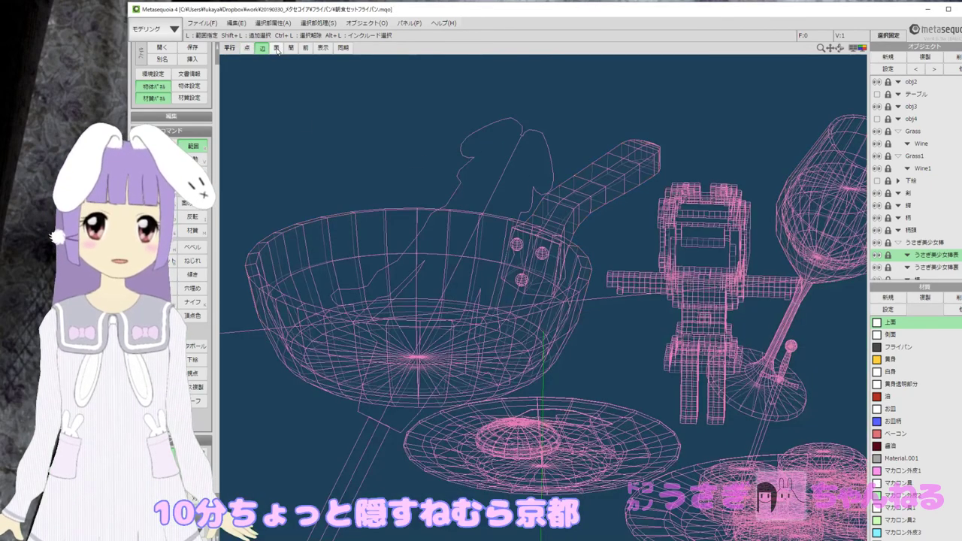
pyautogui.click(276, 47)
pyautogui.click(261, 47)
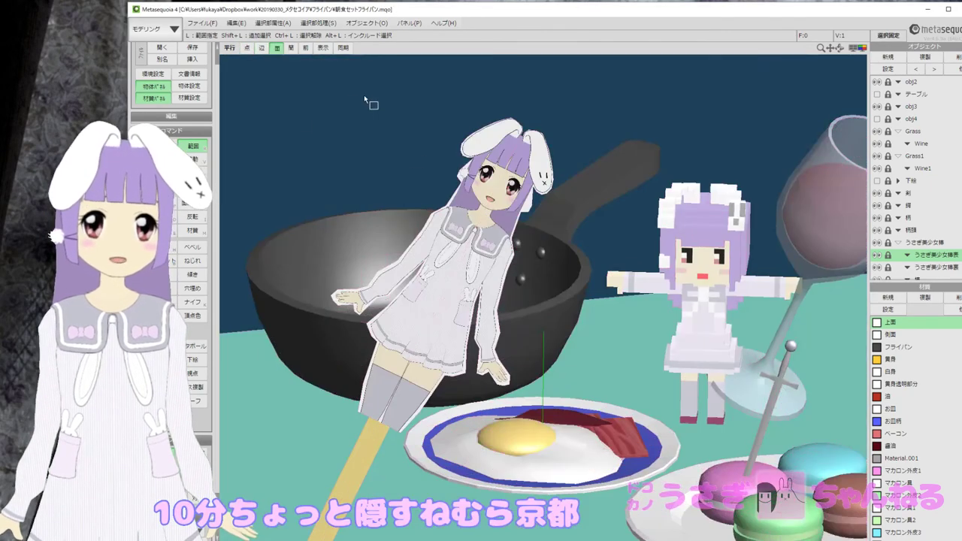
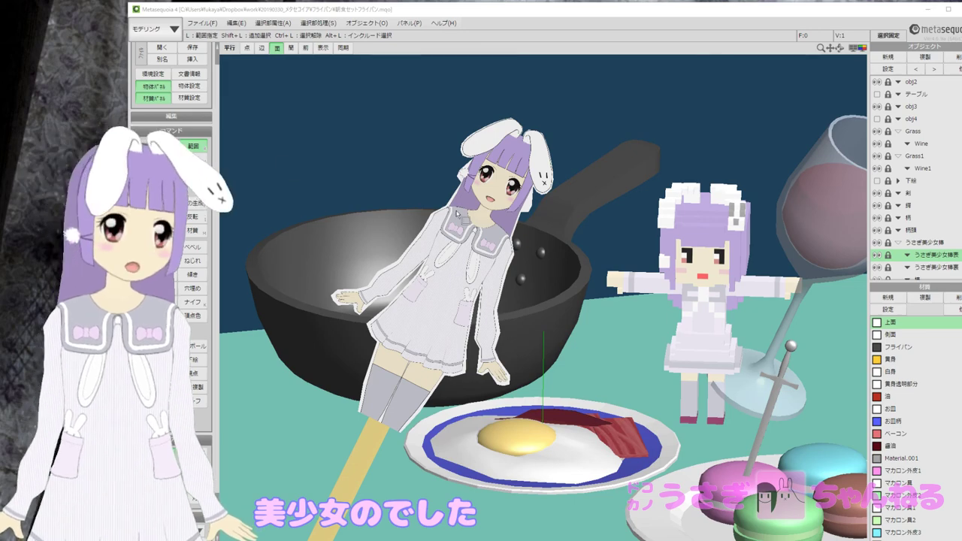
# Examine the back of the character panel from behind, together with the wine glasses, macarons and voxel figure.
pyautogui.moveTo(537, 225); pyautogui.dragTo(404, 228, button='right')
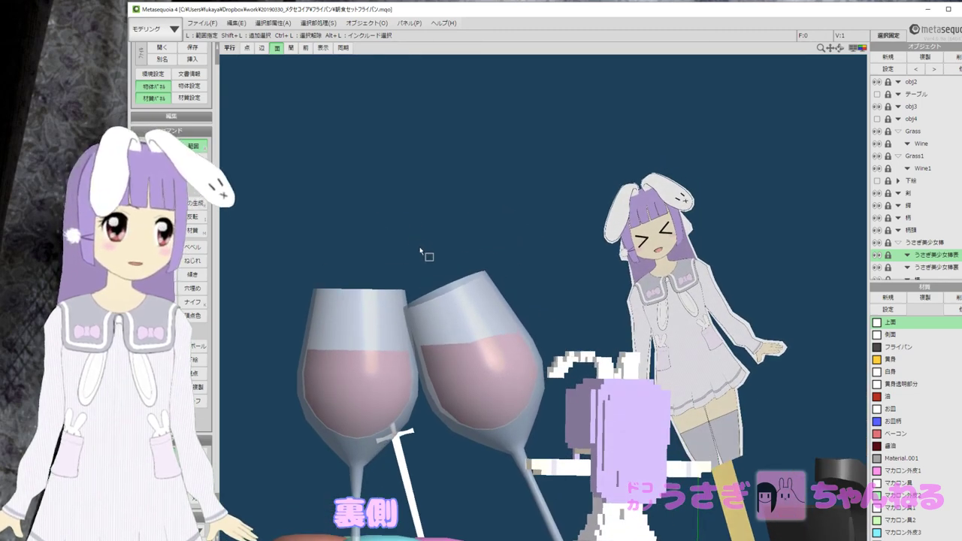
pyautogui.moveTo(419, 247); pyautogui.dragTo(429, 147, button='middle')
pyautogui.moveTo(430, 146); pyautogui.dragTo(424, 151, button='right')
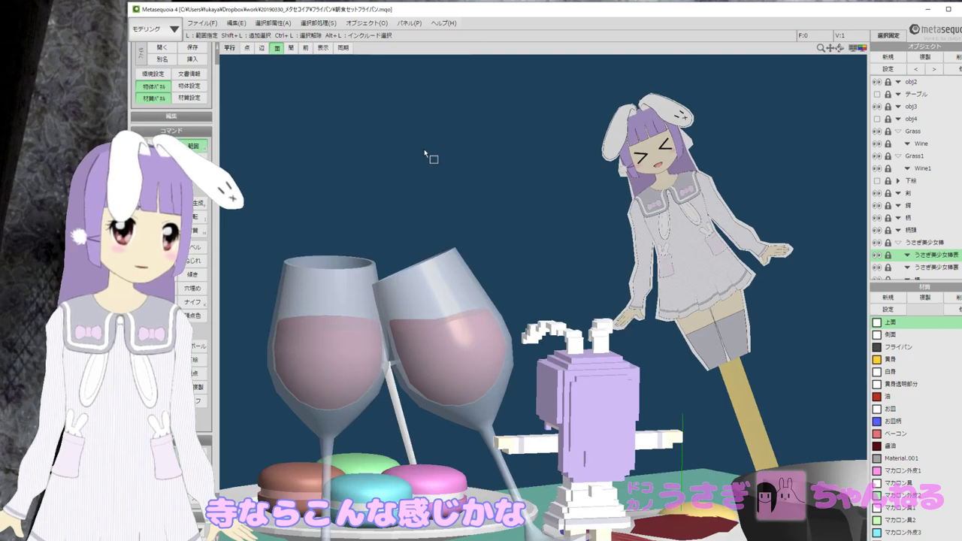
pyautogui.moveTo(424, 149); pyautogui.dragTo(432, 151, button='middle')
pyautogui.moveTo(433, 153); pyautogui.dragTo(453, 156, button='right')
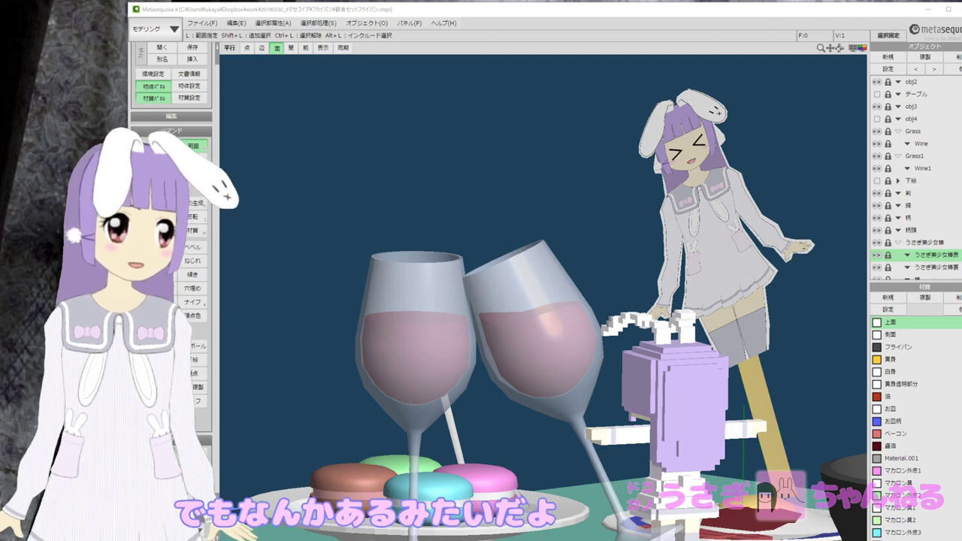
pyautogui.scroll(3, 455, 340)
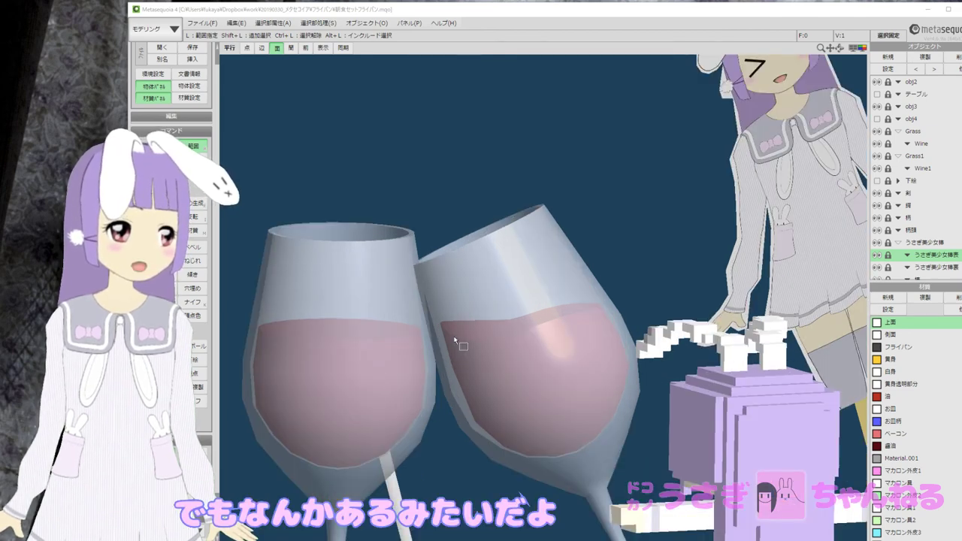
pyautogui.scroll(-3, 454, 334)
pyautogui.scroll(1, 545, 331)
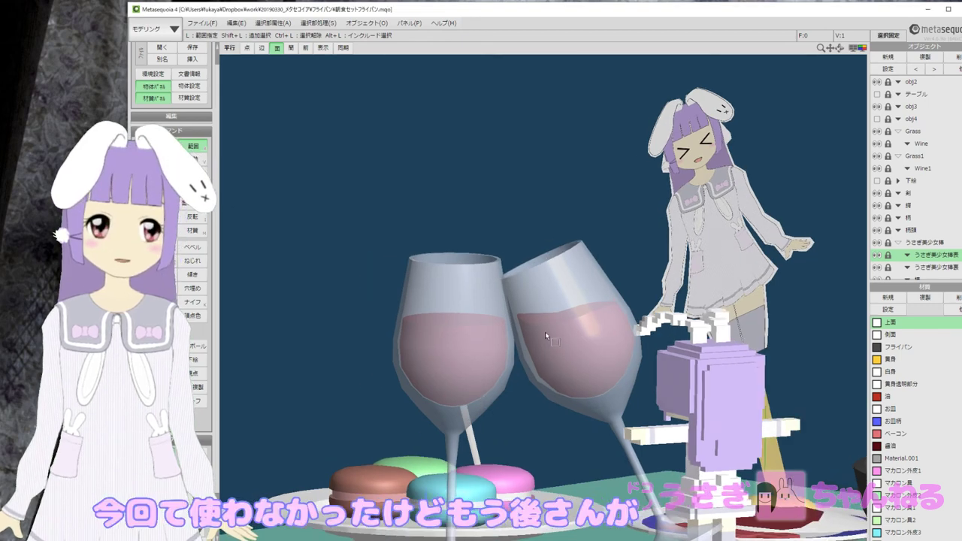
pyautogui.moveTo(545, 332); pyautogui.dragTo(540, 333, button='right')
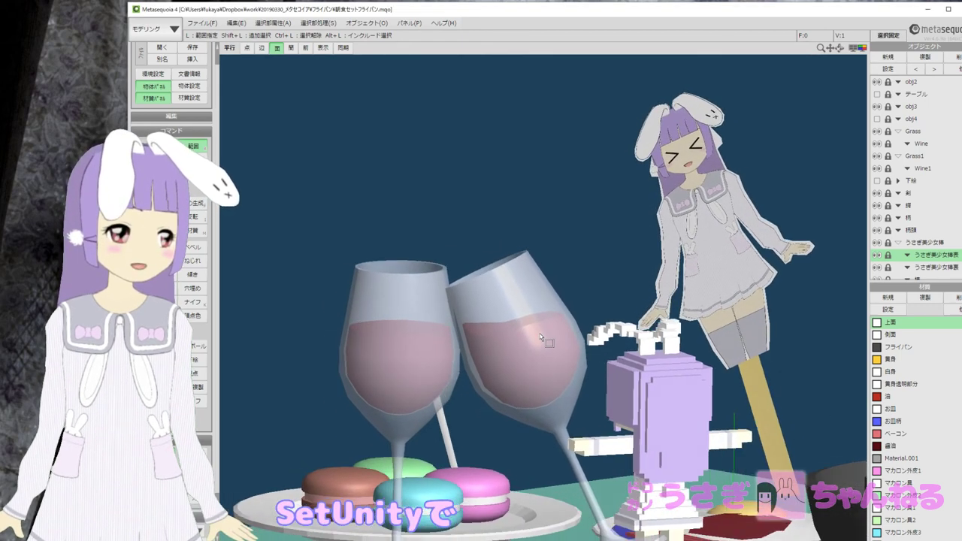
pyautogui.scroll(3, 539, 338)
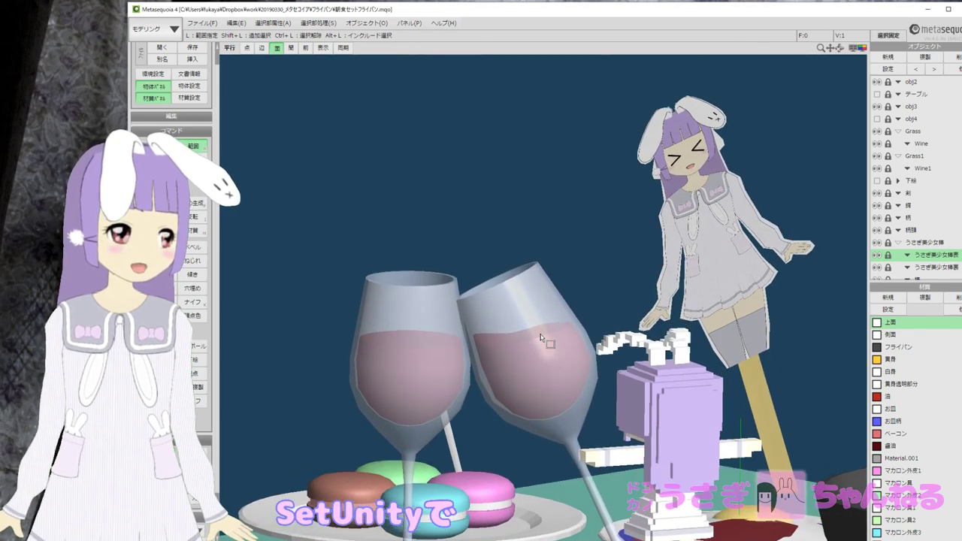
pyautogui.moveTo(539, 337); pyautogui.dragTo(524, 319, button='middle')
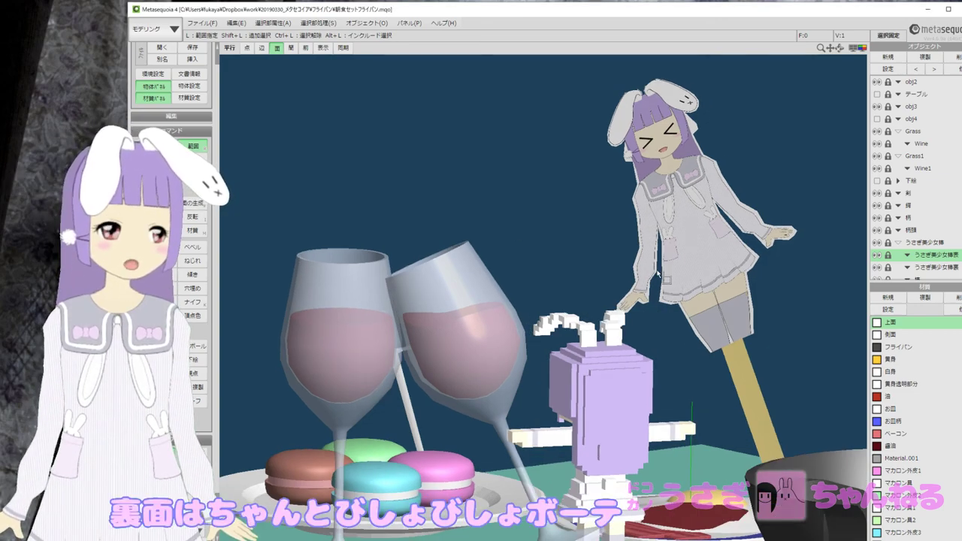
# Examine the scene from the front, and check the eye and mouth artwork on the character panel up close.
pyautogui.moveTo(657, 274); pyautogui.dragTo(505, 281, button='right')
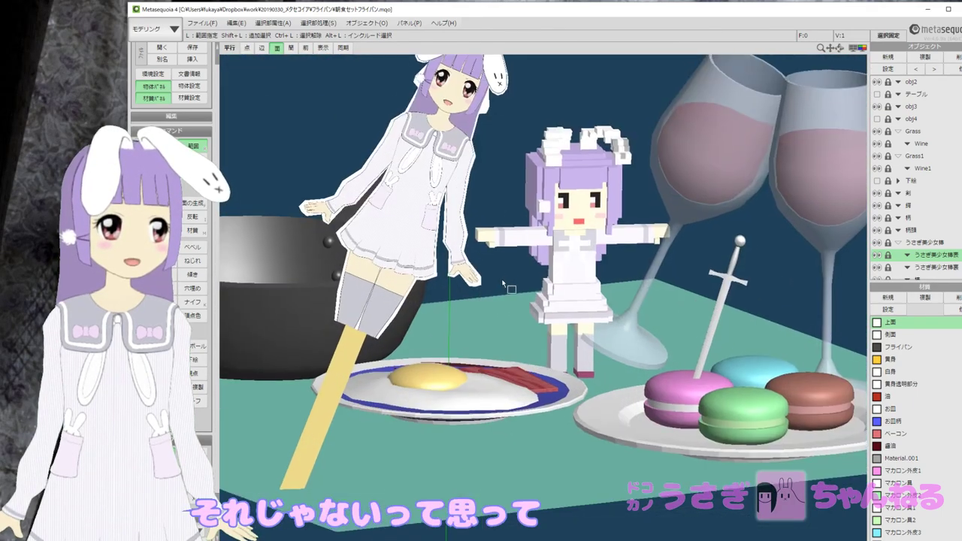
pyautogui.moveTo(505, 273); pyautogui.dragTo(498, 339, button='middle')
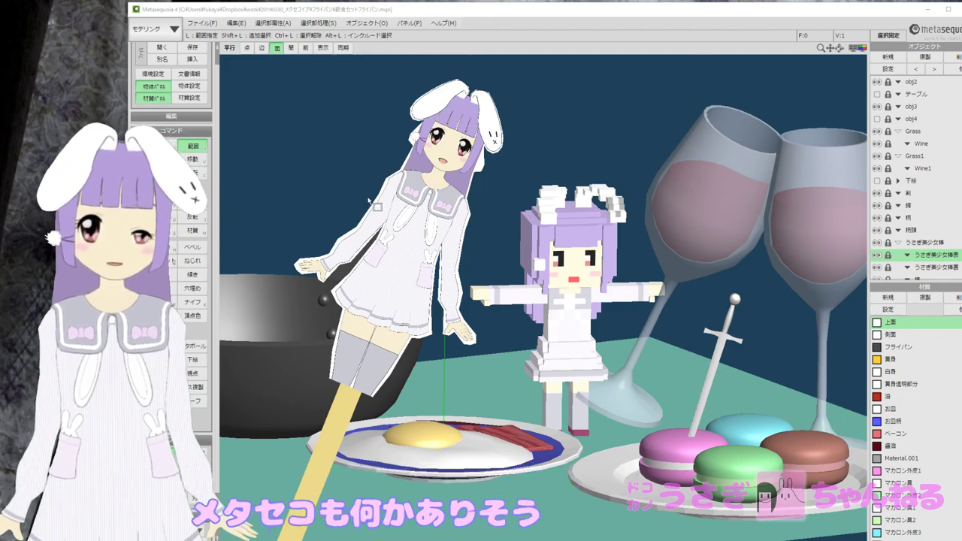
pyautogui.scroll(3, 369, 200)
pyautogui.moveTo(369, 201); pyautogui.dragTo(604, 413, button='middle')
pyautogui.scroll(4, 462, 324)
pyautogui.scroll(5, 574, 384)
pyautogui.moveTo(542, 323)
pyautogui.mouseDown(button='middle')
pyautogui.moveTo(644, 400)
pyautogui.moveTo(648, 418)
pyautogui.mouseUp(button='middle')
pyautogui.moveTo(661, 306); pyautogui.dragTo(642, 439, button='middle')
pyautogui.moveTo(704, 239); pyautogui.dragTo(662, 419, button='middle')
pyautogui.scroll(-2, 646, 368)
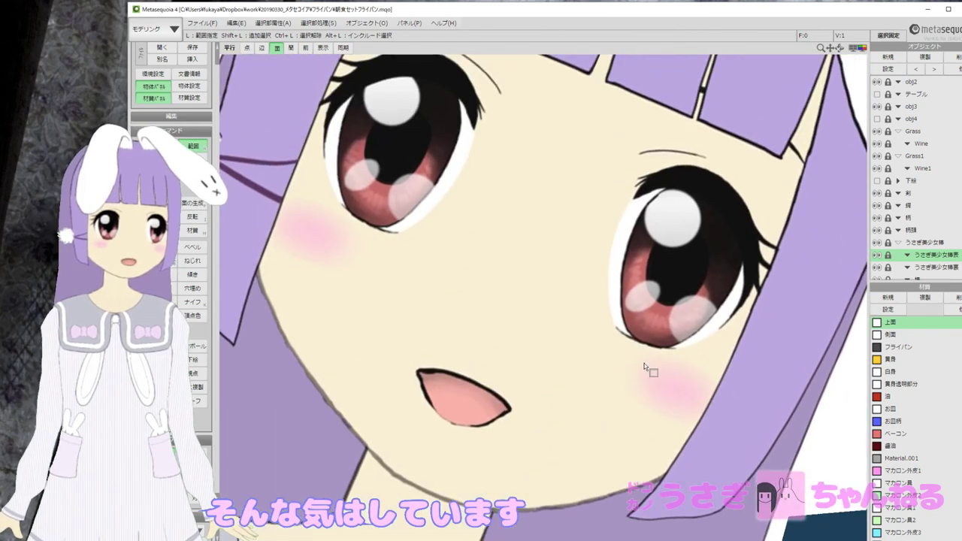
pyautogui.scroll(4, 643, 360)
pyautogui.scroll(2, 652, 382)
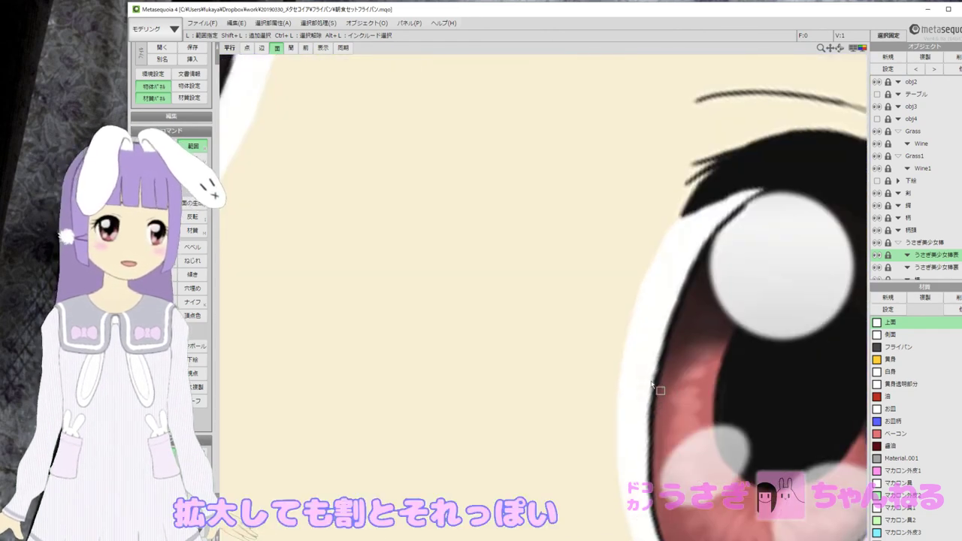
pyautogui.scroll(2, 377, 323)
pyautogui.scroll(-5, 392, 324)
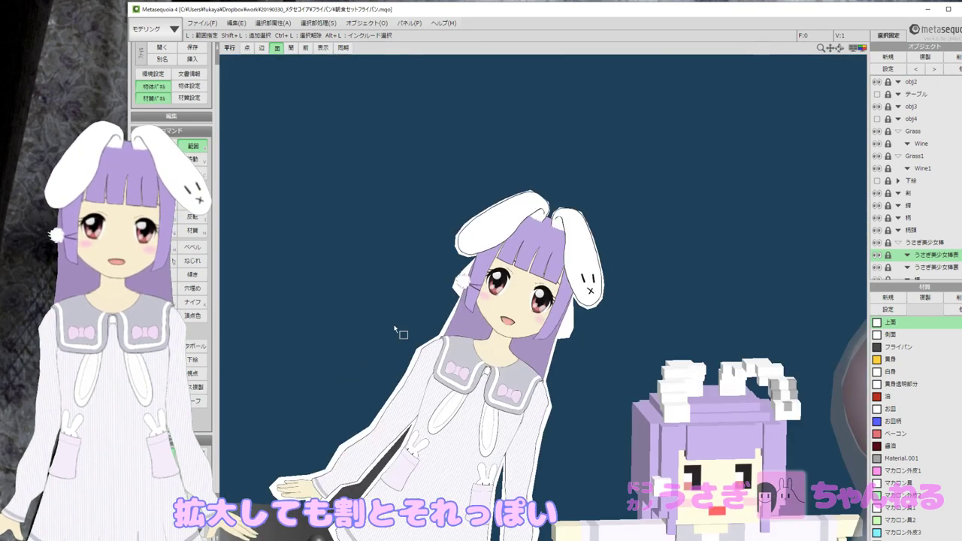
# Examine the front panel's head, rabbit ears, collar and white cut-out border.
pyautogui.scroll(3, 393, 329)
pyautogui.scroll(4, 396, 328)
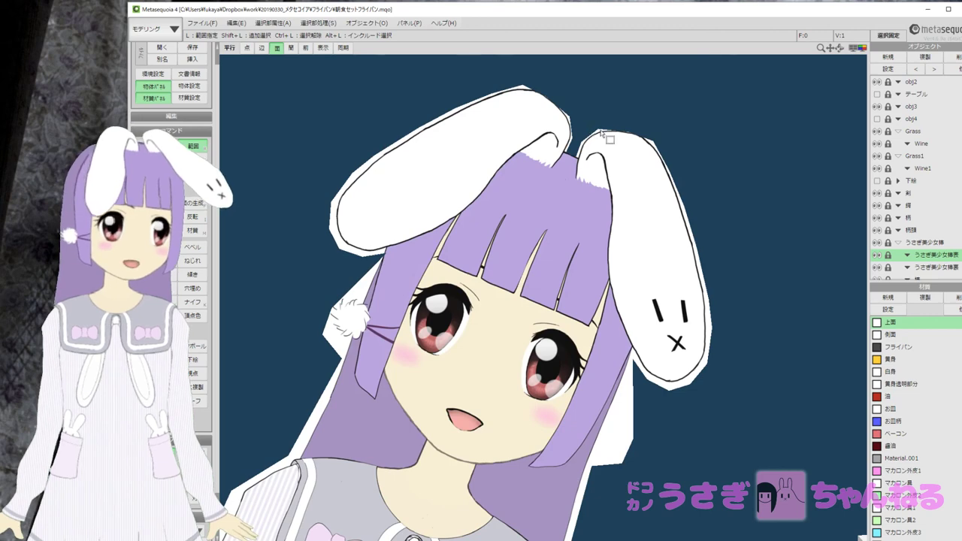
pyautogui.moveTo(639, 179); pyautogui.dragTo(625, 156, button='middle')
pyautogui.moveTo(635, 223); pyautogui.dragTo(631, 192, button='middle')
pyautogui.moveTo(615, 268); pyautogui.dragTo(624, 220, button='middle')
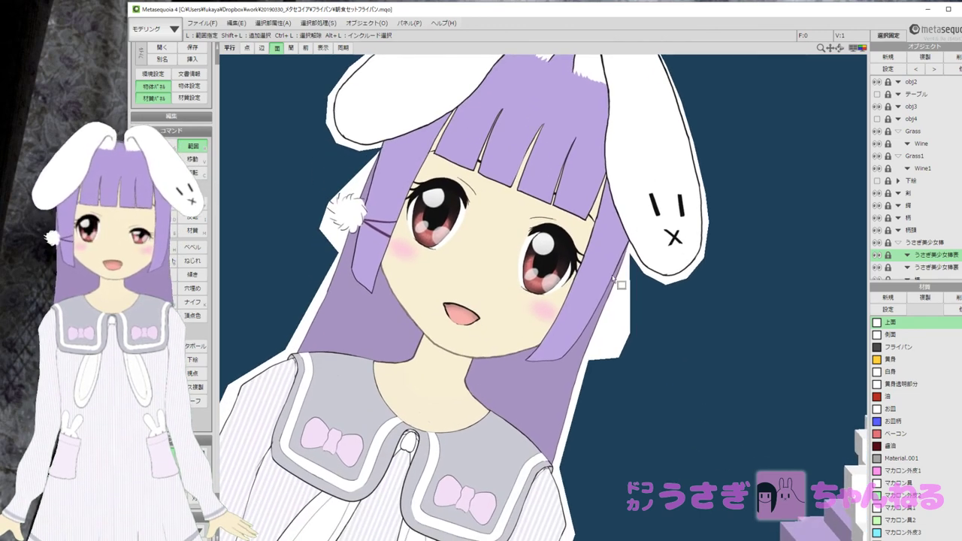
pyautogui.moveTo(620, 284); pyautogui.dragTo(649, 295, button='right')
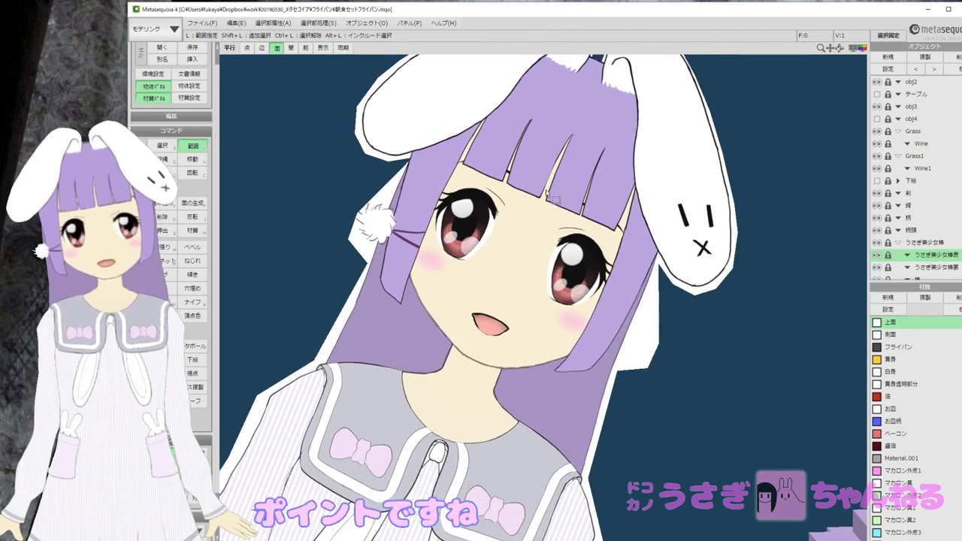
pyautogui.moveTo(594, 307); pyautogui.dragTo(614, 338, button='middle')
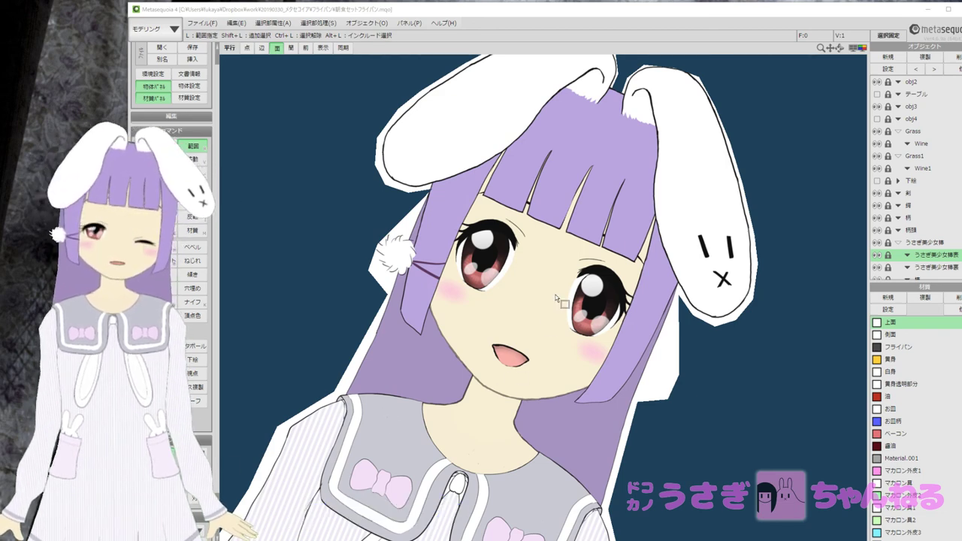
pyautogui.scroll(3, 556, 298)
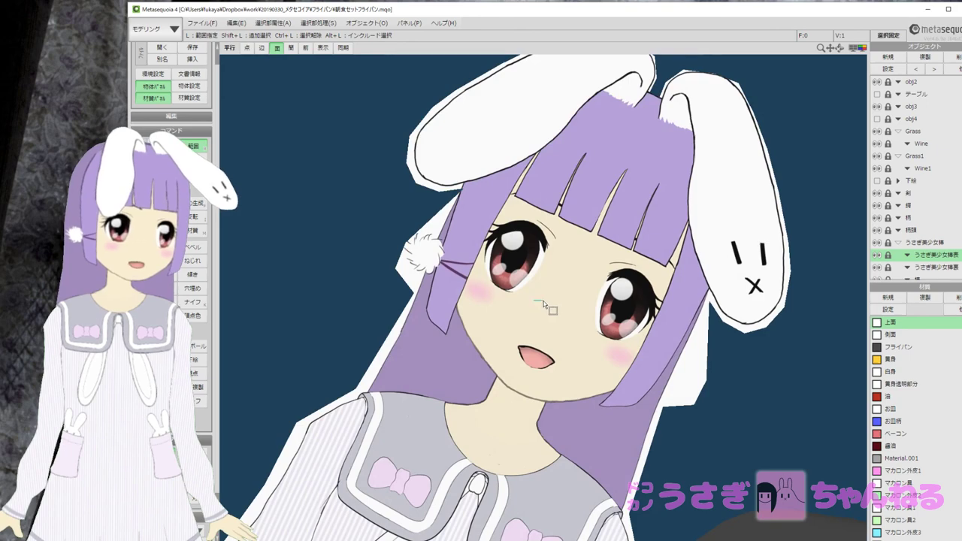
pyautogui.scroll(2, 556, 309)
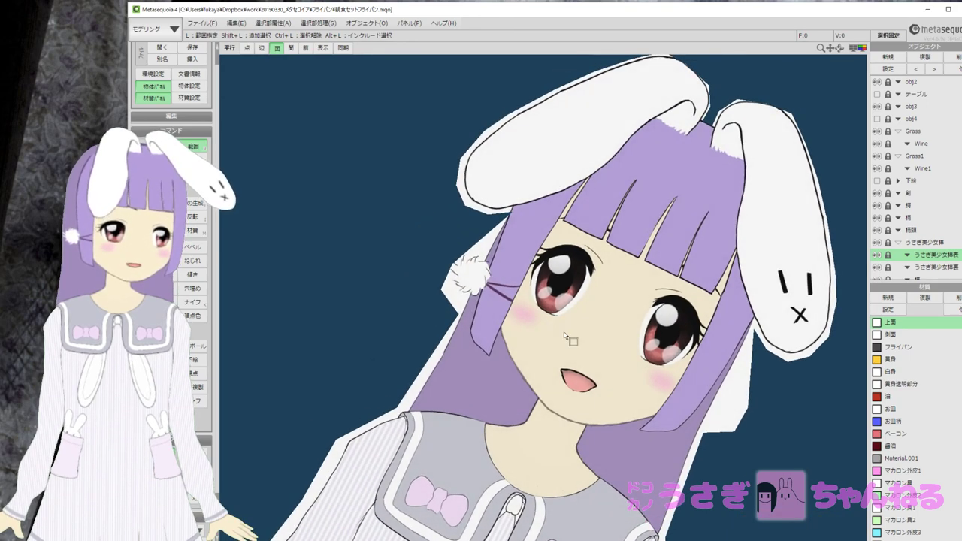
pyautogui.moveTo(535, 329); pyautogui.dragTo(483, 302, button='middle')
pyautogui.moveTo(483, 302); pyautogui.dragTo(517, 333, button='right')
pyautogui.scroll(-4, 516, 335)
pyautogui.moveTo(515, 340); pyautogui.dragTo(508, 334, button='middle')
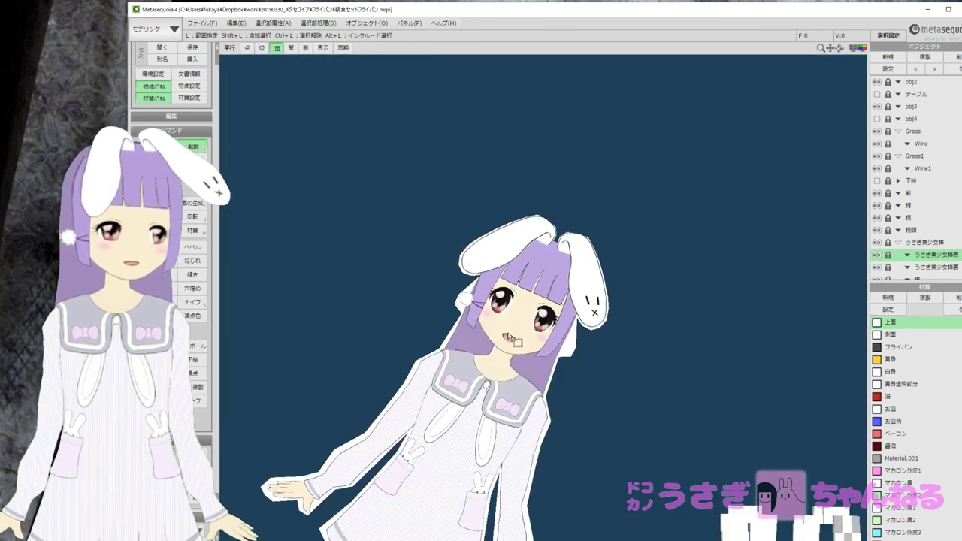
# Inspect the character panel from above and from several angles against the plates, wine glasses and voxel figure.
pyautogui.moveTo(509, 338); pyautogui.dragTo(207, 289, button='right')
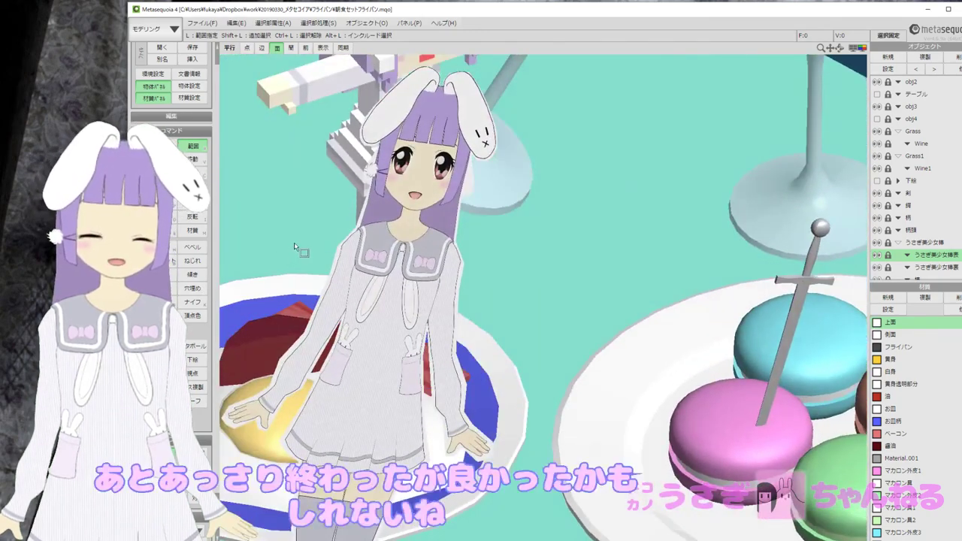
pyautogui.moveTo(300, 248); pyautogui.dragTo(290, 208, button='right')
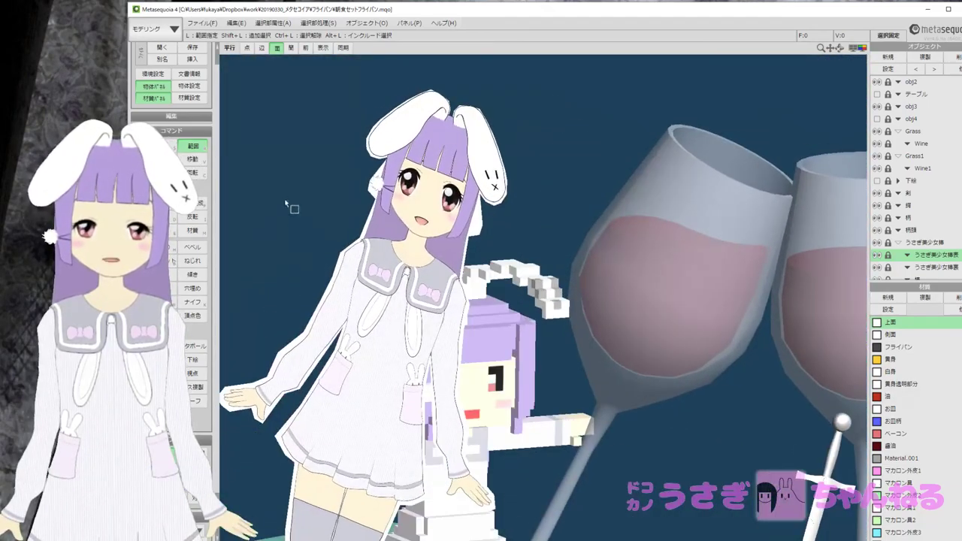
pyautogui.moveTo(374, 211); pyautogui.dragTo(331, 226, button='right')
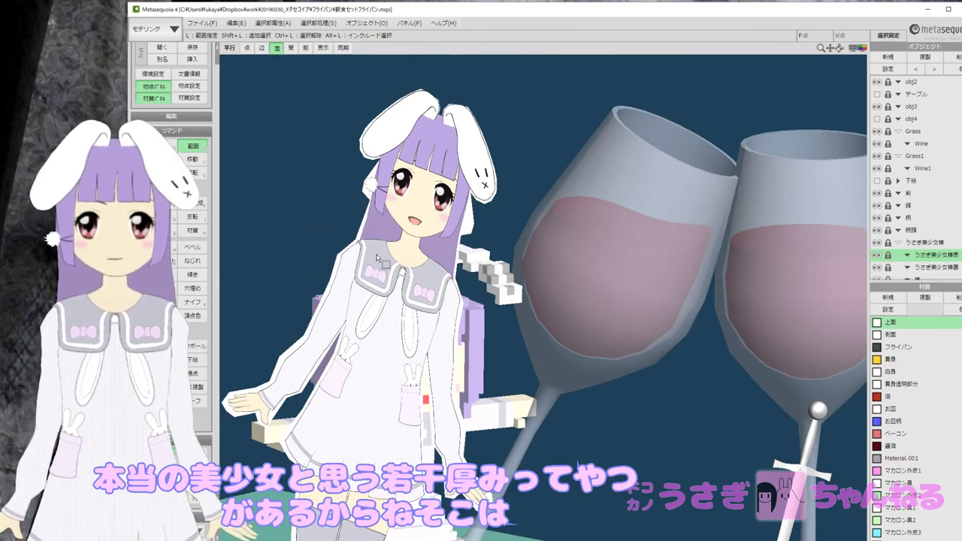
pyautogui.moveTo(377, 258)
pyautogui.mouseDown(button='right')
pyautogui.moveTo(360, 256)
pyautogui.moveTo(382, 260)
pyautogui.mouseUp(button='right')
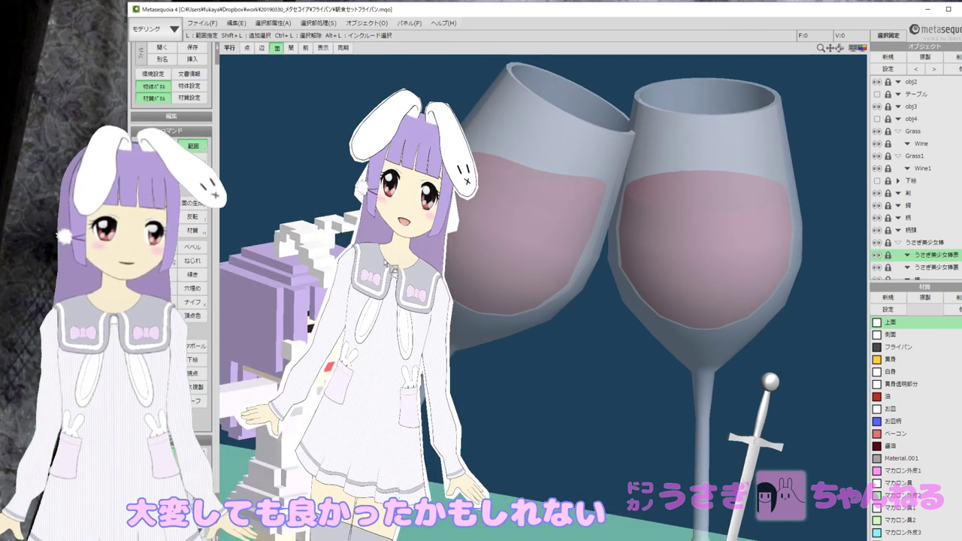
pyautogui.scroll(3, 449, 286)
pyautogui.scroll(4, 448, 296)
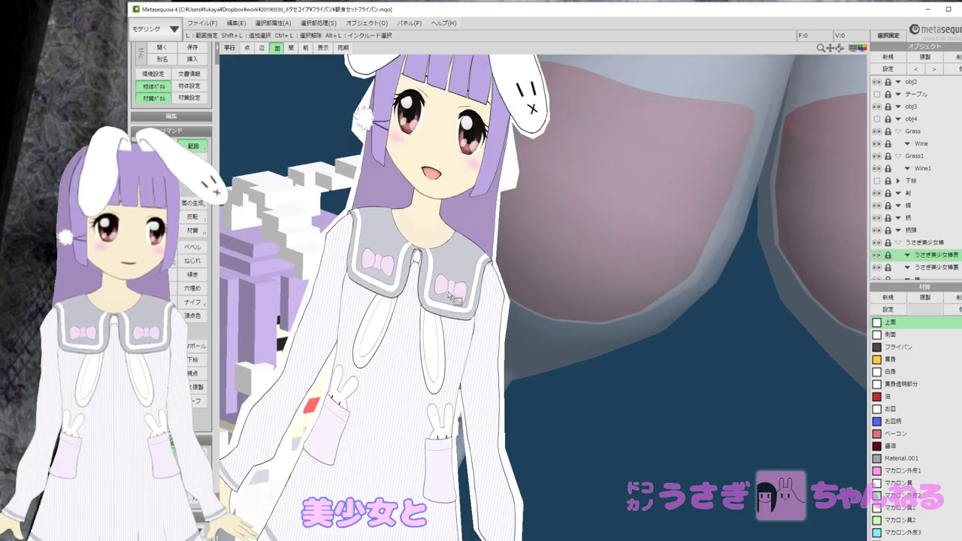
pyautogui.moveTo(448, 295); pyautogui.dragTo(504, 294, button='right')
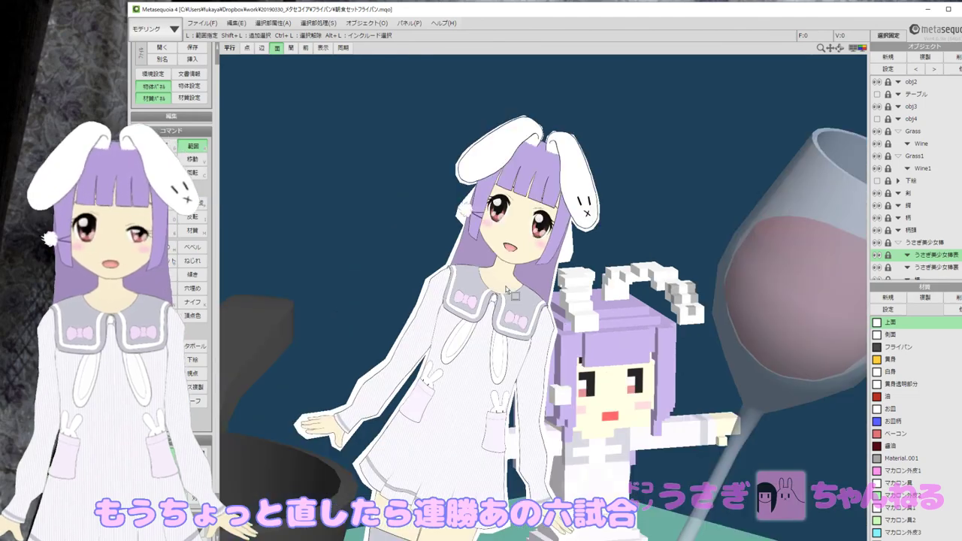
pyautogui.moveTo(506, 298); pyautogui.dragTo(128, 300, button='right')
pyautogui.scroll(4, 506, 301)
pyautogui.moveTo(541, 301); pyautogui.dragTo(459, 295, button='right')
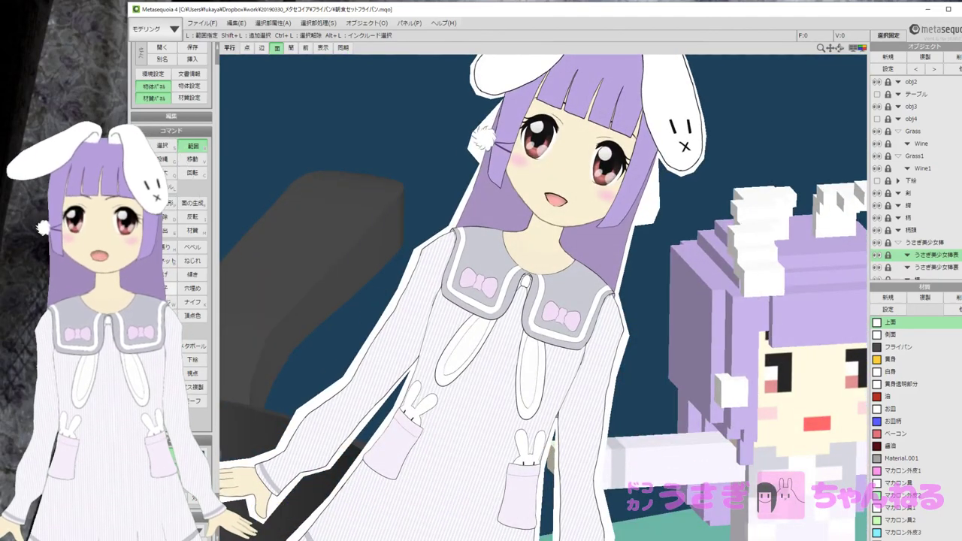
# View the finished breakfast scene with the panel, frying pan, egg plate and glasses, and reposition the program window.
pyautogui.scroll(-2, 412, 225)
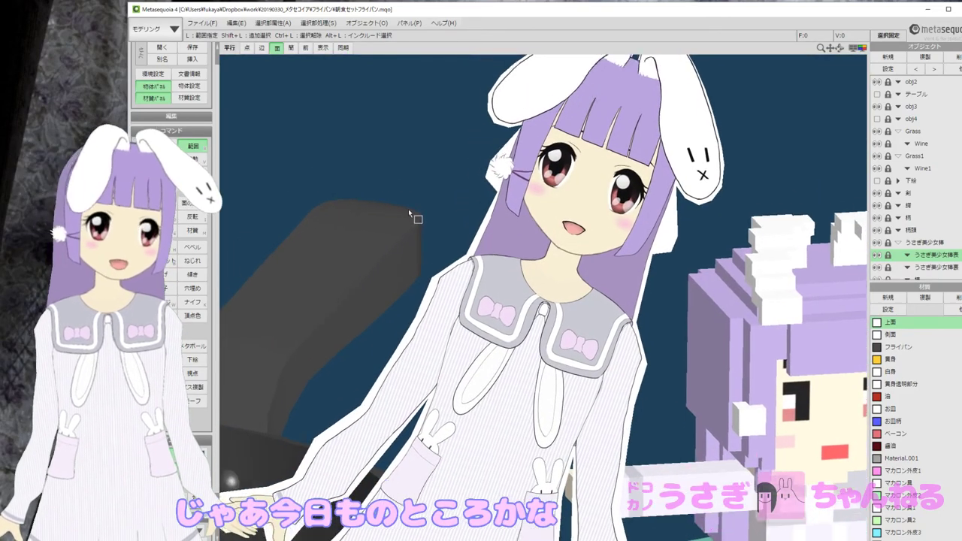
pyautogui.moveTo(408, 208); pyautogui.dragTo(409, 226, button='middle')
pyautogui.scroll(-5, 409, 226)
pyautogui.moveTo(474, 280); pyautogui.dragTo(346, 181, button='middle')
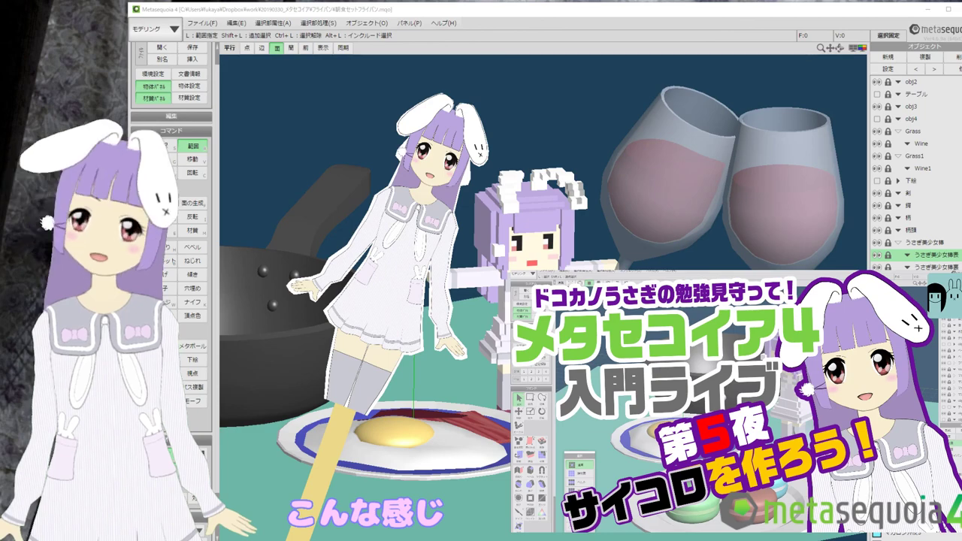
pyautogui.moveTo(436, 12); pyautogui.dragTo(377, 15)
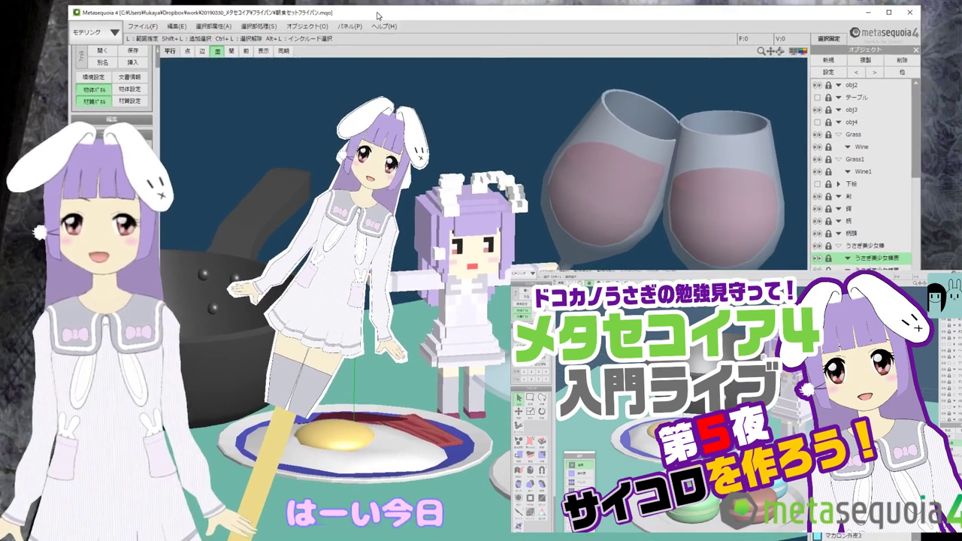